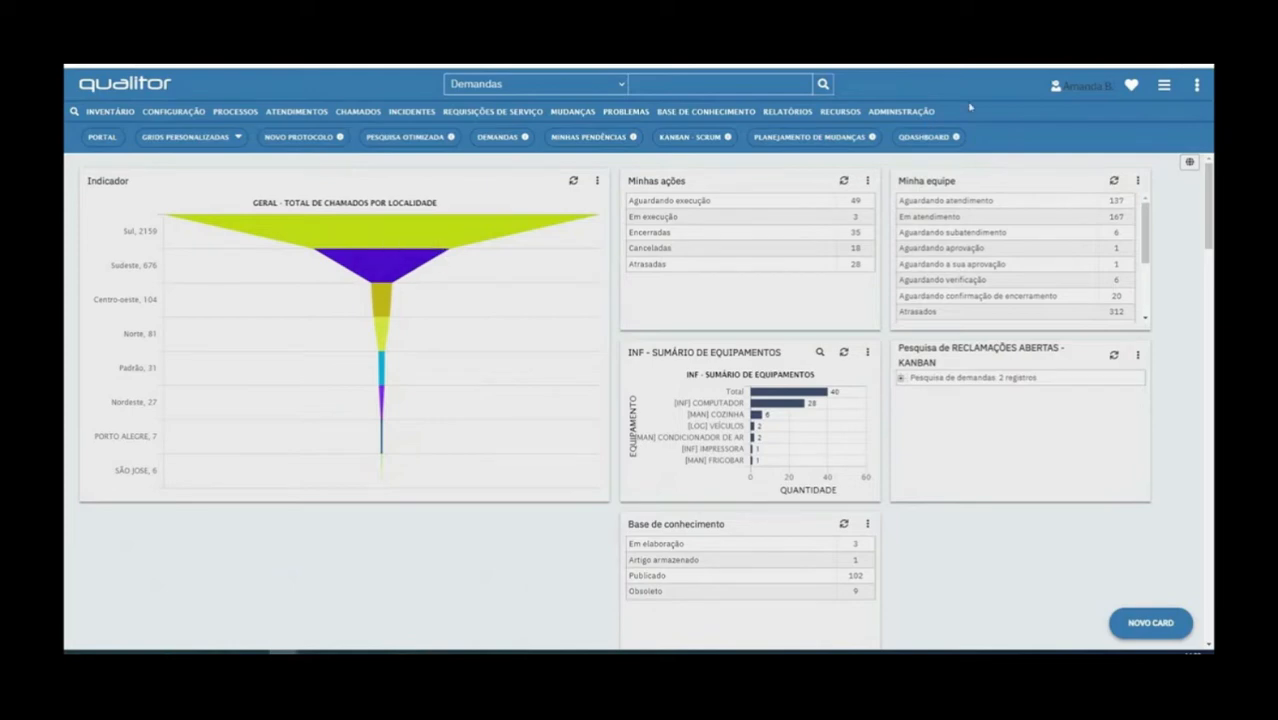
# Open the list of request forms (Formulários de Requisição) in the administration area
pyautogui.click(929, 112)
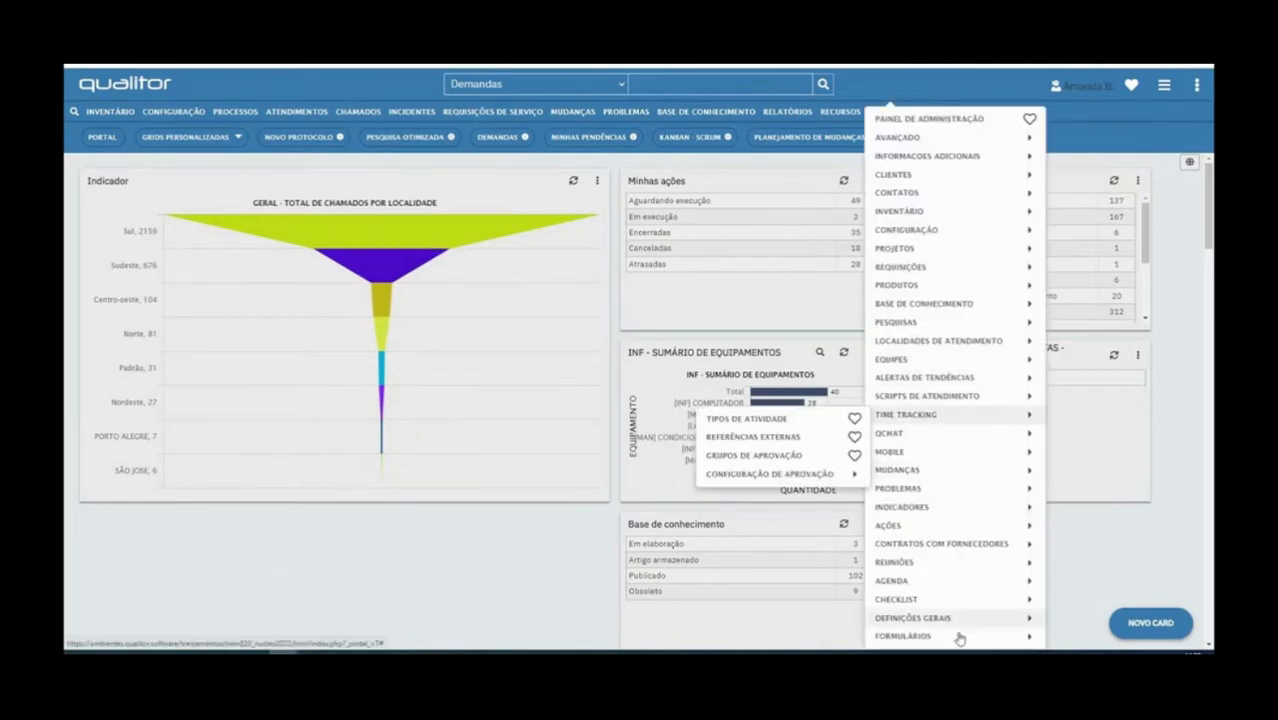
pyautogui.moveTo(959, 637)
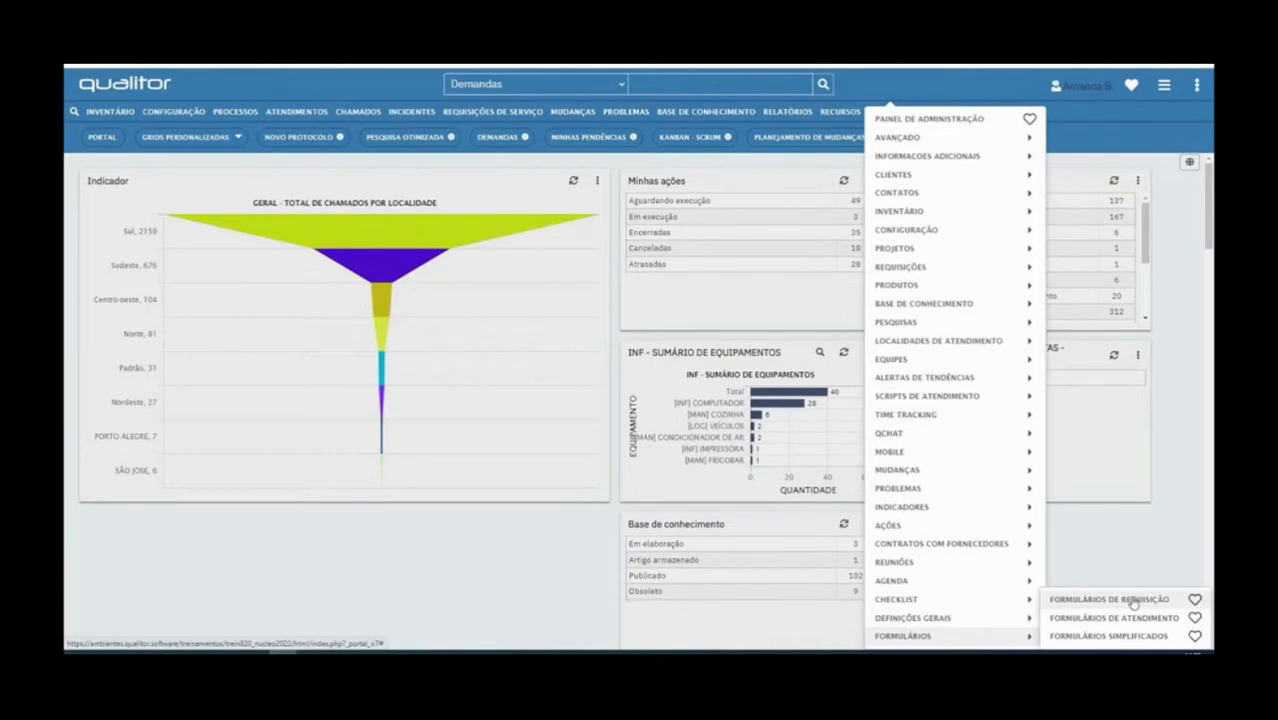
pyautogui.click(1130, 599)
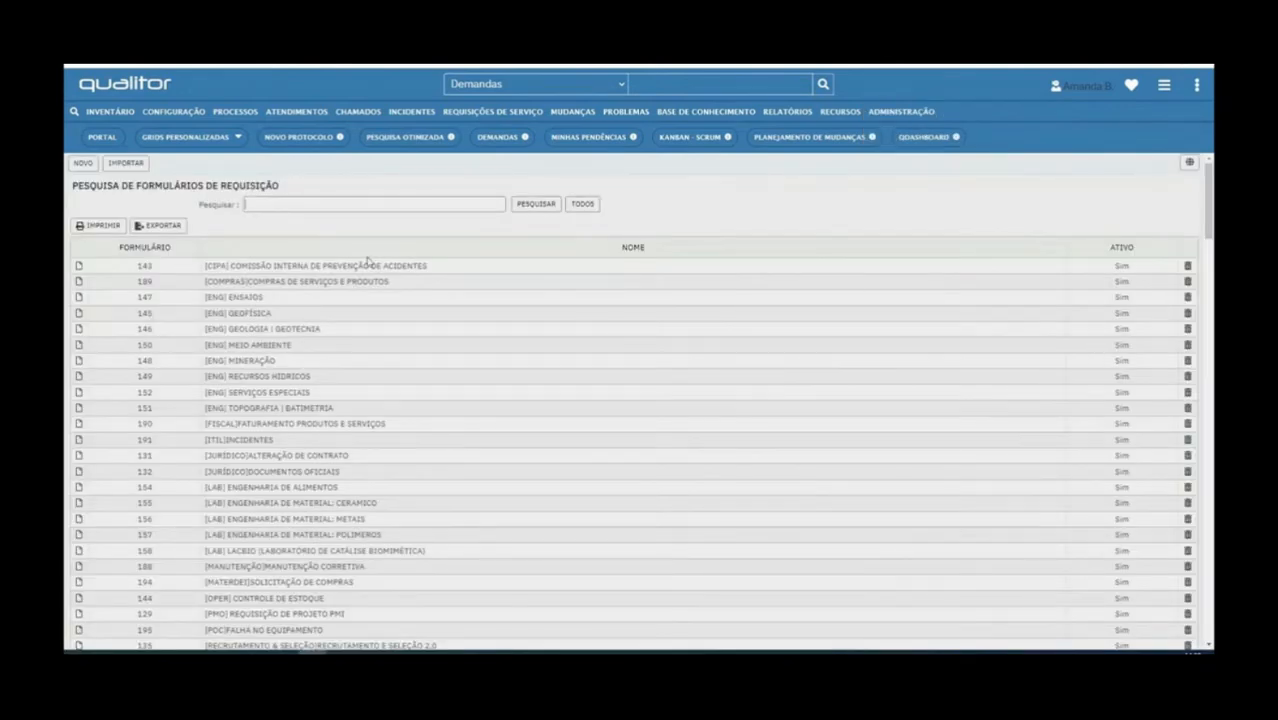
pyautogui.click(905, 112)
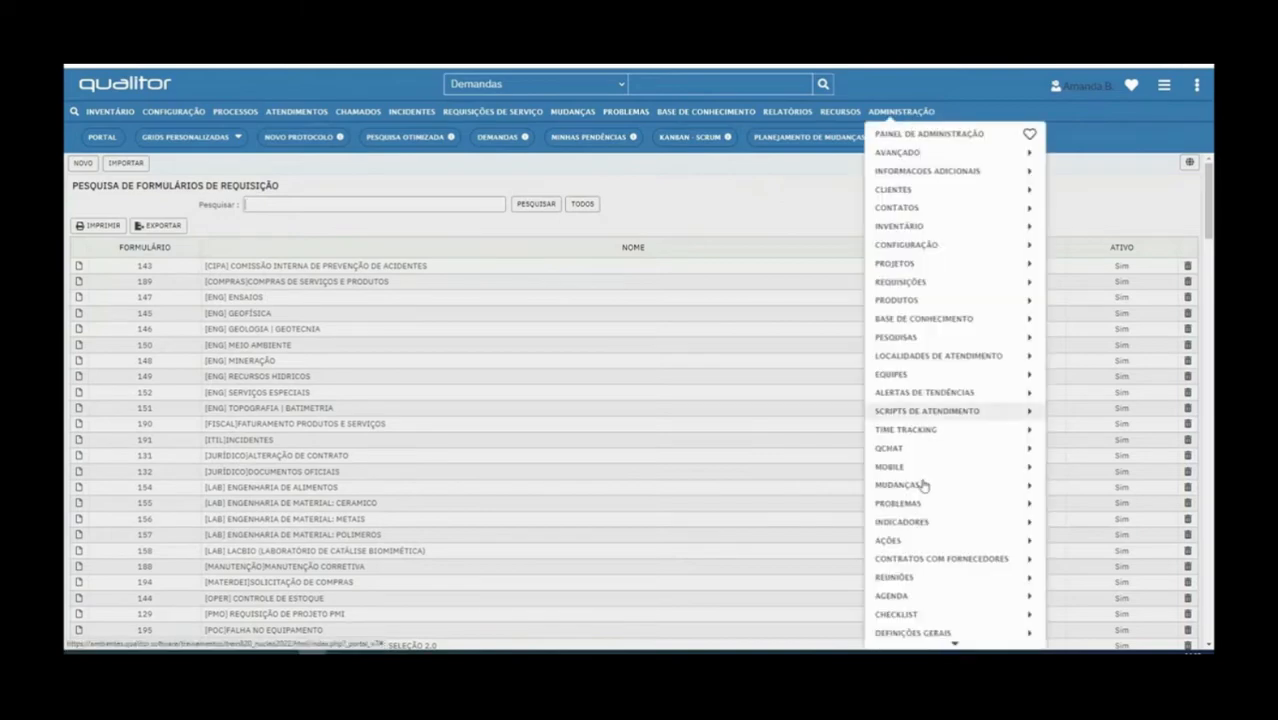
pyautogui.scroll(-1, 923, 485)
pyautogui.moveTo(1000, 635)
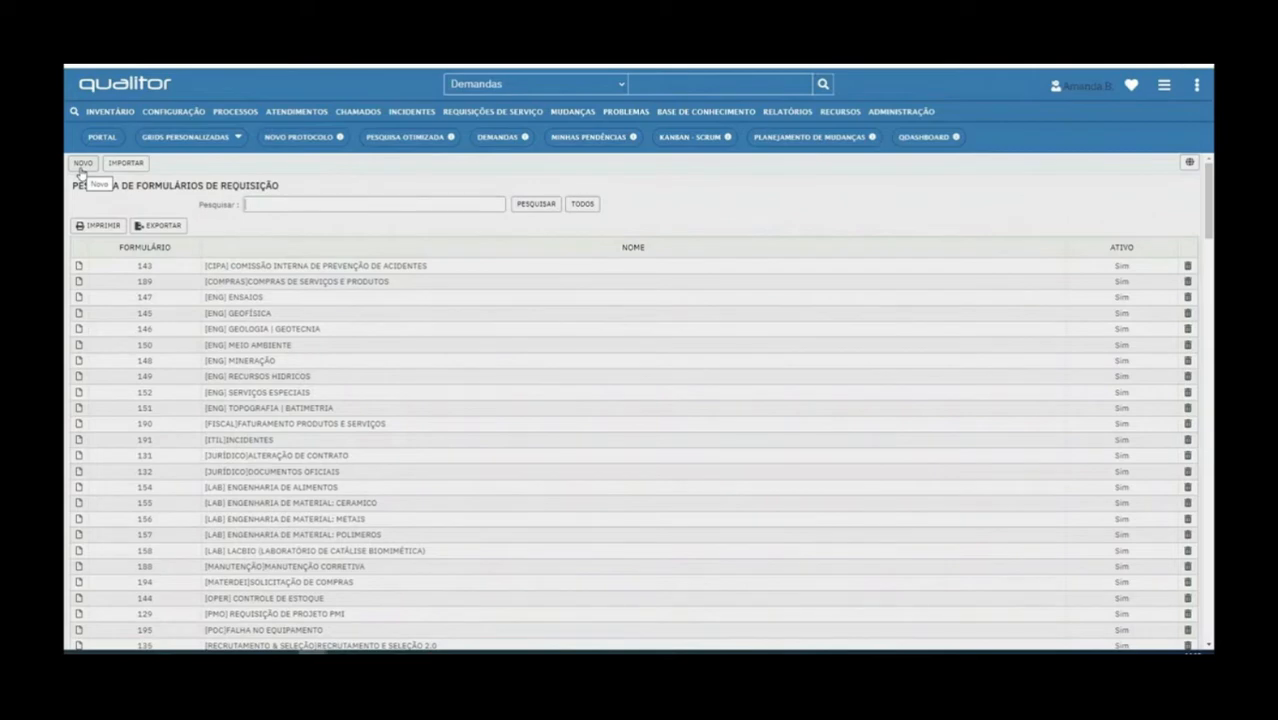
# Start a new request form with Português as its default language
pyautogui.click(81, 165)
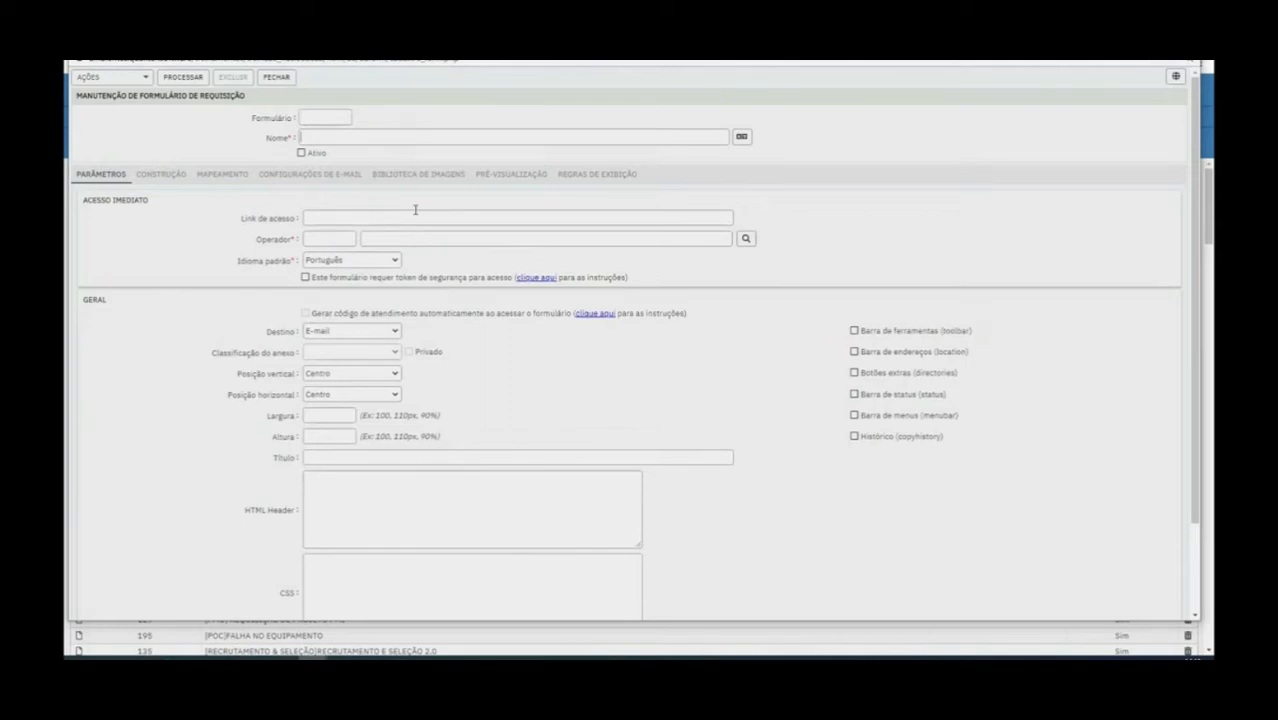
pyautogui.click(360, 261)
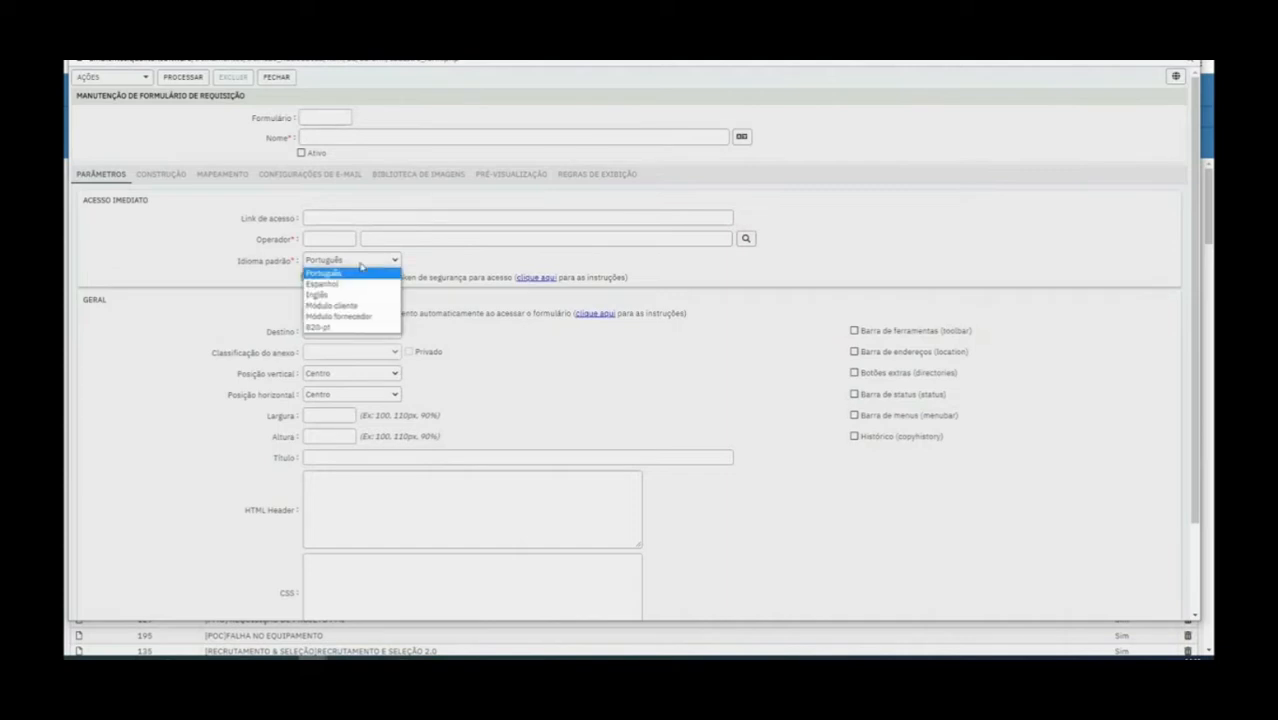
pyautogui.click(361, 265)
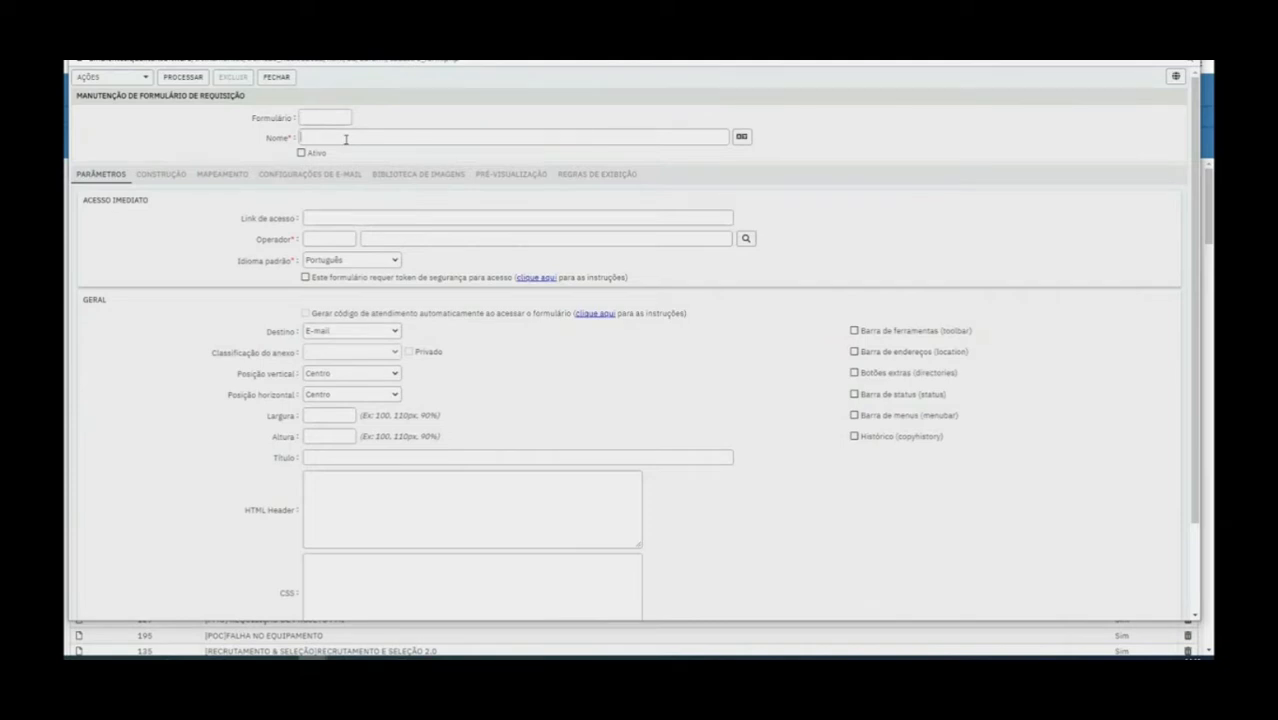
# Name the form PEDIDOS DE TI and mark it as active
pyautogui.write('PEDIDOS DE TI')
pyautogui.click(301, 153)
pyautogui.moveTo(240, 218); pyautogui.dragTo(329, 210)
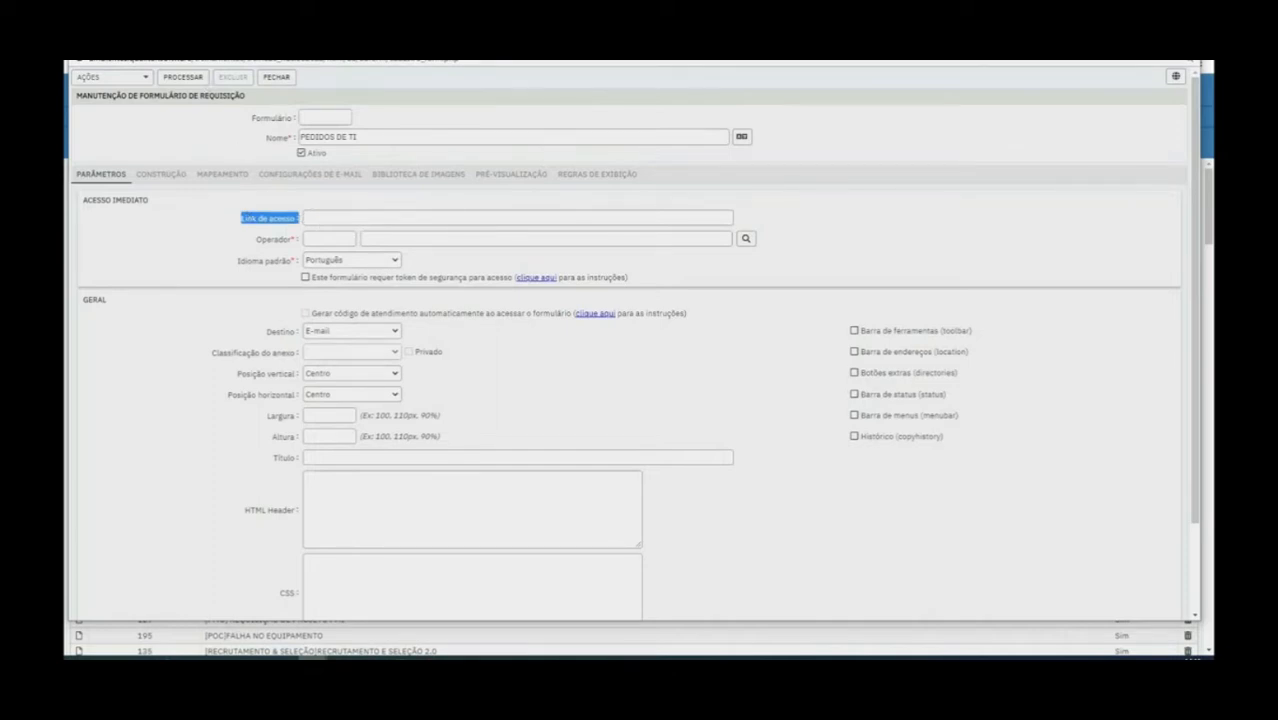
pyautogui.click(383, 262)
pyautogui.click(383, 264)
pyautogui.click(247, 265)
pyautogui.moveTo(247, 265); pyautogui.dragTo(306, 264)
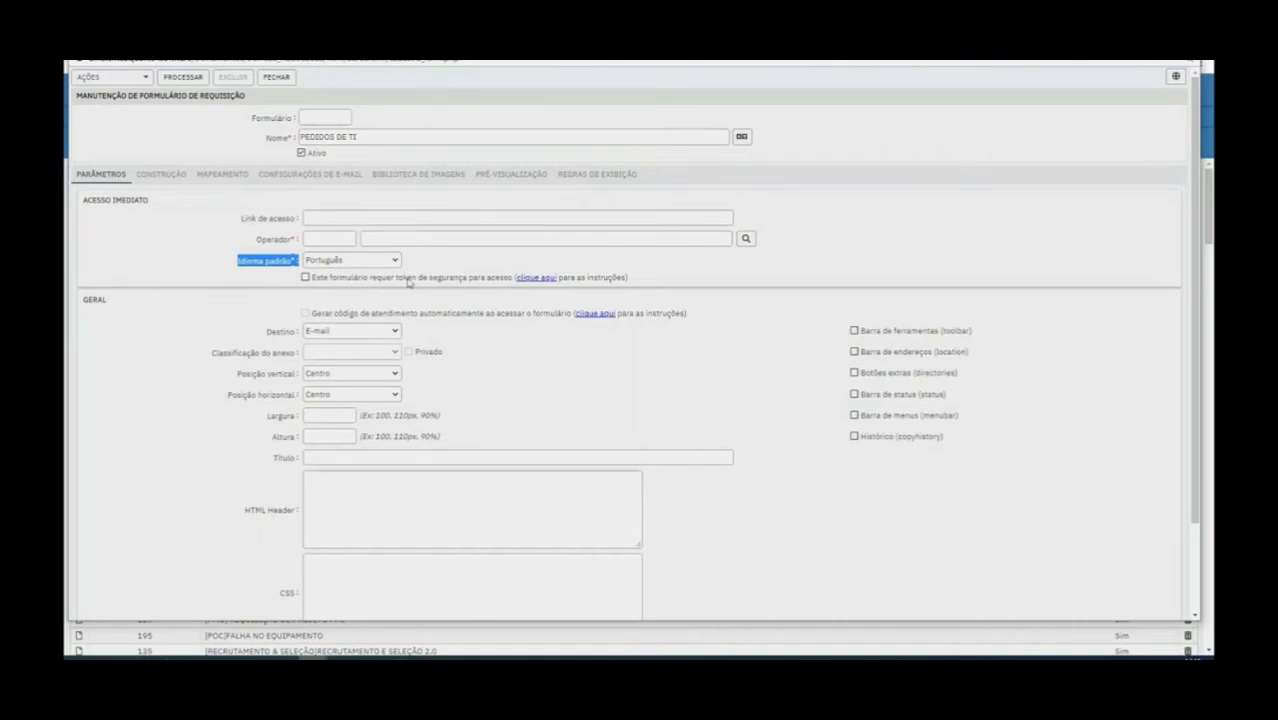
# Try Demanda as the form's destination (Destino) and set it back to E-mail
pyautogui.click(345, 333)
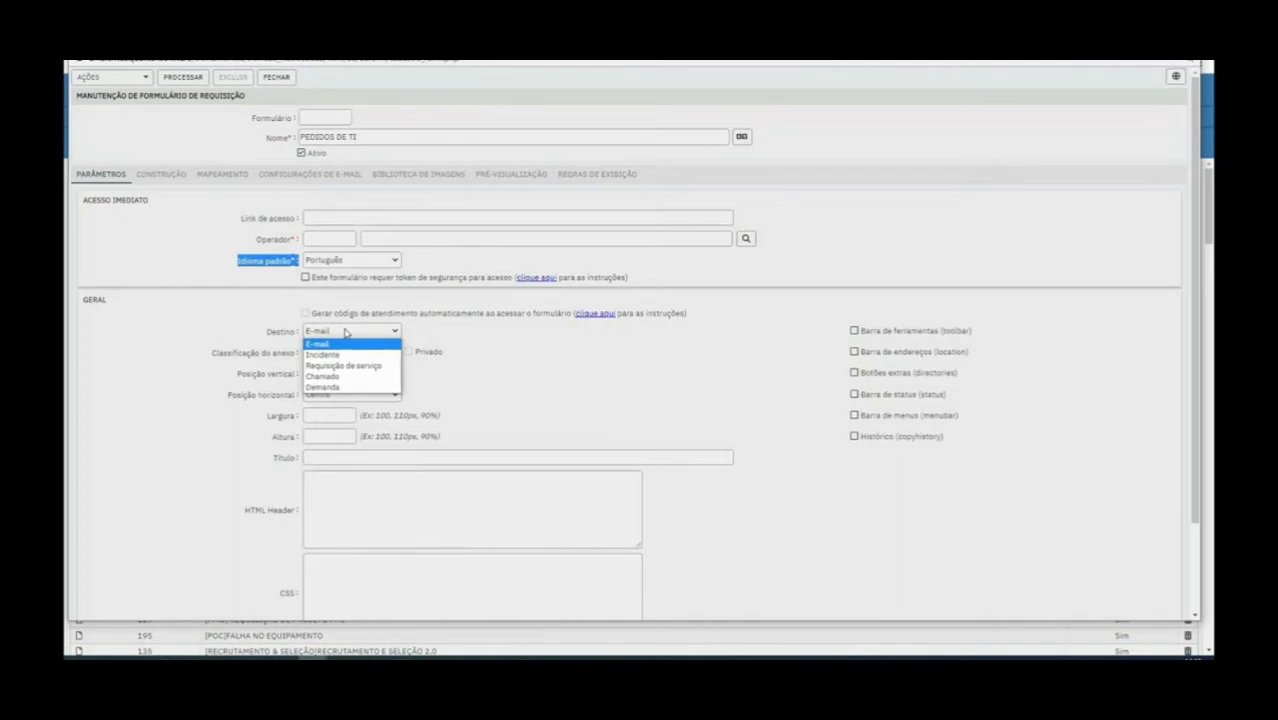
pyautogui.click(356, 387)
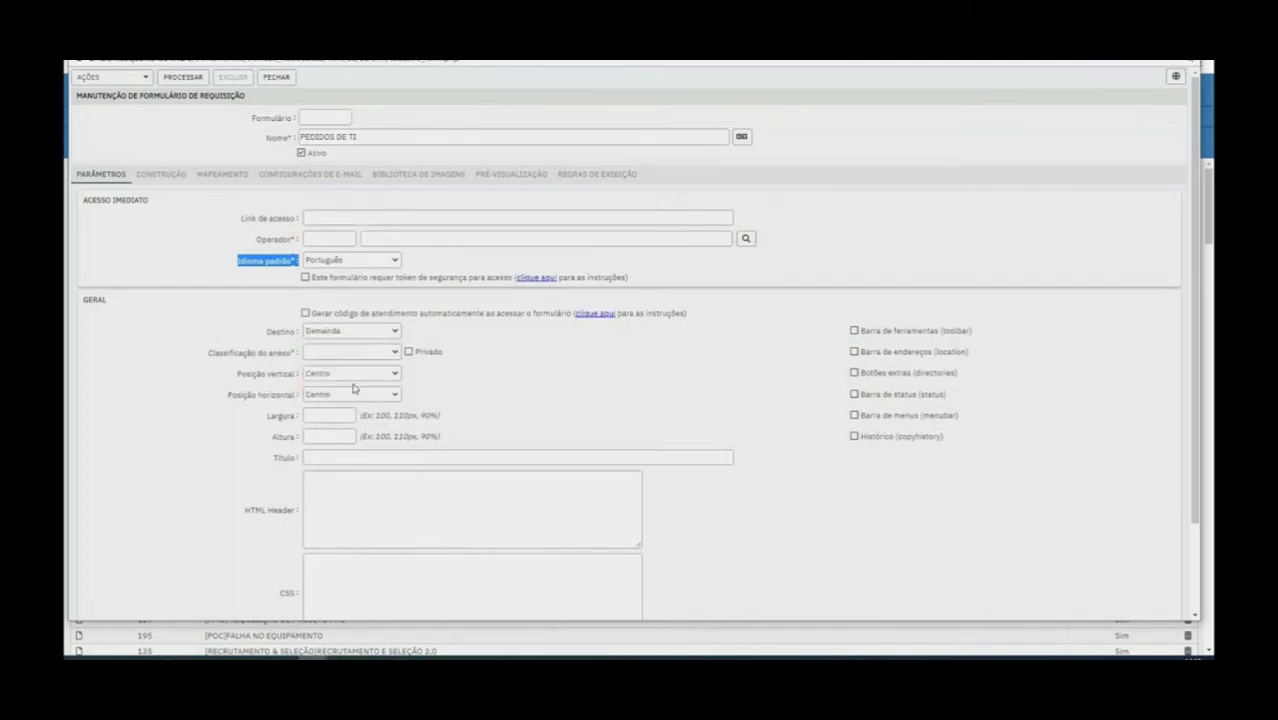
pyautogui.click(371, 337)
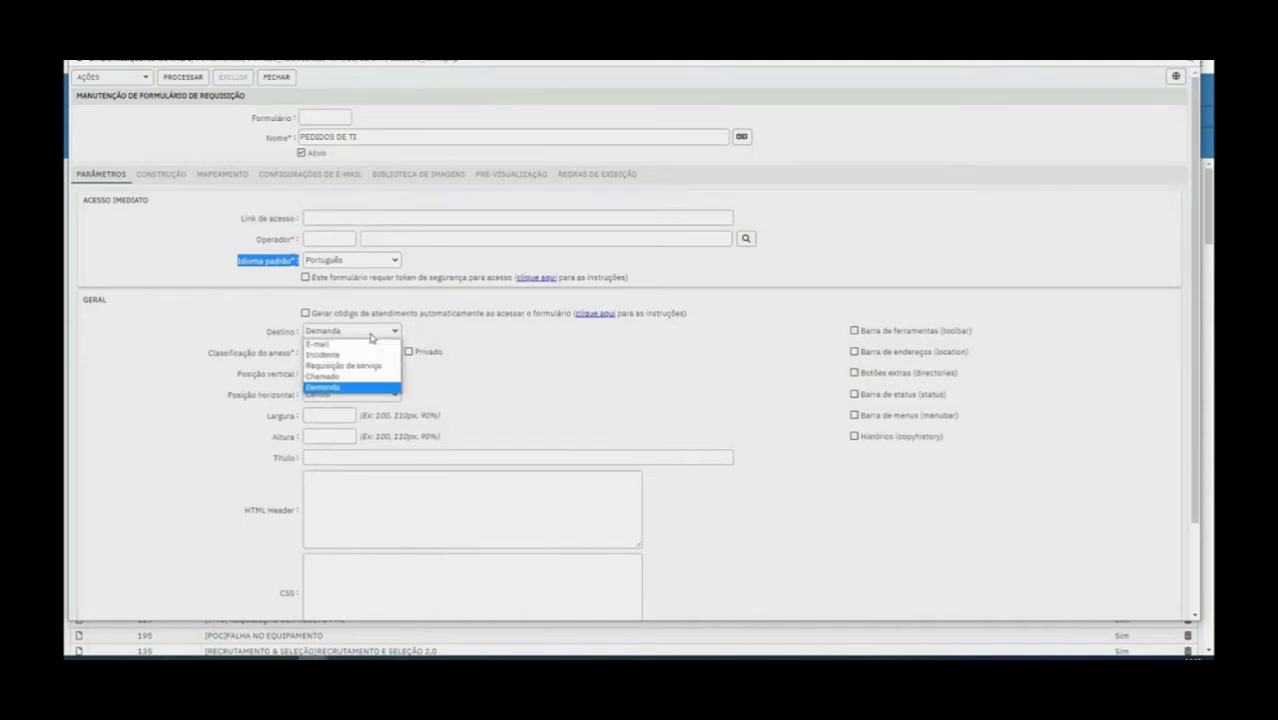
pyautogui.click(365, 344)
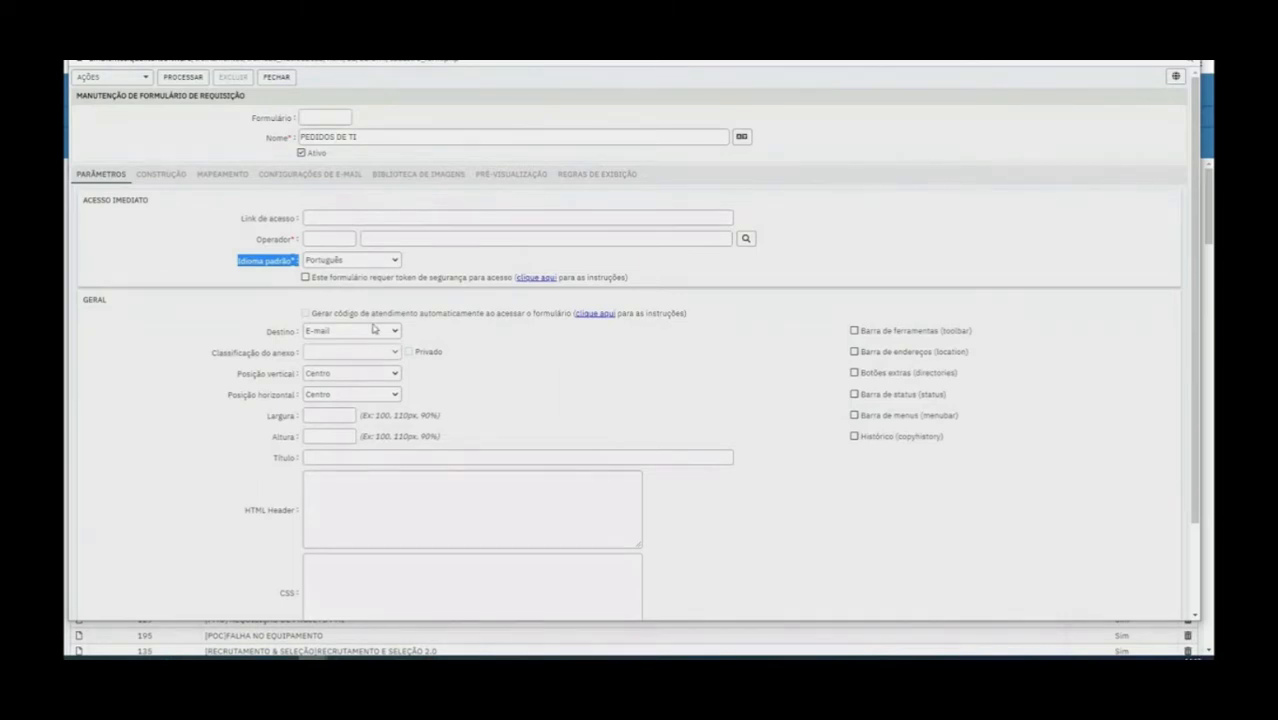
# Set the form's destination to Demanda and its attachment classification to Formulário
pyautogui.click(374, 333)
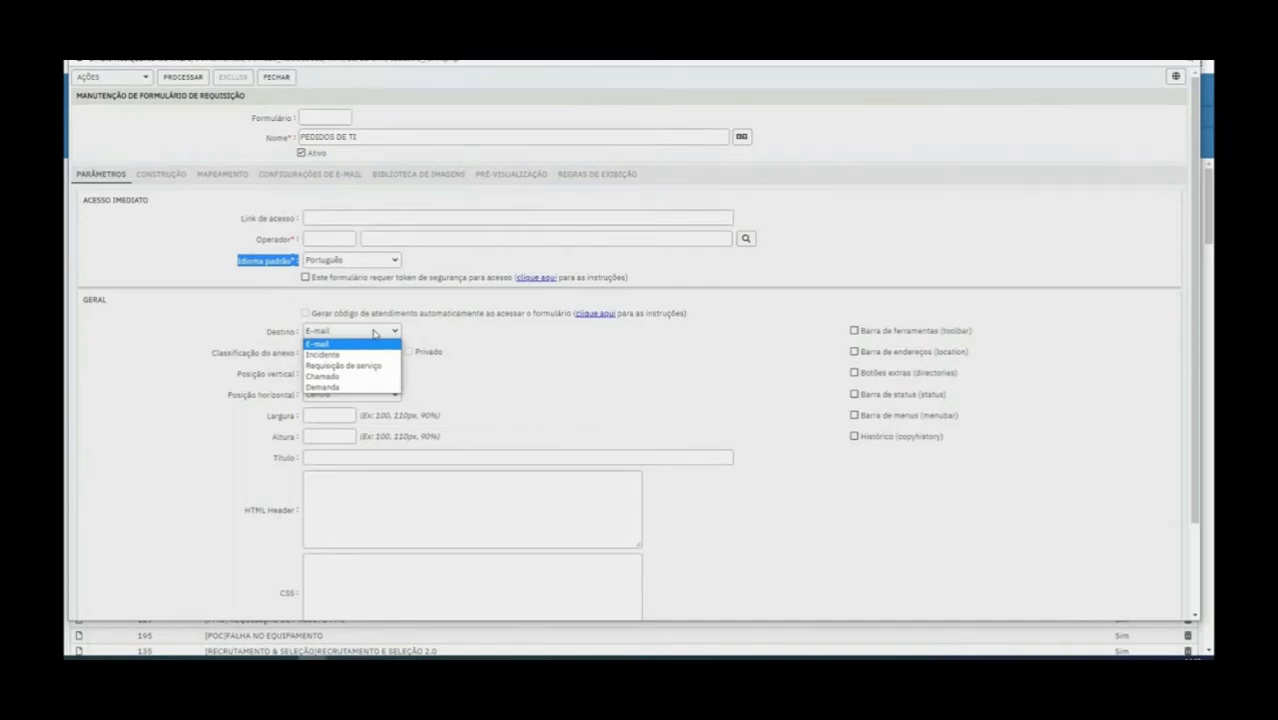
pyautogui.click(340, 387)
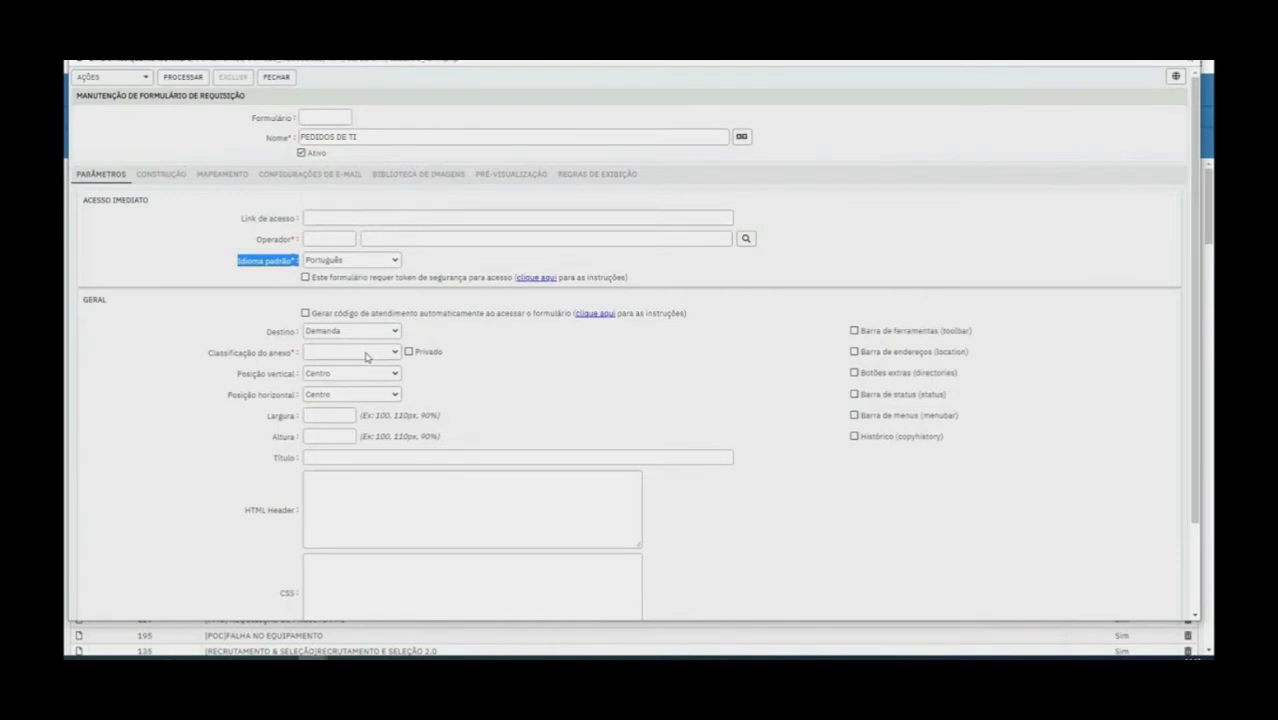
pyautogui.click(366, 353)
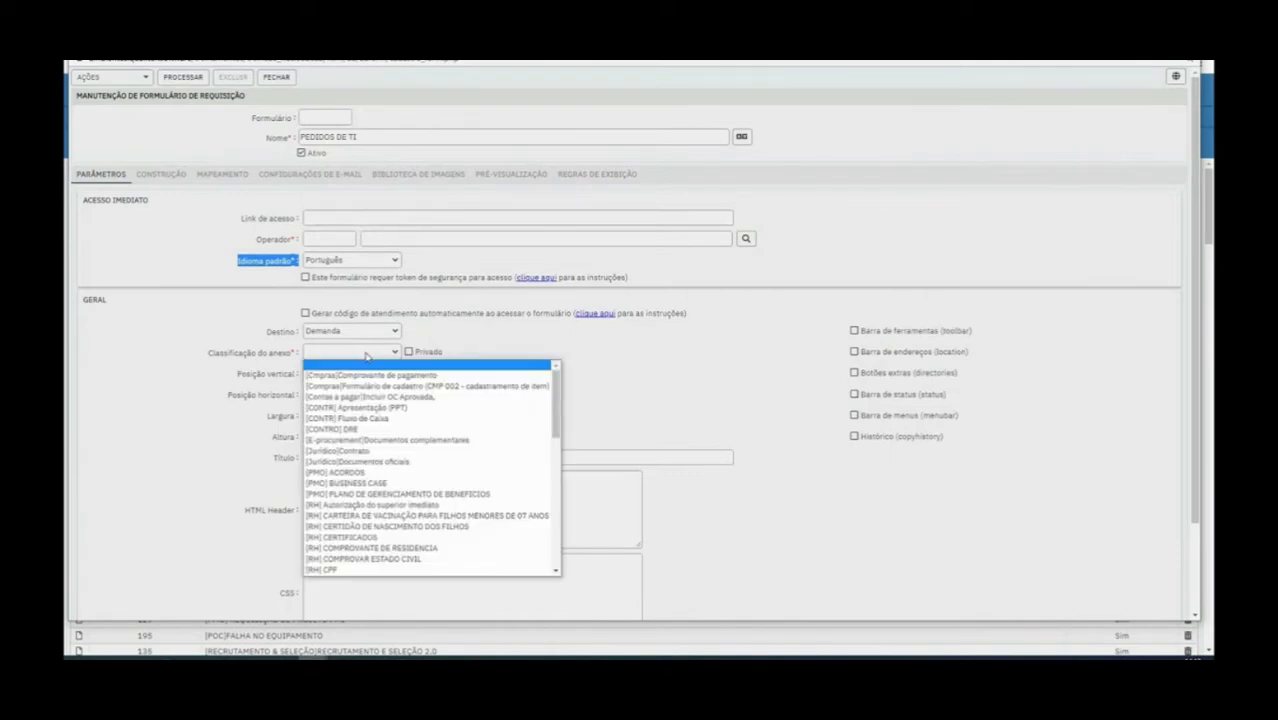
pyautogui.scroll(-1, 366, 355)
pyautogui.click(387, 248)
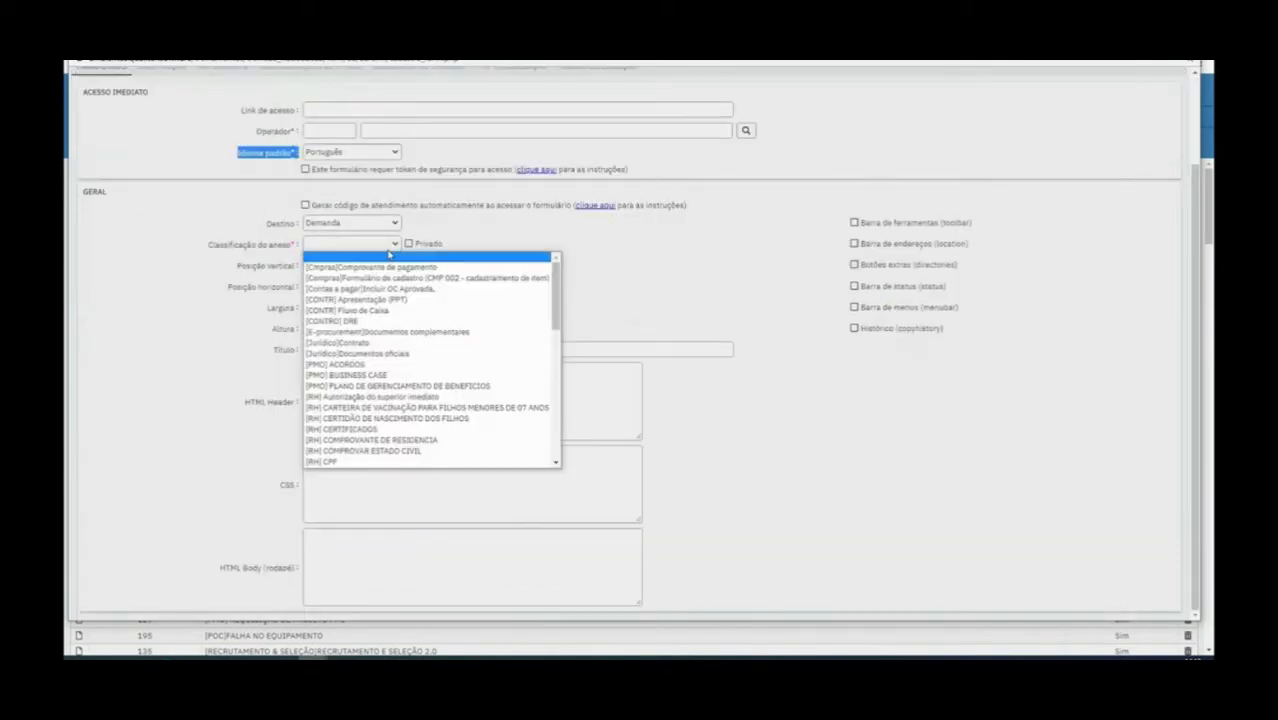
pyautogui.moveTo(556, 300); pyautogui.dragTo(556, 412)
pyautogui.click(362, 427)
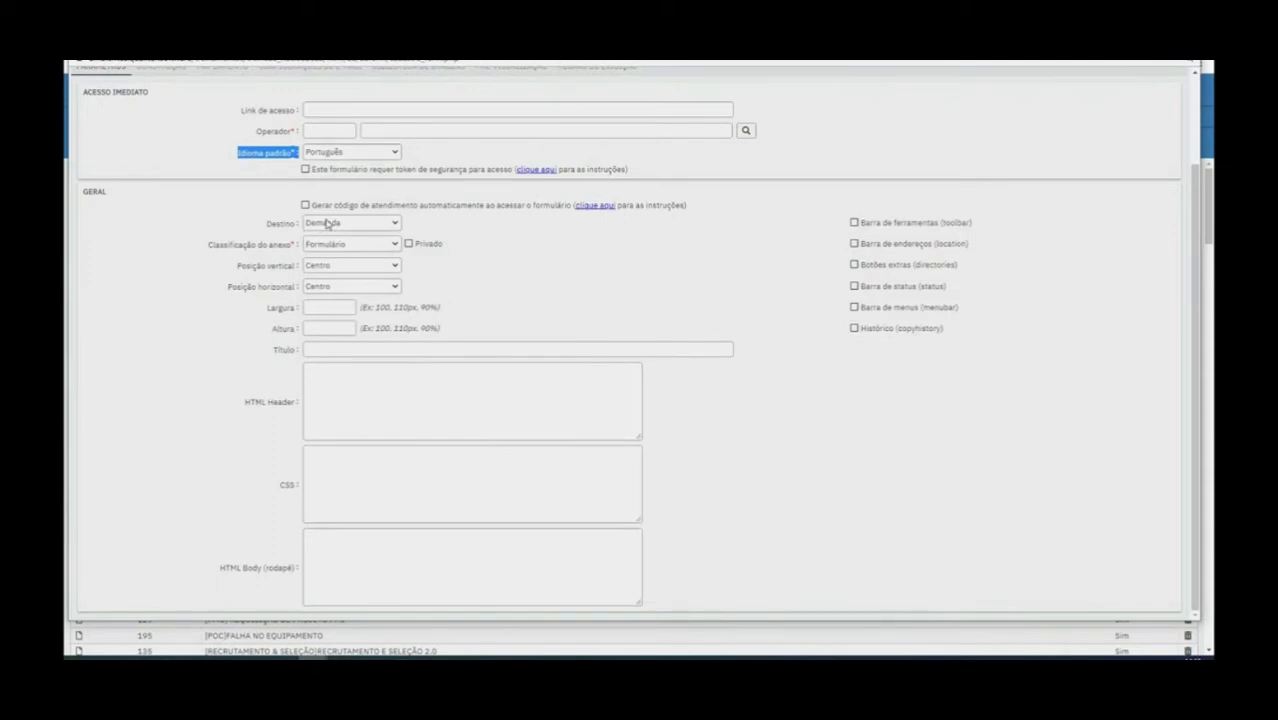
# Try Acima as the form's vertical position and set it back to Centro
pyautogui.click(339, 267)
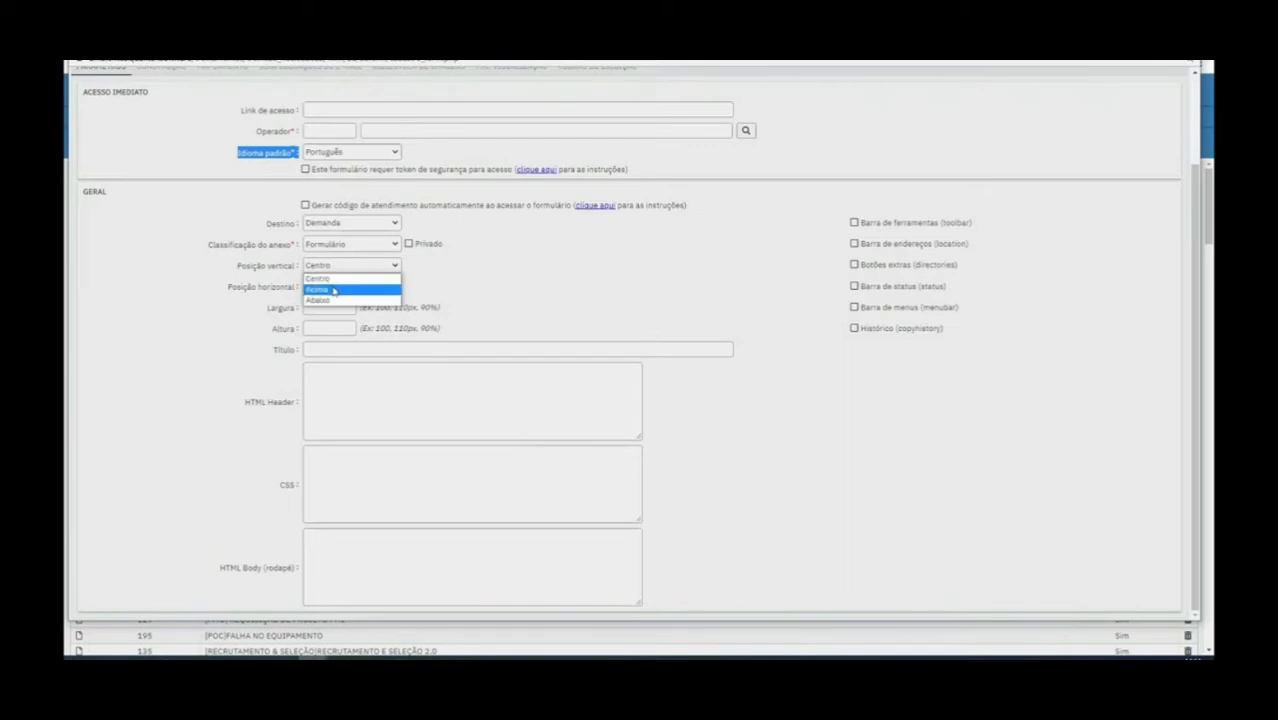
pyautogui.click(335, 290)
pyautogui.click(328, 287)
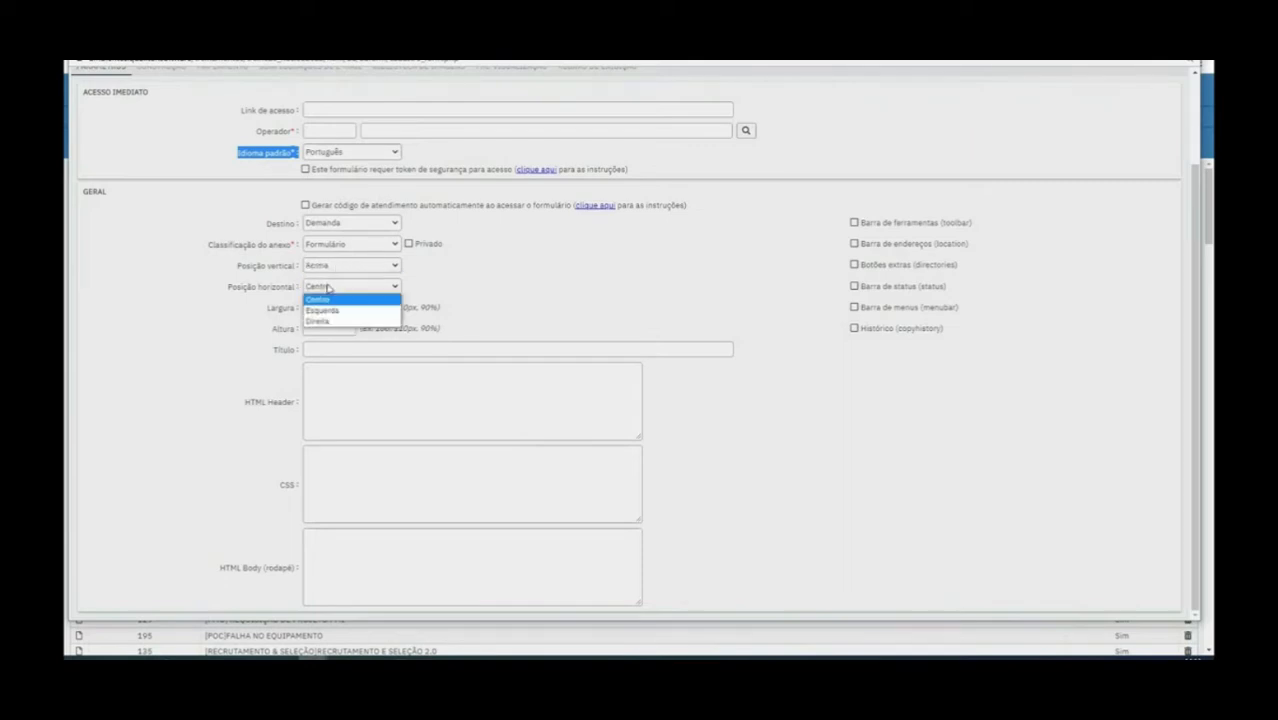
pyautogui.click(335, 268)
pyautogui.click(338, 266)
pyautogui.click(338, 266)
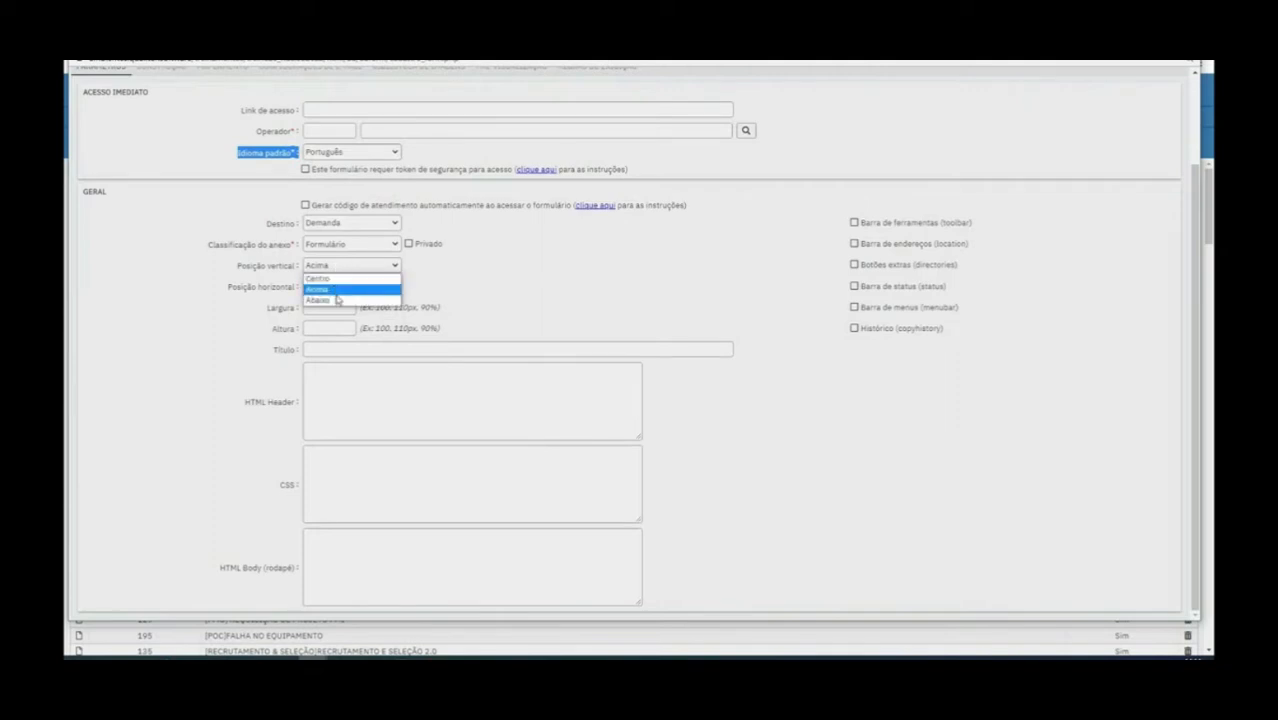
pyautogui.click(368, 266)
pyautogui.click(368, 266)
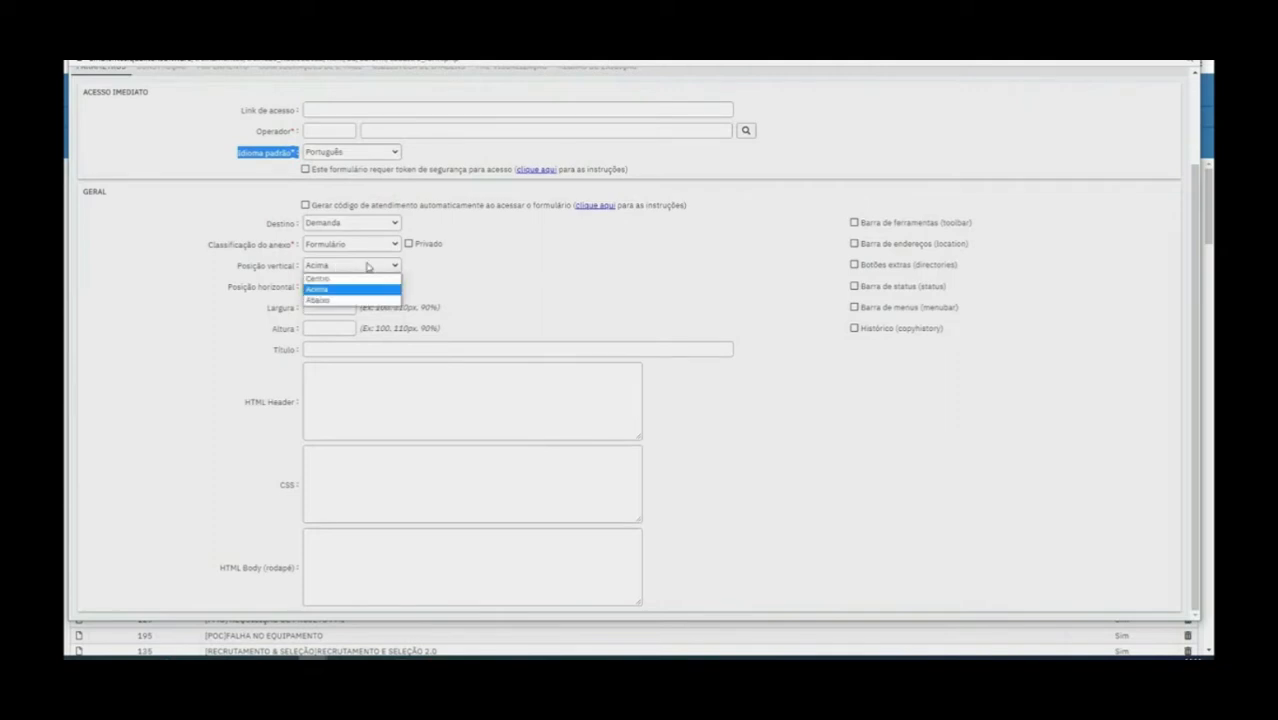
pyautogui.click(346, 279)
pyautogui.moveTo(224, 288); pyautogui.dragTo(300, 289)
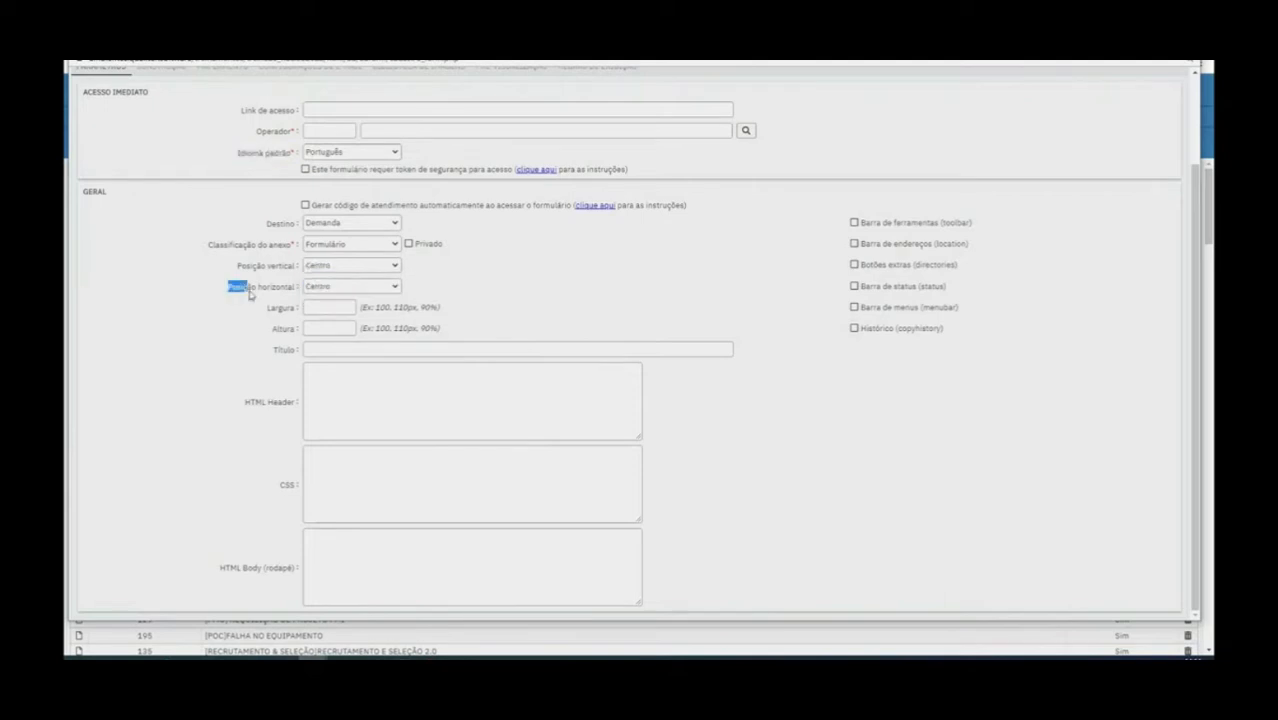
pyautogui.click(338, 289)
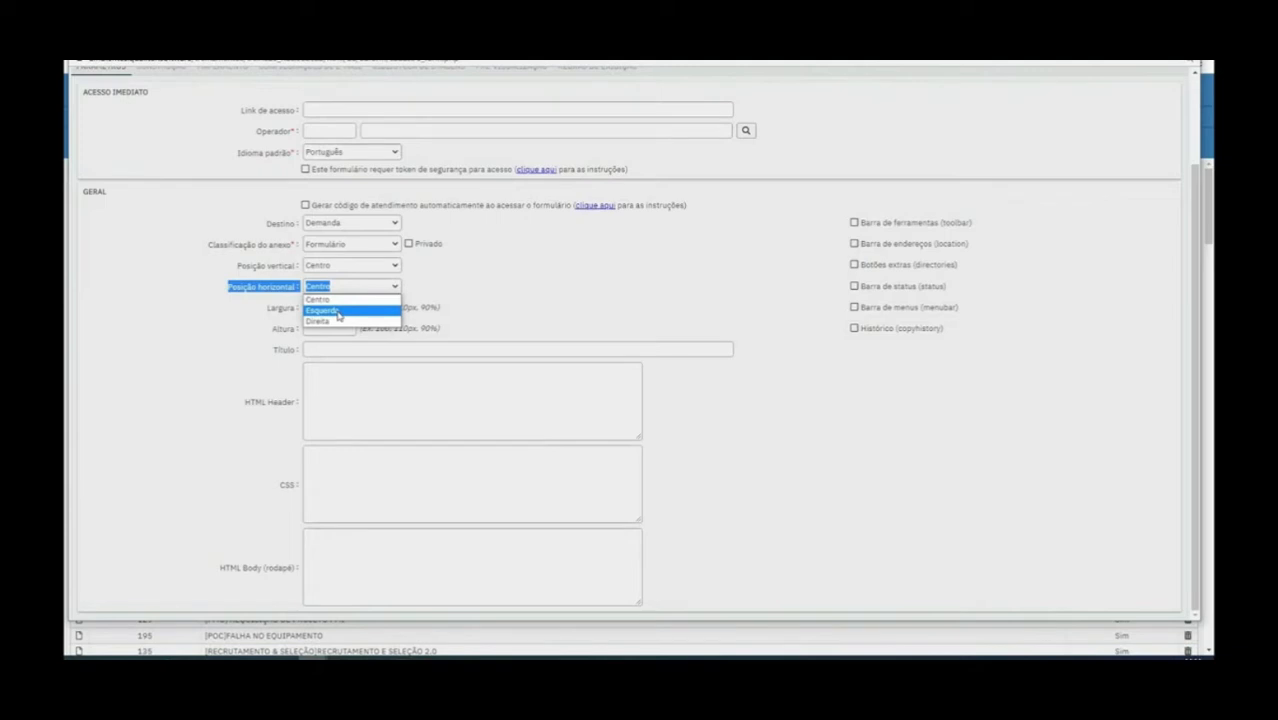
pyautogui.click(445, 289)
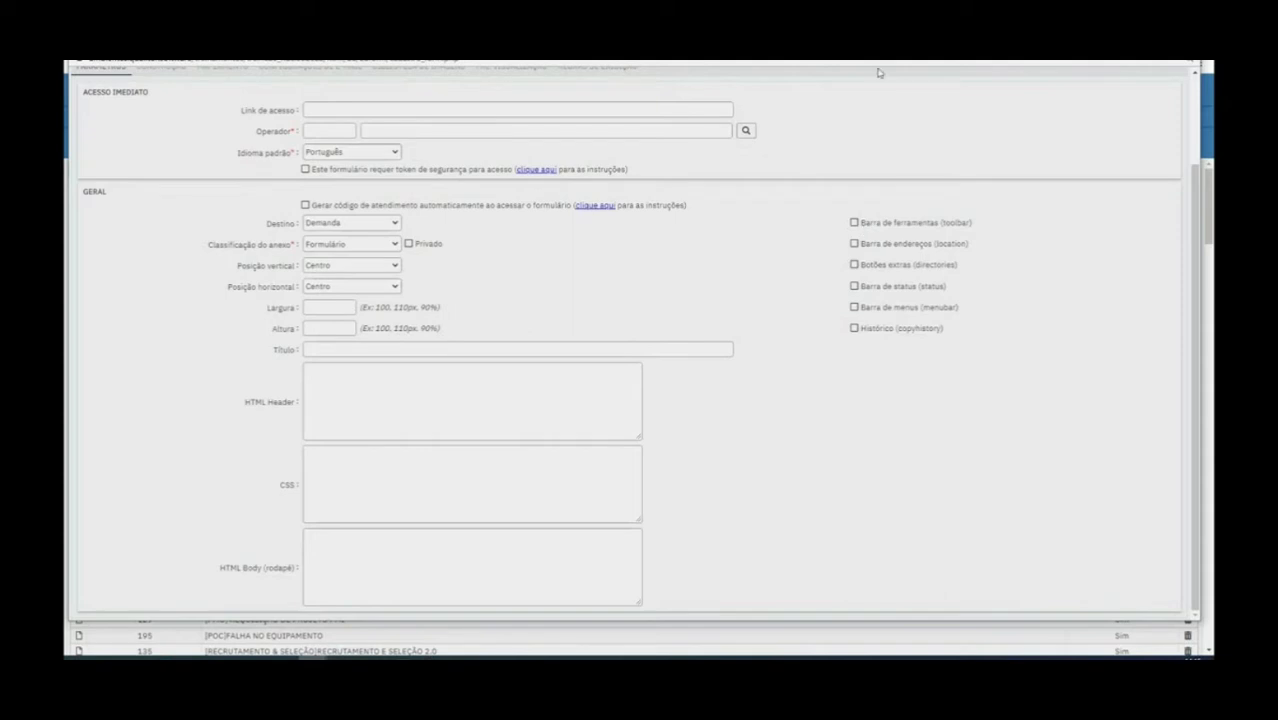
# Try enabling the toolbar, address bar, extra buttons, status bar, menu bar and history options, and clear them all again
pyautogui.scroll(2, 338, 128)
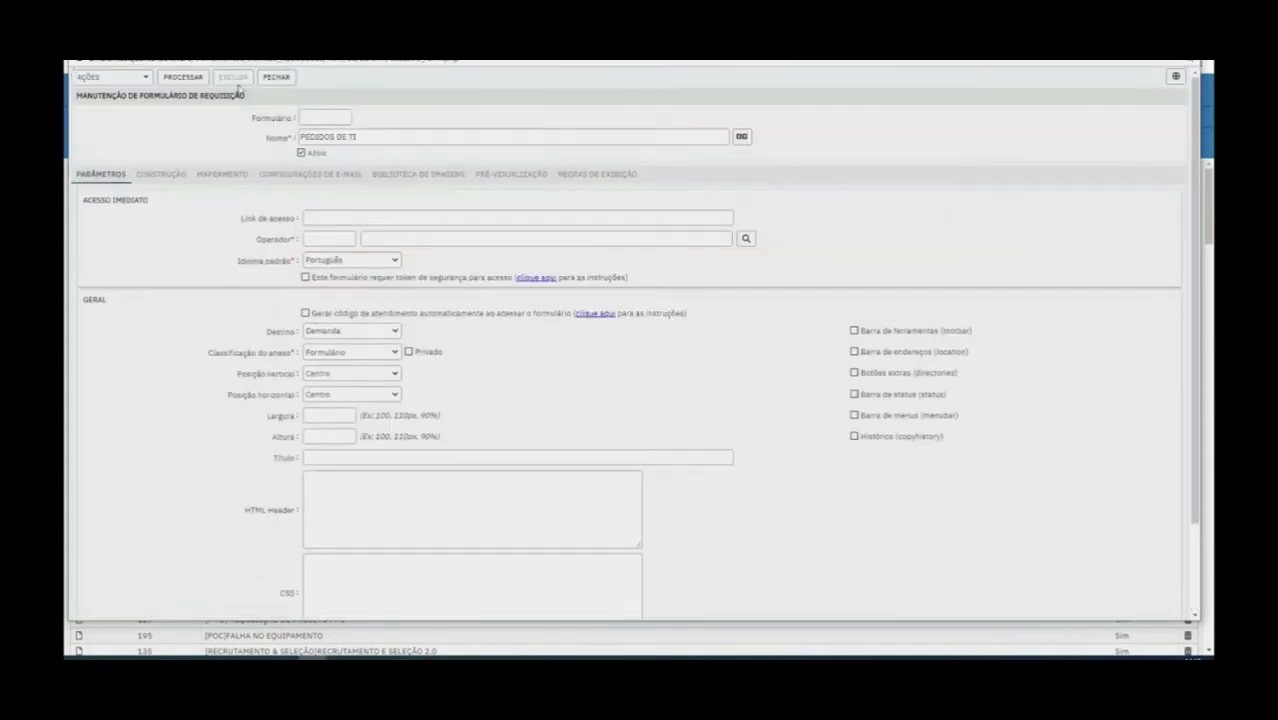
pyautogui.click(854, 331)
pyautogui.click(855, 352)
pyautogui.click(855, 373)
pyautogui.click(855, 394)
pyautogui.click(854, 415)
pyautogui.click(855, 436)
pyautogui.click(855, 415)
pyautogui.click(855, 394)
pyautogui.click(855, 373)
pyautogui.click(855, 352)
pyautogui.click(855, 331)
# Assign the operator with code 2 to the form
pyautogui.click(334, 233)
pyautogui.write('2')
pyautogui.press('Tab')
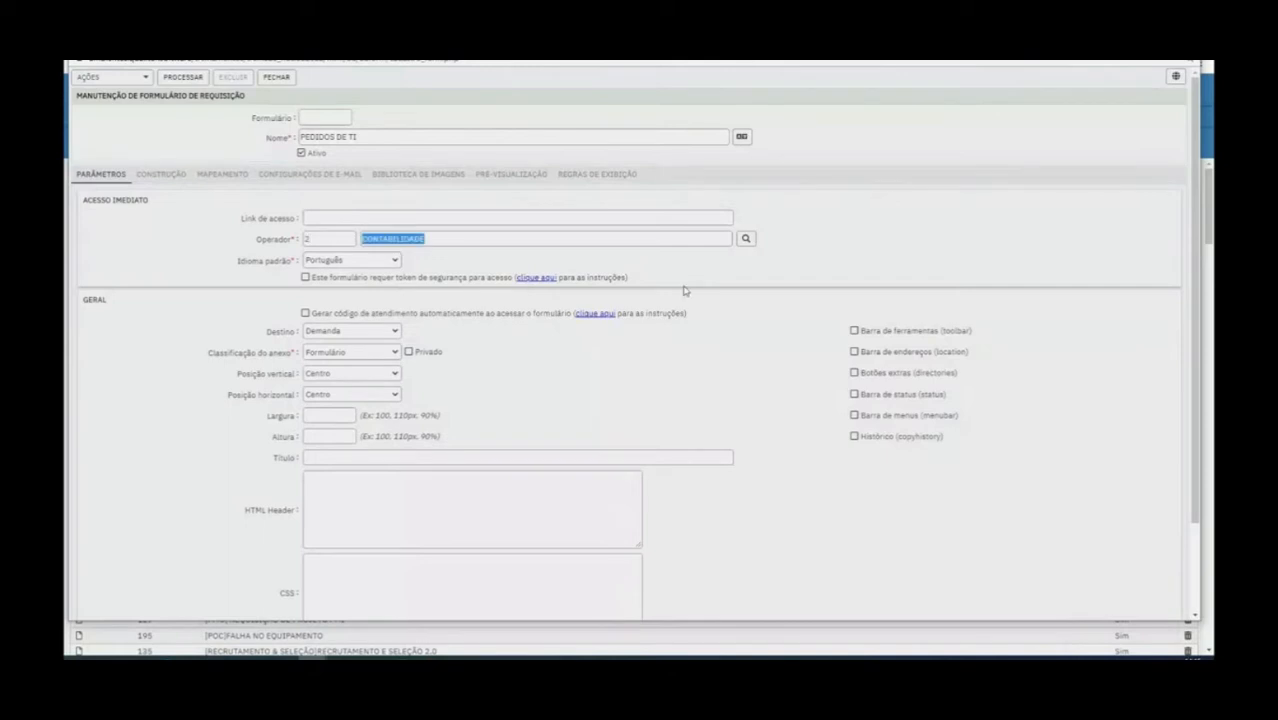
# Search for the operator by first name, assign the matching person to the form, and save it
pyautogui.click(745, 240)
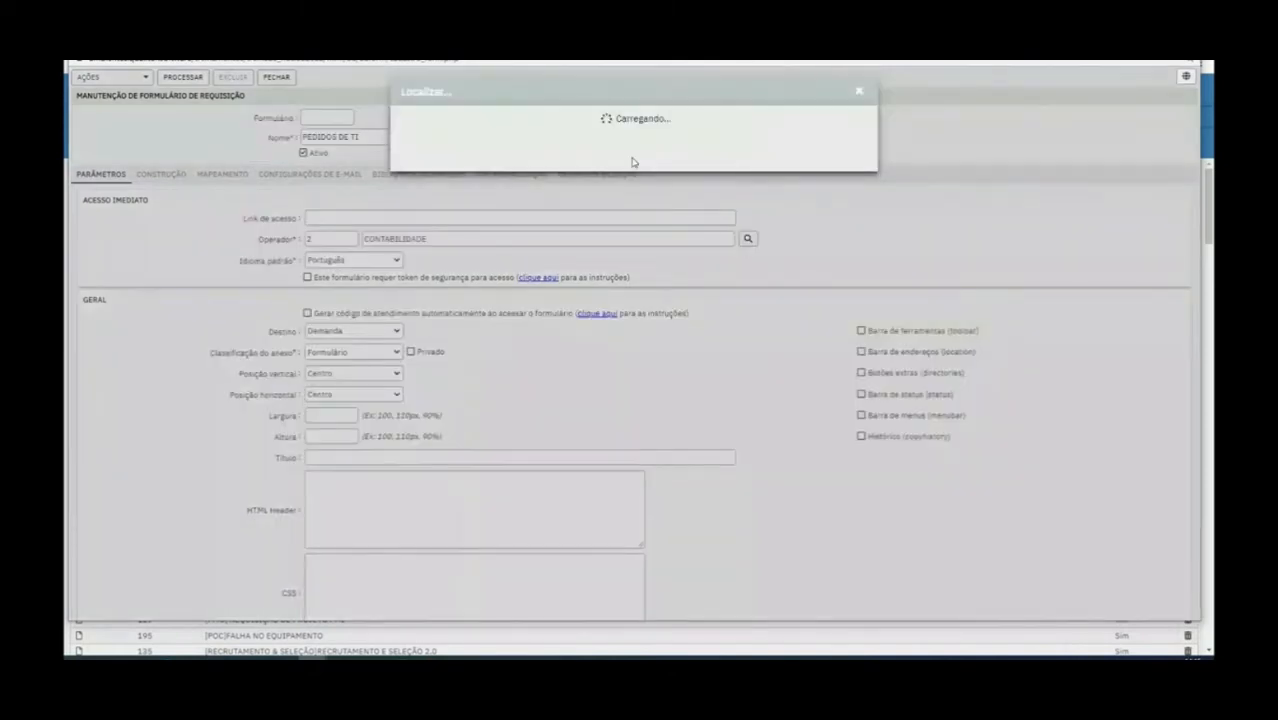
pyautogui.click(659, 145)
pyautogui.write('AMANDA')
pyautogui.press('Return')
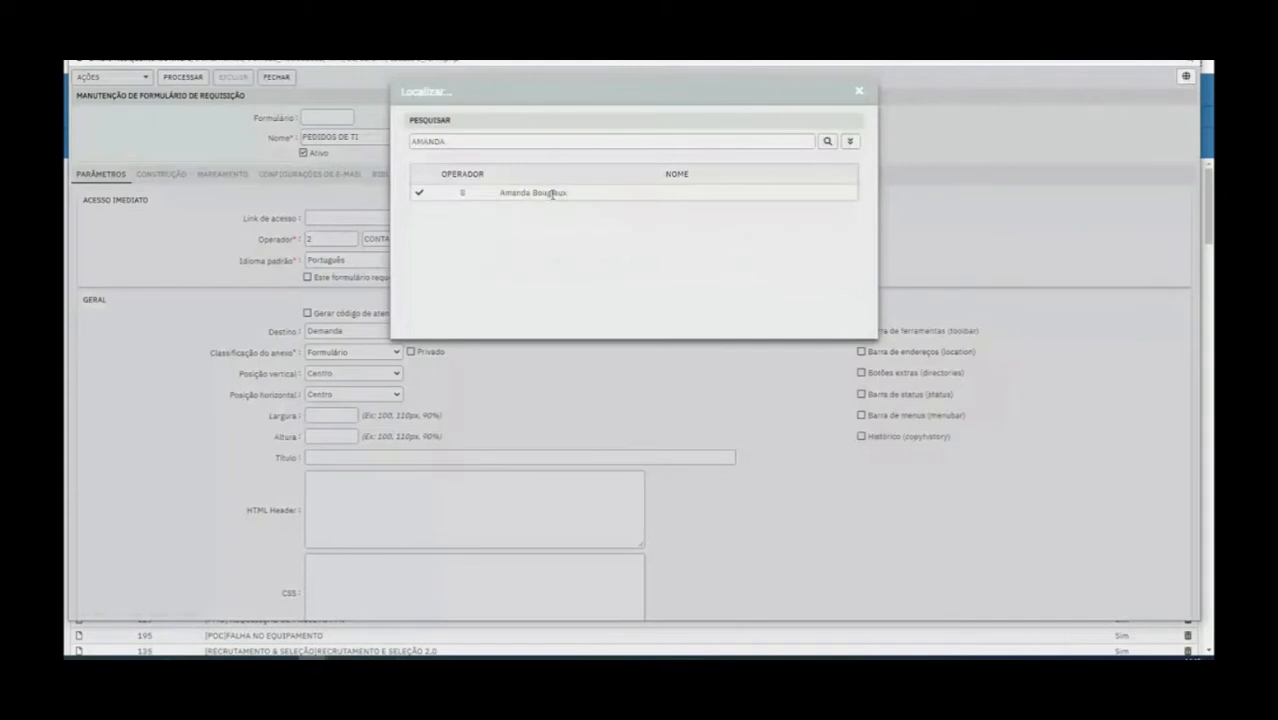
pyautogui.doubleClick(552, 193)
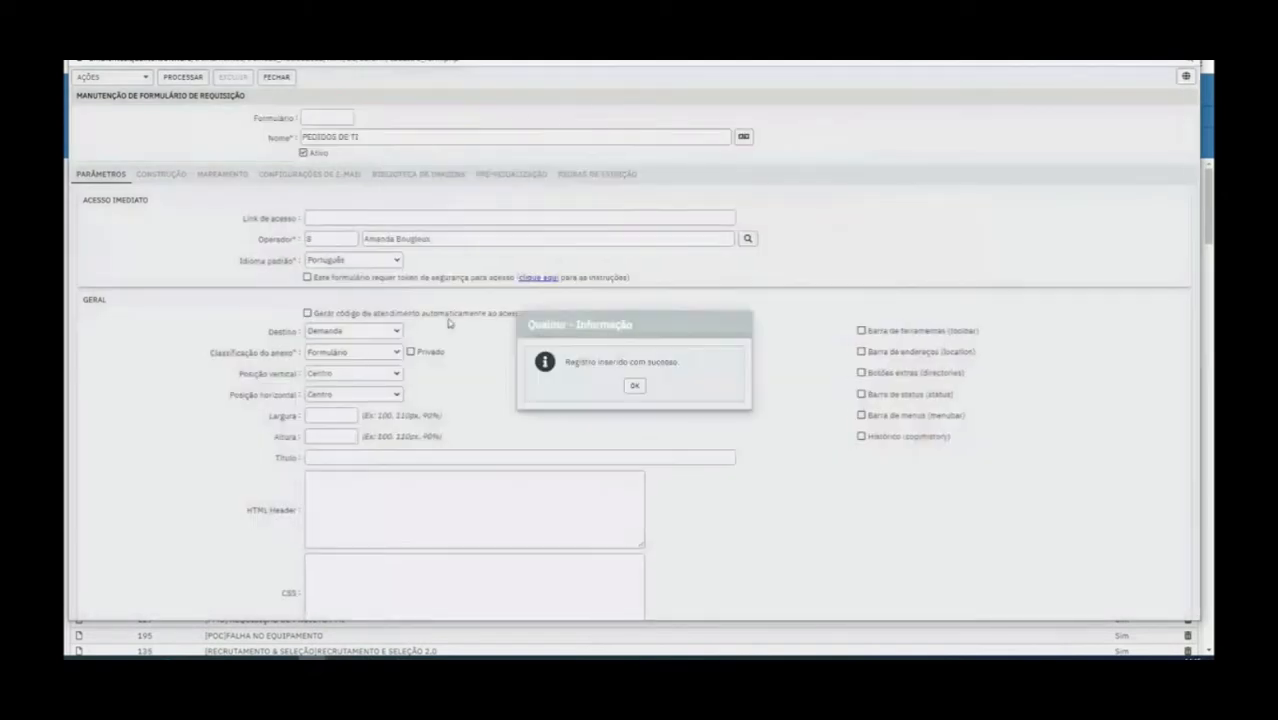
pyautogui.click(634, 385)
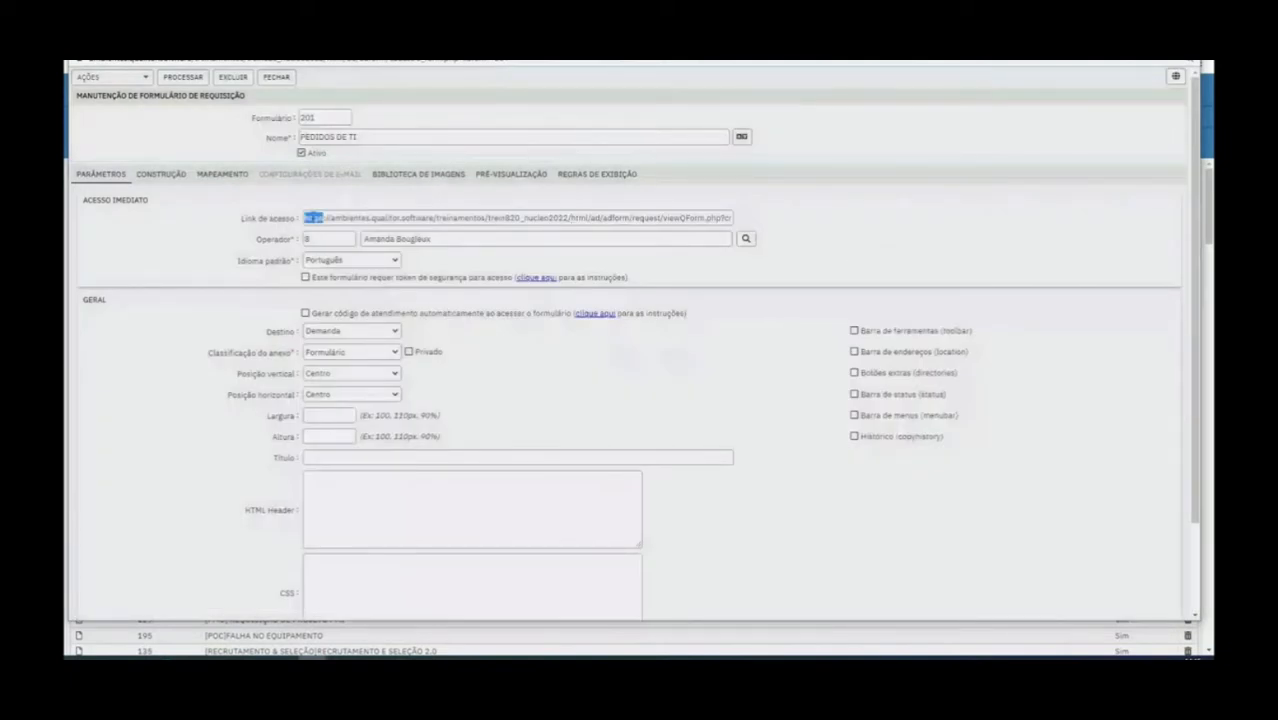
# Review the form's access link and its construction, field mapping and image library sections
pyautogui.tripleClick(317, 219)
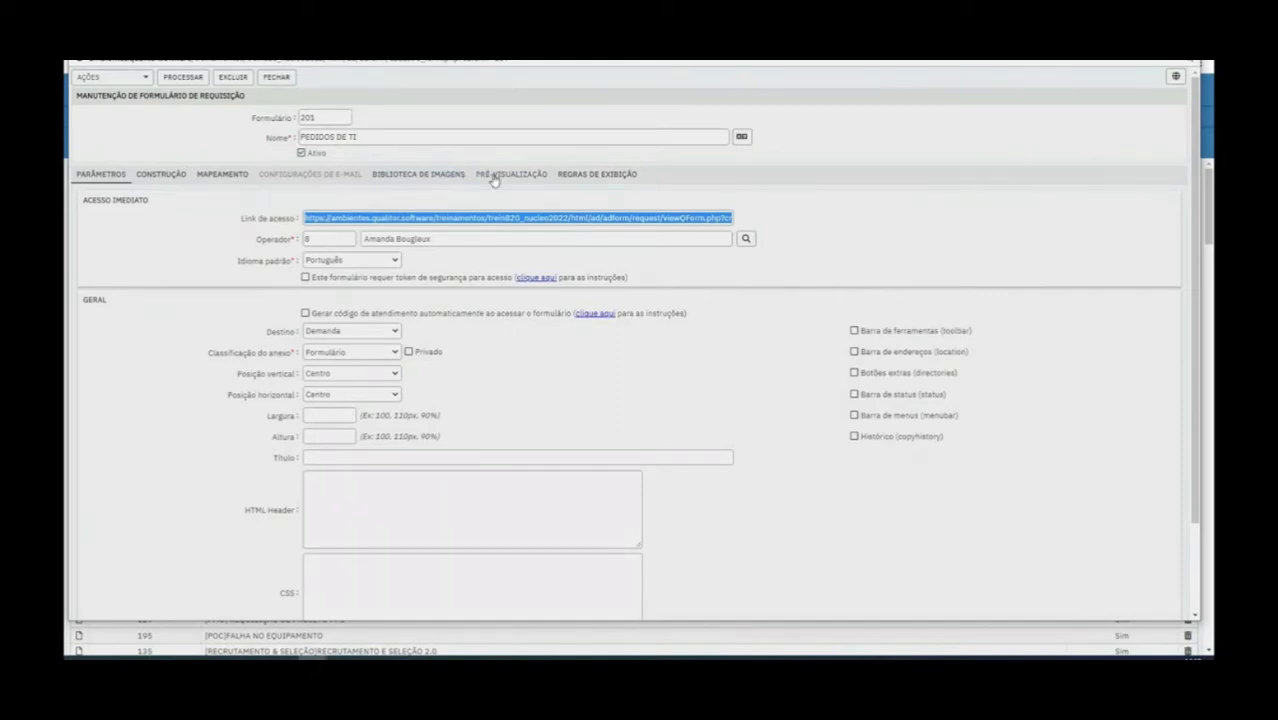
pyautogui.click(163, 175)
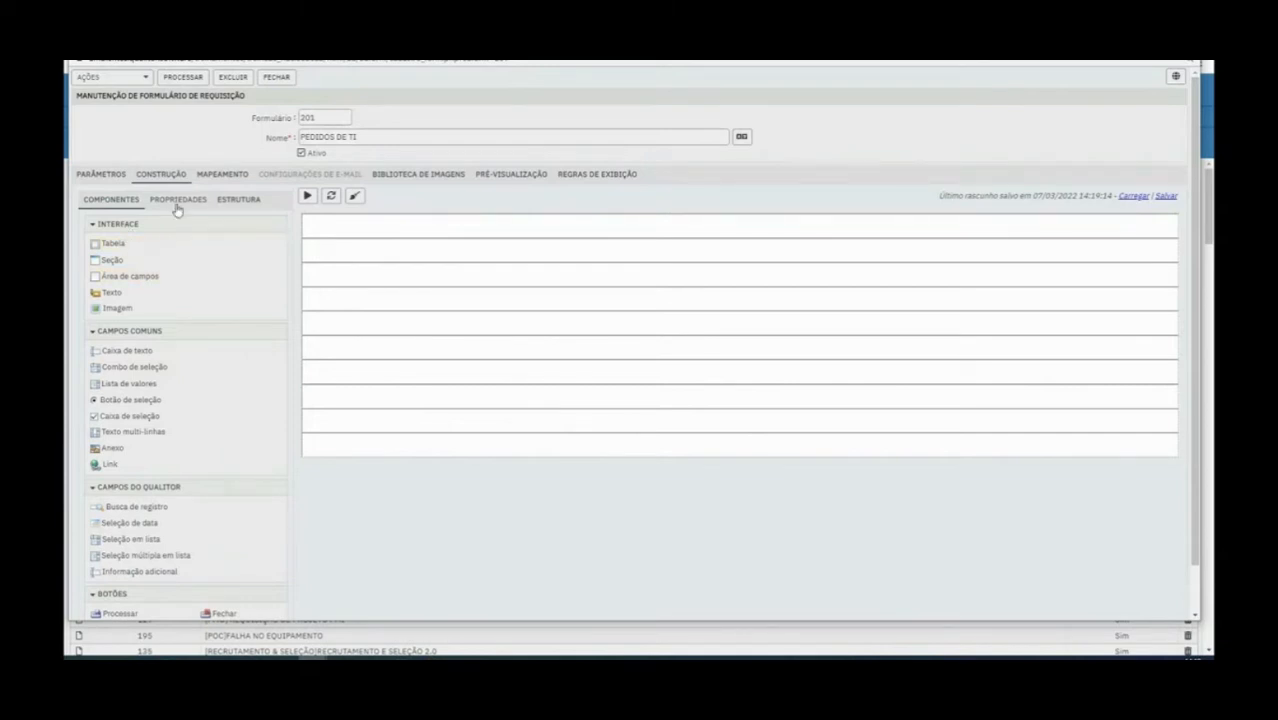
pyautogui.click(131, 223)
pyautogui.click(160, 224)
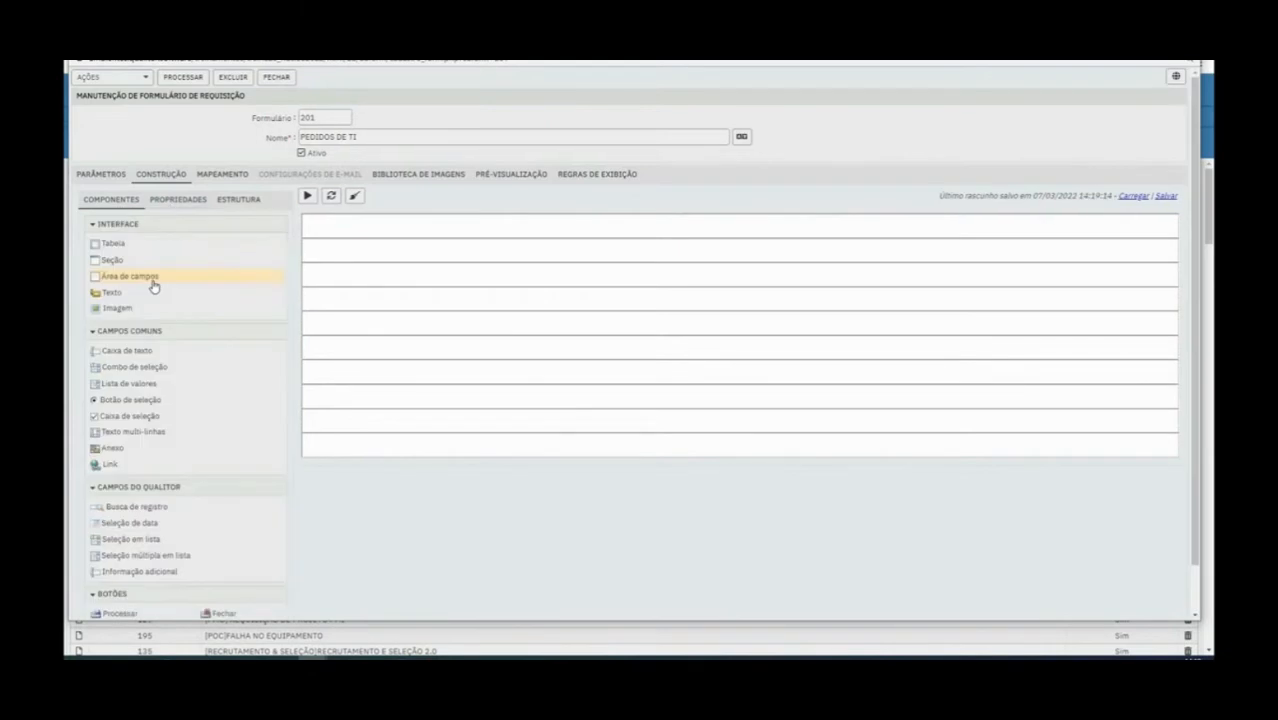
pyautogui.click(250, 201)
pyautogui.click(90, 204)
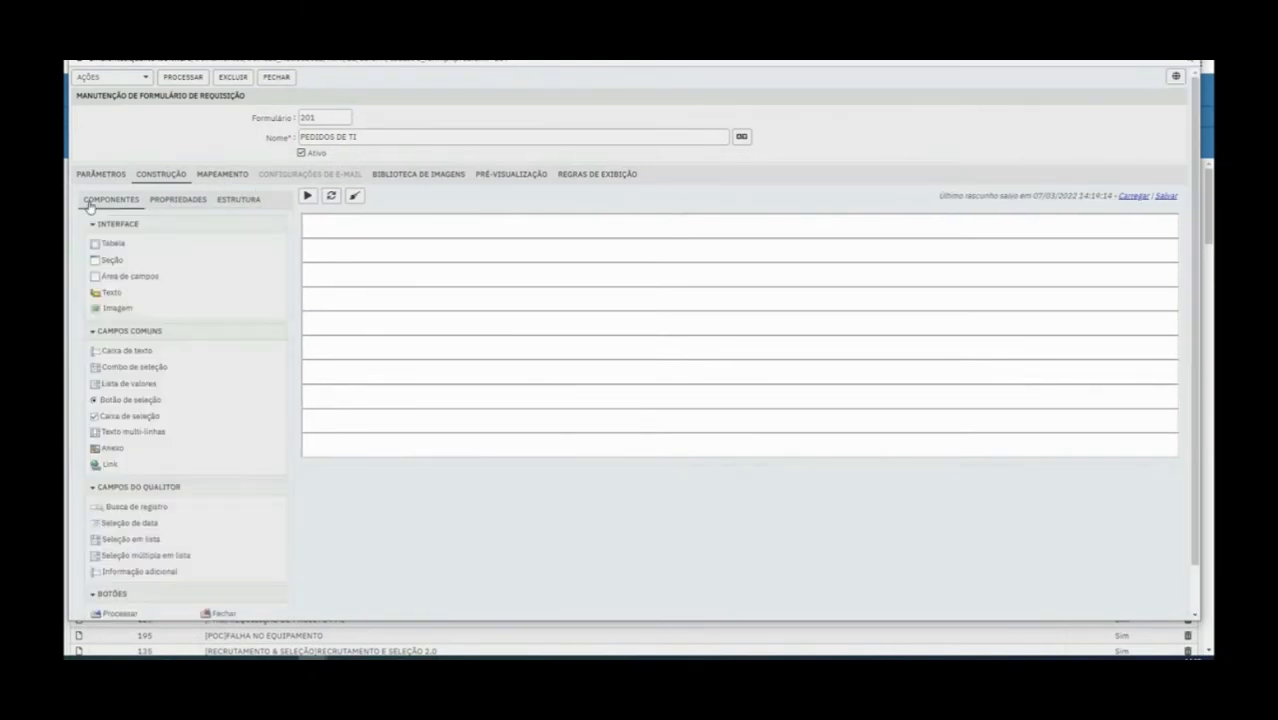
pyautogui.click(219, 180)
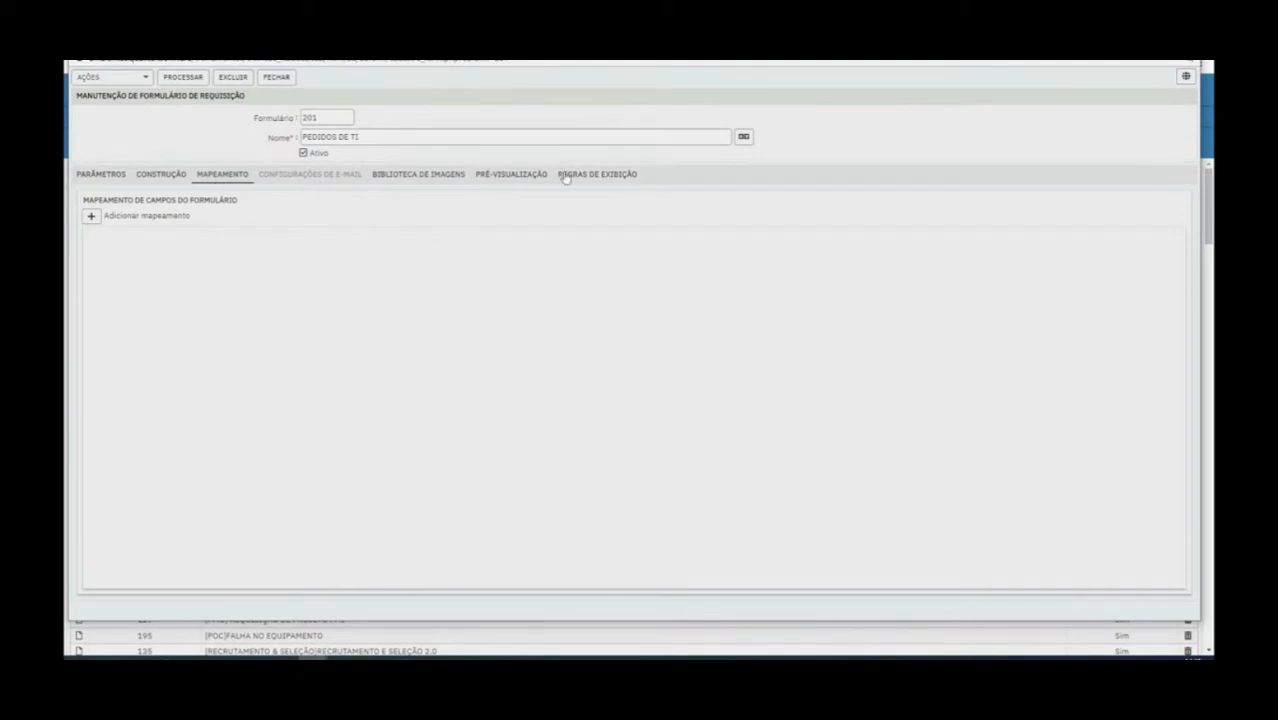
pyautogui.click(444, 180)
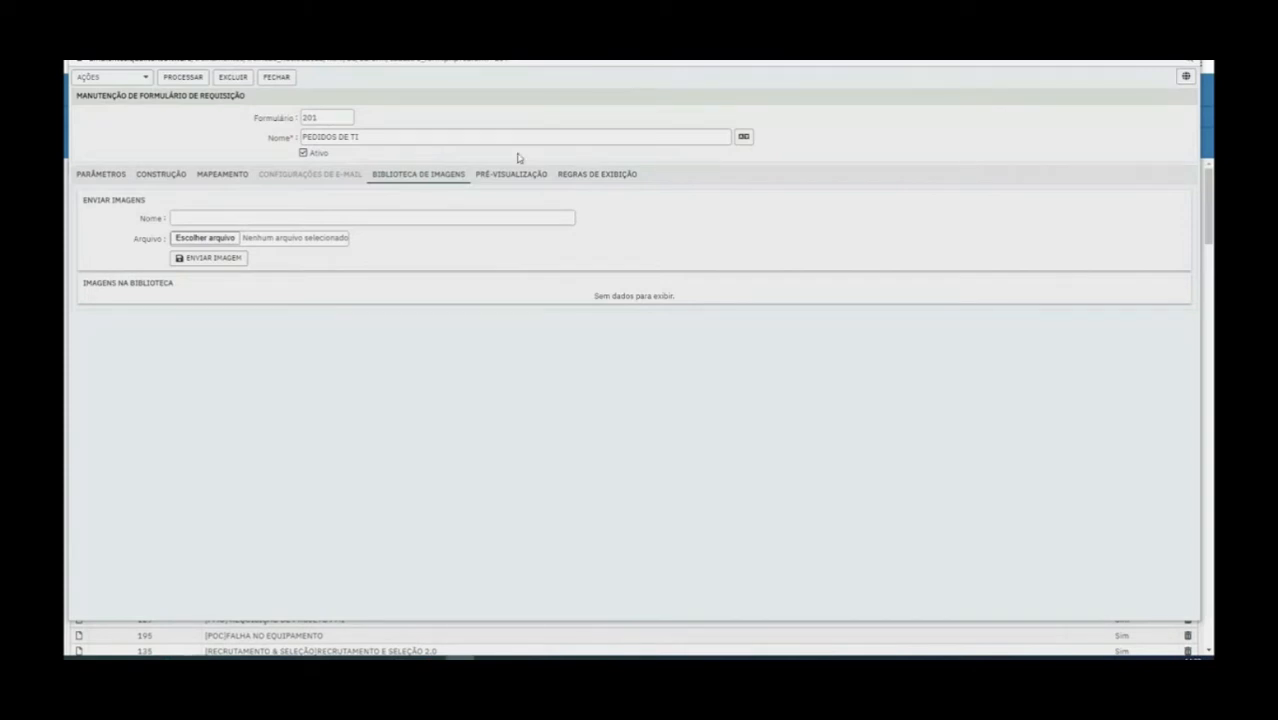
# Choose the desktop file qualitor (1).png as the image to send to the form's library
pyautogui.click(208, 239)
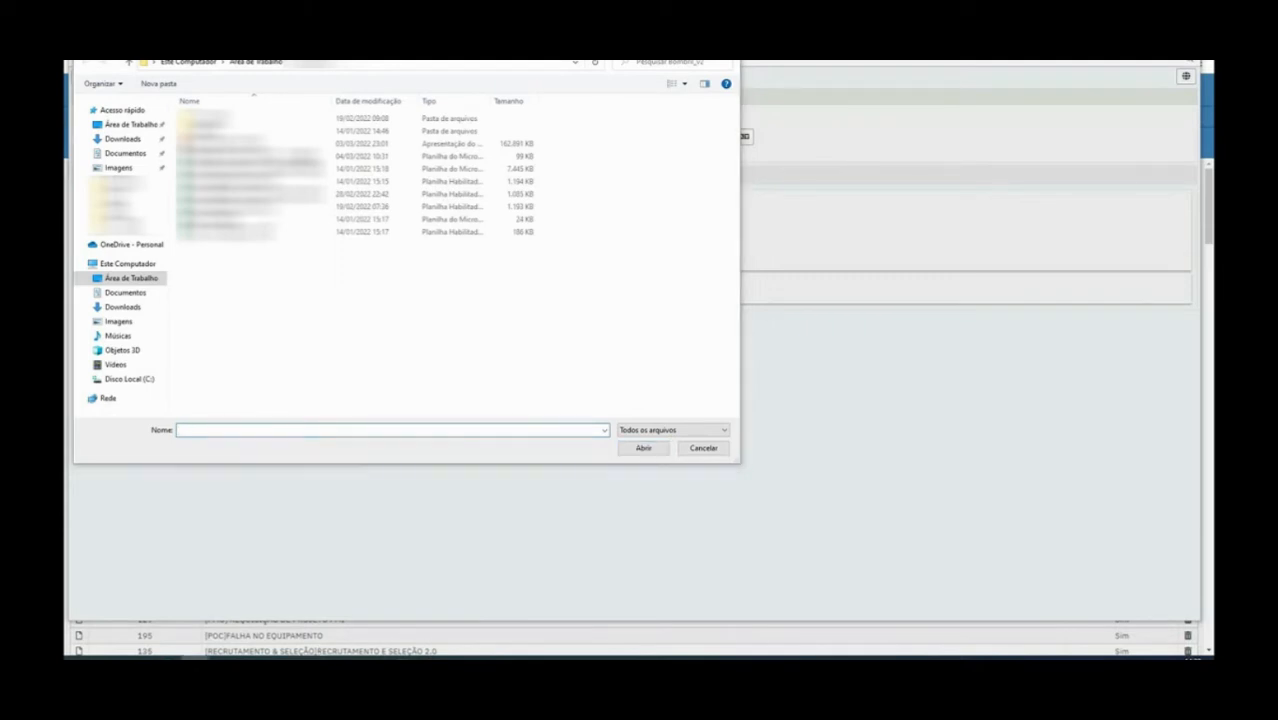
pyautogui.click(130, 124)
pyautogui.click(254, 429)
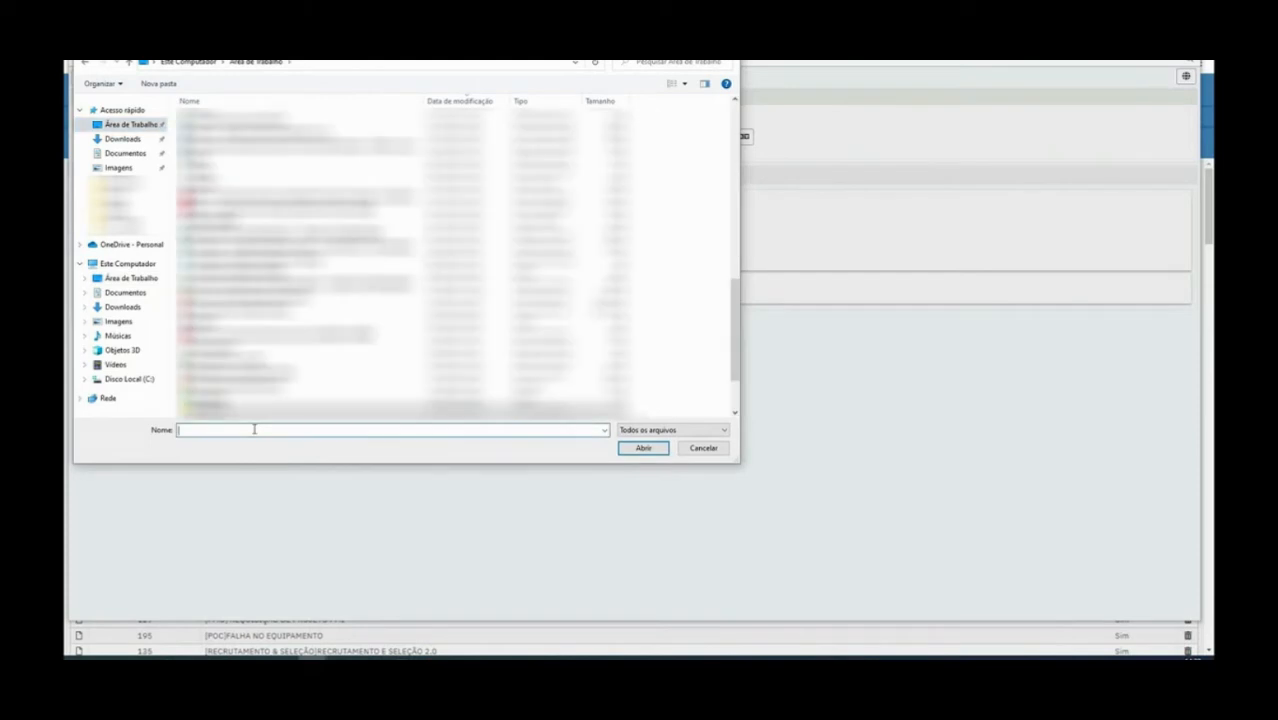
pyautogui.write('QUAL')
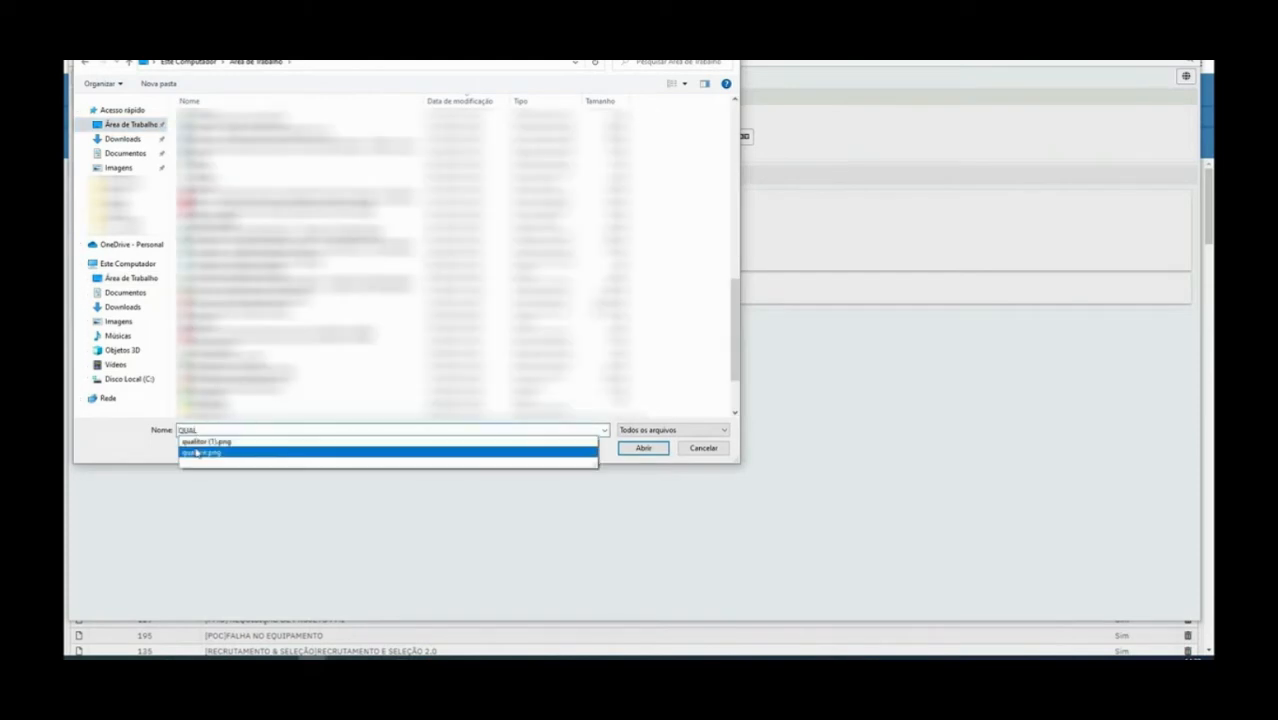
pyautogui.click(214, 444)
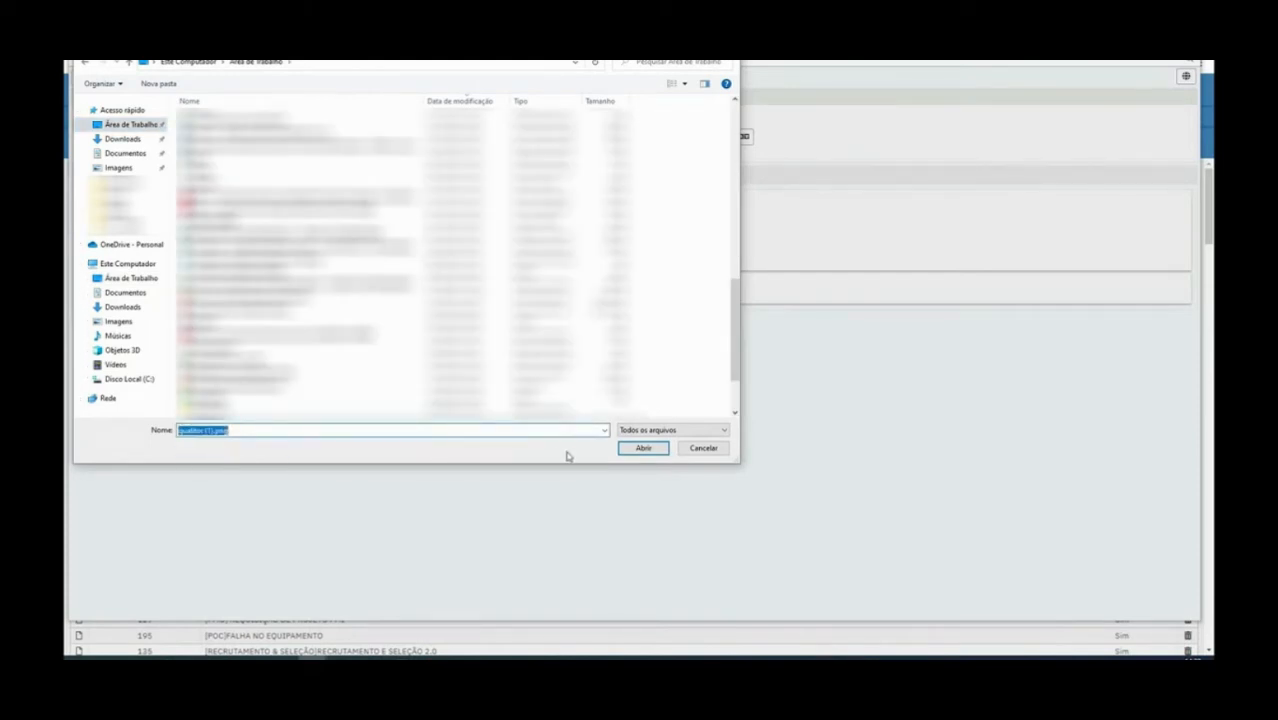
pyautogui.click(627, 450)
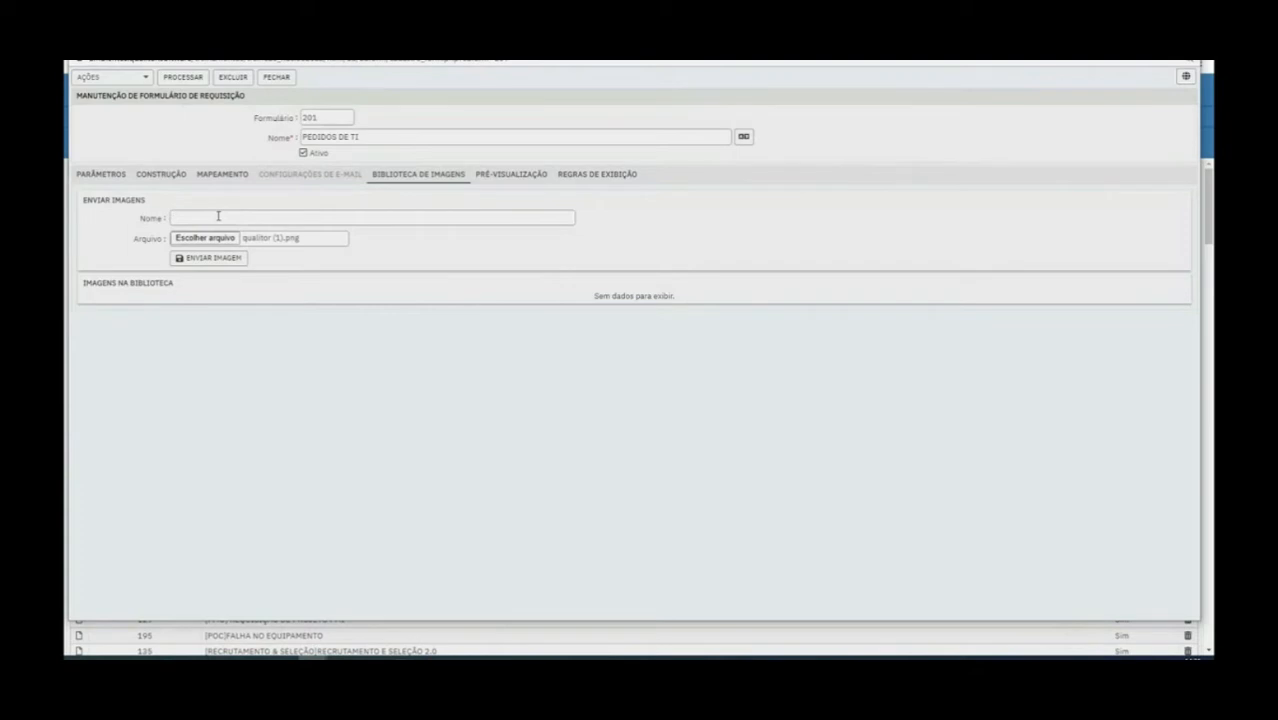
# Name the chosen image LOGO QUALITOR and upload it to the image library
pyautogui.write('LOGO QUALITOR')
pyautogui.click(220, 260)
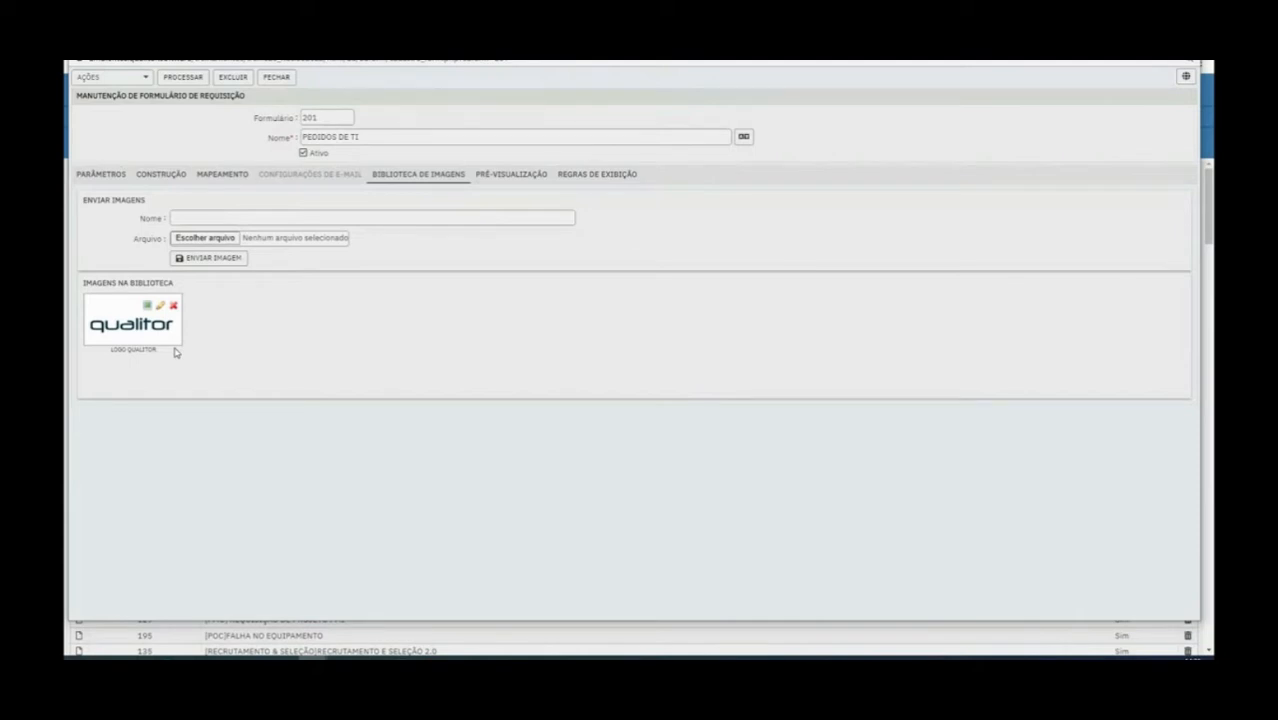
# Review the form's preview, display rules and parameters sections
pyautogui.click(505, 178)
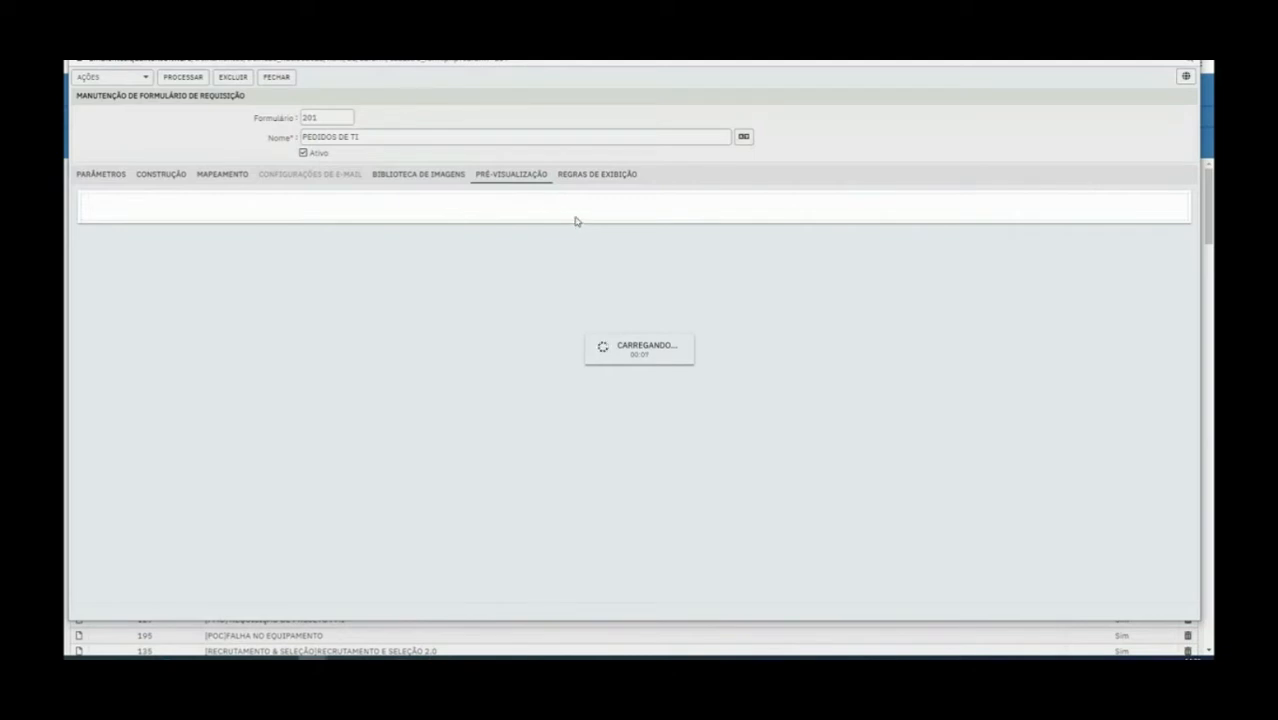
pyautogui.click(627, 174)
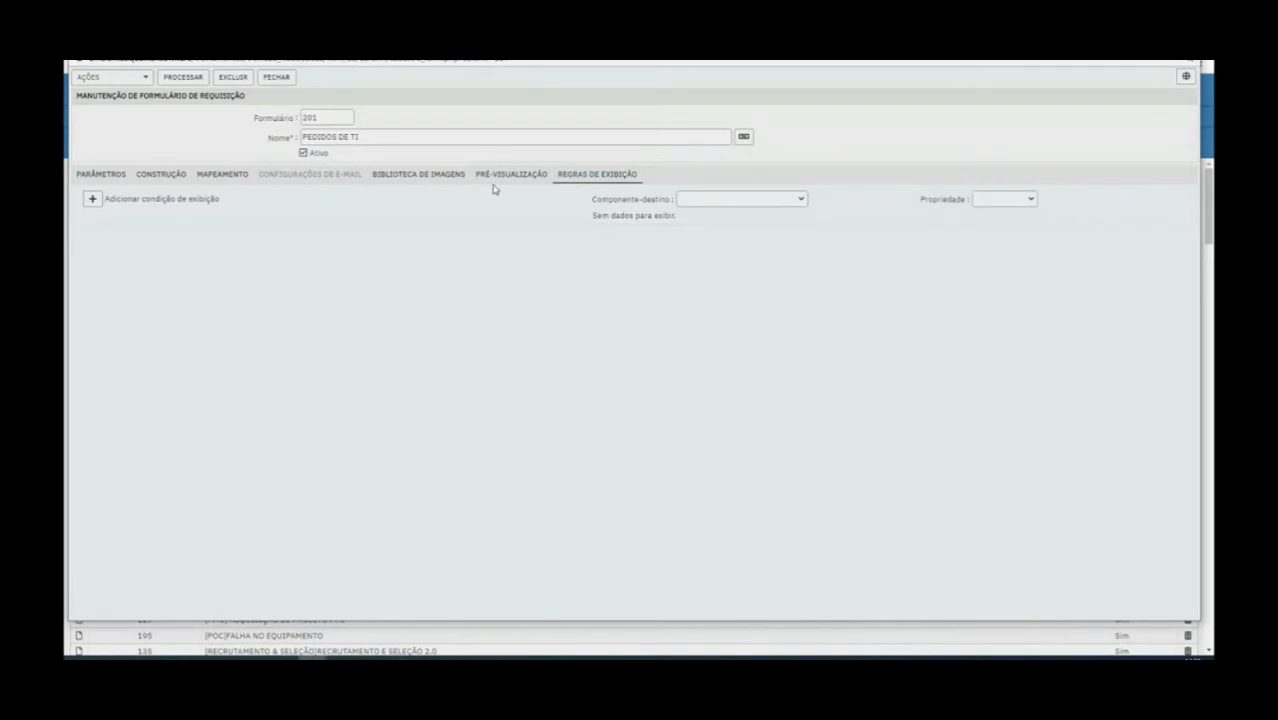
pyautogui.click(112, 175)
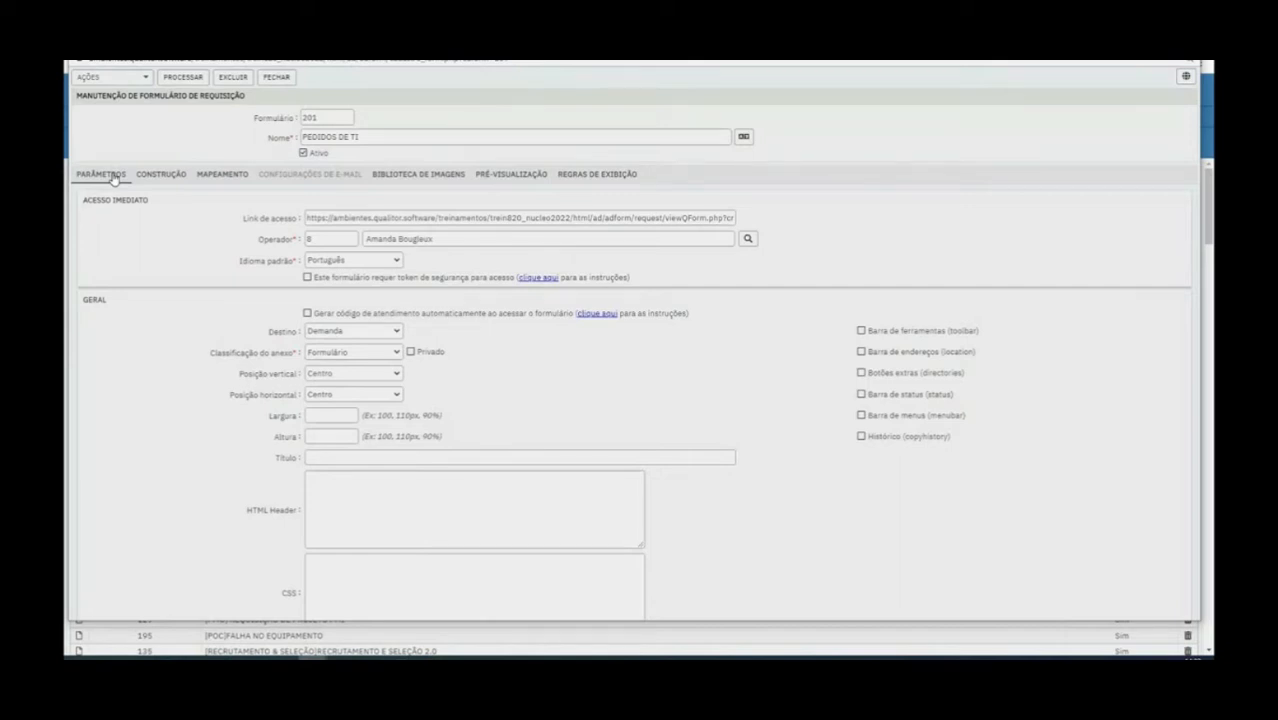
# Try placing a text box component in the second row of the form layout, and delete it again
pyautogui.click(168, 176)
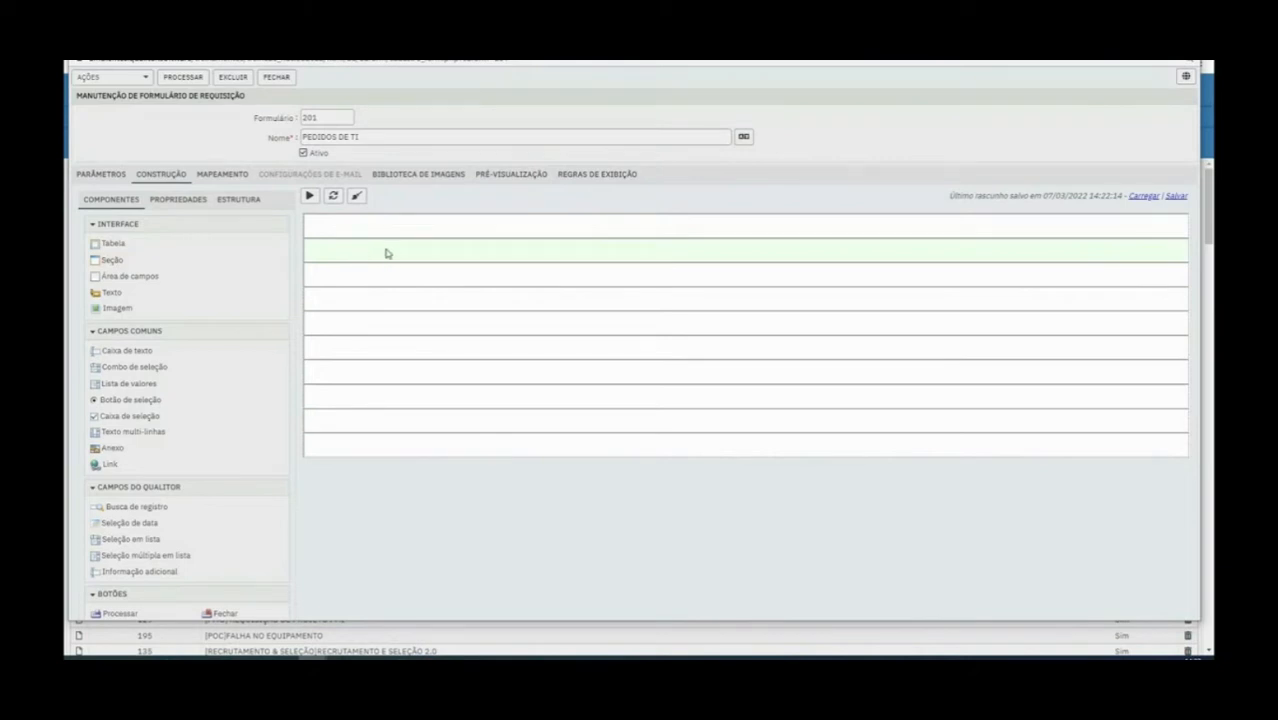
pyautogui.moveTo(120, 351); pyautogui.dragTo(342, 244)
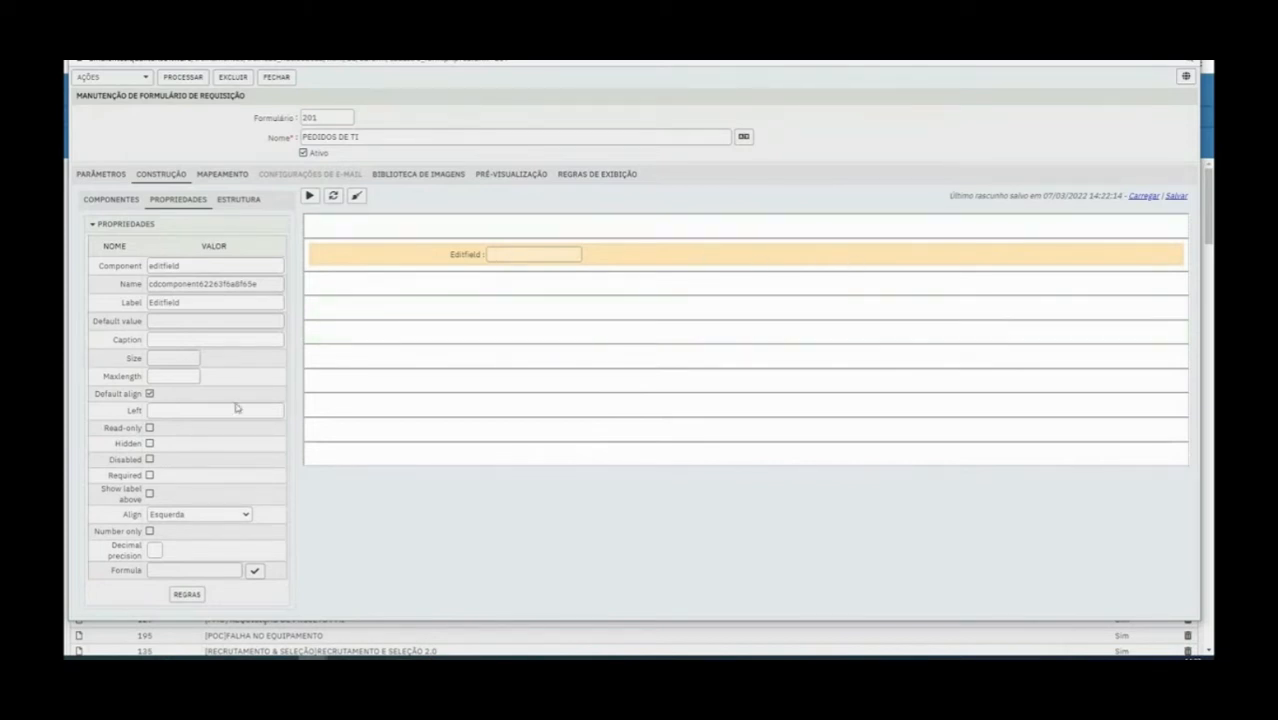
pyautogui.click(104, 200)
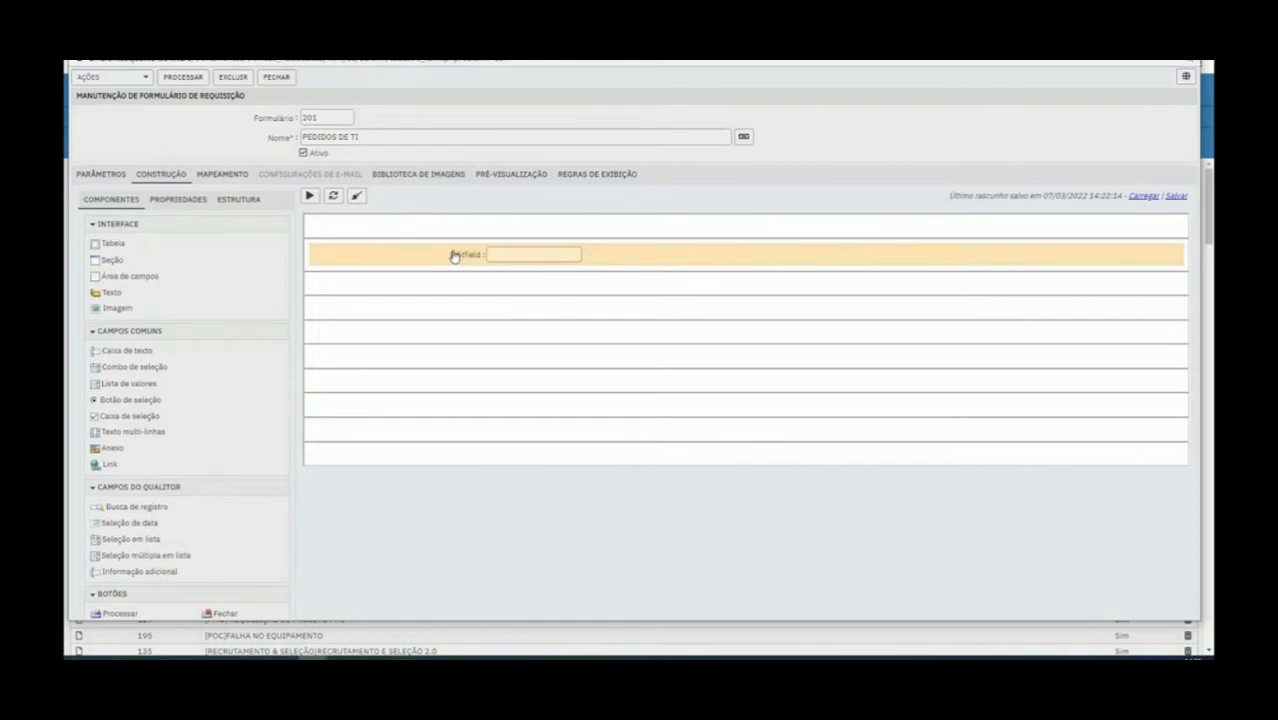
pyautogui.rightClick(485, 257)
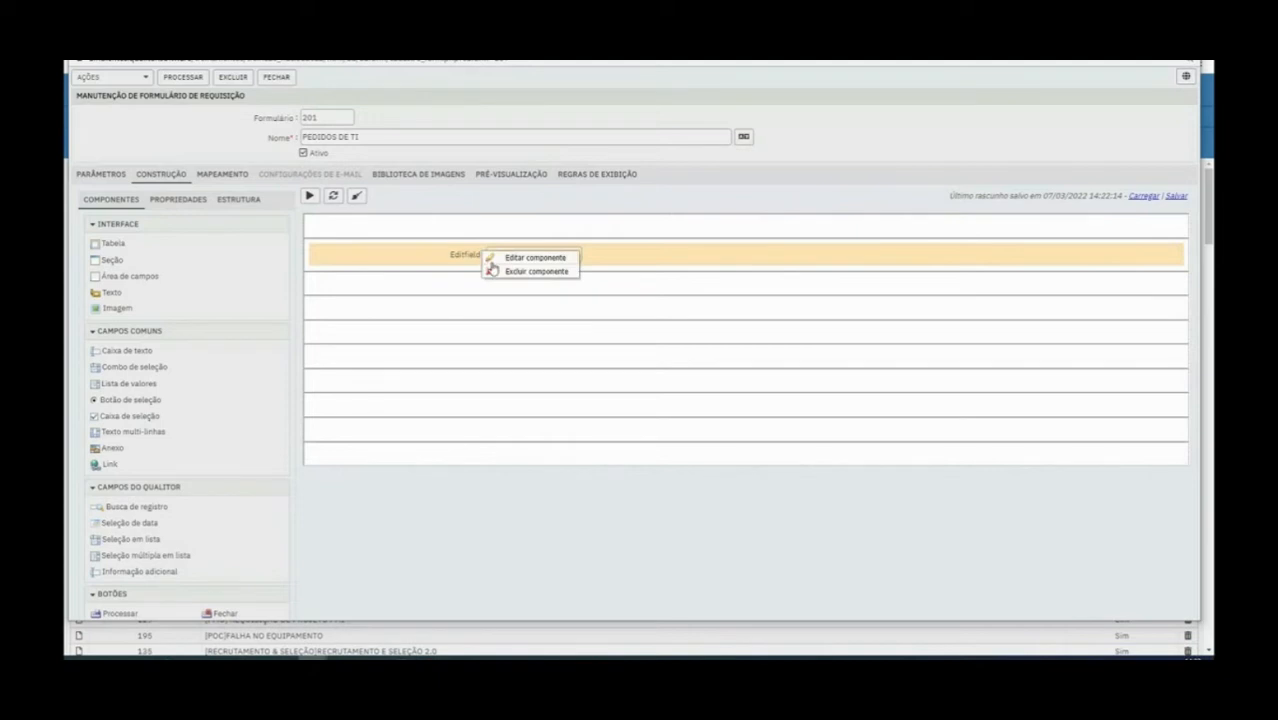
pyautogui.click(507, 276)
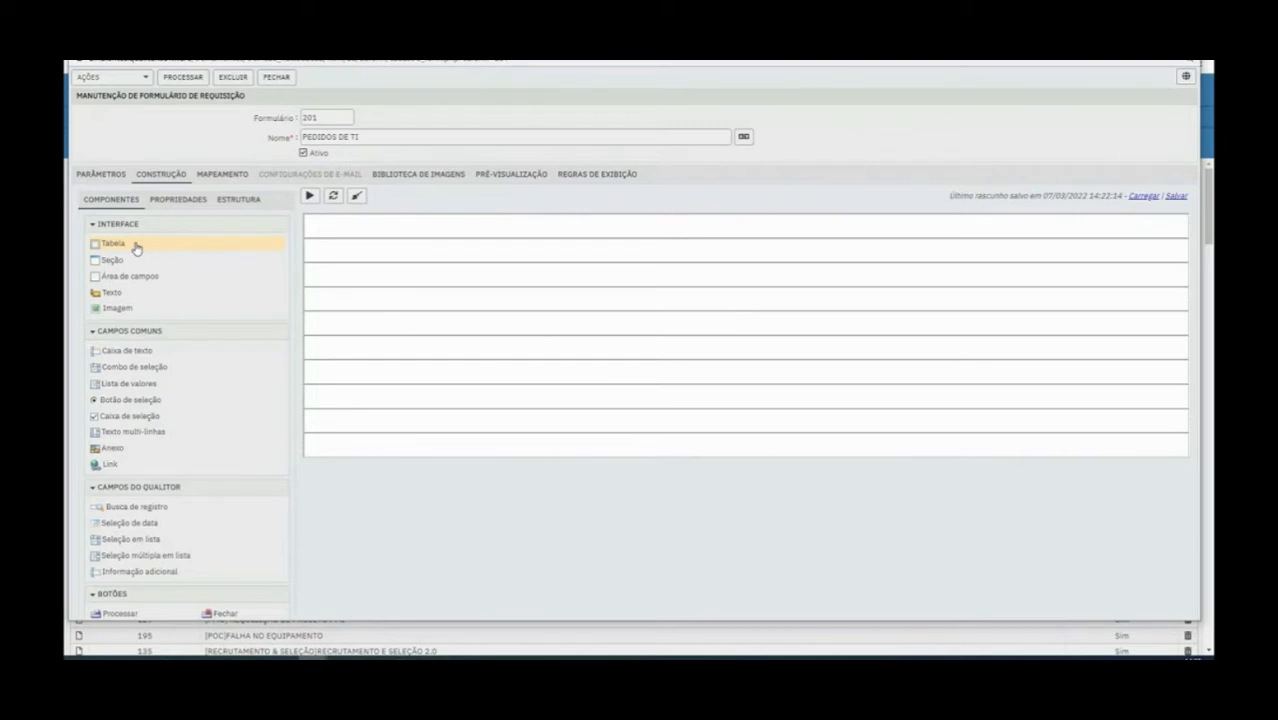
# Place a table in the second row of the form layout and expand it to two rows and three columns
pyautogui.moveTo(130, 249); pyautogui.dragTo(345, 255)
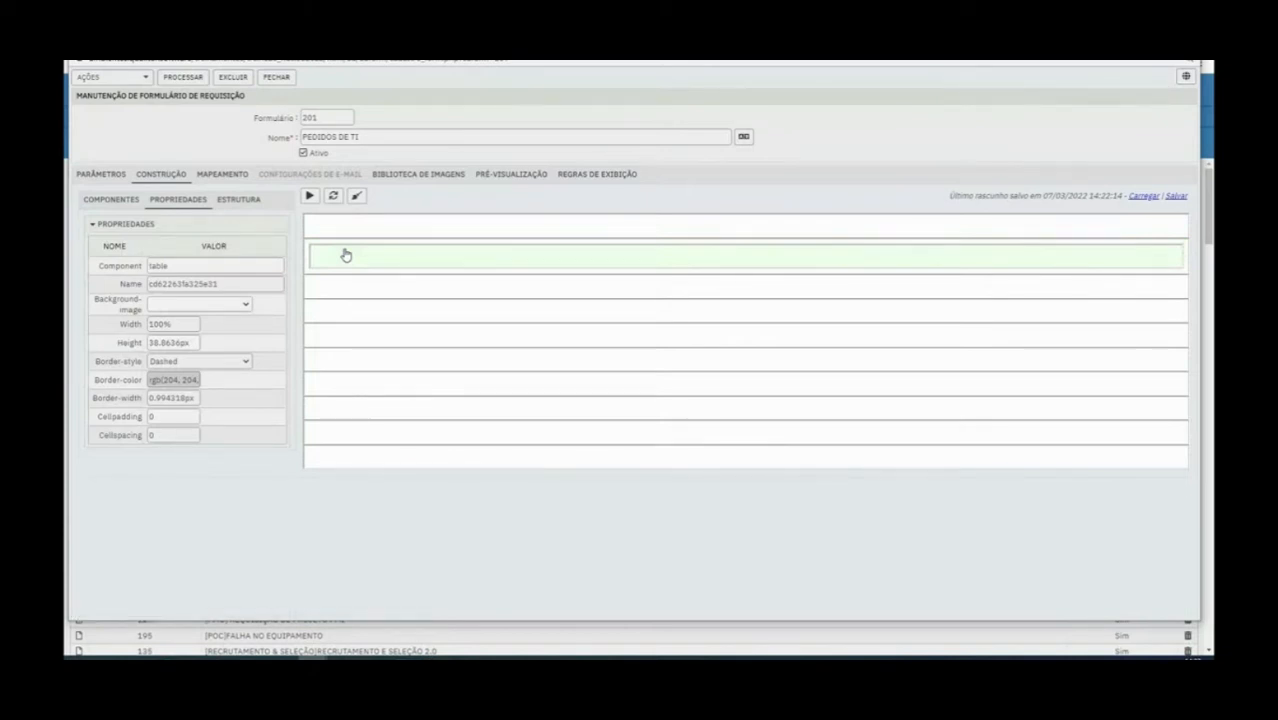
pyautogui.rightClick(345, 255)
pyautogui.click(403, 284)
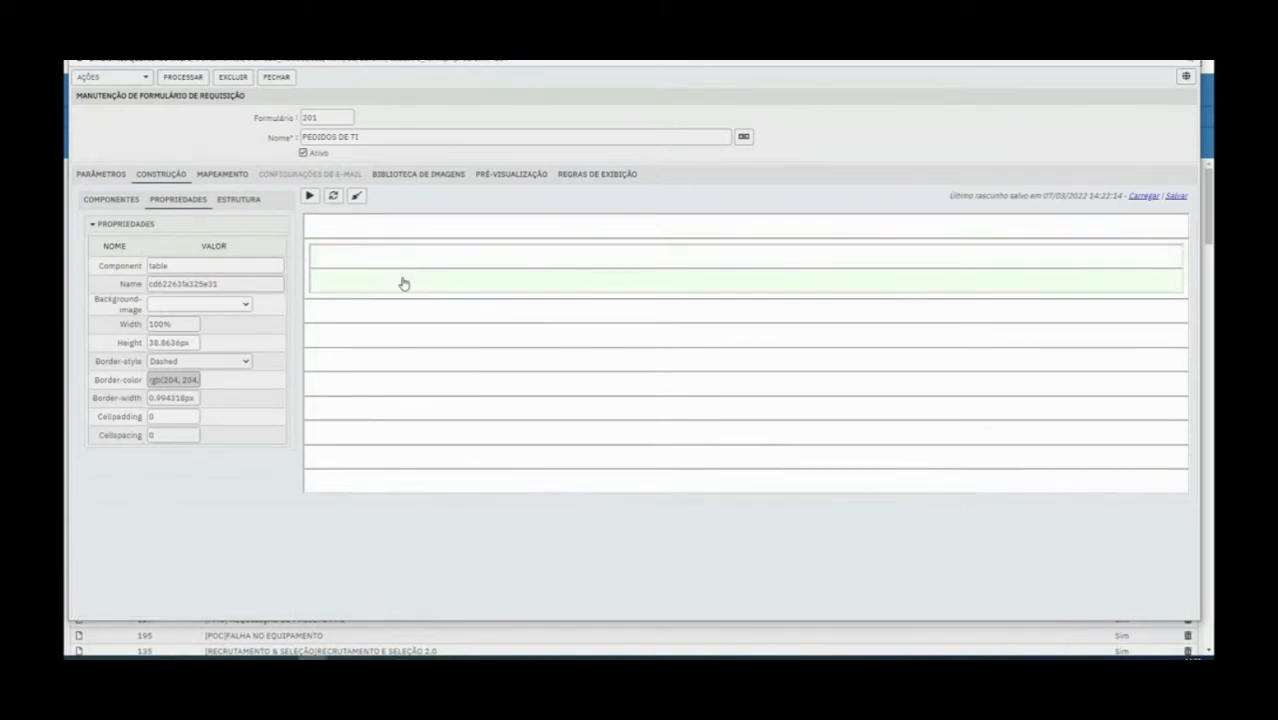
pyautogui.rightClick(413, 265)
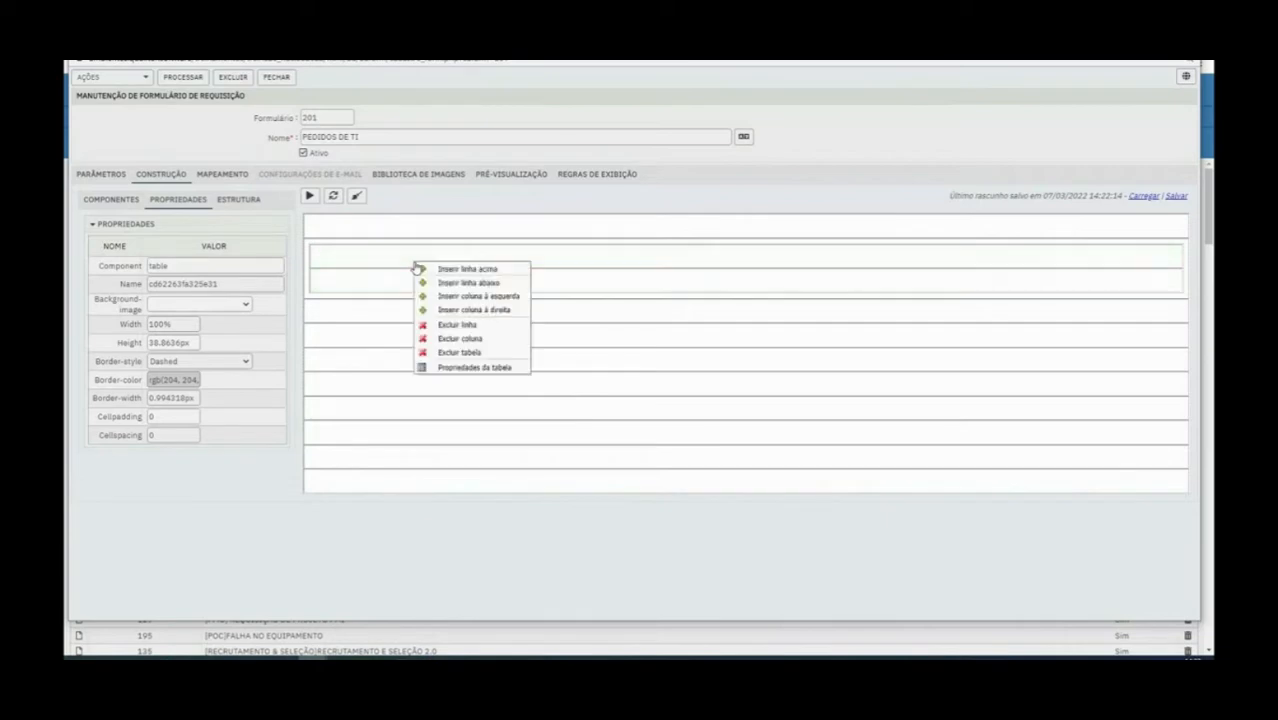
pyautogui.click(493, 312)
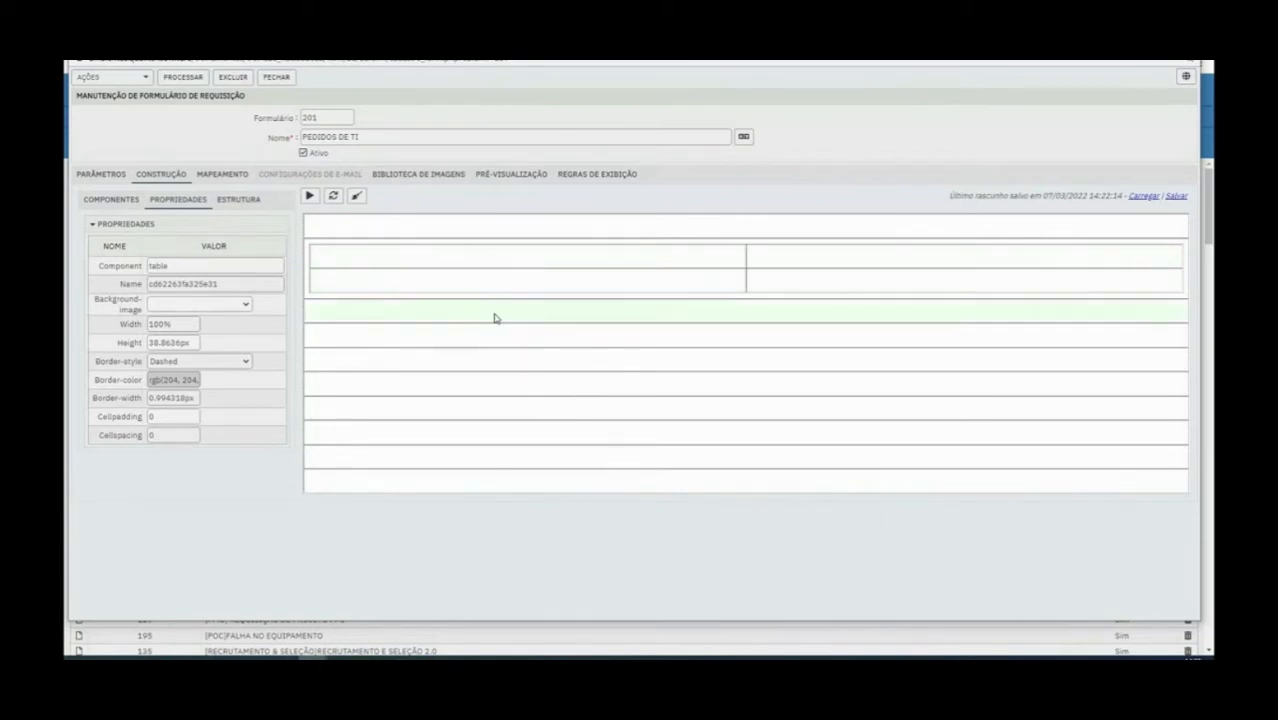
pyautogui.rightClick(420, 256)
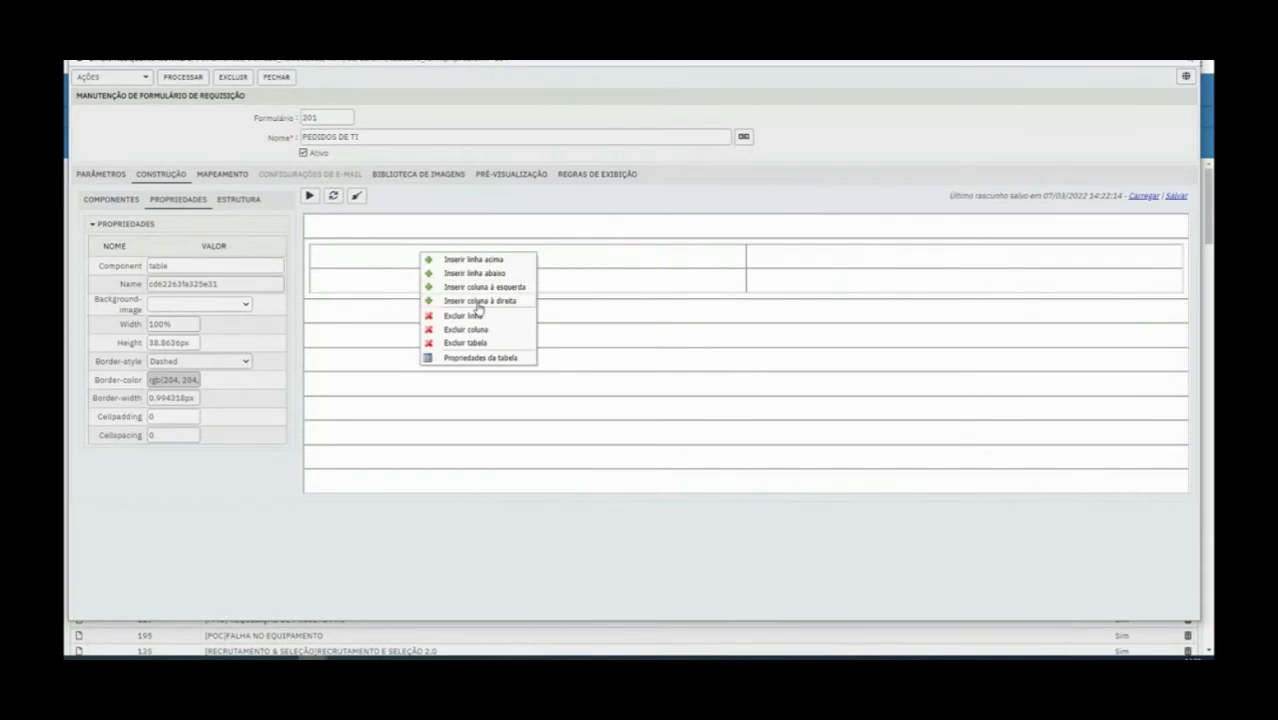
pyautogui.click(478, 300)
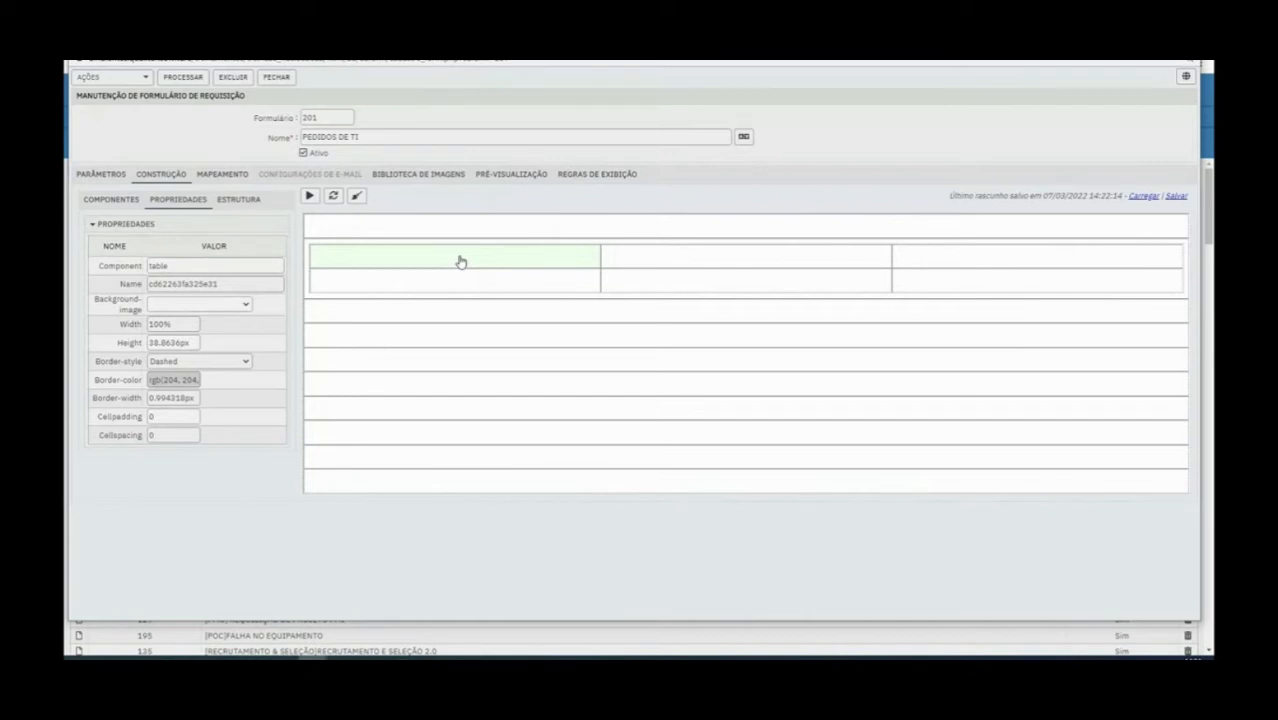
# Add a section in the layout row below the table and place a new table inside that section
pyautogui.click(132, 202)
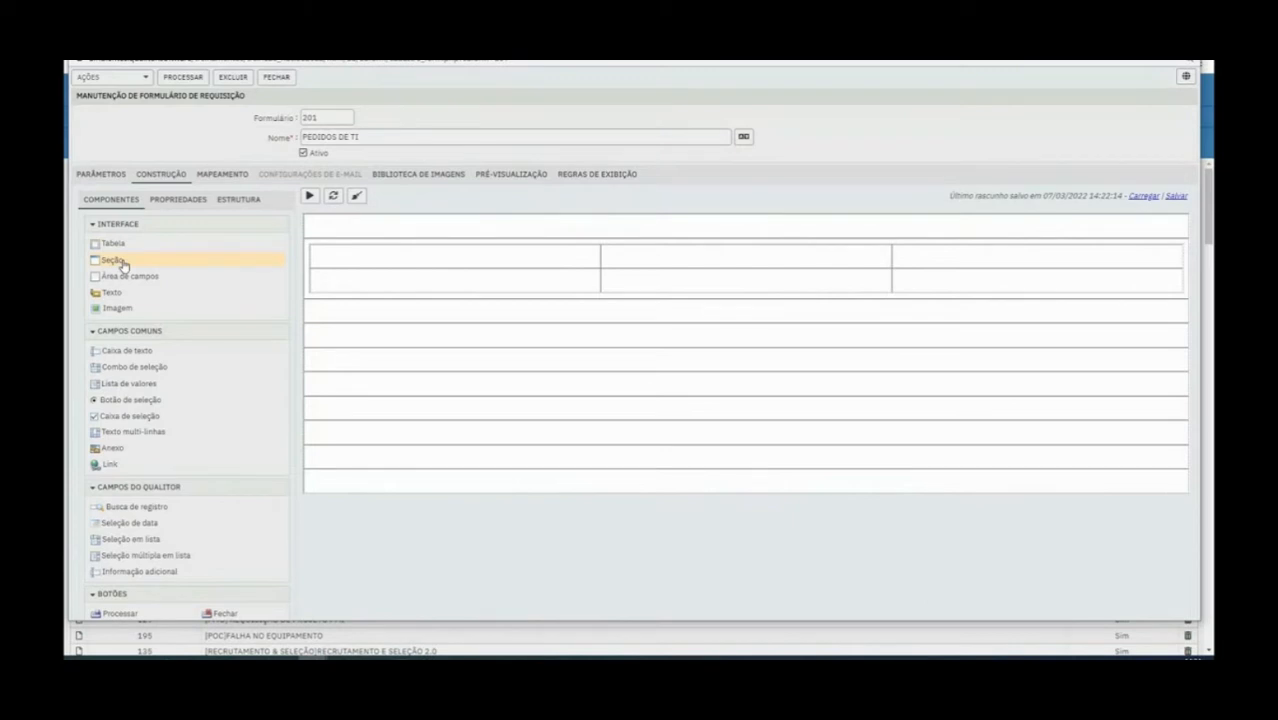
pyautogui.moveTo(122, 263); pyautogui.dragTo(327, 307)
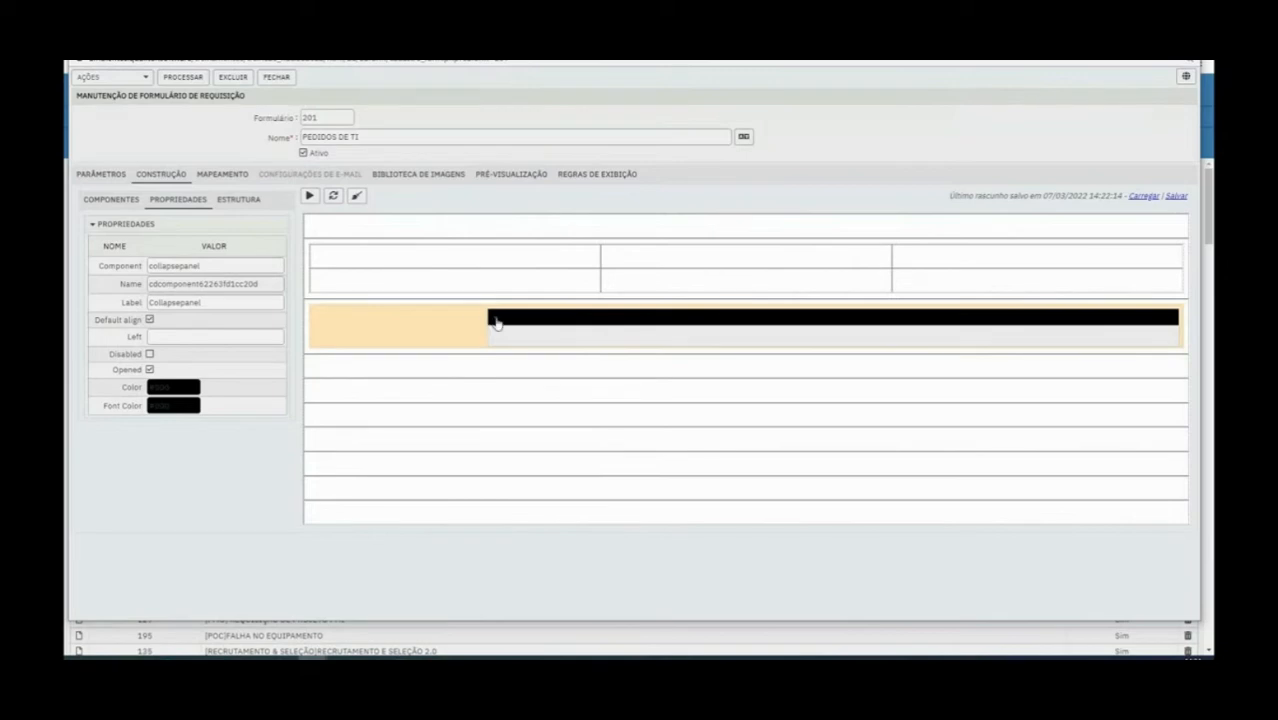
pyautogui.click(127, 202)
pyautogui.moveTo(117, 246); pyautogui.dragTo(585, 343)
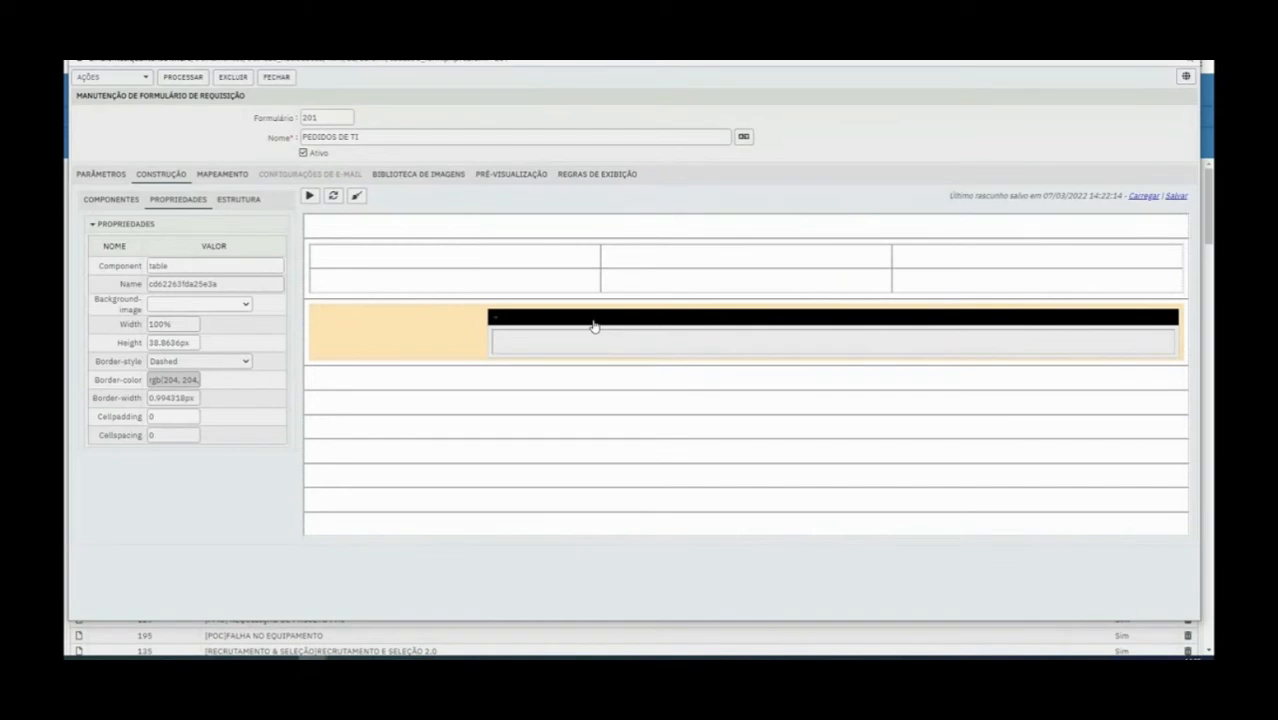
# Add a field area in the first cell of the table's second row and a text component below the section
pyautogui.click(117, 202)
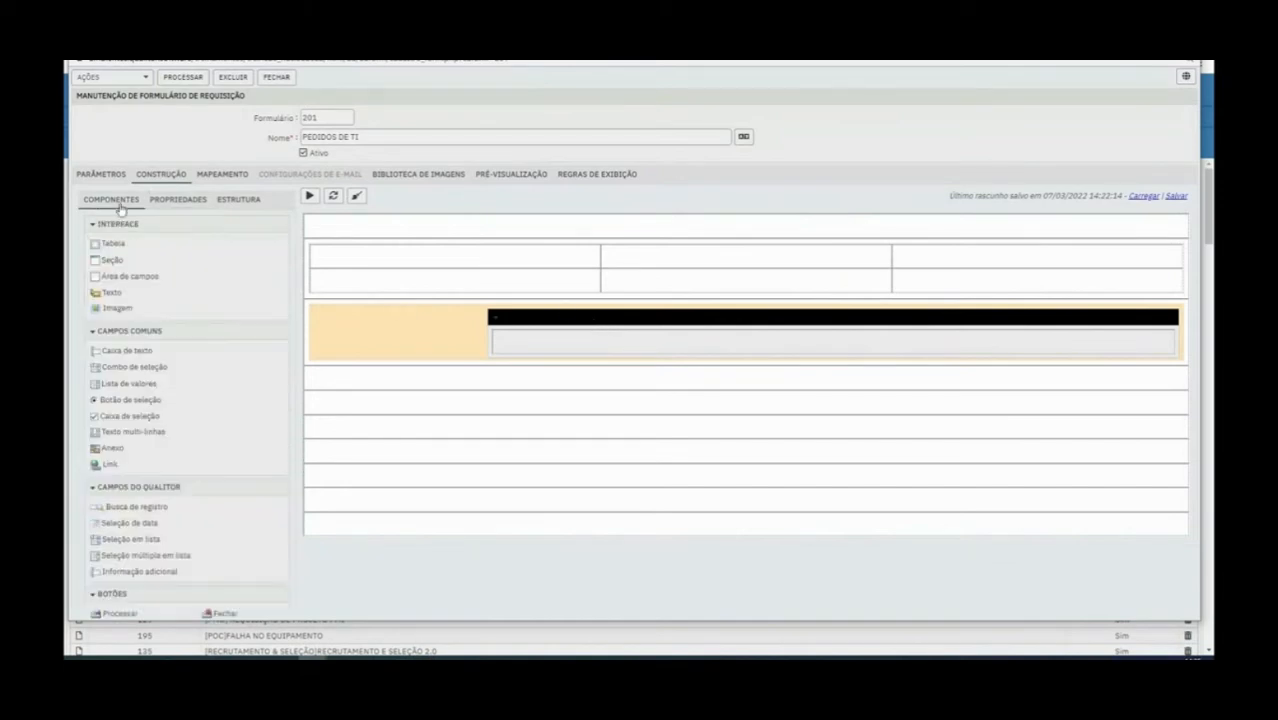
pyautogui.moveTo(124, 278); pyautogui.dragTo(345, 278)
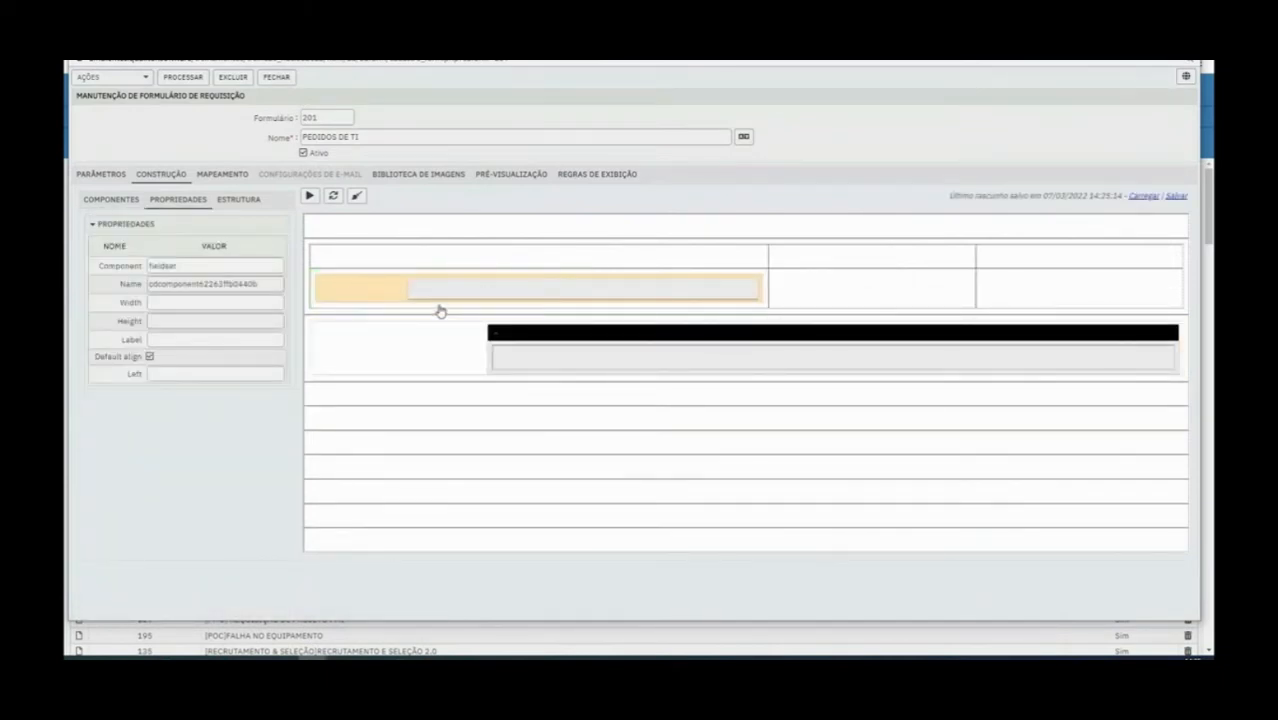
pyautogui.click(121, 201)
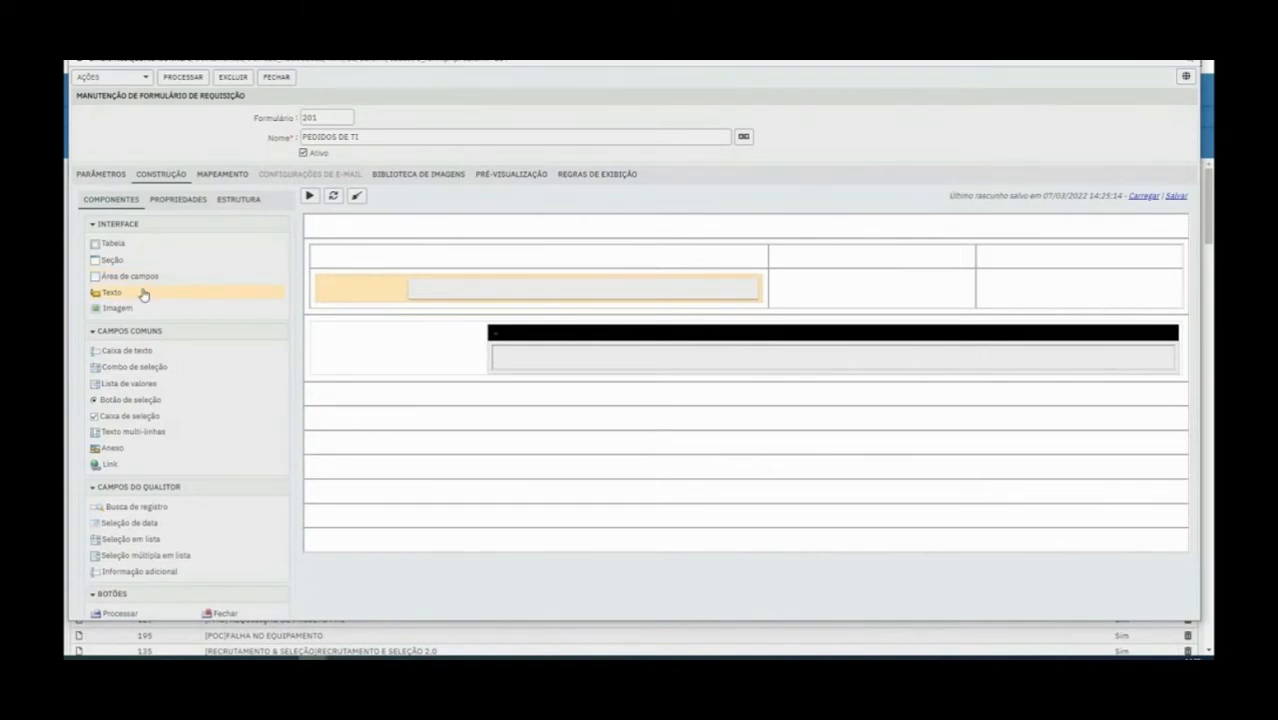
pyautogui.moveTo(142, 294); pyautogui.dragTo(357, 391)
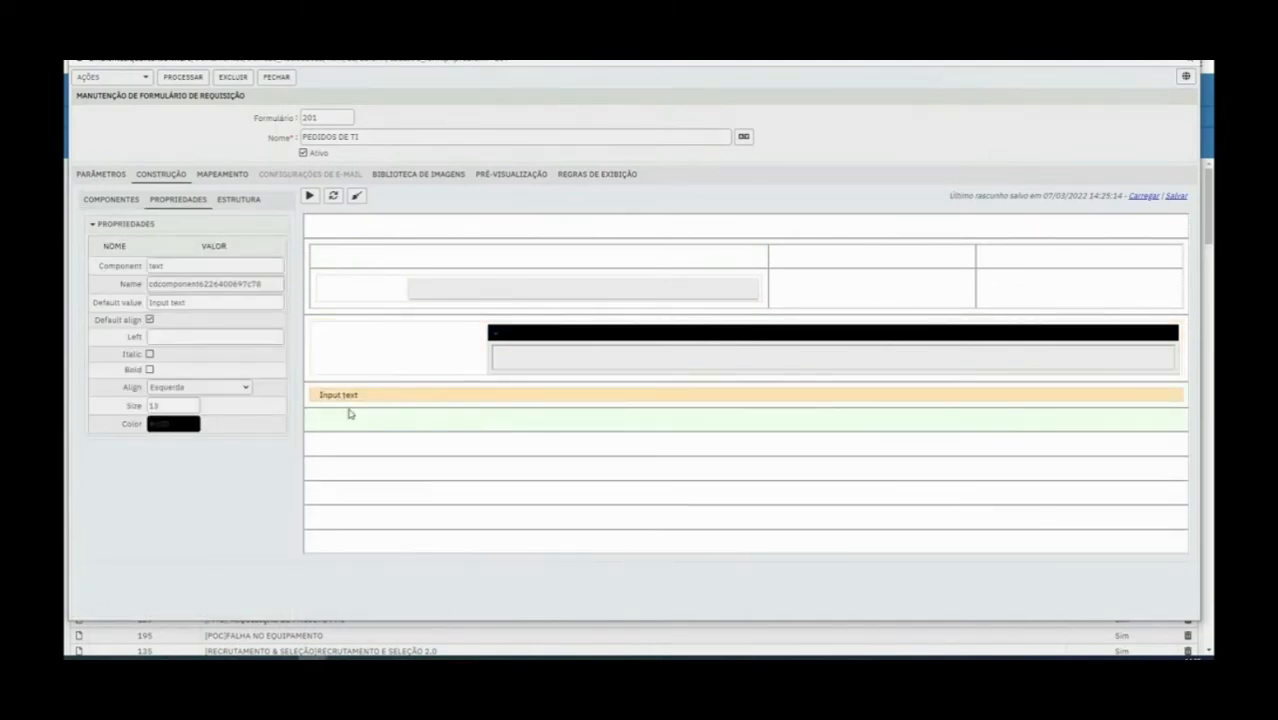
pyautogui.click(320, 344)
pyautogui.click(124, 204)
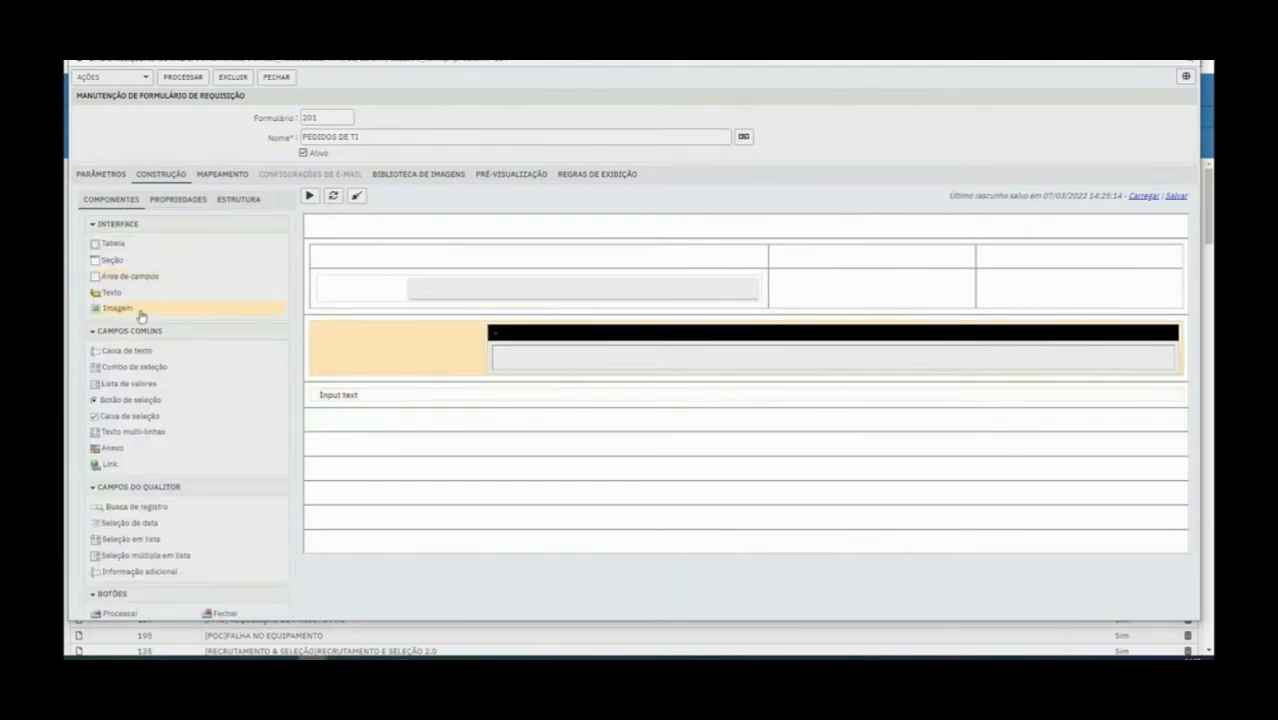
# Delete the text component, the section with its inner table, and the field area from the layout
pyautogui.click(392, 304)
pyautogui.click(362, 340)
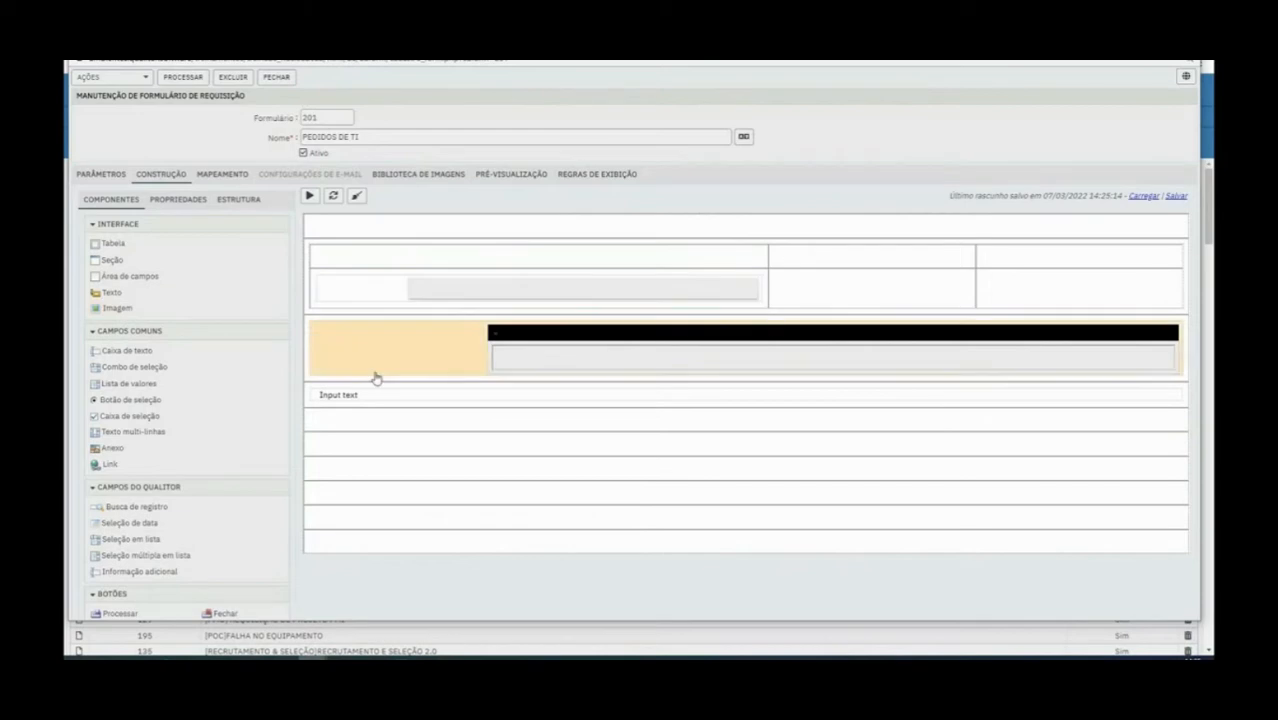
pyautogui.click(322, 395)
pyautogui.rightClick(327, 392)
pyautogui.click(359, 413)
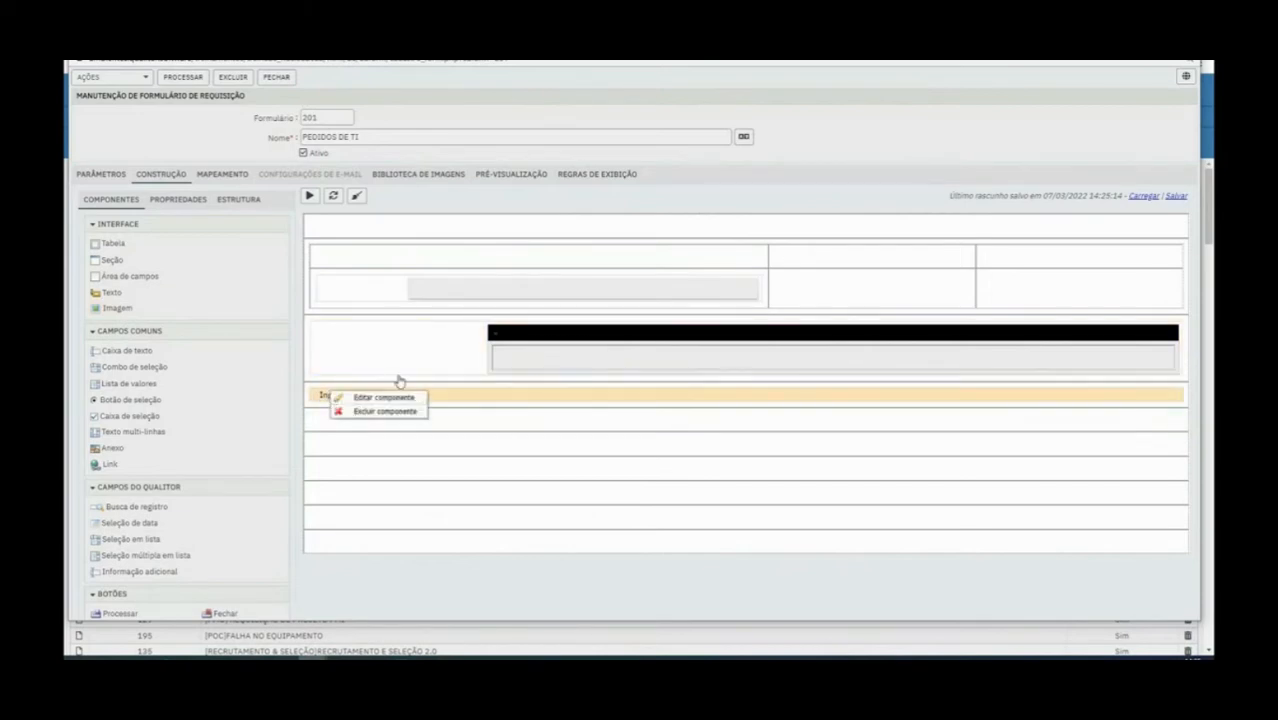
pyautogui.click(422, 354)
pyautogui.rightClick(530, 333)
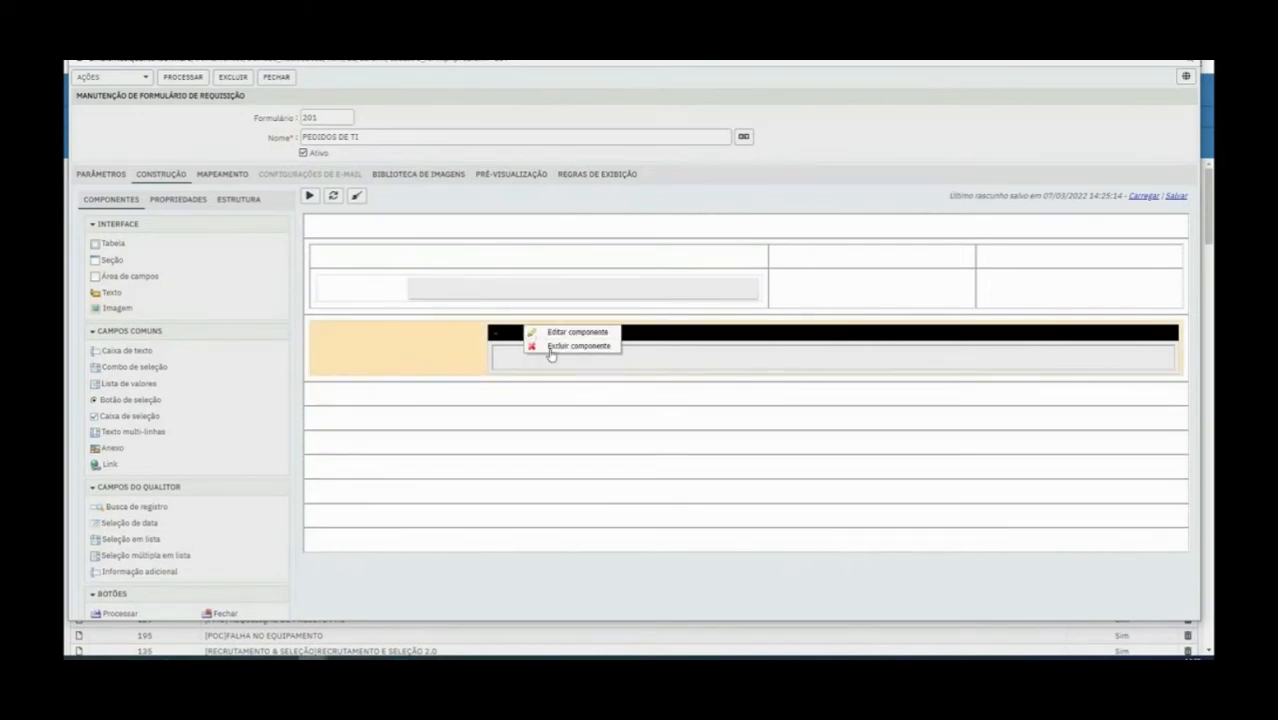
pyautogui.click(540, 346)
pyautogui.click(542, 297)
pyautogui.rightClick(546, 300)
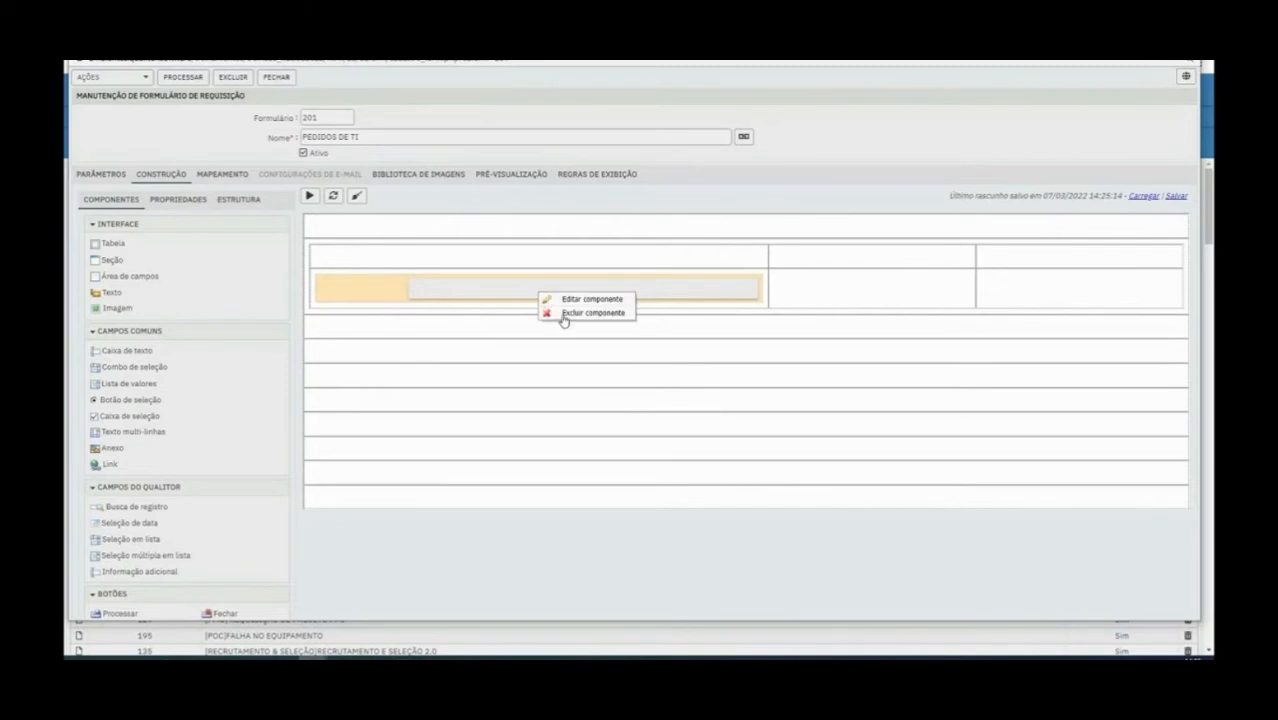
pyautogui.click(564, 314)
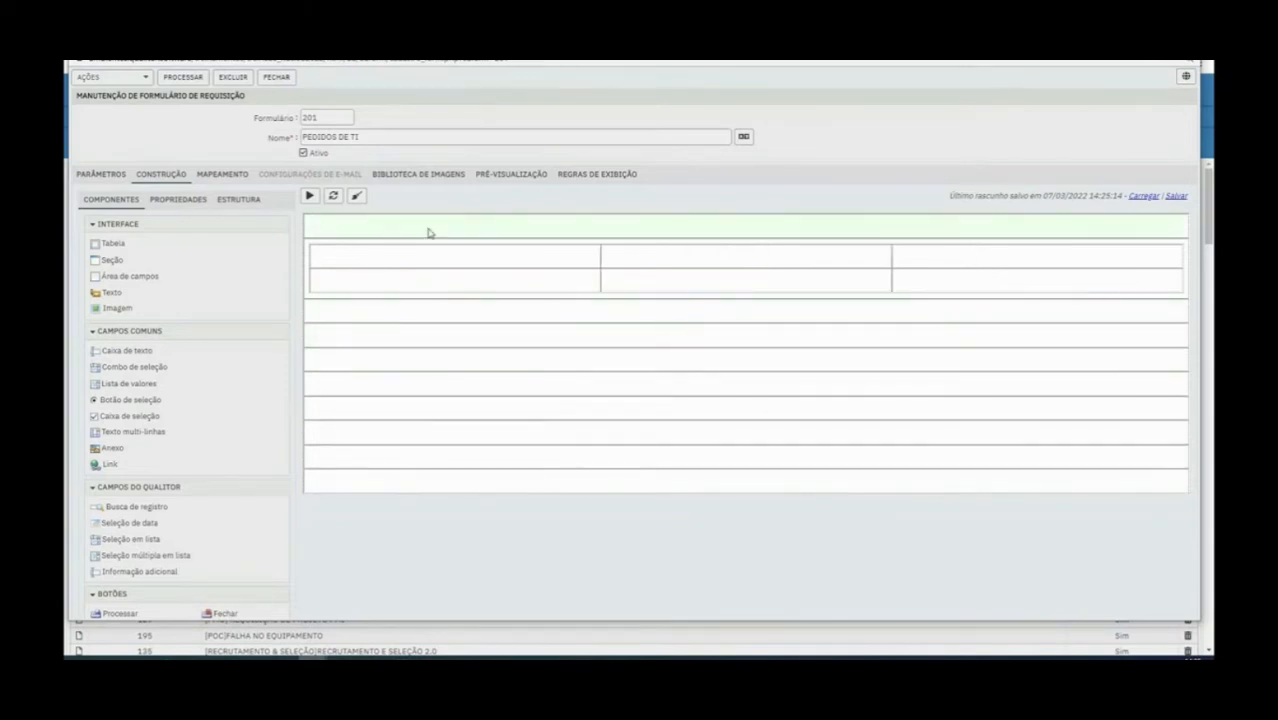
# Delete one column and one row from the layout table, leaving a single row with two cells
pyautogui.rightClick(576, 283)
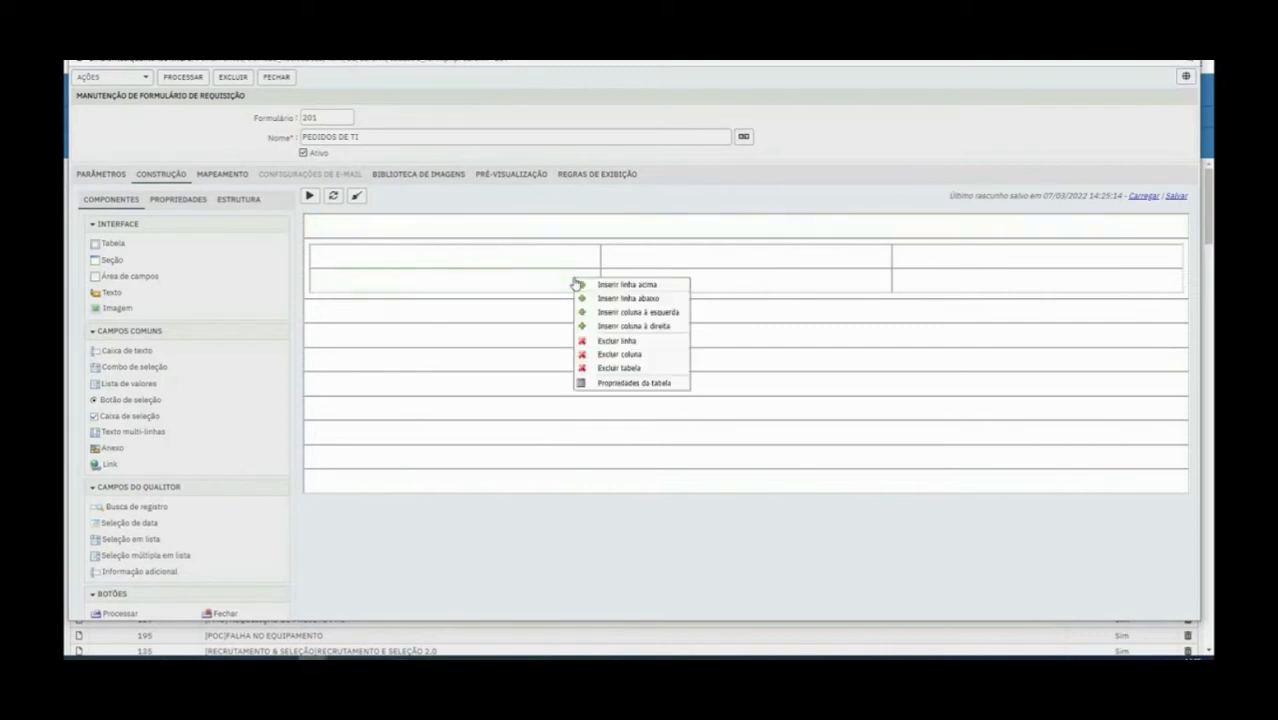
pyautogui.click(646, 356)
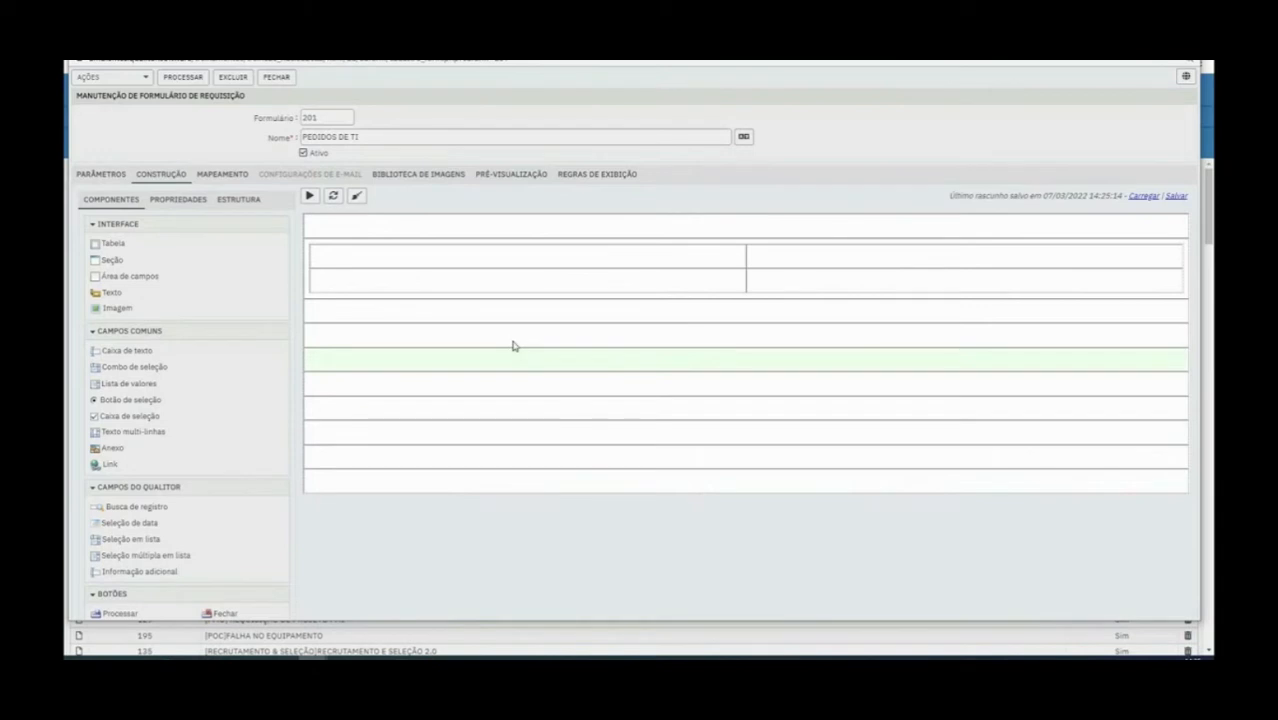
pyautogui.rightClick(545, 271)
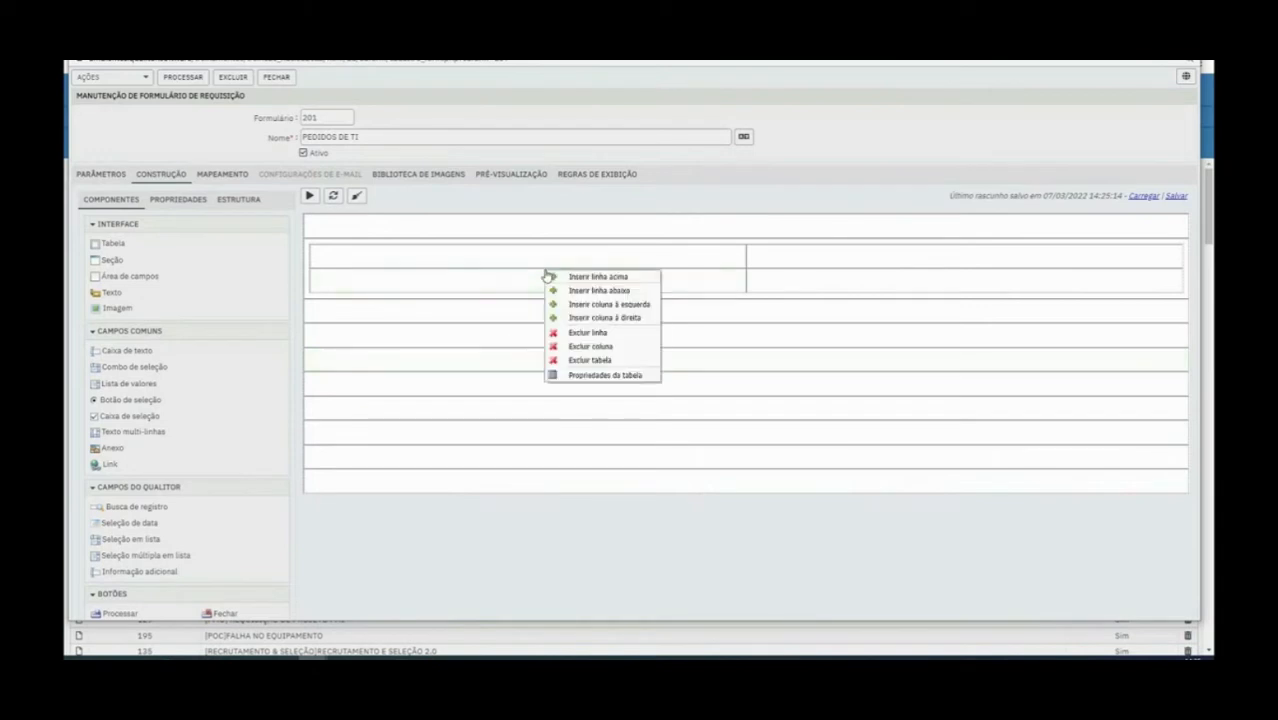
pyautogui.click(632, 332)
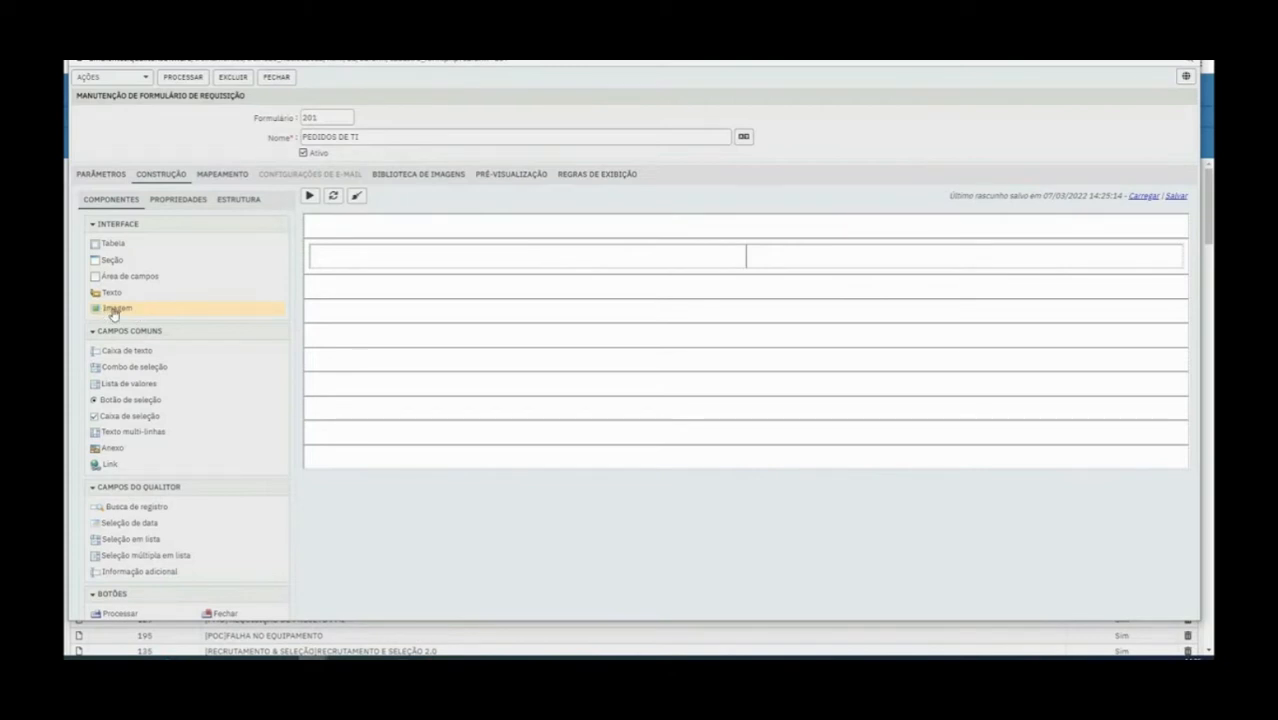
# Place an image component in the table's first cell and set its source to LOGO QUALITOR
pyautogui.moveTo(113, 313); pyautogui.dragTo(350, 257)
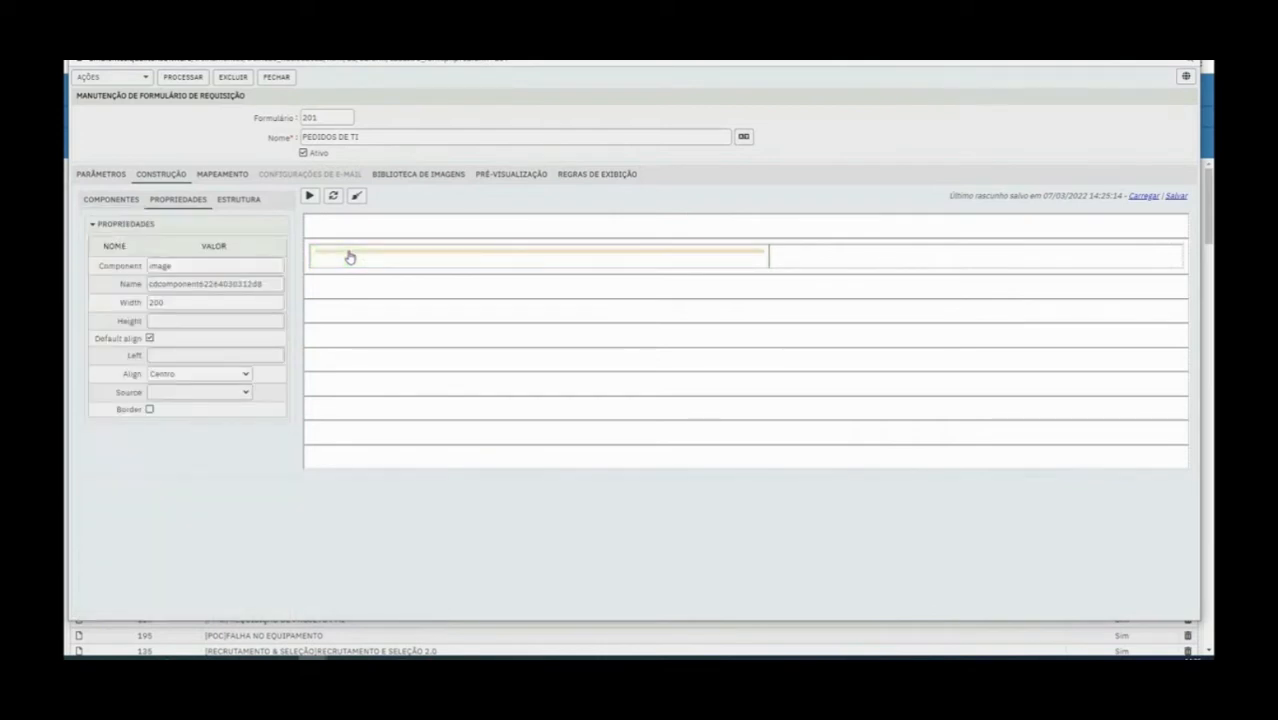
pyautogui.moveTo(114, 399); pyautogui.dragTo(207, 398)
pyautogui.click(207, 398)
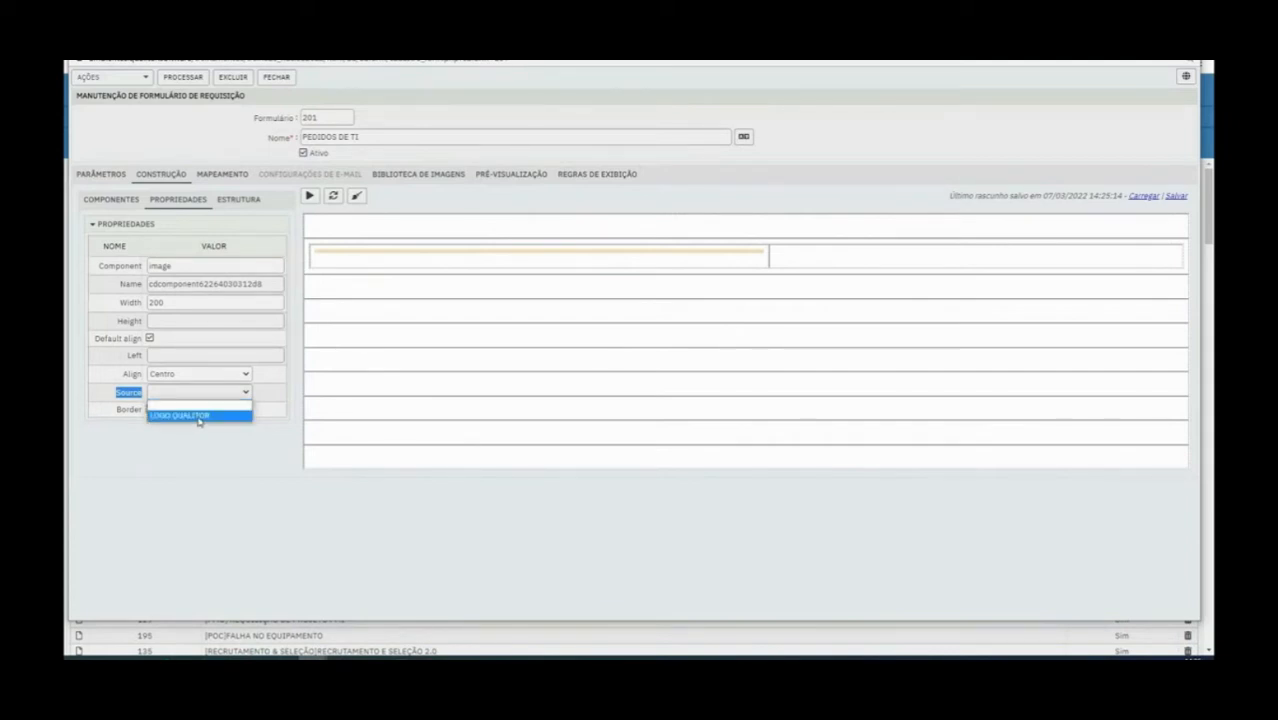
pyautogui.click(198, 421)
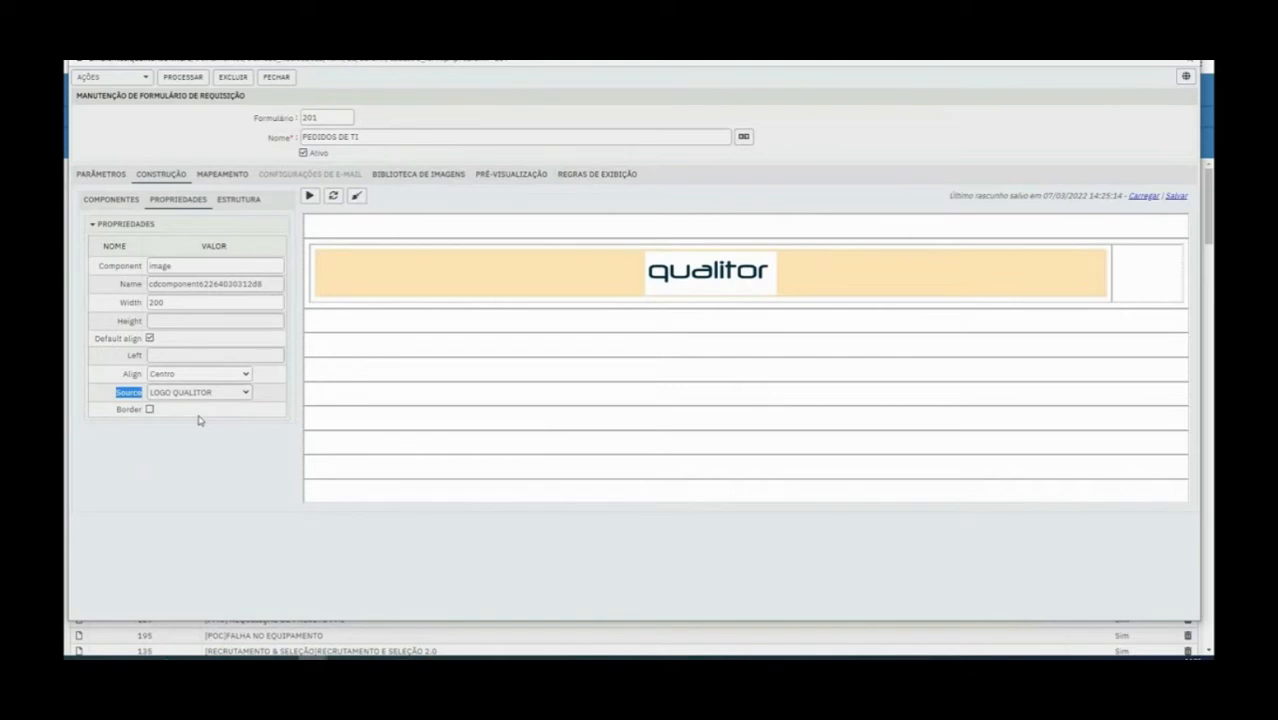
# Try the Esquerda and Direita alignments on the logo image, finishing with Esquerda, and try to narrow its cell
pyautogui.click(229, 378)
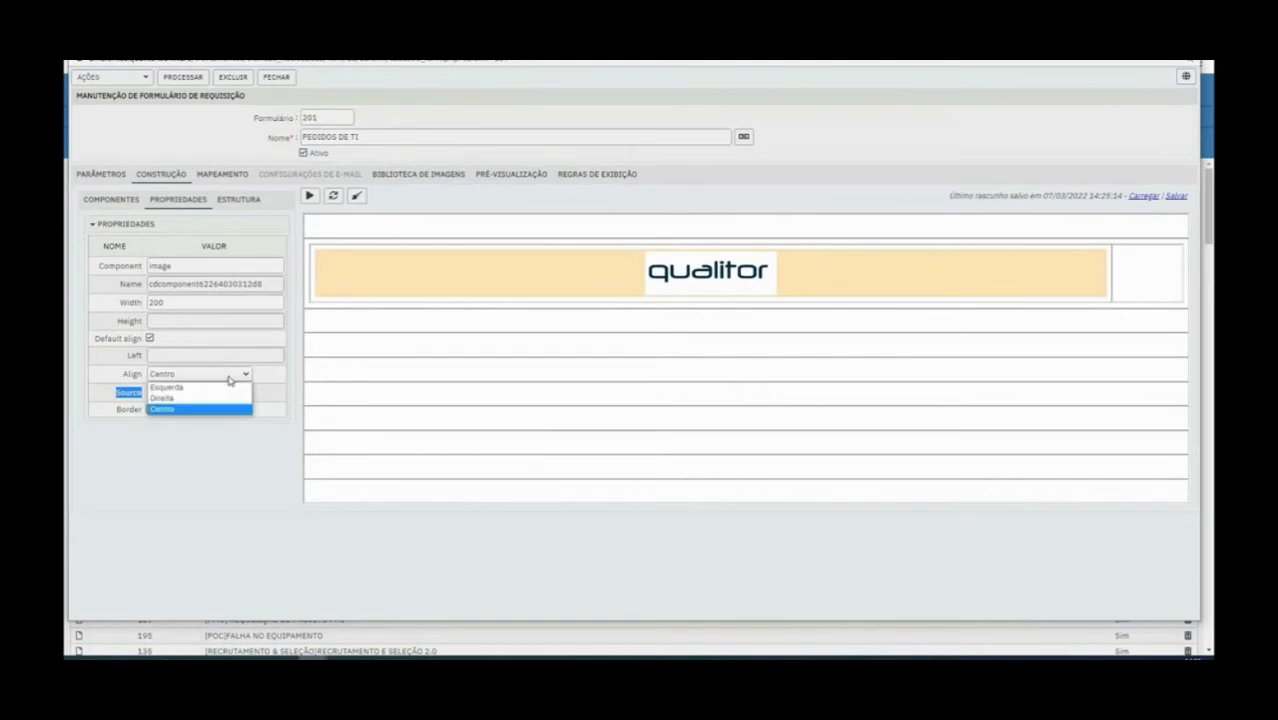
pyautogui.click(214, 387)
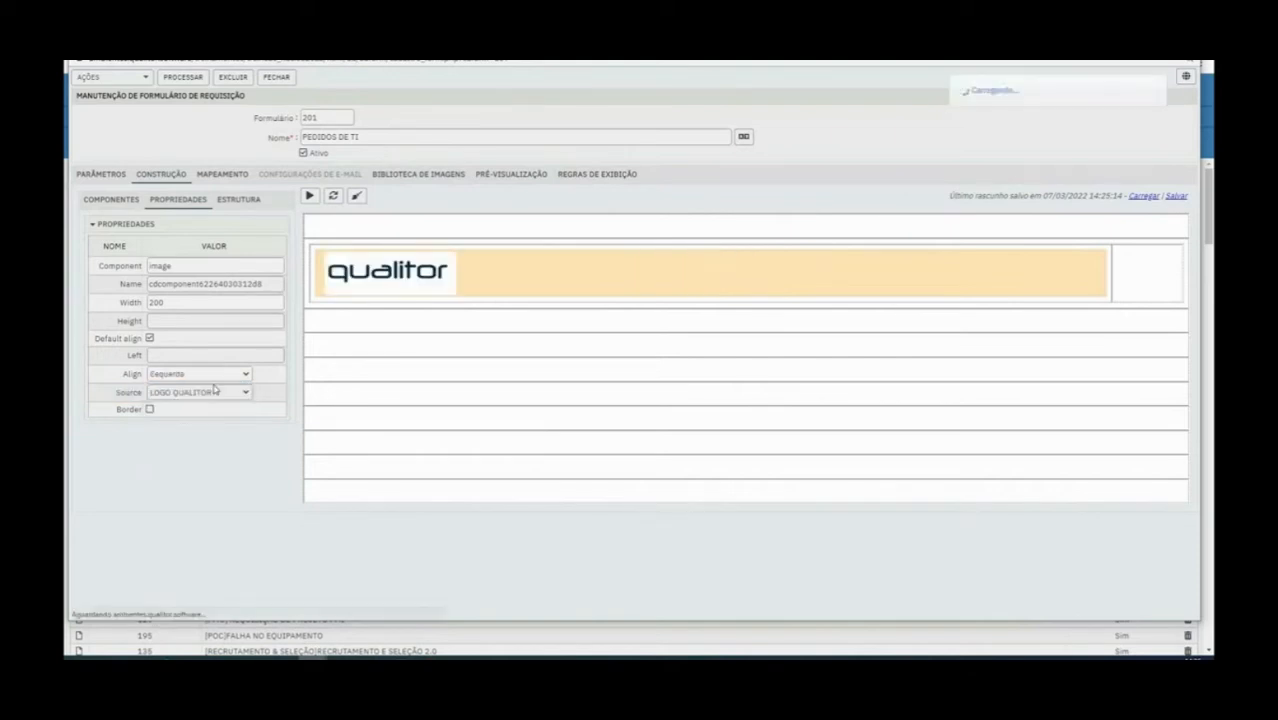
pyautogui.click(208, 379)
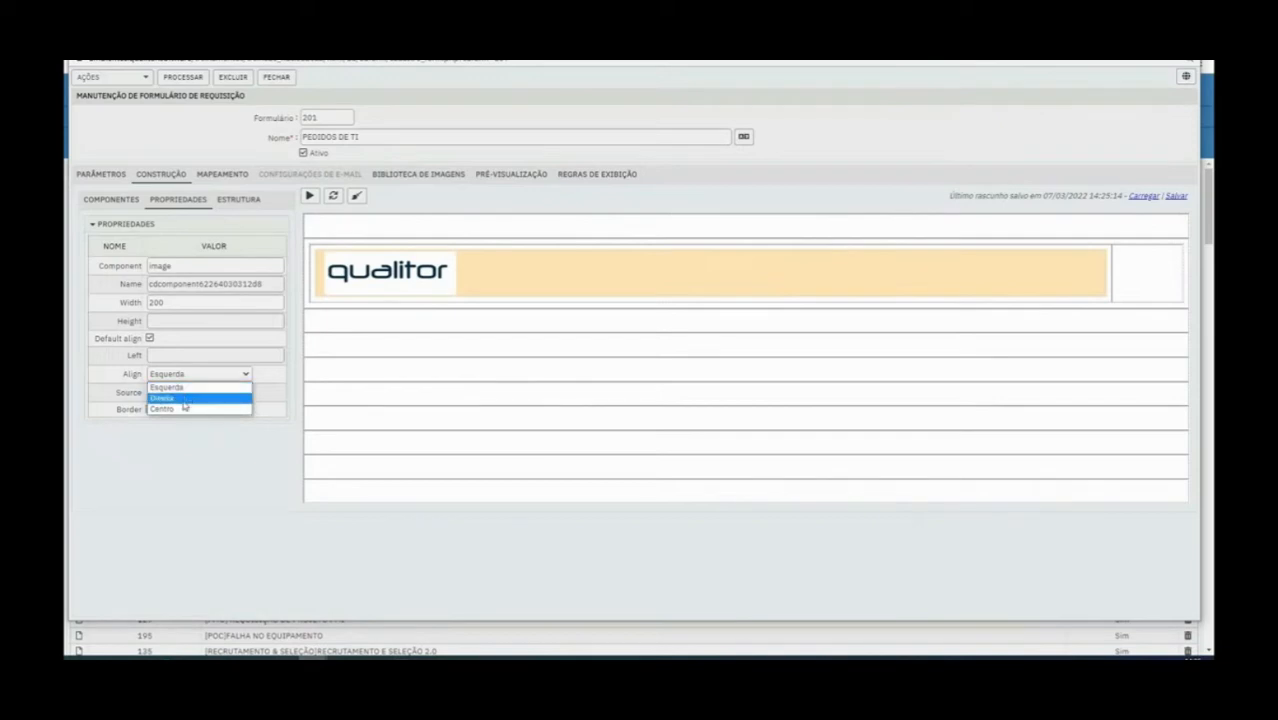
pyautogui.click(184, 401)
pyautogui.click(200, 377)
pyautogui.click(197, 386)
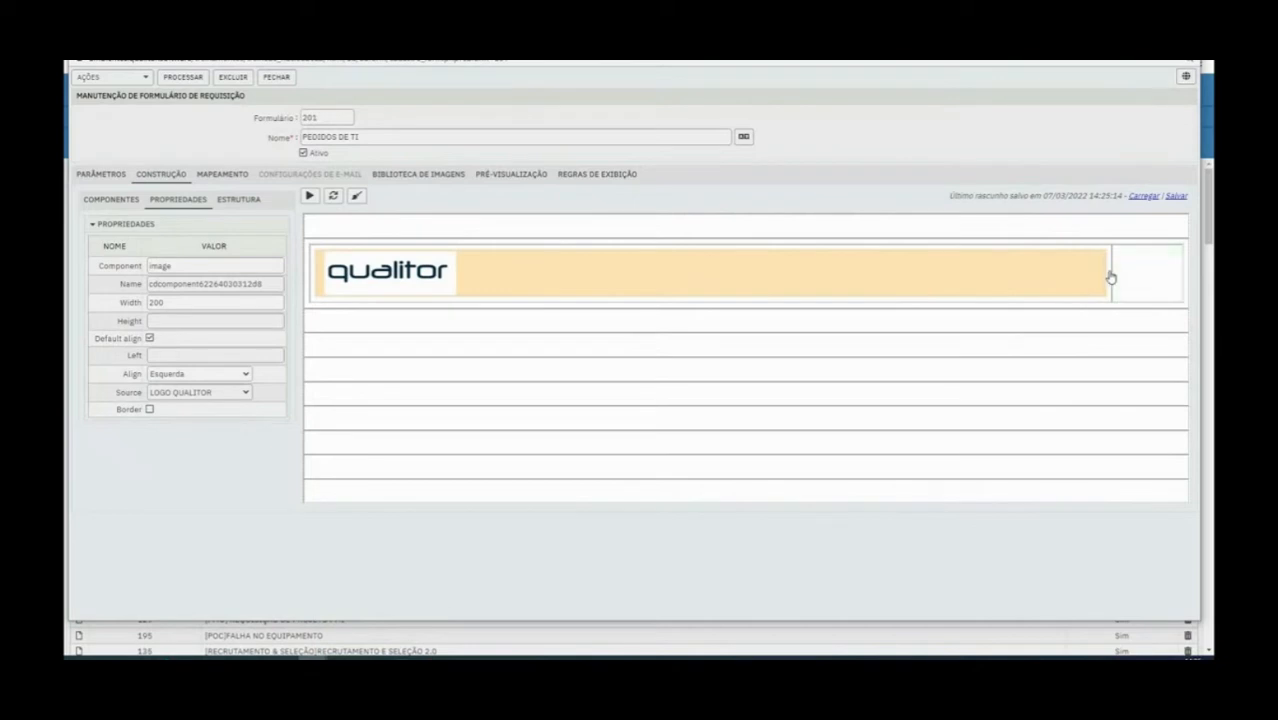
pyautogui.moveTo(1107, 277); pyautogui.dragTo(1089, 281)
# Delete the logo image from the table and insert a column to the right of the first cell
pyautogui.rightClick(503, 263)
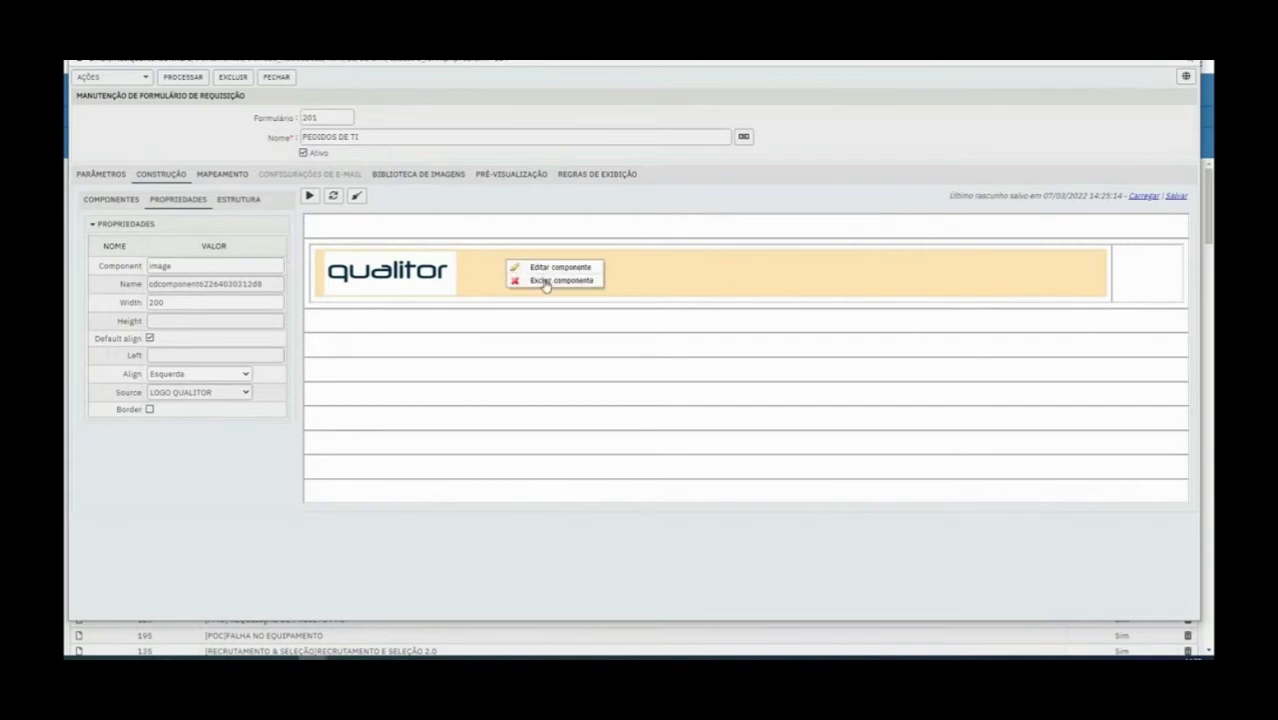
pyautogui.click(545, 281)
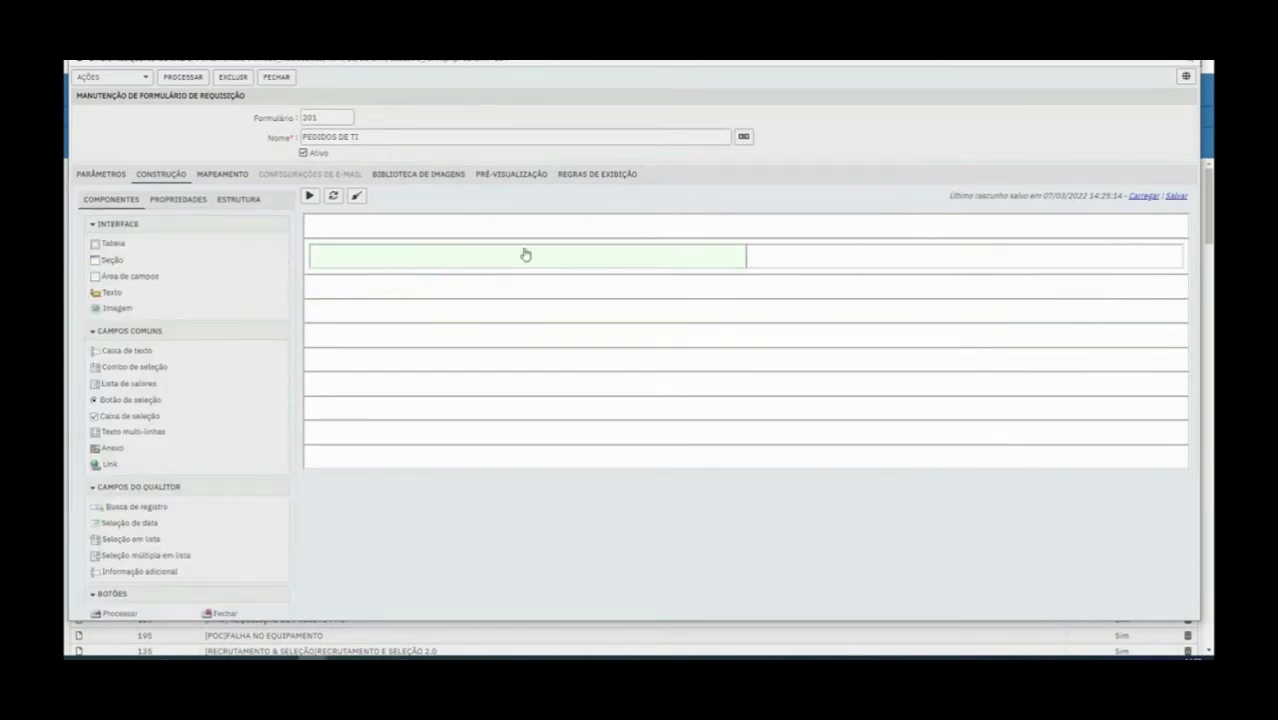
pyautogui.rightClick(523, 253)
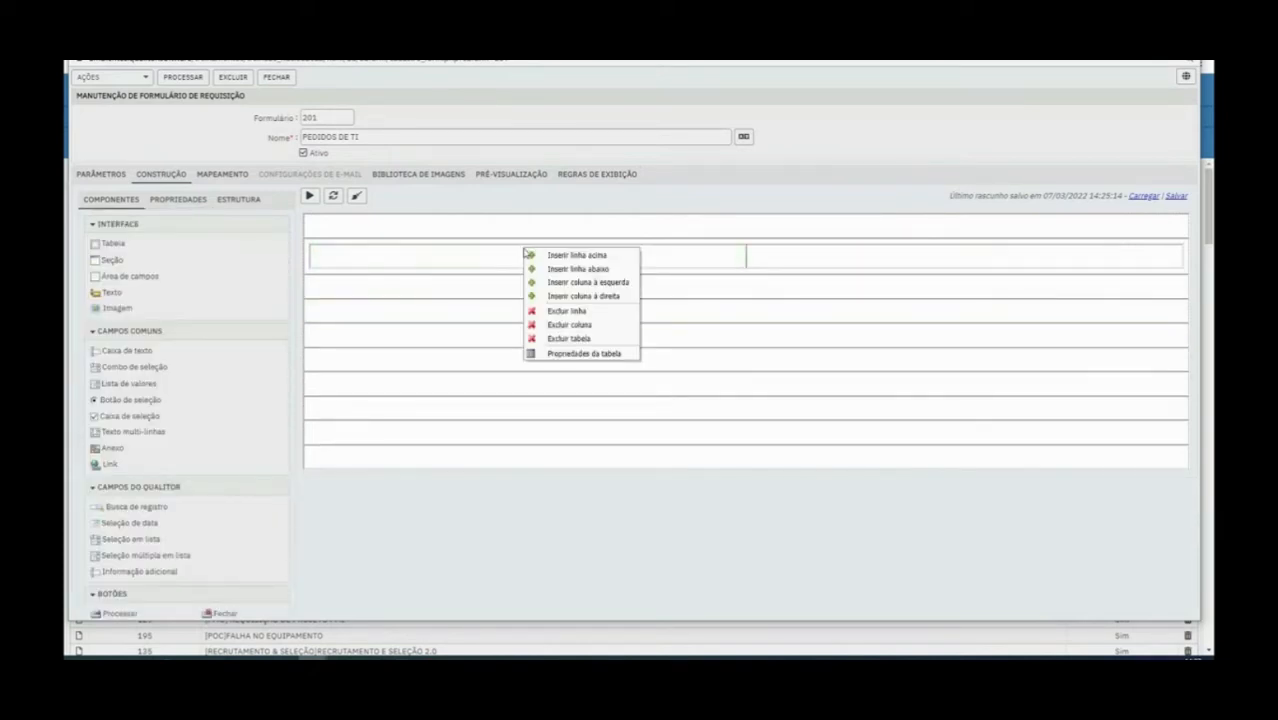
pyautogui.click(599, 294)
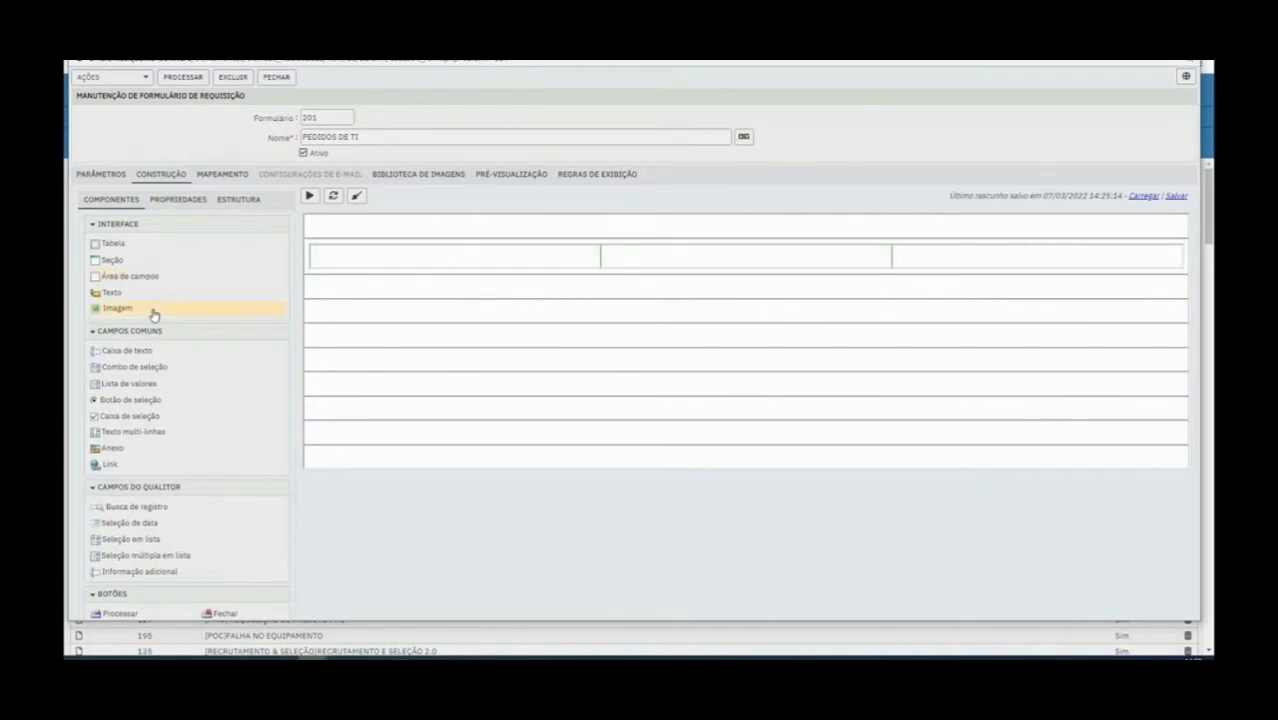
# Insert three additional rows in the three-column table
pyautogui.rightClick(445, 259)
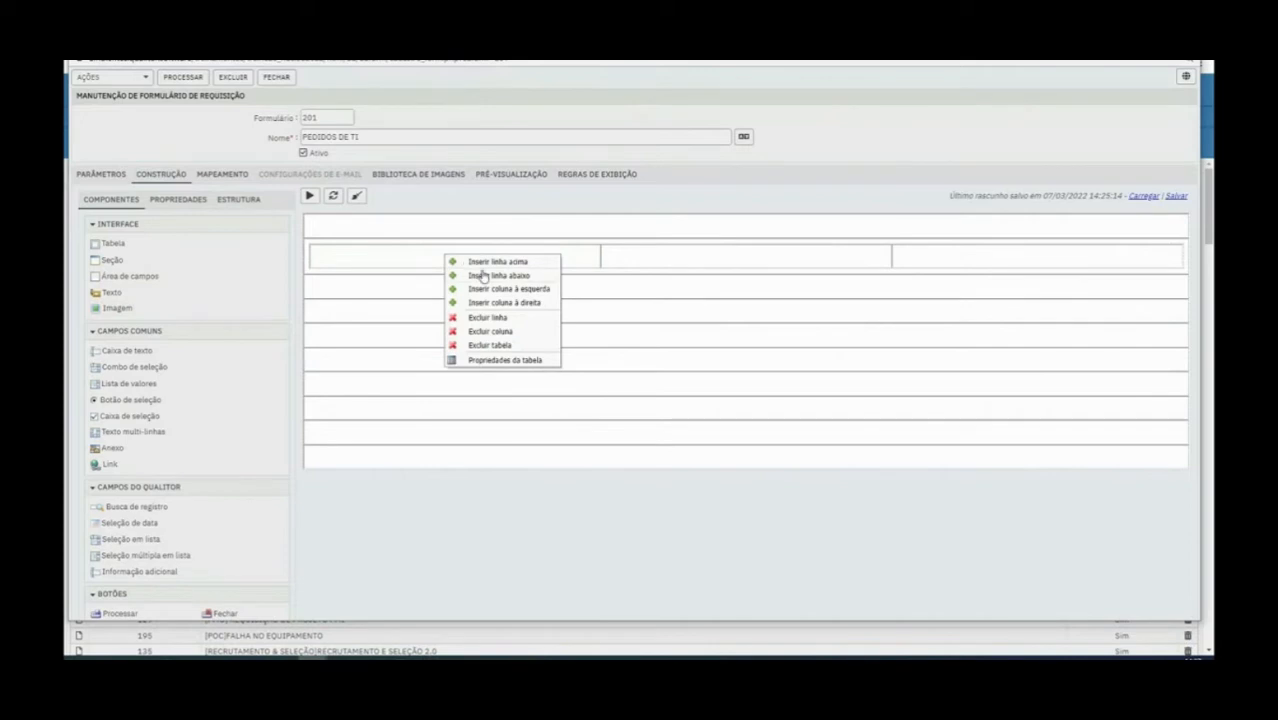
pyautogui.click(469, 261)
pyautogui.rightClick(476, 271)
pyautogui.click(494, 291)
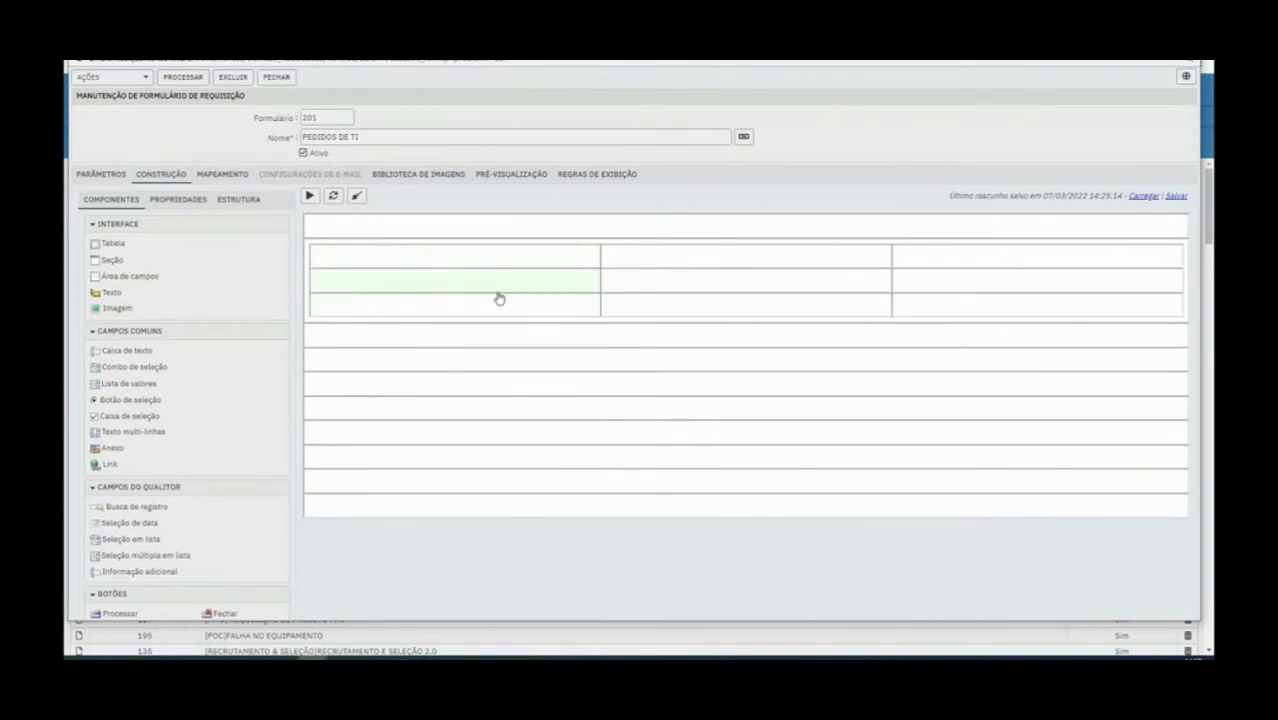
pyautogui.rightClick(493, 303)
pyautogui.click(505, 326)
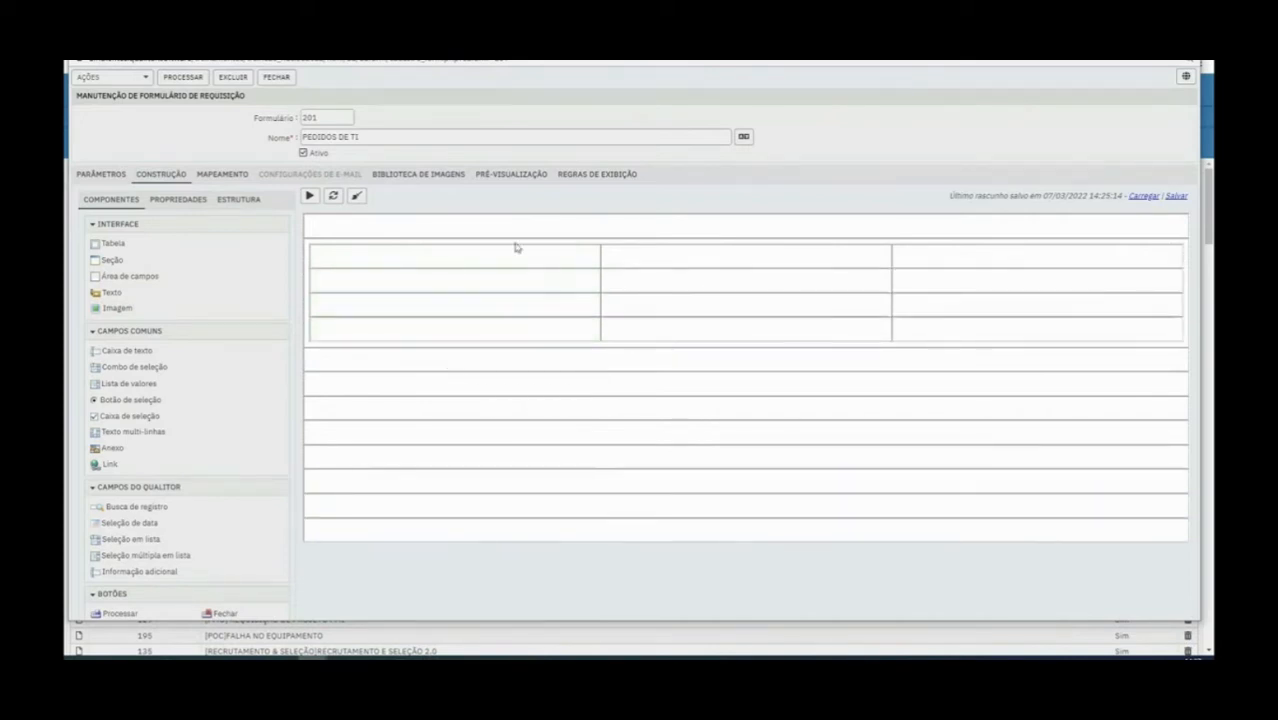
# Delete three rows from the table so only one row of three cells remains
pyautogui.rightClick(377, 274)
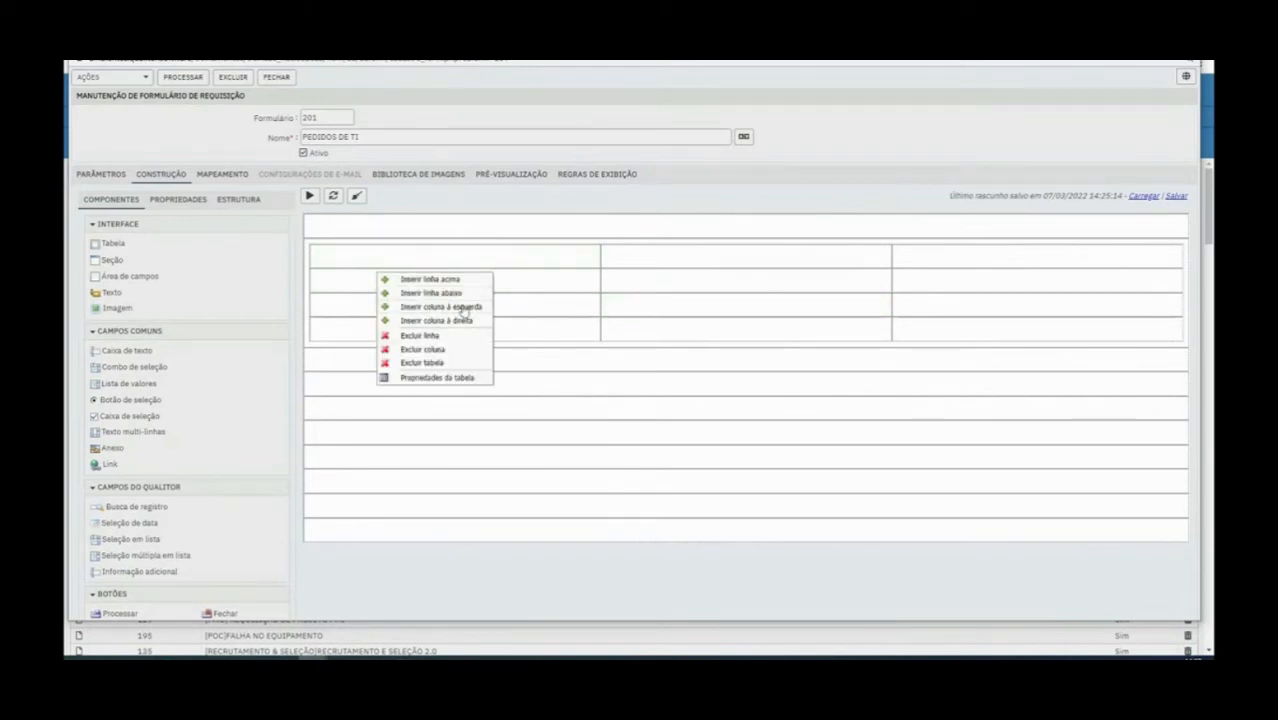
pyautogui.click(440, 337)
pyautogui.rightClick(430, 293)
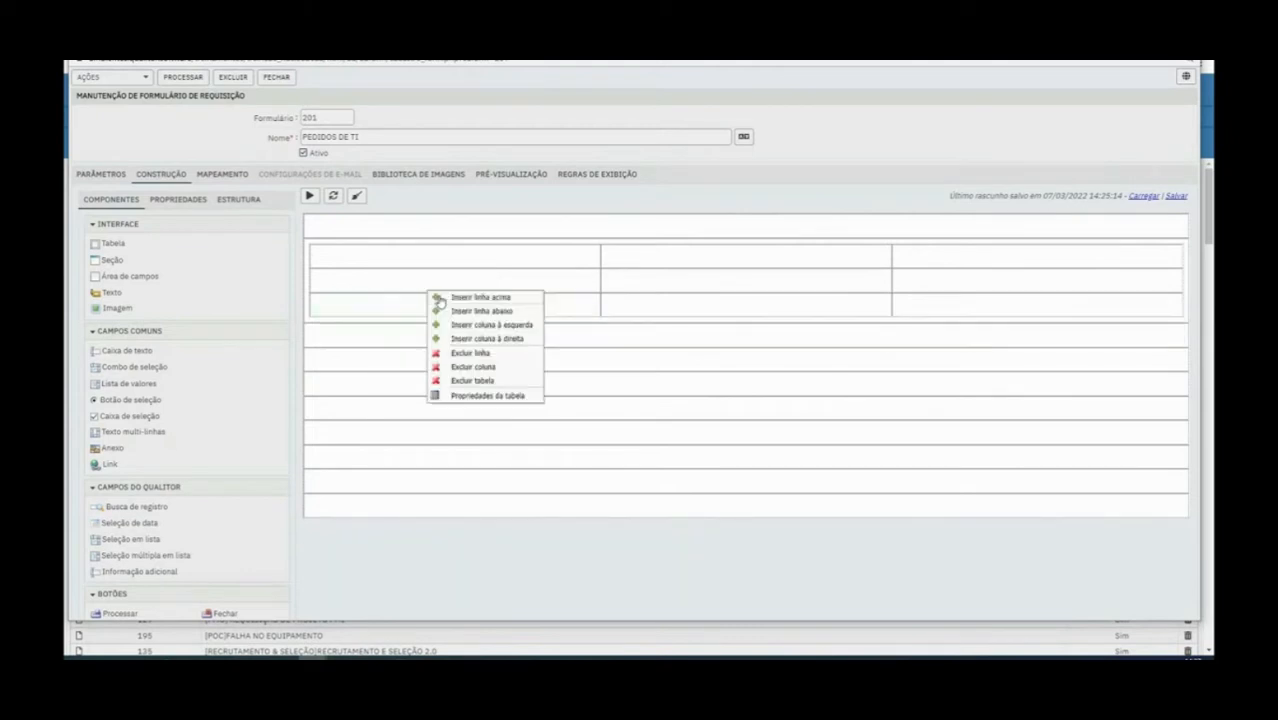
pyautogui.click(474, 355)
pyautogui.rightClick(441, 284)
pyautogui.click(488, 343)
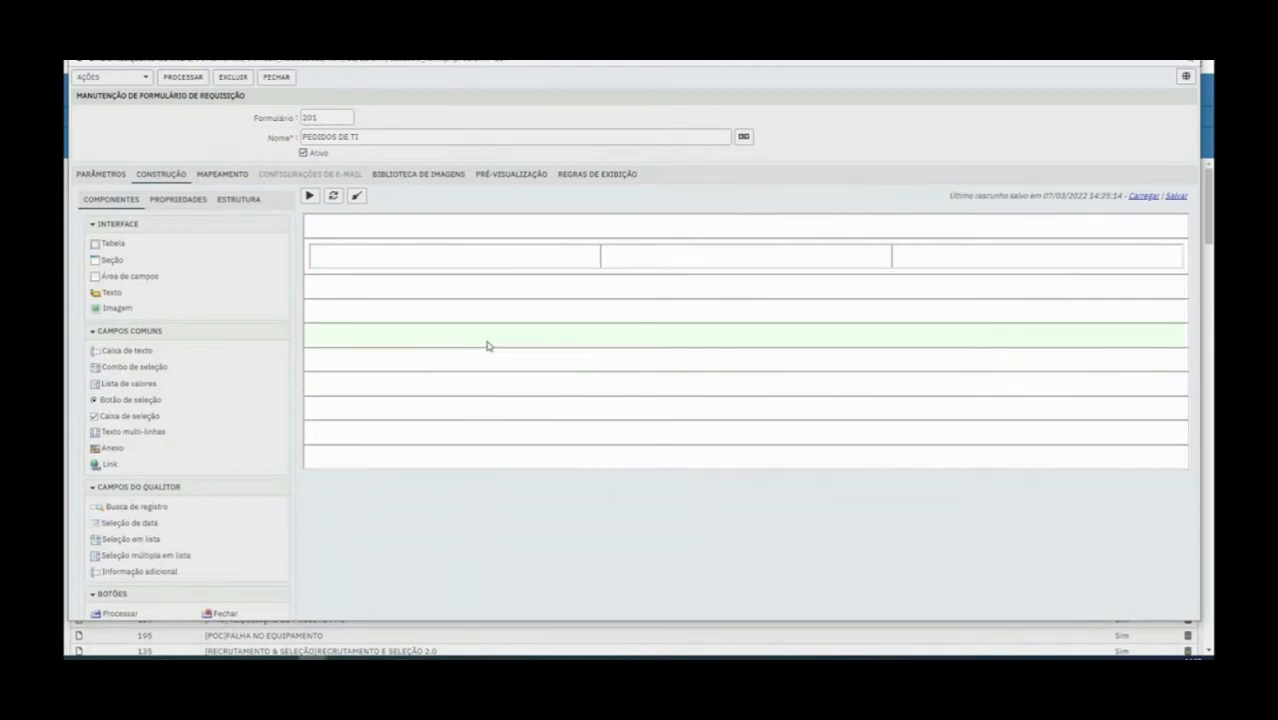
# Place a nested table in the first cell of the layout table and expand it to three rows
pyautogui.moveTo(113, 245); pyautogui.dragTo(351, 260)
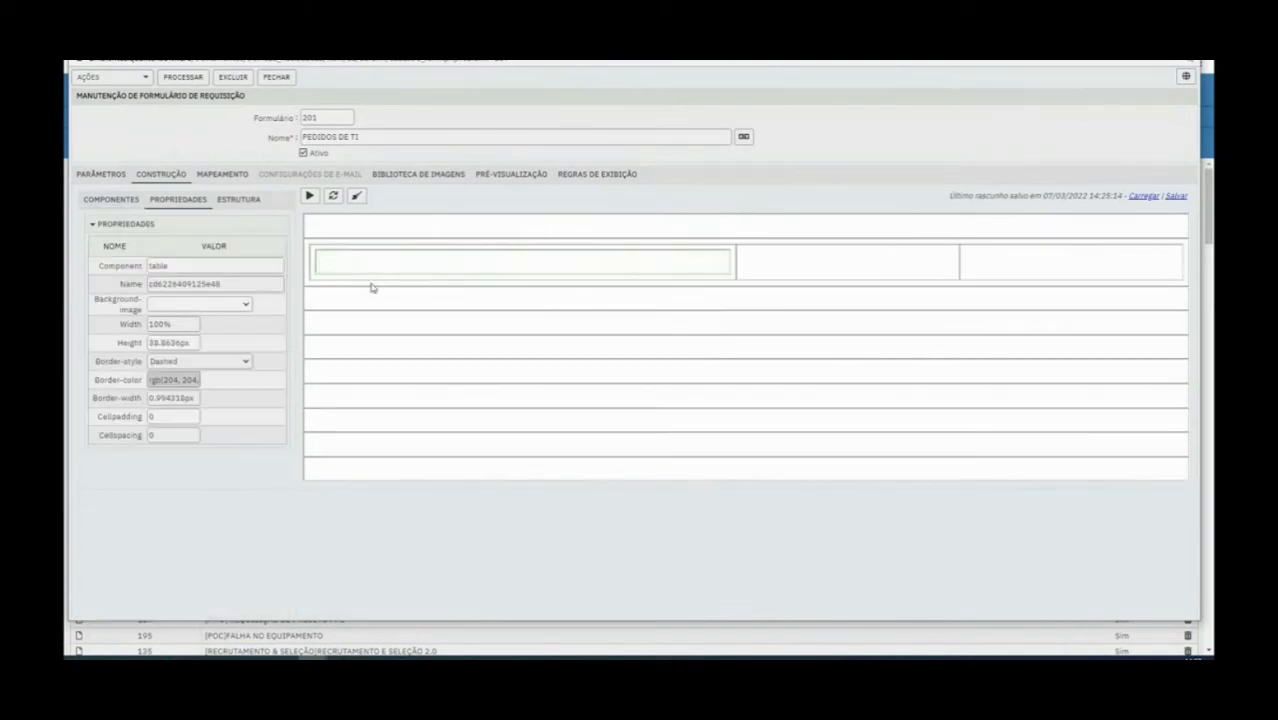
pyautogui.rightClick(375, 262)
pyautogui.click(408, 277)
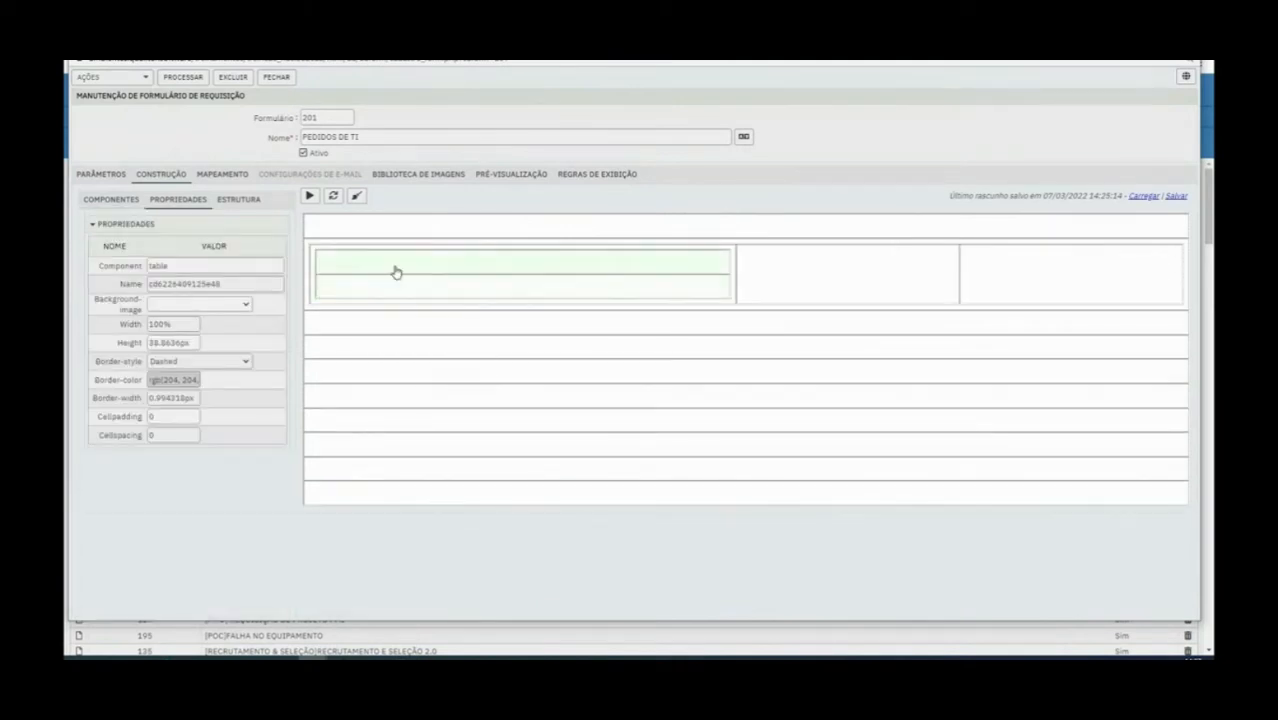
pyautogui.rightClick(396, 272)
pyautogui.click(415, 284)
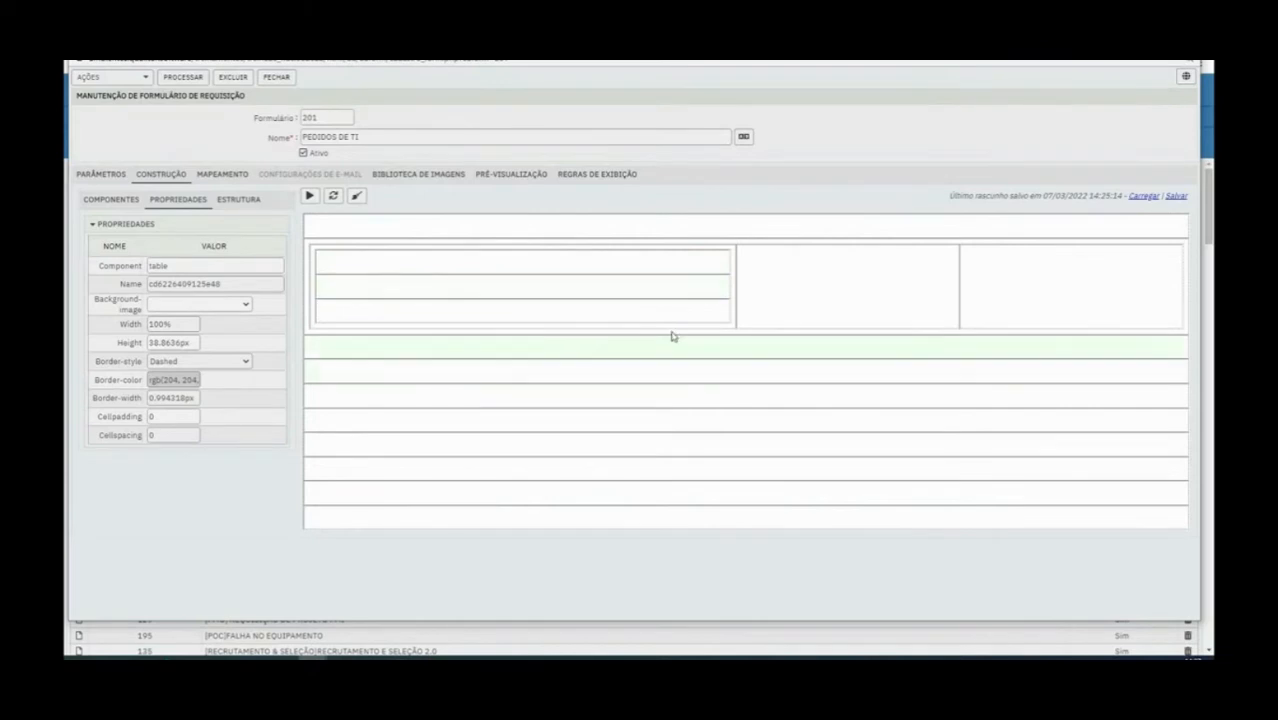
pyautogui.rightClick(991, 276)
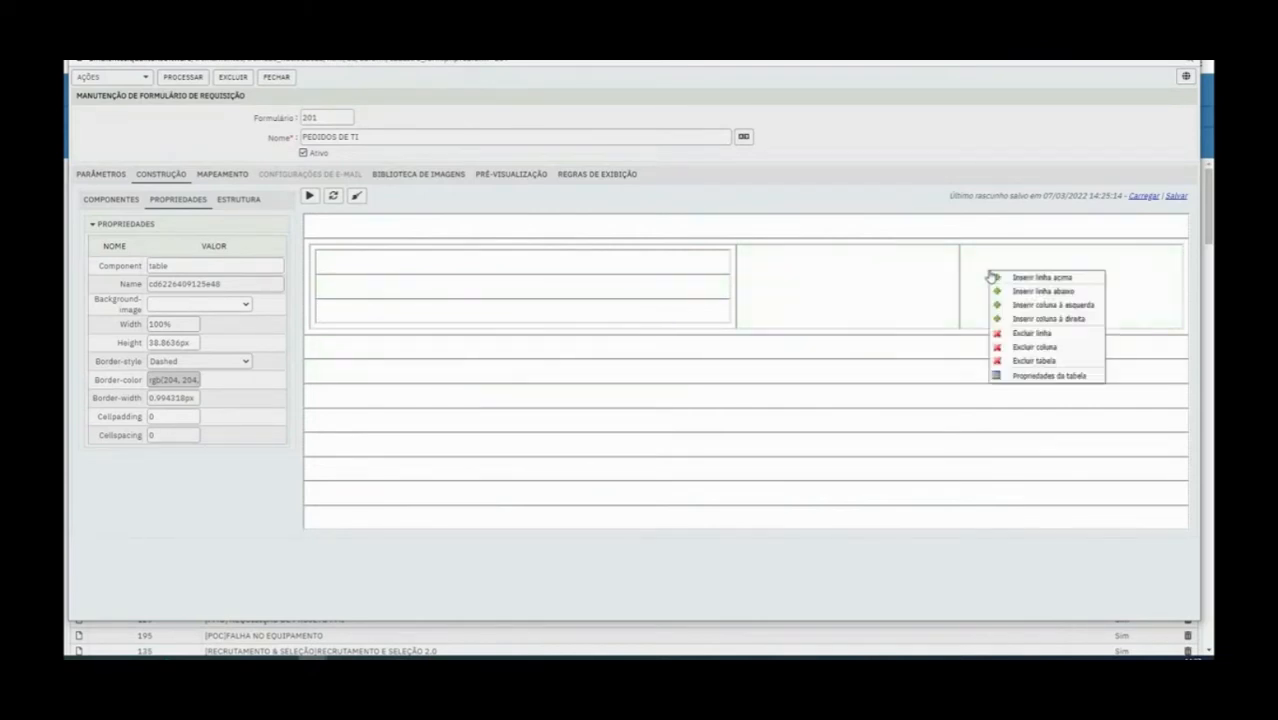
pyautogui.rightClick(990, 262)
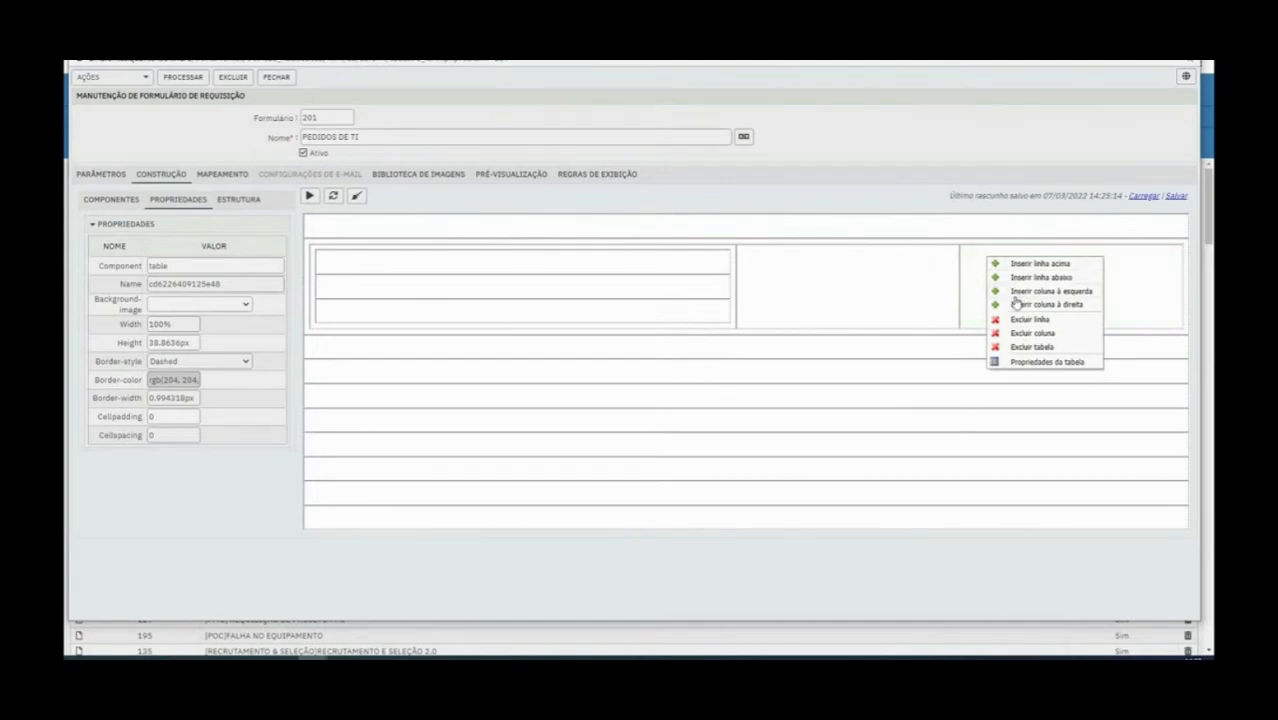
pyautogui.click(887, 288)
# Place an image component in the table's middle cell and set its source to LOGO QUALITOR
pyautogui.click(132, 200)
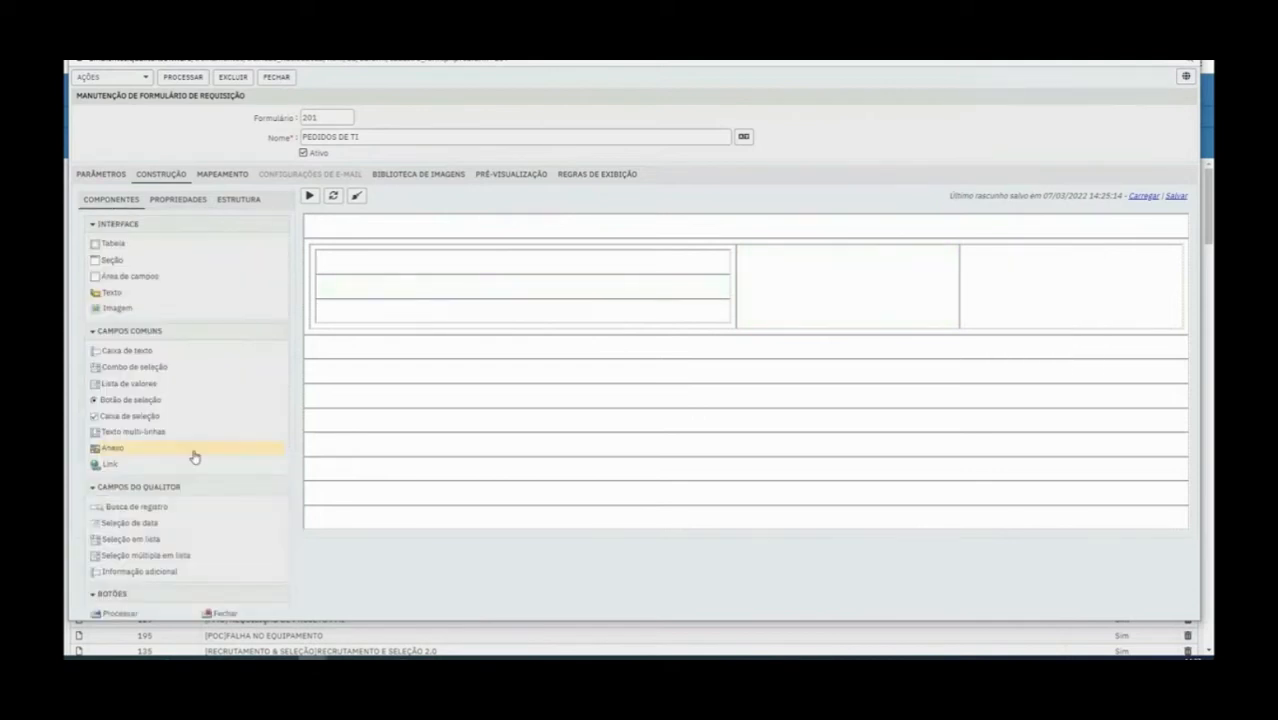
pyautogui.moveTo(130, 312); pyautogui.dragTo(787, 277)
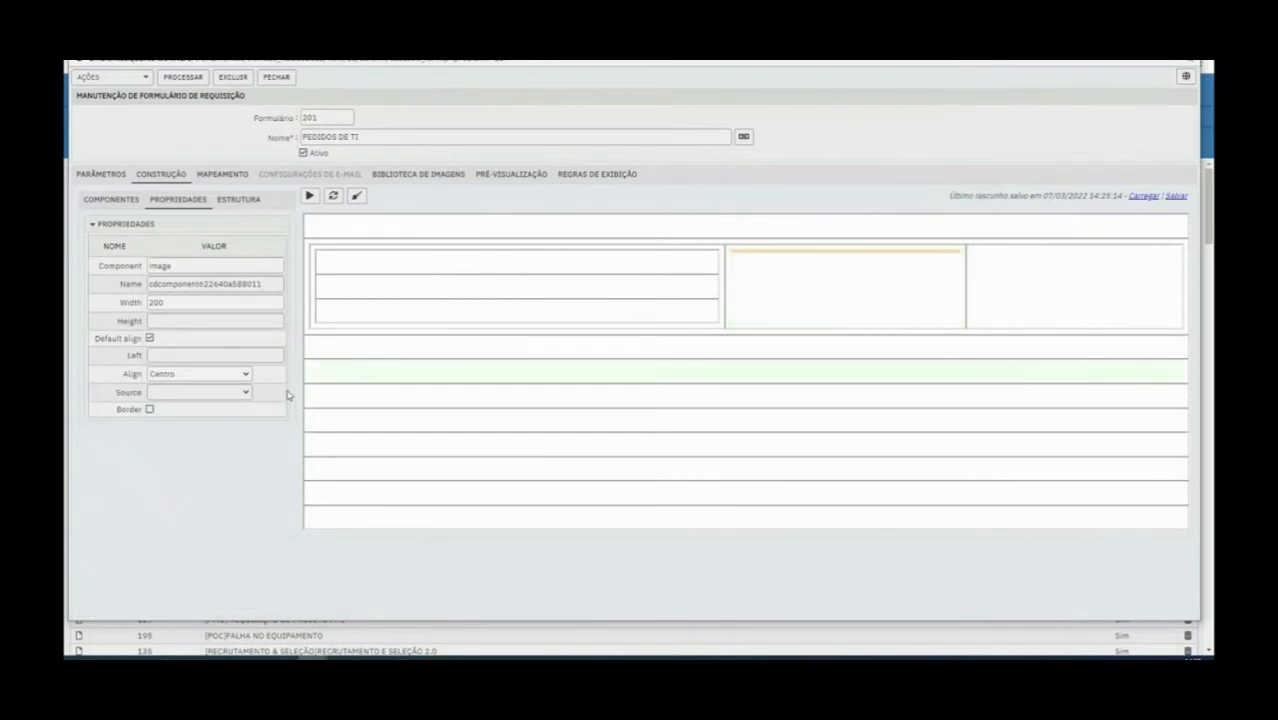
pyautogui.click(190, 392)
pyautogui.click(183, 418)
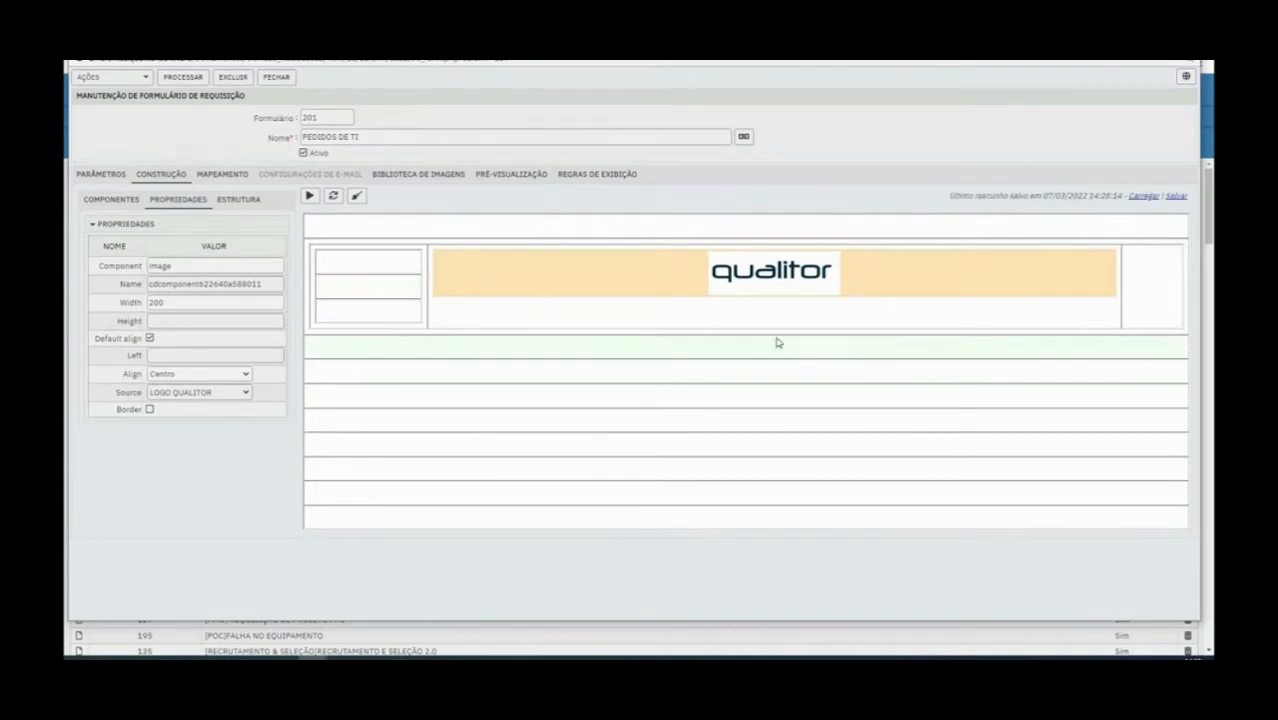
# Insert one empty column at the right end of the outer table and one before the nested table
pyautogui.rightClick(1149, 283)
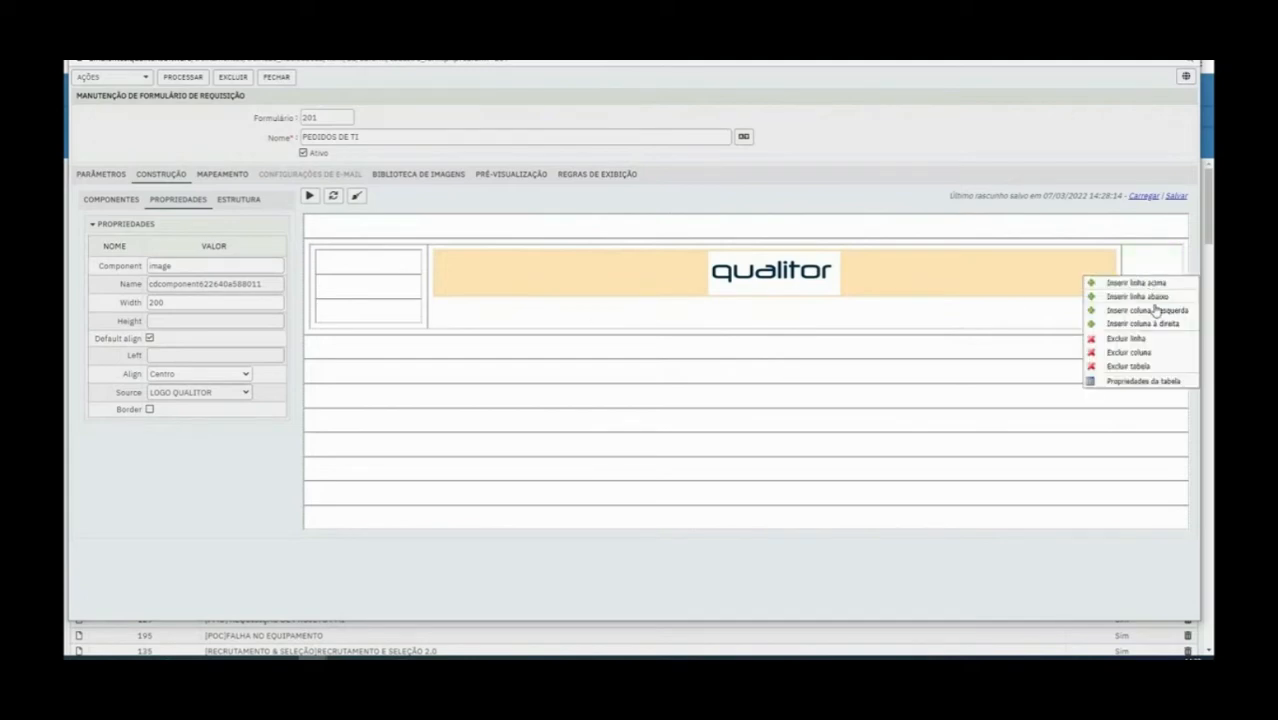
pyautogui.click(1161, 324)
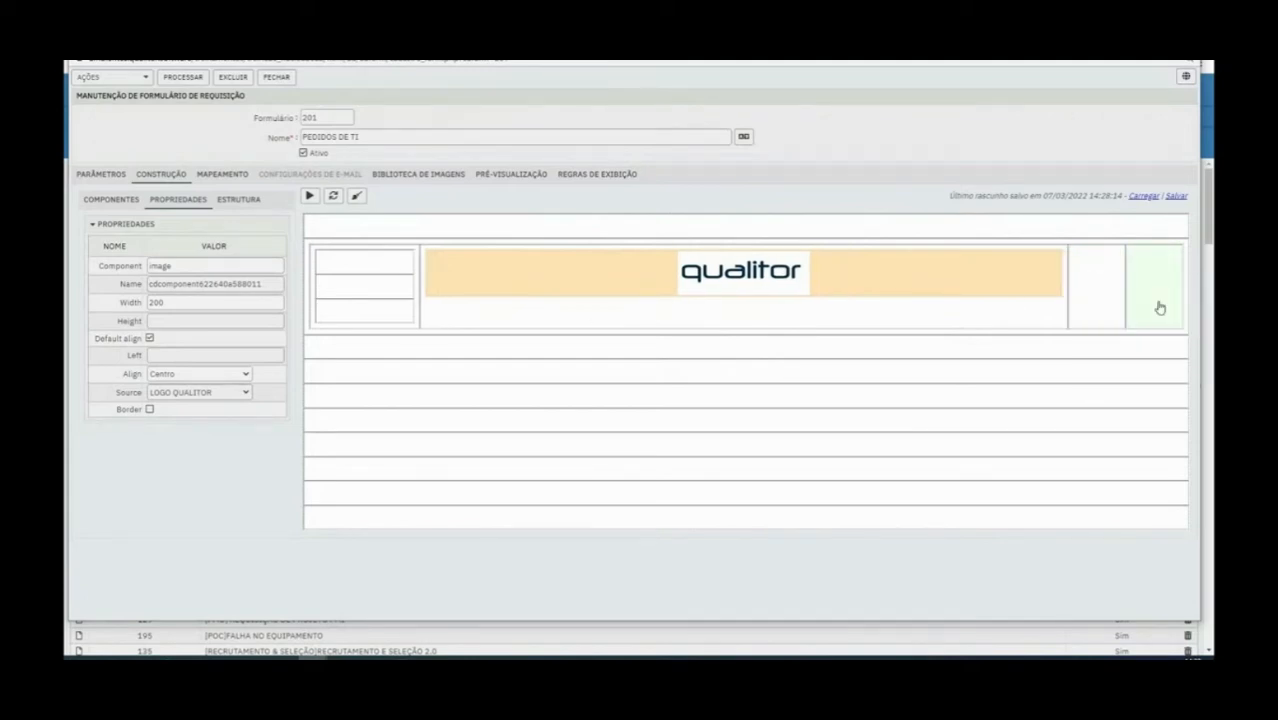
pyautogui.rightClick(1158, 305)
pyautogui.click(1147, 340)
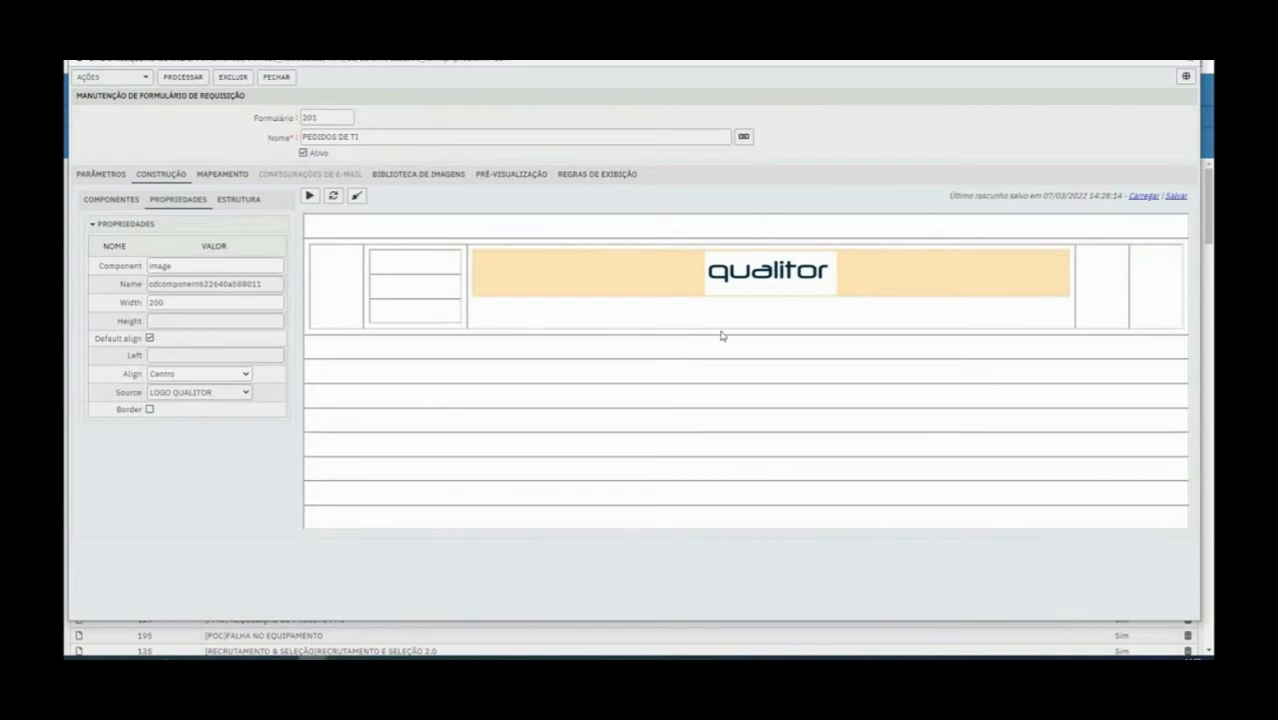
# Insert three more empty columns at the left end of the outer table, before the nested table
pyautogui.rightClick(312, 304)
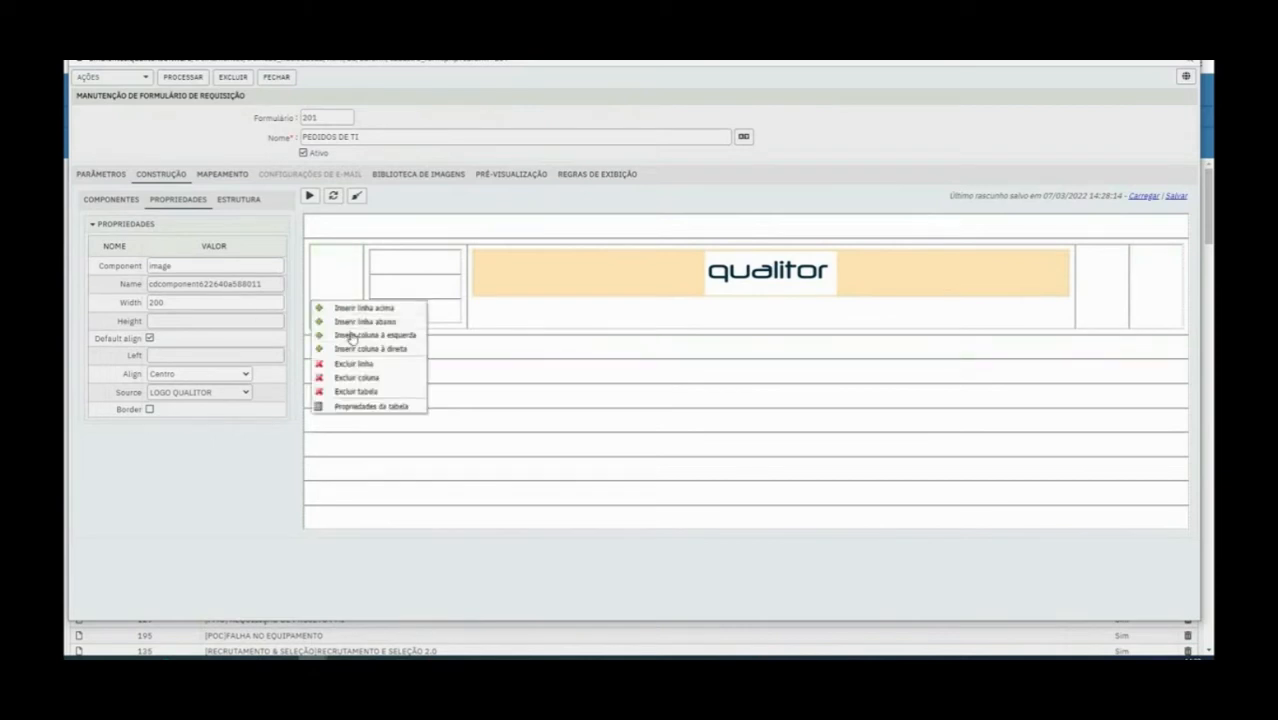
pyautogui.click(350, 336)
pyautogui.rightClick(350, 272)
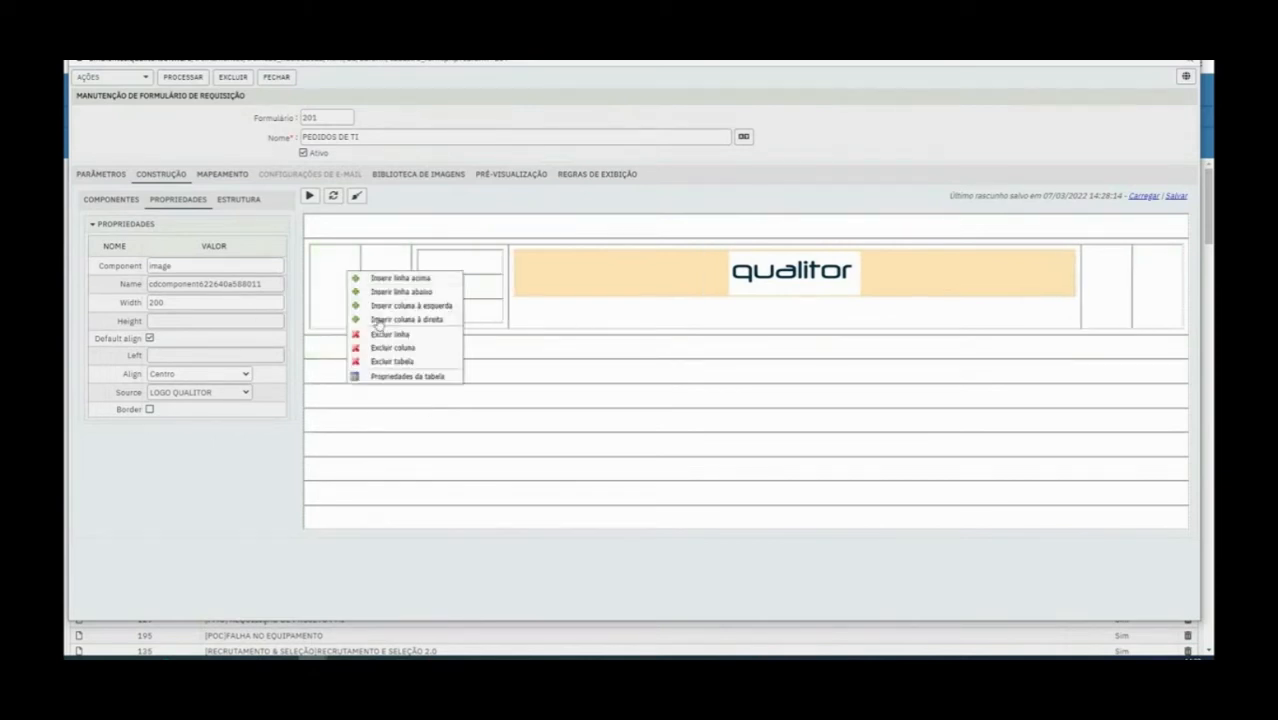
pyautogui.click(385, 312)
pyautogui.rightClick(357, 294)
pyautogui.rightClick(388, 294)
pyautogui.press('Escape')
pyautogui.rightClick(325, 297)
pyautogui.click(398, 341)
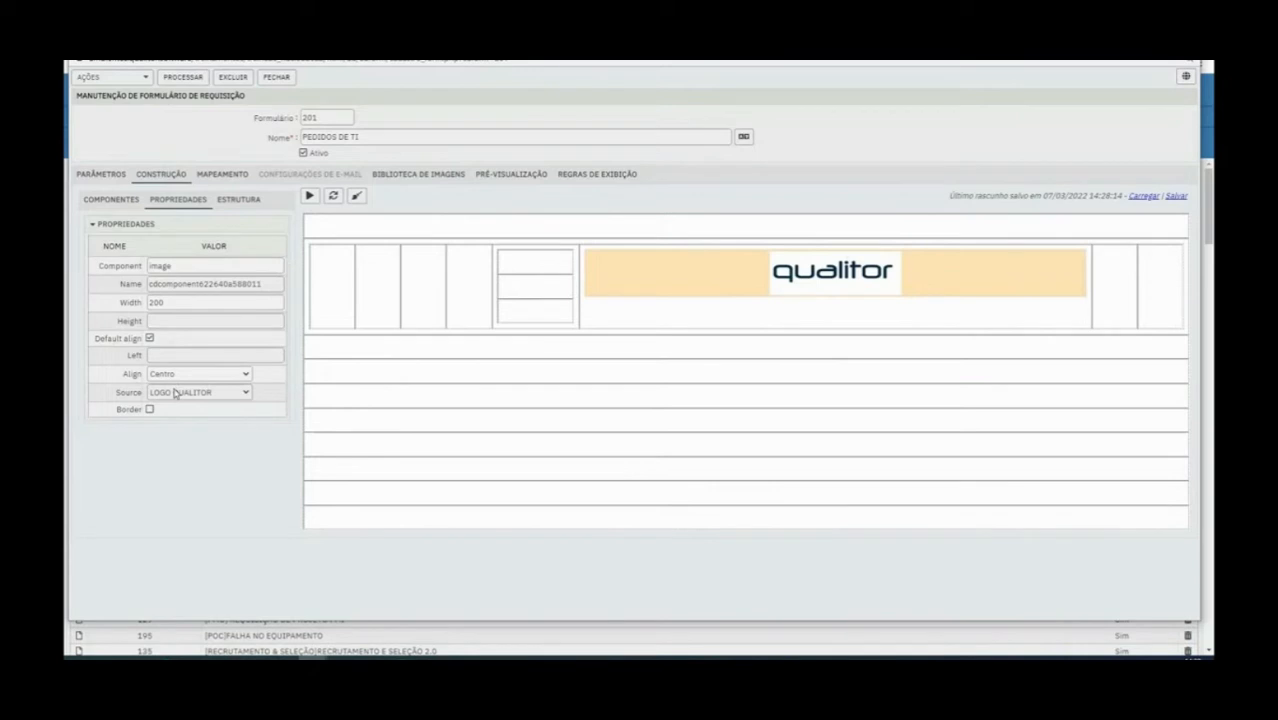
# Turn off the logo image's default alignment and set its width to 400 and height to 100
pyautogui.click(149, 339)
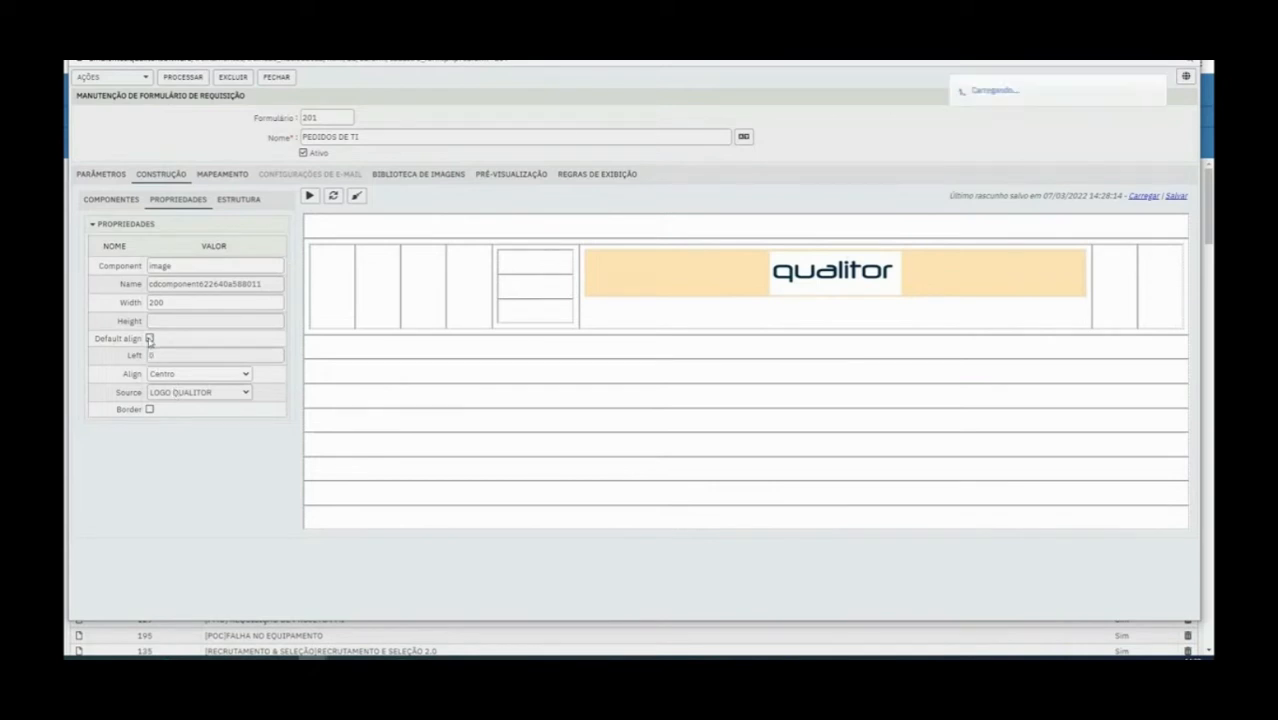
pyautogui.click(828, 284)
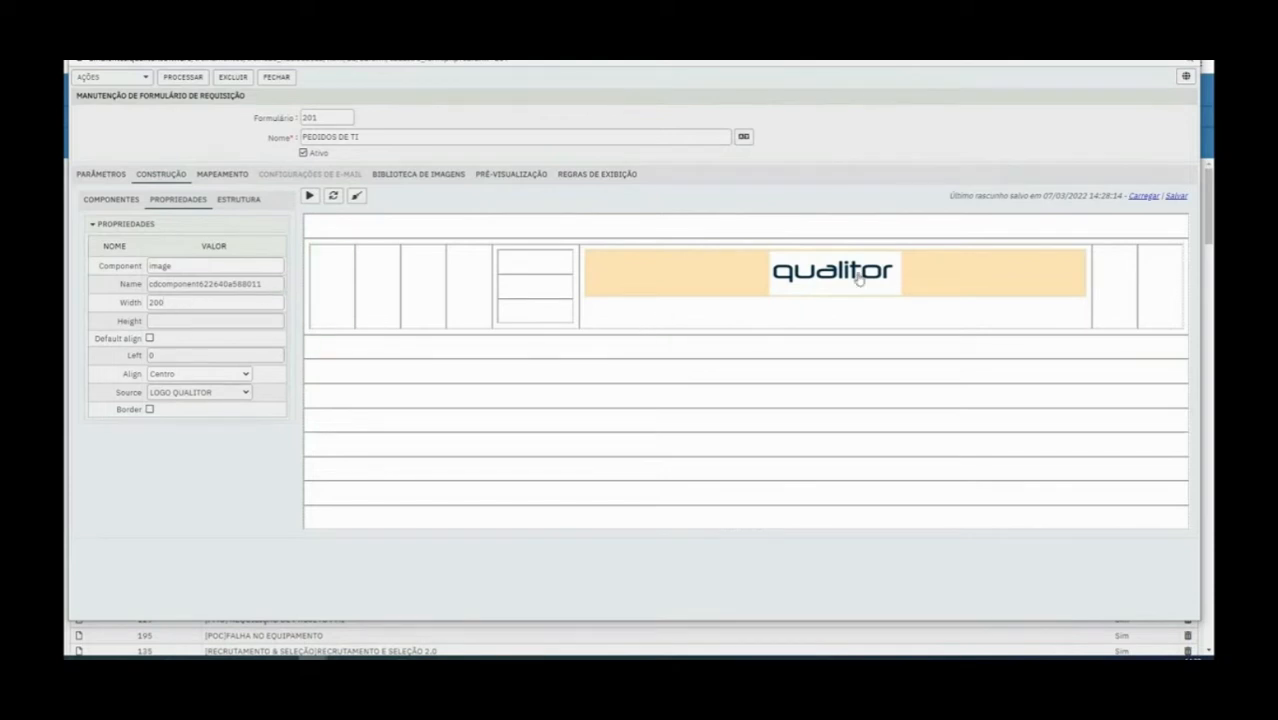
pyautogui.moveTo(161, 303); pyautogui.dragTo(172, 257)
pyautogui.click(155, 302)
pyautogui.doubleClick(155, 302)
pyautogui.click(163, 303)
pyautogui.moveTo(155, 302); pyautogui.dragTo(150, 302)
pyautogui.write('4')
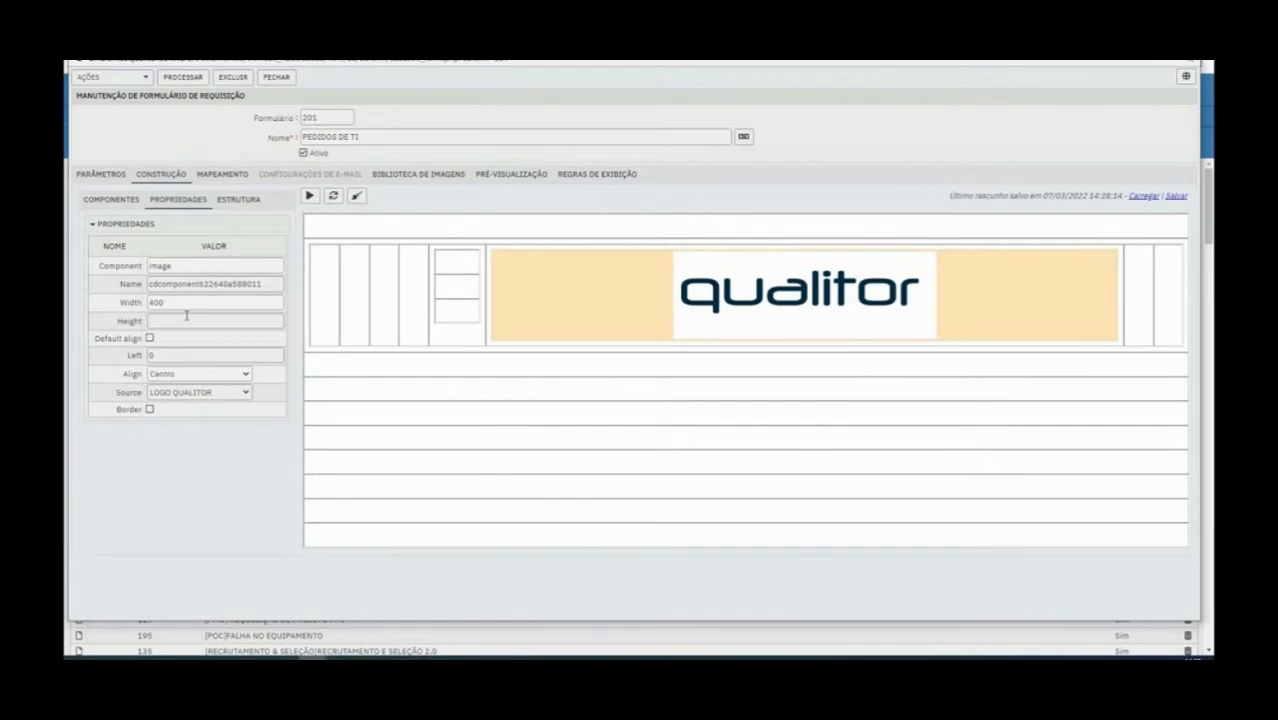
pyautogui.click(386, 399)
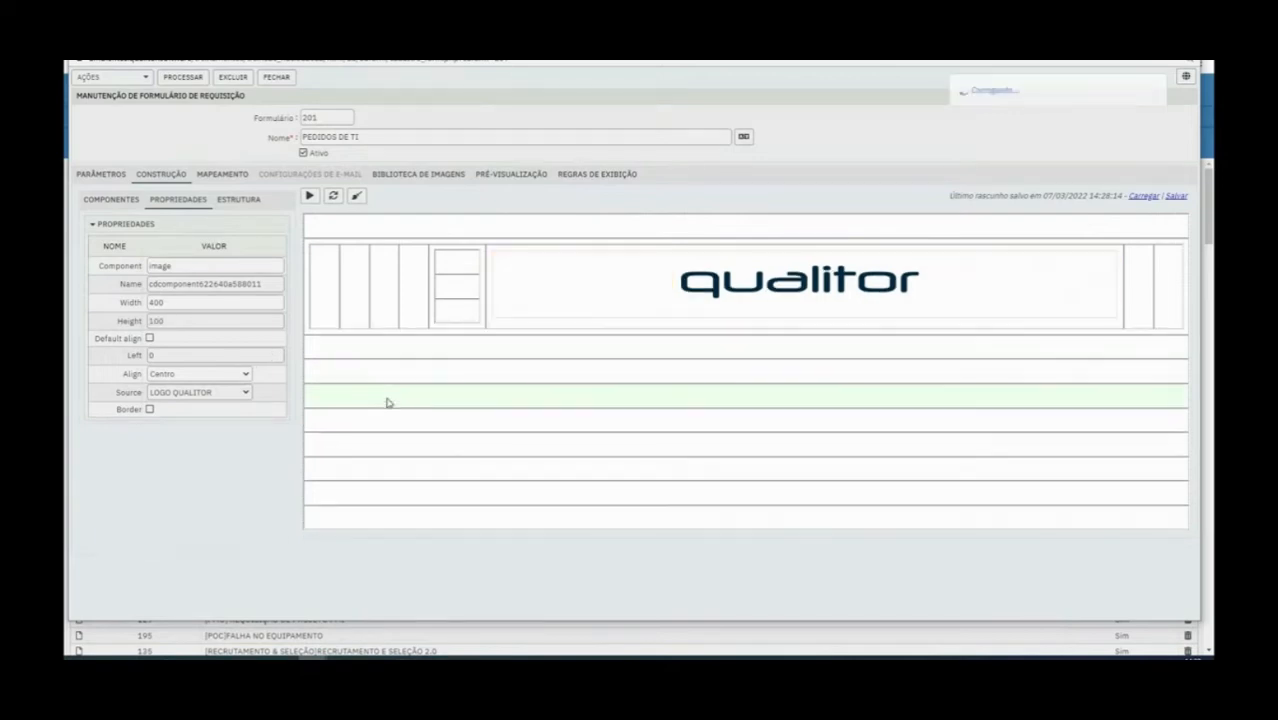
pyautogui.doubleClick(187, 303)
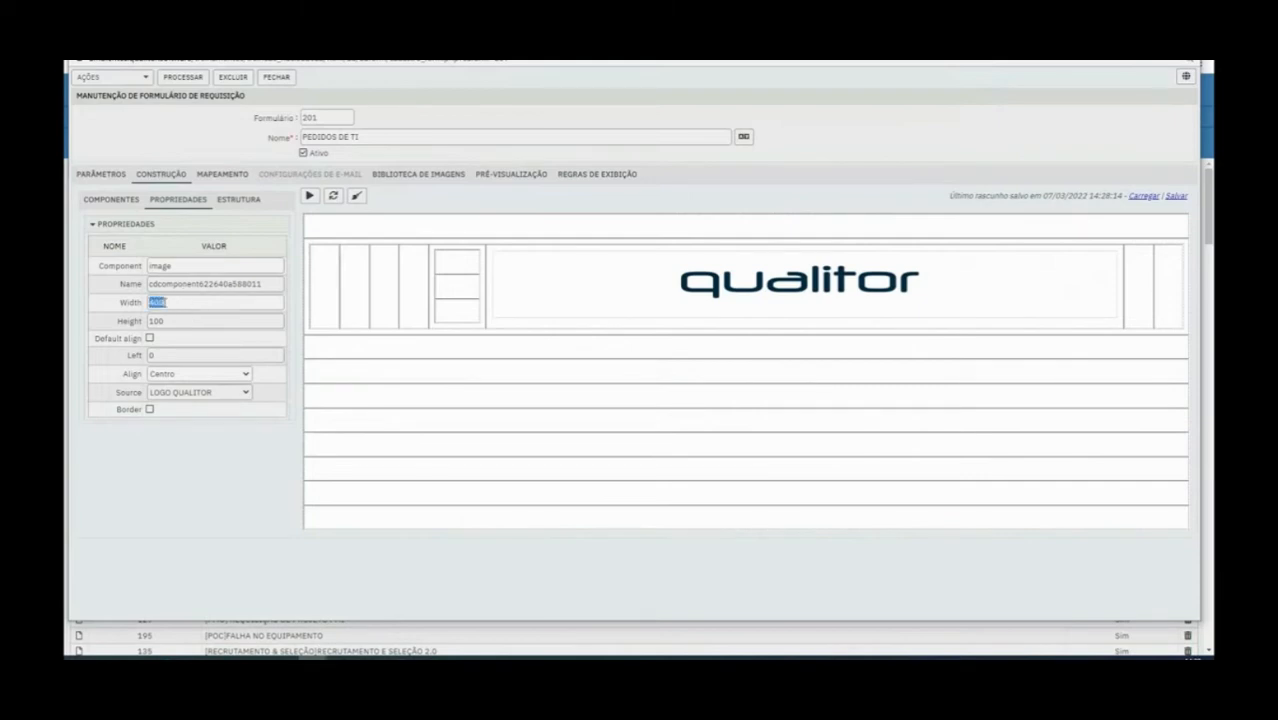
# Move the logo image to the last column of the outer table
pyautogui.moveTo(887, 320); pyautogui.dragTo(1009, 273)
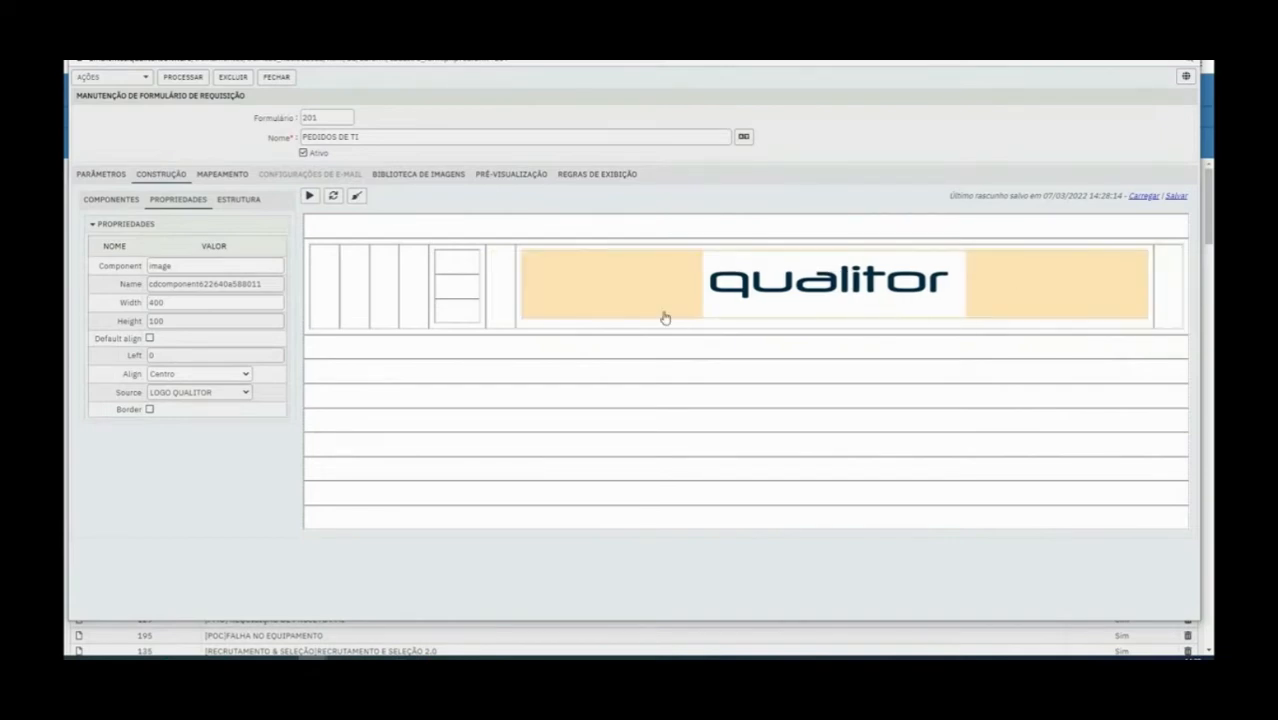
pyautogui.moveTo(856, 286); pyautogui.dragTo(1030, 262)
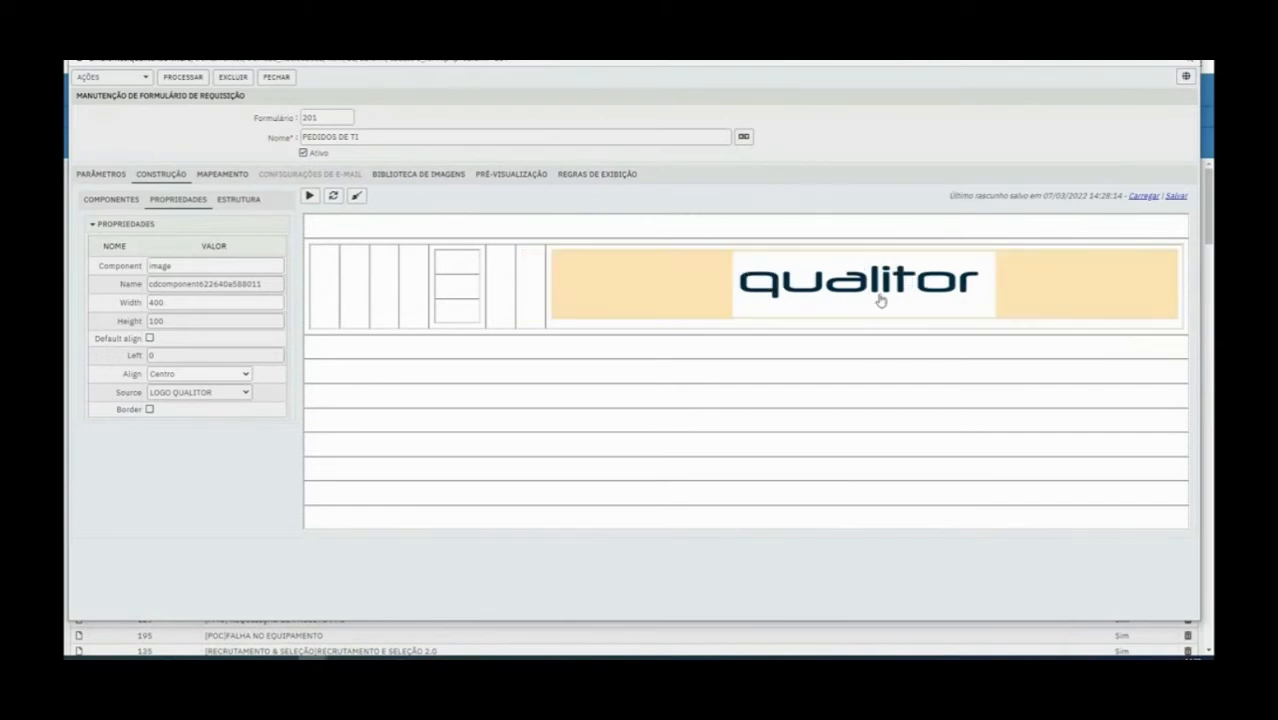
# Delete the nested table's only column and the entire outer table with the logo image
pyautogui.rightClick(467, 259)
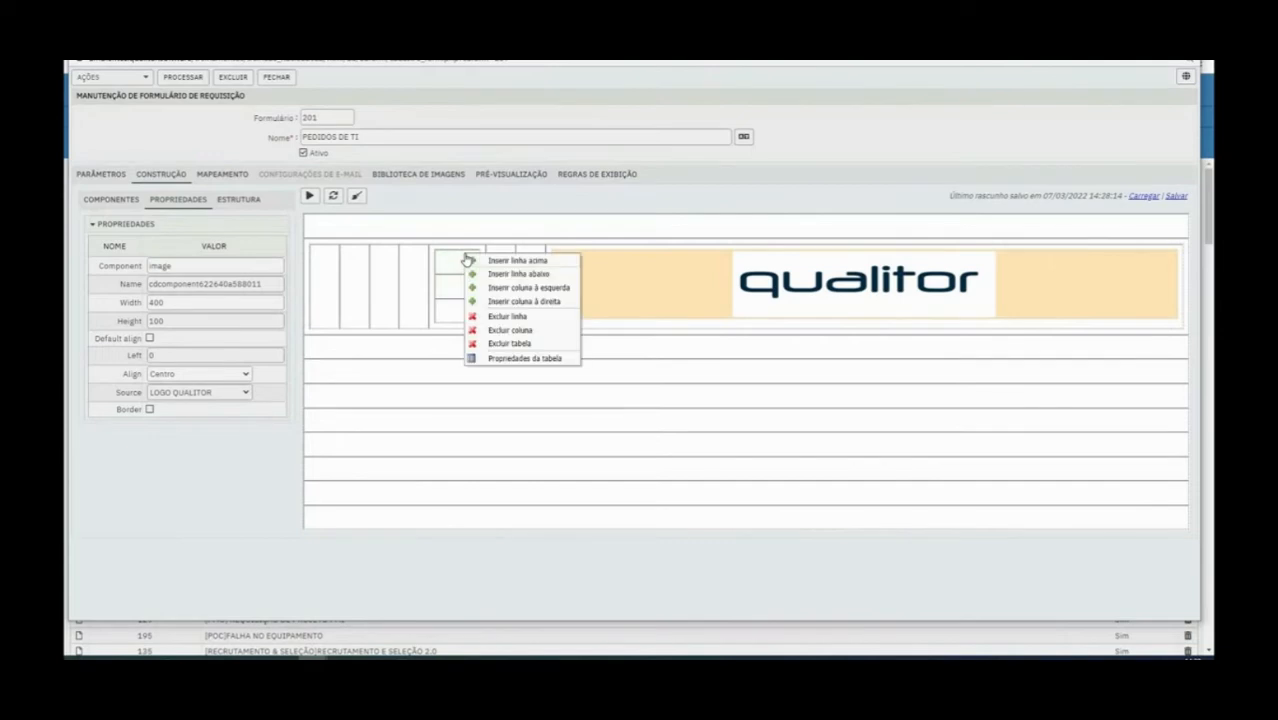
pyautogui.click(527, 331)
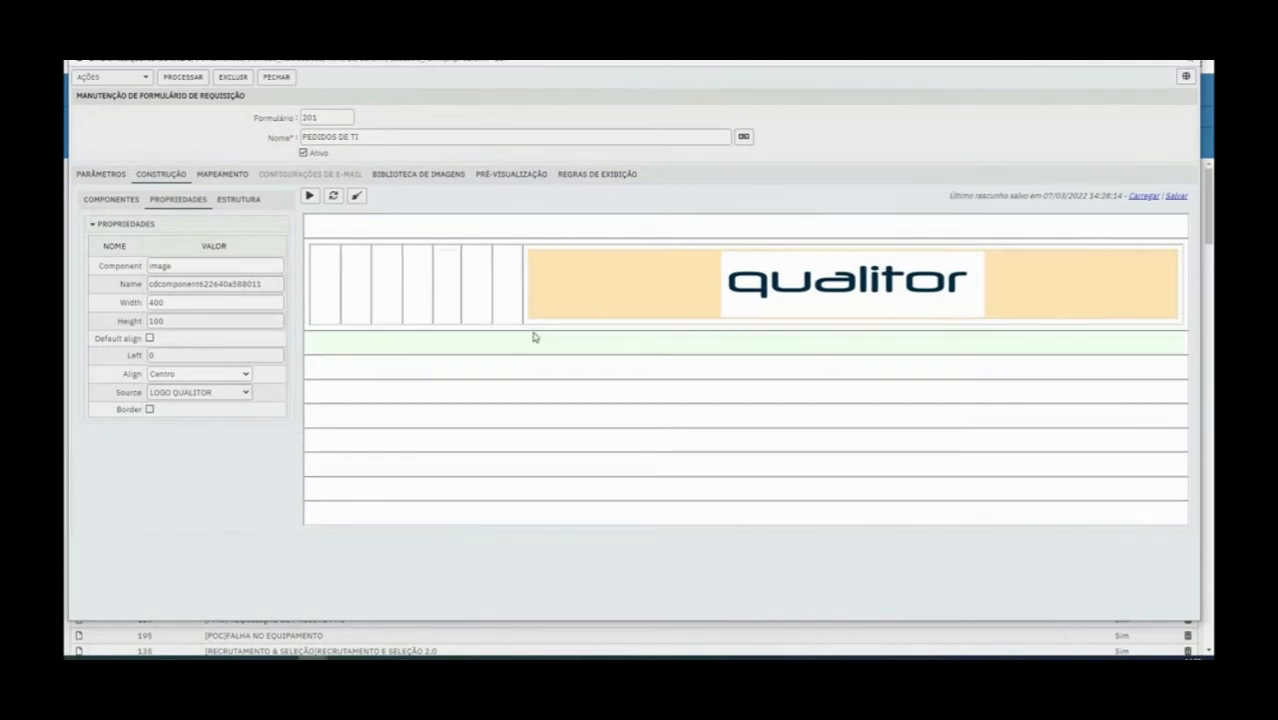
pyautogui.rightClick(445, 255)
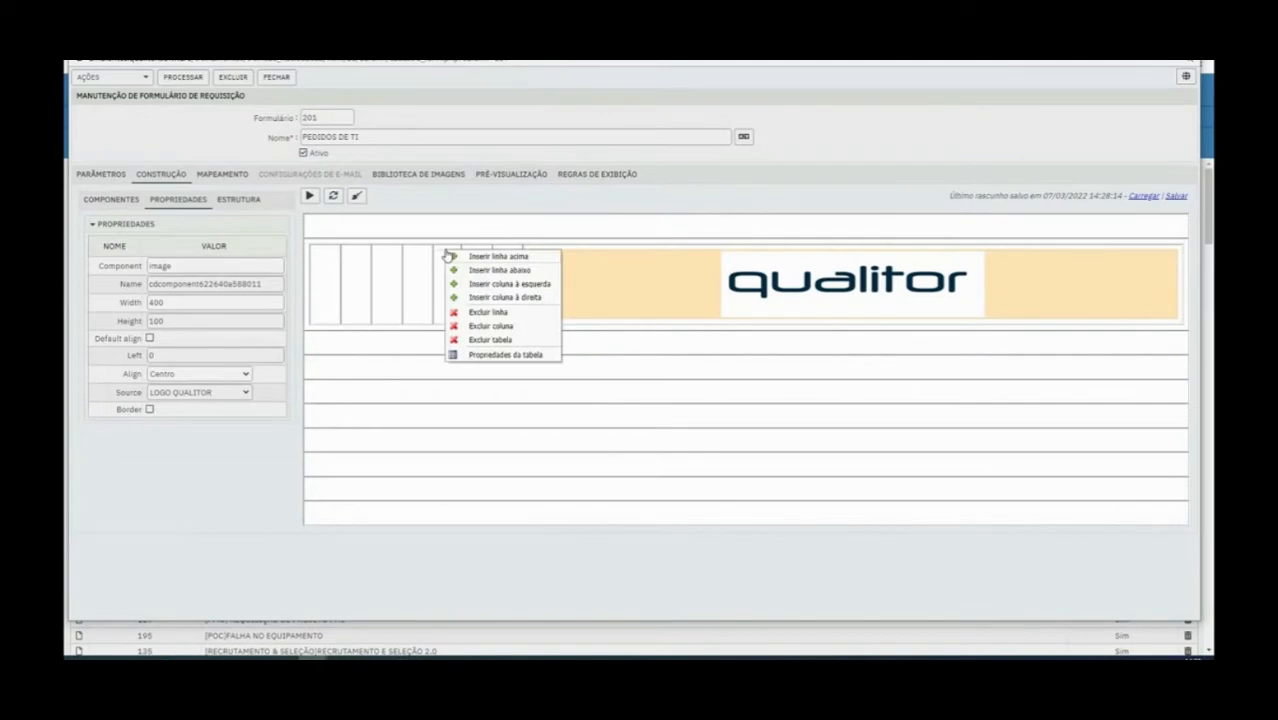
pyautogui.click(514, 339)
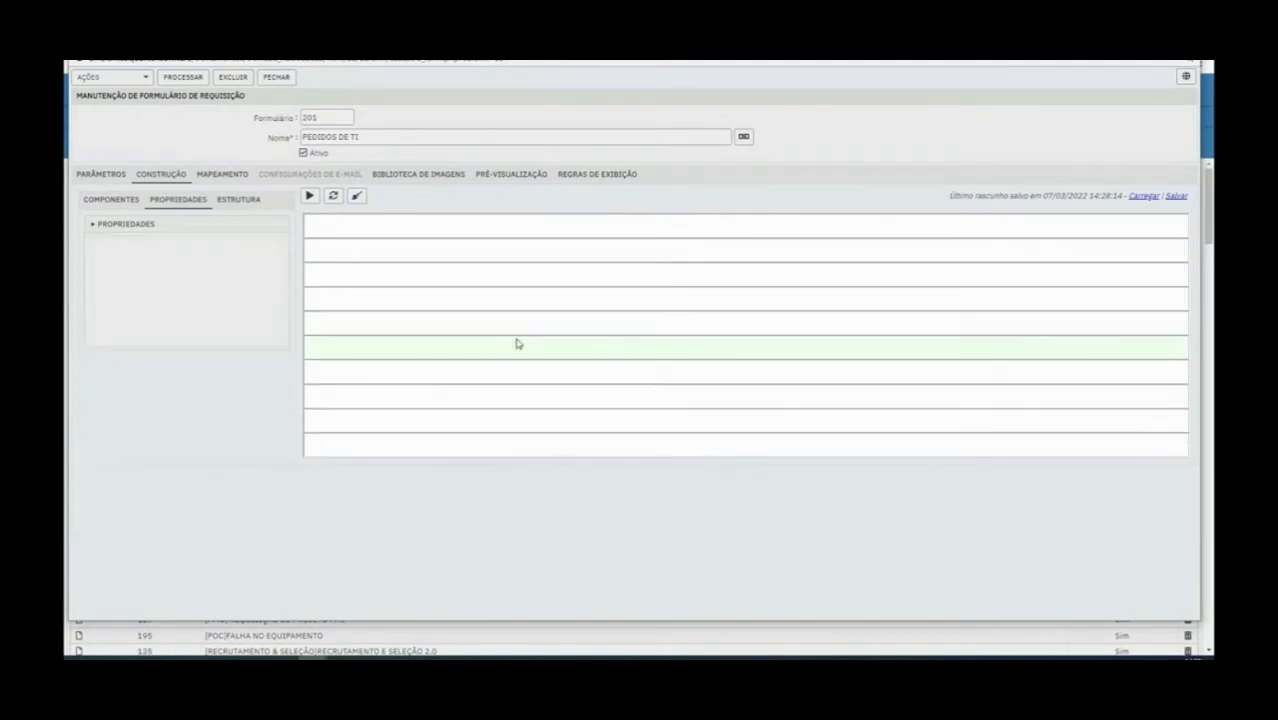
# Place a new table in the second row of the form and add a second column to it
pyautogui.click(129, 204)
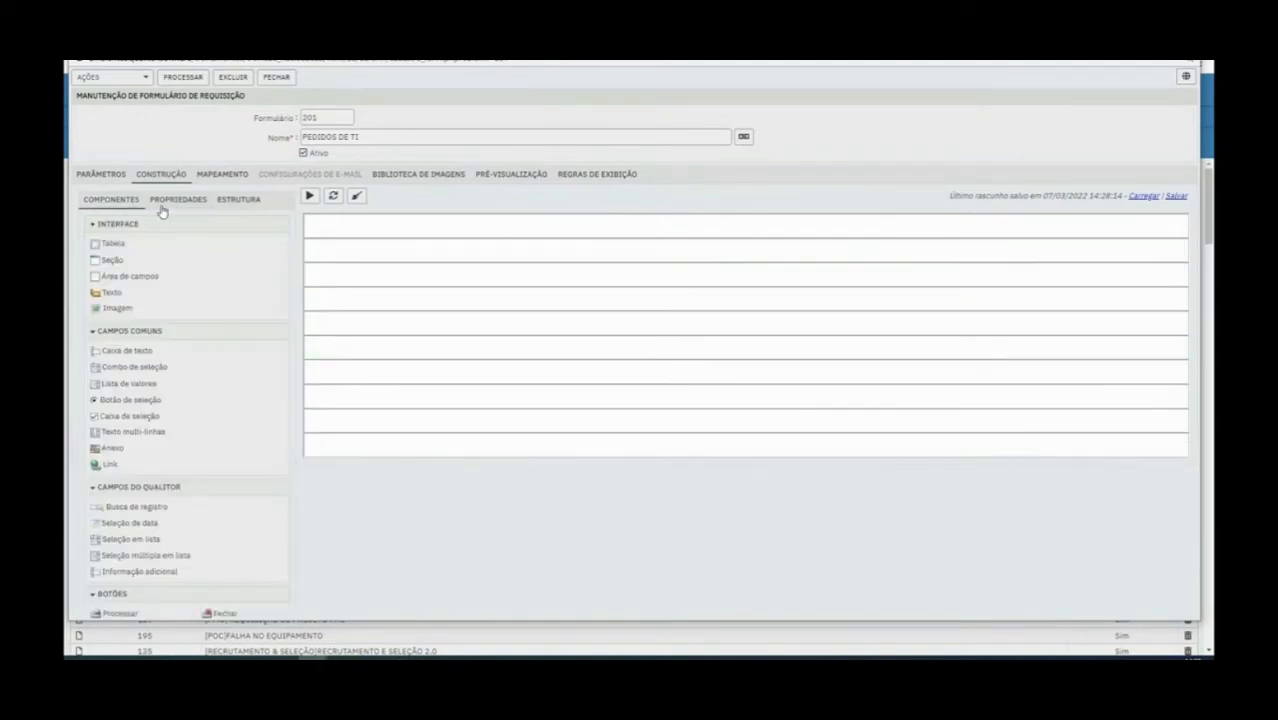
pyautogui.moveTo(120, 247); pyautogui.dragTo(362, 254)
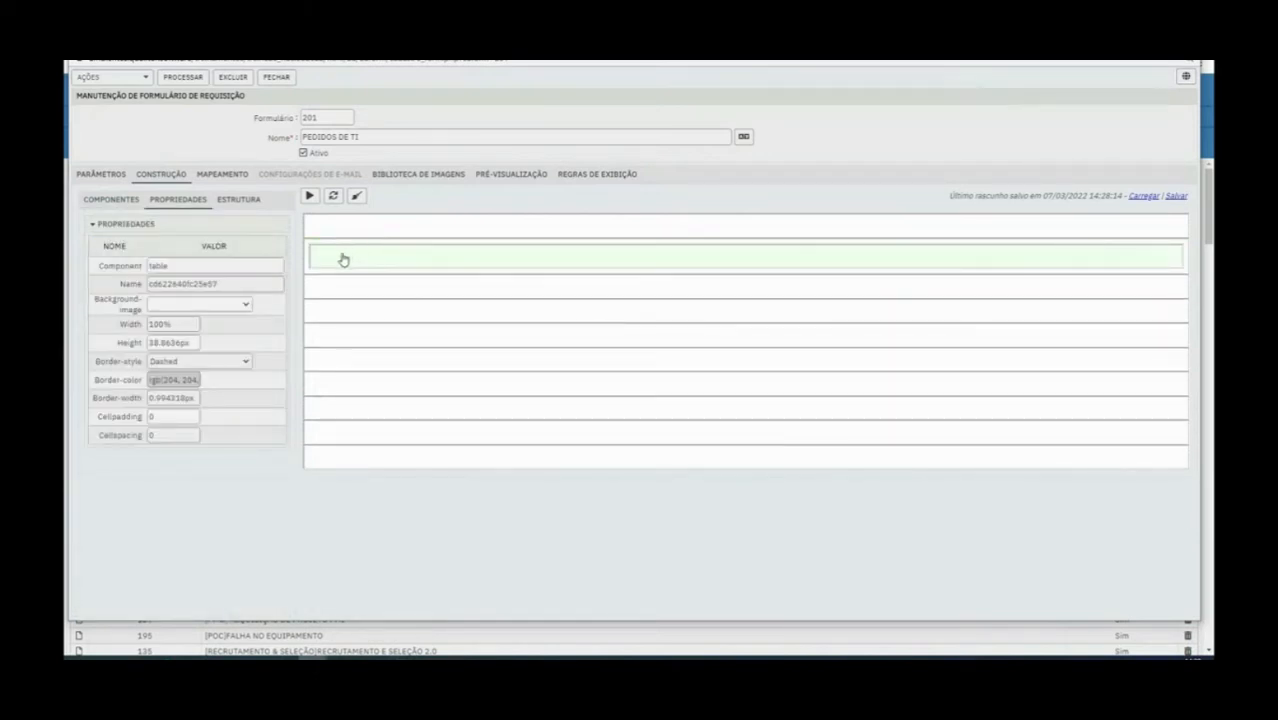
pyautogui.rightClick(365, 256)
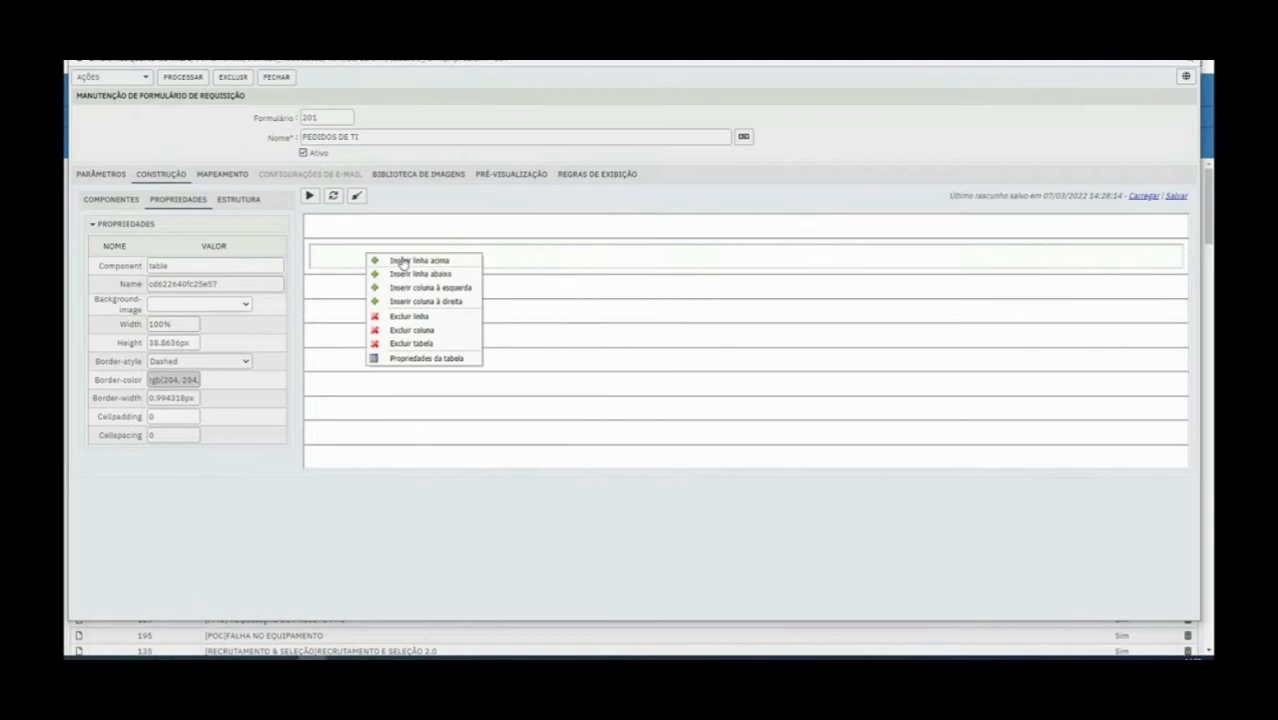
pyautogui.click(447, 290)
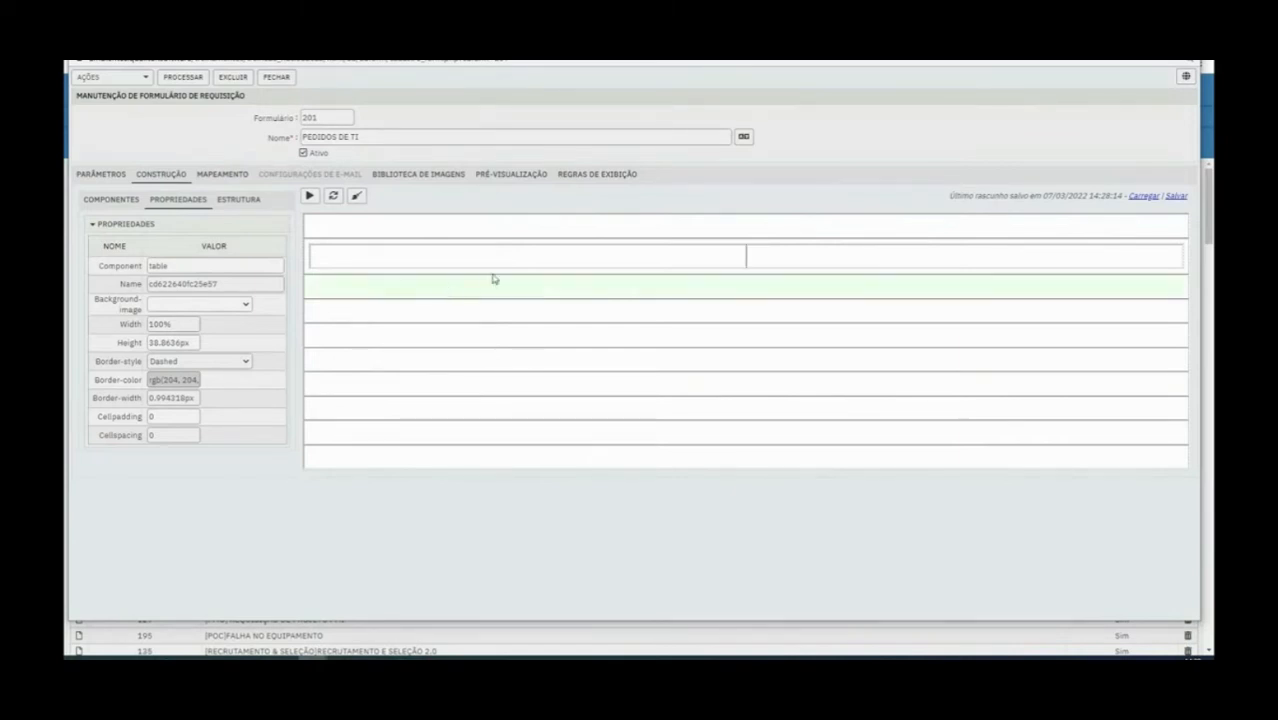
pyautogui.rightClick(631, 256)
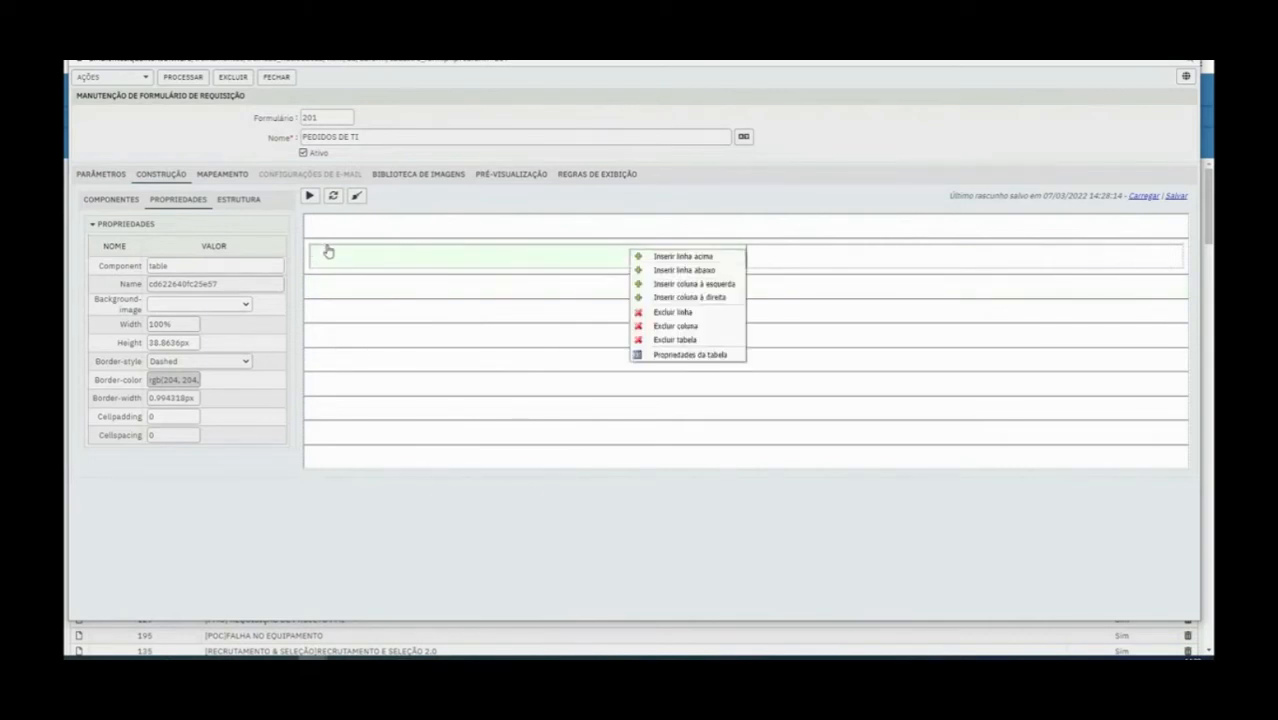
pyautogui.click(114, 202)
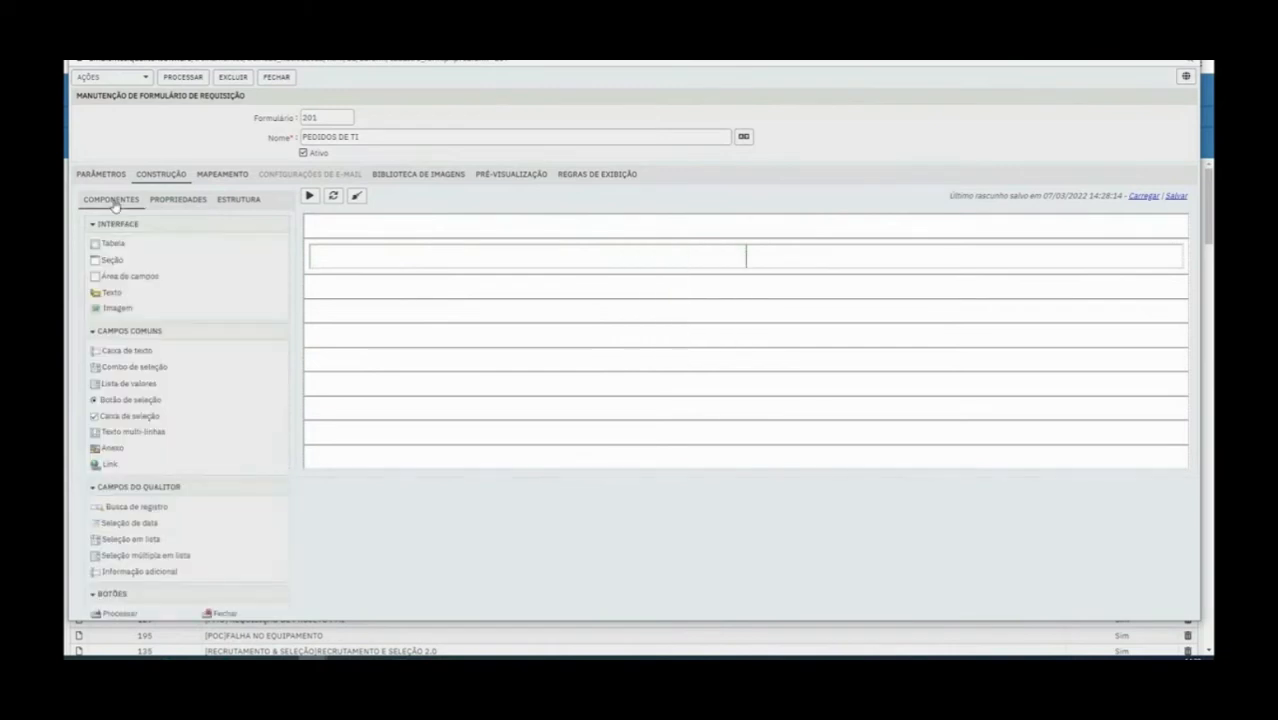
pyautogui.rightClick(406, 260)
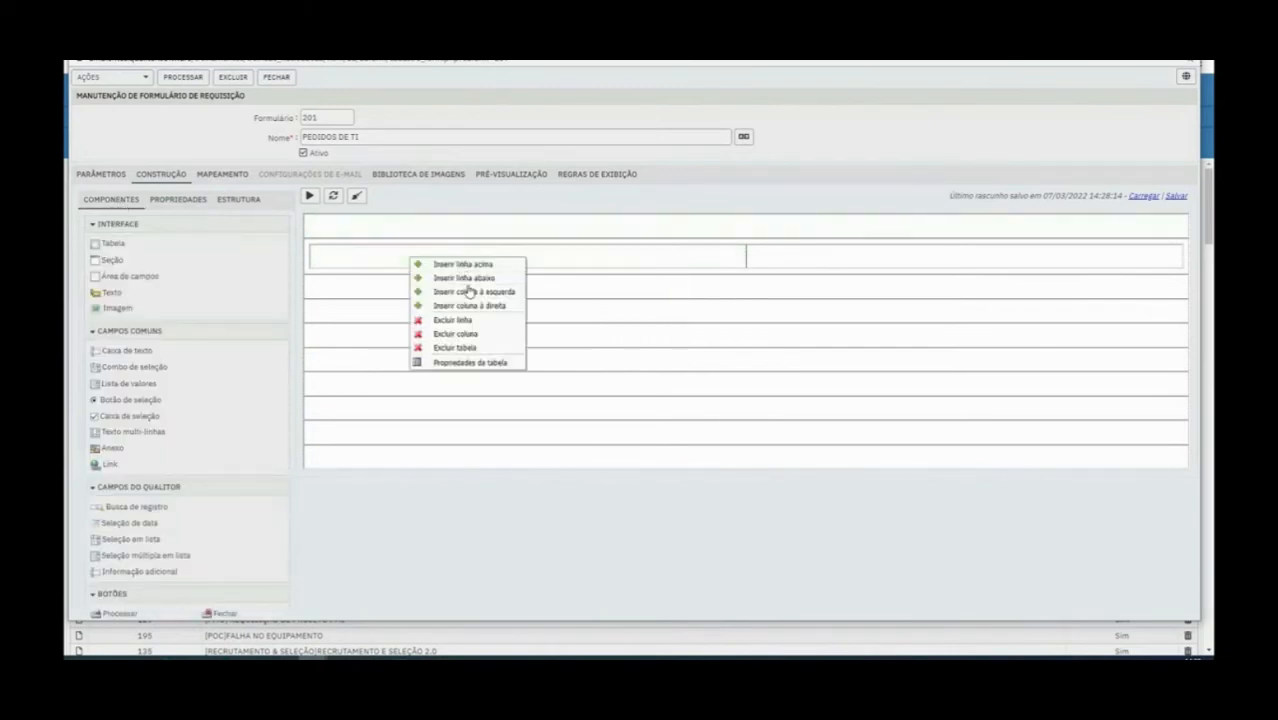
pyautogui.click(474, 287)
pyautogui.rightClick(476, 283)
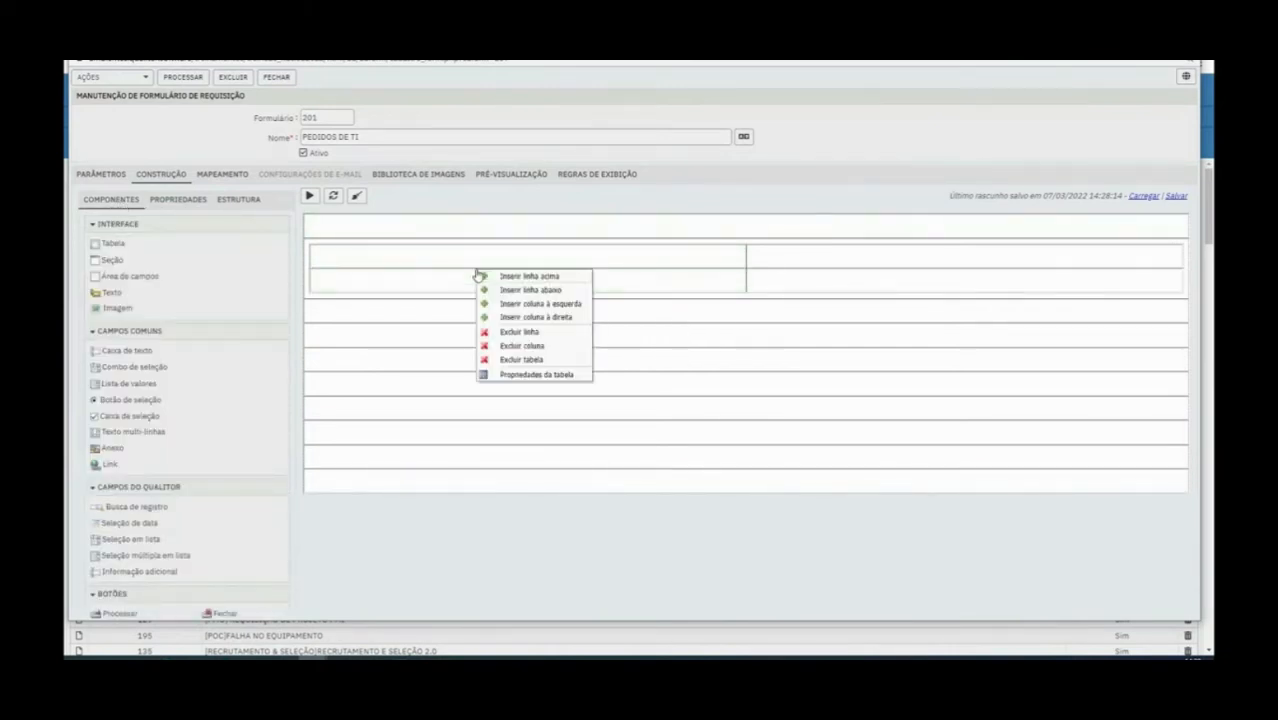
pyautogui.click(540, 343)
# Place a nested table in the first cell of the new table and expand it to three rows
pyautogui.moveTo(122, 246); pyautogui.dragTo(399, 262)
pyautogui.rightClick(436, 268)
pyautogui.click(446, 272)
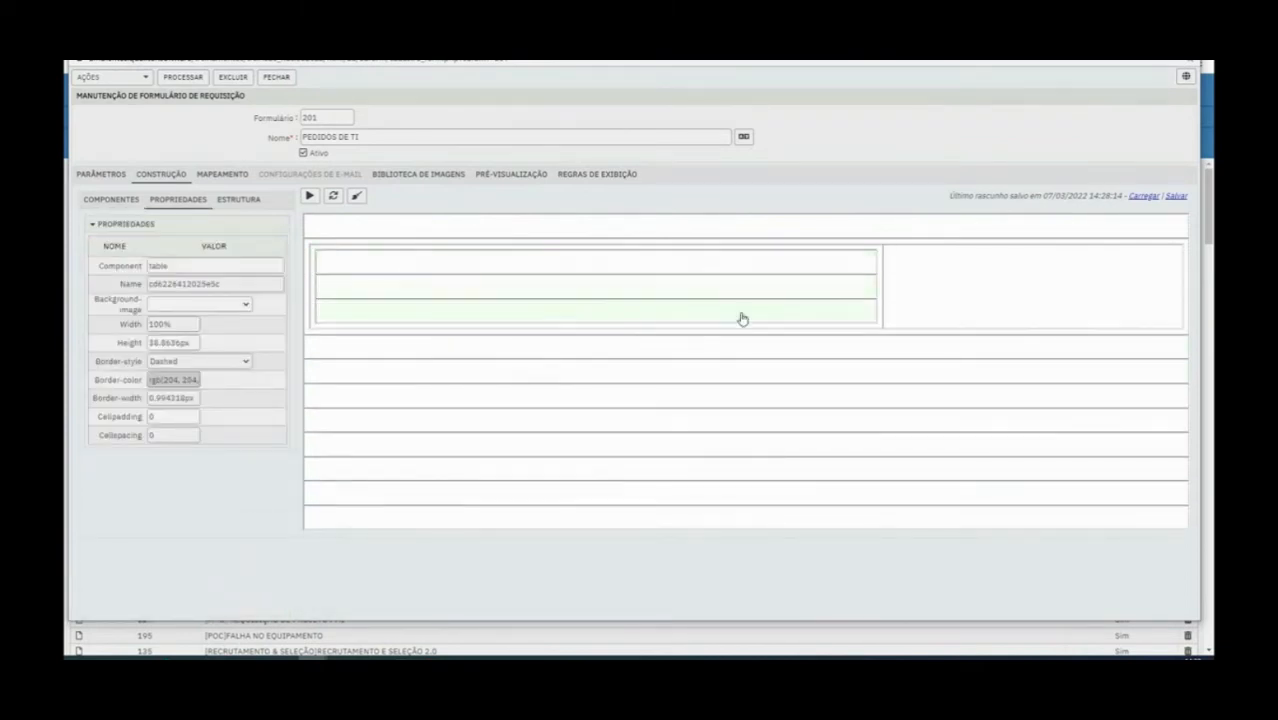
# Place an image component in the outer table's second cell and set its source to LOGO QUALITOR
pyautogui.click(118, 200)
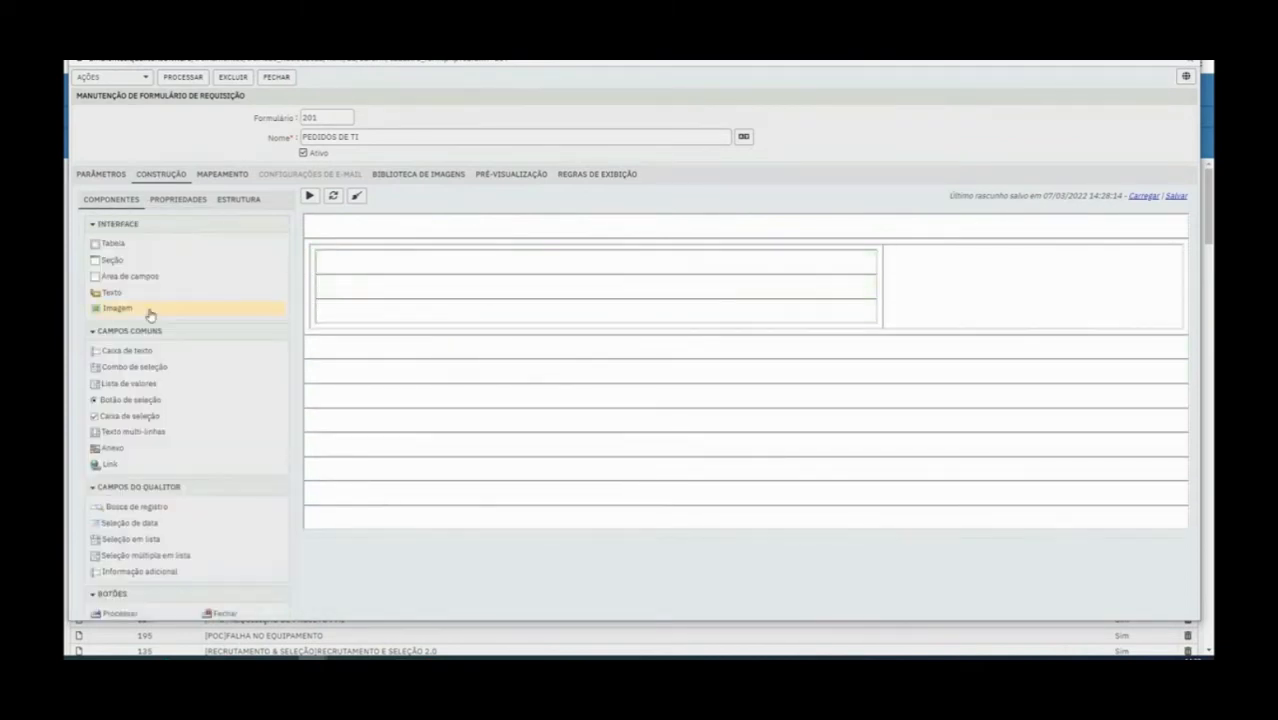
pyautogui.moveTo(146, 310); pyautogui.dragTo(862, 300)
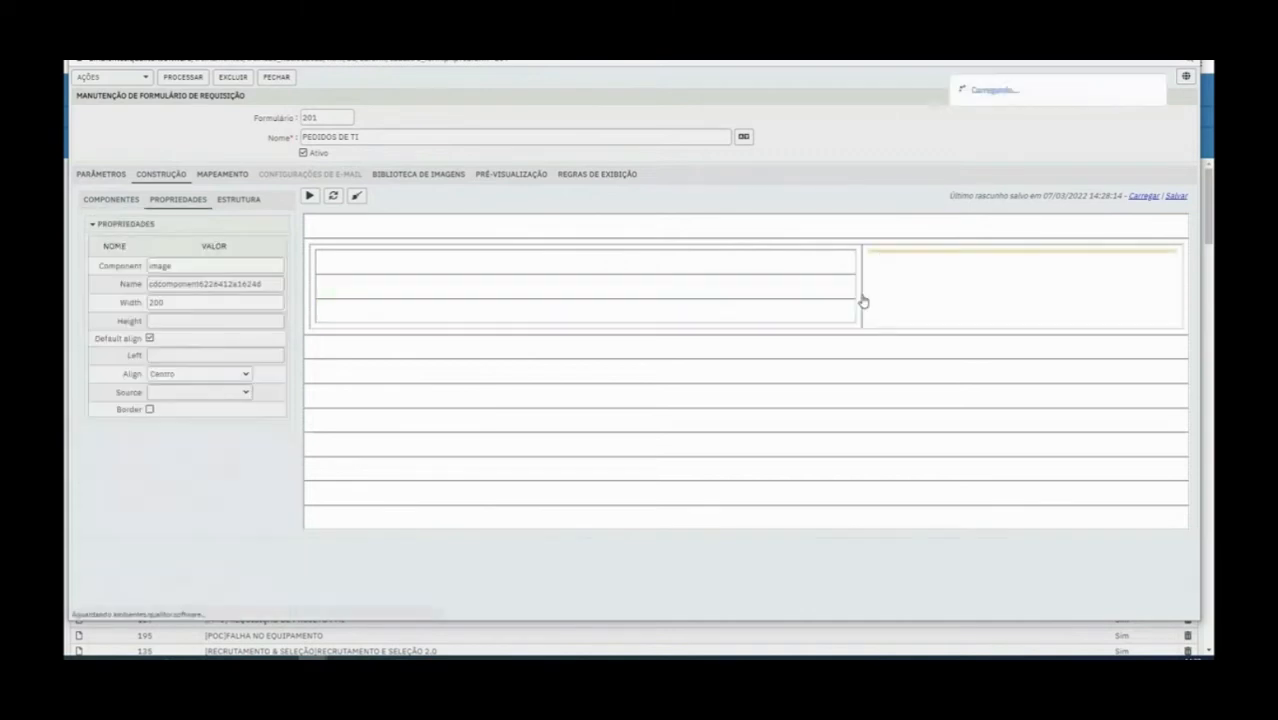
pyautogui.click(176, 393)
pyautogui.click(180, 414)
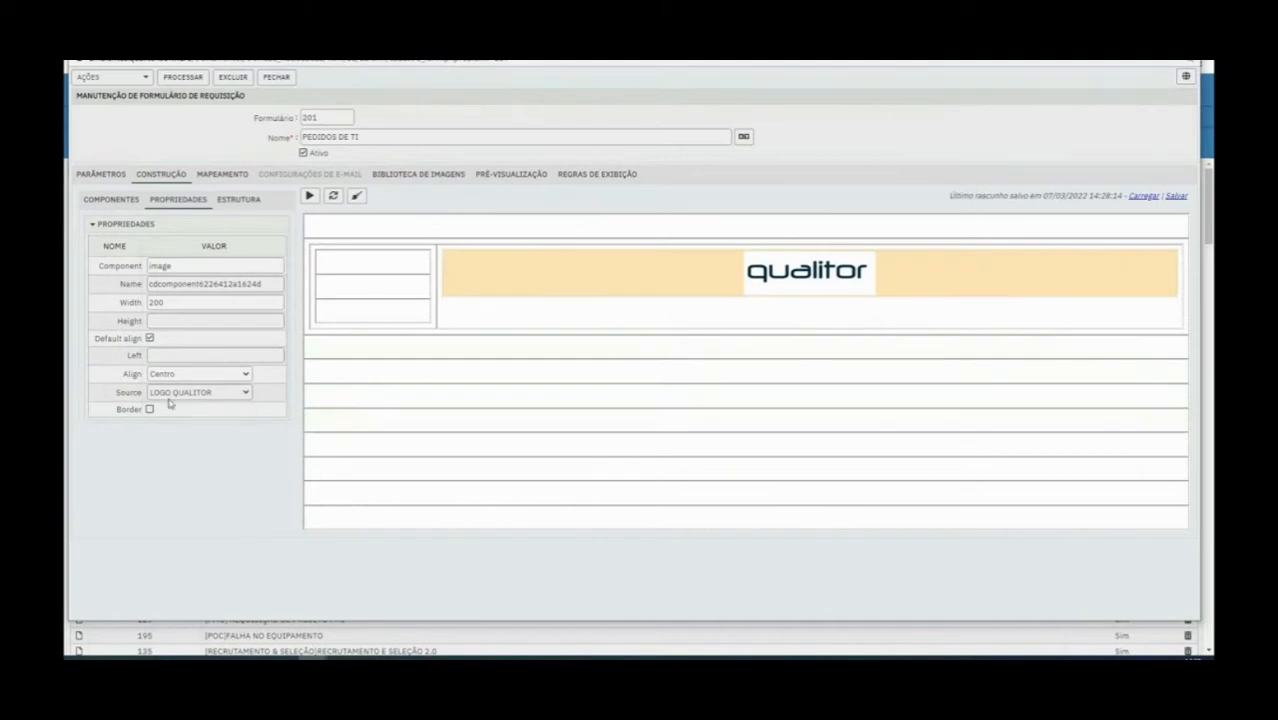
# Try widths of 300 and 150 for the logo image
pyautogui.doubleClick(165, 305)
pyautogui.write('300')
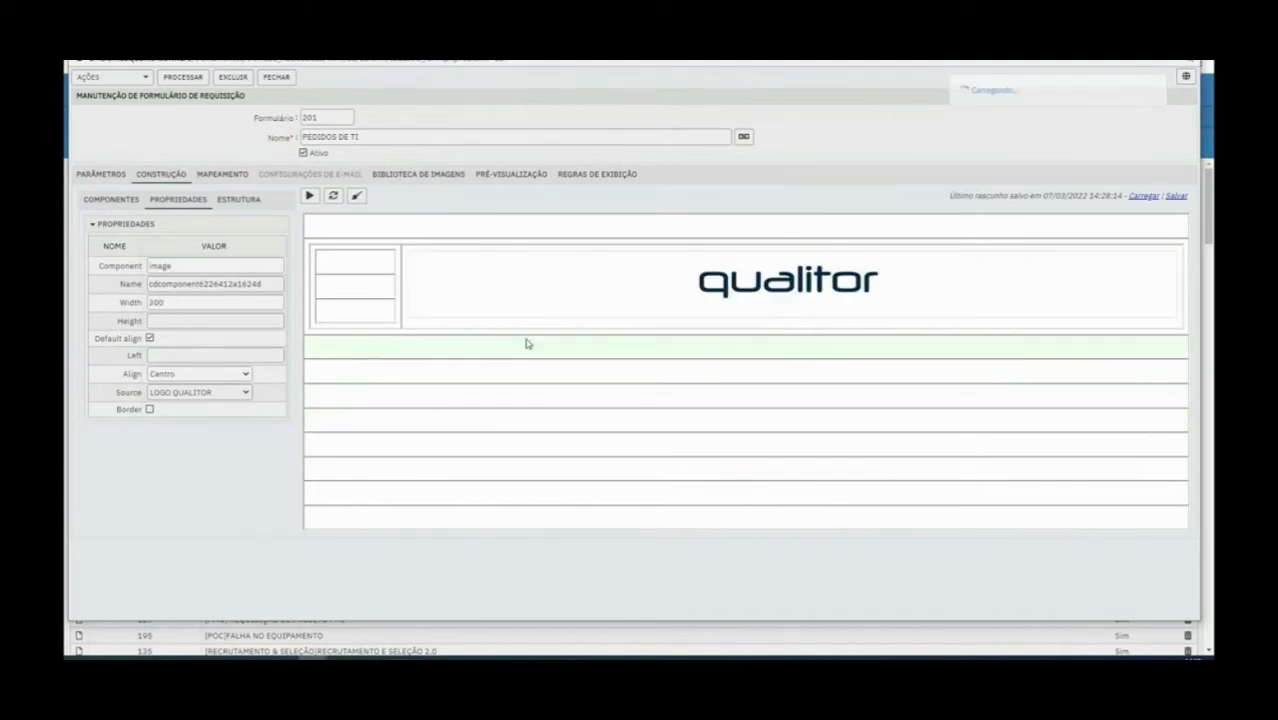
pyautogui.doubleClick(185, 301)
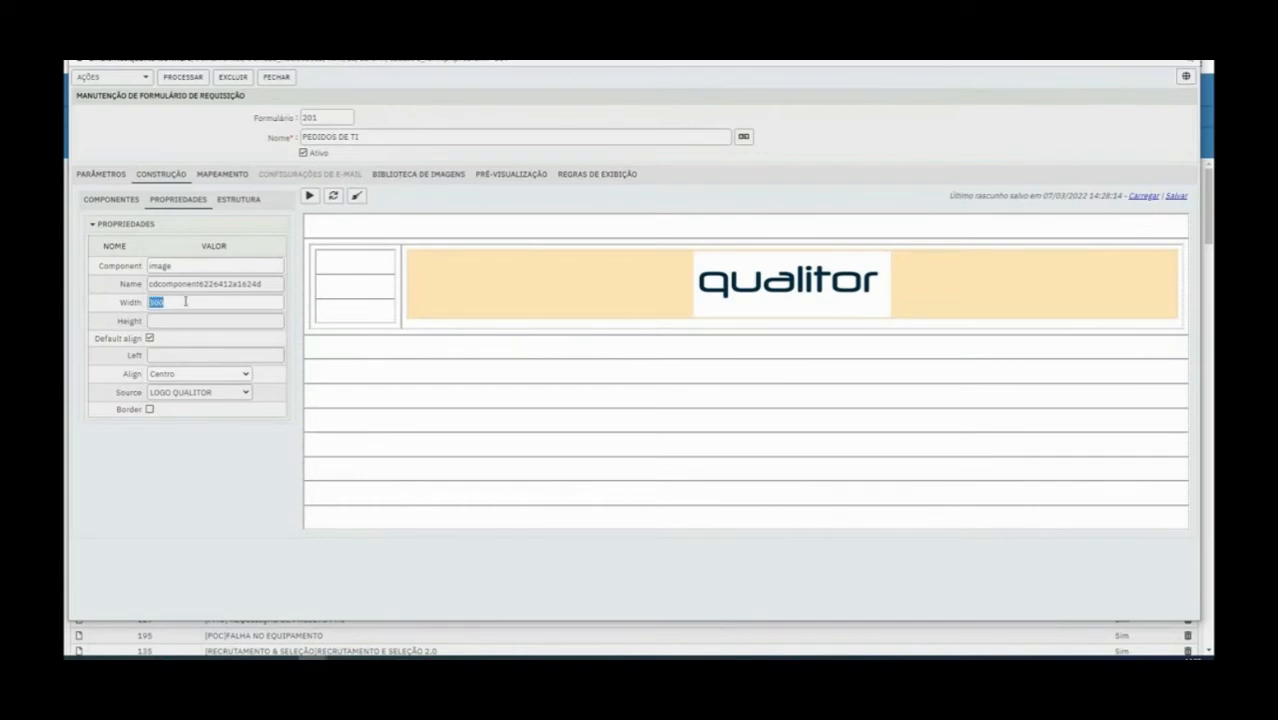
pyautogui.write('2')
pyautogui.write('150')
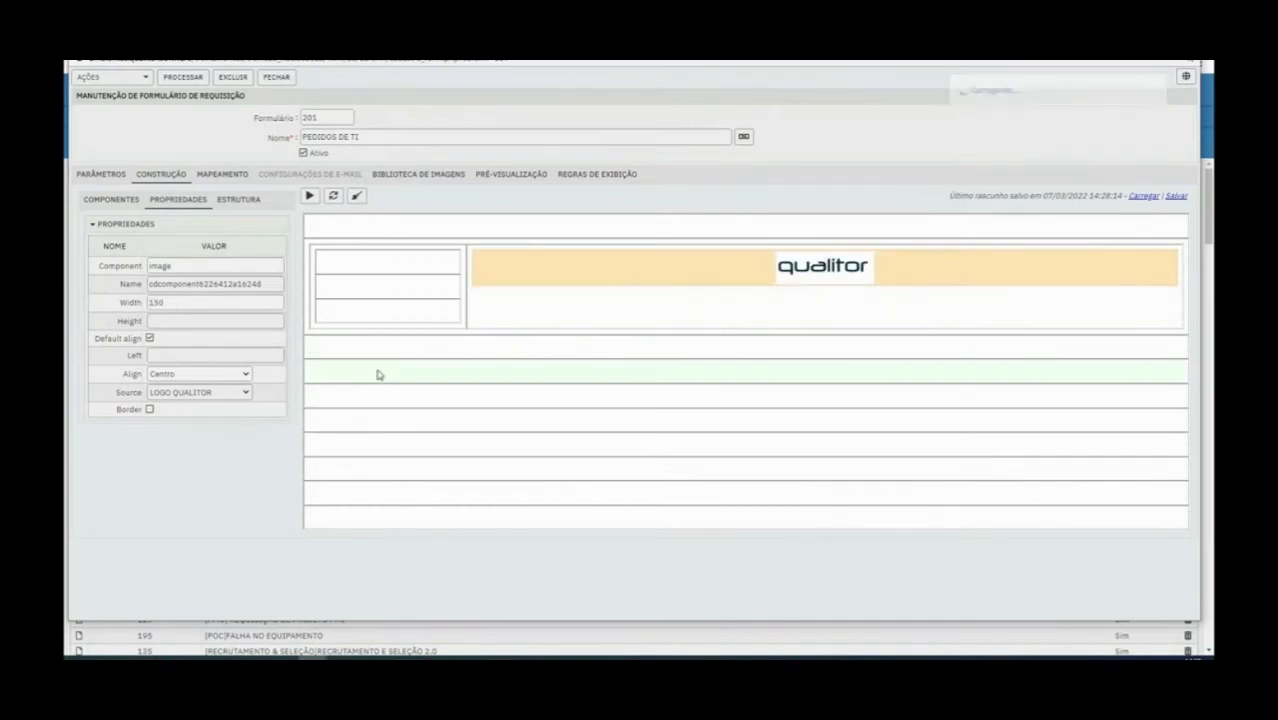
# Turn off the logo image's default alignment and set its height to 150 and width to 300
pyautogui.click(150, 339)
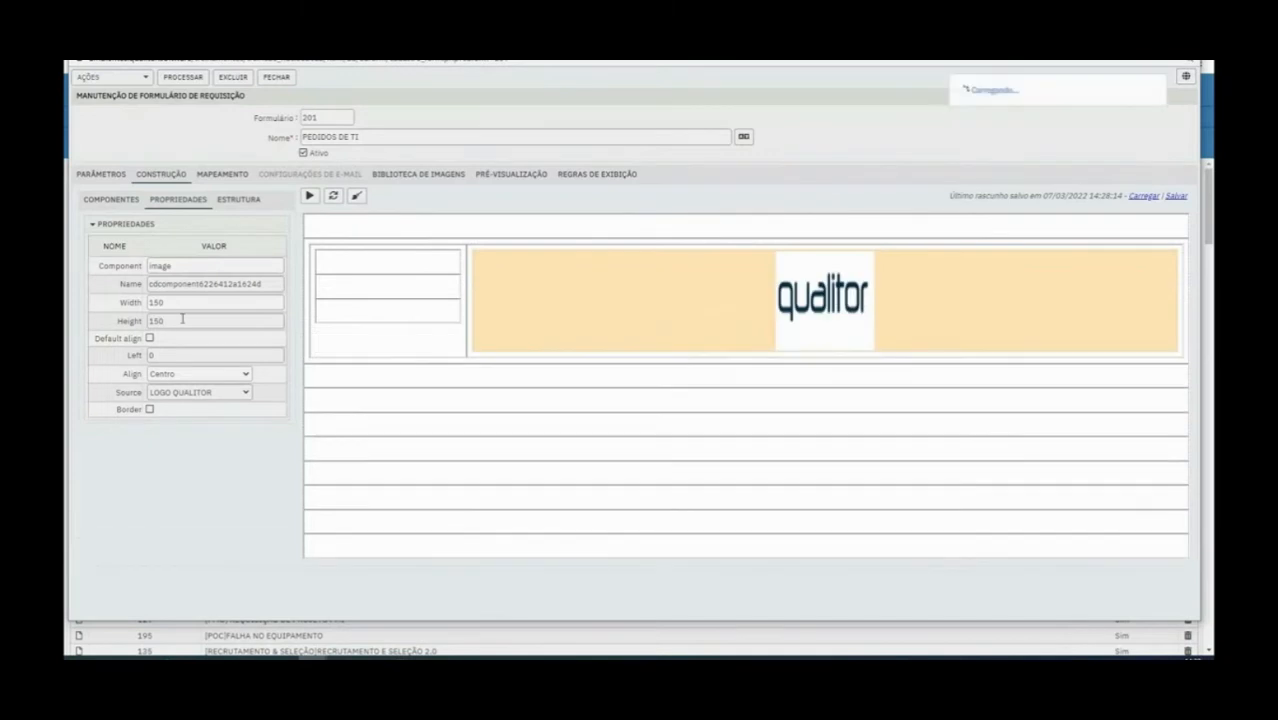
pyautogui.doubleClick(183, 302)
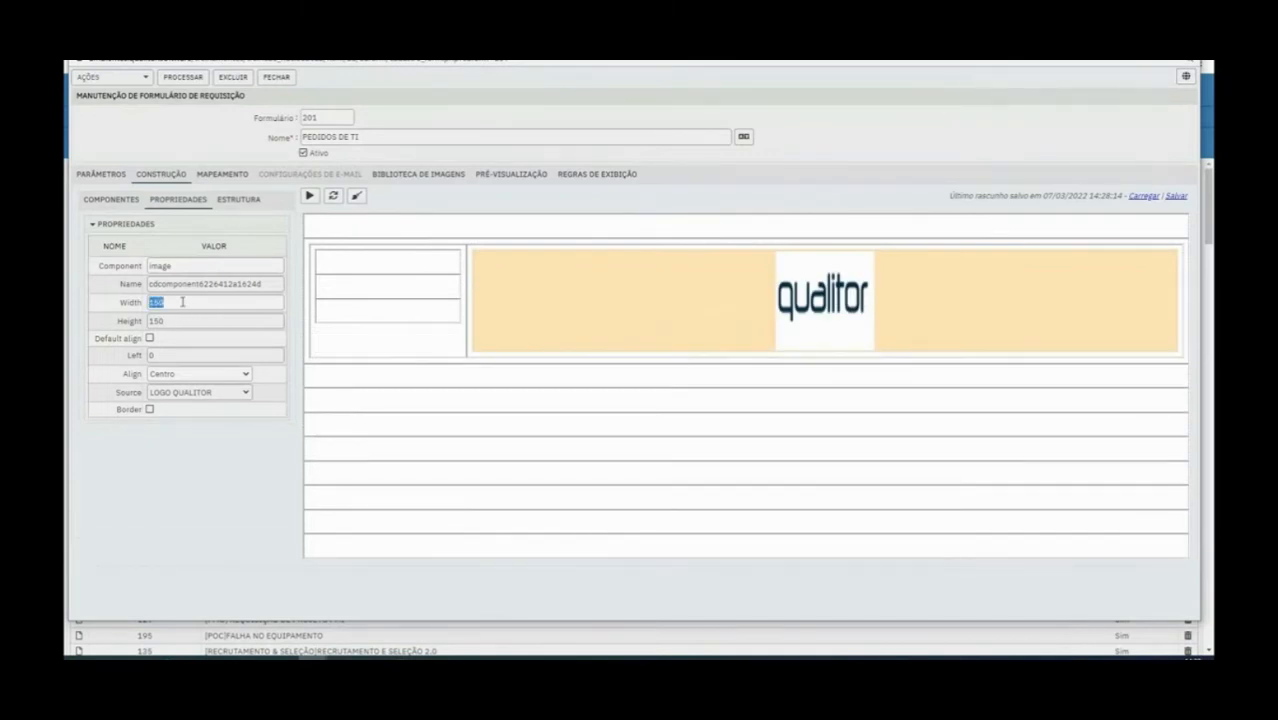
pyautogui.write('300')
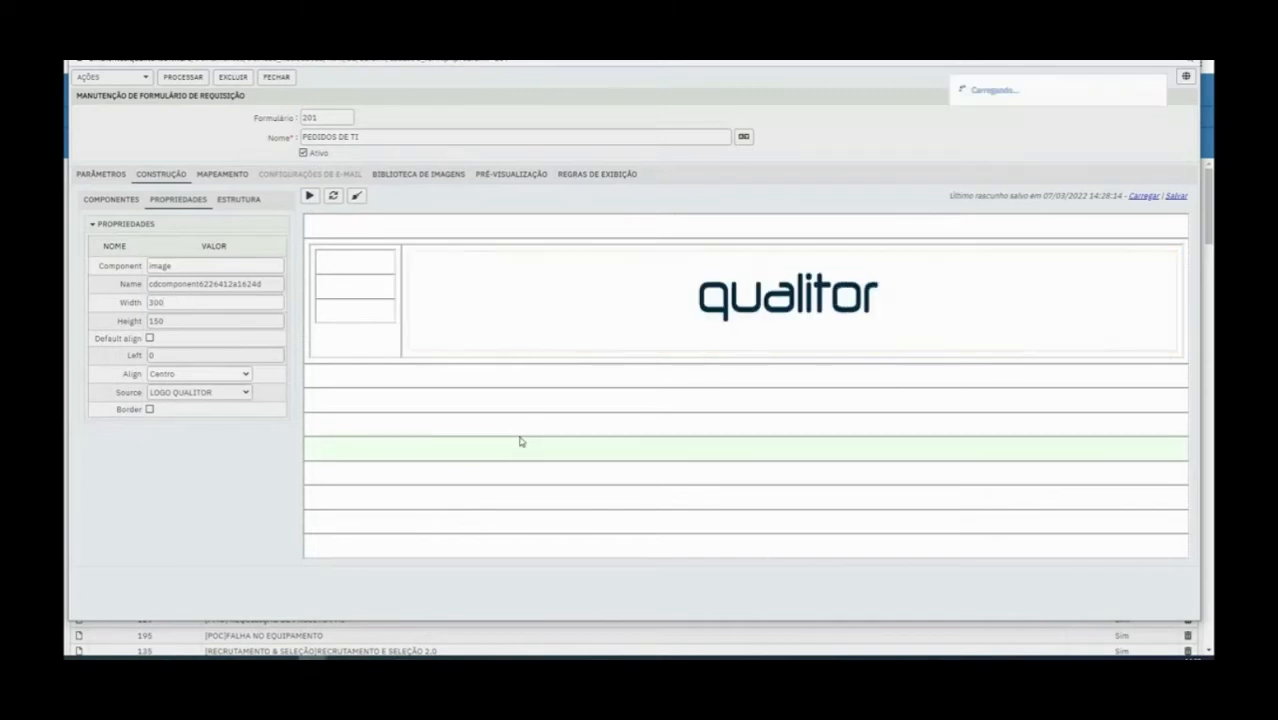
# Insert an empty column in the outer table before the nested table
pyautogui.rightClick(402, 330)
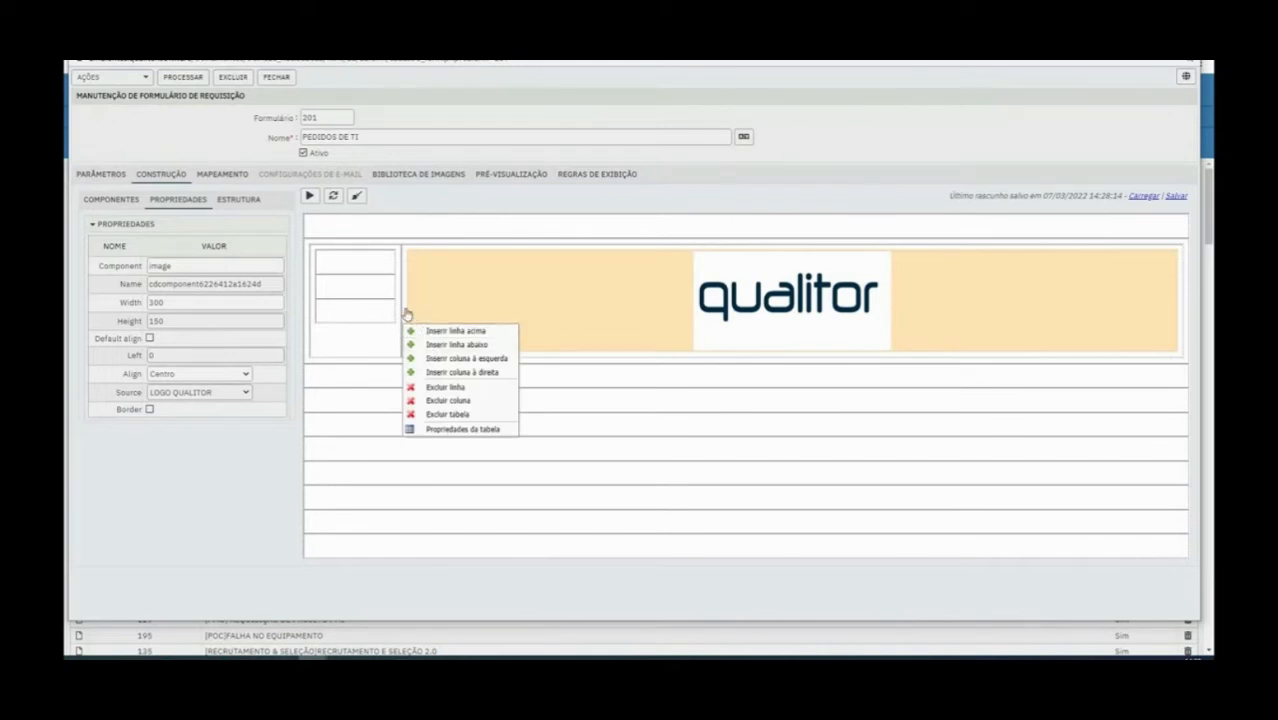
pyautogui.rightClick(405, 309)
pyautogui.click(436, 344)
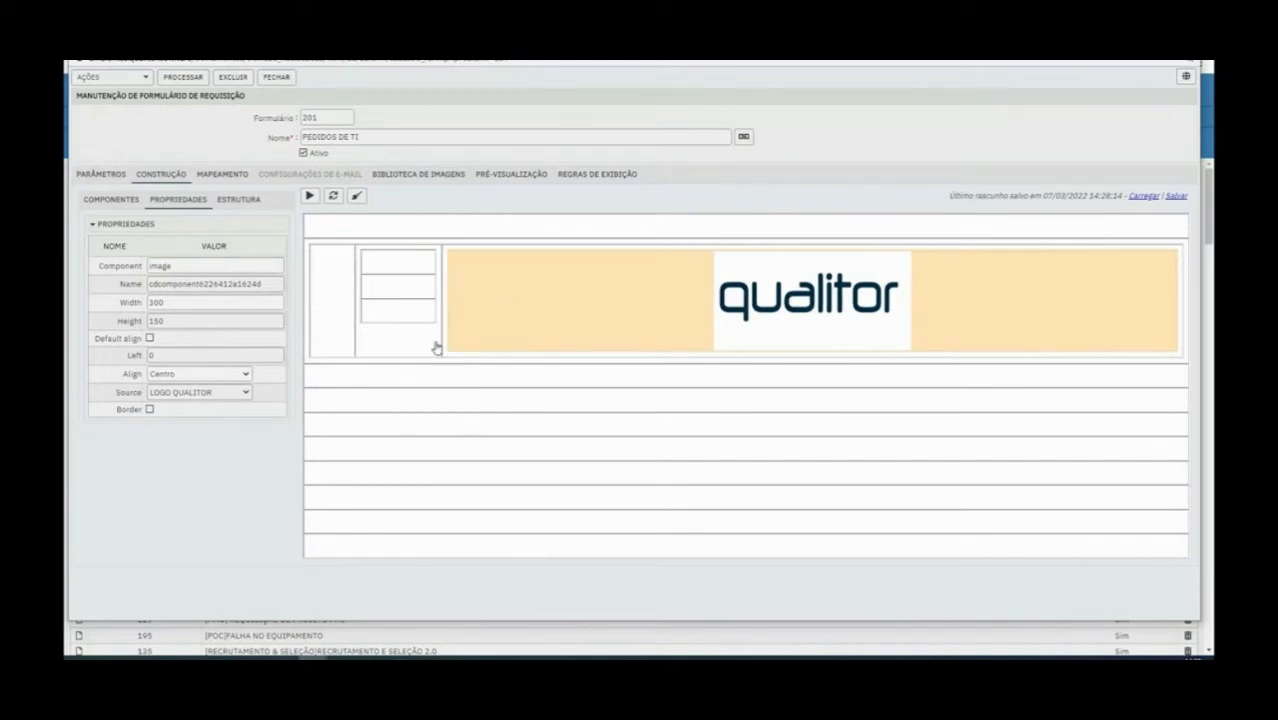
pyautogui.rightClick(439, 333)
pyautogui.click(492, 351)
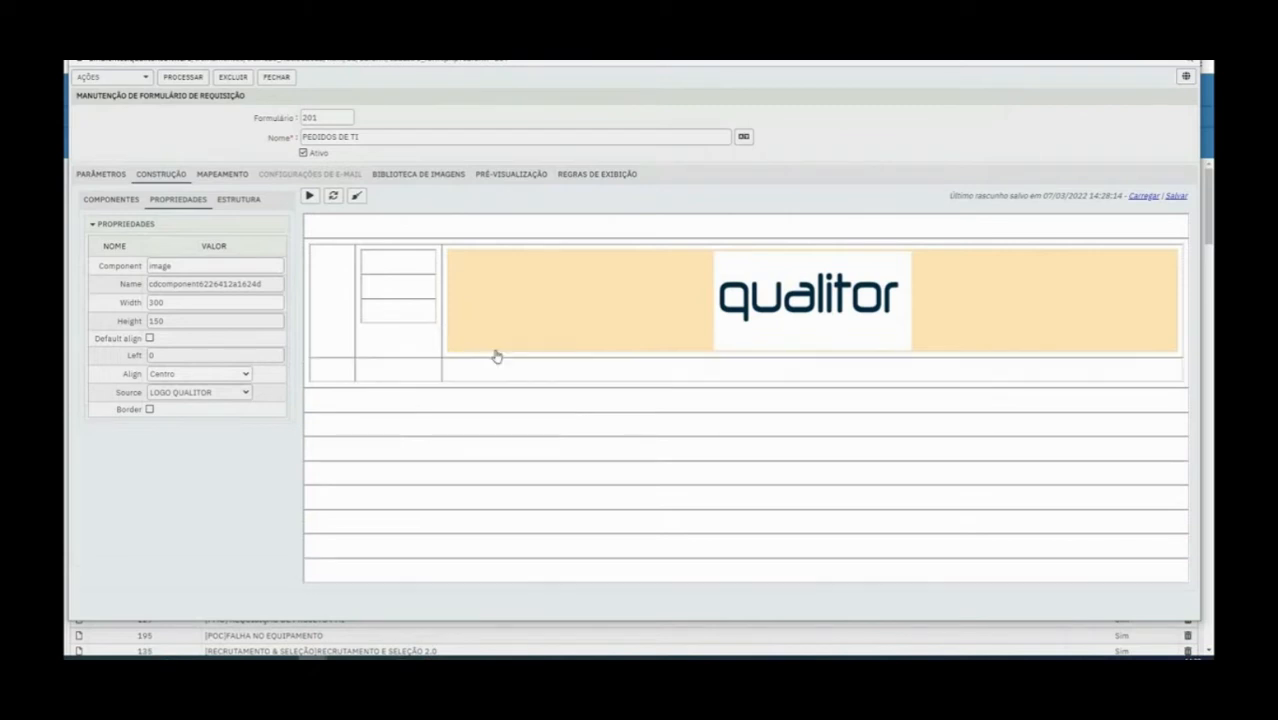
pyautogui.rightClick(438, 361)
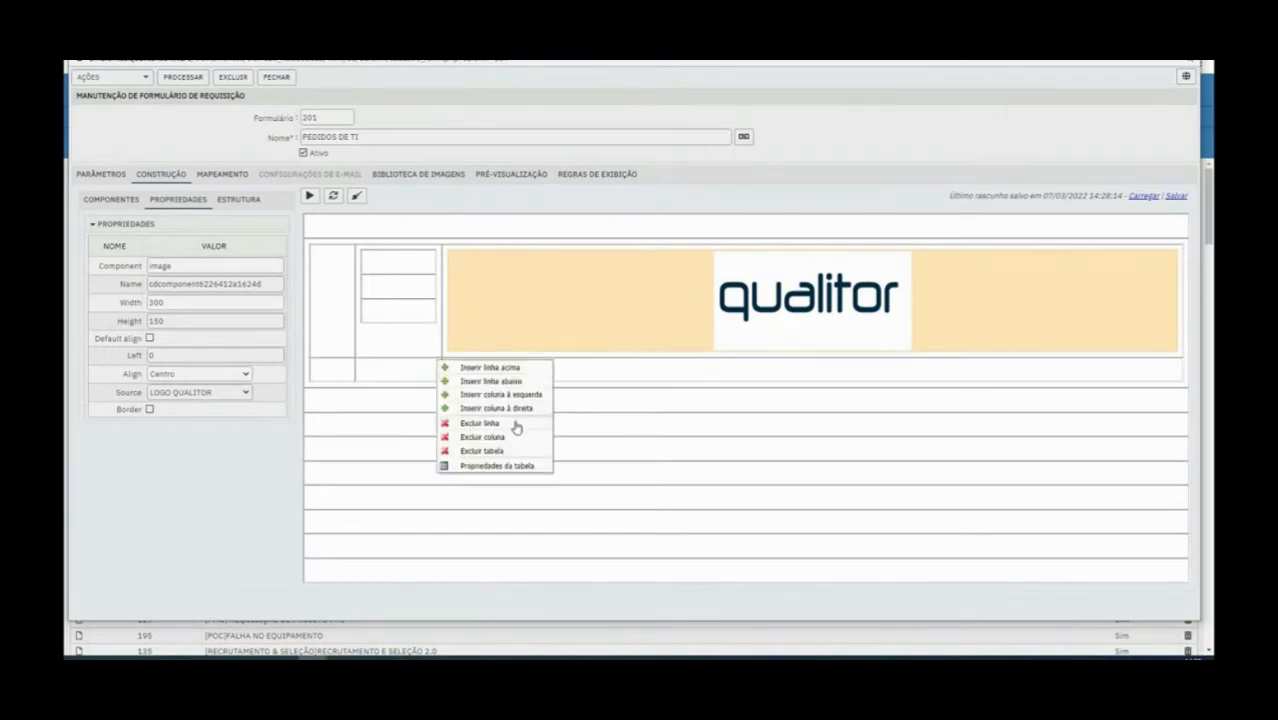
pyautogui.click(478, 422)
# Insert a second empty column in the outer table ahead of the nested table
pyautogui.rightClick(349, 346)
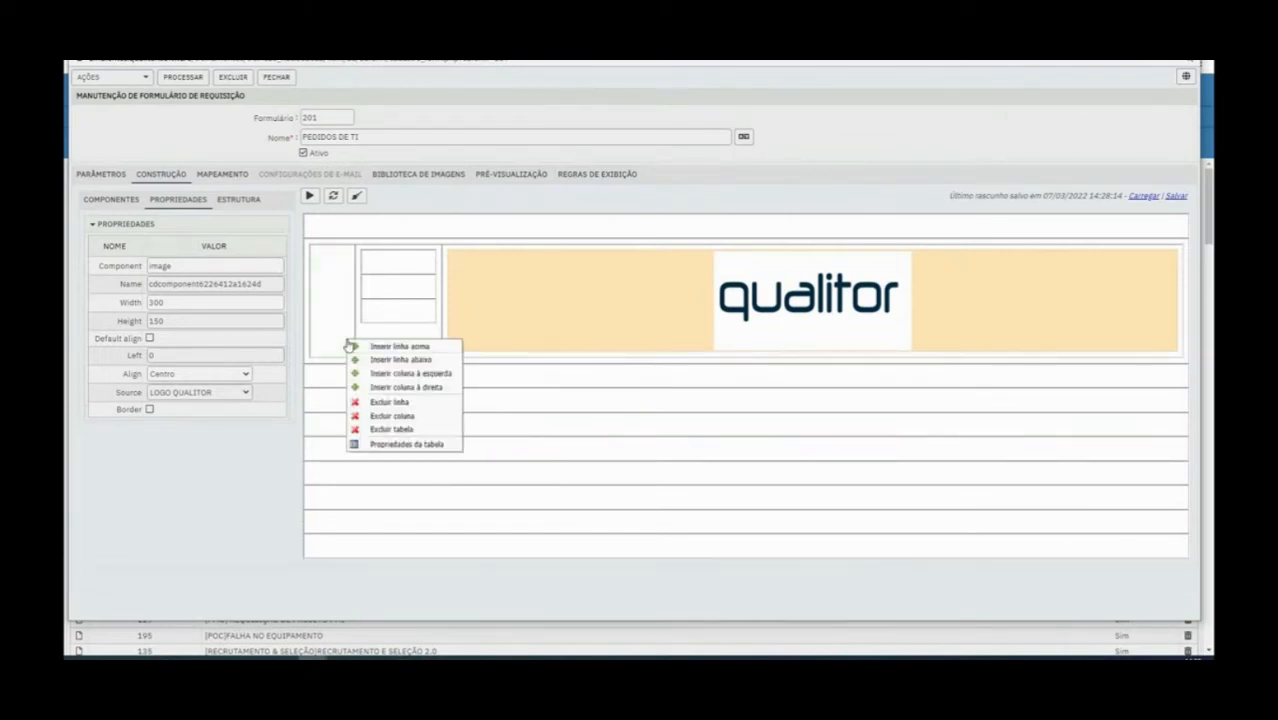
pyautogui.click(383, 374)
pyautogui.rightClick(363, 330)
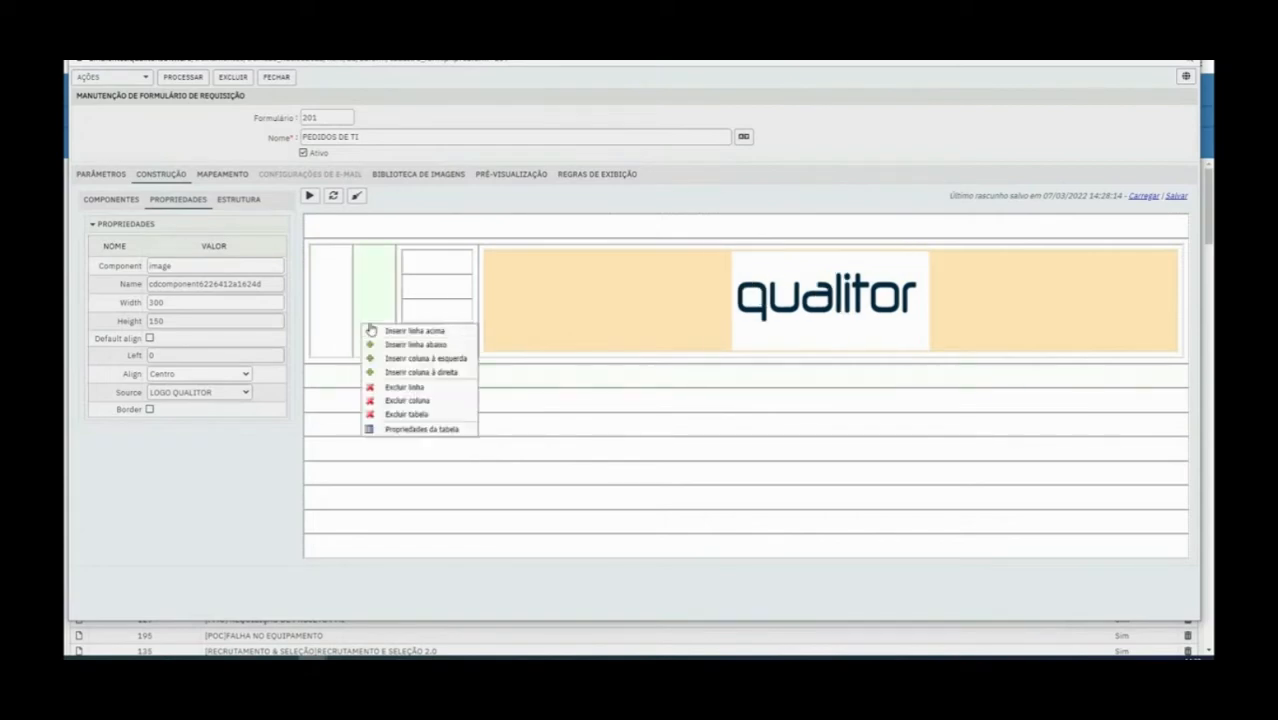
pyautogui.click(391, 346)
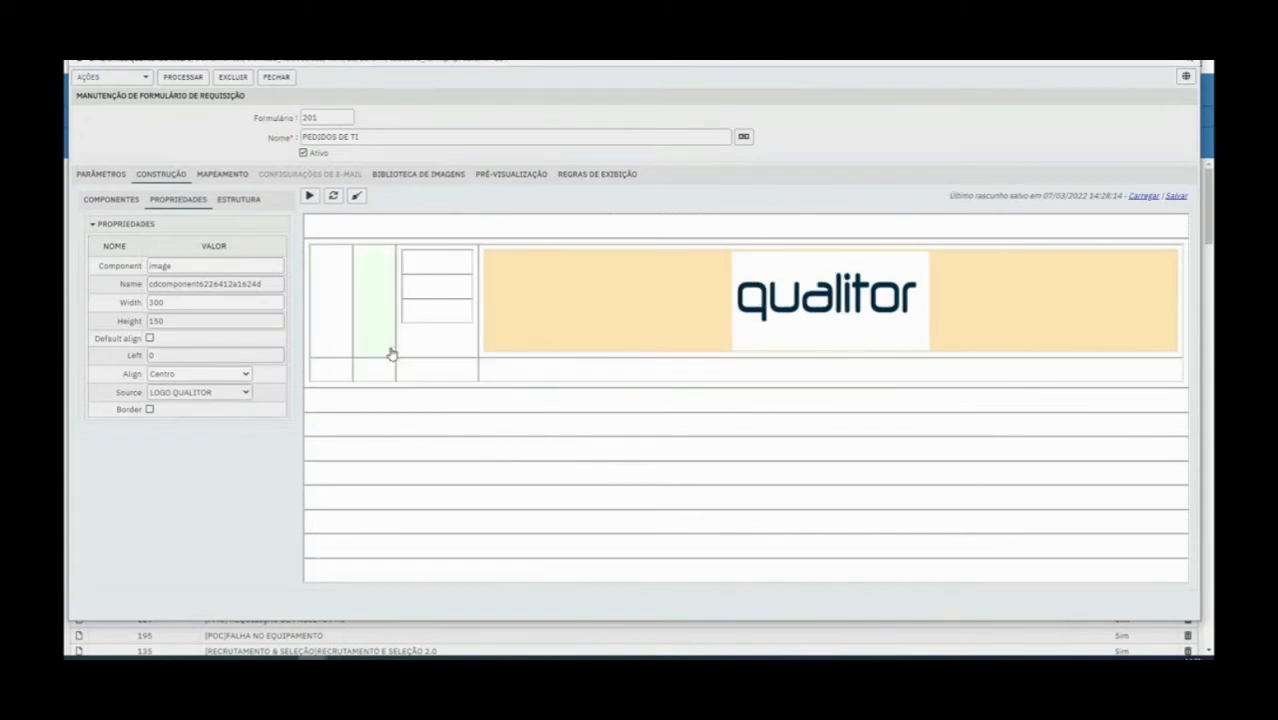
pyautogui.rightClick(437, 373)
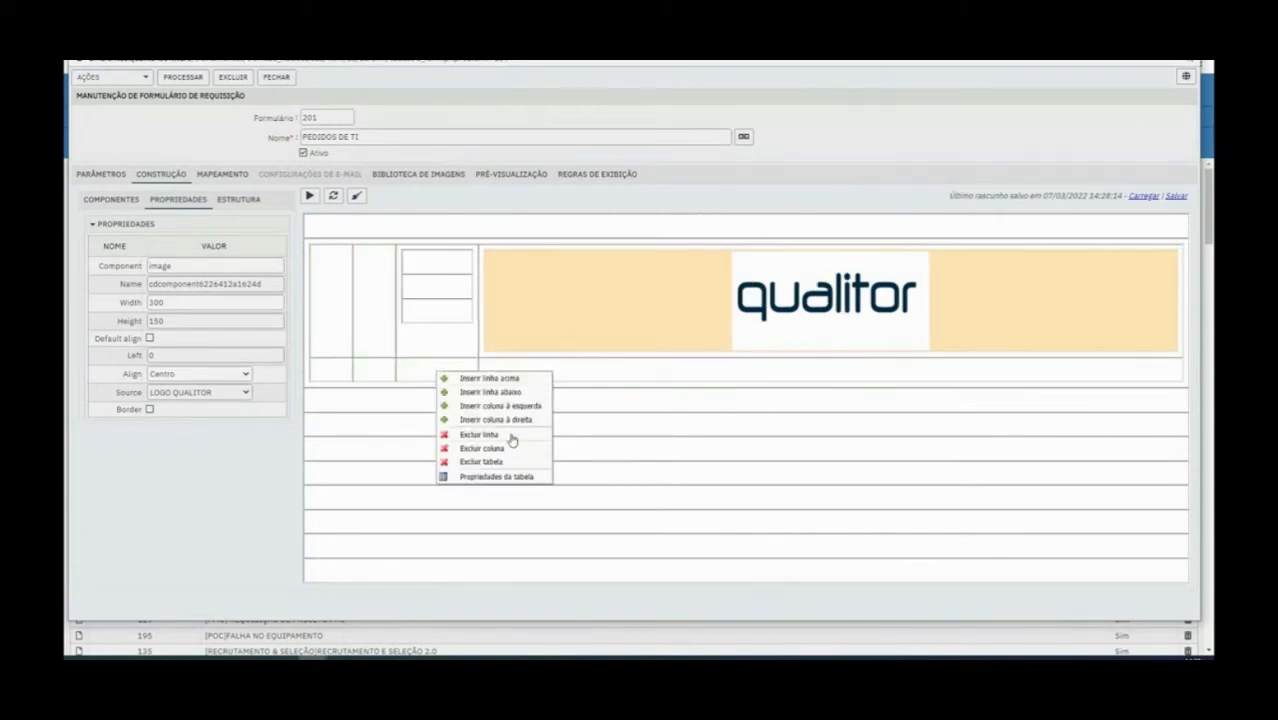
pyautogui.click(479, 435)
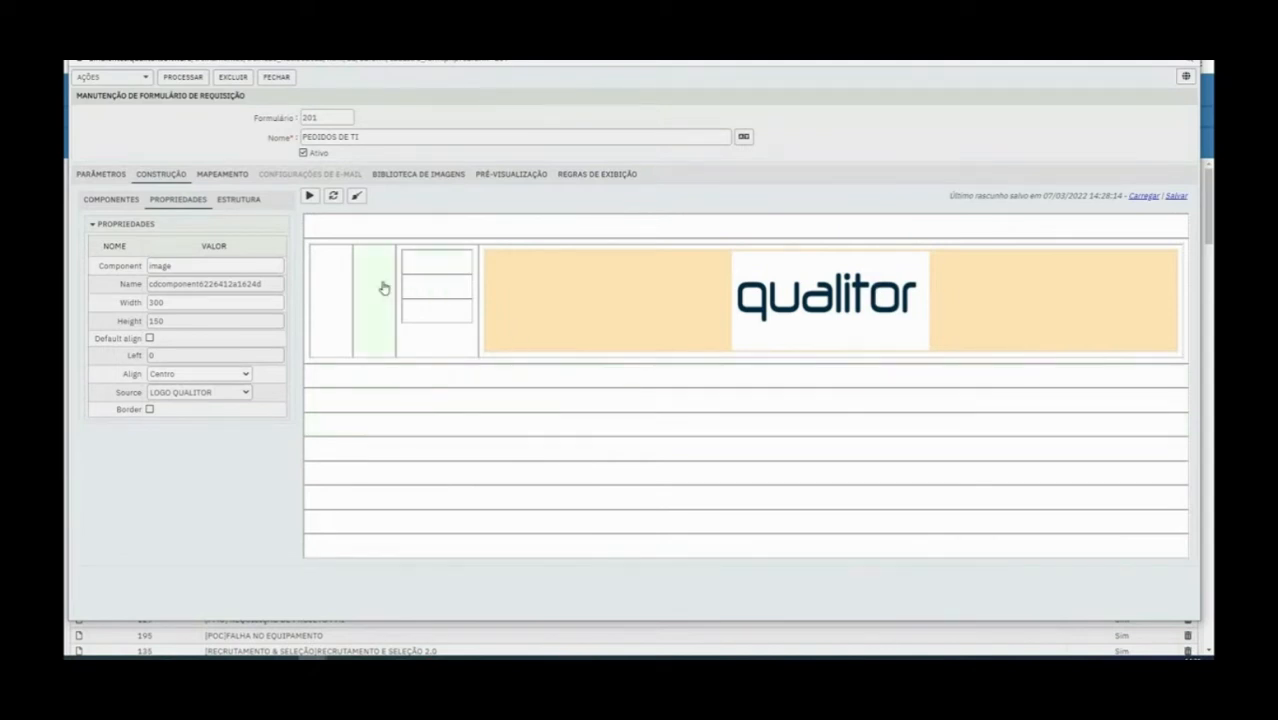
# Add a text component to the first empty cell of the outer header table
pyautogui.rightClick(437, 281)
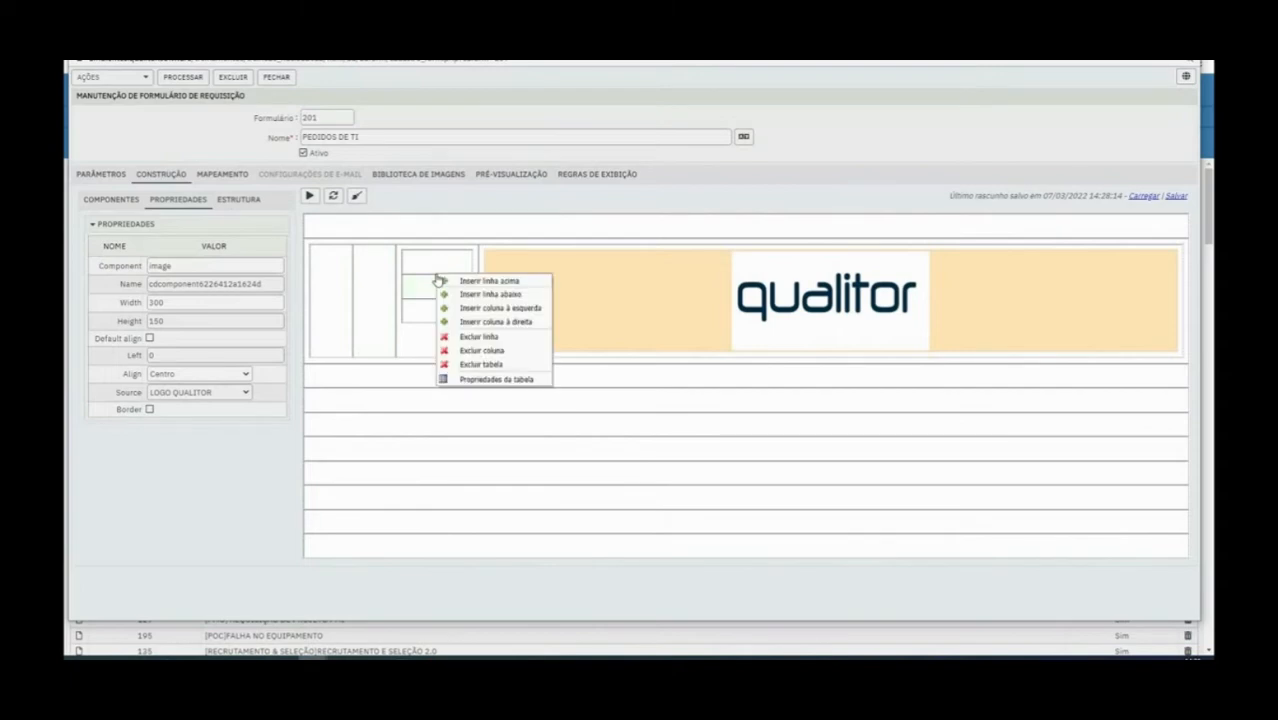
pyautogui.click(320, 294)
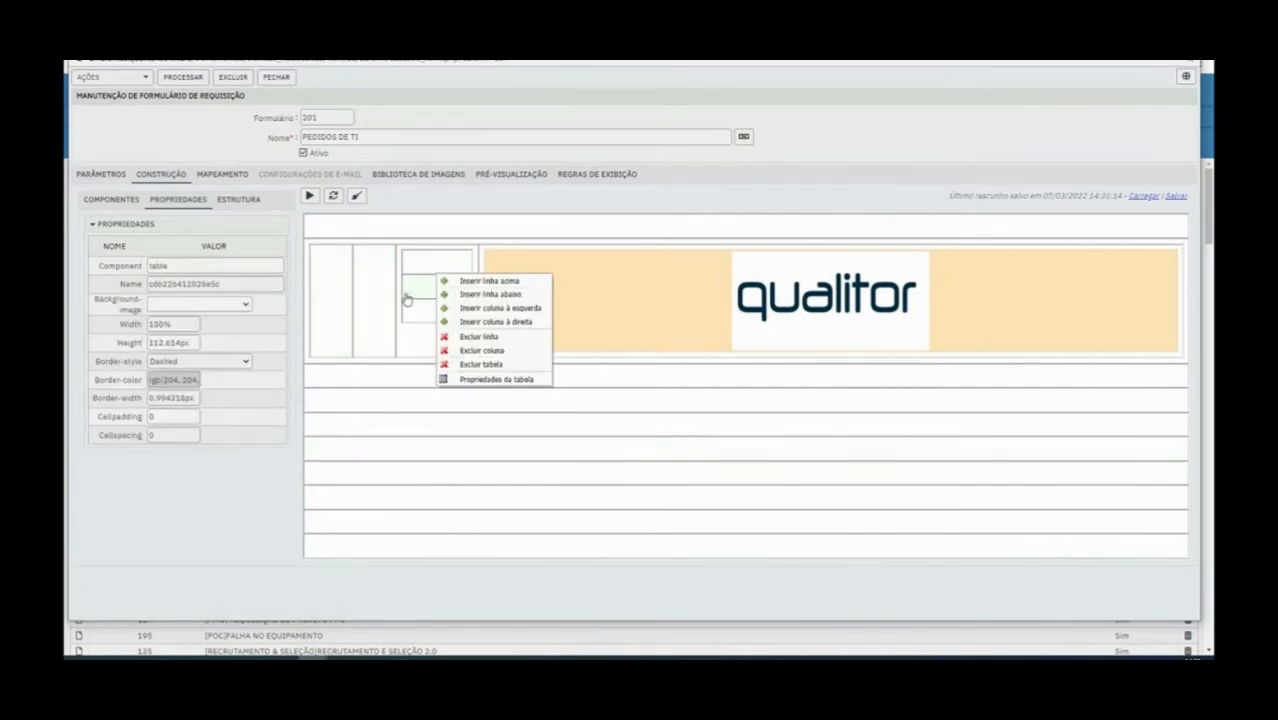
pyautogui.click(335, 297)
pyautogui.click(118, 204)
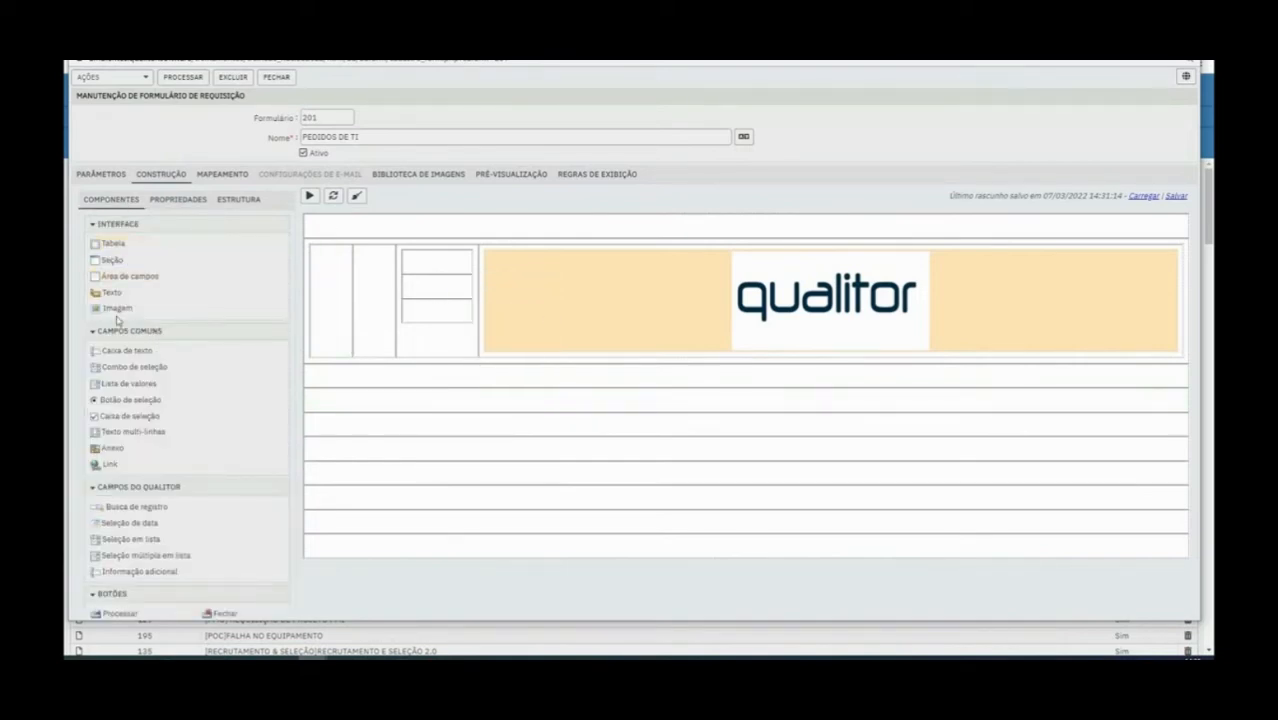
pyautogui.moveTo(110, 297); pyautogui.dragTo(323, 300)
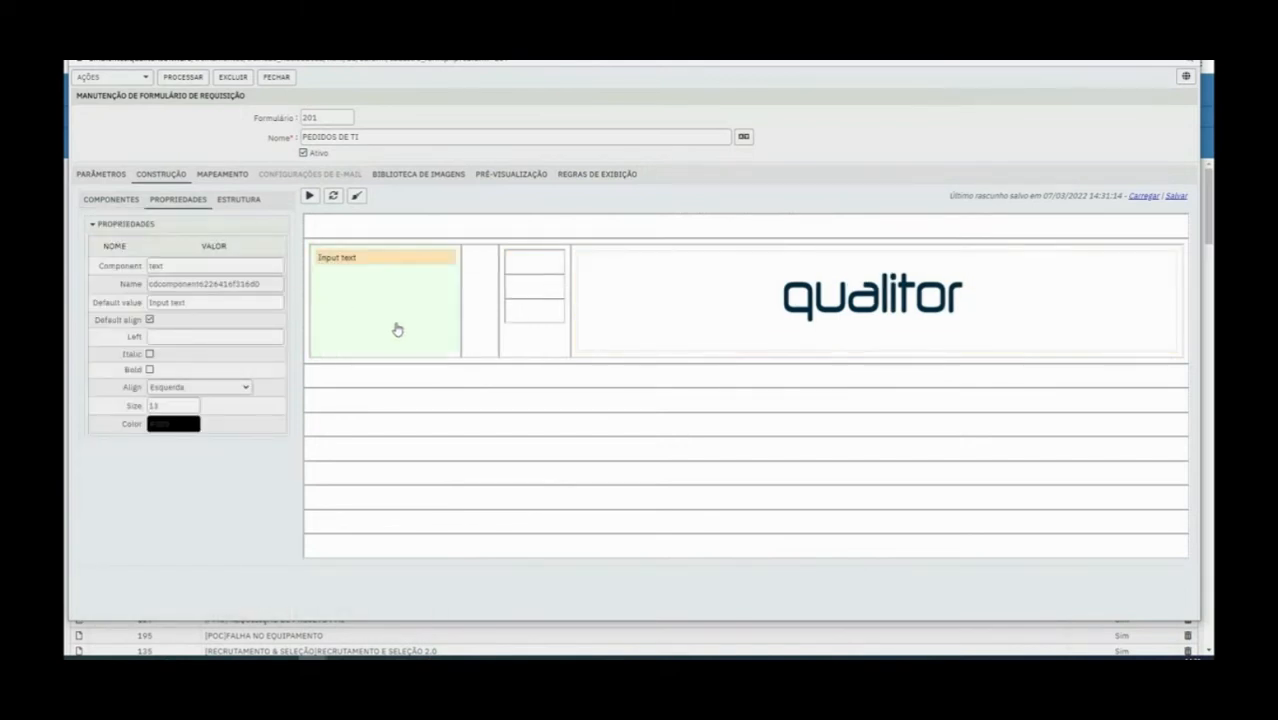
# Set the new text component's default value to PEDIDOS DE TI
pyautogui.tripleClick(159, 301)
pyautogui.write('p')
pyautogui.write('PEDIDOS DE TI')
pyautogui.click(403, 330)
pyautogui.click(357, 262)
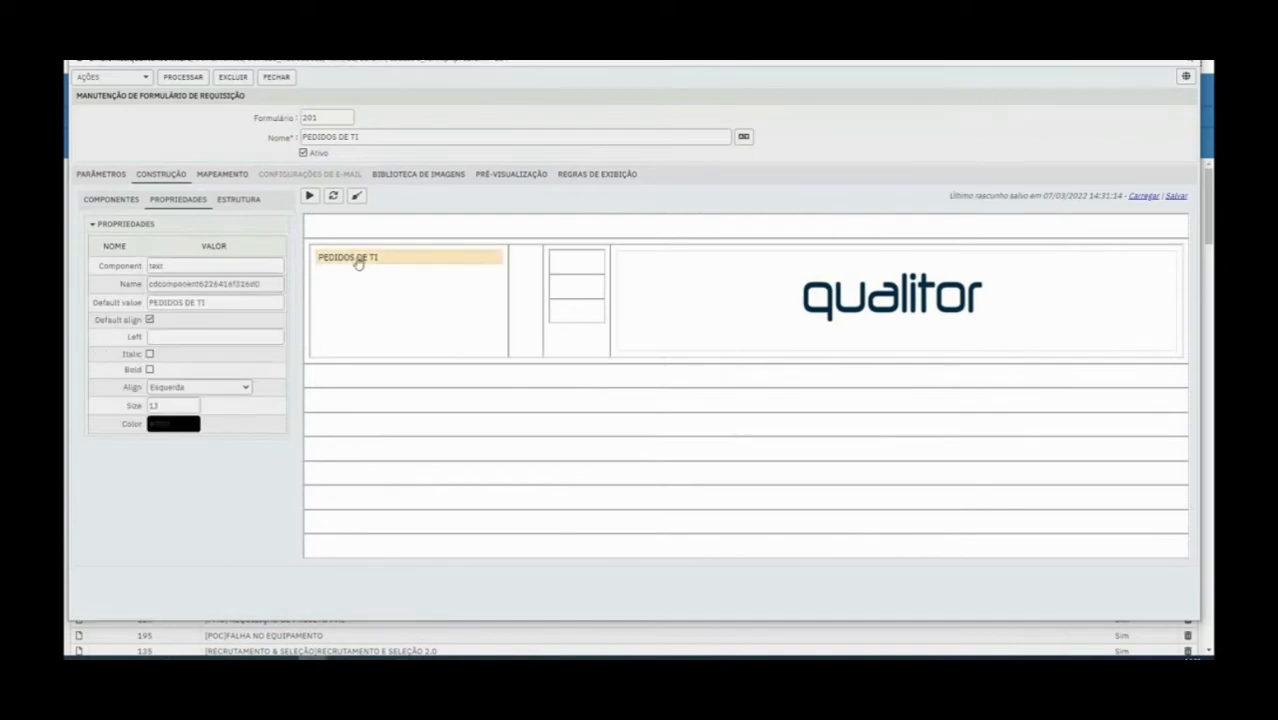
# Turn off the title text's default alignment, set its left offset to 200, and make it italic and bold
pyautogui.click(150, 320)
pyautogui.click(328, 307)
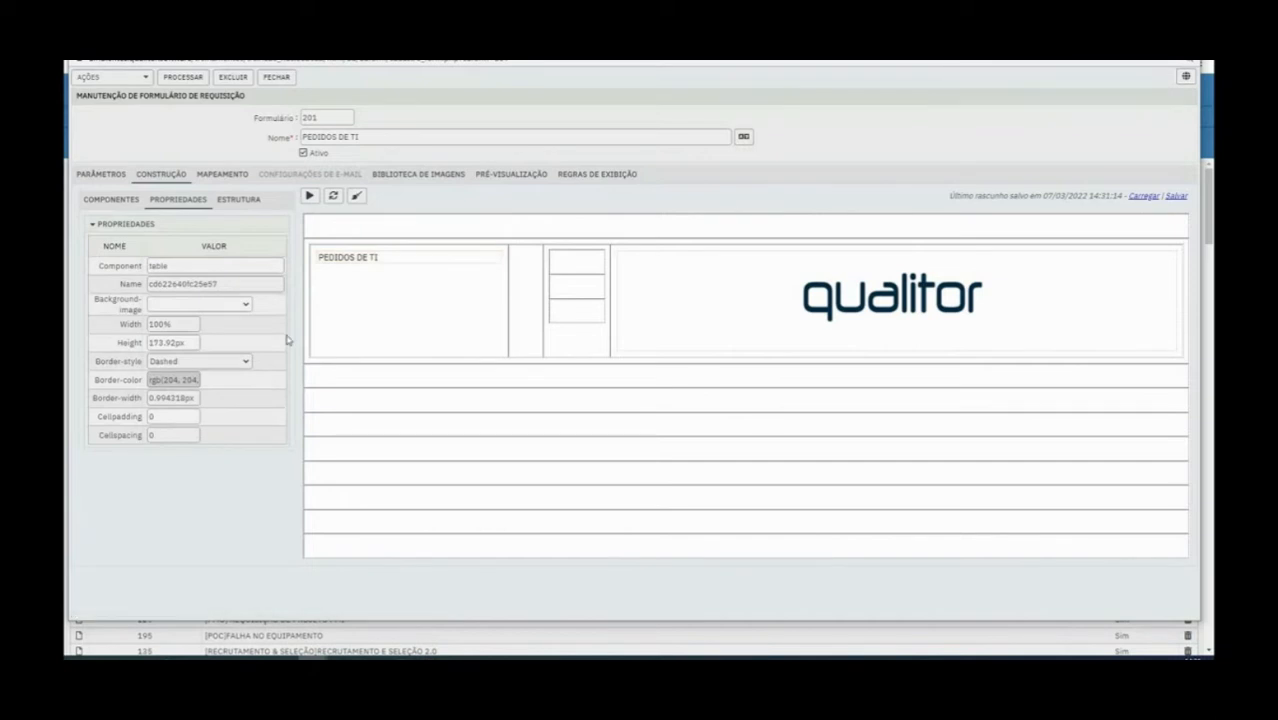
pyautogui.click(122, 200)
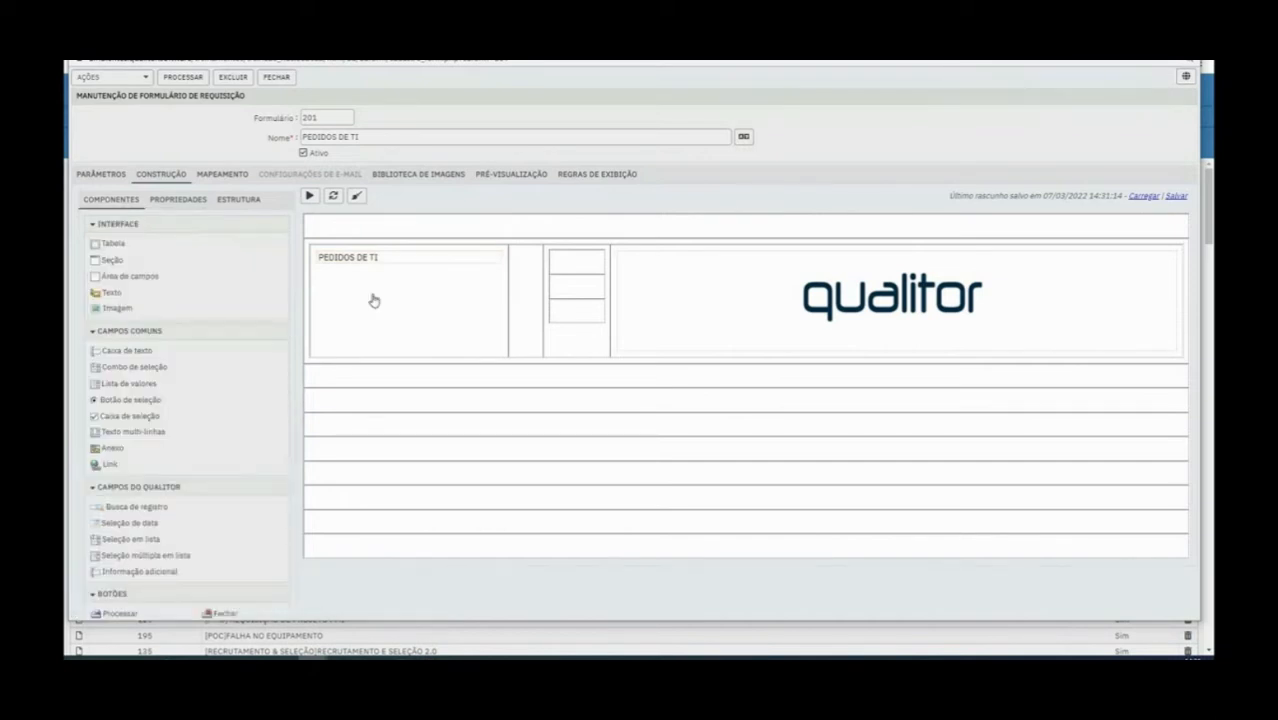
pyautogui.click(352, 266)
pyautogui.click(150, 355)
pyautogui.click(149, 370)
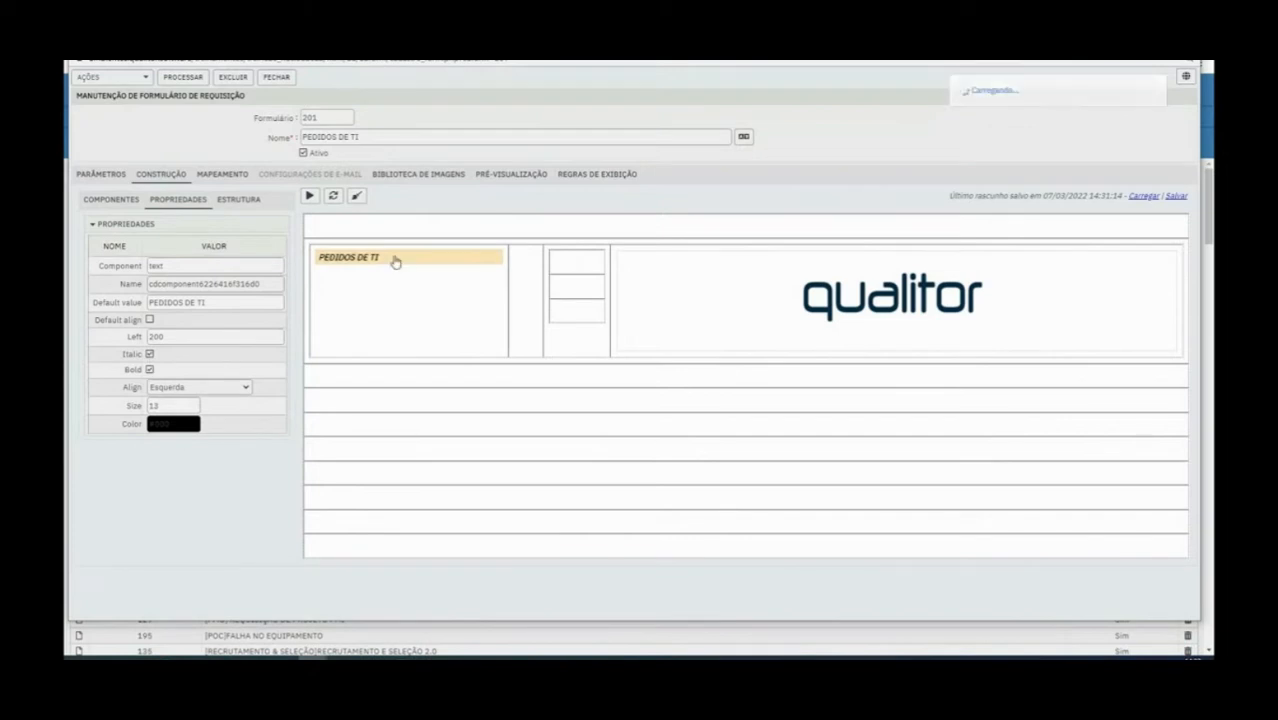
# Set the PEDIDOS DE TI text's alignment to Centro and its size to 32
pyautogui.click(200, 387)
pyautogui.click(178, 410)
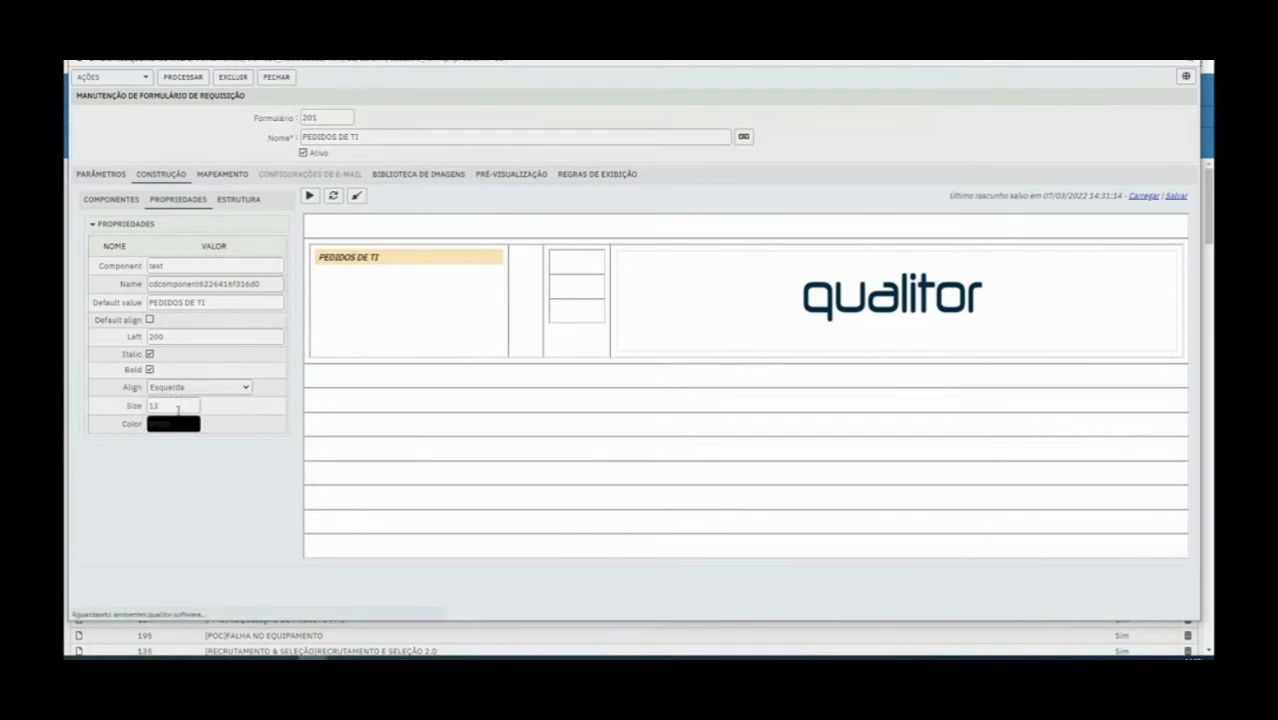
pyautogui.click(196, 387)
pyautogui.click(185, 422)
pyautogui.doubleClick(163, 405)
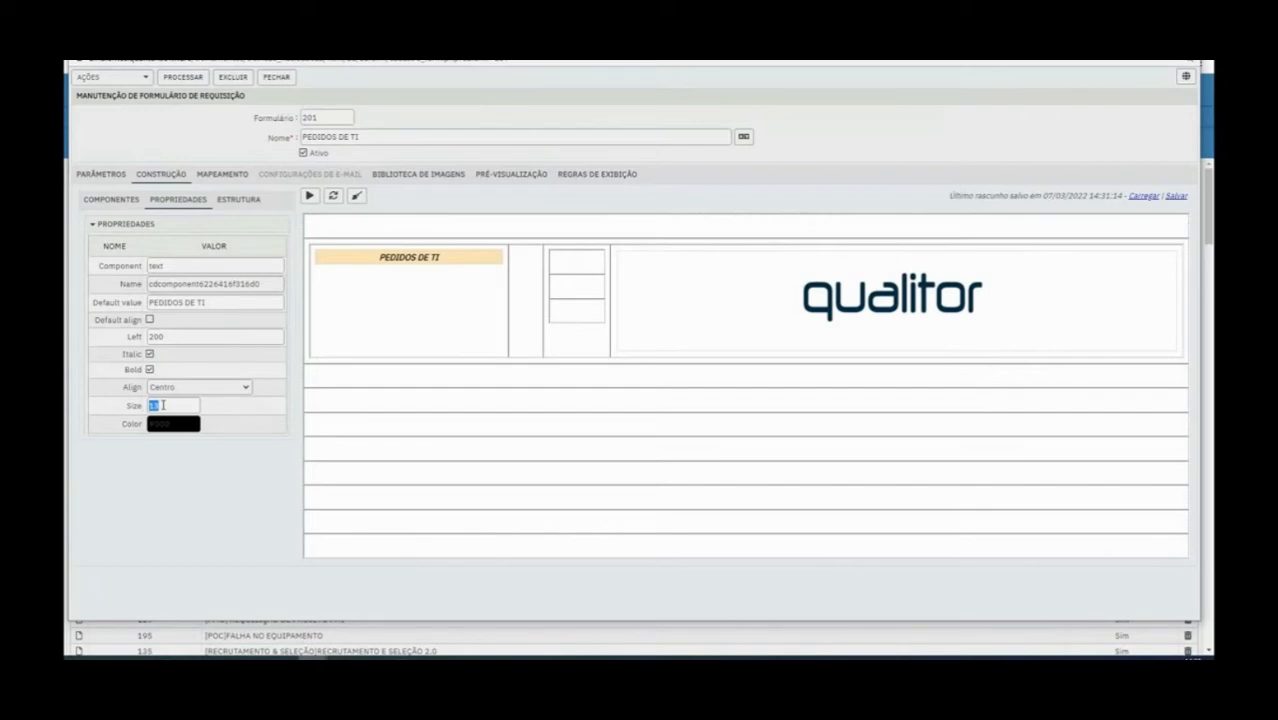
pyautogui.write('1')
pyautogui.click(417, 347)
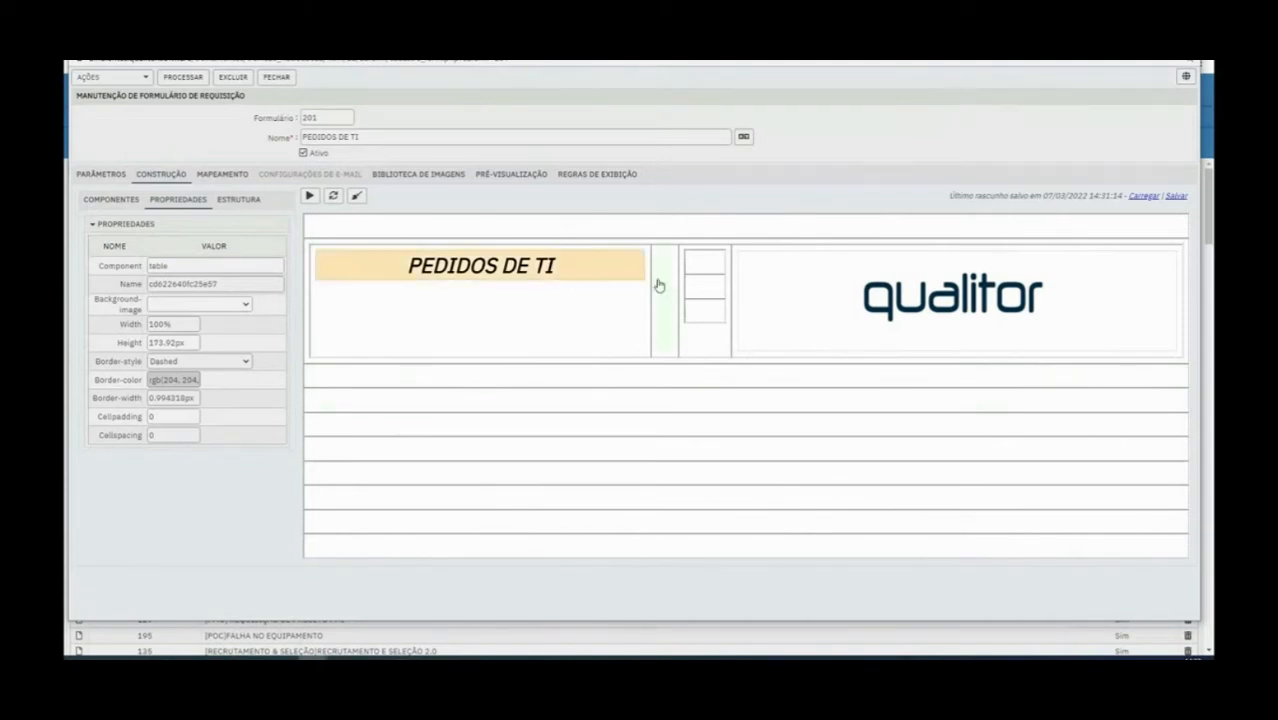
# Change the PEDIDOS DE TI text's color to a dark navy blue
pyautogui.click(104, 204)
pyautogui.click(401, 268)
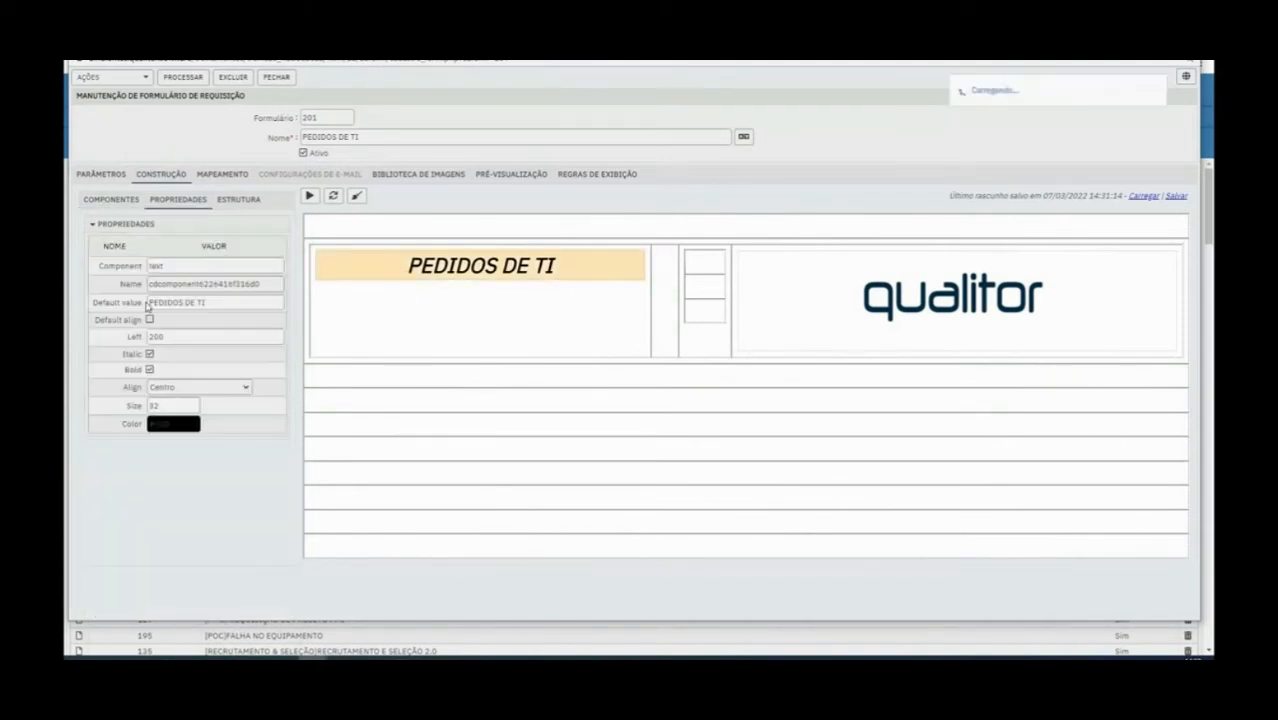
pyautogui.click(187, 424)
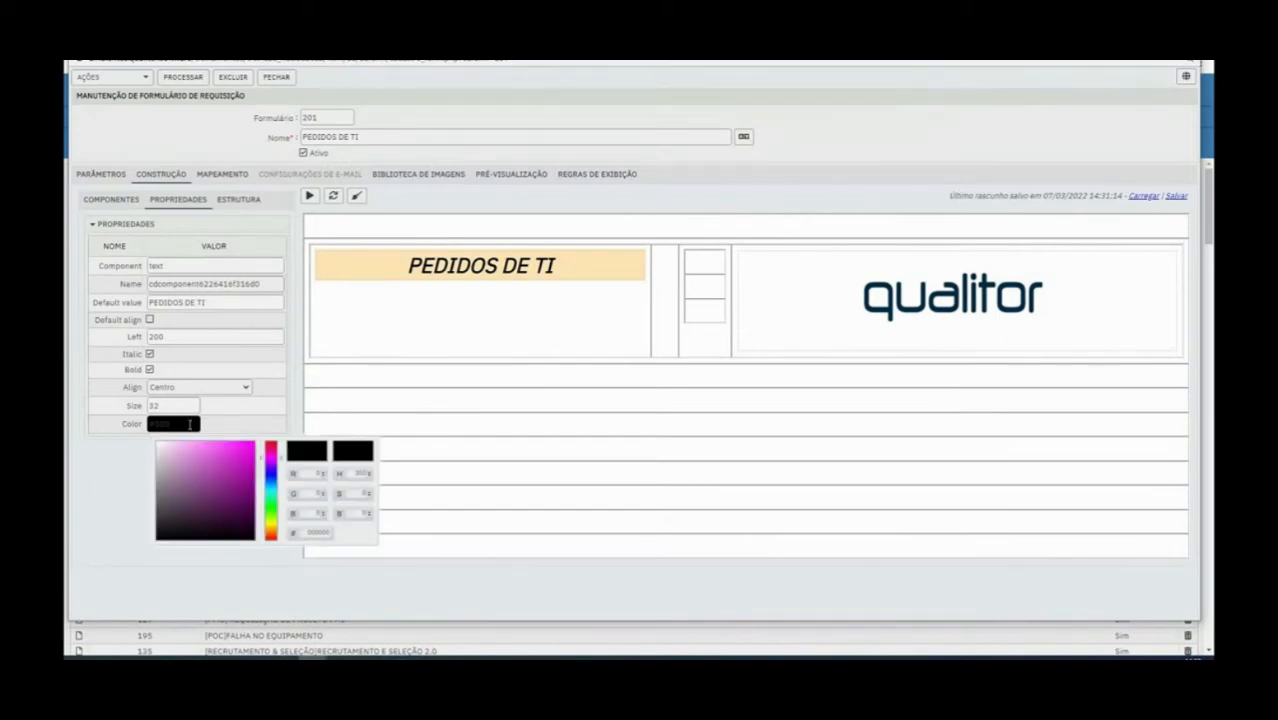
pyautogui.click(270, 457)
pyautogui.click(183, 511)
pyautogui.moveTo(183, 511)
pyautogui.mouseDown()
pyautogui.moveTo(163, 449)
pyautogui.moveTo(210, 443)
pyautogui.moveTo(273, 472)
pyautogui.moveTo(234, 502)
pyautogui.mouseUp()
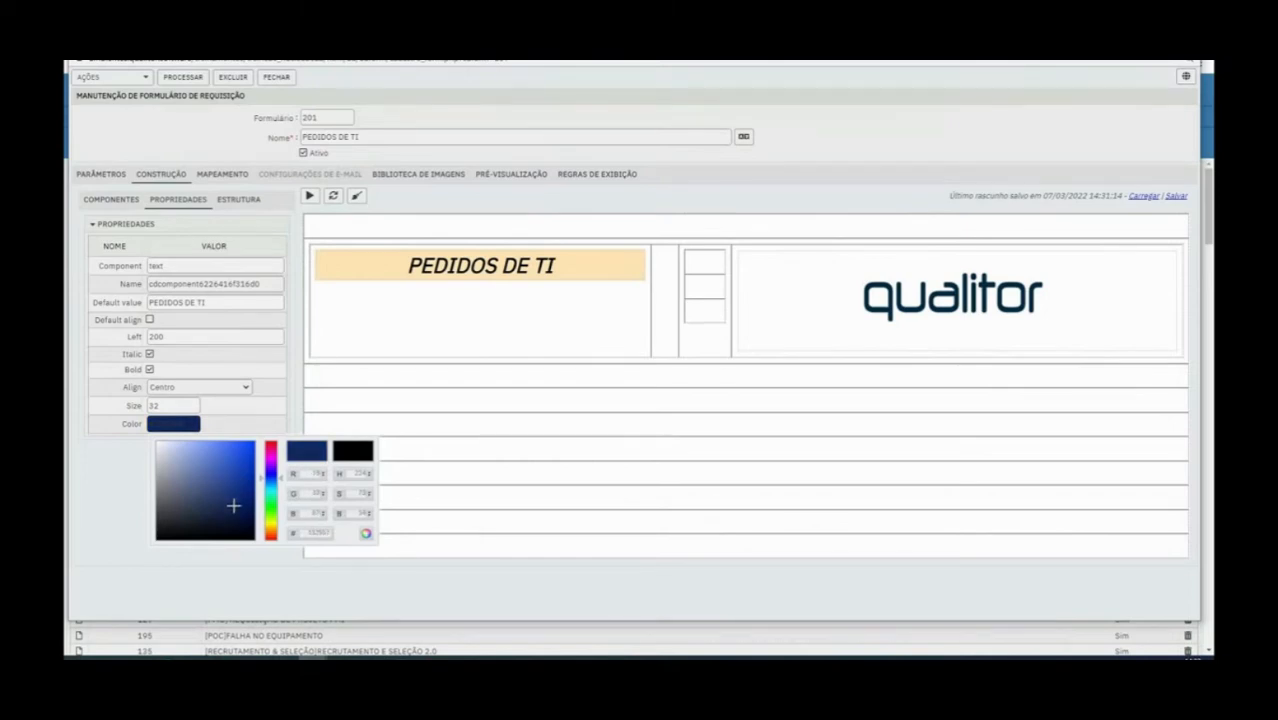
pyautogui.click(389, 406)
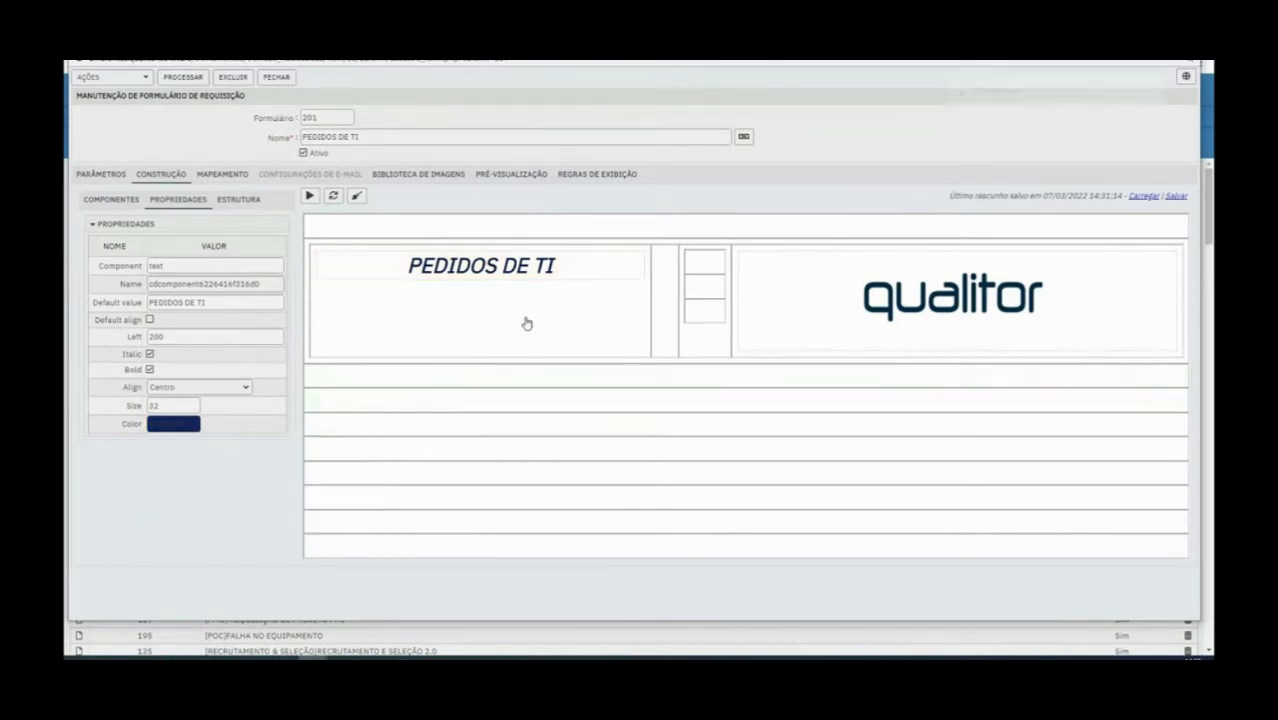
pyautogui.click(430, 292)
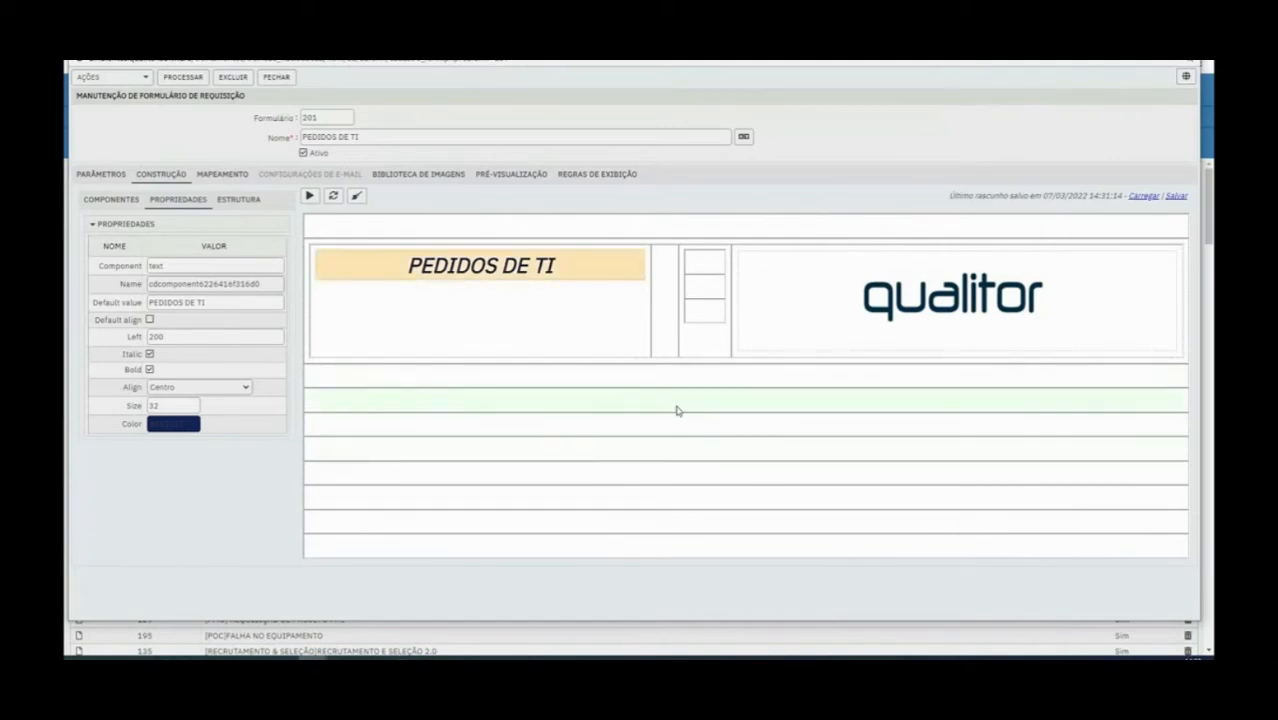
# Preview the form's header, return to its construction view, and save the form
pyautogui.click(790, 318)
pyautogui.click(613, 262)
pyautogui.click(495, 176)
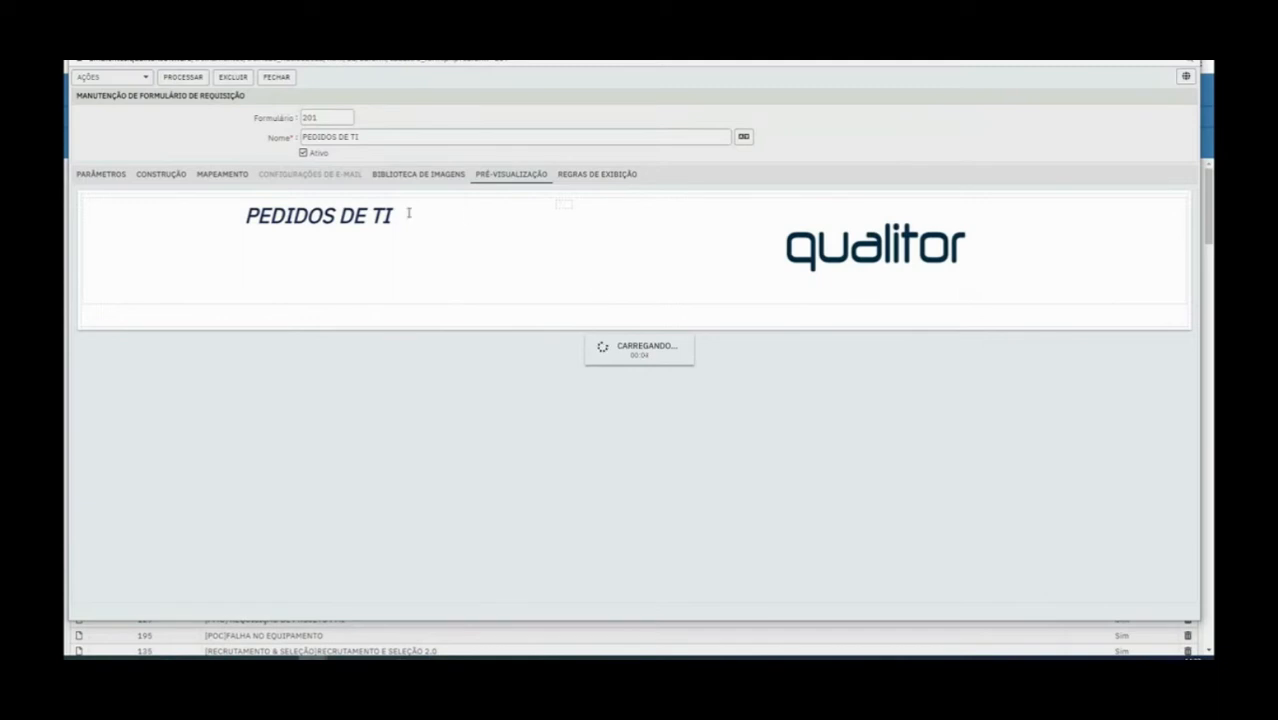
pyautogui.click(158, 175)
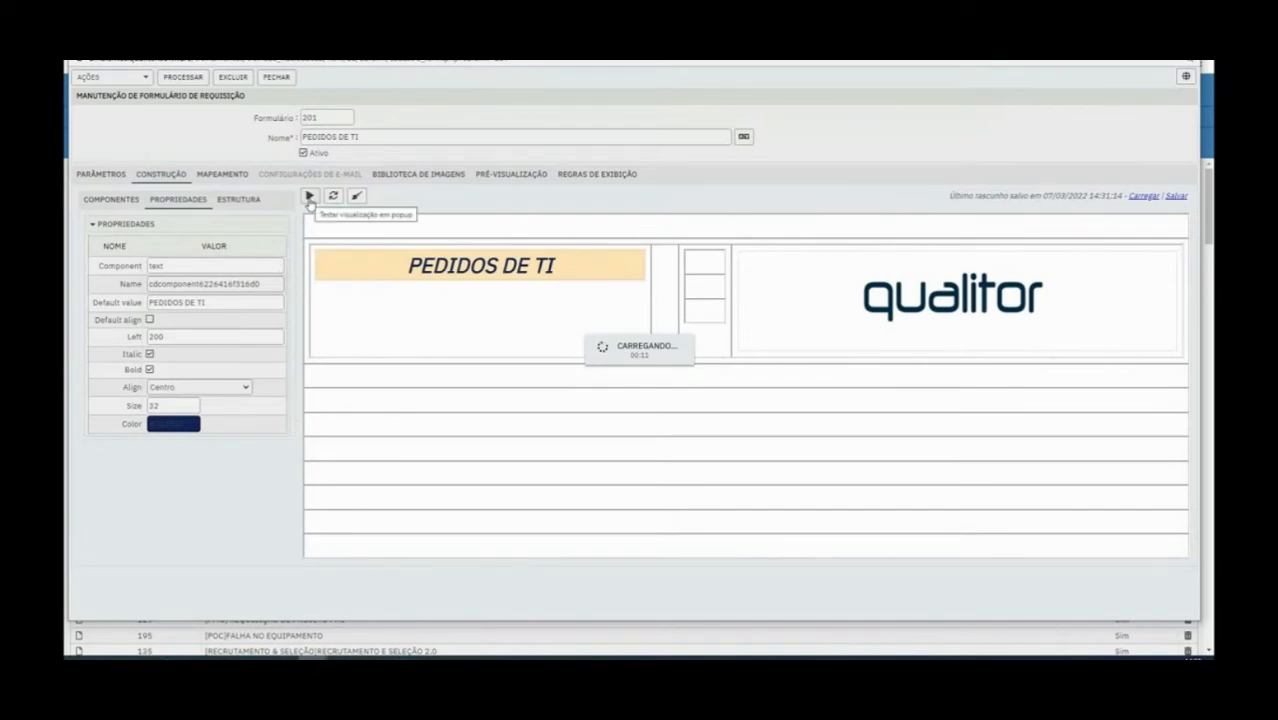
pyautogui.click(310, 197)
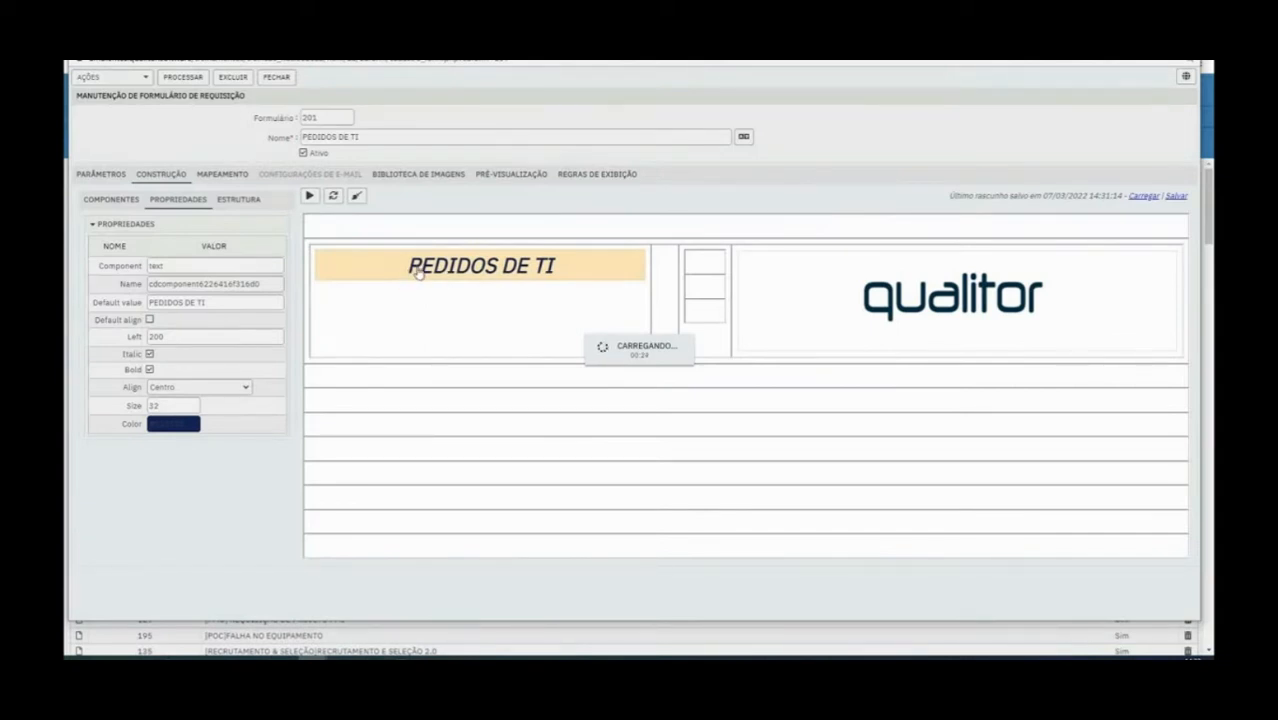
pyautogui.click(197, 81)
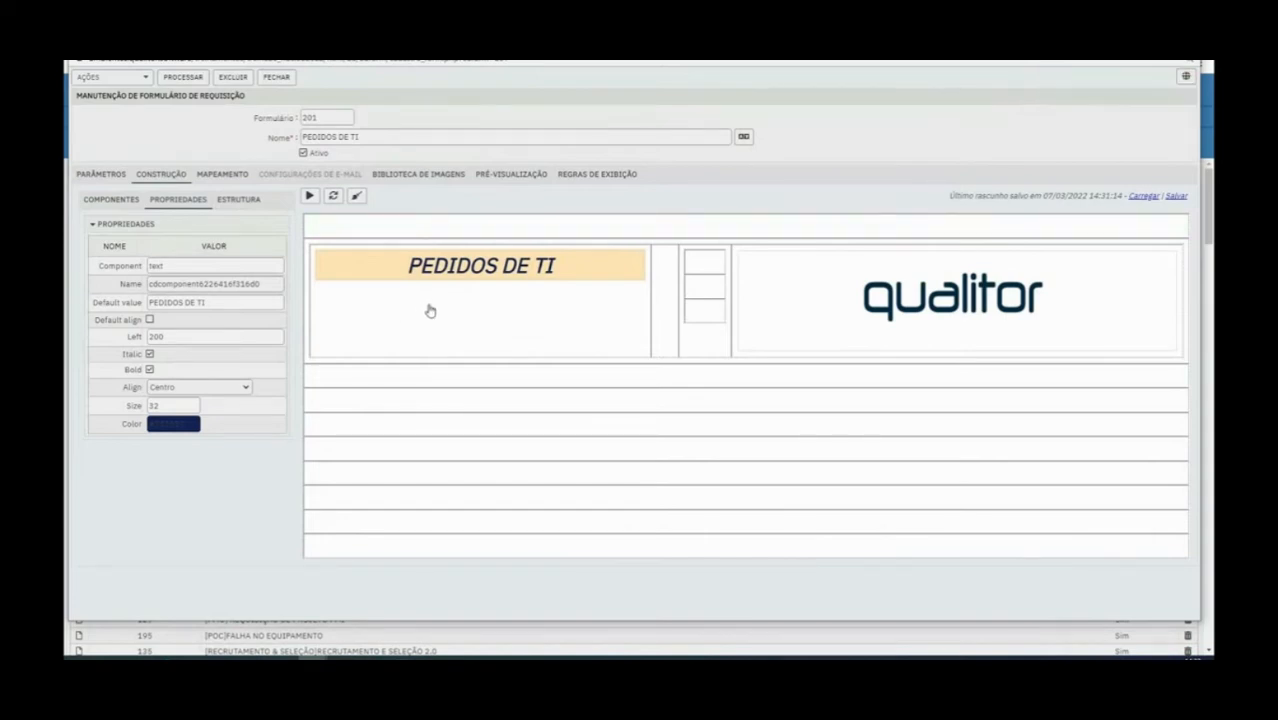
# Set the outer header table's border style to Solid and save the form
pyautogui.click(92, 203)
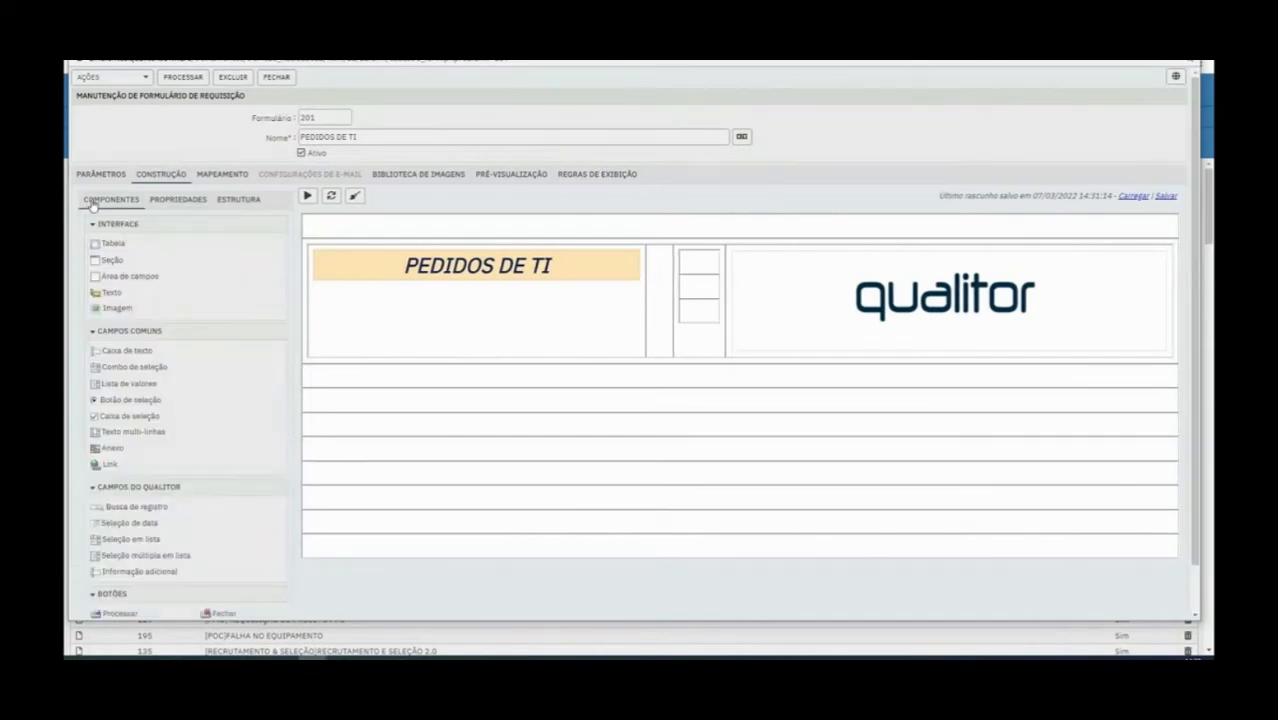
pyautogui.click(428, 326)
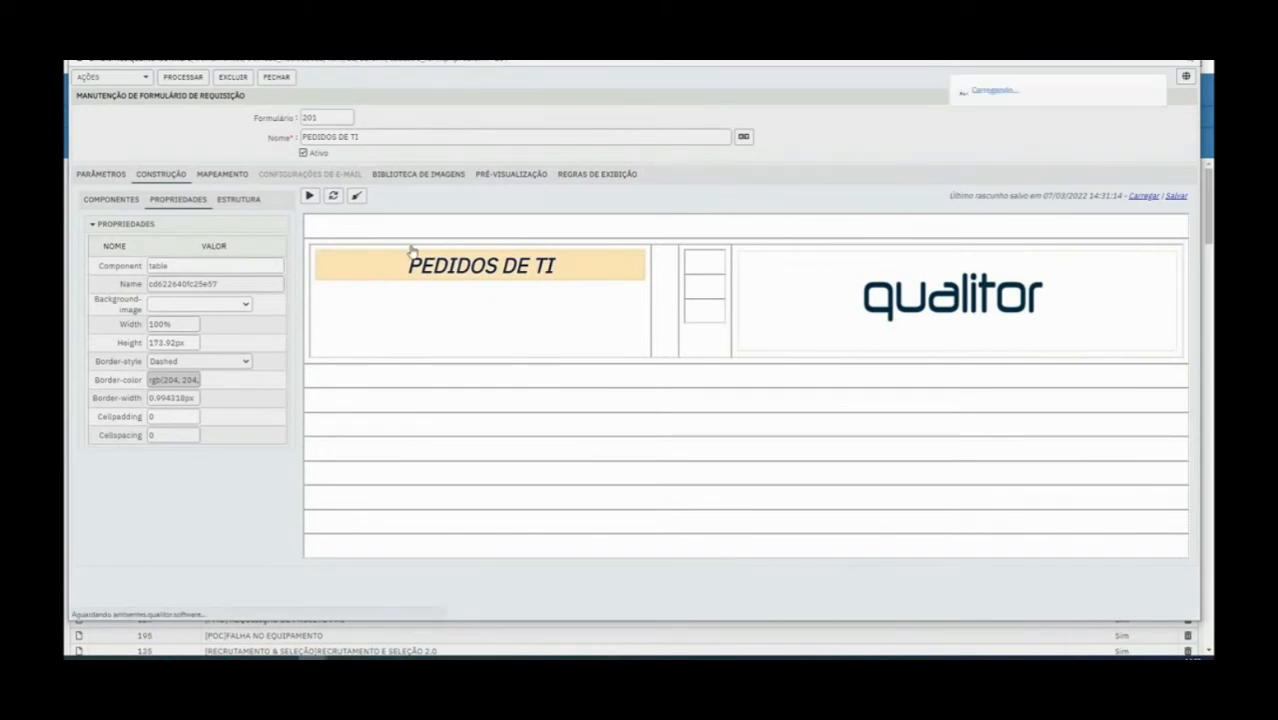
pyautogui.click(212, 365)
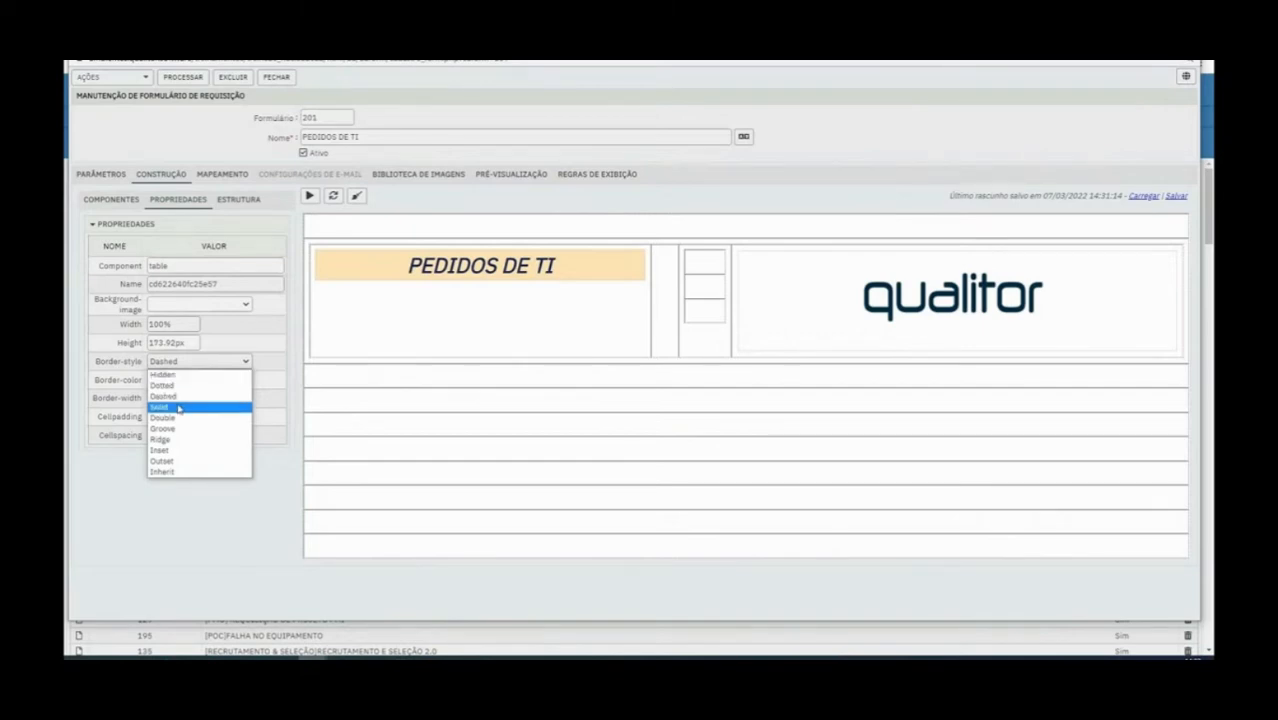
pyautogui.click(178, 406)
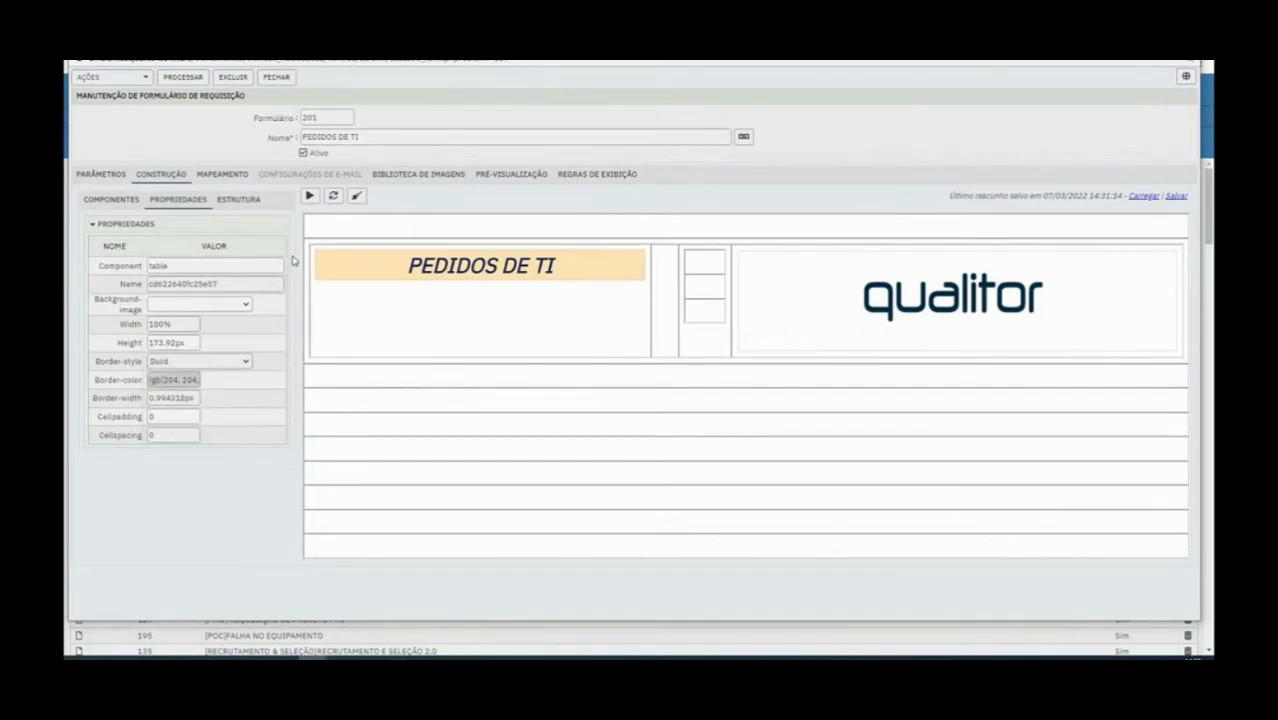
pyautogui.click(172, 380)
pyautogui.click(172, 380)
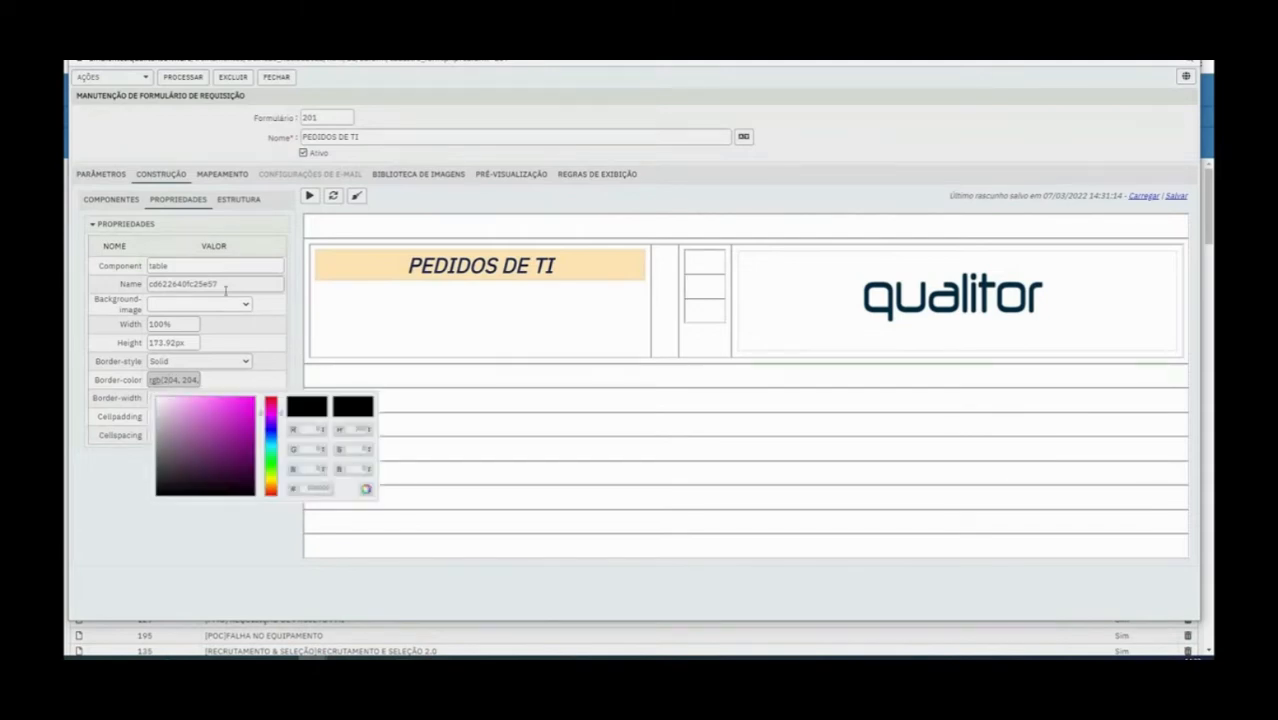
pyautogui.click(192, 77)
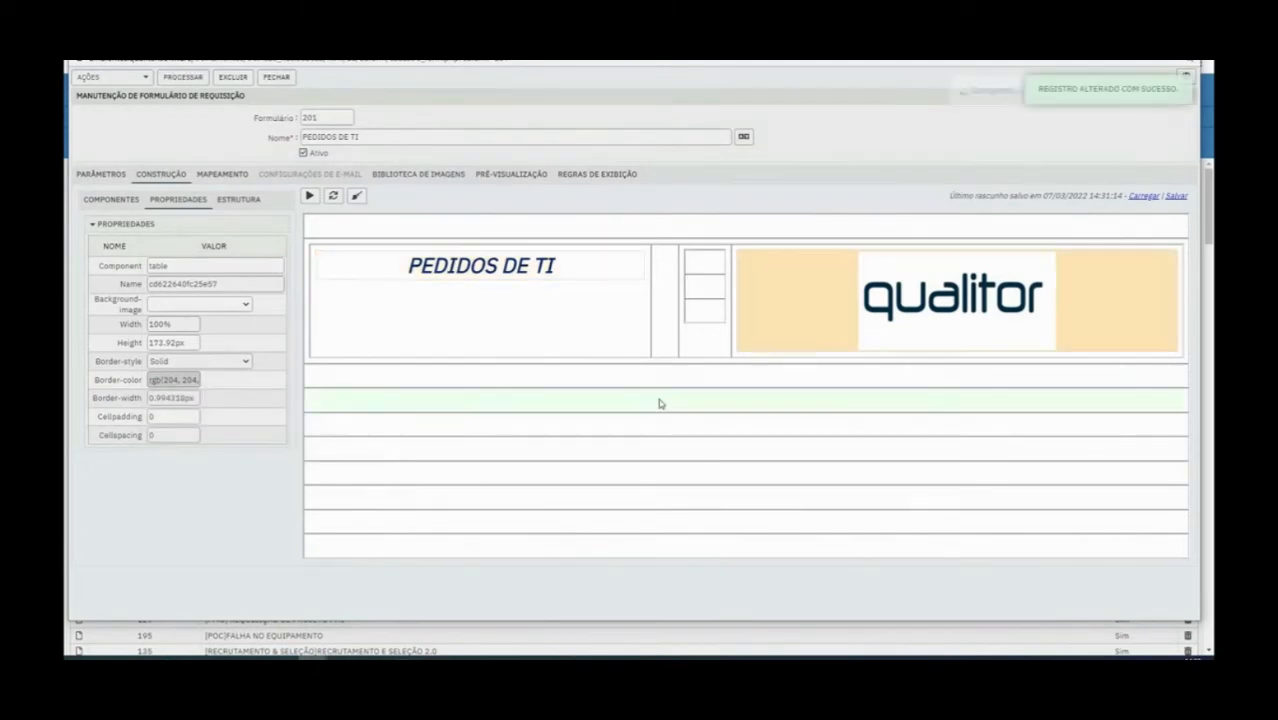
# Try LOGO QUALITOR as the outer header table's background image and clear it again
pyautogui.click(122, 200)
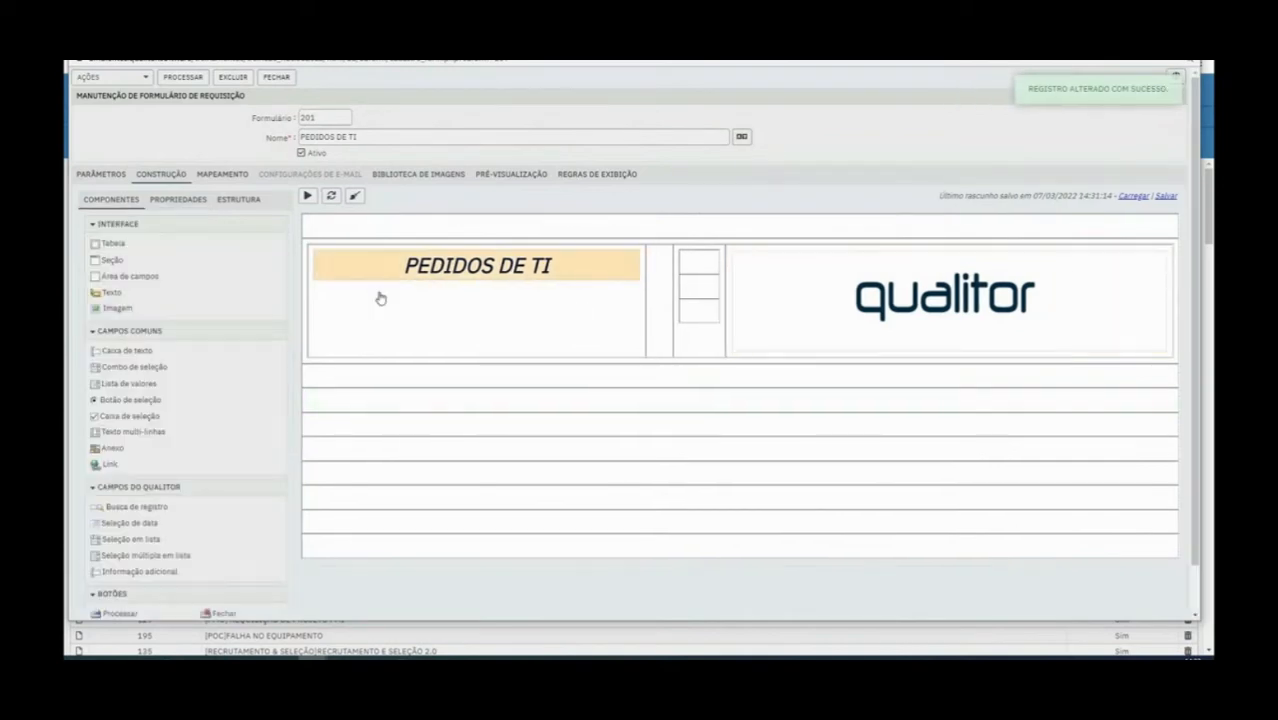
pyautogui.click(190, 203)
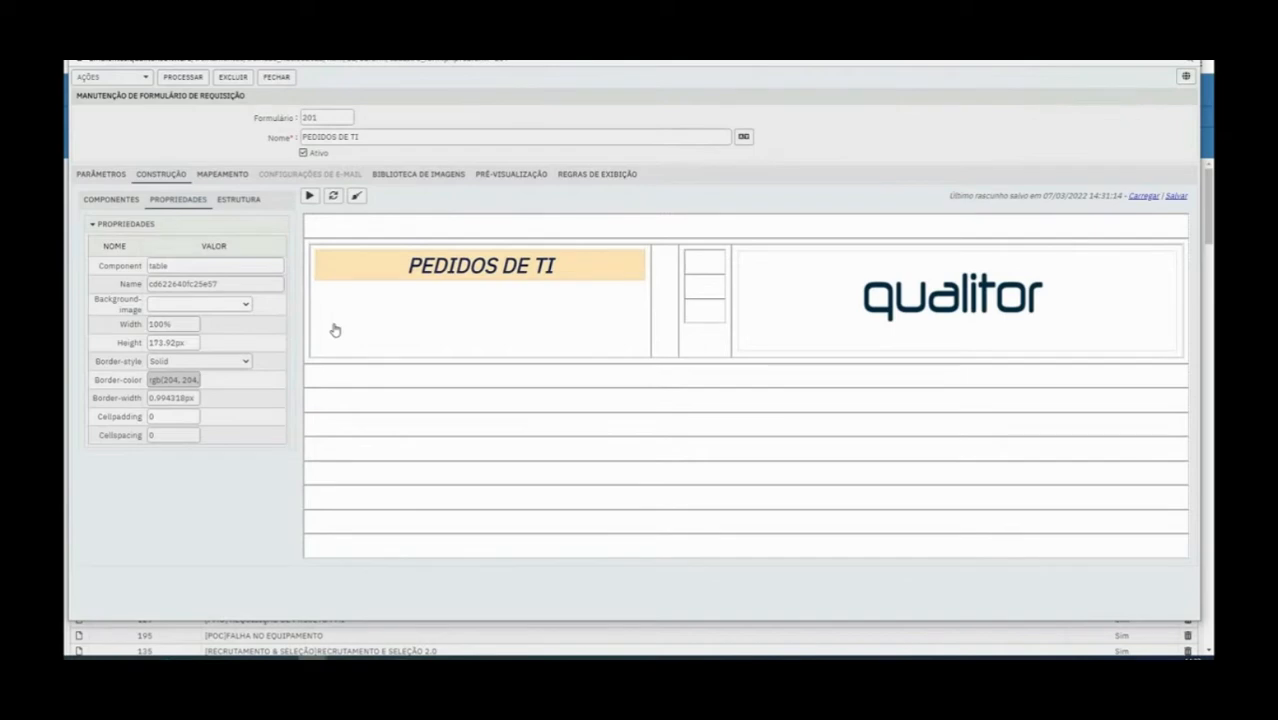
pyautogui.click(196, 306)
pyautogui.click(196, 306)
pyautogui.click(196, 306)
pyautogui.click(190, 327)
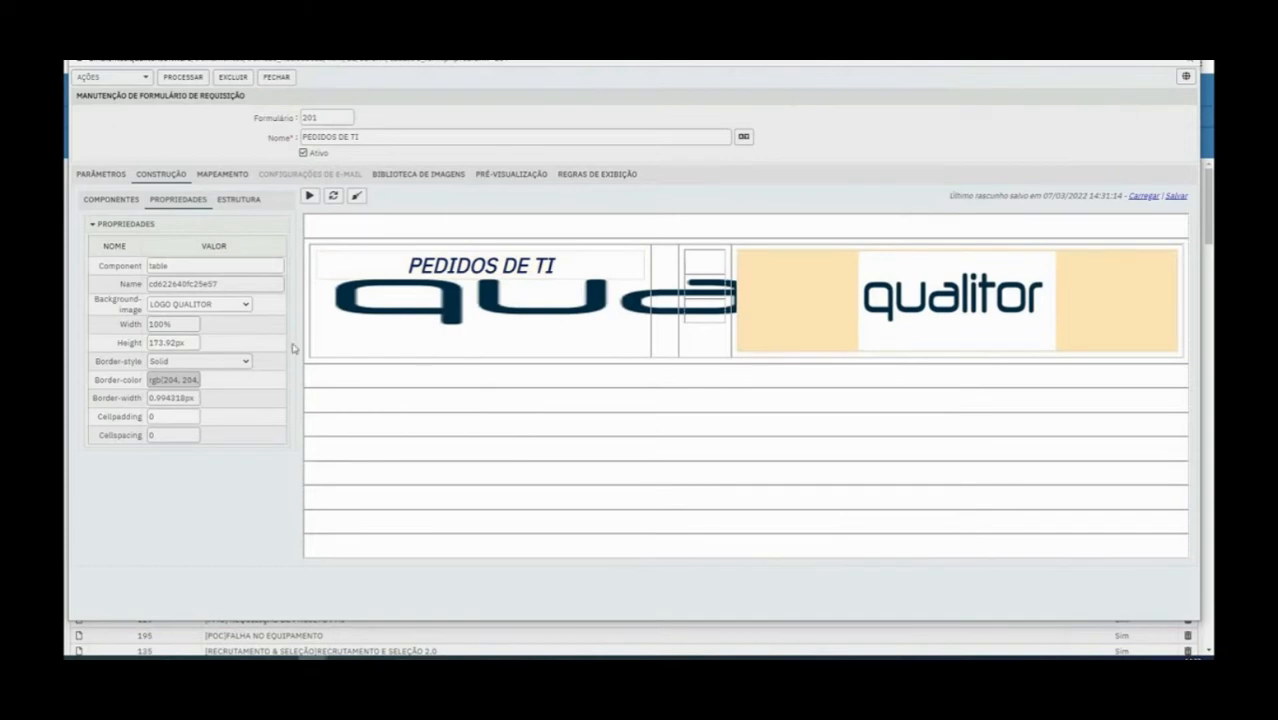
pyautogui.click(226, 304)
pyautogui.click(213, 316)
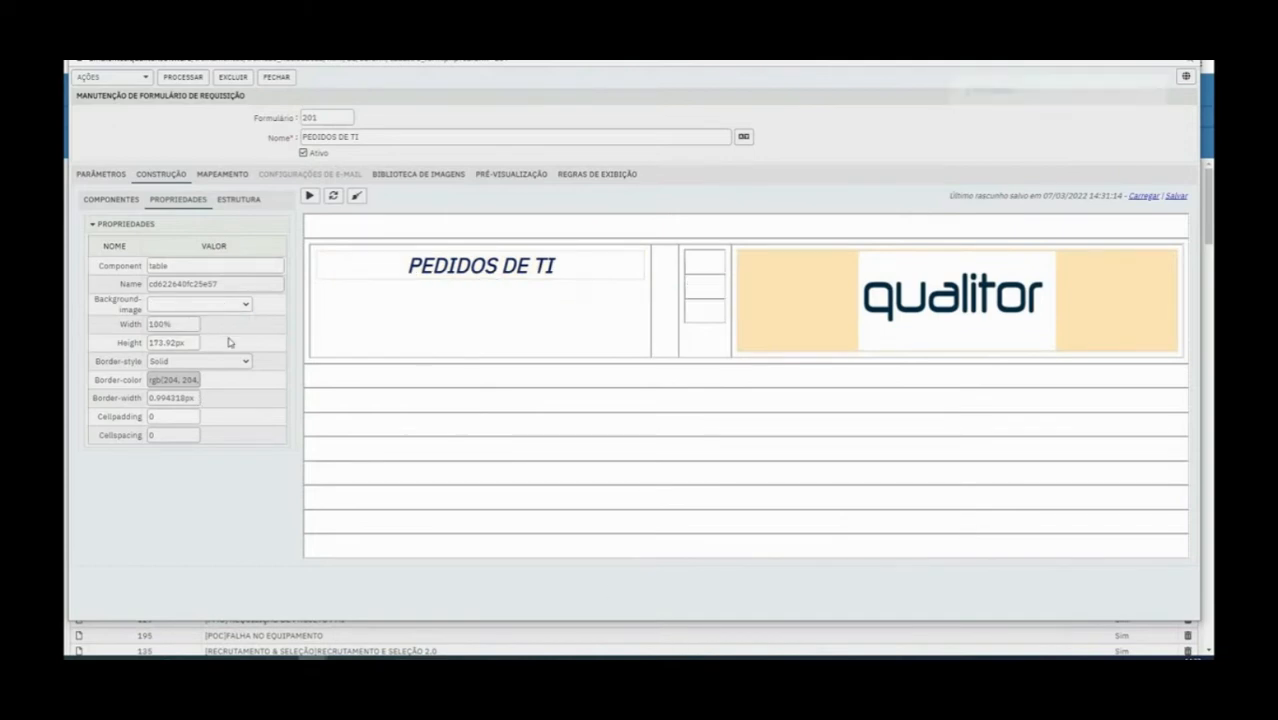
# Preview the form in a popup and set the outer header table's border width to 1
pyautogui.click(310, 197)
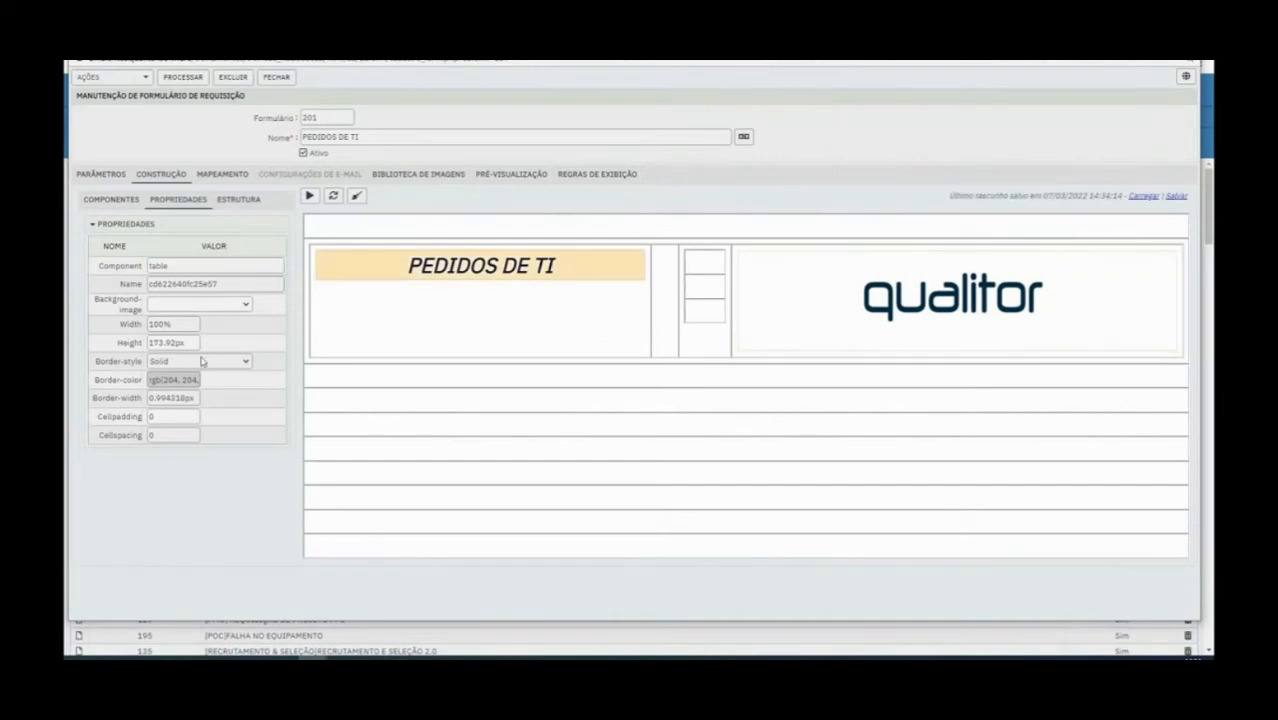
pyautogui.click(200, 361)
pyautogui.click(200, 361)
pyautogui.click(178, 380)
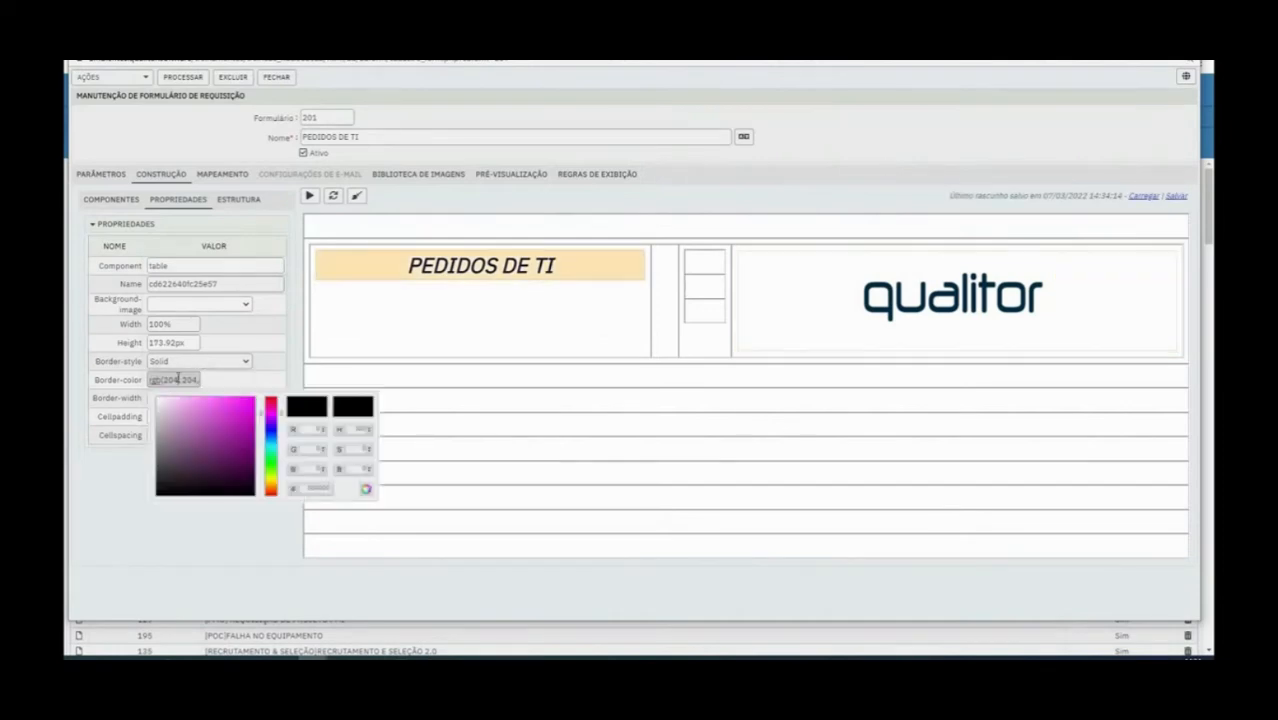
pyautogui.click(254, 380)
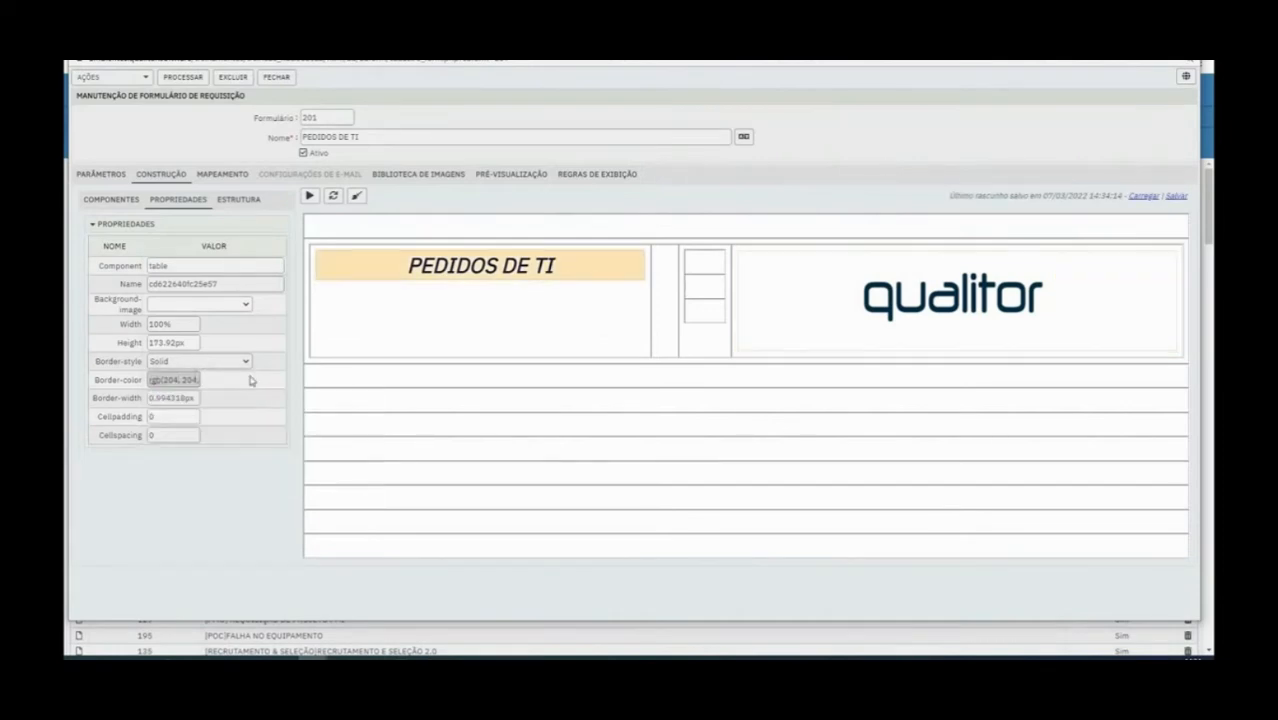
pyautogui.doubleClick(183, 398)
pyautogui.write('1')
# Add a new table in the empty row directly below the header table
pyautogui.click(103, 203)
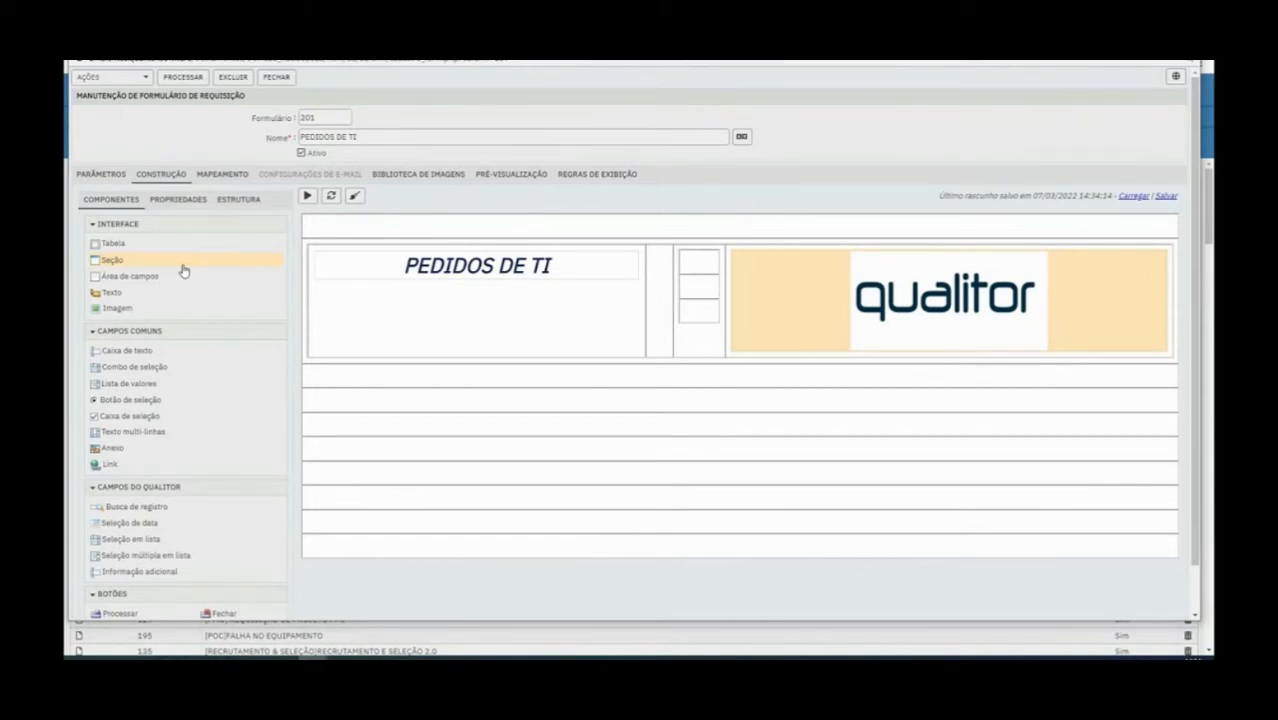
pyautogui.moveTo(128, 248); pyautogui.dragTo(339, 375)
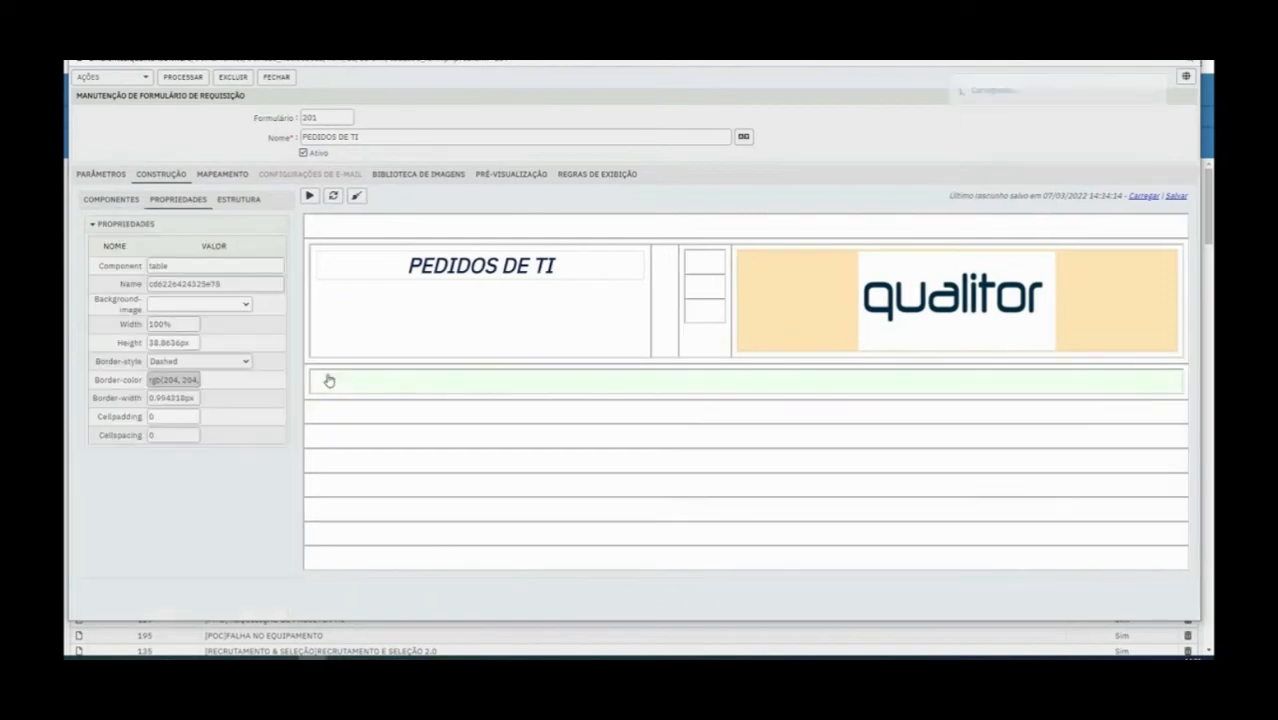
# Insert a second row below the existing one in the new table under the header
pyautogui.rightClick(426, 387)
pyautogui.click(481, 406)
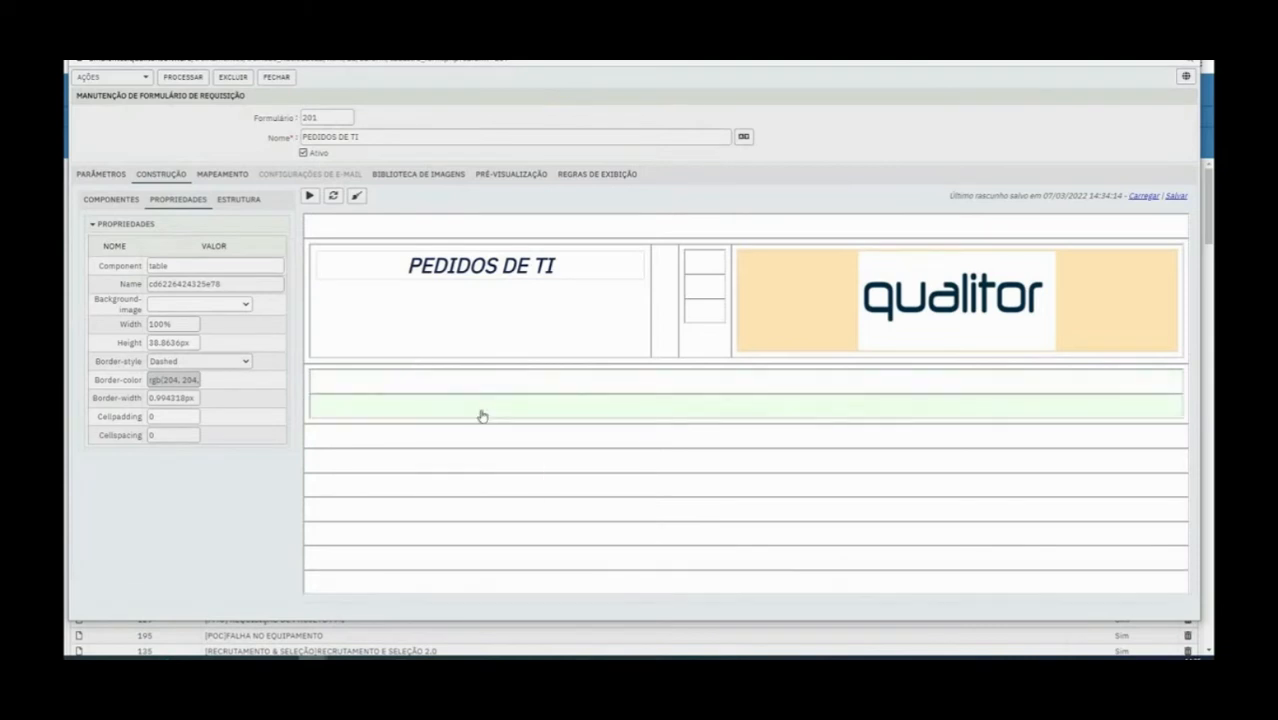
# Try splitting the table under the header into two columns and delete the extra column again
pyautogui.rightClick(390, 385)
pyautogui.click(416, 415)
pyautogui.rightClick(787, 412)
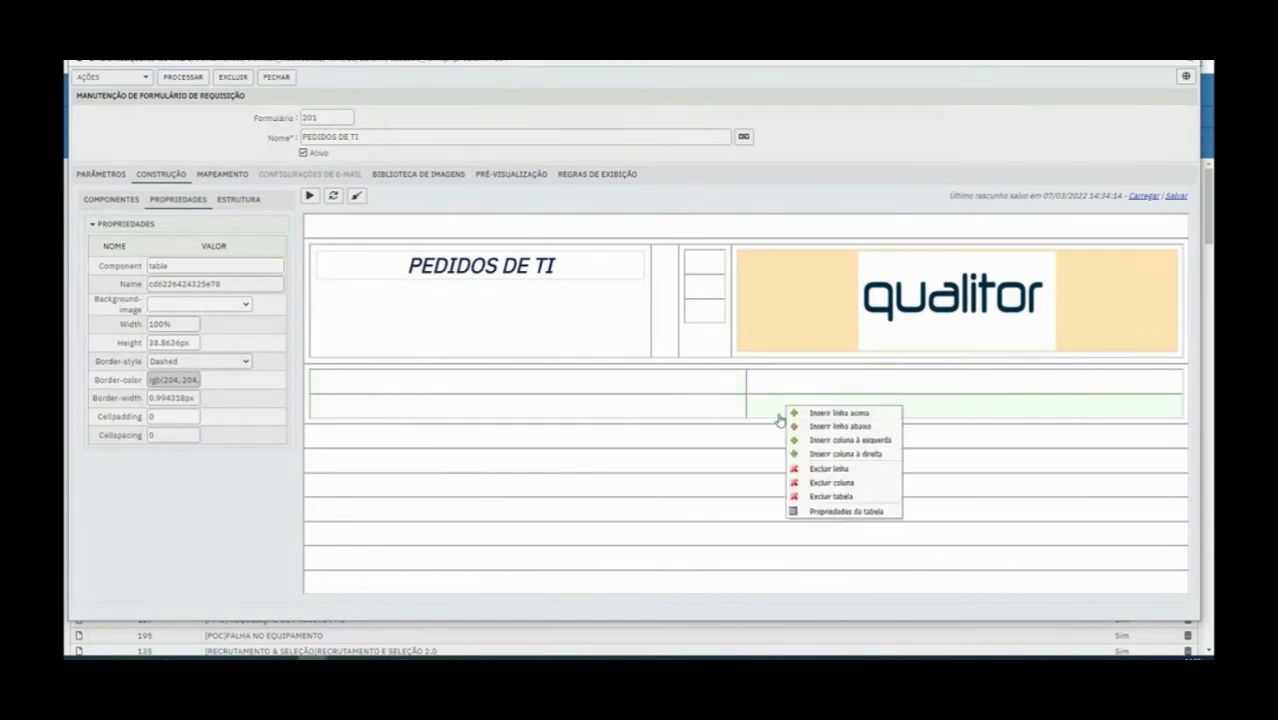
pyautogui.click(861, 487)
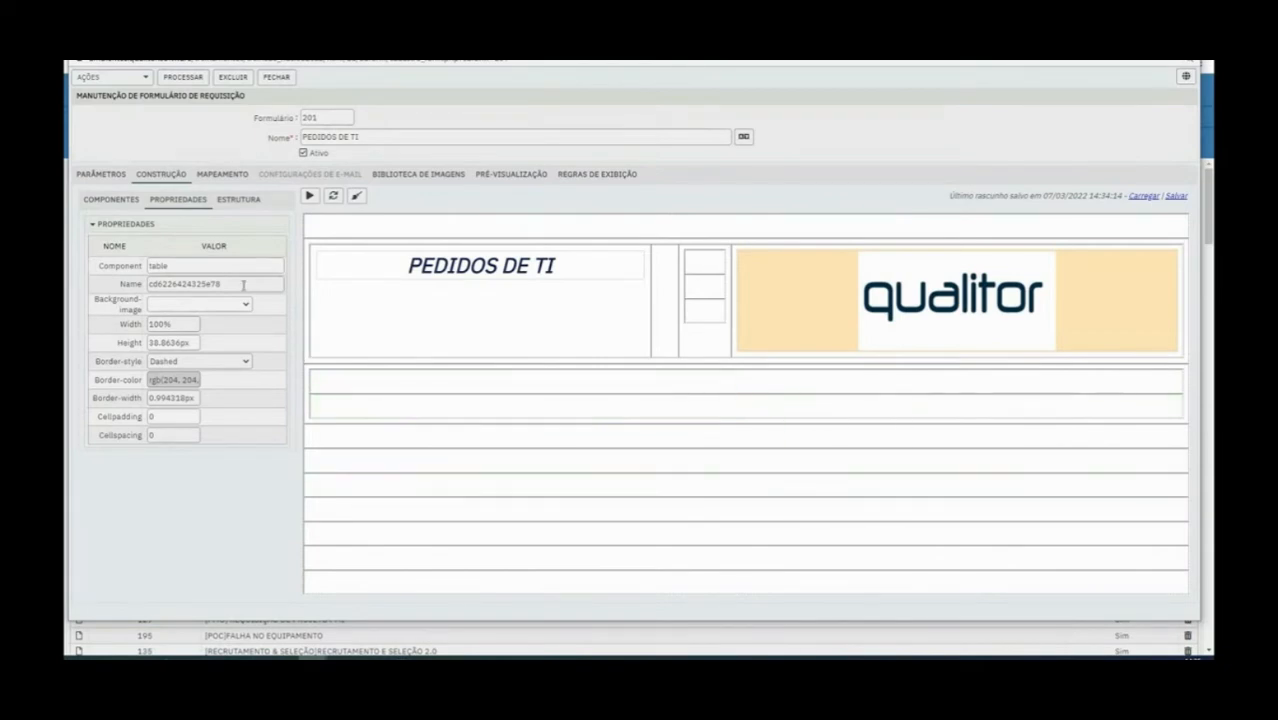
# Nest a new table inside the first row of the two-row table under the header
pyautogui.click(108, 178)
pyautogui.click(153, 178)
pyautogui.click(112, 203)
pyautogui.moveTo(112, 244); pyautogui.dragTo(366, 383)
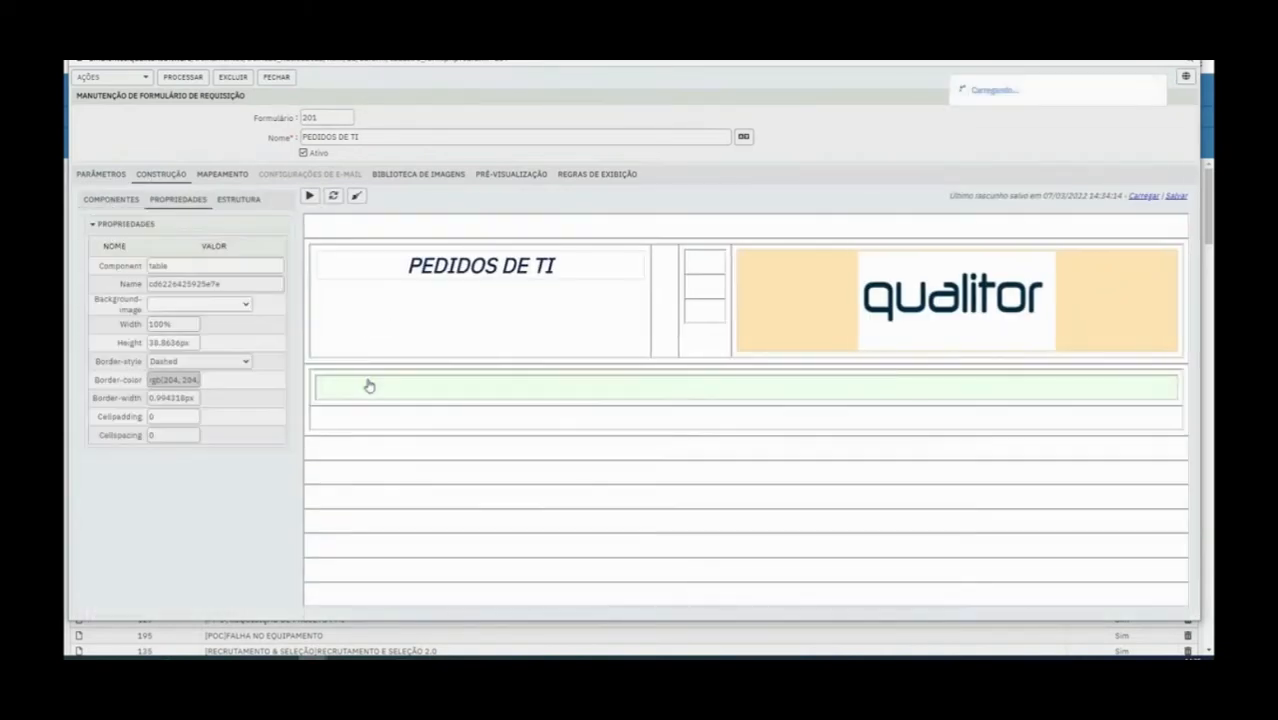
# Insert three more rows below the first row of the nested table
pyautogui.rightClick(421, 388)
pyautogui.click(449, 406)
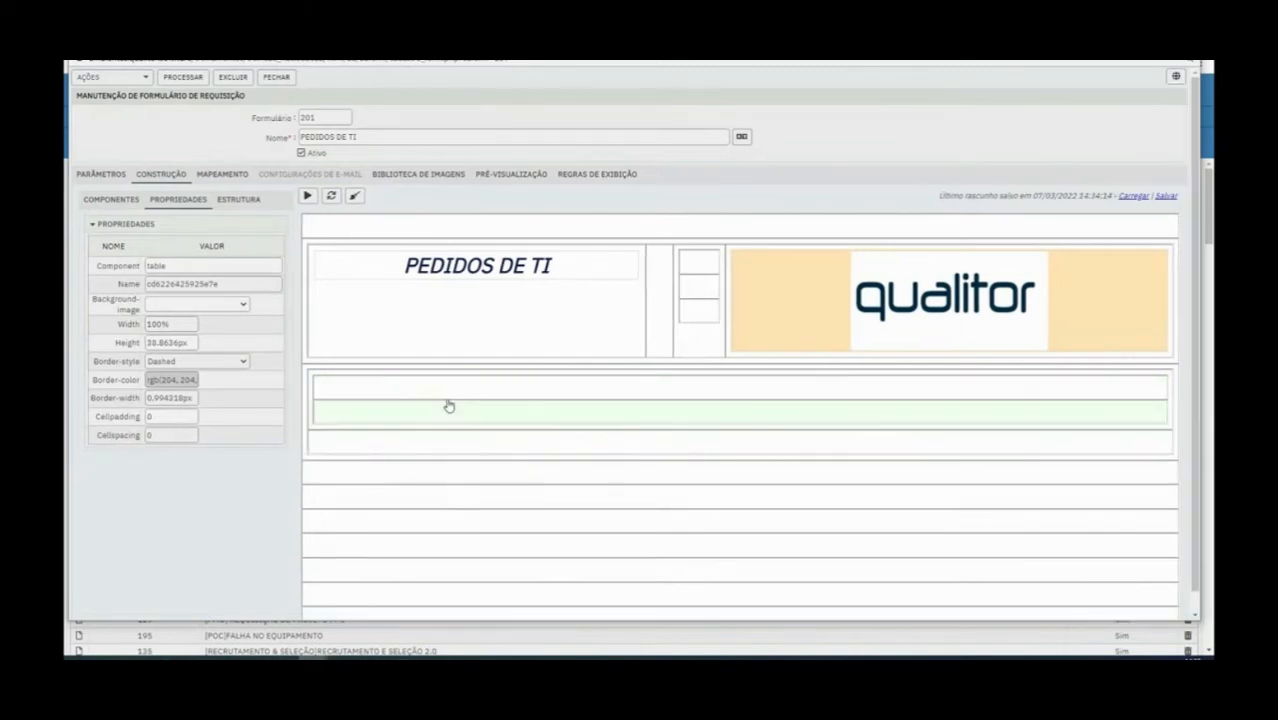
pyautogui.rightClick(443, 394)
pyautogui.click(468, 410)
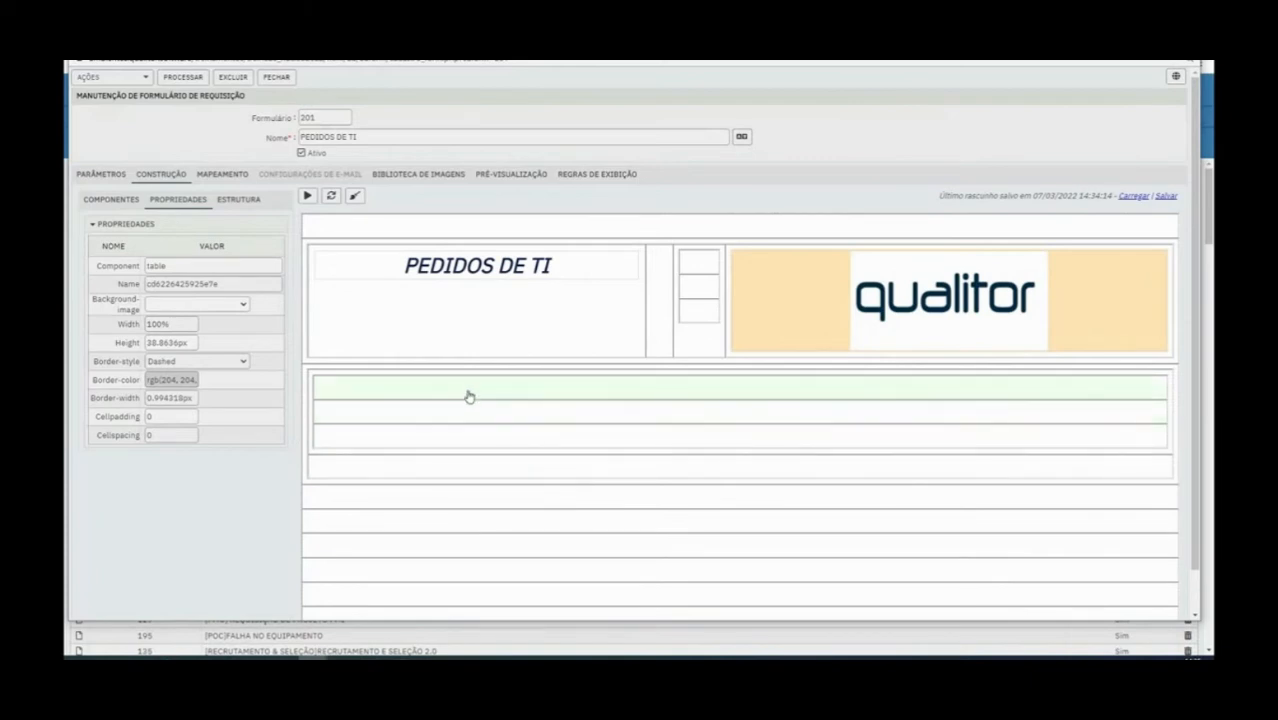
pyautogui.rightClick(467, 400)
pyautogui.click(492, 410)
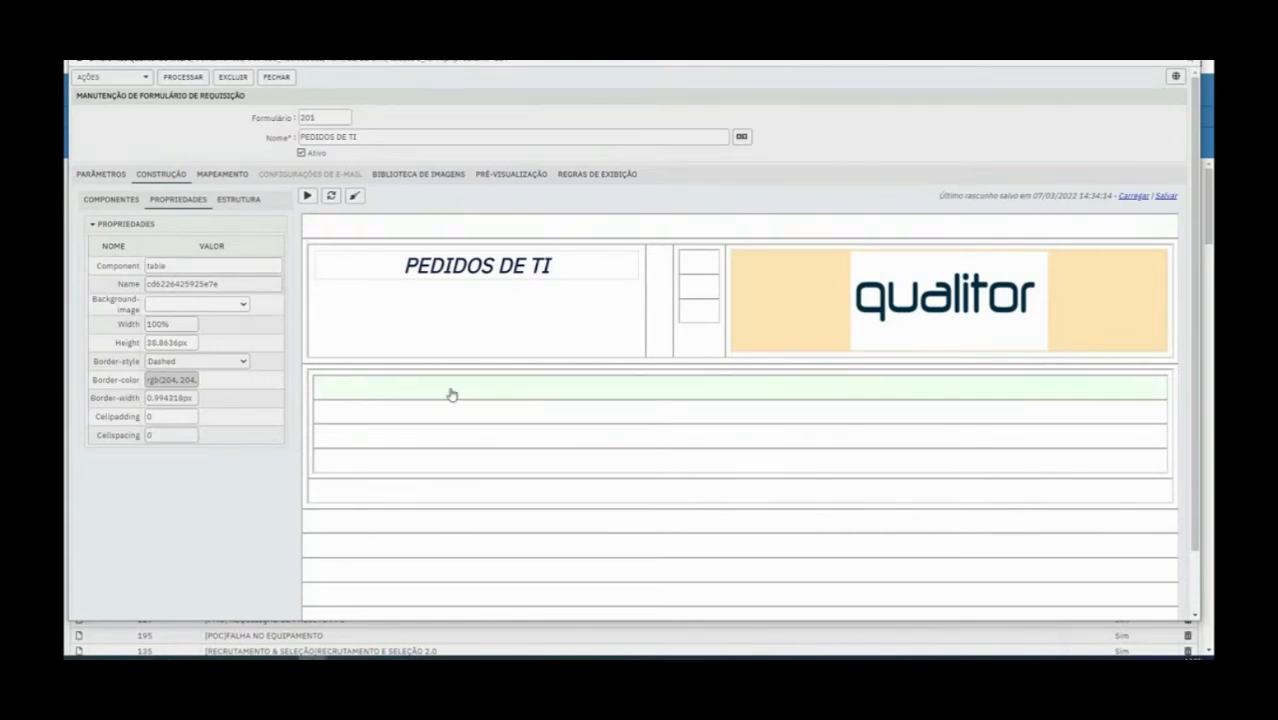
# Bring up the list of available form components
pyautogui.click(118, 203)
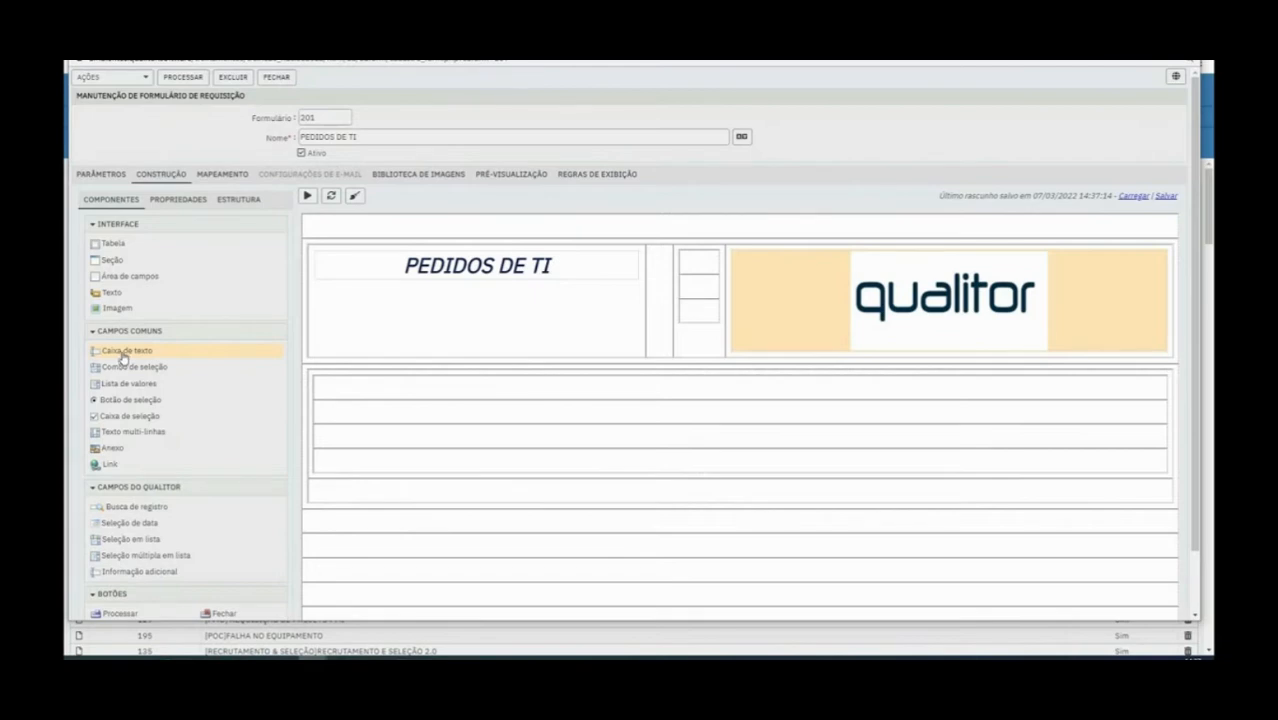
# Add a text box (Caixa de texto) to the first row of the nested table and label it "Razão Social do cliente"
pyautogui.moveTo(123, 356); pyautogui.dragTo(355, 388)
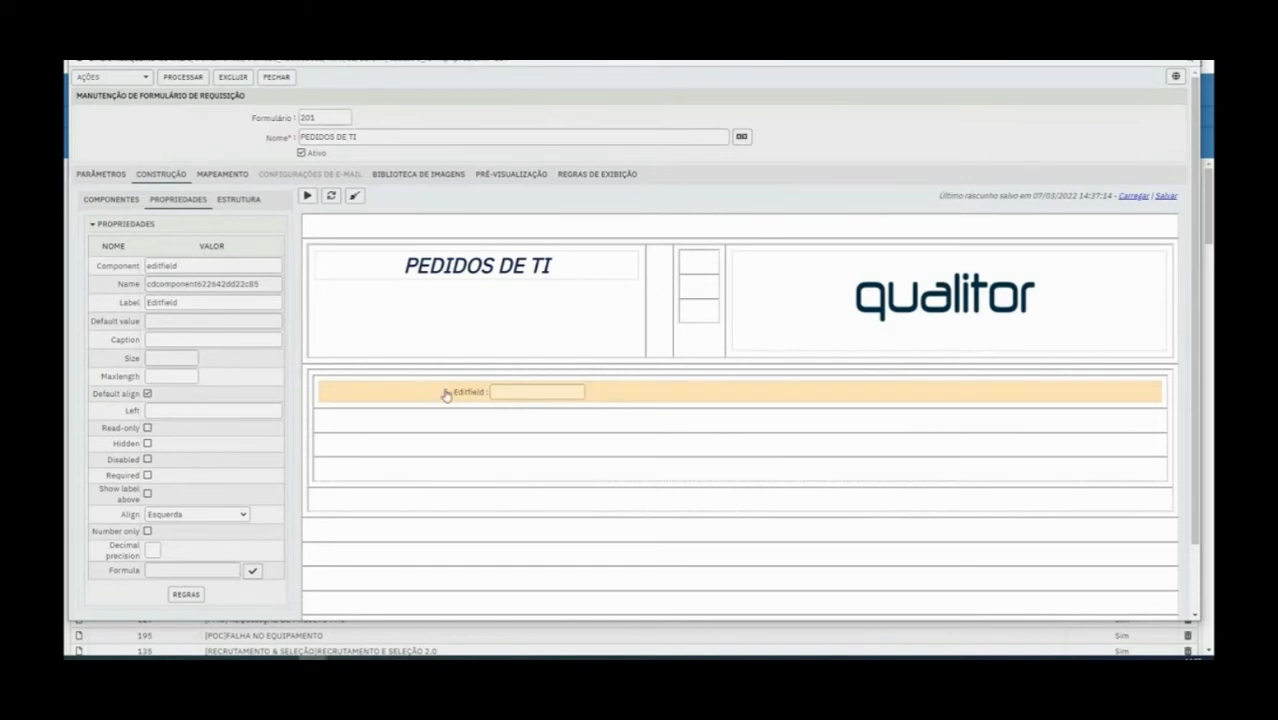
pyautogui.doubleClick(149, 266)
pyautogui.doubleClick(159, 304)
pyautogui.write('n')
pyautogui.press('BackSpace')
pyautogui.write('Nom')
pyautogui.press('BackSpace')
pyautogui.press('BackSpace')
pyautogui.press('BackSpace')
pyautogui.write('Raza')
pyautogui.press('BackSpace')
pyautogui.write('ão sOCIA')
pyautogui.press('BackSpace')
pyautogui.press('BackSpace')
pyautogui.press('BackSpace')
pyautogui.press('BackSpace')
pyautogui.press('BackSpace')
pyautogui.press('BackSpace')
pyautogui.write('Social do cliente')
pyautogui.click(398, 428)
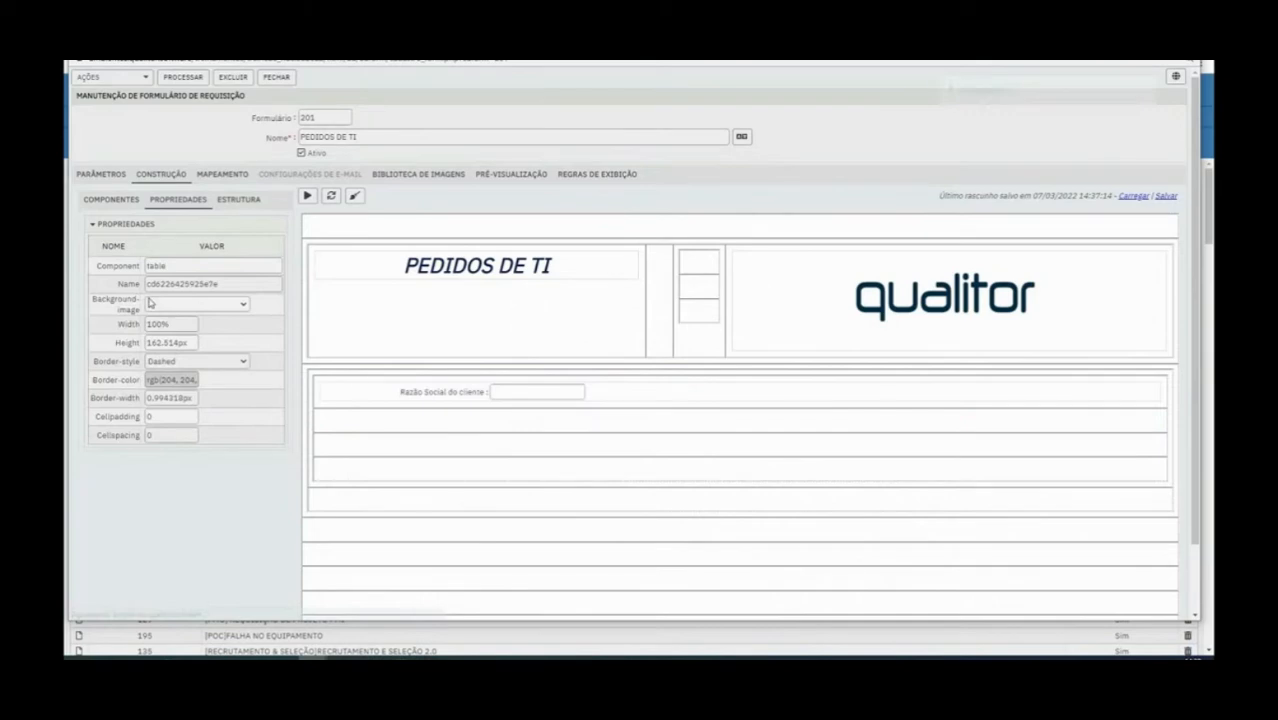
# Set the default value of the Razão Social do cliente field to "Qualitor"
pyautogui.click(96, 205)
pyautogui.click(456, 396)
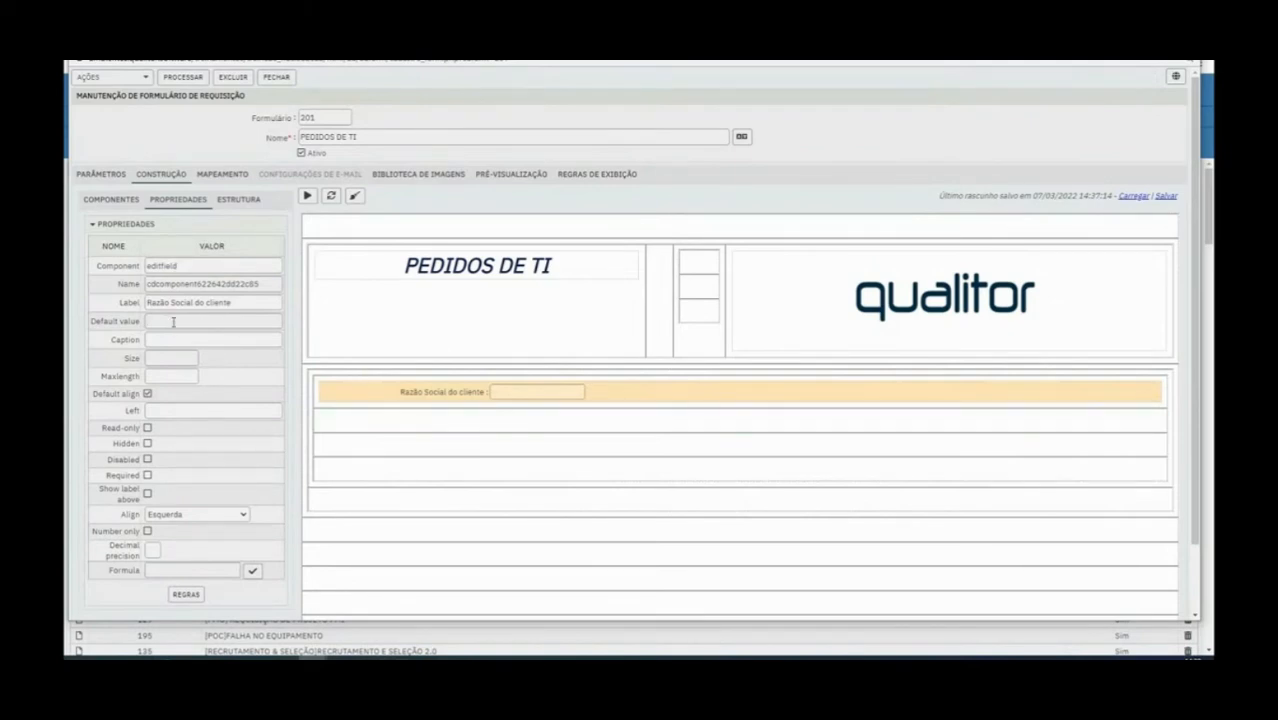
pyautogui.moveTo(89, 321); pyautogui.dragTo(143, 323)
pyautogui.click(147, 459)
pyautogui.write('Qualitor')
pyautogui.click(577, 419)
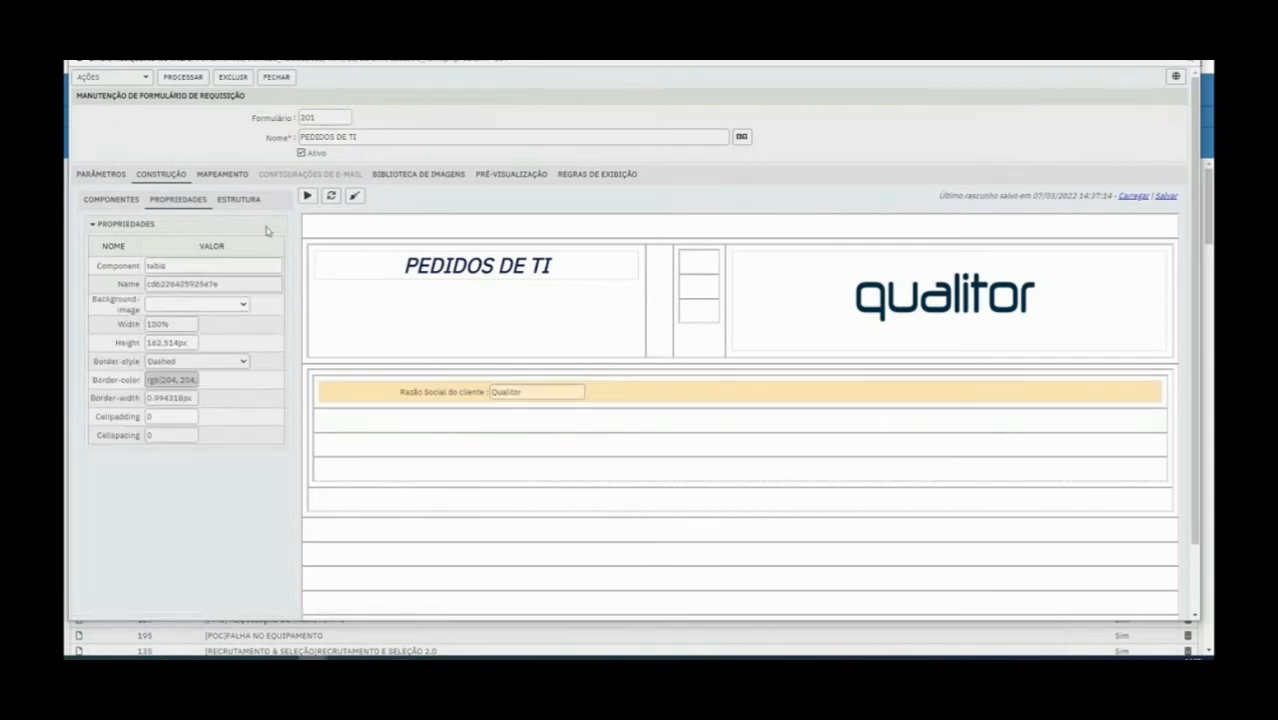
# Preview the form and test overwriting the field's default text with "jfkj"
pyautogui.click(308, 197)
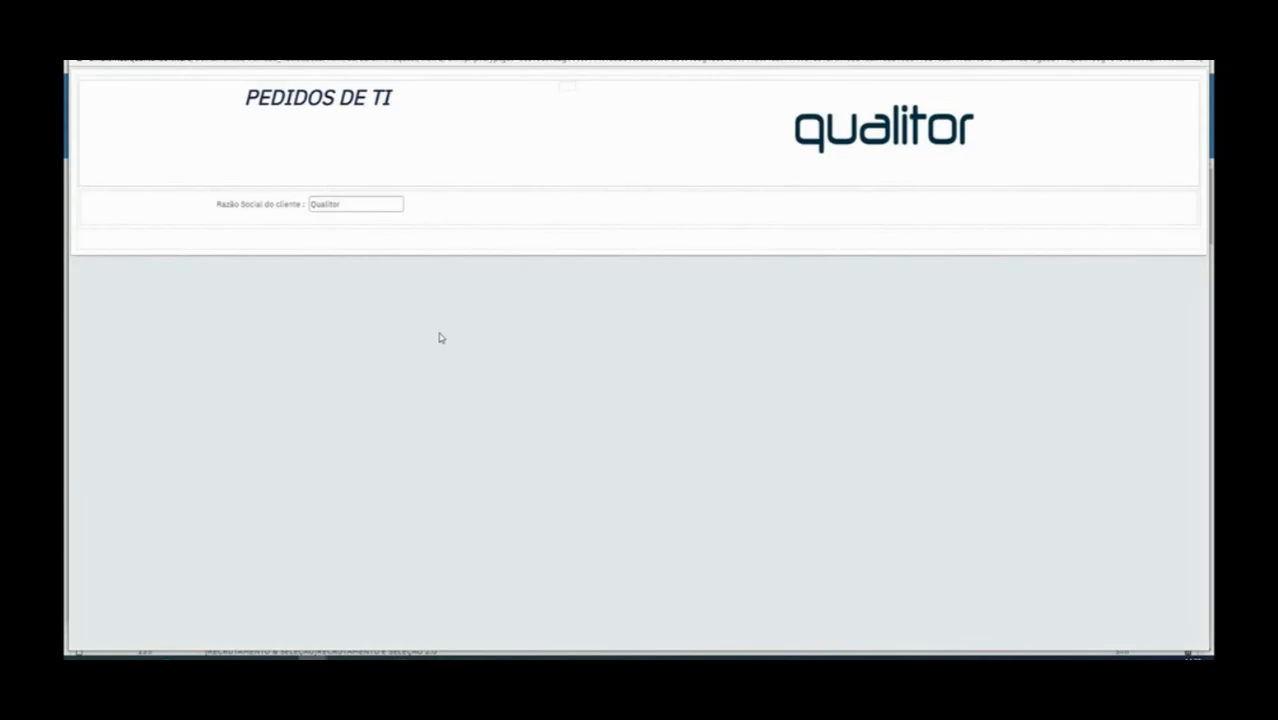
pyautogui.doubleClick(343, 203)
pyautogui.press('BackSpace')
pyautogui.write('jfkj')
pyautogui.click(1196, 44)
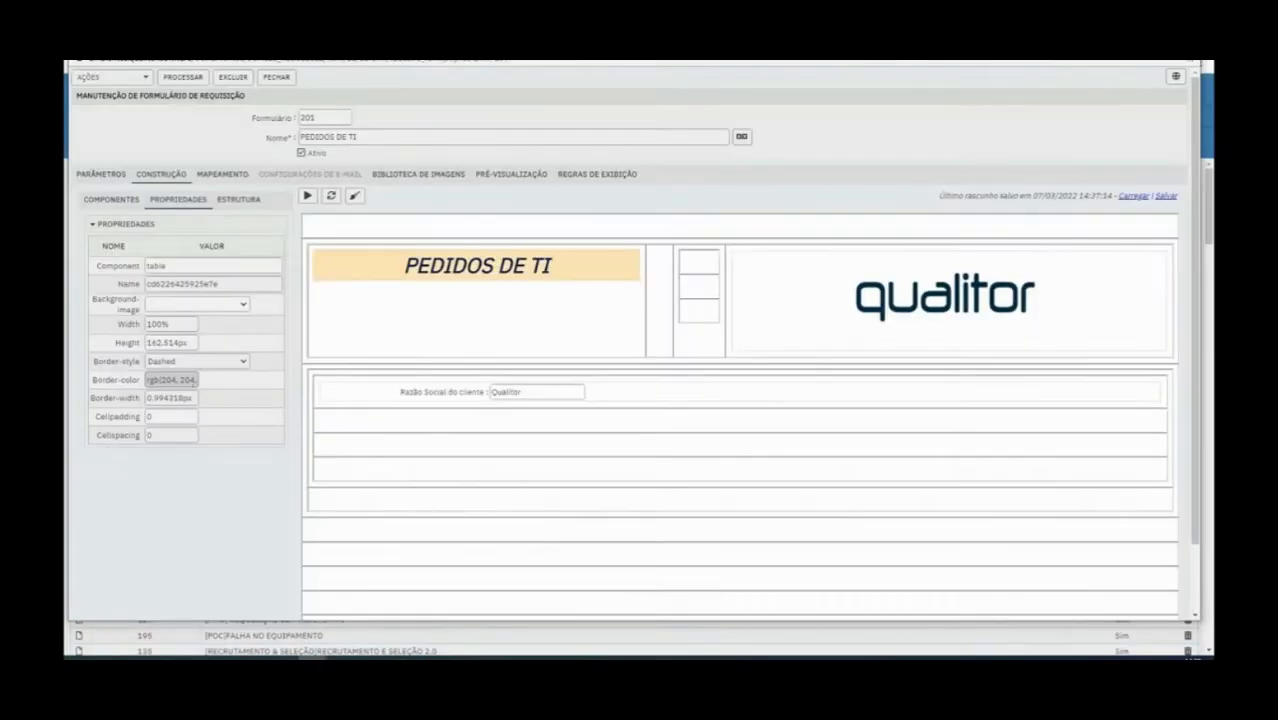
# Try out the Disabled option on the Razão Social do cliente field in the form preview and switch it off again
pyautogui.click(113, 201)
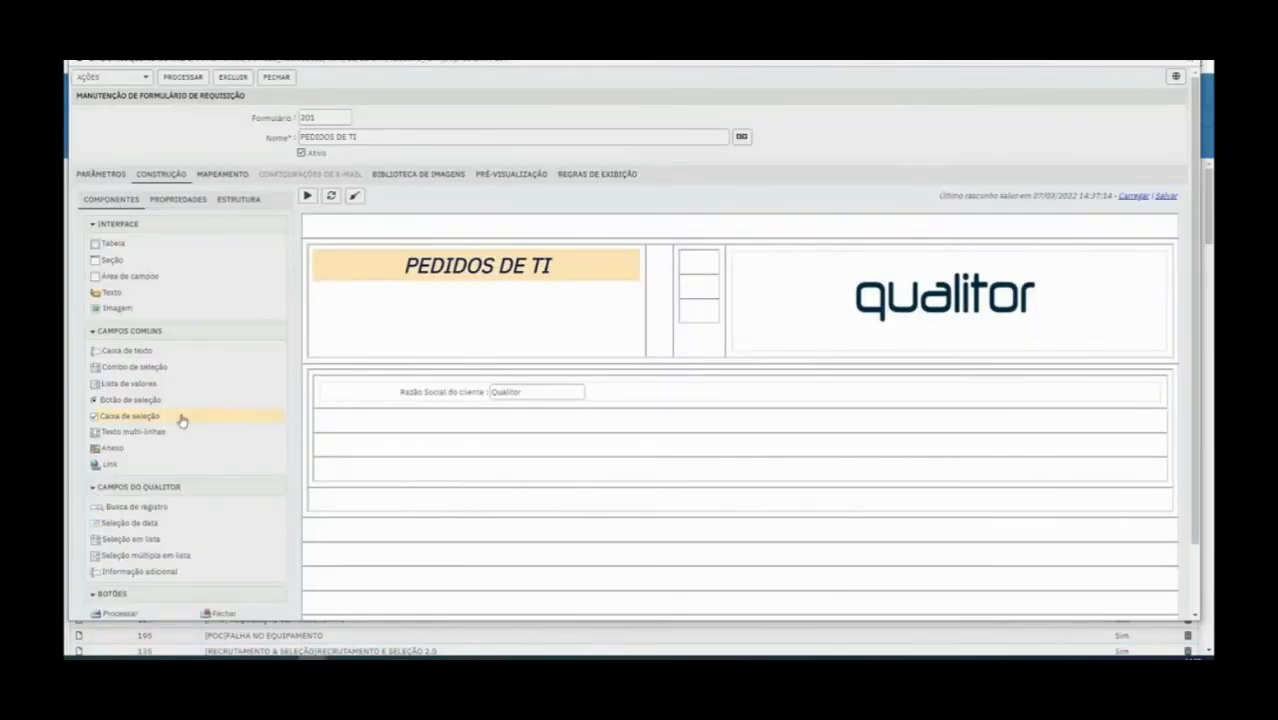
pyautogui.click(338, 393)
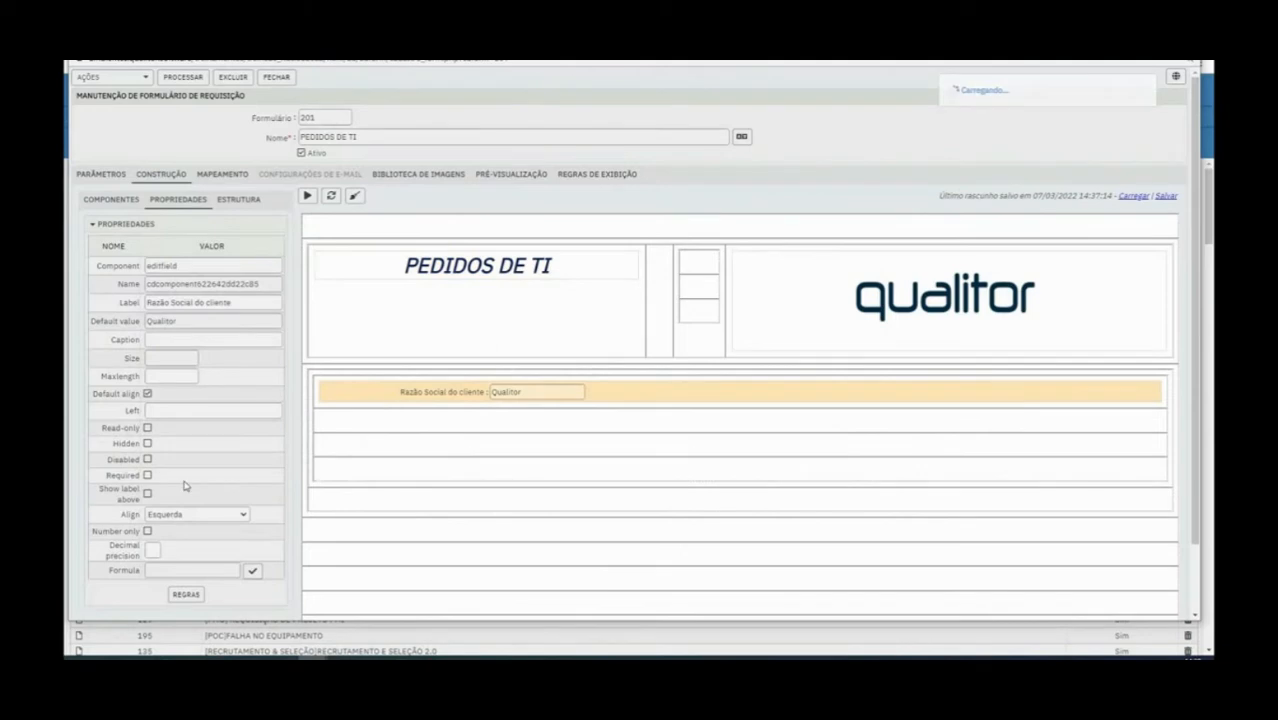
pyautogui.doubleClick(122, 459)
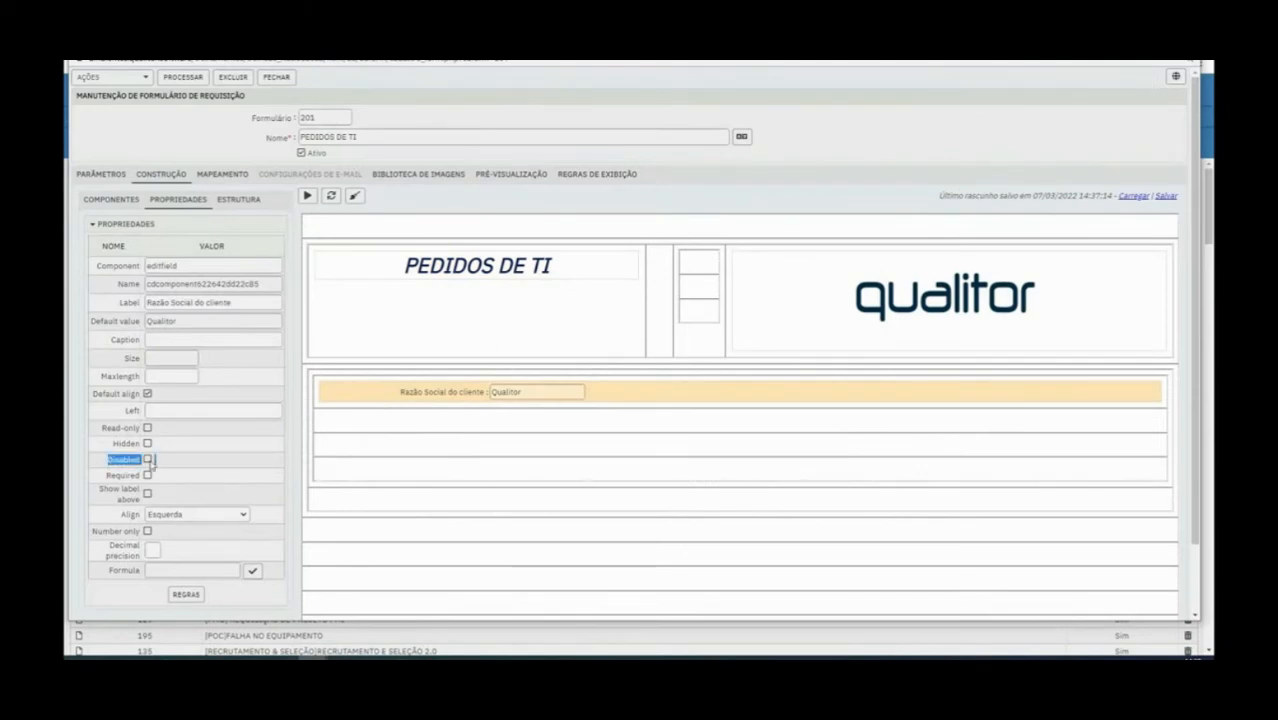
pyautogui.click(148, 459)
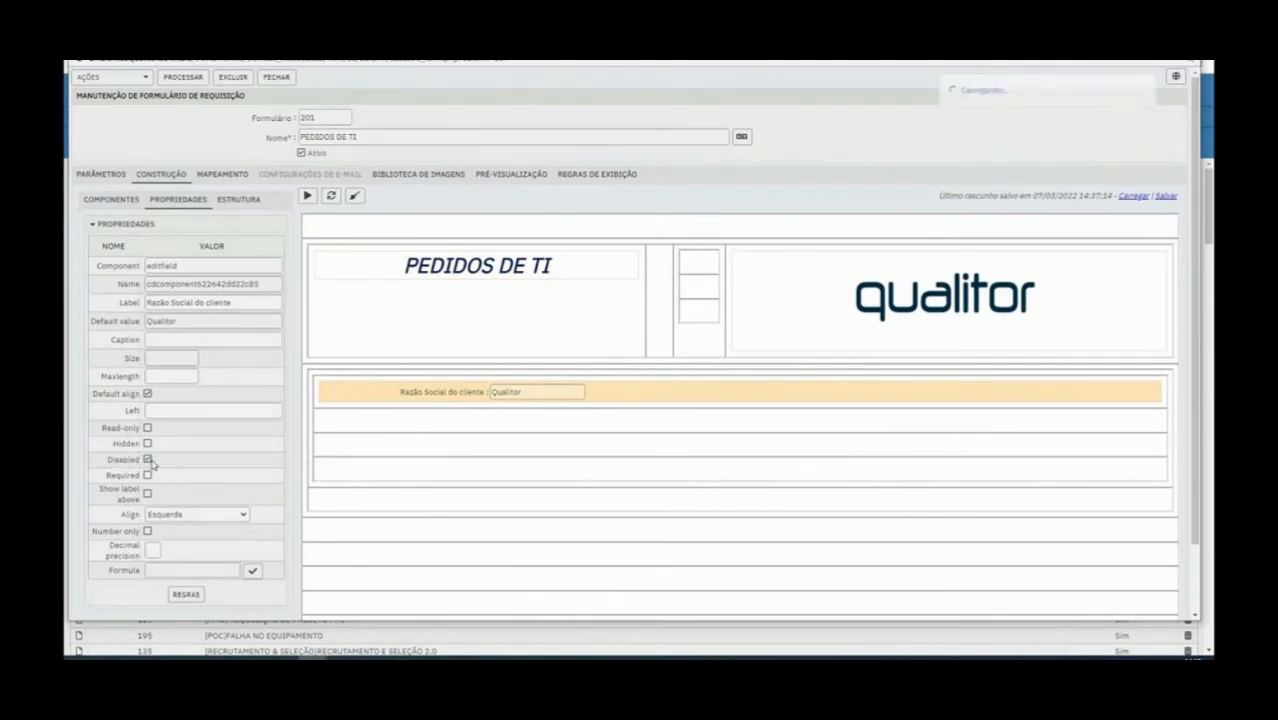
pyautogui.click(307, 196)
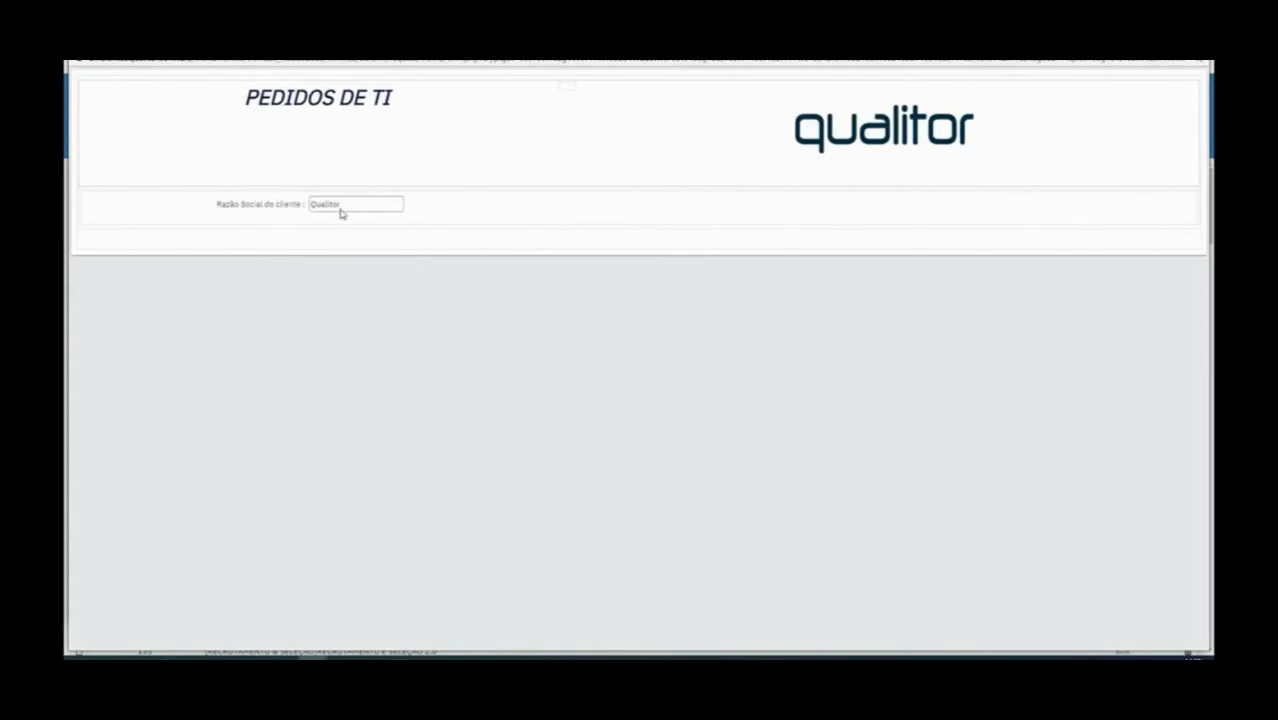
pyautogui.doubleClick(338, 208)
pyautogui.click(351, 206)
pyautogui.click(1197, 44)
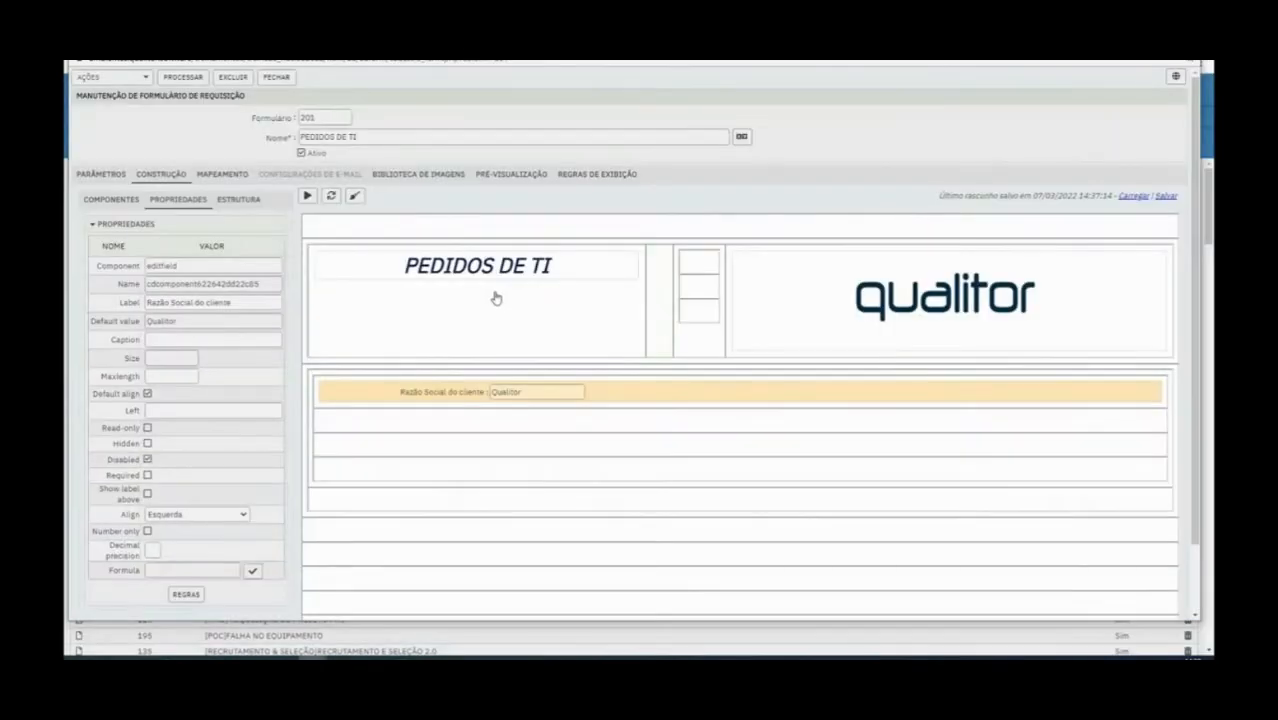
pyautogui.click(147, 459)
# Try a size of 100 for the Razão Social do cliente field and settle on 80
pyautogui.write('100')
pyautogui.click(171, 380)
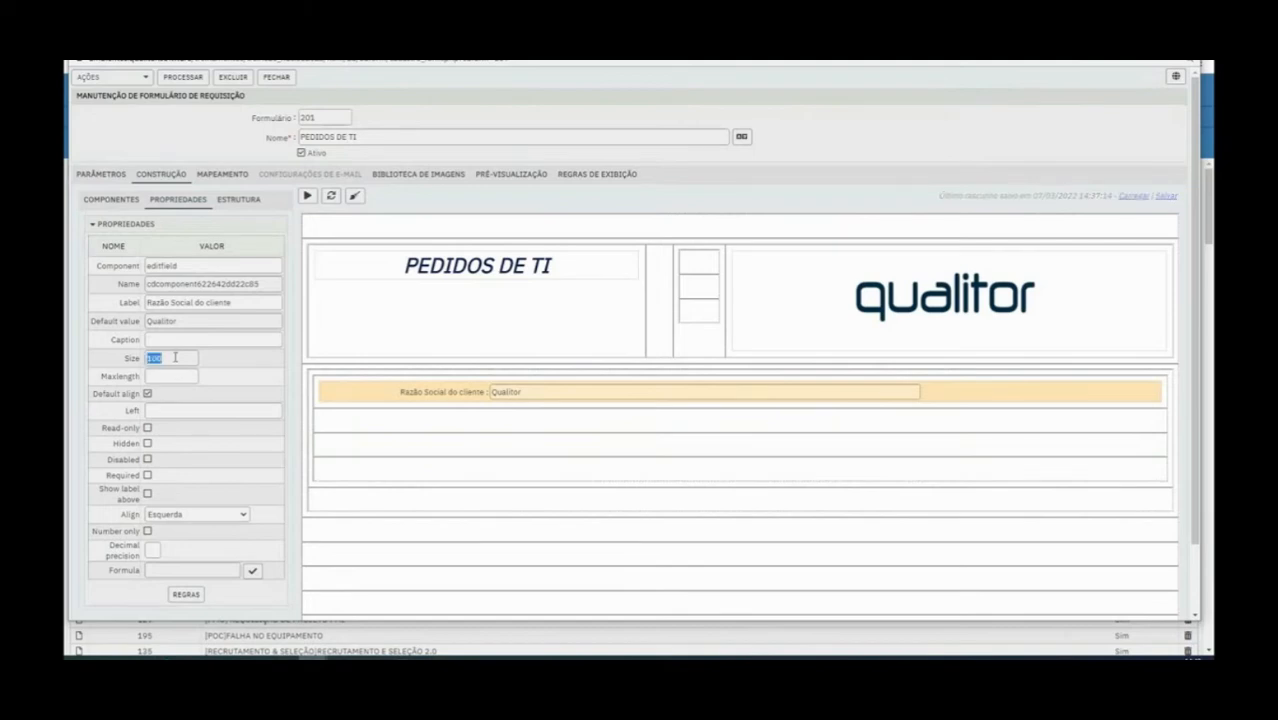
pyautogui.doubleClick(175, 357)
pyautogui.write('80')
pyautogui.click(175, 376)
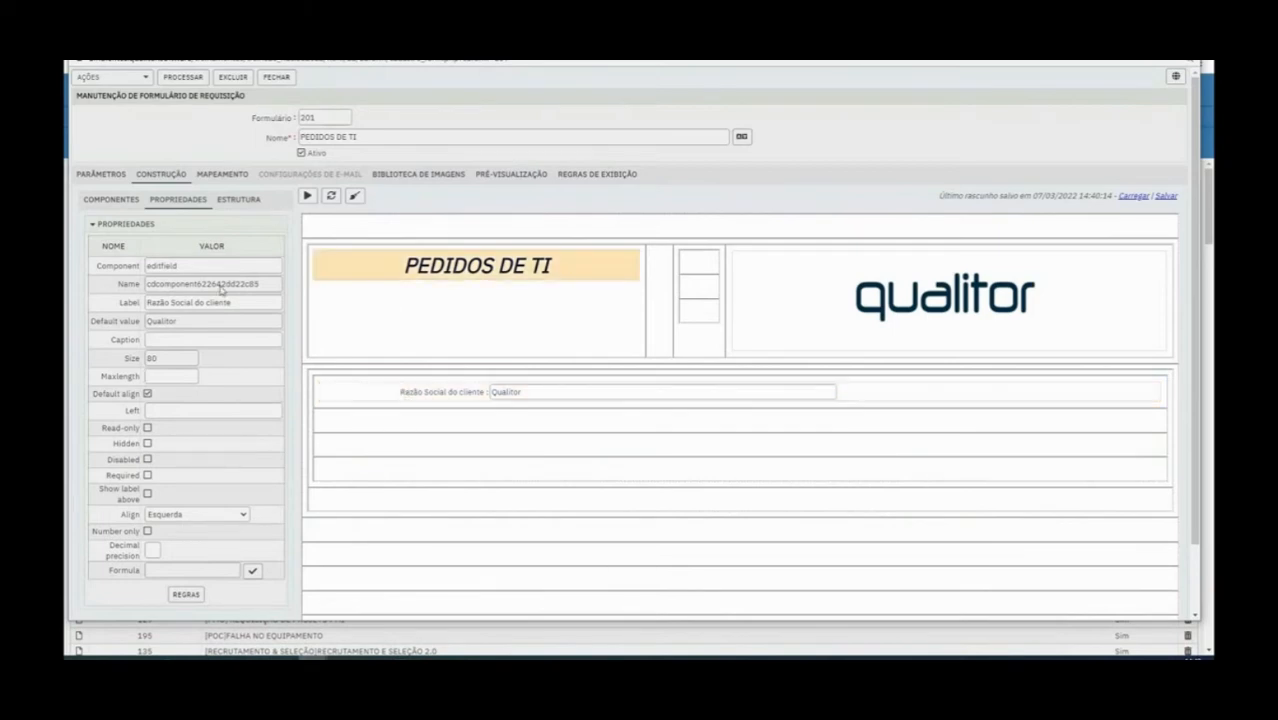
# Turn off the field's default alignment and try Direita and Centro before setting its alignment back to Esquerda
pyautogui.click(147, 394)
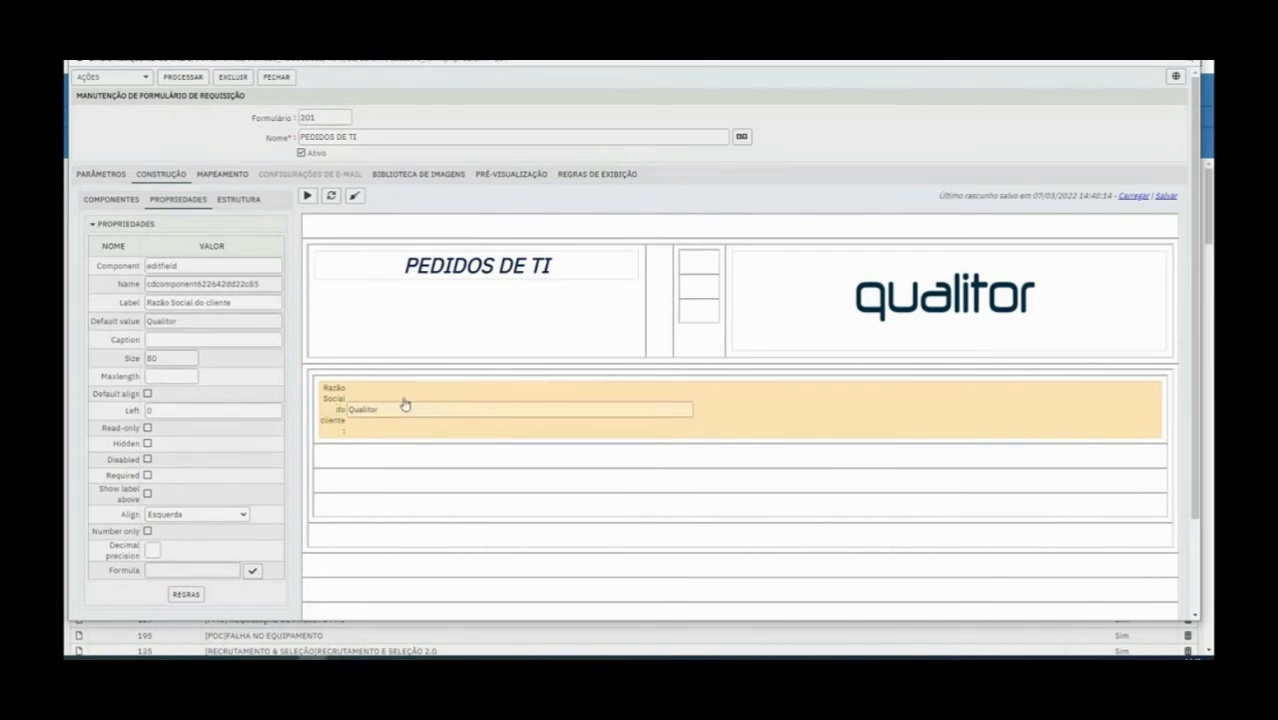
pyautogui.moveTo(122, 516); pyautogui.dragTo(178, 519)
pyautogui.click(161, 516)
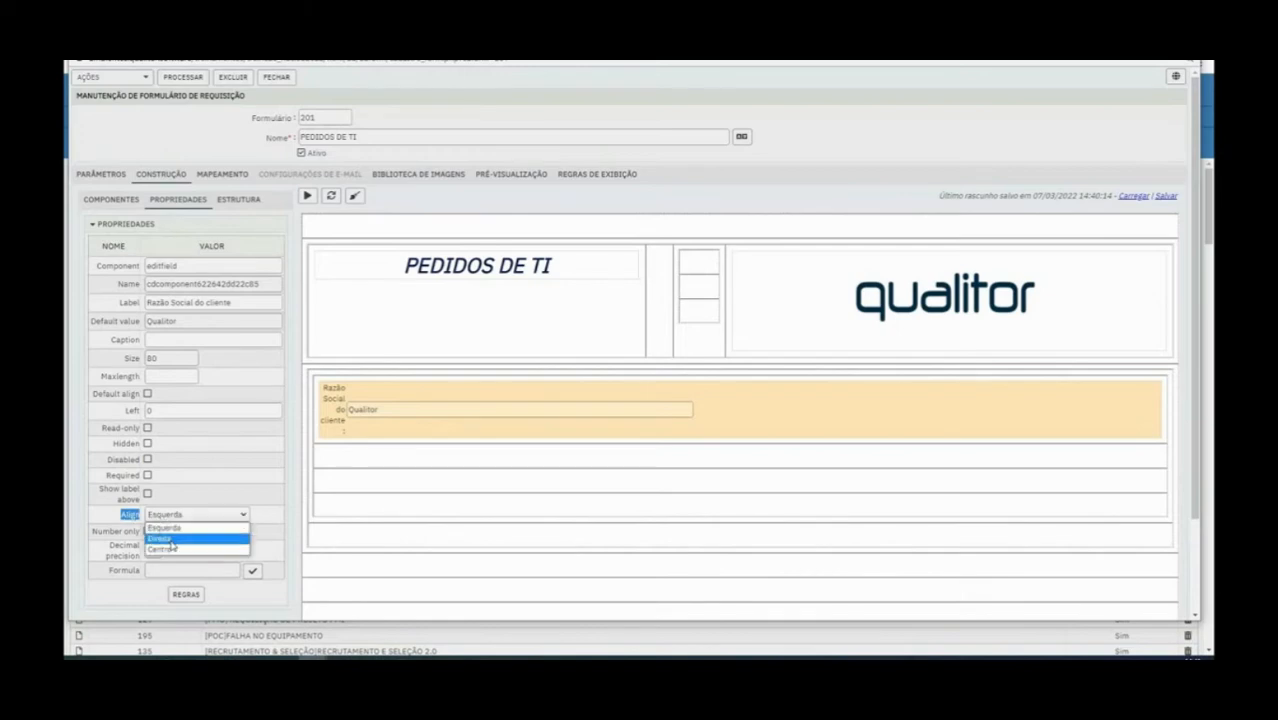
pyautogui.click(170, 539)
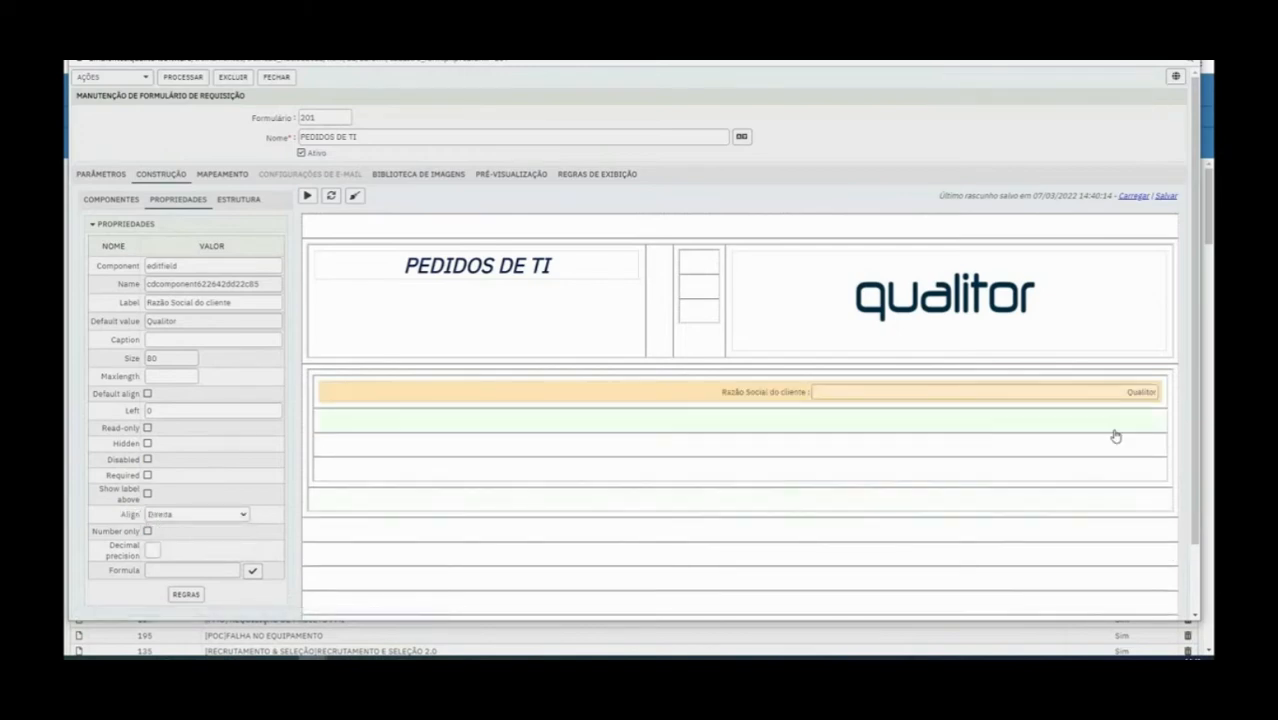
pyautogui.click(236, 516)
pyautogui.click(197, 550)
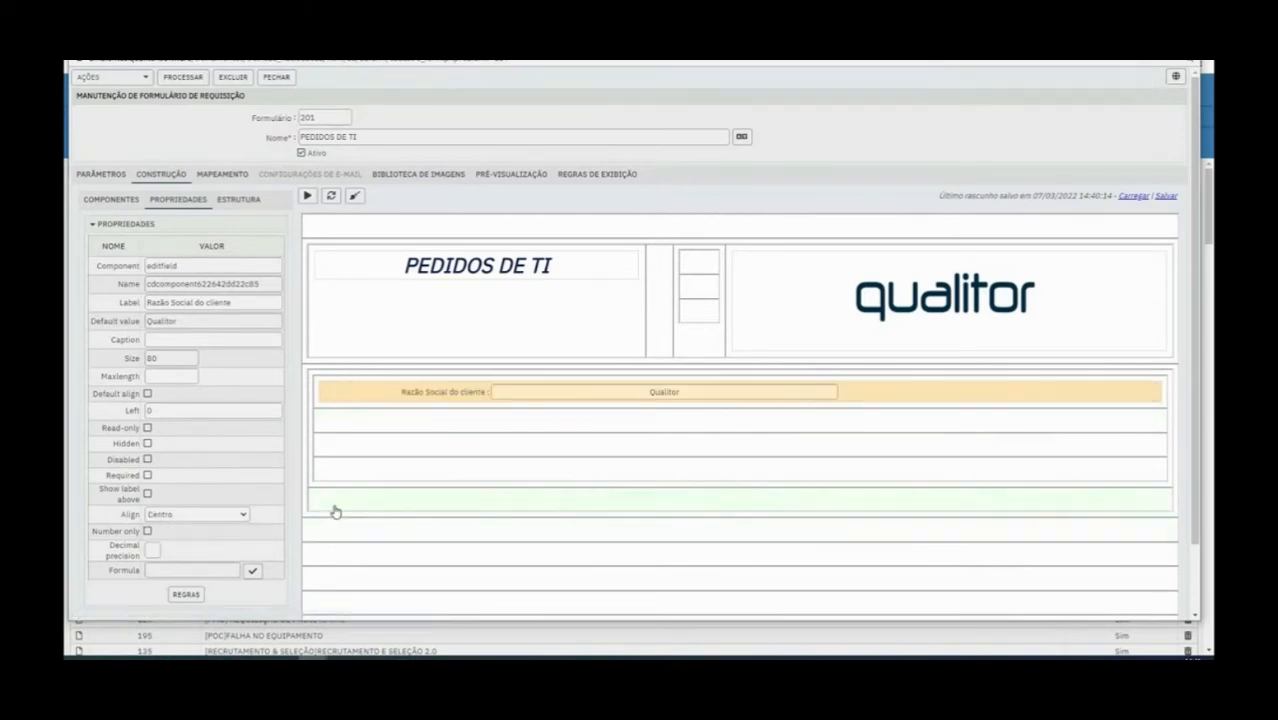
pyautogui.click(222, 514)
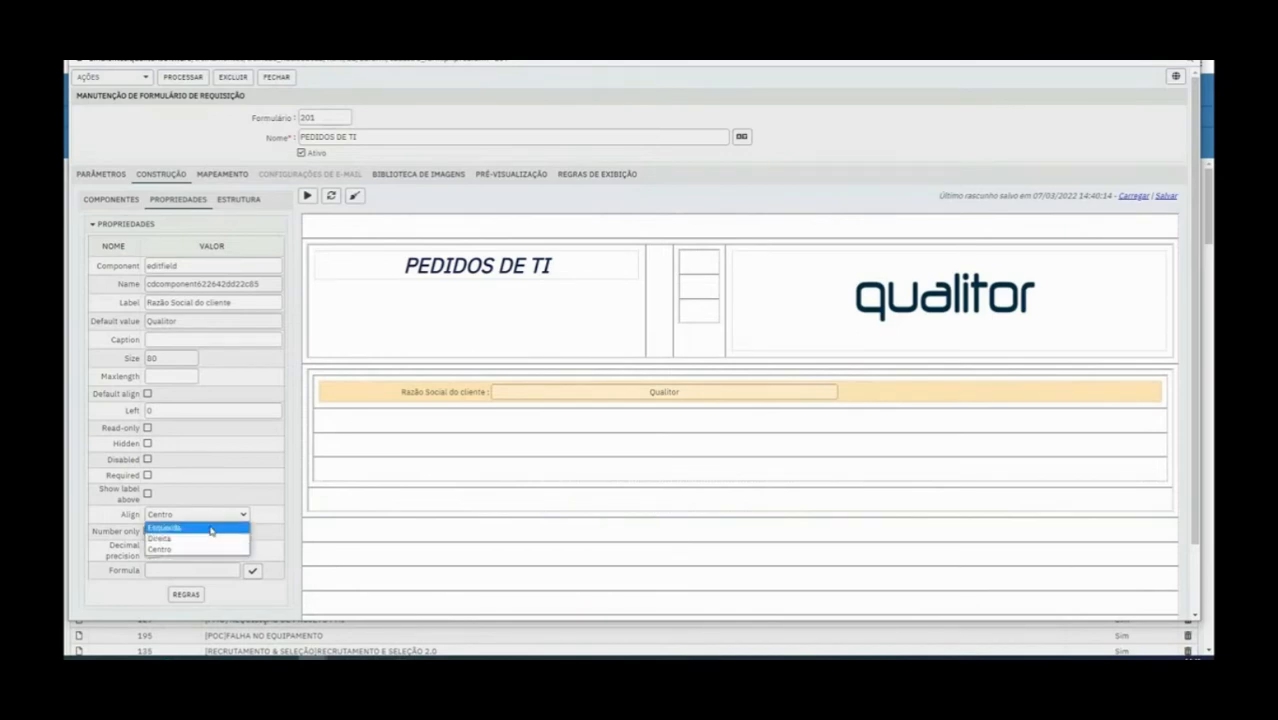
pyautogui.click(211, 529)
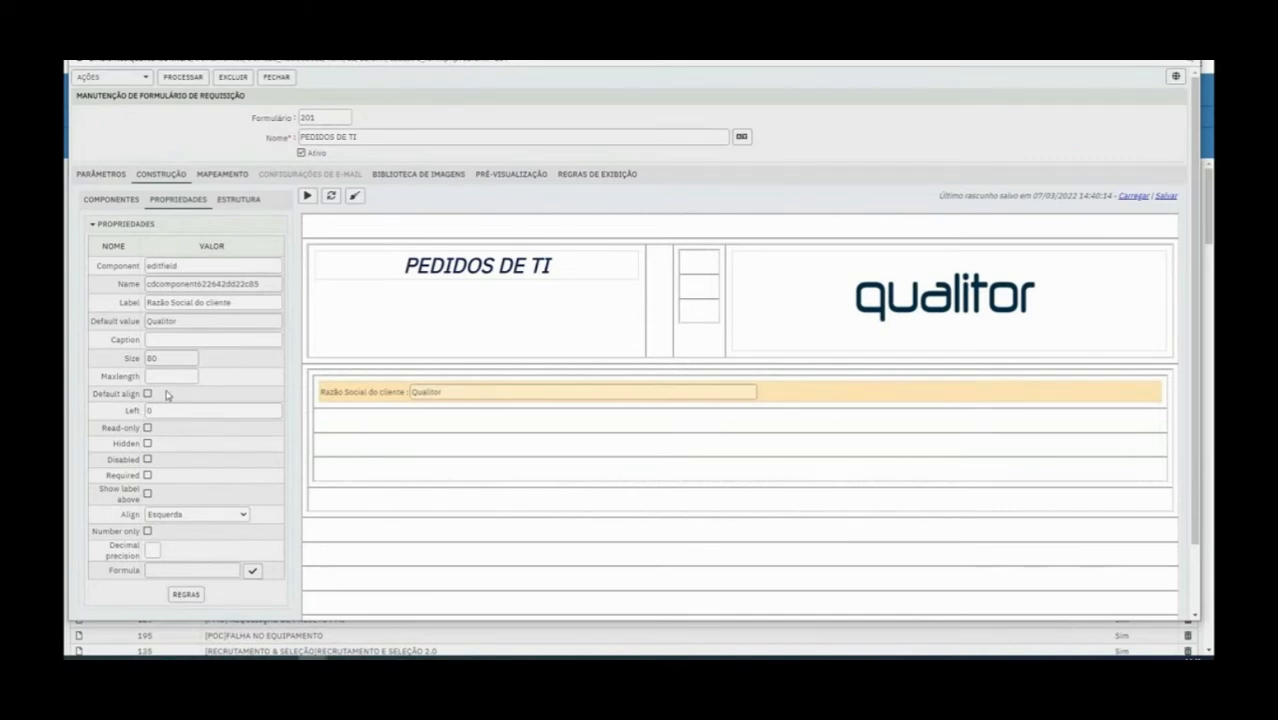
# Make the field read-only and hidden, check it in the preview of the saved form, and switch Hidden off again
pyautogui.click(148, 428)
pyautogui.click(147, 444)
pyautogui.click(185, 80)
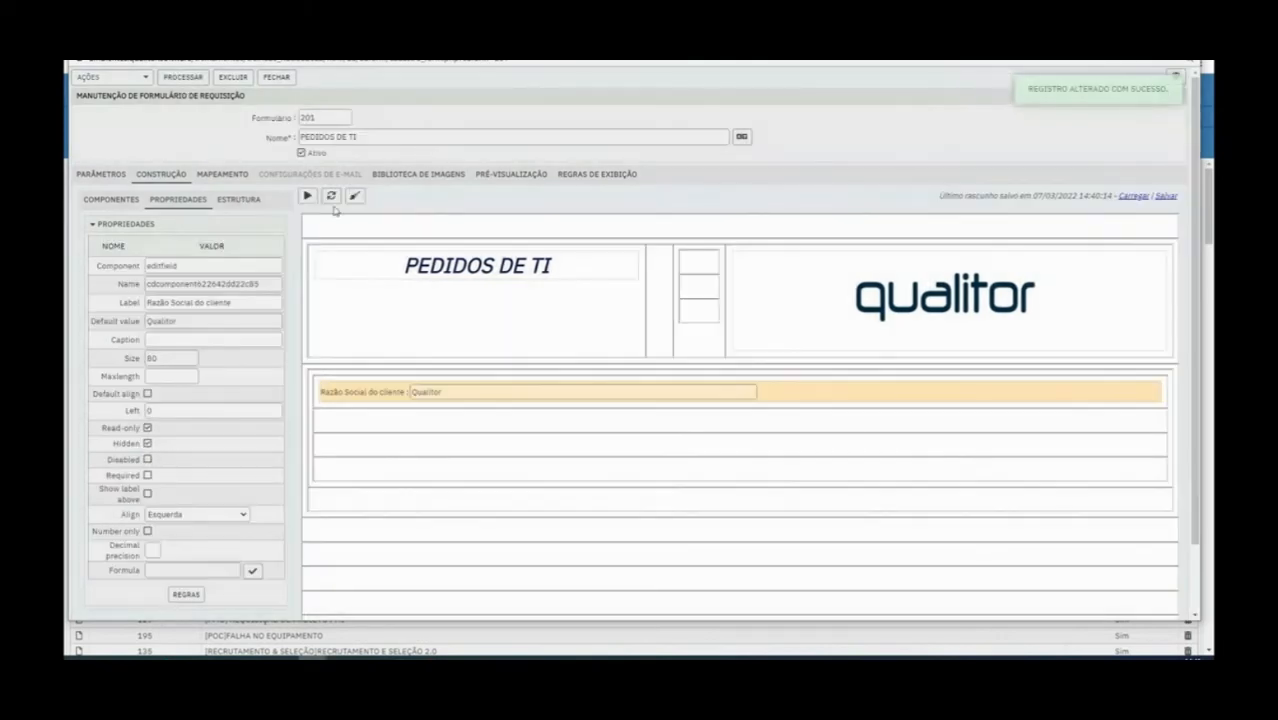
pyautogui.click(309, 197)
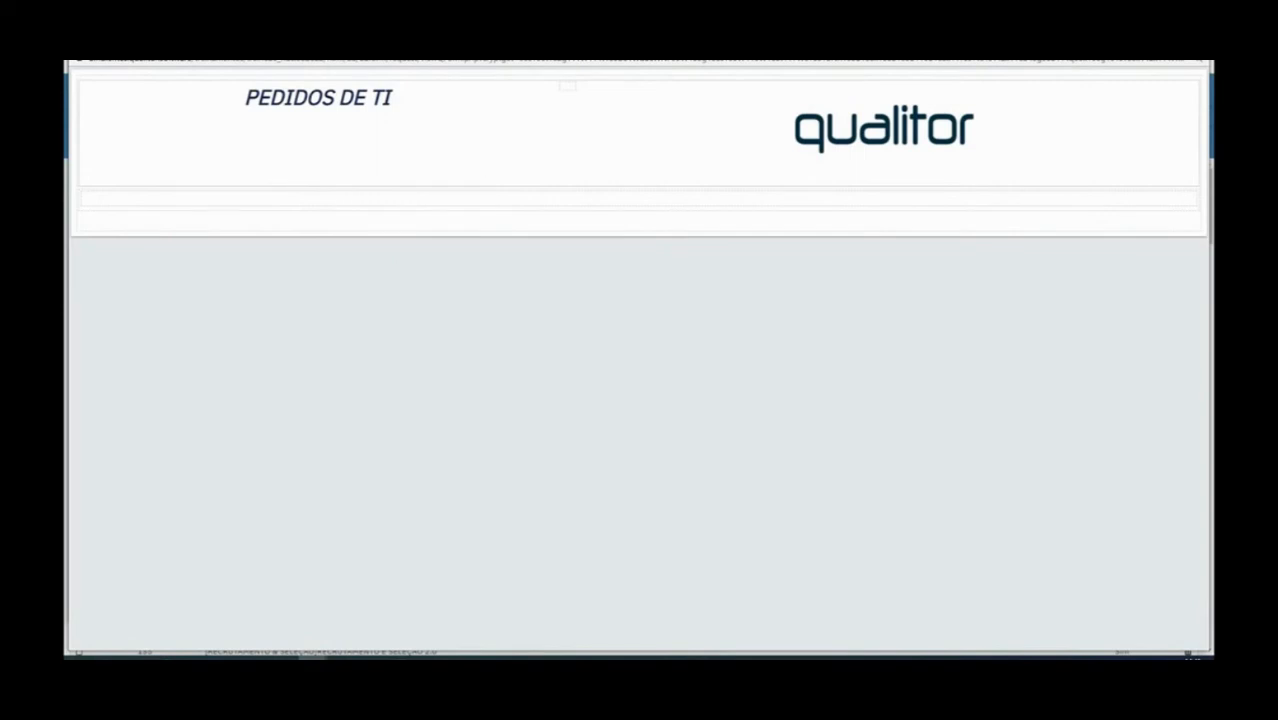
pyautogui.click(1194, 50)
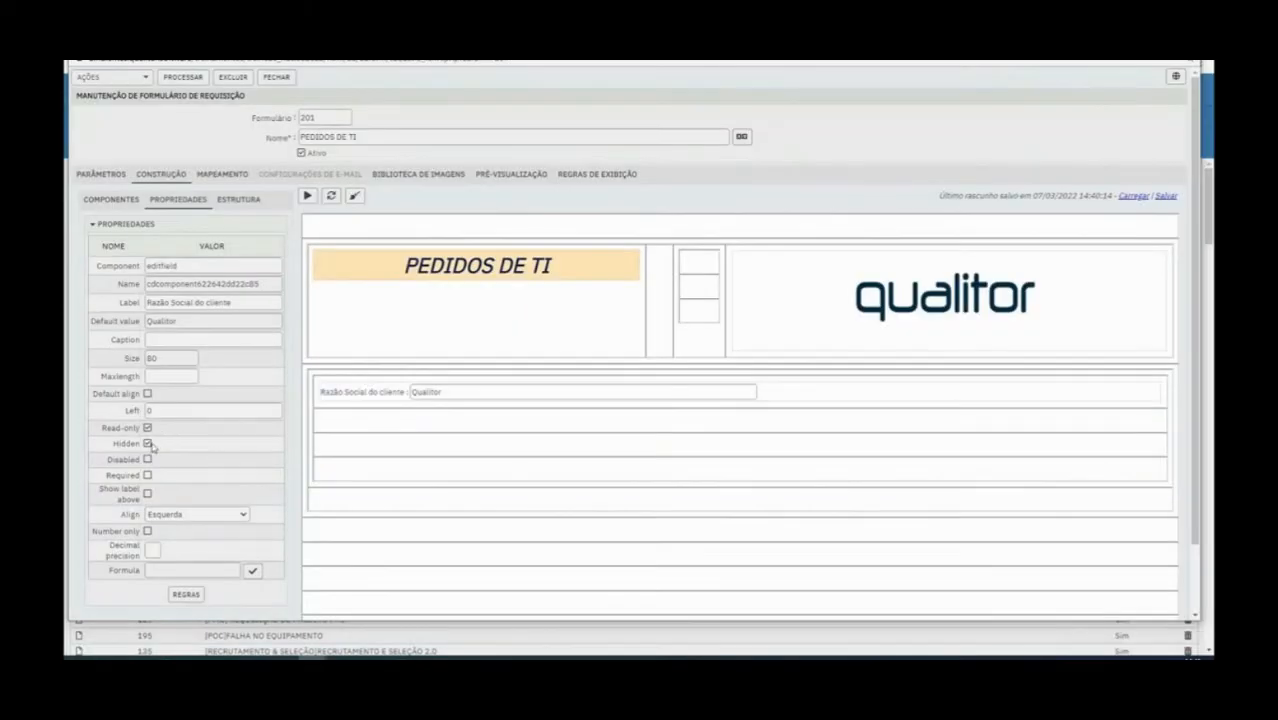
pyautogui.click(148, 444)
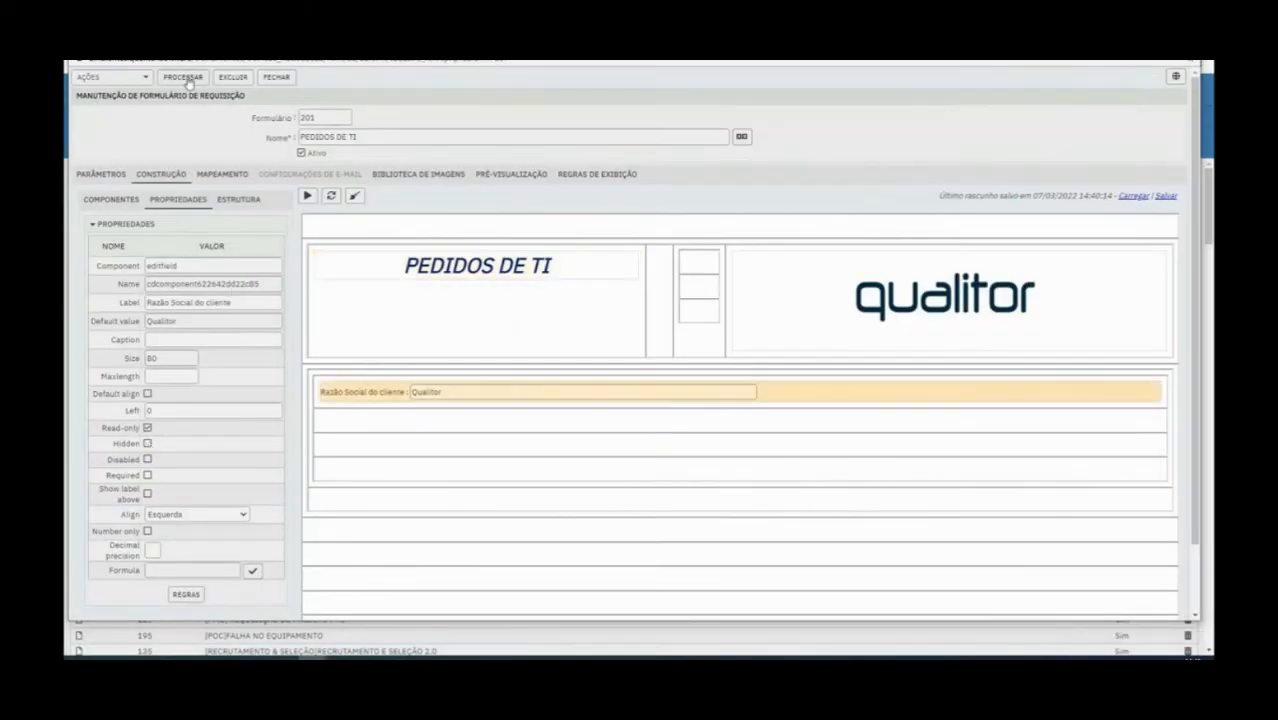
# Test editing the read-only Razão Social do cliente field in the preview and switch its Read-only option off
pyautogui.click(308, 198)
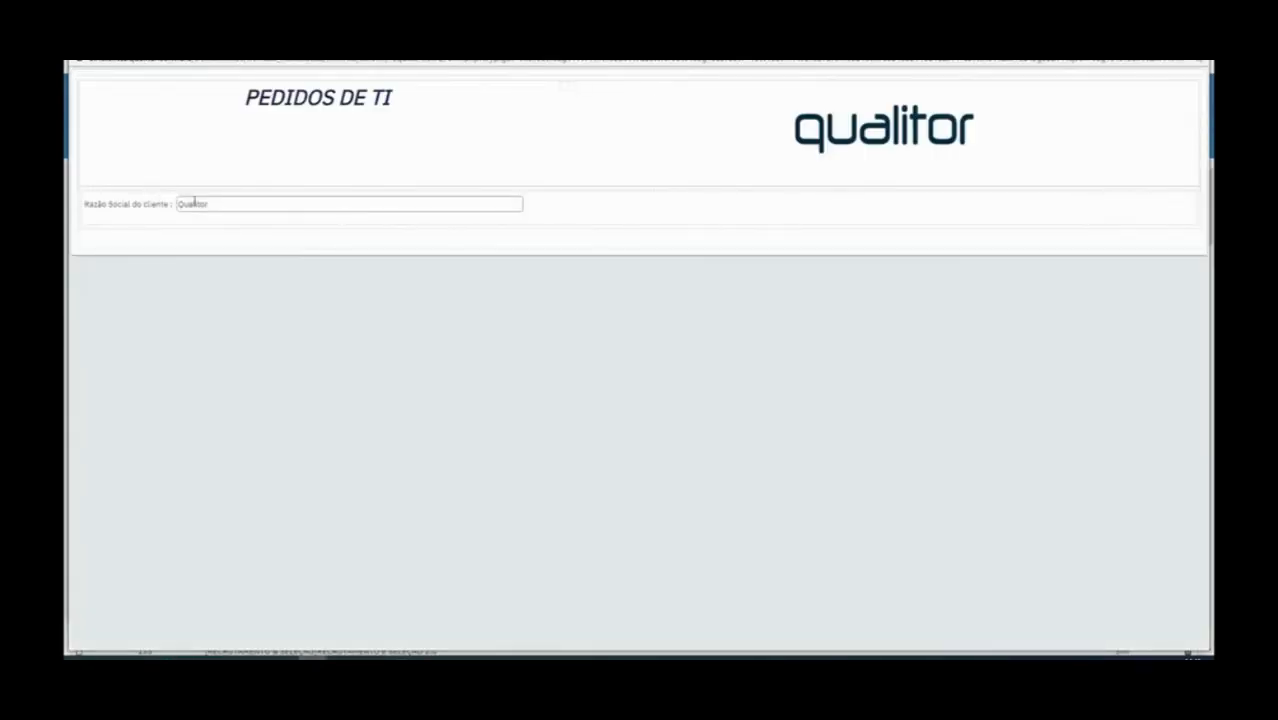
pyautogui.moveTo(234, 202); pyautogui.dragTo(152, 199)
pyautogui.click(1194, 56)
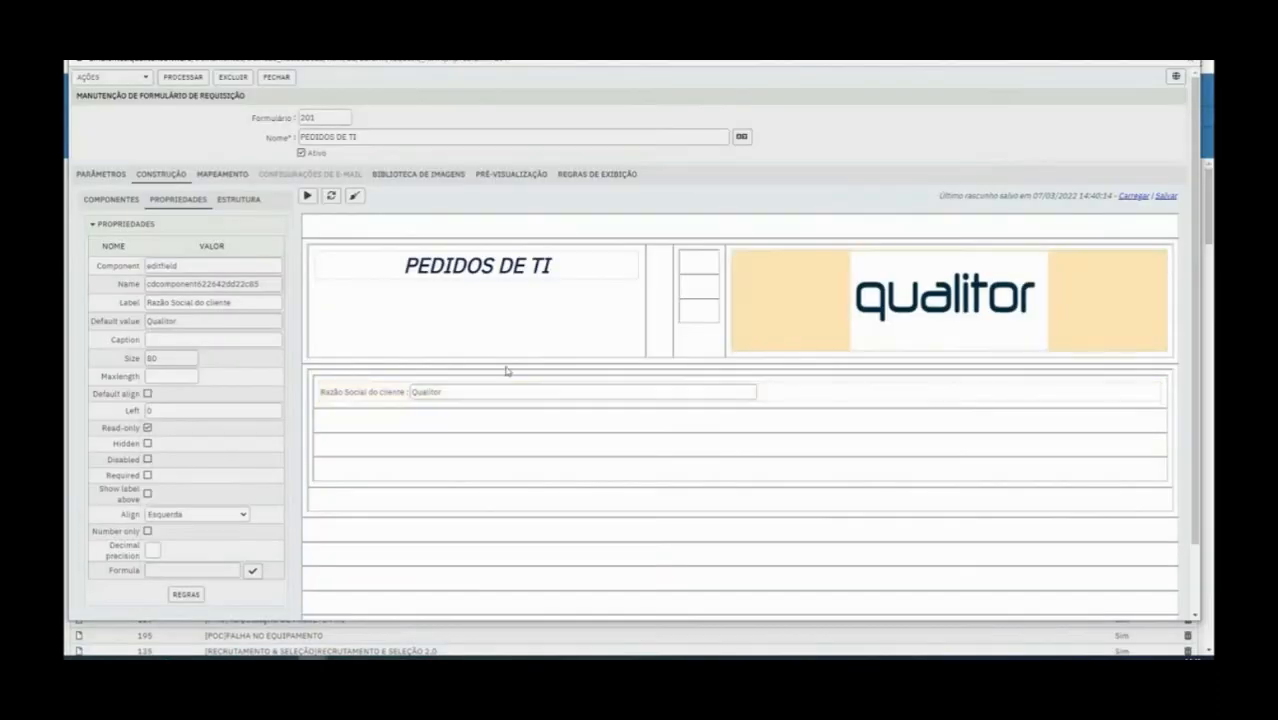
pyautogui.moveTo(99, 428); pyautogui.dragTo(156, 431)
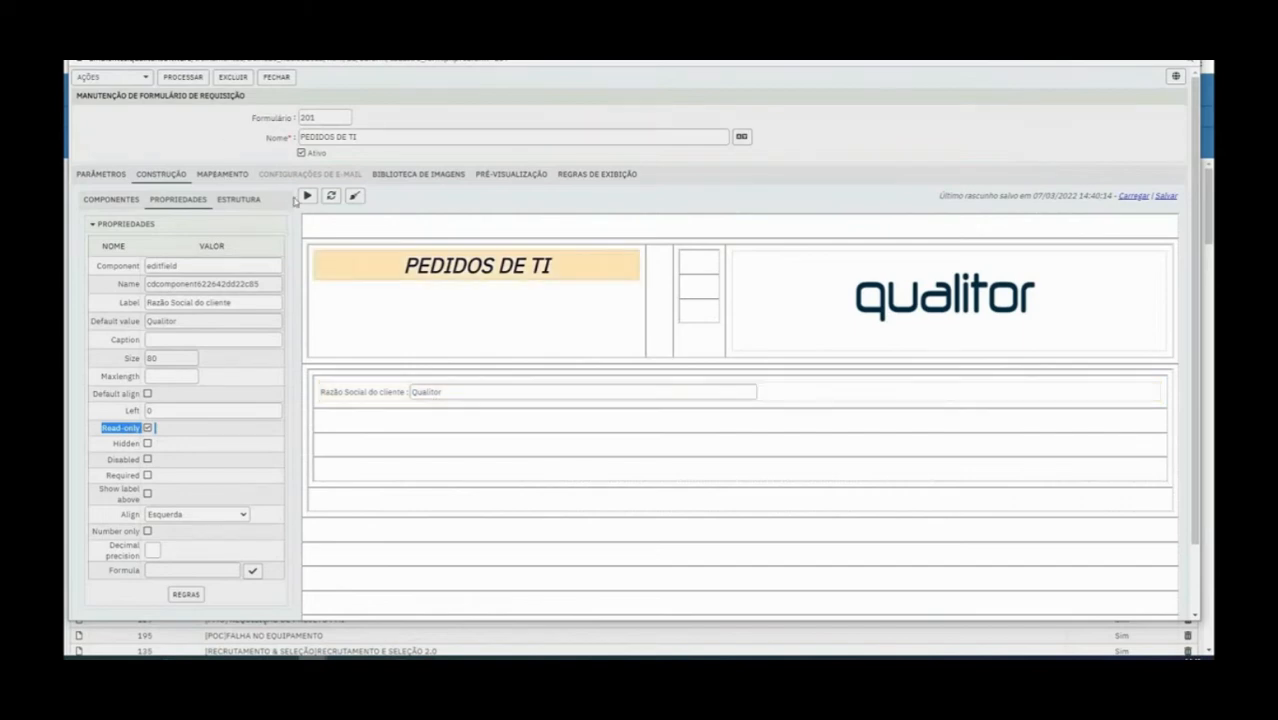
pyautogui.click(307, 196)
pyautogui.doubleClick(206, 206)
pyautogui.click(206, 206)
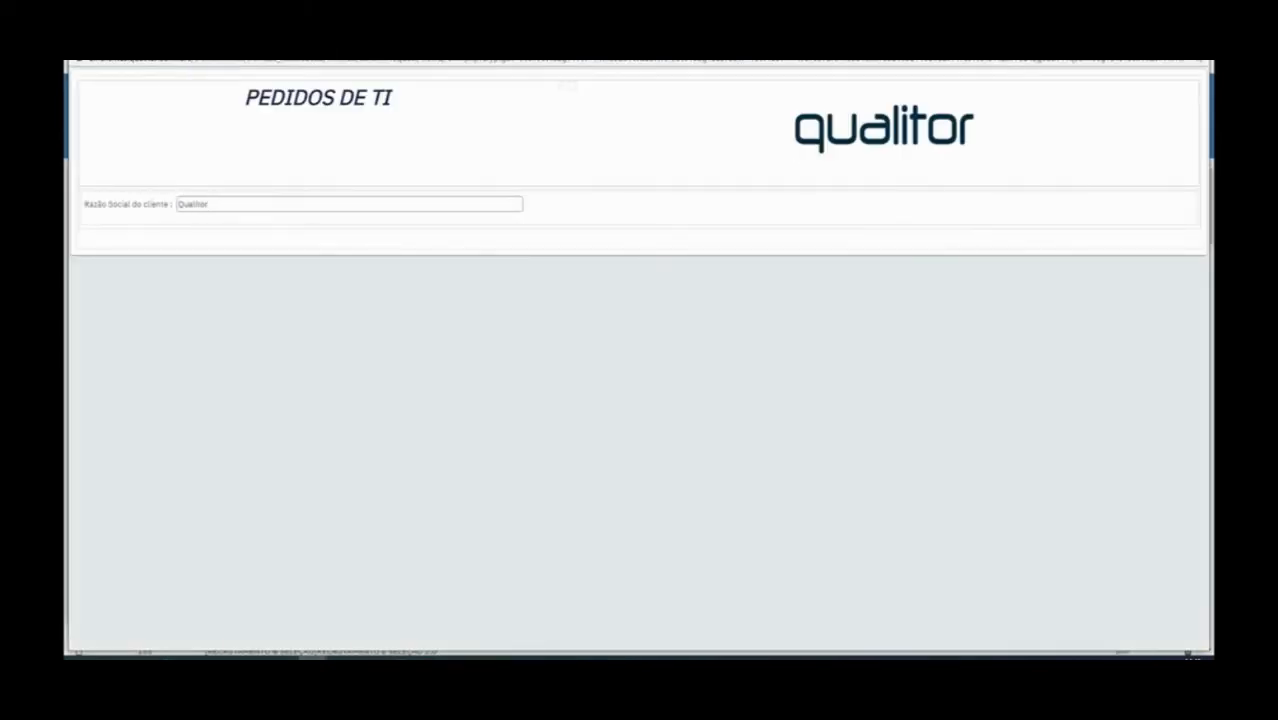
pyautogui.click(1196, 45)
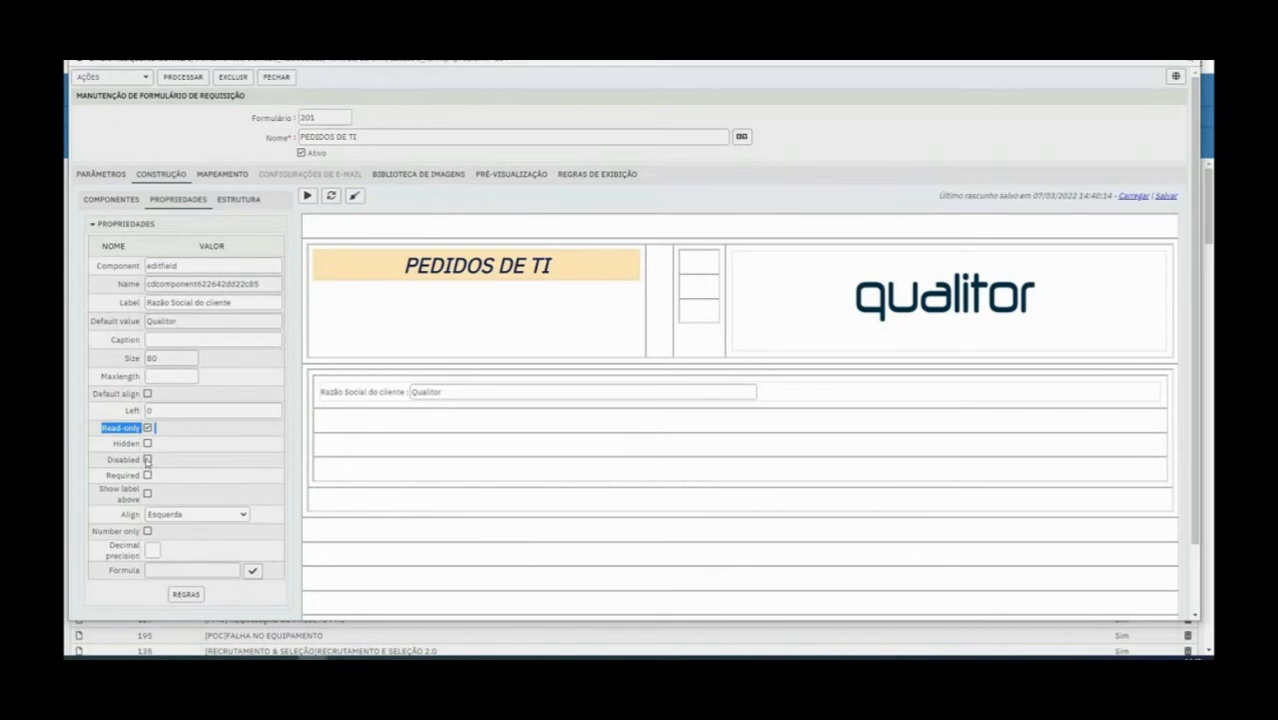
pyautogui.click(415, 390)
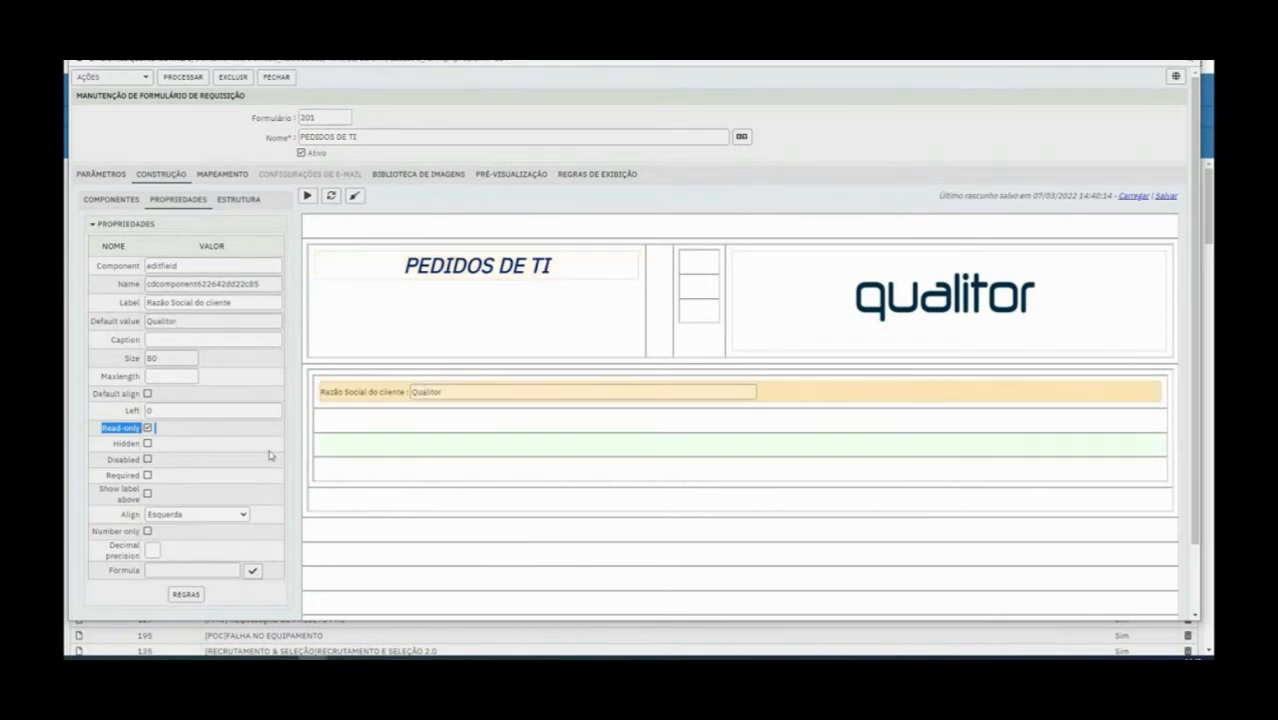
pyautogui.click(149, 427)
# Try out the Required option on the field, check its label in the preview, and switch the option off again
pyautogui.moveTo(106, 480); pyautogui.dragTo(150, 482)
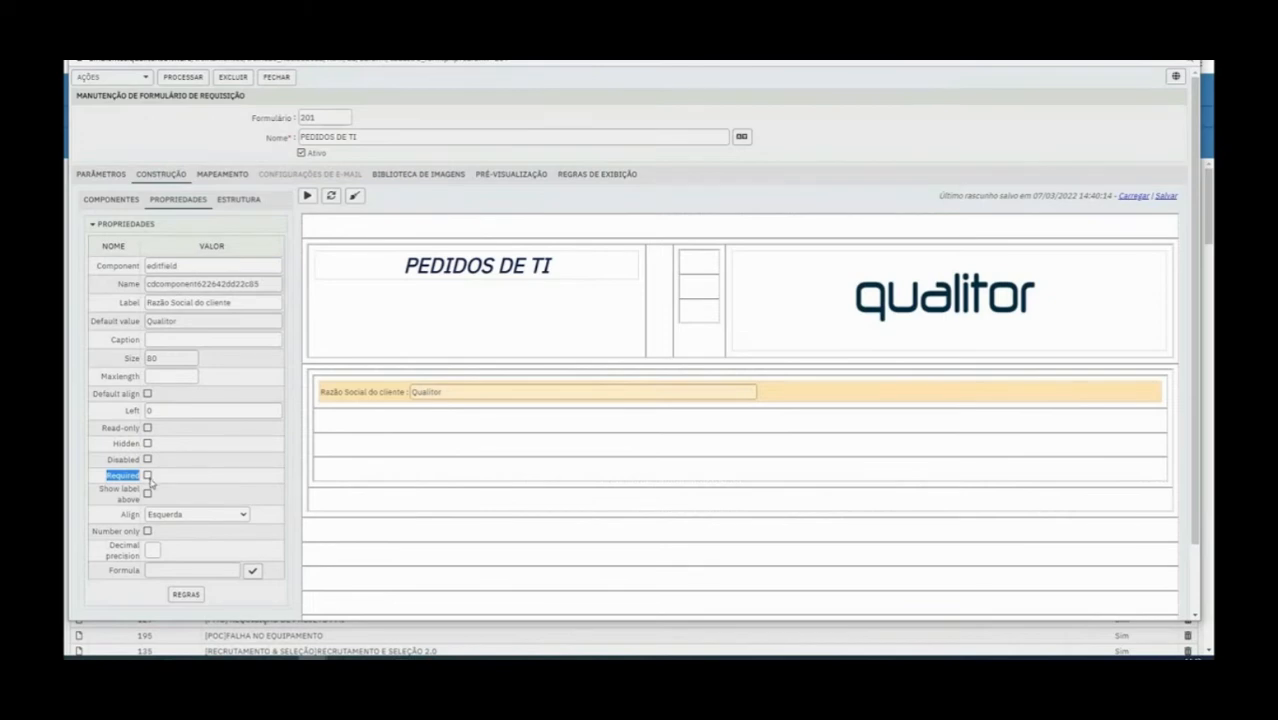
pyautogui.click(147, 476)
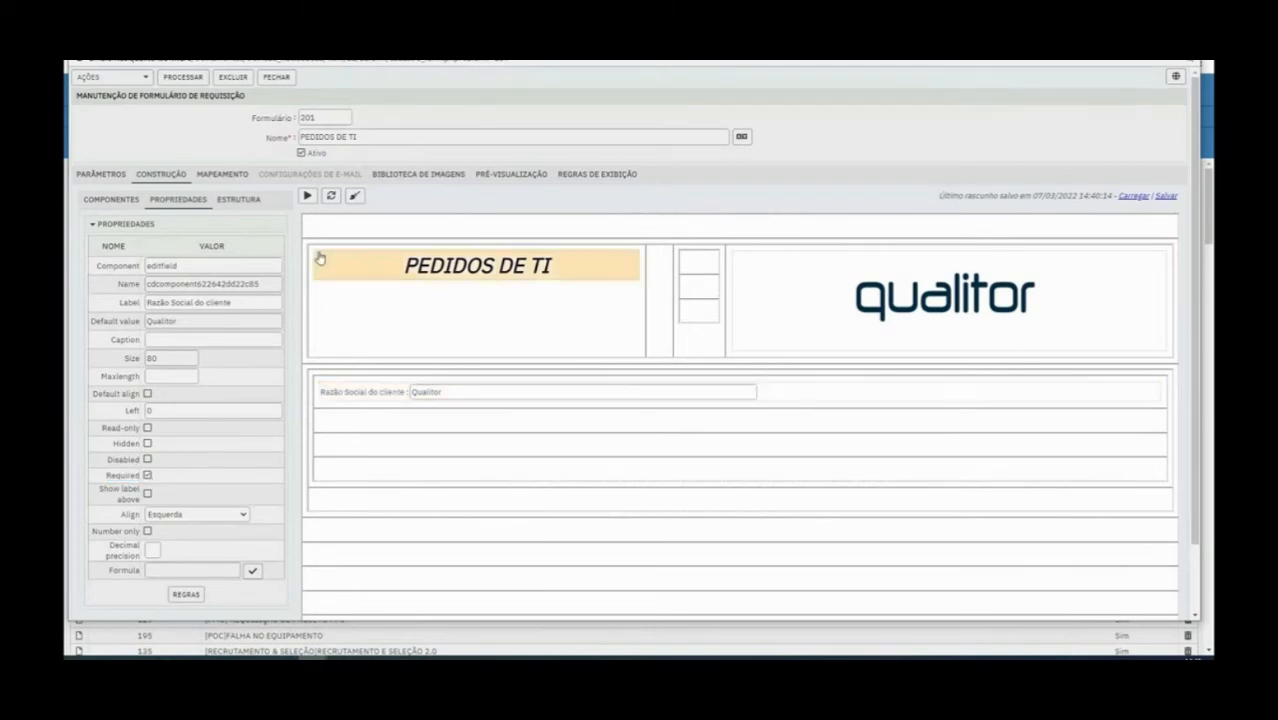
pyautogui.click(306, 197)
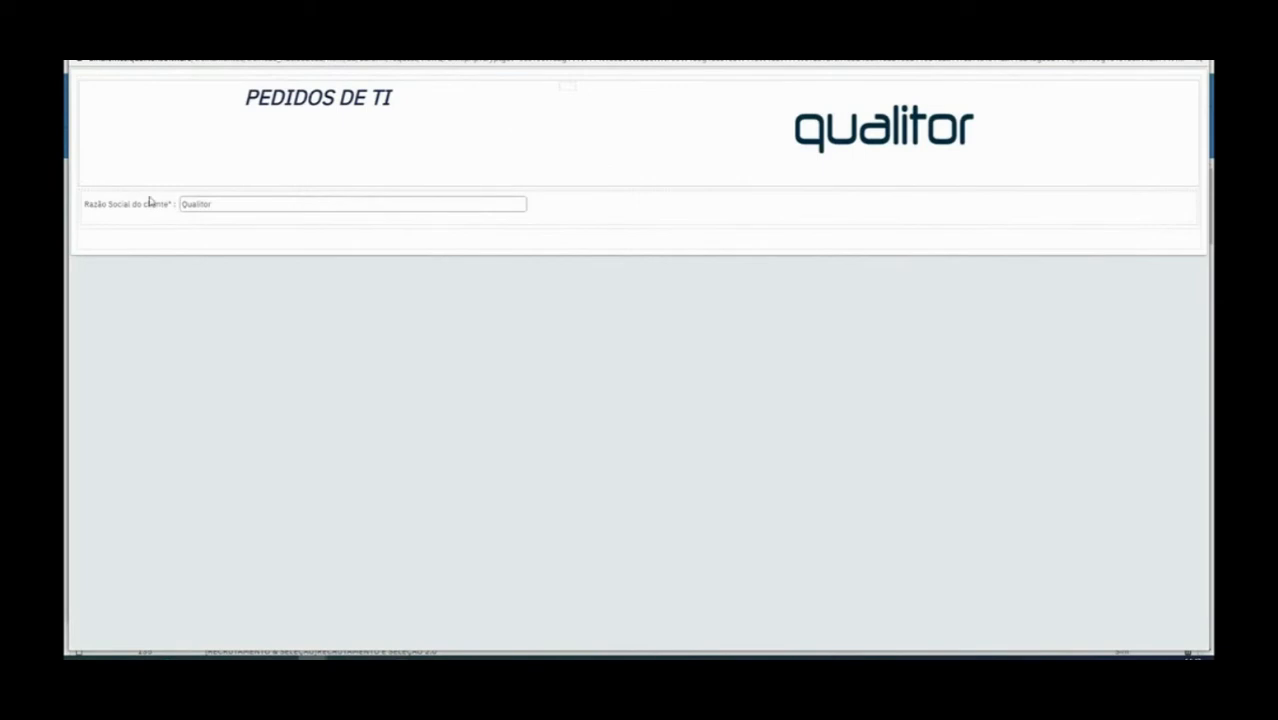
pyautogui.moveTo(168, 203); pyautogui.dragTo(175, 203)
pyautogui.click(1196, 43)
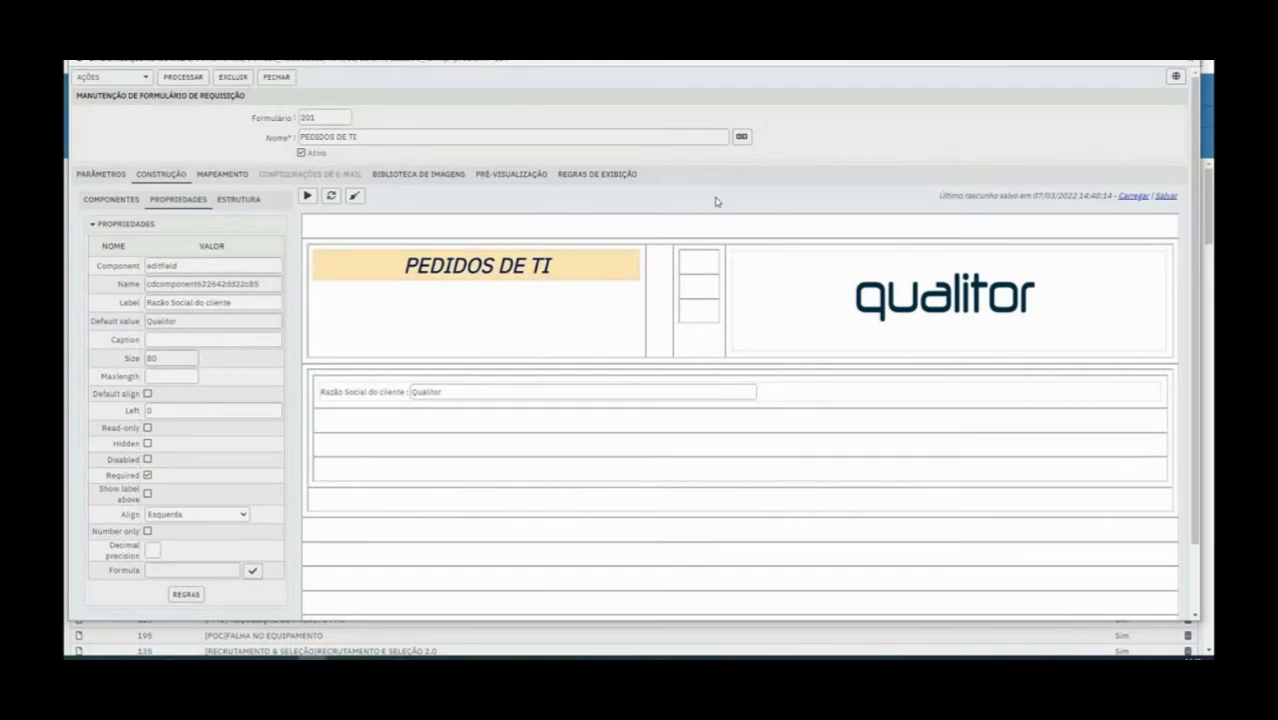
pyautogui.click(148, 476)
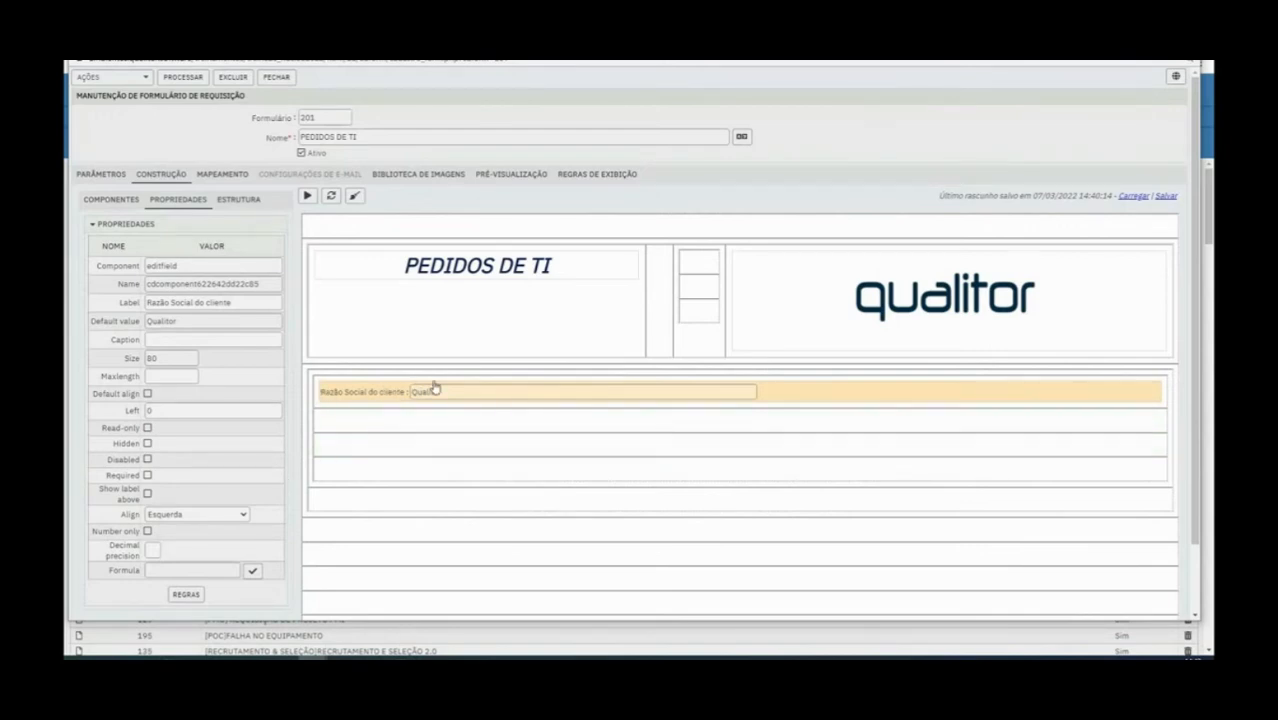
# Align the Razão Social do cliente field to Centro, show its label above it, and check the result in the preview
pyautogui.click(177, 516)
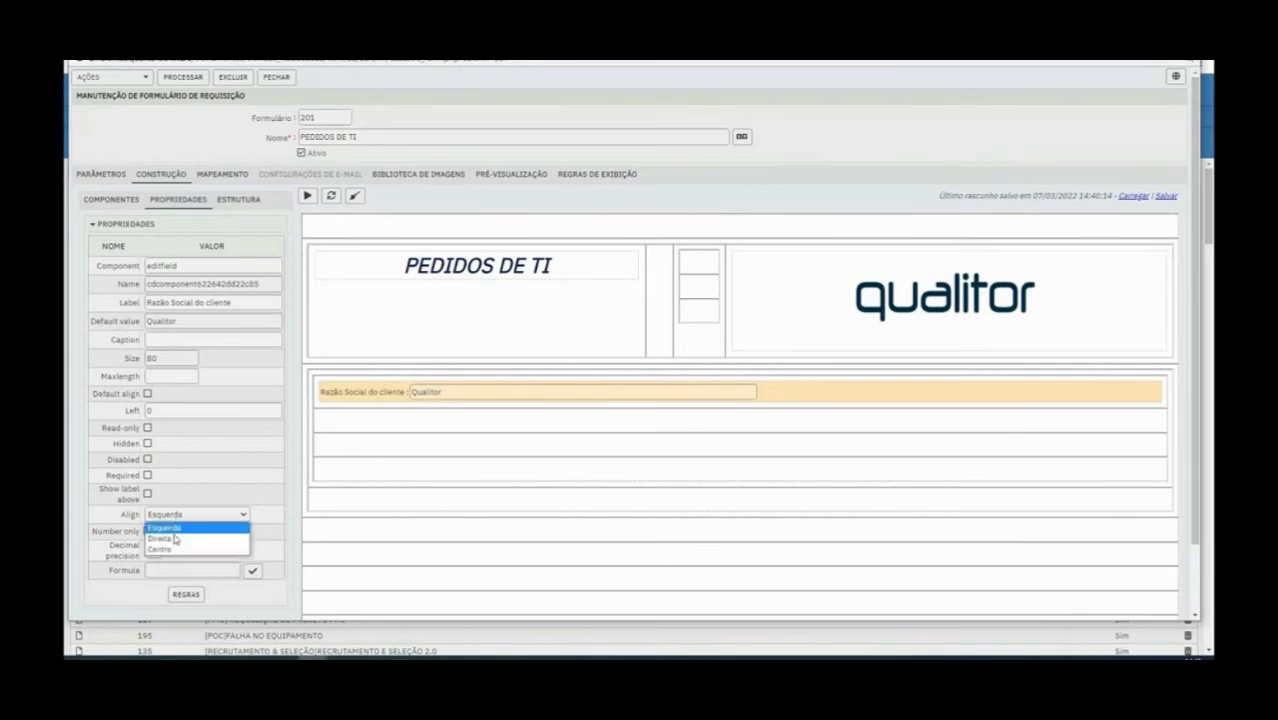
pyautogui.click(176, 550)
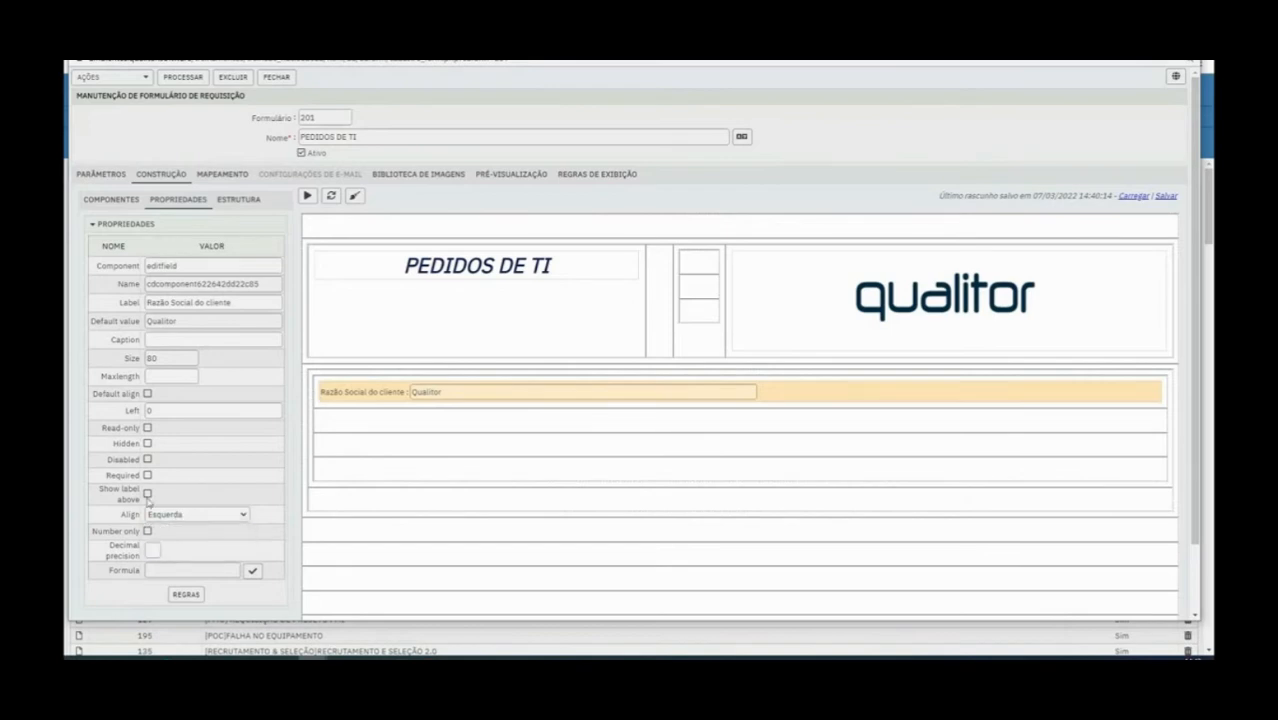
pyautogui.click(147, 494)
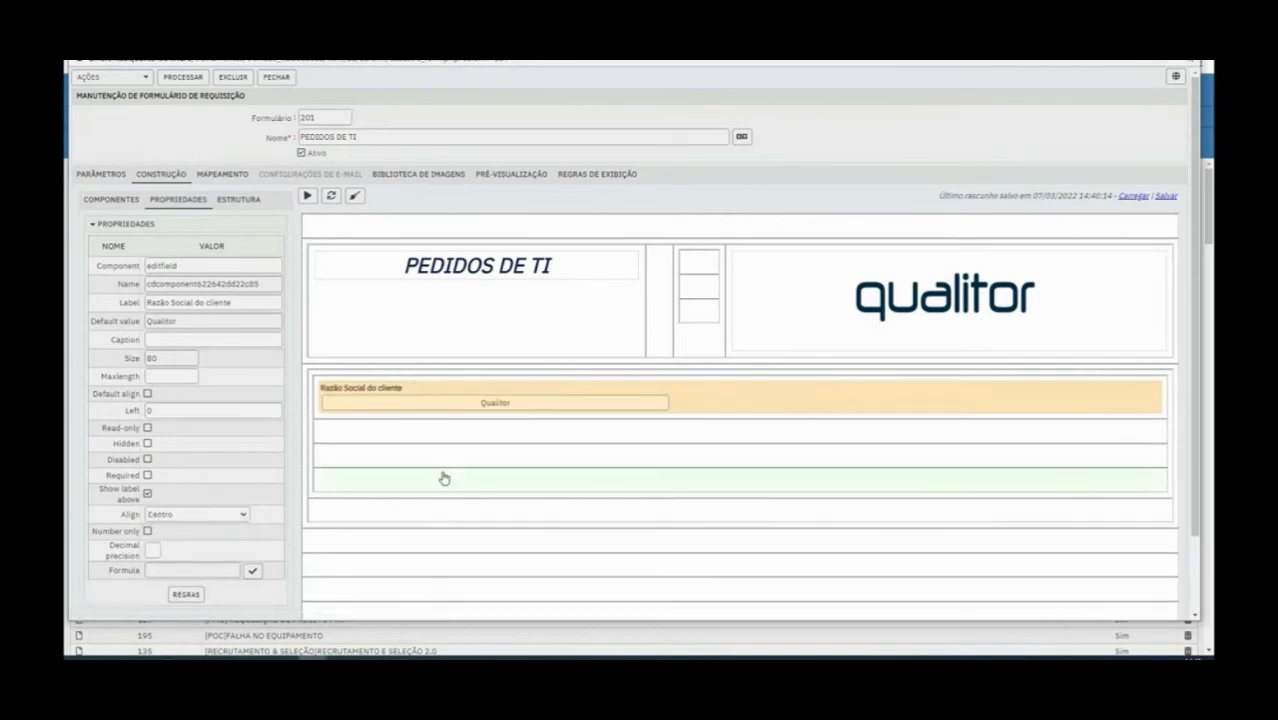
pyautogui.click(359, 402)
pyautogui.click(309, 196)
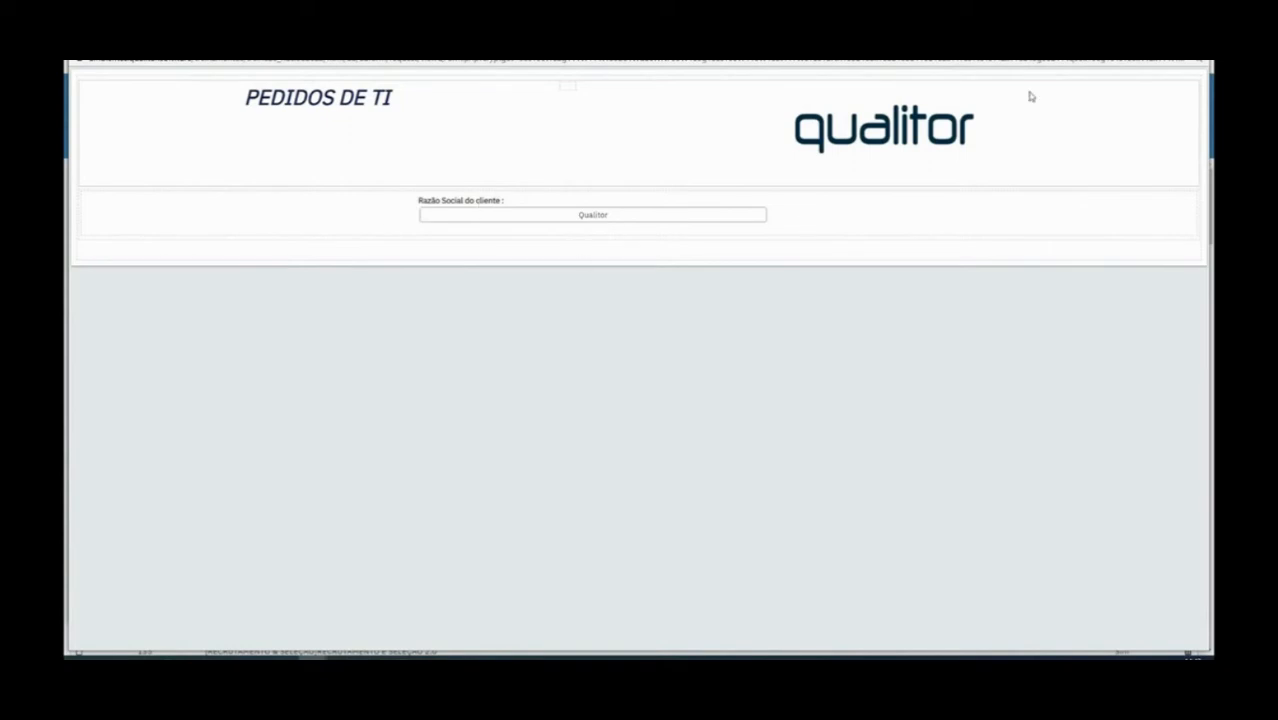
pyautogui.click(1197, 47)
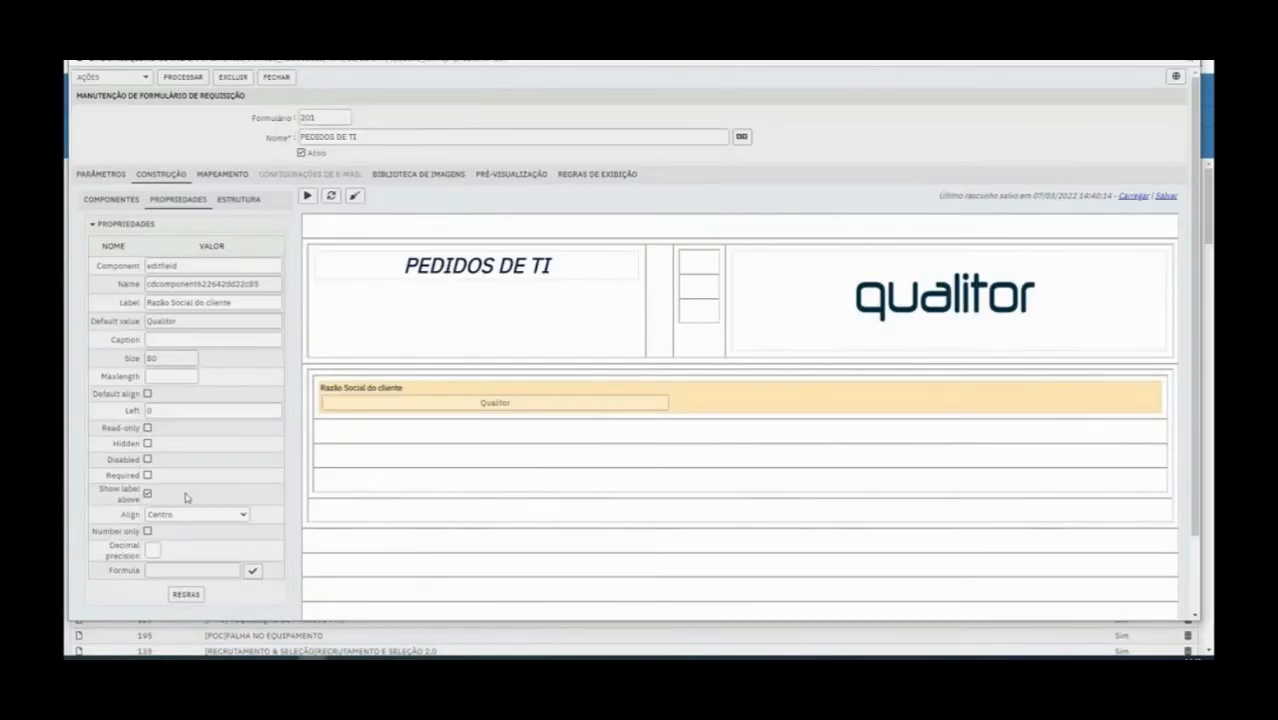
# Try the Number only option, switch it and Show label above off again, and save the form
pyautogui.moveTo(101, 489); pyautogui.dragTo(131, 492)
pyautogui.click(168, 500)
pyautogui.moveTo(180, 321); pyautogui.dragTo(71, 327)
pyautogui.click(148, 532)
pyautogui.click(148, 532)
pyautogui.click(147, 494)
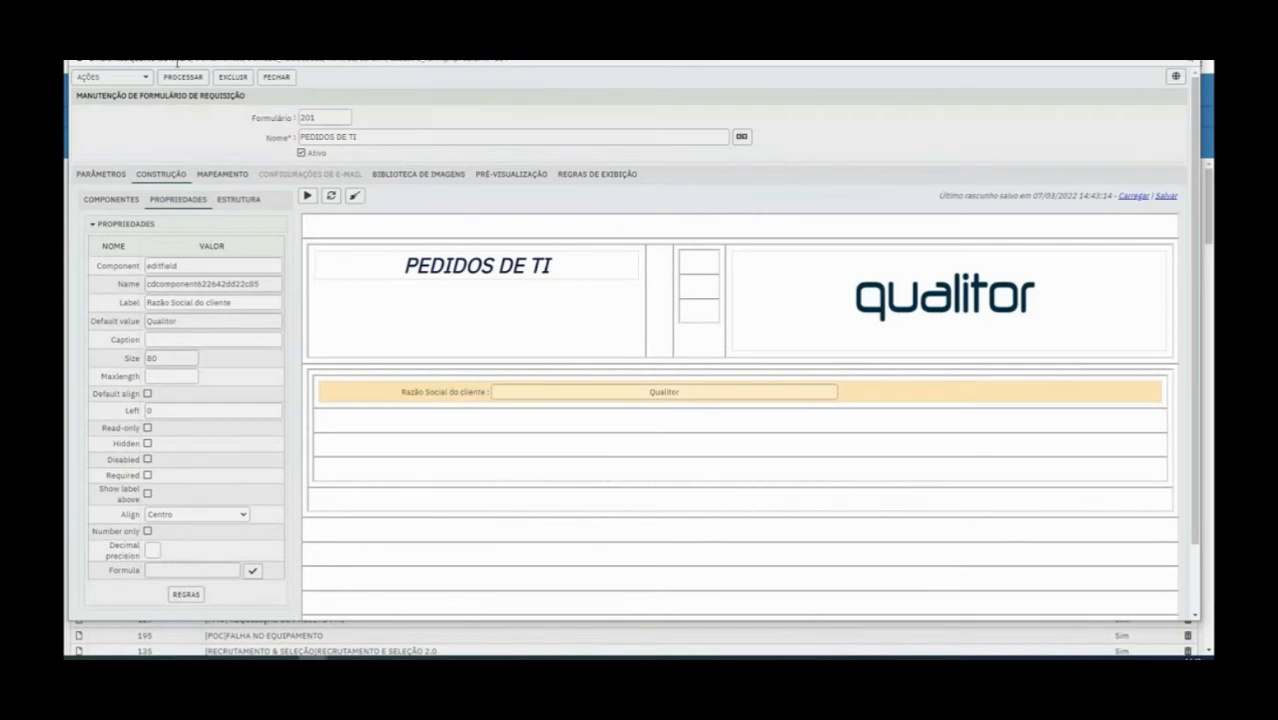
pyautogui.click(181, 77)
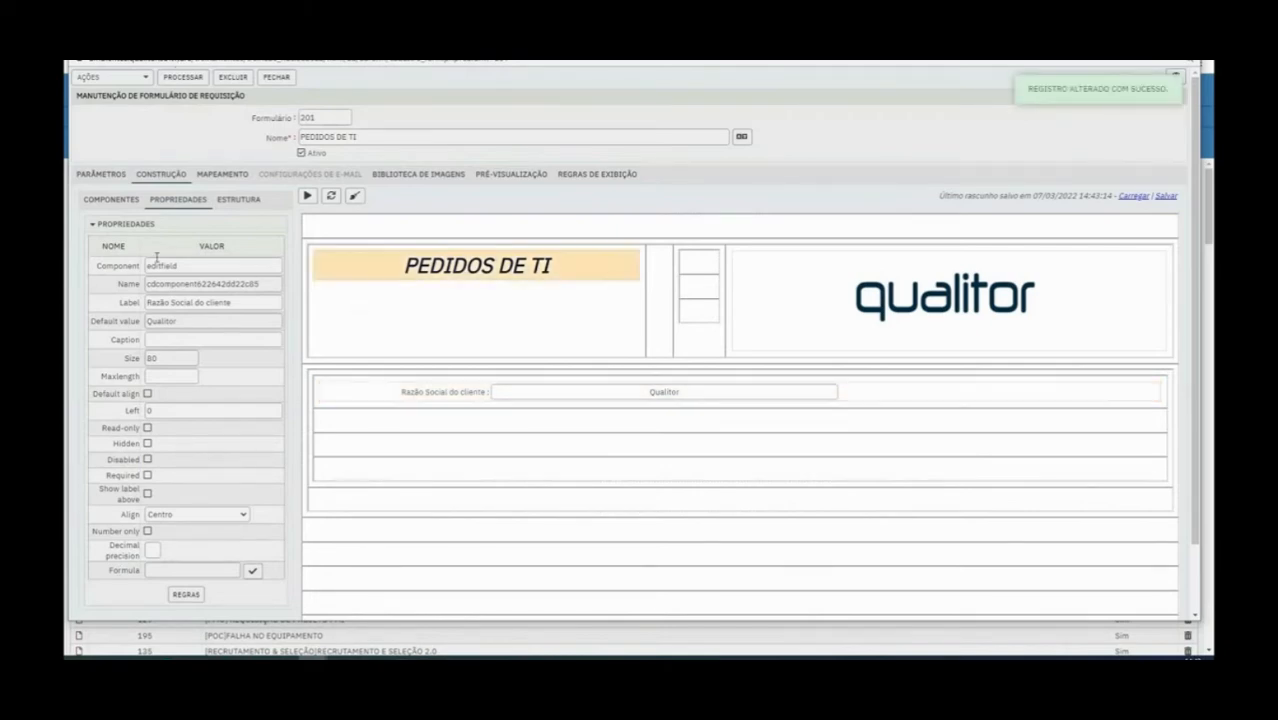
# Add a Combo de seleção in the row below Razão Social do cliente and label it Tipo de cliente
pyautogui.click(118, 202)
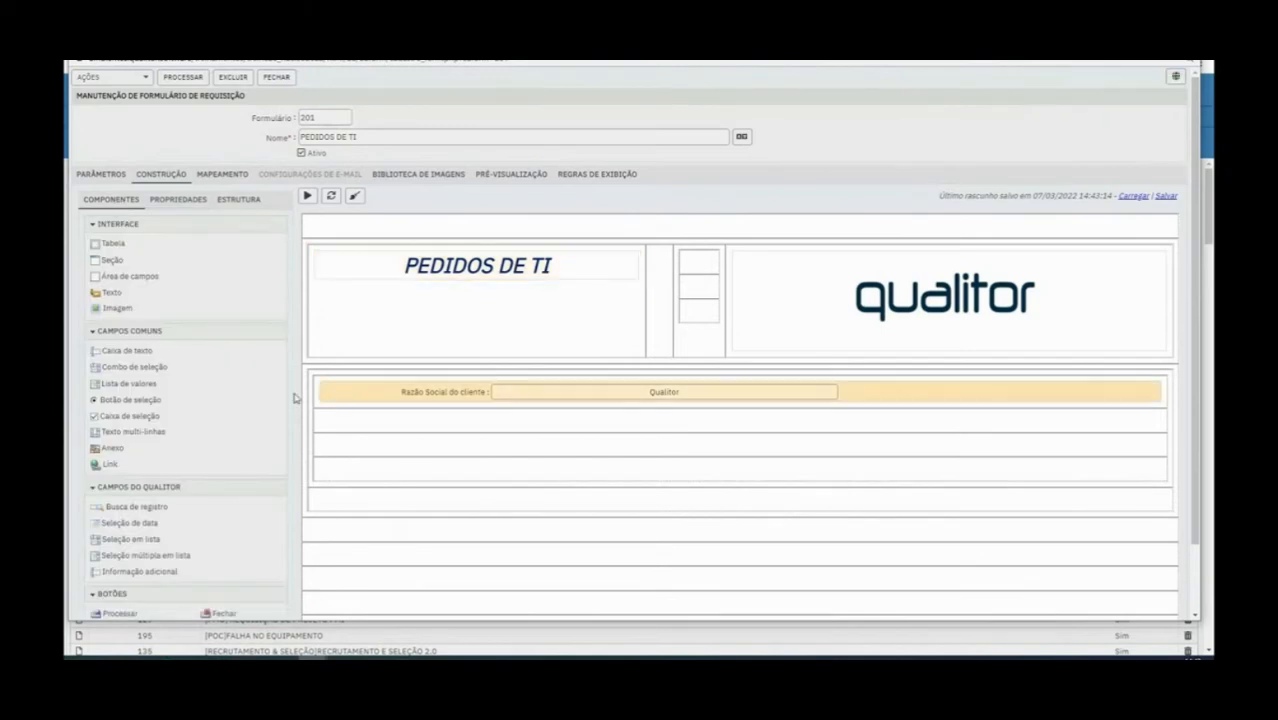
pyautogui.moveTo(112, 370); pyautogui.dragTo(428, 416)
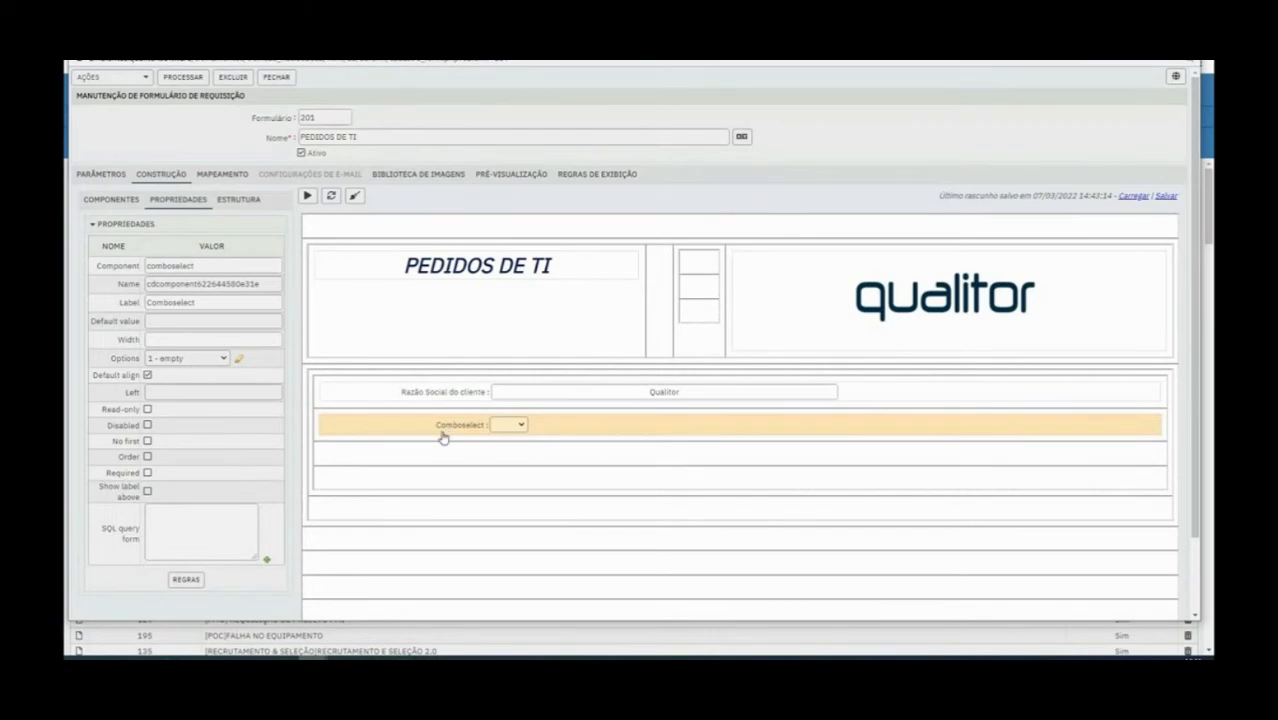
pyautogui.doubleClick(227, 301)
pyautogui.write('Tipo de cliente')
pyautogui.click(413, 428)
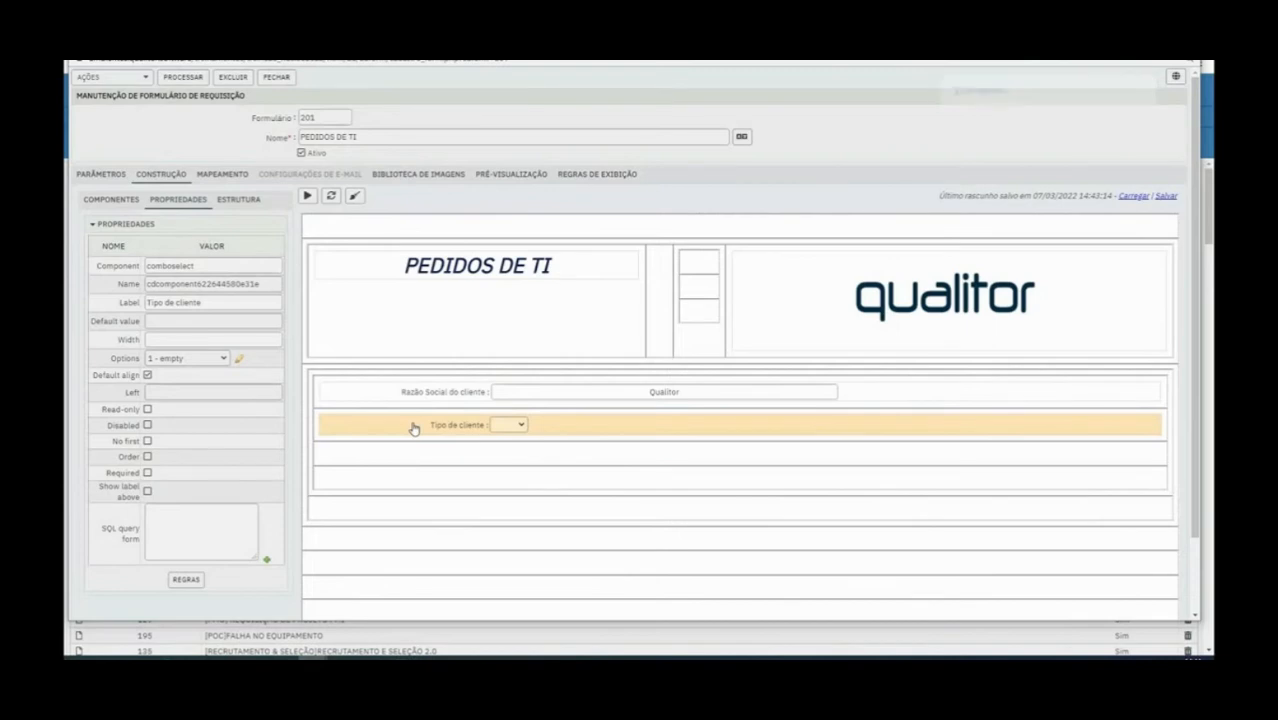
# Rename the Tipo de cliente combo's default option with value 1 to PRIVADO
pyautogui.click(512, 428)
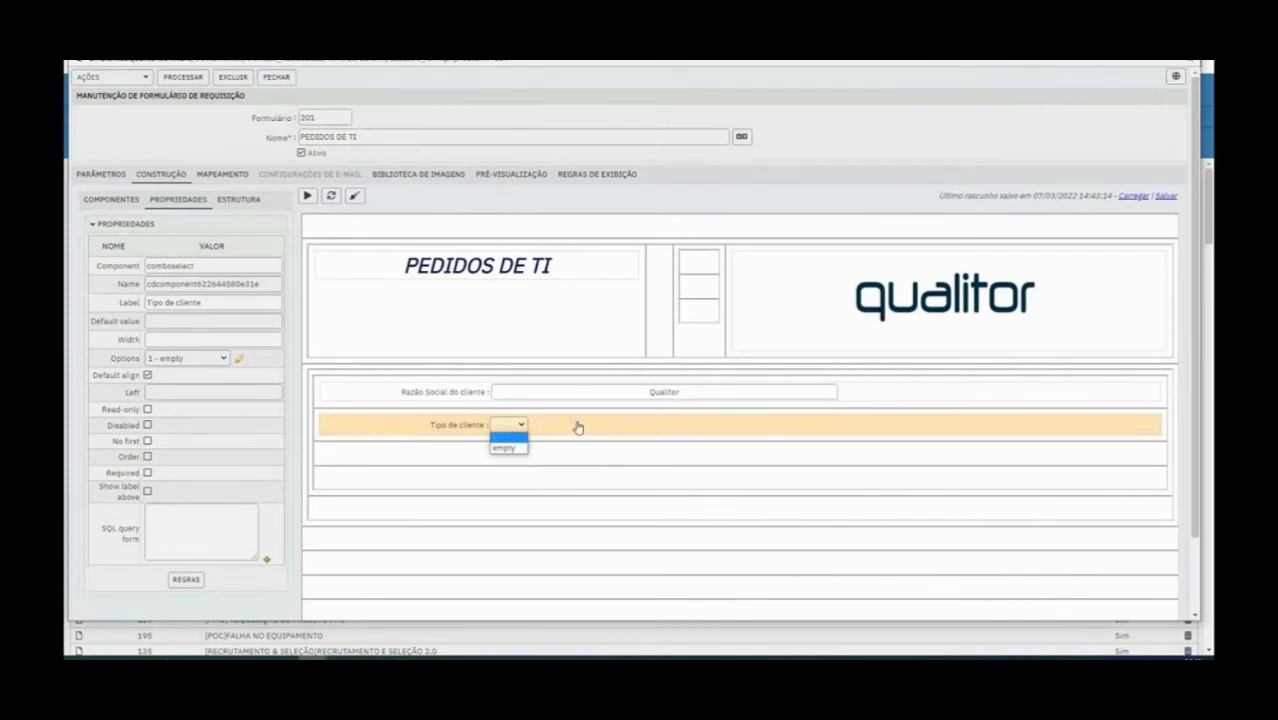
pyautogui.click(457, 431)
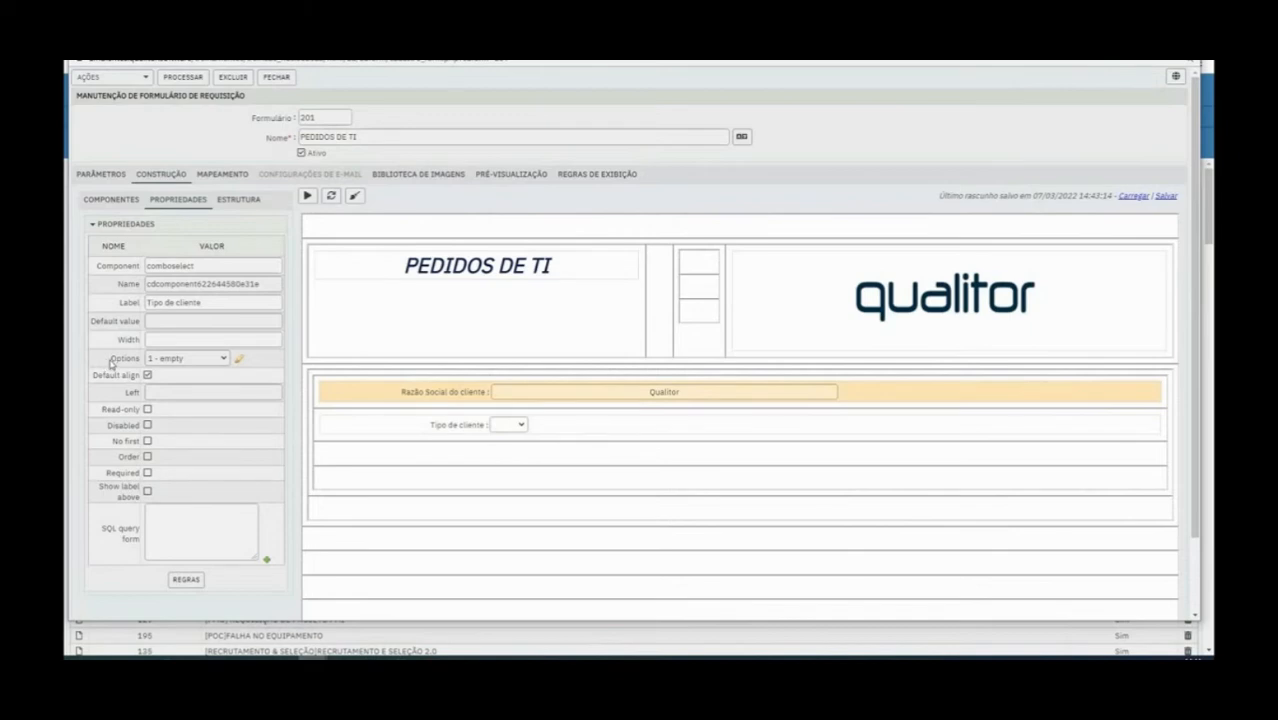
pyautogui.moveTo(107, 363); pyautogui.dragTo(148, 363)
pyautogui.click(238, 358)
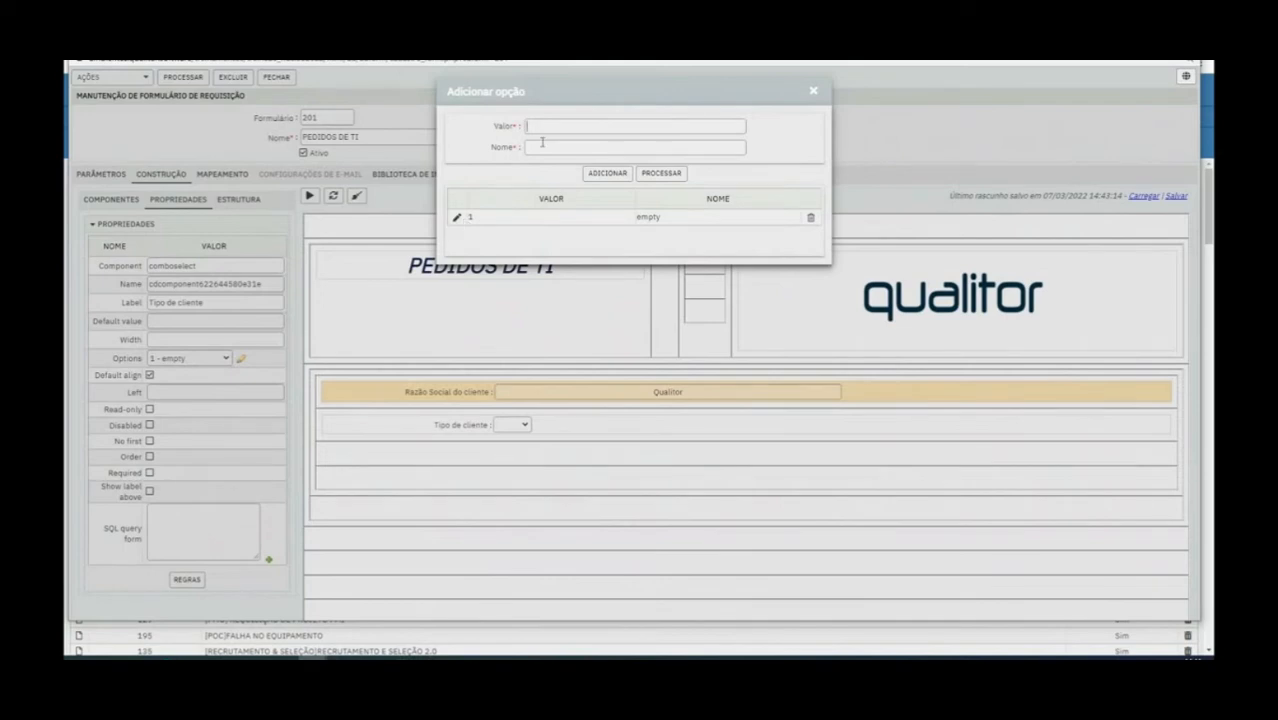
pyautogui.click(456, 217)
pyautogui.doubleClick(541, 147)
pyautogui.write('PRIVADO')
pyautogui.click(610, 174)
# Try to enter an option with value 2 named PÚBLICO and apply the combo's option list
pyautogui.moveTo(551, 127); pyautogui.dragTo(515, 125)
pyautogui.write('2')
pyautogui.doubleClick(557, 147)
pyautogui.write('PÚBLICO')
pyautogui.click(660, 174)
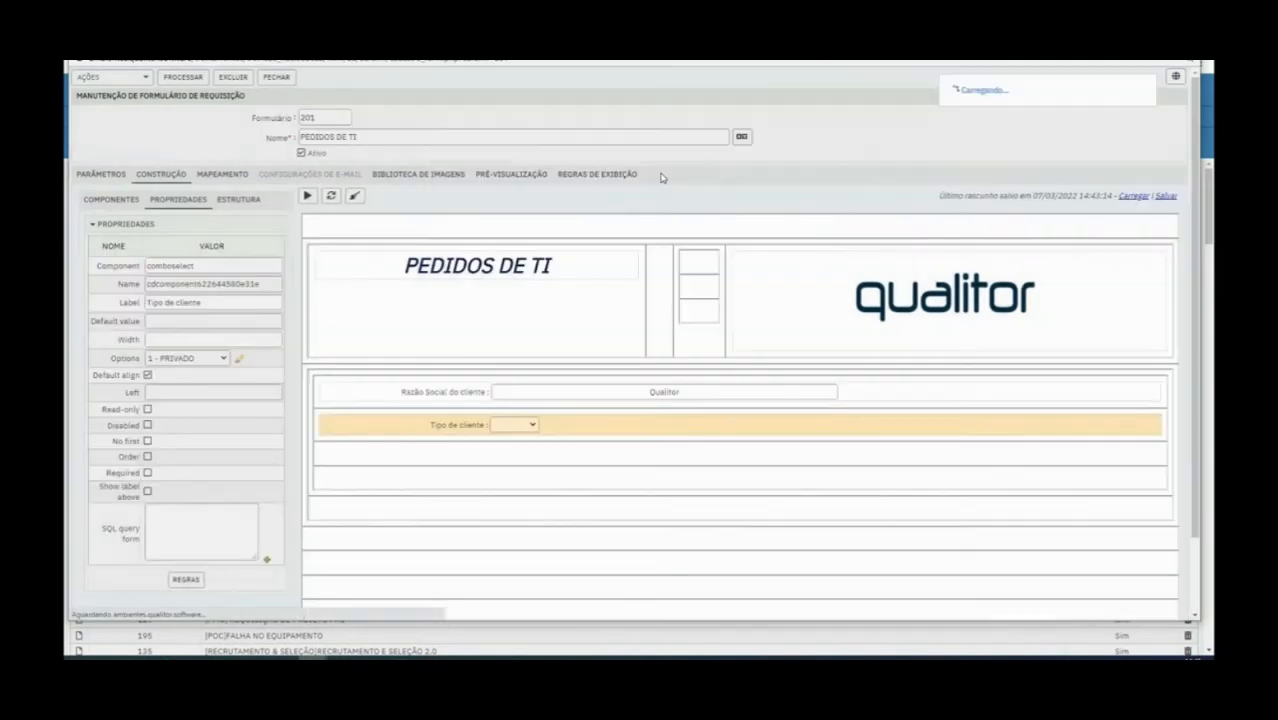
# Add the option PÚBLICO with value 2 to the Tipo de cliente combo and apply the option list
pyautogui.click(190, 357)
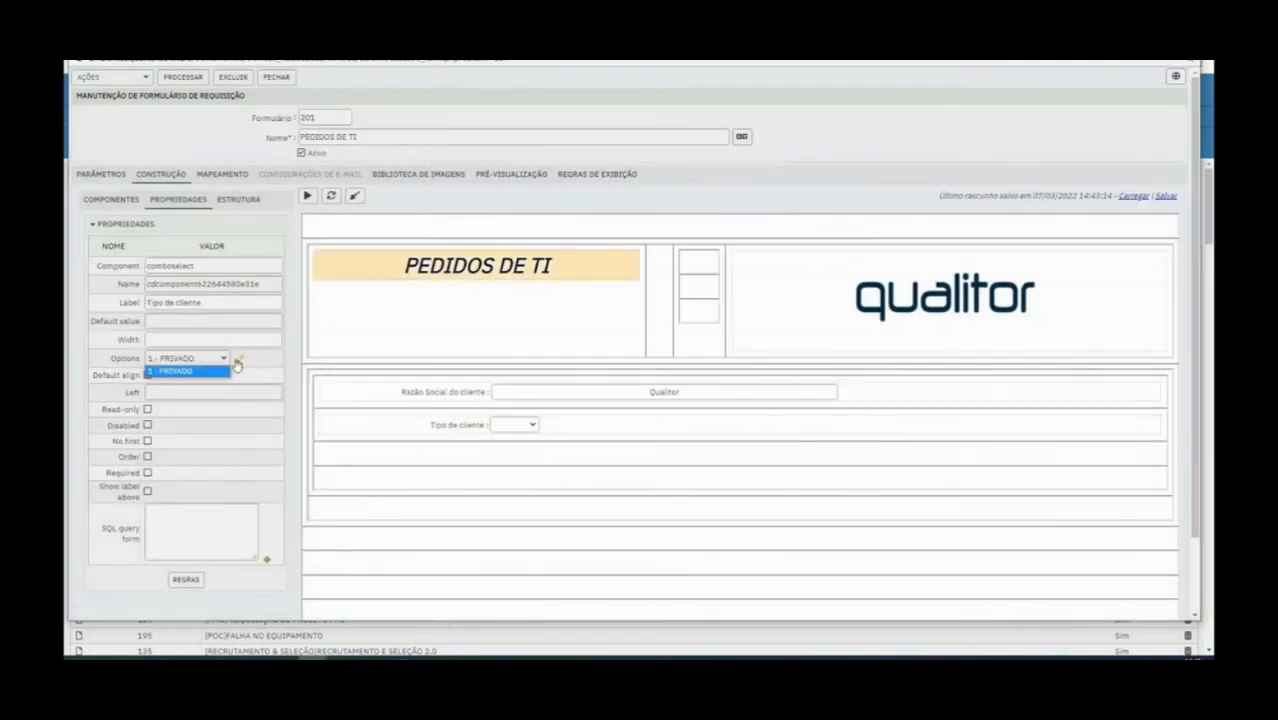
pyautogui.click(238, 357)
pyautogui.write('2')
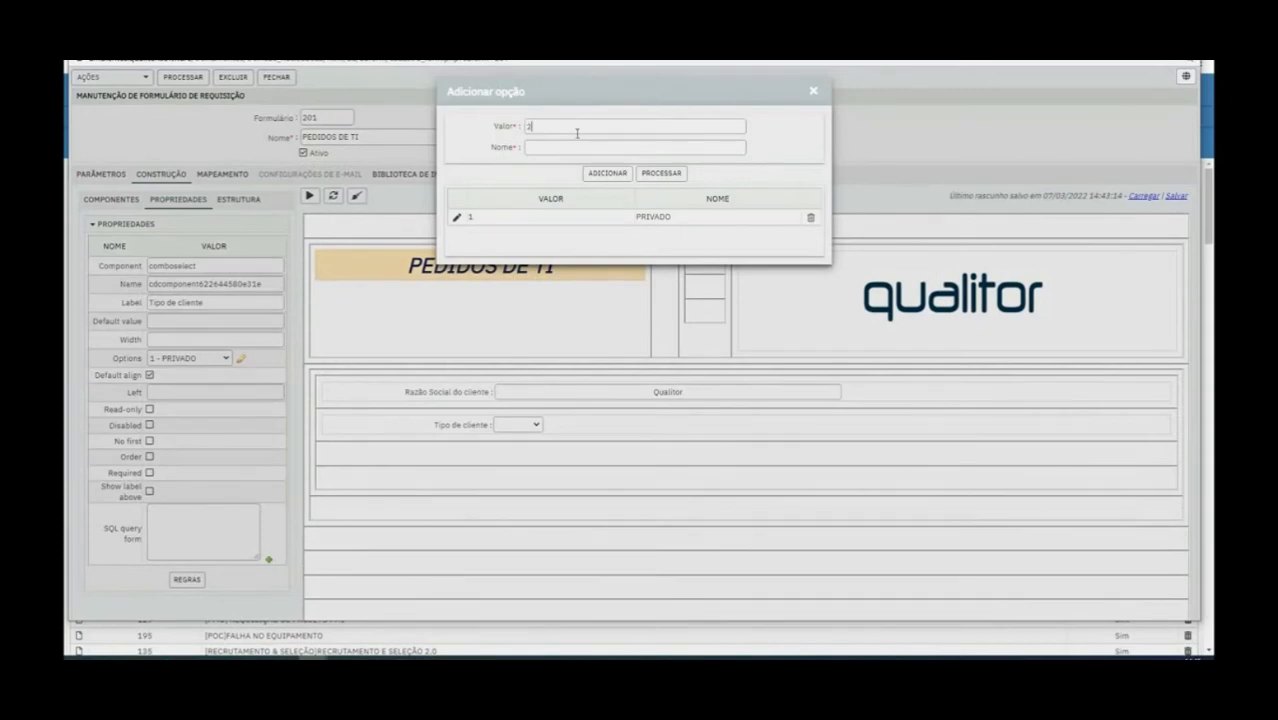
pyautogui.click(565, 153)
pyautogui.write('PÚBLICO')
pyautogui.click(608, 174)
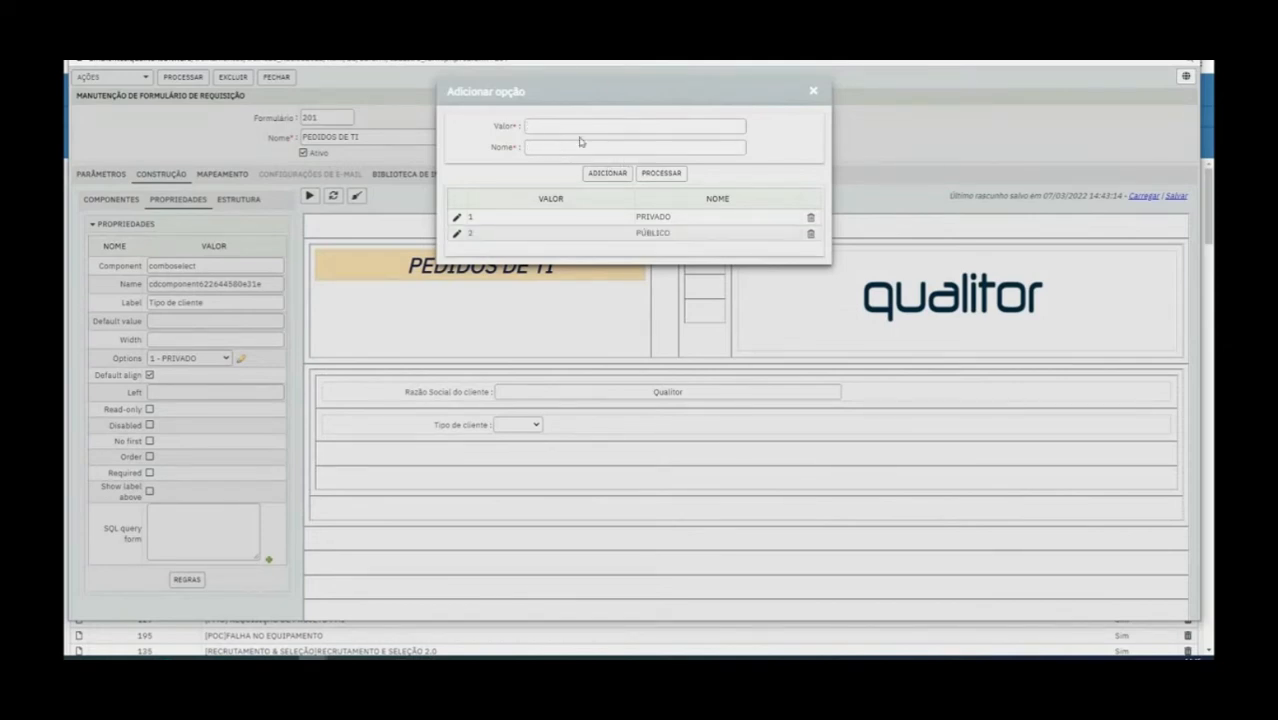
pyautogui.click(681, 176)
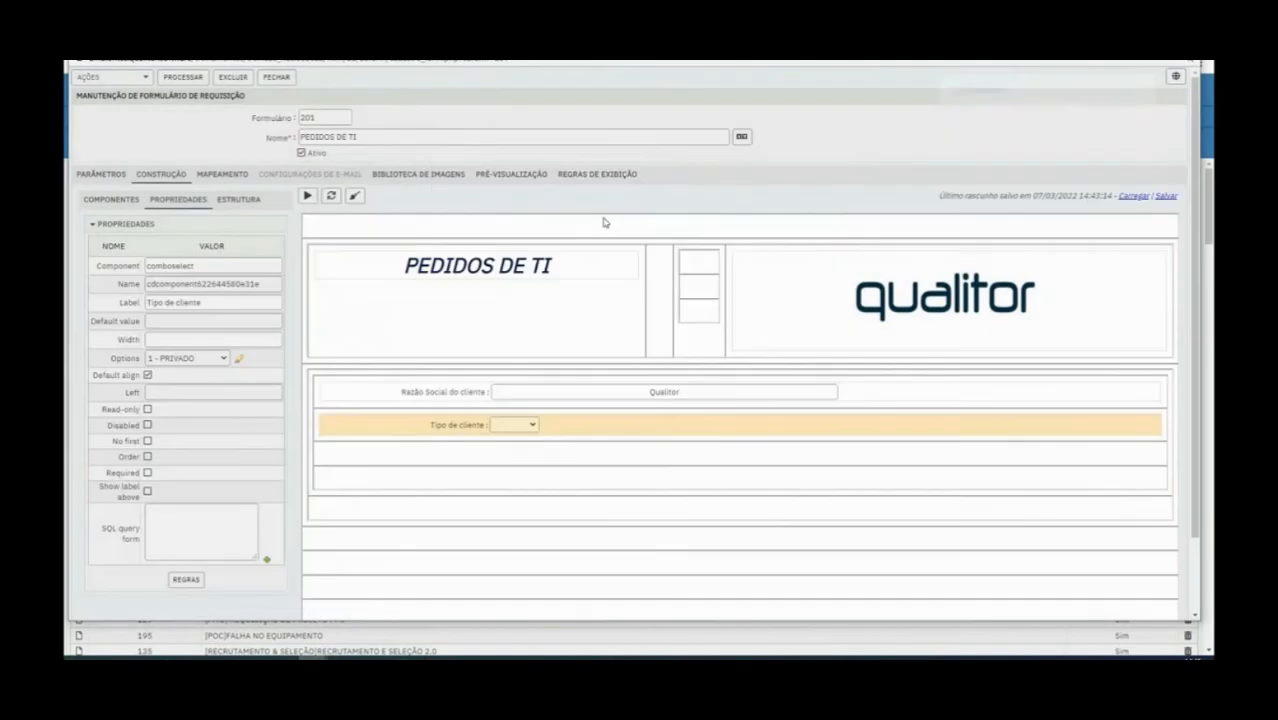
# Check the choices in the Tipo de cliente list and inspect the PÚBLICO entry in the options editor without changing it
pyautogui.click(505, 424)
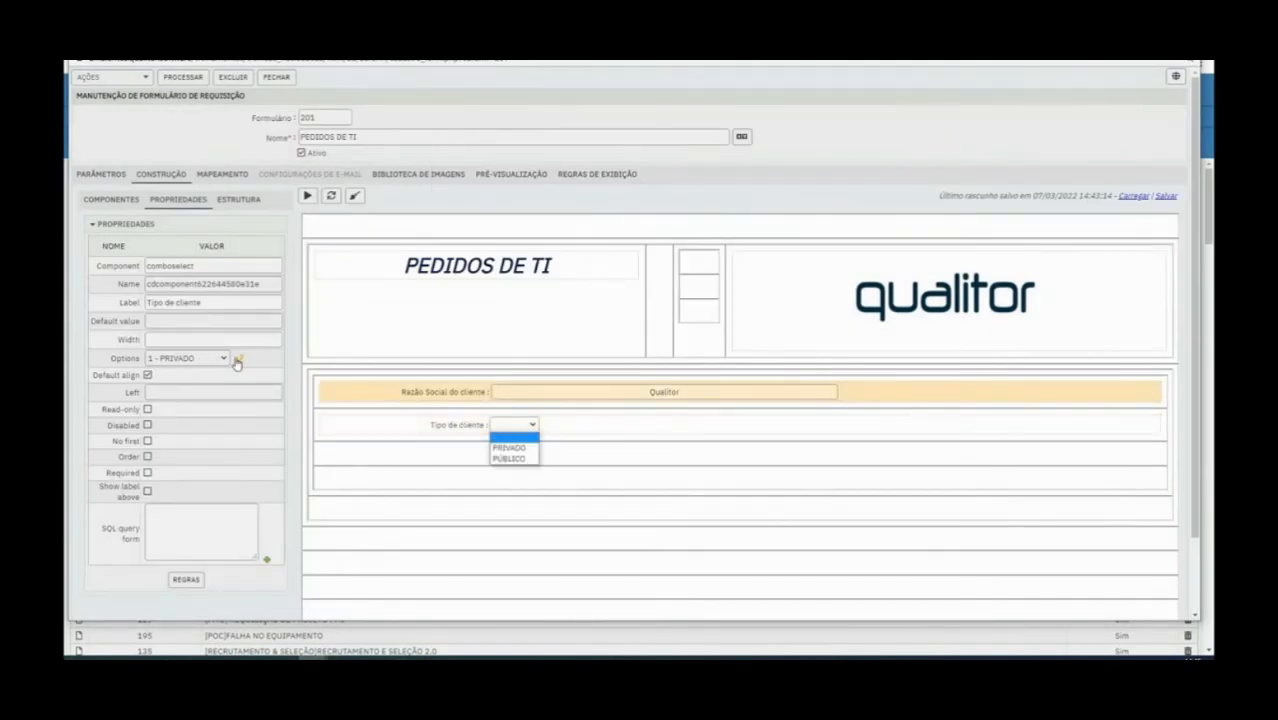
pyautogui.click(239, 359)
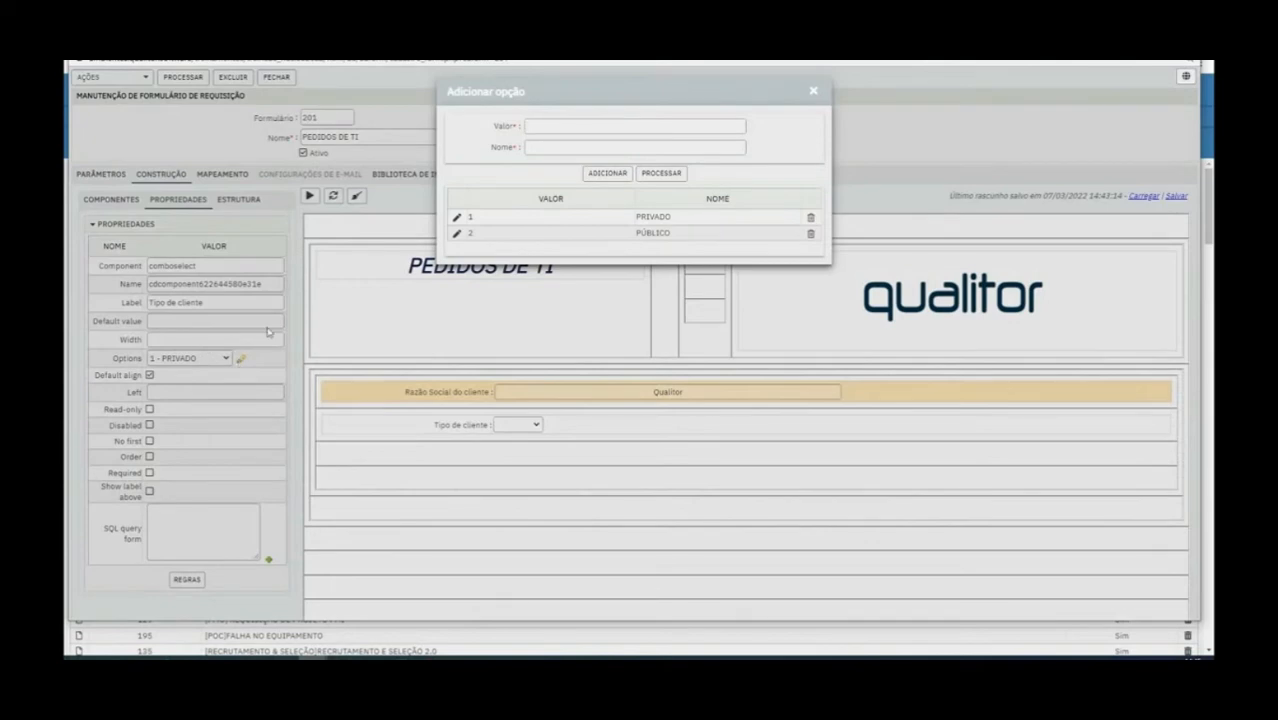
pyautogui.click(456, 235)
pyautogui.click(814, 93)
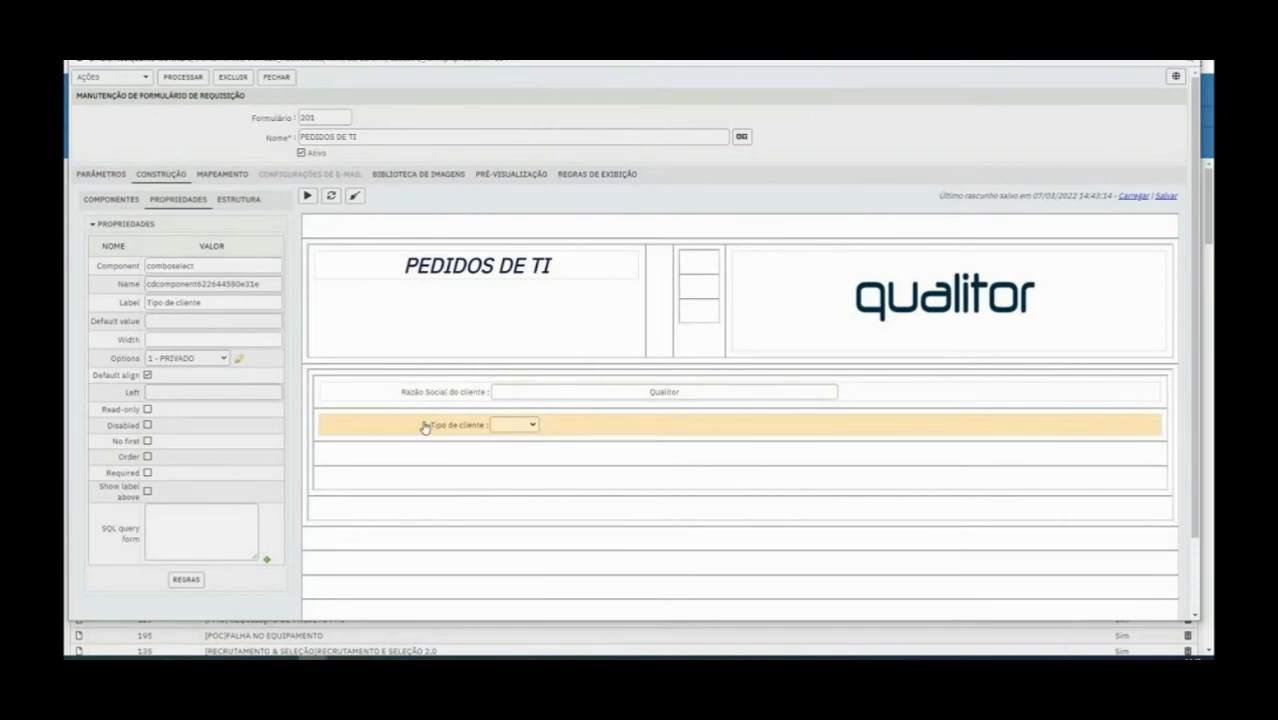
# Test selecting PRIVADO and PÚBLICO in the Tipo de cliente list and inspect the PRIVADO entry in the options editor
pyautogui.click(514, 425)
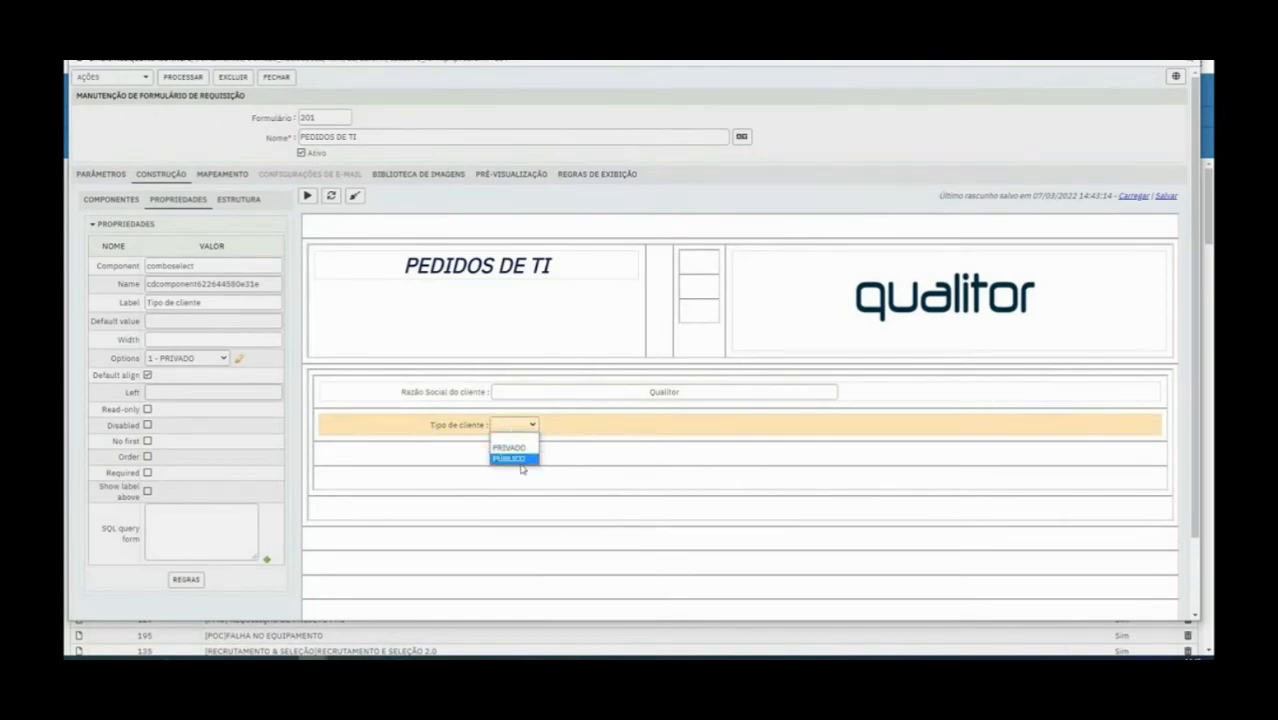
pyautogui.click(520, 450)
pyautogui.click(524, 428)
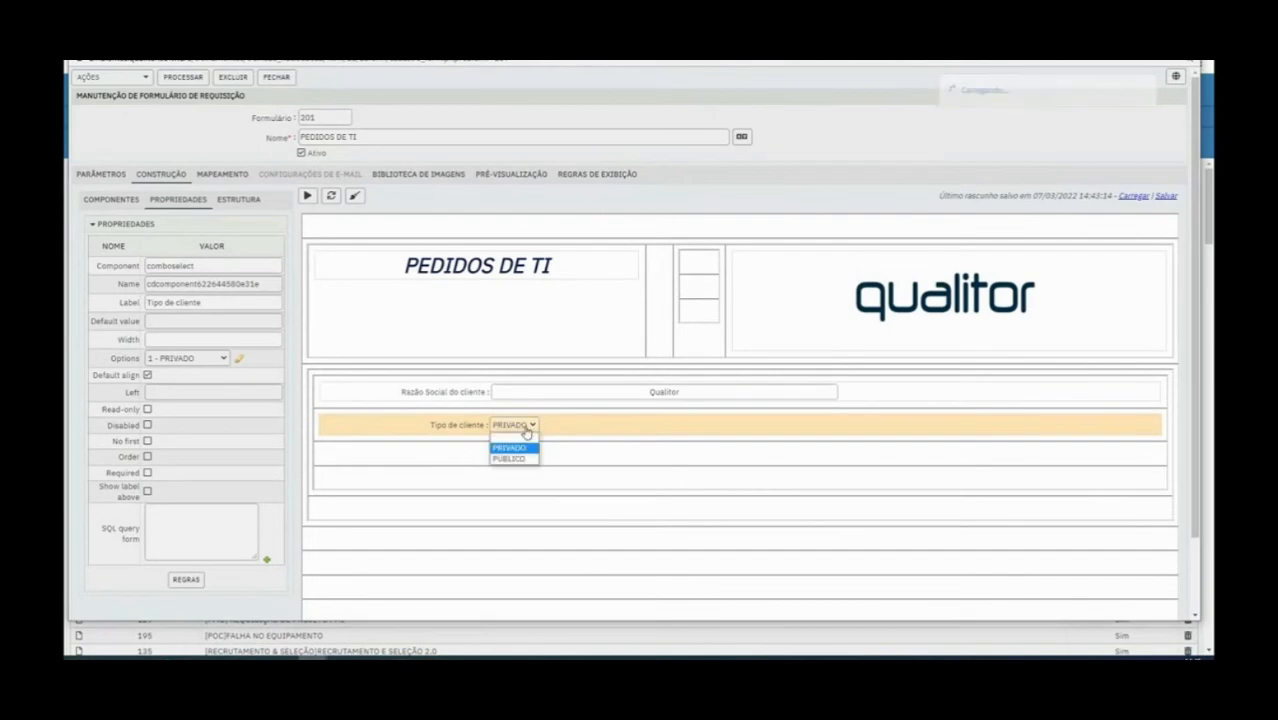
pyautogui.click(520, 461)
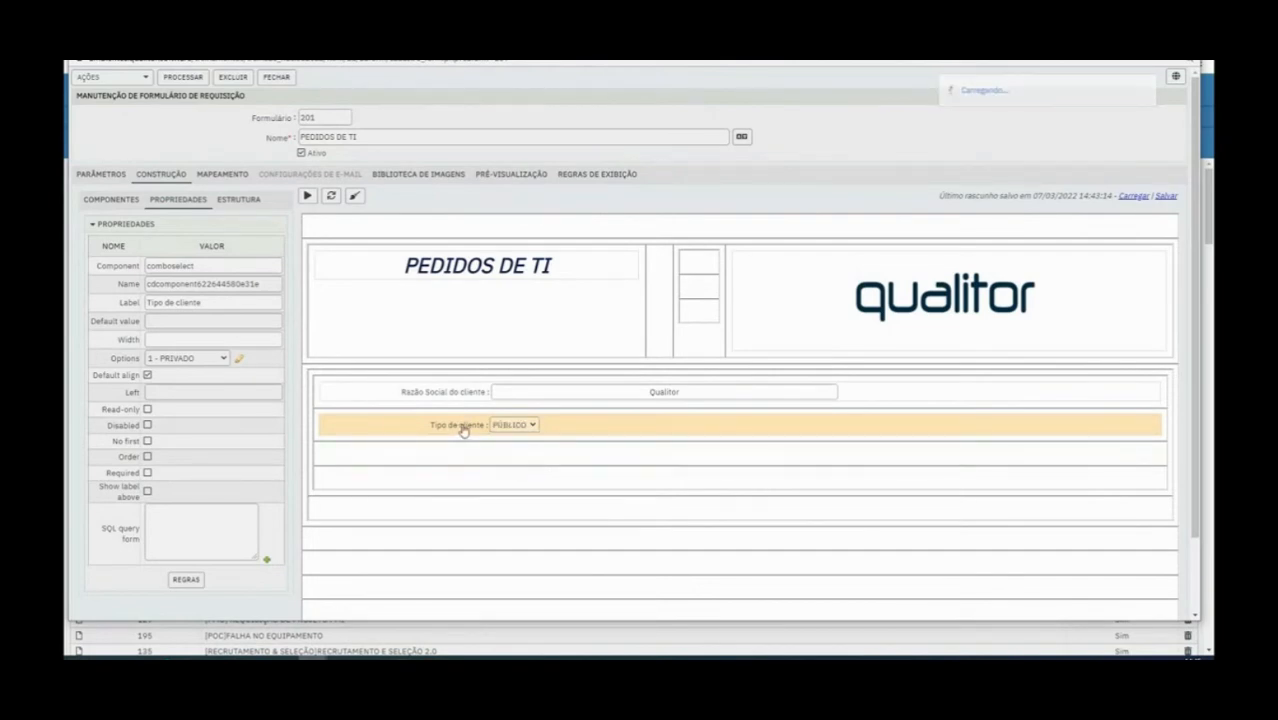
pyautogui.click(239, 361)
pyautogui.click(457, 217)
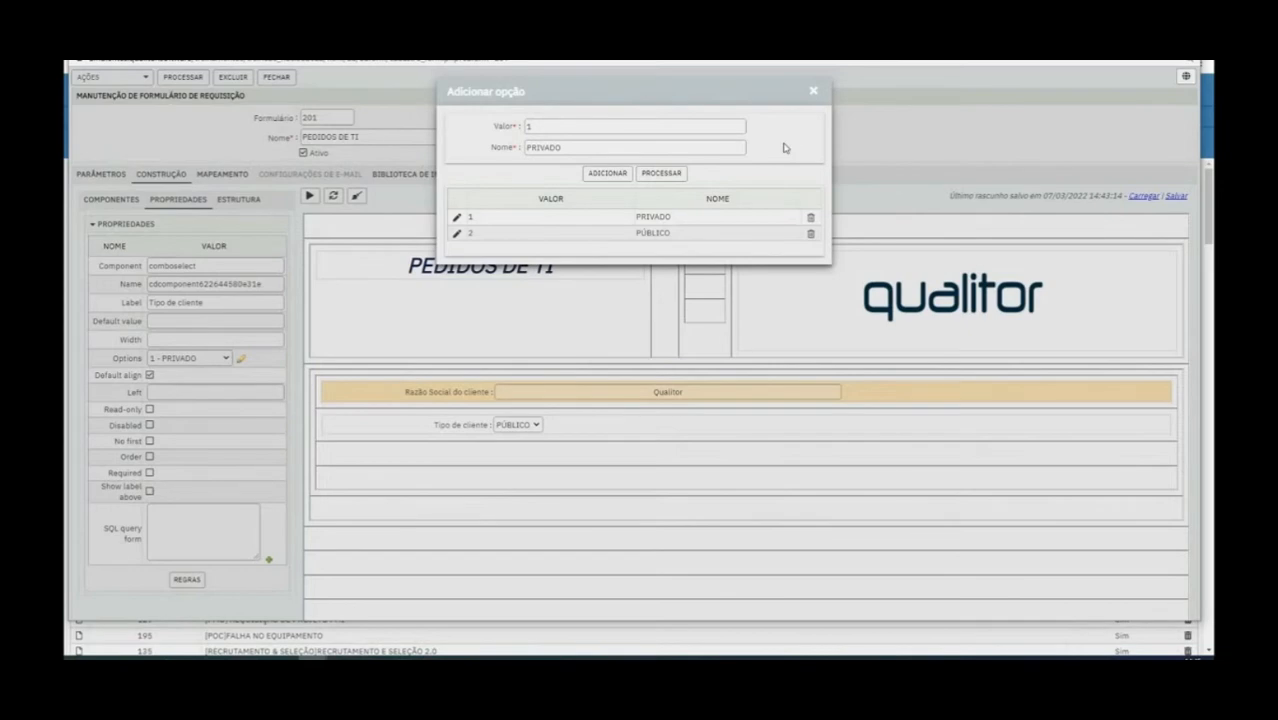
pyautogui.click(814, 93)
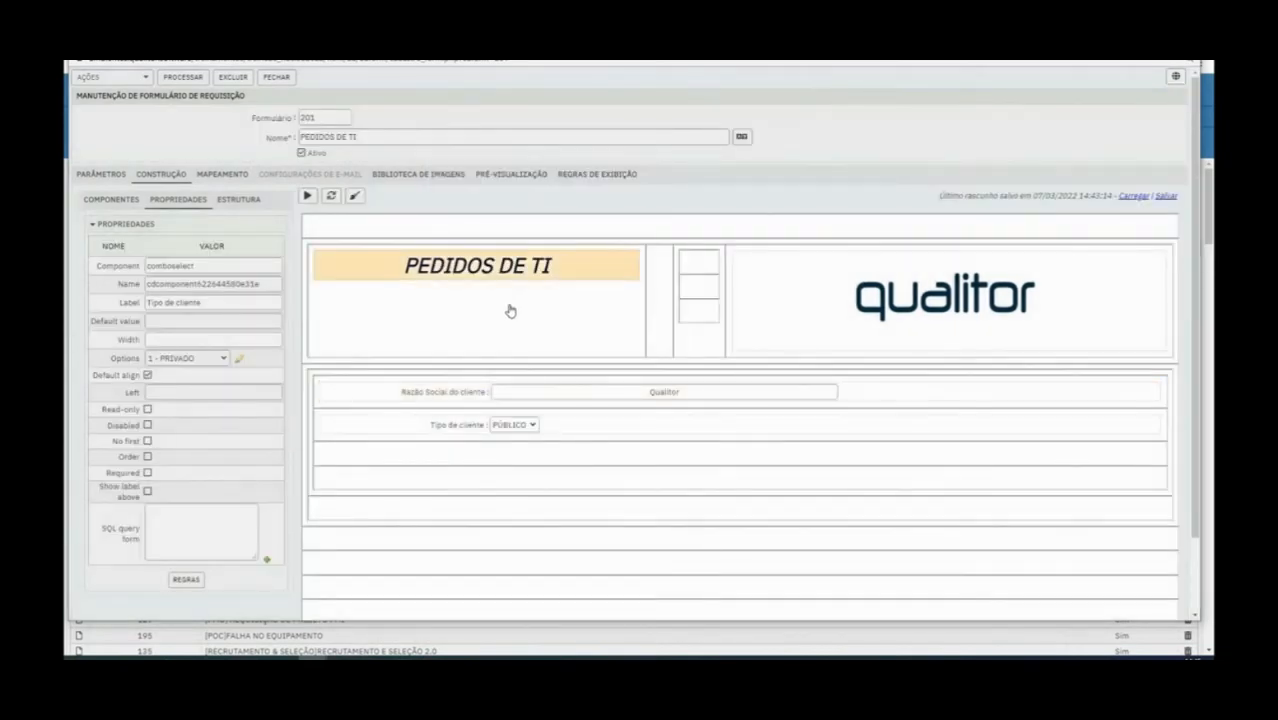
# Try the Tipo de cliente field without default alignment and switch the default alignment back on
pyautogui.click(455, 427)
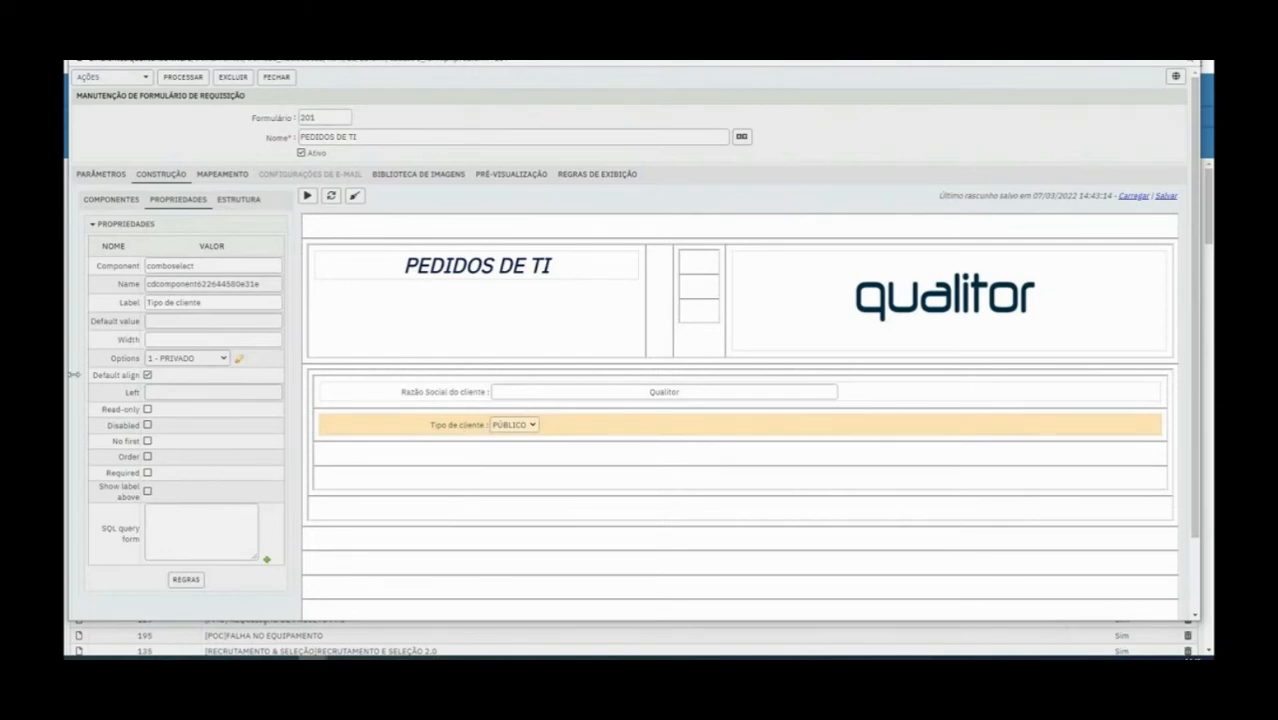
pyautogui.click(148, 375)
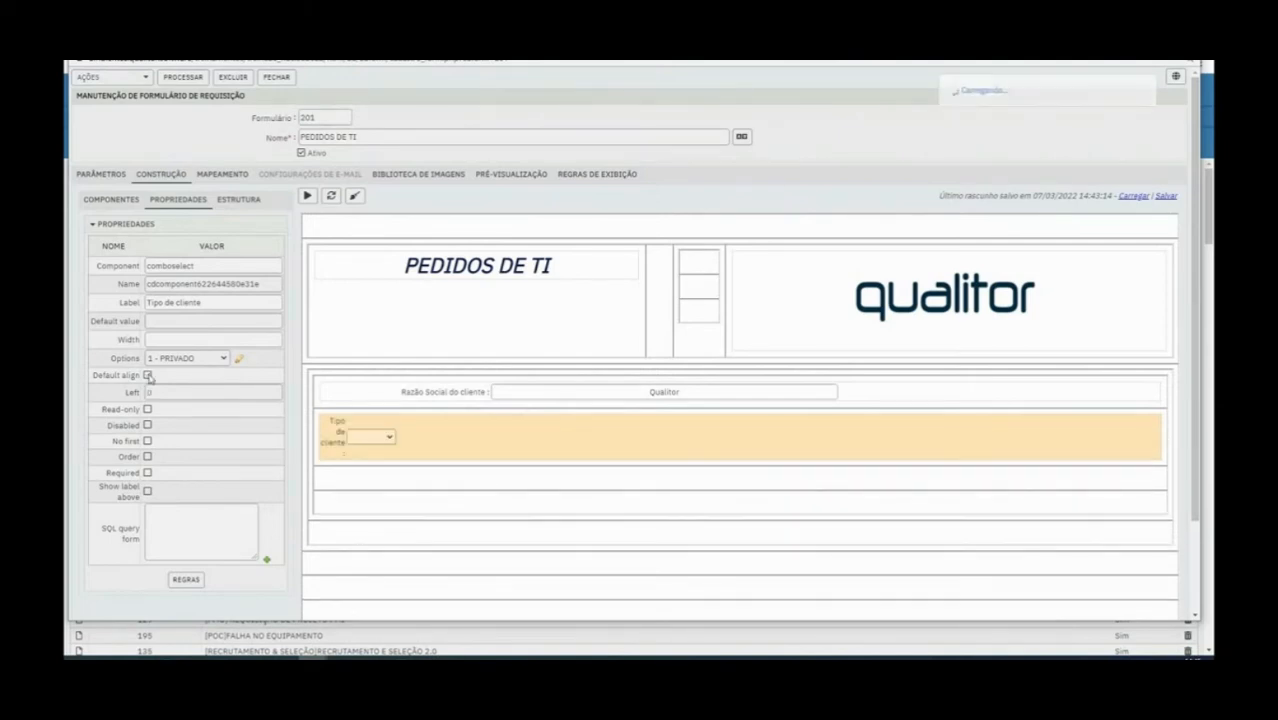
pyautogui.click(148, 375)
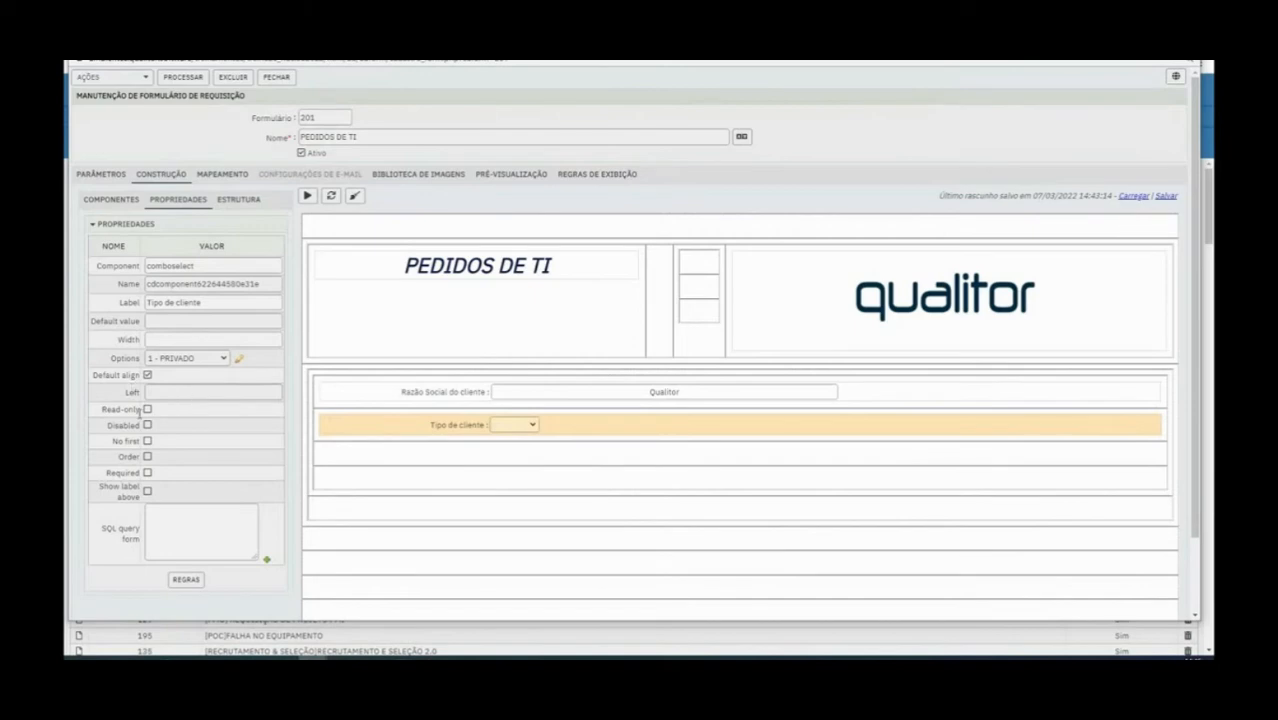
# Review the Read-only and No first properties and test choosing PRIVADO in the Tipo de cliente list
pyautogui.moveTo(98, 410); pyautogui.dragTo(172, 421)
pyautogui.click(170, 446)
pyautogui.moveTo(110, 446); pyautogui.dragTo(166, 447)
pyautogui.click(466, 431)
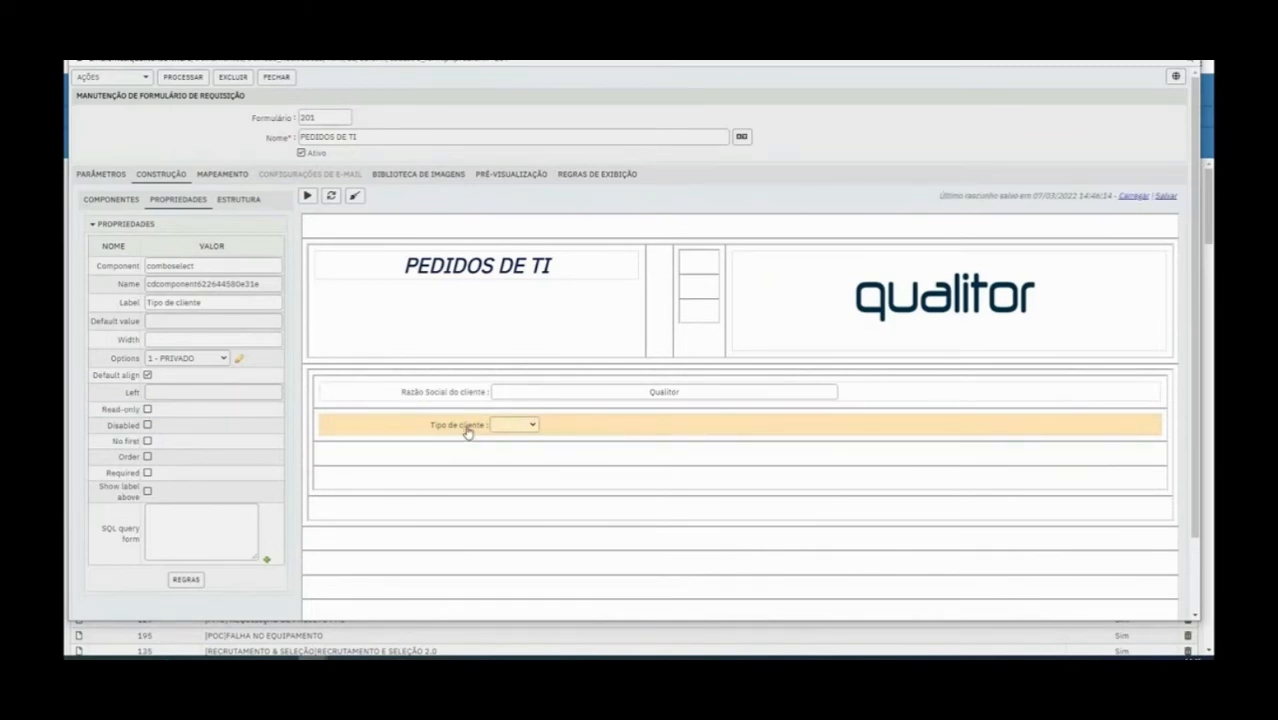
pyautogui.click(531, 428)
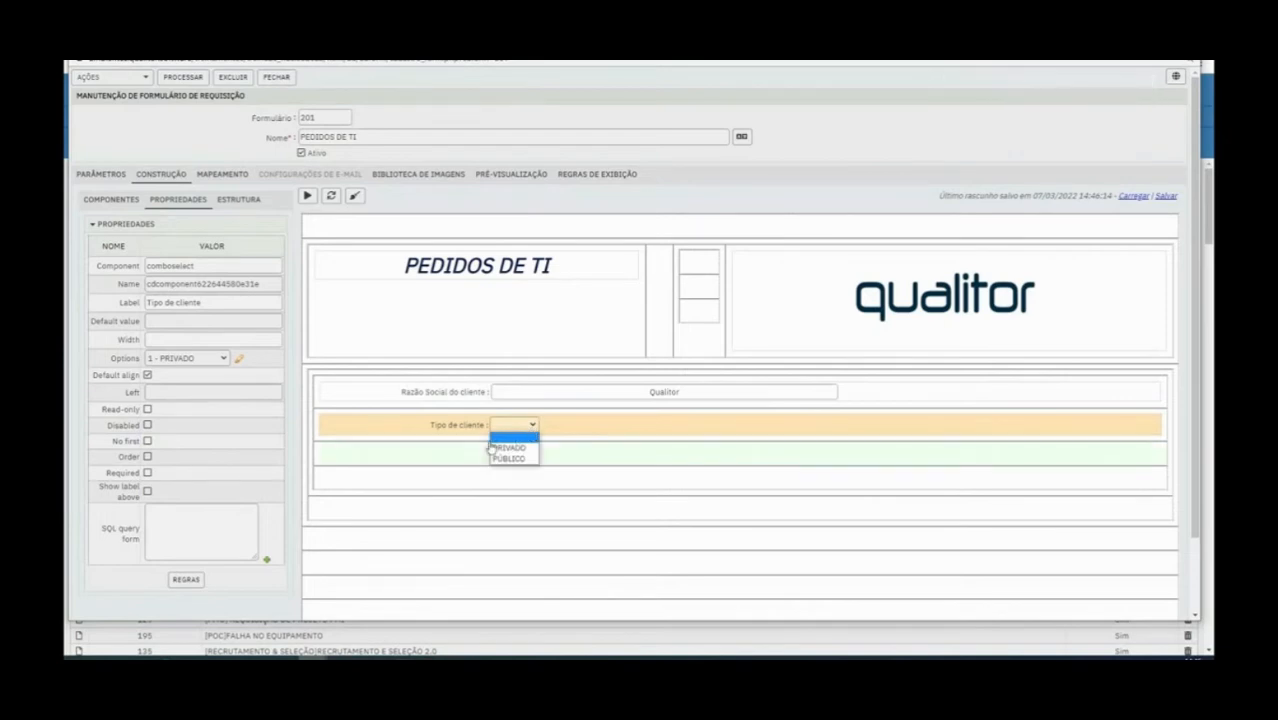
pyautogui.click(512, 448)
pyautogui.click(517, 425)
pyautogui.click(519, 448)
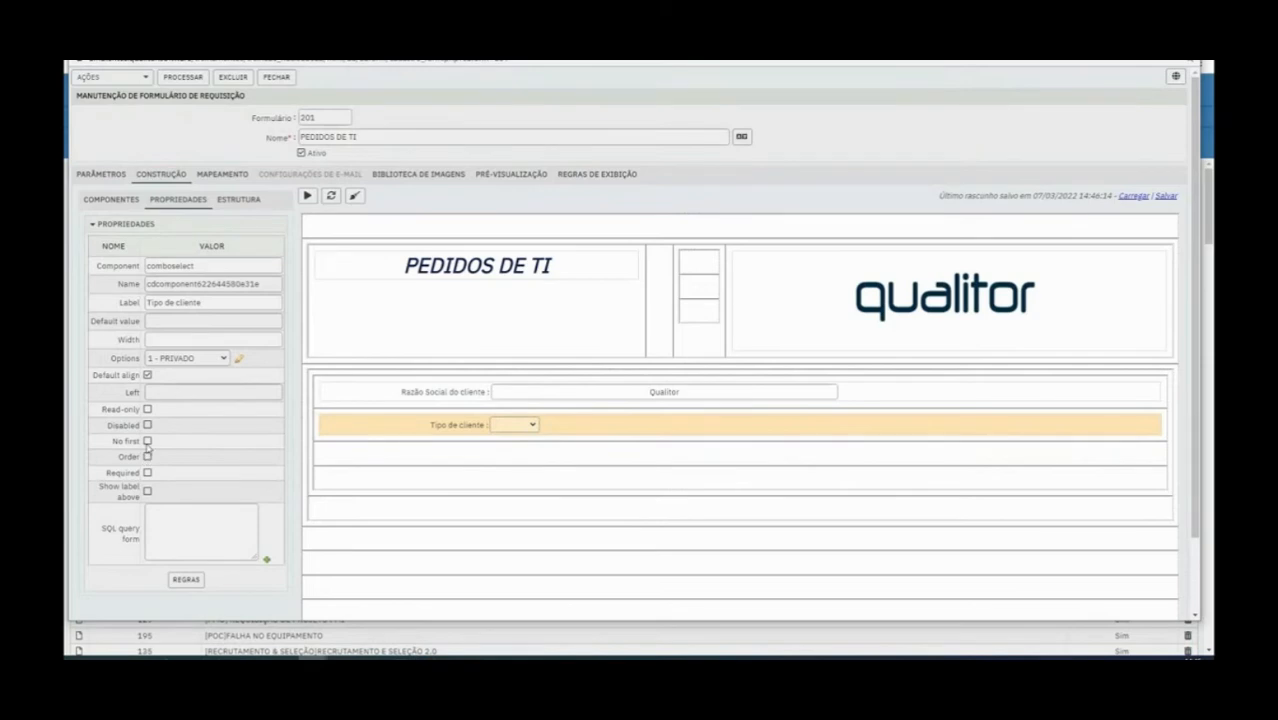
# Turn on No first for the Tipo de cliente combo and test its list by choosing PÚBLICO and PRIVADO
pyautogui.click(147, 441)
pyautogui.click(522, 426)
pyautogui.click(578, 434)
pyautogui.click(520, 427)
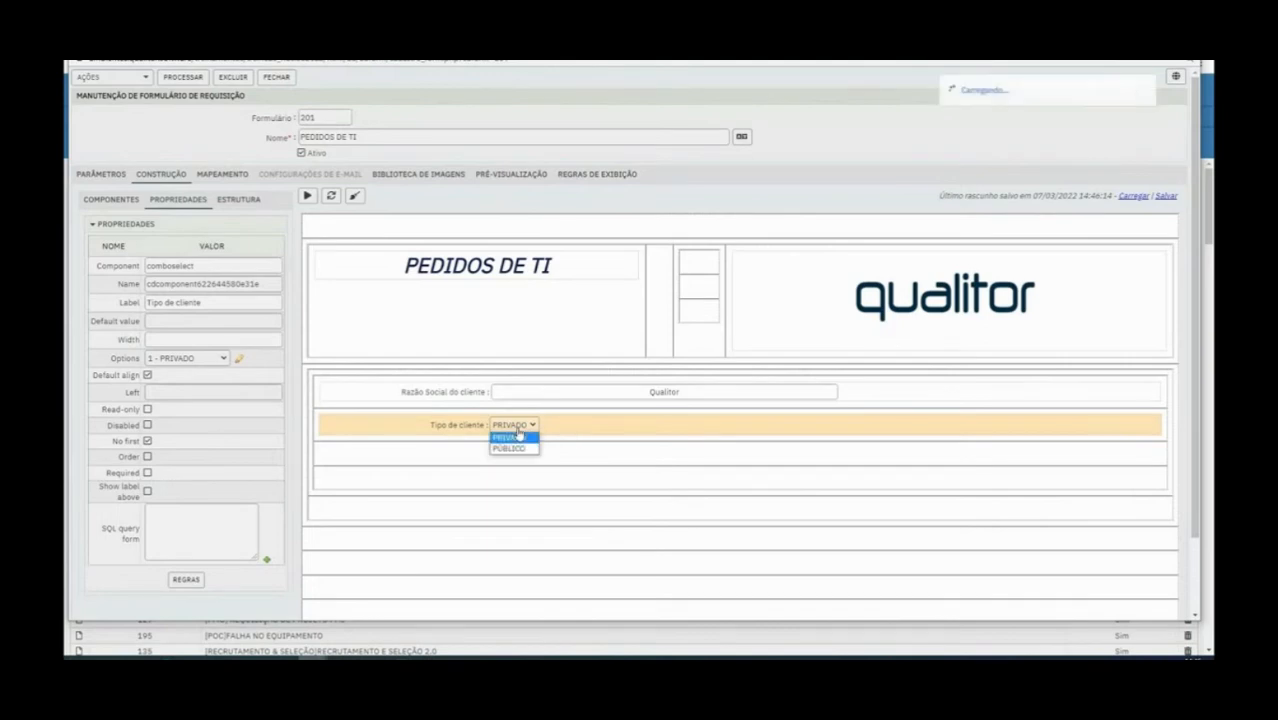
pyautogui.click(516, 448)
pyautogui.click(528, 425)
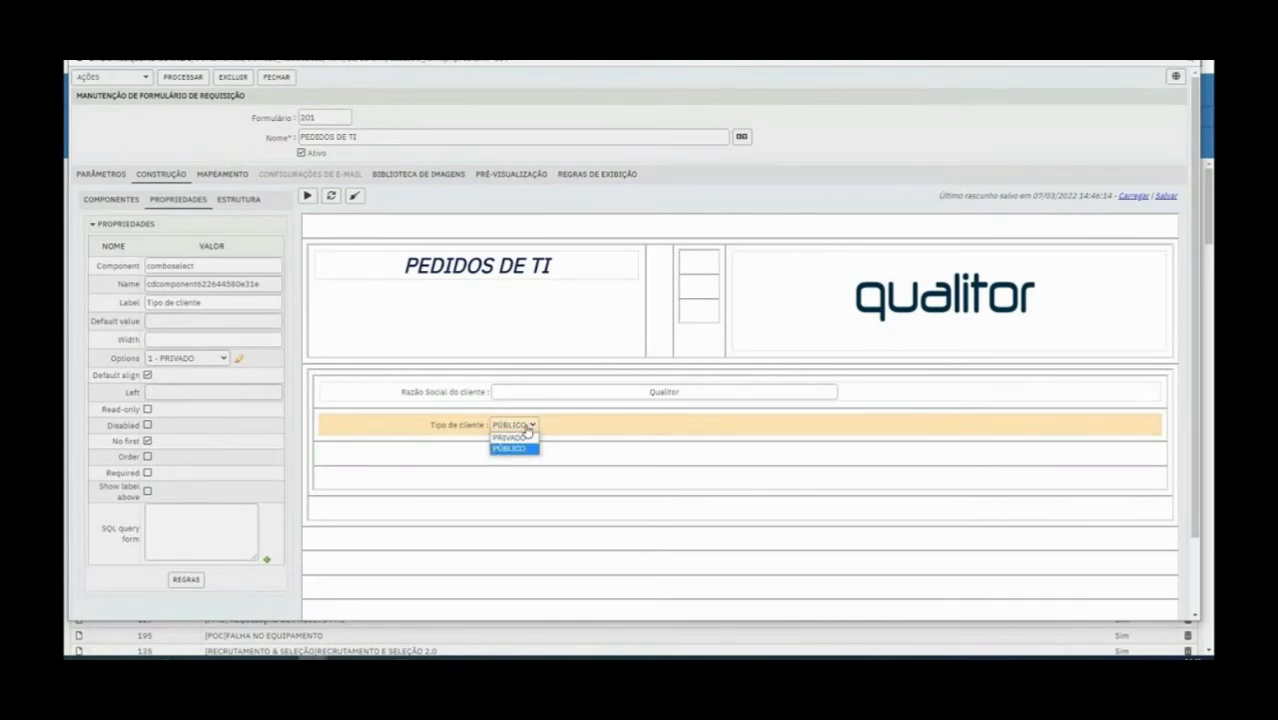
pyautogui.click(510, 437)
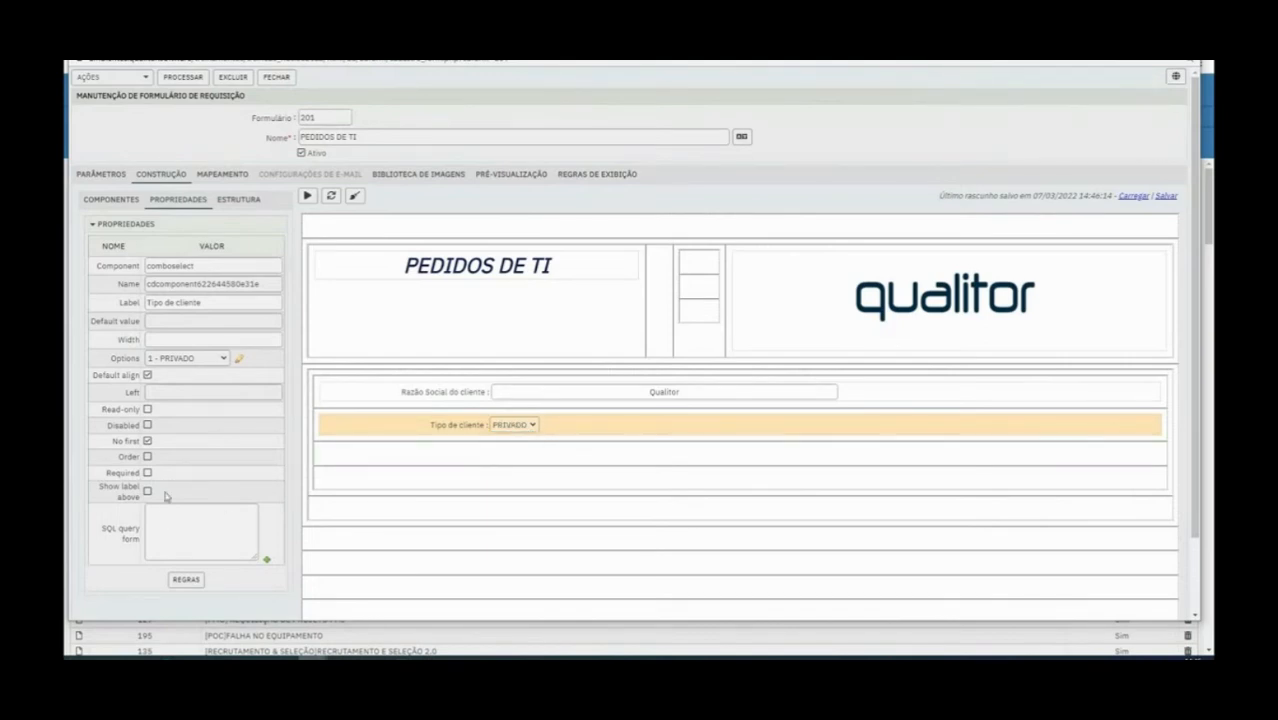
# Turn on Order for the Tipo de cliente combo and select PRIVADO in its list
pyautogui.click(147, 457)
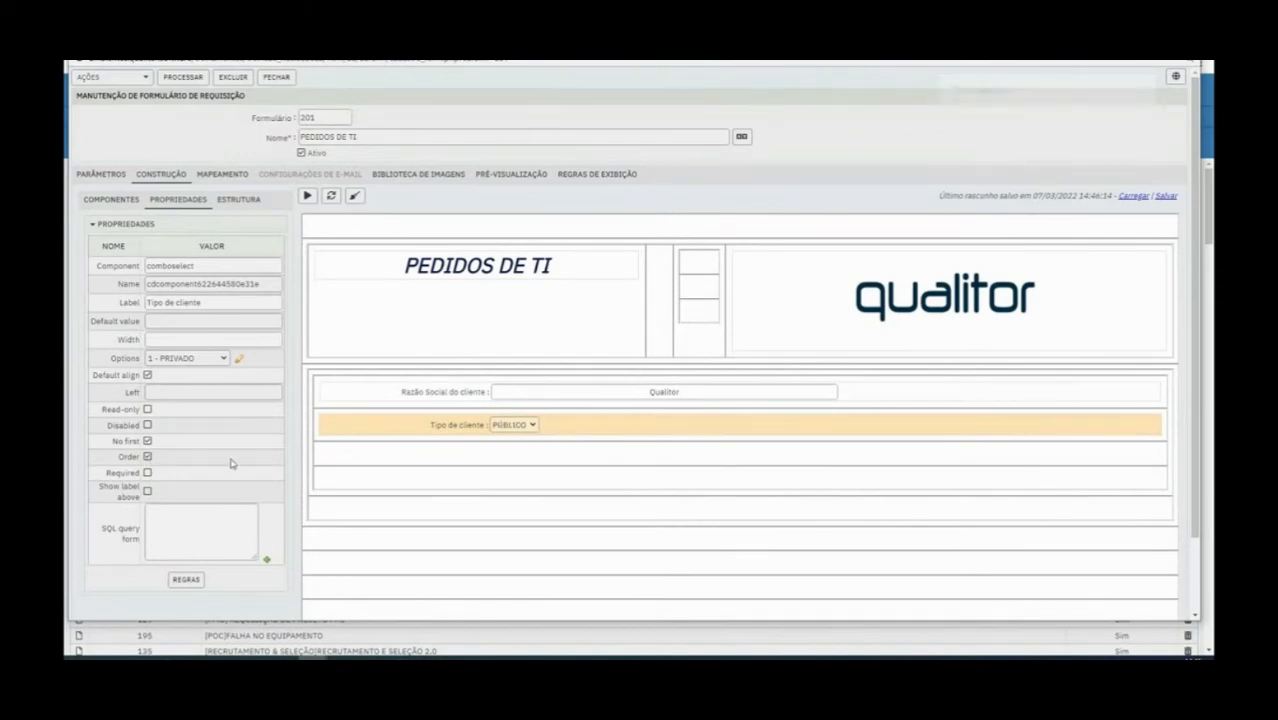
pyautogui.click(520, 425)
pyautogui.click(516, 448)
# Make the Tipo de cliente combo required and choose PÚBLICO in its list
pyautogui.click(147, 473)
pyautogui.click(505, 428)
pyautogui.click(448, 427)
# Add a Combo de seleção field in the row below Tipo de cliente and label it SITUAÇÃO
pyautogui.click(130, 209)
pyautogui.moveTo(130, 367); pyautogui.dragTo(448, 451)
pyautogui.click(451, 456)
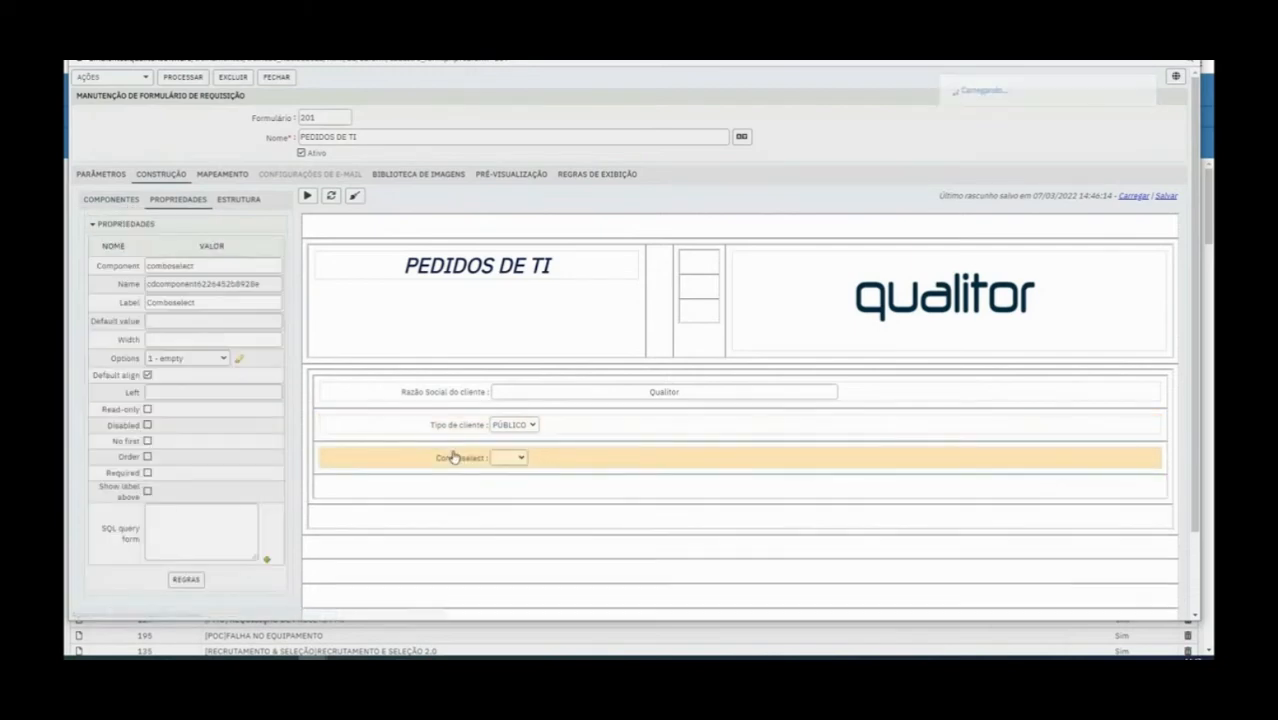
pyautogui.doubleClick(186, 304)
pyautogui.write('SI')
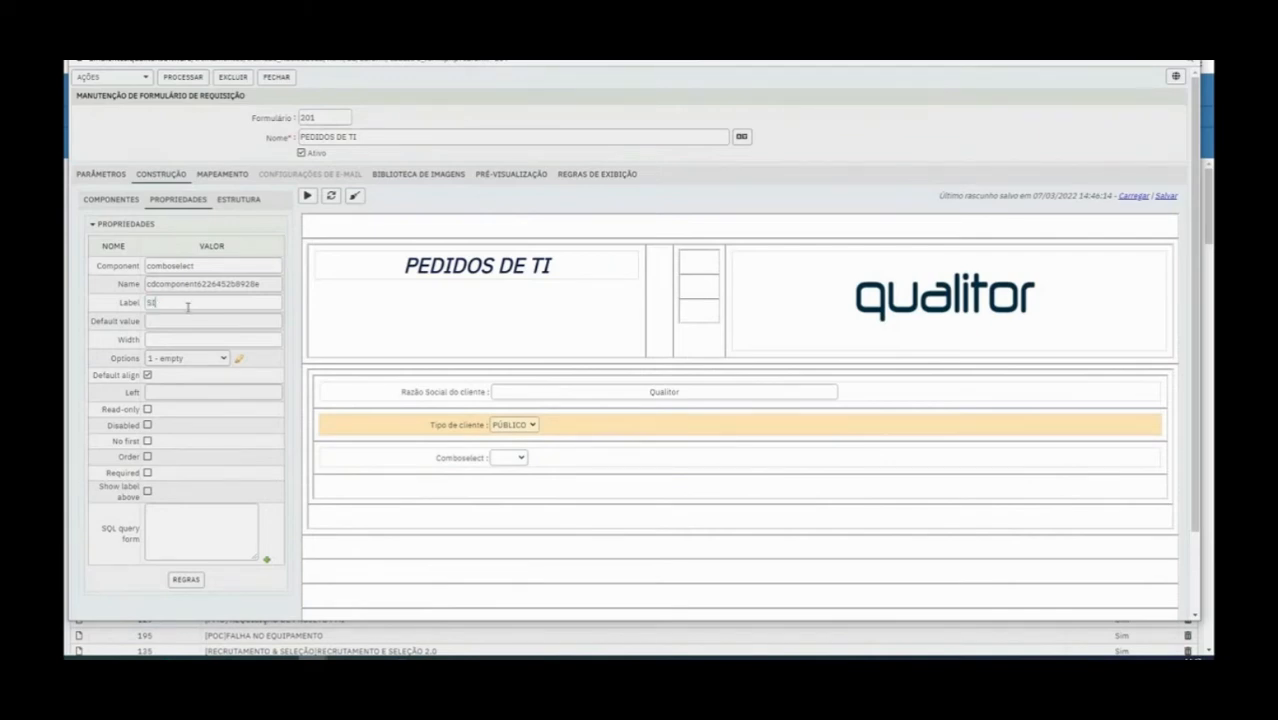
pyautogui.write('TUAÇÃO')
pyautogui.click(478, 470)
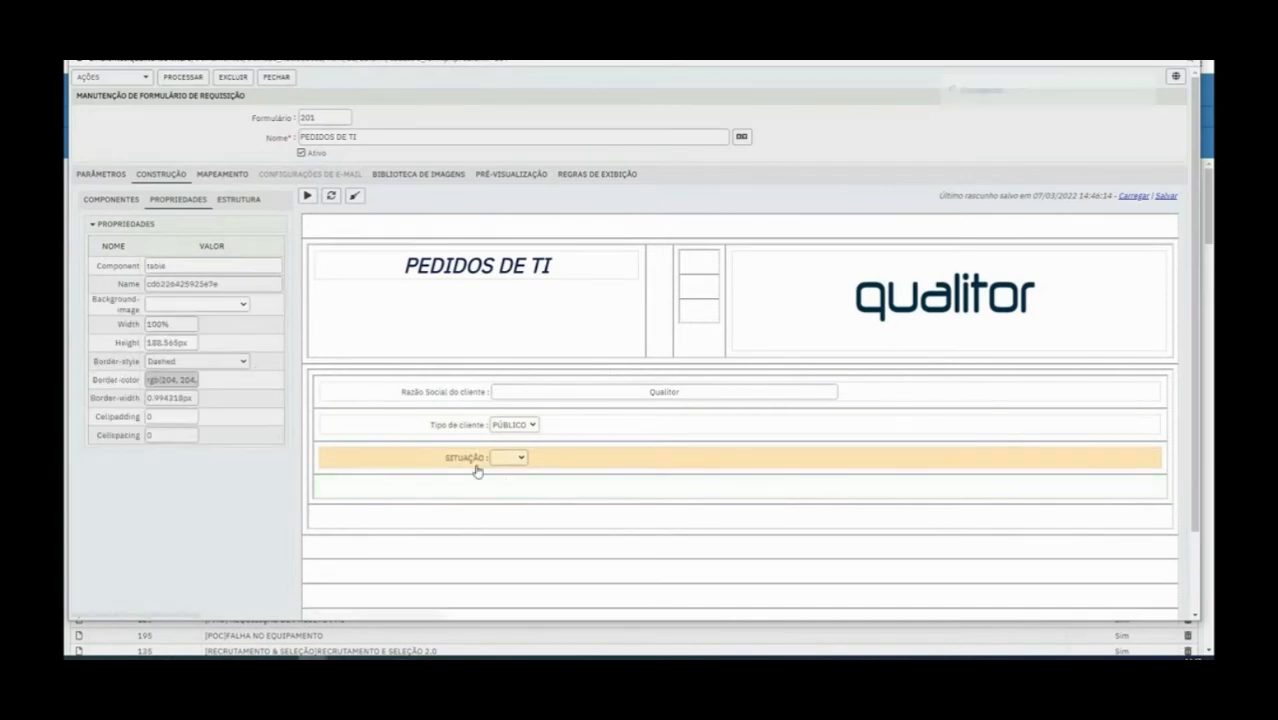
# Open the SQL query editor for the SITUAÇÃO combo and review the keywords that can be inserted
pyautogui.click(118, 201)
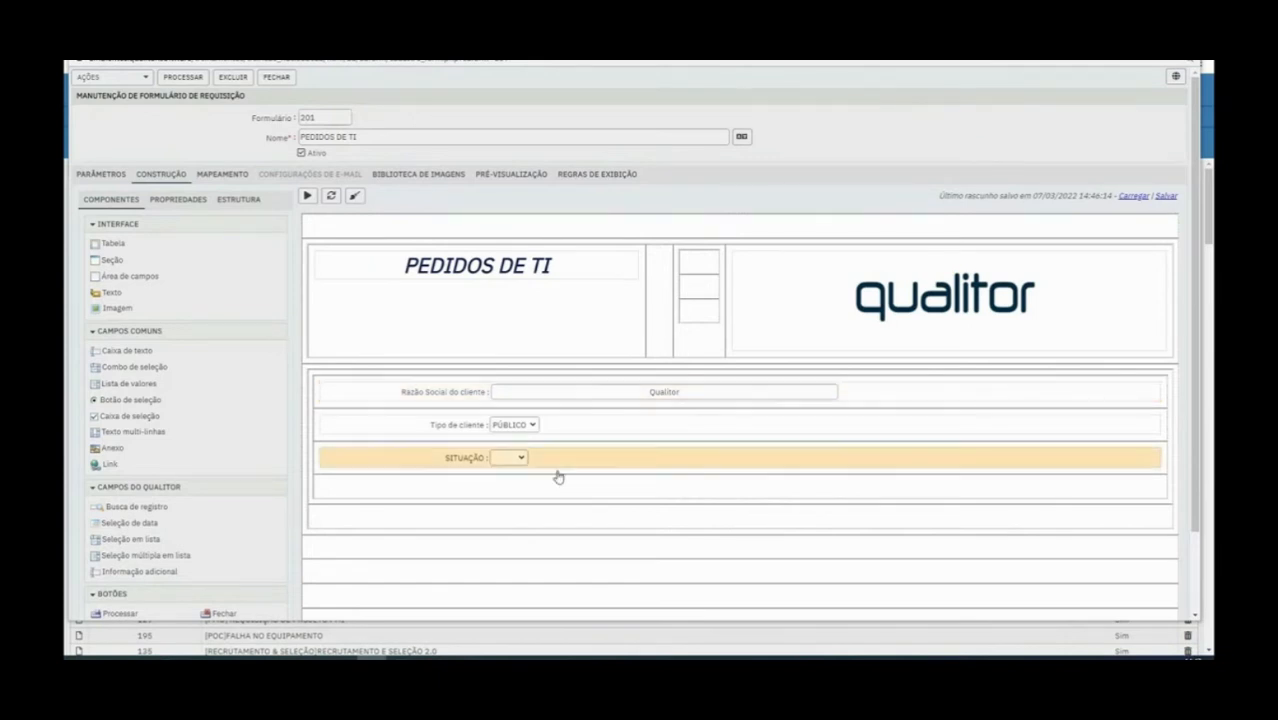
pyautogui.click(471, 464)
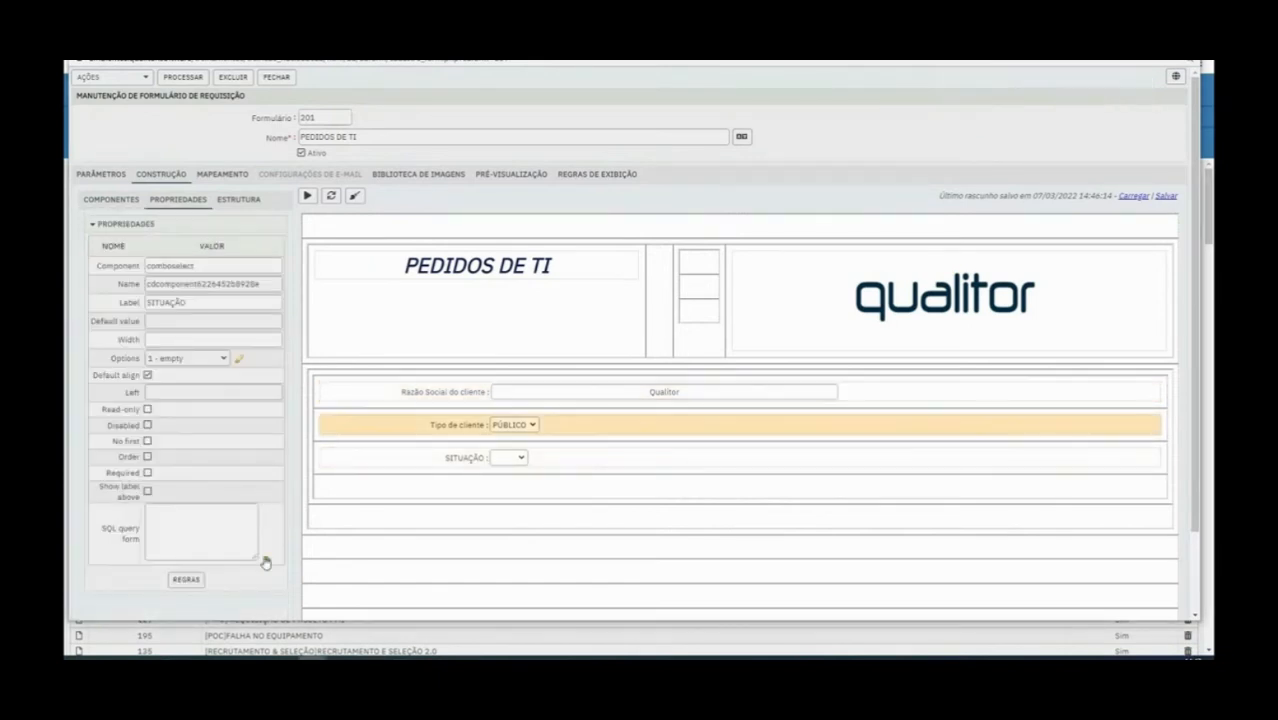
pyautogui.click(267, 561)
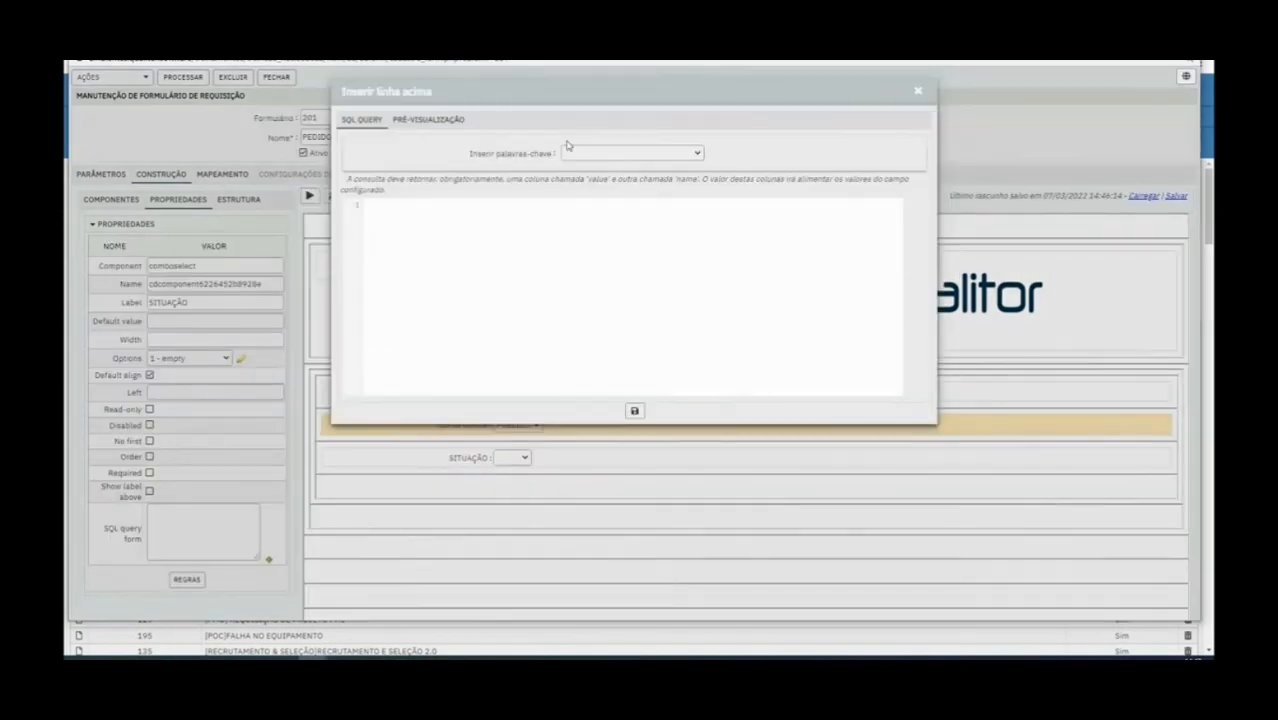
pyautogui.click(606, 152)
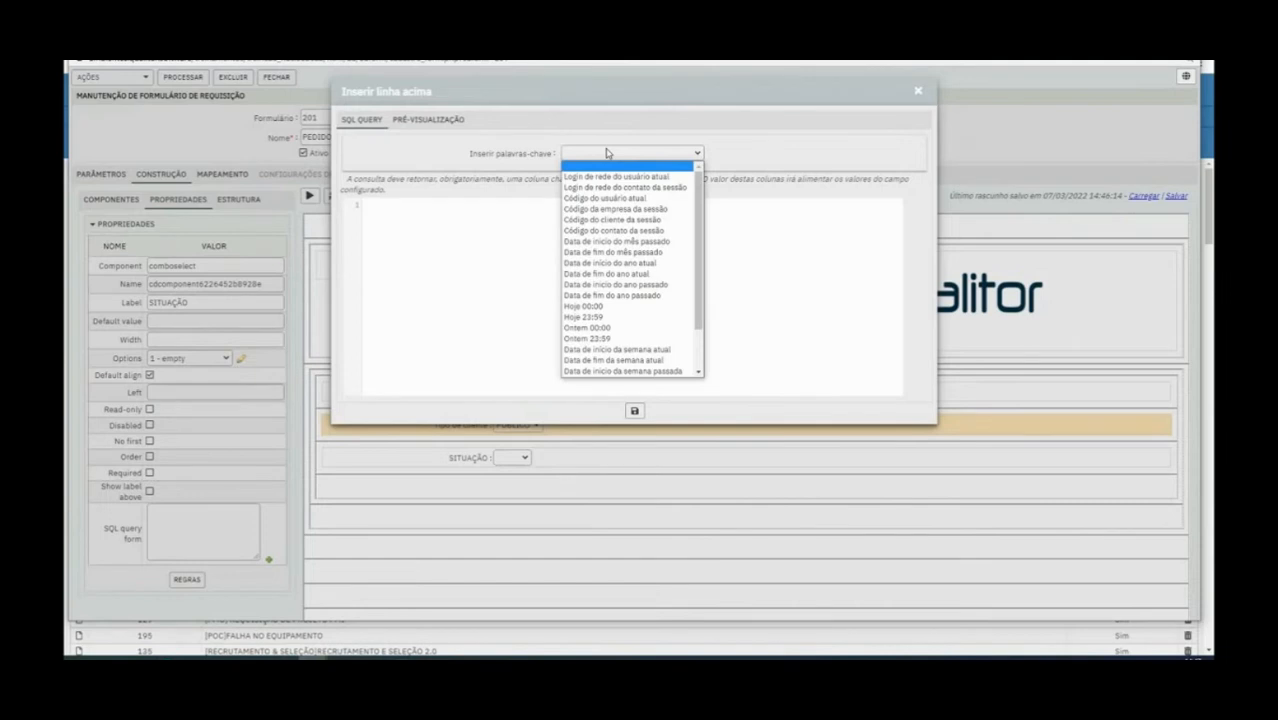
pyautogui.click(606, 152)
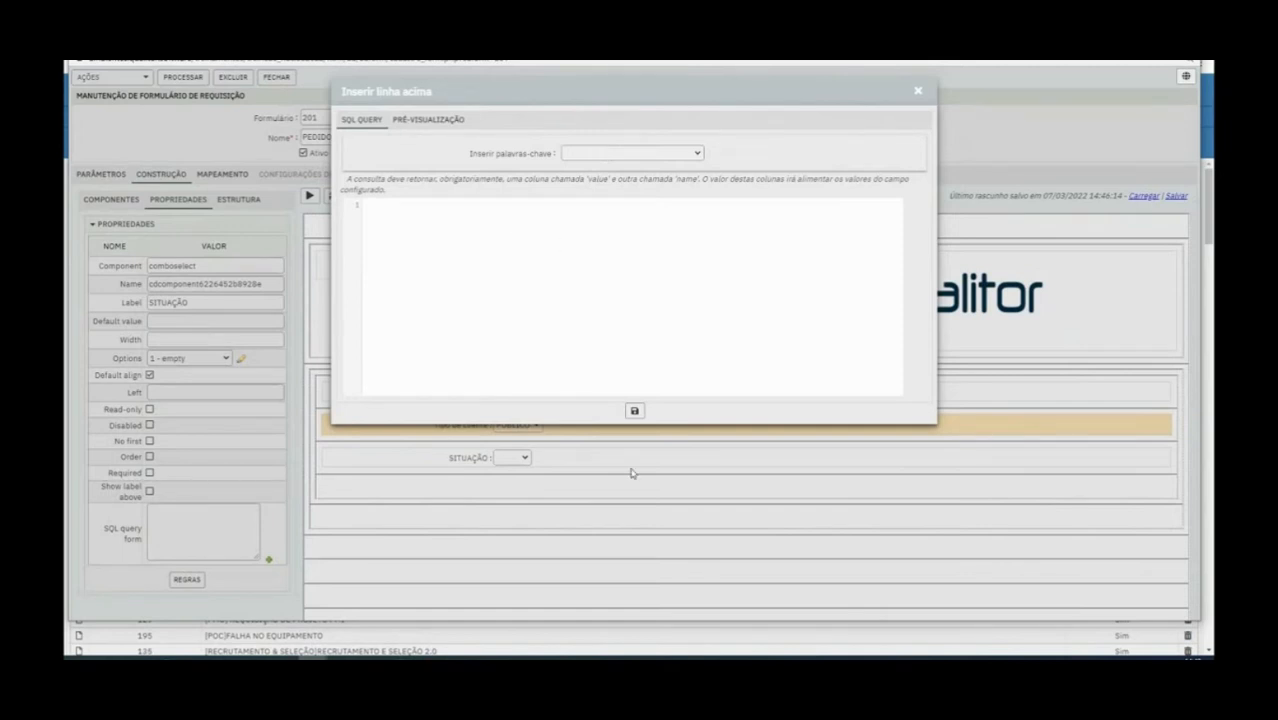
# Start the SITUAÇÃO query with a select statement that returns cdsituacao as value
pyautogui.click(402, 221)
pyautogui.write('SSSS')
pyautogui.press('BackSpace')
pyautogui.press('BackSpace')
pyautogui.press('BackSpace')
pyautogui.press('BackSpace')
pyautogui.write('select')
pyautogui.press('Return')
pyautogui.press('Return')
pyautogui.write('cdsituacao as value, ')
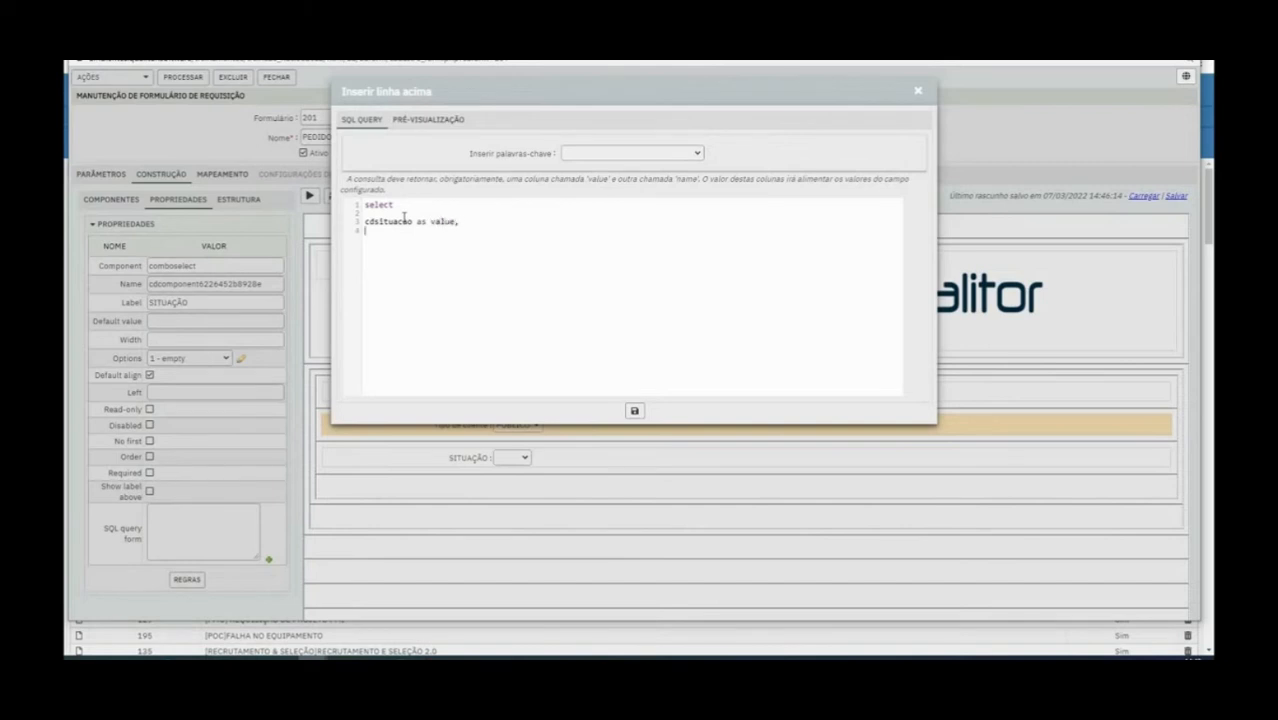
pyautogui.write('nmsituacao as name')
# Complete the query with nmsituacao as name from hd_situacao and save it
pyautogui.press('Return')
pyautogui.write('fro')
pyautogui.press('BackSpace')
pyautogui.press('BackSpace')
pyautogui.write('rom hd_si')
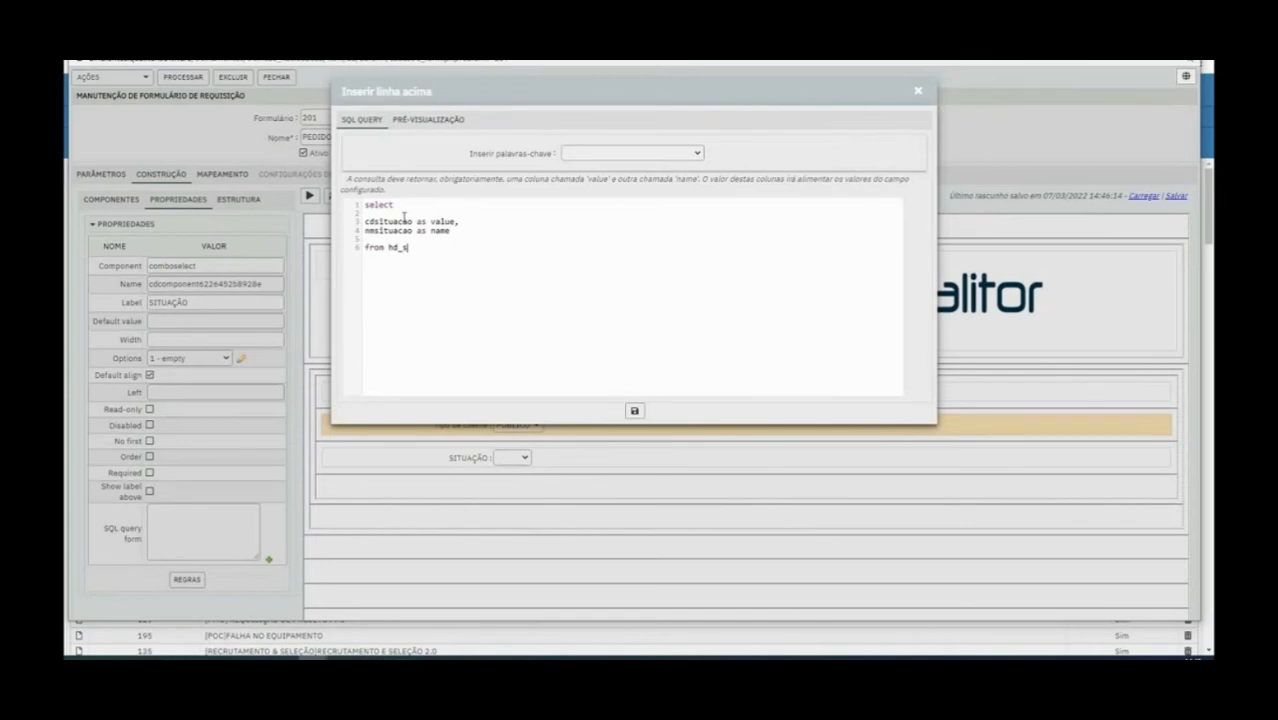
pyautogui.write('tuacao')
pyautogui.click(634, 410)
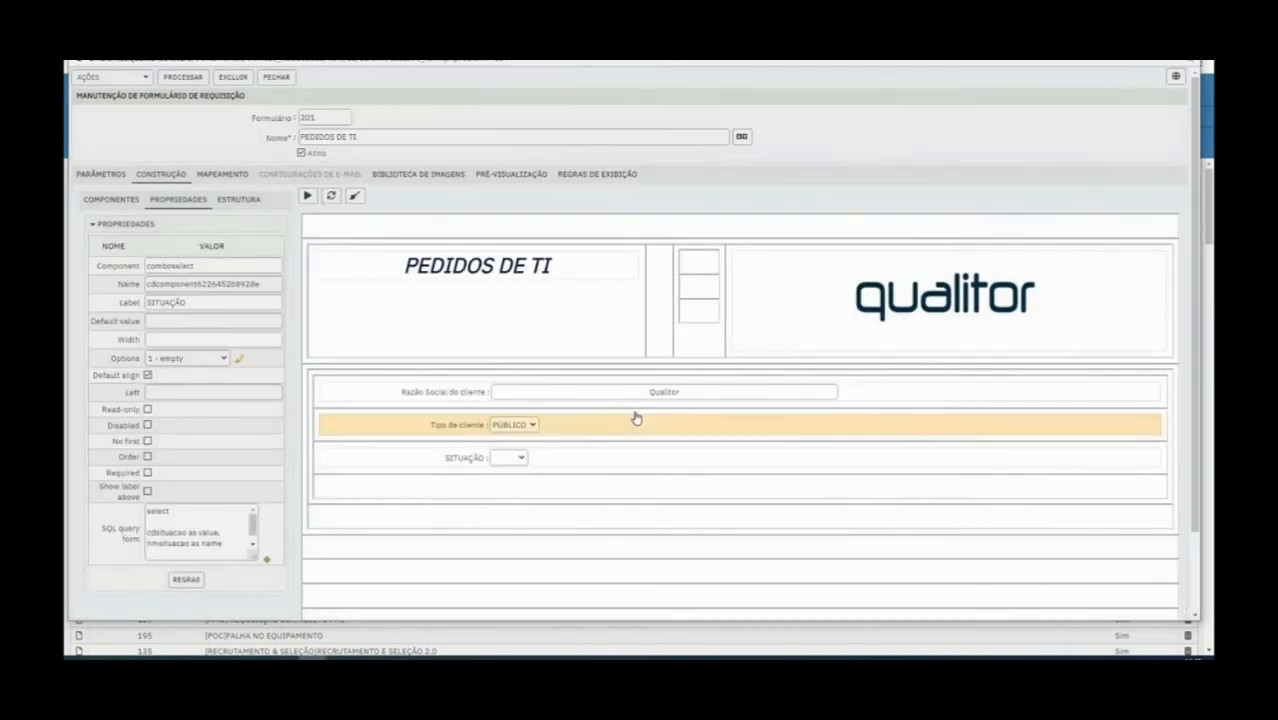
# Check the SITUAÇÃO list and try to delete its "empty" option
pyautogui.click(512, 459)
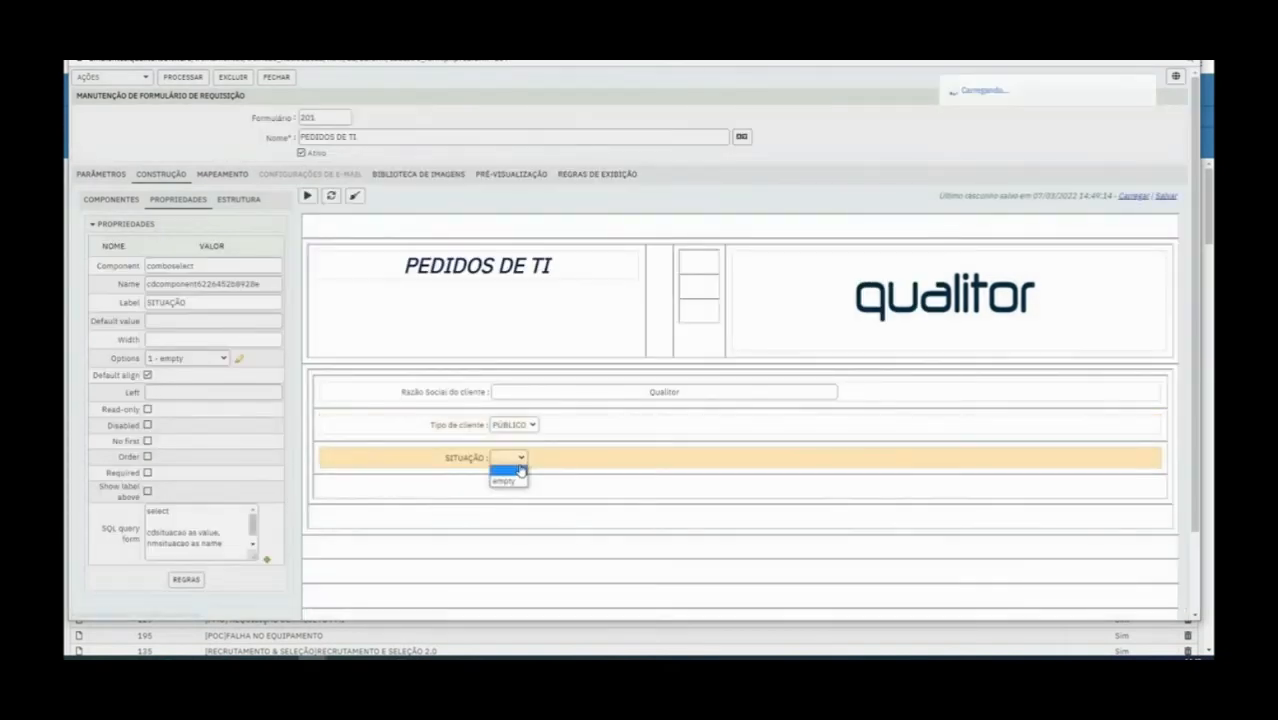
pyautogui.click(238, 358)
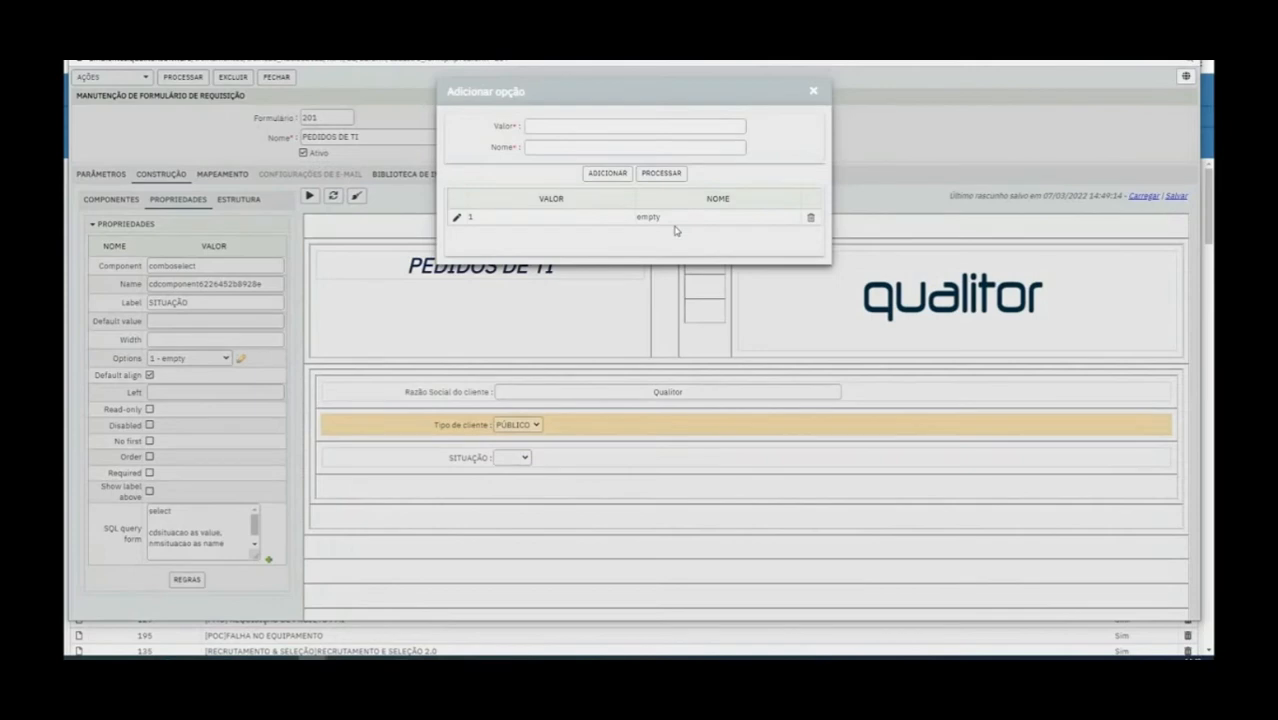
pyautogui.click(810, 217)
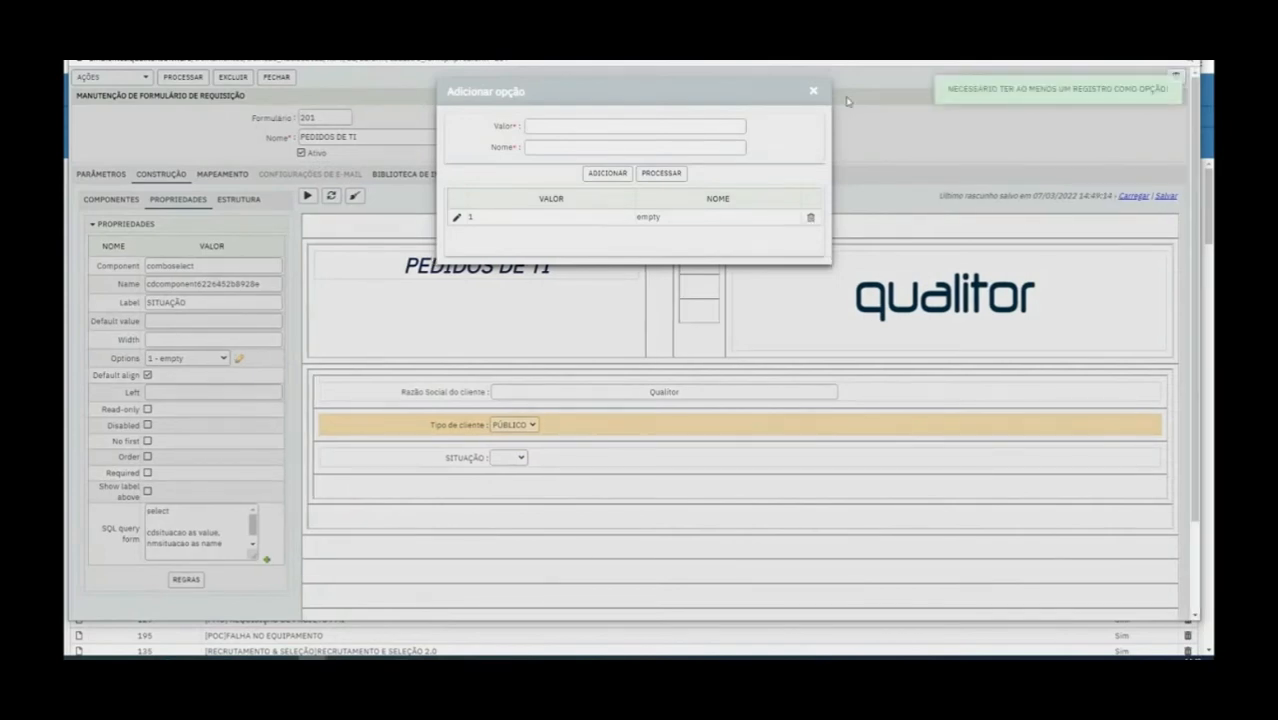
pyautogui.click(811, 92)
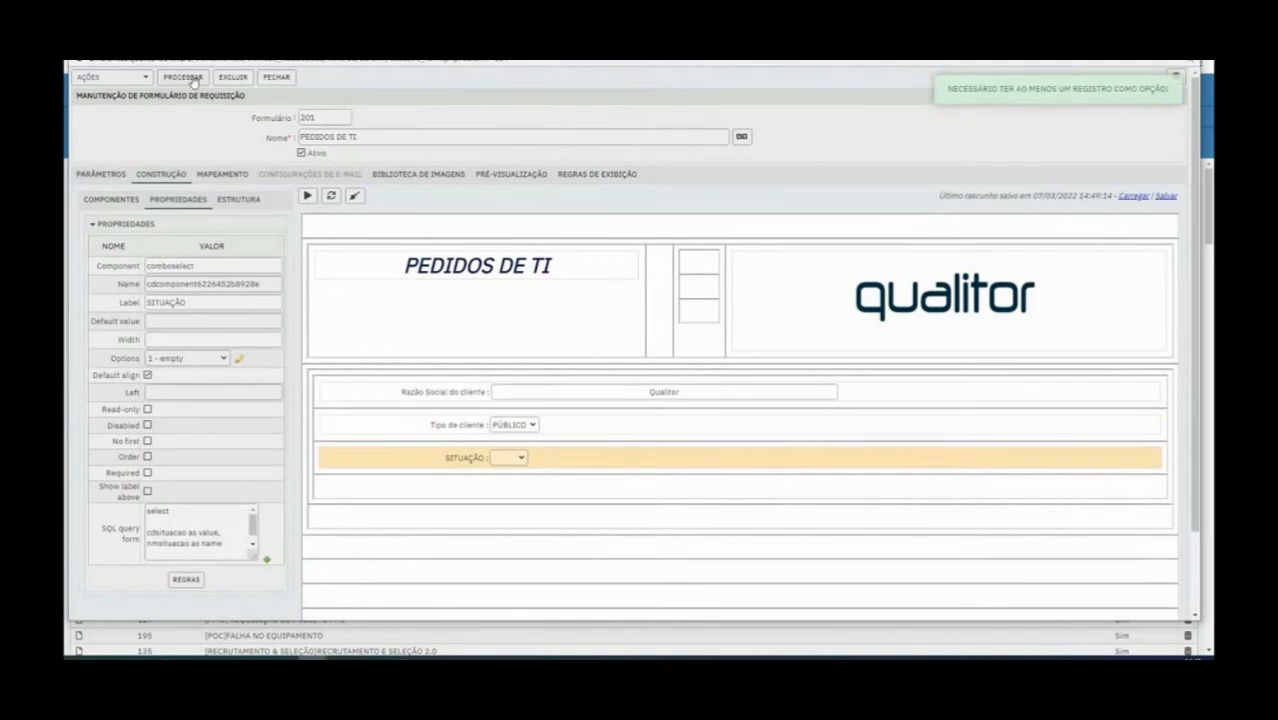
# Save the form and recheck the SITUAÇÃO combo's list and its options
pyautogui.click(193, 79)
pyautogui.click(515, 457)
pyautogui.click(522, 457)
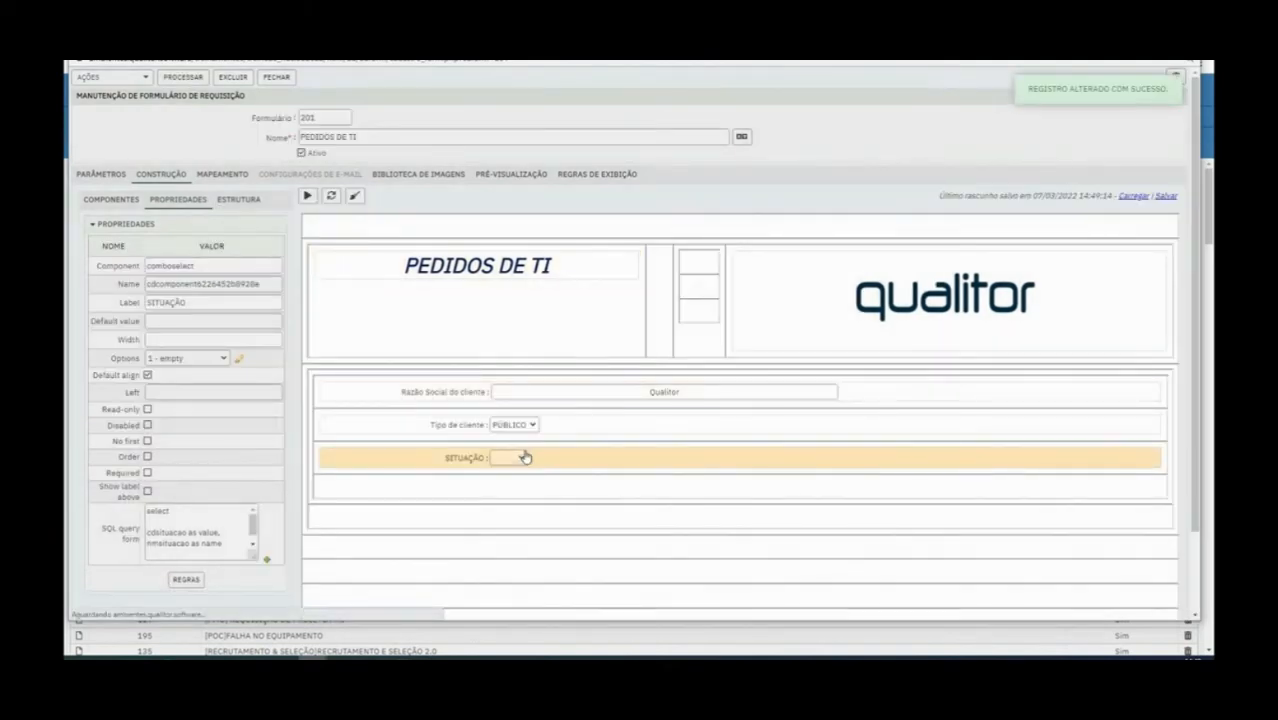
pyautogui.click(239, 358)
pyautogui.click(813, 91)
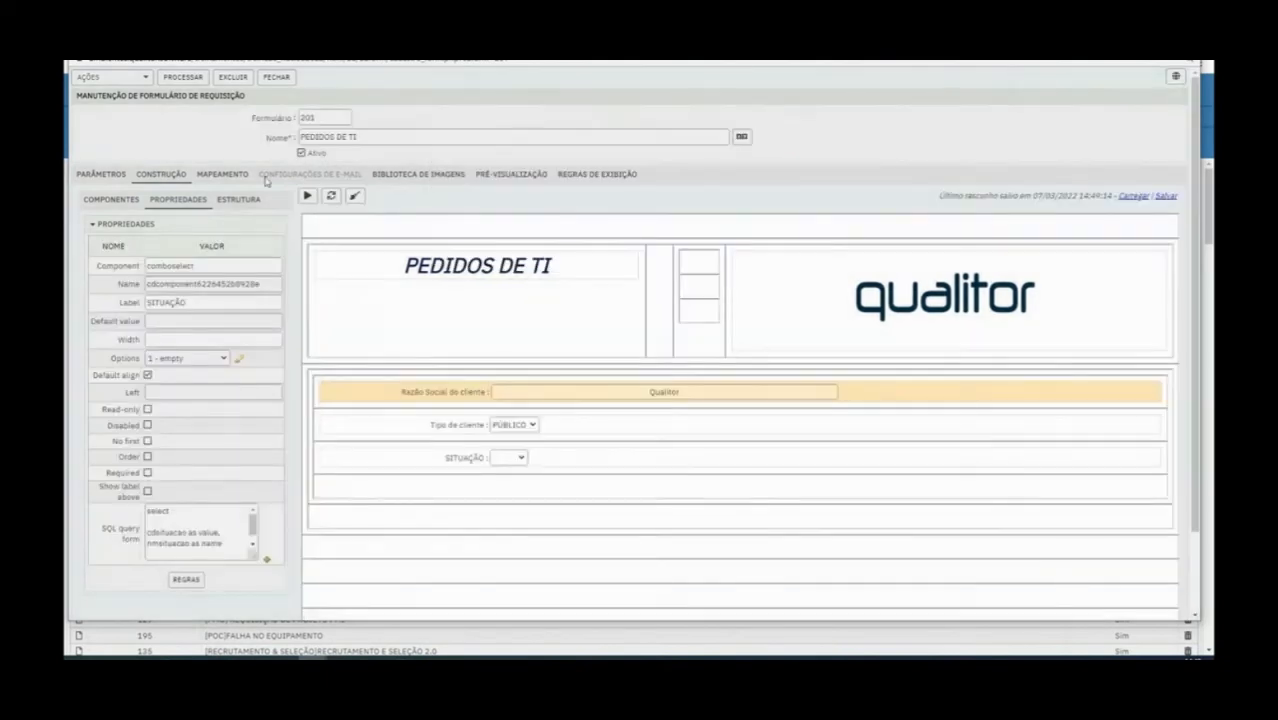
# Run the form to examine the SITUAÇÃO list, and compare it with the same list in the builder
pyautogui.click(307, 197)
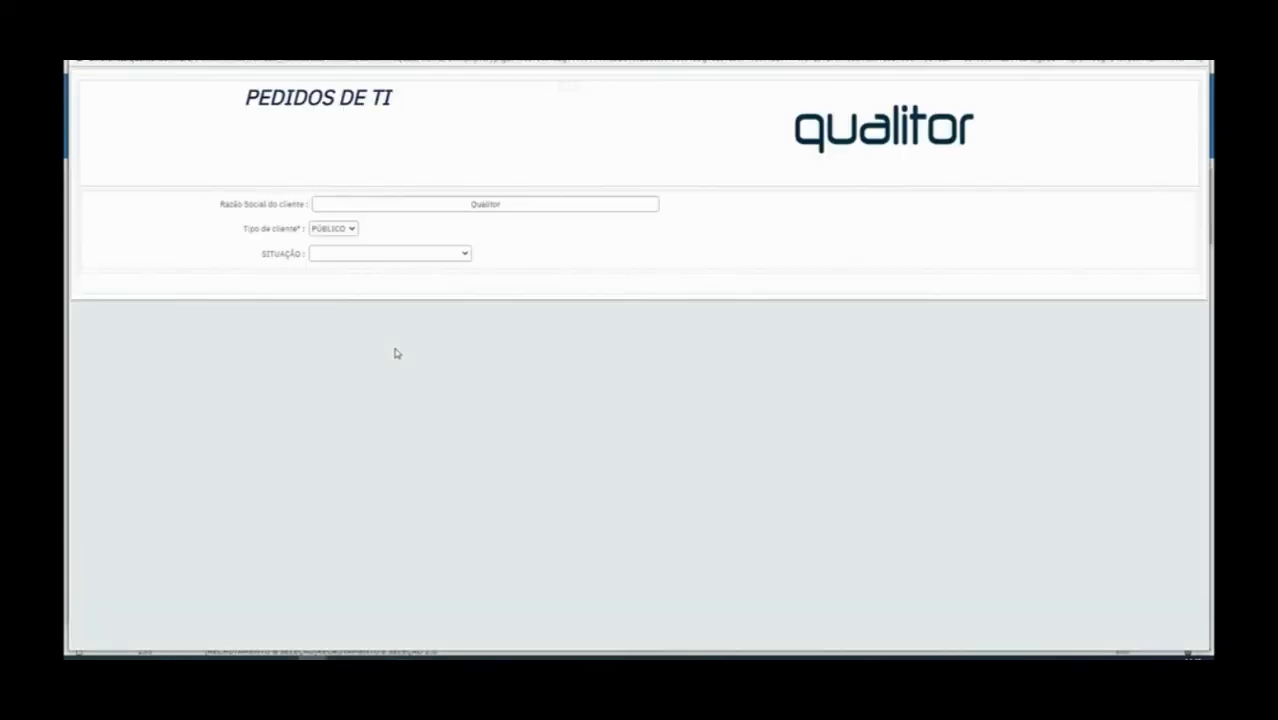
pyautogui.click(354, 255)
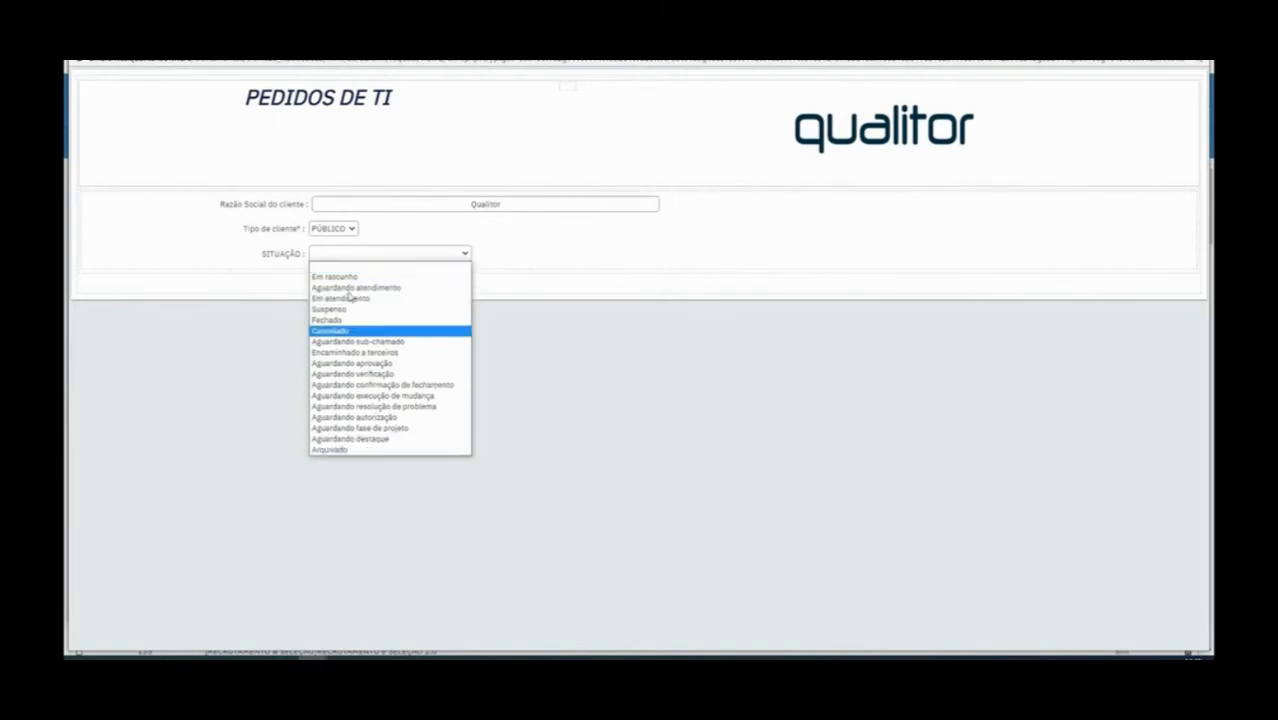
pyautogui.click(359, 254)
pyautogui.click(360, 256)
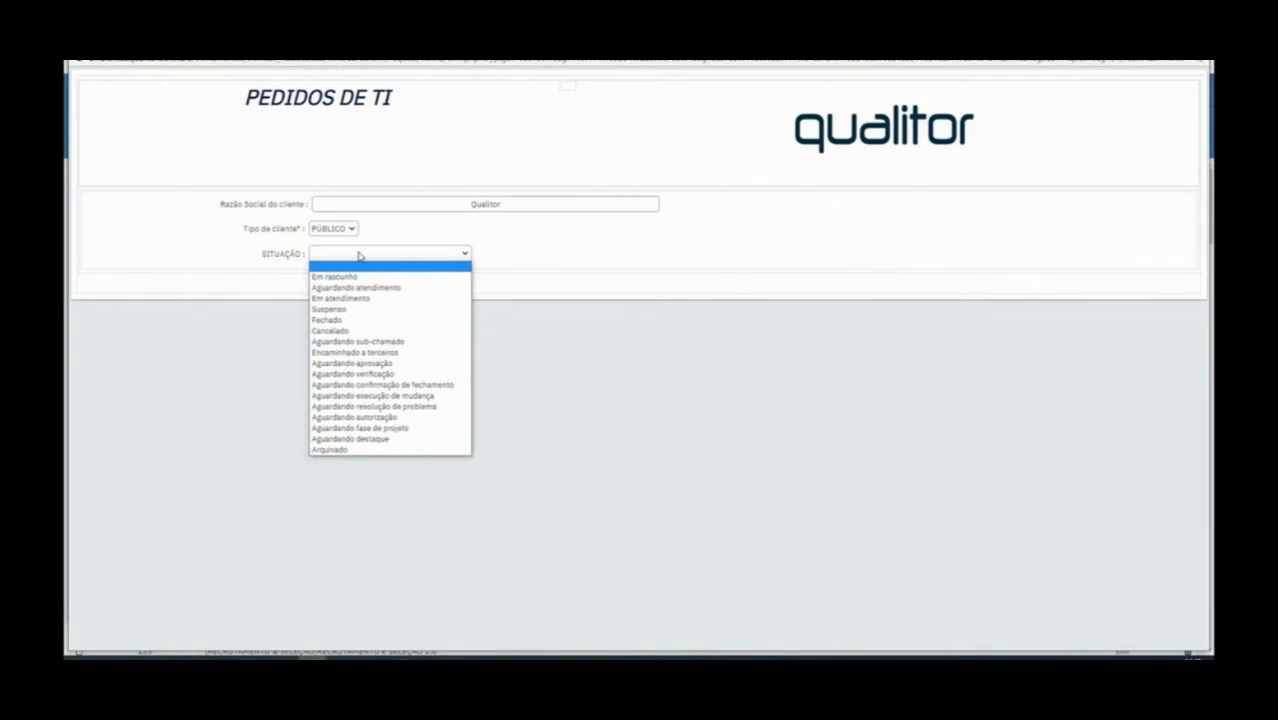
pyautogui.click(362, 255)
pyautogui.click(362, 255)
pyautogui.click(1195, 47)
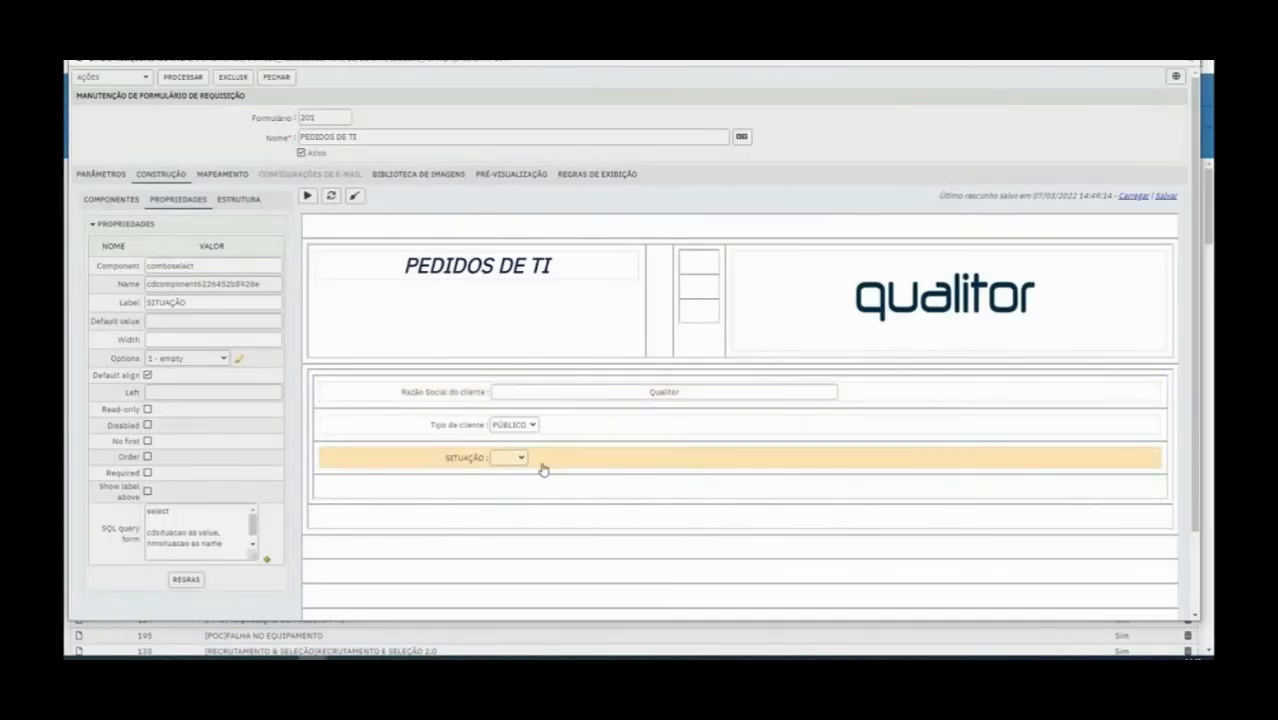
pyautogui.click(105, 203)
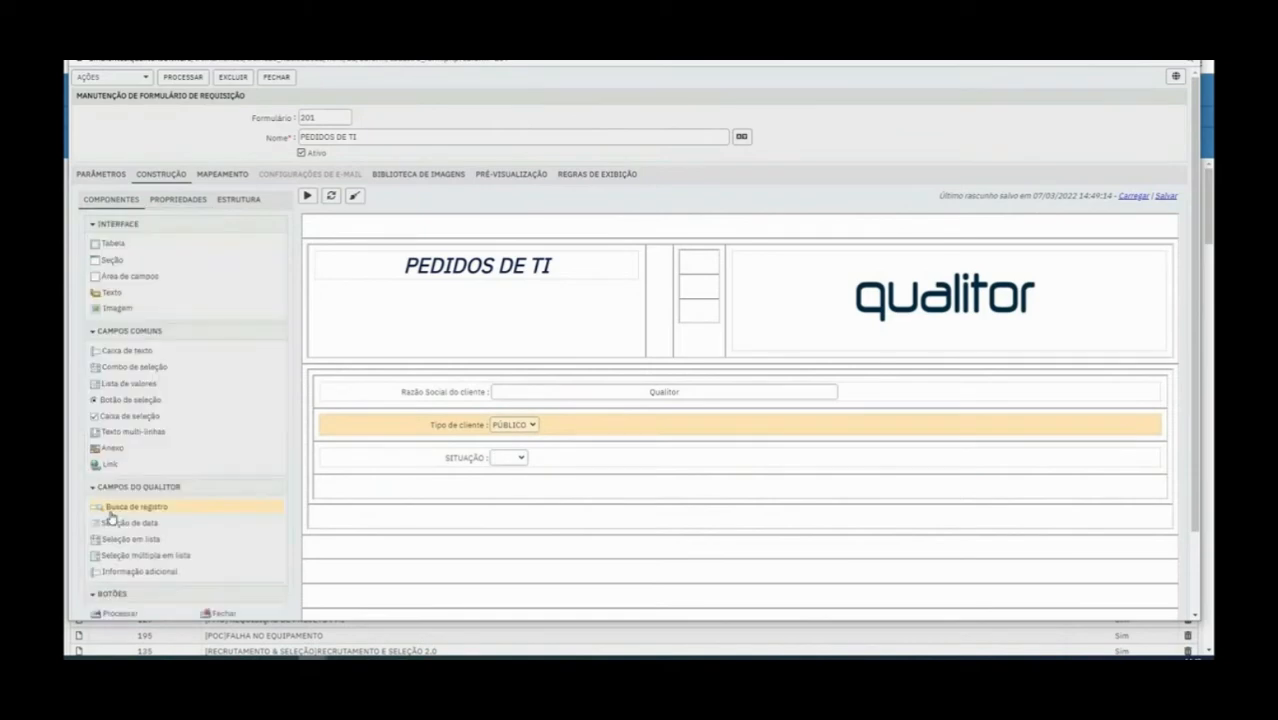
pyautogui.click(506, 457)
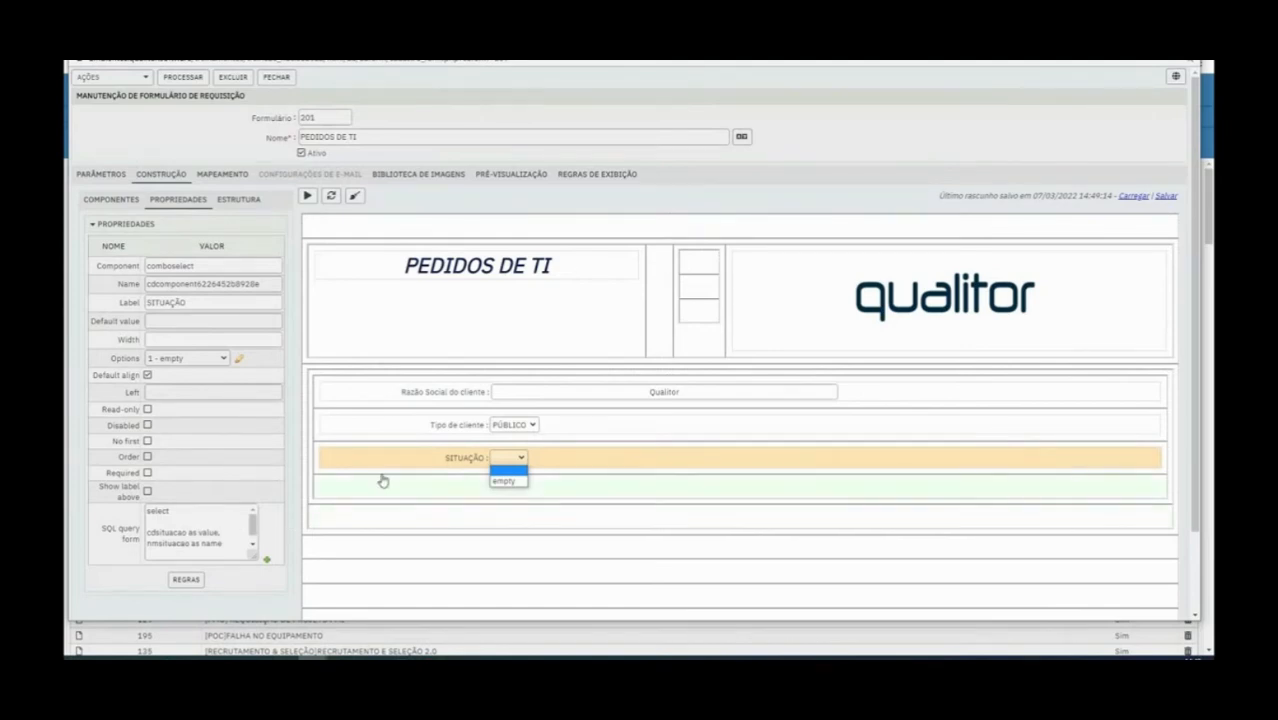
pyautogui.click(437, 460)
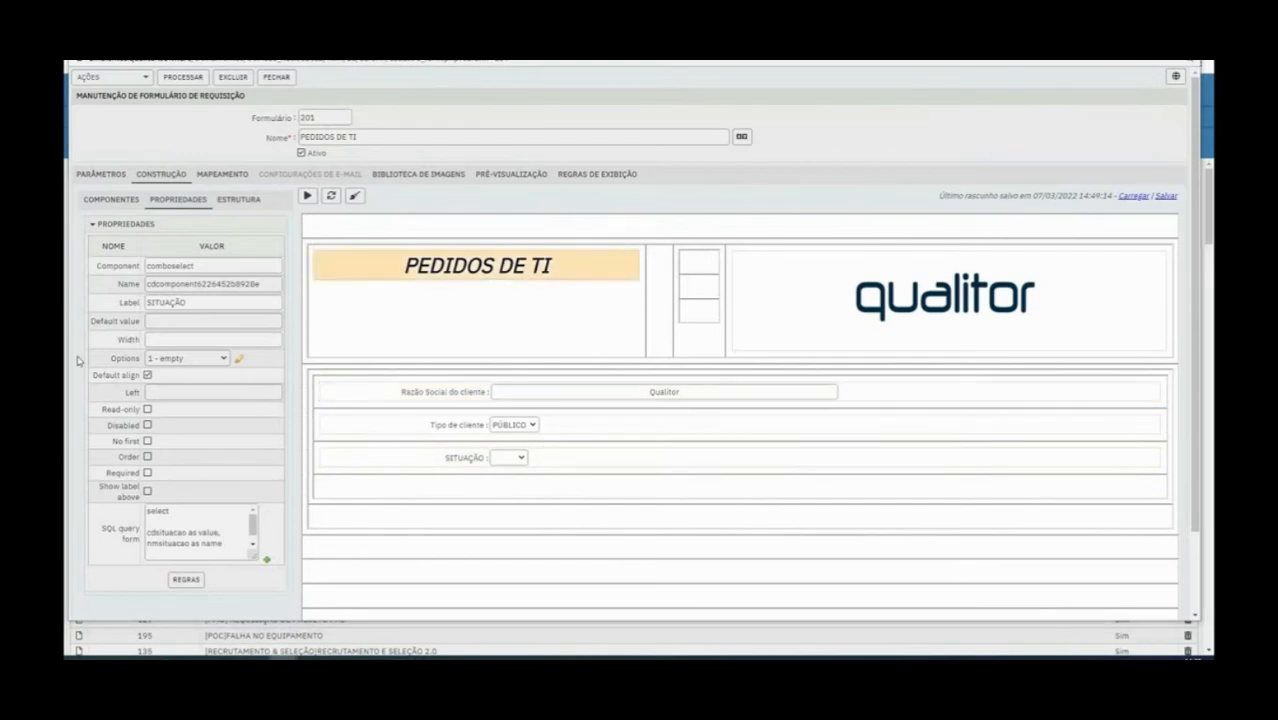
# Insert three more rows below the empty row under SITUAÇÃO
pyautogui.click(128, 202)
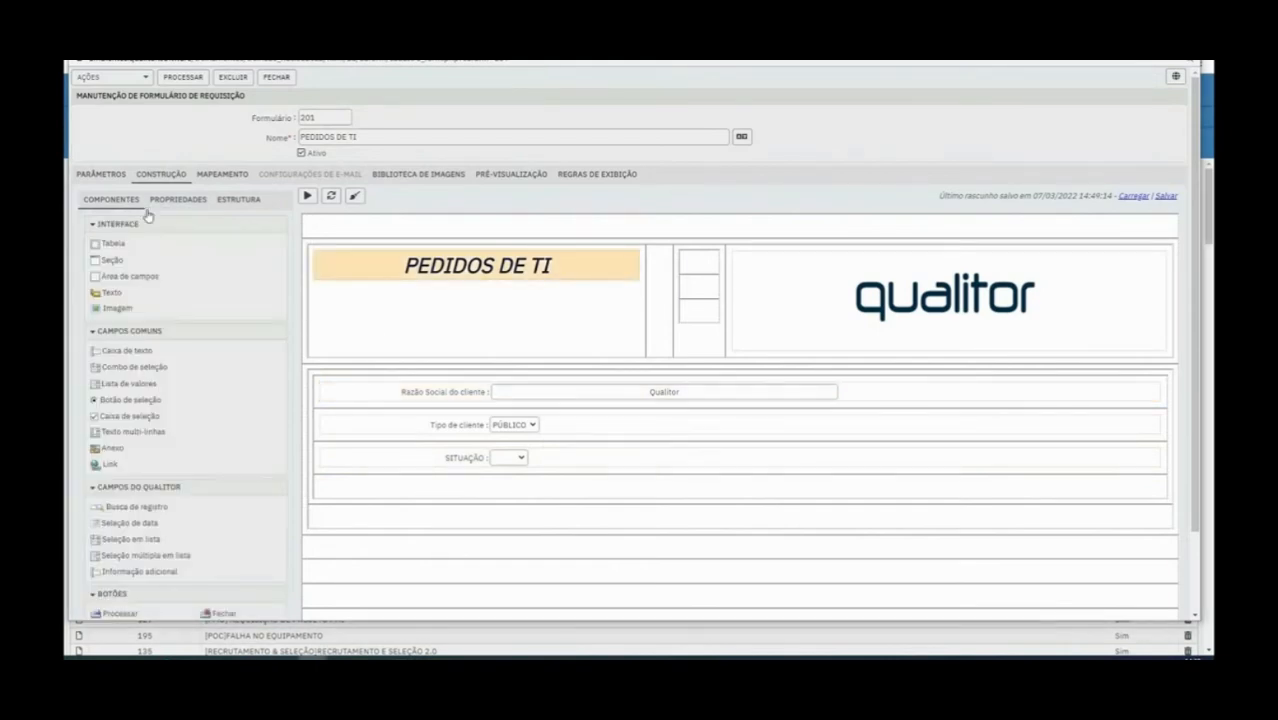
pyautogui.rightClick(494, 488)
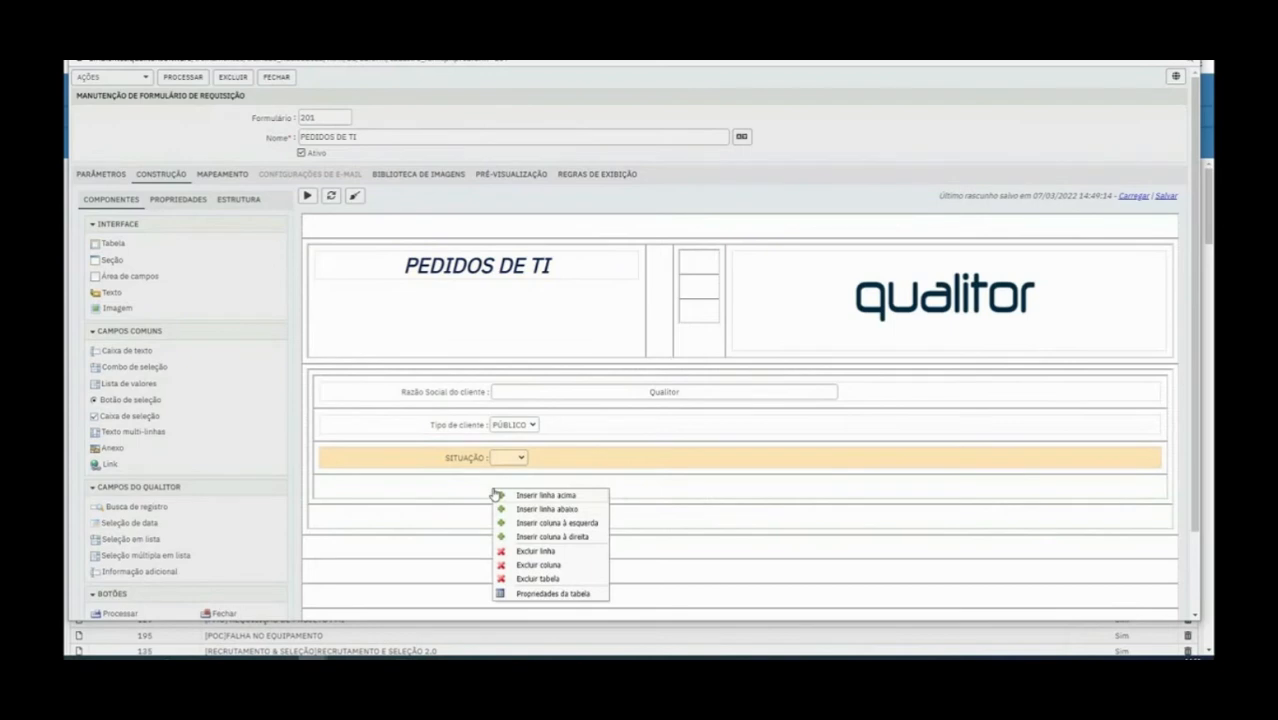
pyautogui.click(525, 512)
pyautogui.rightClick(494, 488)
pyautogui.click(522, 510)
pyautogui.rightClick(500, 490)
pyautogui.click(532, 510)
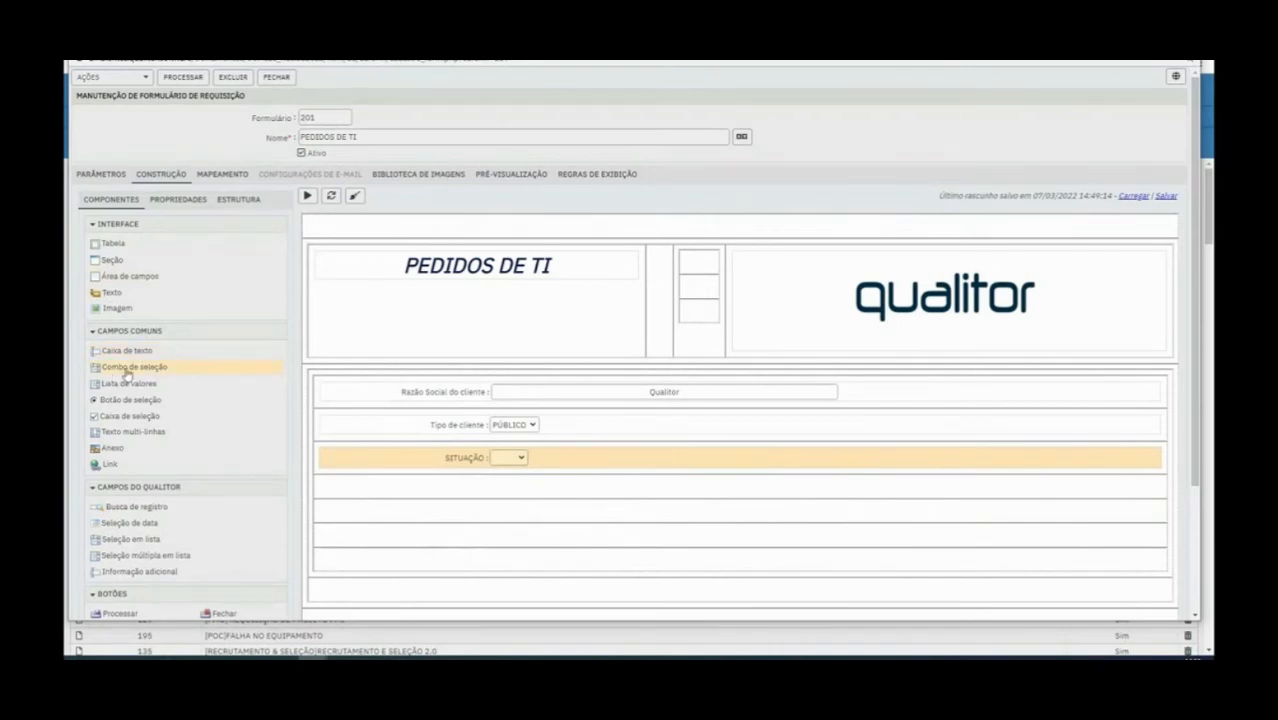
# Add a Lista de valores field in the row below SITUAÇÃO and compare its properties with that combo's
pyautogui.moveTo(122, 387); pyautogui.dragTo(465, 488)
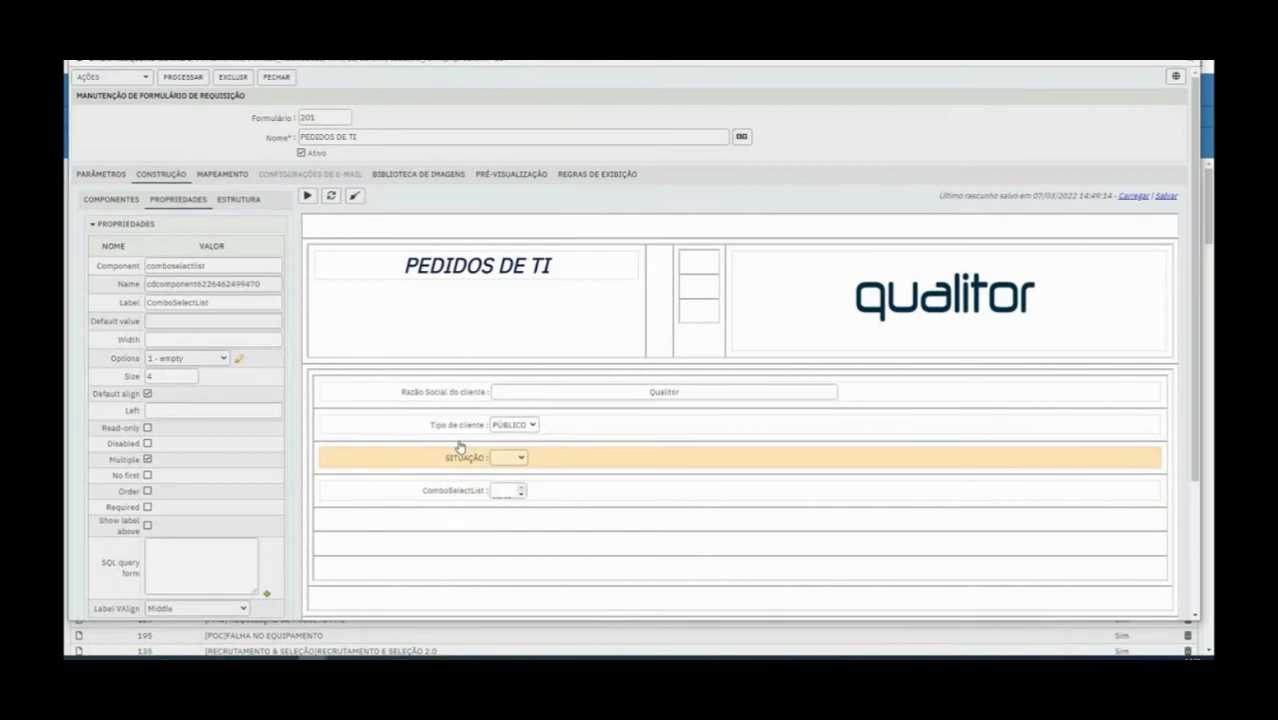
pyautogui.click(509, 459)
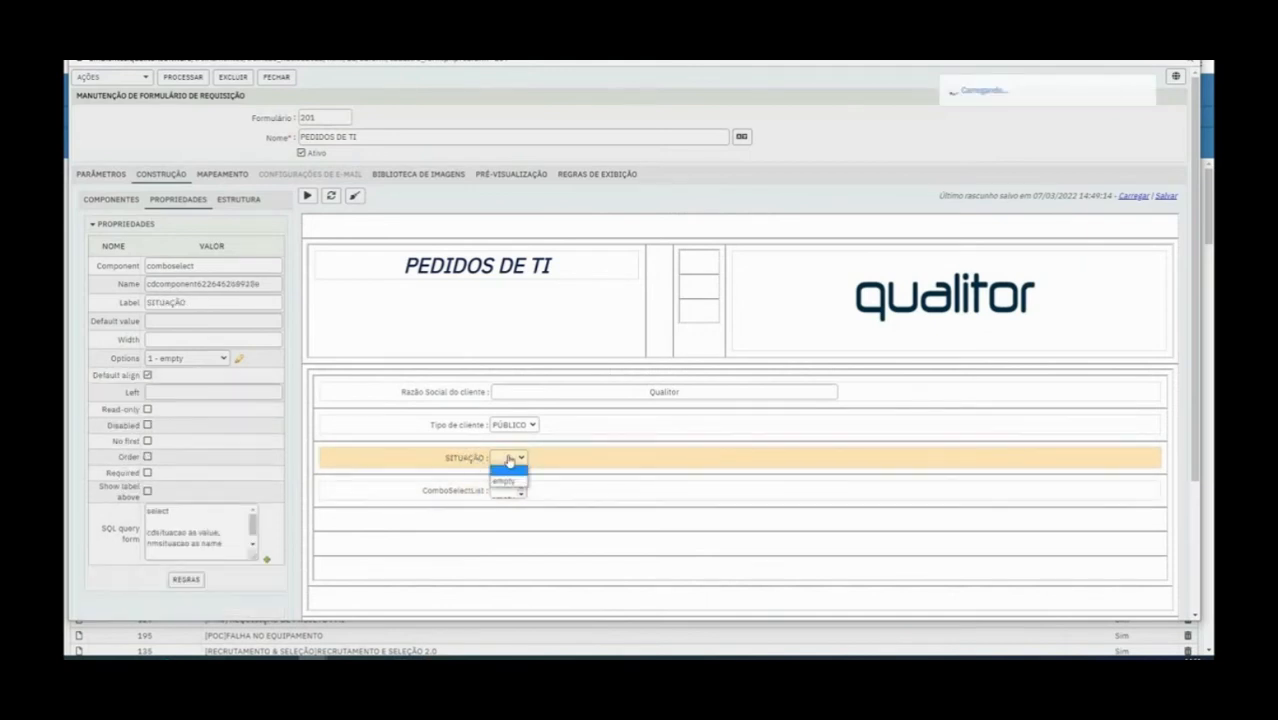
pyautogui.click(456, 490)
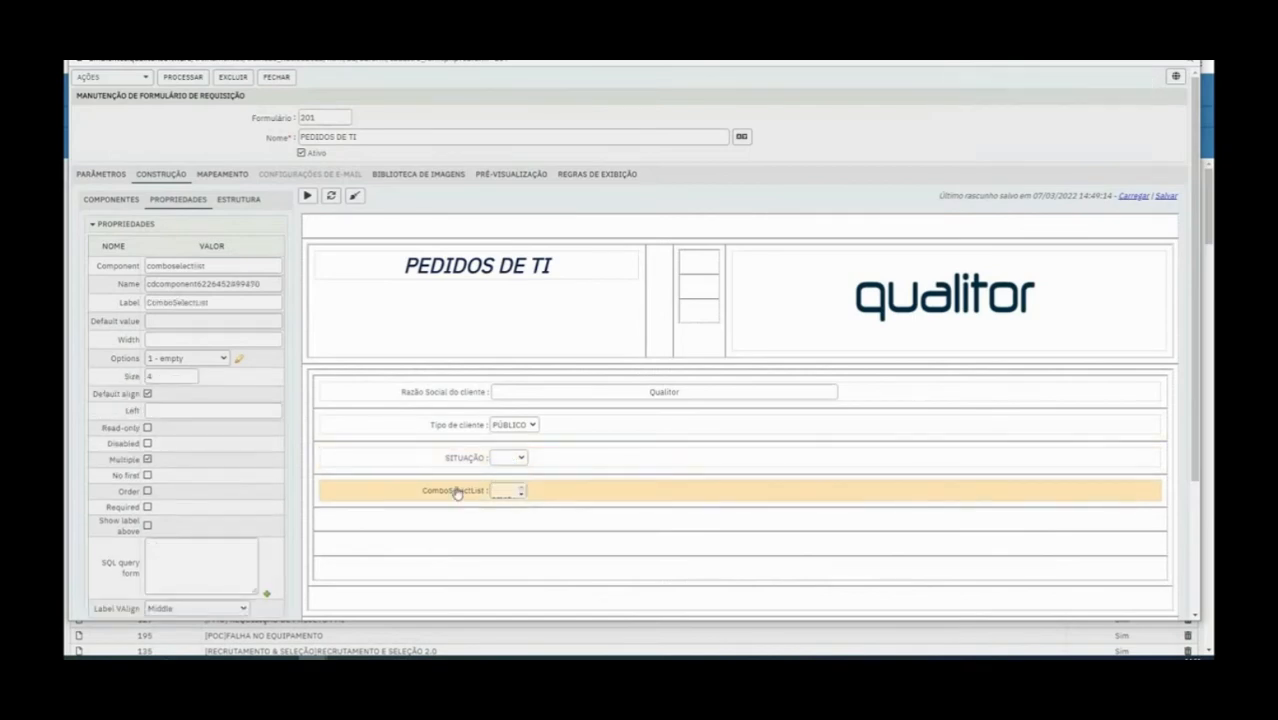
pyautogui.moveTo(456, 492)
pyautogui.mouseDown()
pyautogui.moveTo(477, 463)
pyautogui.moveTo(465, 508)
pyautogui.mouseUp()
pyautogui.doubleClick(165, 303)
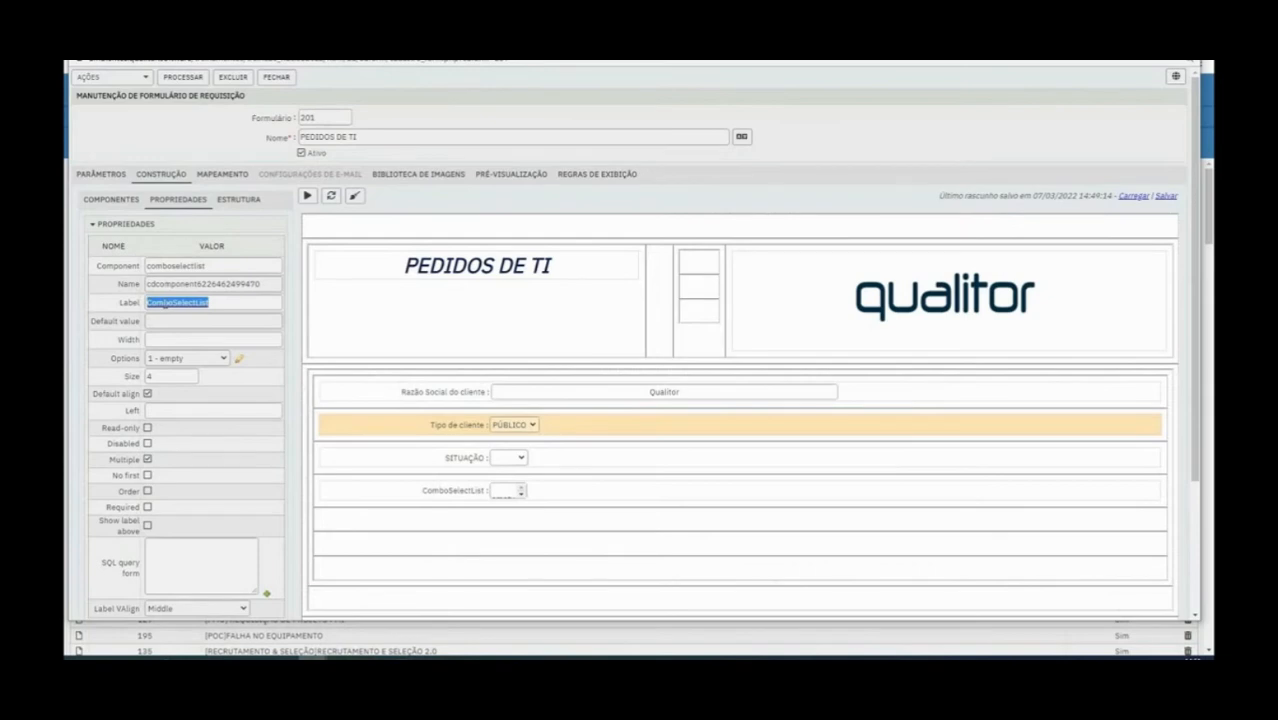
# Copy the full SQL query of the SITUAÇÃO combo
pyautogui.click(115, 203)
pyautogui.scroll(-1, 180, 500)
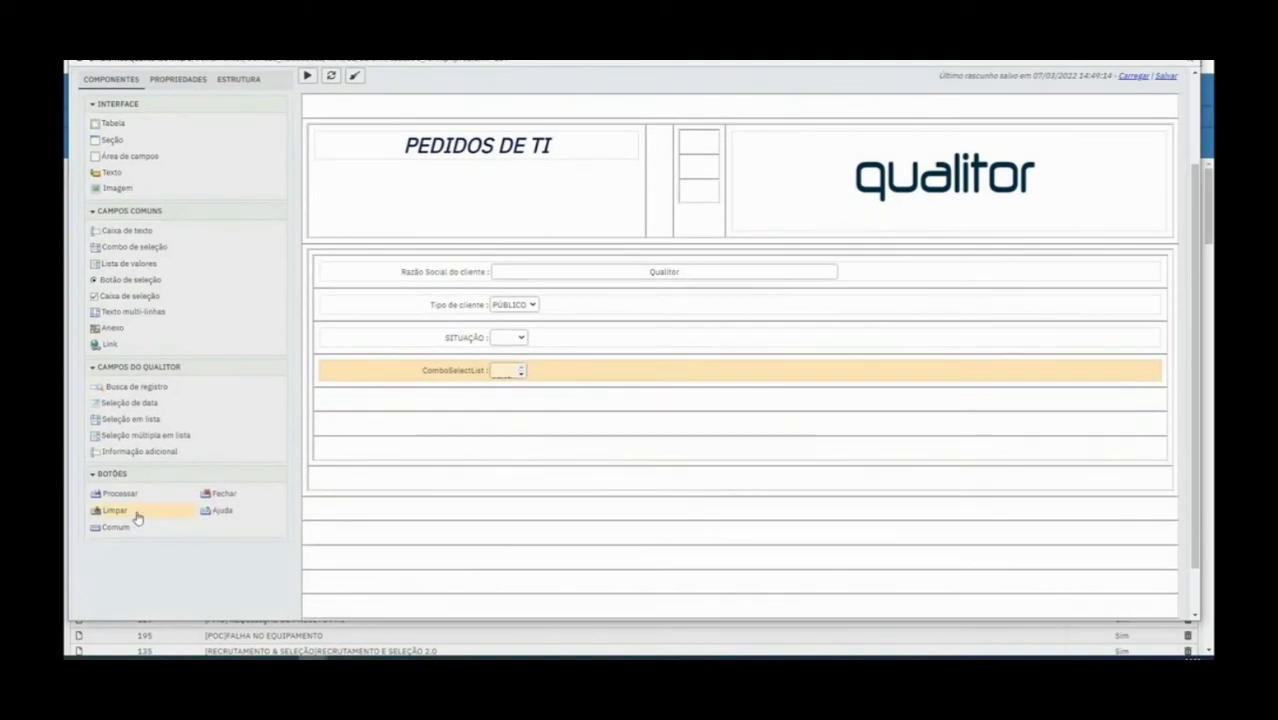
pyautogui.click(464, 345)
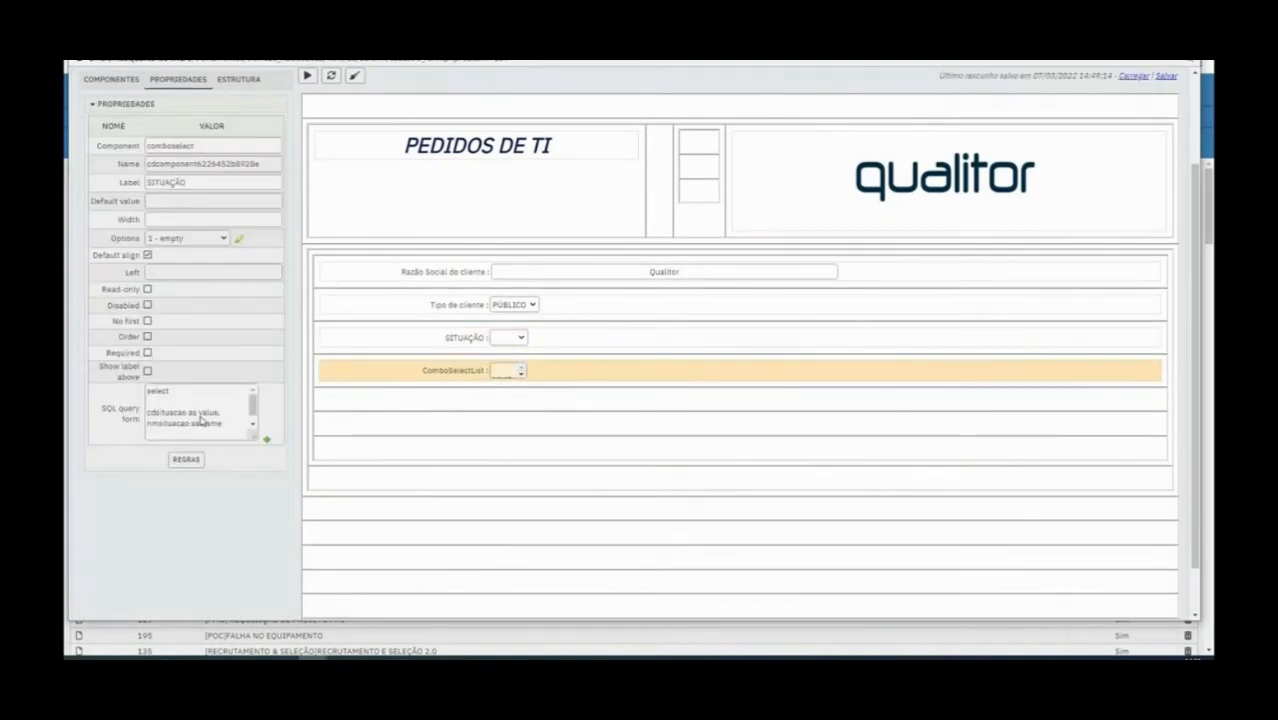
pyautogui.click(266, 438)
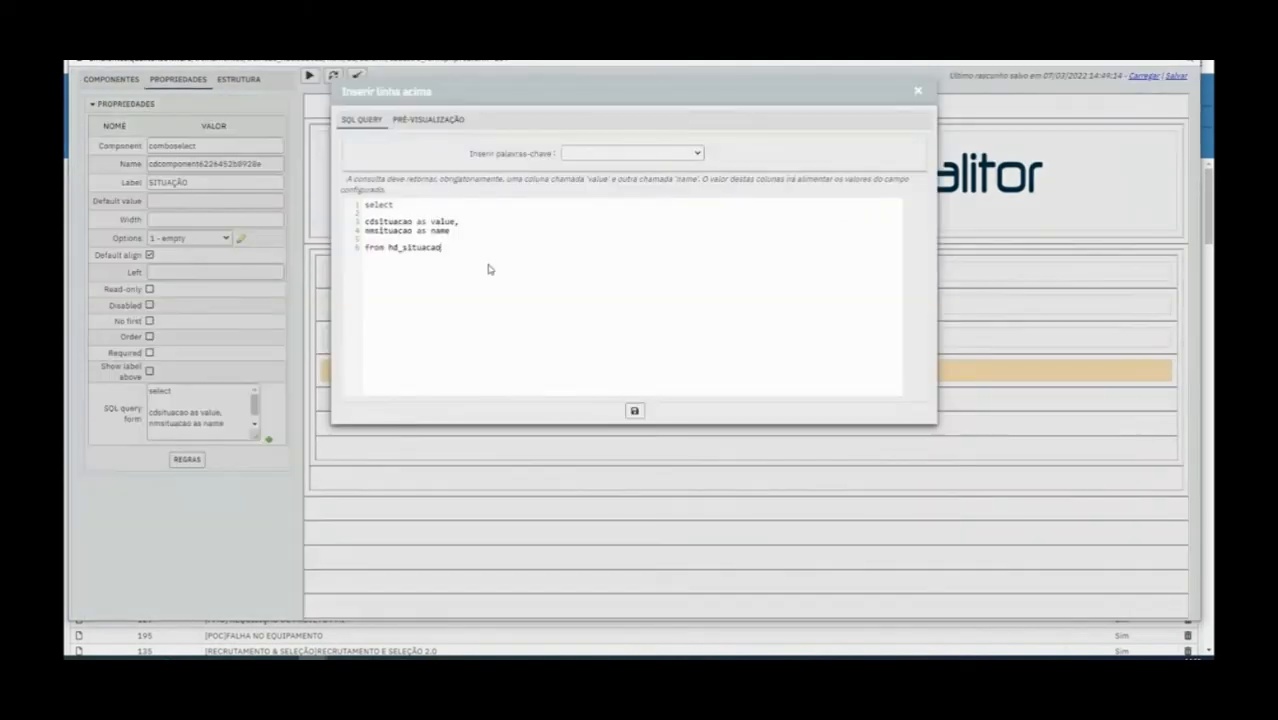
pyautogui.moveTo(488, 268); pyautogui.dragTo(335, 206)
pyautogui.hotkey('ctrl', 'c')
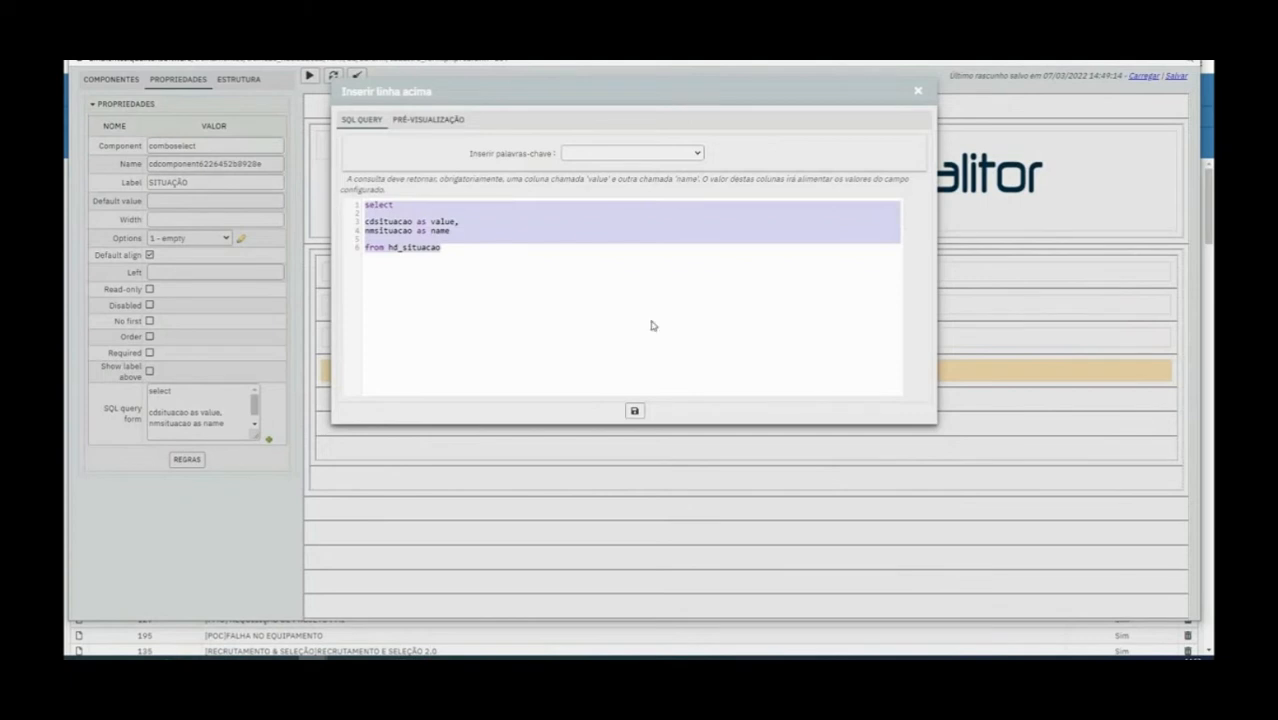
pyautogui.click(636, 411)
# Paste the hd_situacao query into the ComboSelectList field's SQL query and save it
pyautogui.click(112, 79)
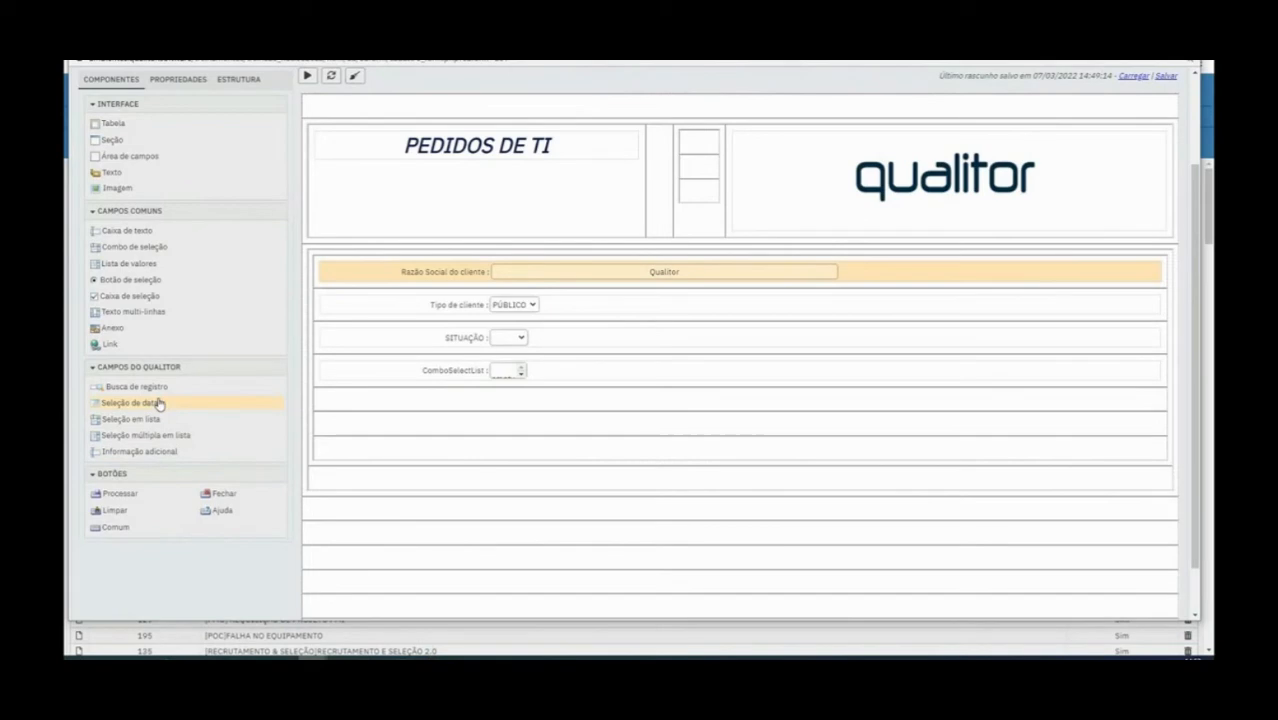
pyautogui.click(465, 378)
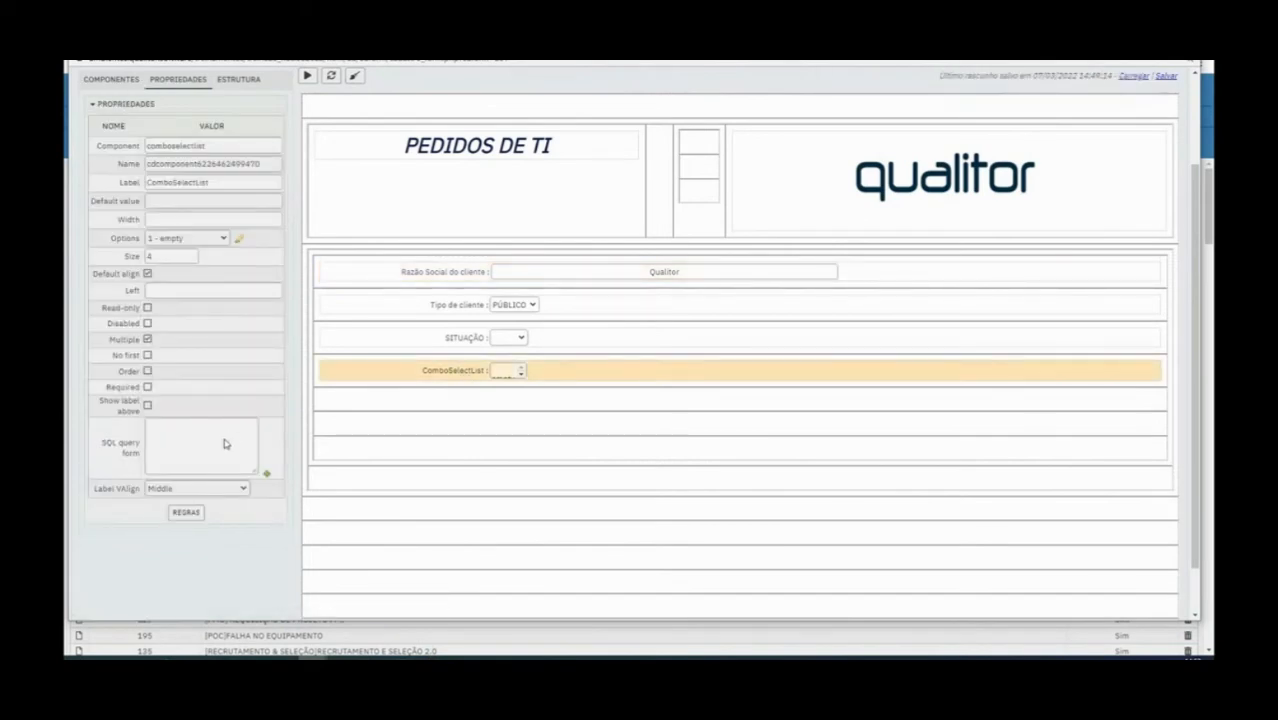
pyautogui.click(266, 473)
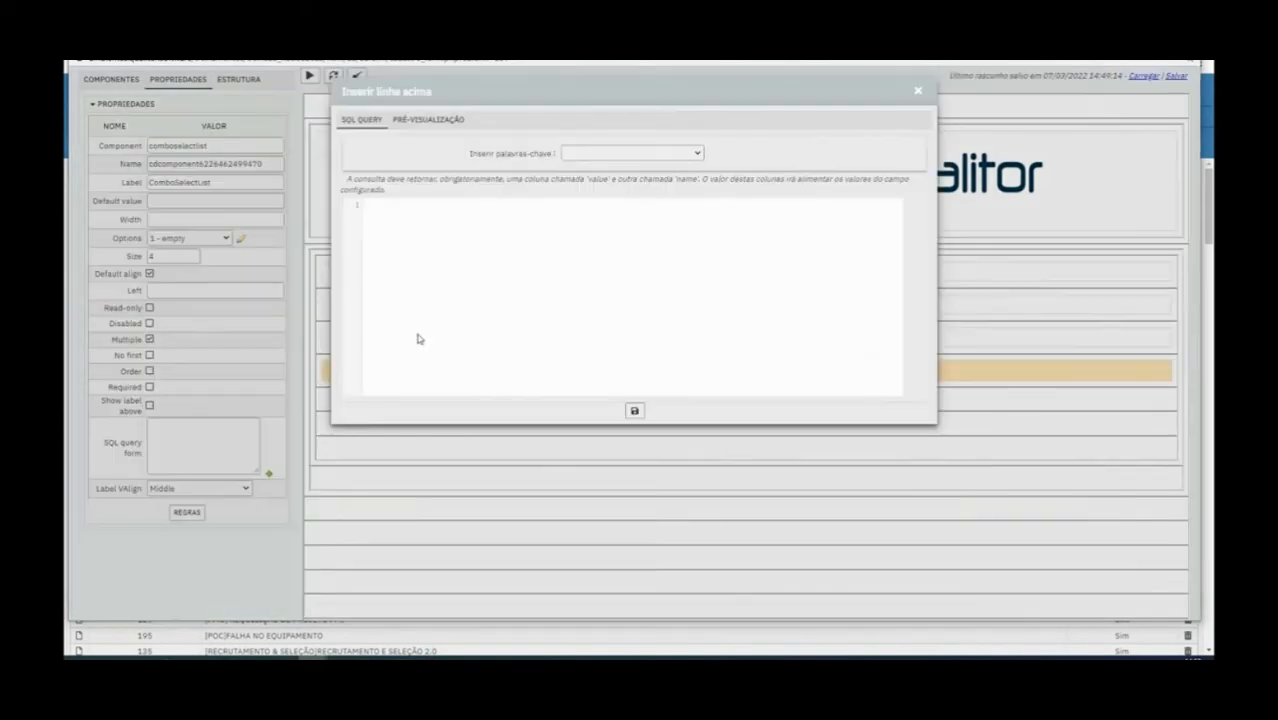
pyautogui.hotkey('ctrl', 'v')
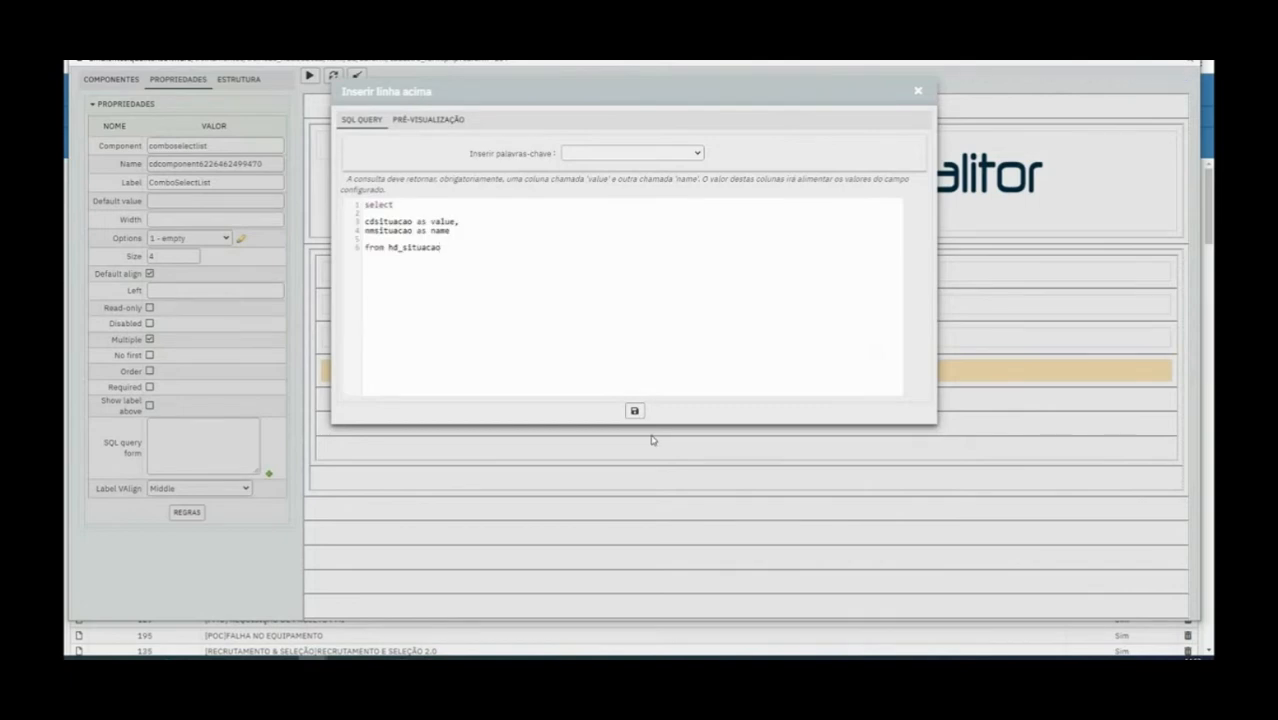
pyautogui.click(634, 410)
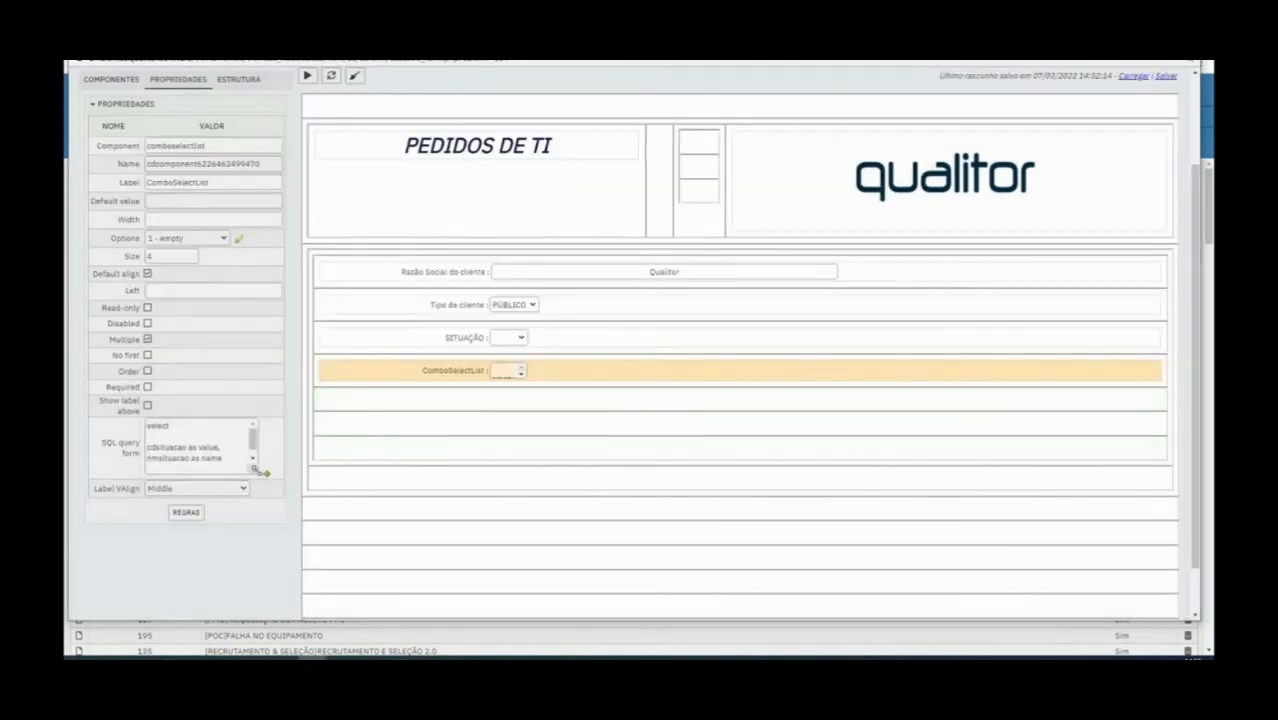
# Save the form and check which entries the ComboSelectList field offers
pyautogui.scroll(3, 285, 405)
pyautogui.click(521, 494)
pyautogui.click(194, 80)
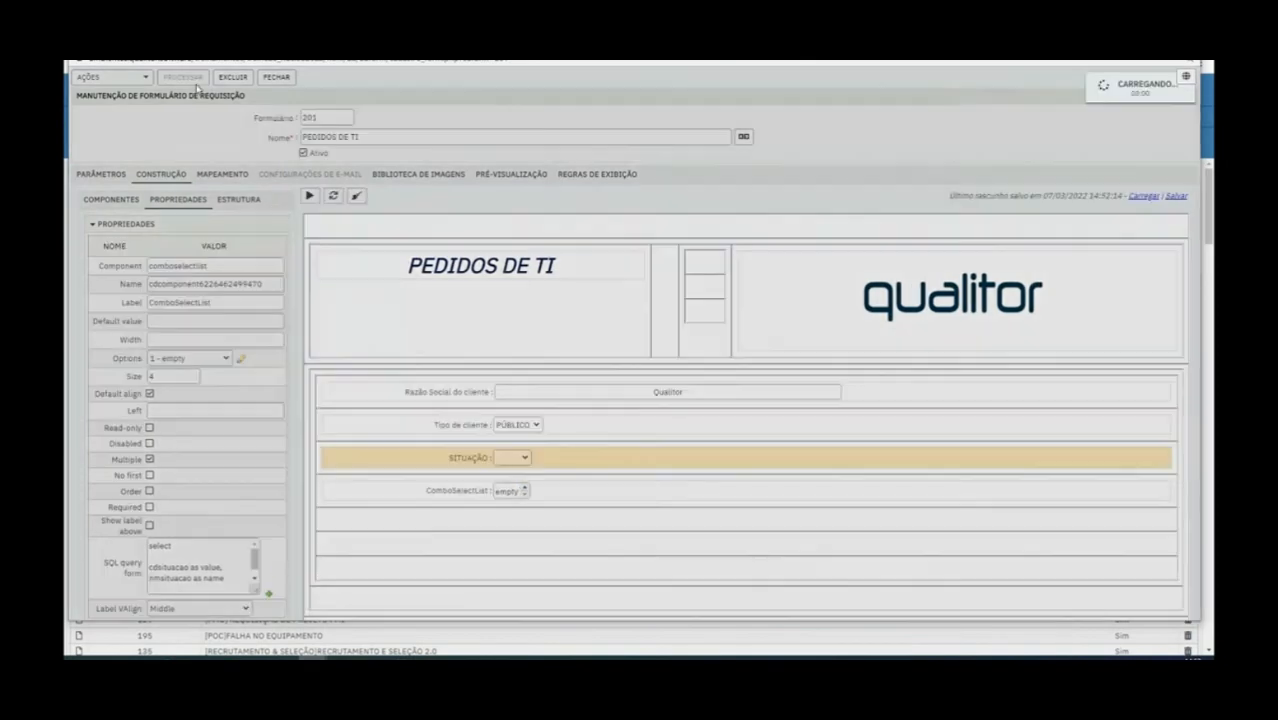
pyautogui.click(521, 488)
pyautogui.click(521, 494)
pyautogui.click(521, 488)
pyautogui.click(521, 494)
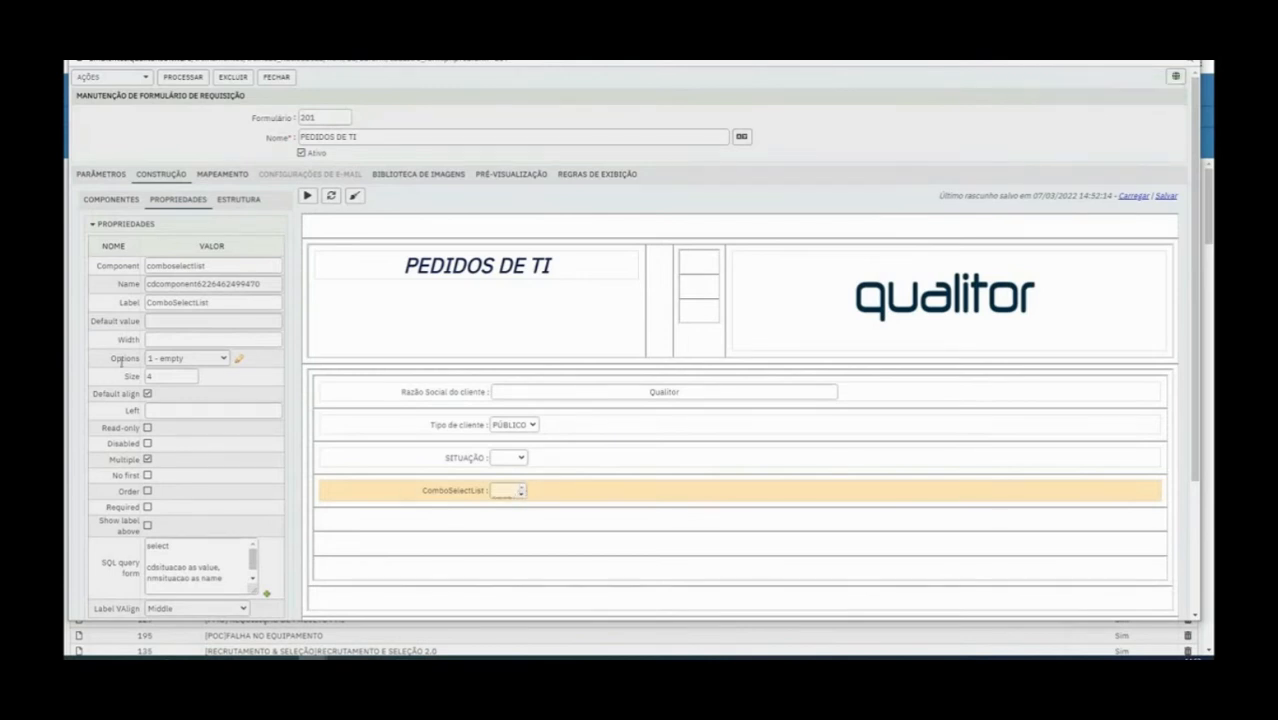
pyautogui.click(521, 494)
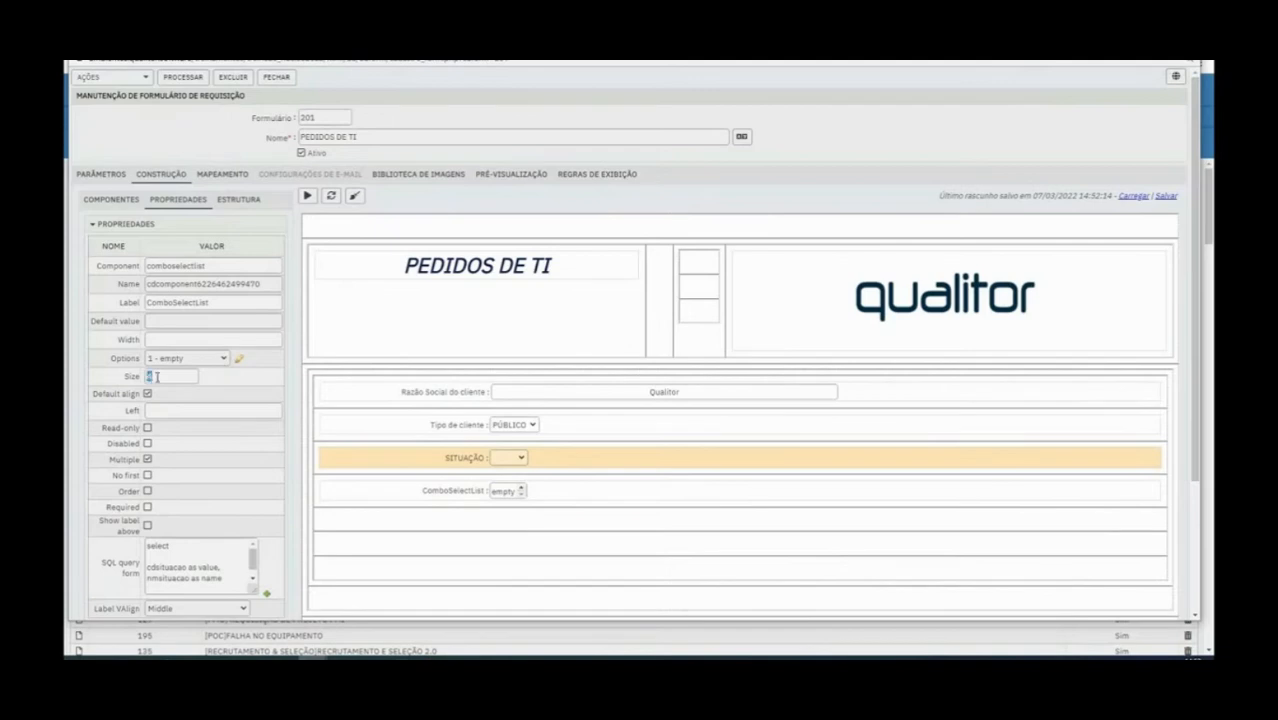
# Set the ComboSelectList field's Size to 10 and browse through its entries
pyautogui.write('0')
pyautogui.click(415, 496)
pyautogui.click(646, 496)
pyautogui.click(646, 496)
pyautogui.click(646, 496)
pyautogui.click(646, 496)
pyautogui.click(646, 496)
pyautogui.click(646, 496)
pyautogui.click(646, 496)
pyautogui.click(646, 488)
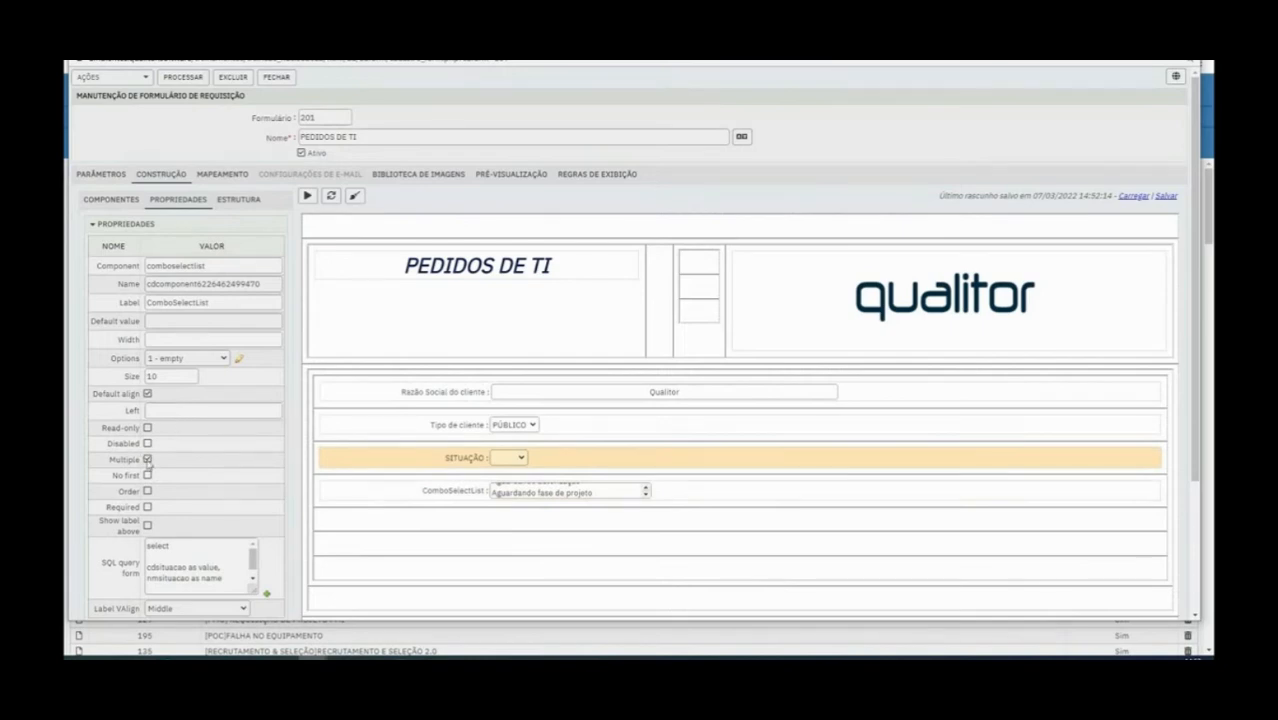
# Examine the Multiple property of the ComboSelectList field against the properties of the SITUAÇÃO combo
pyautogui.moveTo(110, 463); pyautogui.dragTo(147, 462)
pyautogui.click(448, 460)
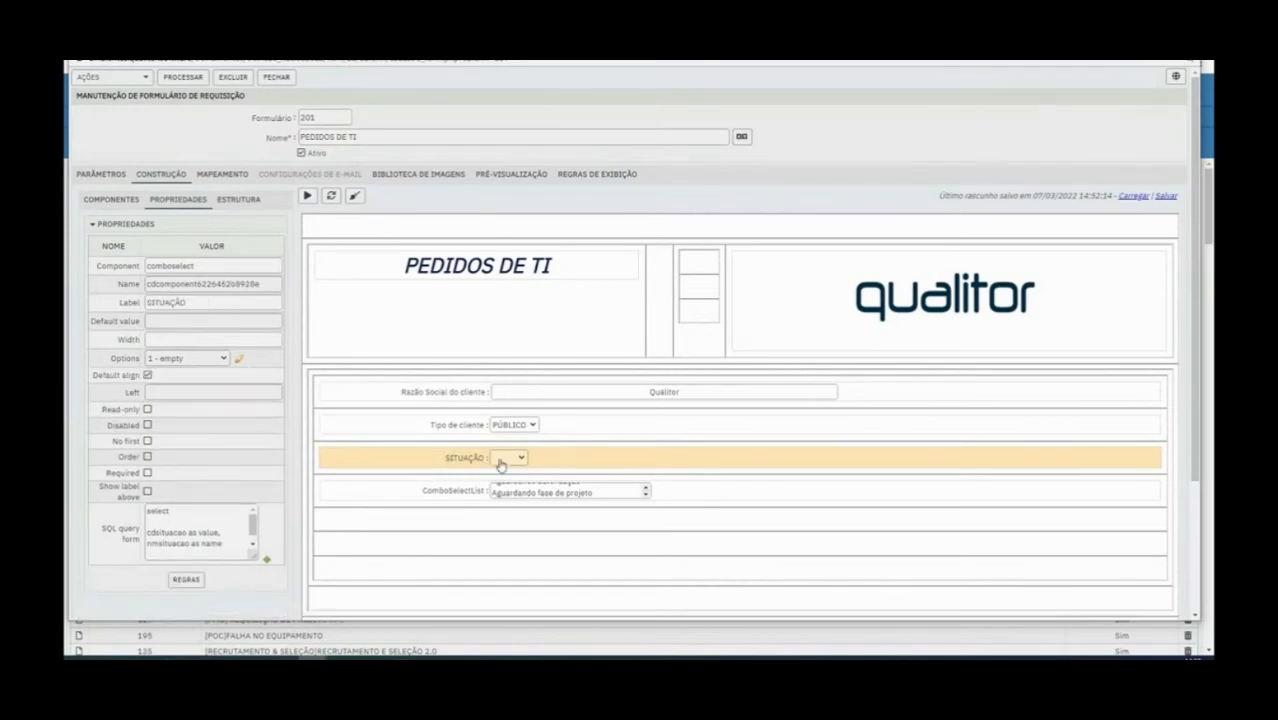
pyautogui.click(463, 495)
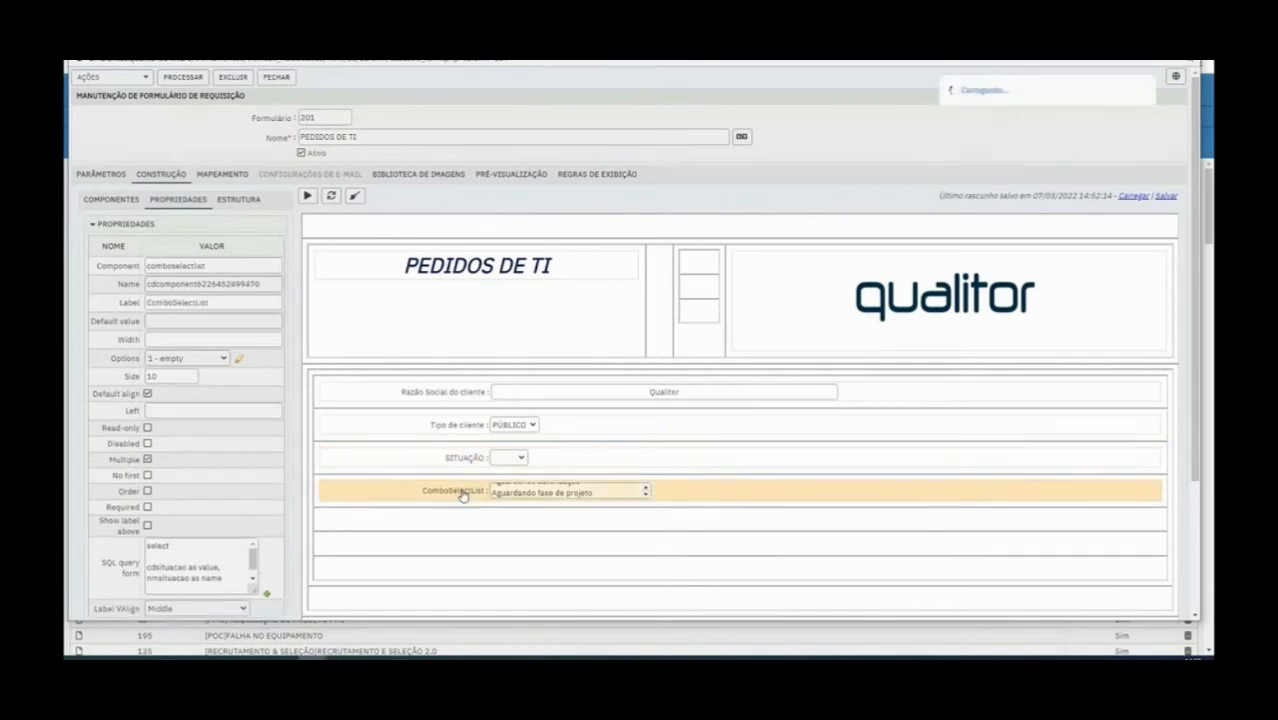
# Try out selection in the ComboSelectList field by picking Arquivado and Encaminhado a terceiros
pyautogui.click(559, 494)
pyautogui.click(645, 496)
pyautogui.click(599, 496)
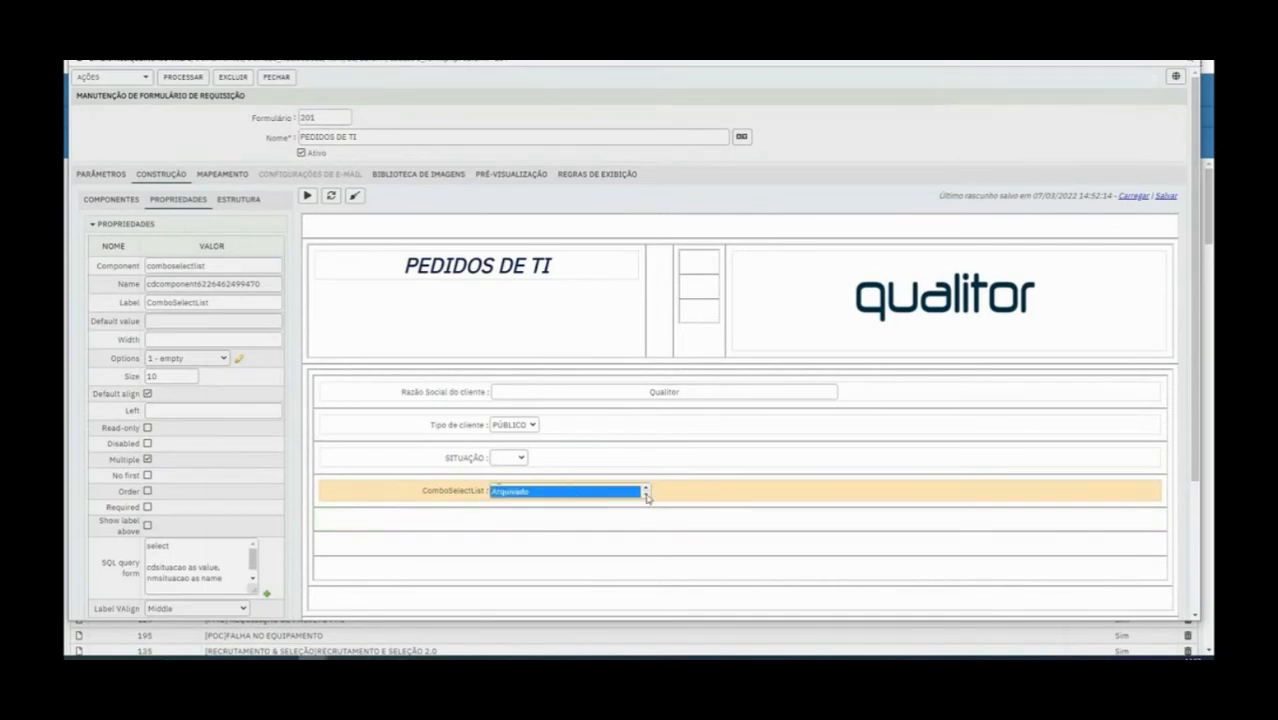
pyautogui.click(645, 489)
pyautogui.click(645, 489)
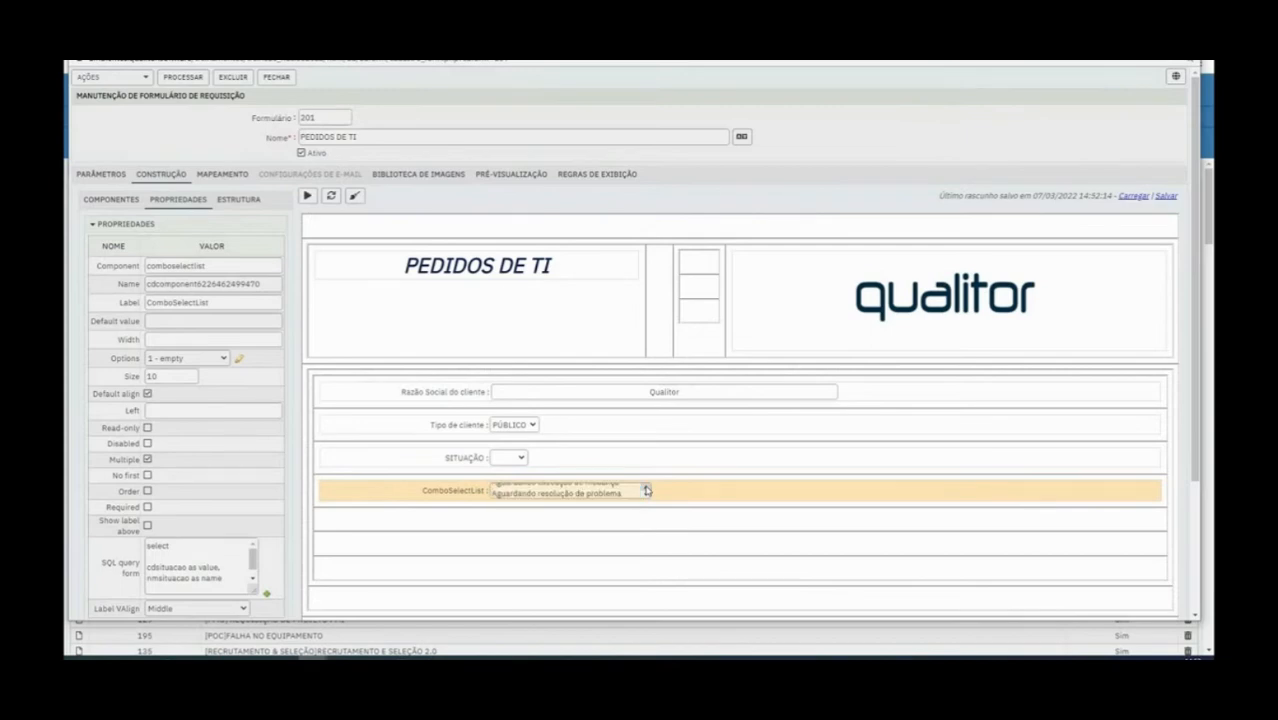
pyautogui.click(615, 495)
pyautogui.click(645, 489)
pyautogui.click(645, 489)
pyautogui.click(601, 491)
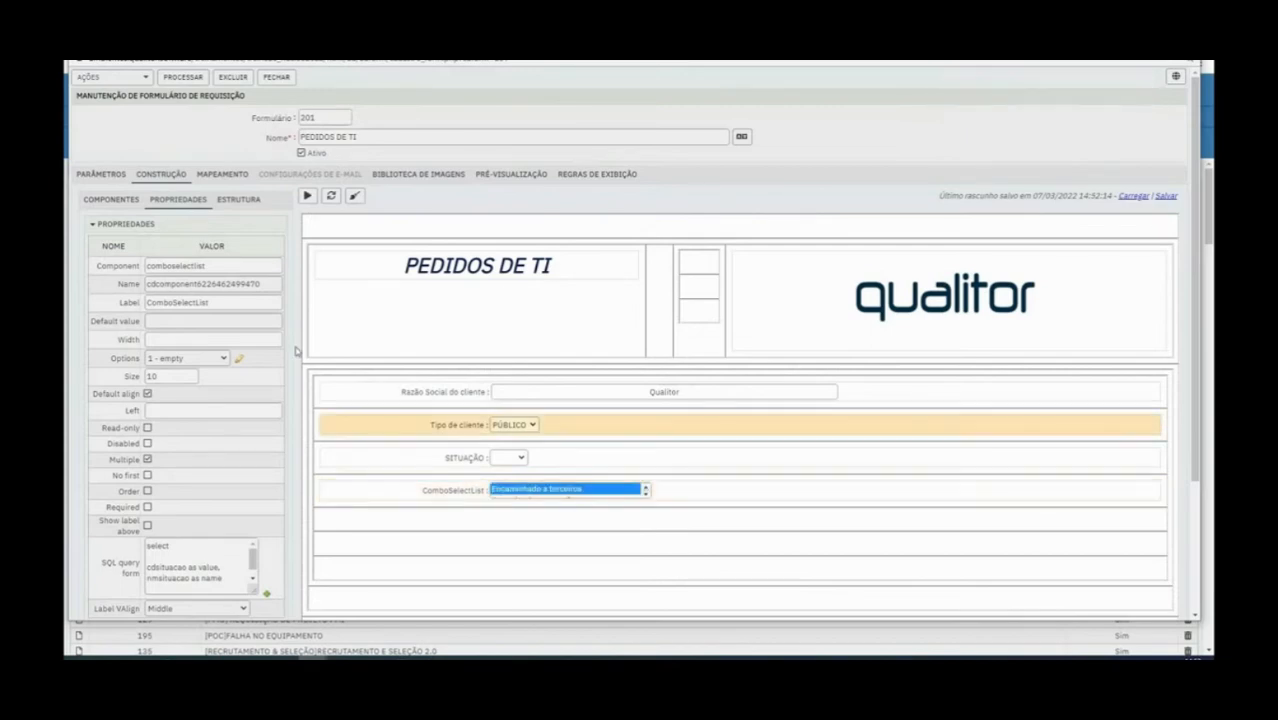
# Run the form, test selecting Aguardando aprovação in the ComboSelectList field, and close the running form
pyautogui.click(308, 198)
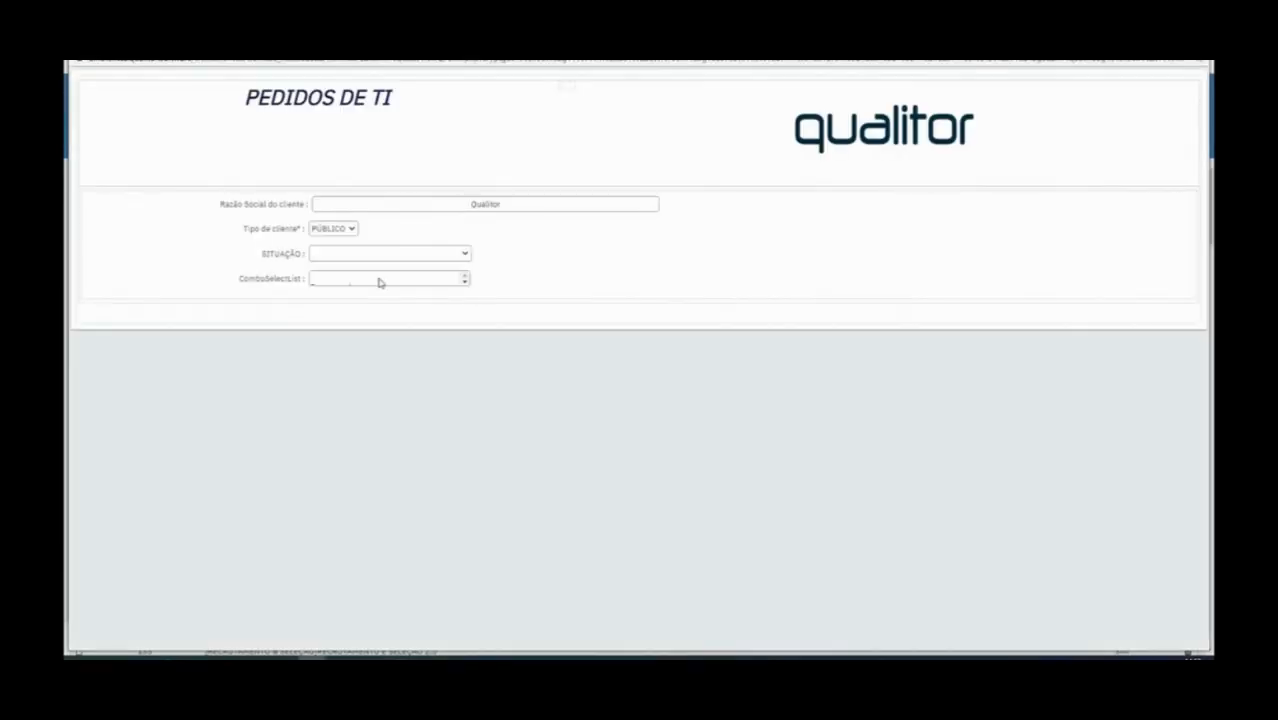
pyautogui.click(379, 283)
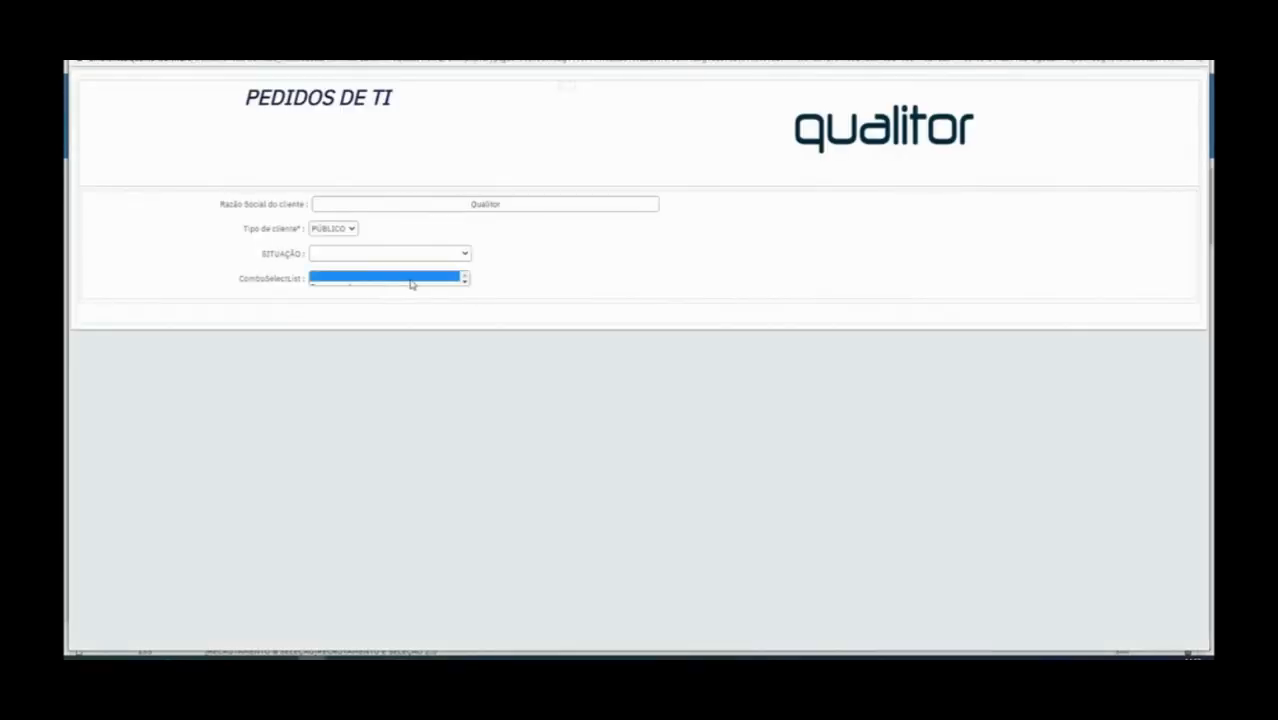
pyautogui.click(465, 284)
pyautogui.click(422, 283)
pyautogui.click(465, 277)
pyautogui.click(448, 283)
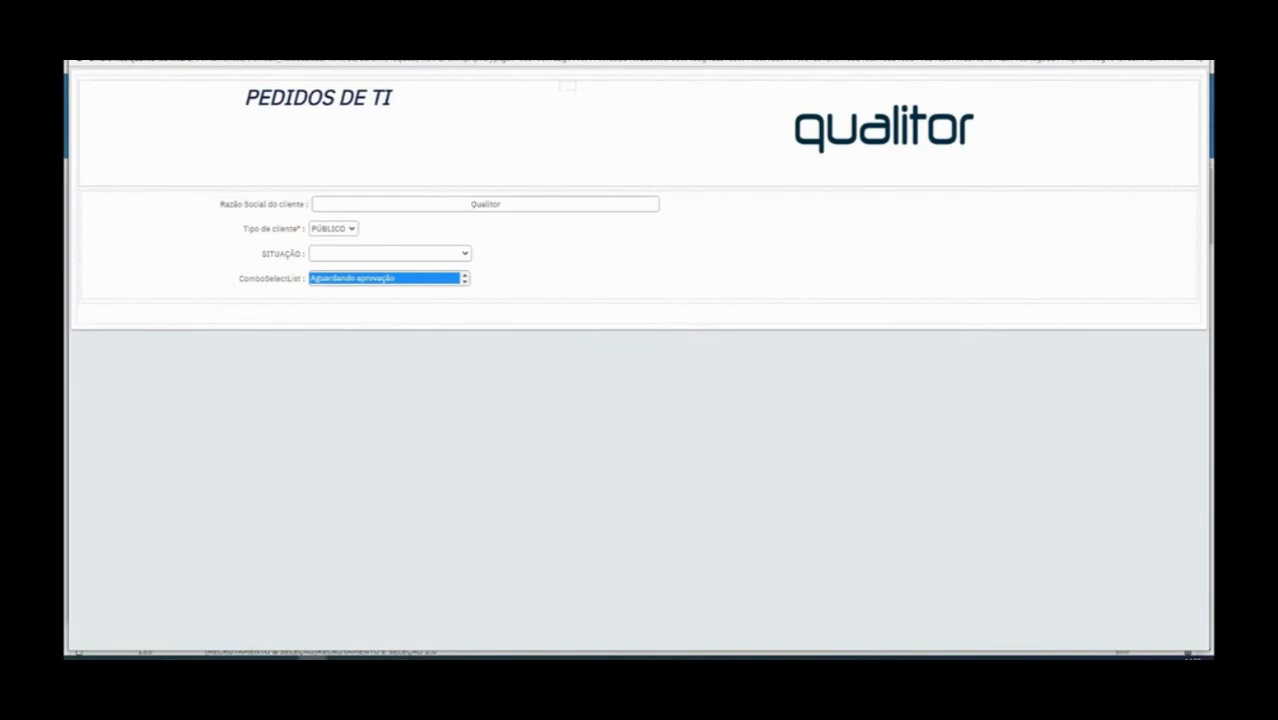
pyautogui.click(1193, 46)
# Browse the ComboSelectList entries in the builder again, selecting Encaminhado a terceiros and Arquivado
pyautogui.click(488, 492)
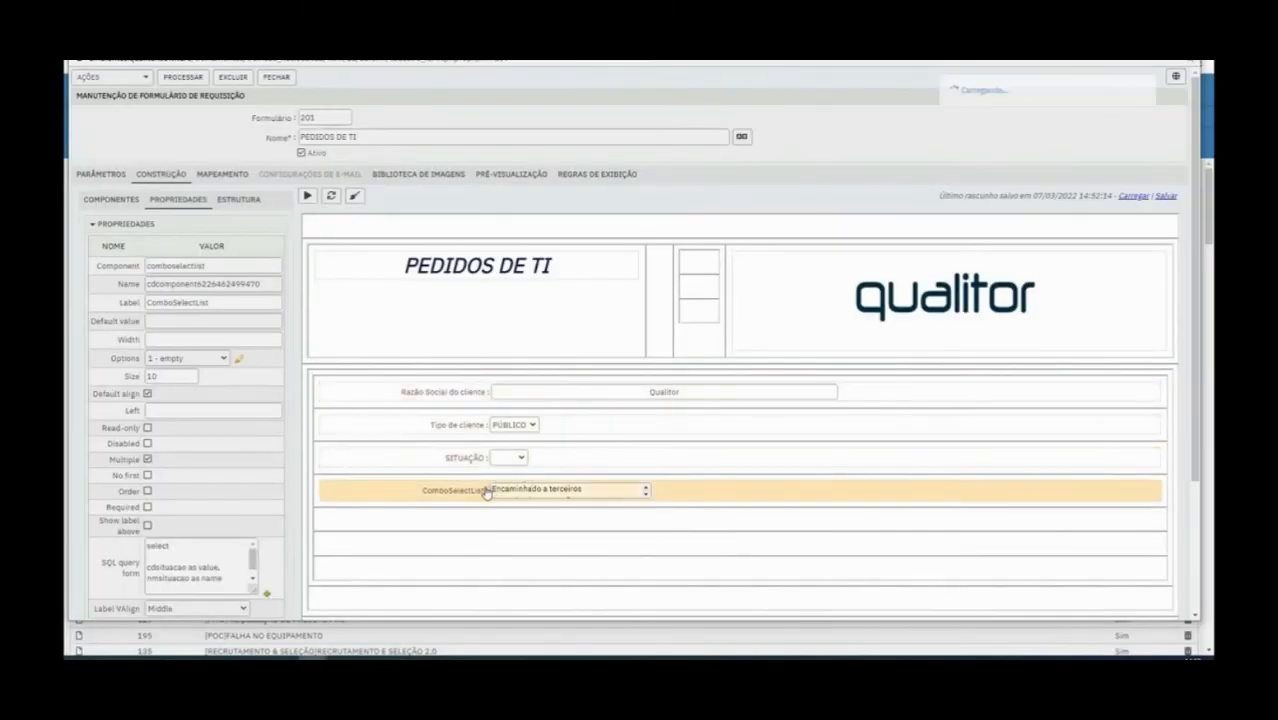
pyautogui.click(555, 490)
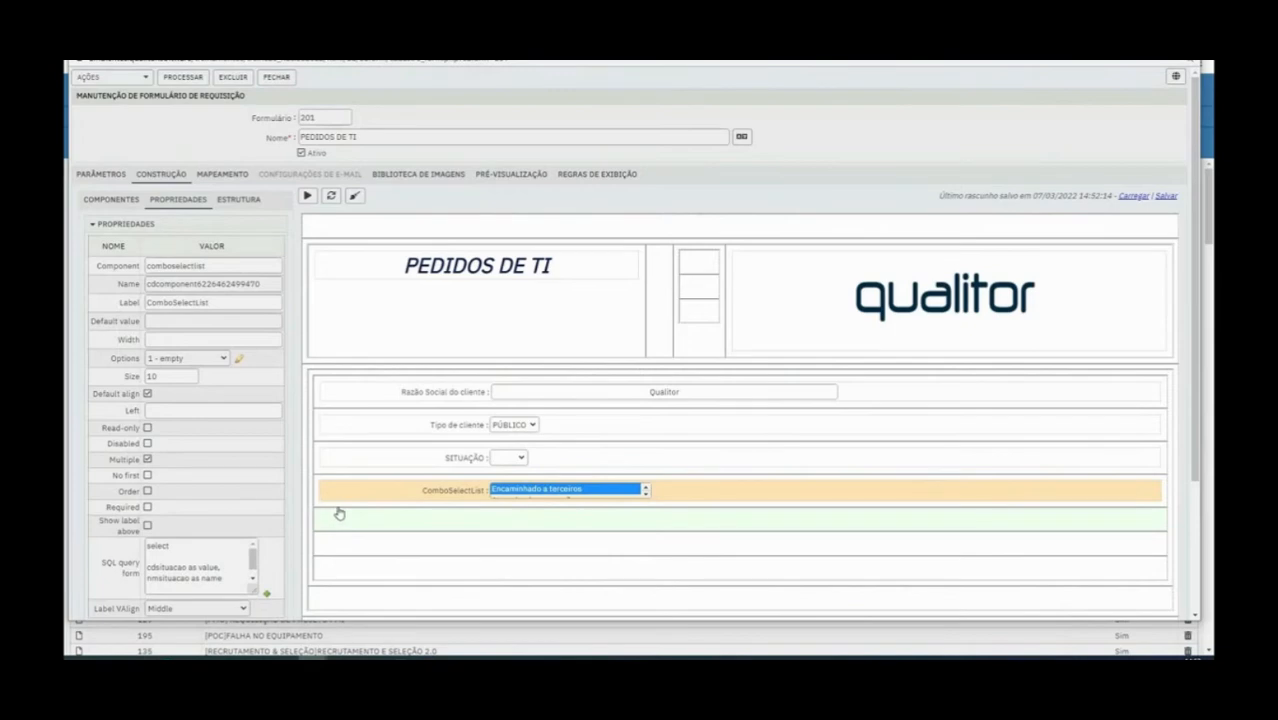
pyautogui.click(645, 493)
pyautogui.click(645, 497)
pyautogui.click(625, 491)
pyautogui.click(645, 497)
pyautogui.click(579, 492)
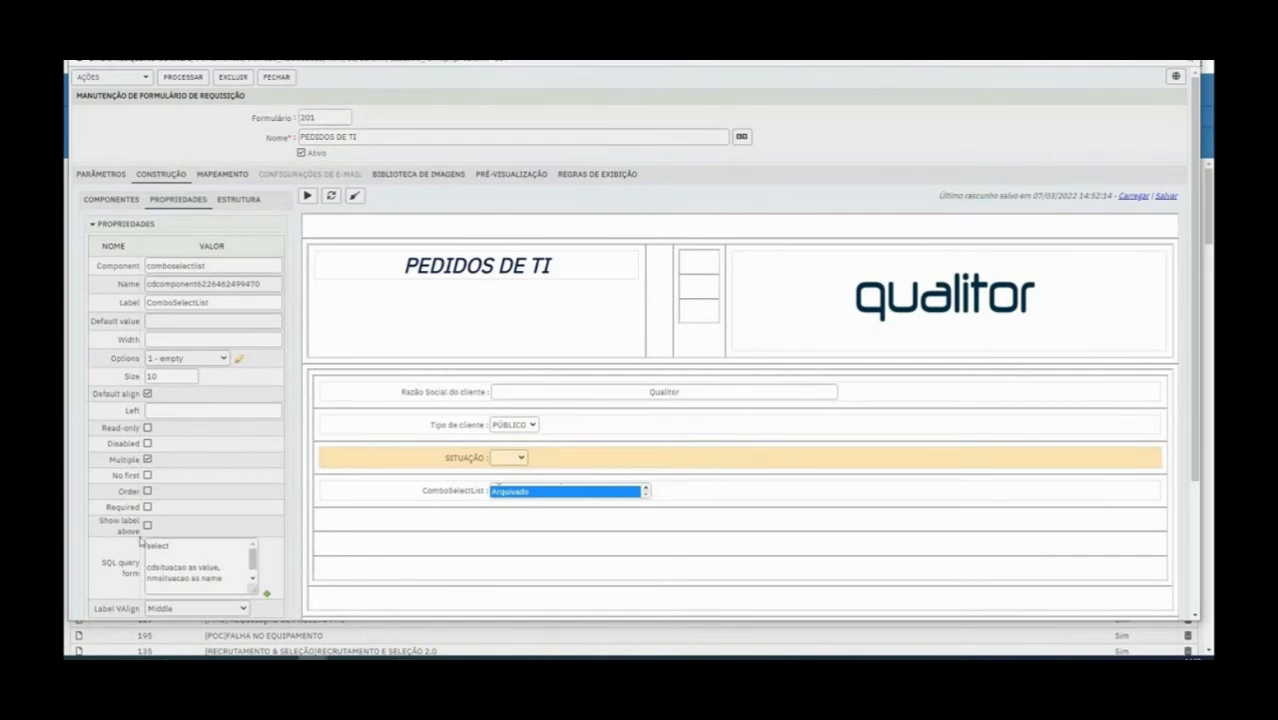
# Try Top for the ComboSelectList label's vertical alignment, set it to Bottom, and save the form
pyautogui.scroll(-1, 150, 557)
pyautogui.click(175, 548)
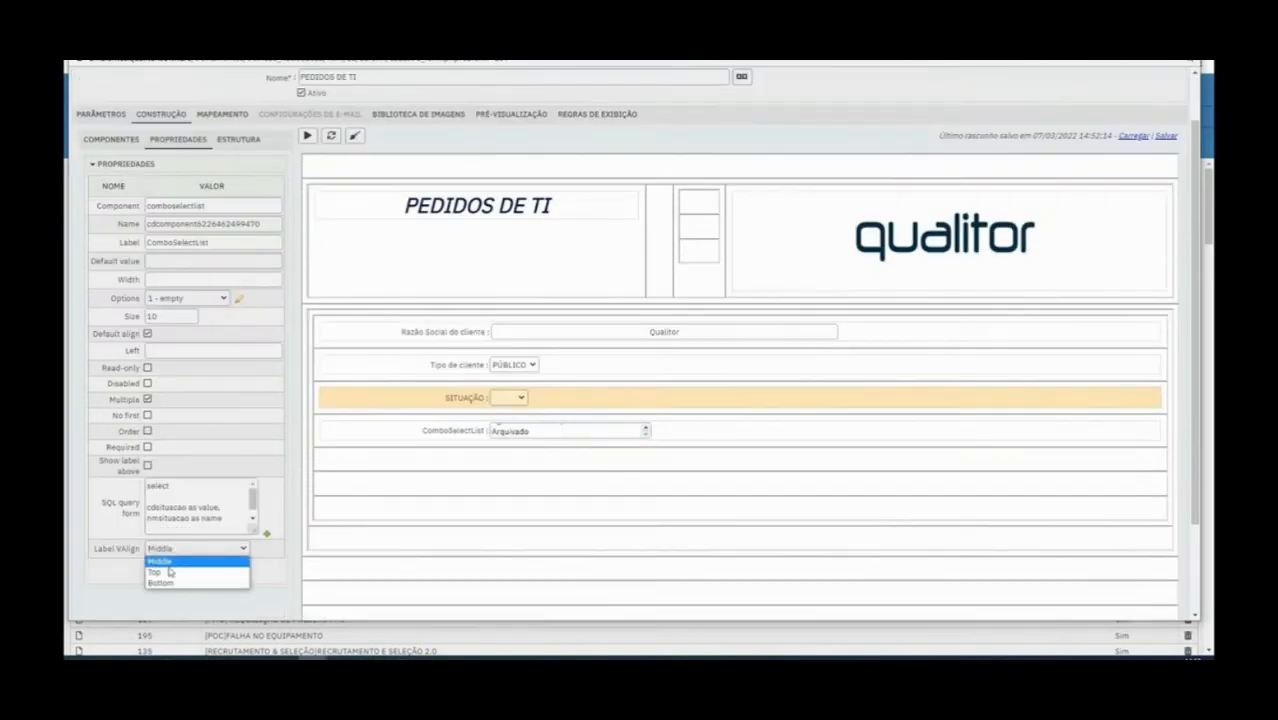
pyautogui.click(163, 571)
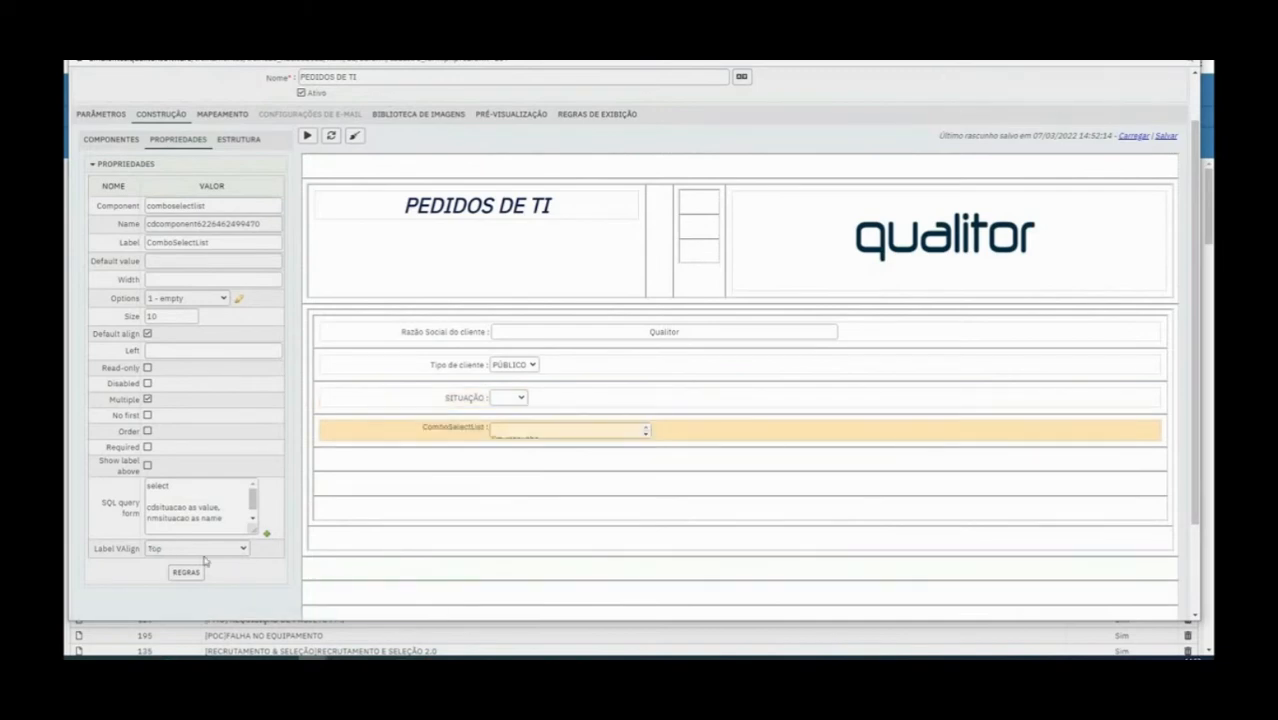
pyautogui.click(204, 553)
pyautogui.click(176, 582)
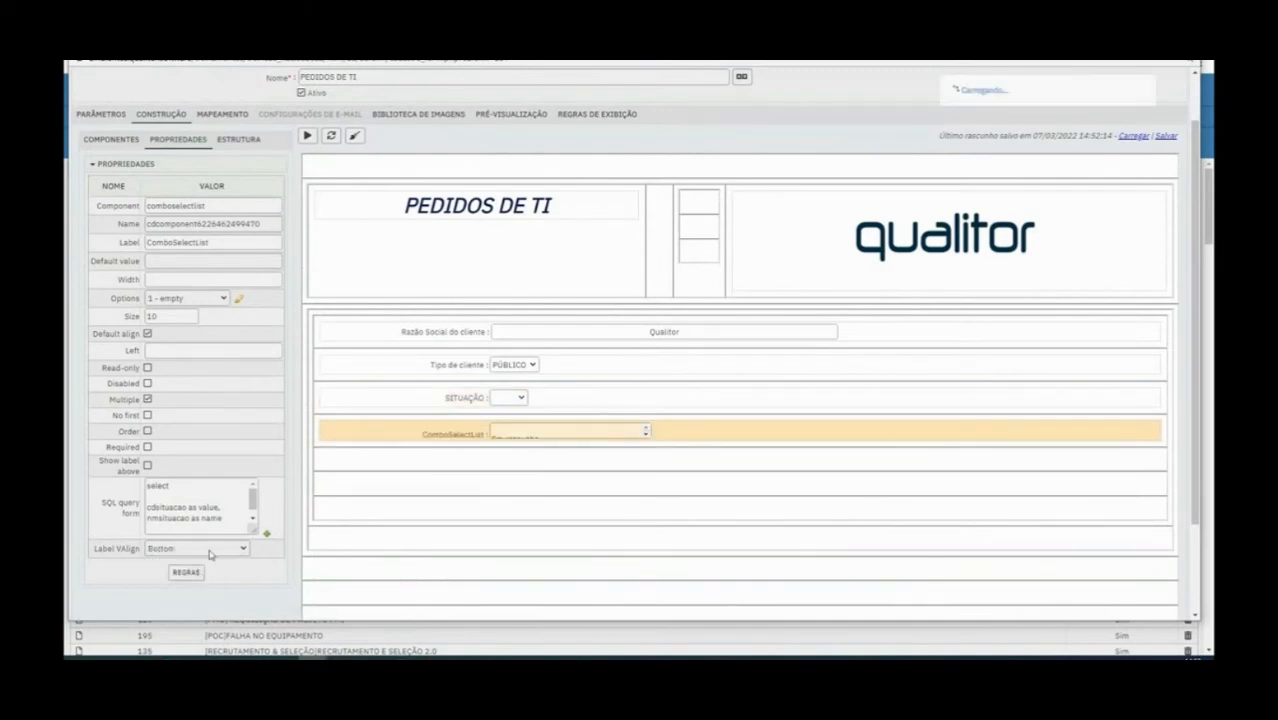
pyautogui.scroll(1, 253, 234)
pyautogui.click(182, 78)
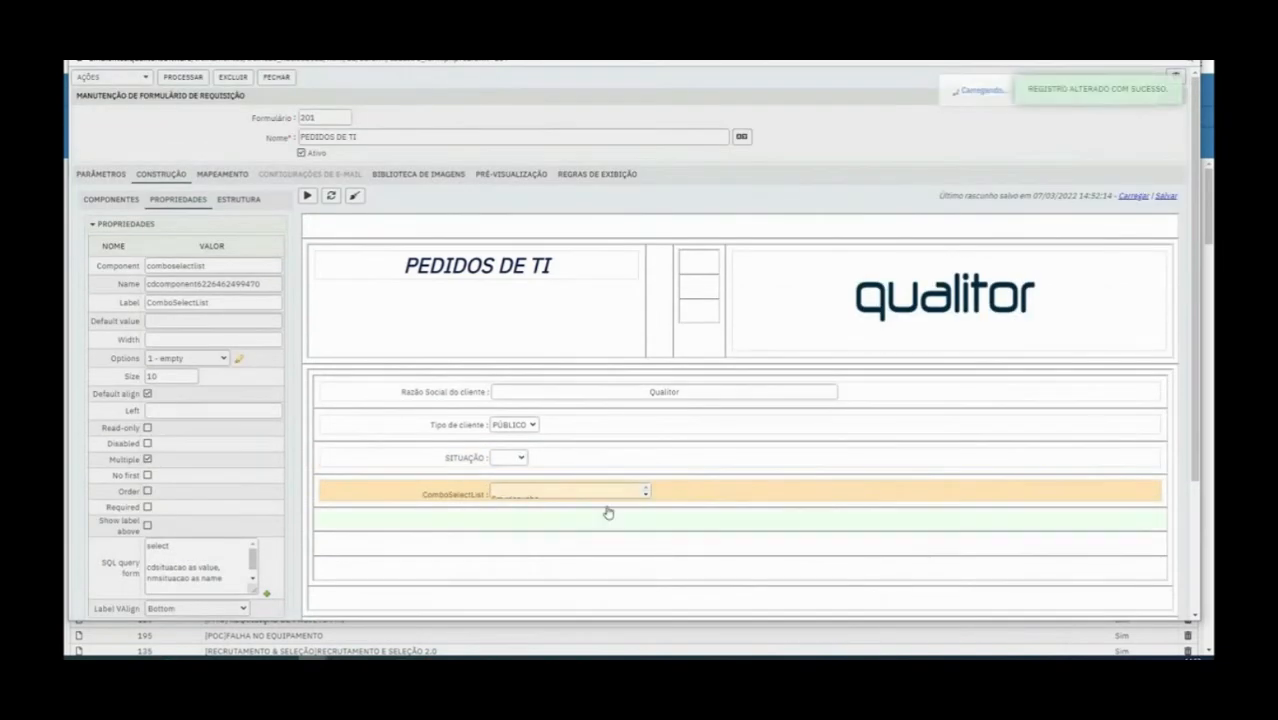
# Look through the ComboSelectList entries after saving and select Aguardando aprovação
pyautogui.scroll(-3, 646, 494)
pyautogui.scroll(-2, 646, 494)
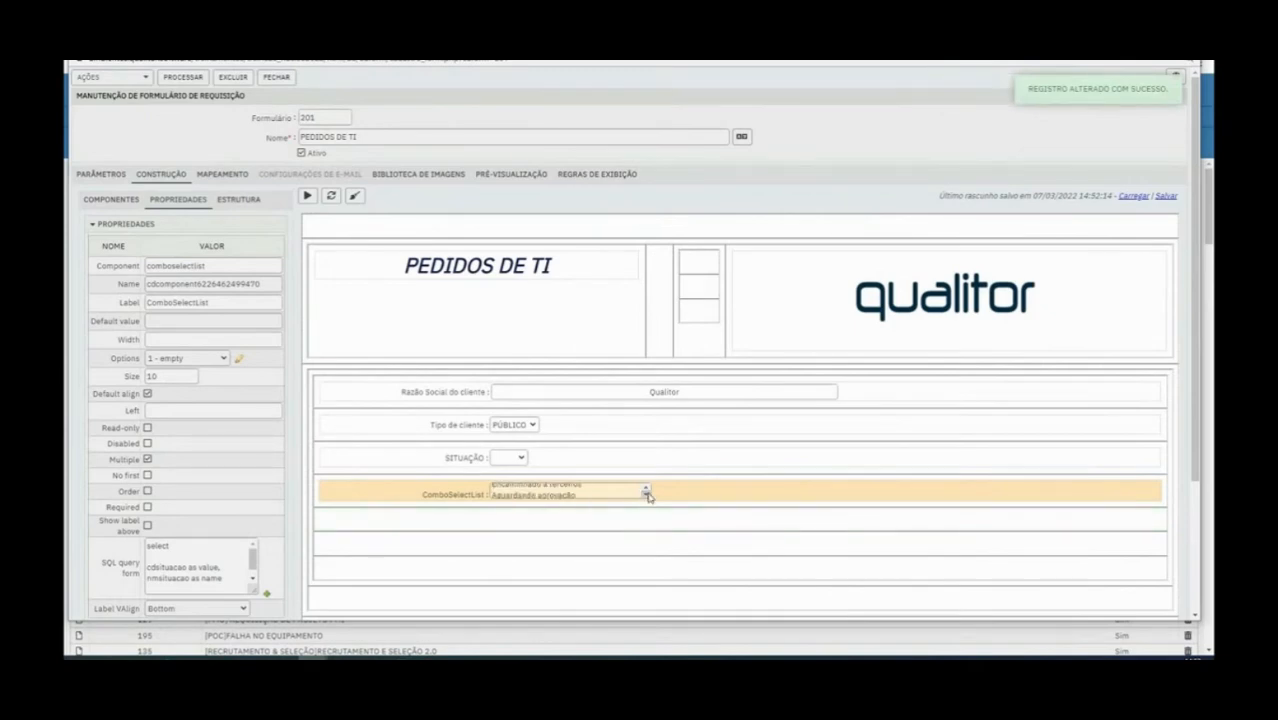
pyautogui.click(640, 495)
pyautogui.scroll(1, 645, 492)
pyautogui.click(604, 493)
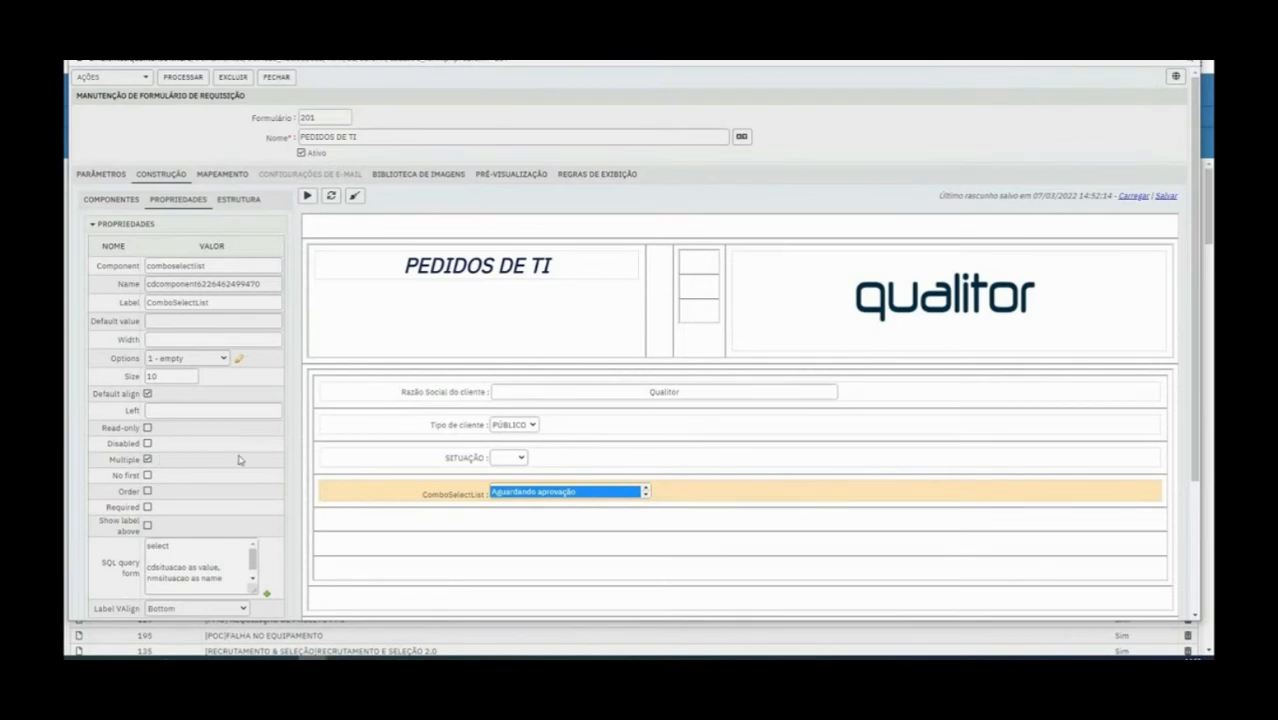
# Enable No first for the ComboSelectList field, return to the component palette and maximize the form window
pyautogui.click(147, 475)
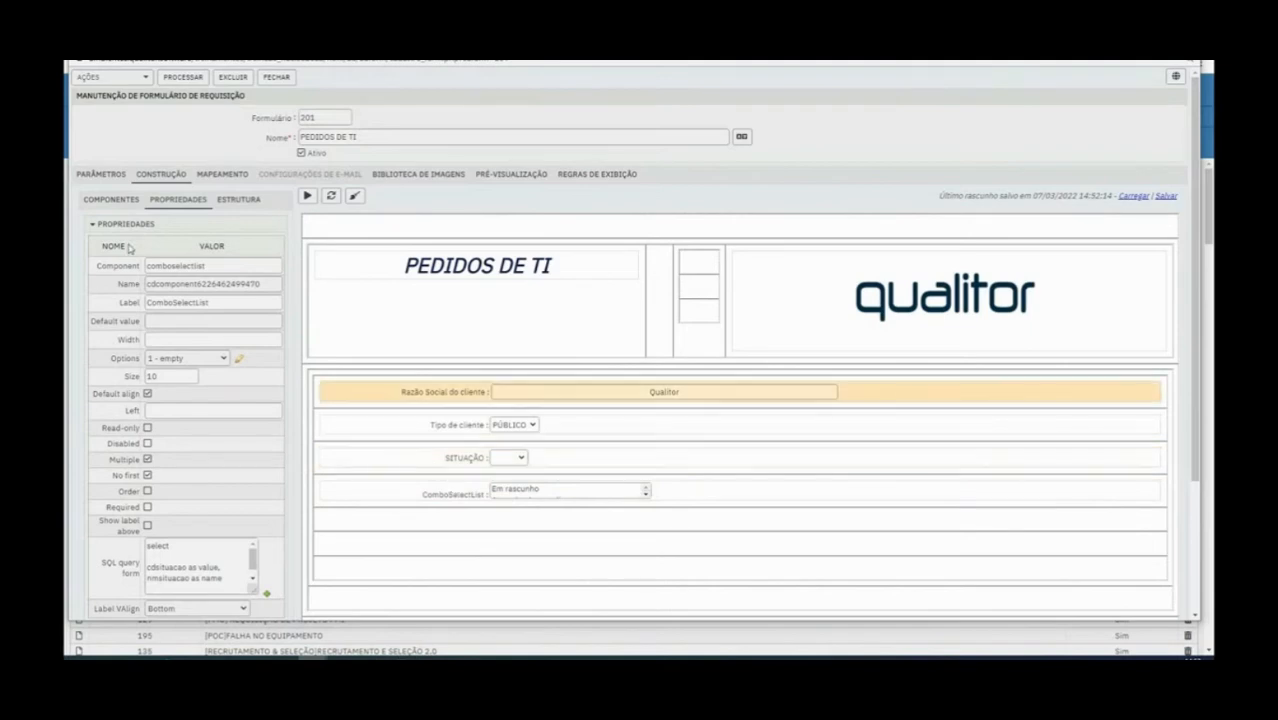
pyautogui.click(118, 202)
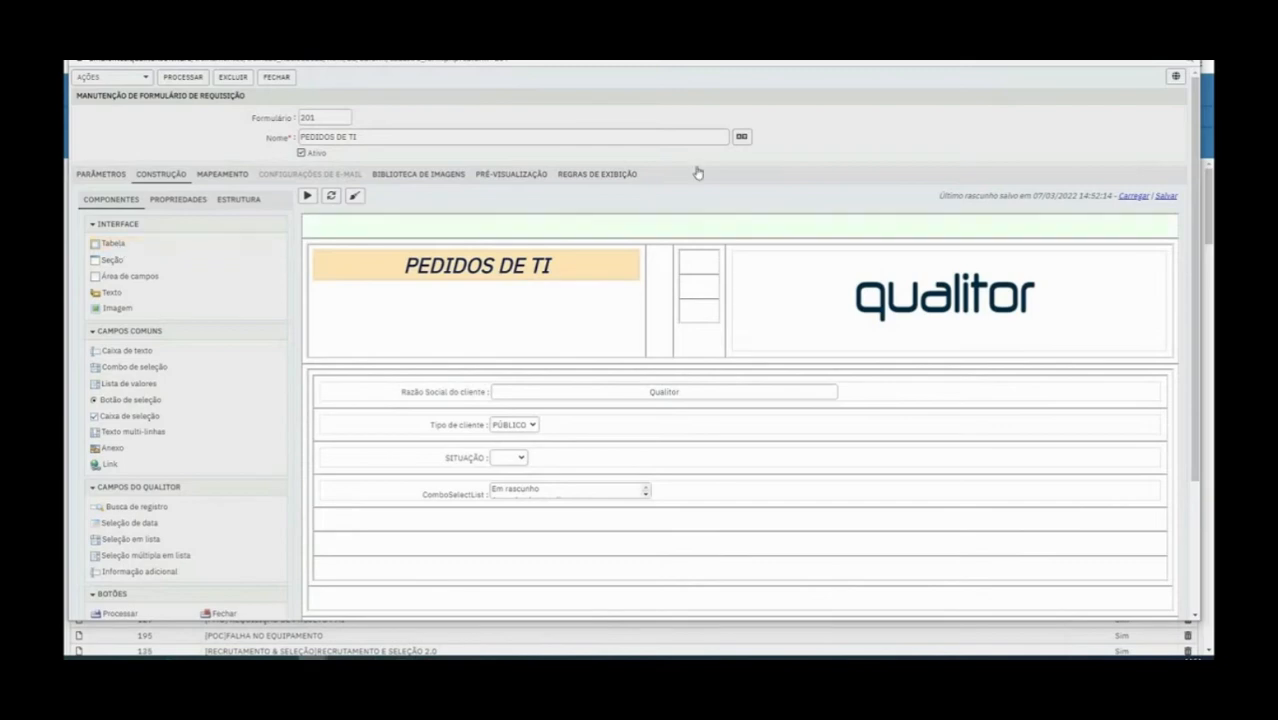
pyautogui.click(1143, 46)
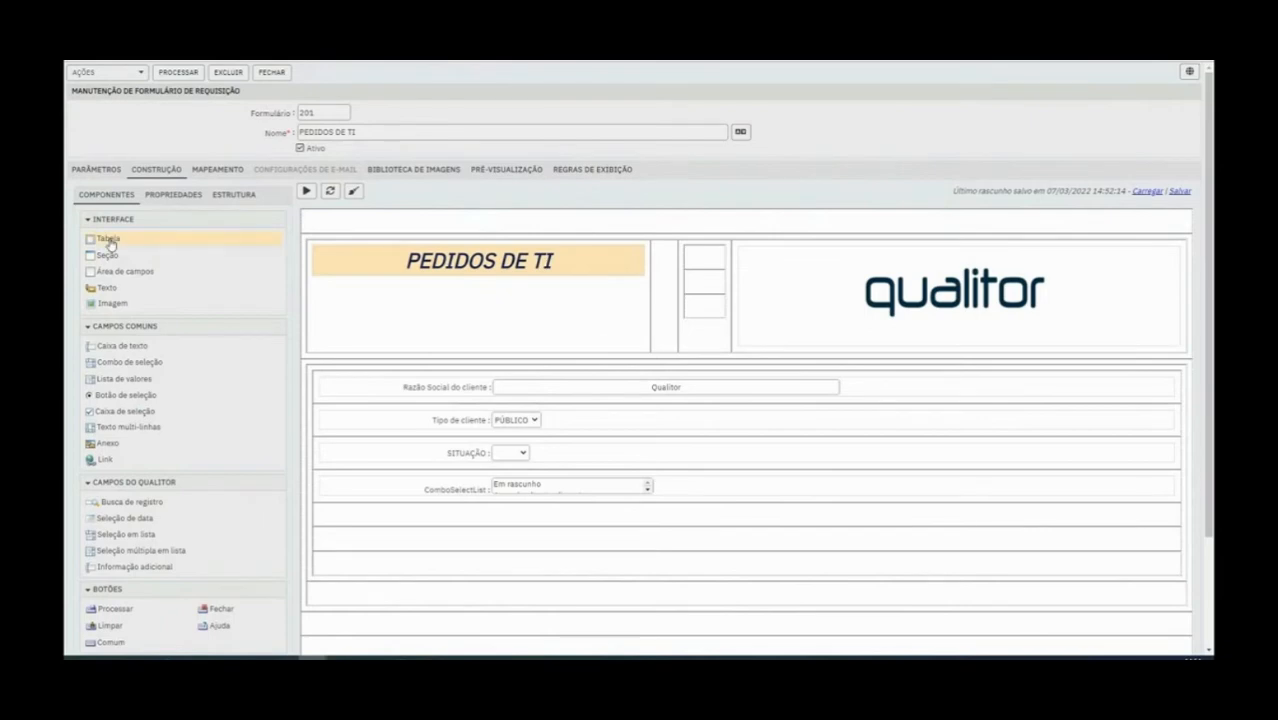
# Delete the ComboSelectList field and the SITUAÇÃO combo from the form
pyautogui.rightClick(465, 495)
pyautogui.click(578, 456)
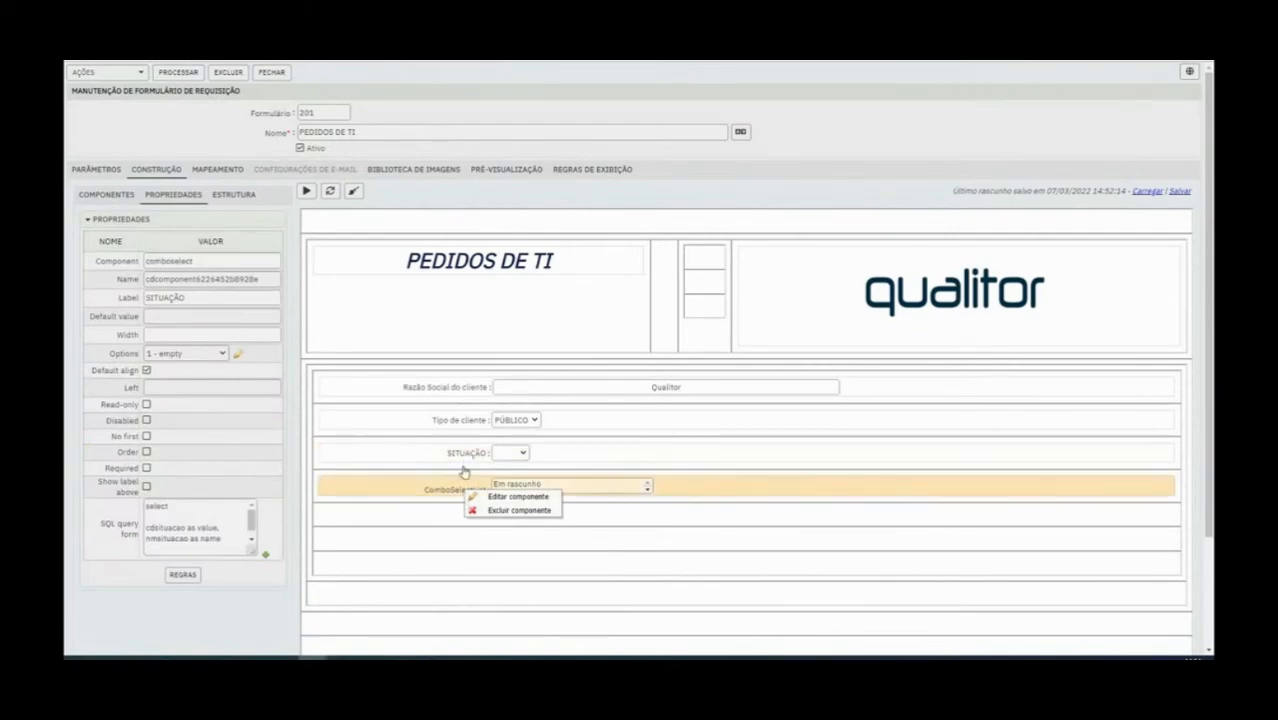
pyautogui.rightClick(446, 494)
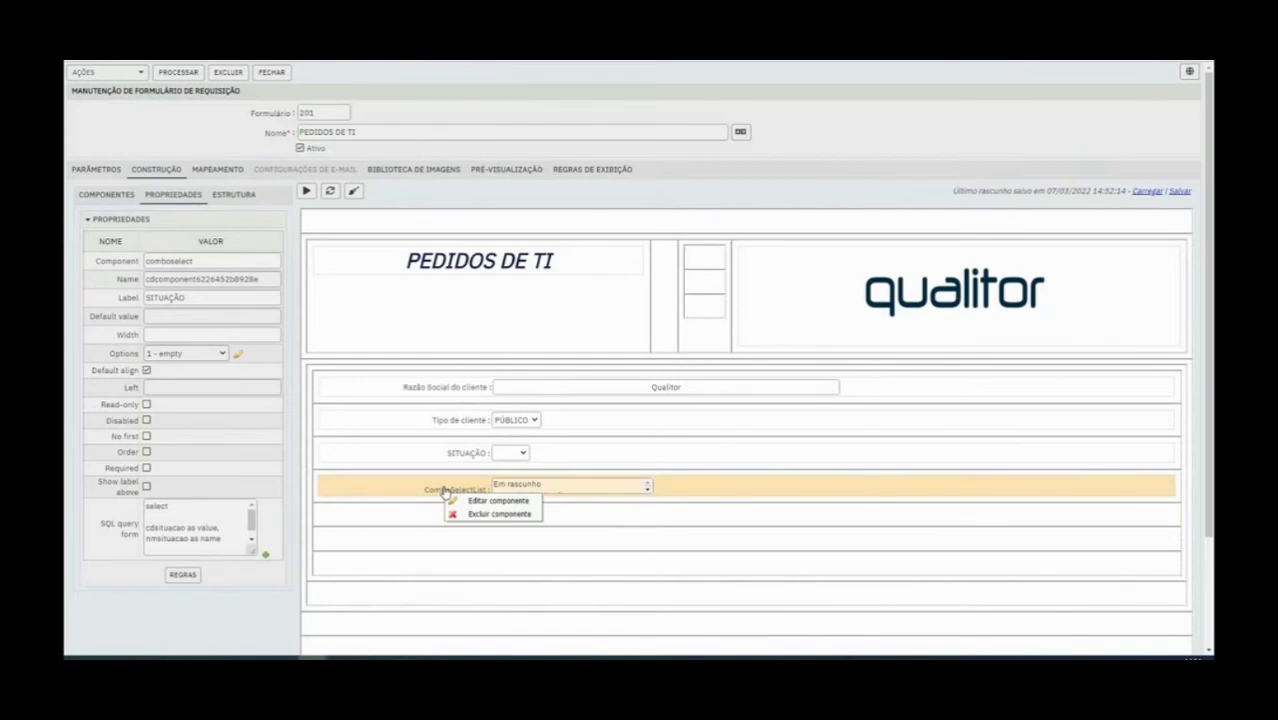
pyautogui.click(490, 514)
pyautogui.rightClick(478, 458)
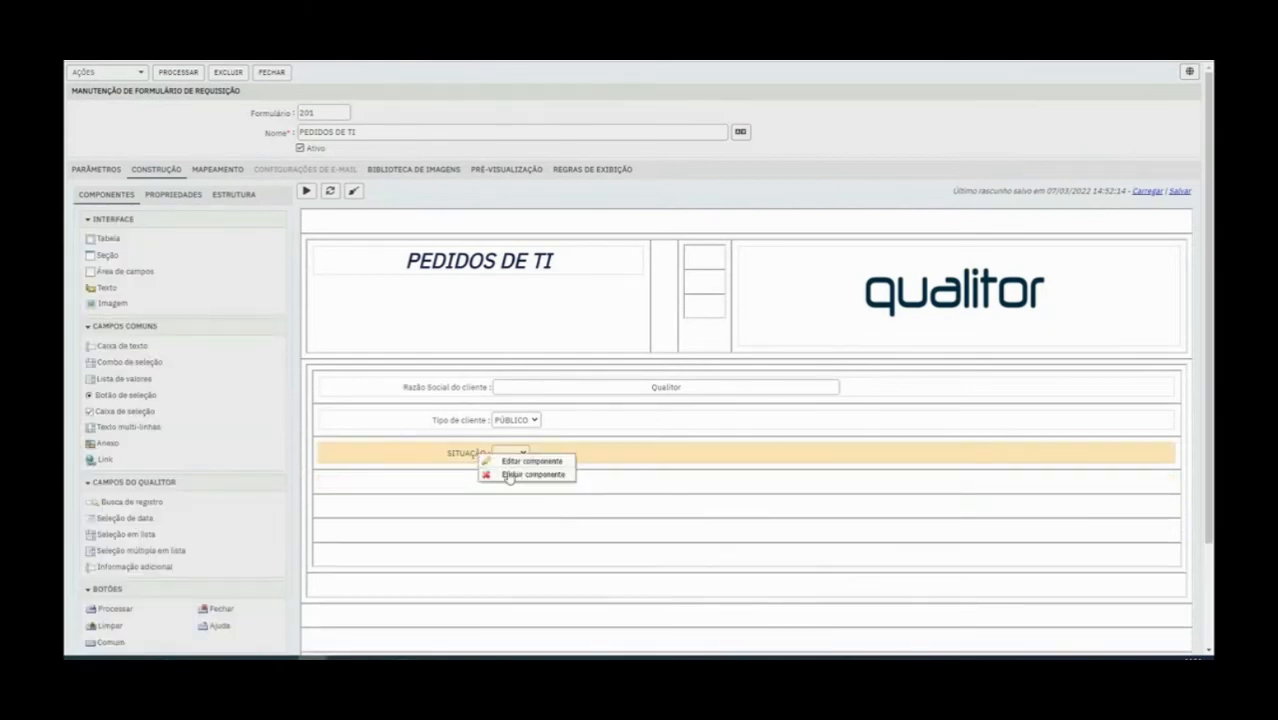
pyautogui.click(505, 475)
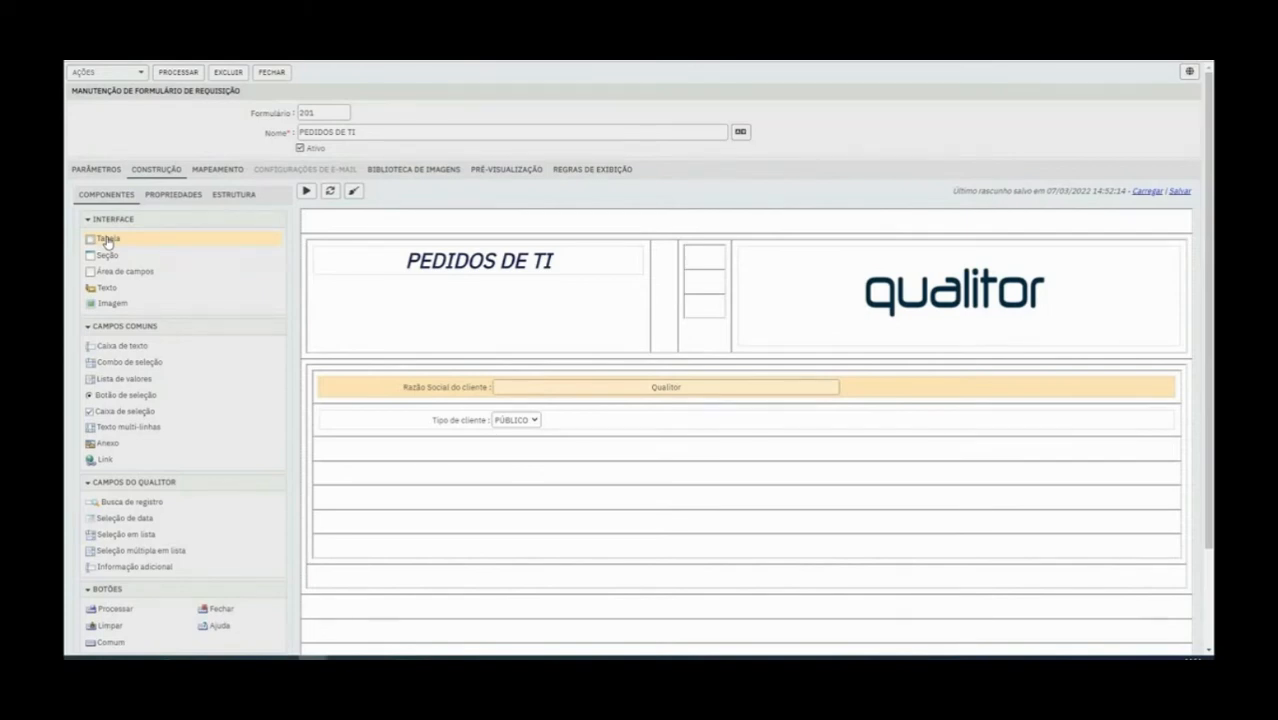
# Insert a table below the Tipo de cliente field and add columns until it has three
pyautogui.moveTo(107, 243); pyautogui.dragTo(403, 472)
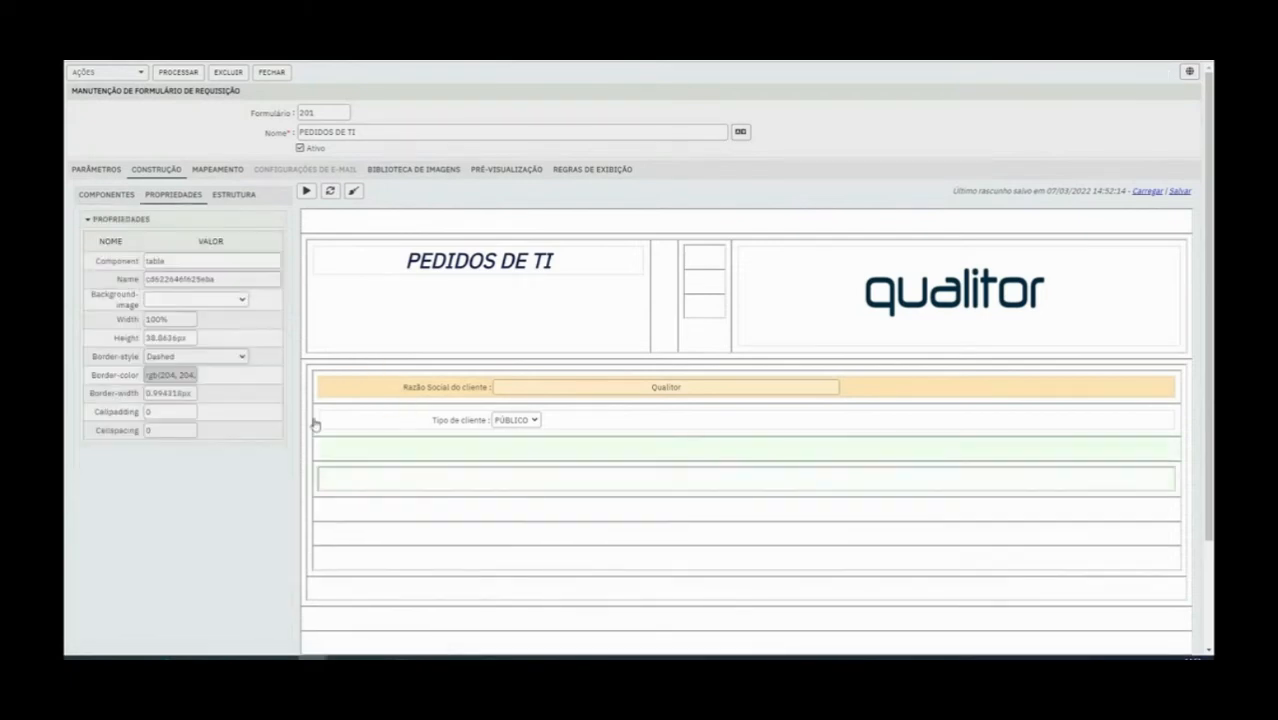
pyautogui.rightClick(522, 489)
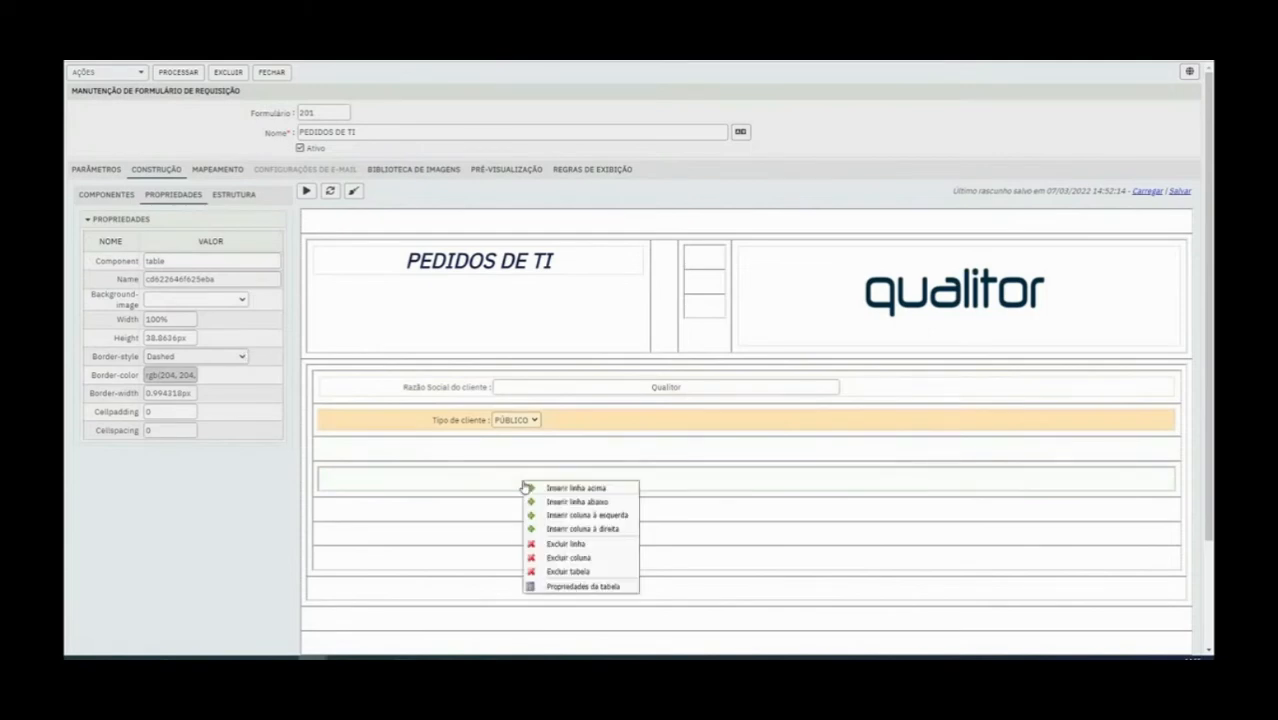
pyautogui.click(598, 514)
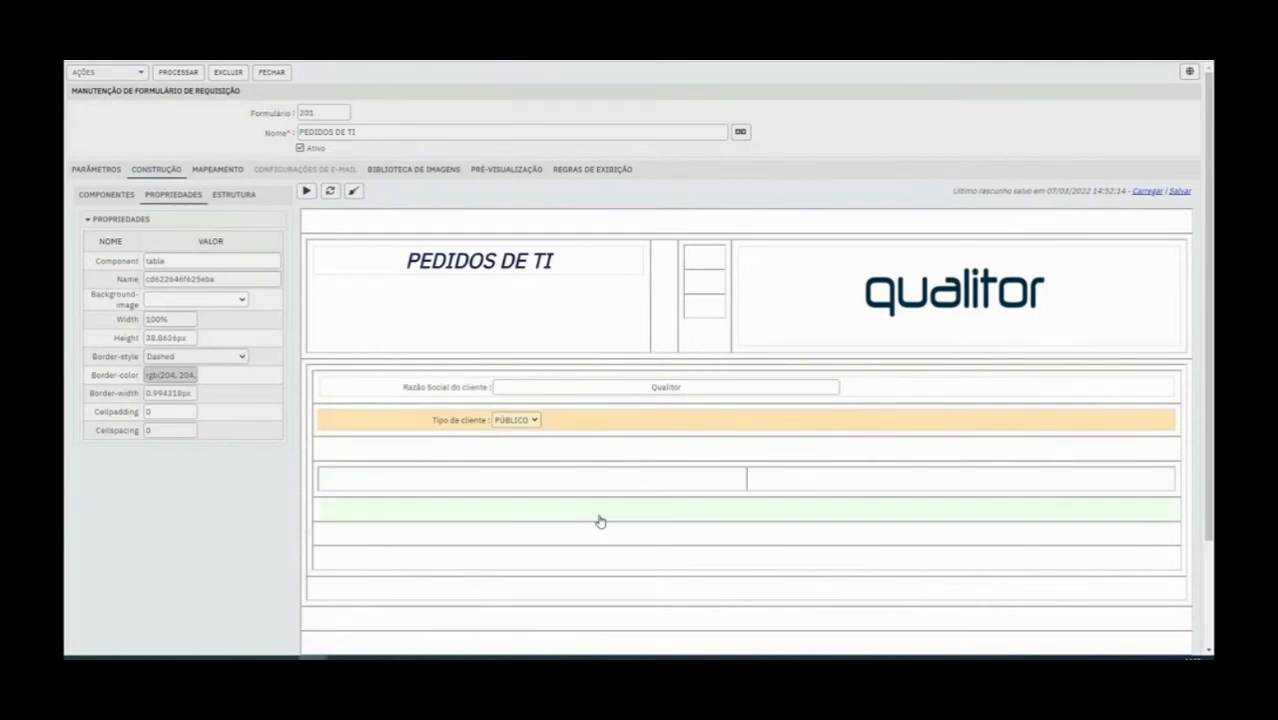
pyautogui.rightClick(601, 481)
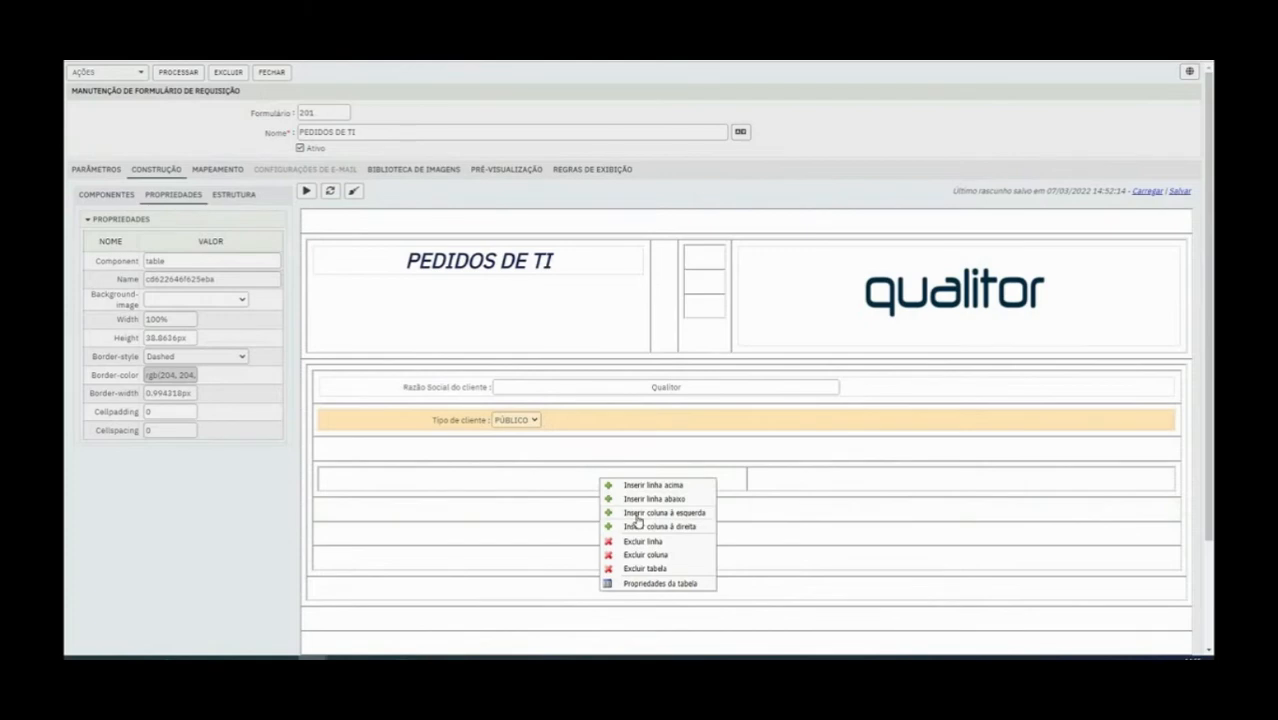
pyautogui.click(634, 513)
# Place a Botão de seleção component in each of the new table's three cells
pyautogui.click(106, 194)
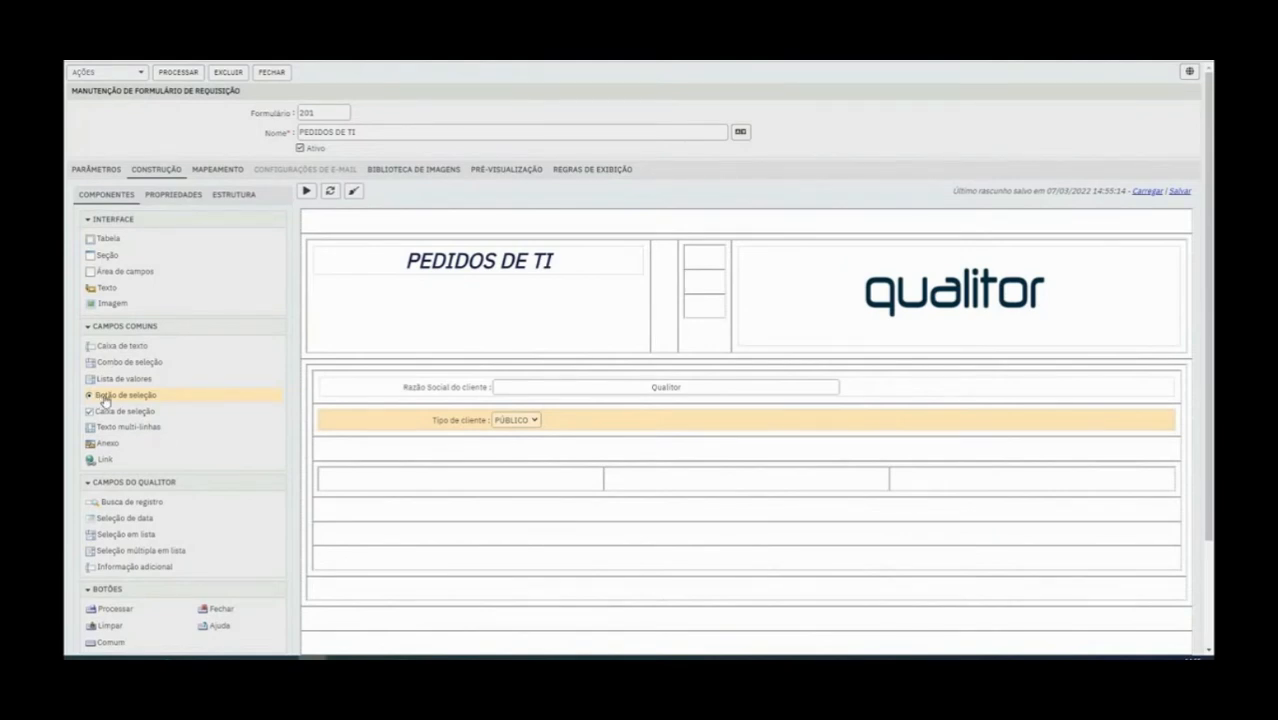
pyautogui.moveTo(106, 400); pyautogui.dragTo(385, 474)
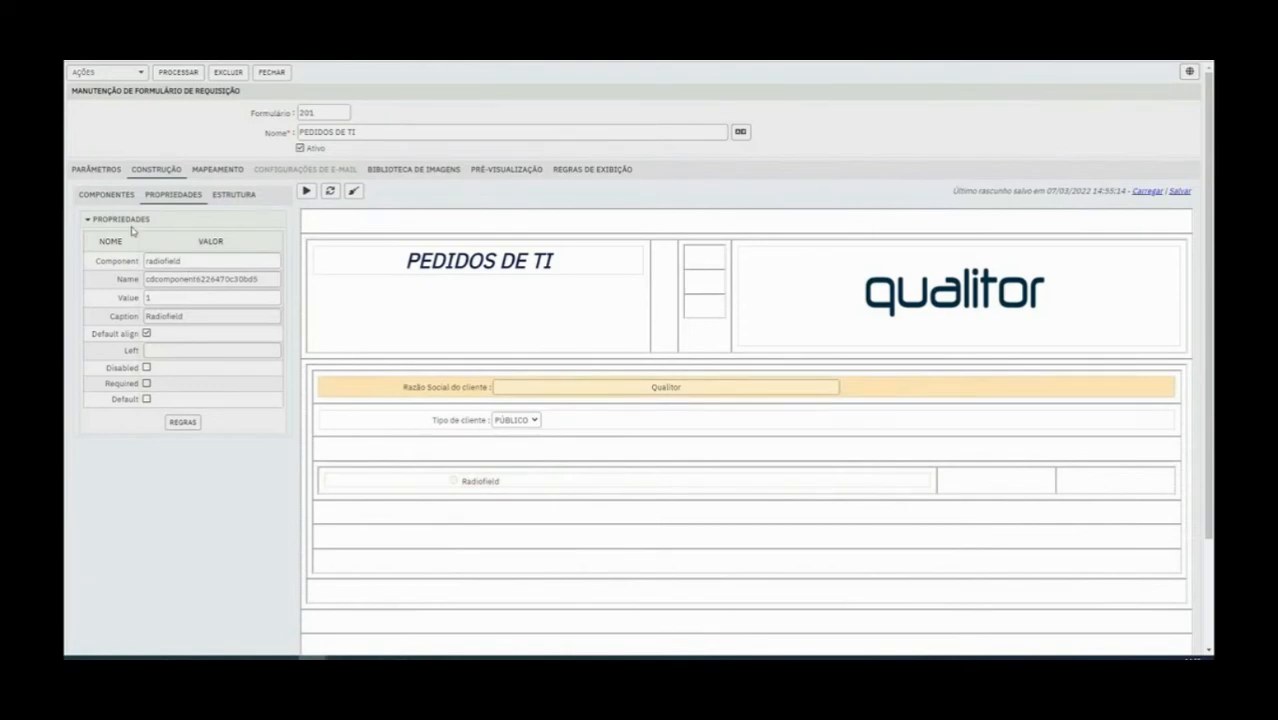
pyautogui.click(118, 197)
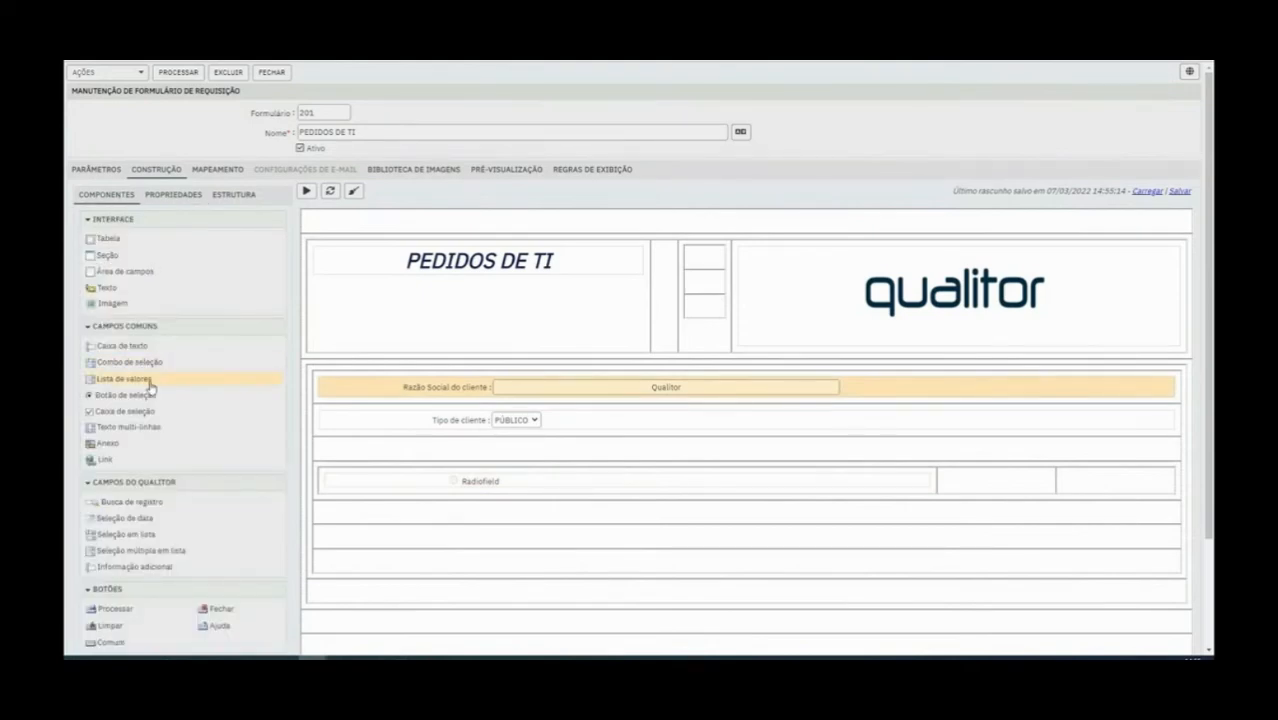
pyautogui.moveTo(143, 398); pyautogui.dragTo(993, 479)
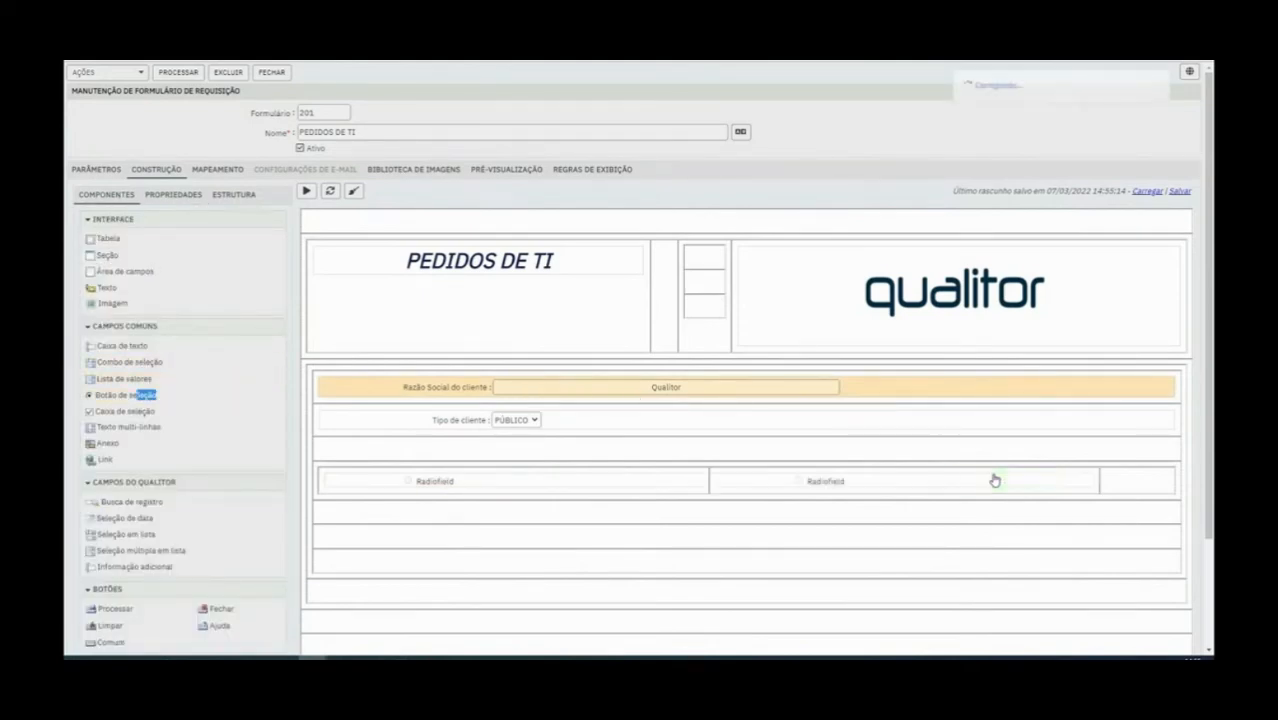
pyautogui.click(118, 196)
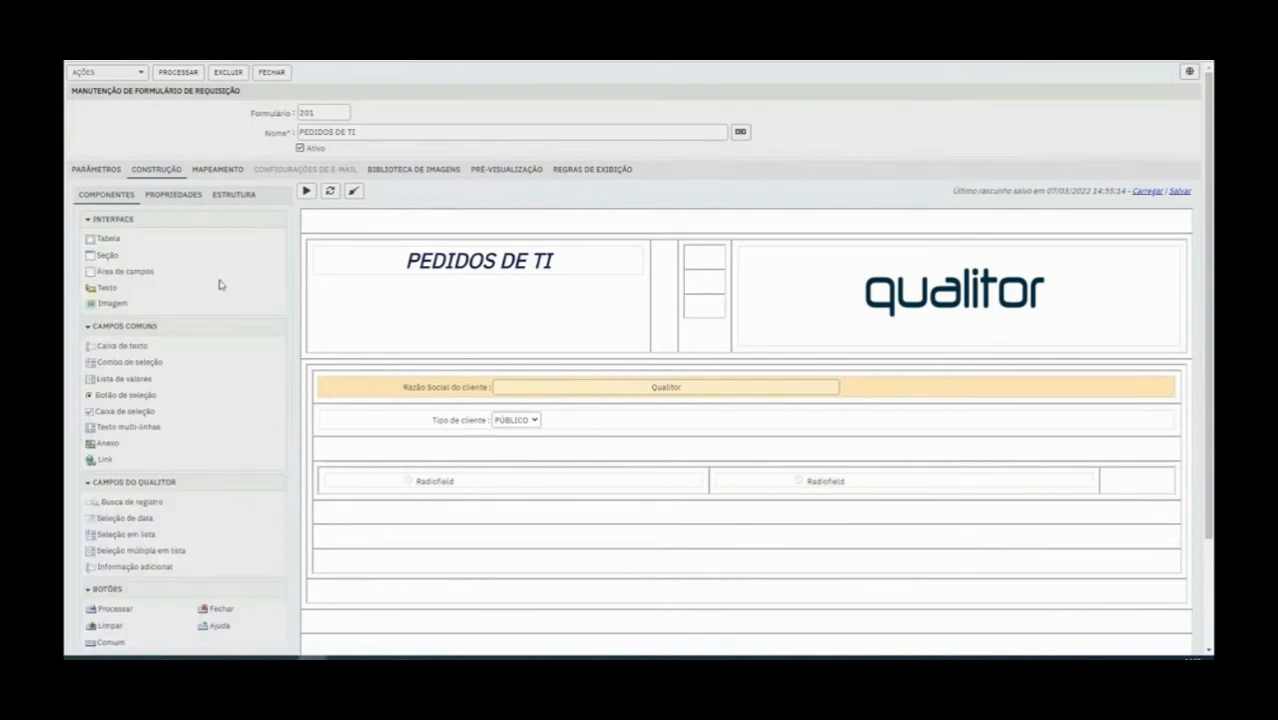
pyautogui.moveTo(131, 399); pyautogui.dragTo(1113, 486)
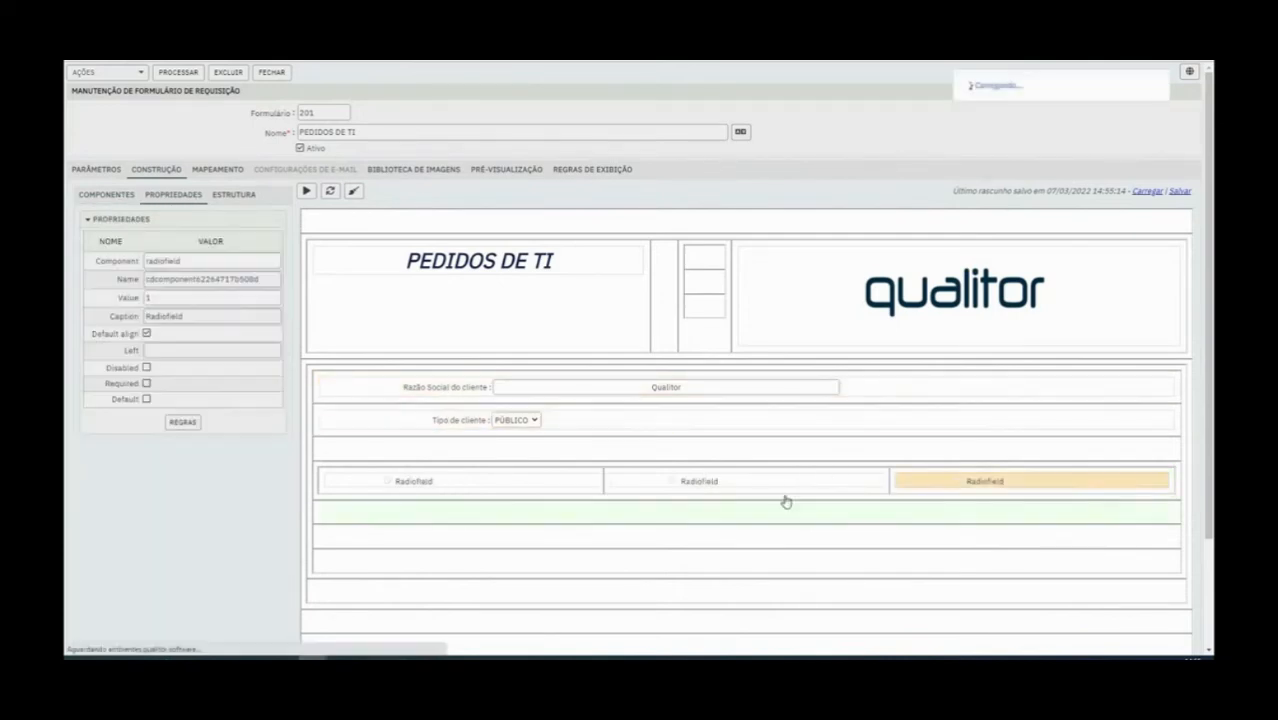
pyautogui.click(519, 482)
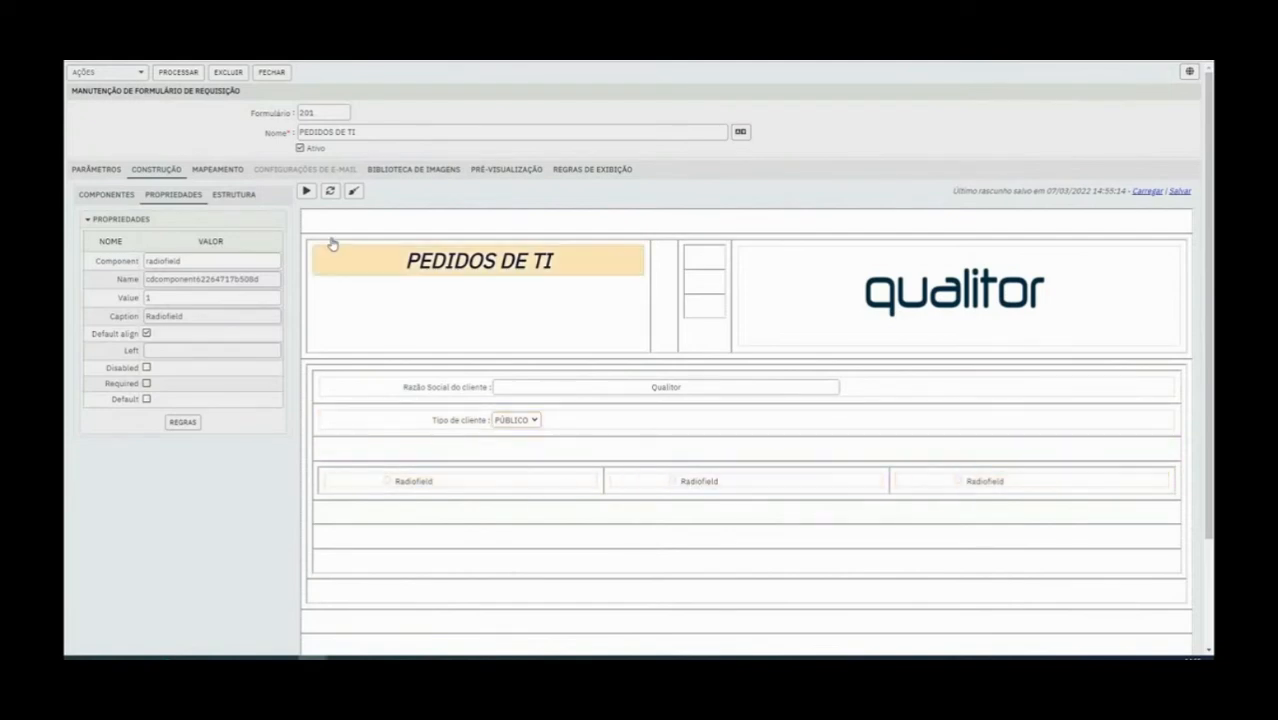
pyautogui.click(112, 203)
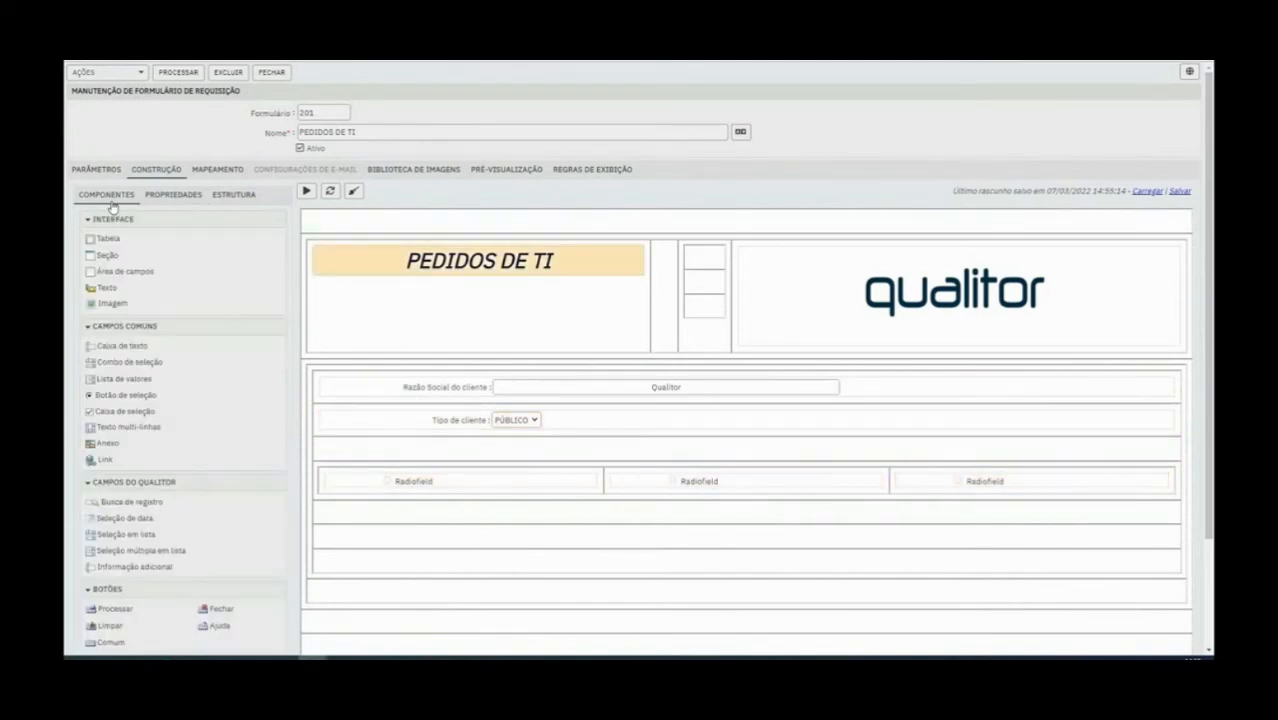
# Clear the first radio button's caption and set its value to Notebook
pyautogui.click(440, 481)
pyautogui.doubleClick(198, 315)
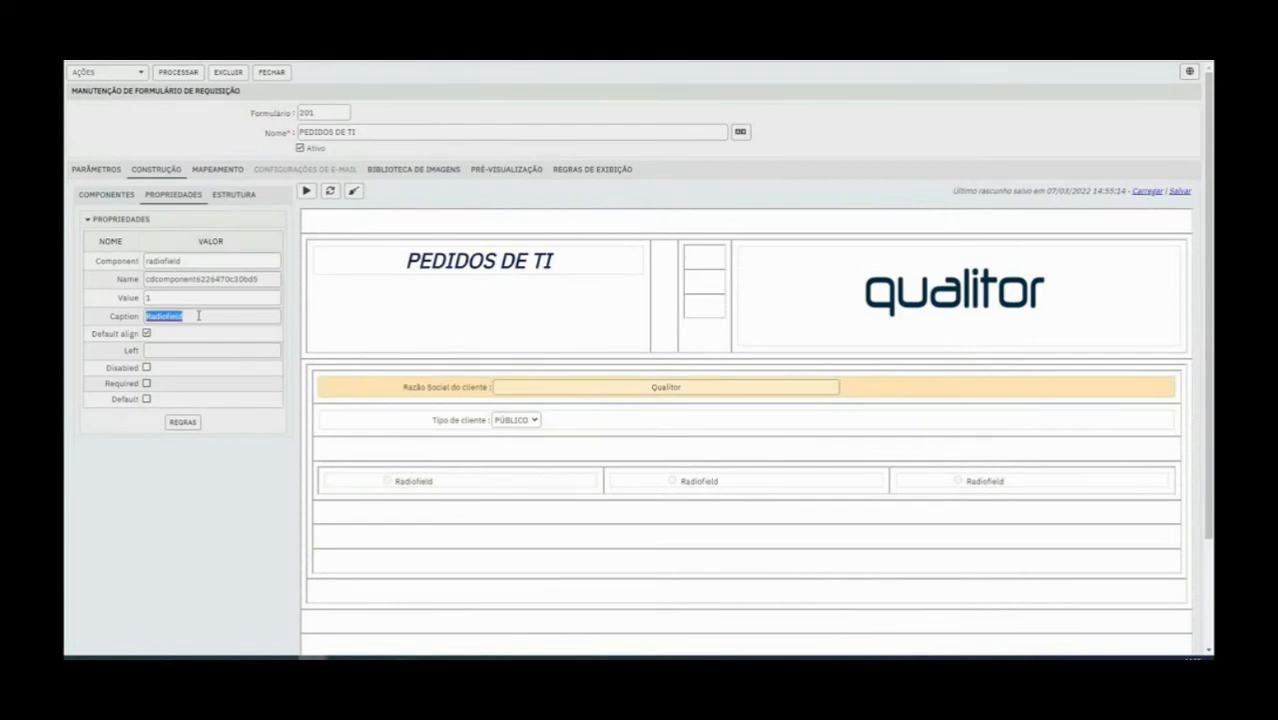
pyautogui.write('N')
pyautogui.press('BackSpace')
pyautogui.click(192, 297)
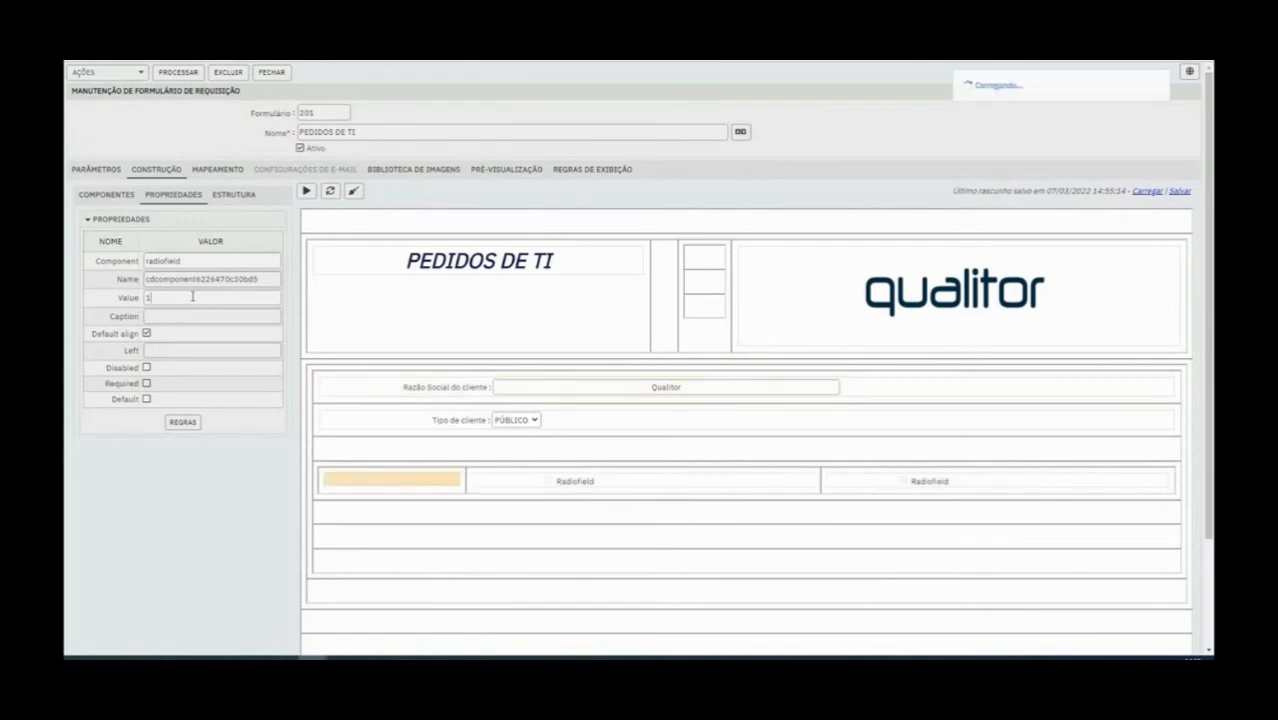
pyautogui.click(176, 296)
pyautogui.write('Notebook')
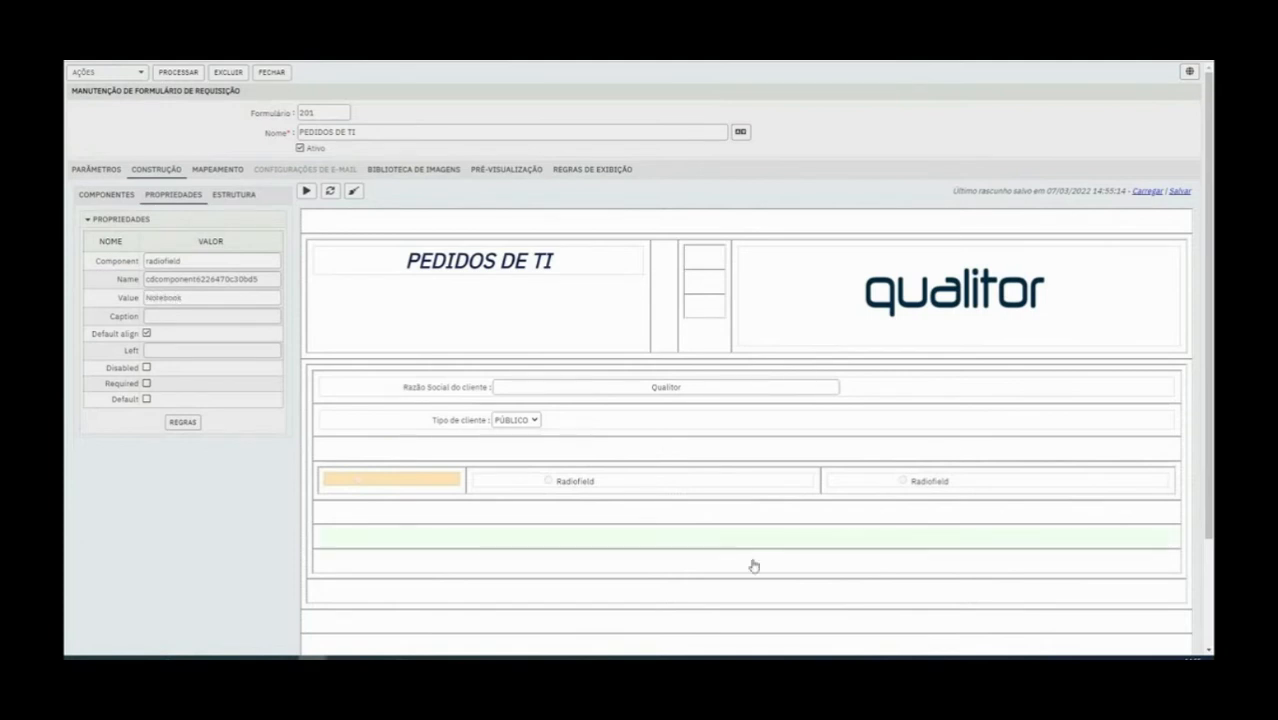
# Set the middle radio button's caption to Notebook and save the form
pyautogui.click(639, 482)
pyautogui.click(205, 318)
pyautogui.doubleClick(205, 318)
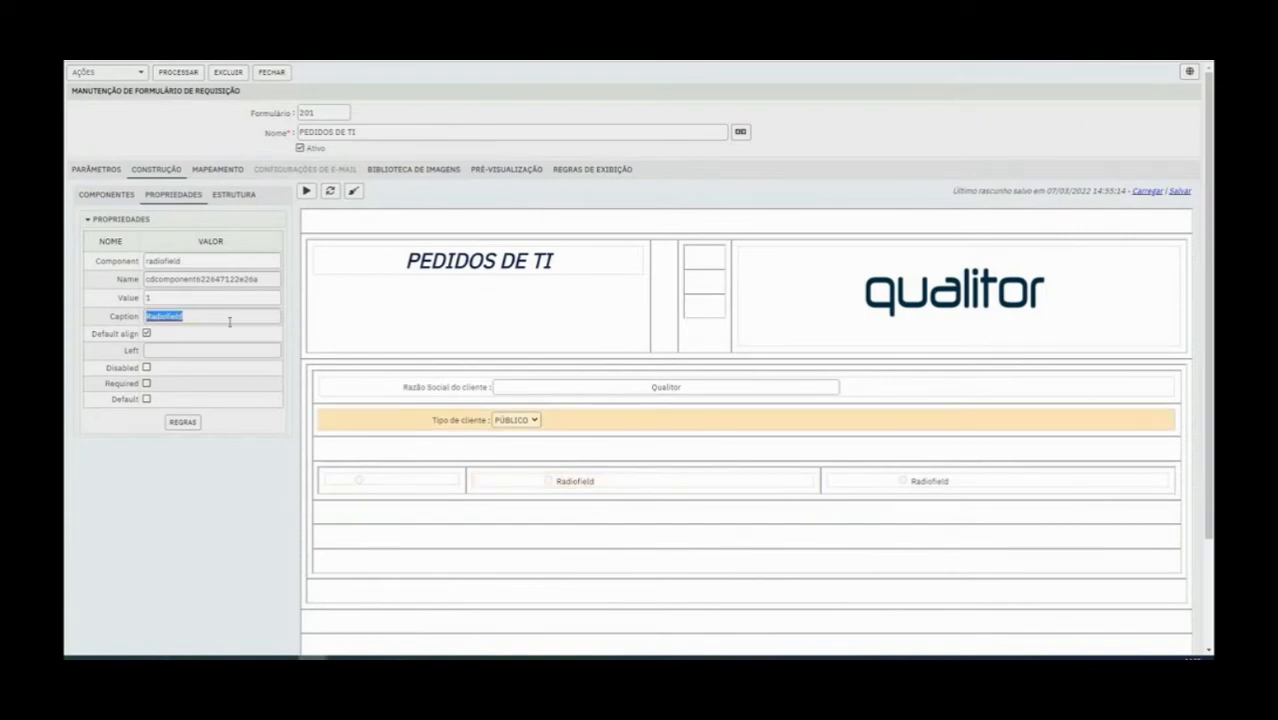
pyautogui.write('Notebook')
pyautogui.click(621, 488)
pyautogui.click(587, 488)
pyautogui.click(356, 479)
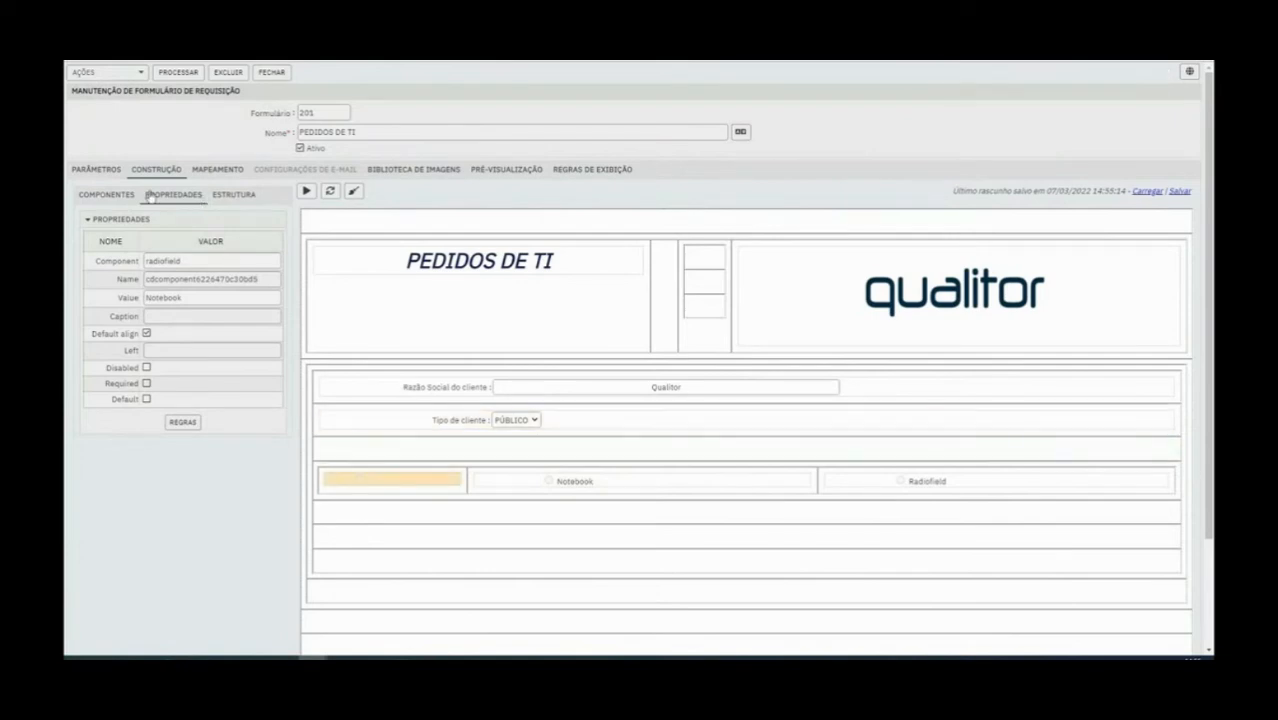
pyautogui.click(189, 73)
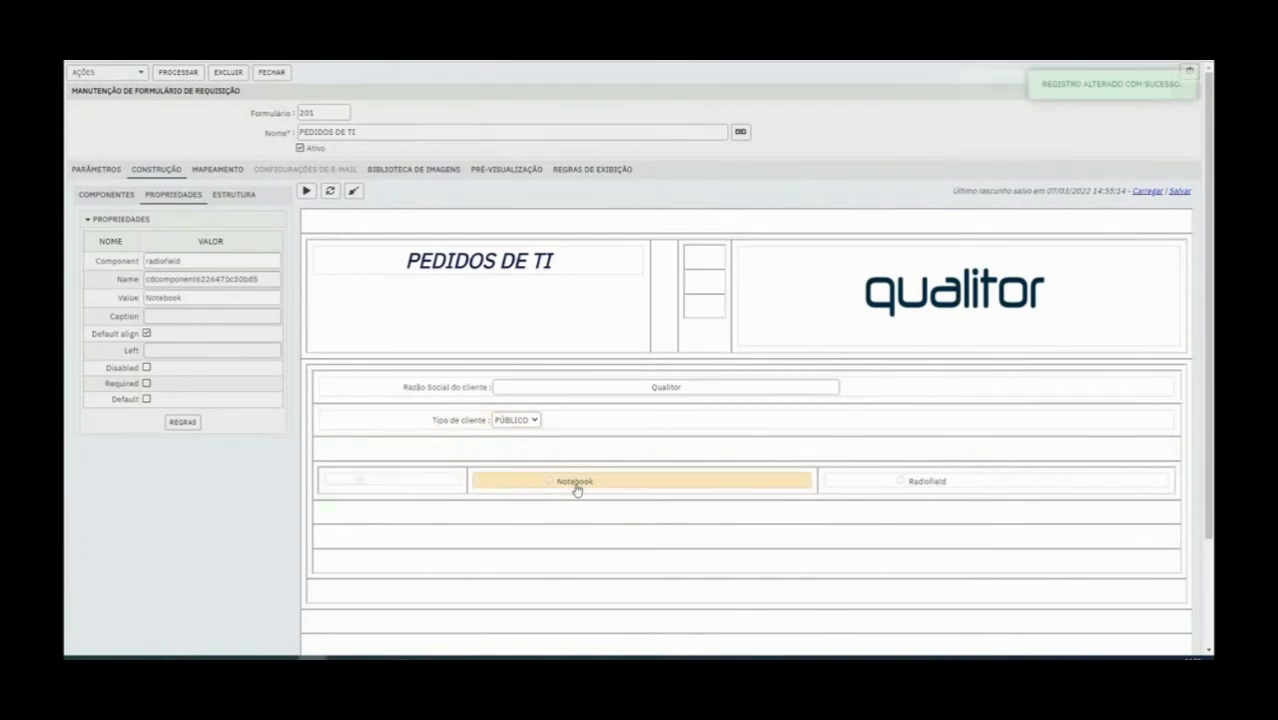
# Clear the first radio button's value and set its caption to Desktop
pyautogui.click(397, 485)
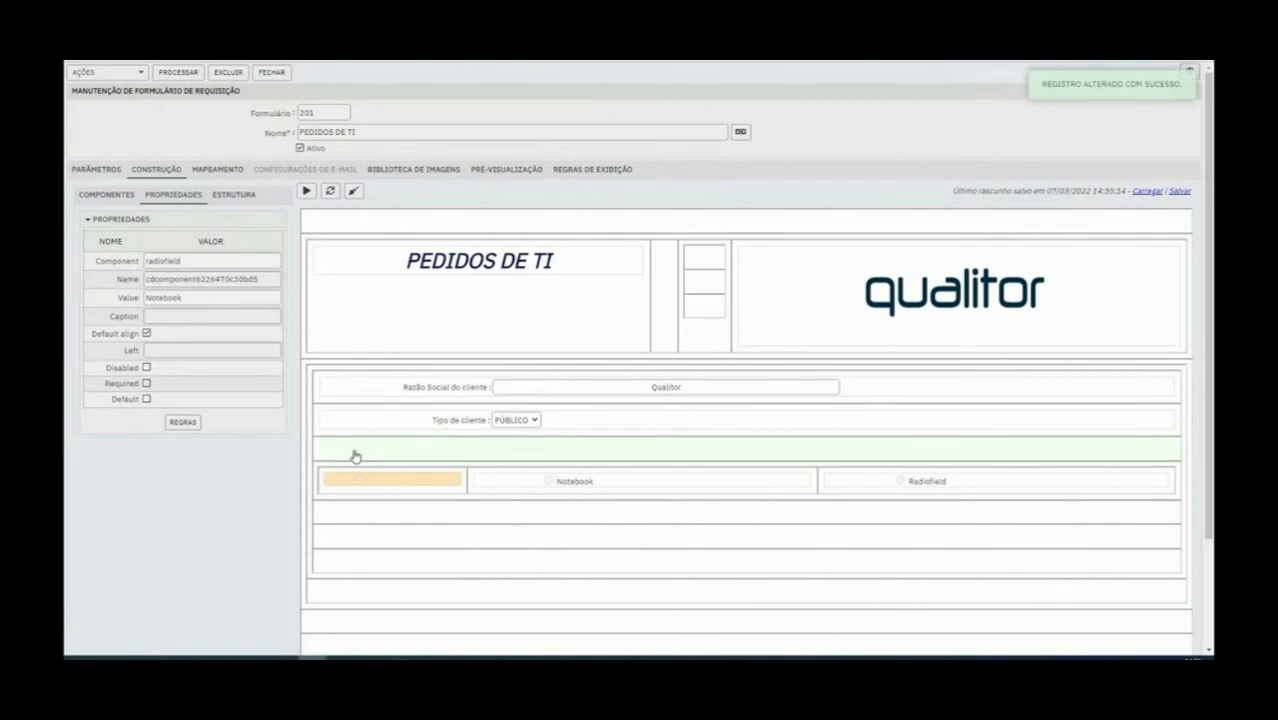
pyautogui.doubleClick(201, 297)
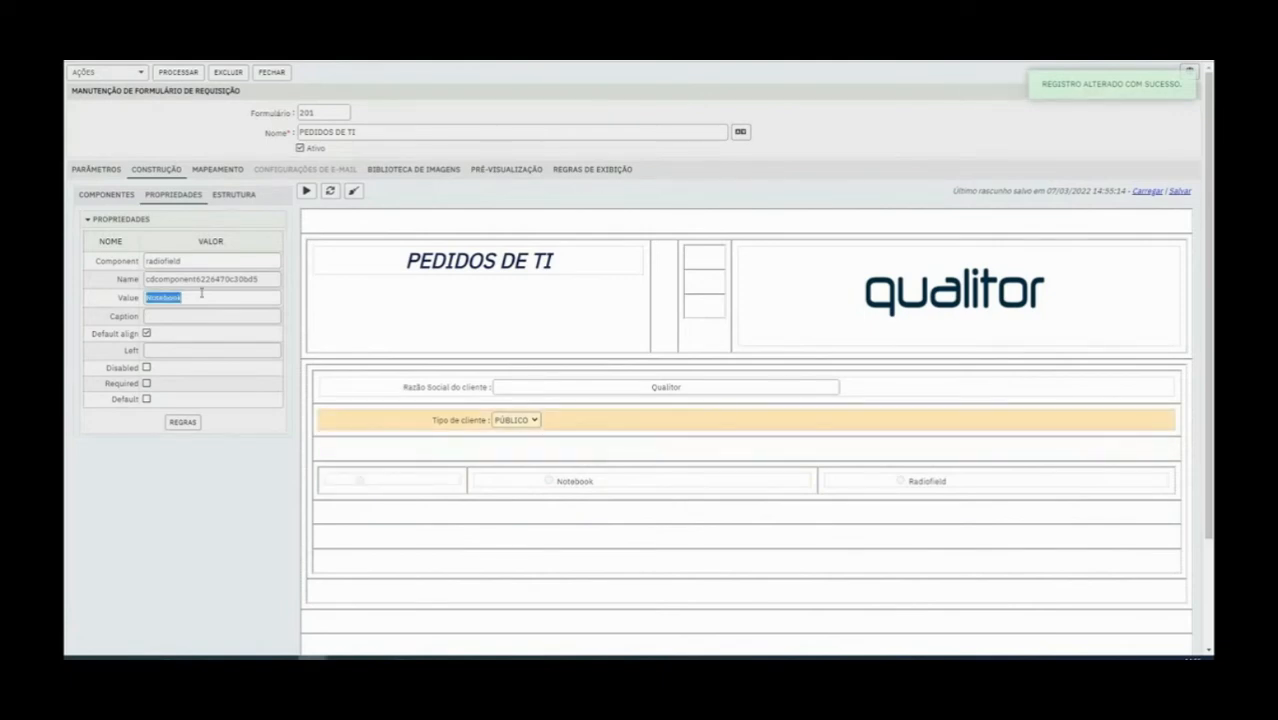
pyautogui.press('BackSpace')
pyautogui.click(191, 315)
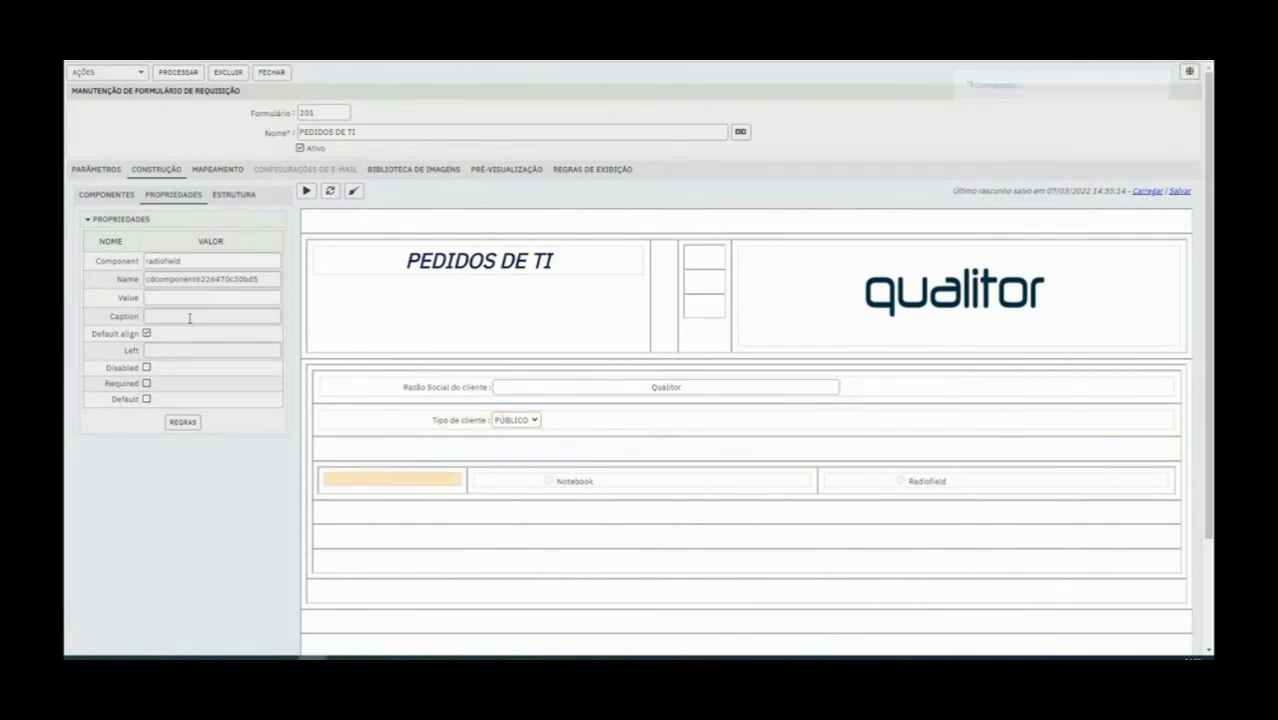
pyautogui.write('Desktop')
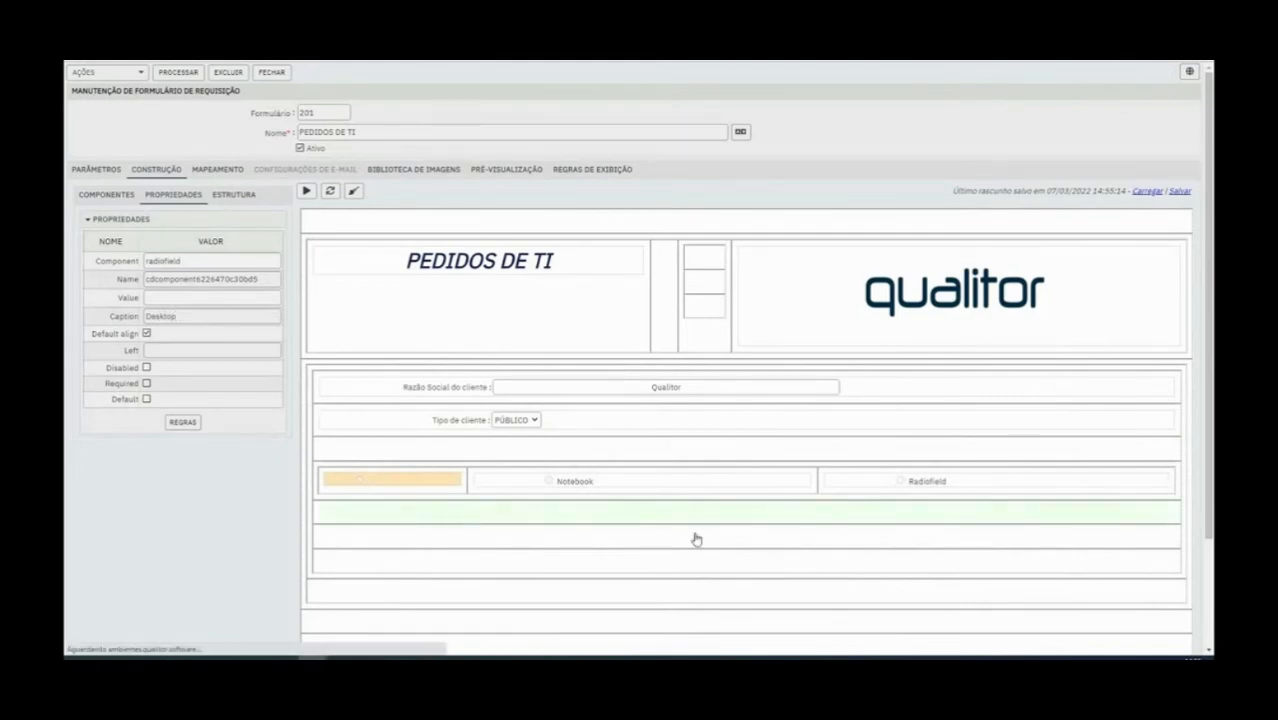
pyautogui.click(696, 540)
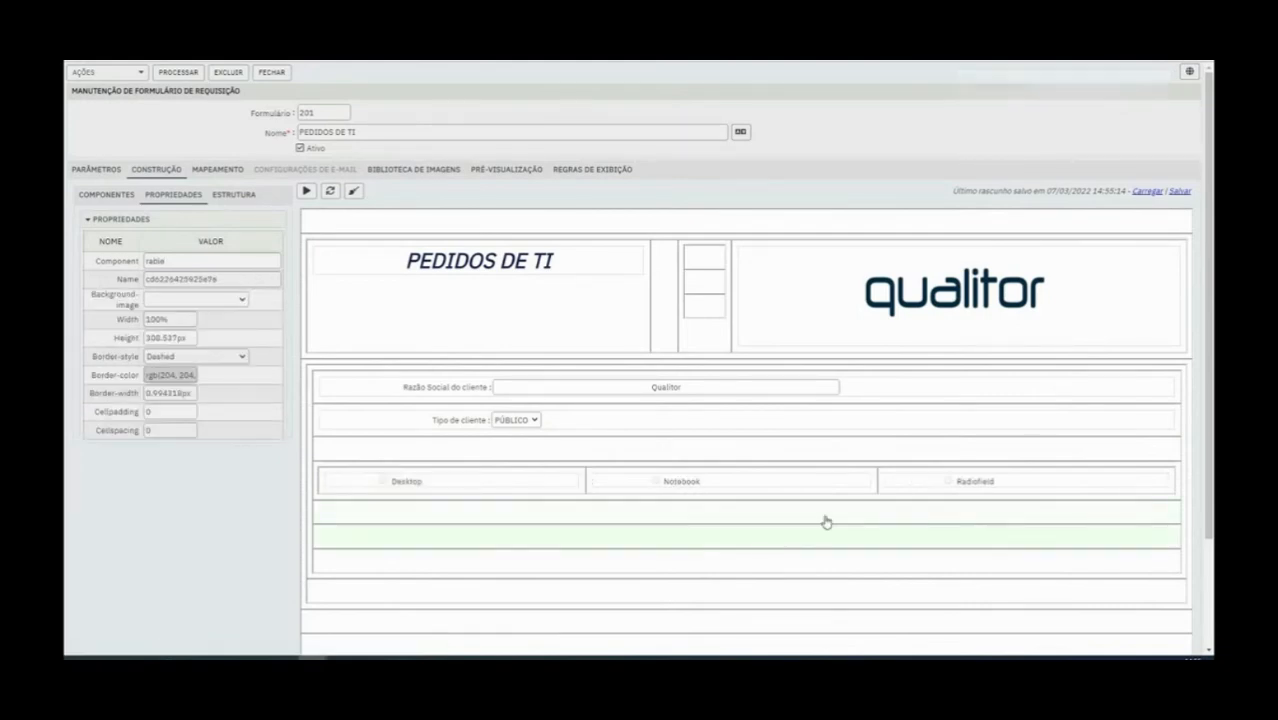
# Set the third radio button's caption to Workstation and save the form
pyautogui.click(985, 486)
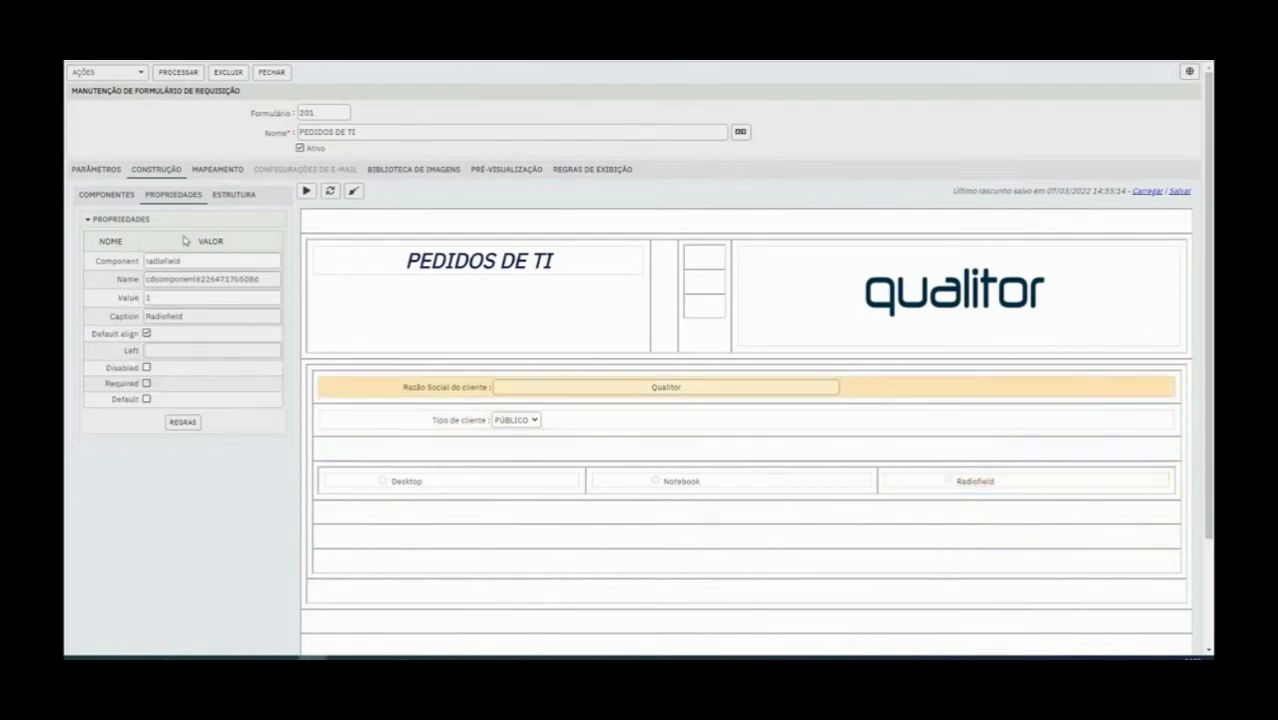
pyautogui.doubleClick(168, 316)
pyautogui.write('wORK')
pyautogui.press('BackSpace')
pyautogui.press('BackSpace')
pyautogui.press('BackSpace')
pyautogui.press('BackSpace')
pyautogui.write('Workstation')
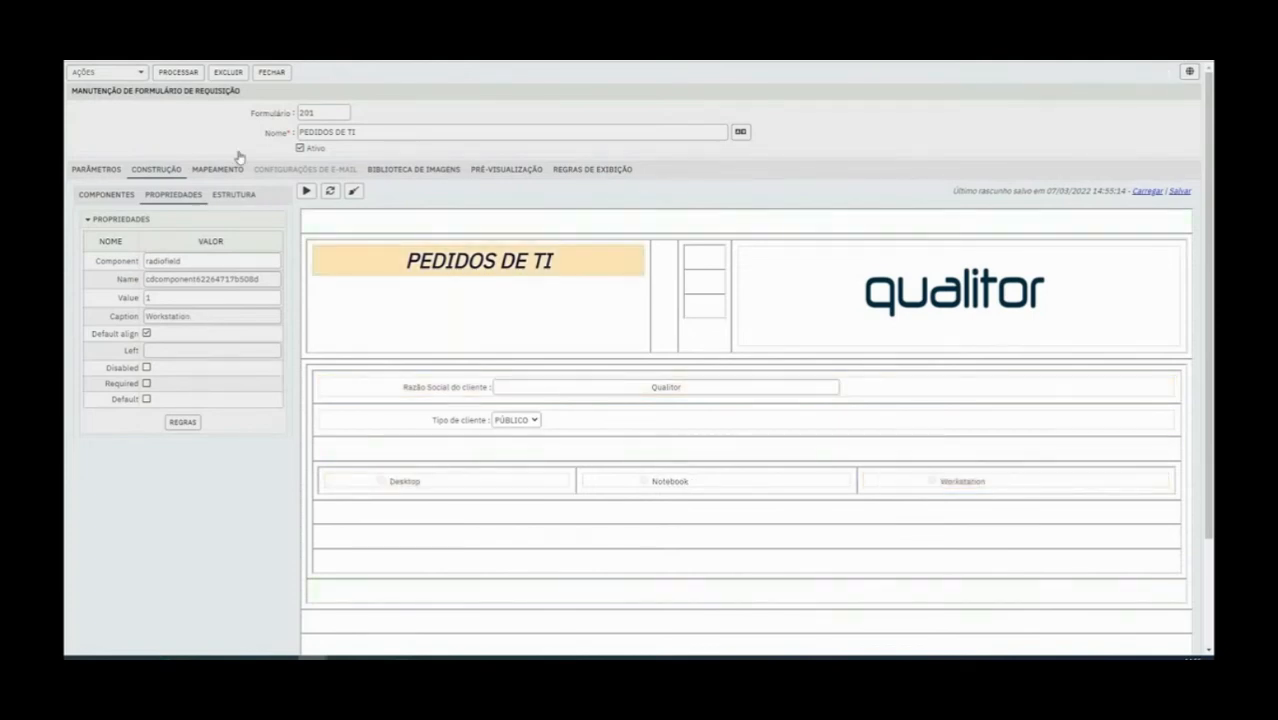
pyautogui.click(190, 73)
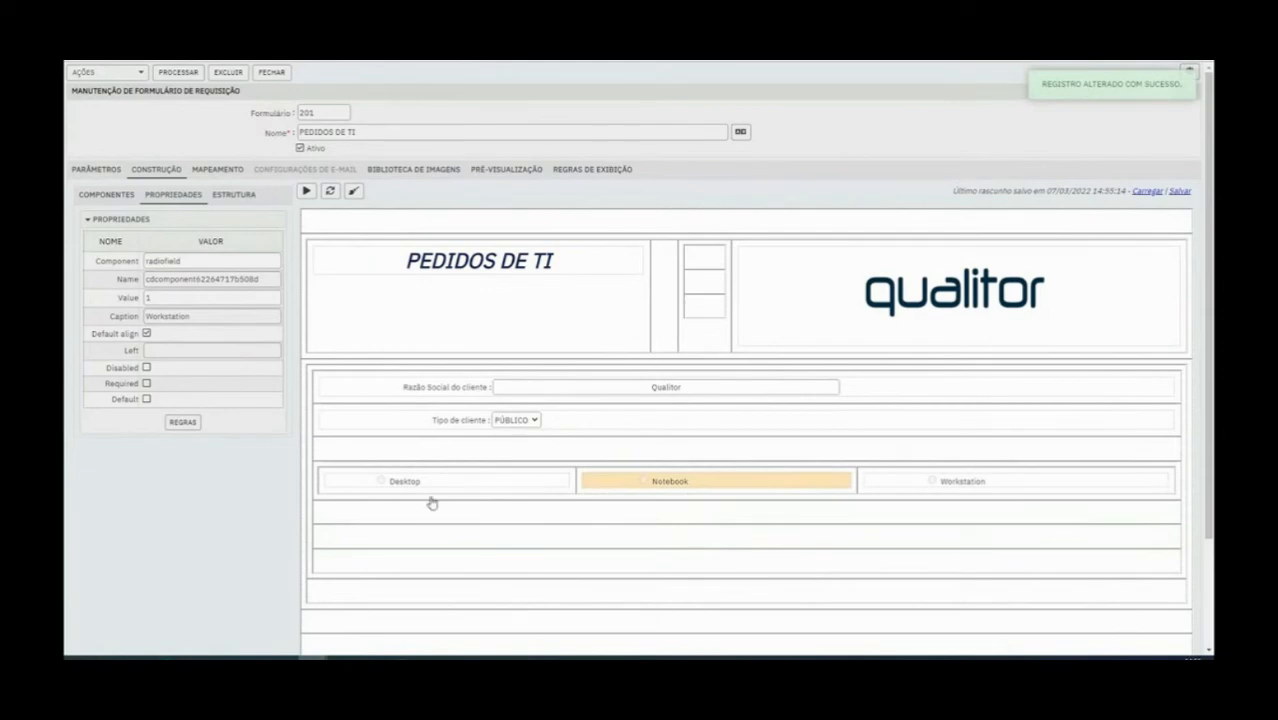
# Preview the form and test the Desktop, Notebook and Workstation radio buttons
pyautogui.click(306, 191)
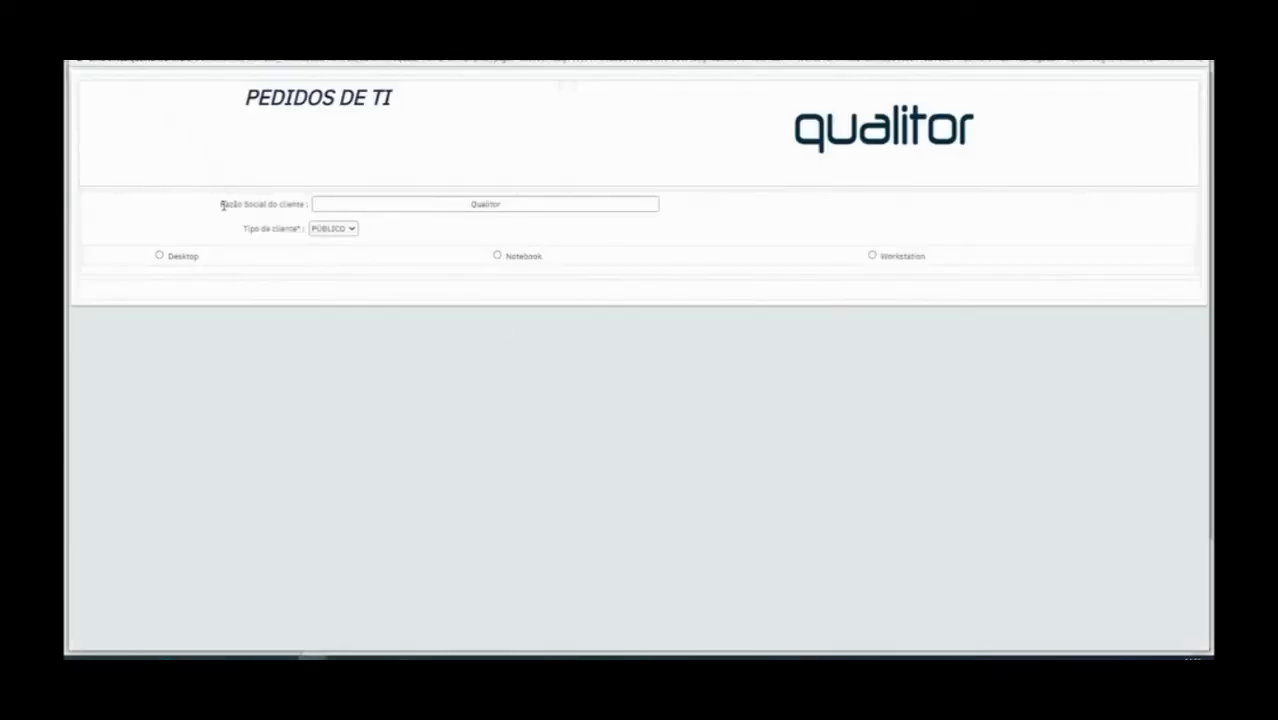
pyautogui.click(159, 256)
pyautogui.click(498, 255)
pyautogui.click(882, 255)
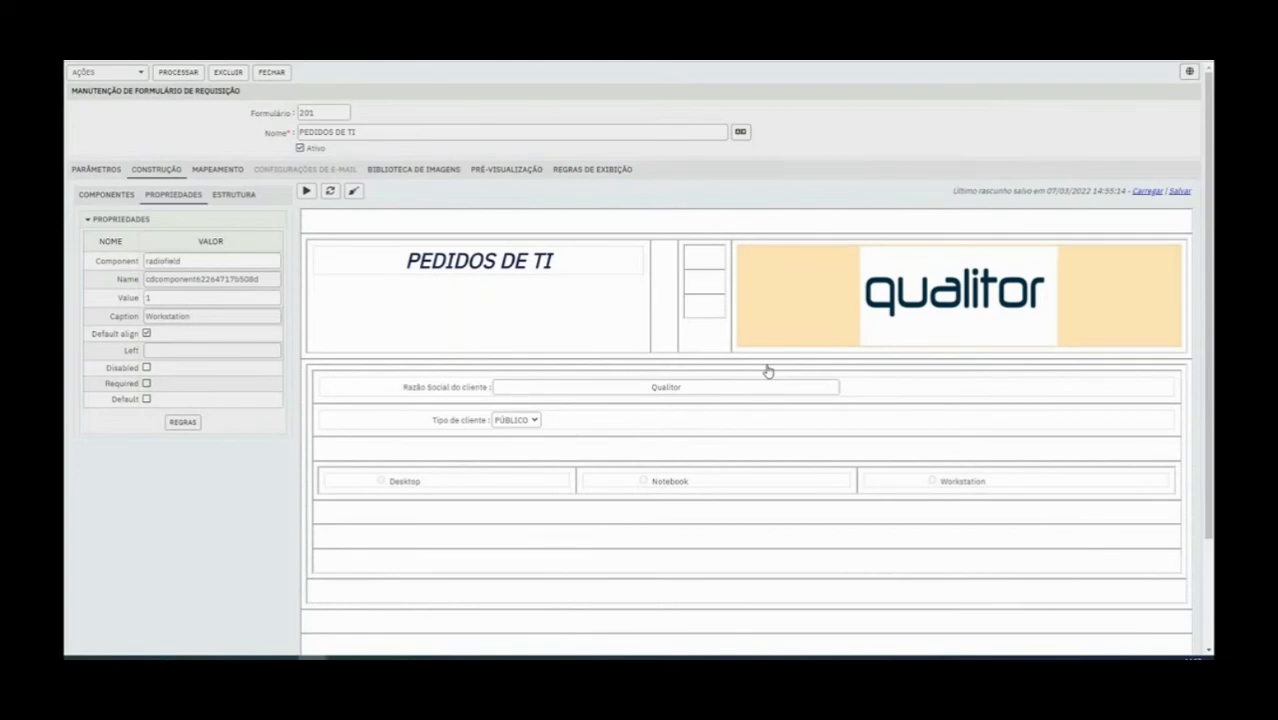
# Open the Razão Social do cliente field's properties and highlight its component name
pyautogui.click(464, 394)
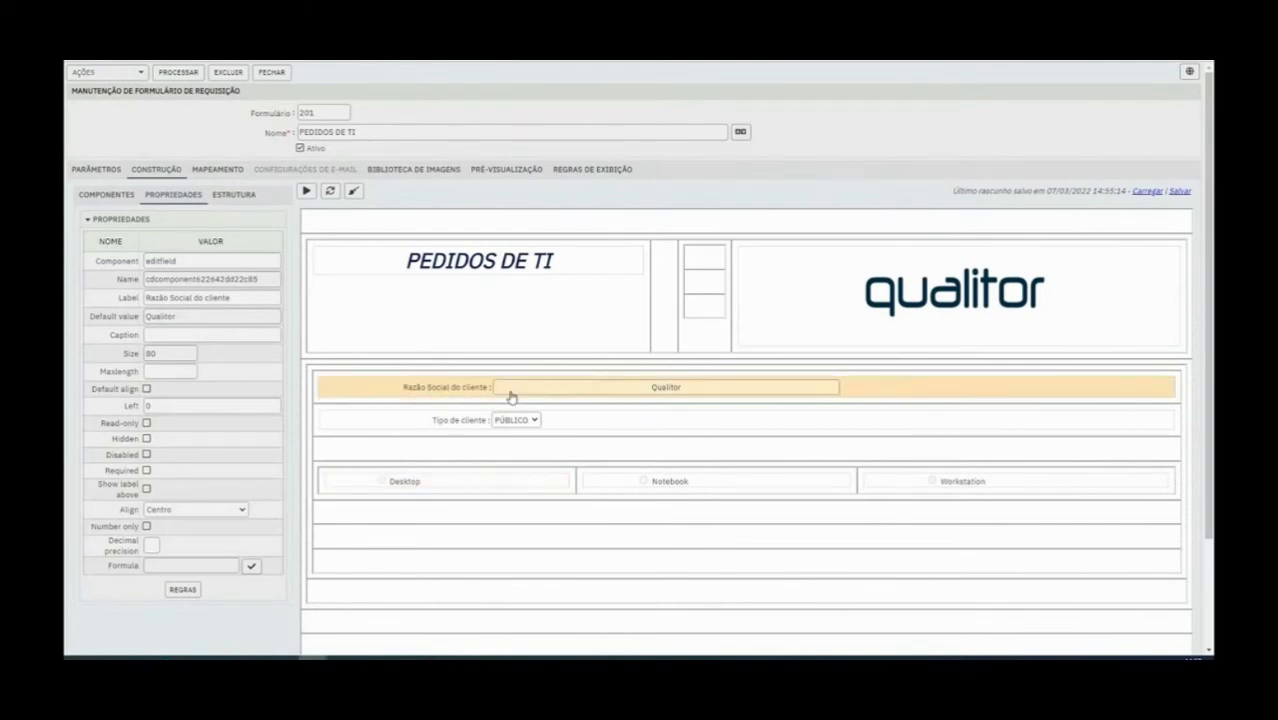
pyautogui.doubleClick(222, 280)
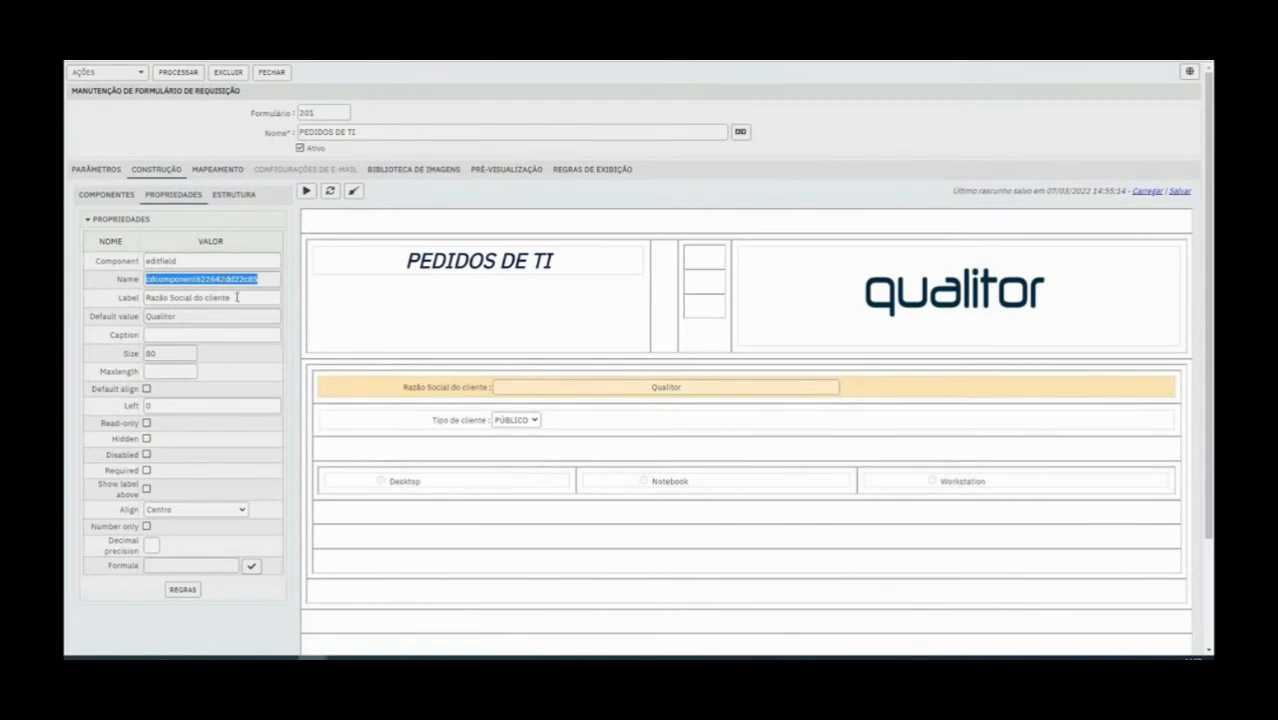
# Name the Razão Social do cliente field razaosocial and the Tipo de cliente field tipocliente
pyautogui.write('razaosocial')
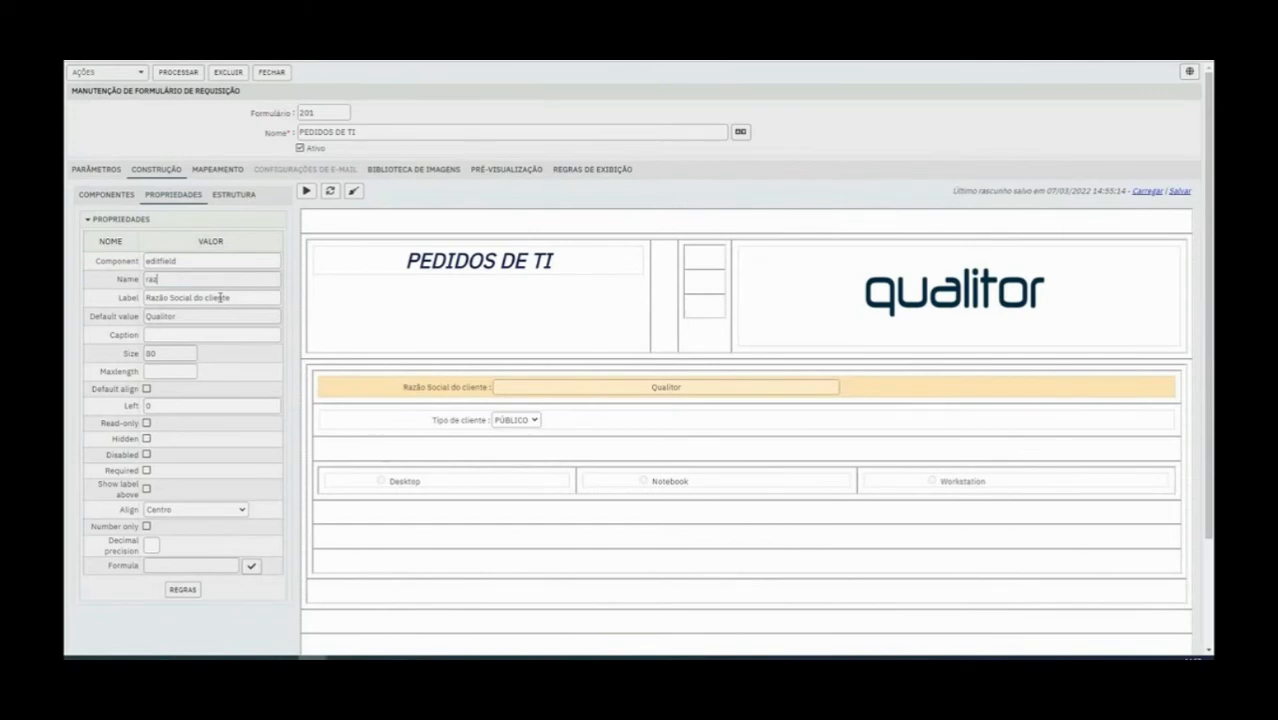
pyautogui.click(472, 420)
pyautogui.click(345, 392)
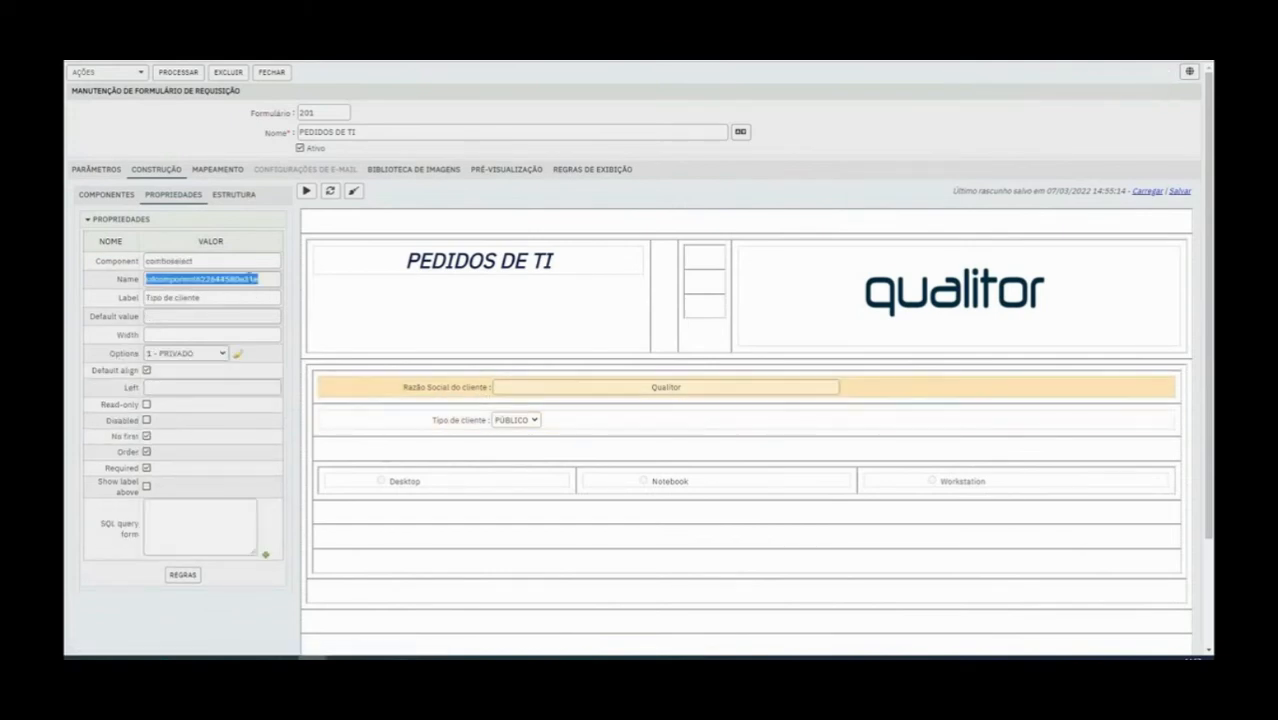
pyautogui.write('tipo')
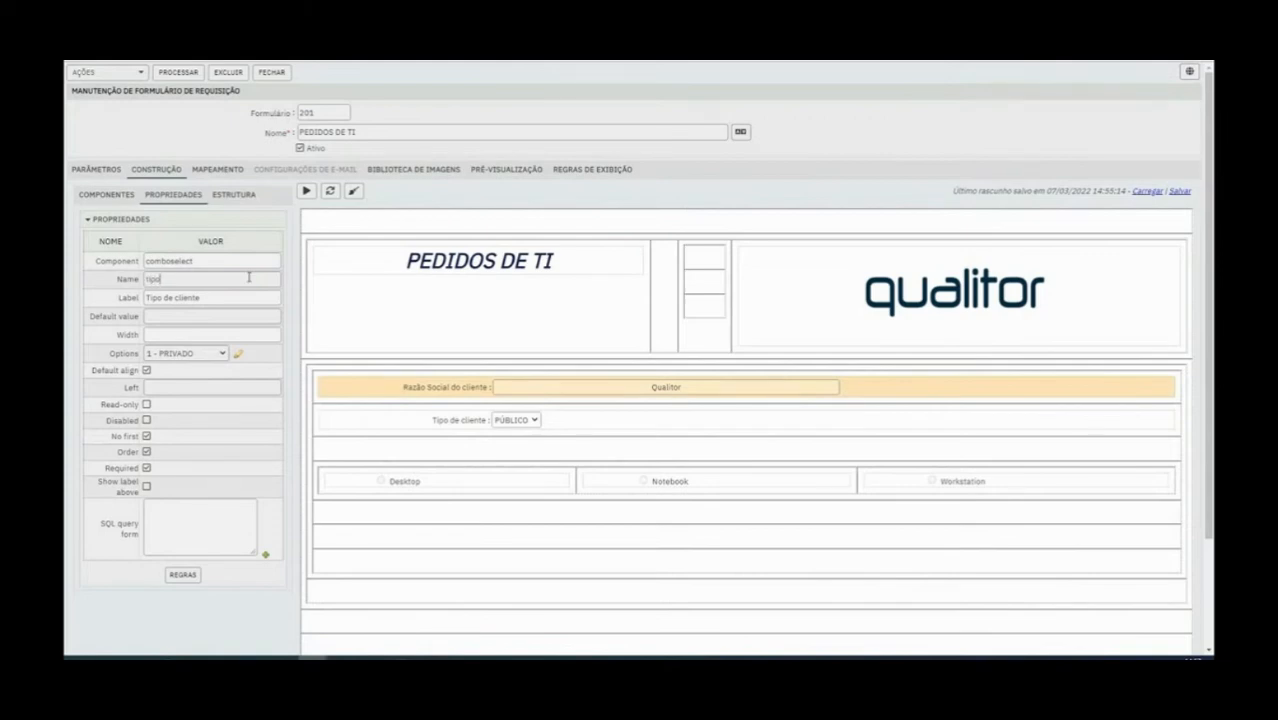
pyautogui.write('cliente')
# Review the three radio buttons' properties and set the Desktop radio button's component name to produto
pyautogui.click(436, 491)
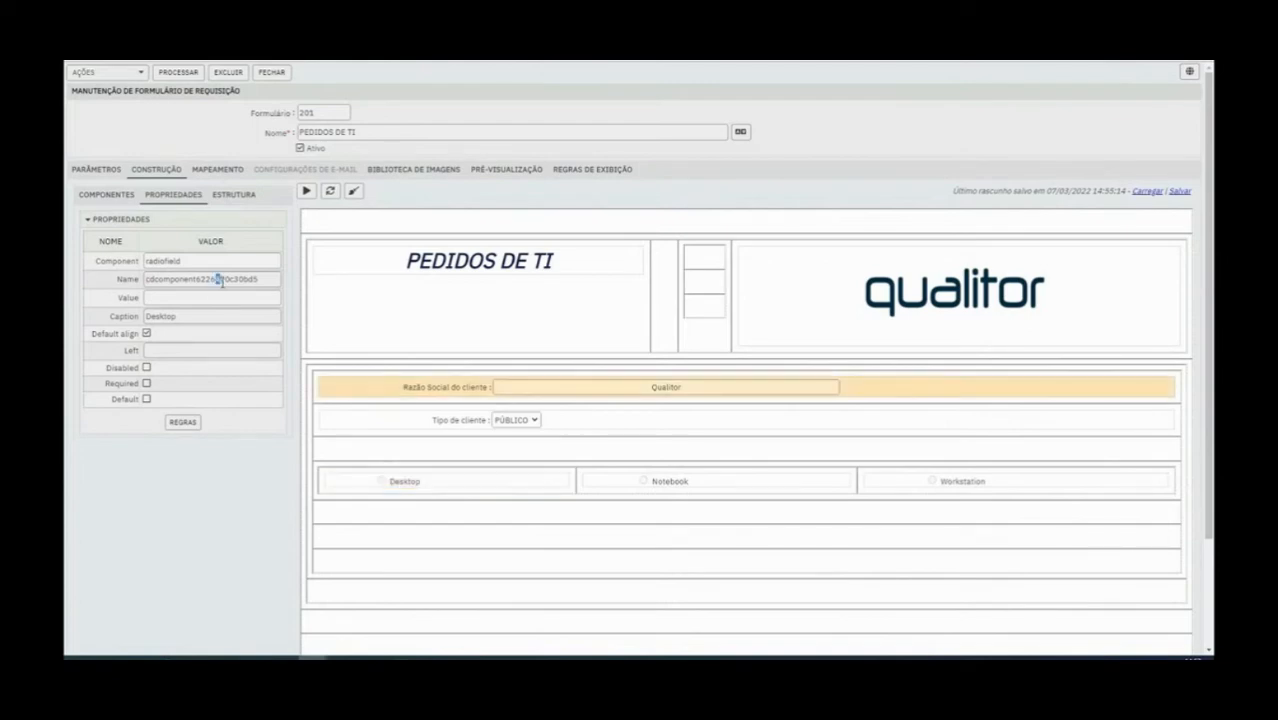
pyautogui.click(668, 487)
pyautogui.click(944, 496)
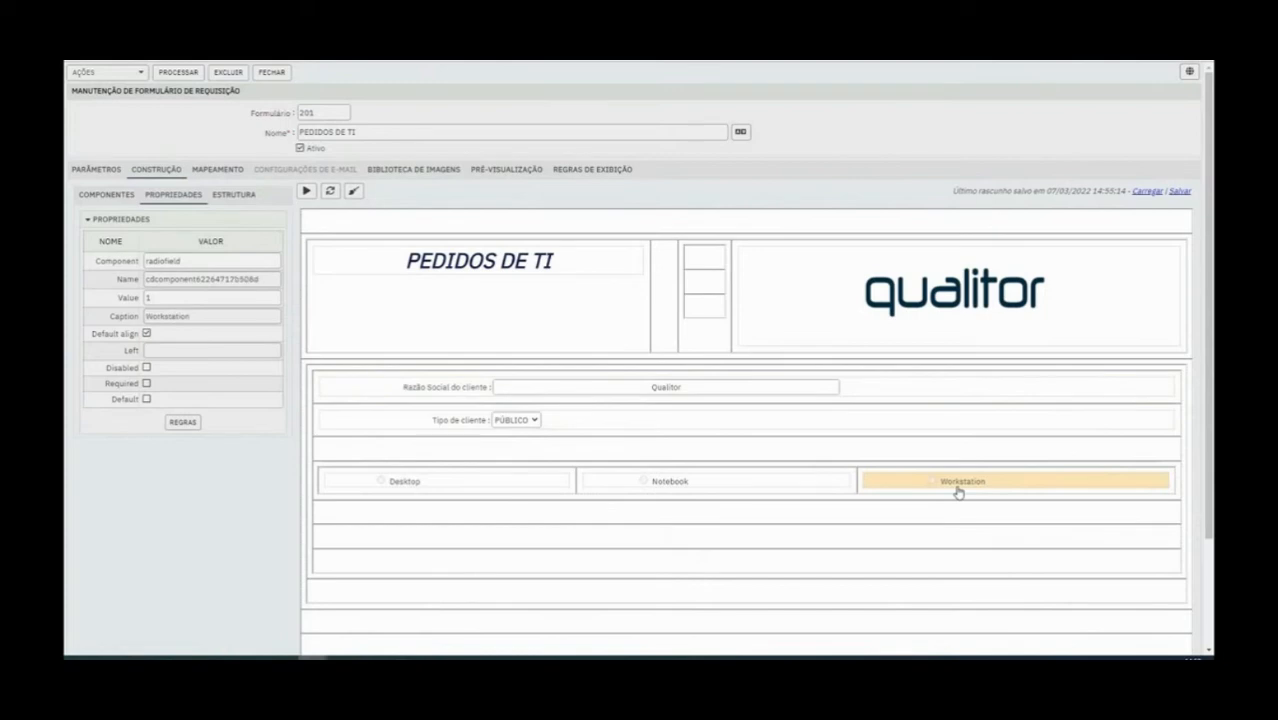
pyautogui.click(425, 500)
pyautogui.doubleClick(221, 282)
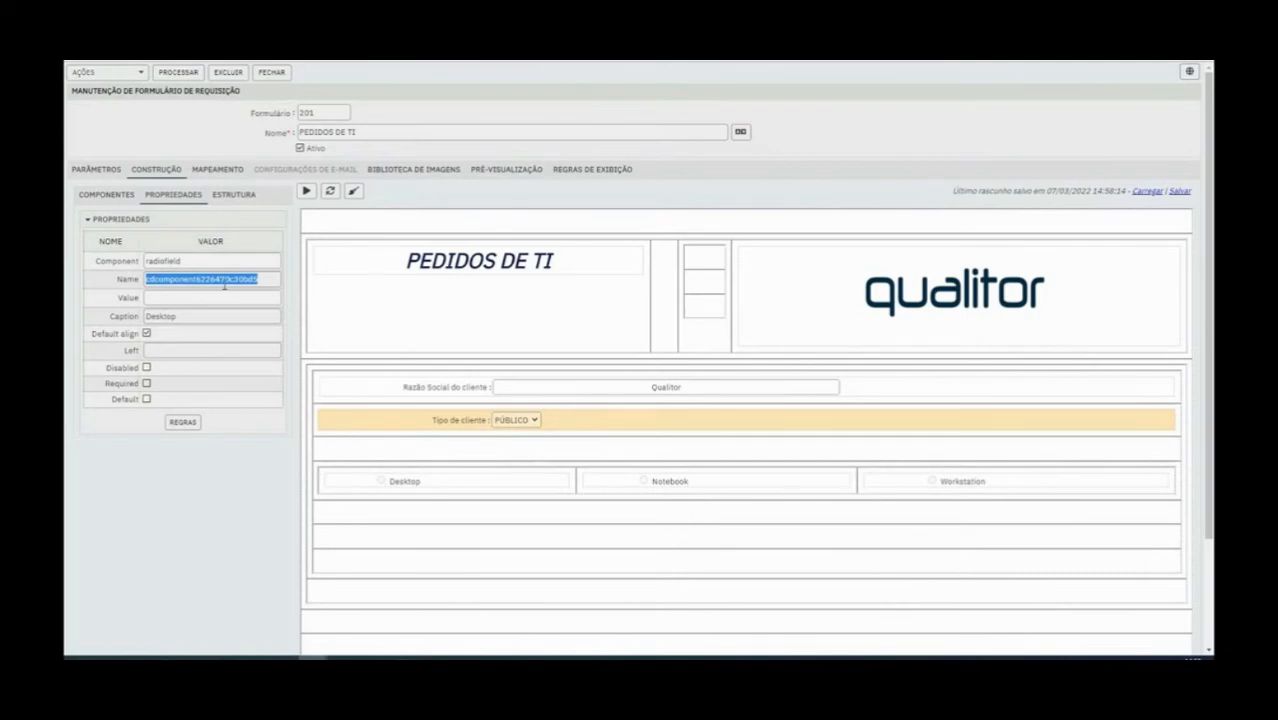
pyautogui.write('produto')
pyautogui.doubleClick(224, 285)
pyautogui.hotkey('ctrl', 'c')
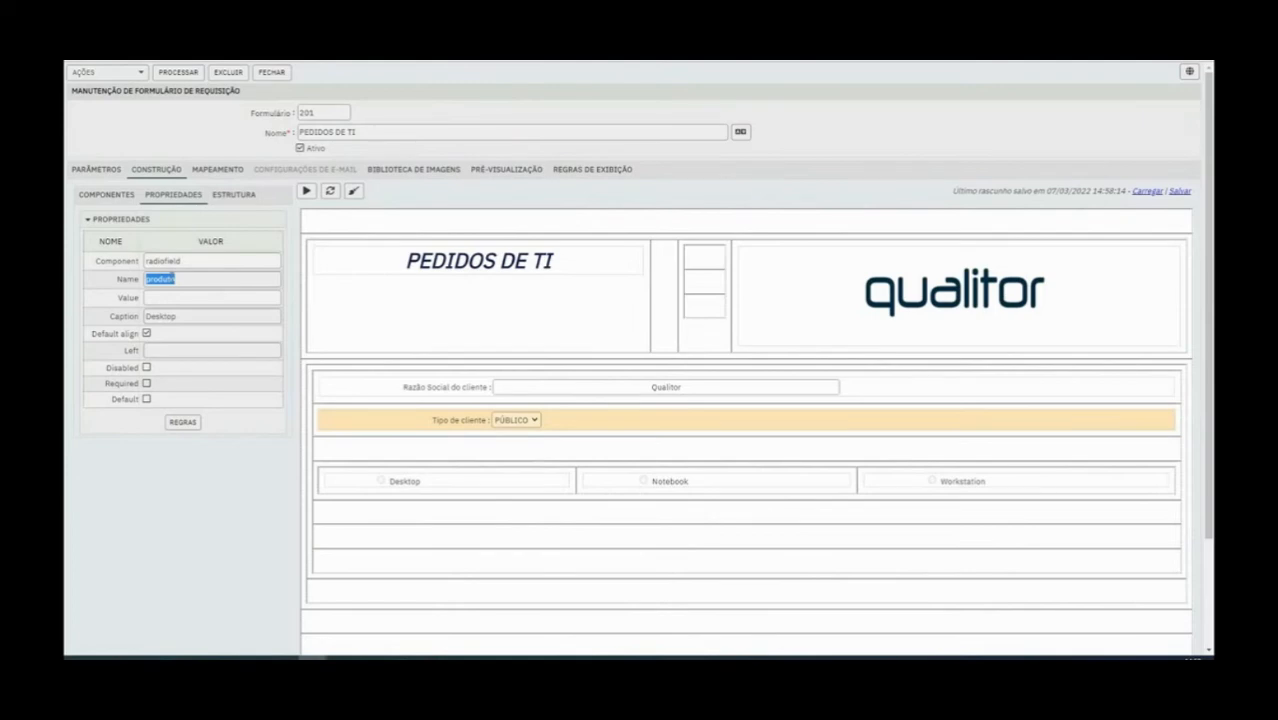
pyautogui.hotkey('ctrl', 'z')
pyautogui.write('produto')
# Copy the component name produto to the Notebook and Workstation radio buttons and save the form
pyautogui.doubleClick(227, 281)
pyautogui.click(669, 486)
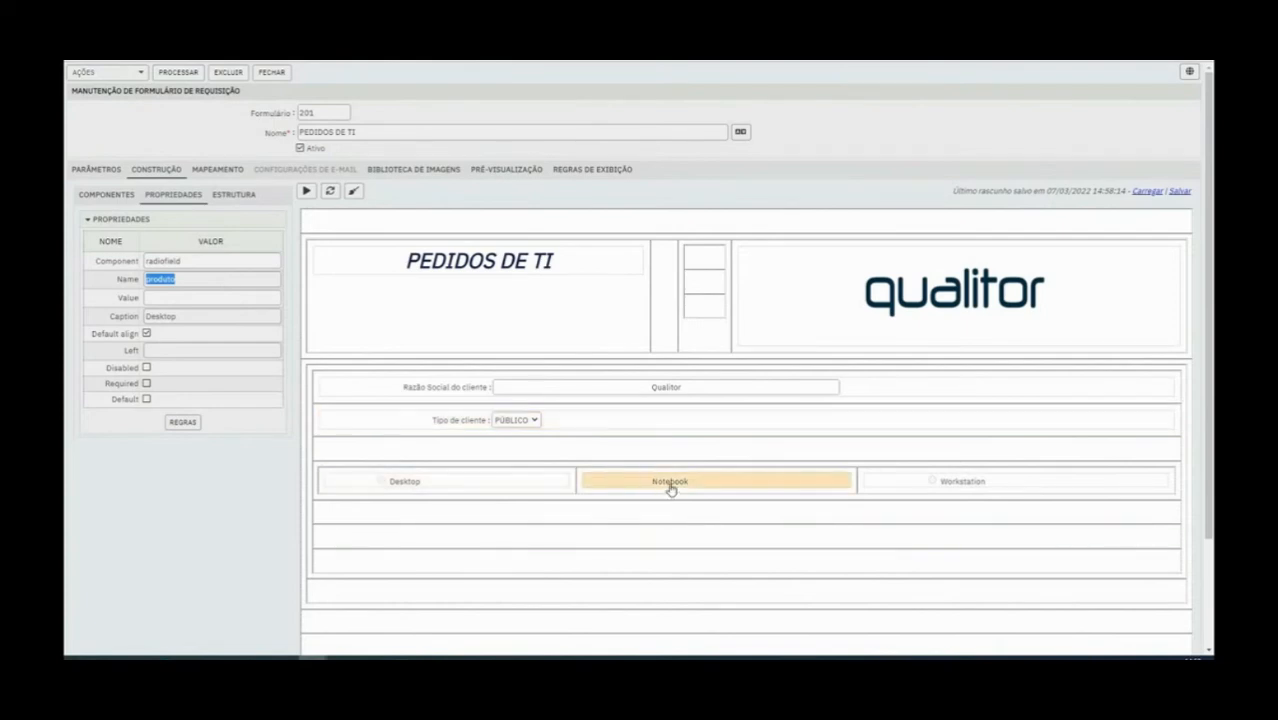
pyautogui.doubleClick(177, 279)
pyautogui.hotkey('ctrl', 'v')
pyautogui.click(962, 487)
pyautogui.doubleClick(177, 279)
pyautogui.hotkey('ctrl', 'v')
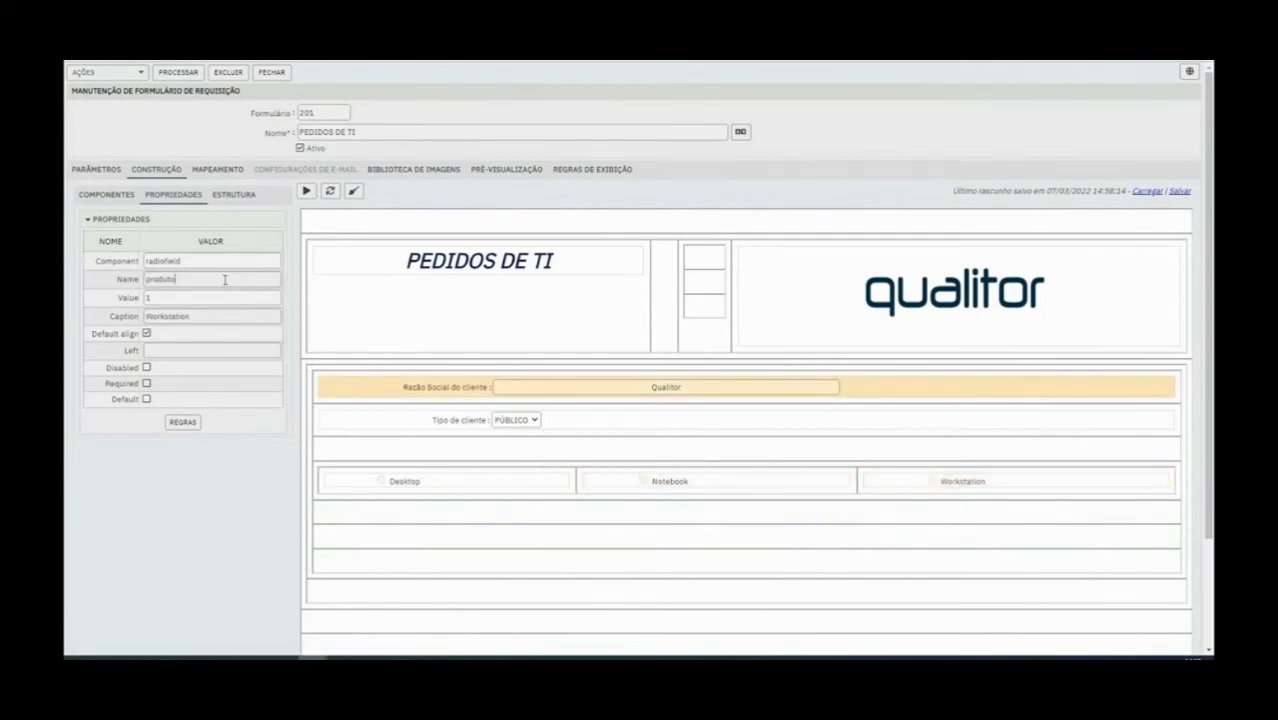
pyautogui.click(190, 74)
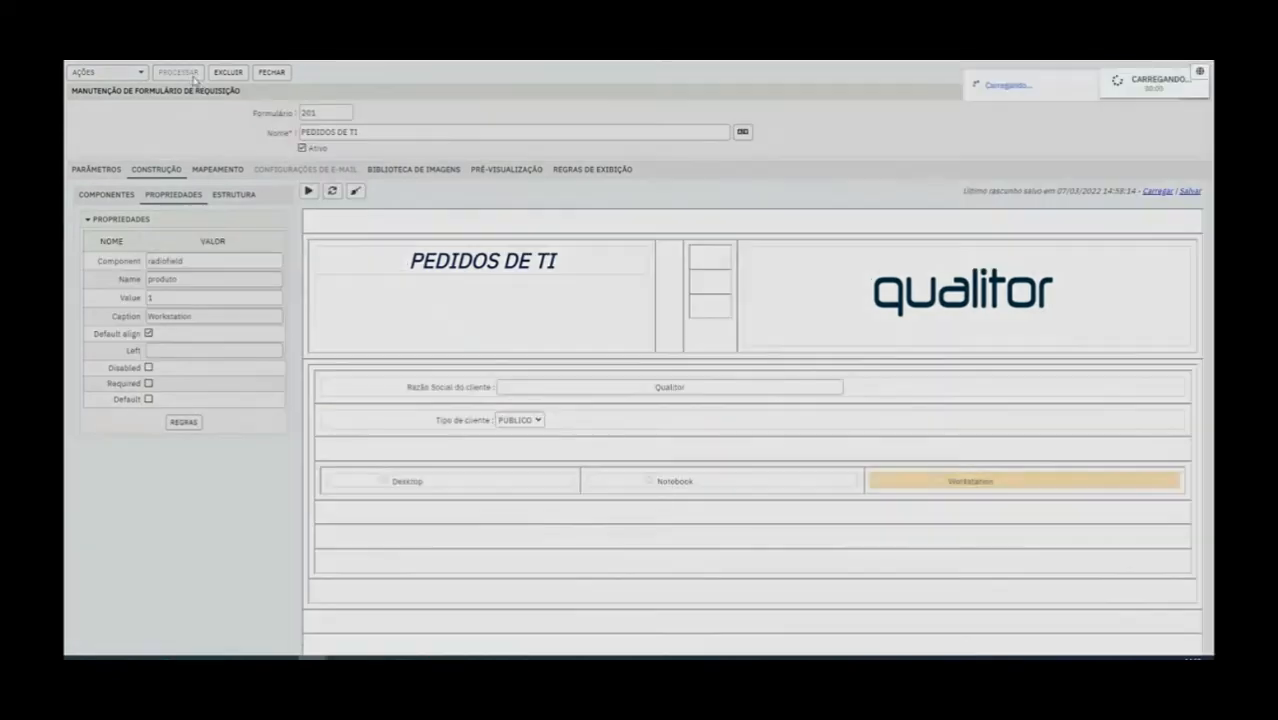
# Preview the form and switch between the Desktop, Notebook and Workstation radio buttons to test their grouping
pyautogui.click(306, 194)
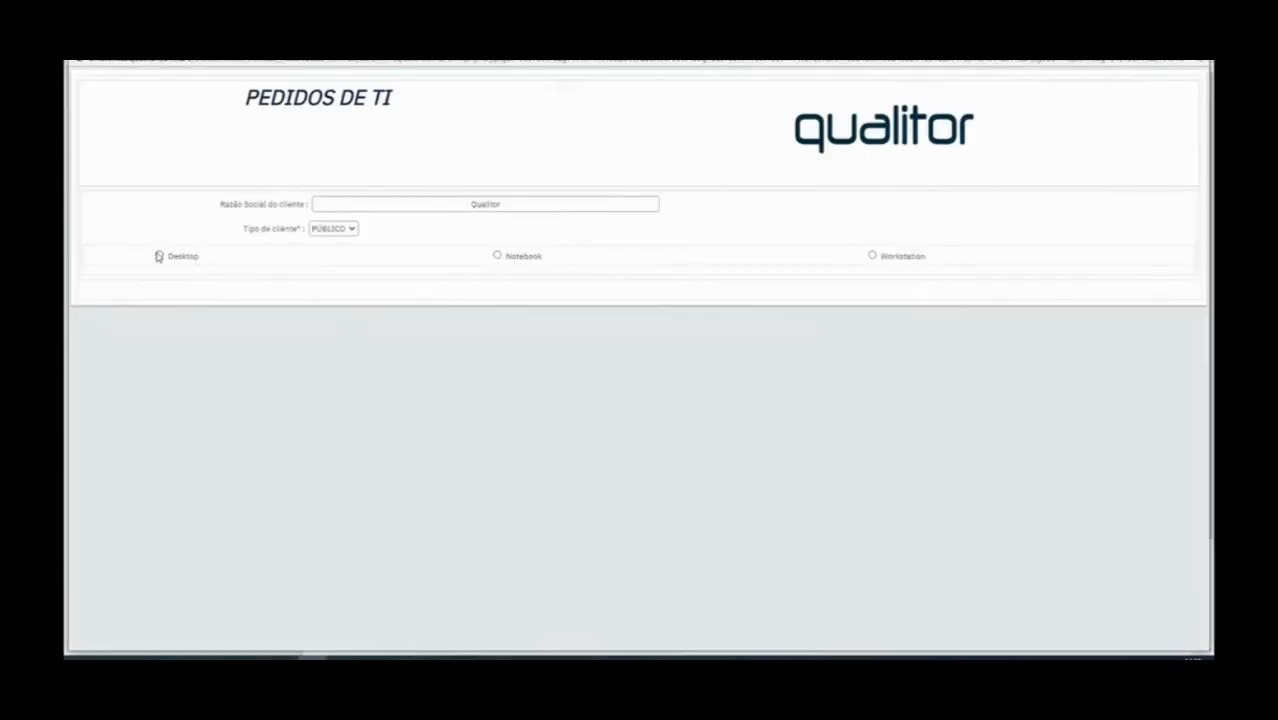
pyautogui.click(159, 256)
pyautogui.click(497, 256)
pyautogui.click(159, 256)
pyautogui.click(872, 257)
pyautogui.click(497, 256)
pyautogui.click(159, 256)
pyautogui.click(1201, 76)
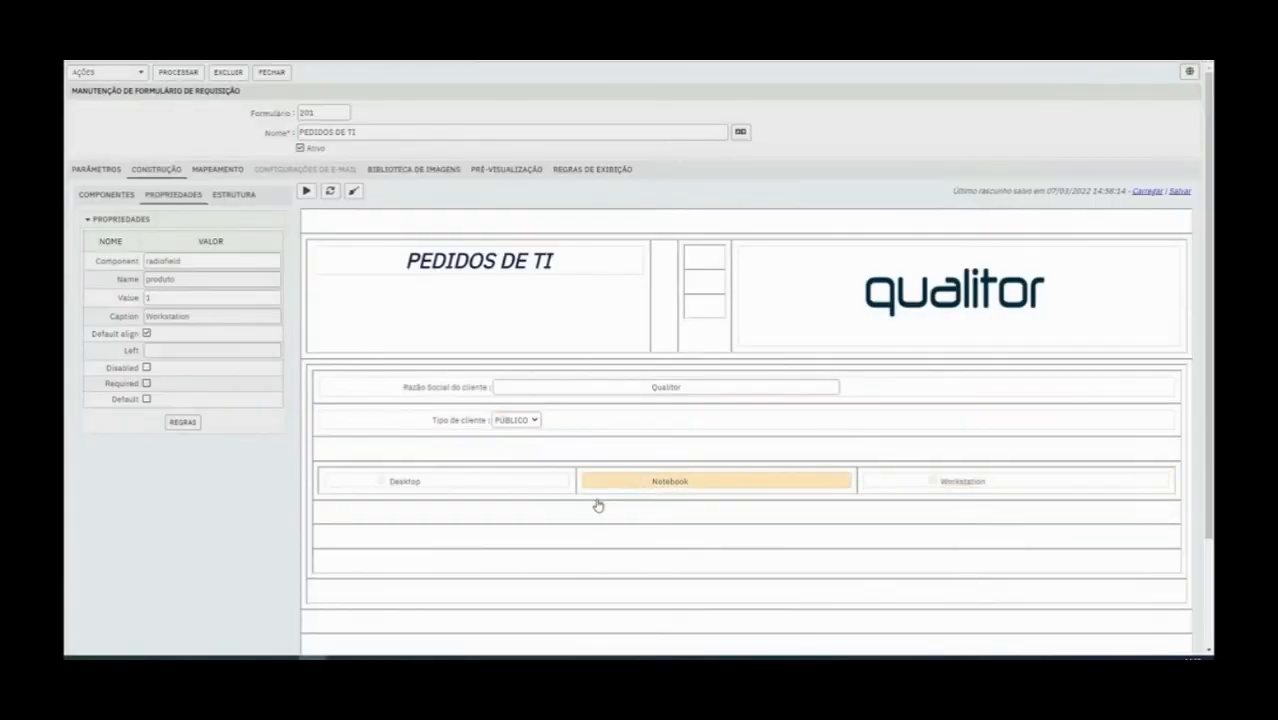
# Add a Texto multi-linhas component in the row below the radio buttons and open its properties
pyautogui.click(106, 197)
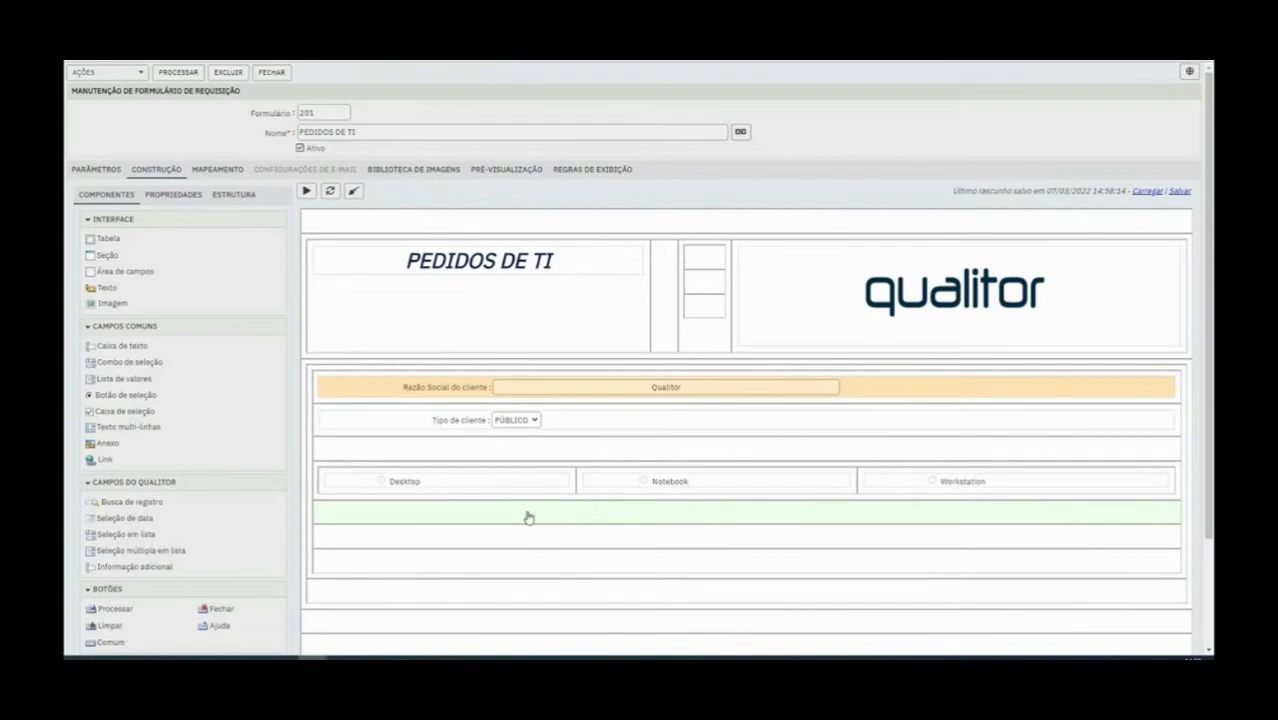
pyautogui.click(420, 486)
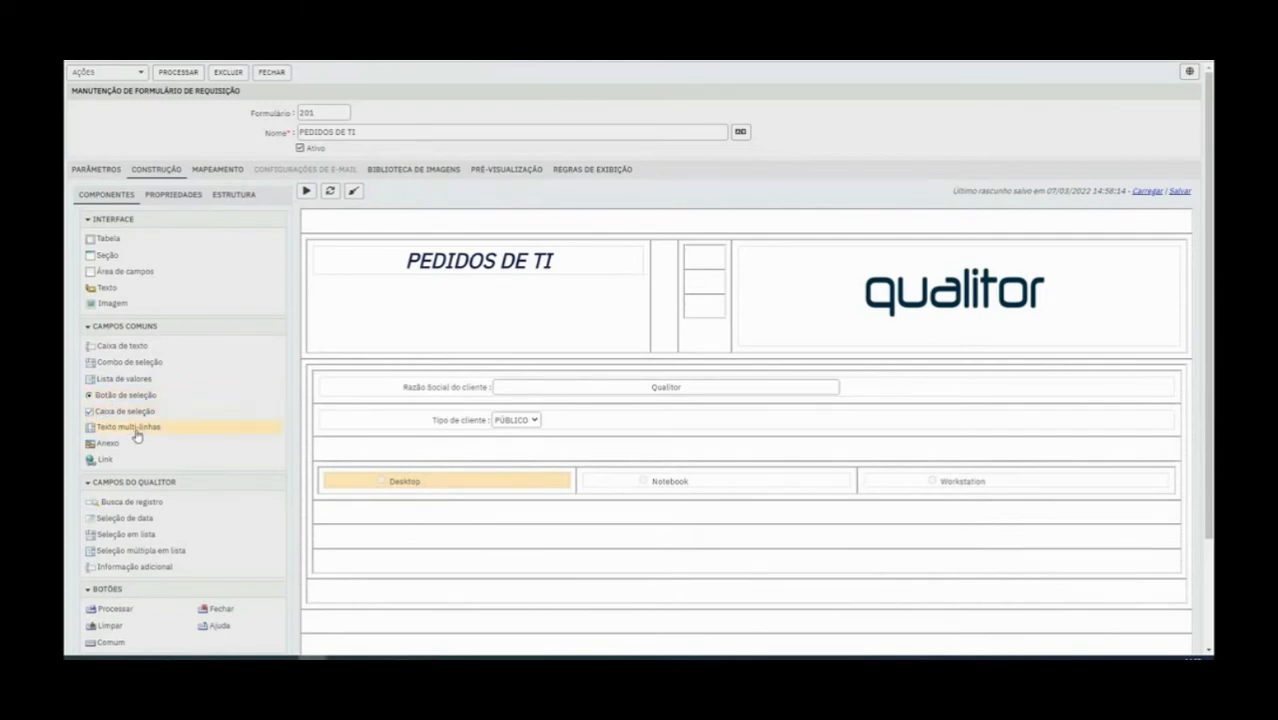
pyautogui.moveTo(126, 432); pyautogui.dragTo(365, 514)
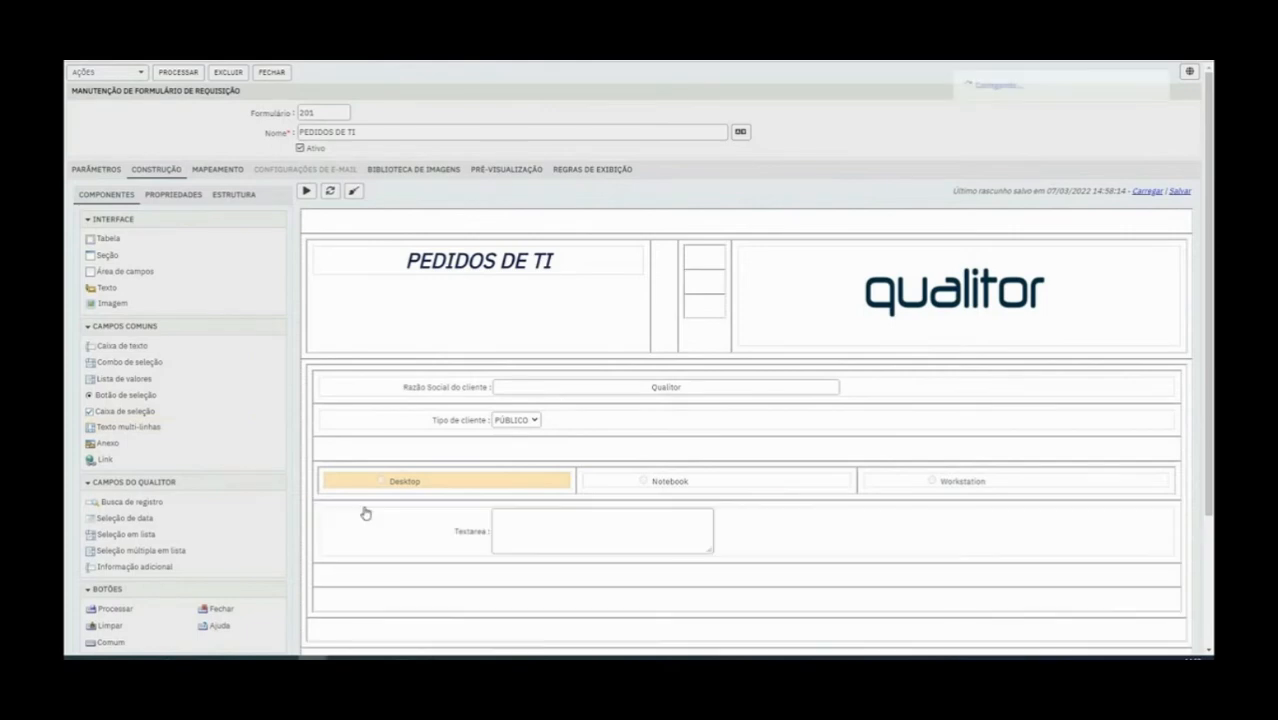
pyautogui.click(365, 514)
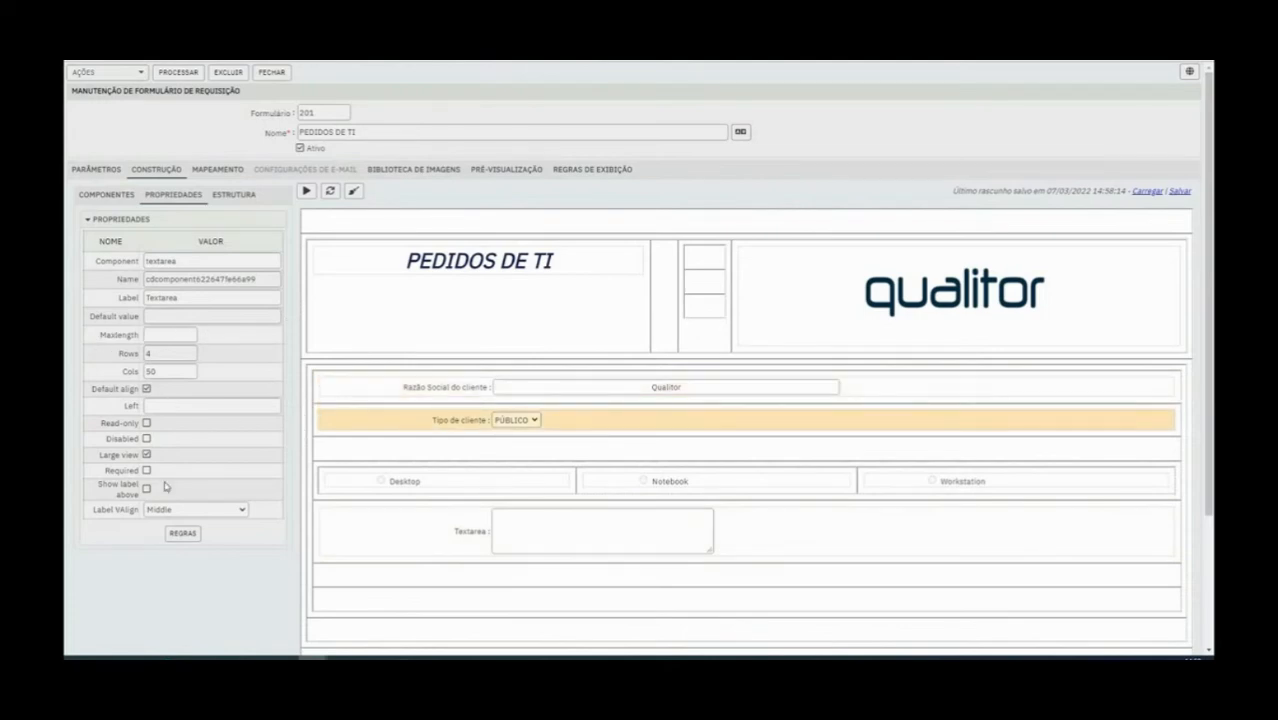
# Toggle the text area's Large view off and back on, and set its label's vertical alignment to Top
pyautogui.click(146, 455)
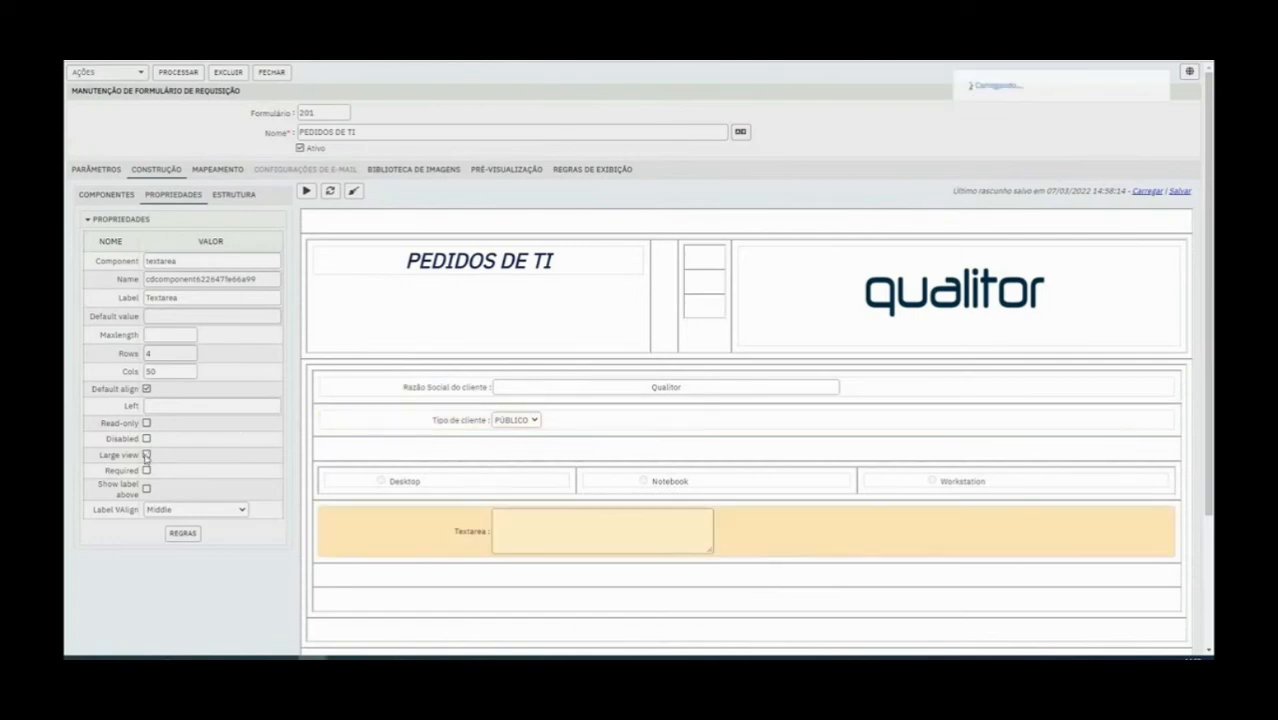
pyautogui.click(146, 455)
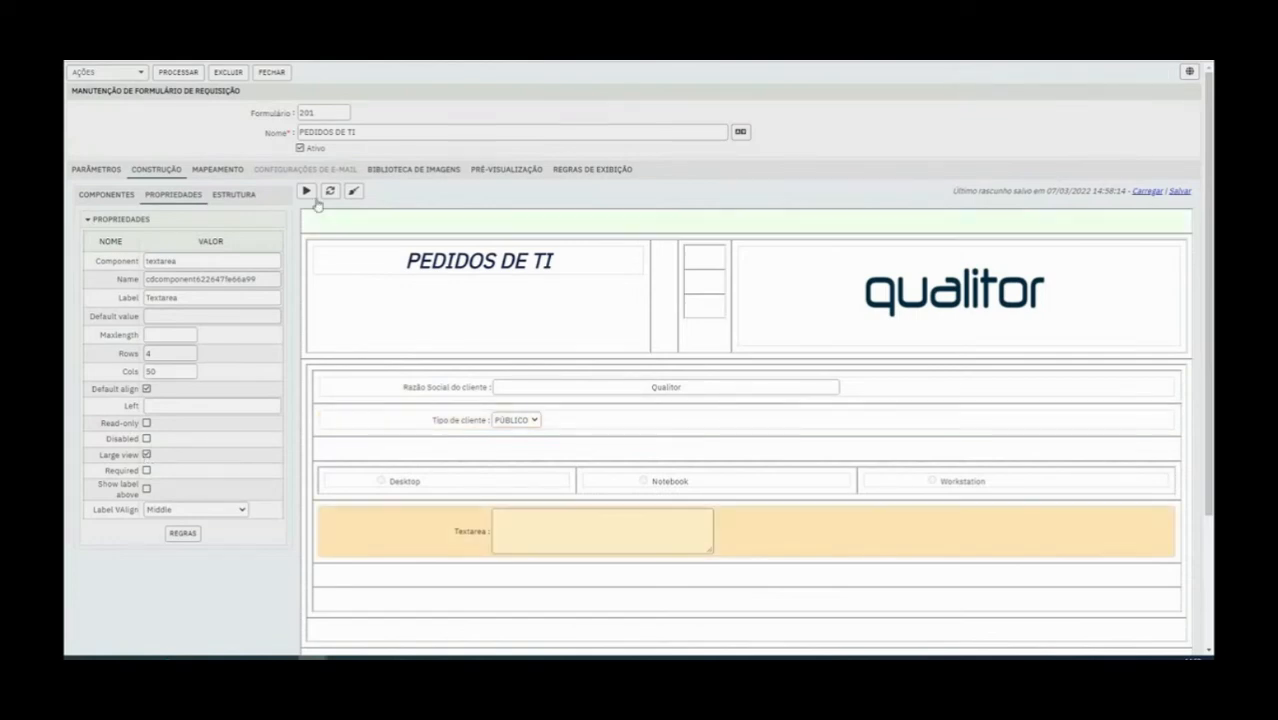
pyautogui.click(158, 511)
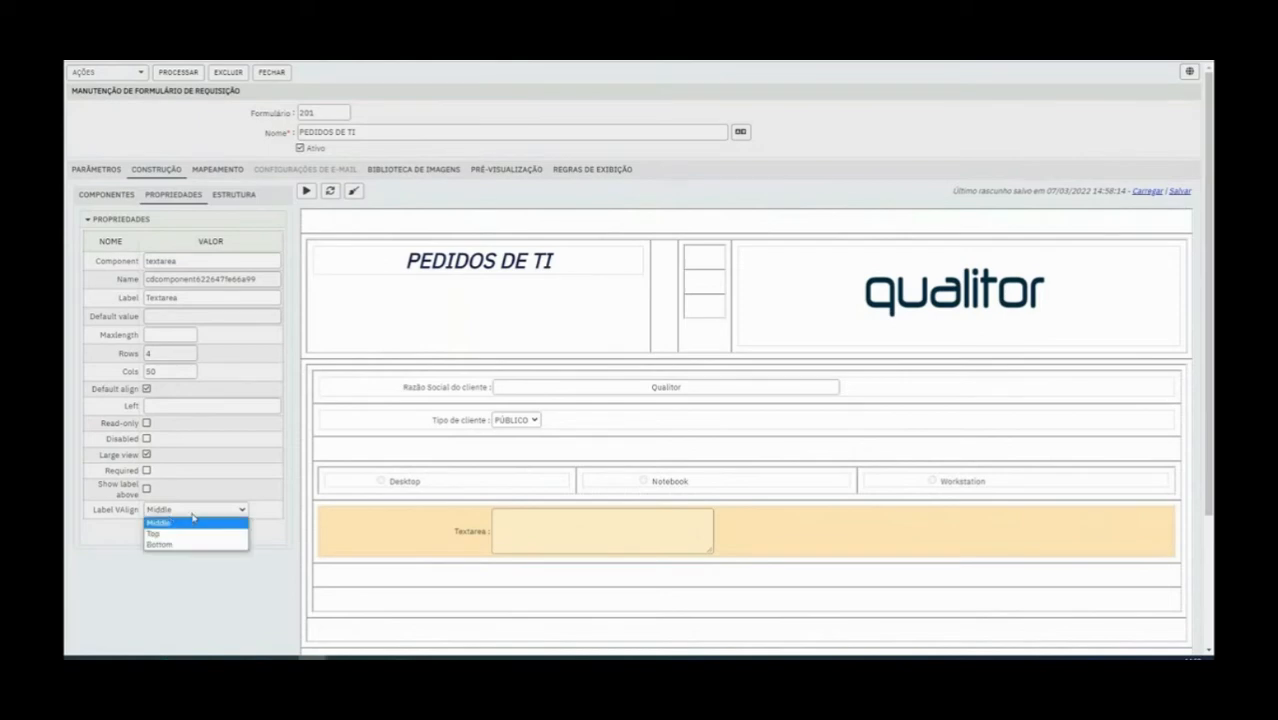
pyautogui.click(107, 537)
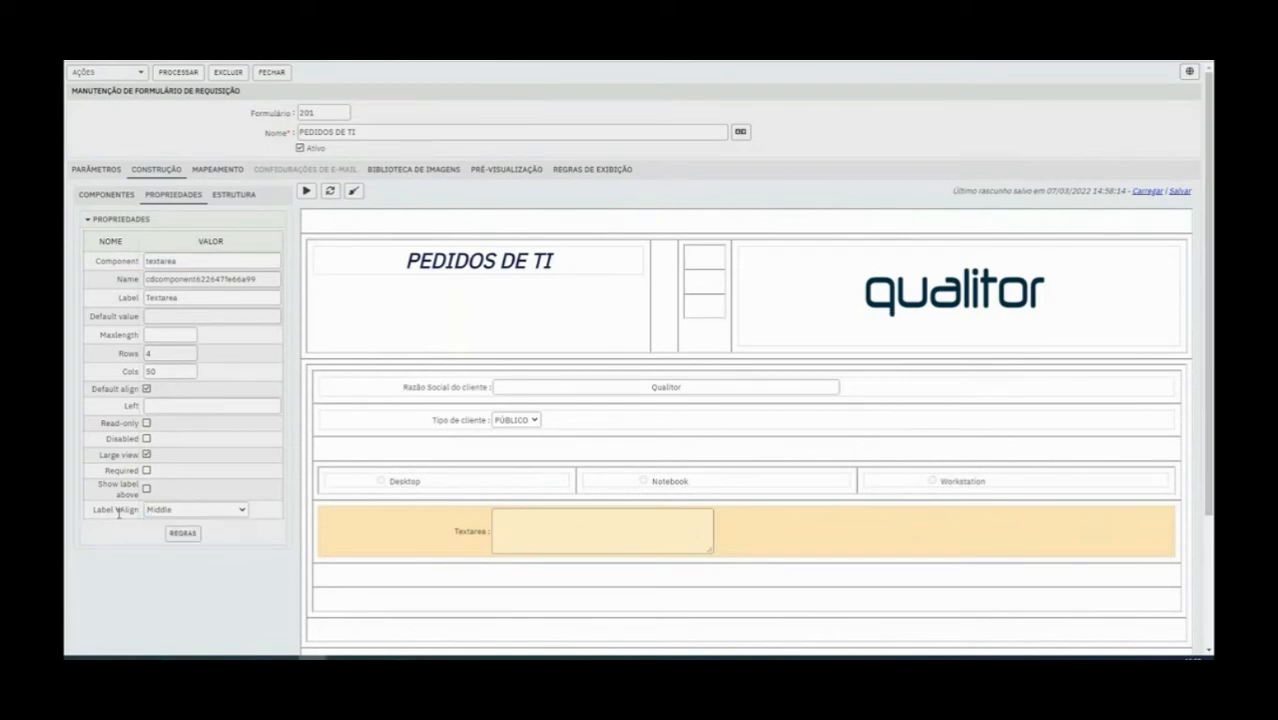
pyautogui.click(178, 512)
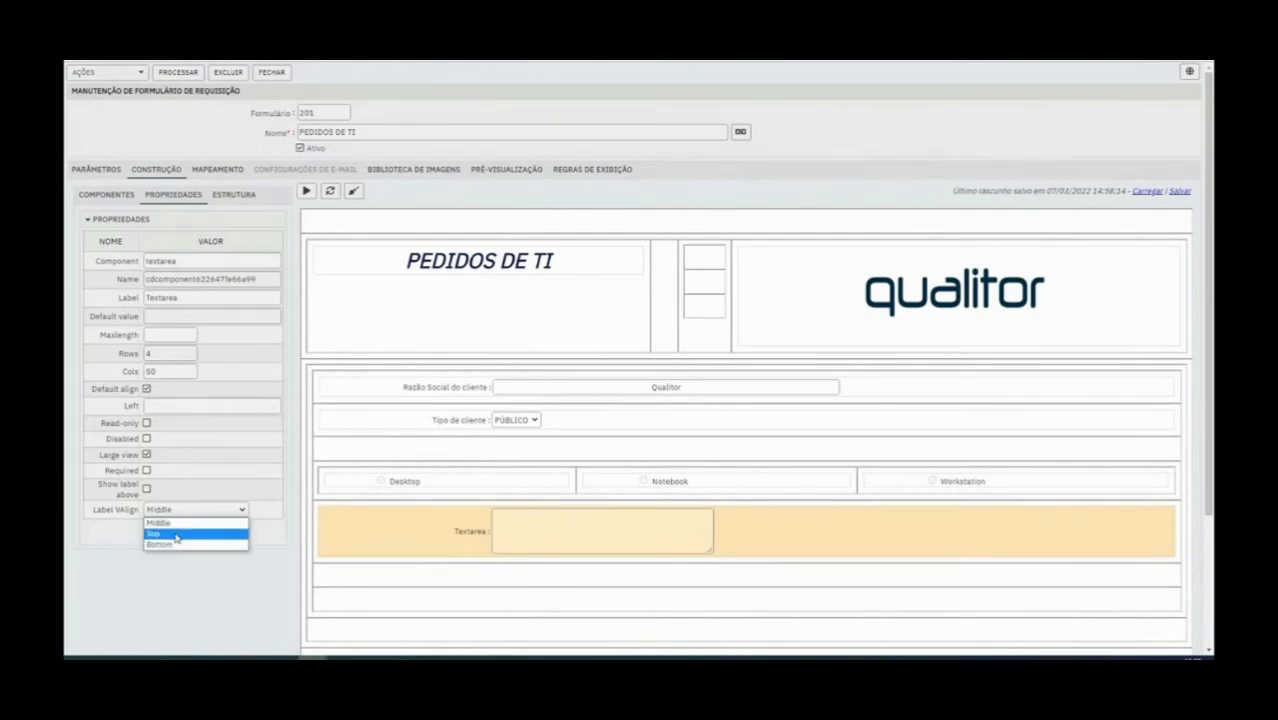
pyautogui.click(176, 536)
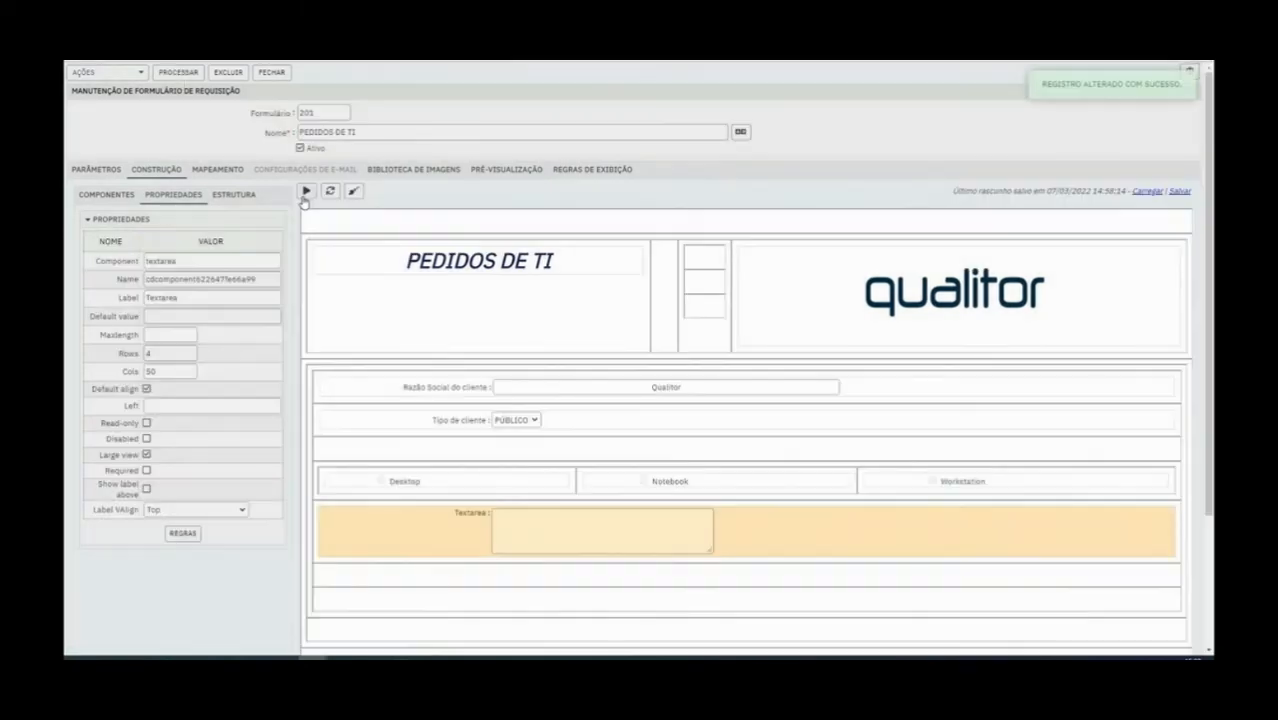
# Preview the form with the top-aligned label and enter the test text erefg in the text area
pyautogui.click(306, 191)
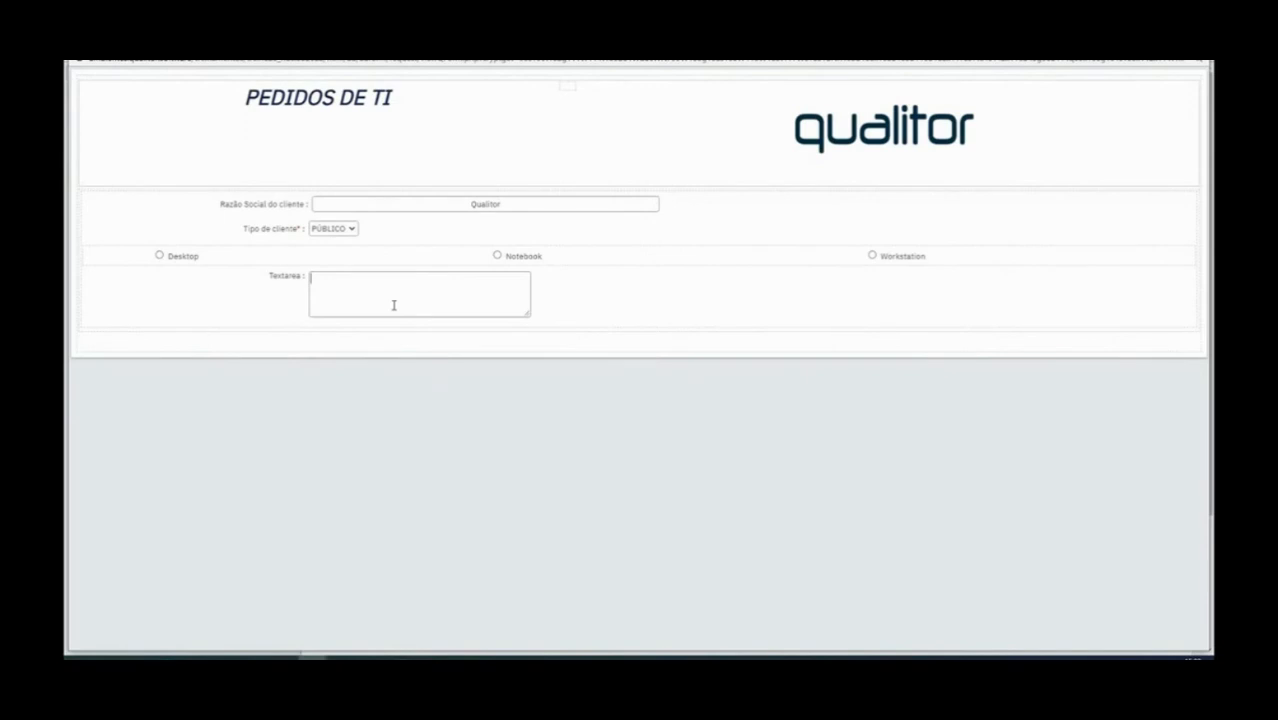
pyautogui.write('erefg')
pyautogui.hotkey('ctrl', 'a')
pyautogui.hotkey('alt', 'F4')
# Set the text area label's vertical alignment to Bottom and save the form
pyautogui.click(207, 510)
pyautogui.press('Escape')
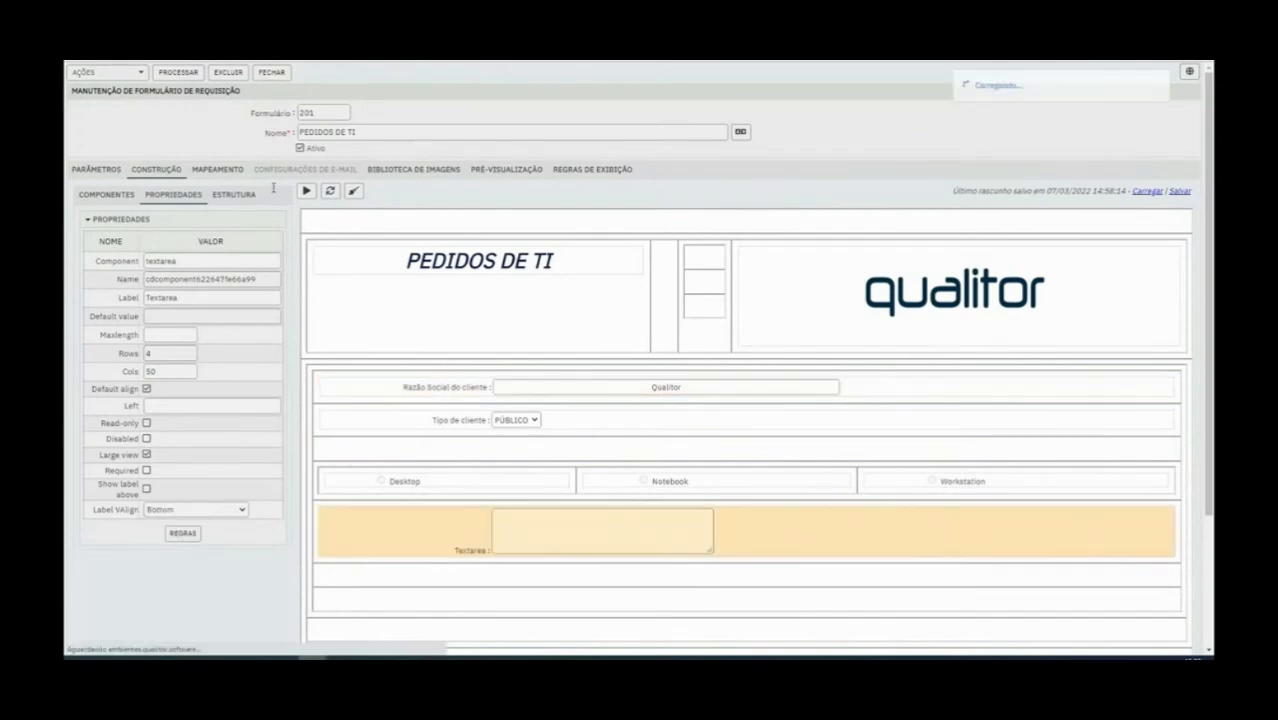
pyautogui.click(178, 72)
# Preview the form with the bottom-aligned label and enter random test text in the text area
pyautogui.click(307, 191)
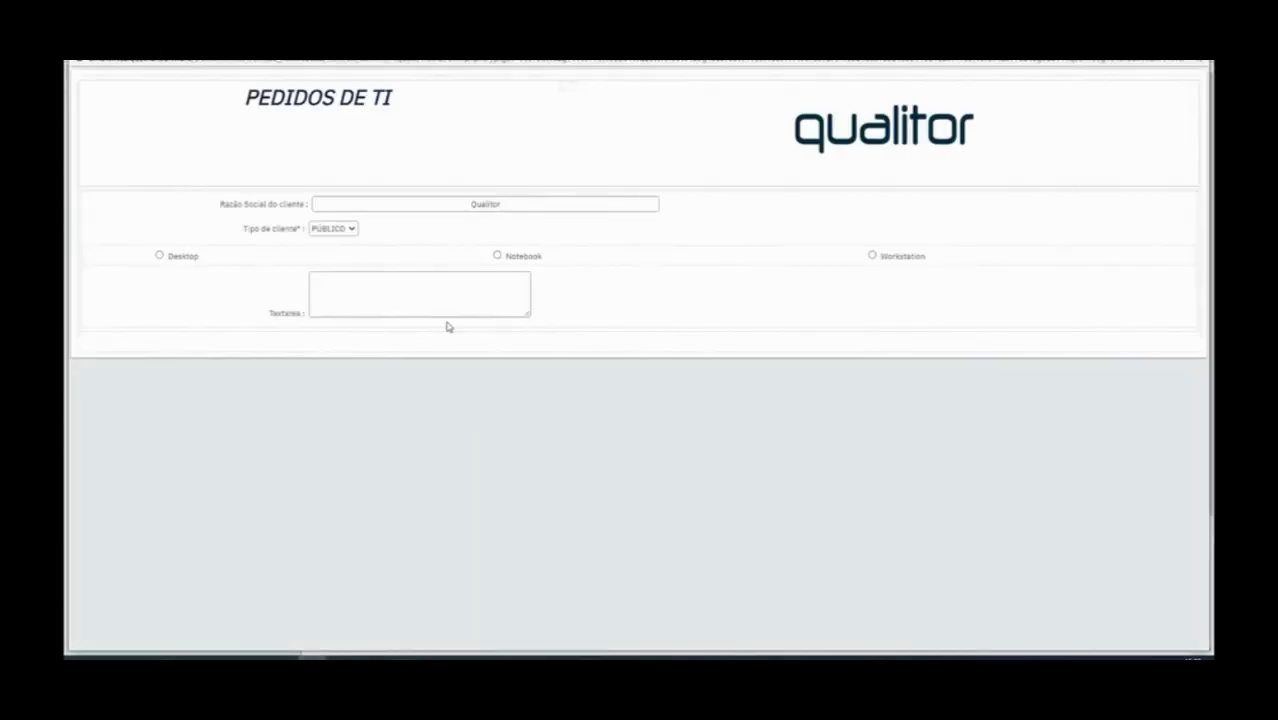
pyautogui.click(446, 305)
pyautogui.write('fdfdf')
pyautogui.hotkey('ctrl', 'a')
pyautogui.hotkey('alt', 'F4')
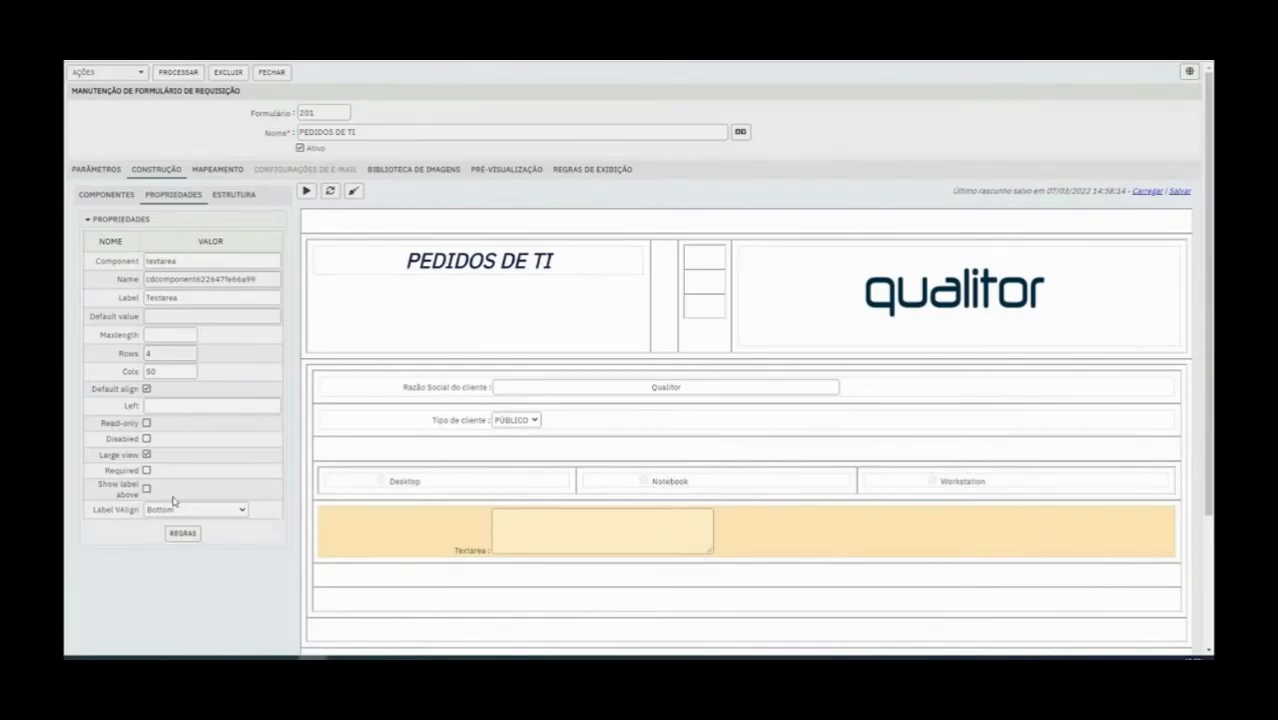
# Delete the text area component from the form
pyautogui.rightClick(436, 525)
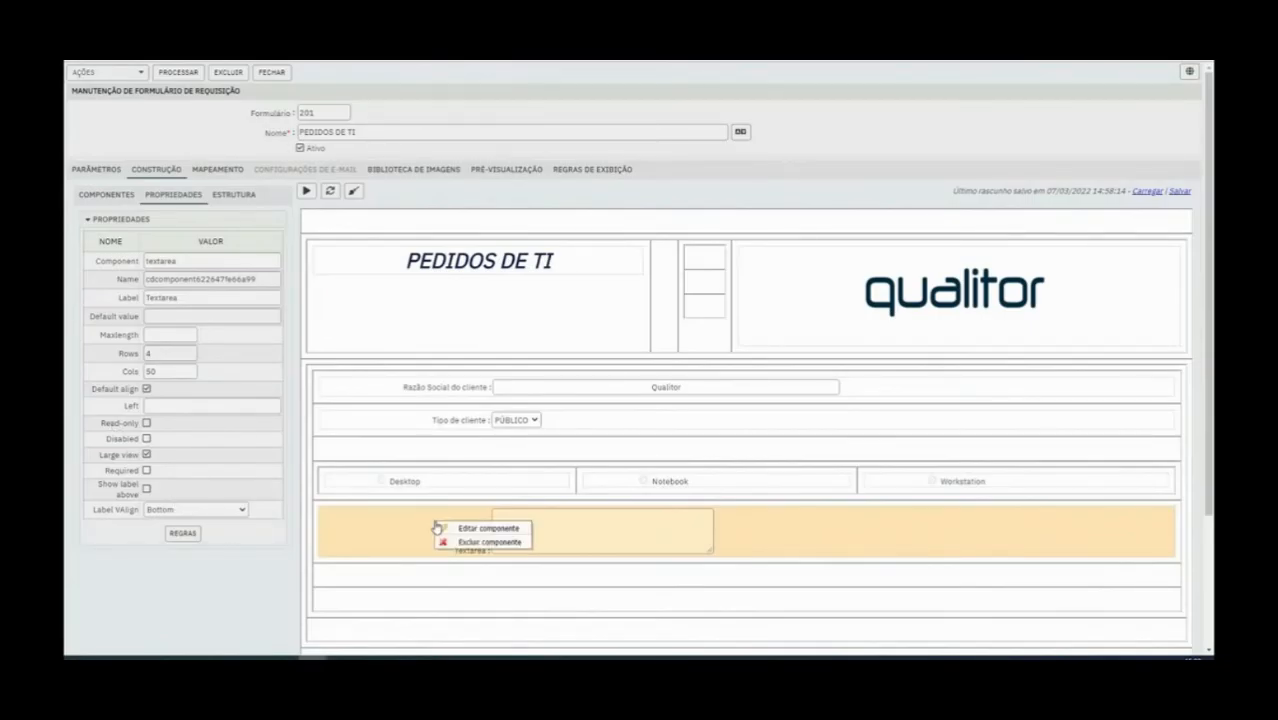
pyautogui.click(470, 542)
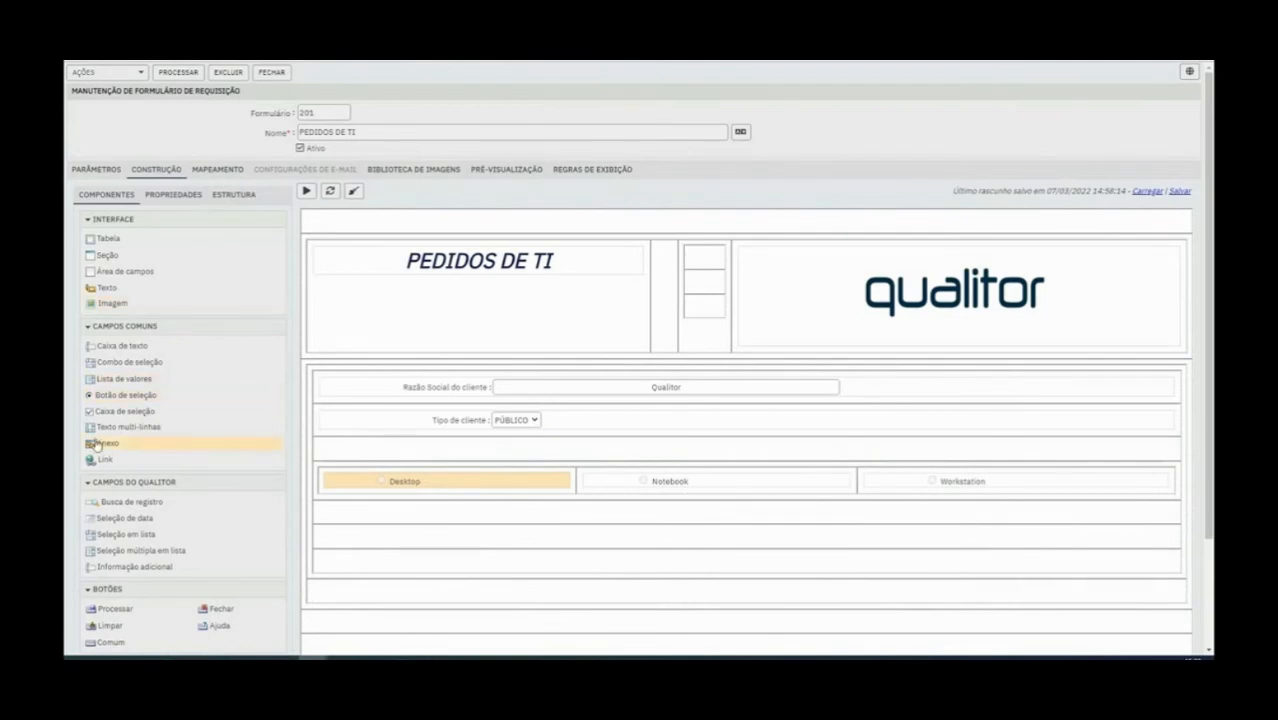
# Add an Anexo component in the row below the radio buttons and set its classification to Formulário
pyautogui.moveTo(103, 447); pyautogui.dragTo(419, 516)
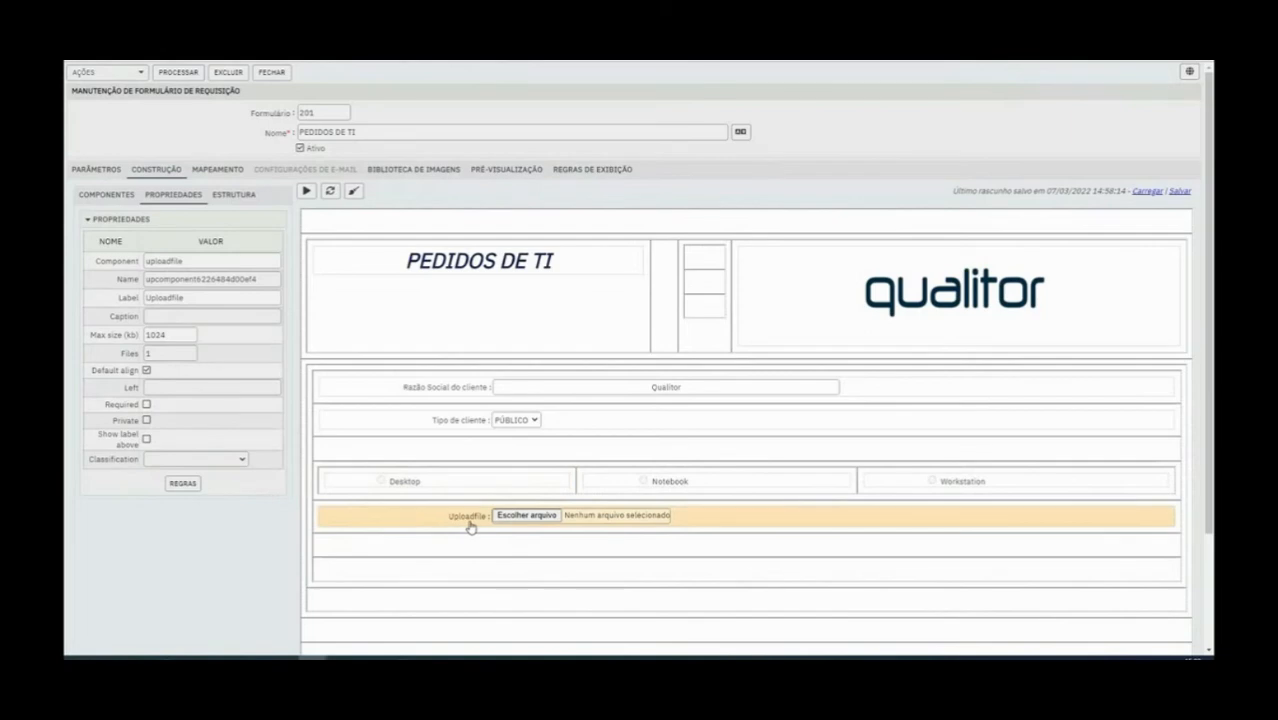
pyautogui.click(220, 460)
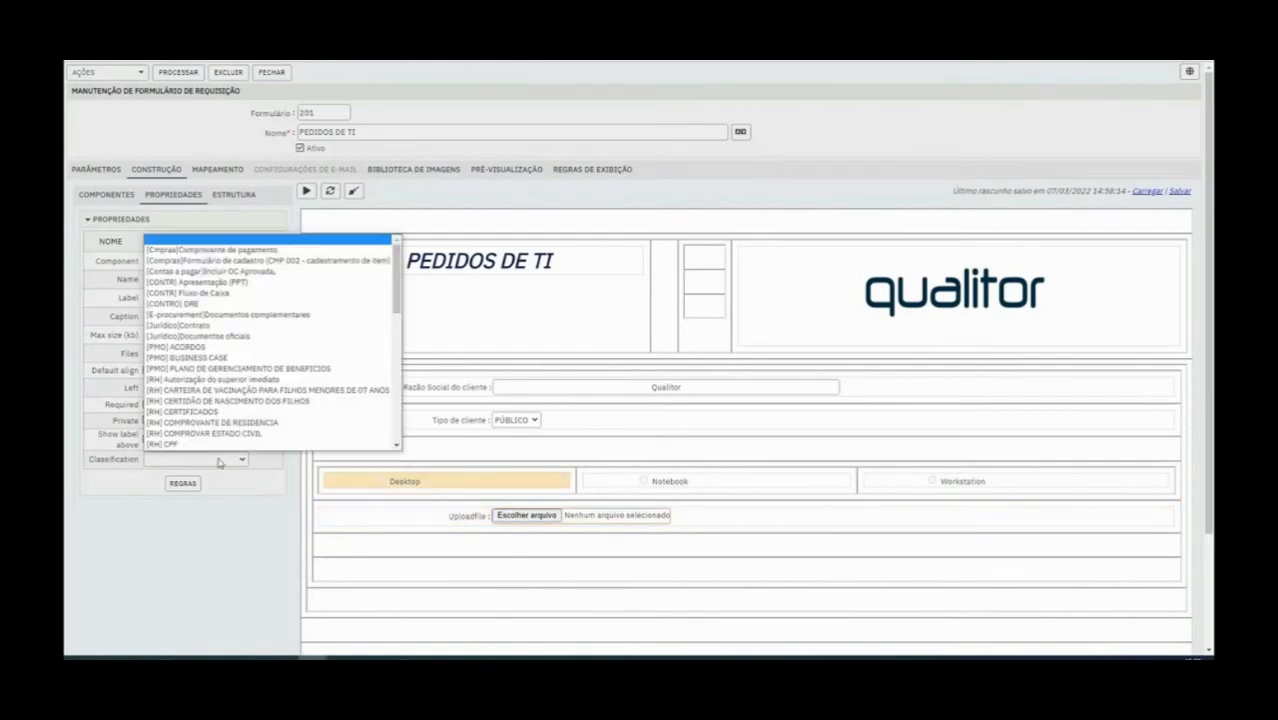
pyautogui.scroll(-1, 290, 443)
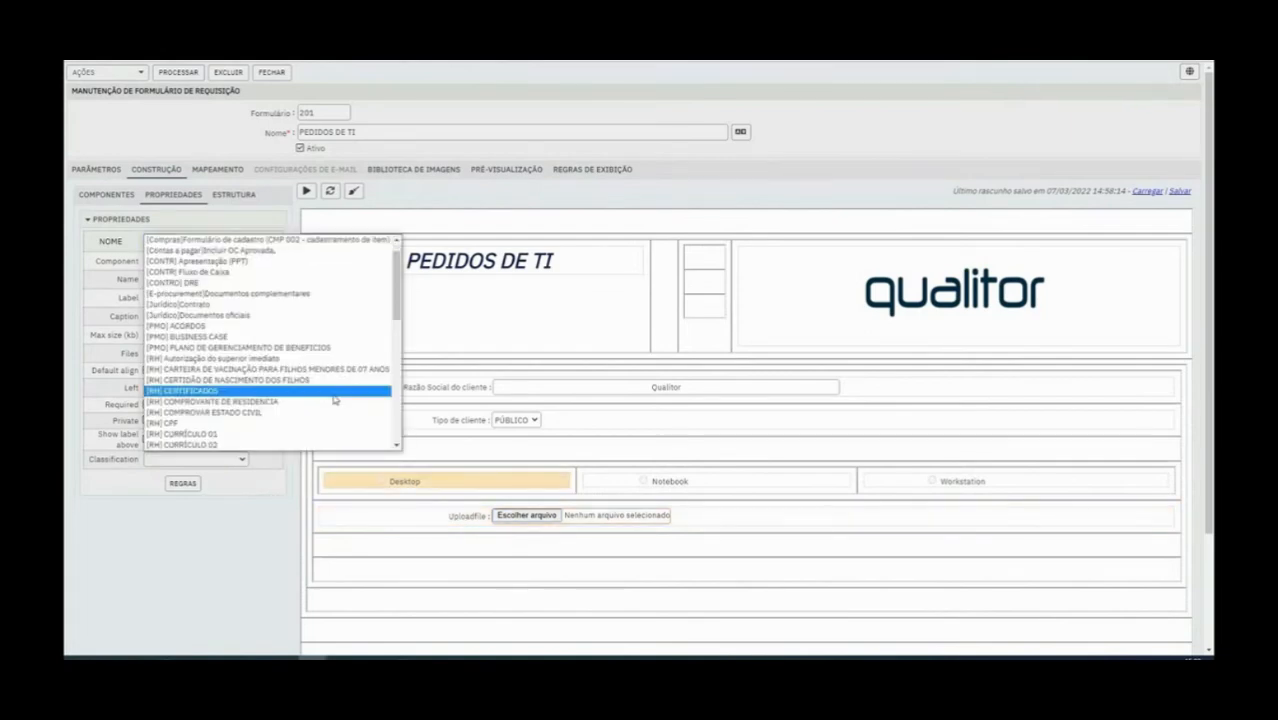
pyautogui.moveTo(397, 287); pyautogui.dragTo(397, 405)
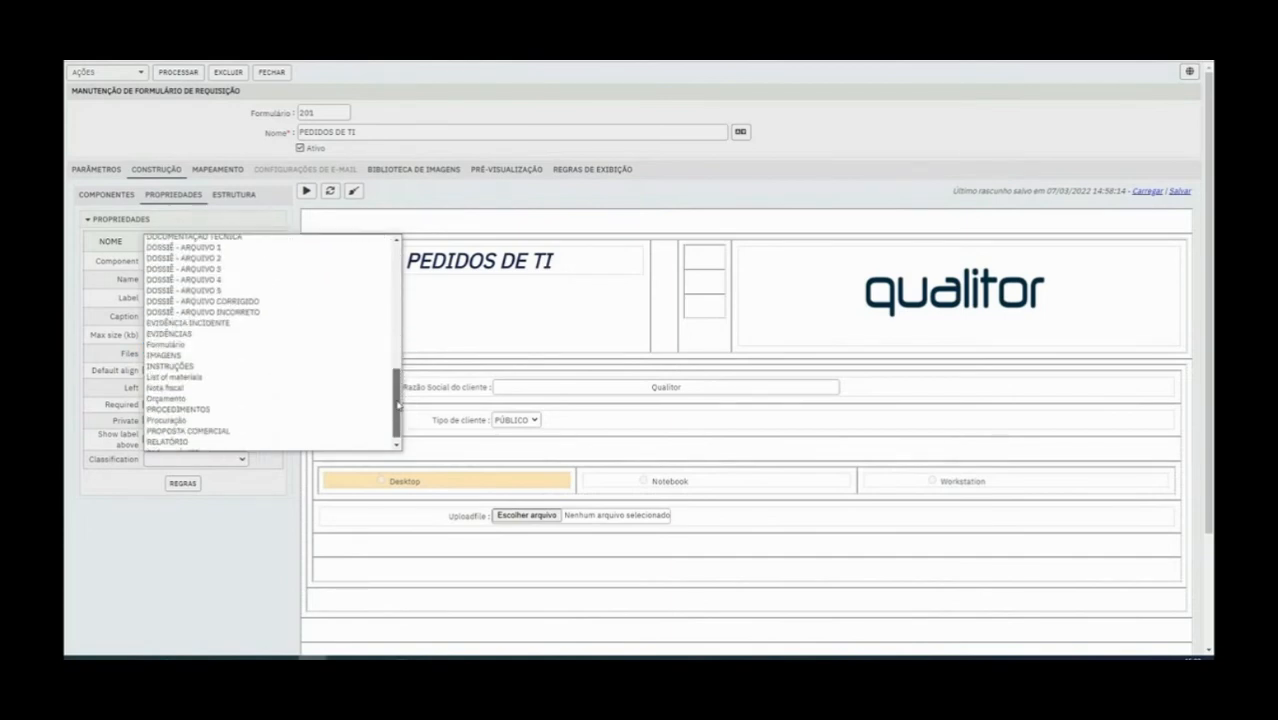
pyautogui.click(266, 345)
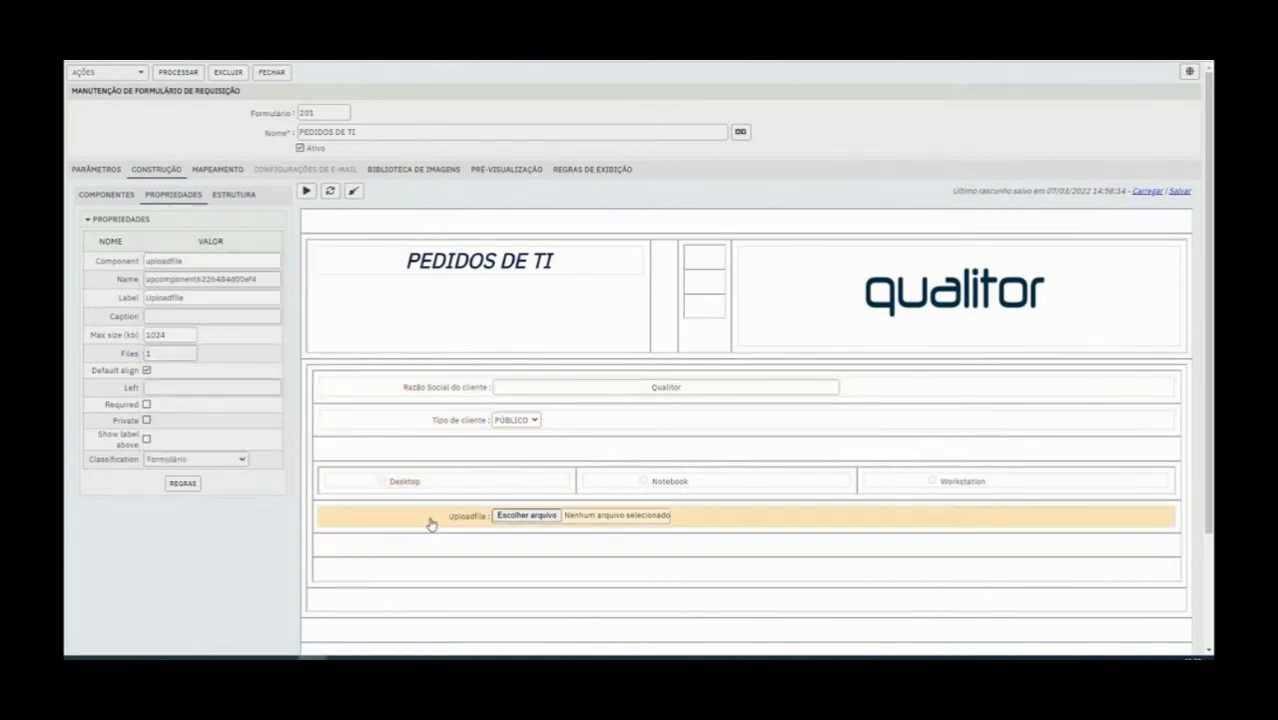
# Set the upload field's label to Anexo and its component name to anexo
pyautogui.doubleClick(165, 297)
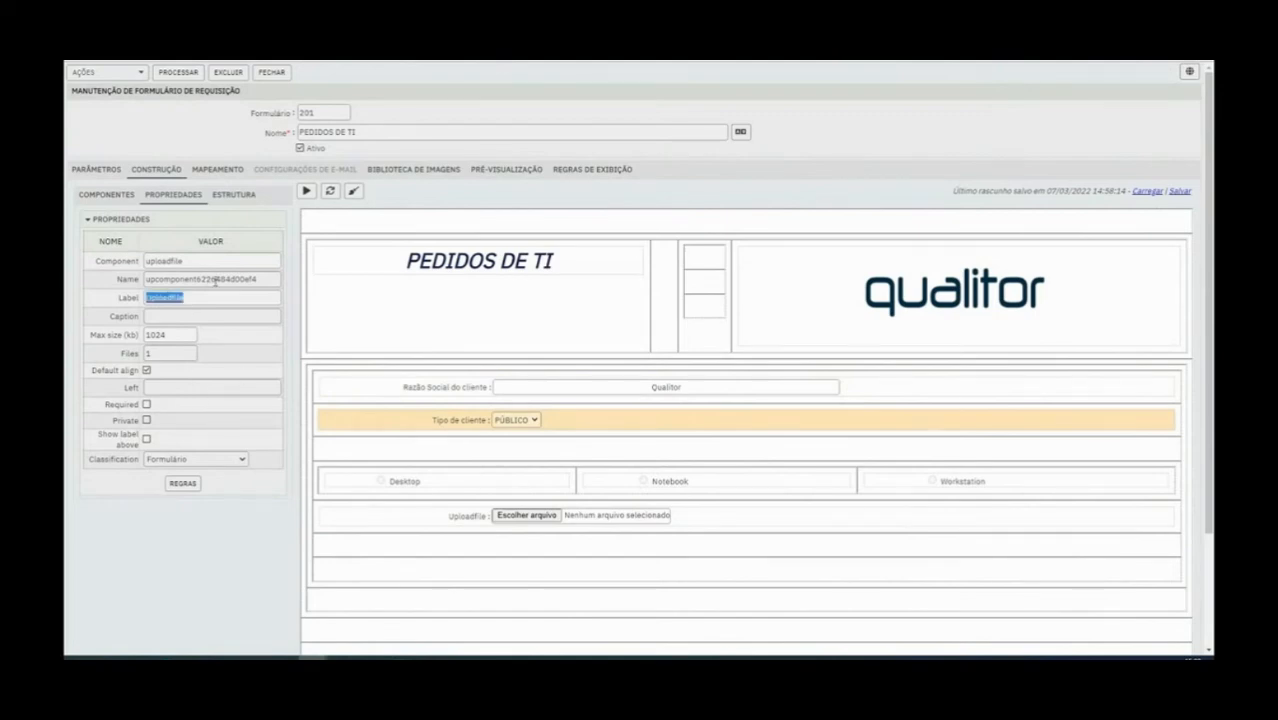
pyautogui.write('Anexo')
pyautogui.doubleClick(257, 282)
pyautogui.write('anexo')
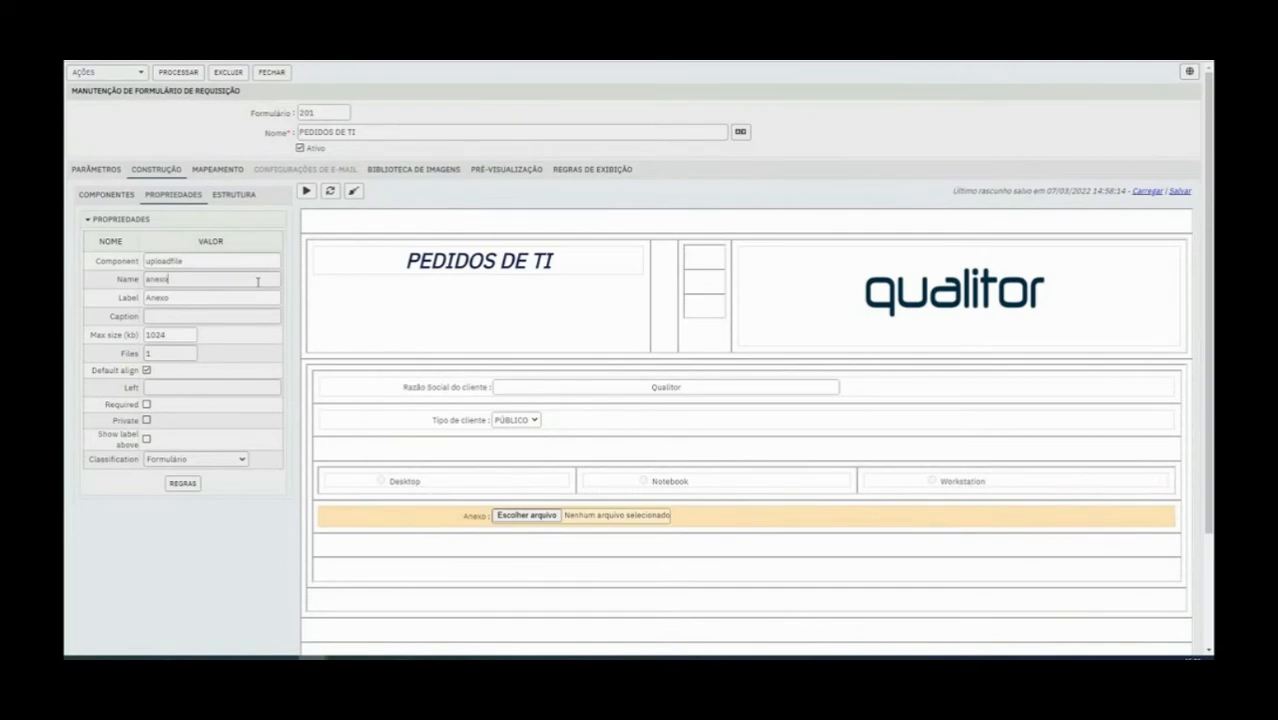
# Add a Caixa de seleção component in the empty row below the Anexo field and delete it from the form
pyautogui.click(128, 195)
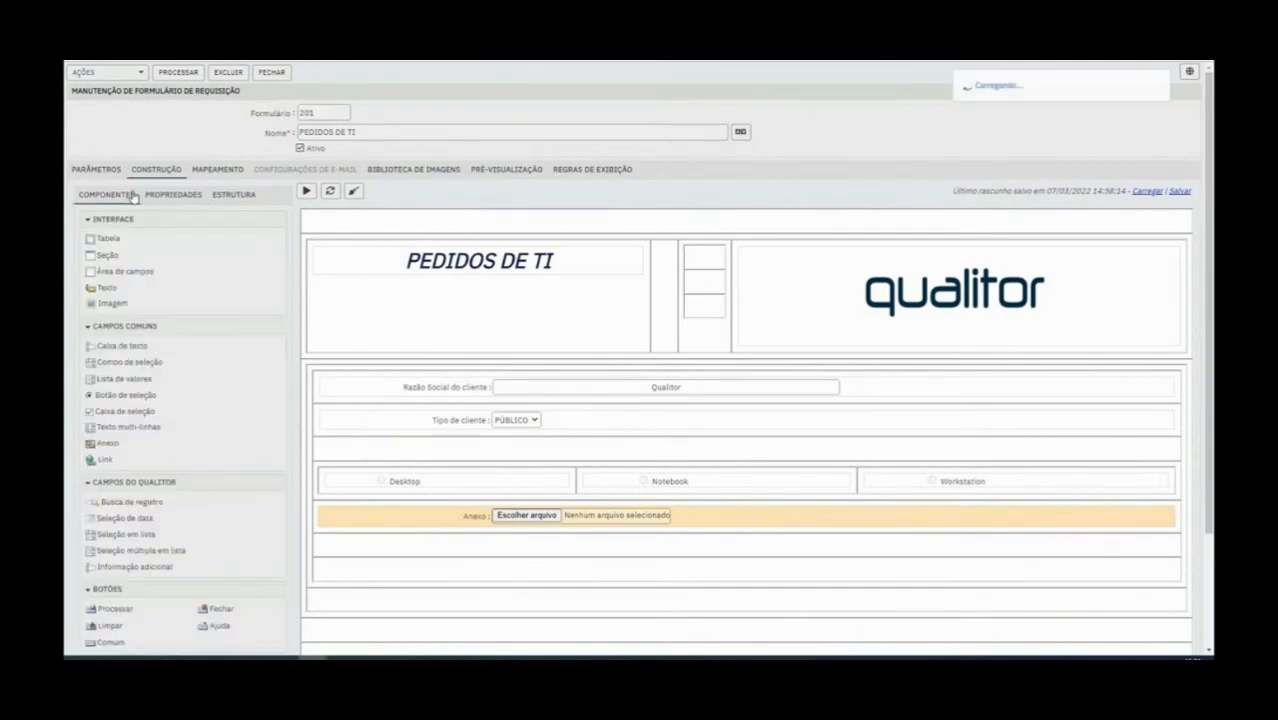
pyautogui.click(505, 481)
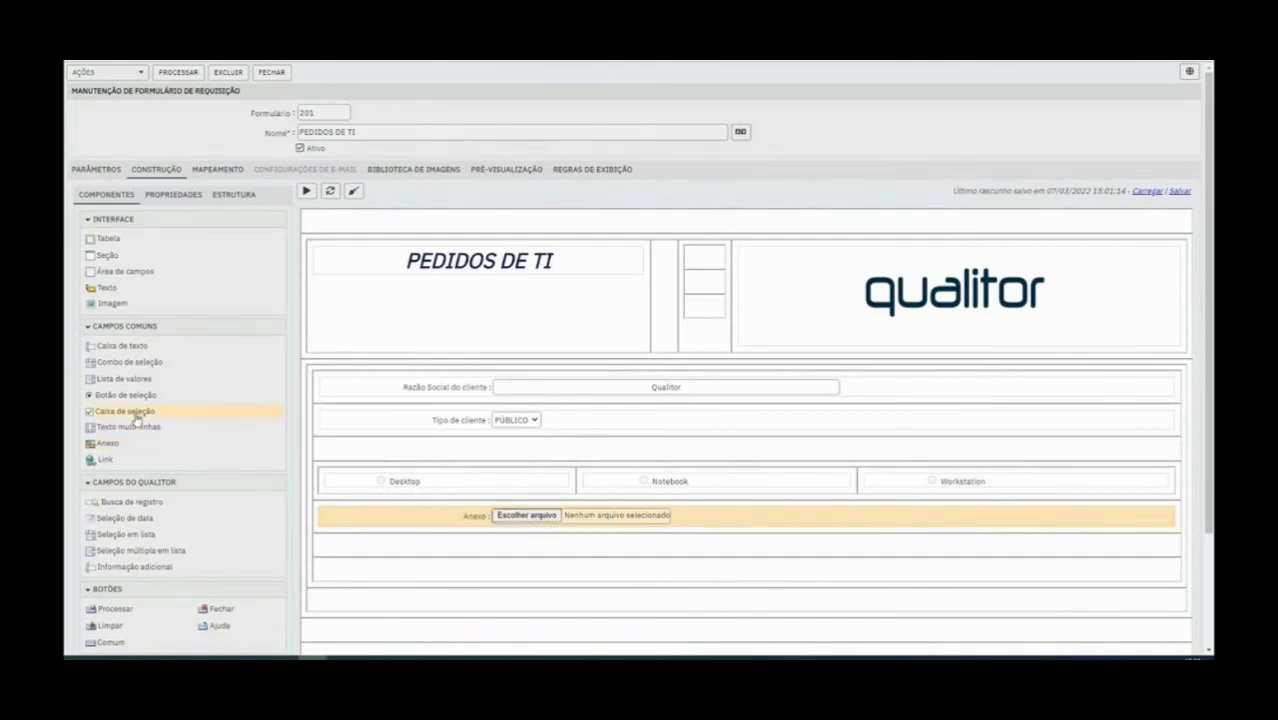
pyautogui.moveTo(137, 416); pyautogui.dragTo(438, 546)
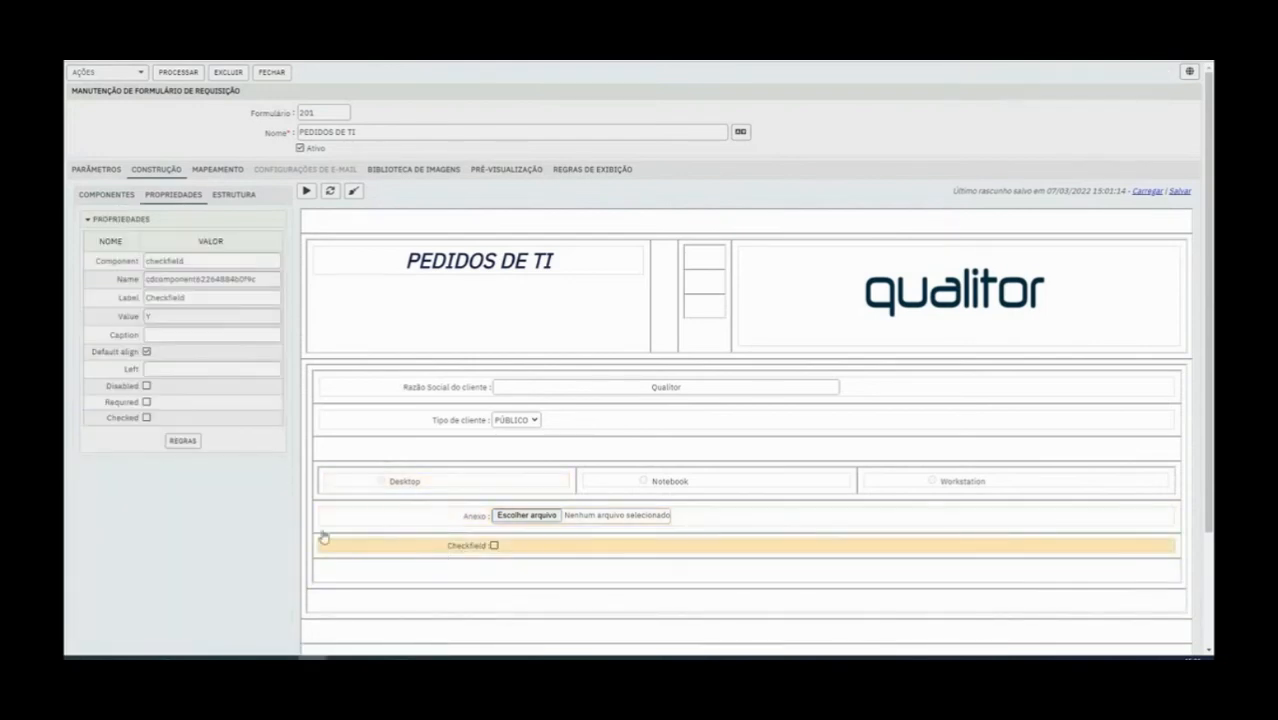
pyautogui.rightClick(466, 549)
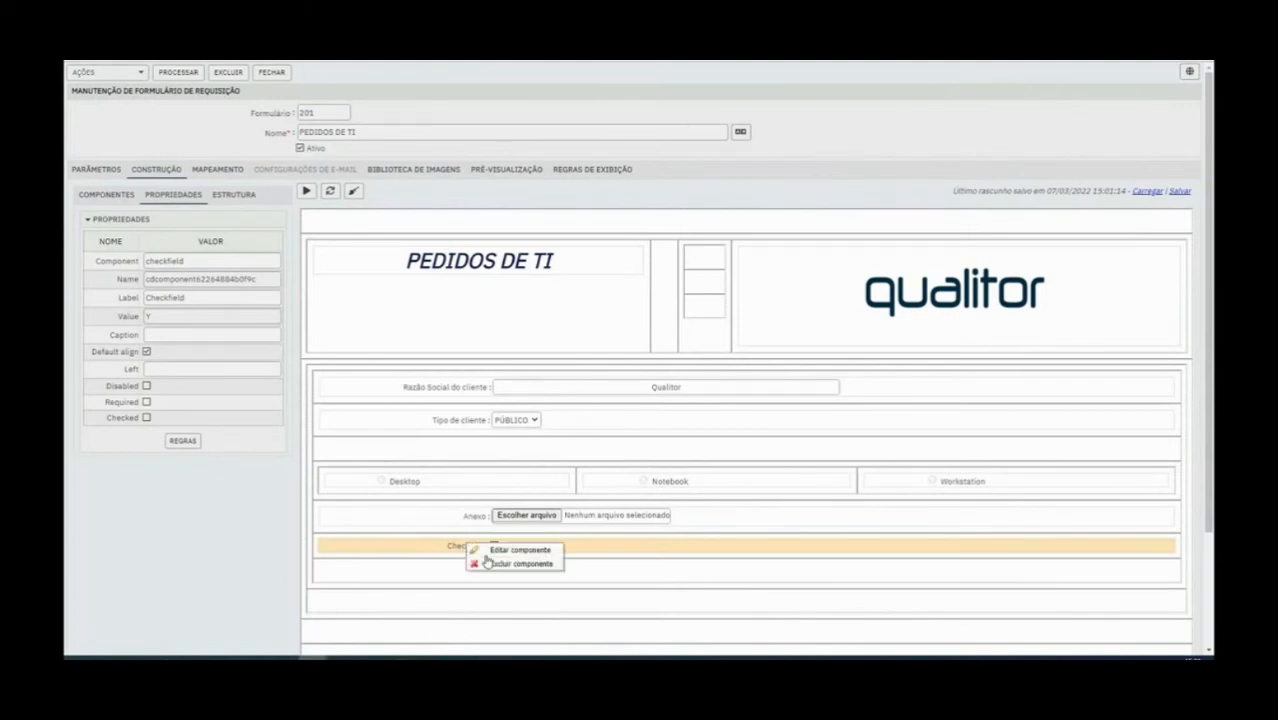
pyautogui.click(490, 565)
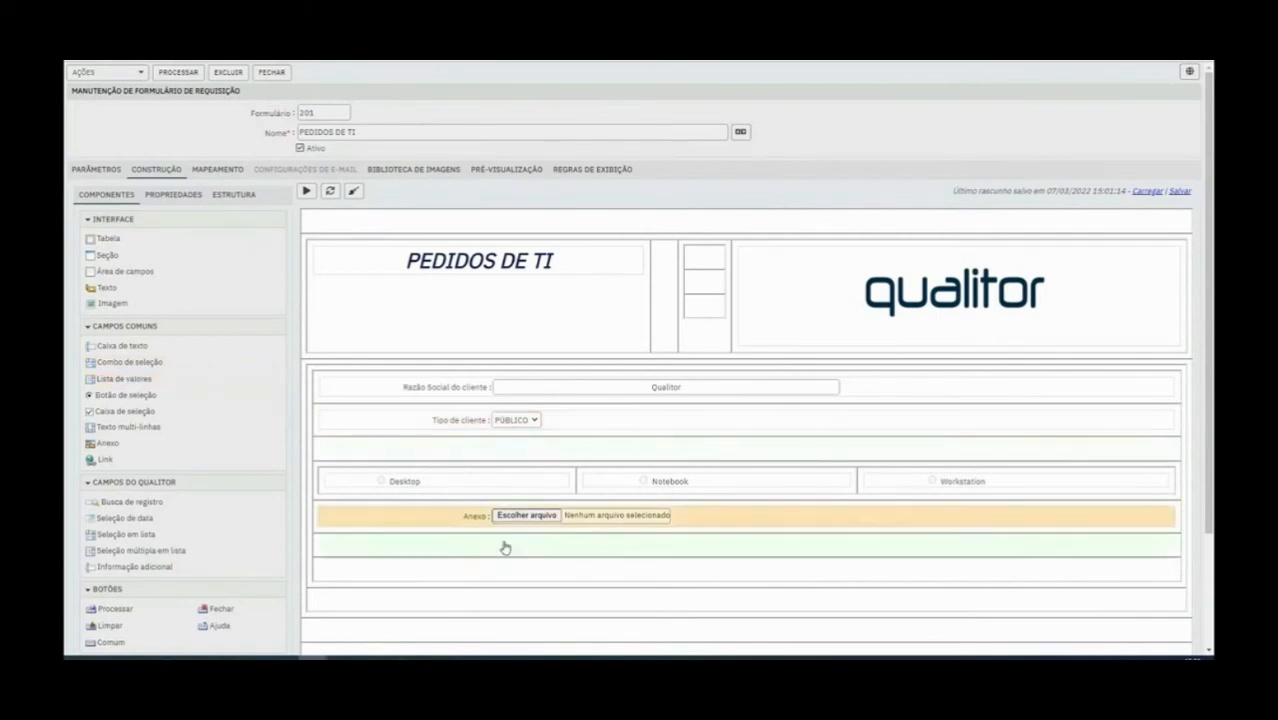
# Review the properties of the Desktop radio button and the Razão Social do cliente text field
pyautogui.click(403, 483)
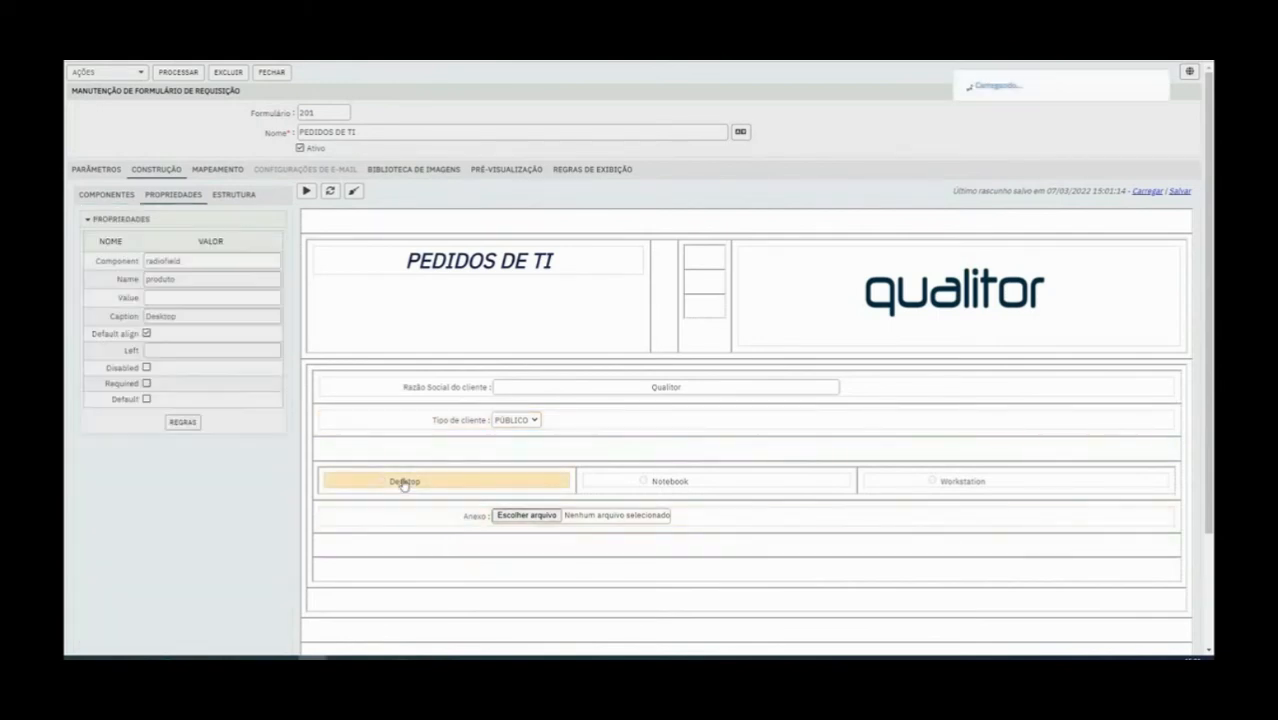
pyautogui.click(106, 196)
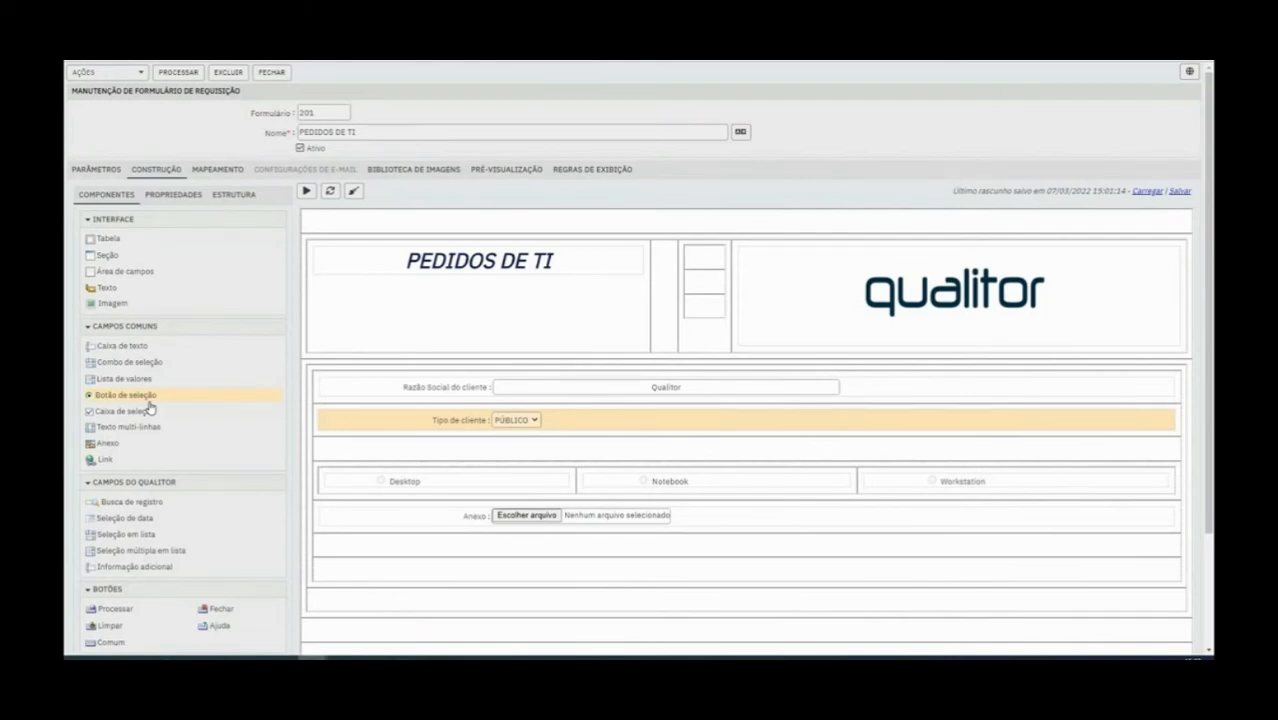
pyautogui.click(339, 513)
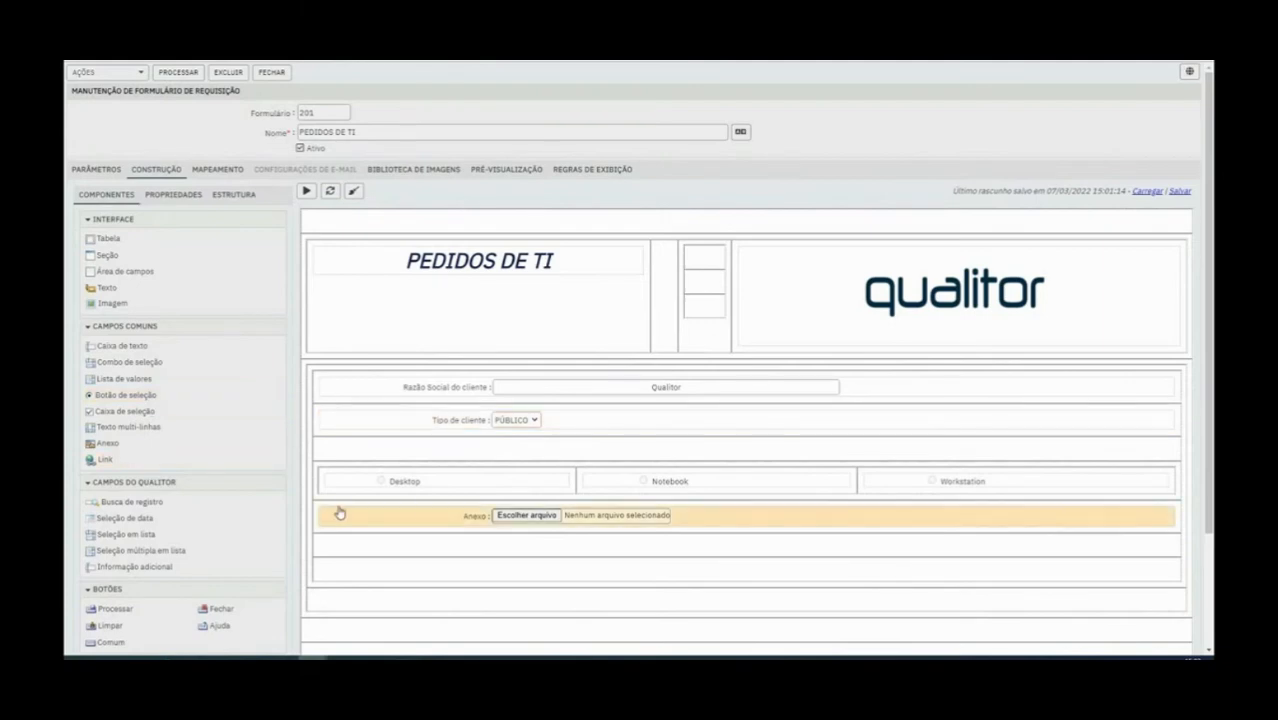
pyautogui.click(443, 490)
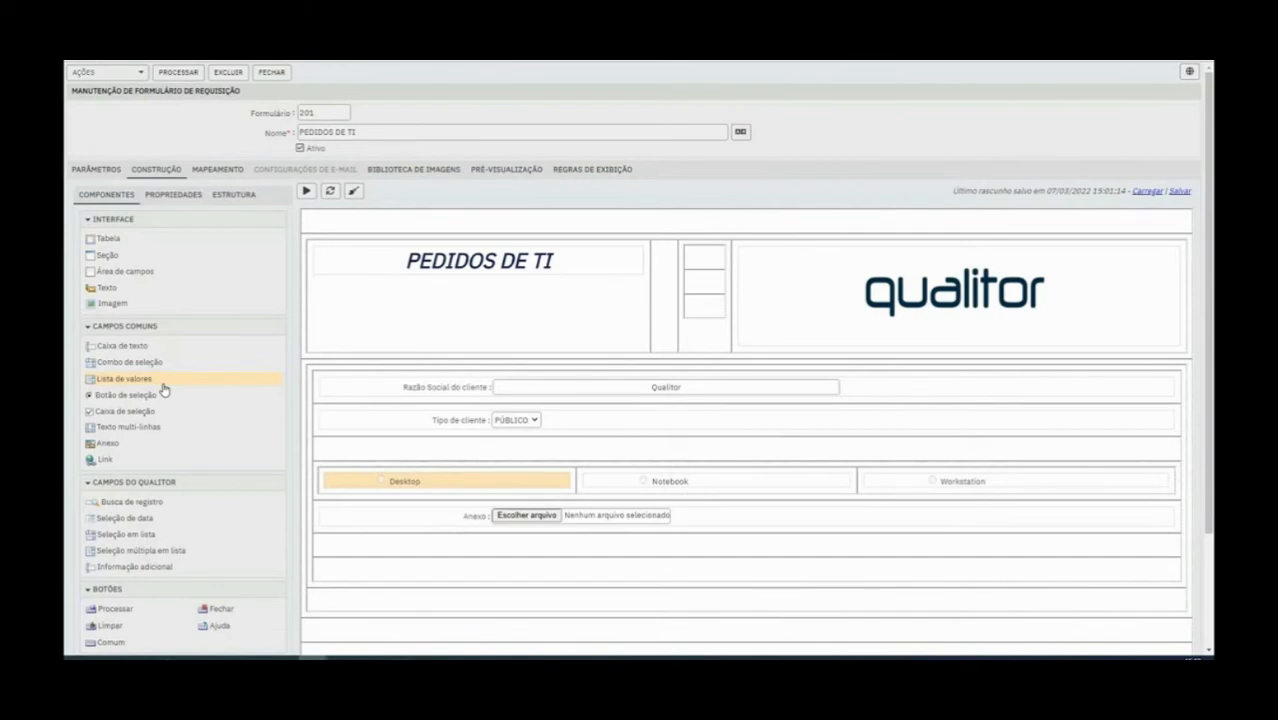
pyautogui.click(409, 387)
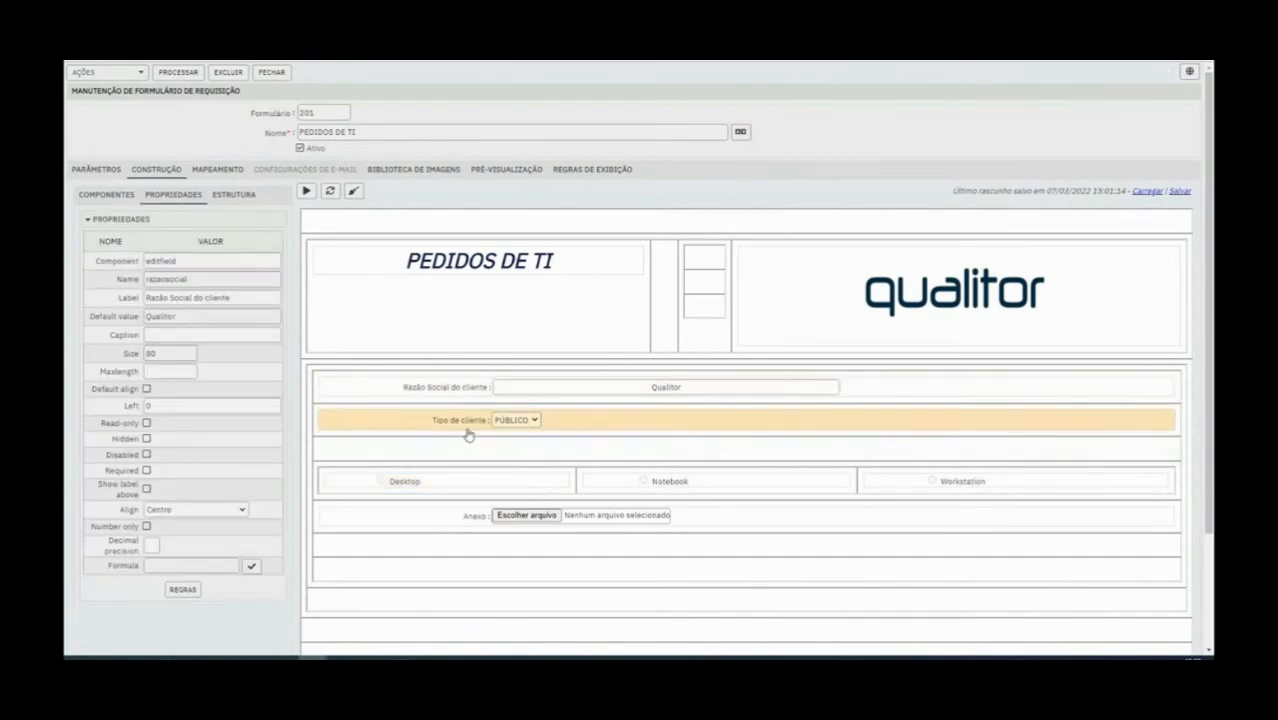
pyautogui.click(106, 194)
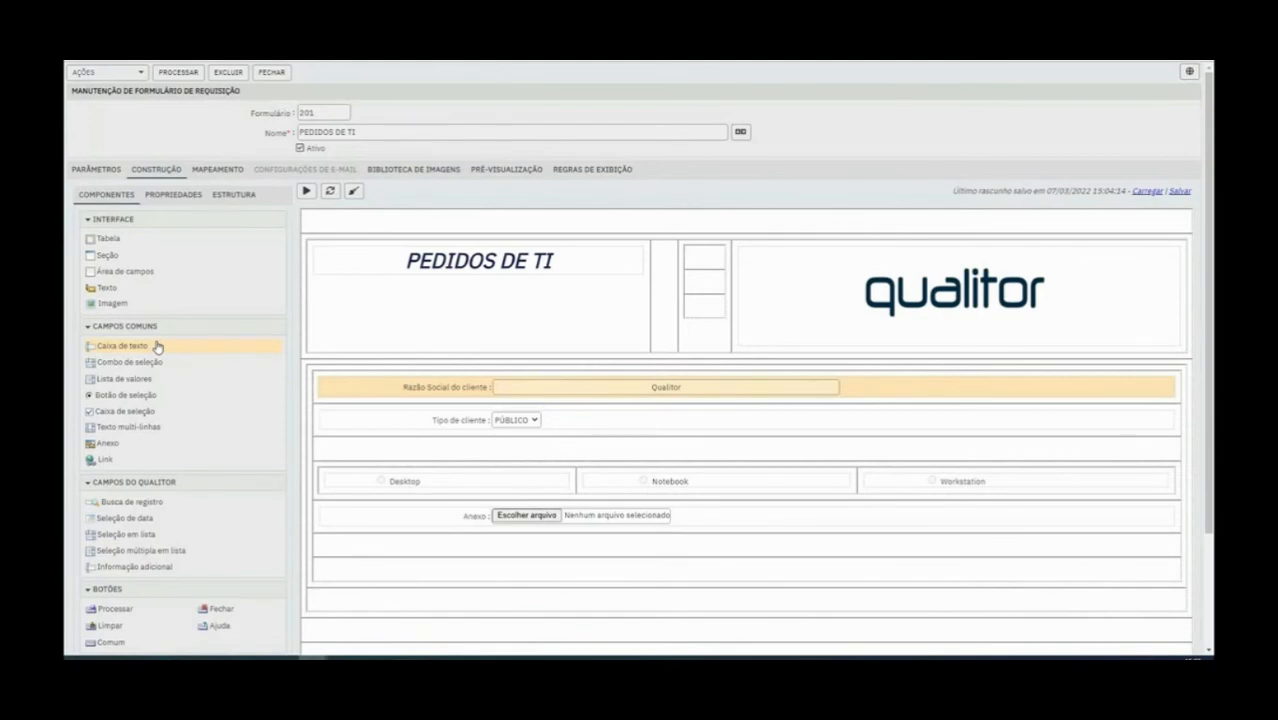
# Move the Anexo field down two rows into the last empty row of its table
pyautogui.moveTo(472, 515); pyautogui.dragTo(470, 565)
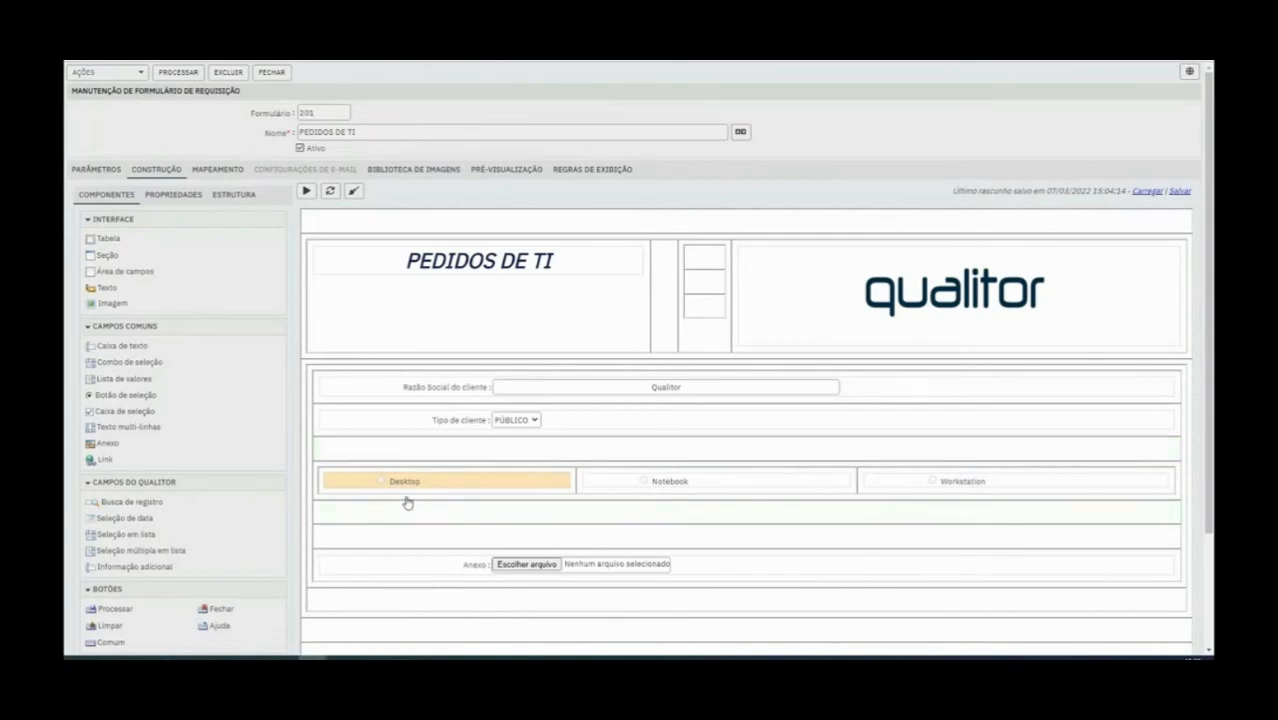
pyautogui.click(598, 566)
pyautogui.click(450, 484)
pyautogui.click(551, 572)
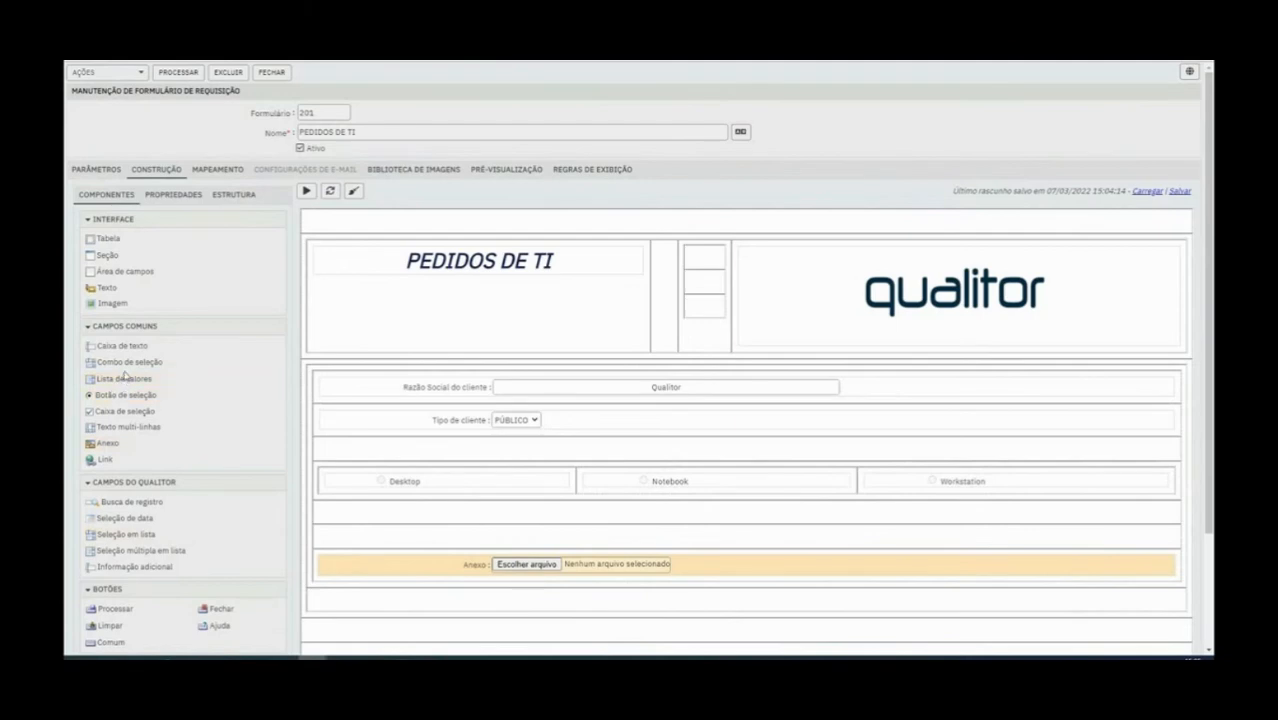
# Insert three more empty rows between the product radio buttons and the Anexo field
pyautogui.moveTo(136, 350); pyautogui.dragTo(562, 527)
pyautogui.rightClick(562, 527)
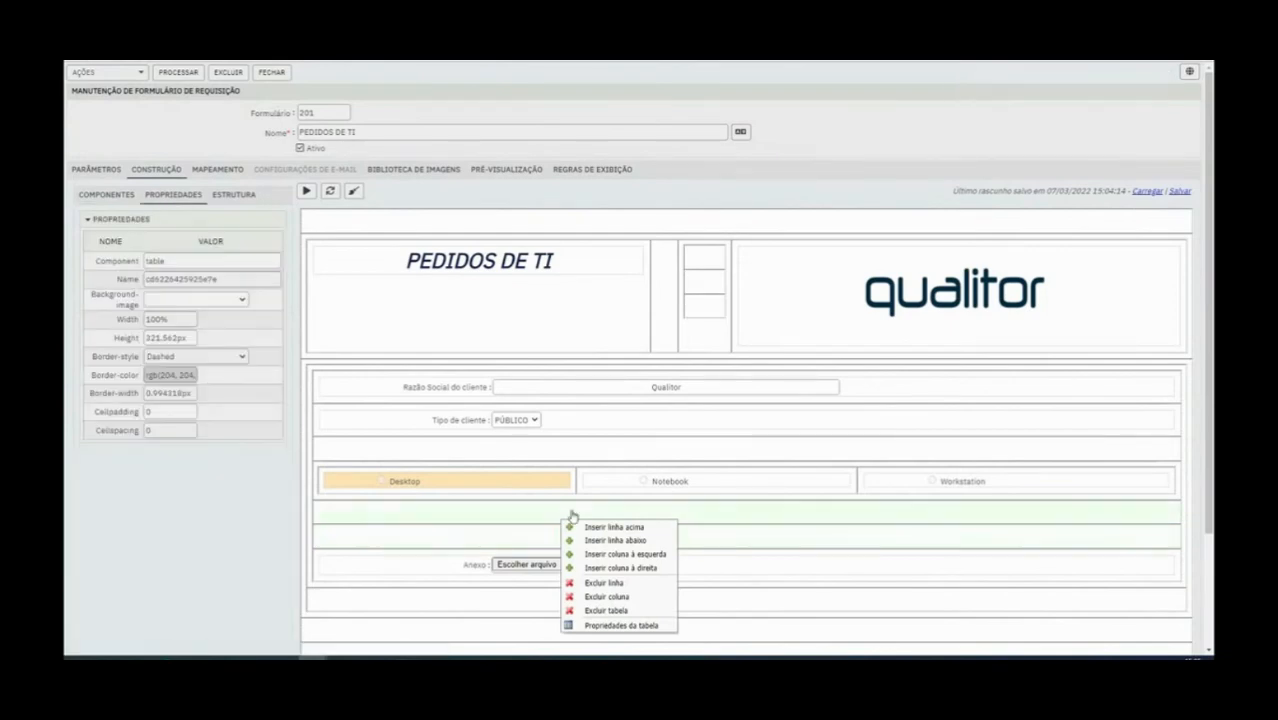
pyautogui.rightClick(729, 517)
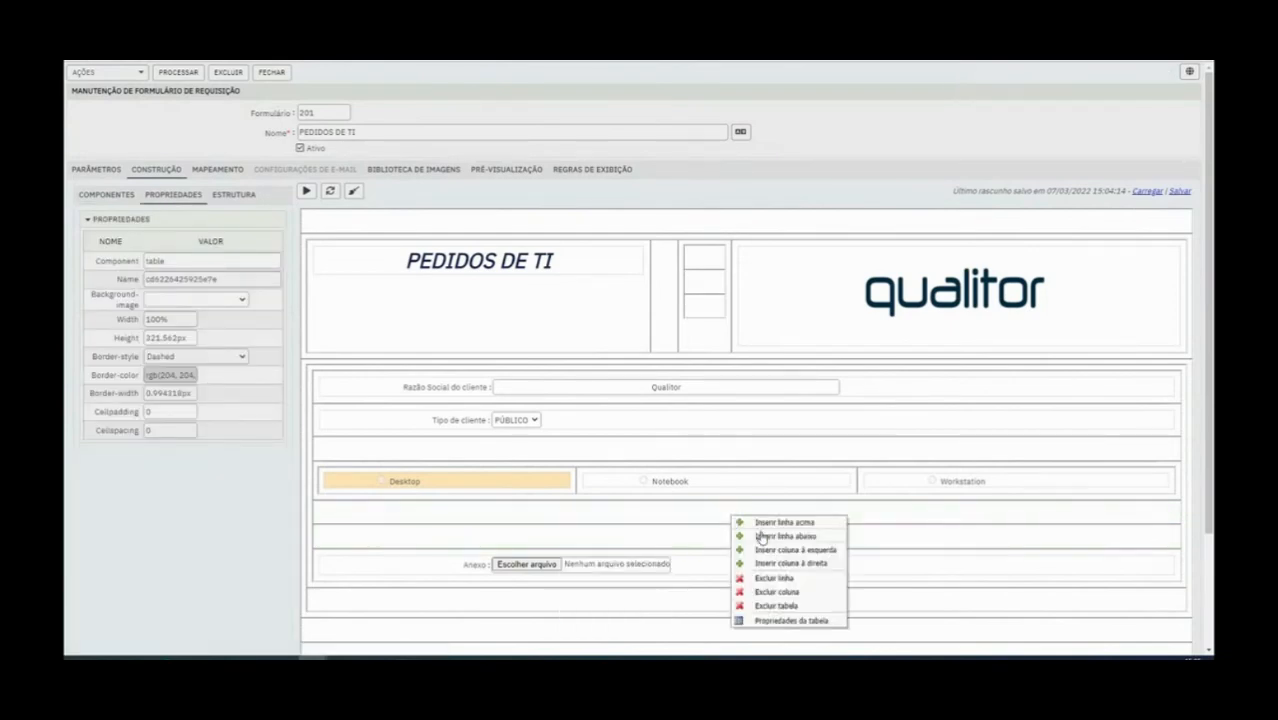
pyautogui.click(760, 537)
pyautogui.rightClick(702, 517)
pyautogui.click(737, 533)
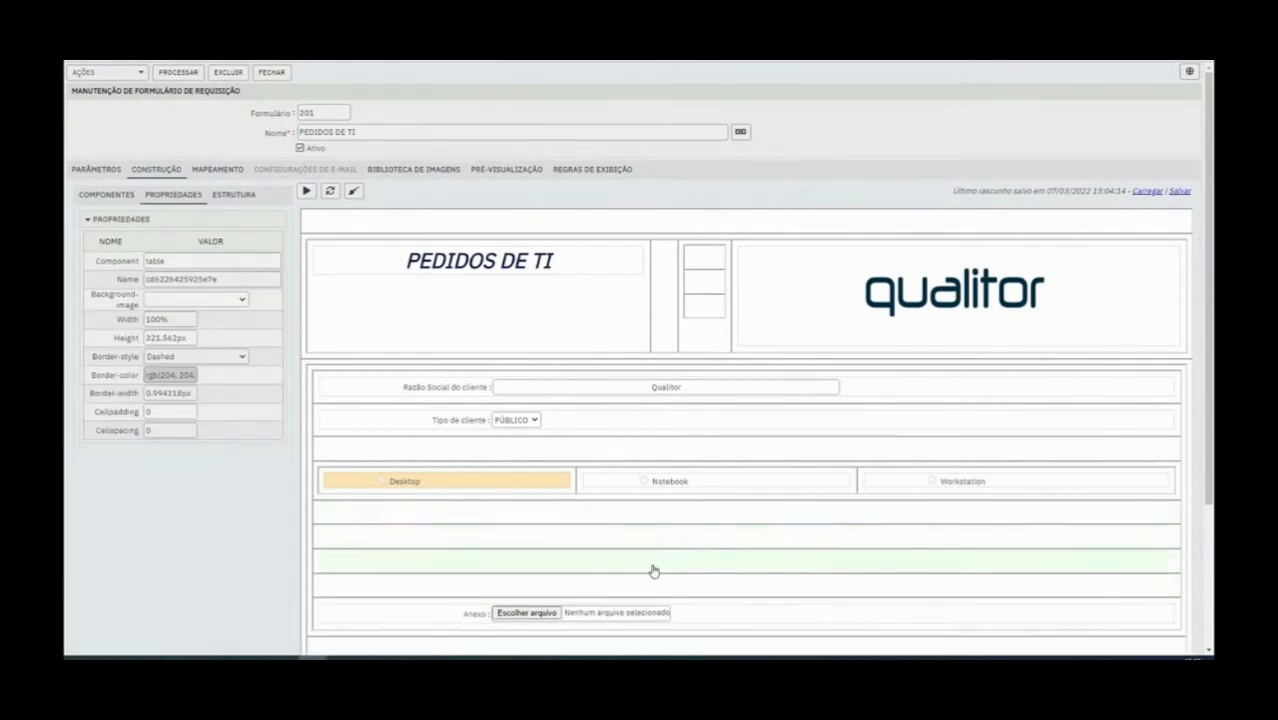
pyautogui.rightClick(575, 518)
pyautogui.click(596, 538)
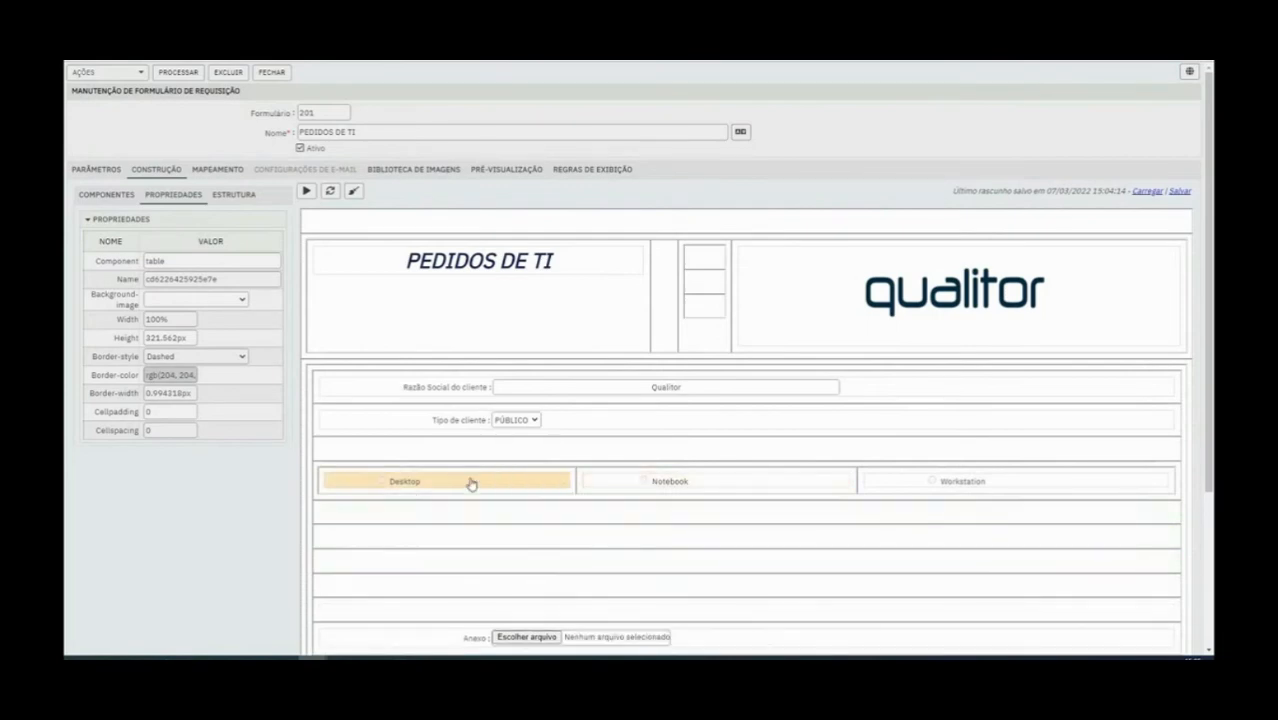
# Add a Tabela component in the second empty row below the radio buttons and expand it to three columns
pyautogui.click(108, 194)
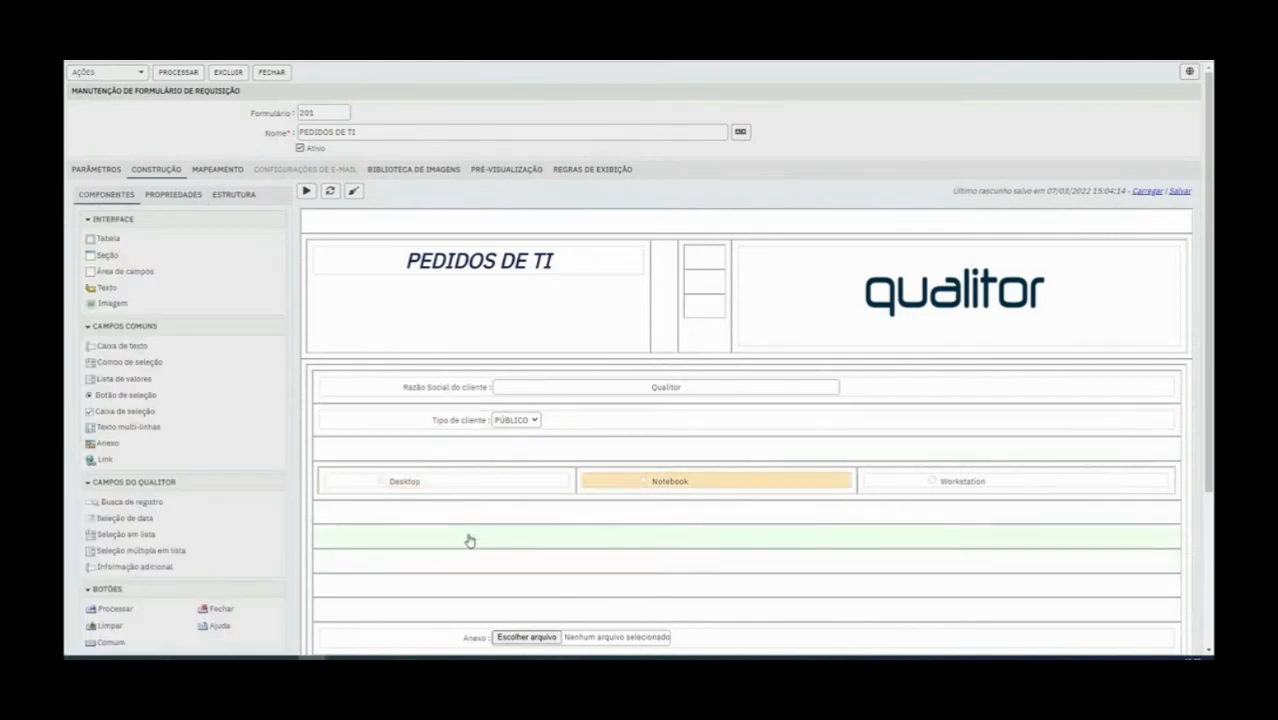
pyautogui.moveTo(105, 242); pyautogui.dragTo(129, 253)
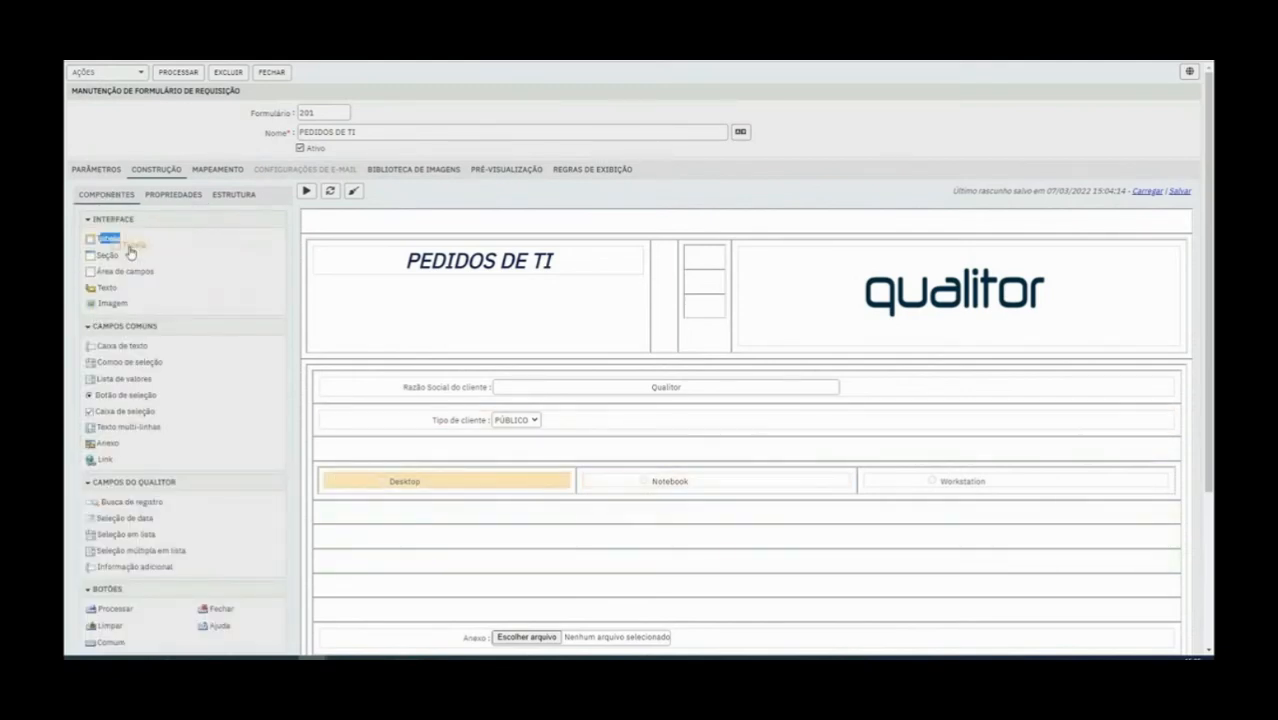
pyautogui.moveTo(129, 253); pyautogui.dragTo(385, 531)
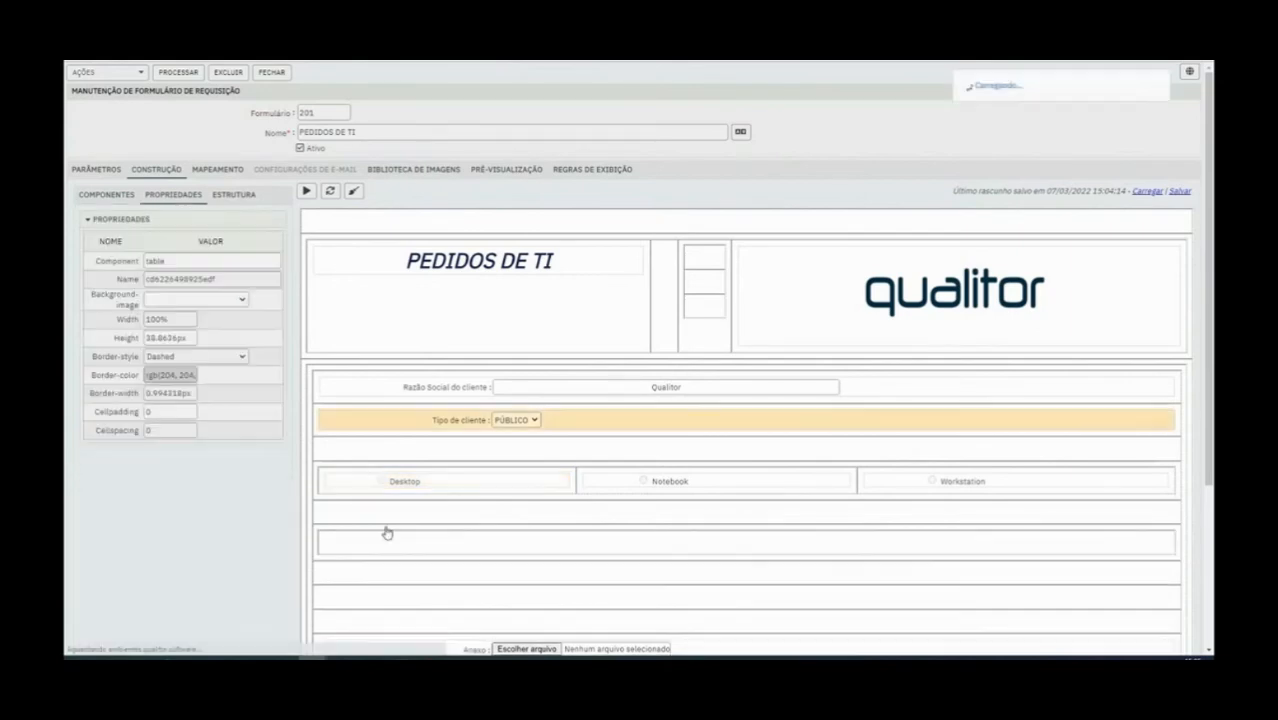
pyautogui.rightClick(452, 546)
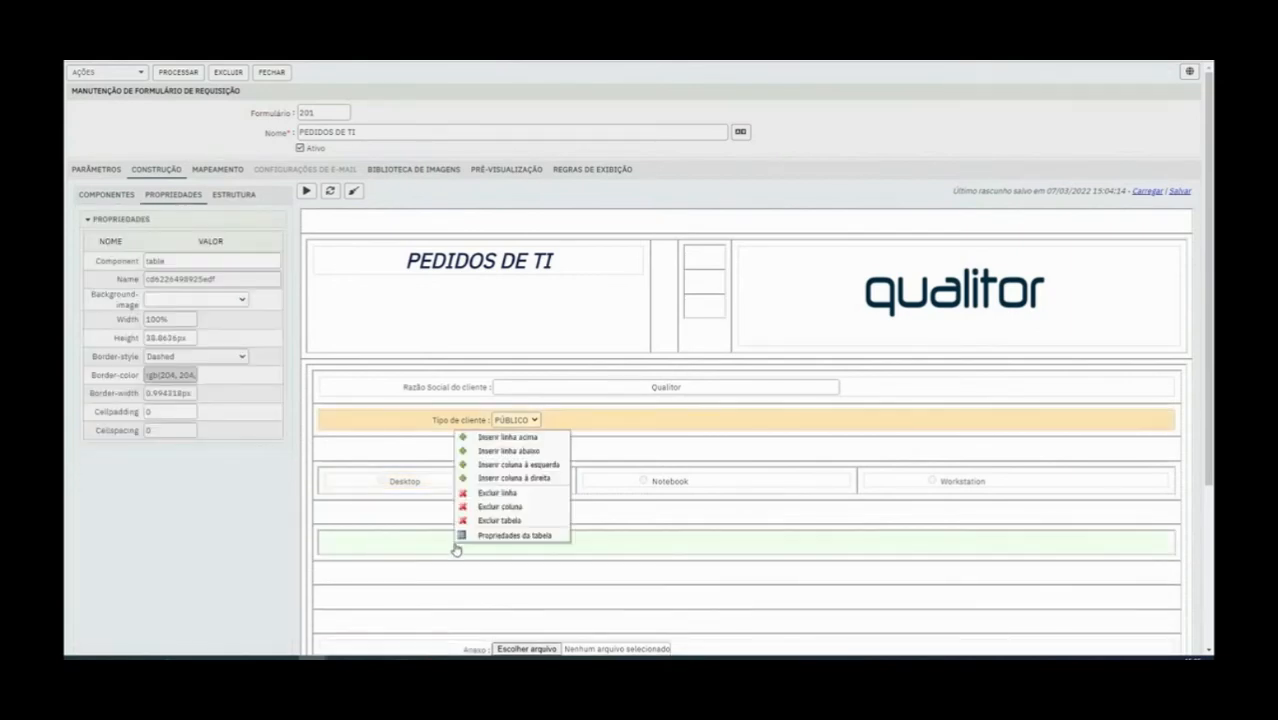
pyautogui.click(538, 468)
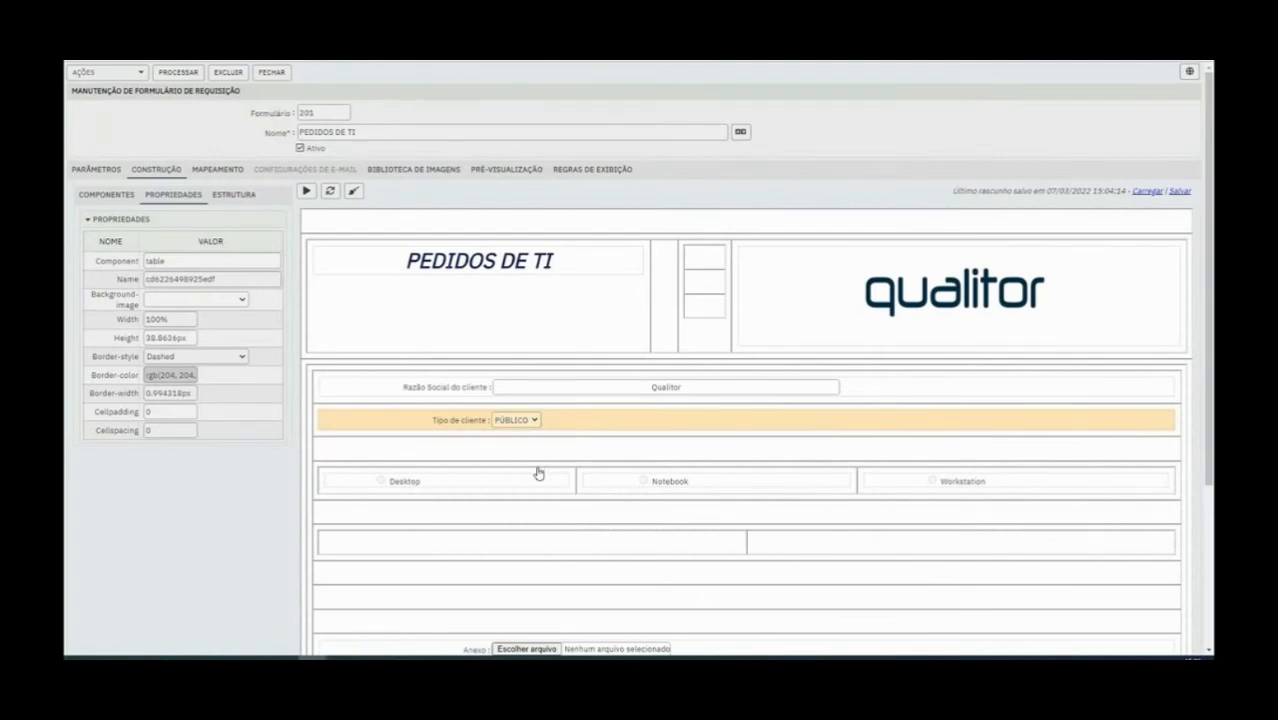
pyautogui.rightClick(590, 535)
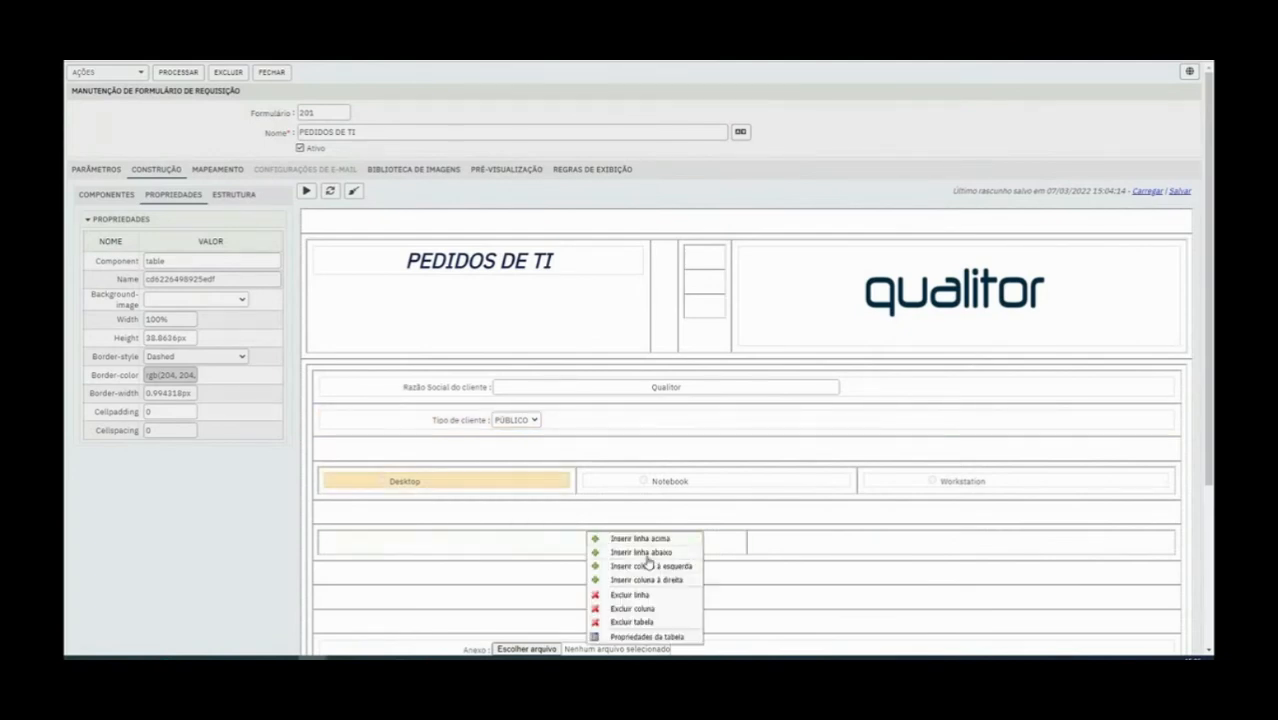
pyautogui.click(648, 567)
# Insert two more rows in the new table so it has three rows
pyautogui.rightClick(507, 547)
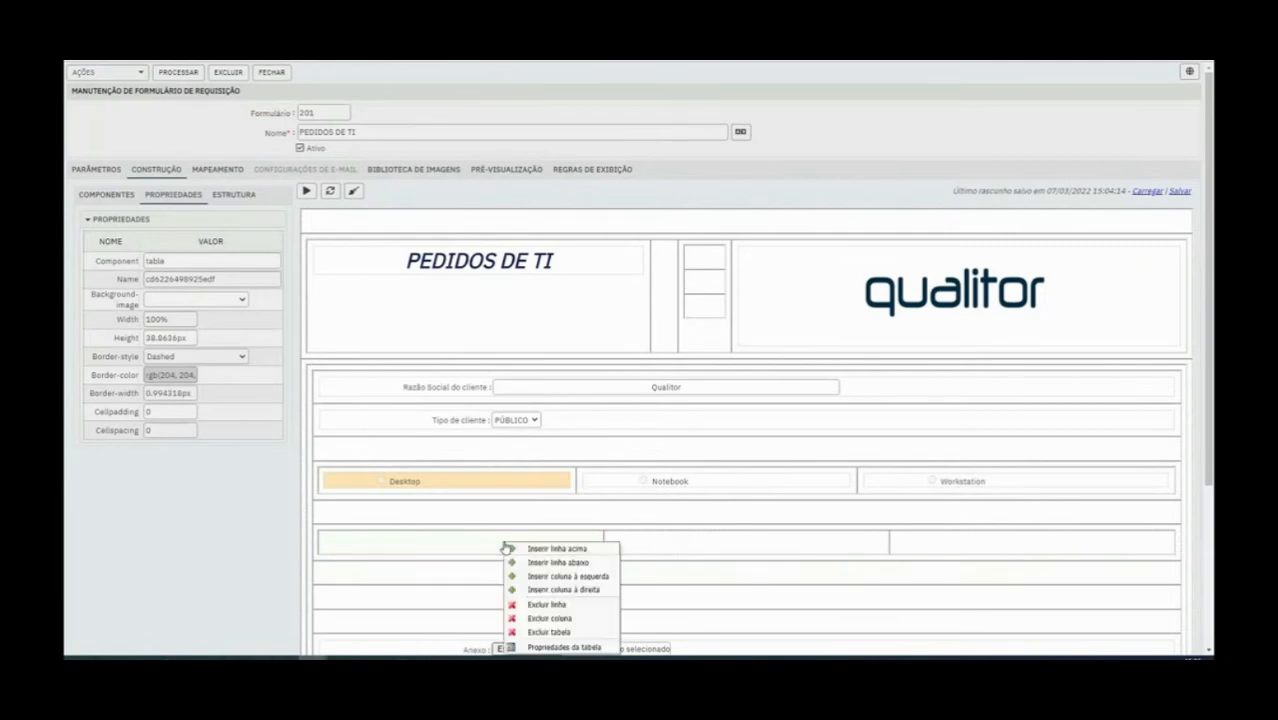
pyautogui.click(558, 550)
pyautogui.rightClick(561, 553)
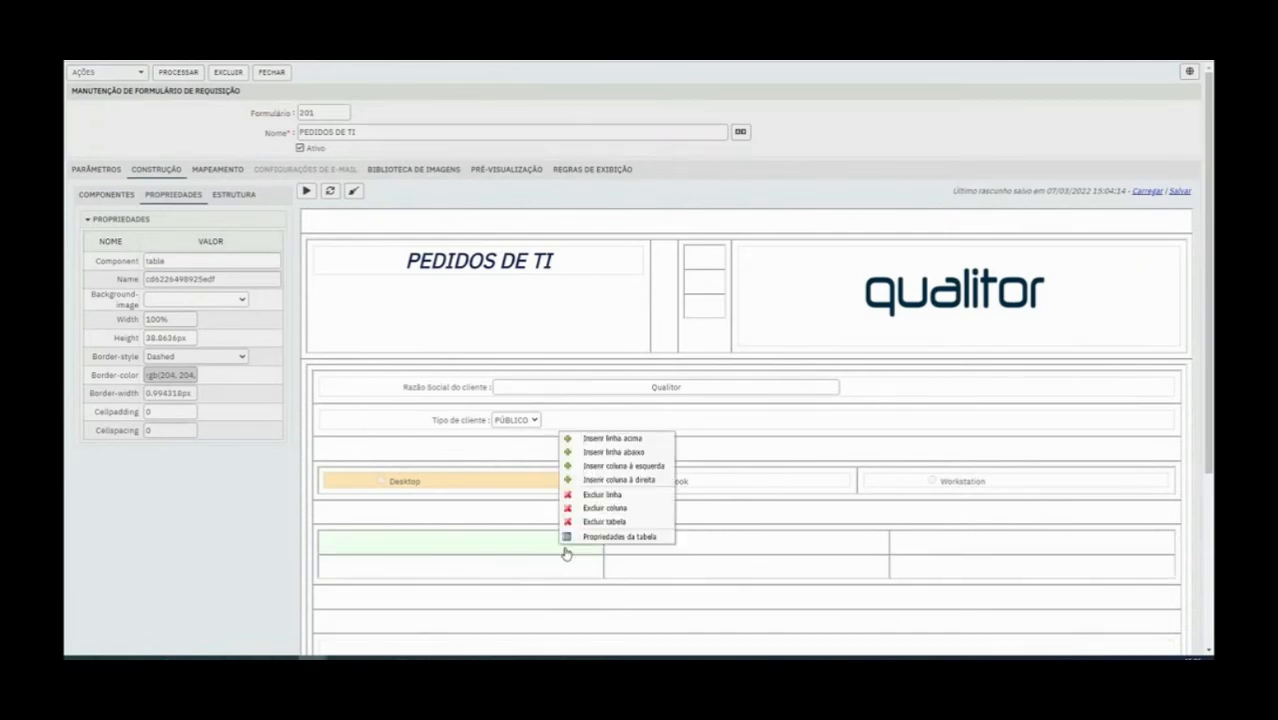
pyautogui.click(614, 453)
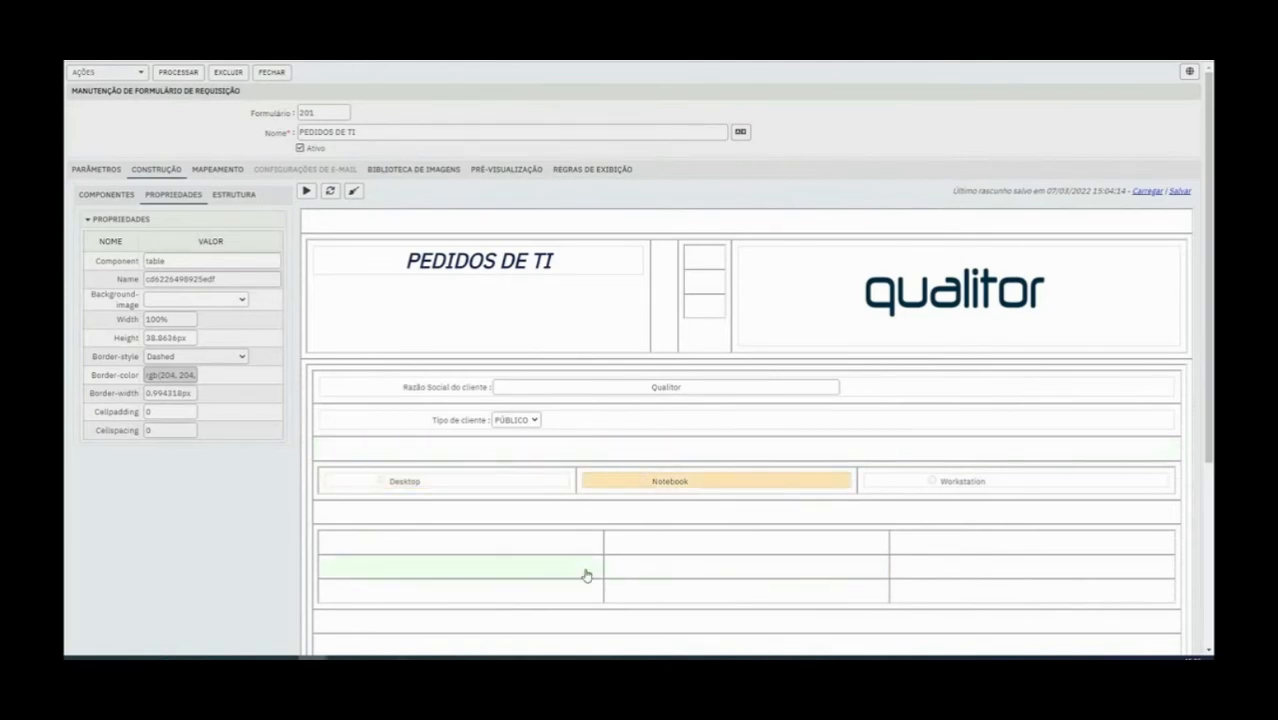
# Move the Desktop, Notebook and Workstation radio buttons into the first column of the new table, one per row
pyautogui.click(438, 484)
pyautogui.moveTo(438, 484); pyautogui.dragTo(440, 540)
pyautogui.click(485, 482)
pyautogui.moveTo(485, 482); pyautogui.dragTo(511, 577)
pyautogui.click(716, 485)
pyautogui.moveTo(716, 485); pyautogui.dragTo(588, 594)
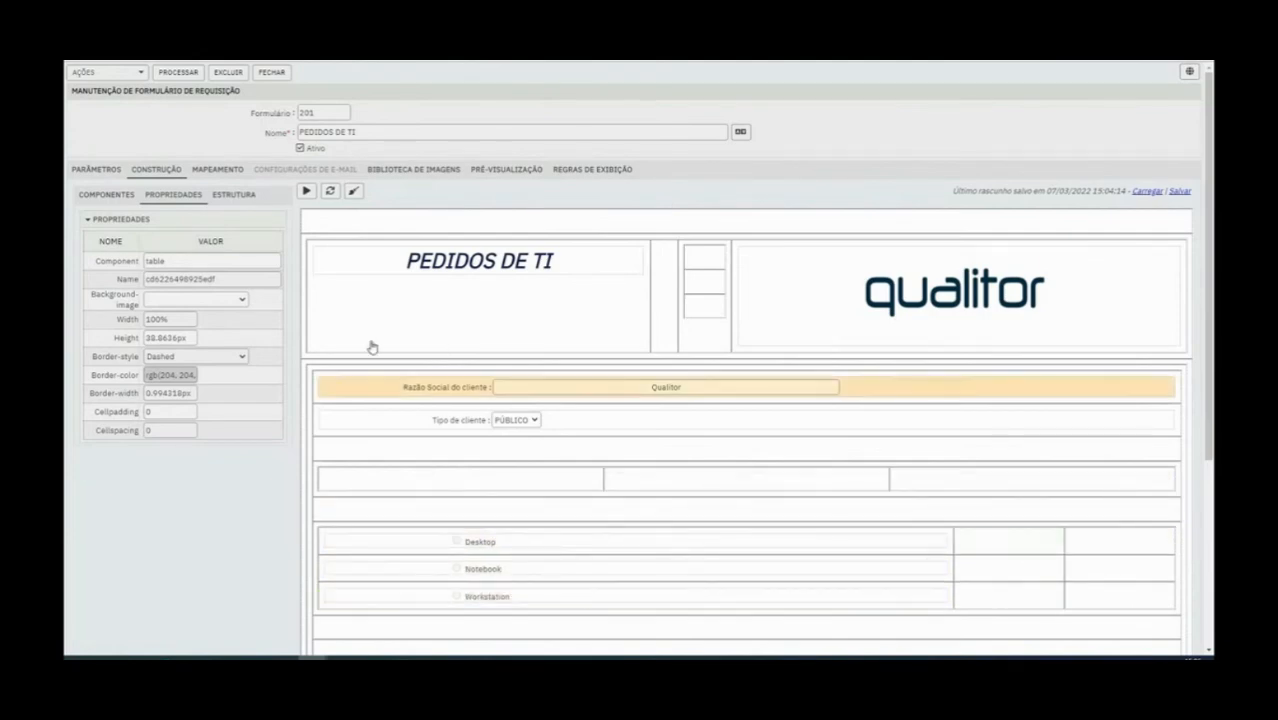
pyautogui.click(102, 199)
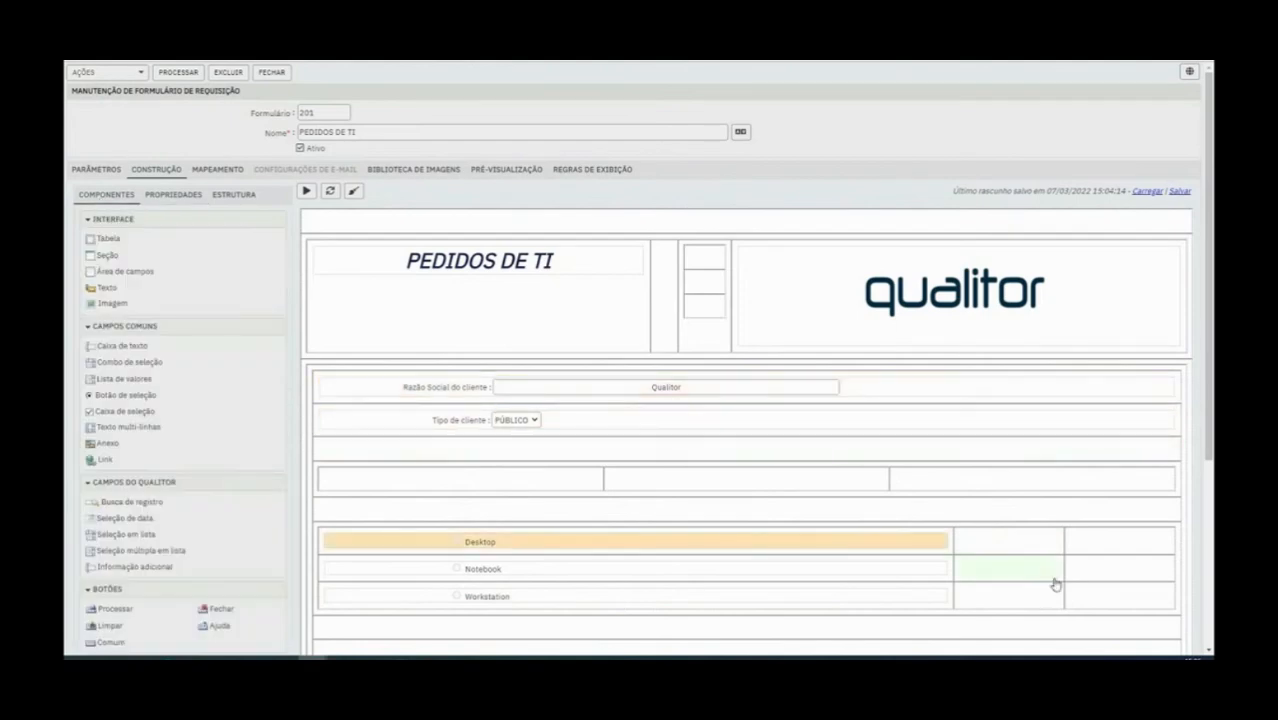
pyautogui.rightClick(1095, 542)
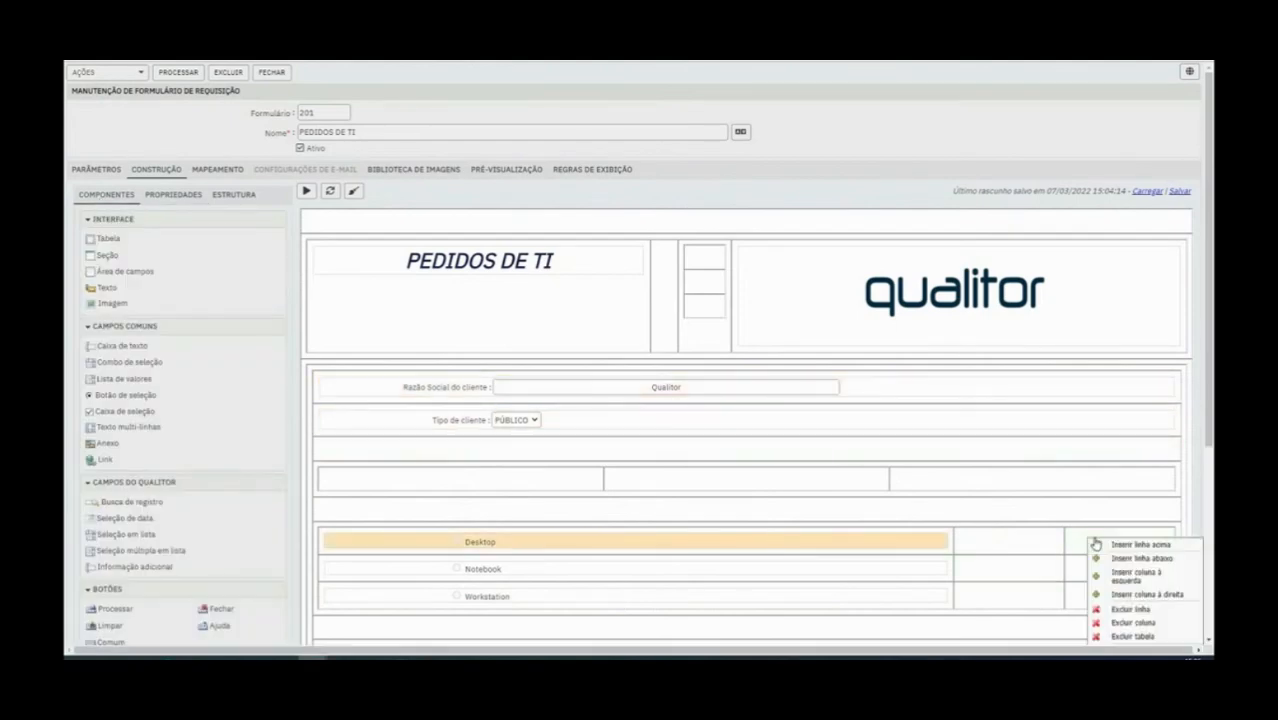
pyautogui.click(1137, 576)
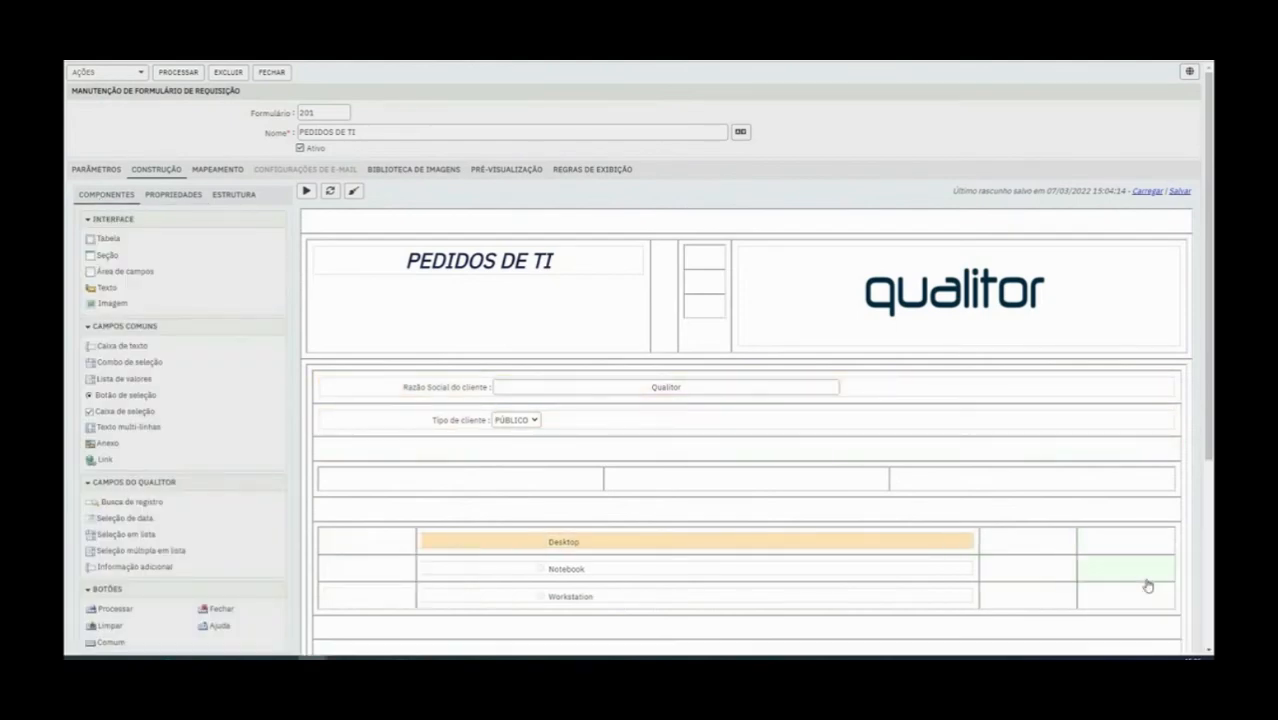
pyautogui.click(524, 567)
pyautogui.rightClick(386, 539)
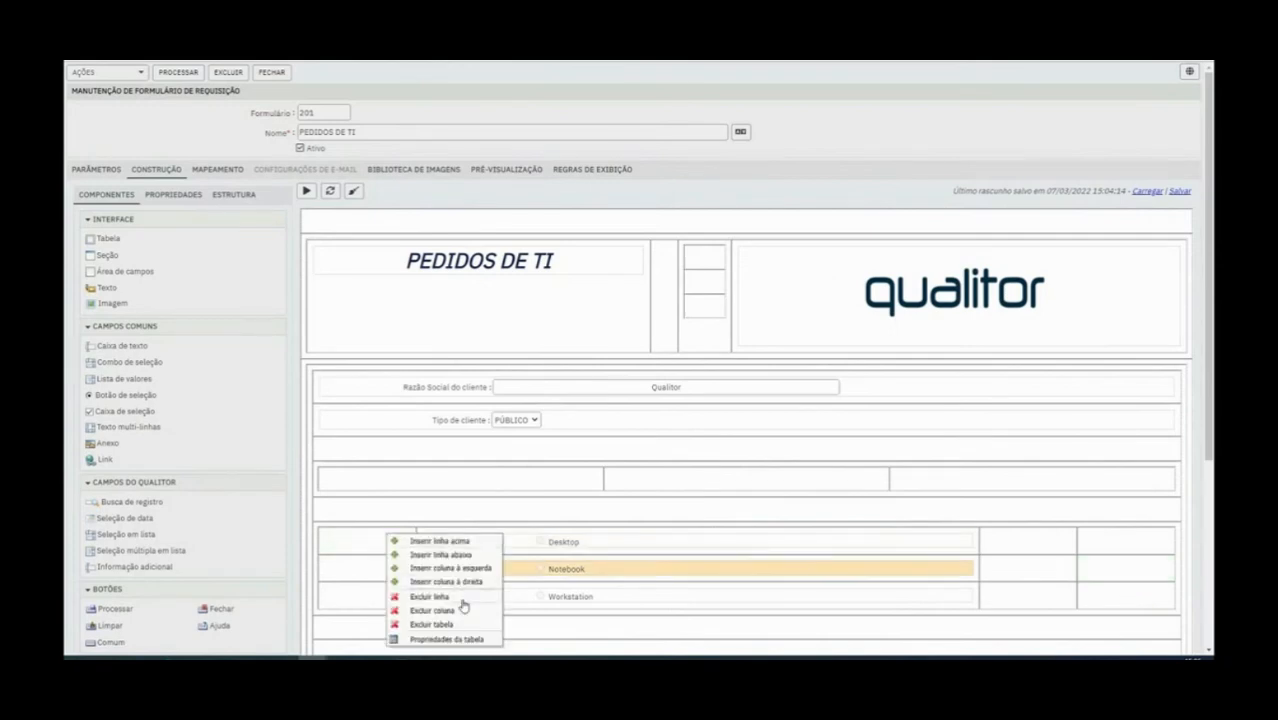
pyautogui.click(470, 569)
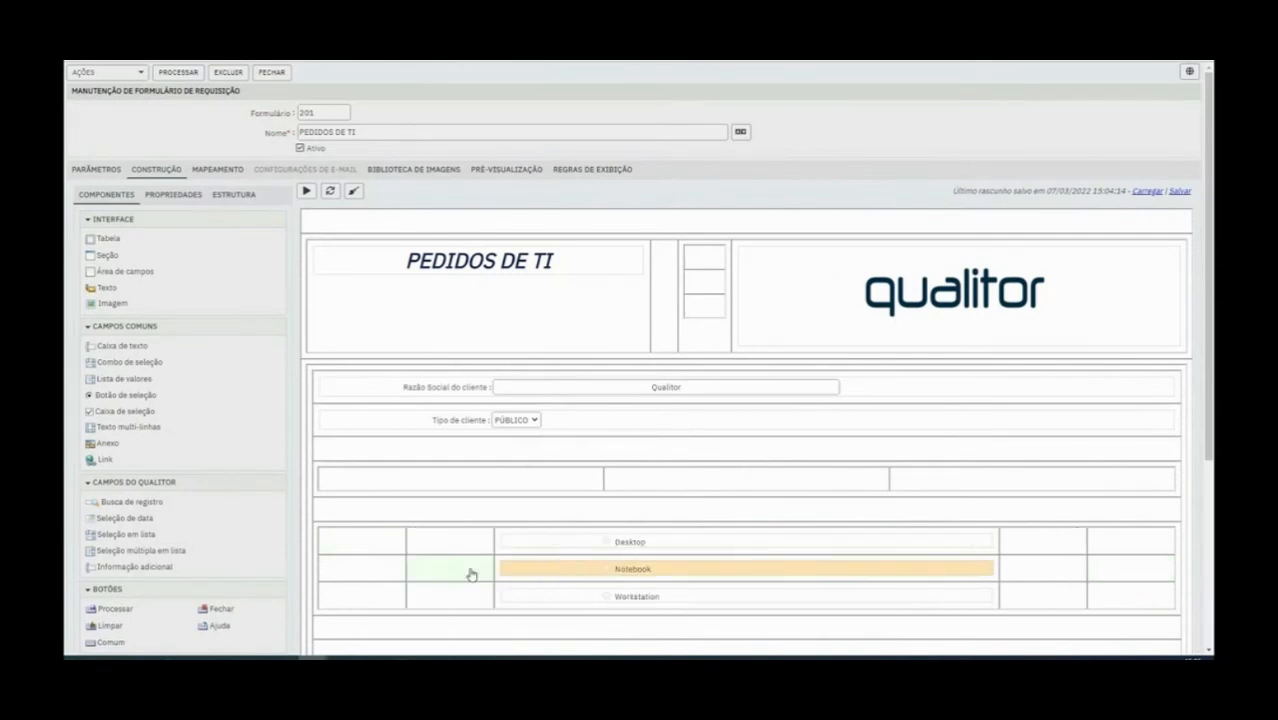
pyautogui.rightClick(455, 550)
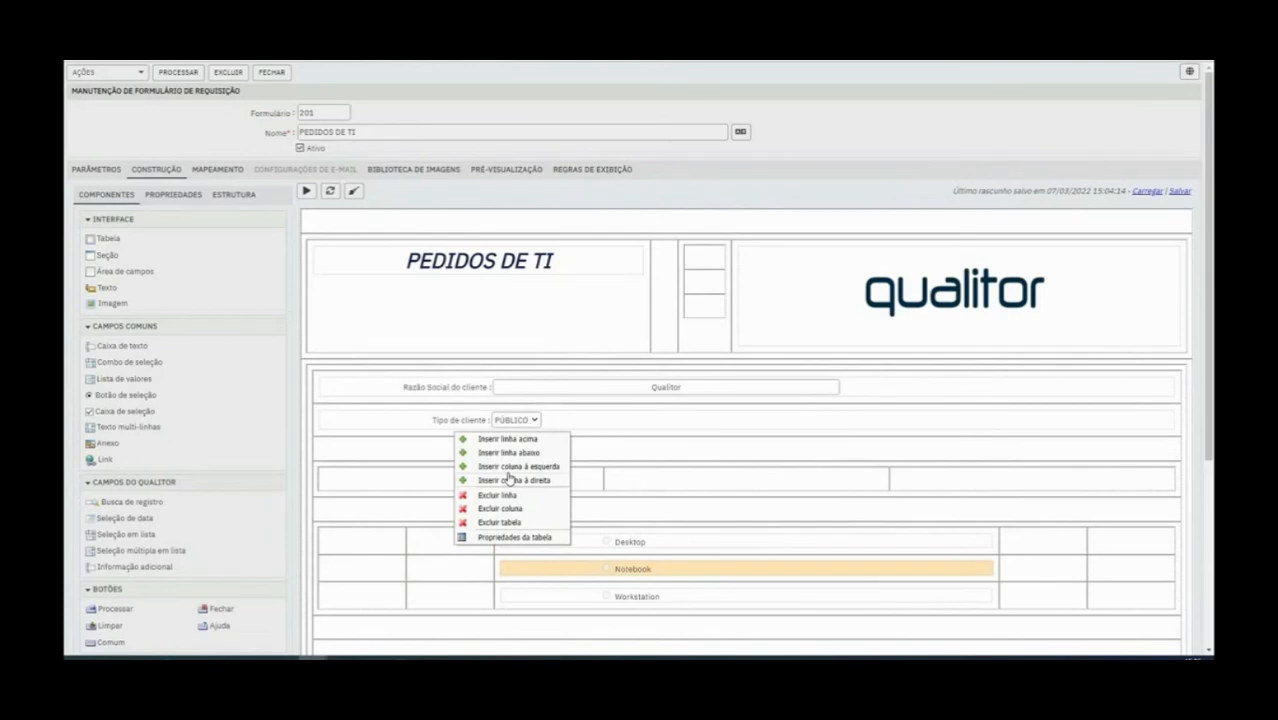
pyautogui.click(502, 510)
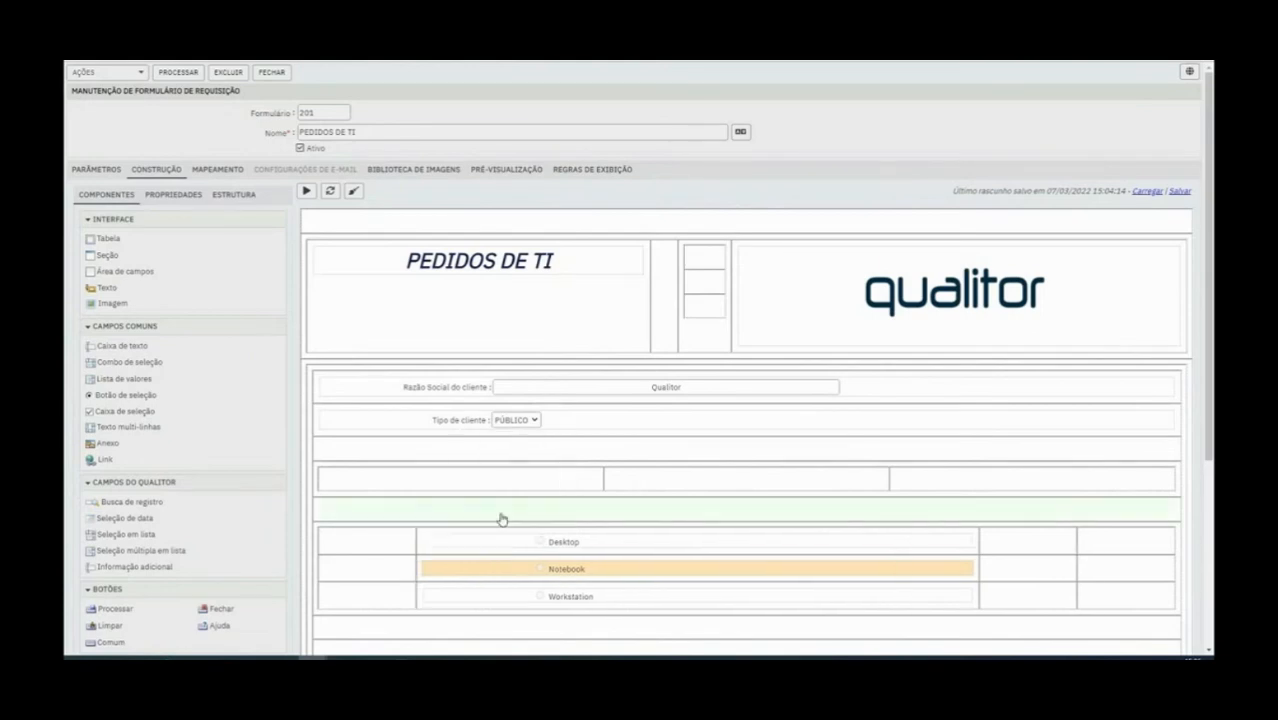
pyautogui.rightClick(398, 548)
pyautogui.click(448, 510)
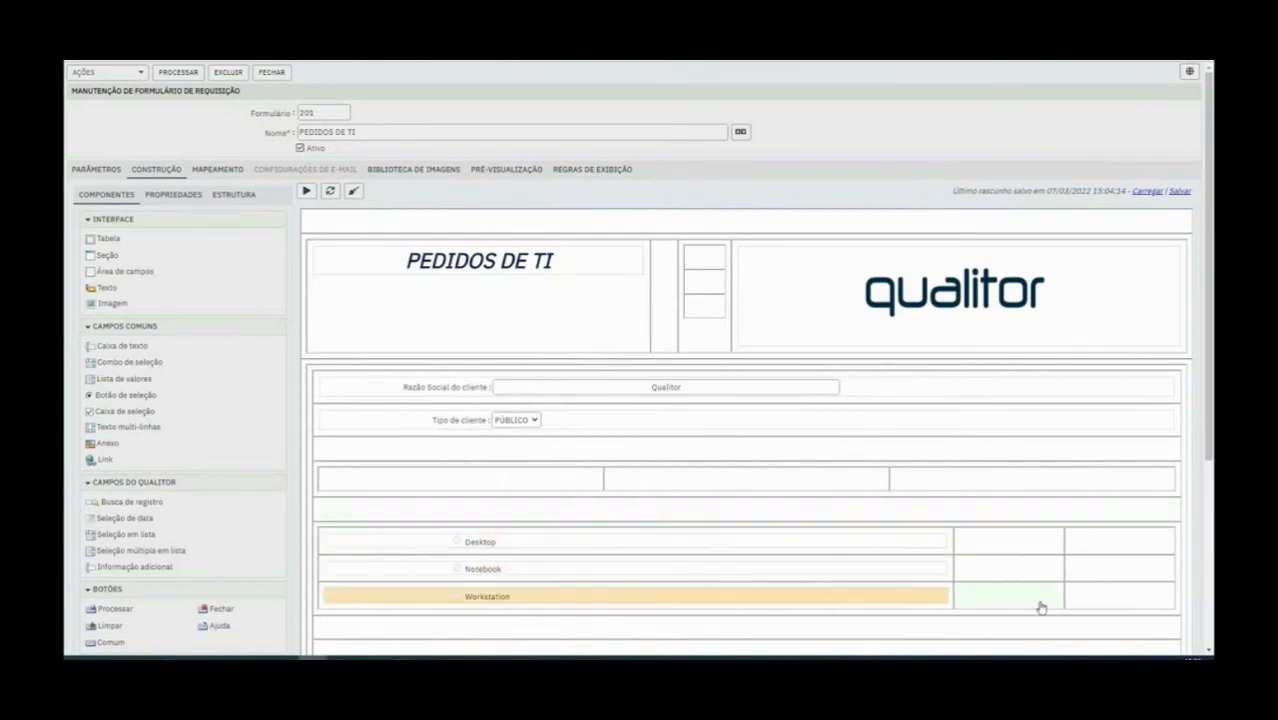
# Insert a fourth column on the right side of the radio button table and add a Caixa de texto beside Desktop
pyautogui.rightClick(1078, 537)
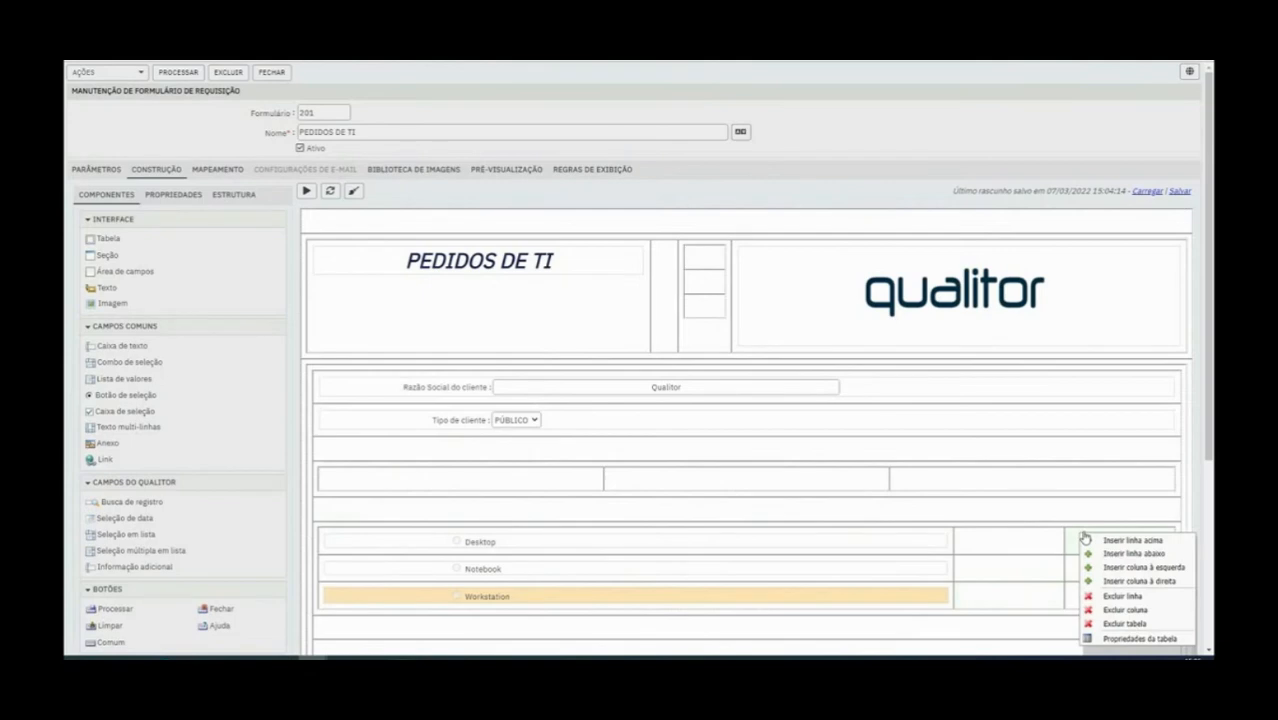
pyautogui.click(1150, 580)
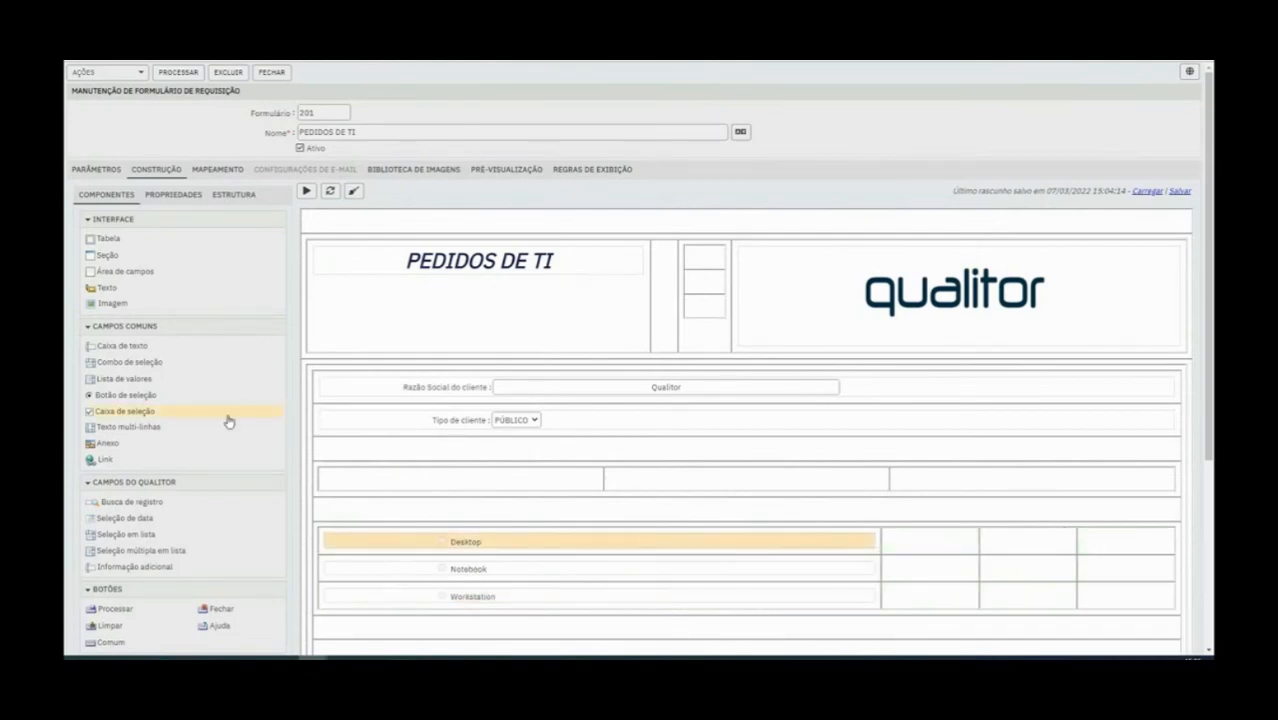
pyautogui.moveTo(116, 352); pyautogui.dragTo(900, 546)
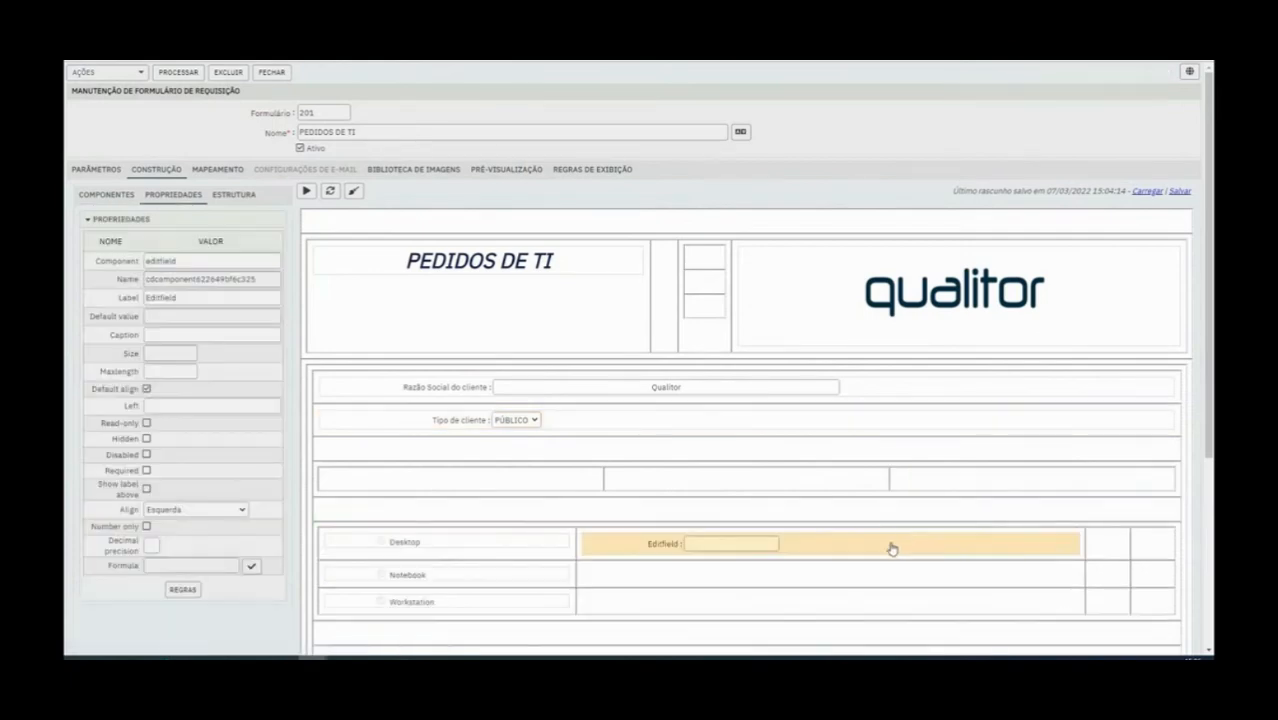
# Set the new text field's label to Quantidade and its component name to quantidade1
pyautogui.doubleClick(189, 298)
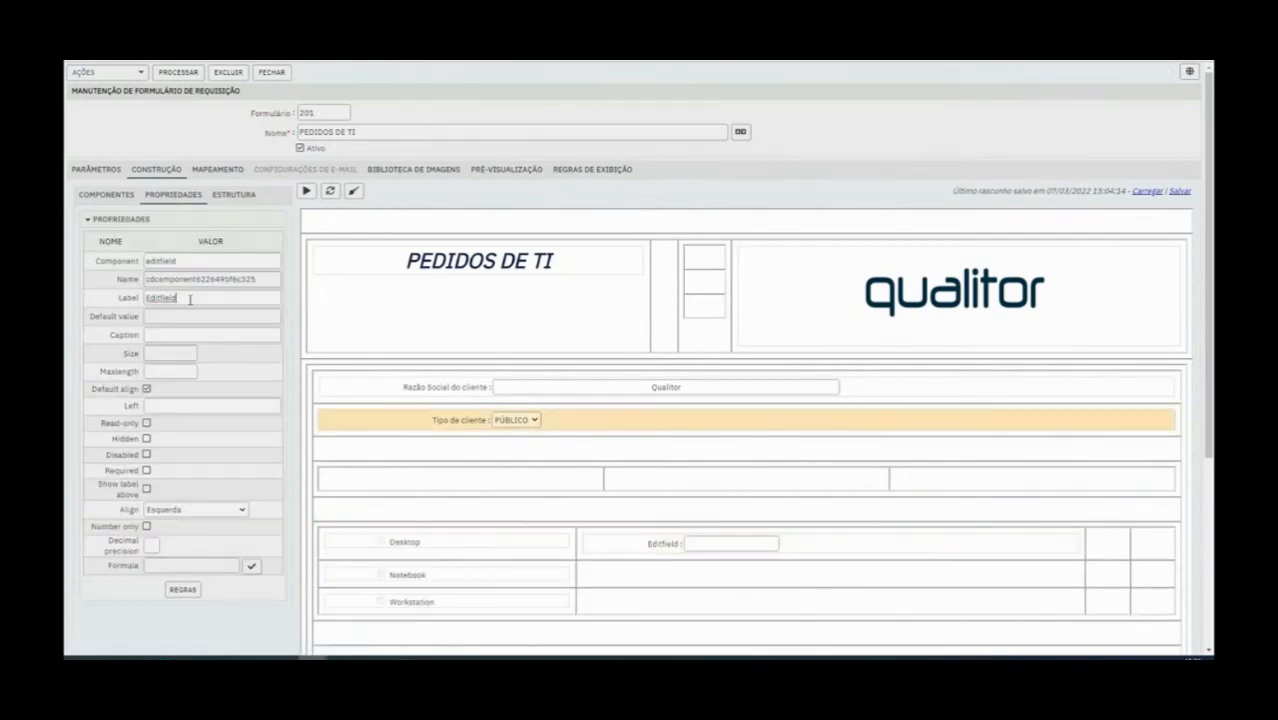
pyautogui.write('Quantidade')
pyautogui.doubleClick(197, 279)
pyautogui.write('quantidade')
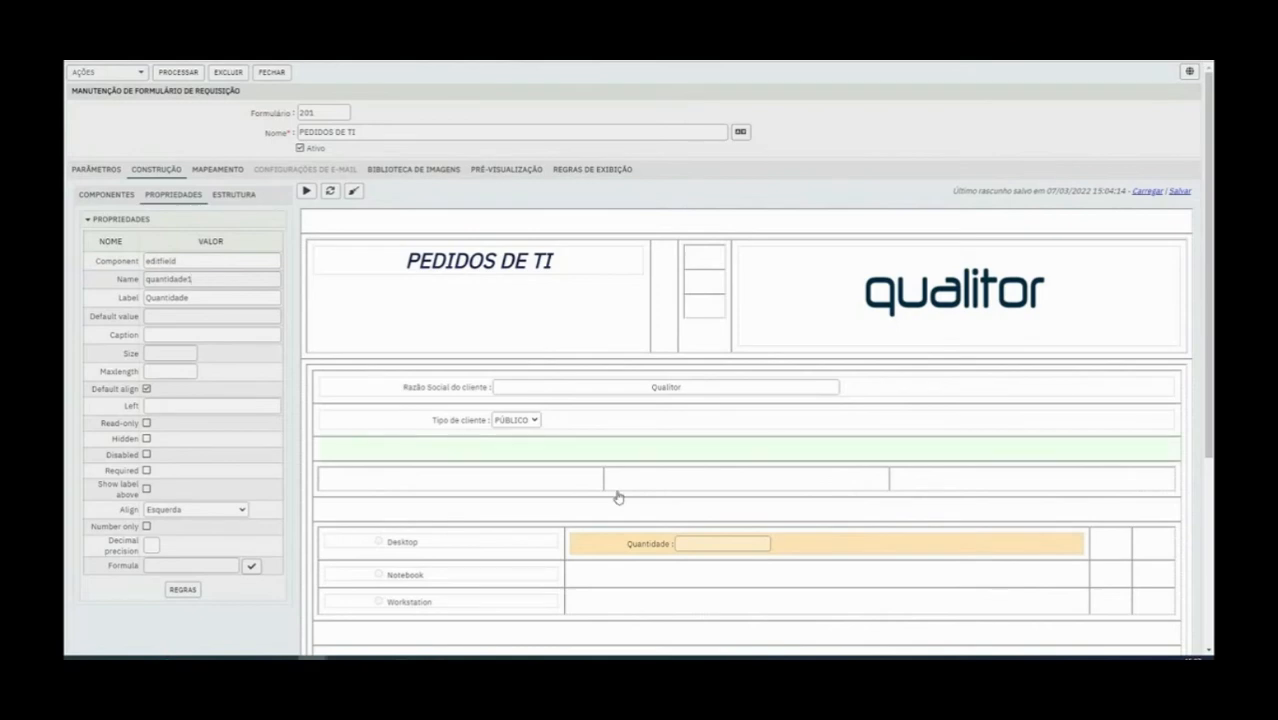
pyautogui.click(479, 529)
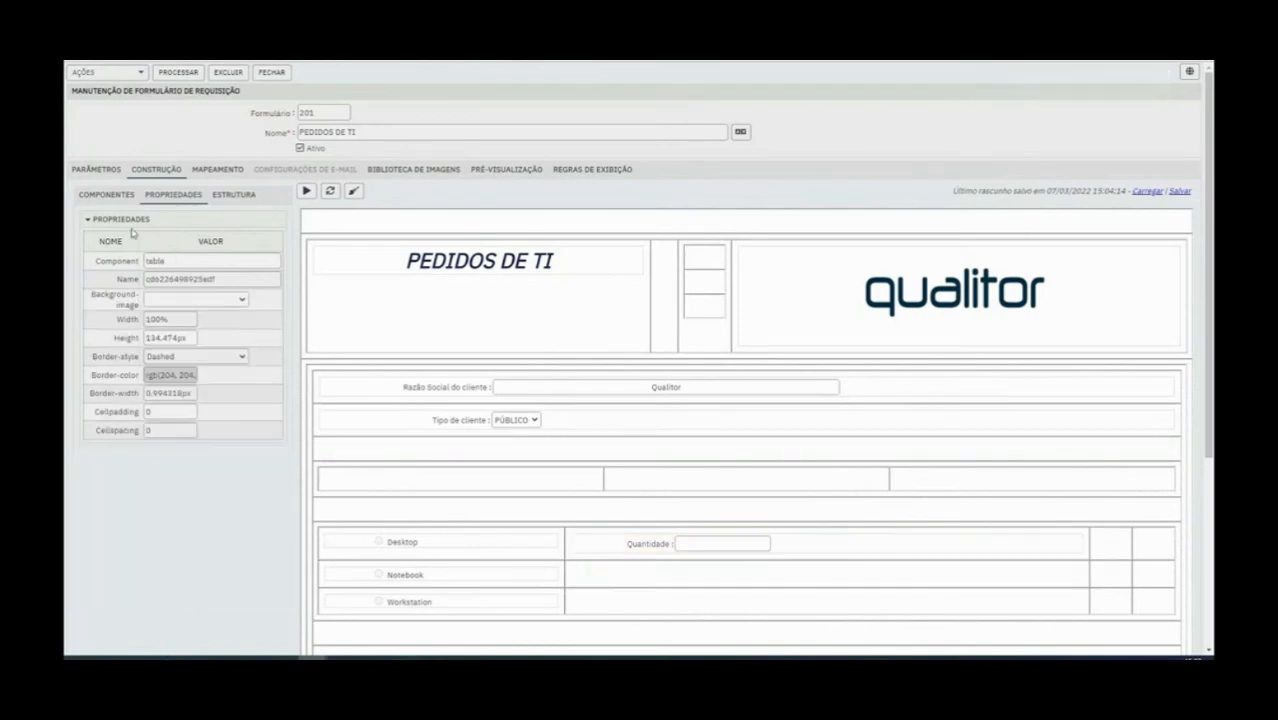
# Add a Caixa de texto in the cell after Quantidade, labelled Valor Unitário and named ValorUnitrio1
pyautogui.click(122, 197)
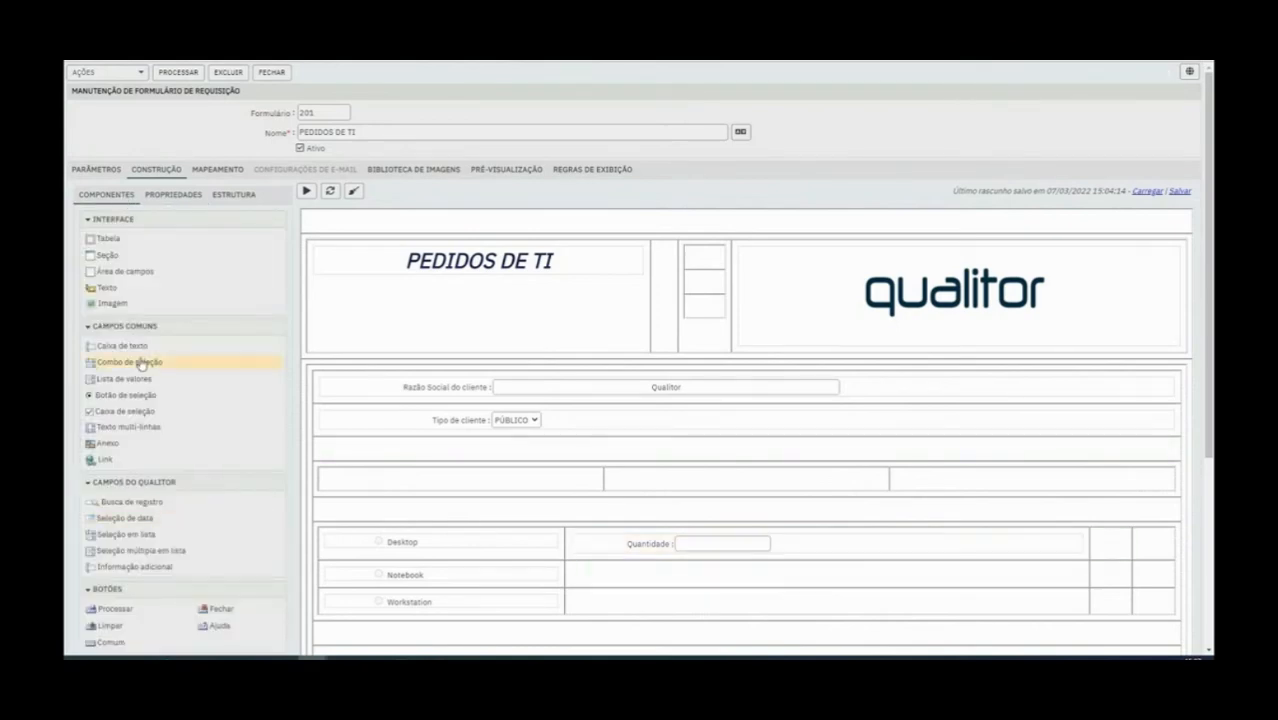
pyautogui.moveTo(140, 346); pyautogui.dragTo(1088, 543)
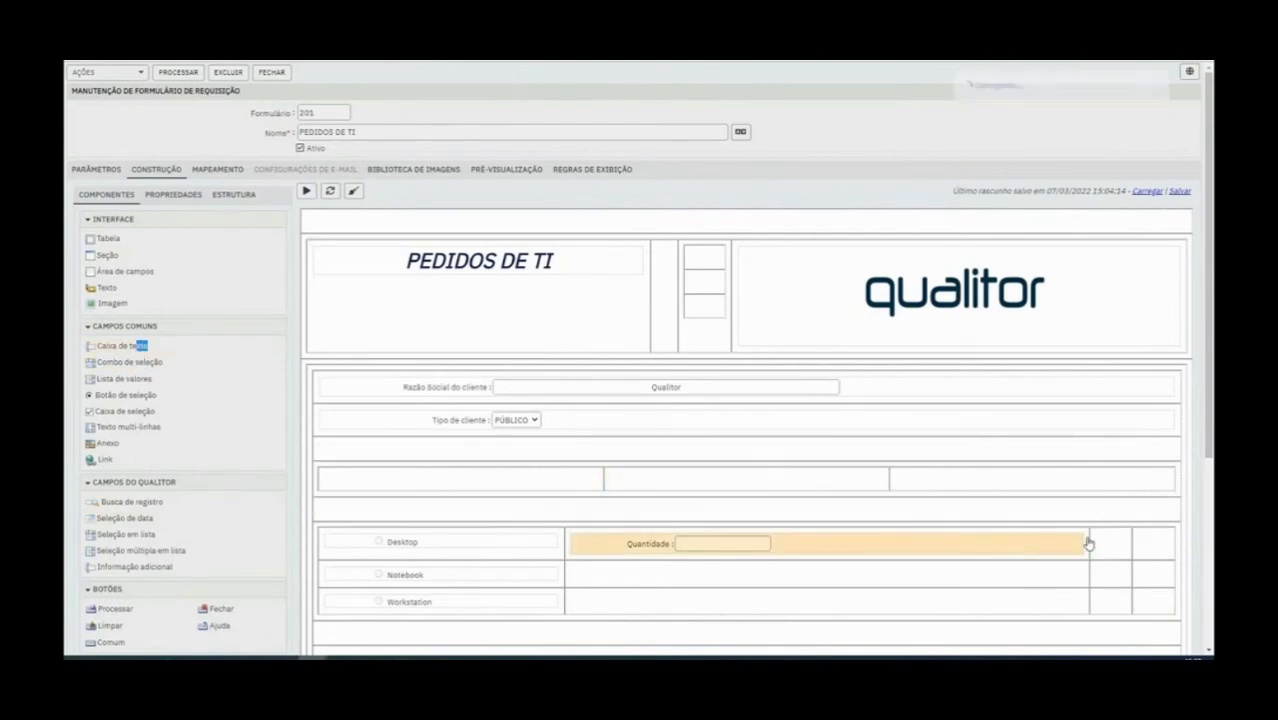
pyautogui.doubleClick(226, 297)
pyautogui.write('C')
pyautogui.write('al')
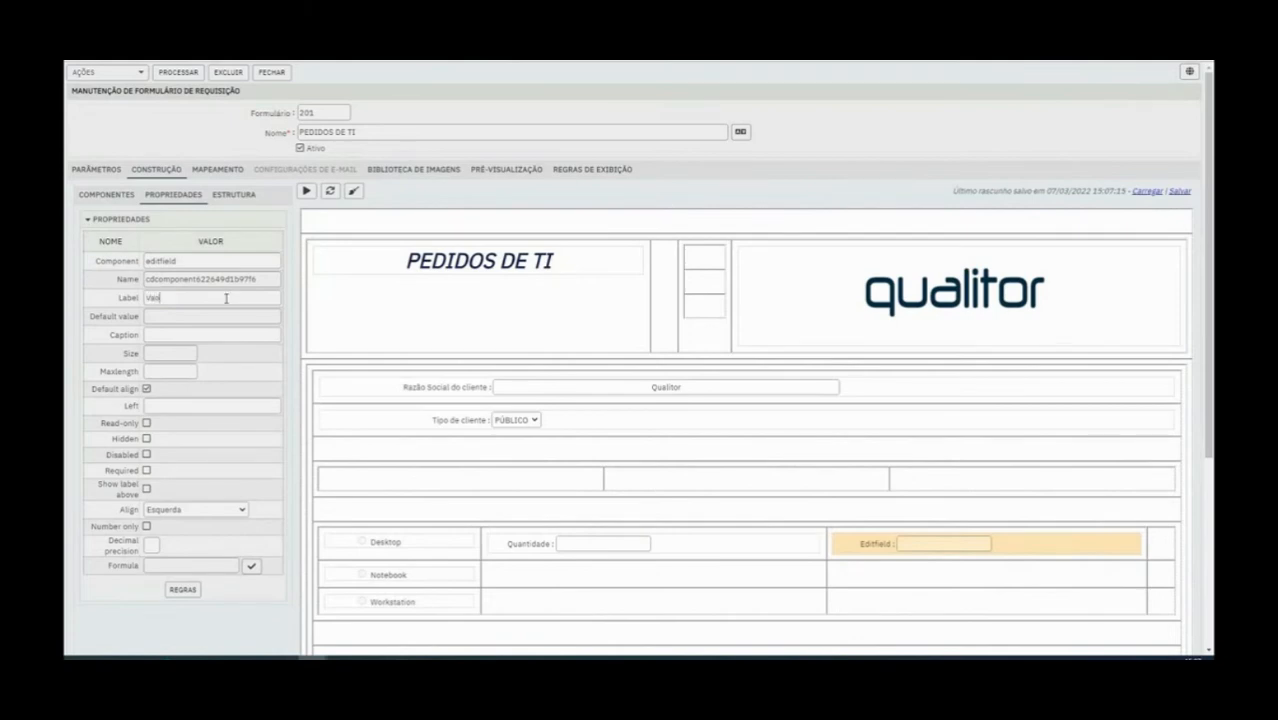
pyautogui.write('or Unit.')
pyautogui.moveTo(226, 298); pyautogui.dragTo(118, 301)
pyautogui.hotkey('ctrl', 'c')
pyautogui.doubleClick(175, 277)
pyautogui.hotkey('ctrl', 'v')
pyautogui.write('1')
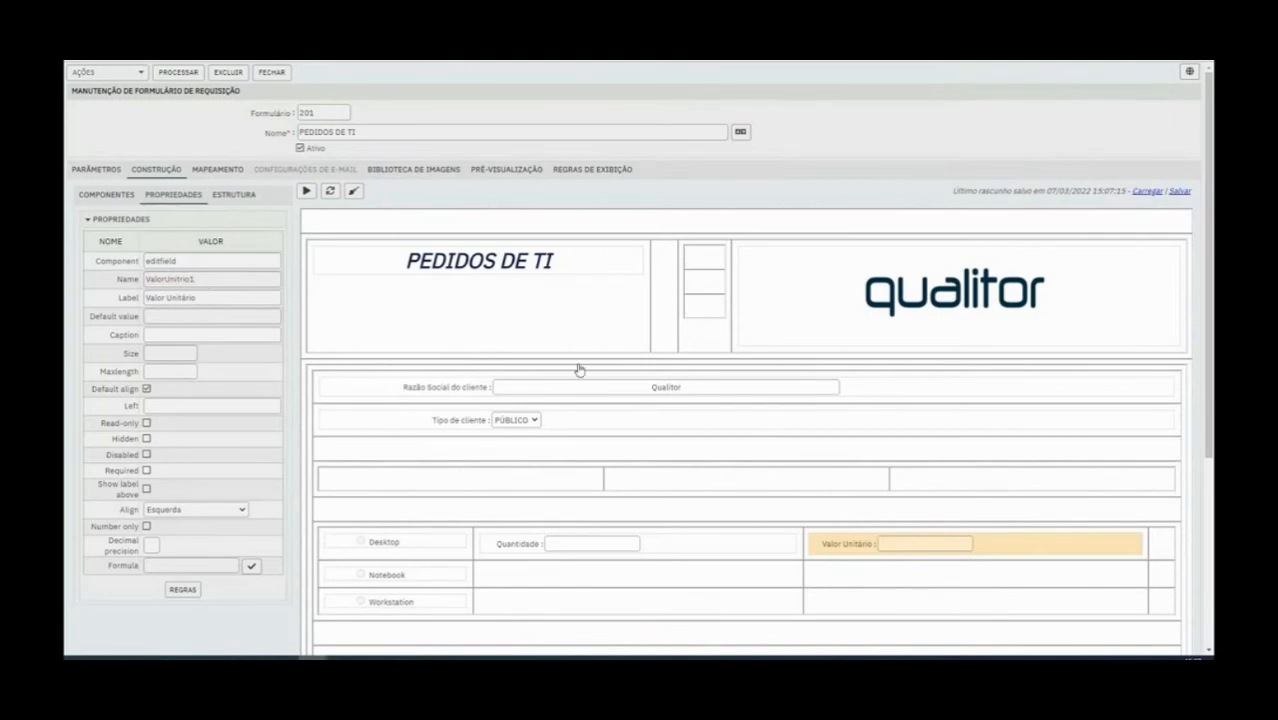
pyautogui.click(914, 574)
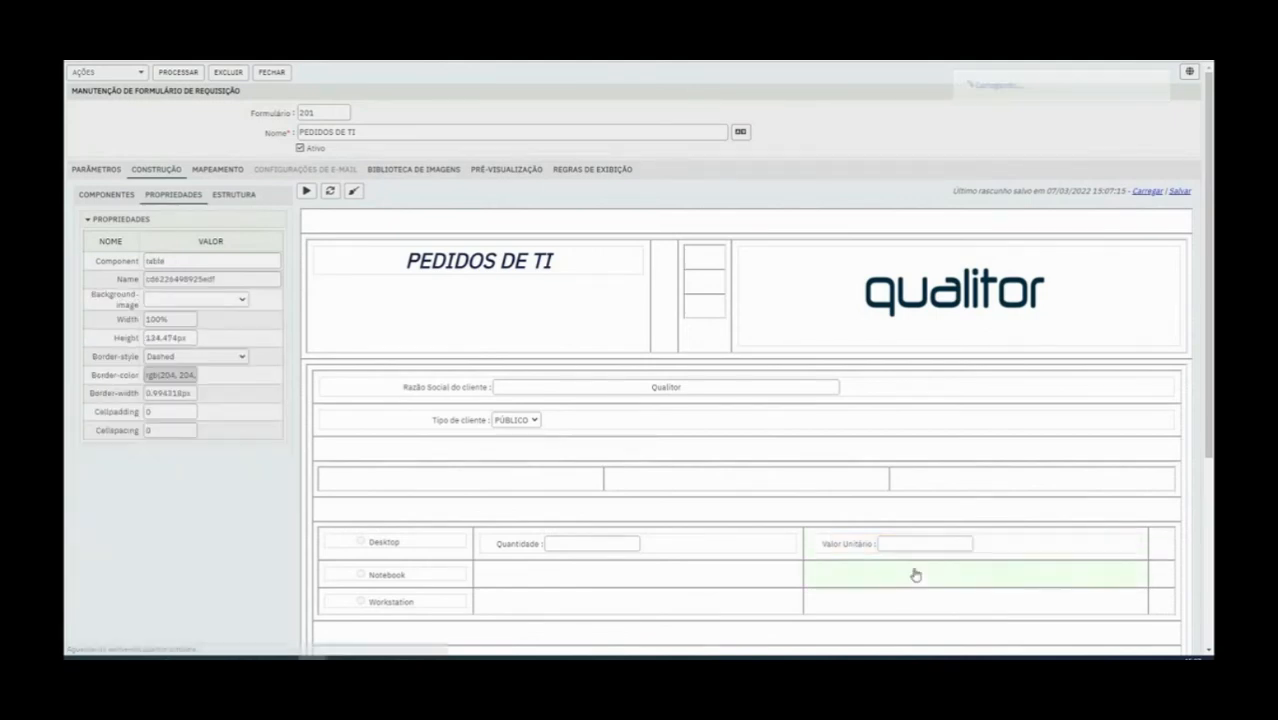
# Add a Caixa de texto in the last cell of the Desktop row, after Valor Unitário
pyautogui.click(520, 387)
pyautogui.click(108, 194)
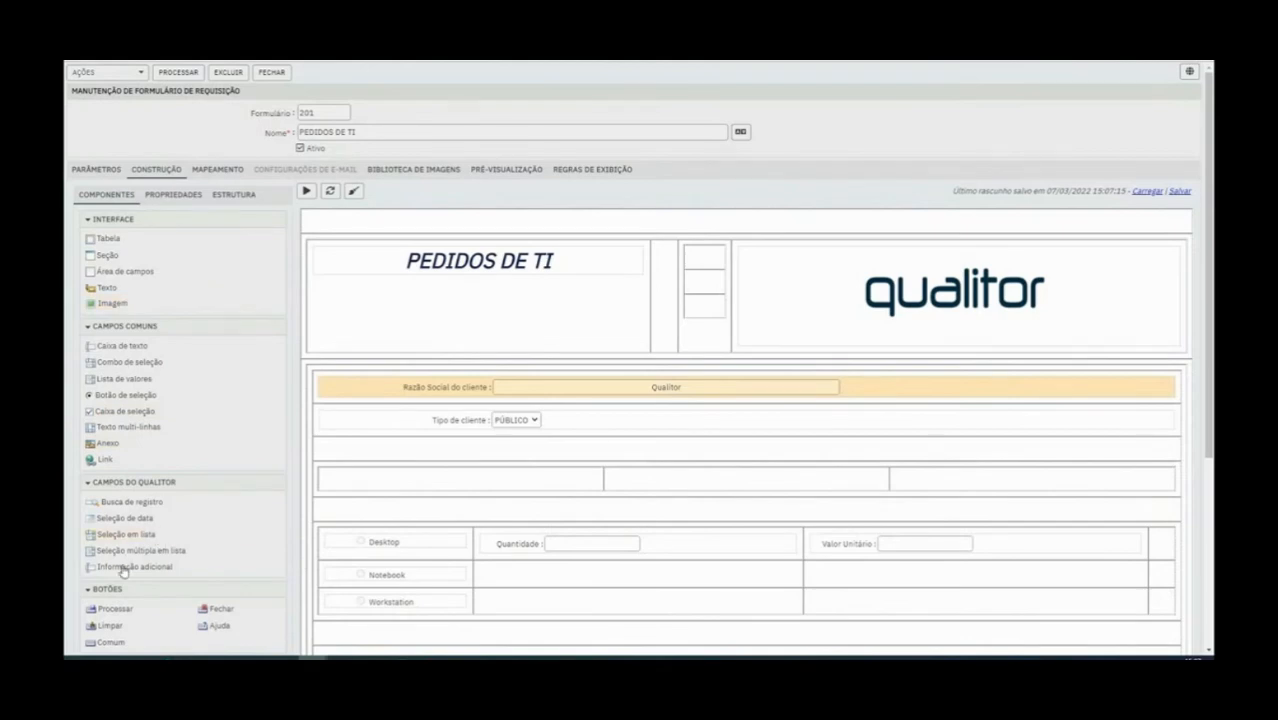
pyautogui.moveTo(115, 345); pyautogui.dragTo(1135, 551)
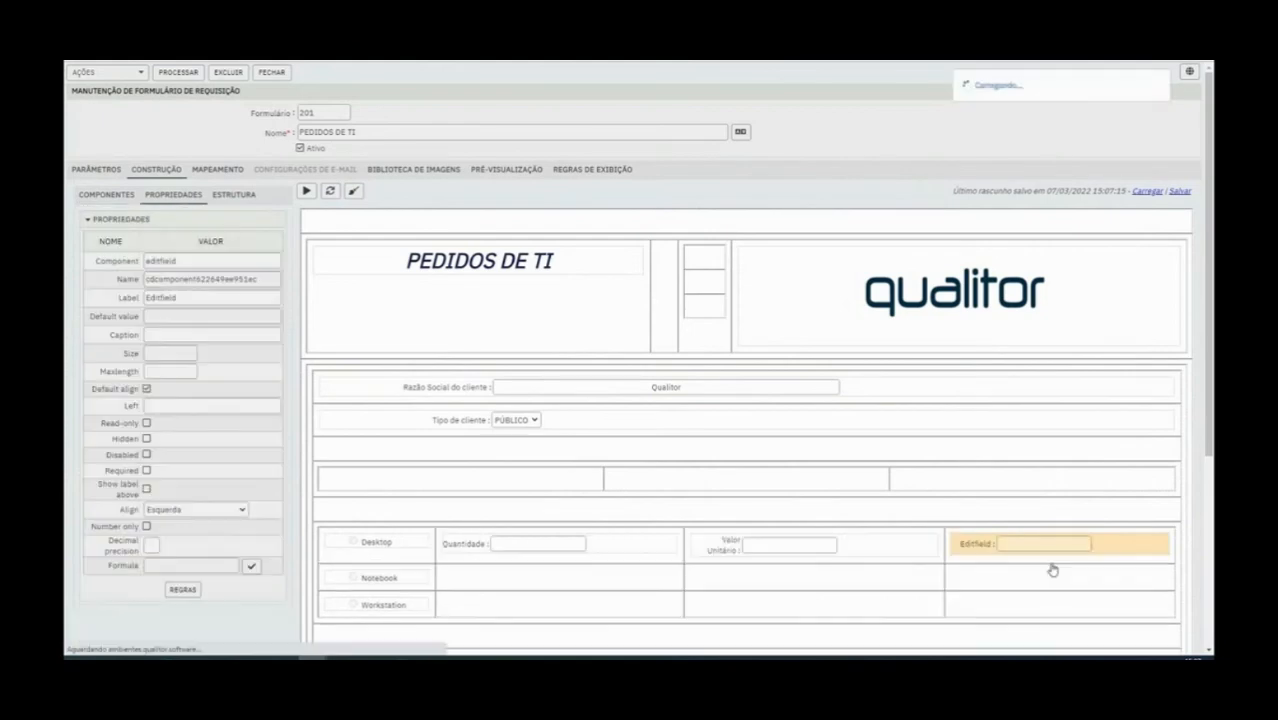
pyautogui.click(106, 194)
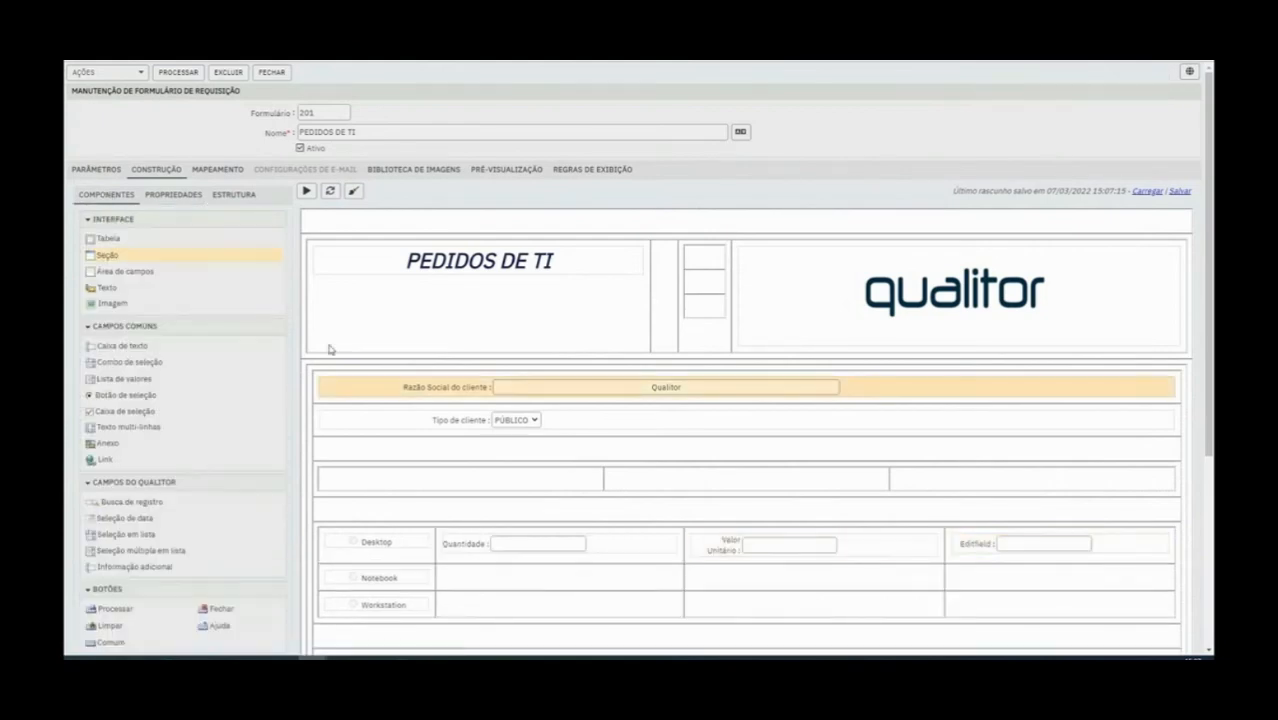
# Set the new Desktop row field's label to Valor total and its component name to valortotal1
pyautogui.click(980, 545)
pyautogui.doubleClick(157, 295)
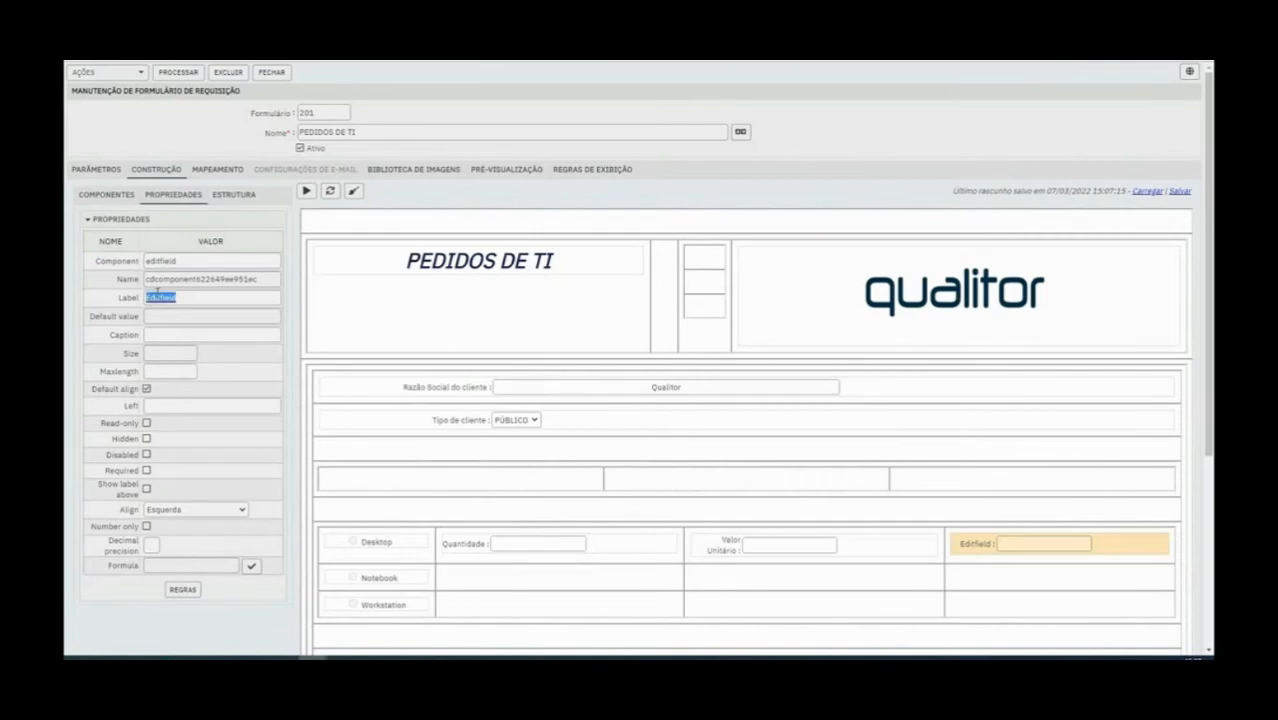
pyautogui.write('Valor total')
pyautogui.doubleClick(198, 279)
pyautogui.write('valor')
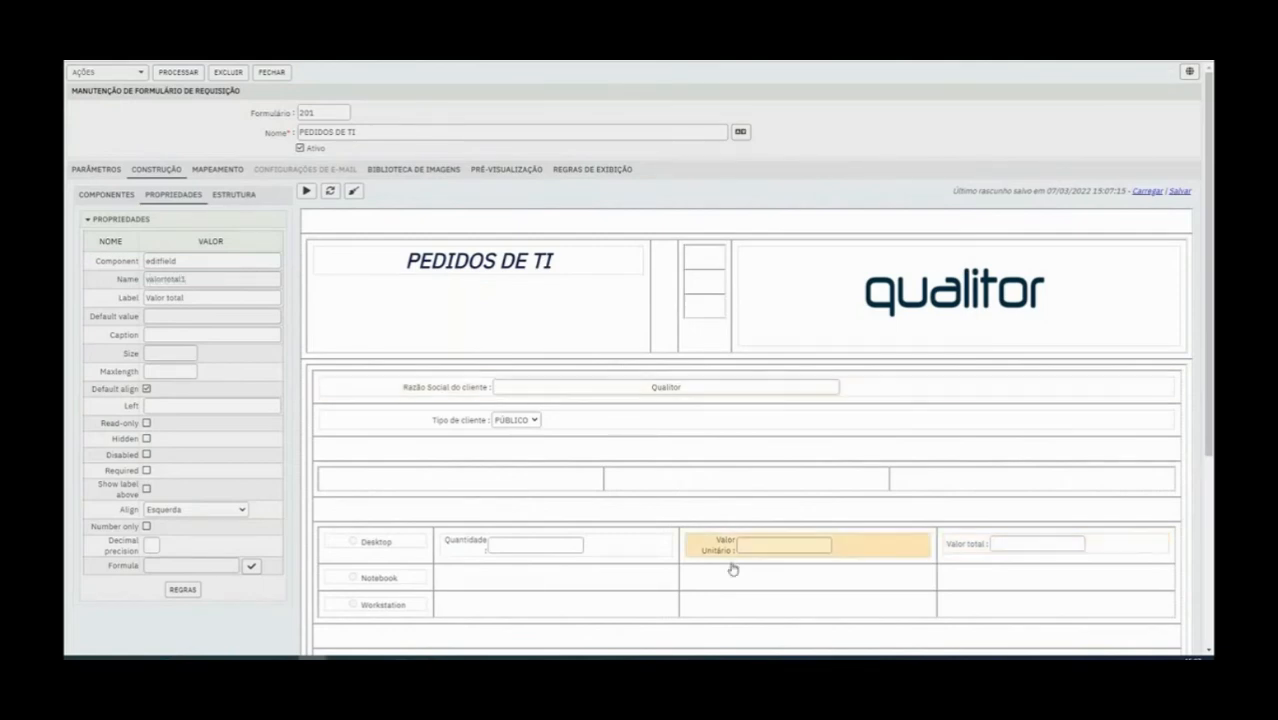
# Try the Default align option on the Quantidade field in the Desktop row
pyautogui.click(923, 579)
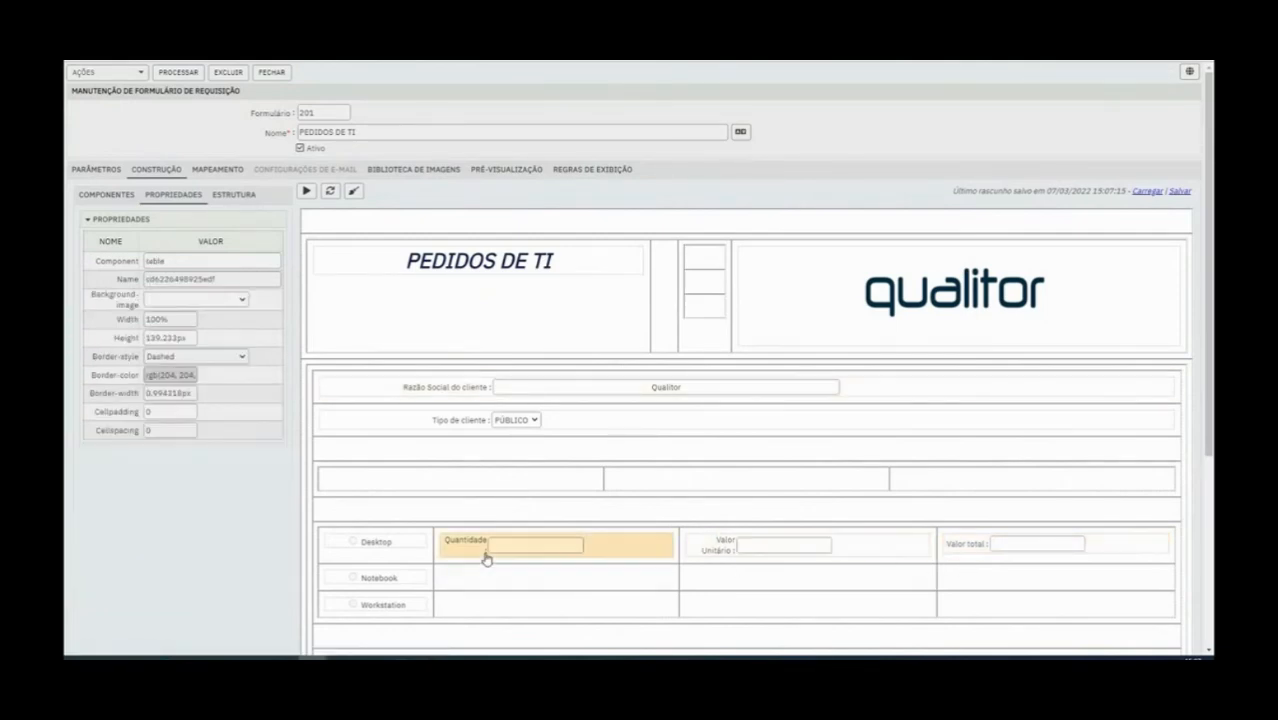
pyautogui.click(485, 557)
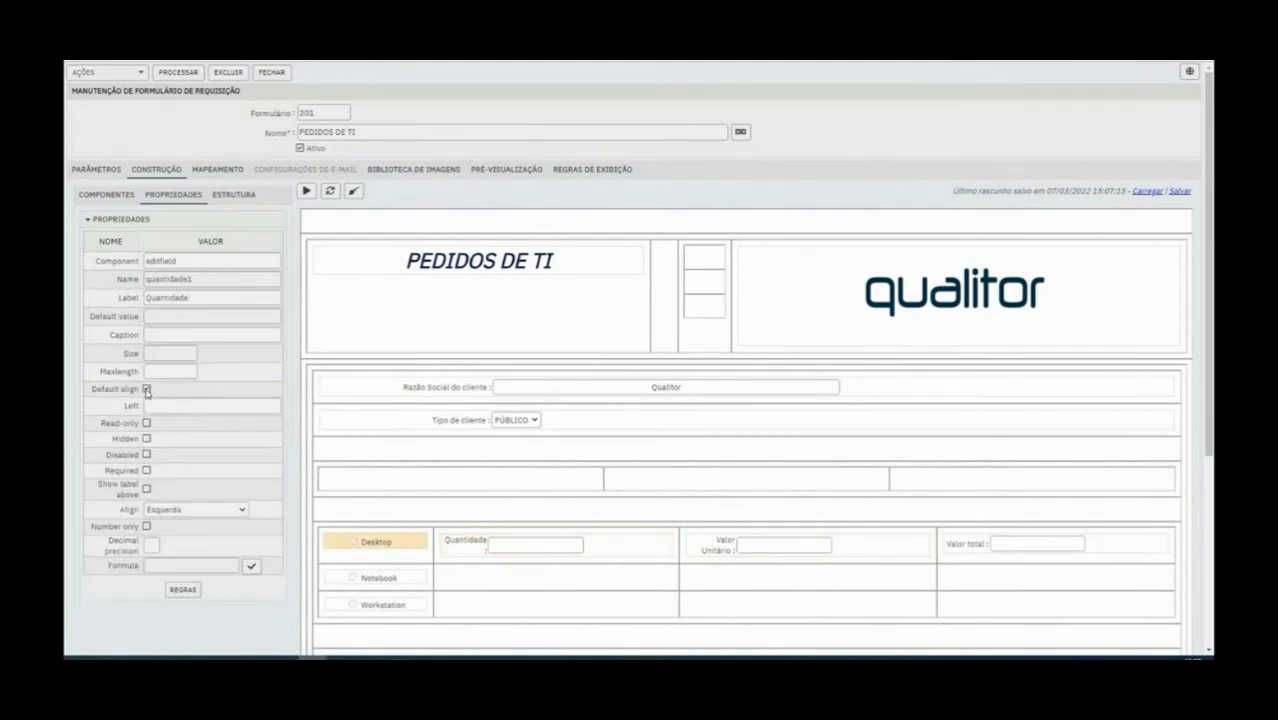
pyautogui.click(147, 390)
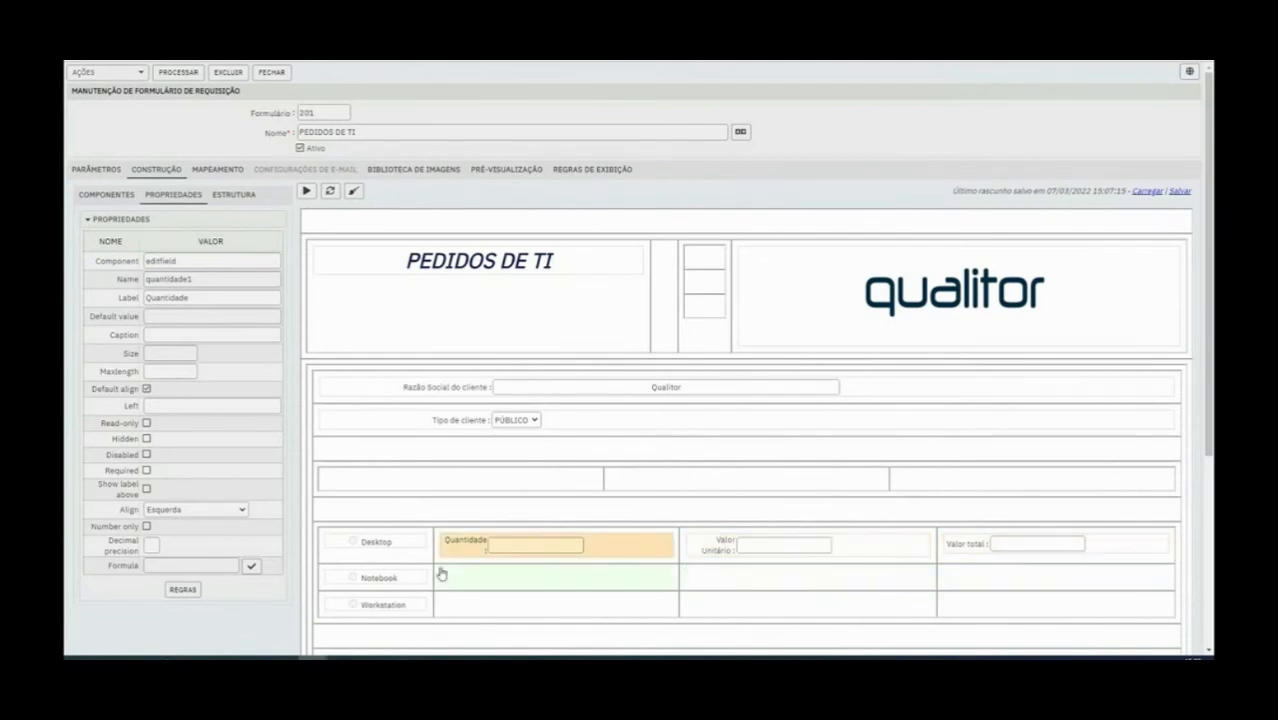
# Add a Caixa de texto beside Notebook, reusing the Desktop row's label Quantidade and naming it Quantidade2
pyautogui.click(106, 194)
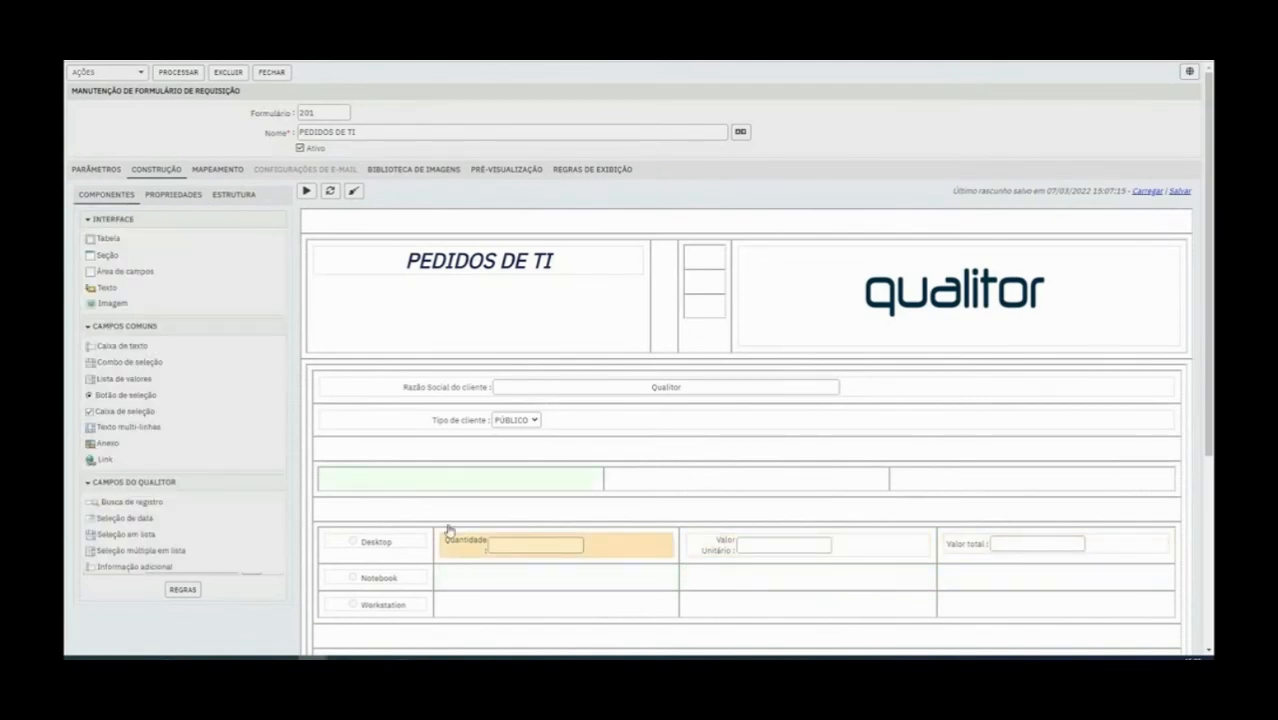
pyautogui.moveTo(122, 346); pyautogui.dragTo(530, 580)
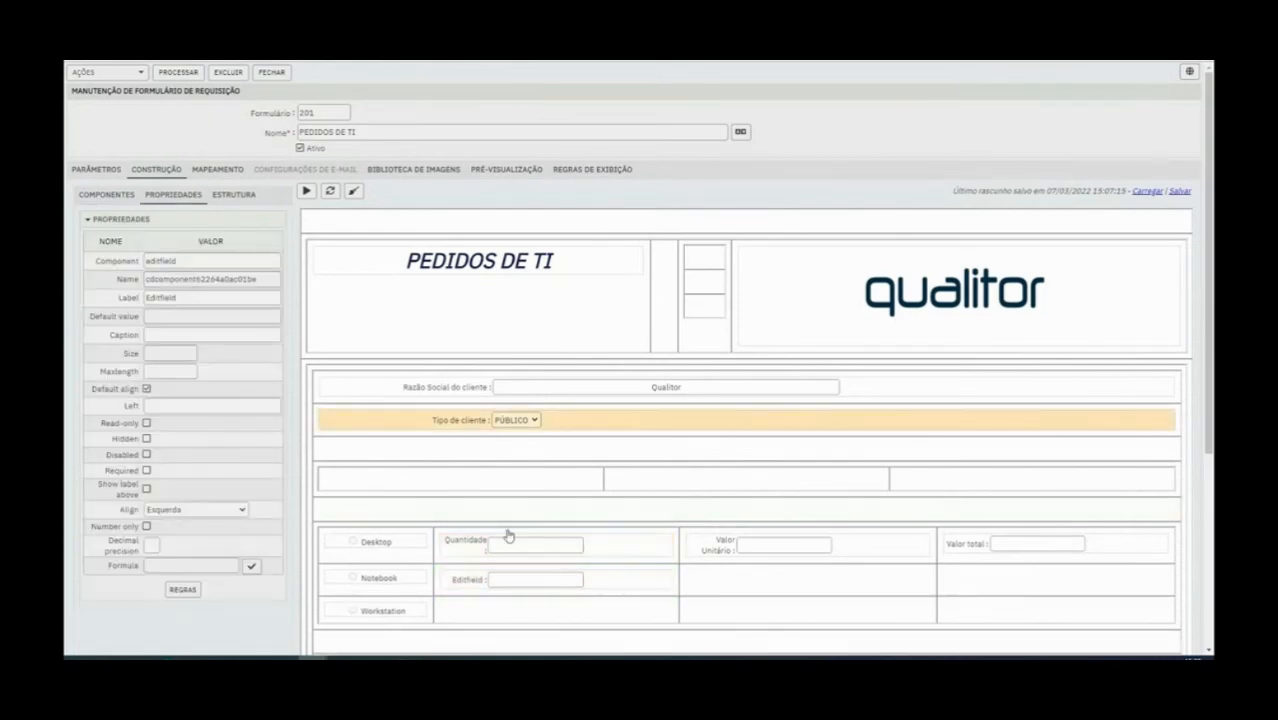
pyautogui.click(473, 541)
pyautogui.doubleClick(168, 298)
pyautogui.hotkey('ctrl', 'c')
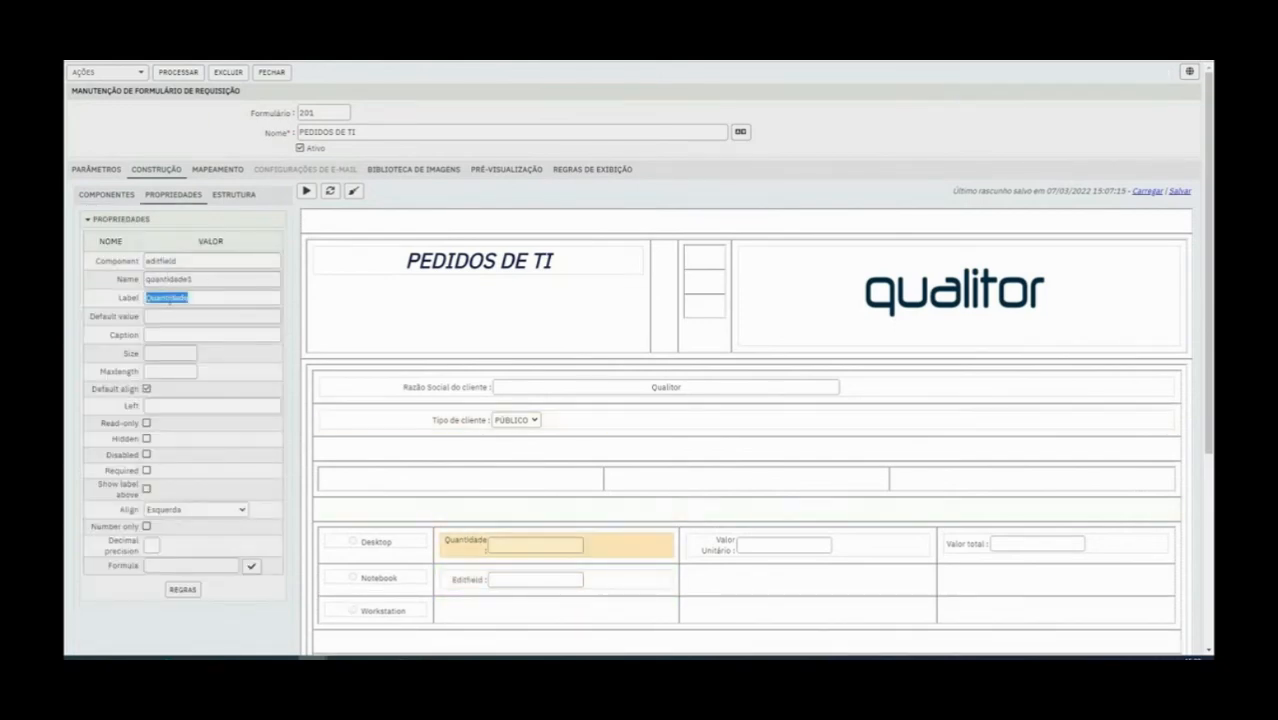
pyautogui.click(485, 583)
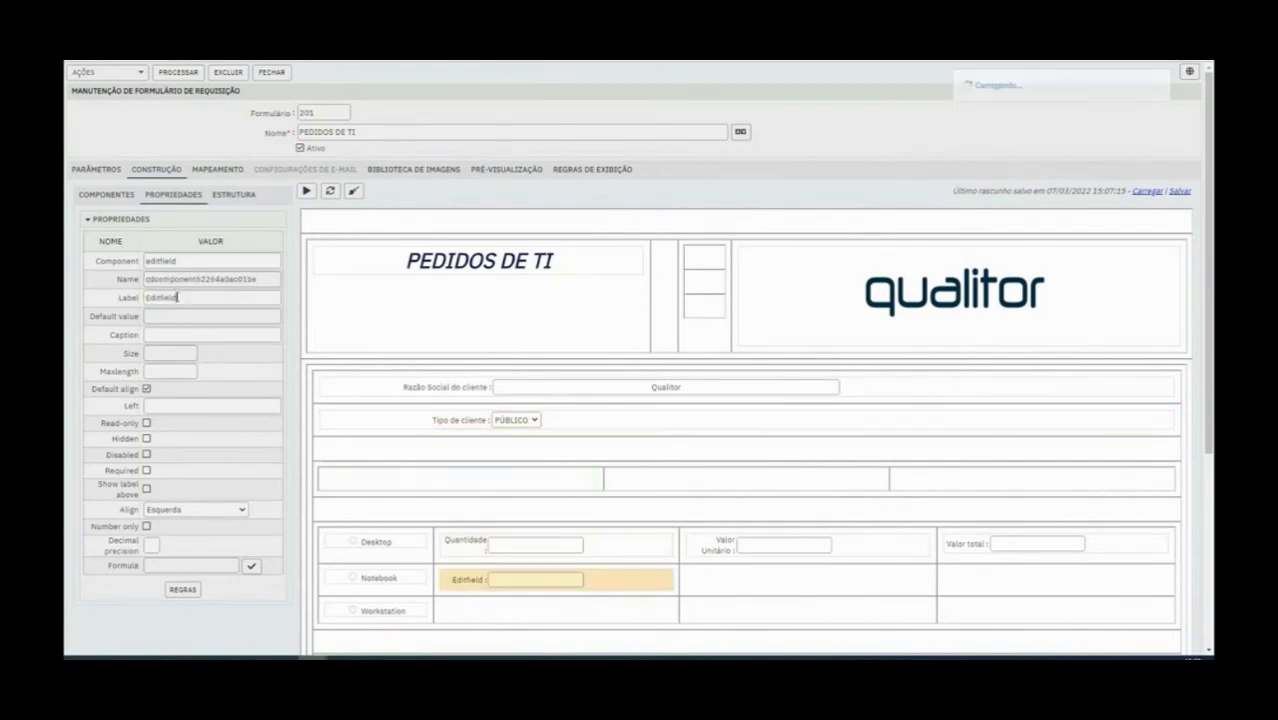
pyautogui.doubleClick(178, 297)
pyautogui.hotkey('ctrl', 'v')
pyautogui.doubleClick(188, 280)
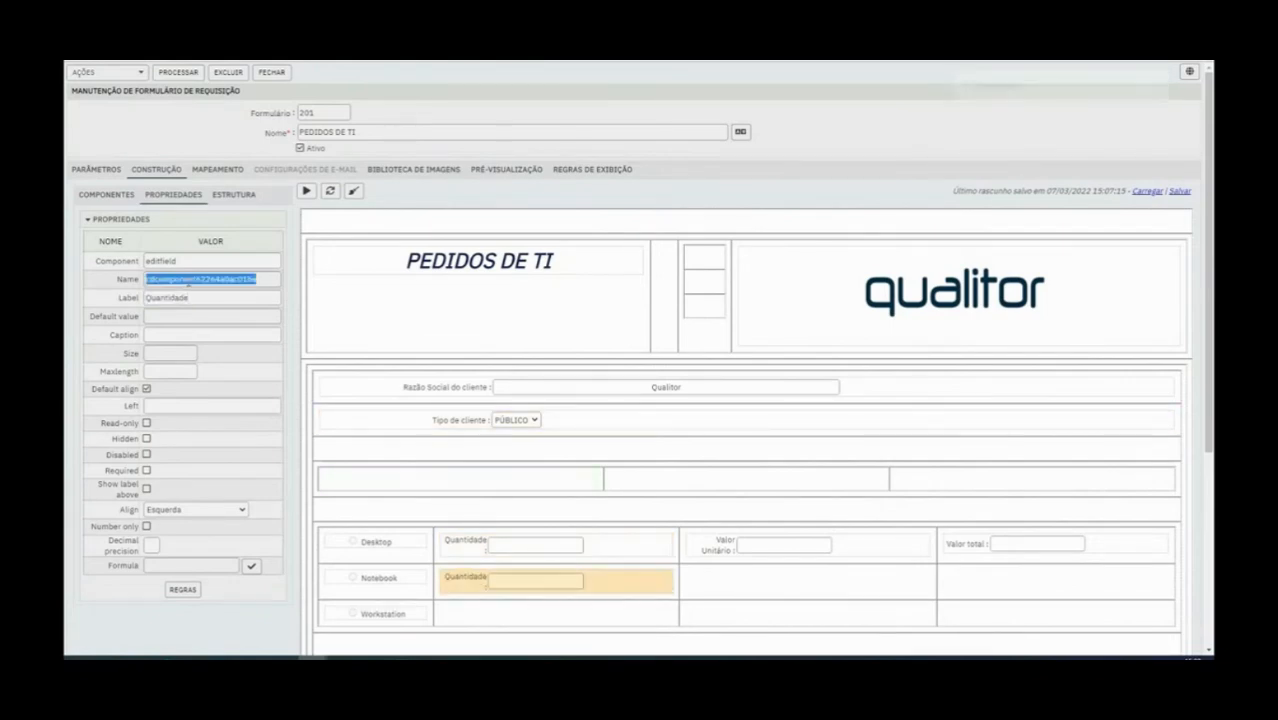
pyautogui.hotkey('ctrl', 'v')
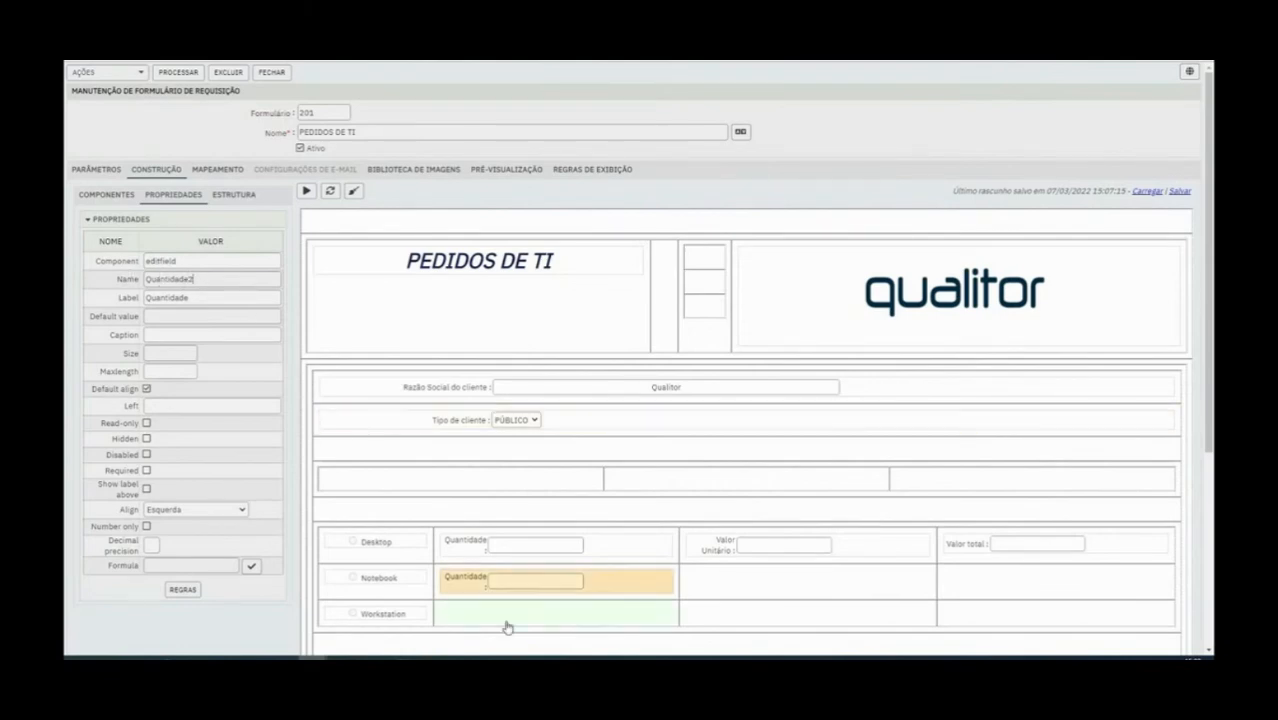
pyautogui.click(705, 555)
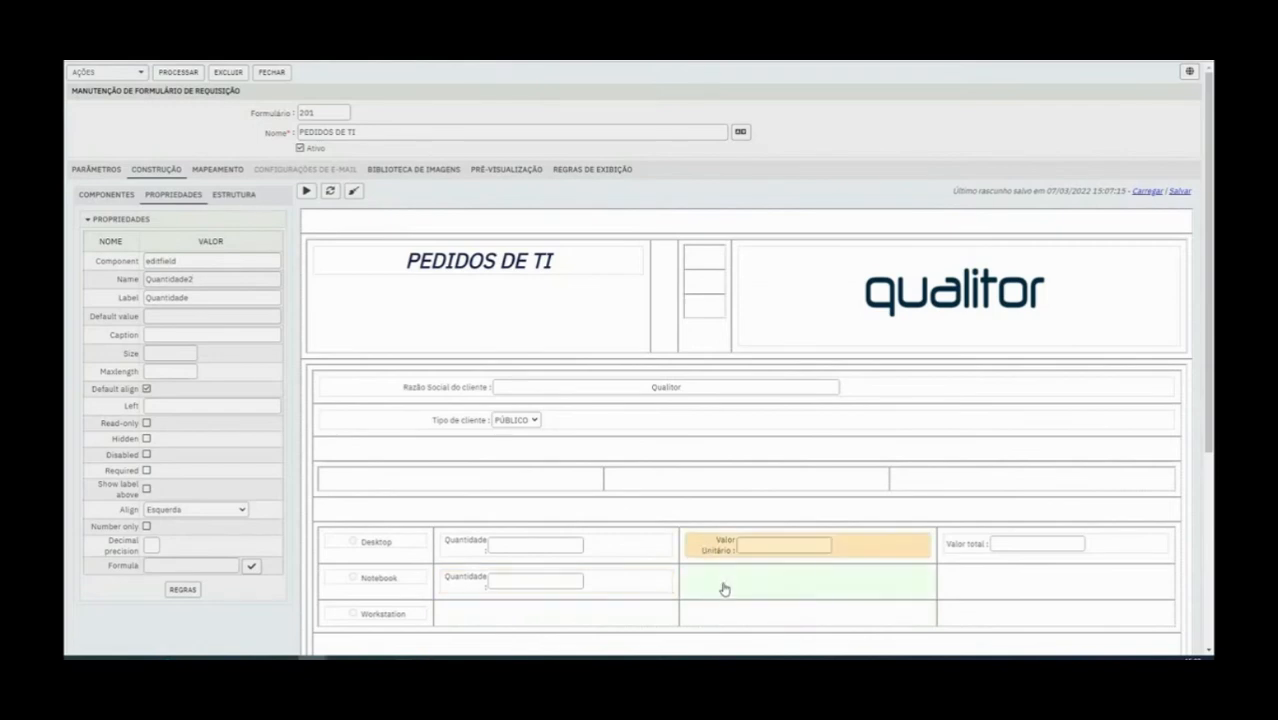
# Add a Caixa de texto after Quantidade in the Notebook row, labelled Valor unitário and named Valorunitrio2
pyautogui.click(723, 589)
pyautogui.click(110, 198)
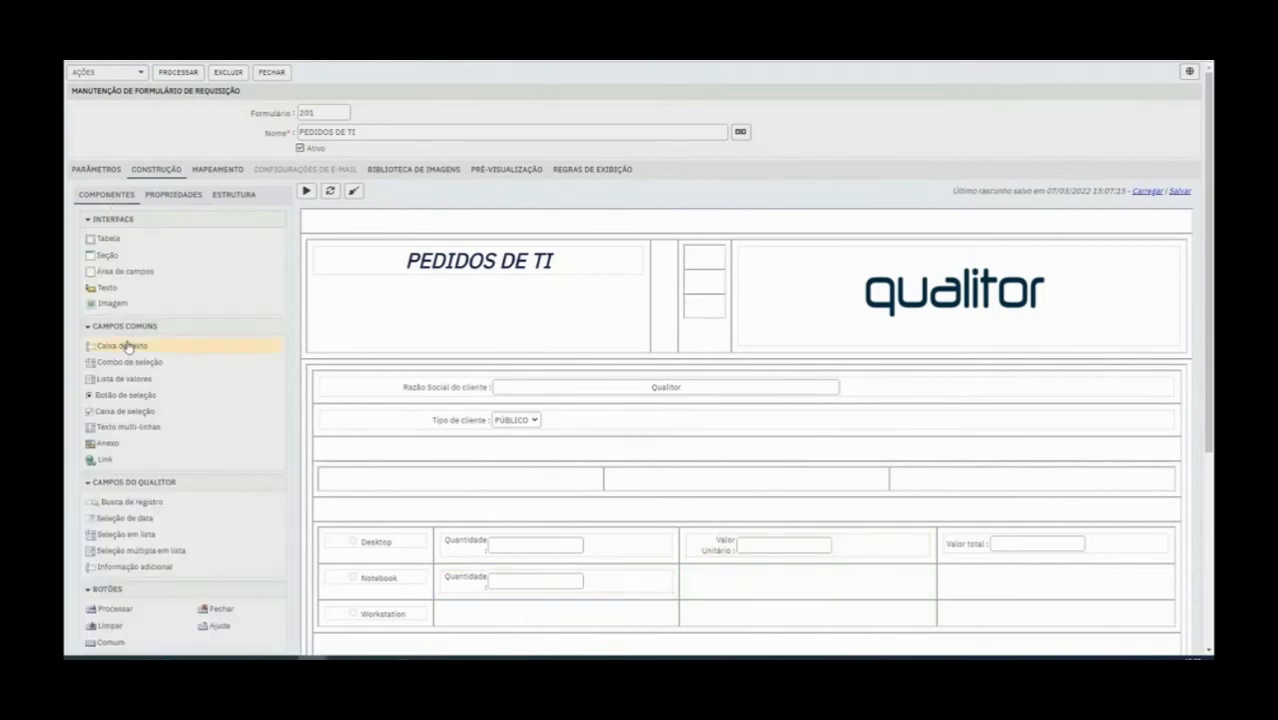
pyautogui.moveTo(125, 347); pyautogui.dragTo(699, 572)
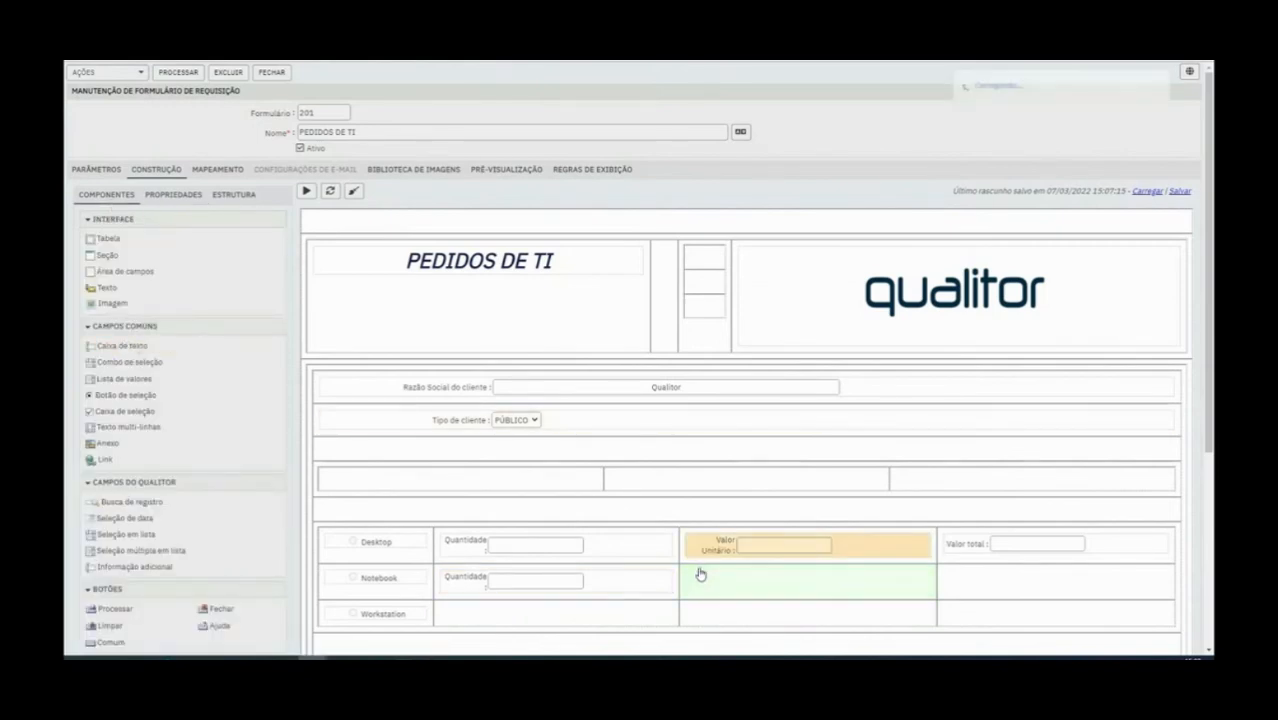
pyautogui.doubleClick(172, 297)
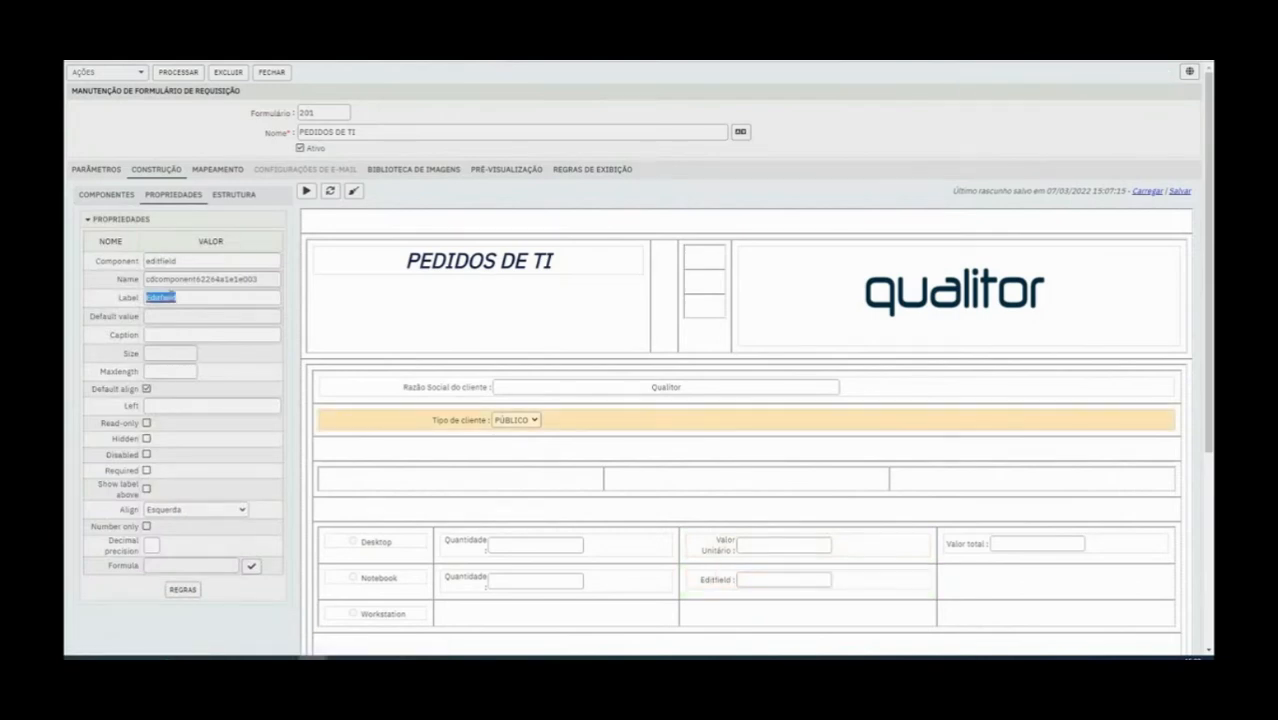
pyautogui.write('Valor unitário')
pyautogui.tripleClick(170, 297)
pyautogui.doubleClick(203, 279)
pyautogui.write('Valorunitario')
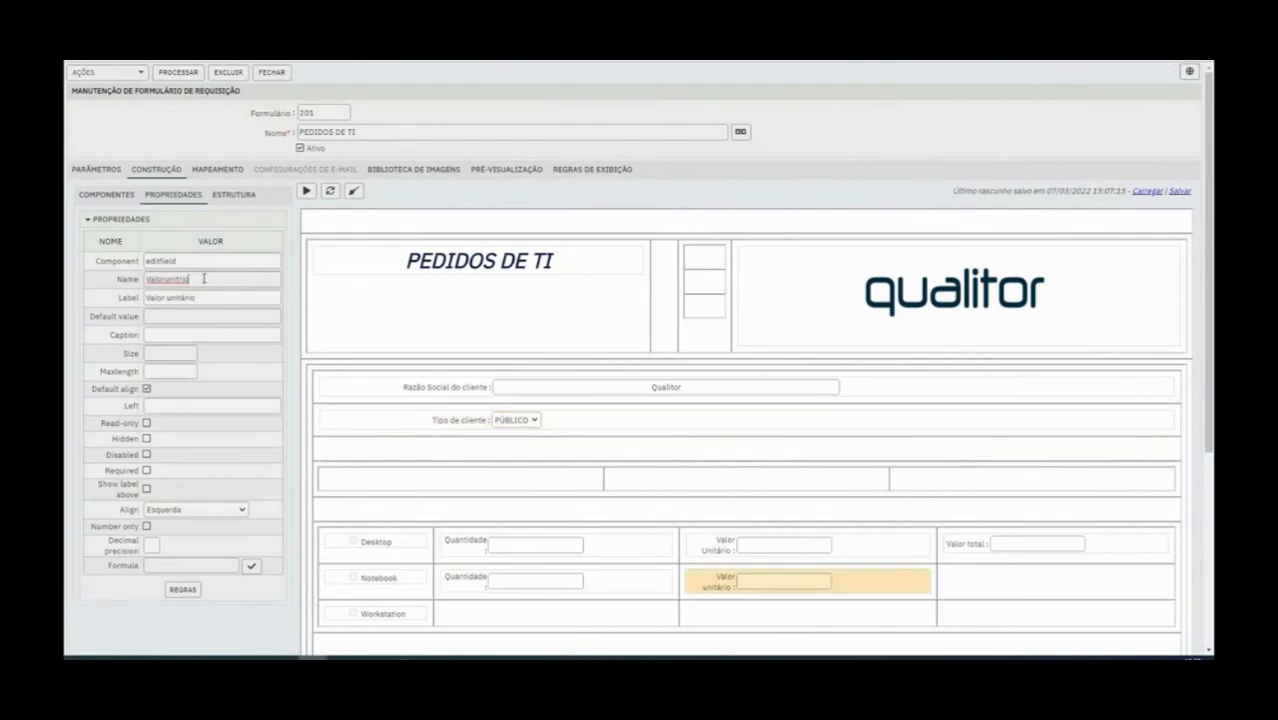
pyautogui.write('2')
pyautogui.click(530, 387)
# Add a Caixa de texto in the last cell of the Notebook row, labelled Valor total and named Valortotal2
pyautogui.click(106, 194)
pyautogui.moveTo(146, 349); pyautogui.dragTo(972, 587)
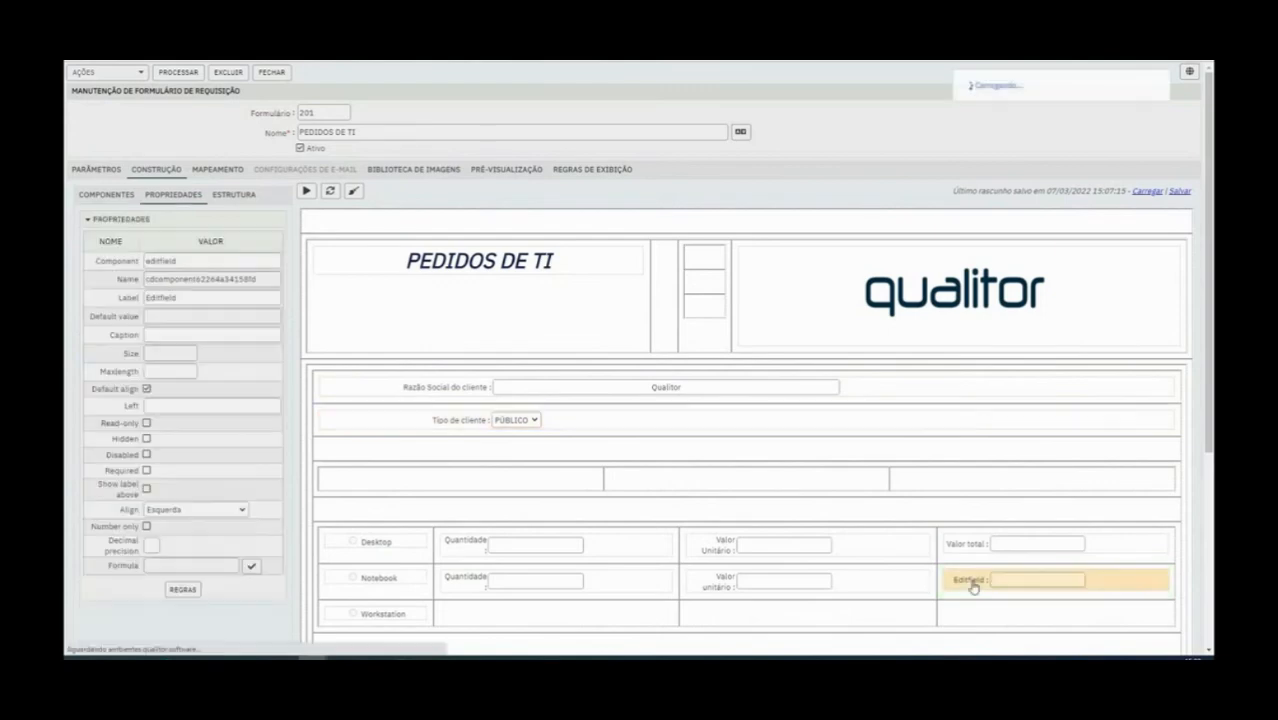
pyautogui.doubleClick(159, 297)
pyautogui.write('Valor total')
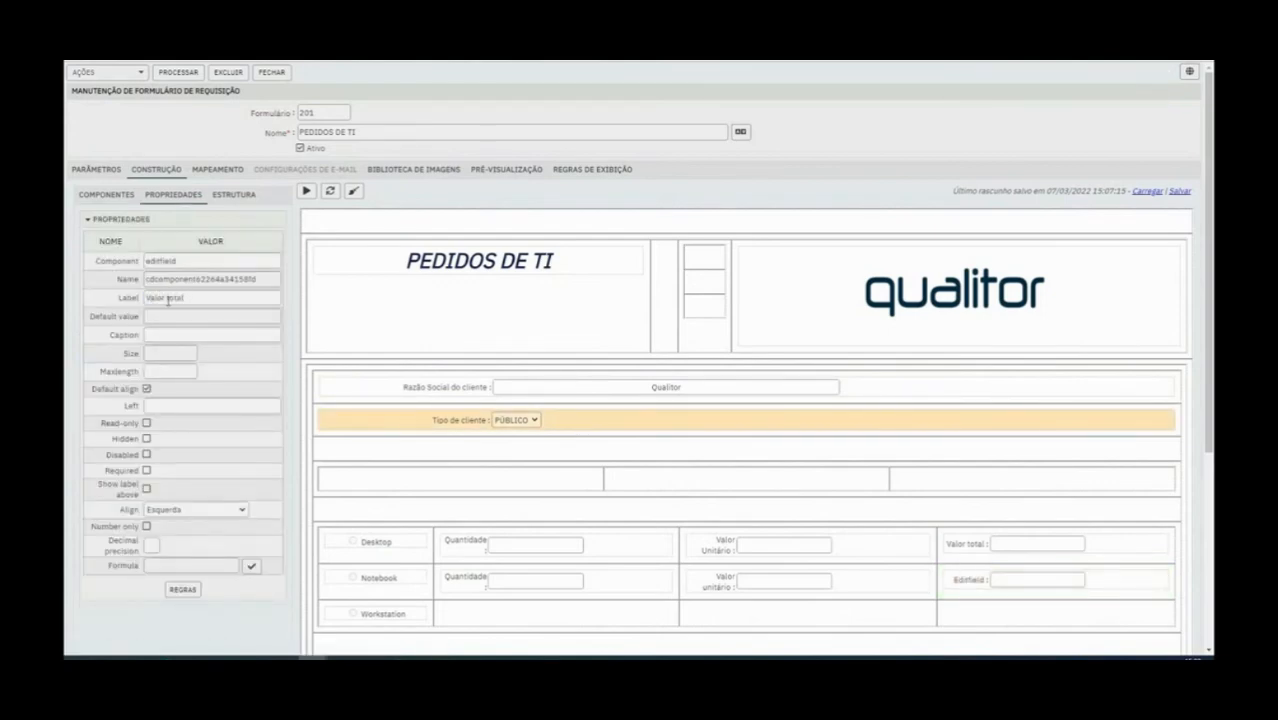
pyautogui.tripleClick(168, 300)
pyautogui.doubleClick(176, 281)
pyautogui.write('Valortotal2')
pyautogui.click(490, 618)
# Add a Caixa de texto beside Workstation, labelled Quantidade and named Quantidade3
pyautogui.click(108, 195)
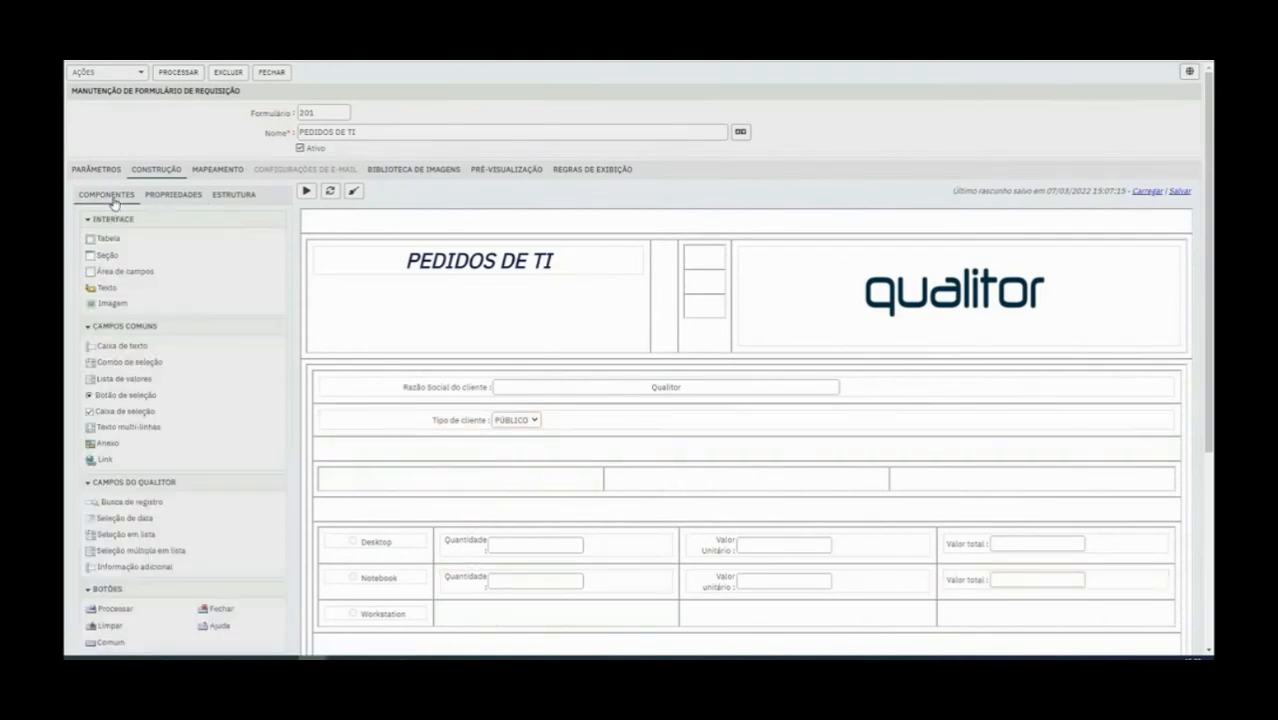
pyautogui.moveTo(135, 347); pyautogui.dragTo(467, 603)
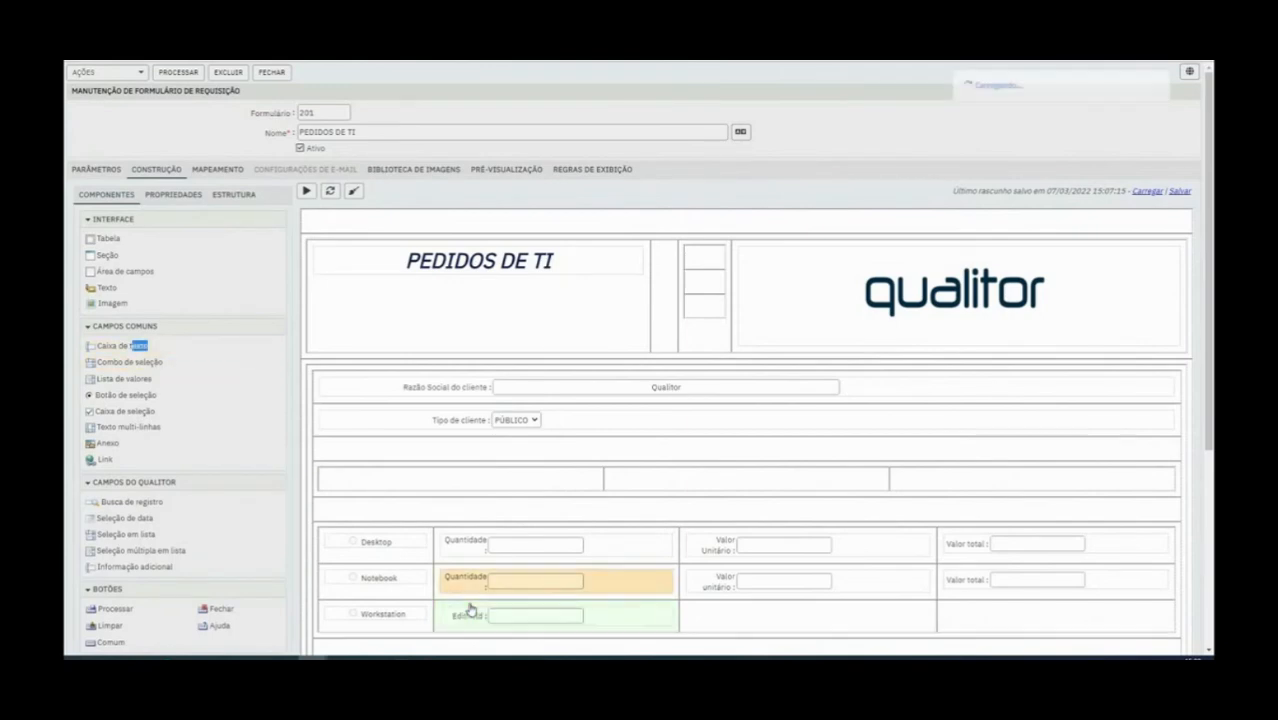
pyautogui.doubleClick(161, 297)
pyautogui.write('Quantidade')
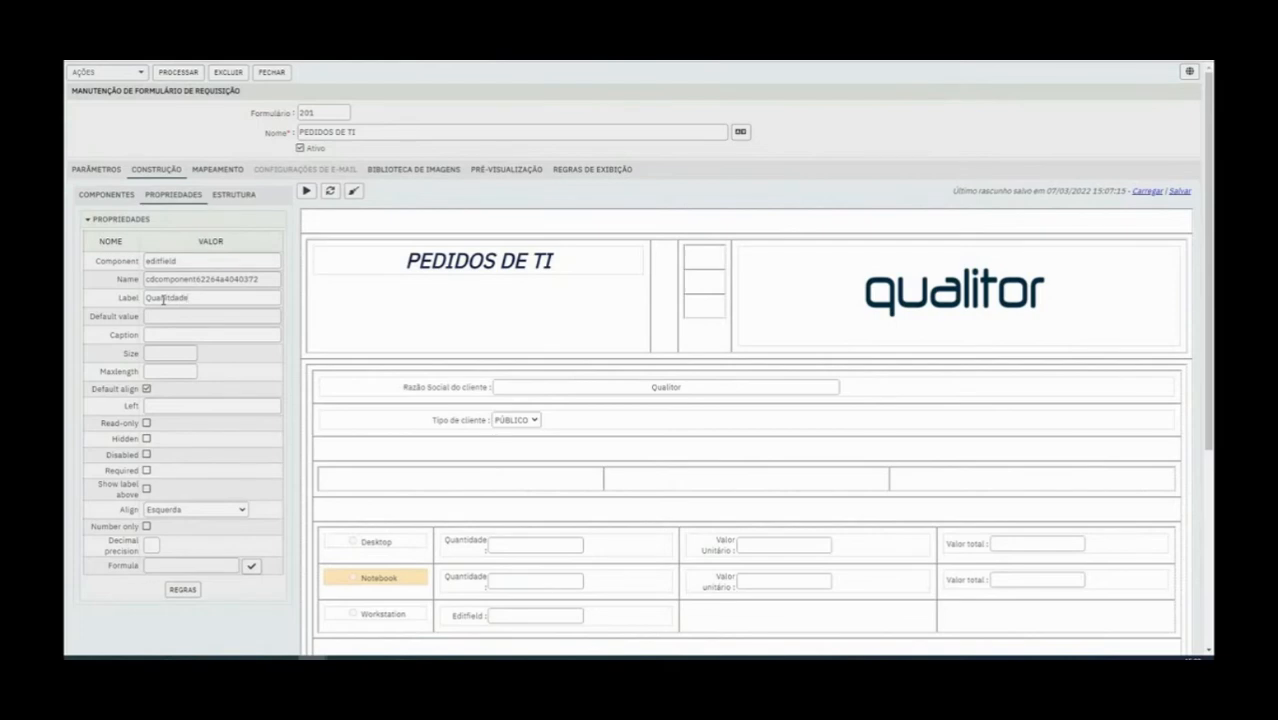
pyautogui.doubleClick(162, 299)
pyautogui.hotkey('ctrl', 'c')
pyautogui.doubleClick(207, 280)
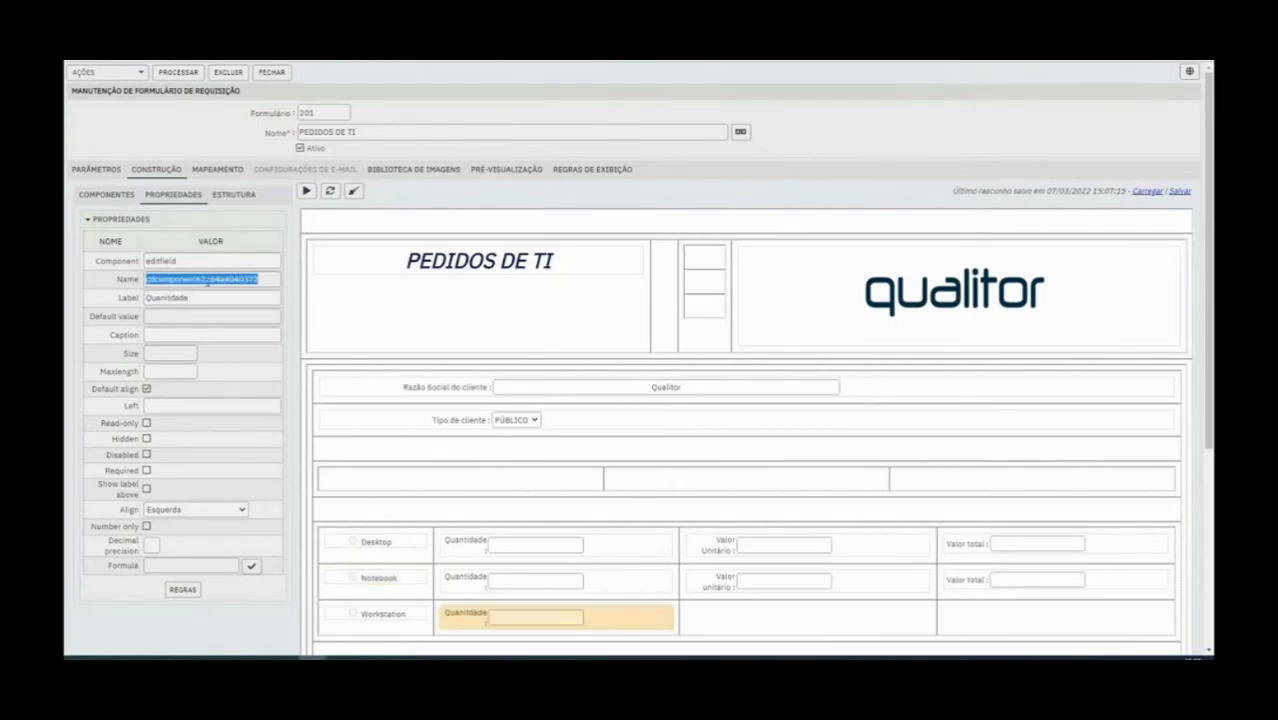
pyautogui.hotkey('ctrl', 'v')
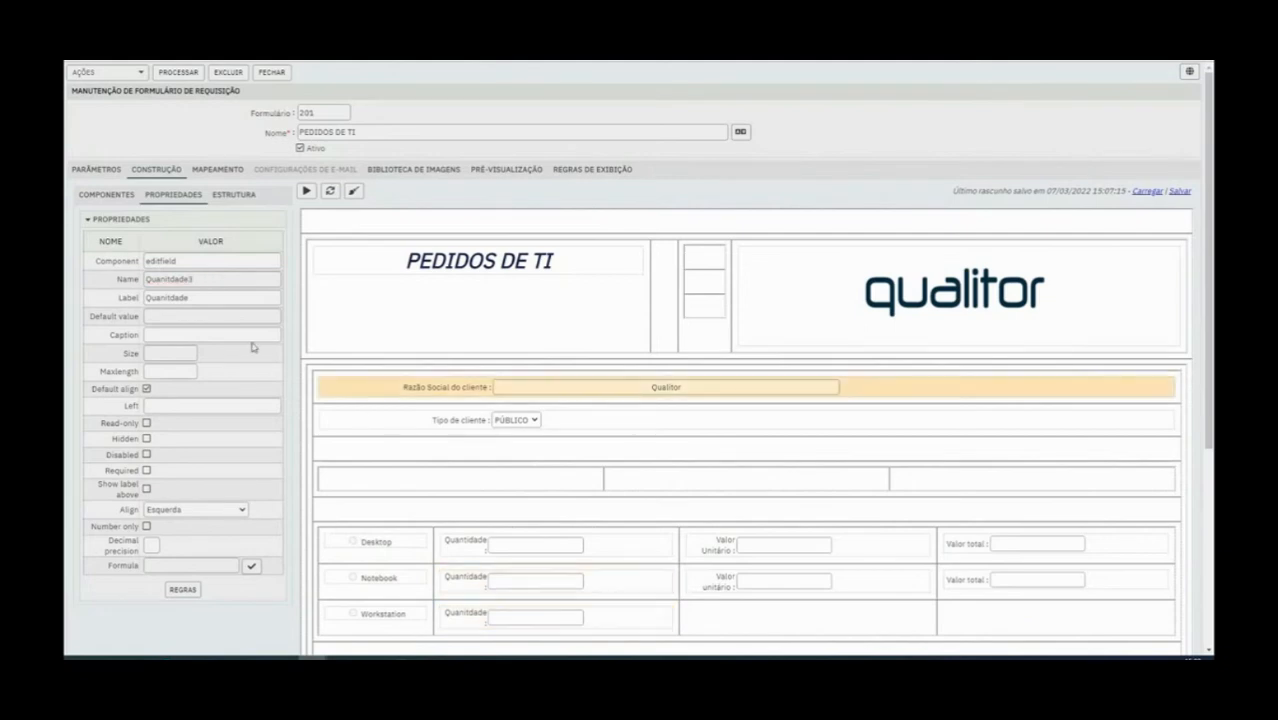
pyautogui.click(119, 199)
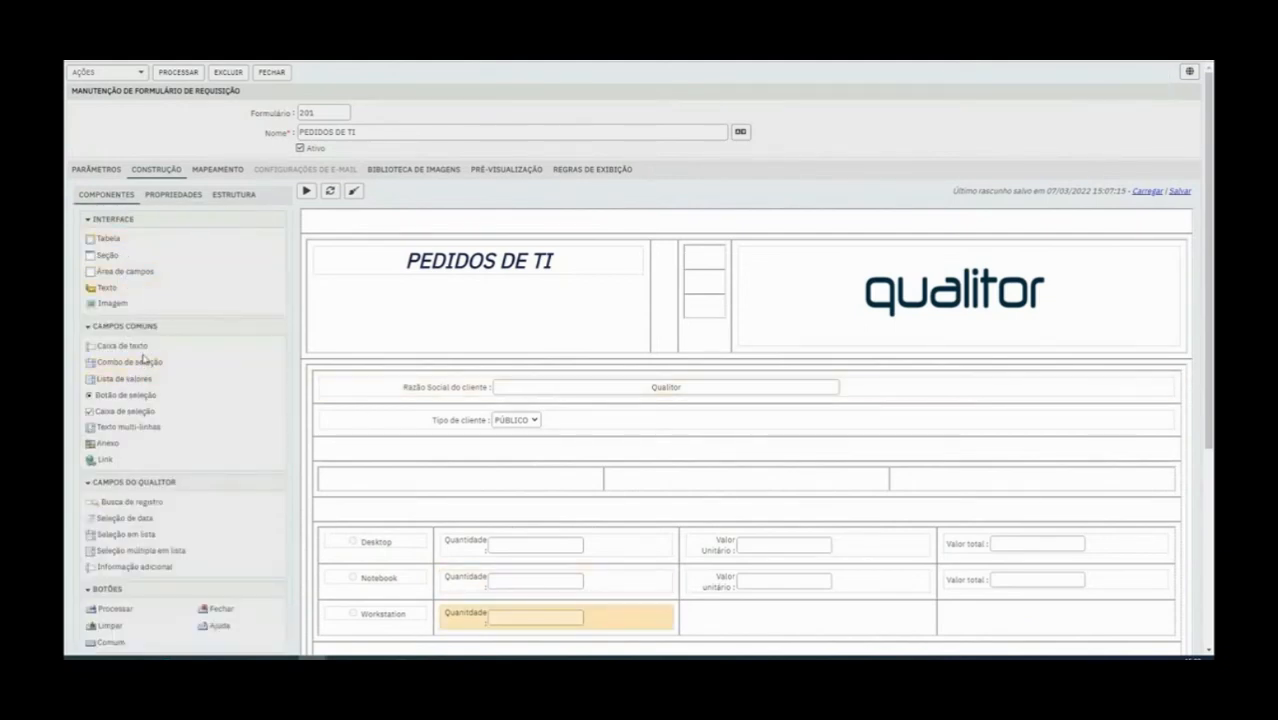
pyautogui.moveTo(143, 346); pyautogui.dragTo(750, 371)
pyautogui.scroll(1, 750, 371)
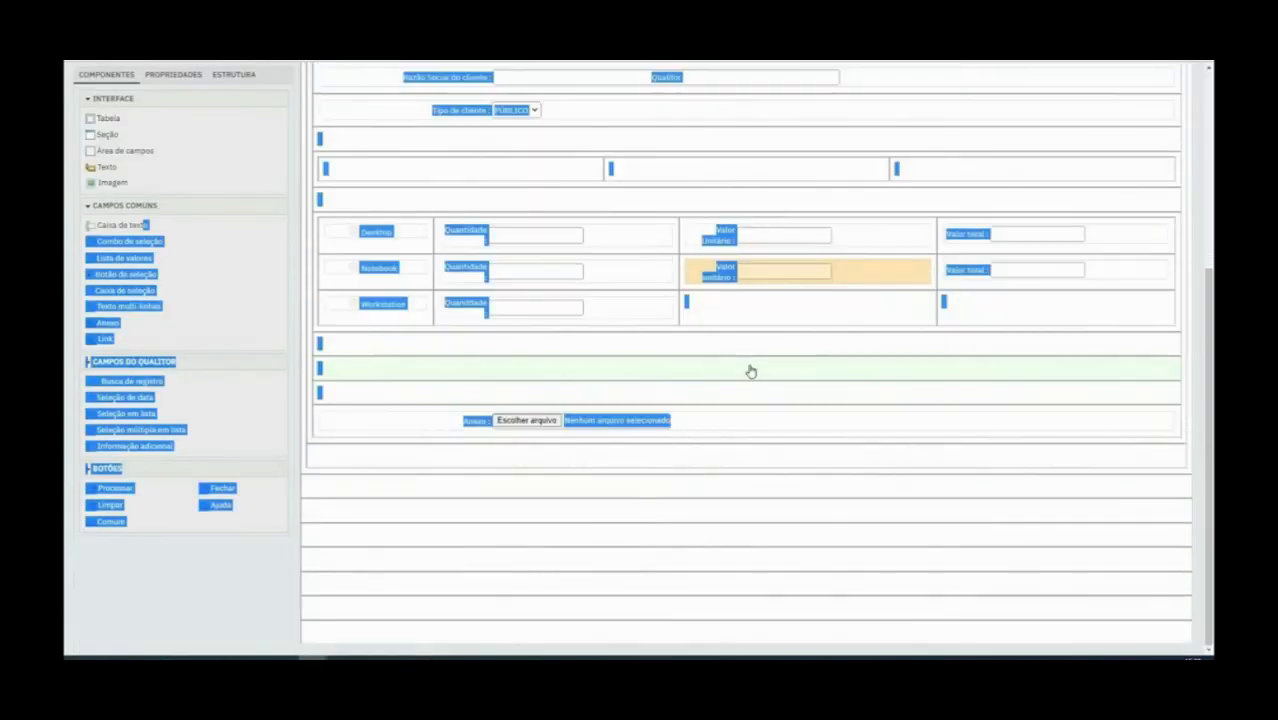
pyautogui.scroll(3, 385, 275)
pyautogui.click(358, 288)
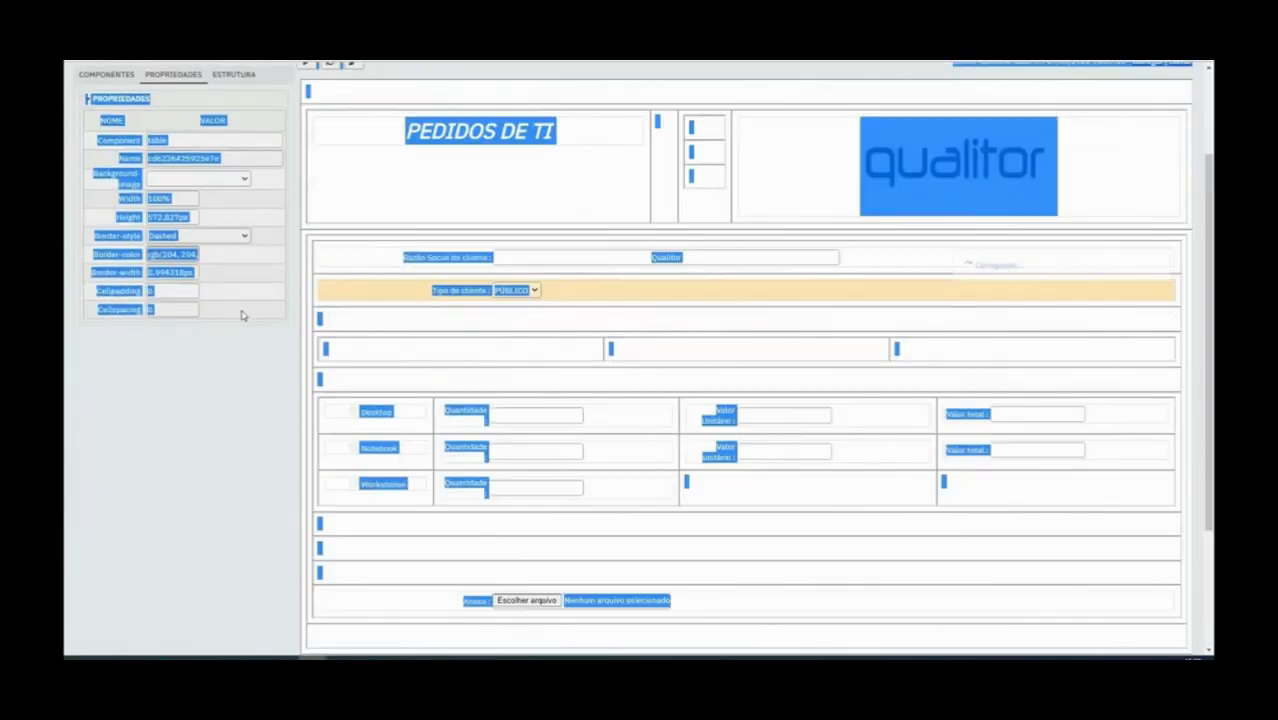
pyautogui.click(825, 563)
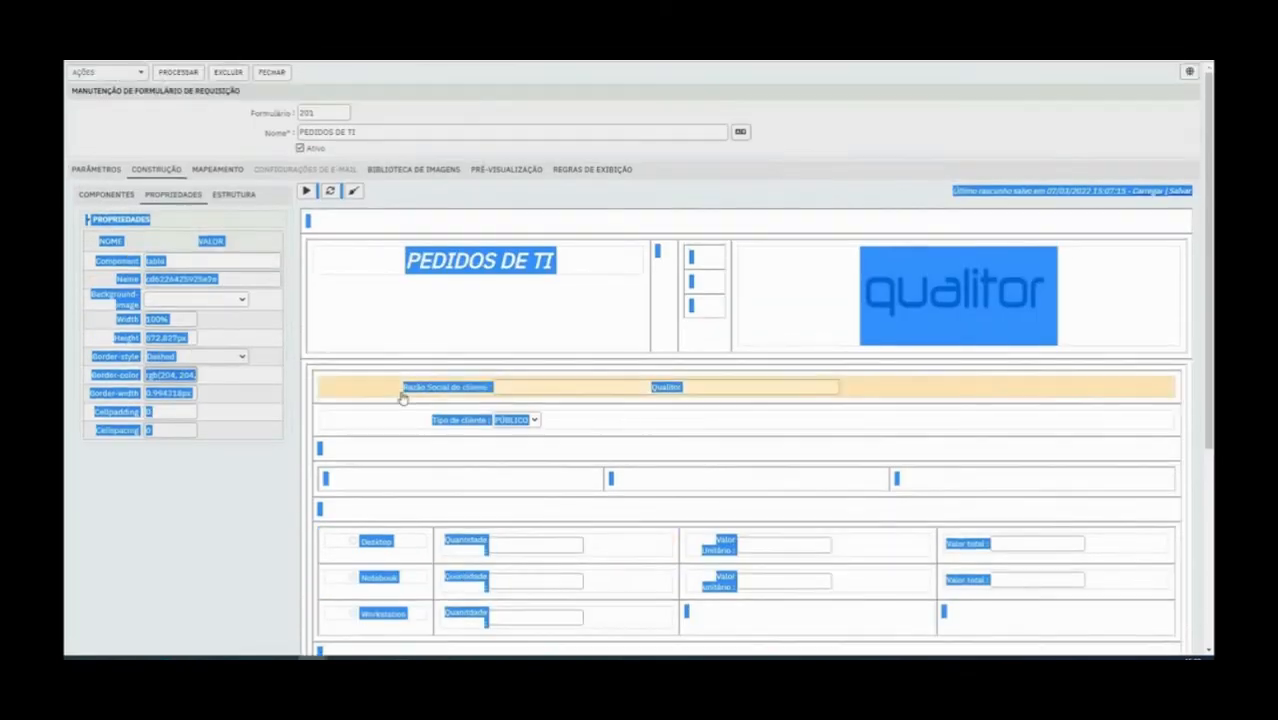
# Save the form and add a Caixa de texto after Quantidade in the Workstation row
pyautogui.click(178, 72)
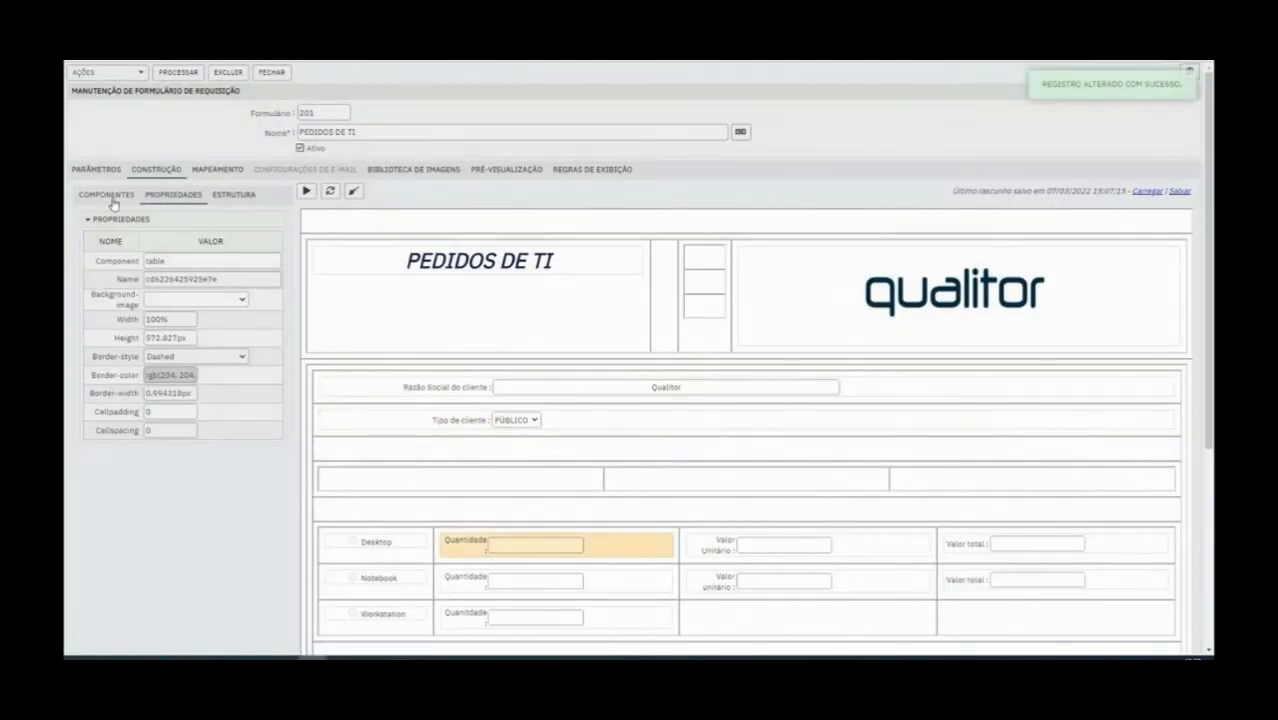
pyautogui.click(112, 198)
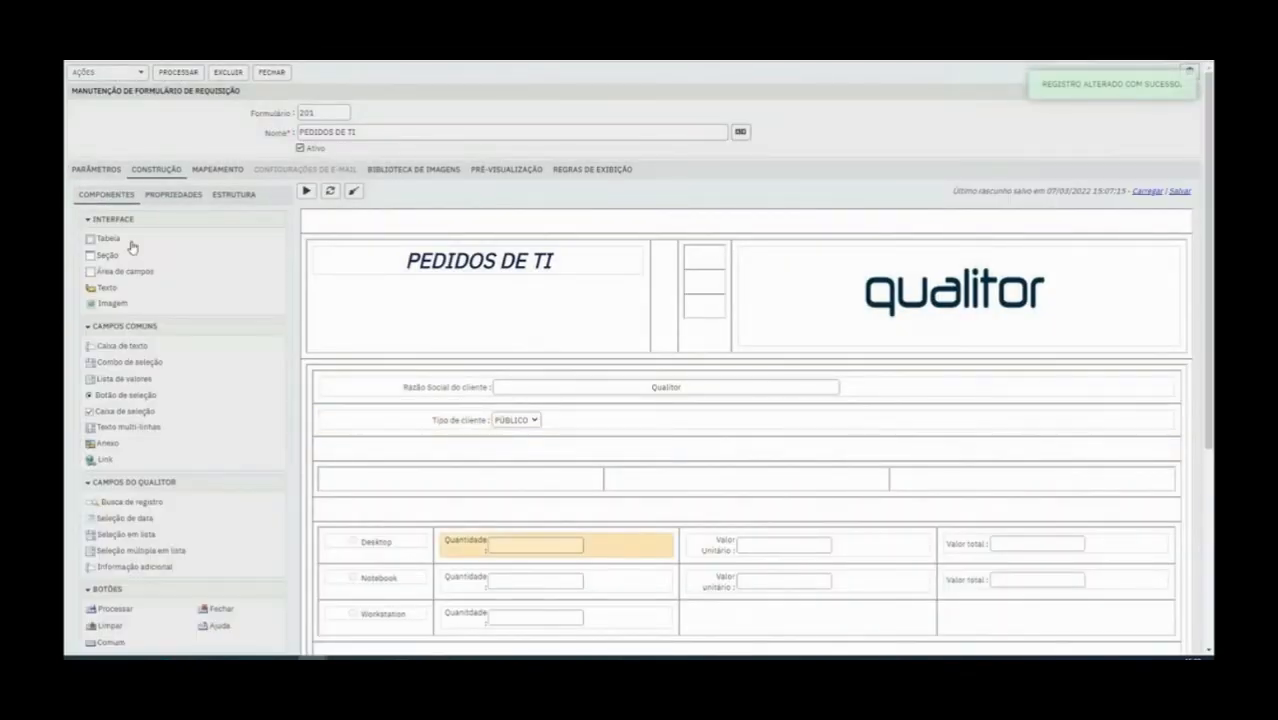
pyautogui.scroll(-1, 531, 451)
pyautogui.moveTo(110, 286); pyautogui.dragTo(700, 555)
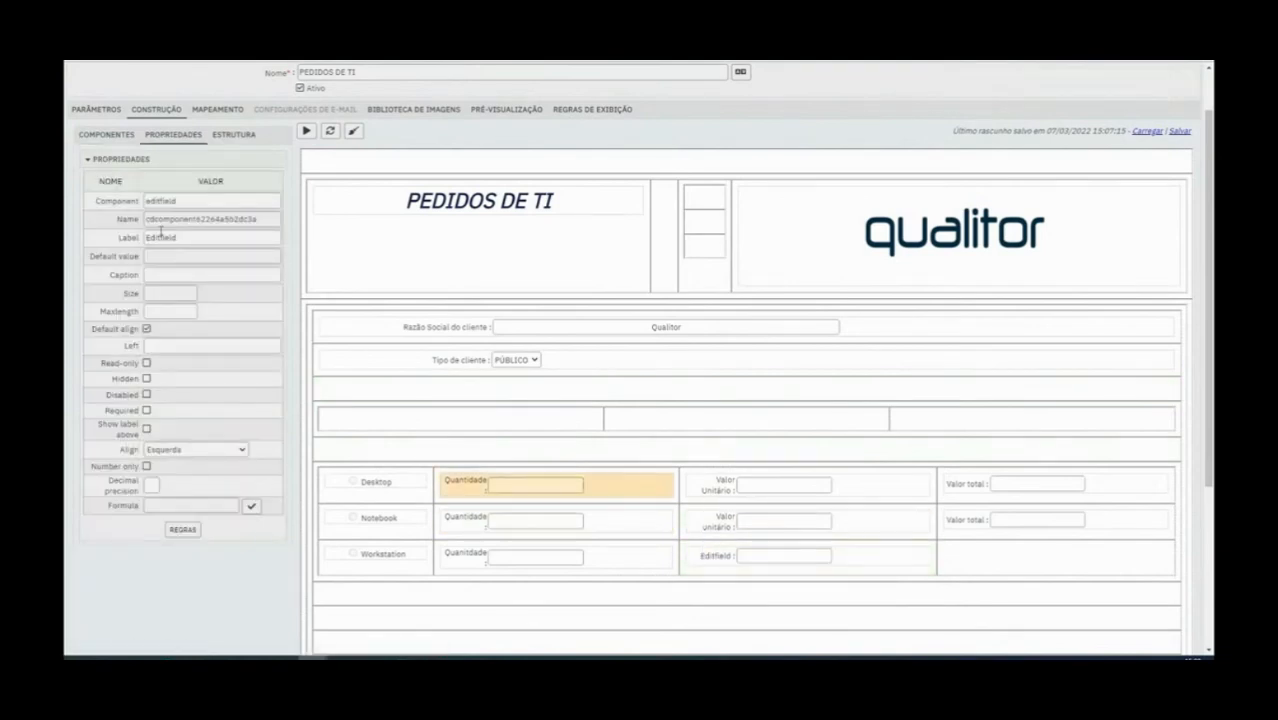
# Label the new Workstation row field Valor unitário and try to name it Valorunitrio2, dismissing the alert
pyautogui.doubleClick(161, 238)
pyautogui.write('V')
pyautogui.write('alor unitário')
pyautogui.moveTo(202, 243); pyautogui.dragTo(128, 232)
pyautogui.hotkey('ctrl', 'c')
pyautogui.doubleClick(190, 218)
pyautogui.hotkey('ctrl', 'v')
pyautogui.write('2')
pyautogui.click(735, 614)
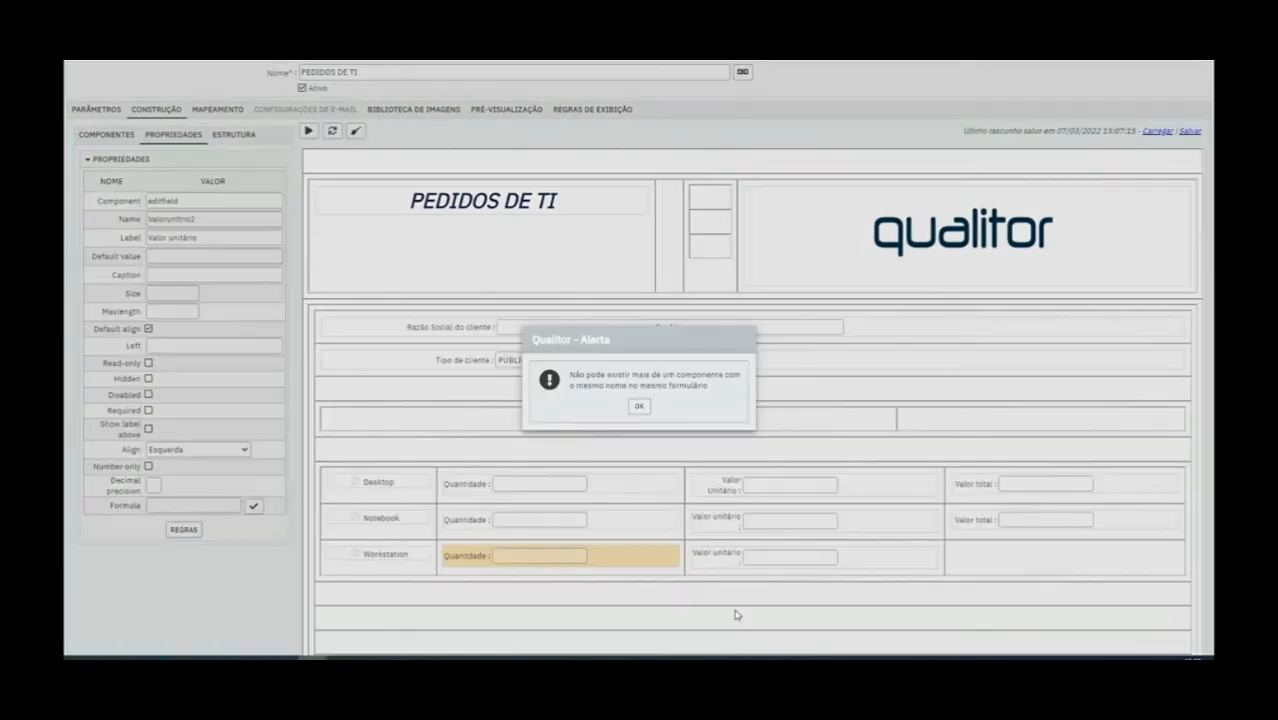
pyautogui.click(638, 405)
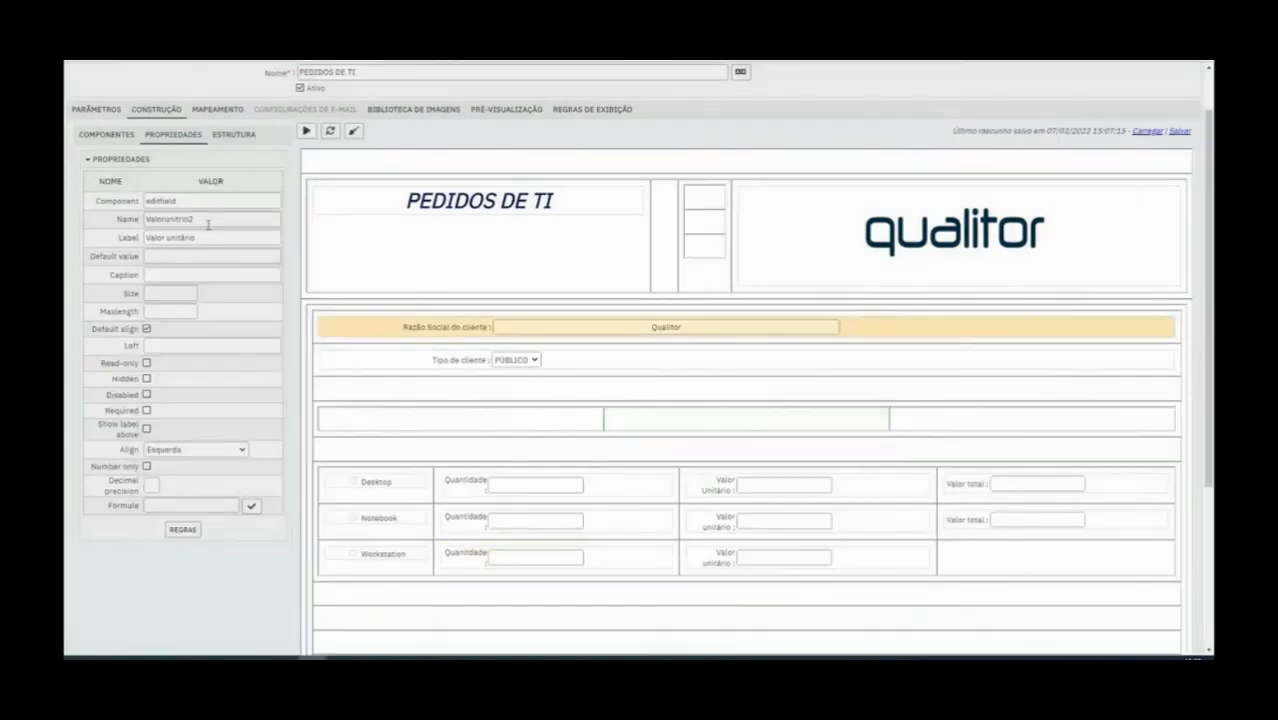
# Add a Caixa de texto in the last cell of the Workstation row, labelled Valor total and named Valortotal3, and save the form
pyautogui.click(834, 613)
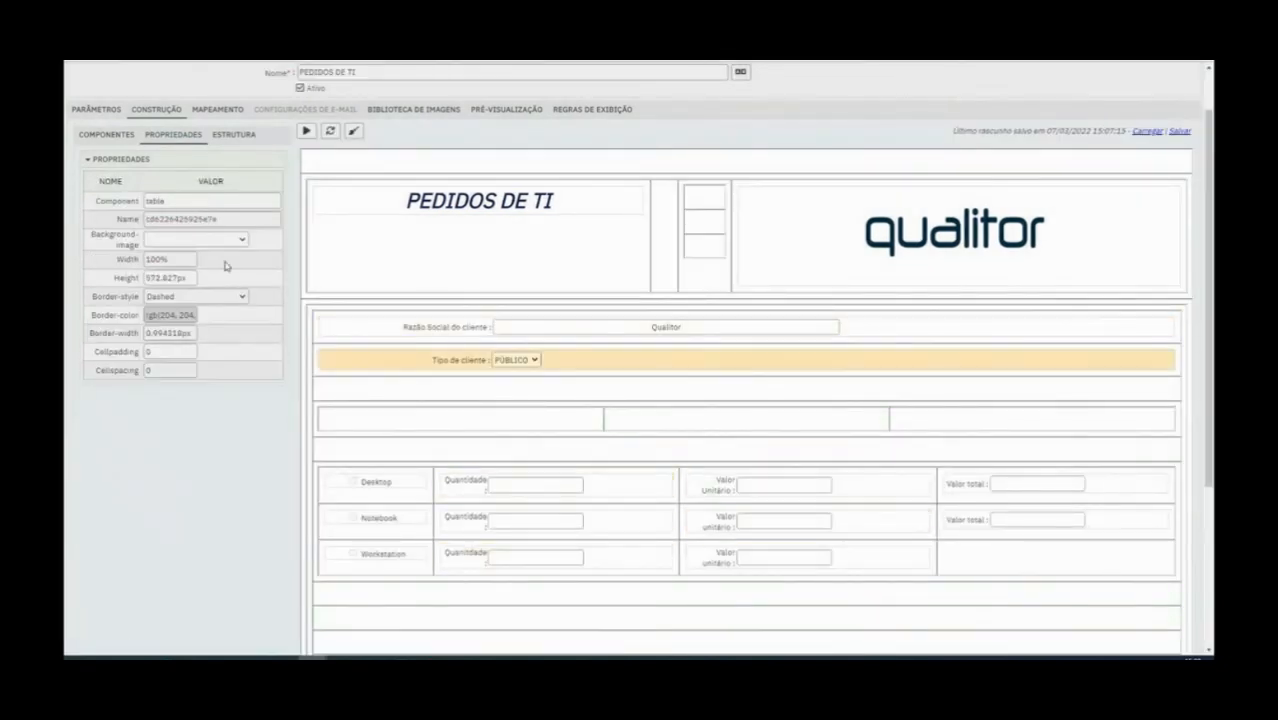
pyautogui.click(110, 136)
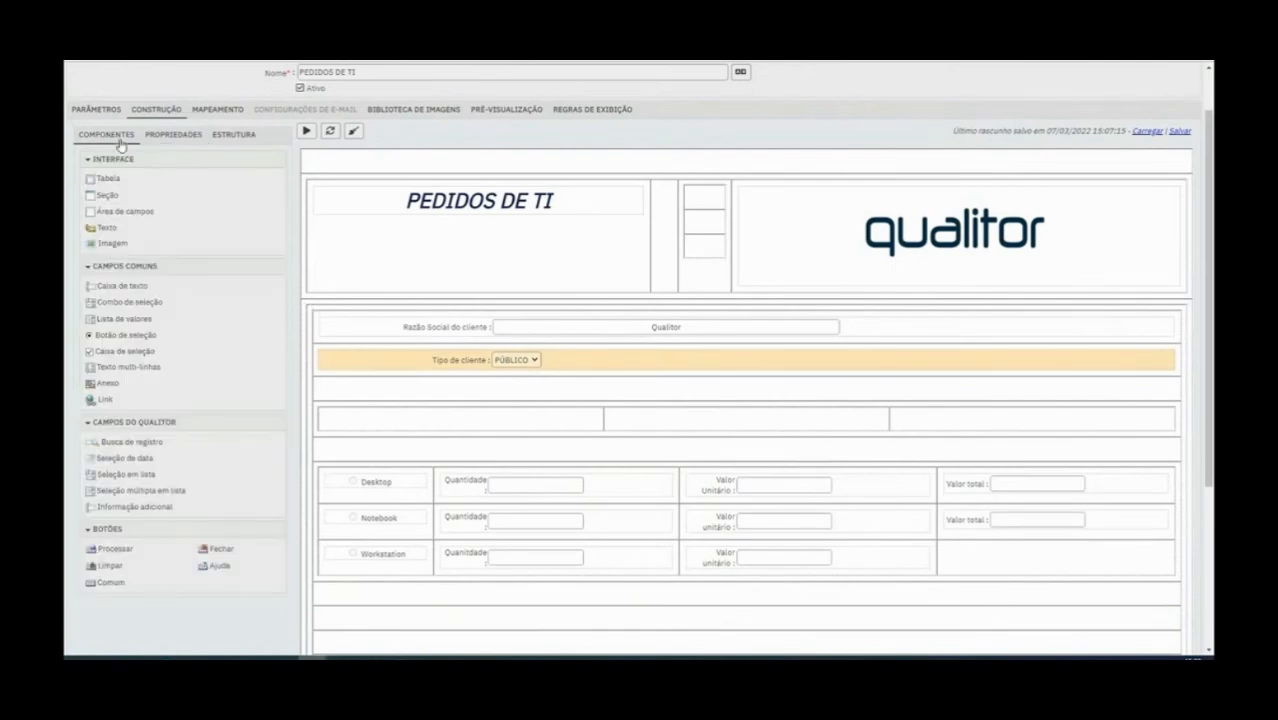
pyautogui.moveTo(201, 291); pyautogui.dragTo(979, 562)
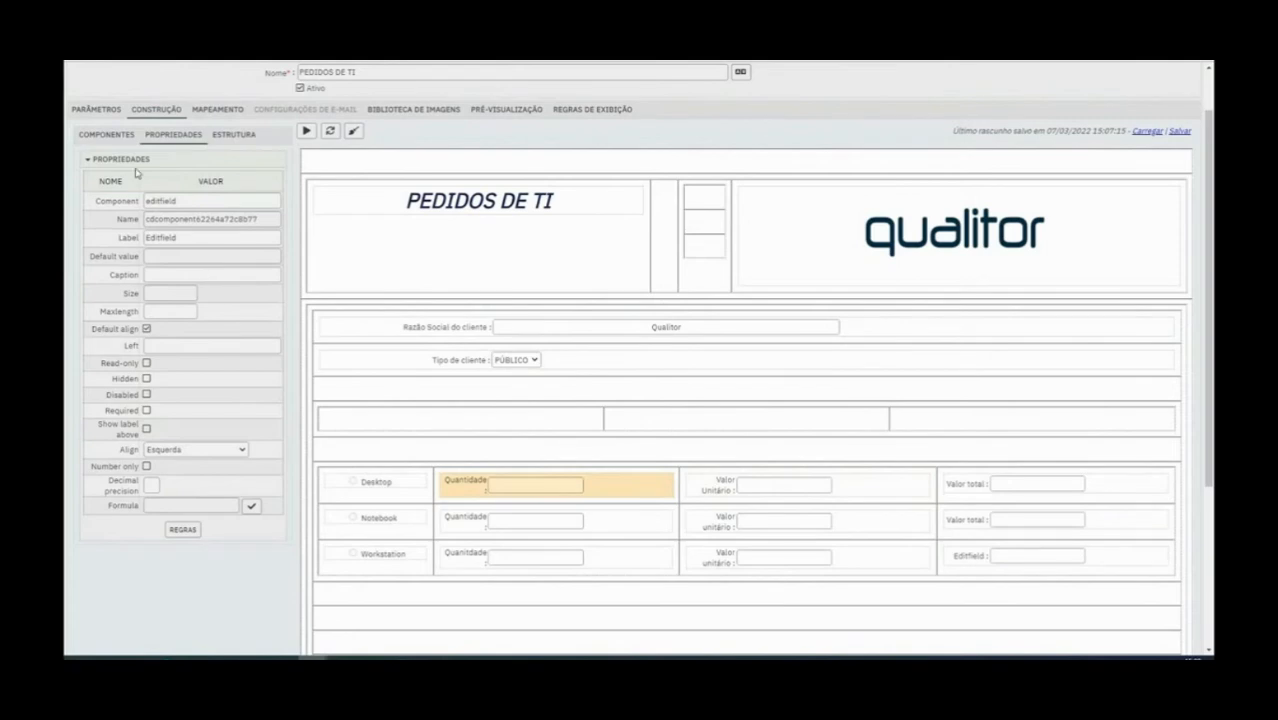
pyautogui.doubleClick(196, 237)
pyautogui.write('Valor total')
pyautogui.tripleClick(196, 237)
pyautogui.tripleClick(200, 218)
pyautogui.write('Valortotal')
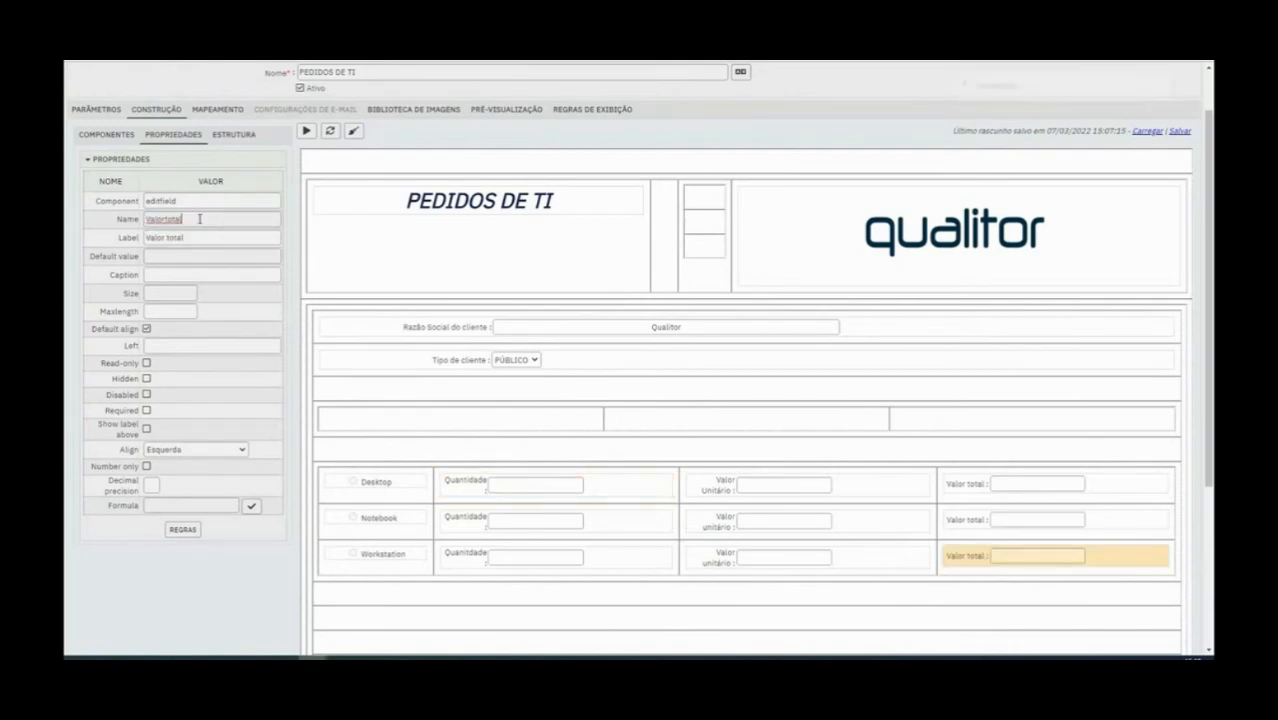
pyautogui.write('3')
pyautogui.click(343, 188)
pyautogui.click(179, 74)
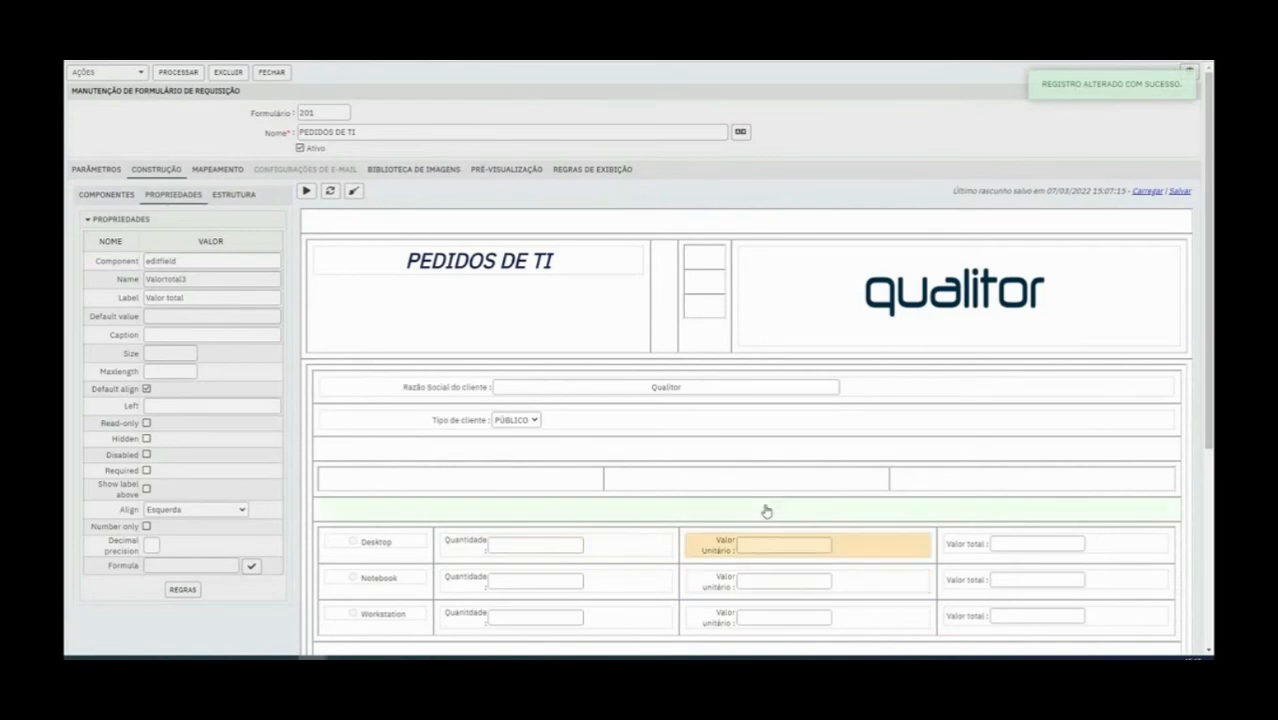
# Restrict the Desktop row's Quantidade field to numbers only
pyautogui.scroll(-1, 736, 510)
pyautogui.click(457, 488)
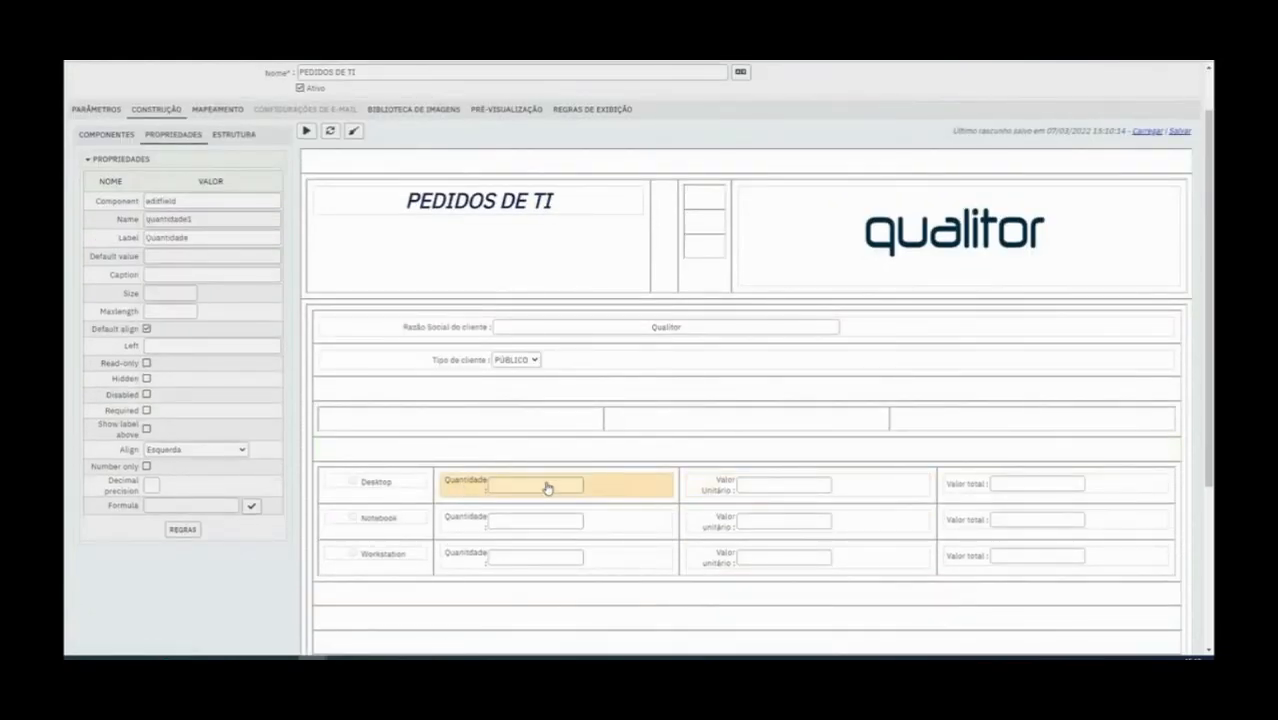
pyautogui.click(147, 467)
# Preview the form and try entering letters in the Desktop row's Quantidade field
pyautogui.click(306, 134)
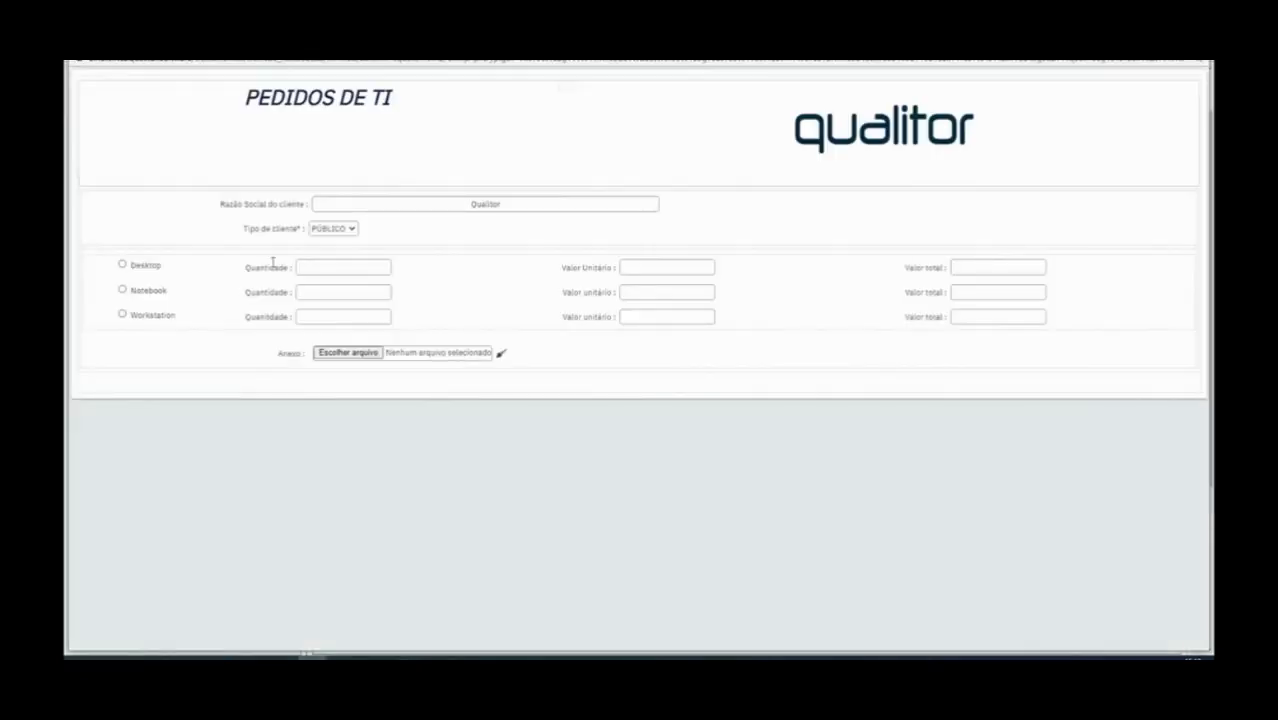
pyautogui.click(318, 267)
pyautogui.write('lkkk')
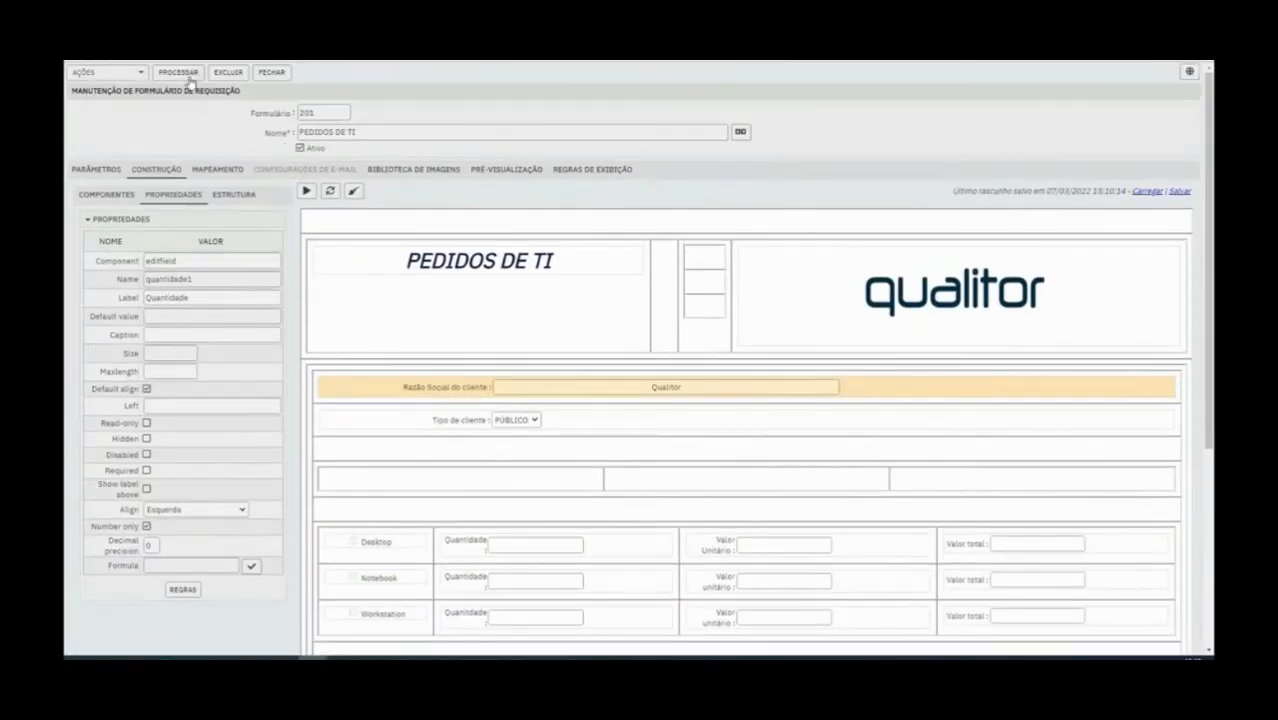
# Save the form, preview it again and retest the quantity fields with letters such as ddd and fff
pyautogui.click(188, 76)
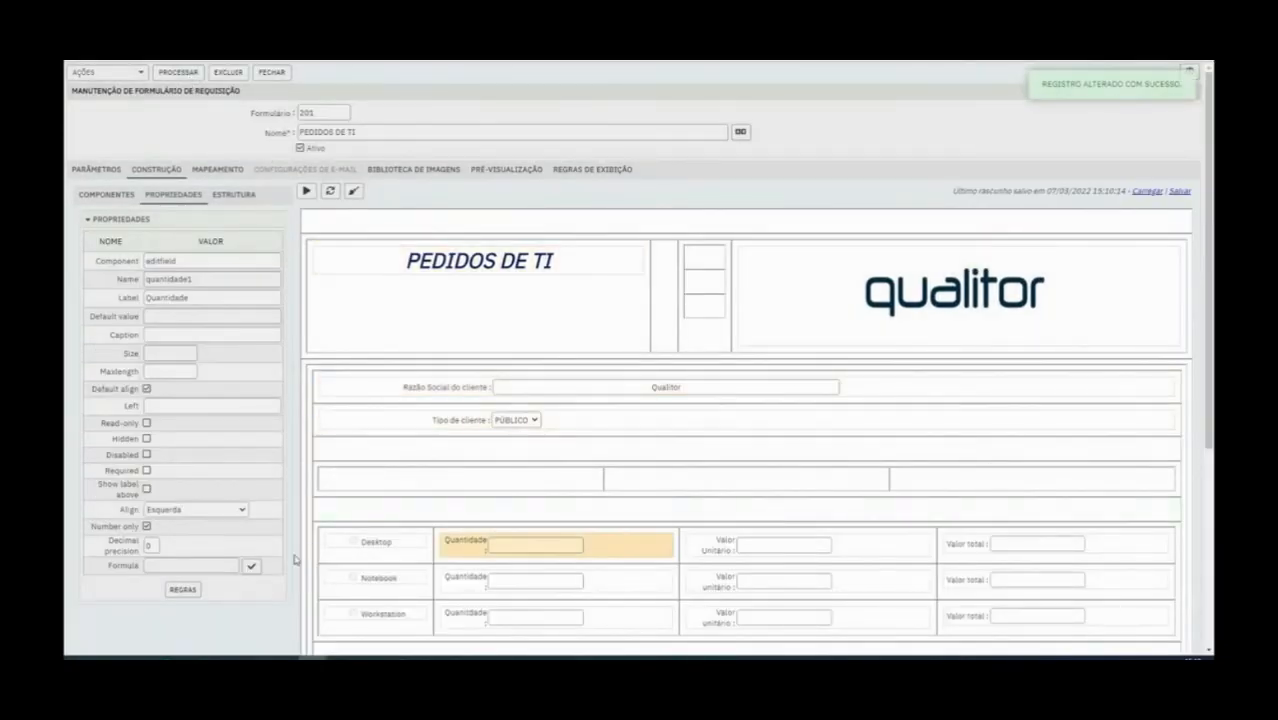
pyautogui.click(308, 192)
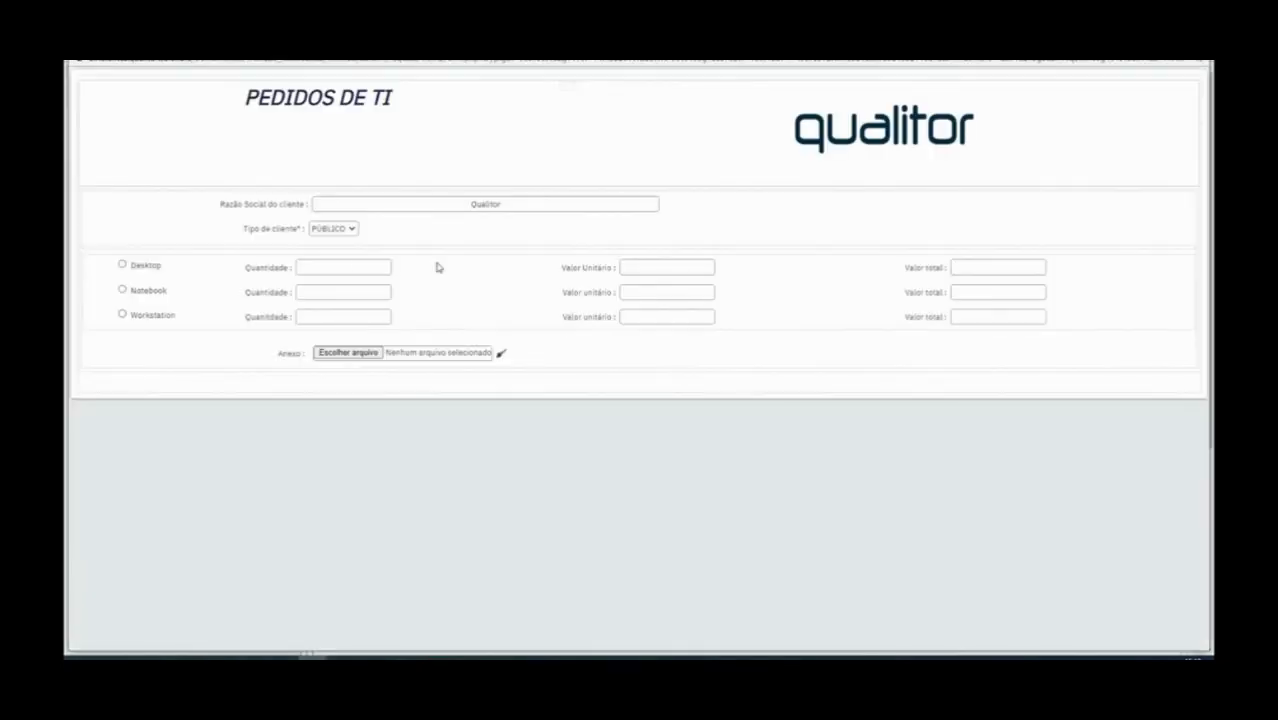
pyautogui.click(355, 267)
pyautogui.write('ddd')
pyautogui.click(296, 292)
pyautogui.write('ffffff')
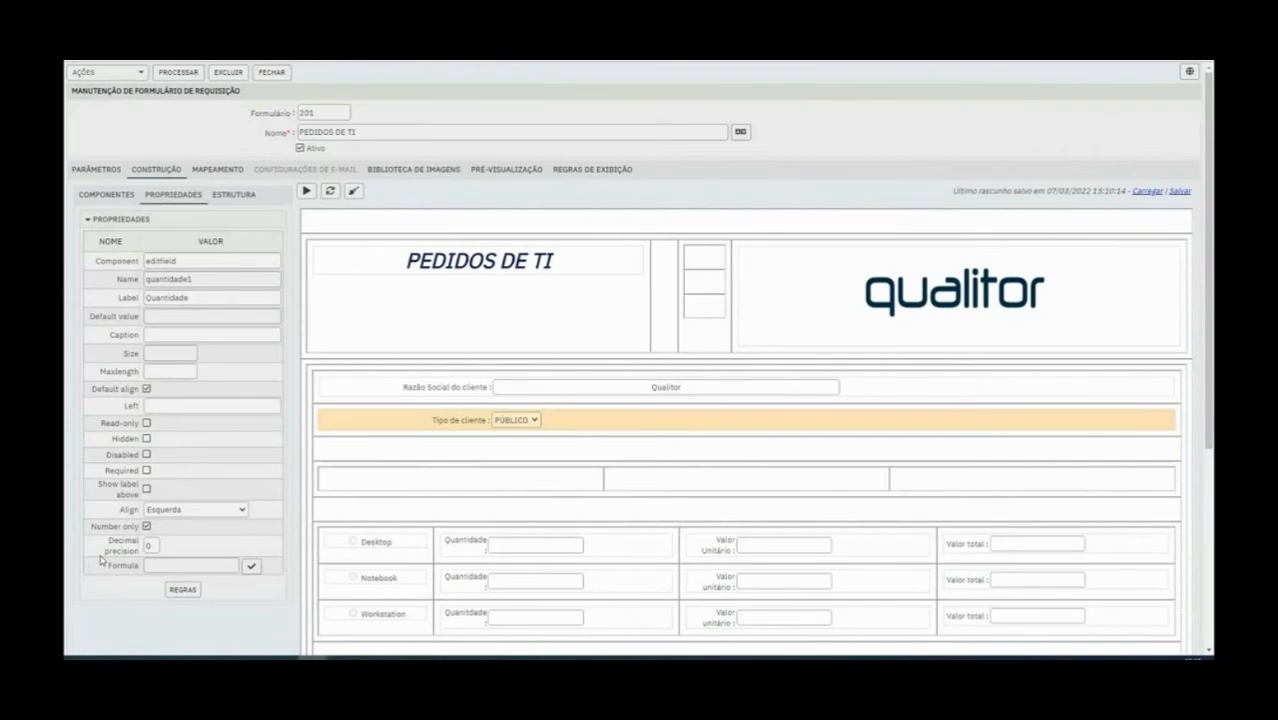
# Recheck the number-only setting of the Desktop row's Quantidade field and save the form again
pyautogui.moveTo(91, 526); pyautogui.dragTo(281, 540)
pyautogui.click(484, 545)
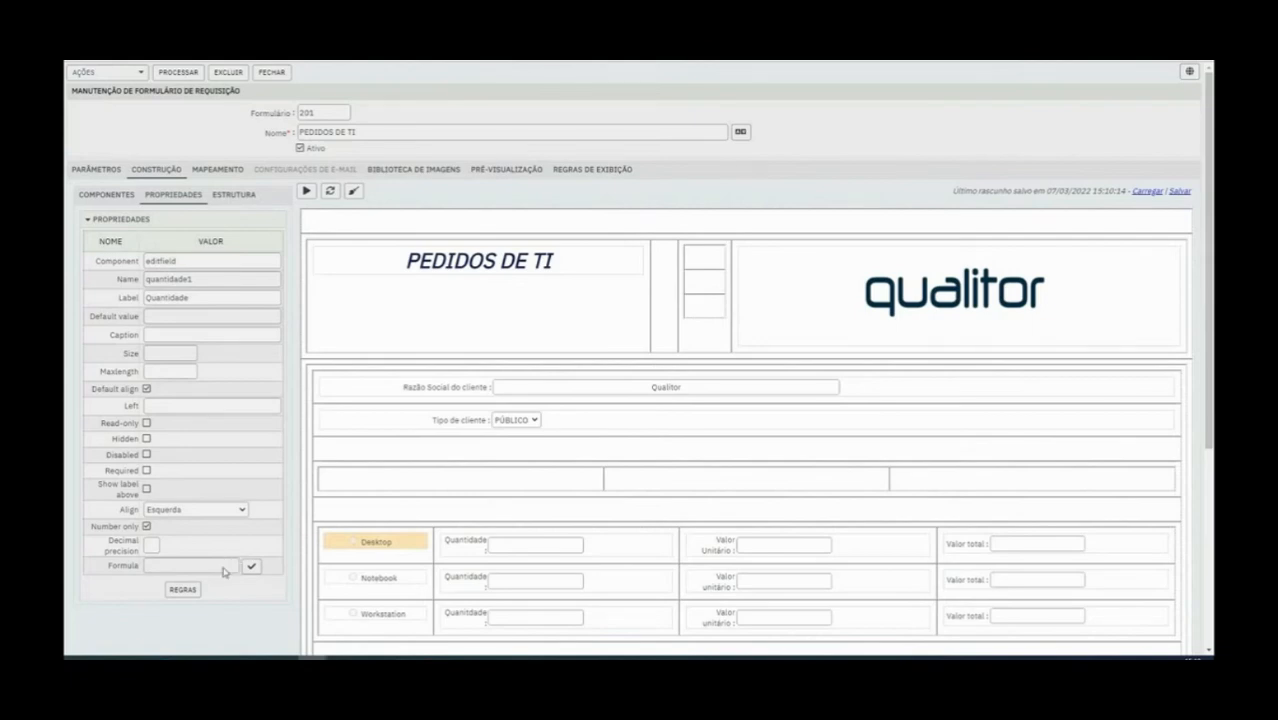
pyautogui.click(157, 75)
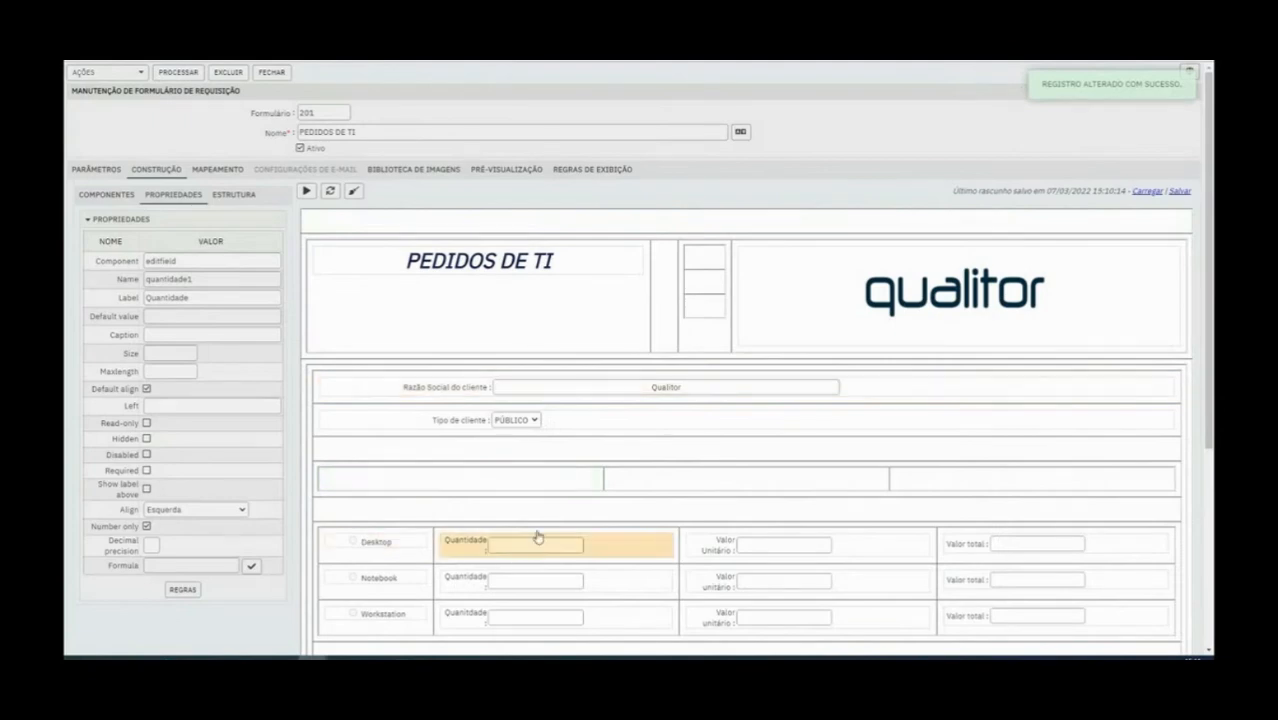
# Restrict the Desktop row's Valor Unitário and Valor total fields to numbers only and save the form
pyautogui.click(737, 548)
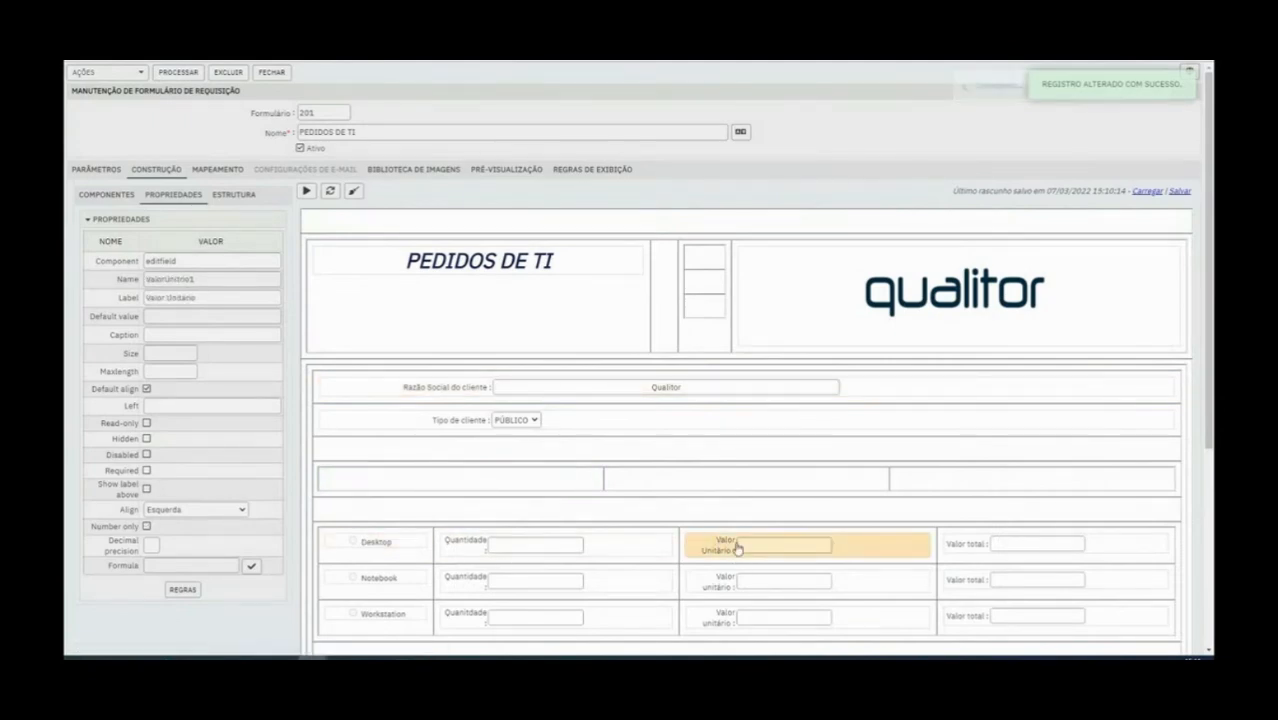
pyautogui.click(146, 527)
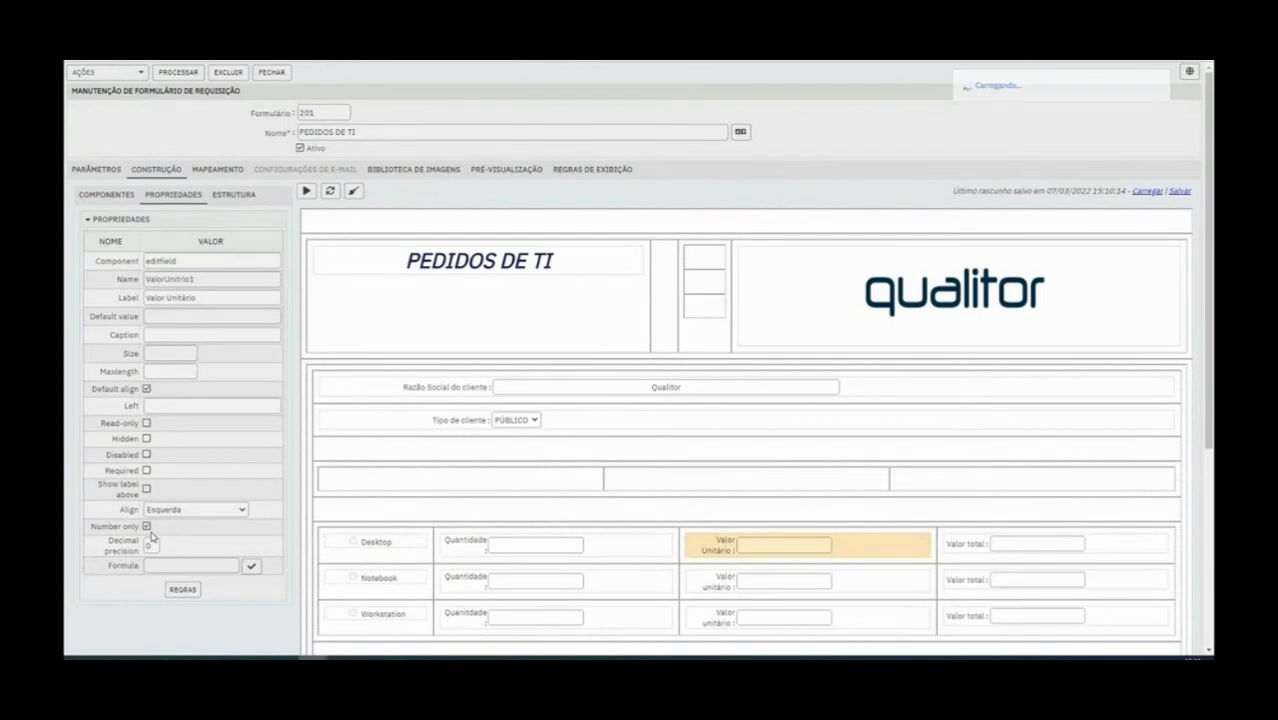
pyautogui.click(990, 553)
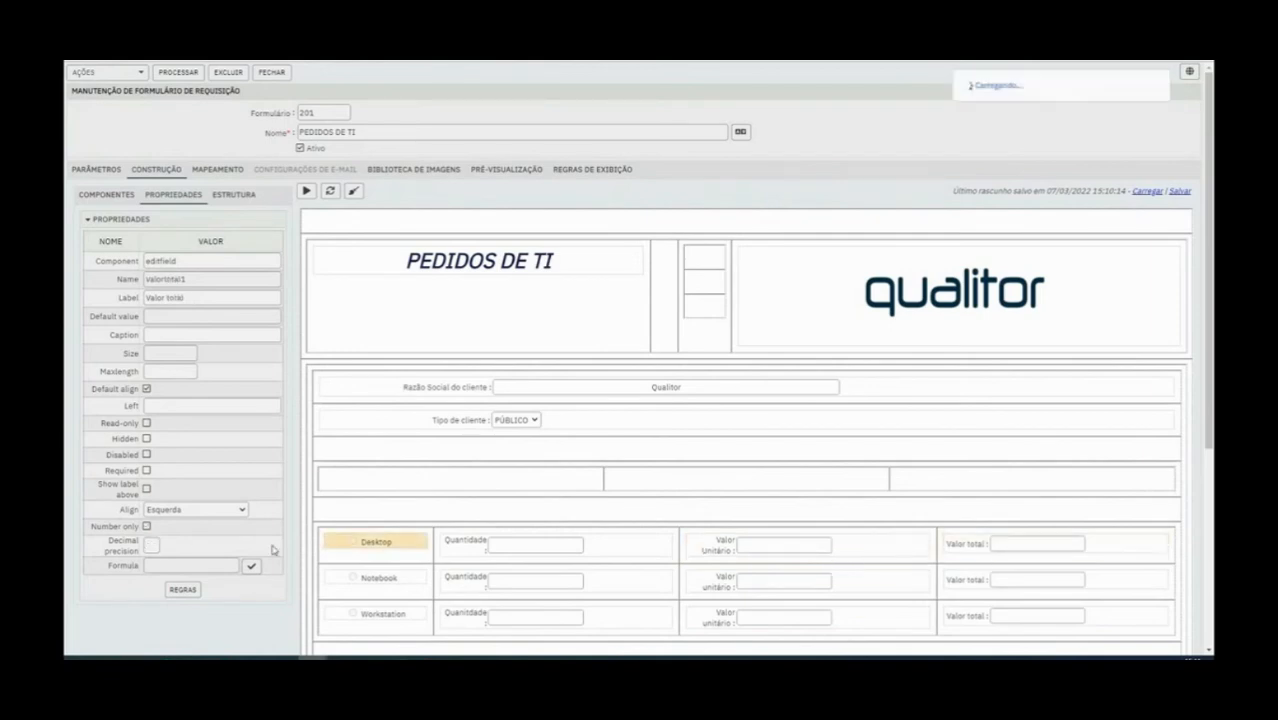
pyautogui.click(146, 527)
pyautogui.click(178, 72)
# Restrict the Notebook row's Quantidade, Valor unitário and Valor total fields to numbers only
pyautogui.click(479, 578)
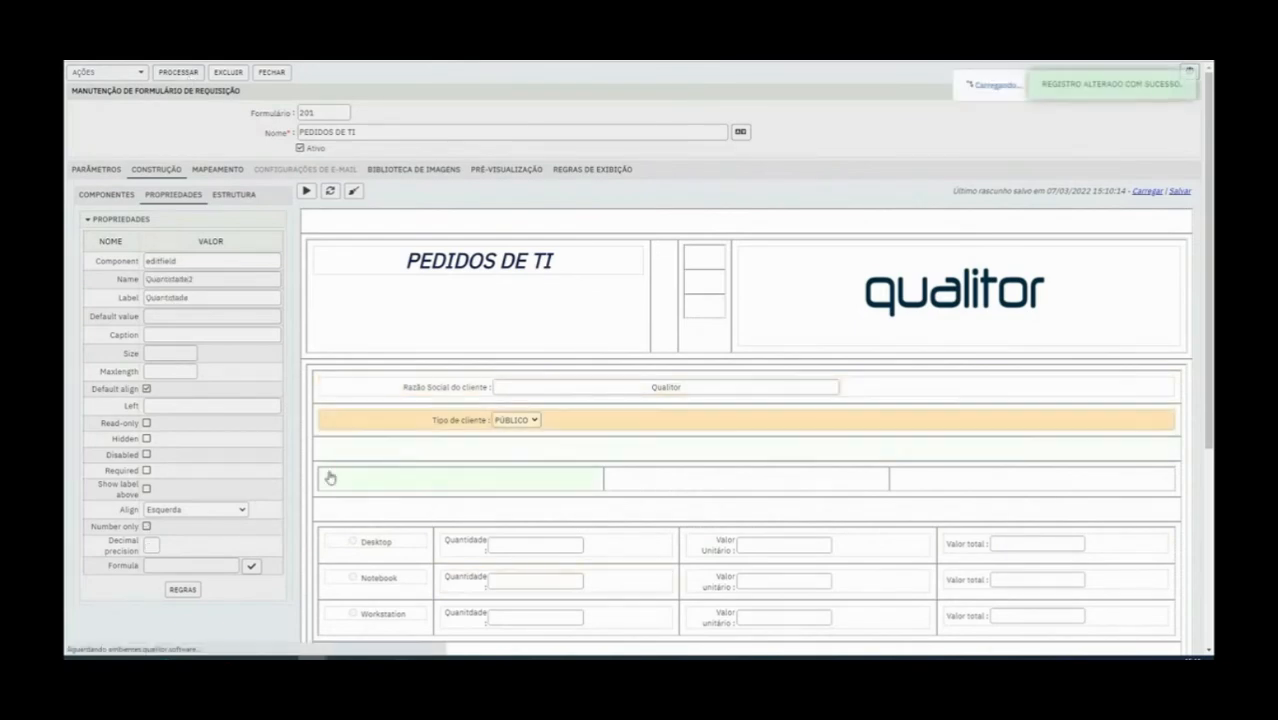
pyautogui.click(146, 526)
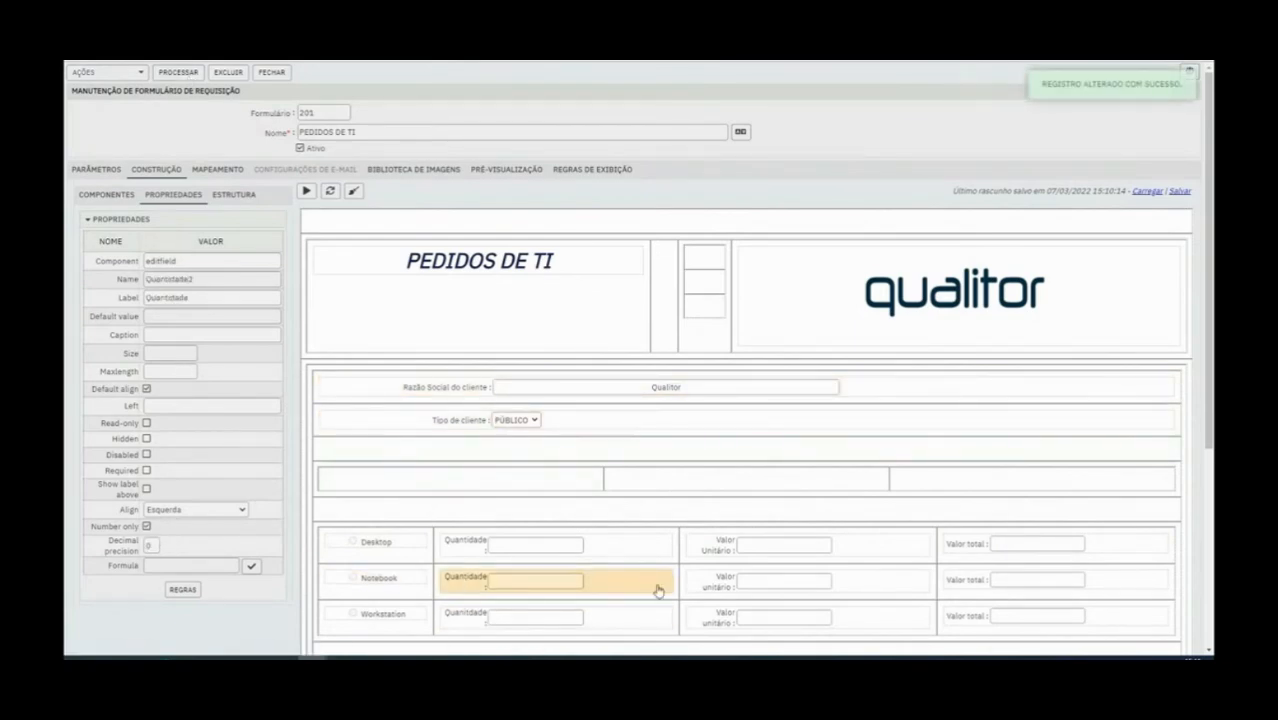
pyautogui.click(703, 589)
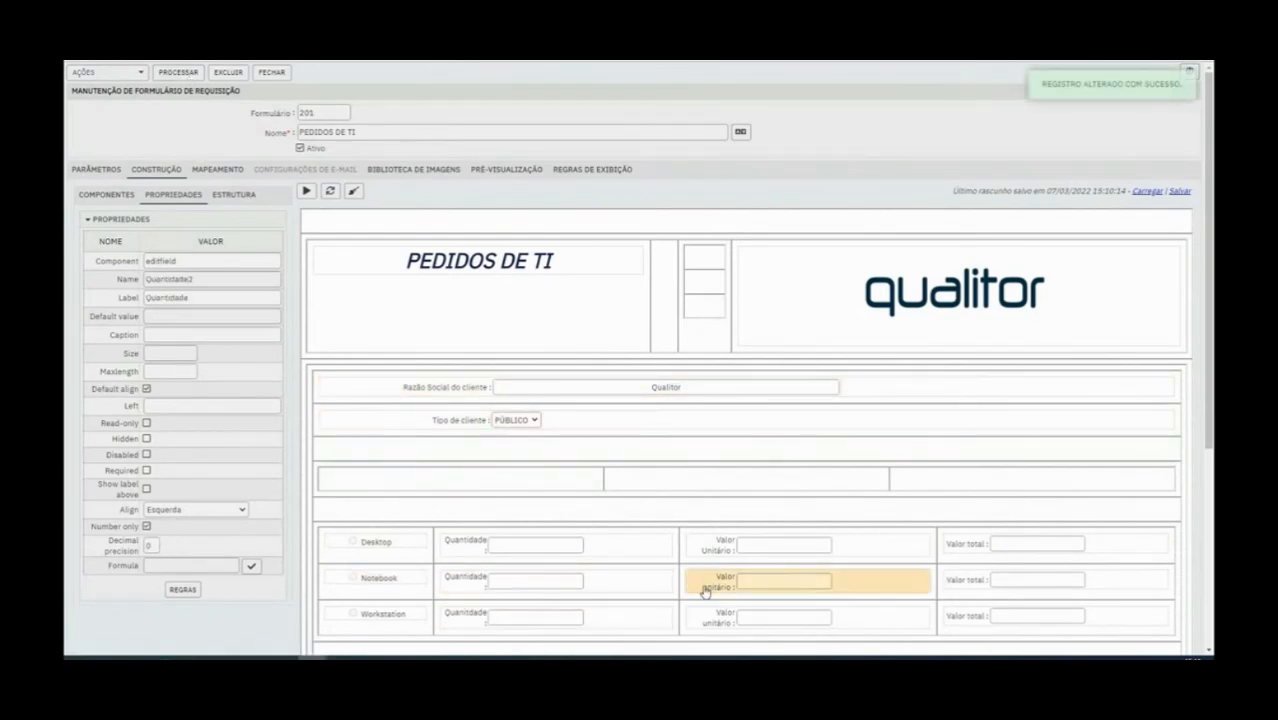
pyautogui.click(146, 527)
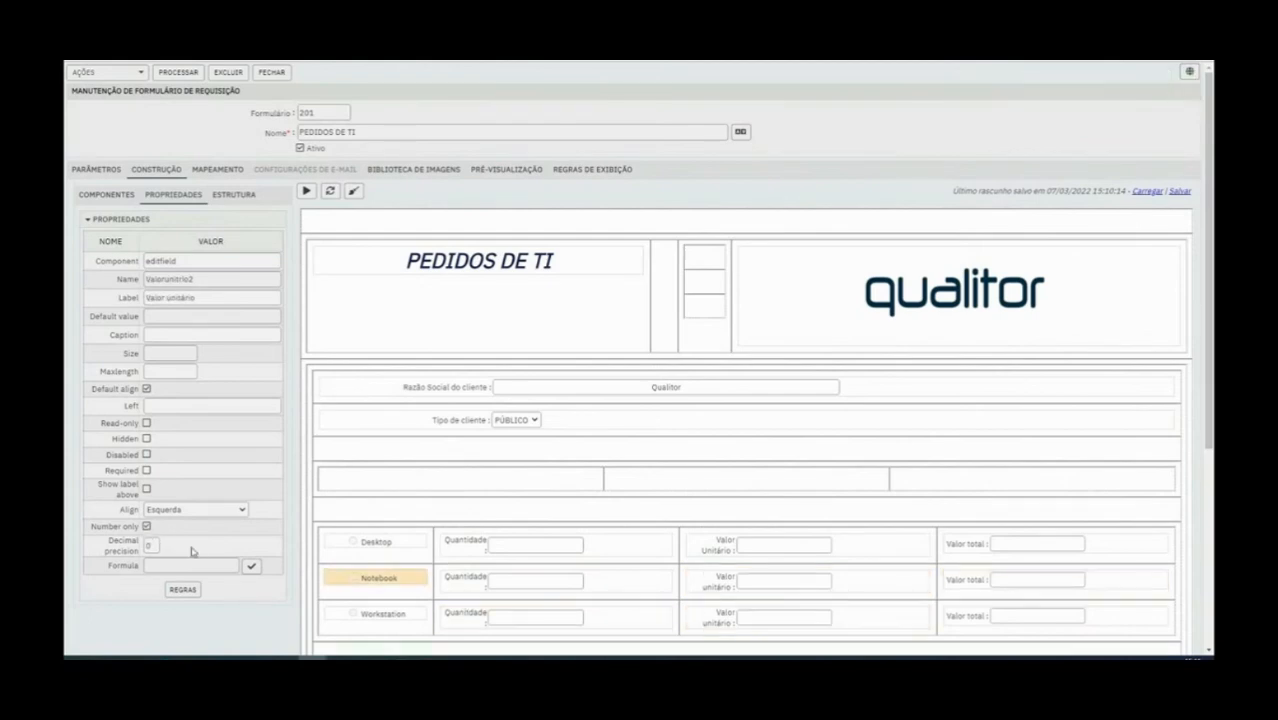
pyautogui.click(975, 580)
pyautogui.click(146, 527)
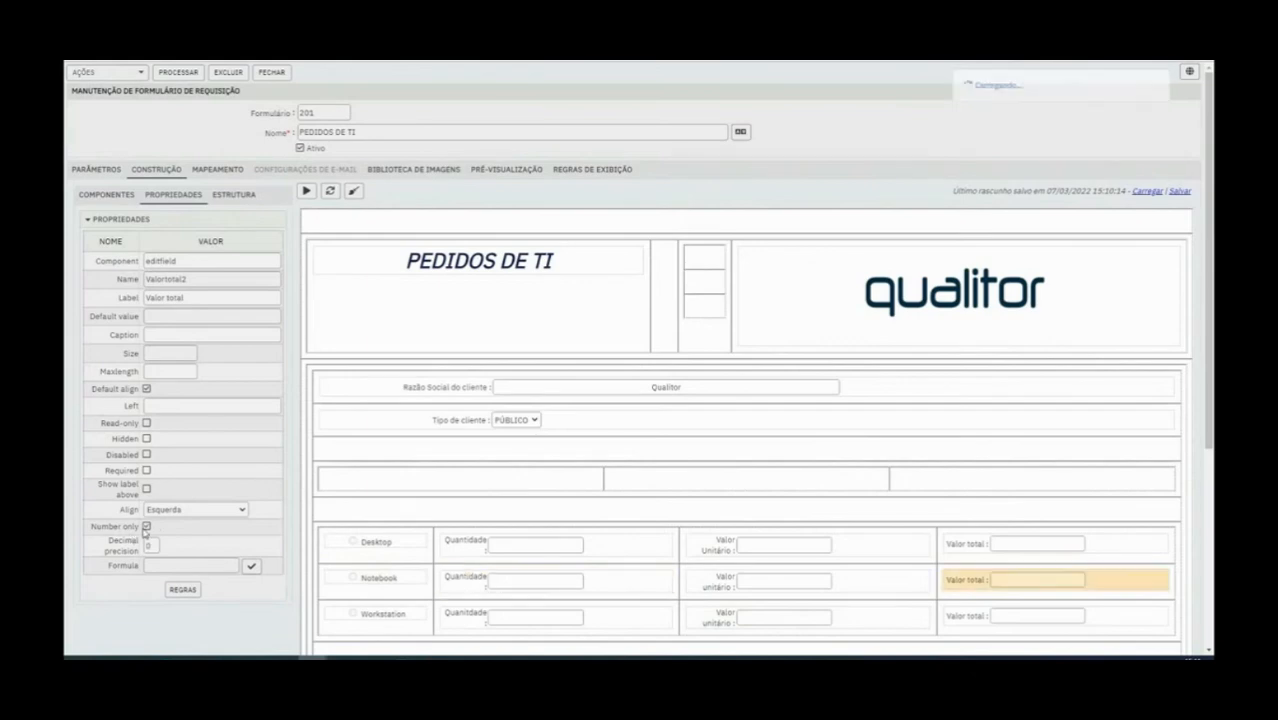
# Restrict the Workstation row's Valor unitário field to numbers only and save the form
pyautogui.click(437, 628)
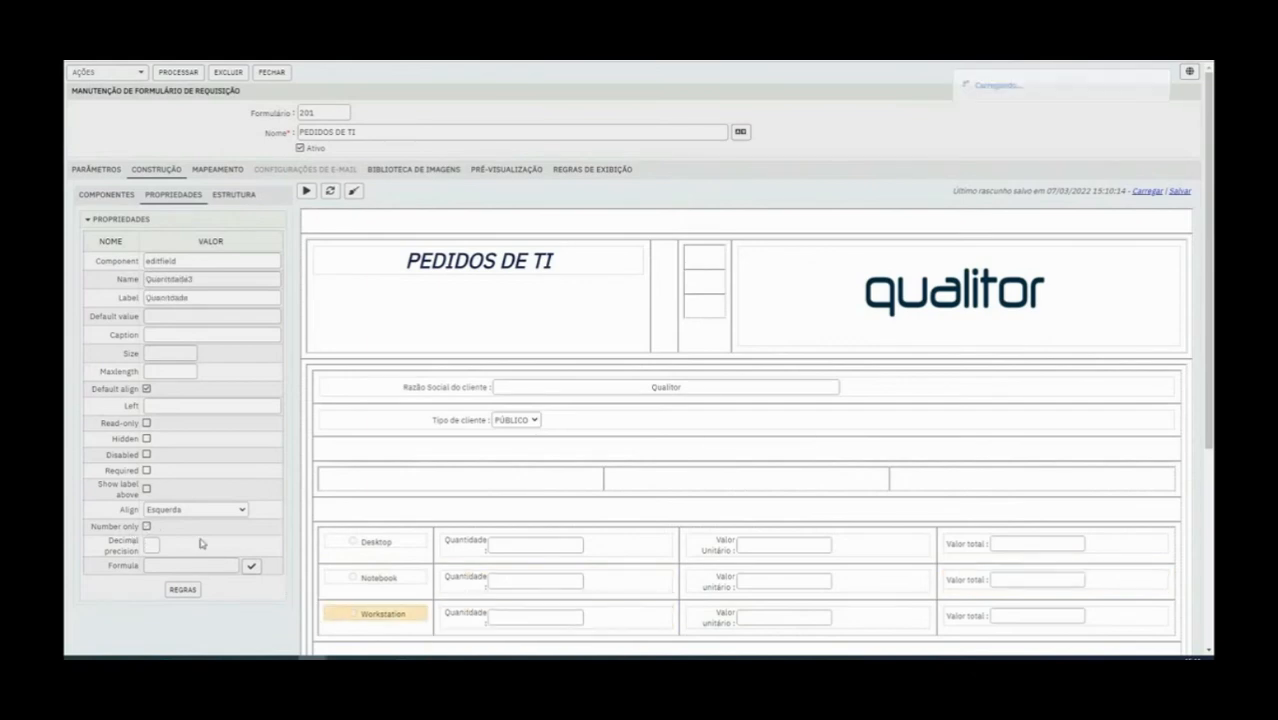
pyautogui.click(685, 622)
pyautogui.click(146, 527)
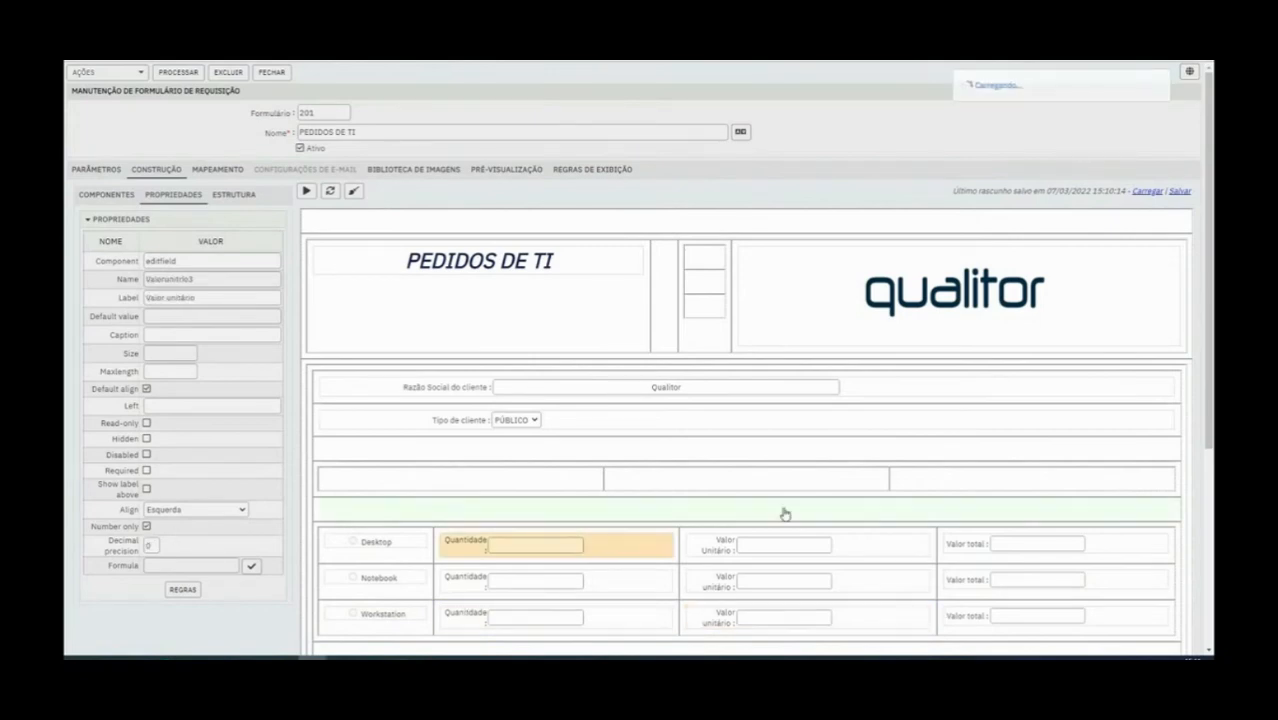
pyautogui.click(187, 75)
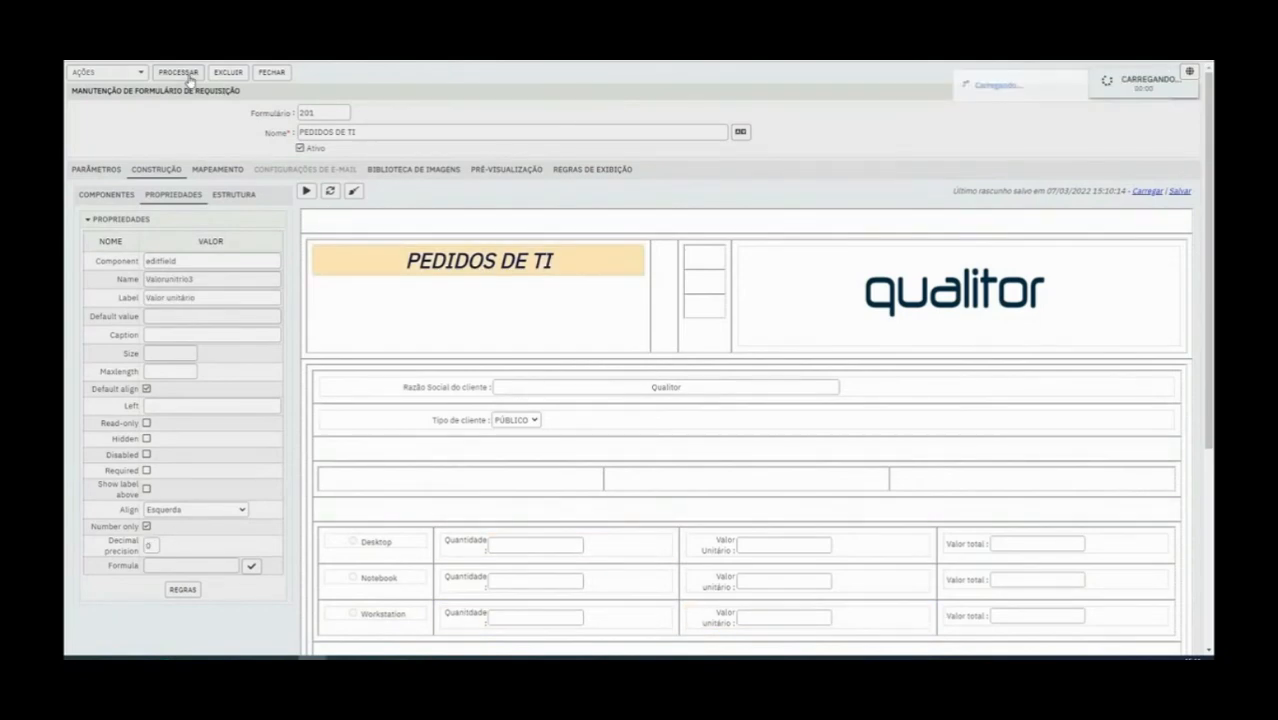
# Preview the form, test its number-only fields with the letters wwww and the numbers 555 and 44, and close the preview
pyautogui.click(307, 193)
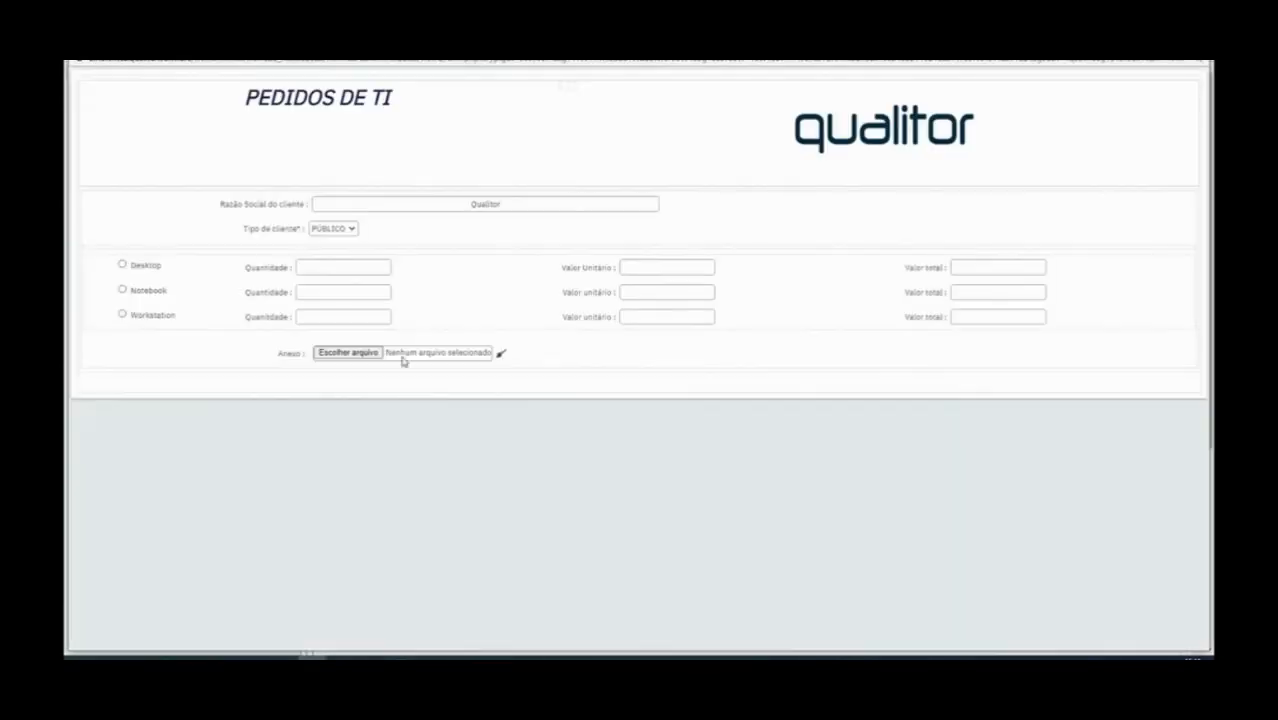
pyautogui.write('wwww')
pyautogui.press('BackSpace')
pyautogui.press('BackSpace')
pyautogui.press('BackSpace')
pyautogui.press('BackSpace')
pyautogui.write('555')
pyautogui.press('Tab')
pyautogui.write('44')
pyautogui.click(1197, 43)
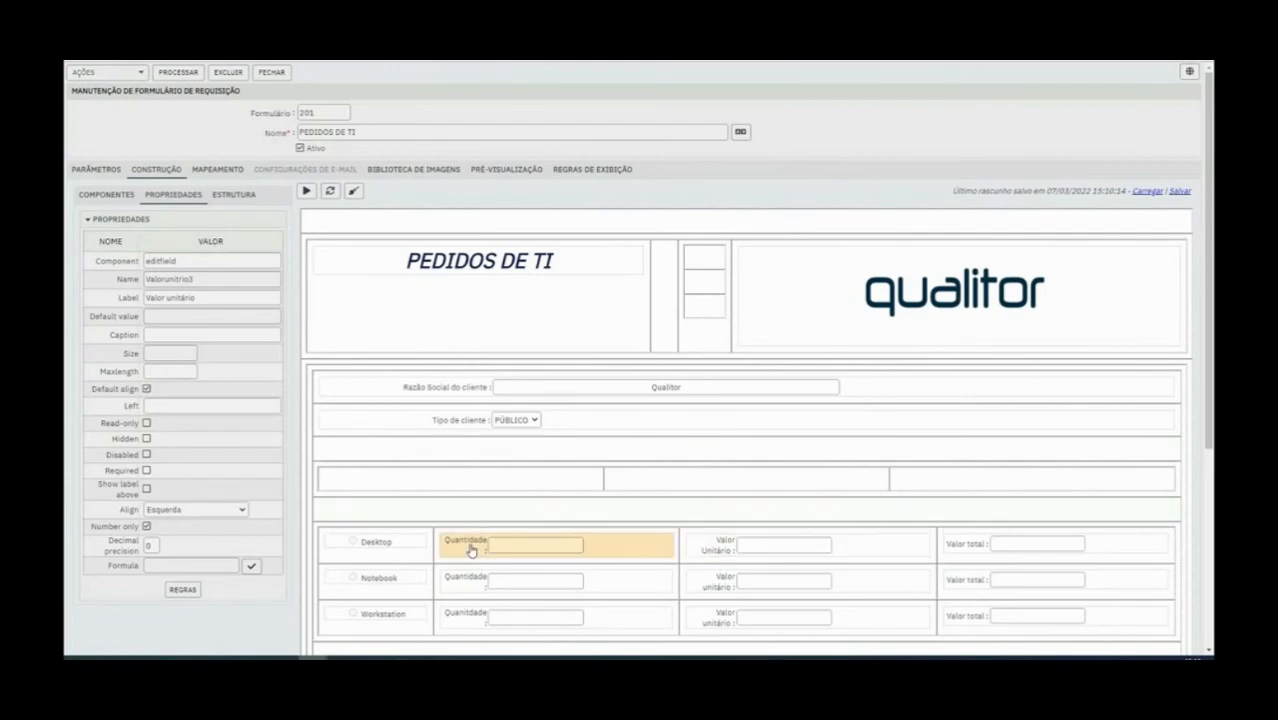
# Review the Desktop row's Quantidade and Valor Unitário properties and open the formula editor for its Valor total field
pyautogui.scroll(-1, 488, 522)
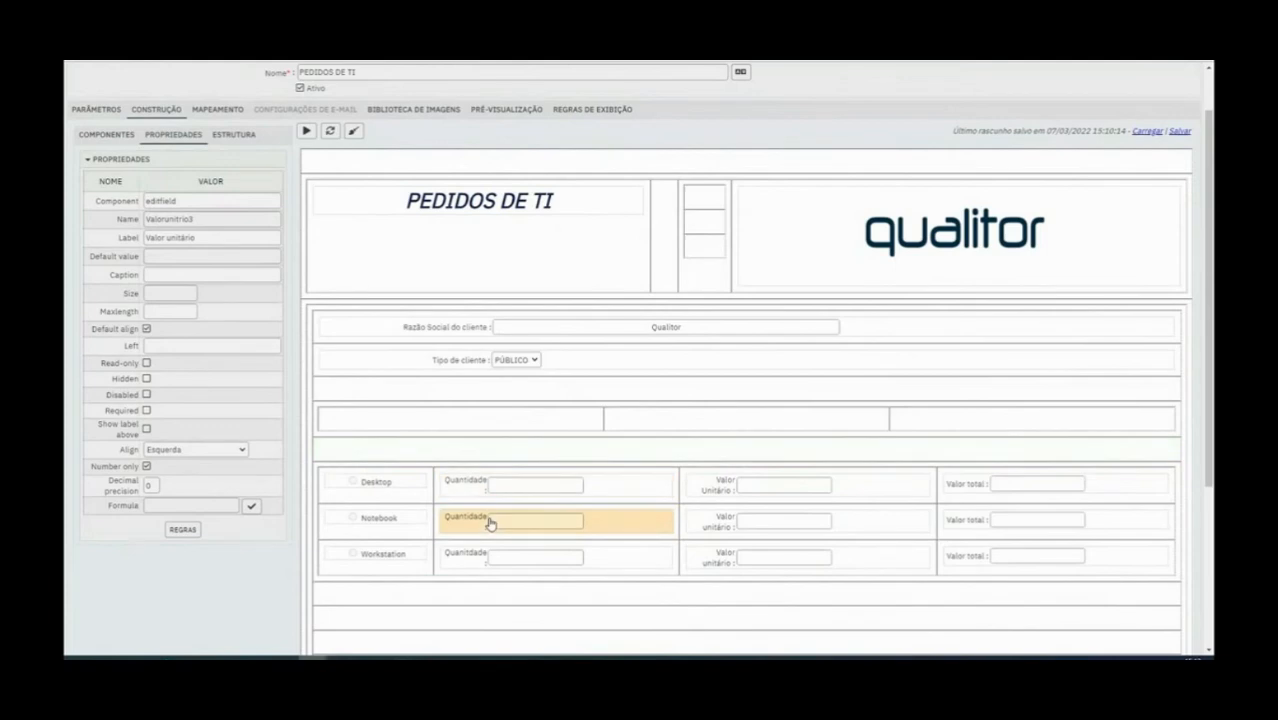
pyautogui.click(475, 486)
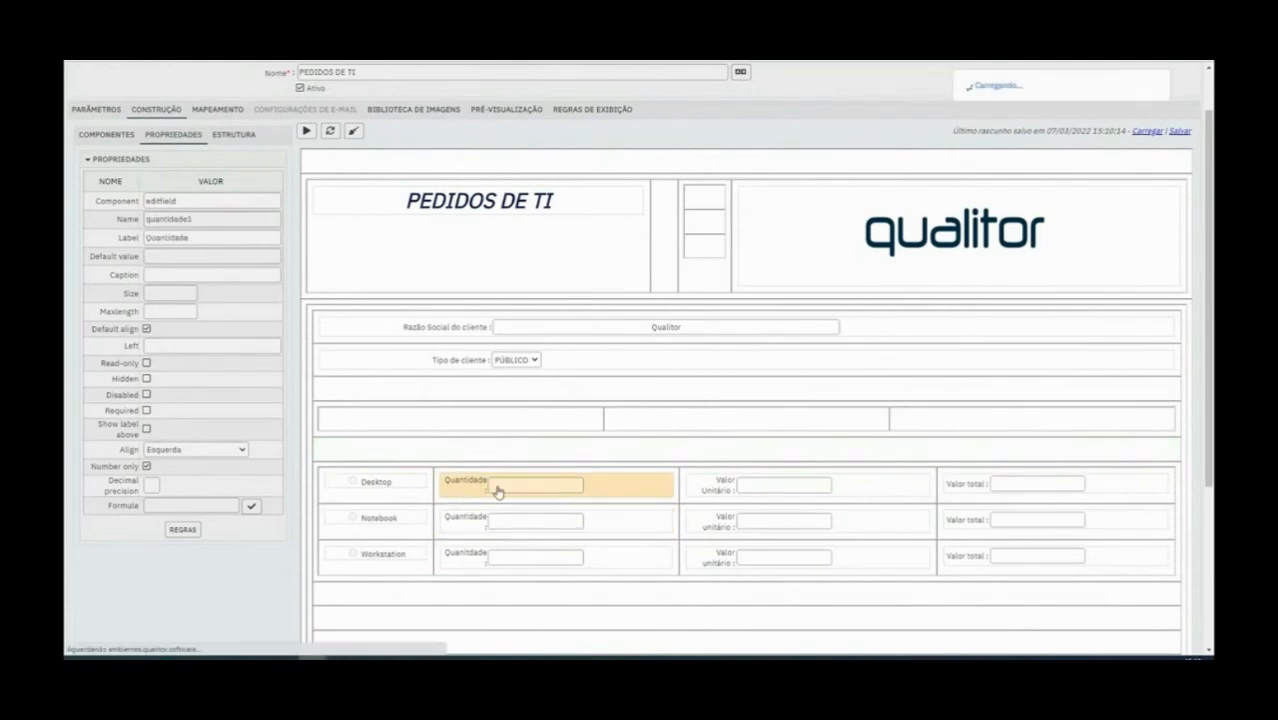
pyautogui.click(727, 489)
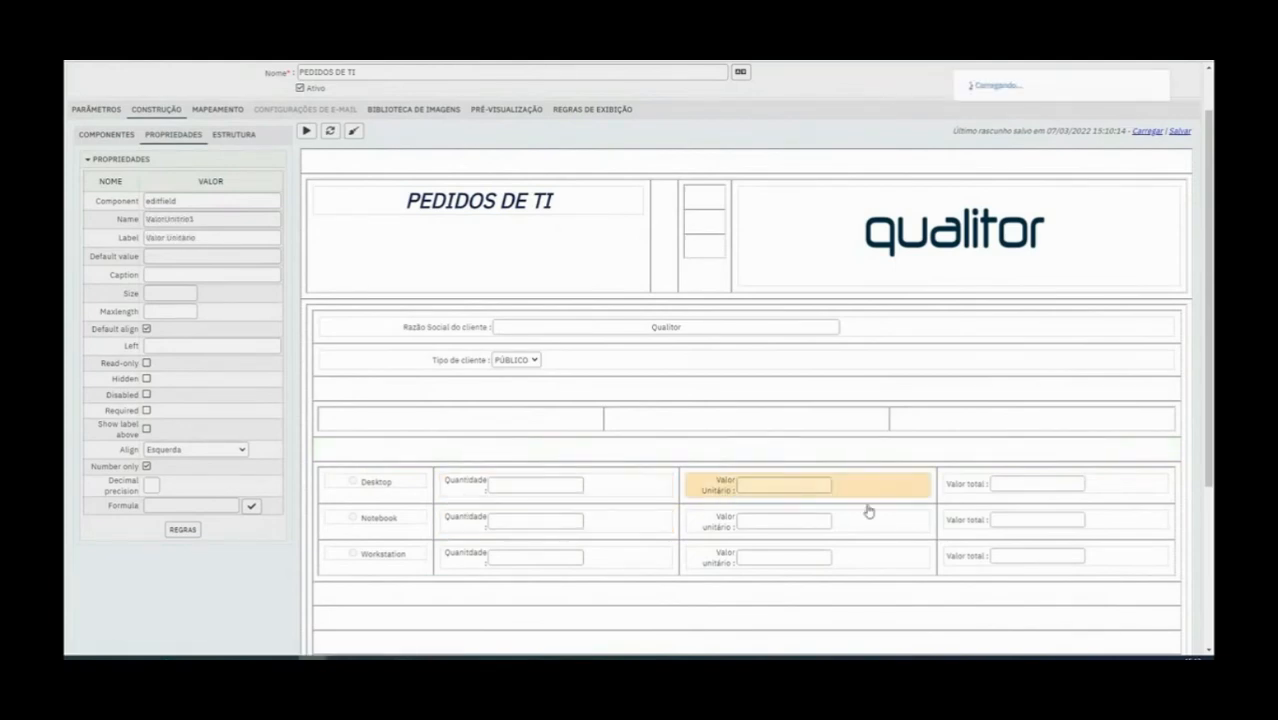
pyautogui.click(968, 489)
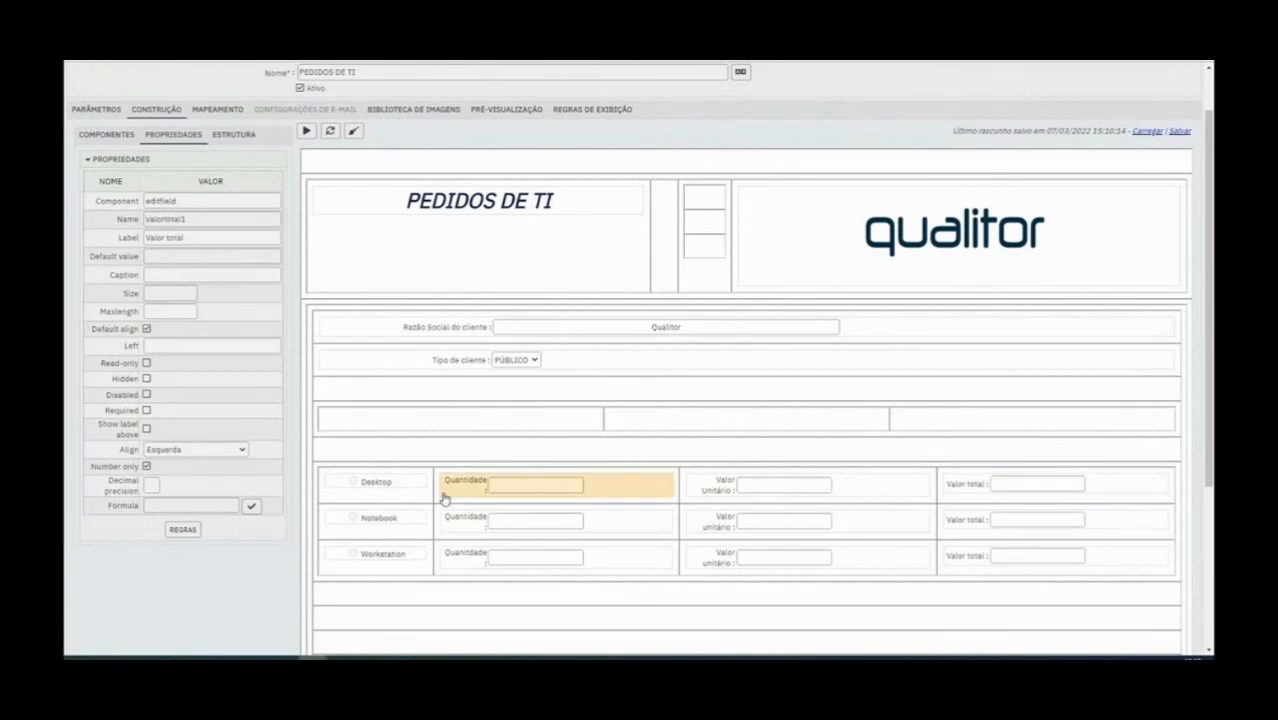
pyautogui.click(252, 506)
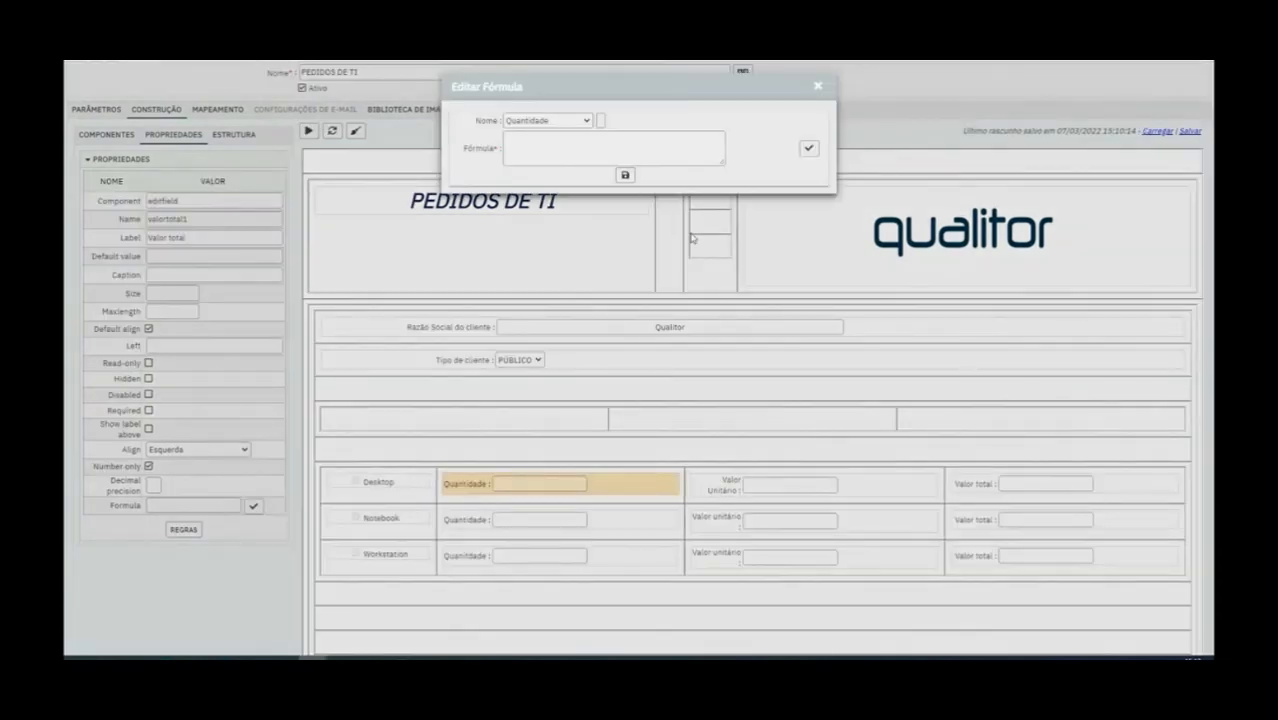
# Try inserting the Desktop Quantidade field into the Valor total formula, clear it and look through the available fields
pyautogui.click(575, 121)
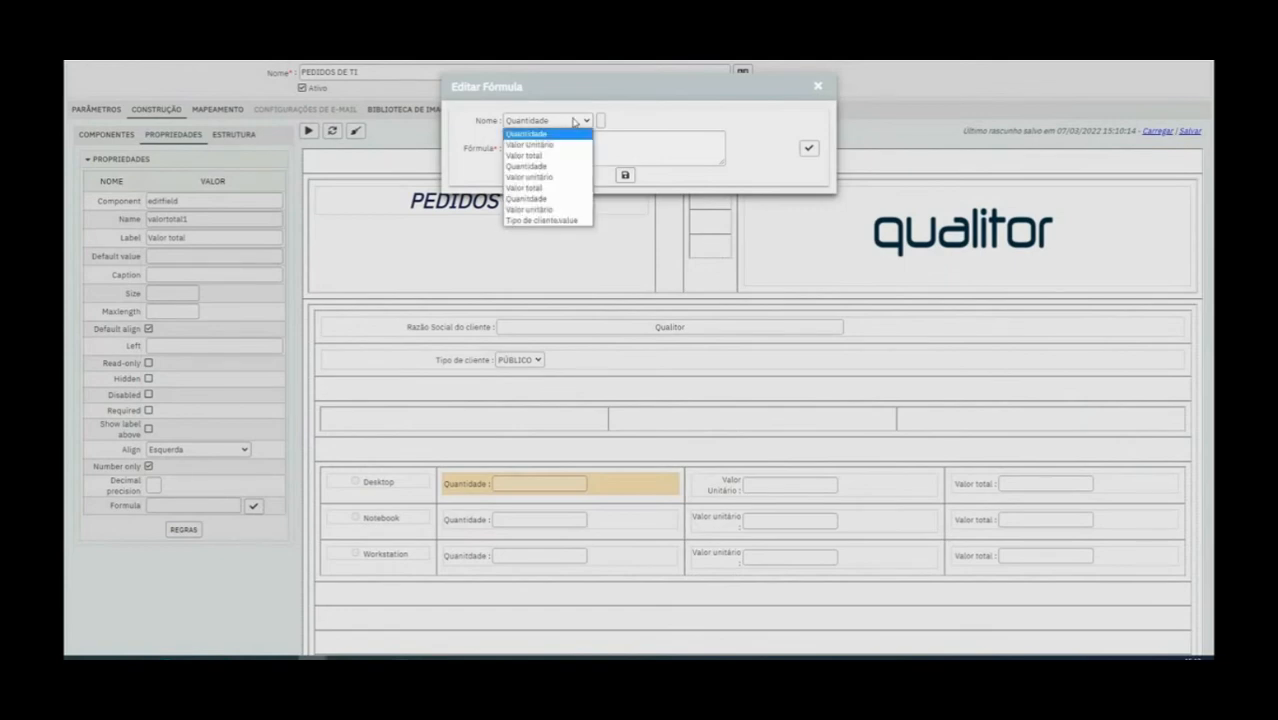
pyautogui.click(576, 133)
pyautogui.click(601, 121)
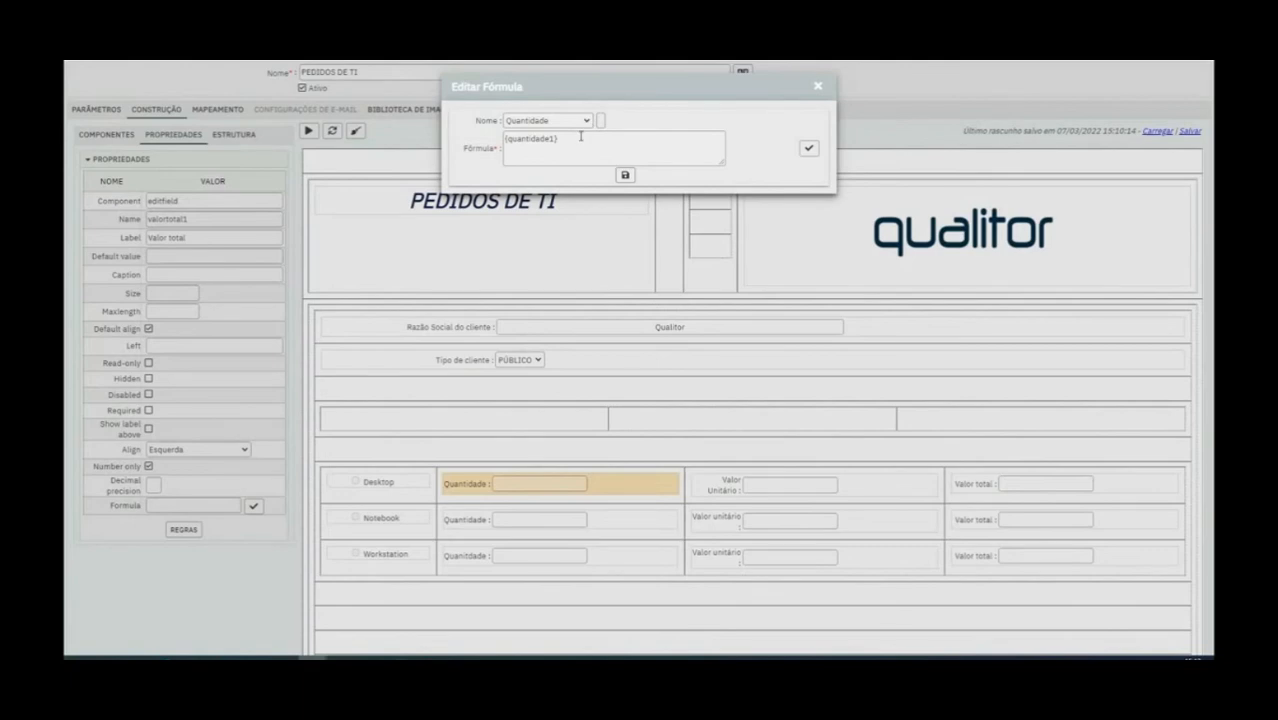
pyautogui.moveTo(570, 137); pyautogui.dragTo(436, 130)
pyautogui.press('BackSpace')
pyautogui.click(580, 124)
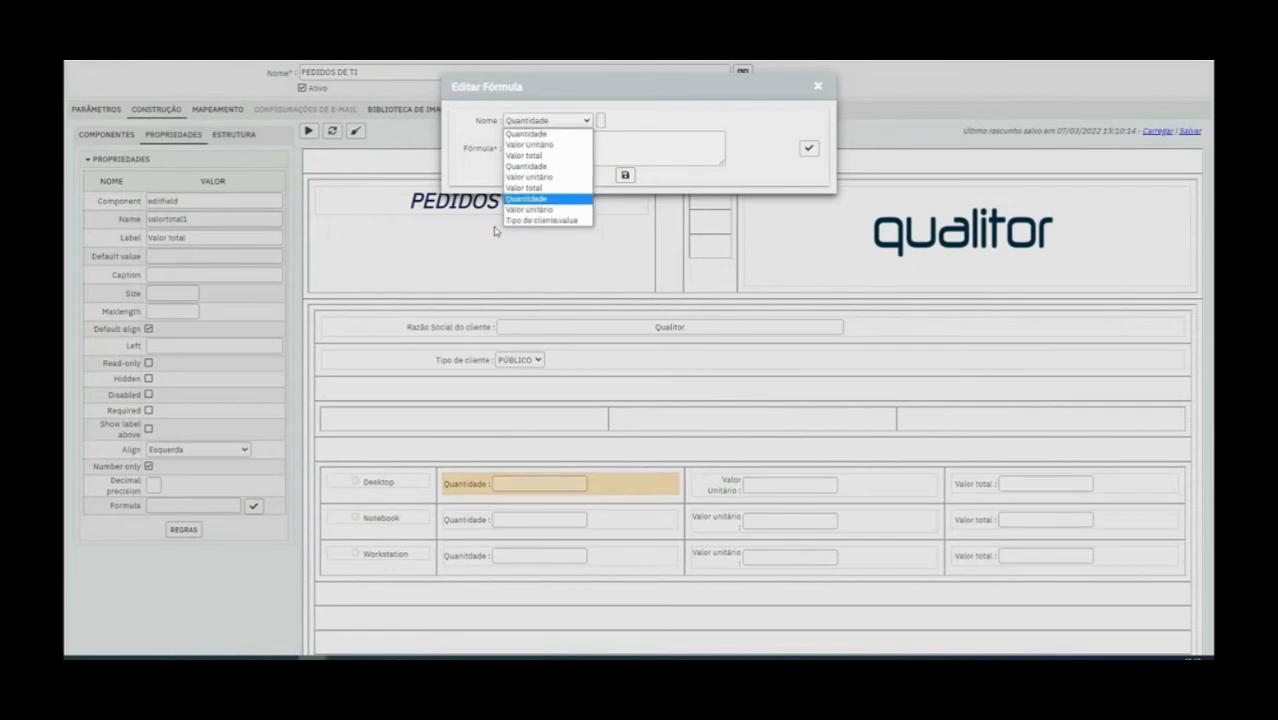
pyautogui.click(641, 154)
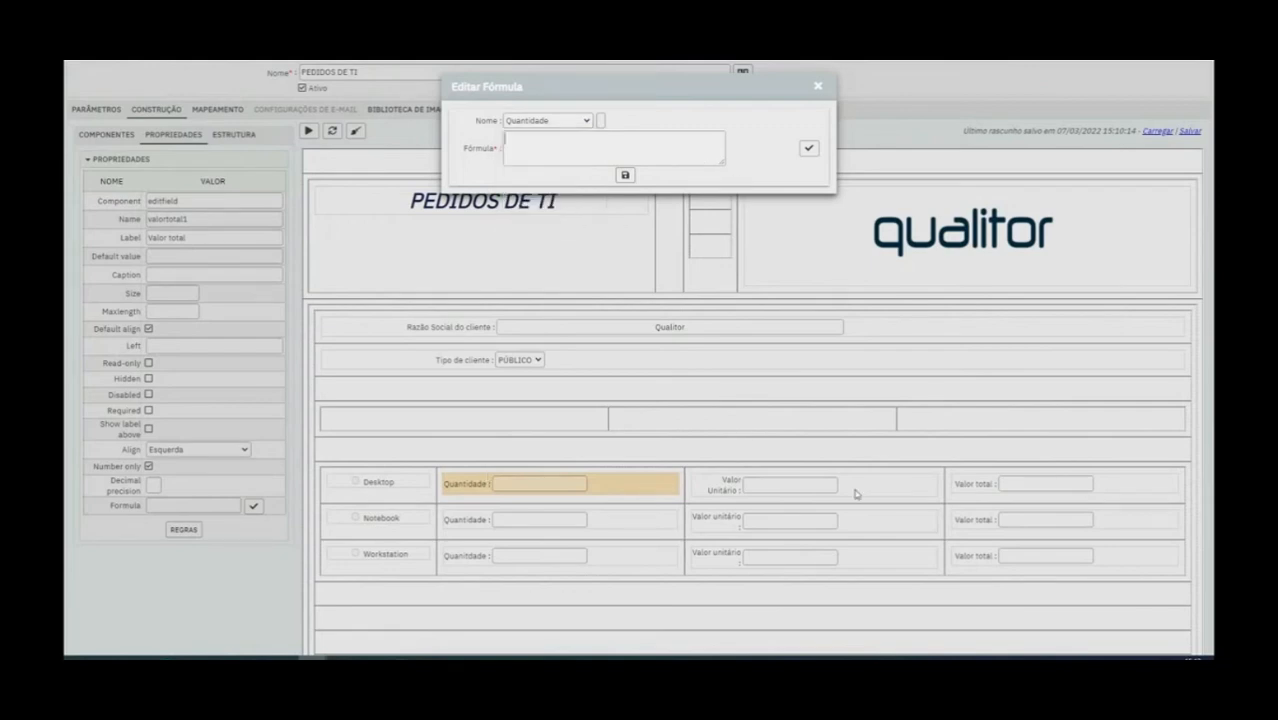
# Insert a Quantidade reference into the Desktop row's Valor total formula and edit it to {Quanitdade1}
pyautogui.click(582, 121)
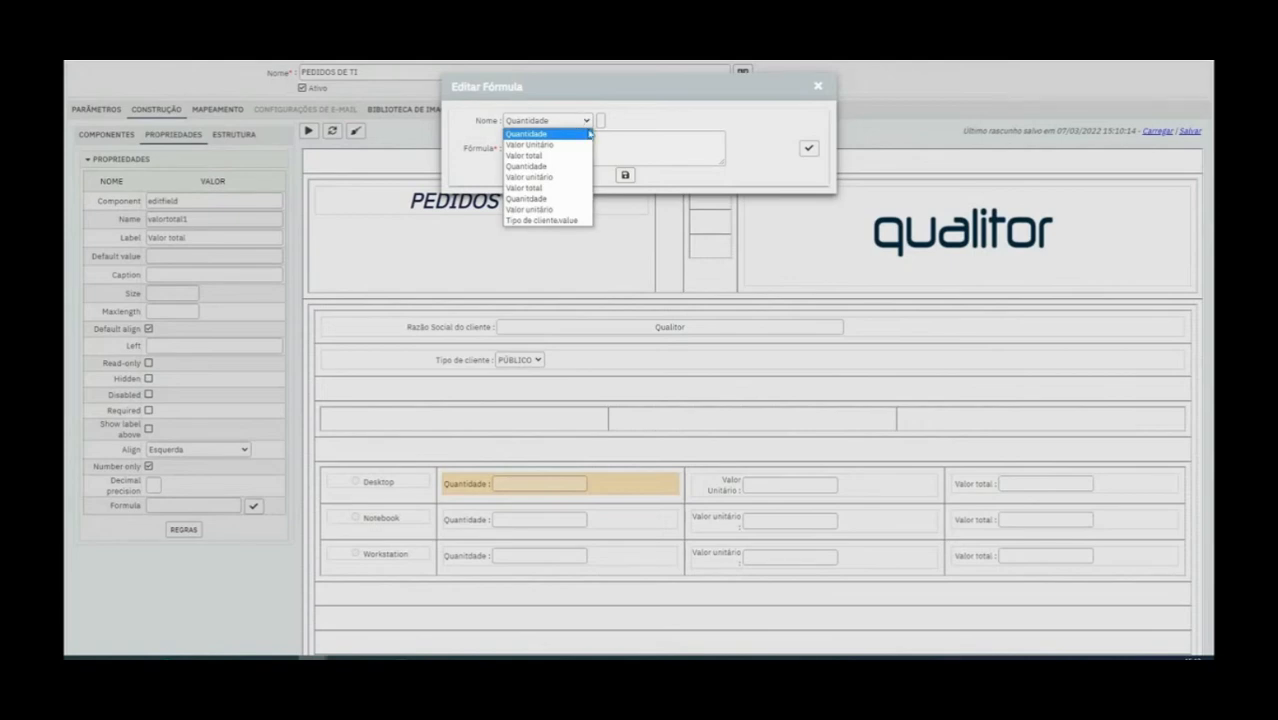
pyautogui.click(556, 198)
pyautogui.click(600, 121)
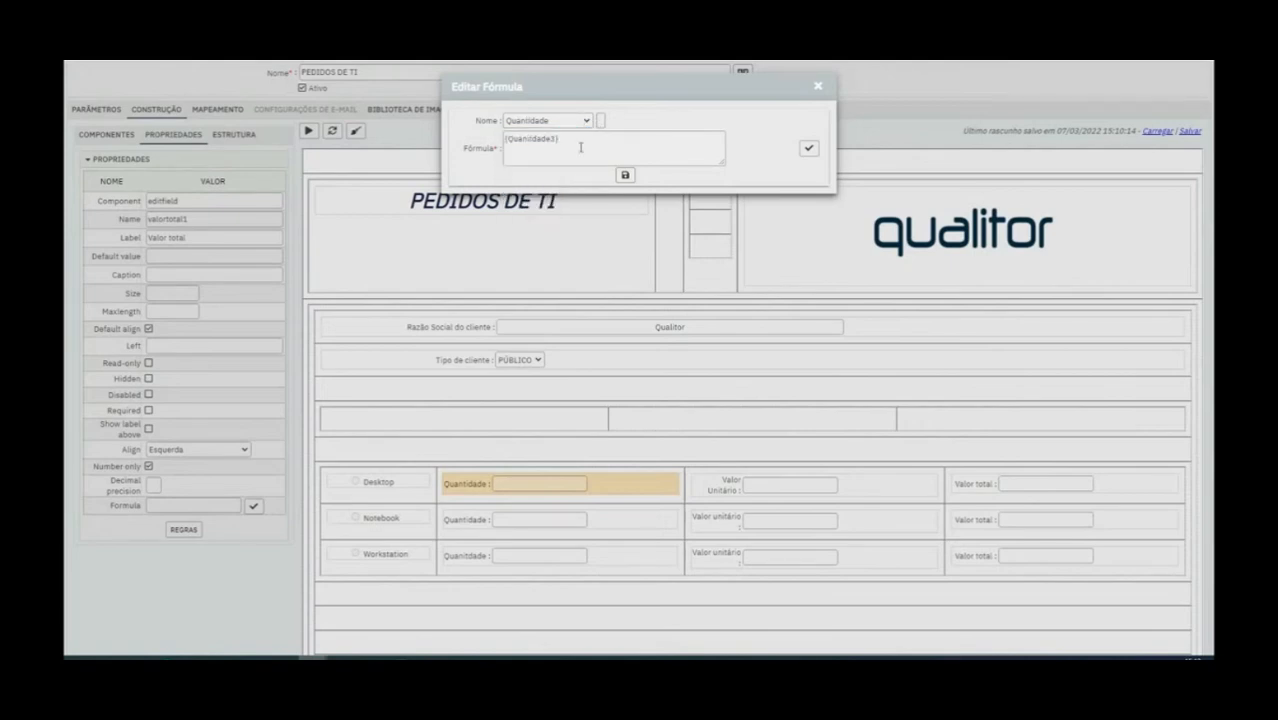
pyautogui.press('BackSpace')
pyautogui.write('1')
# Add a Valor total reference edited to {Valortotal1} as the second term of the sum and save the formula
pyautogui.click(589, 121)
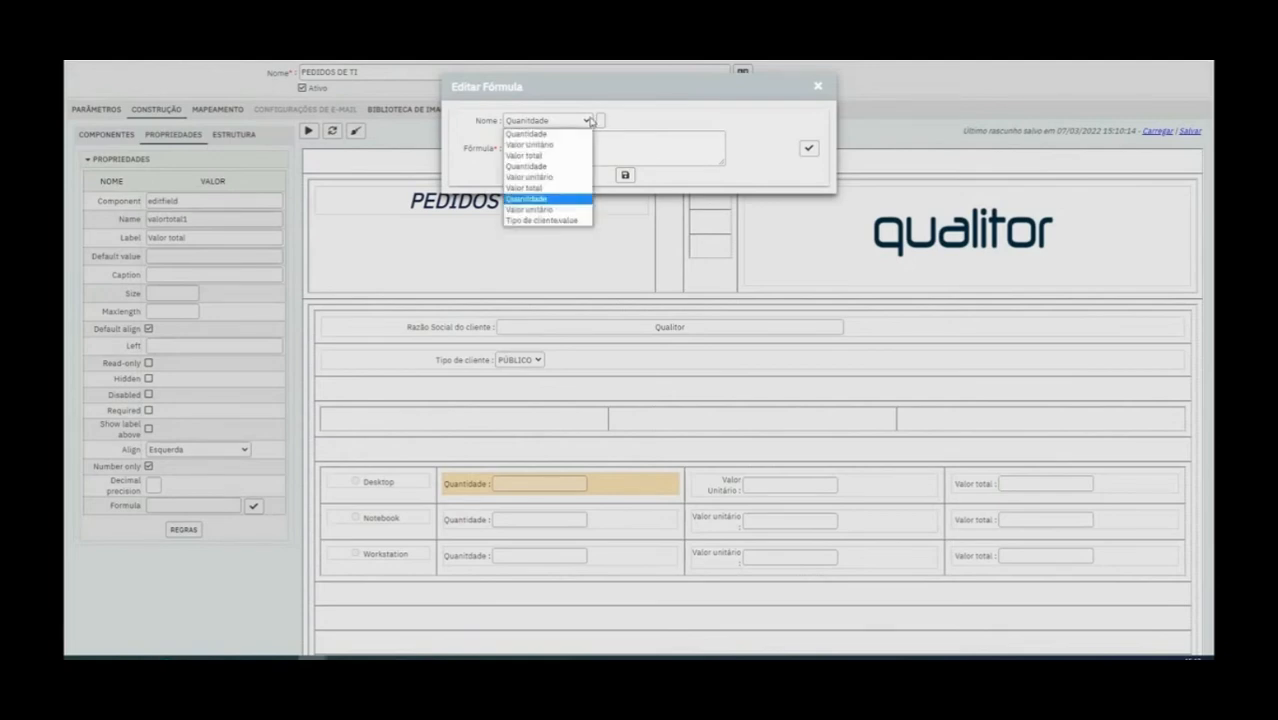
pyautogui.click(524, 187)
pyautogui.click(601, 121)
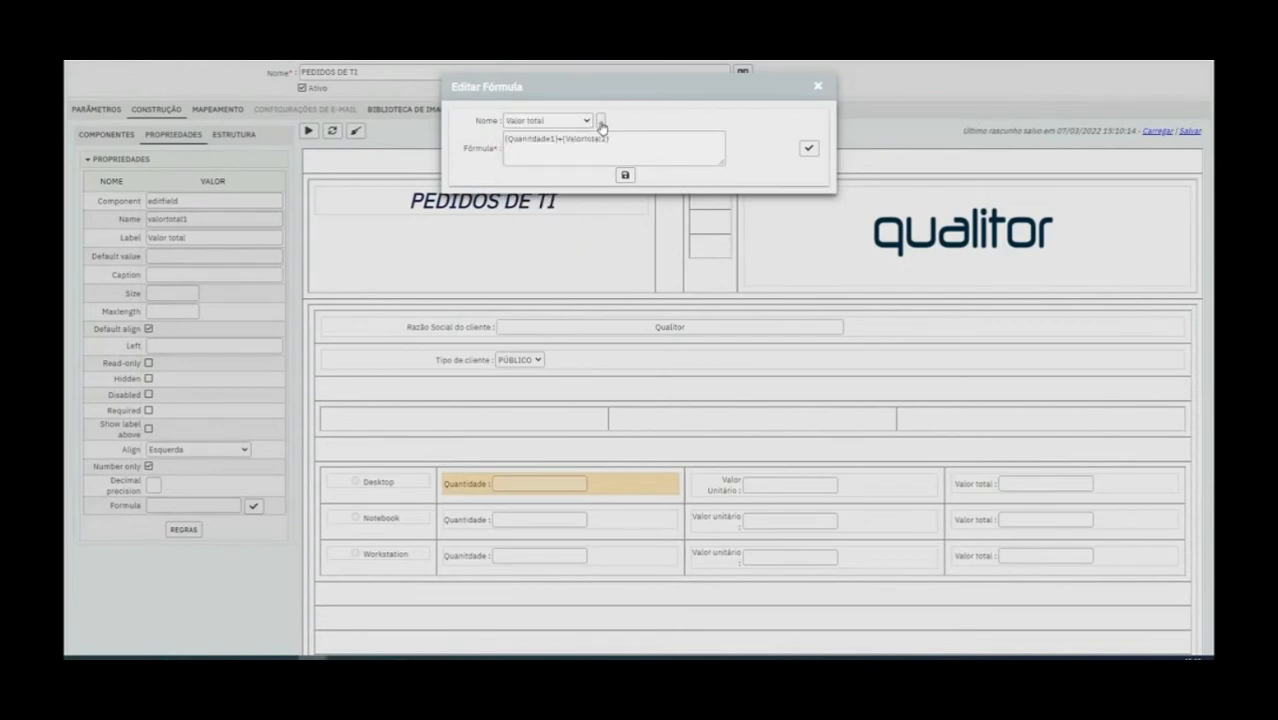
pyautogui.press('BackSpace')
pyautogui.write('1')
pyautogui.click(626, 175)
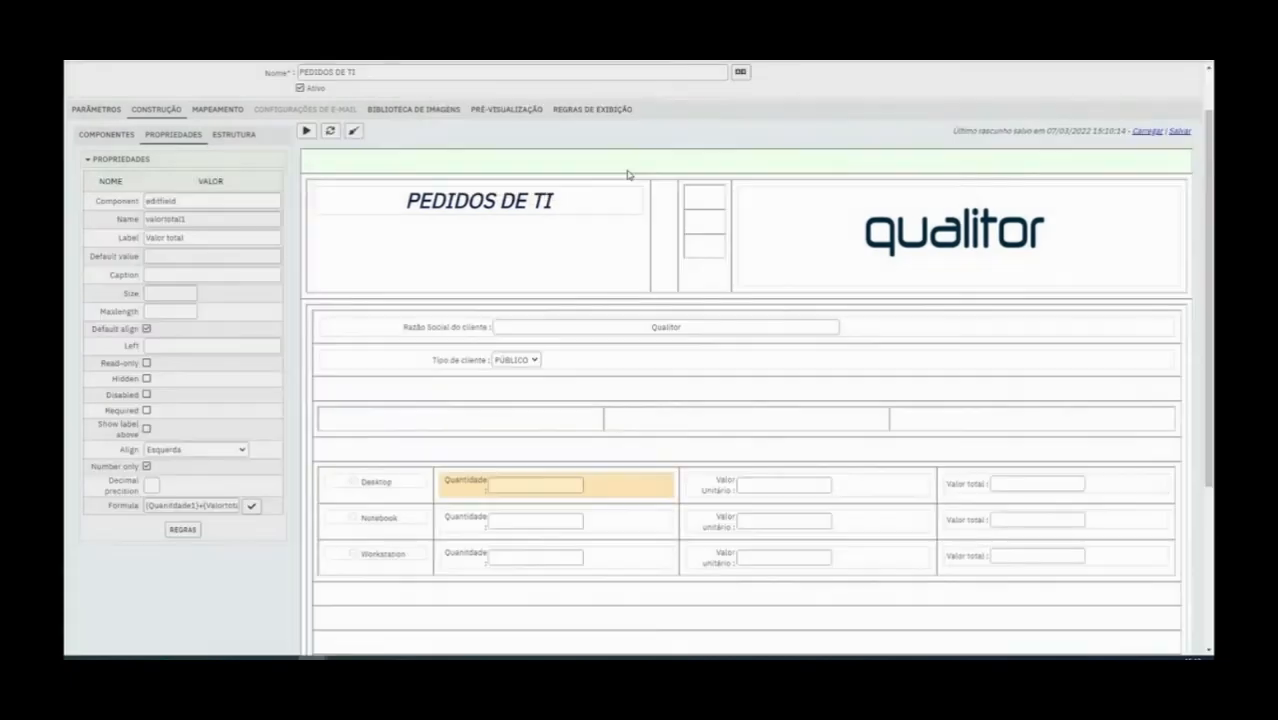
# Reopen the Desktop Valor total formula and replace the plus sign and Valor total term with the multiplication operator *
pyautogui.doubleClick(224, 506)
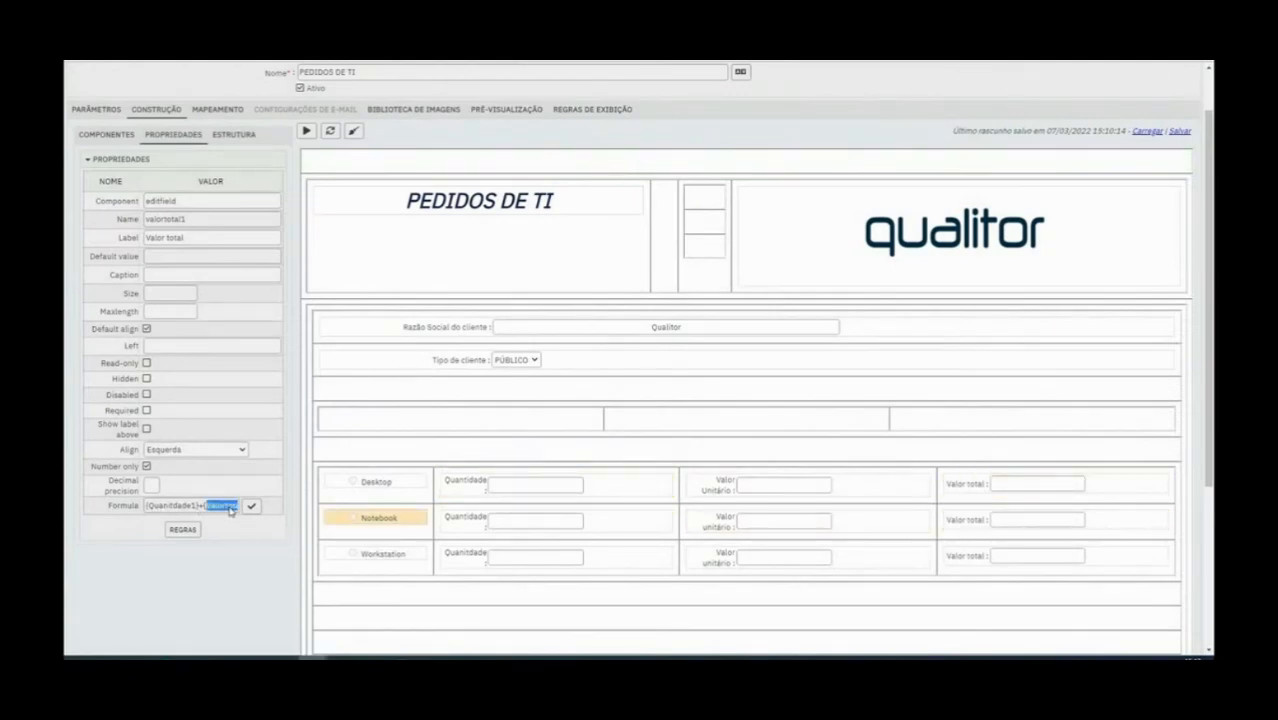
pyautogui.click(955, 484)
pyautogui.click(696, 488)
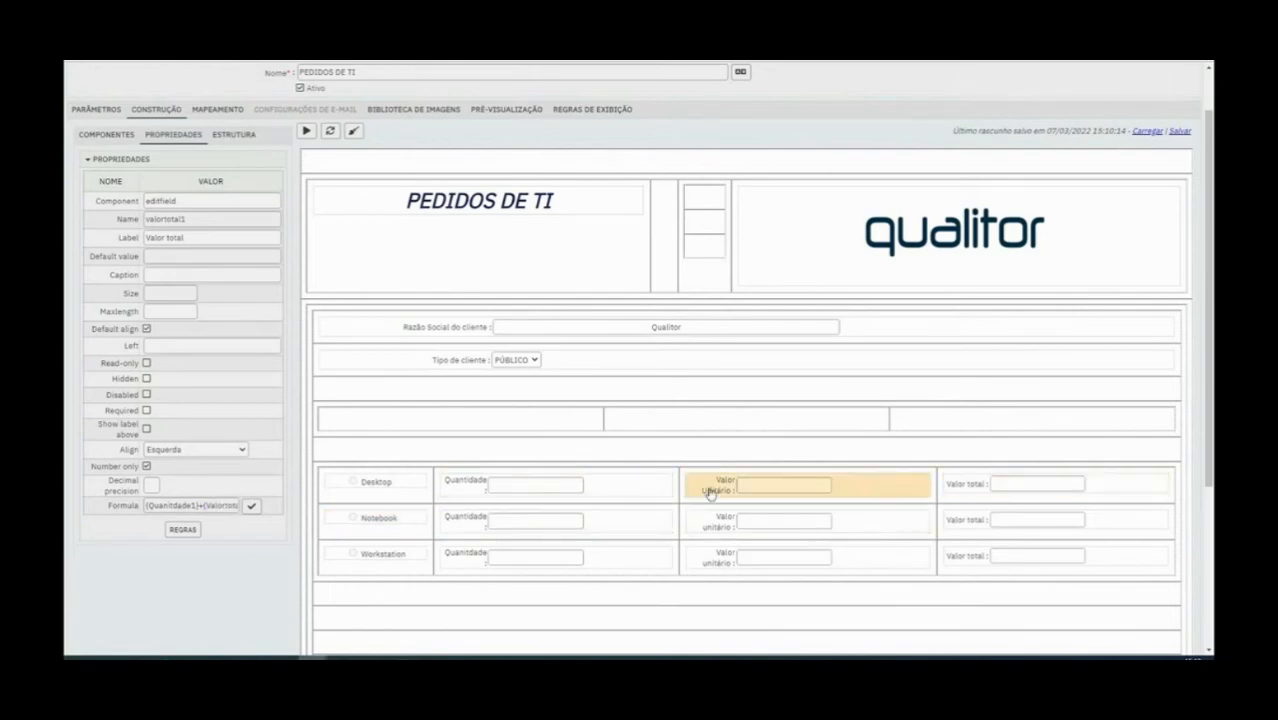
pyautogui.click(977, 494)
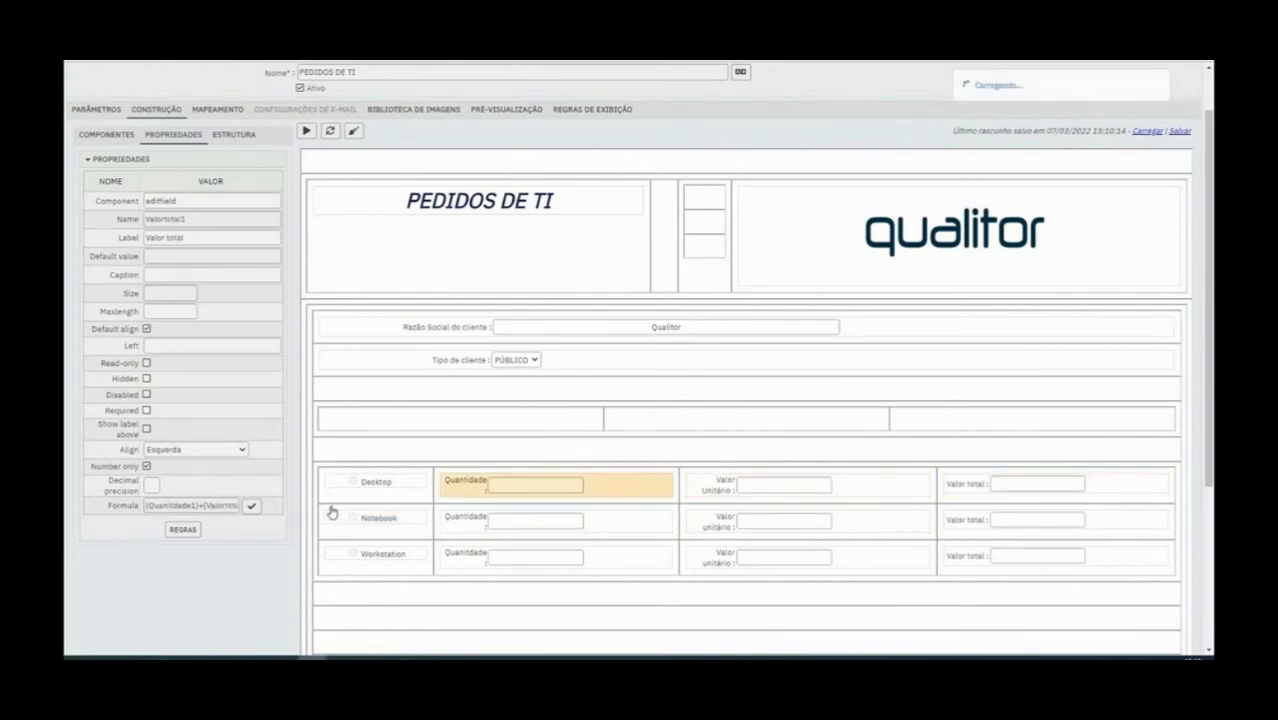
pyautogui.click(251, 507)
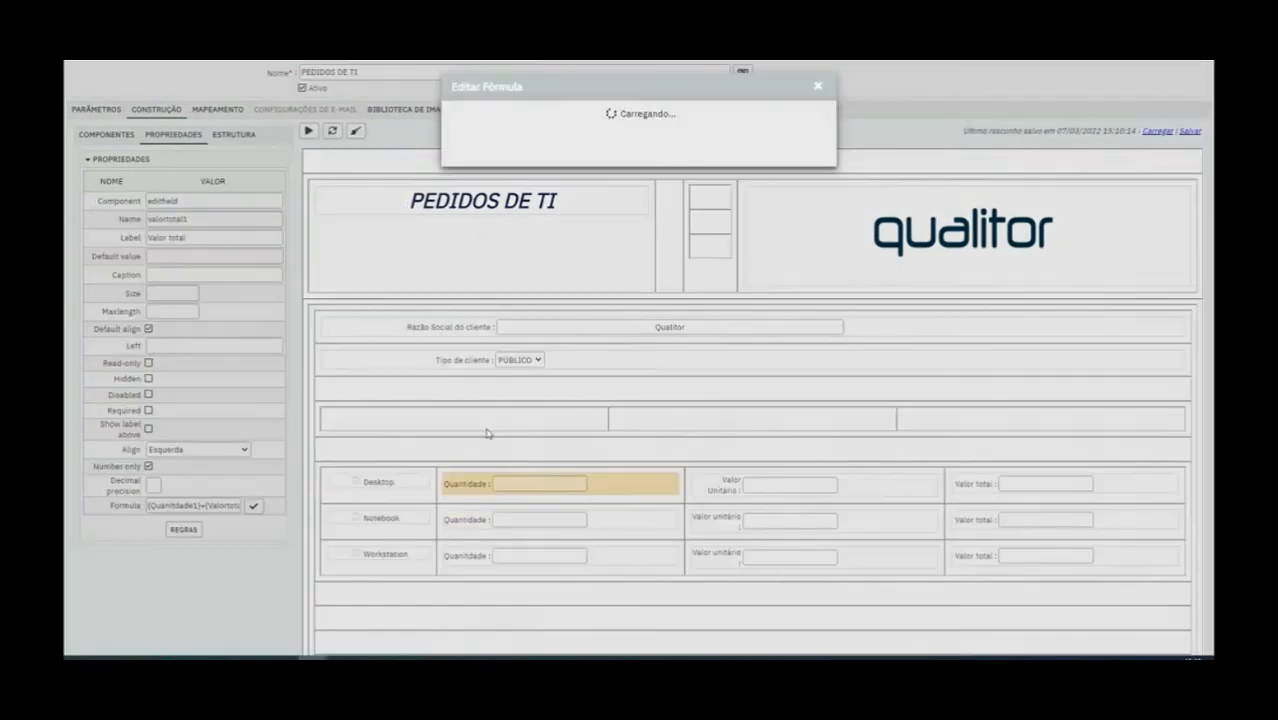
pyautogui.moveTo(611, 138); pyautogui.dragTo(565, 138)
pyautogui.press('BackSpace')
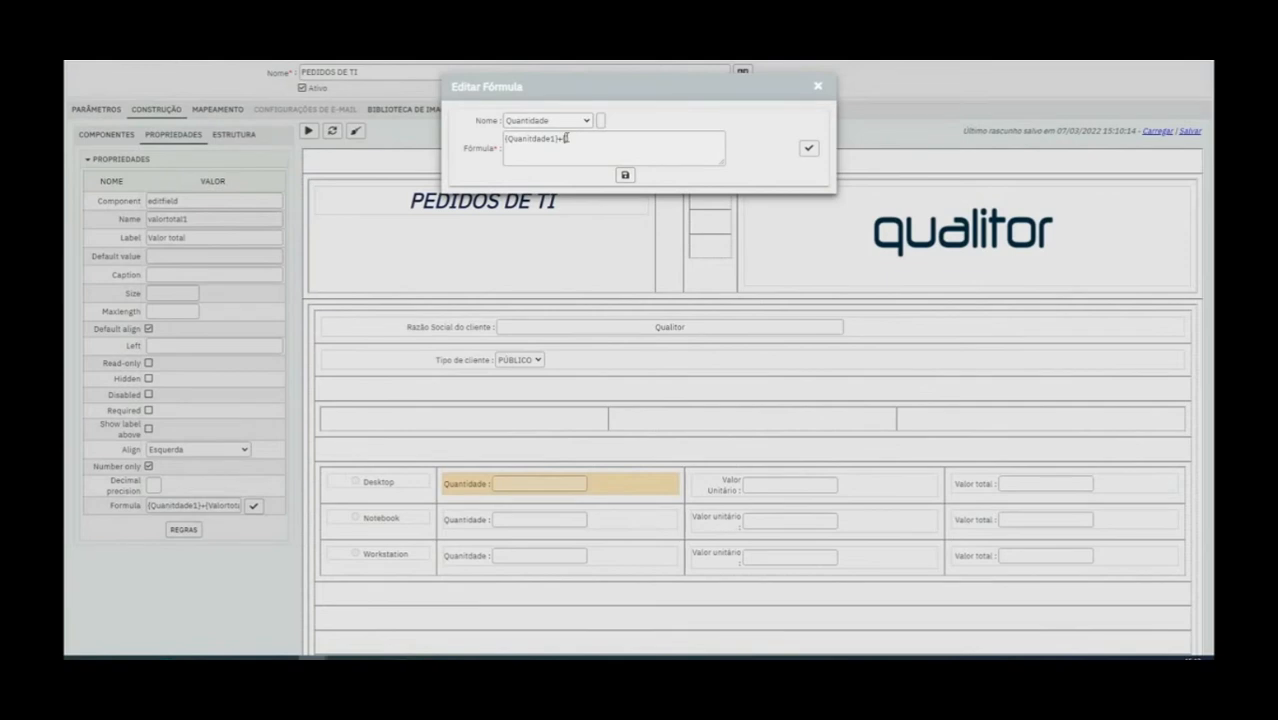
pyautogui.write('{')
pyautogui.moveTo(563, 138); pyautogui.dragTo(560, 138)
pyautogui.write('*')
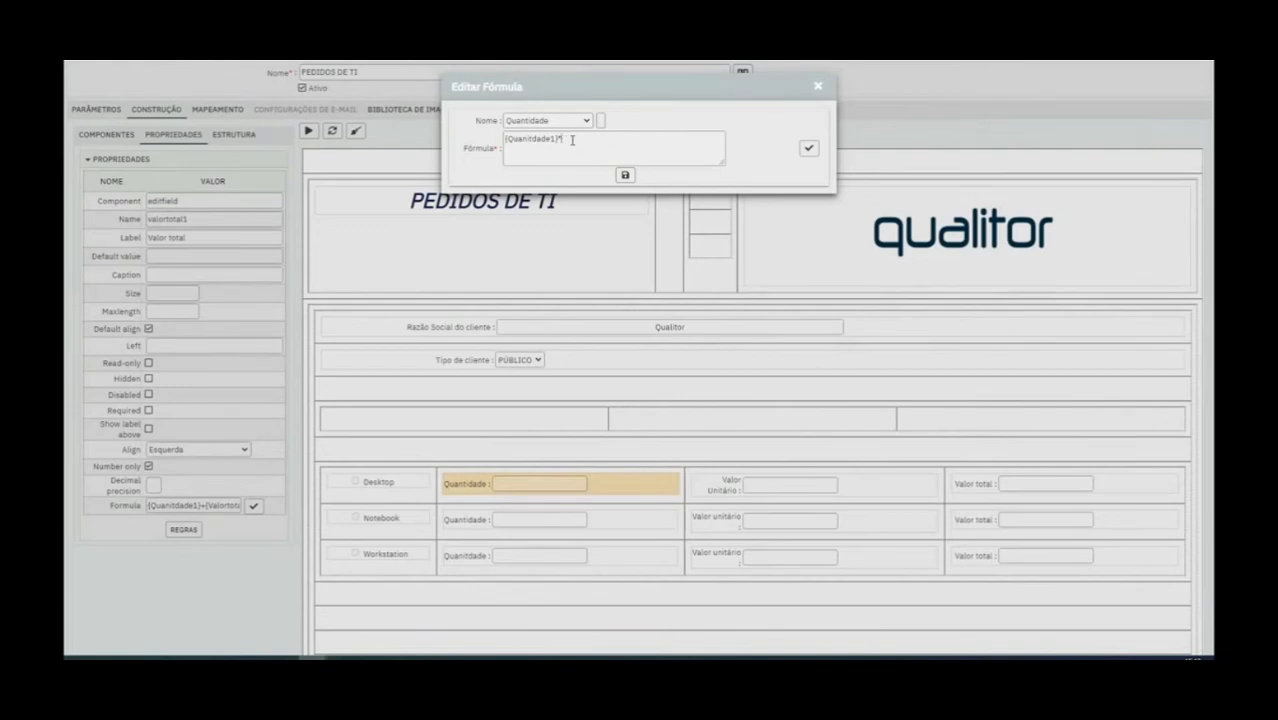
# Insert the Valor unitário reference as the second factor {Valorunitrio1} and save the formula
pyautogui.click(577, 123)
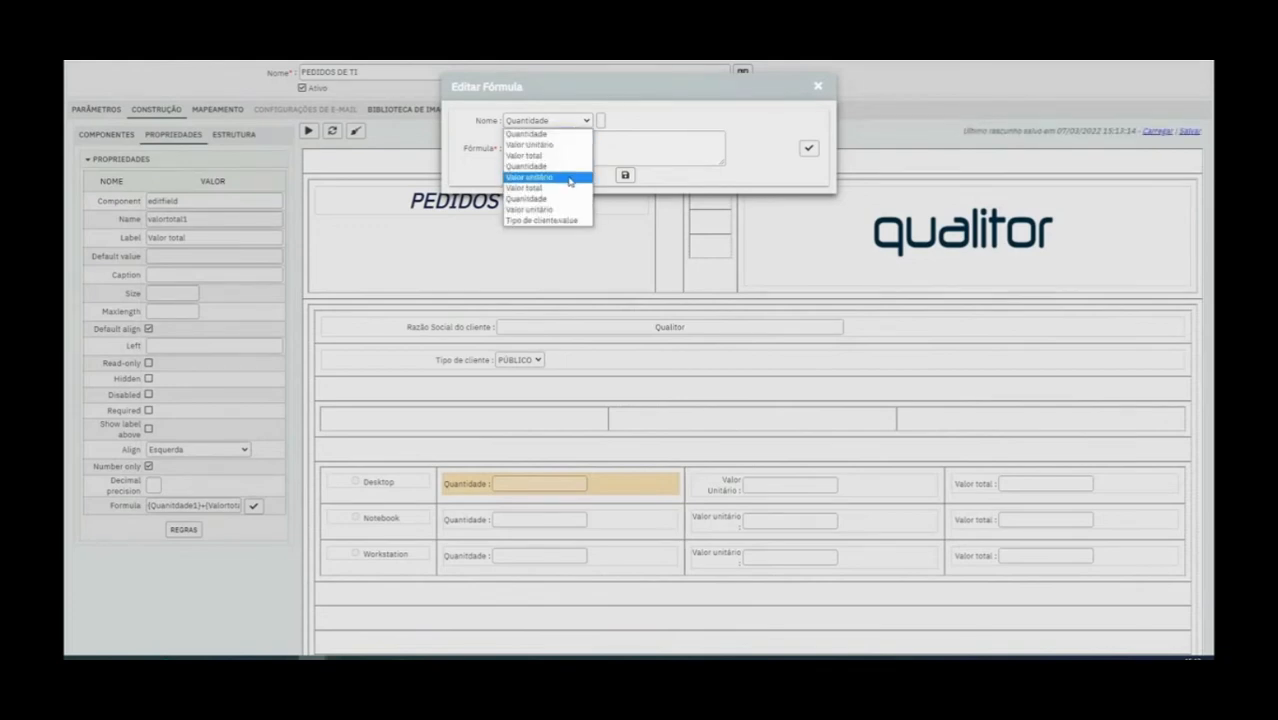
pyautogui.click(530, 177)
pyautogui.click(600, 121)
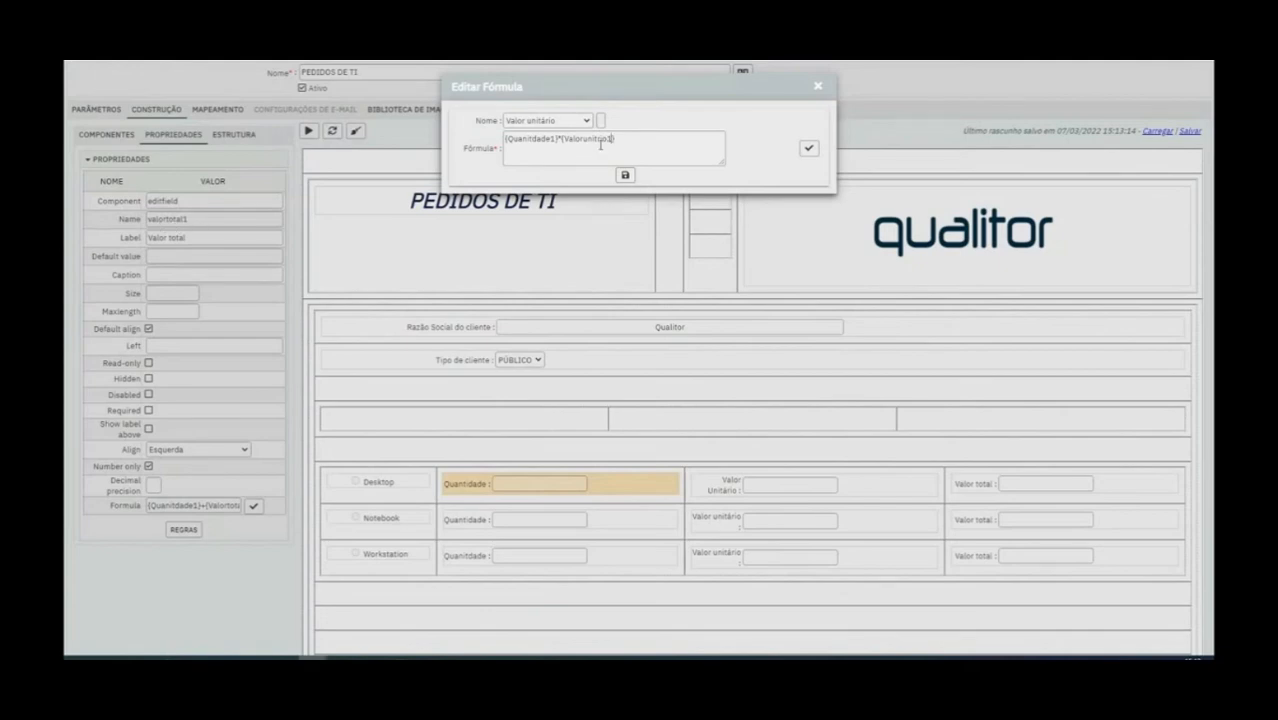
pyautogui.click(625, 175)
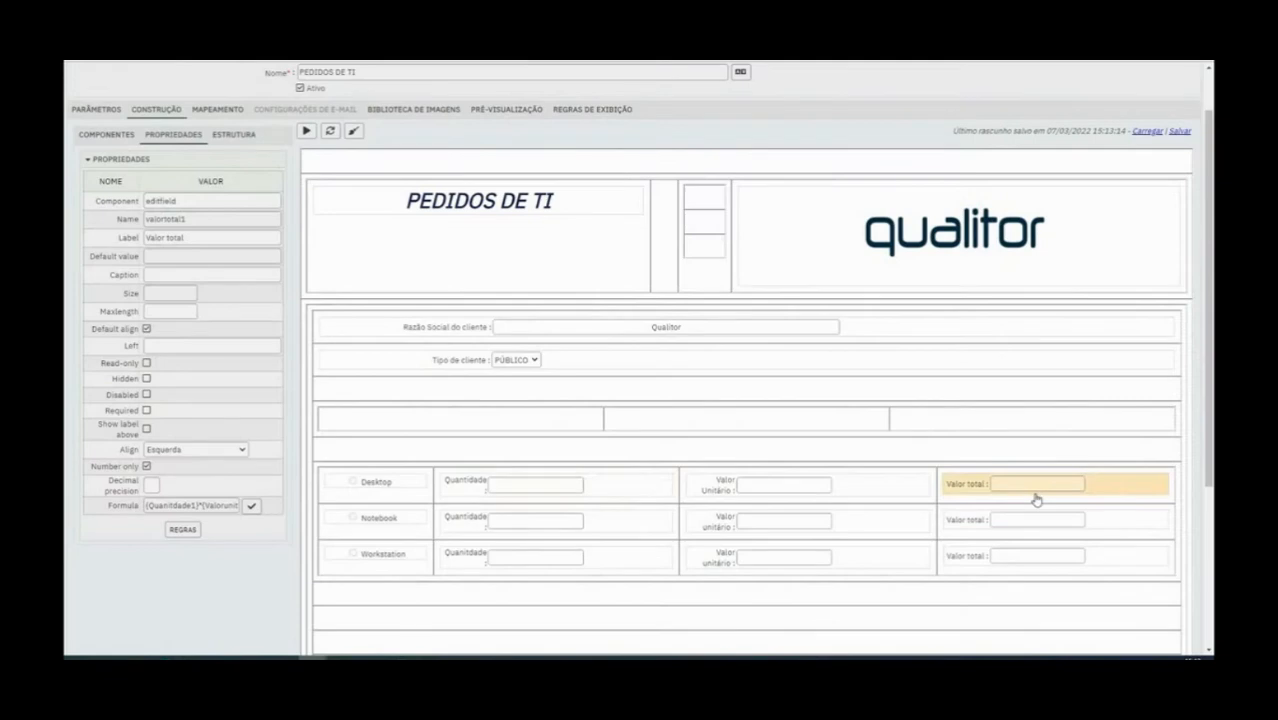
# Check the Desktop Quantidade properties and test the form preview with the values 53 and 3
pyautogui.click(512, 484)
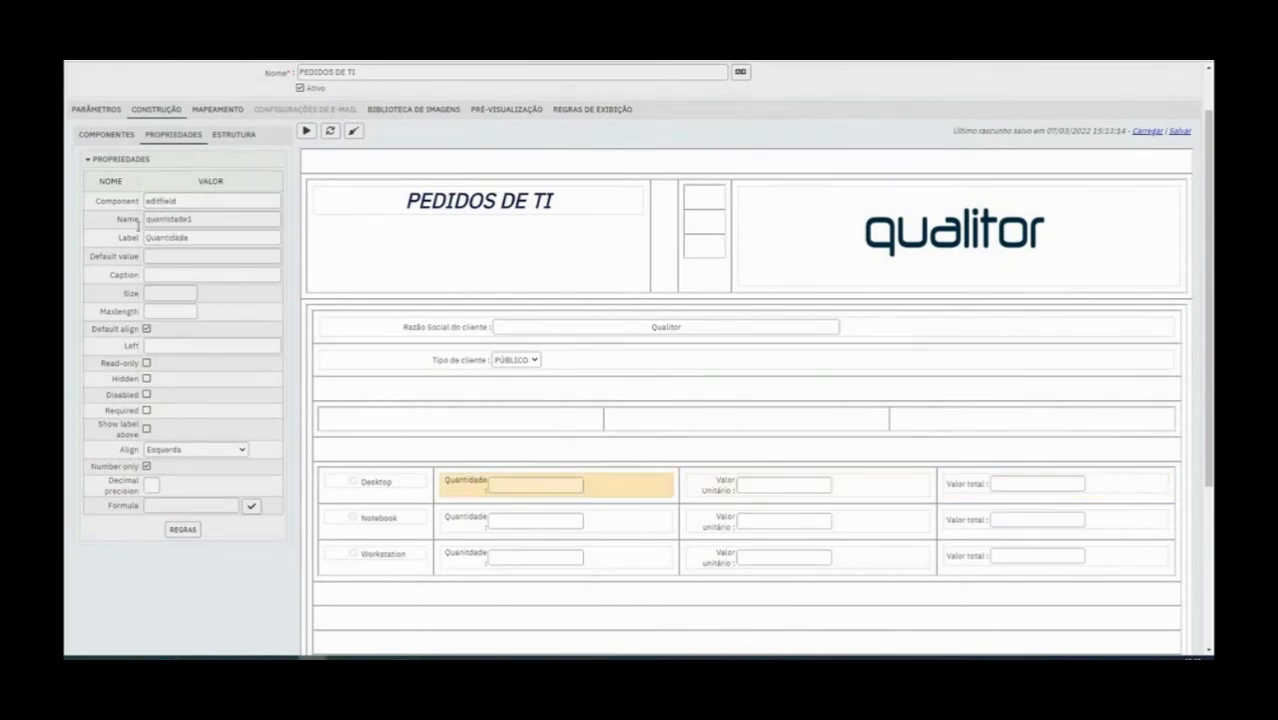
pyautogui.scroll(2, 357, 265)
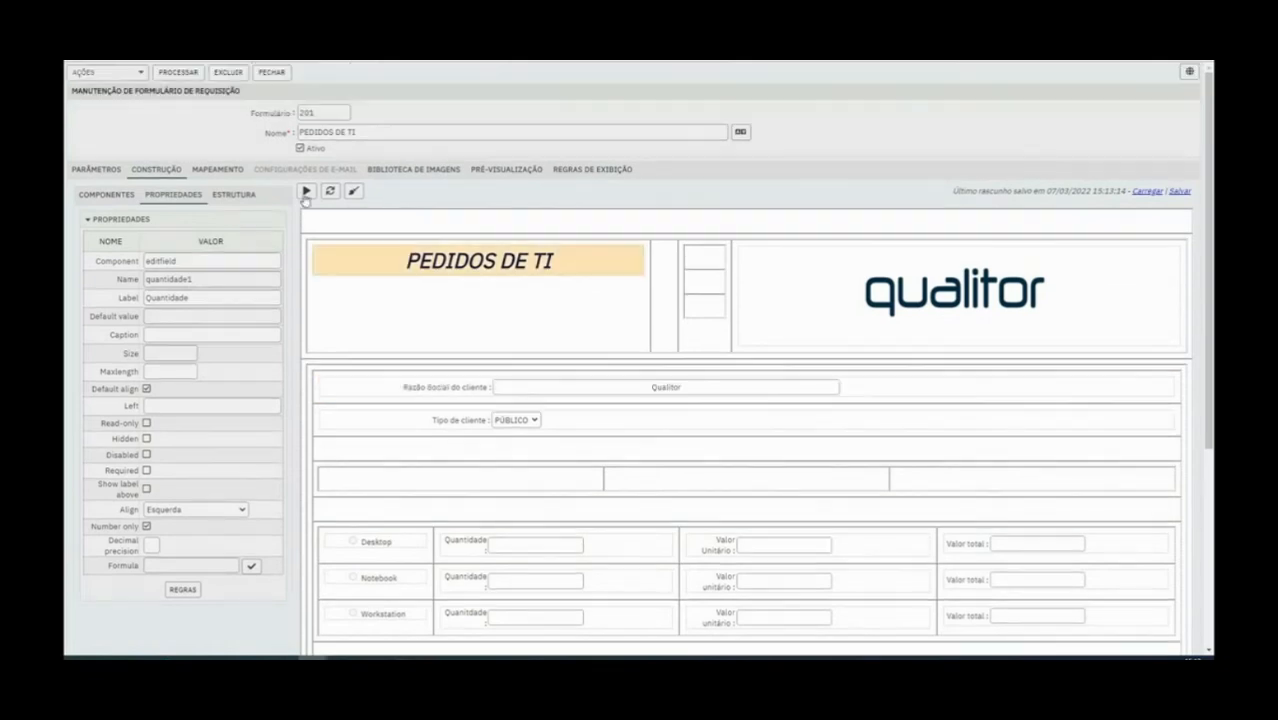
pyautogui.click(305, 196)
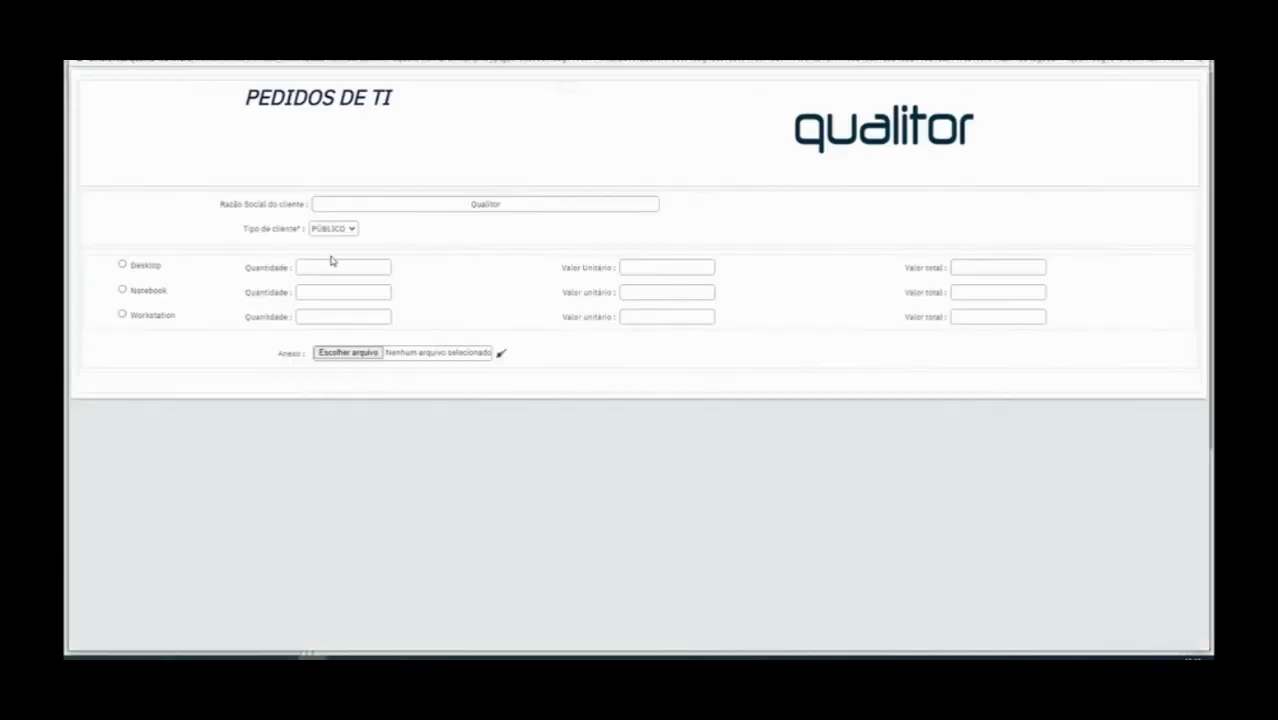
pyautogui.click(327, 268)
pyautogui.write('53')
pyautogui.write('3')
pyautogui.click(1206, 66)
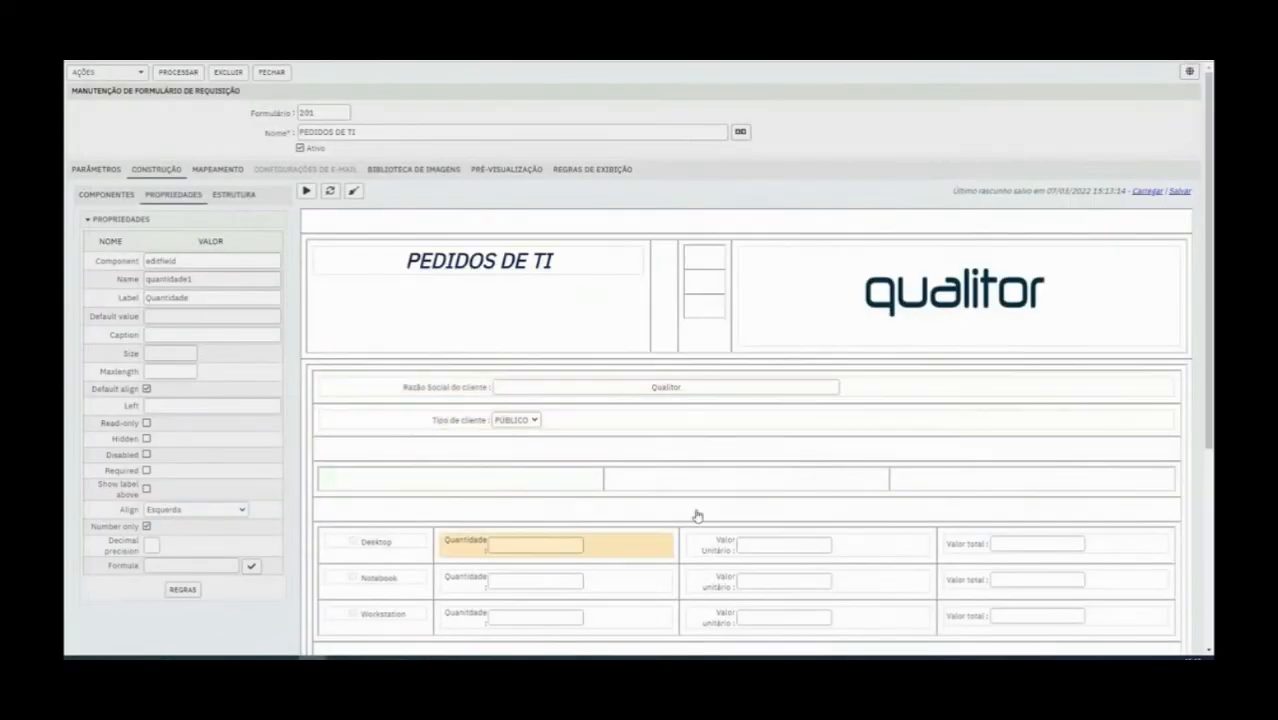
# Reopen the formula of the Desktop row's Valor total field and validate it
pyautogui.click(956, 543)
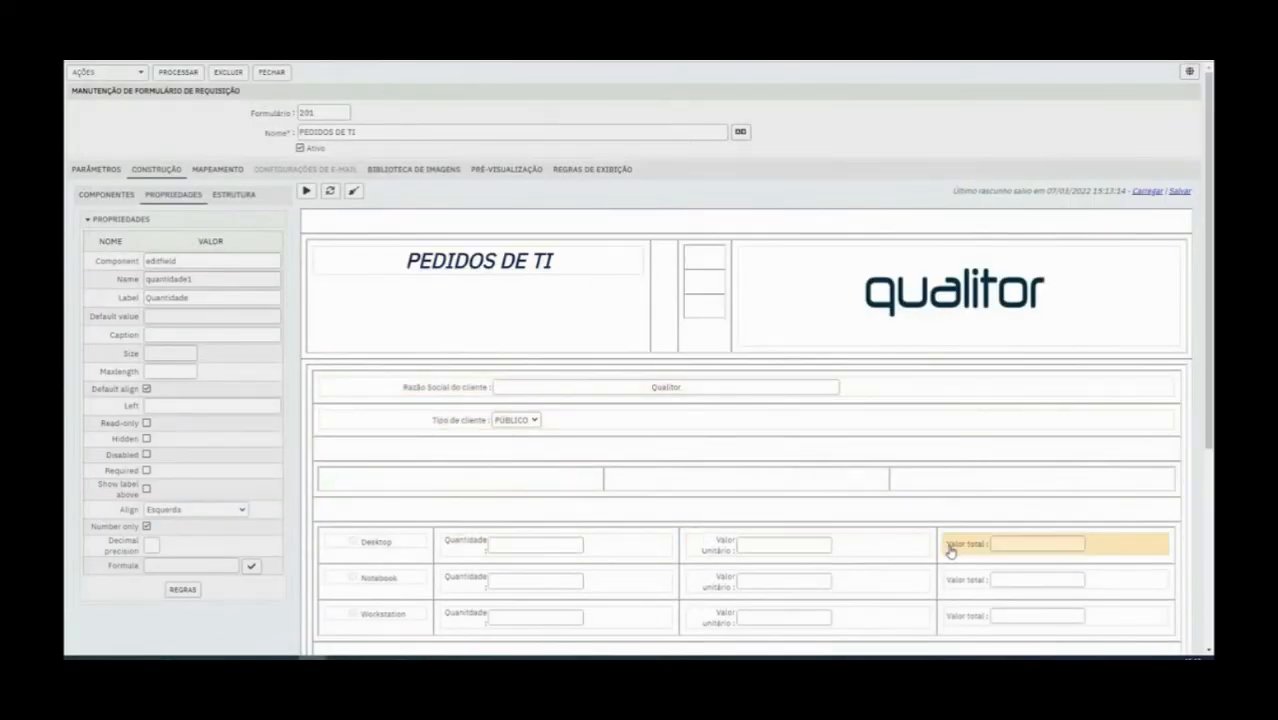
pyautogui.click(248, 566)
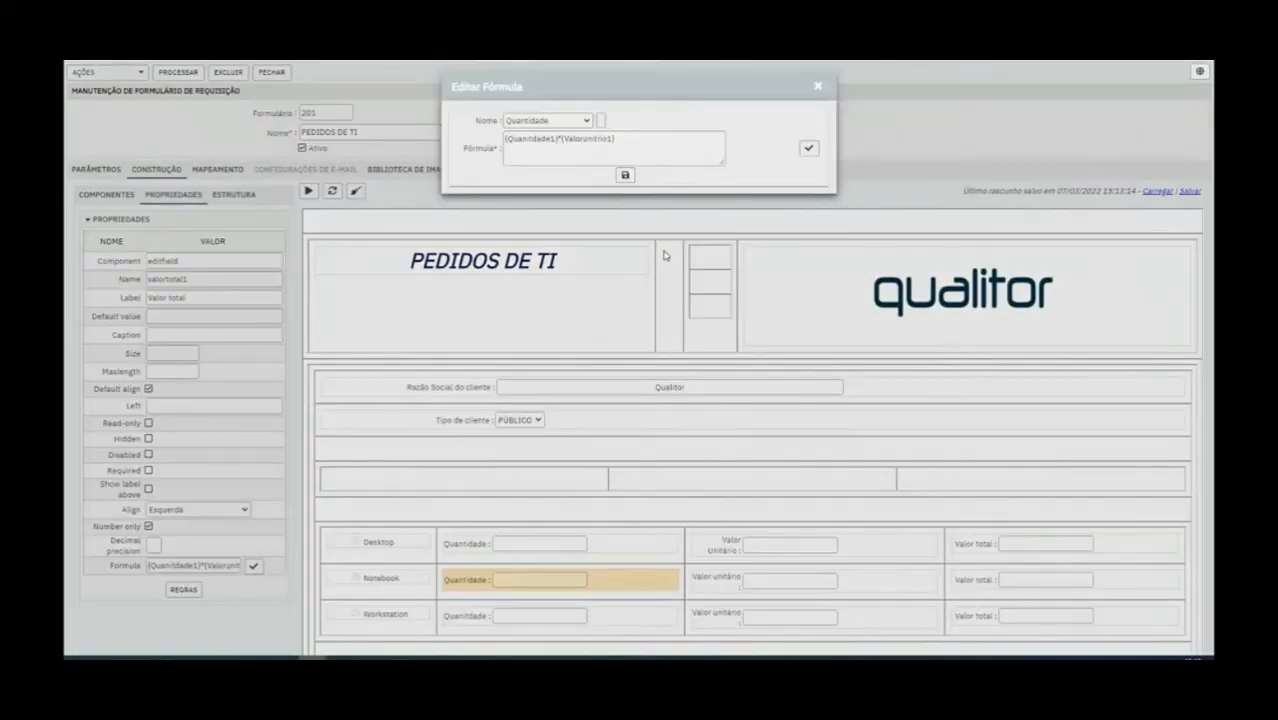
pyautogui.click(811, 150)
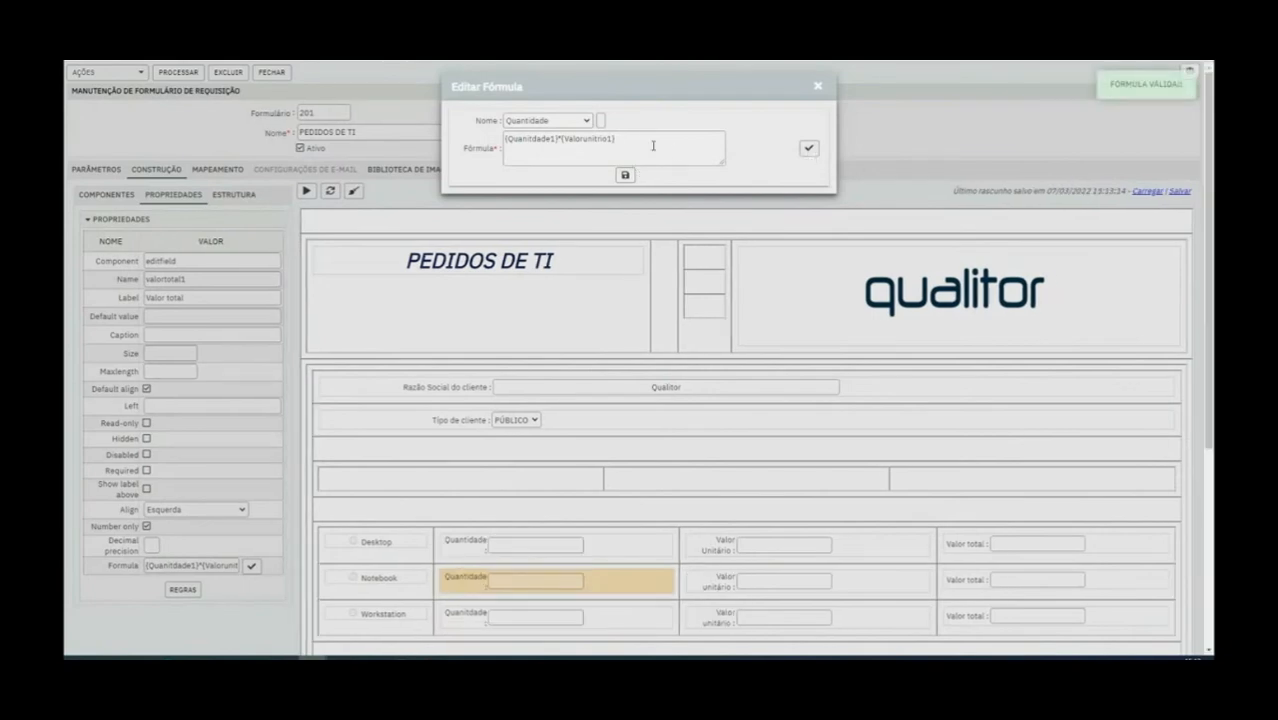
# Try inserting another Quantidade reference into the validated formula, remove it and save the formula
pyautogui.click(600, 120)
pyautogui.press('BackSpace')
pyautogui.press('BackSpace')
pyautogui.press('BackSpace')
pyautogui.press('BackSpace')
pyautogui.press('BackSpace')
pyautogui.press('BackSpace')
pyautogui.press('BackSpace')
pyautogui.press('BackSpace')
pyautogui.press('BackSpace')
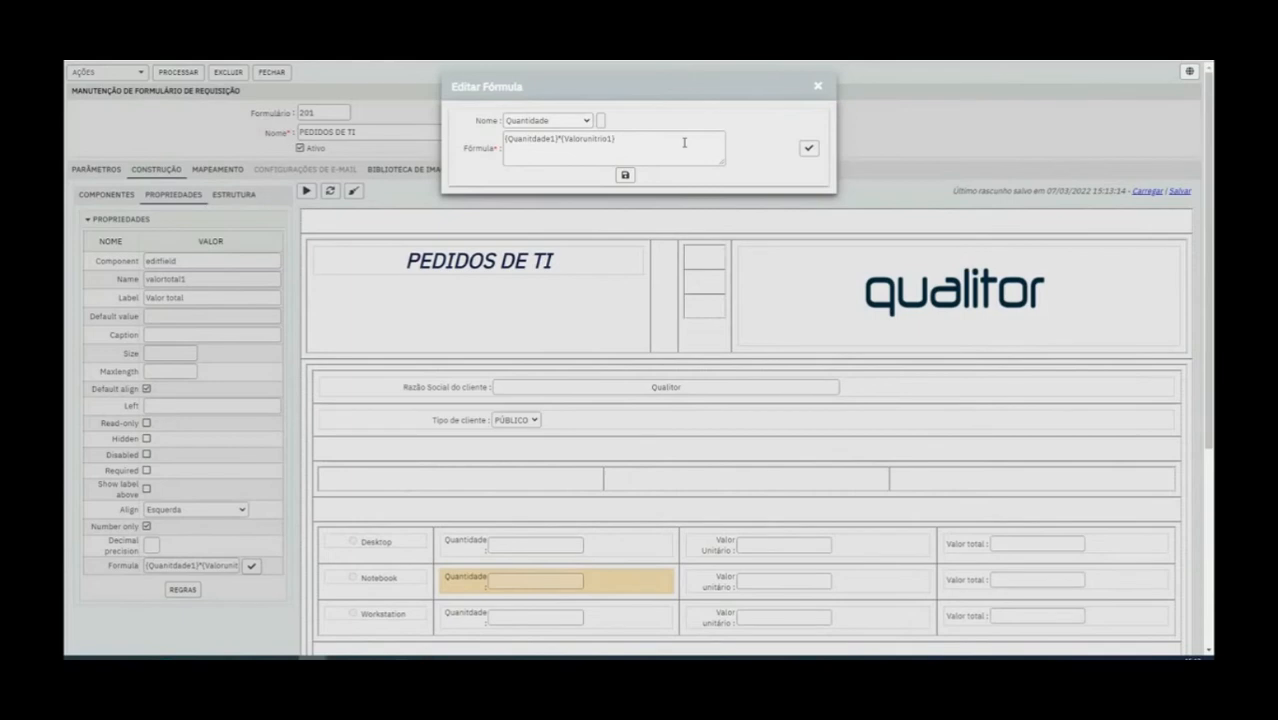
pyautogui.click(625, 177)
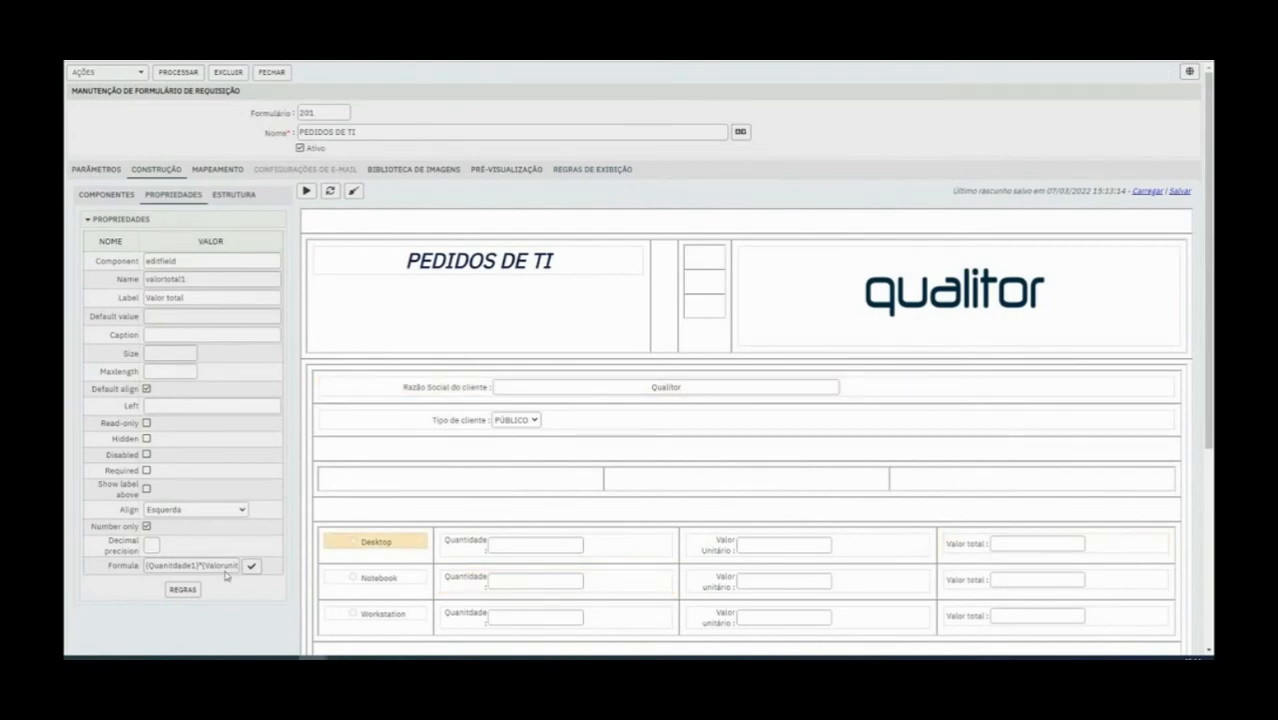
# Save the form and test the Desktop row in the preview with the values 55 and 30
pyautogui.click(192, 74)
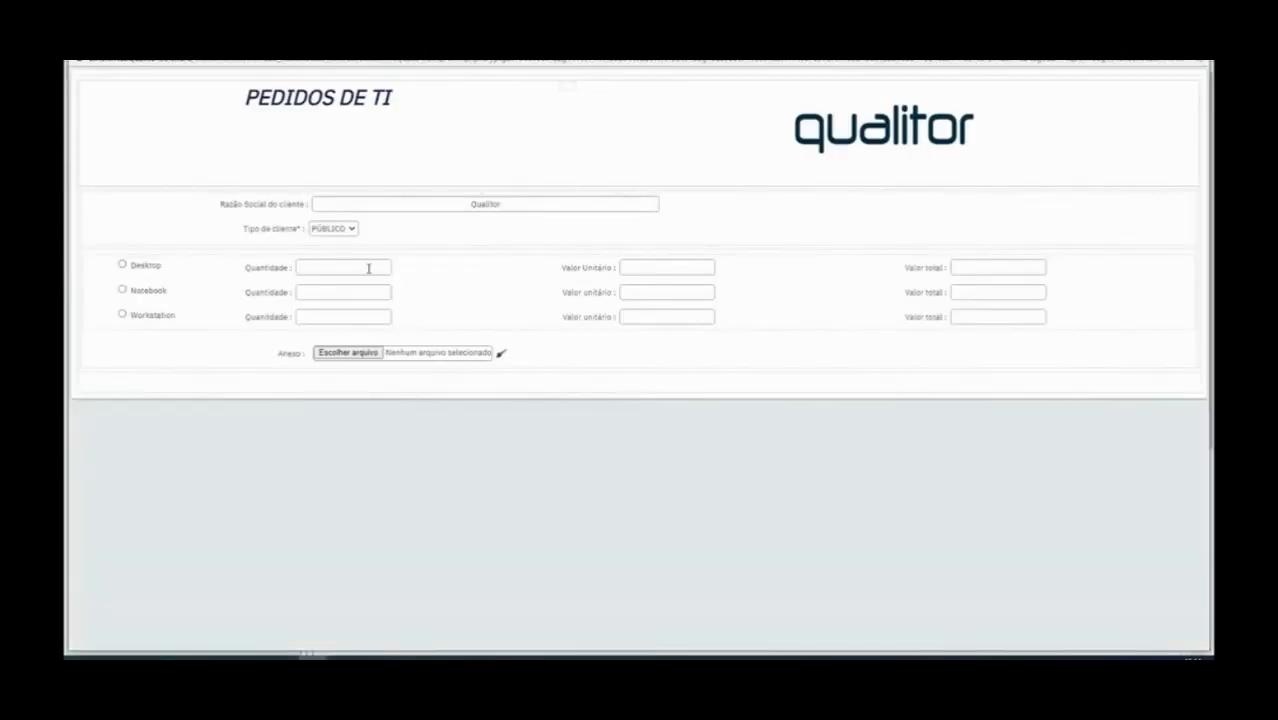
pyautogui.click(368, 266)
pyautogui.write('5530')
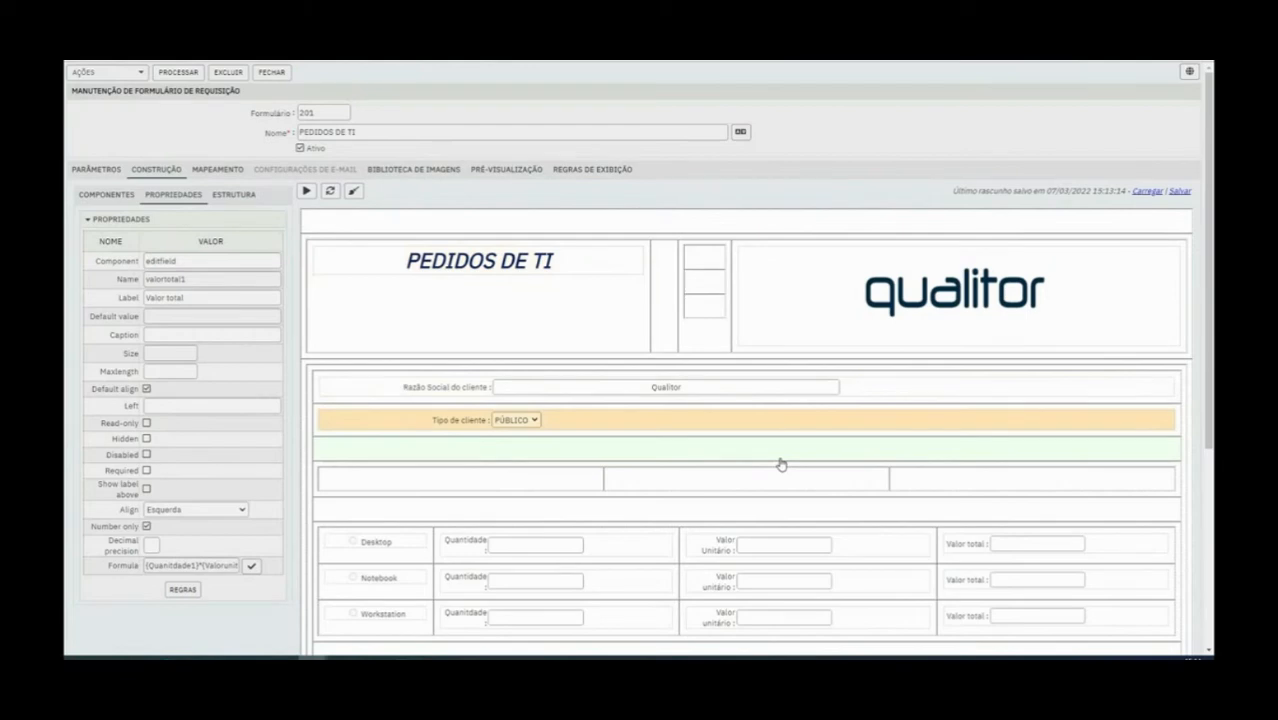
# Try saving the Desktop Valor total formula with a plus sign added at its end, and close the formula editor
pyautogui.scroll(-2, 779, 459)
pyautogui.click(251, 446)
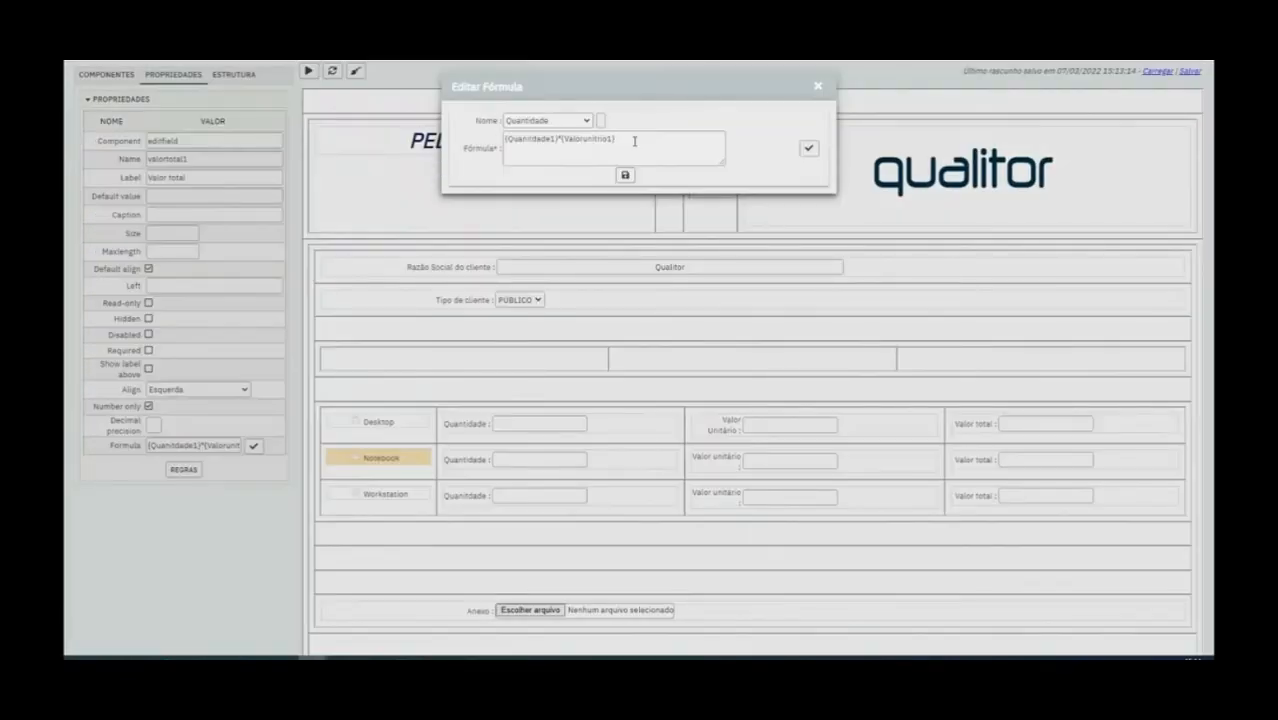
pyautogui.write('+')
pyautogui.click(623, 176)
pyautogui.click(645, 404)
pyautogui.click(816, 88)
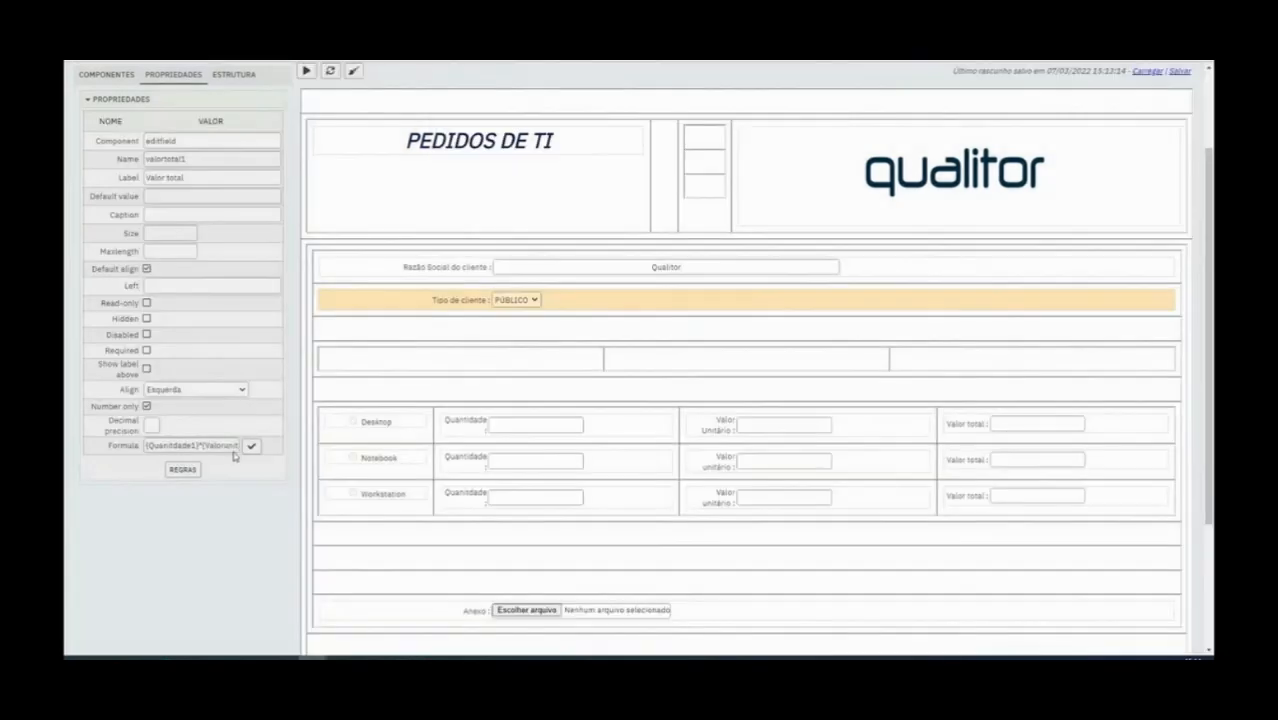
# Try appending {quantidade1} to the Desktop Valor total formula, delete the addition and save the formula
pyautogui.click(253, 446)
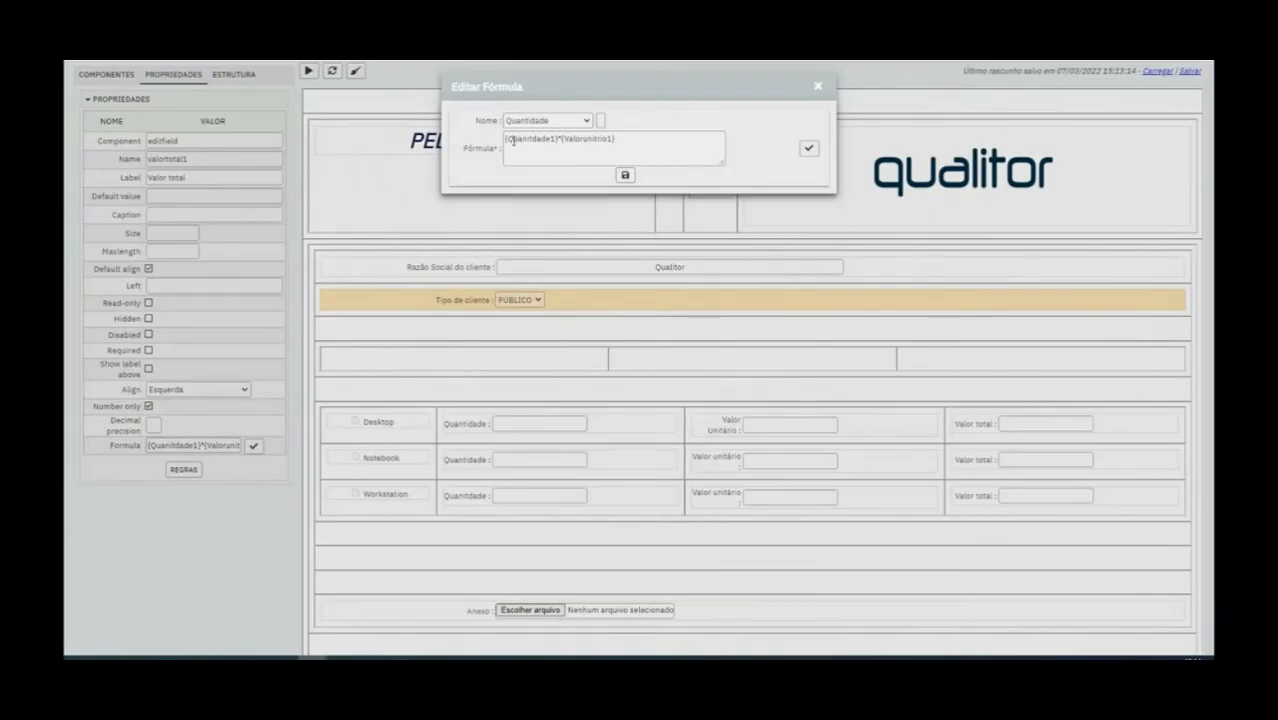
pyautogui.click(588, 121)
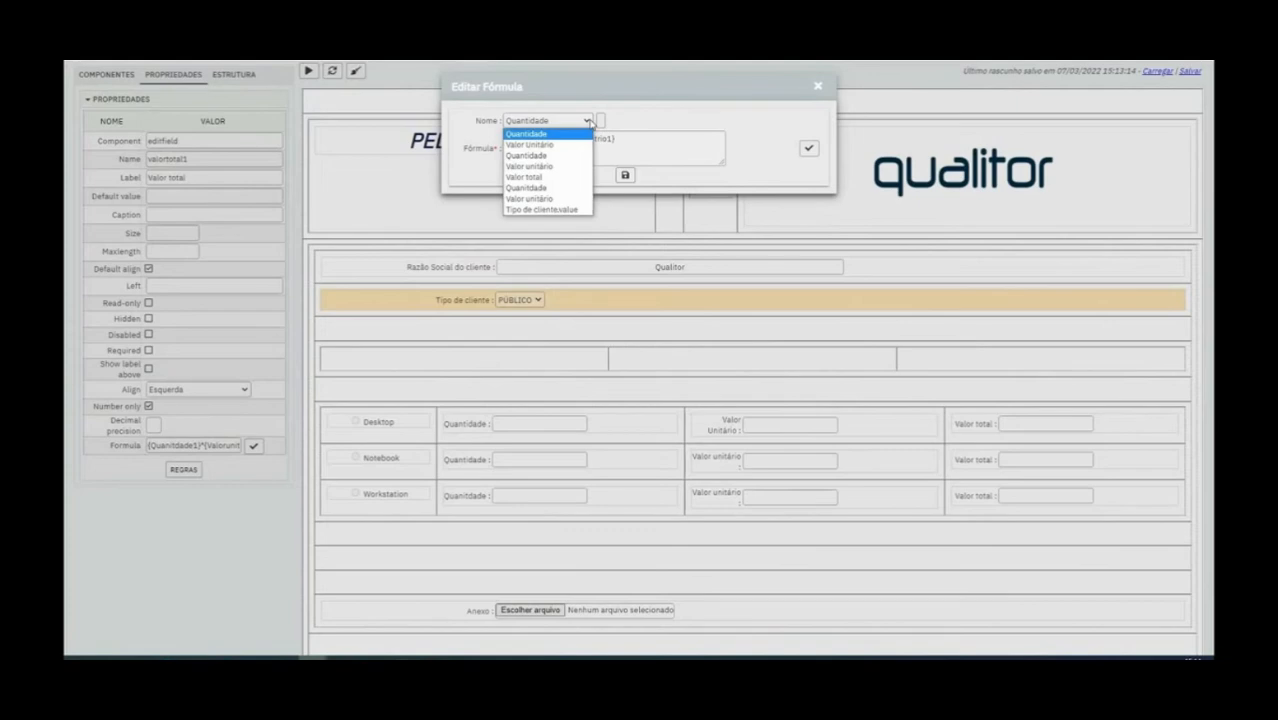
pyautogui.click(601, 121)
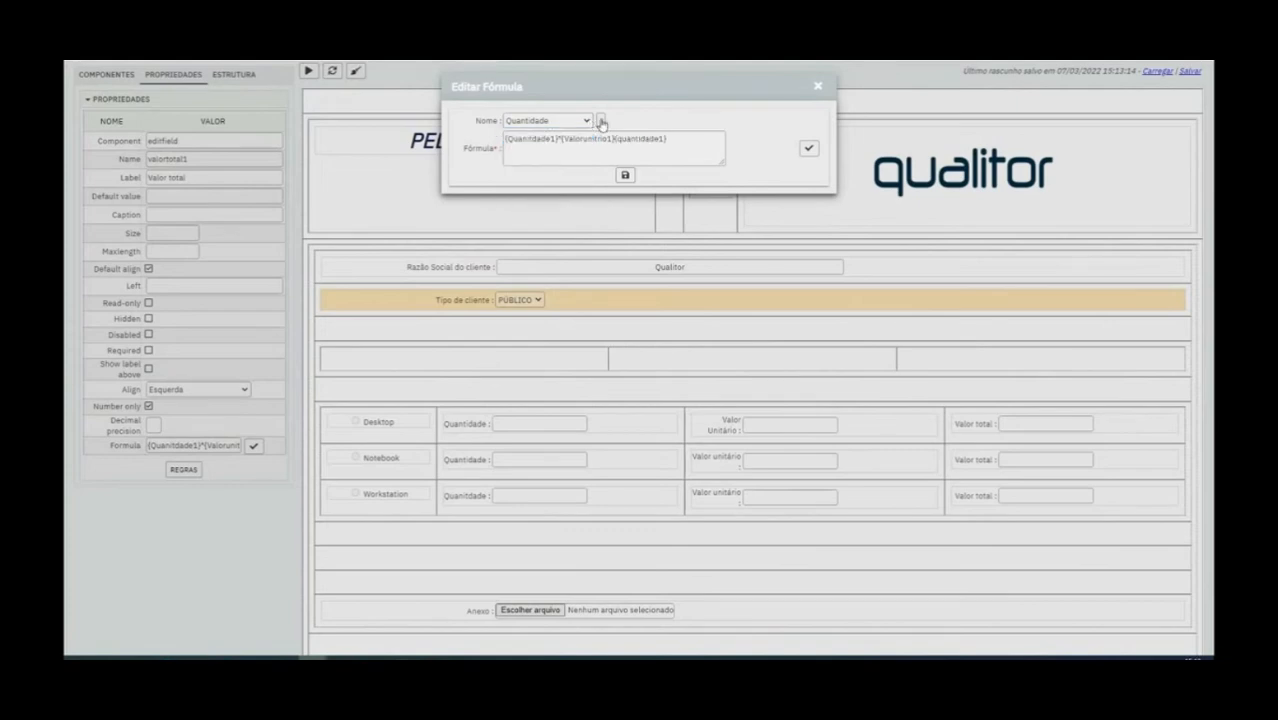
pyautogui.press('BackSpace')
pyautogui.press('BackSpace')
pyautogui.press('BackSpace')
pyautogui.press('BackSpace')
pyautogui.press('BackSpace')
pyautogui.press('BackSpace')
pyautogui.press('BackSpace')
pyautogui.press('BackSpace')
pyautogui.press('BackSpace')
pyautogui.press('BackSpace')
pyautogui.press('BackSpace')
pyautogui.press('BackSpace')
pyautogui.click(623, 176)
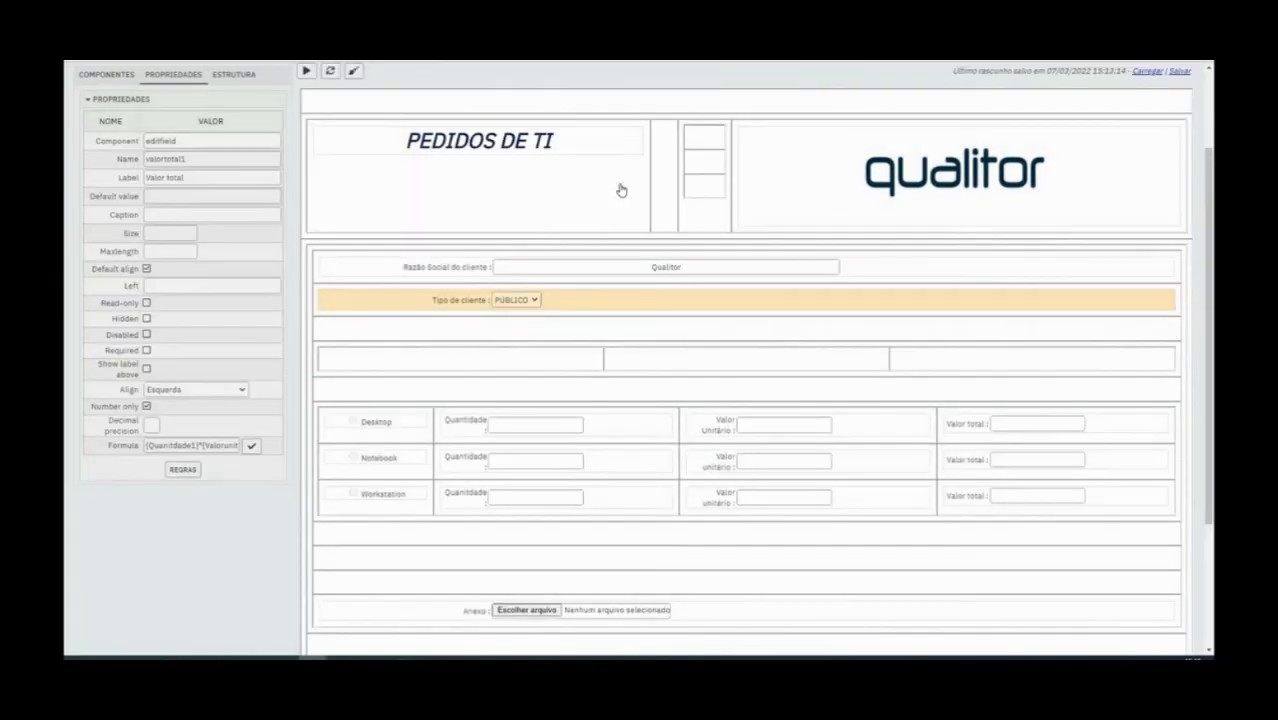
# Check the rules of the Desktop Valor total field and save the form
pyautogui.click(183, 470)
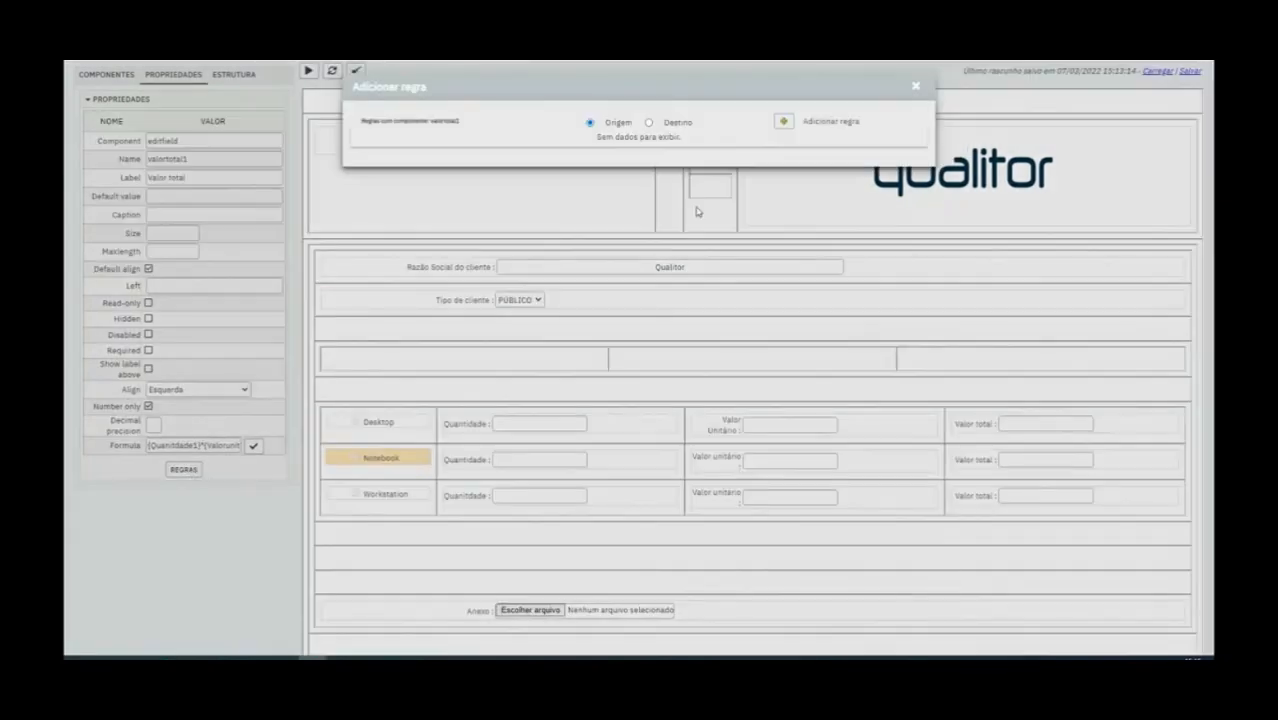
pyautogui.click(915, 88)
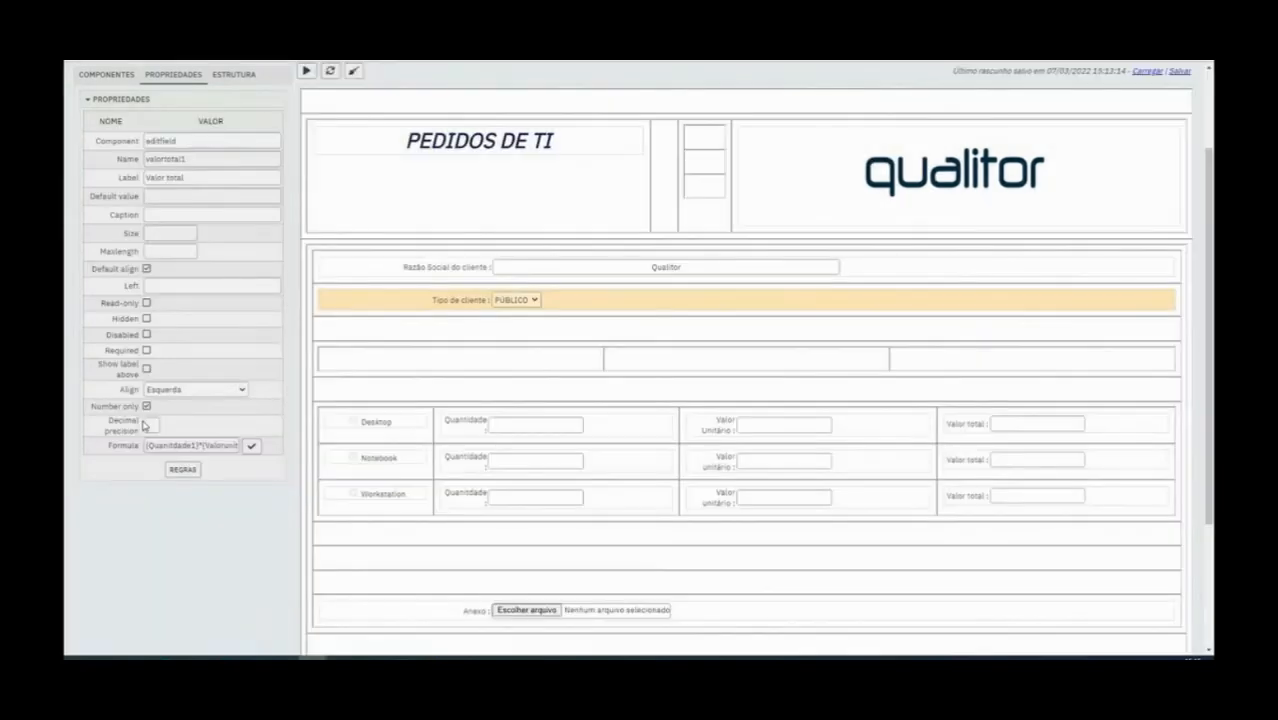
pyautogui.scroll(2, 479, 240)
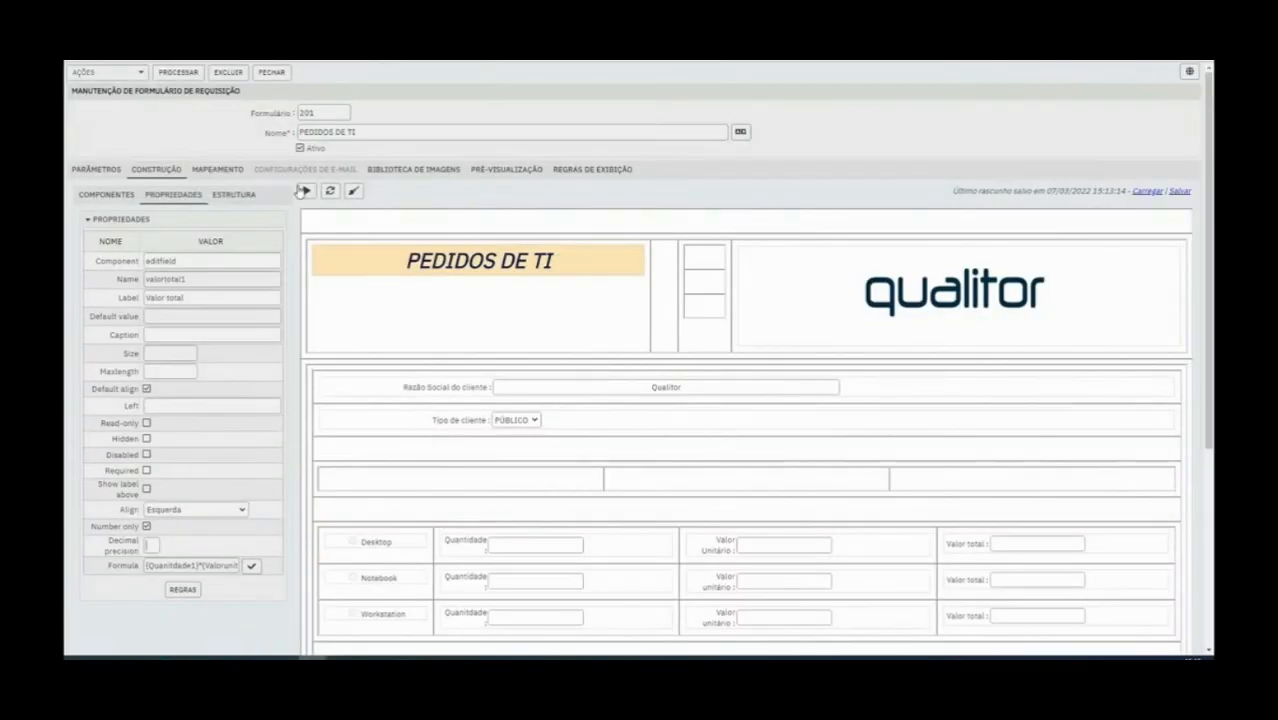
pyautogui.click(176, 72)
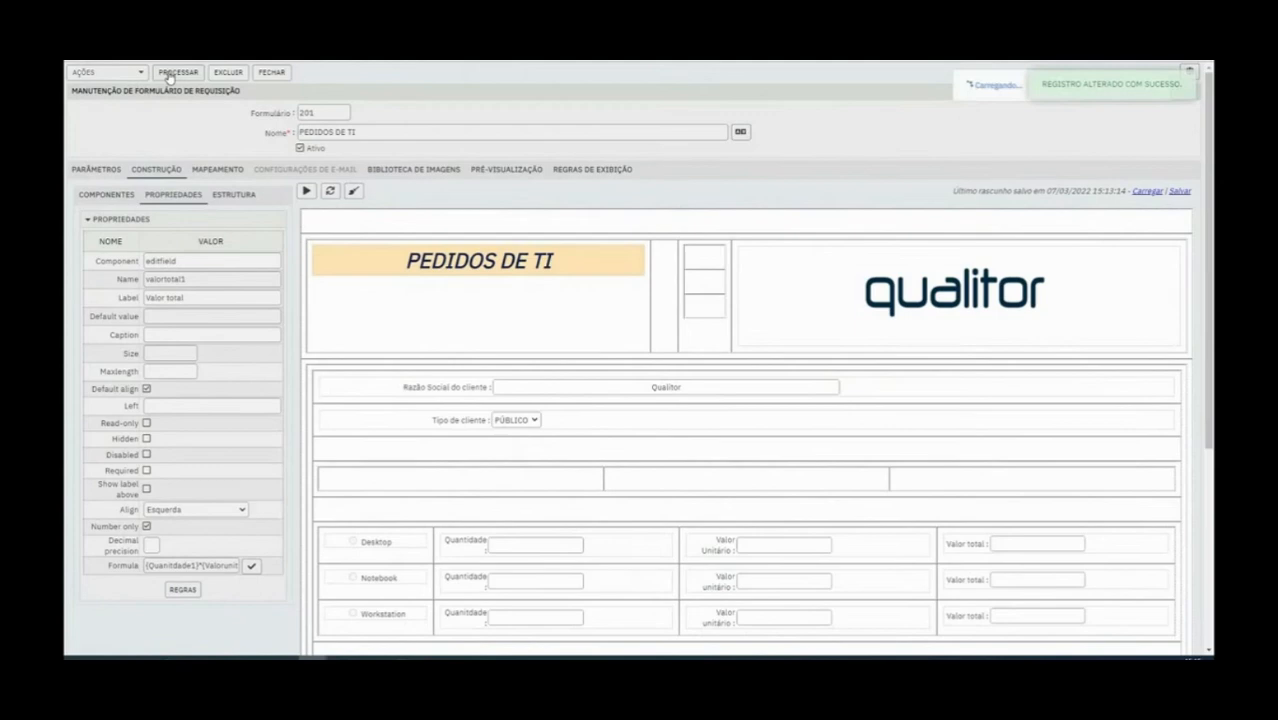
# Test the Desktop row in the preview with quantity 10 and unit value 5, and close the preview
pyautogui.click(310, 195)
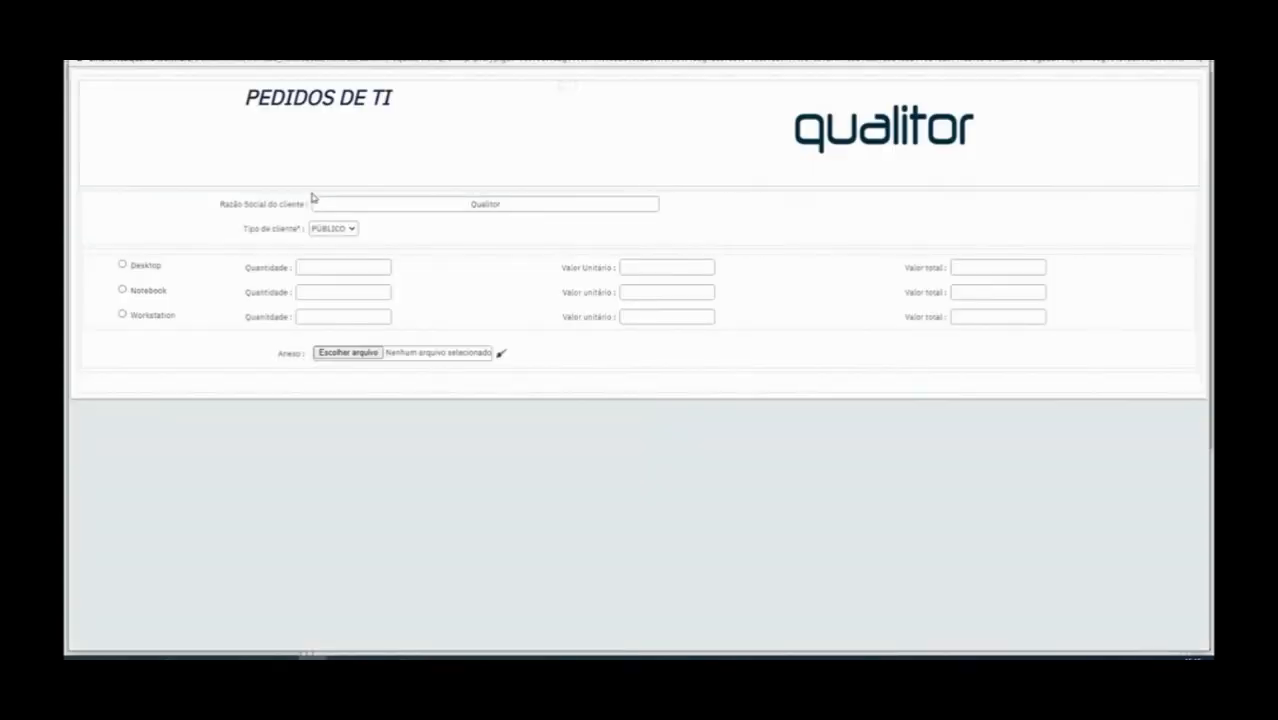
pyautogui.click(307, 274)
pyautogui.write('10')
pyautogui.click(1194, 42)
# Review the Desktop Valor total formula and the properties of the Notebook Quantidade field
pyautogui.scroll(-1, 455, 458)
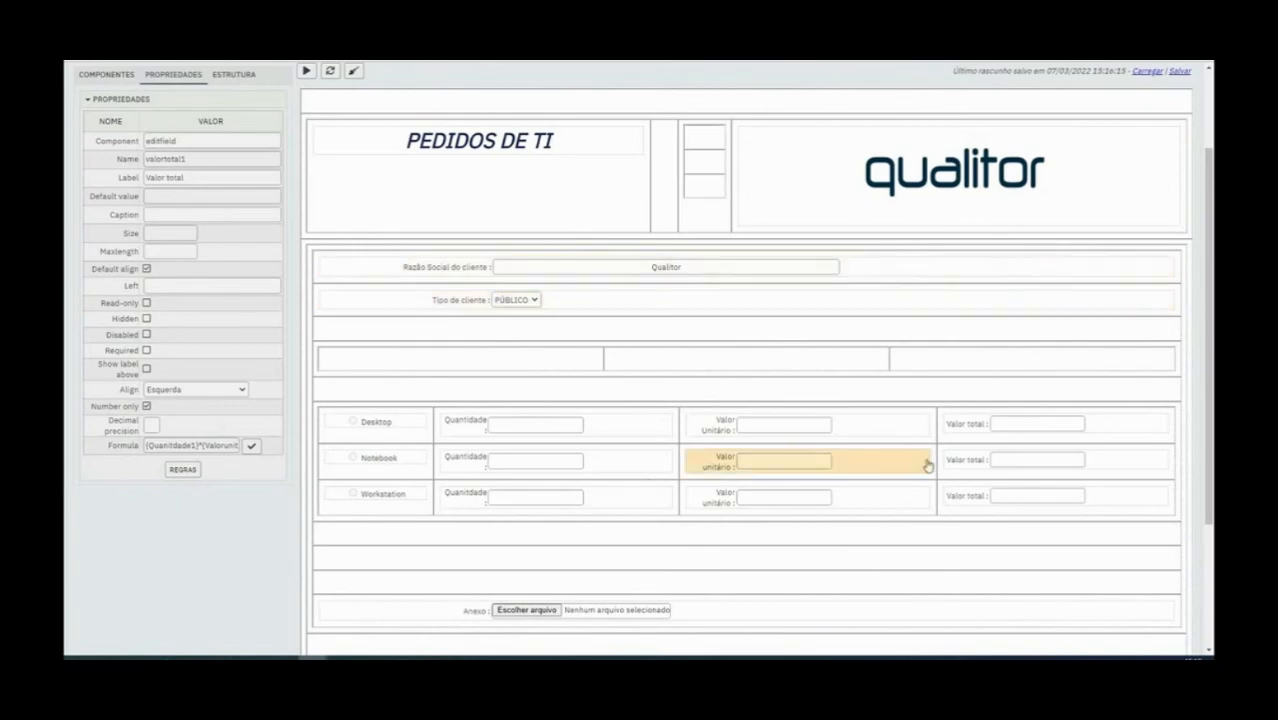
pyautogui.click(251, 445)
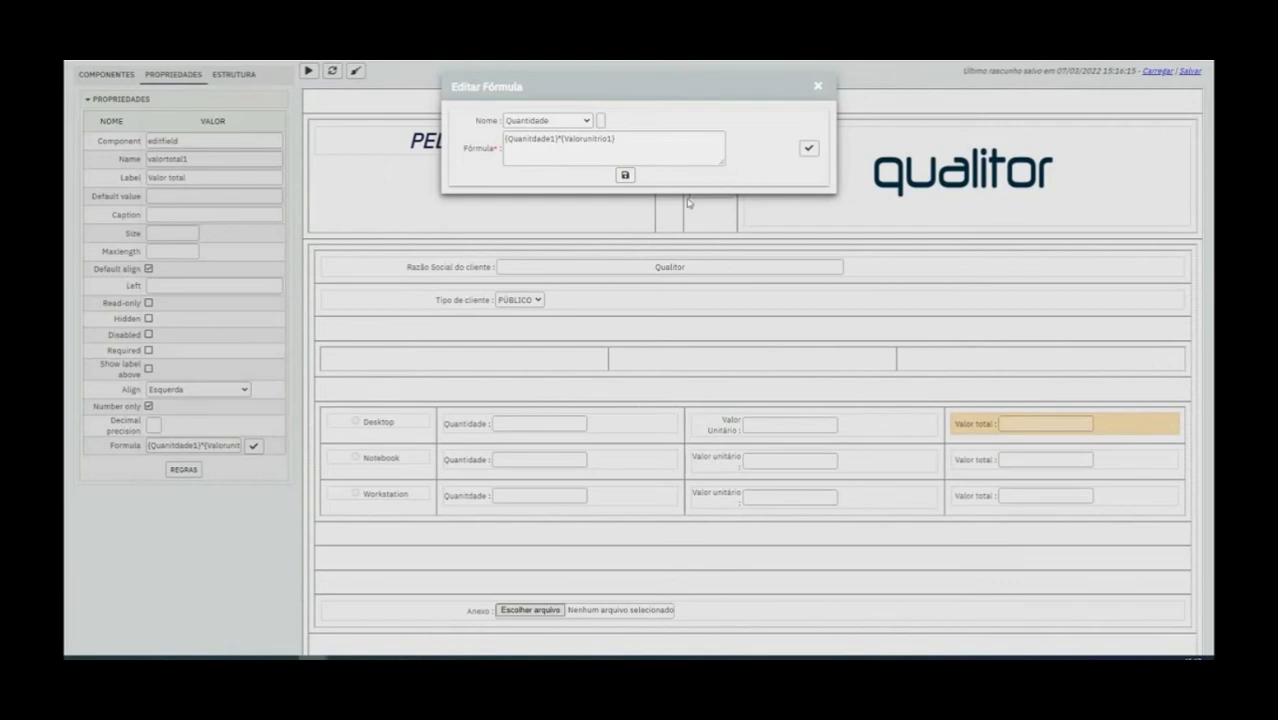
pyautogui.click(816, 87)
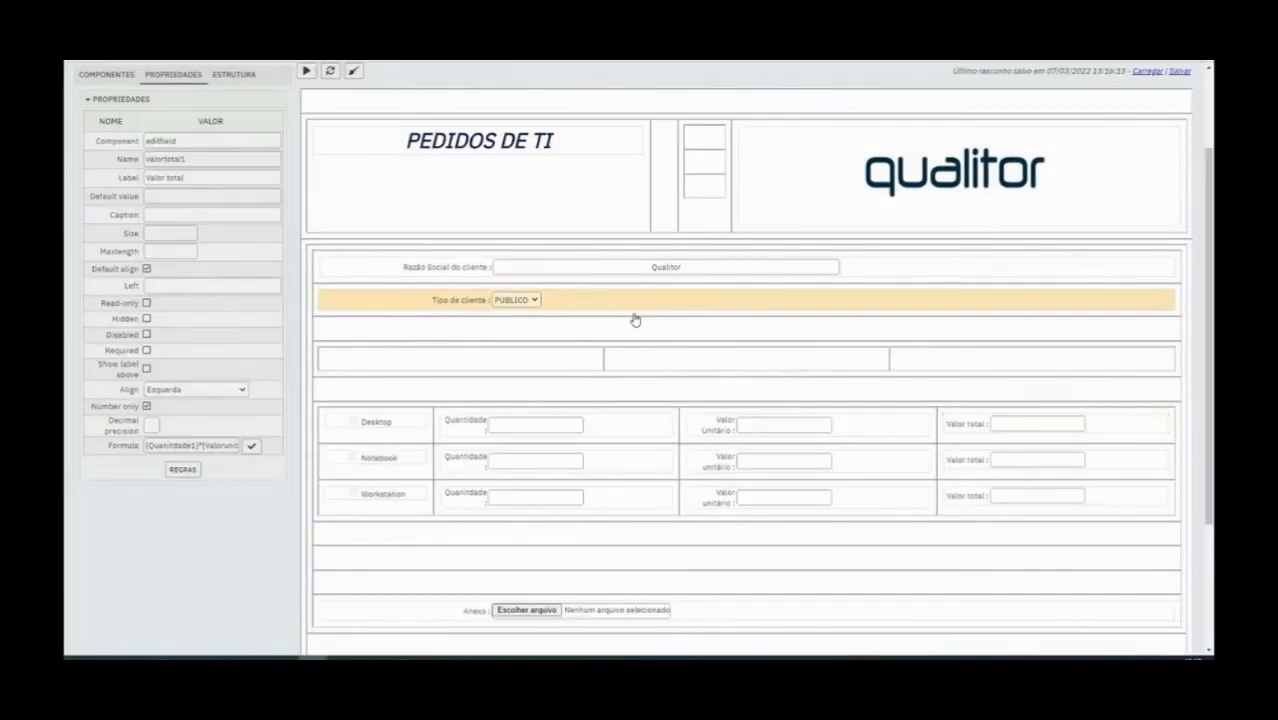
pyautogui.click(476, 466)
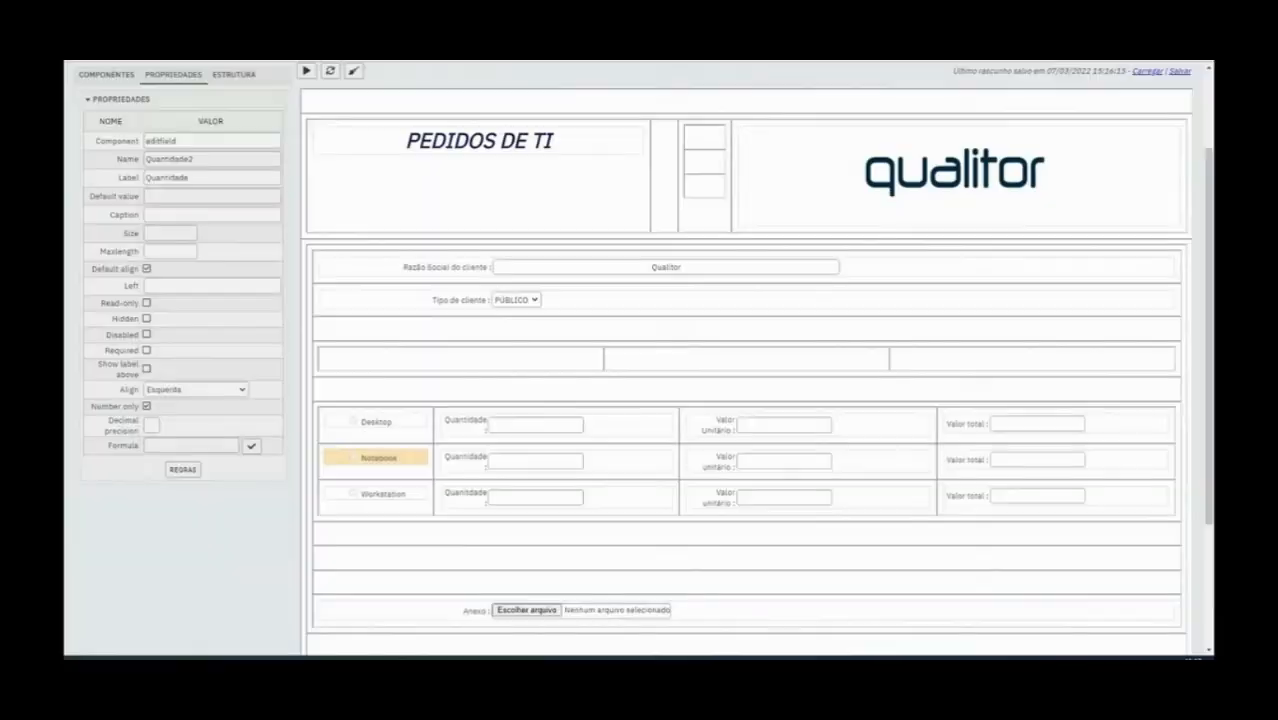
pyautogui.moveTo(502, 188); pyautogui.dragTo(580, 183)
pyautogui.doubleClick(580, 183)
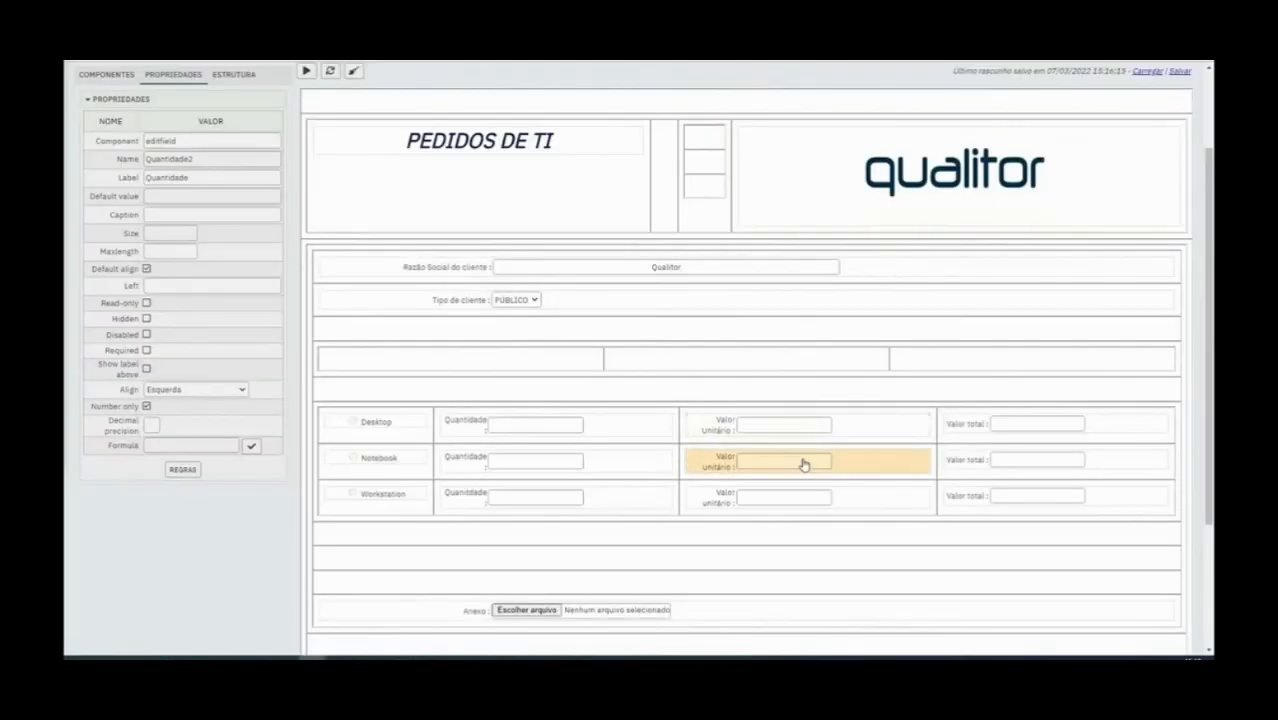
# Set the decimal precision of the Desktop Valor Unitário field to 2 and save the form
pyautogui.click(716, 428)
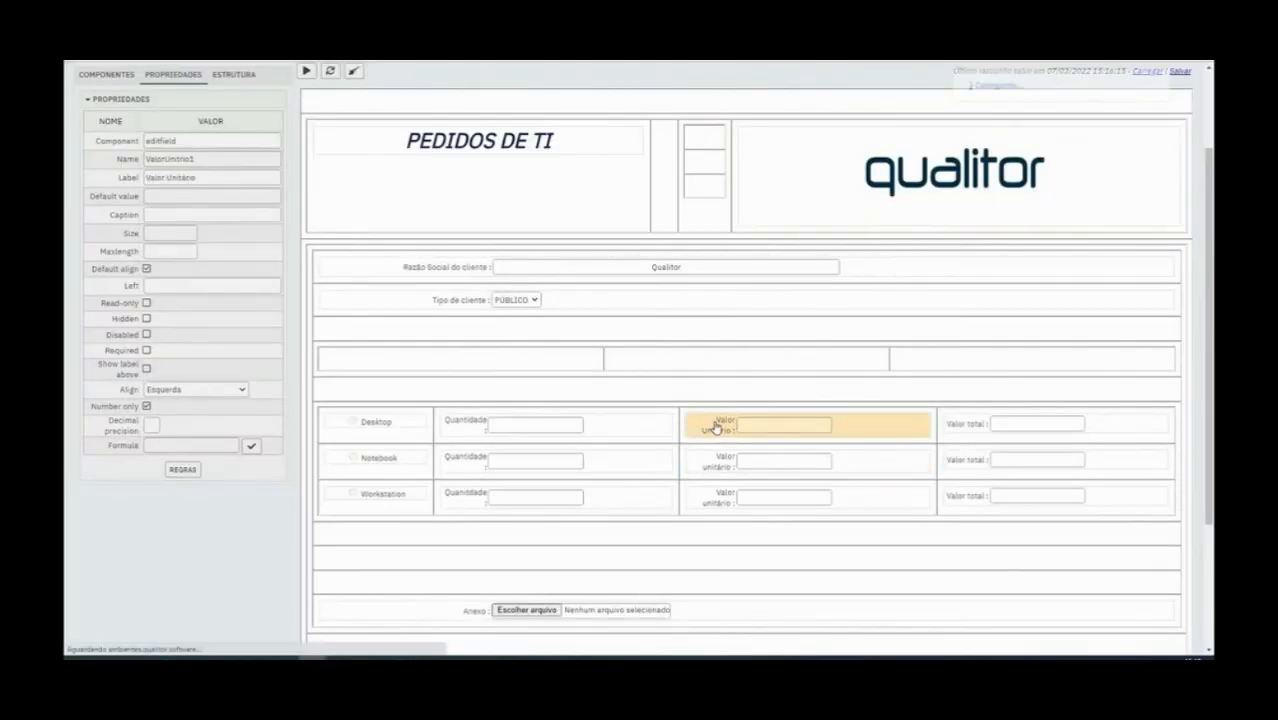
pyautogui.click(672, 440)
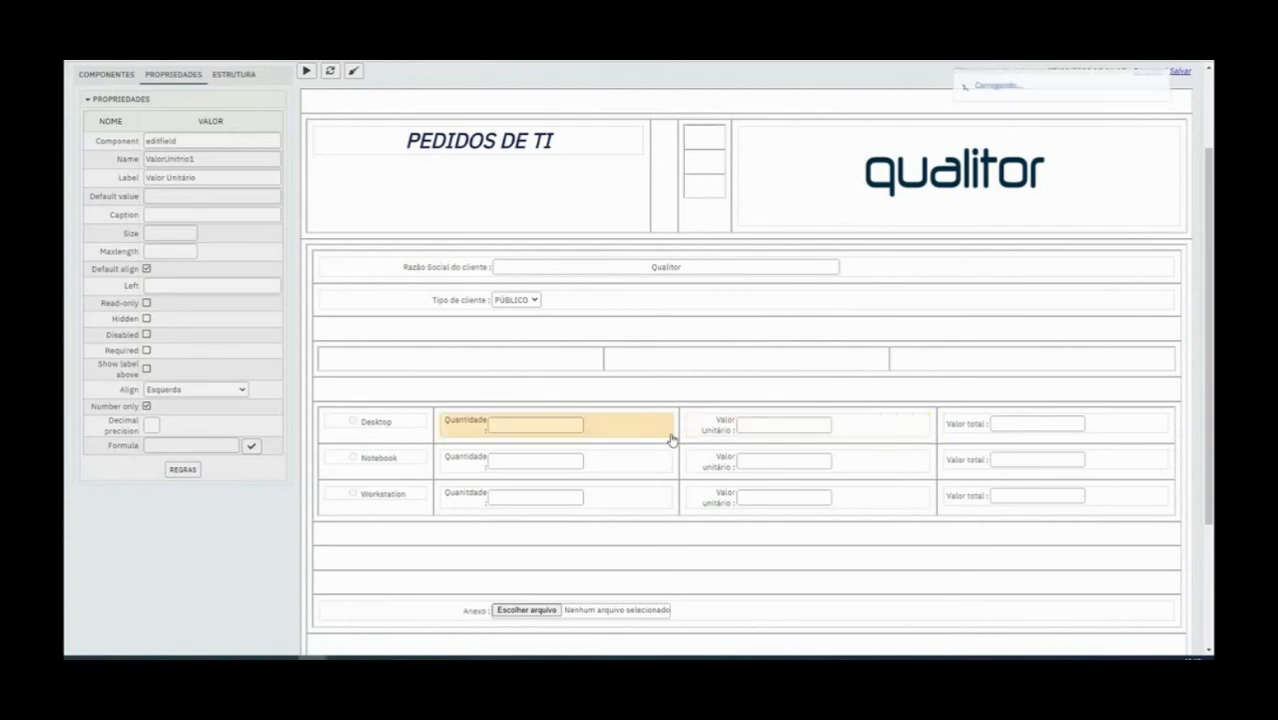
pyautogui.click(150, 425)
pyautogui.write('2')
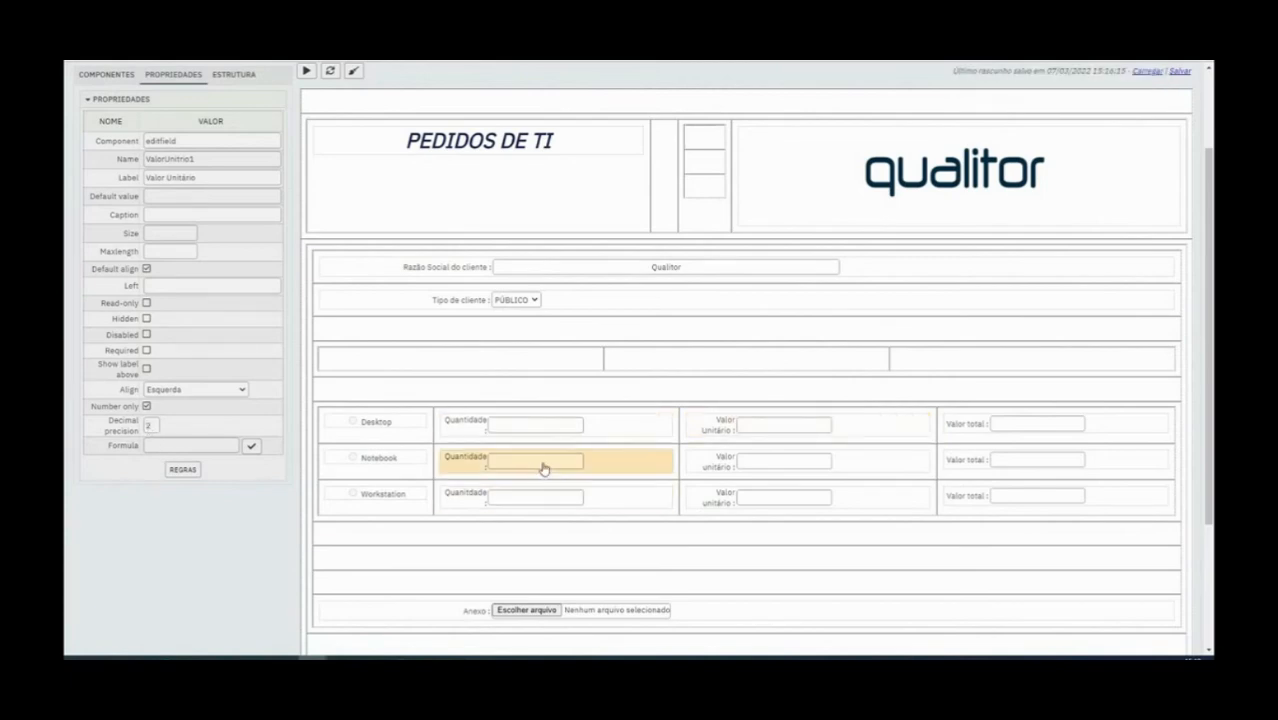
pyautogui.click(502, 434)
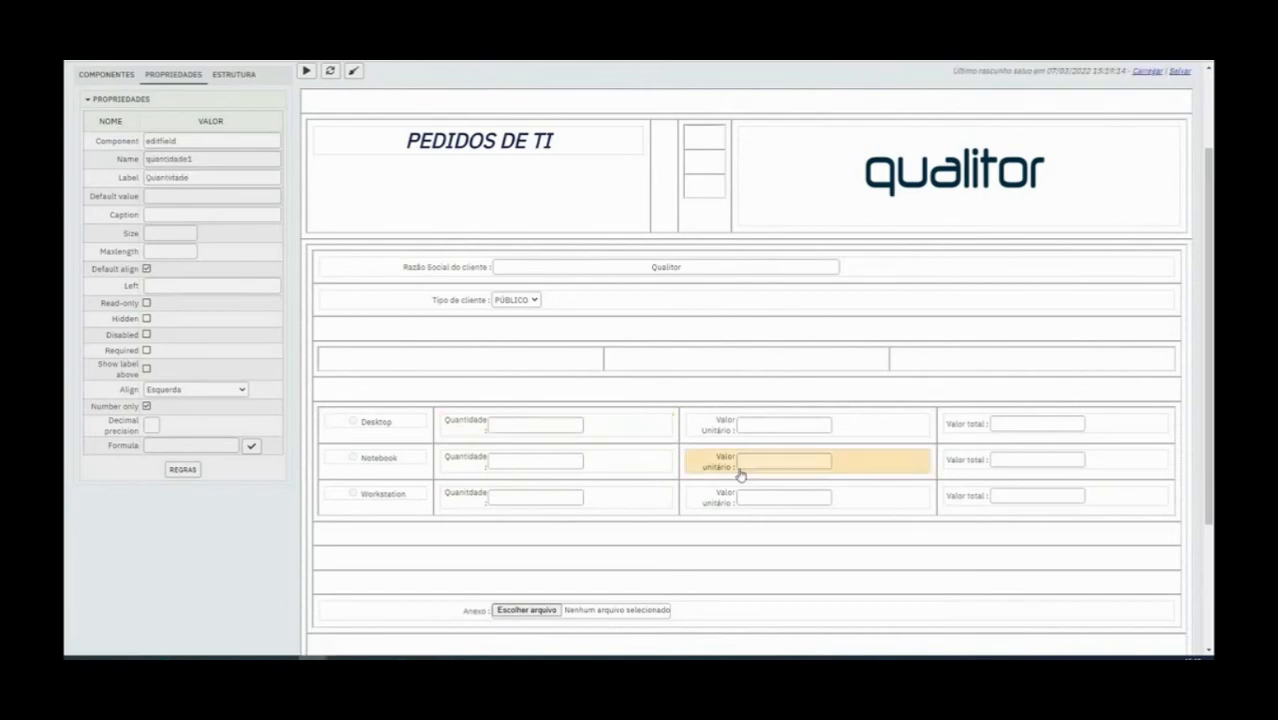
pyautogui.scroll(3, 254, 327)
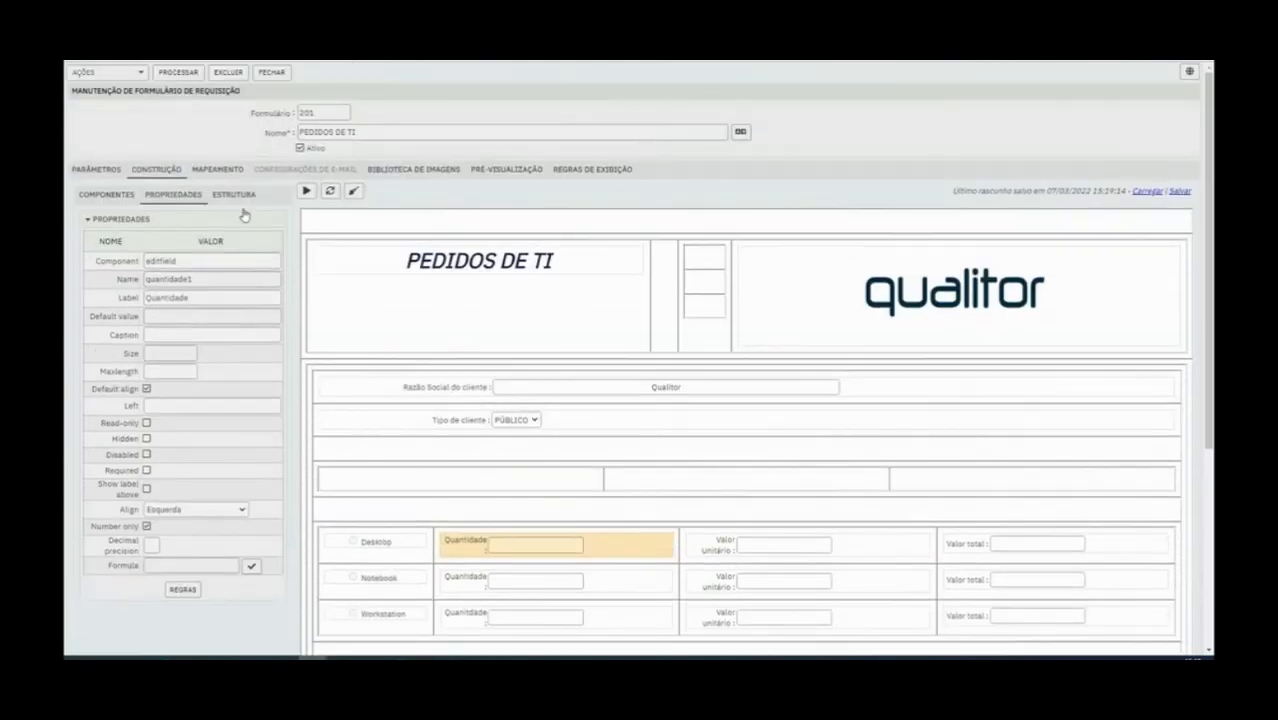
pyautogui.click(185, 72)
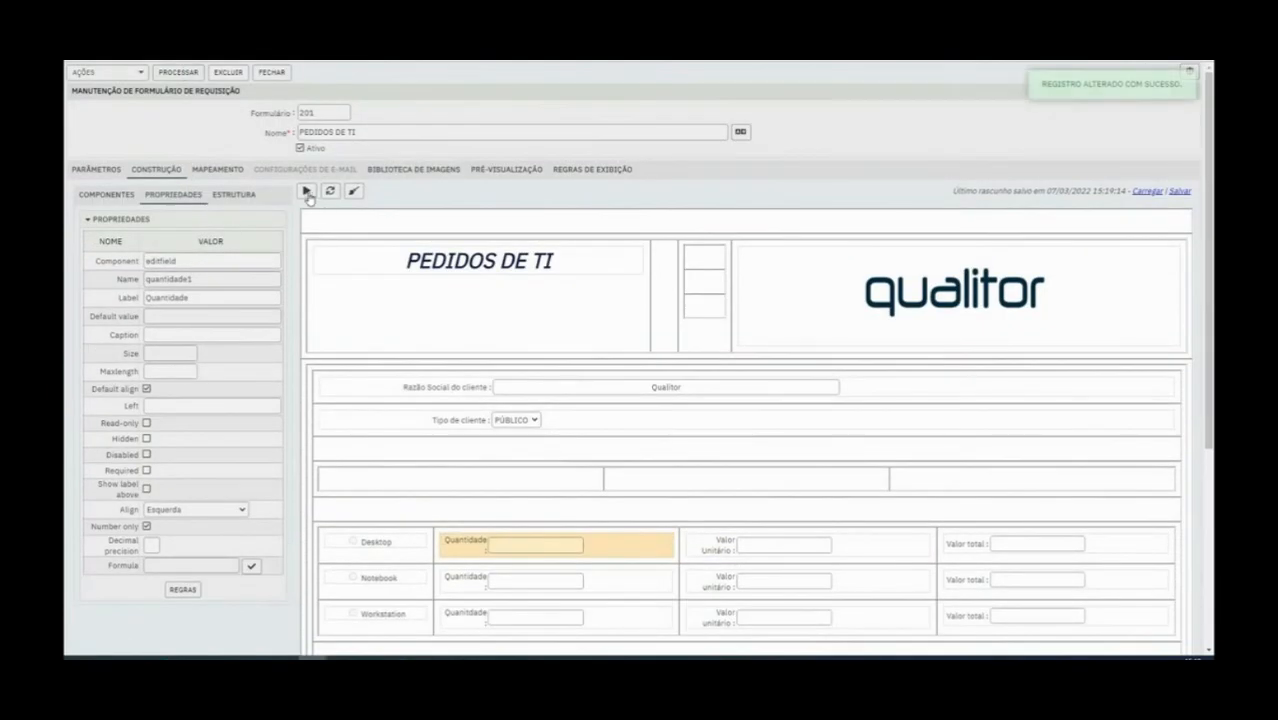
# Test the Desktop row in the preview with quantity 50 and unit value 10, and close the preview
pyautogui.click(306, 192)
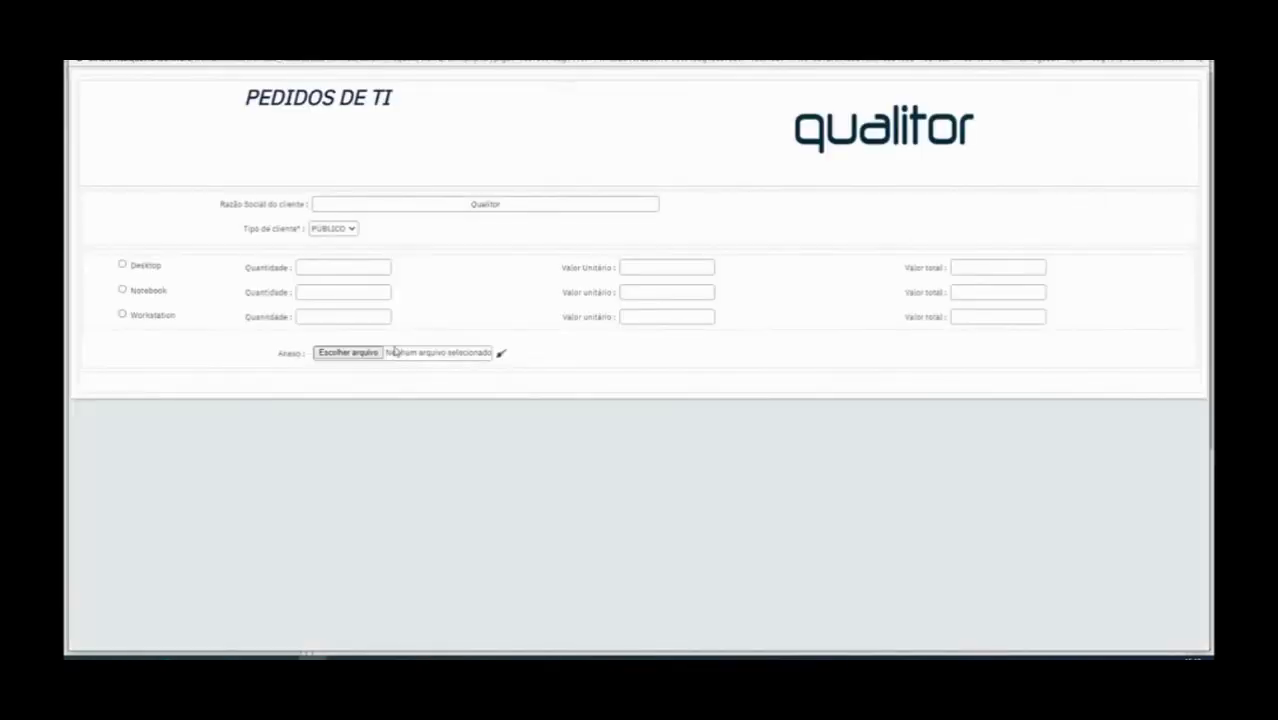
pyautogui.click(333, 264)
pyautogui.write('500')
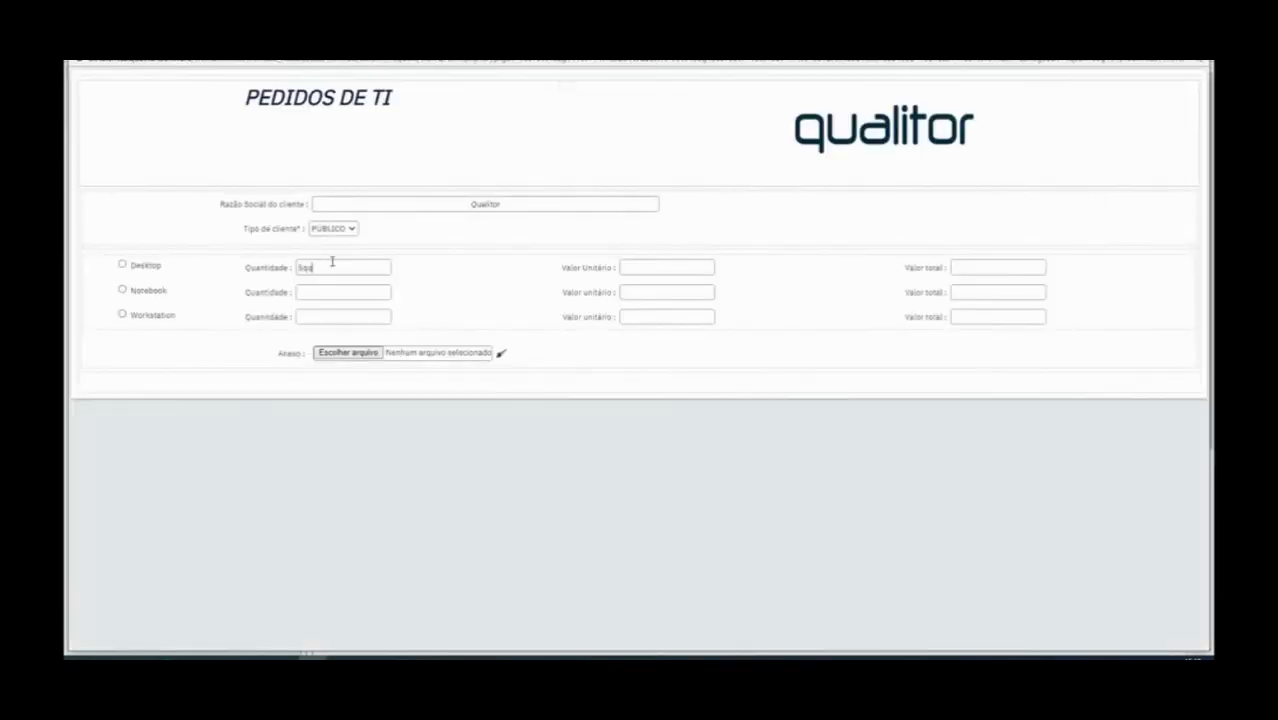
pyautogui.press('Tab')
pyautogui.moveTo(655, 267); pyautogui.dragTo(571, 272)
pyautogui.write('10')
pyautogui.click(1200, 62)
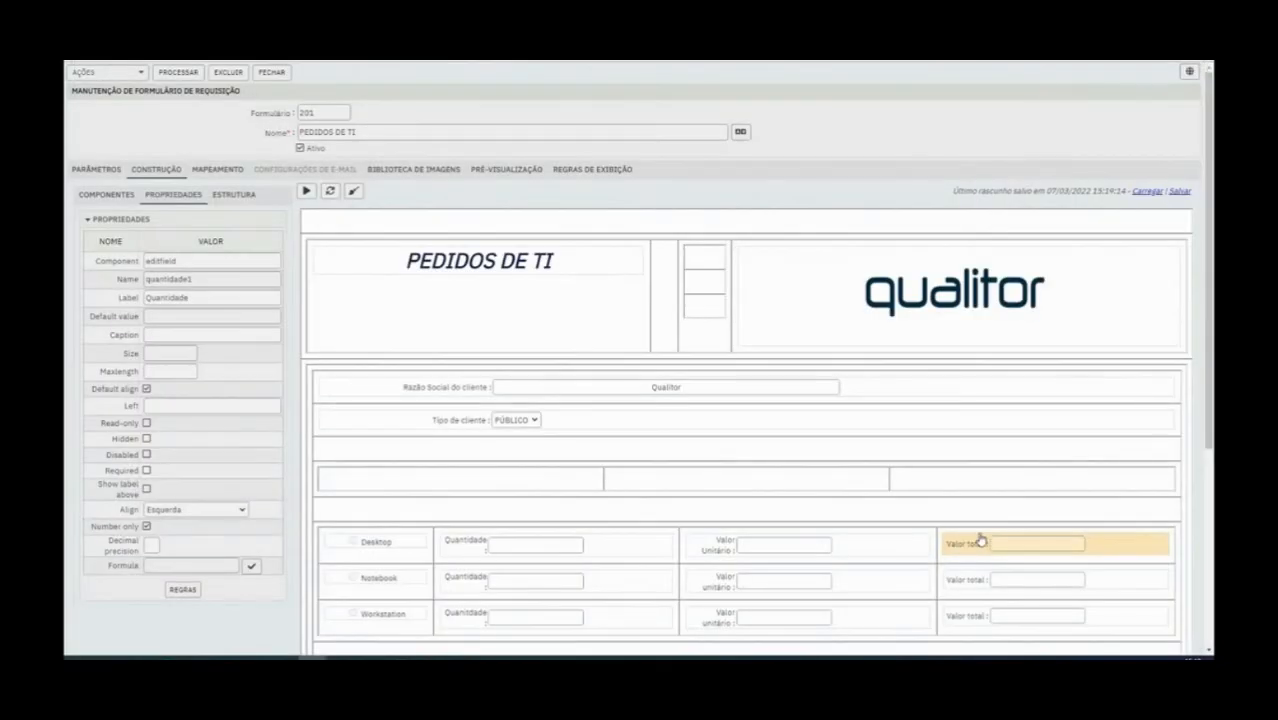
# Check the rules of the Desktop Valor total field and save the form again
pyautogui.click(981, 541)
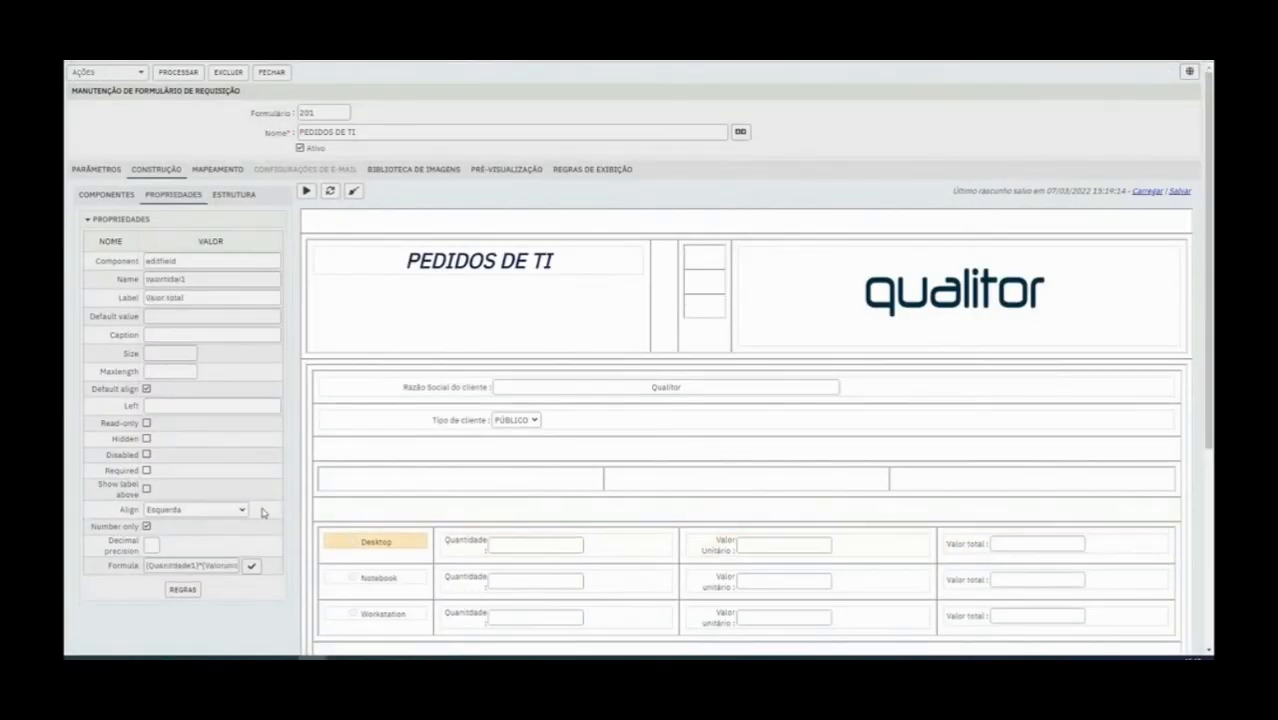
pyautogui.click(183, 589)
pyautogui.click(915, 87)
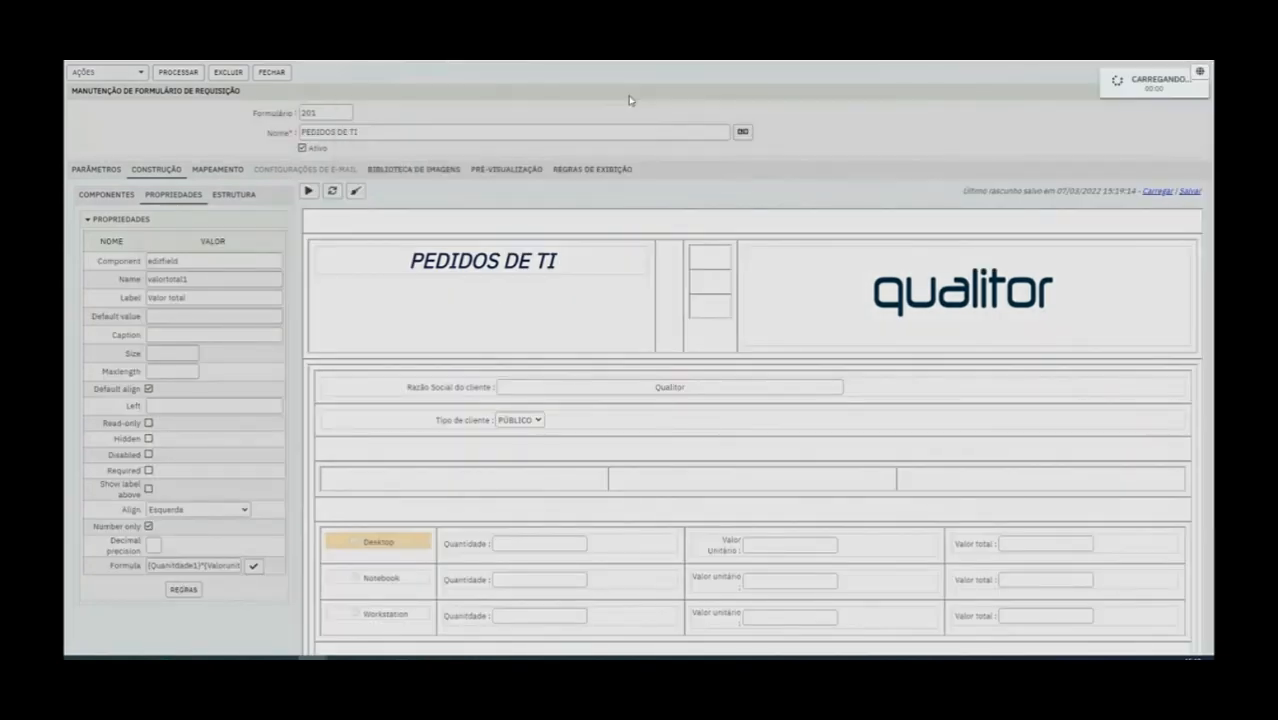
pyautogui.click(177, 74)
# Set the decimal precision of the Notebook Valor unitário field to 2
pyautogui.scroll(-1, 528, 520)
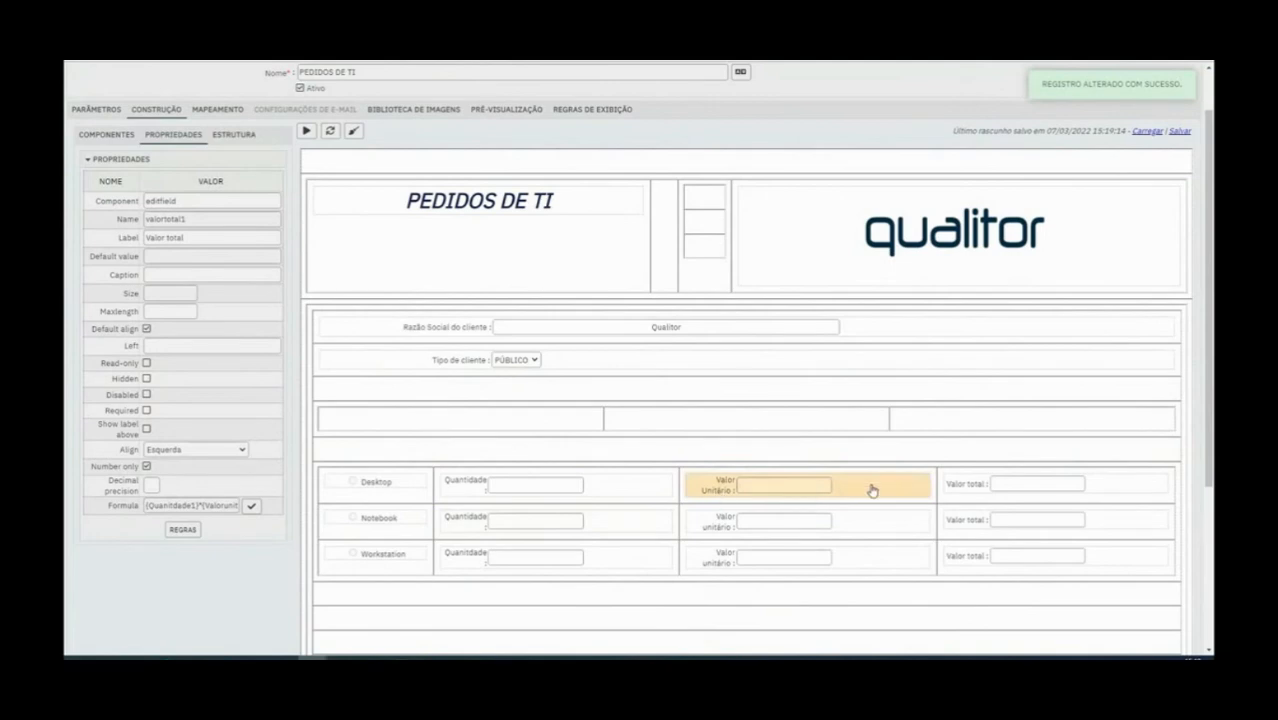
pyautogui.click(454, 527)
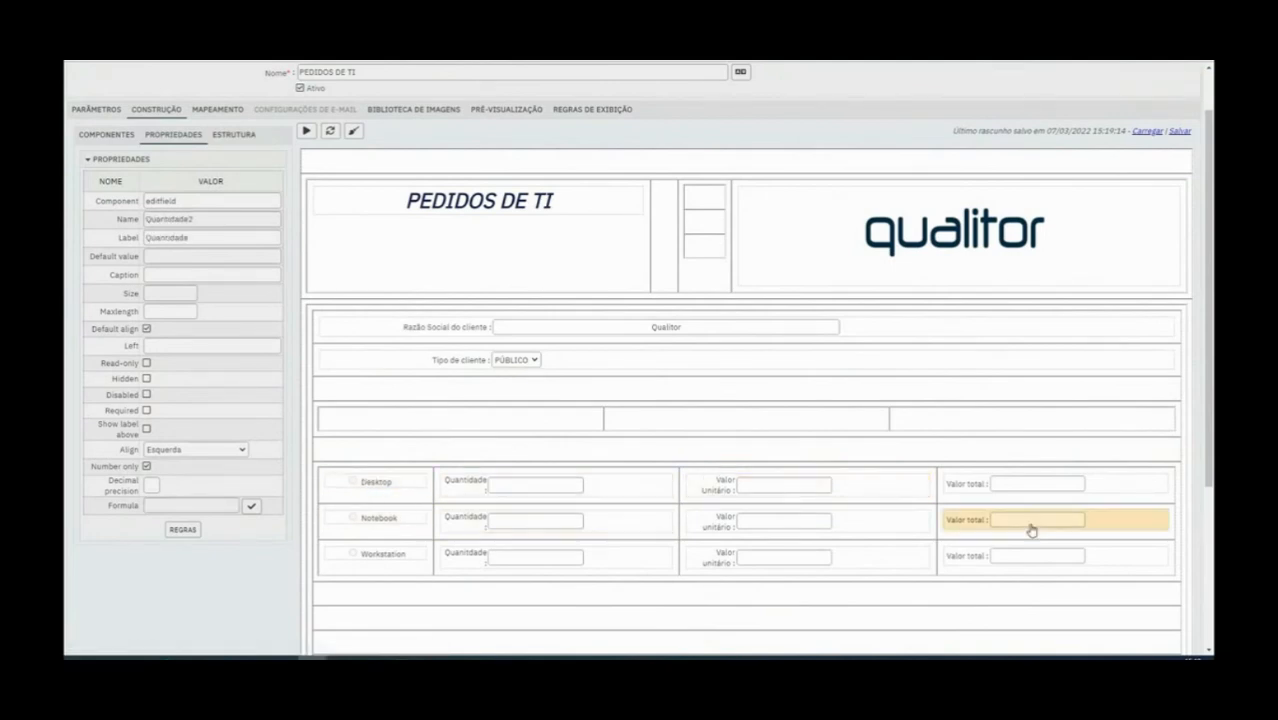
pyautogui.click(917, 523)
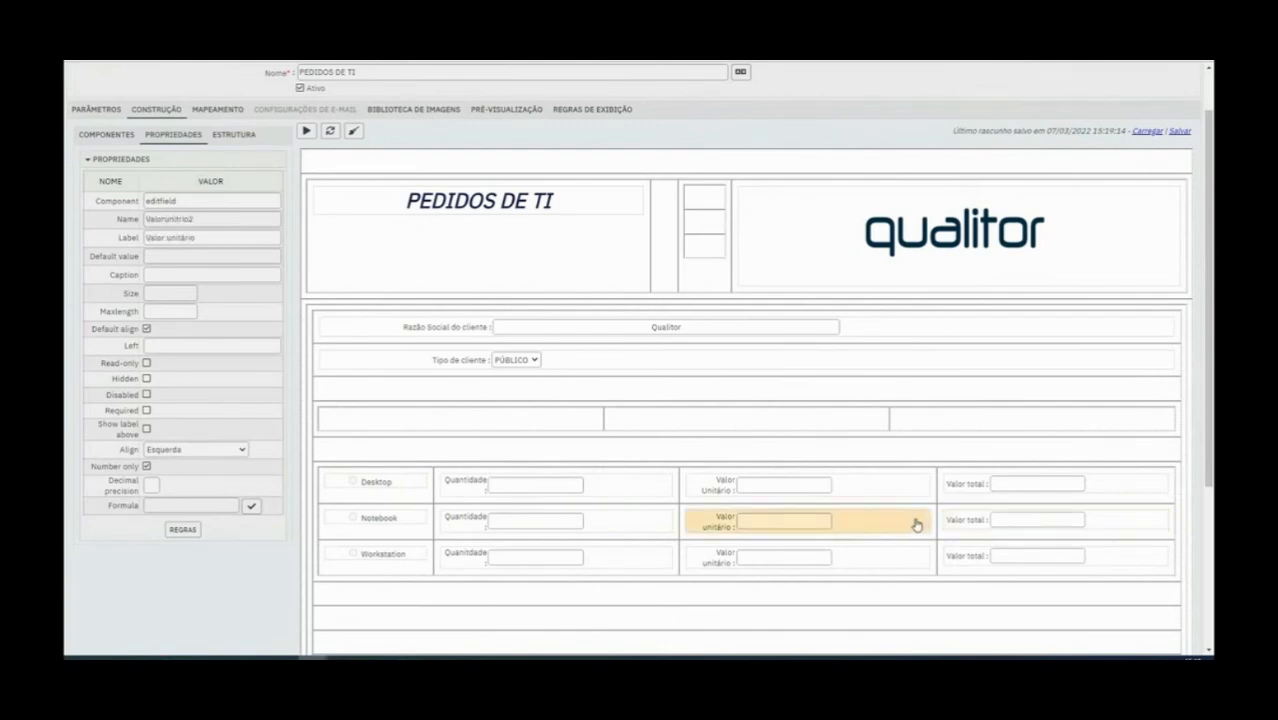
pyautogui.click(462, 525)
pyautogui.click(723, 524)
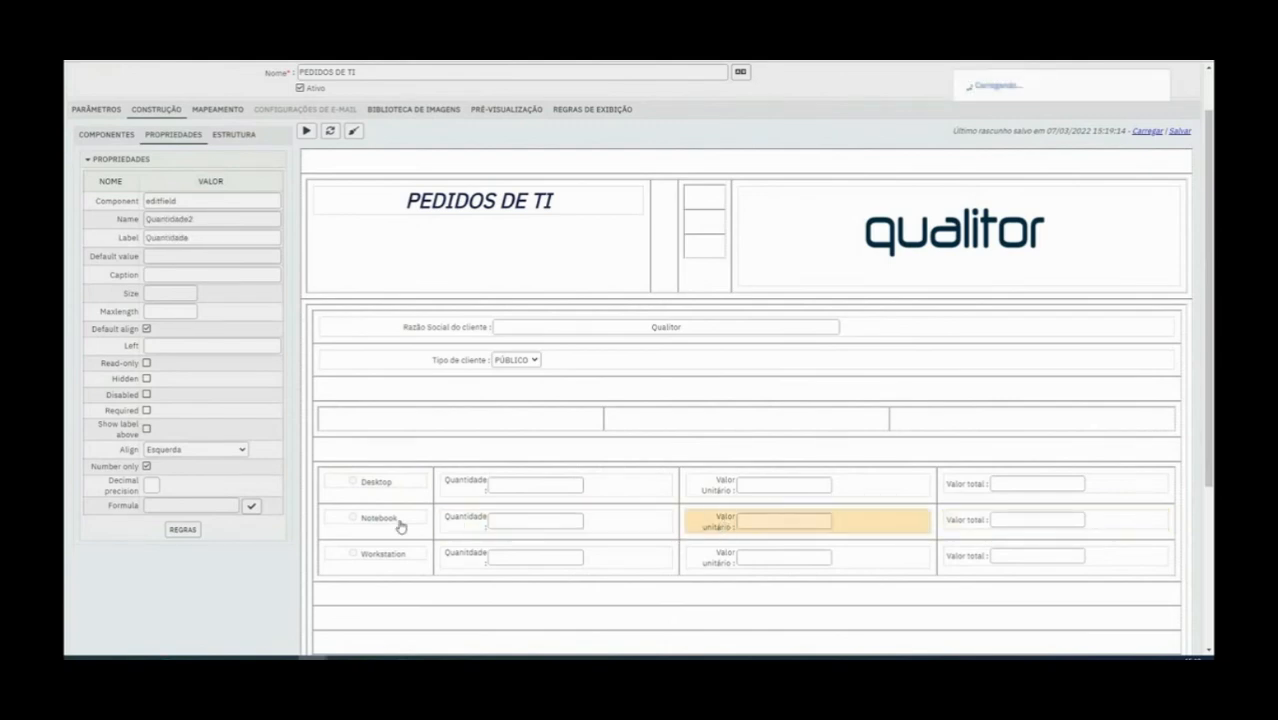
pyautogui.click(148, 487)
pyautogui.write('2')
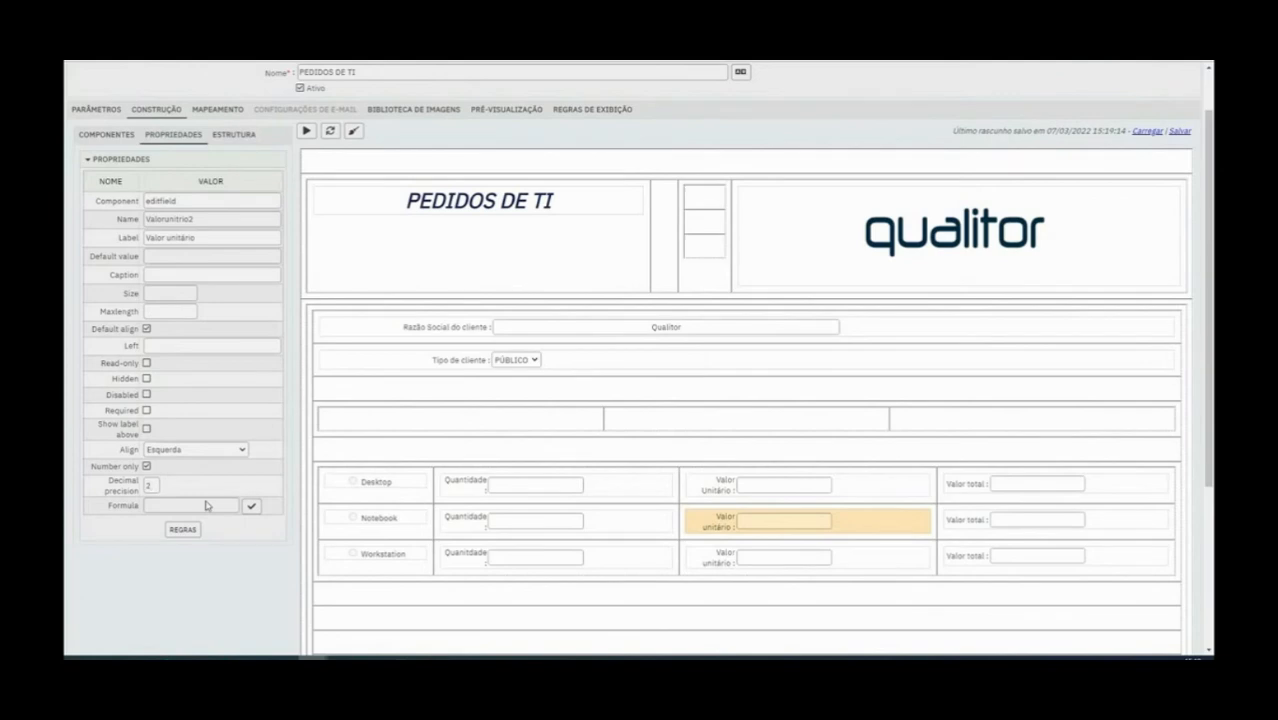
pyautogui.click(378, 517)
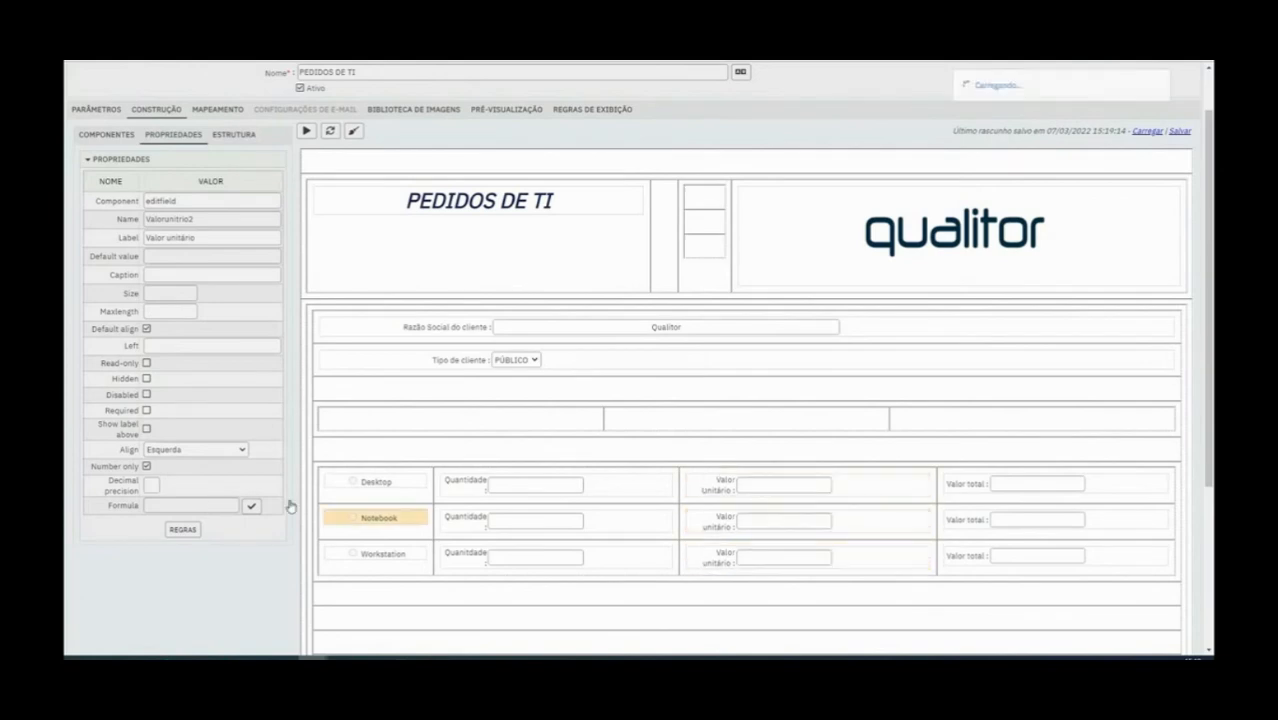
pyautogui.click(158, 486)
pyautogui.write('2')
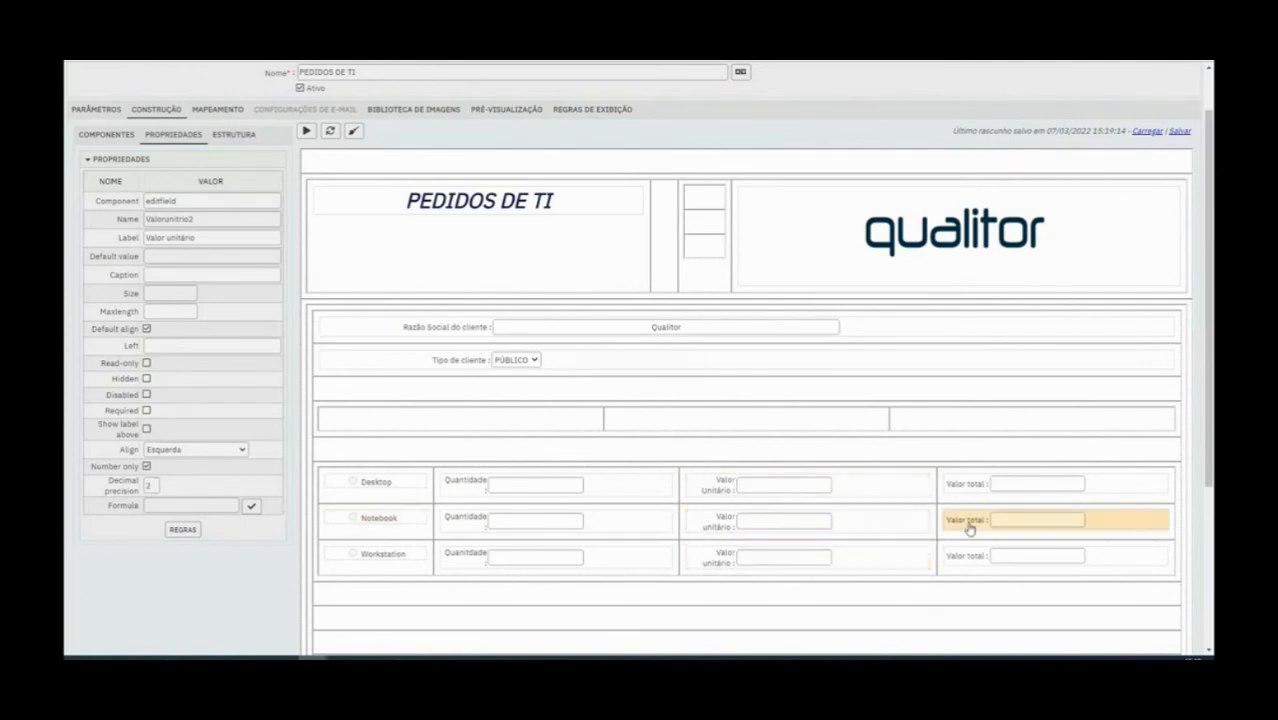
# Try to set the Notebook Valor total formula to {Quantidade2}*{Valorunitrio2}, validating it and closing the formula editor
pyautogui.click(968, 530)
pyautogui.click(251, 506)
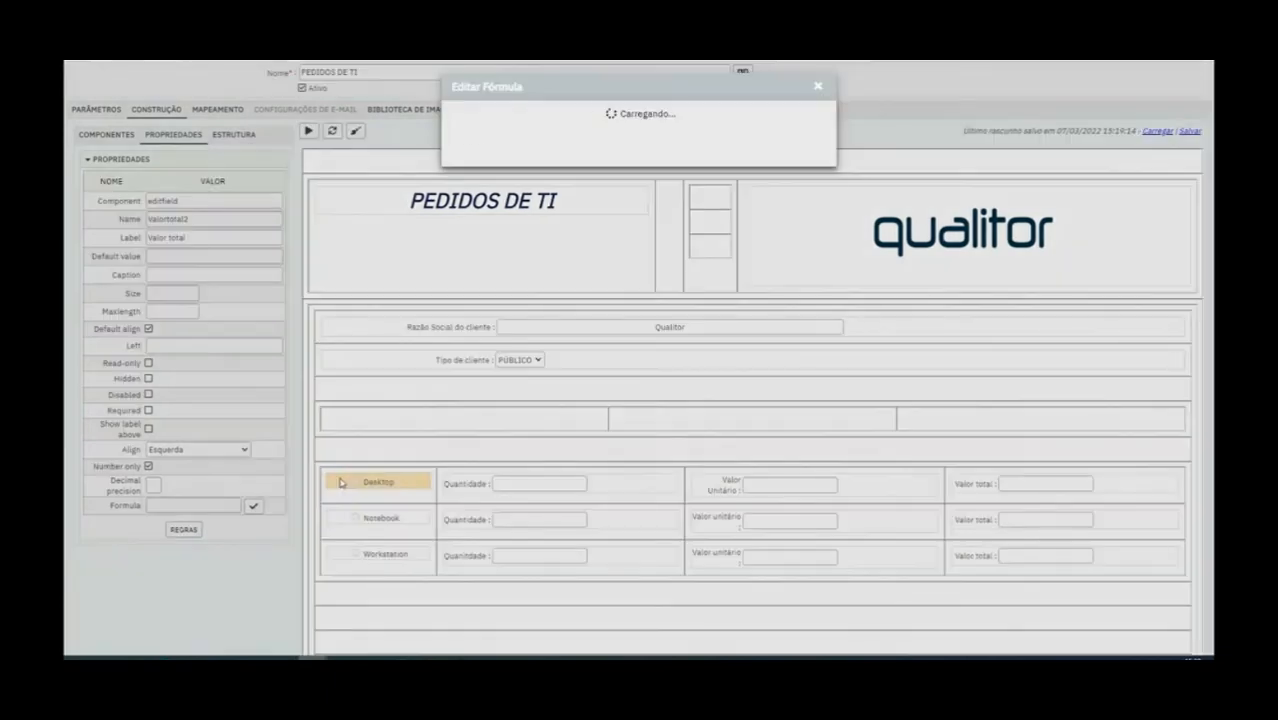
pyautogui.click(580, 122)
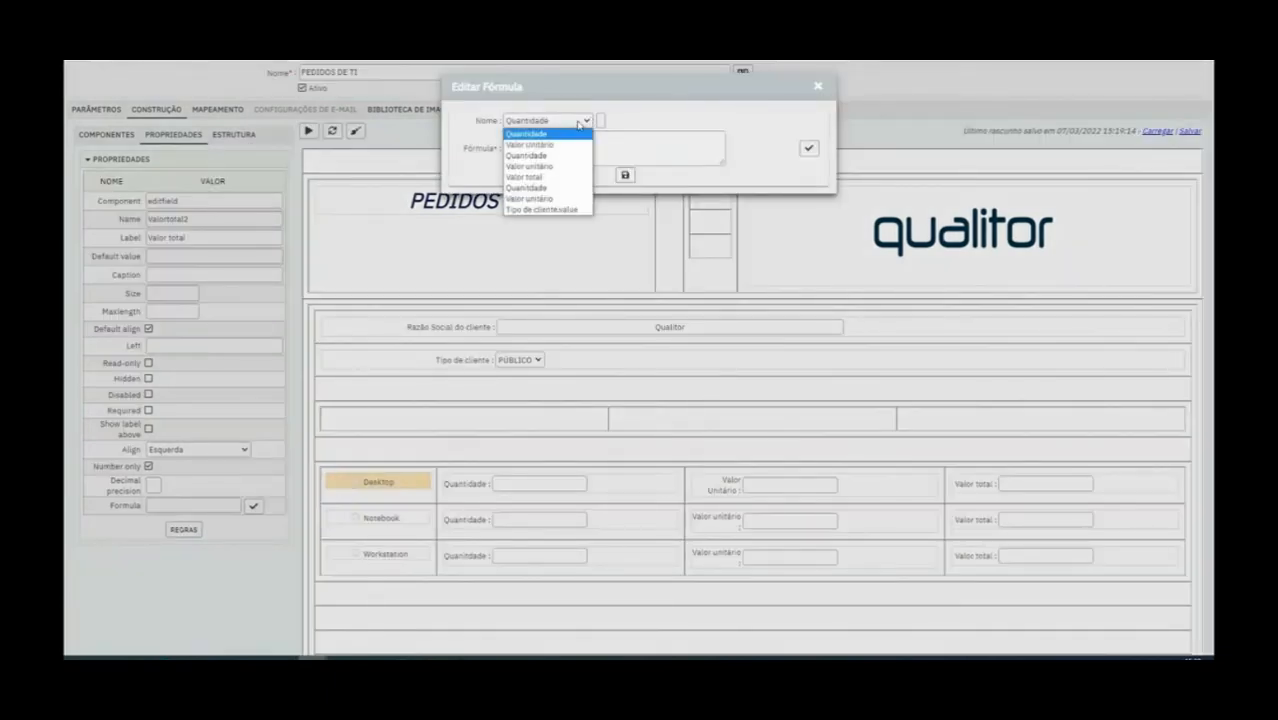
pyautogui.click(530, 155)
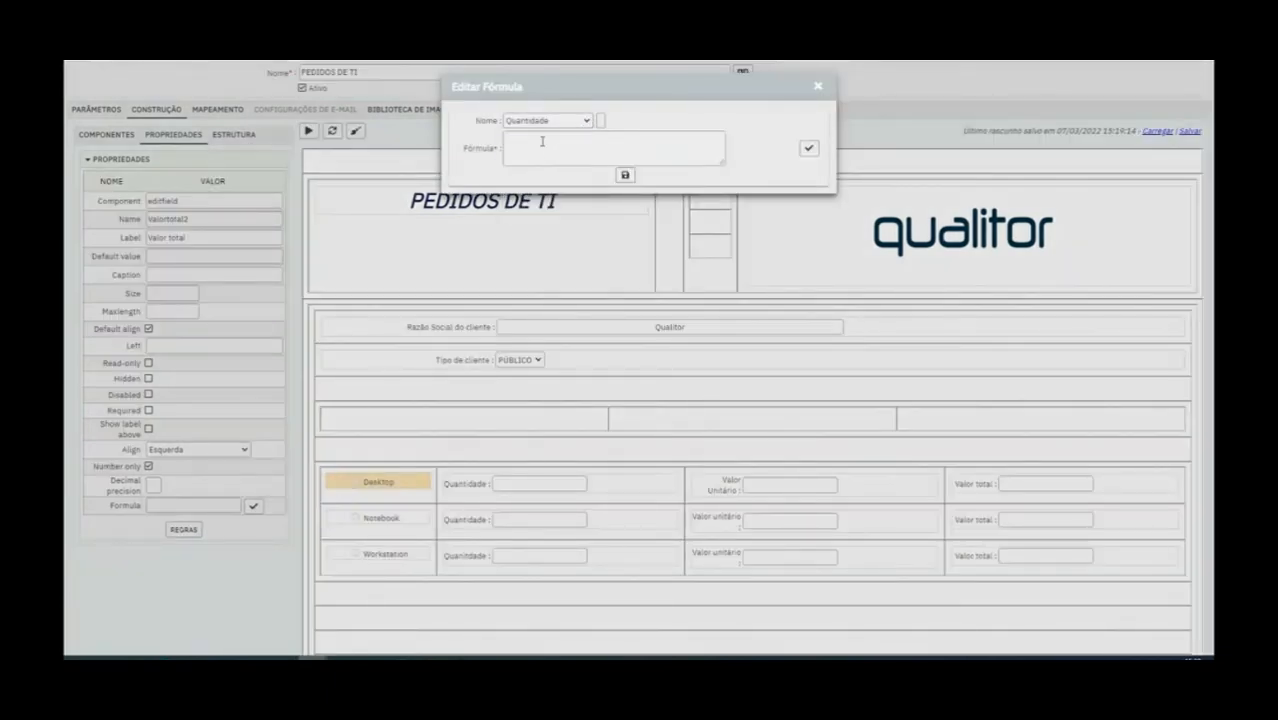
pyautogui.click(601, 120)
pyautogui.click(588, 121)
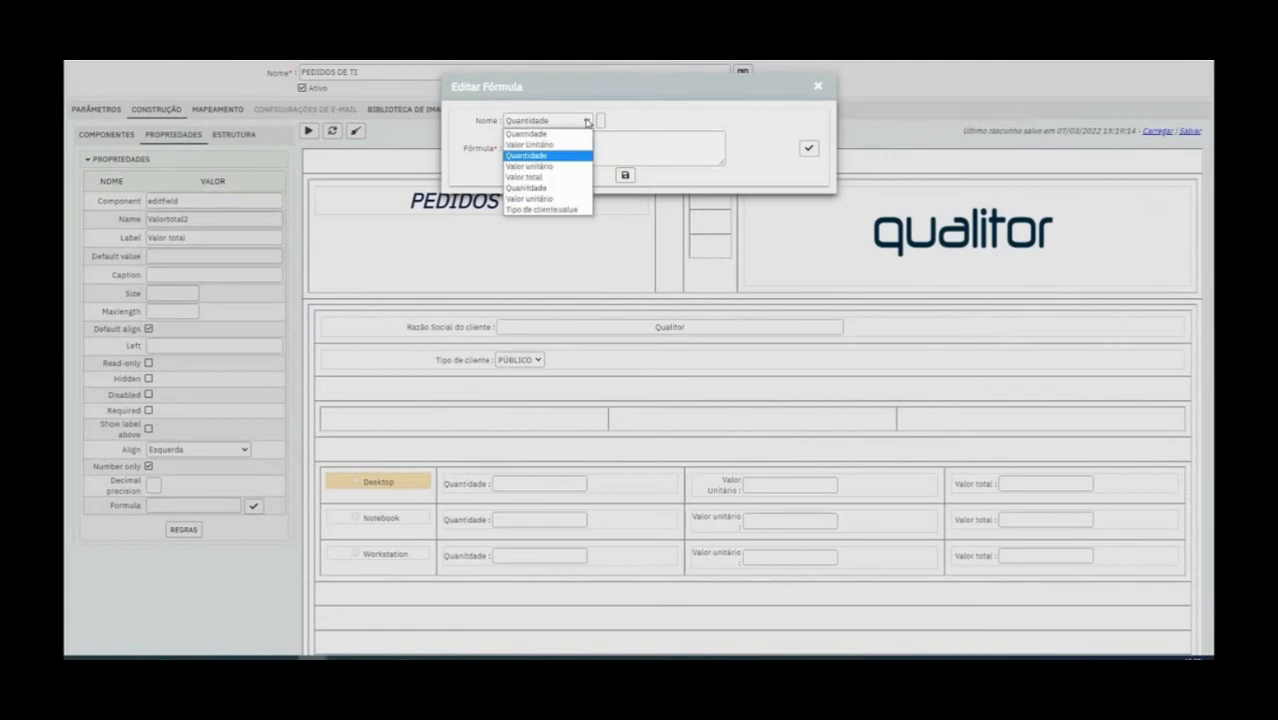
pyautogui.click(565, 166)
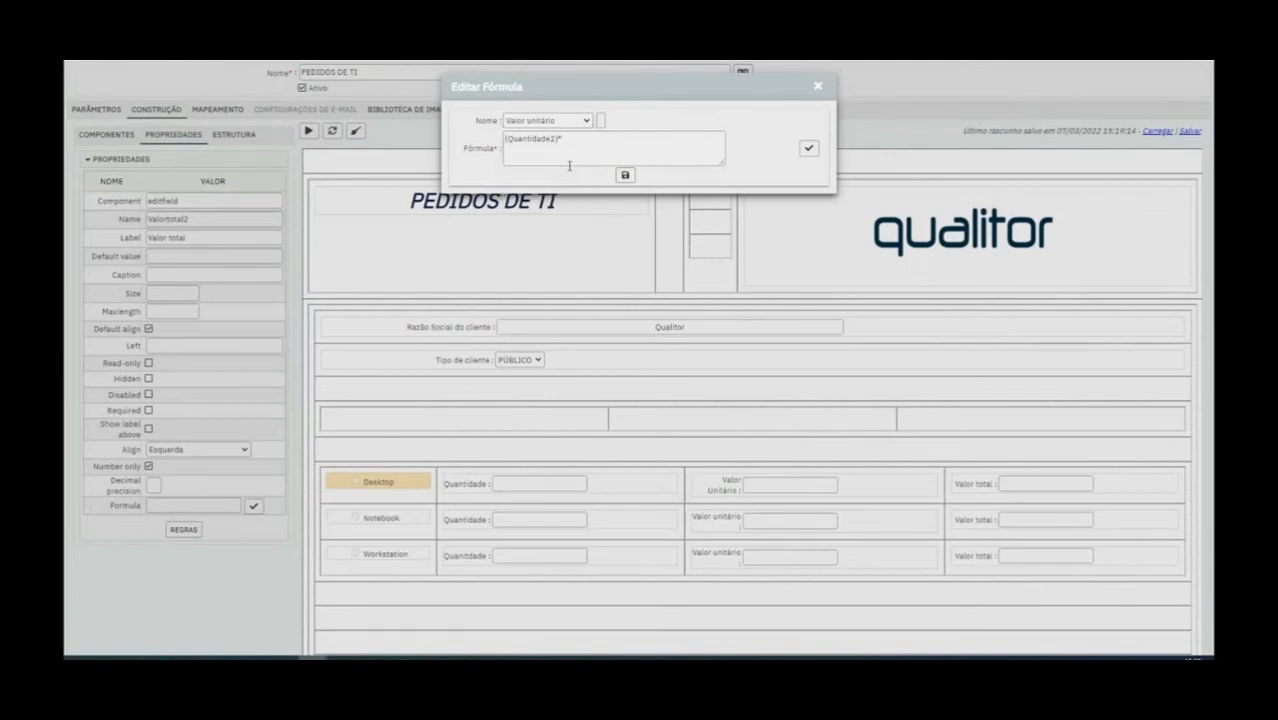
pyautogui.click(601, 120)
pyautogui.click(808, 150)
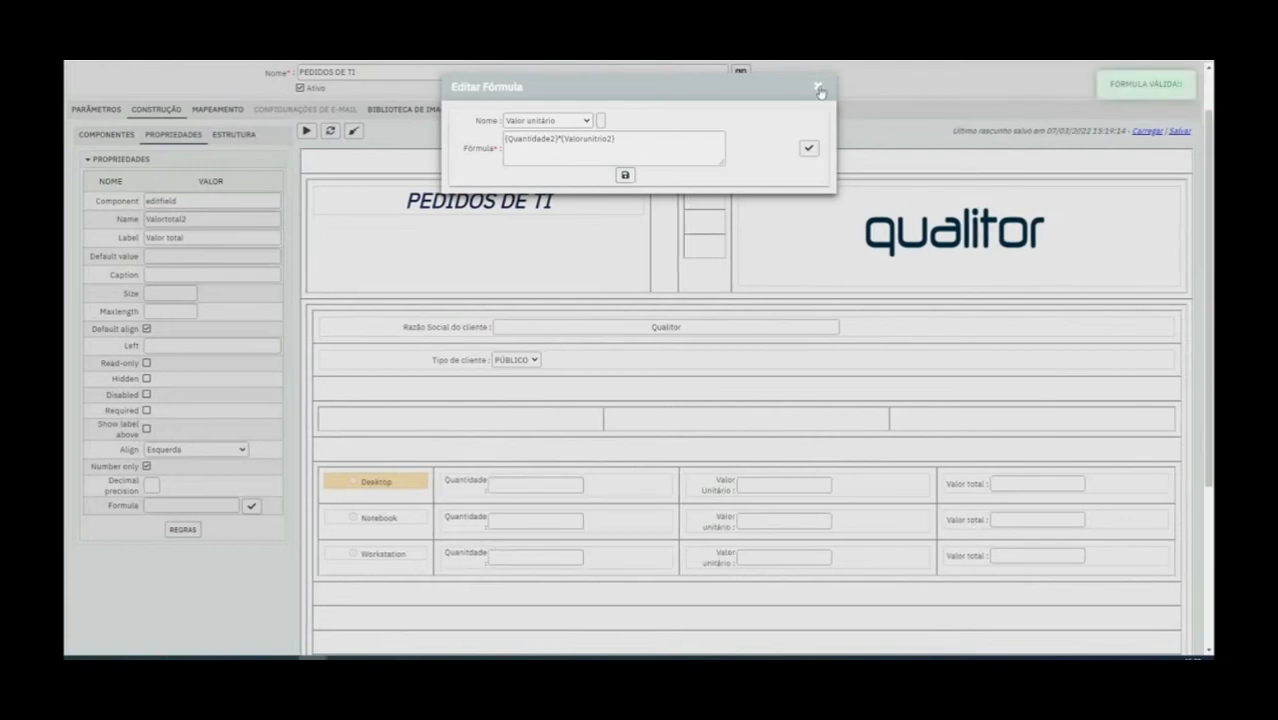
pyautogui.click(817, 86)
# Save the form and check the formula of the Notebook Valor total field
pyautogui.scroll(1, 376, 234)
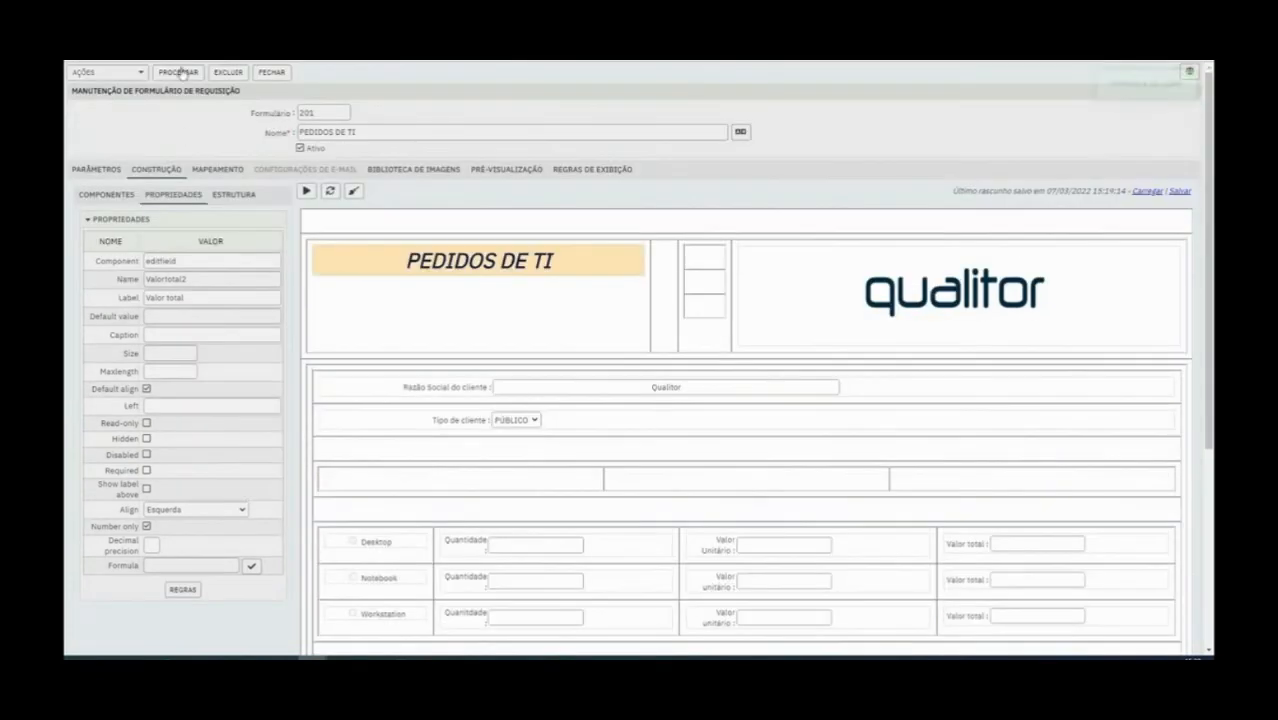
pyautogui.click(182, 73)
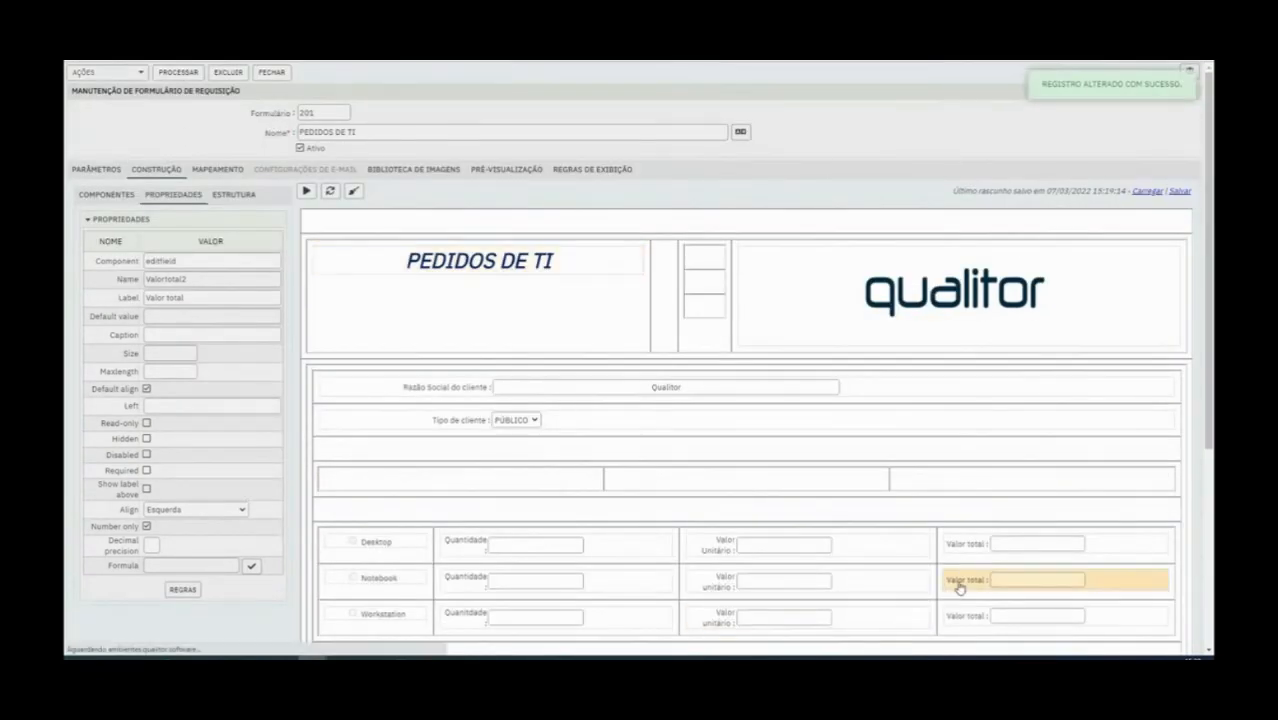
pyautogui.click(705, 588)
pyautogui.click(947, 583)
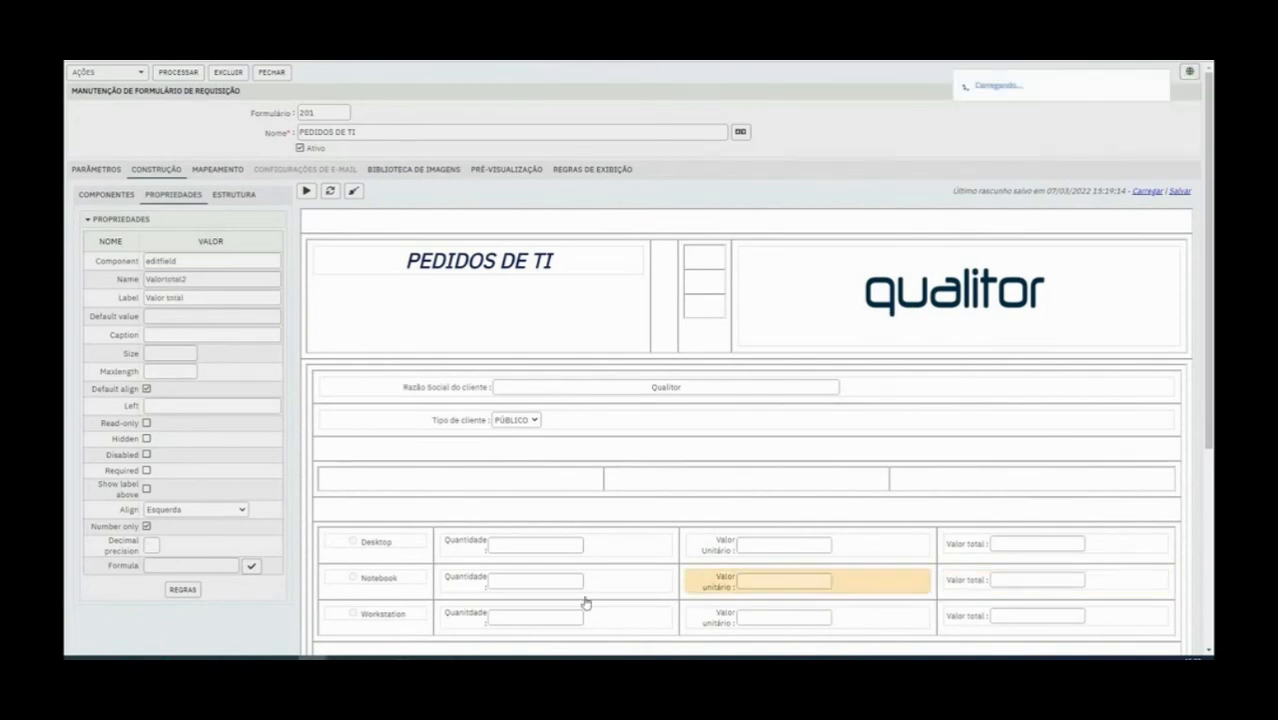
pyautogui.click(254, 567)
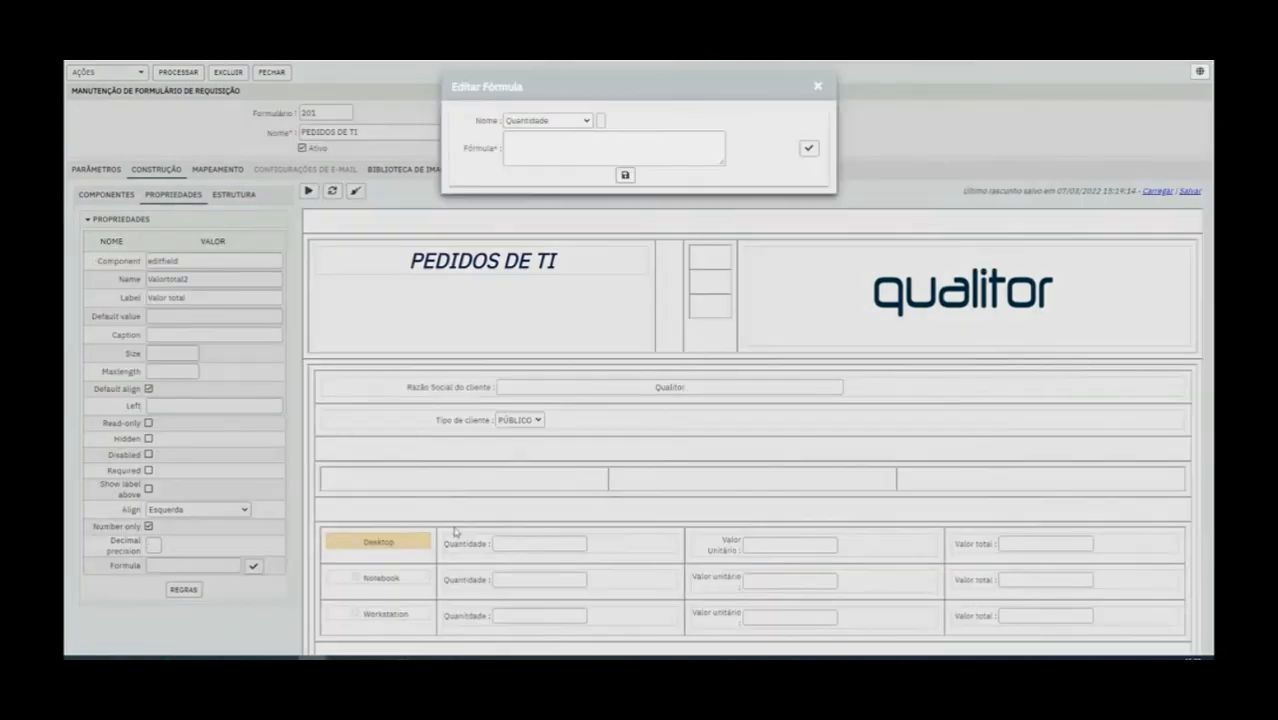
pyautogui.click(817, 89)
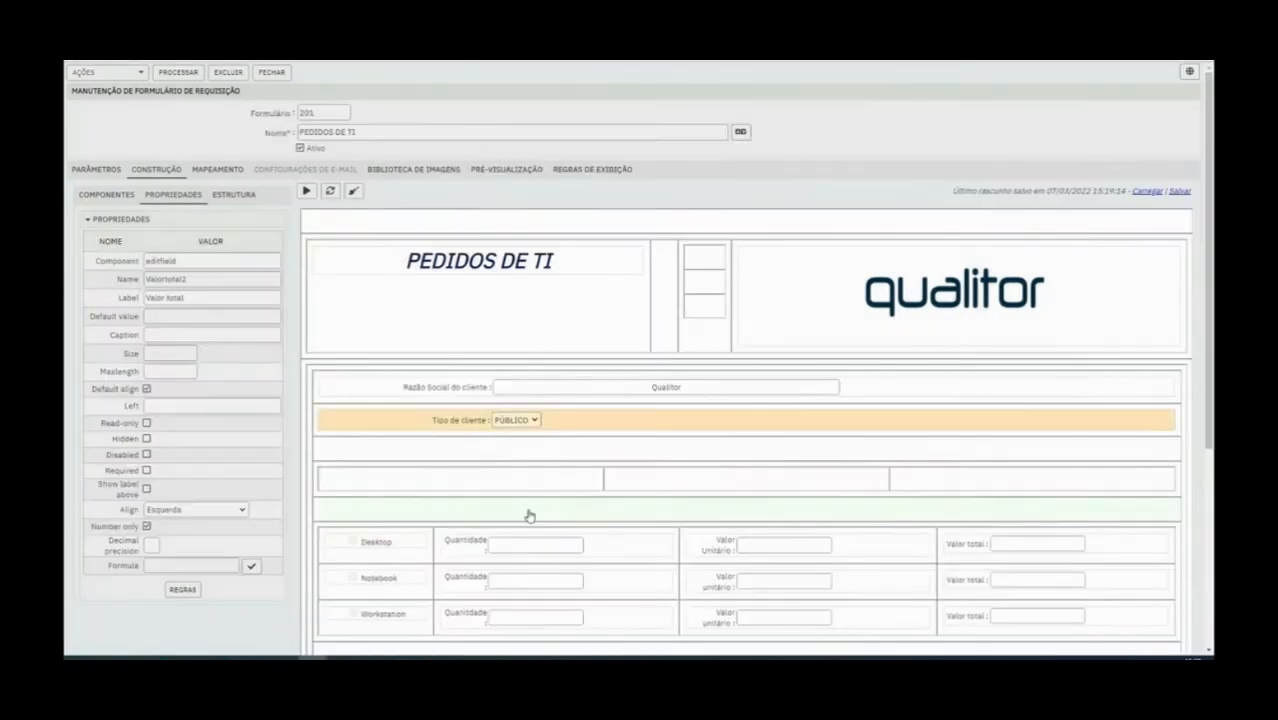
# Set the Notebook Valor total formula to {Quantidade2}*{Valorunitrio2} and store it
pyautogui.click(531, 580)
pyautogui.click(730, 580)
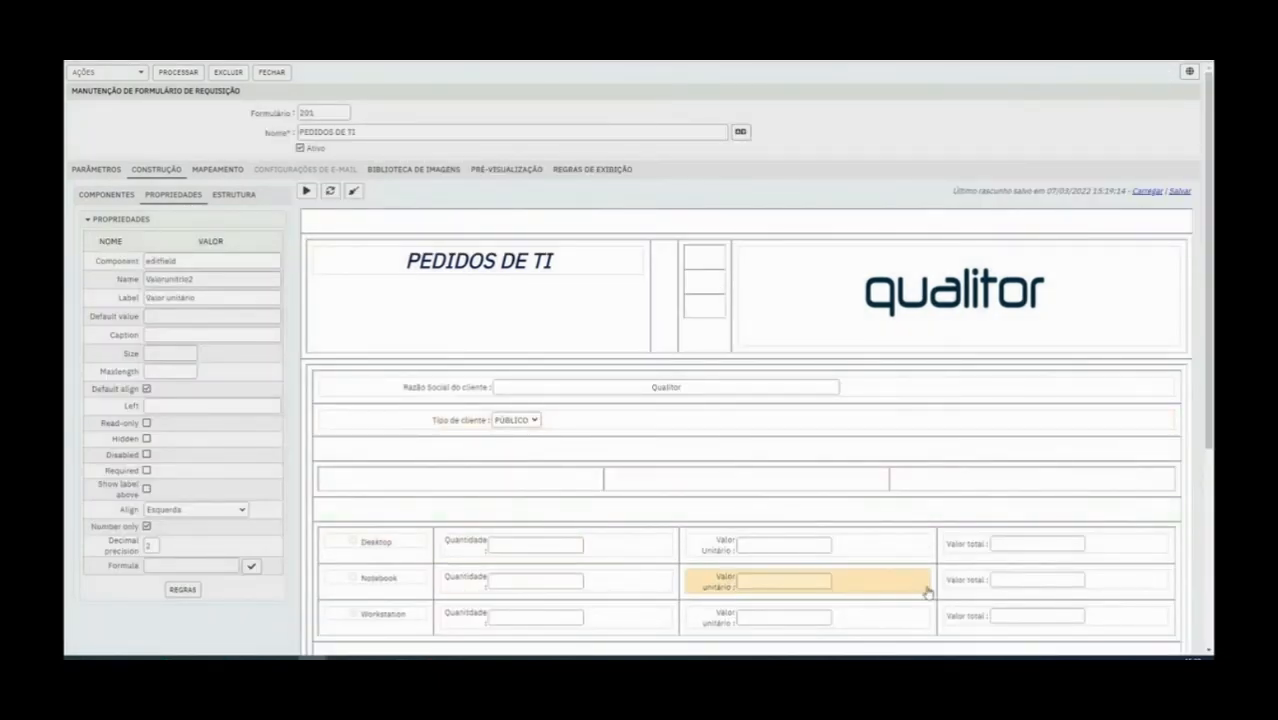
pyautogui.click(982, 582)
pyautogui.click(252, 566)
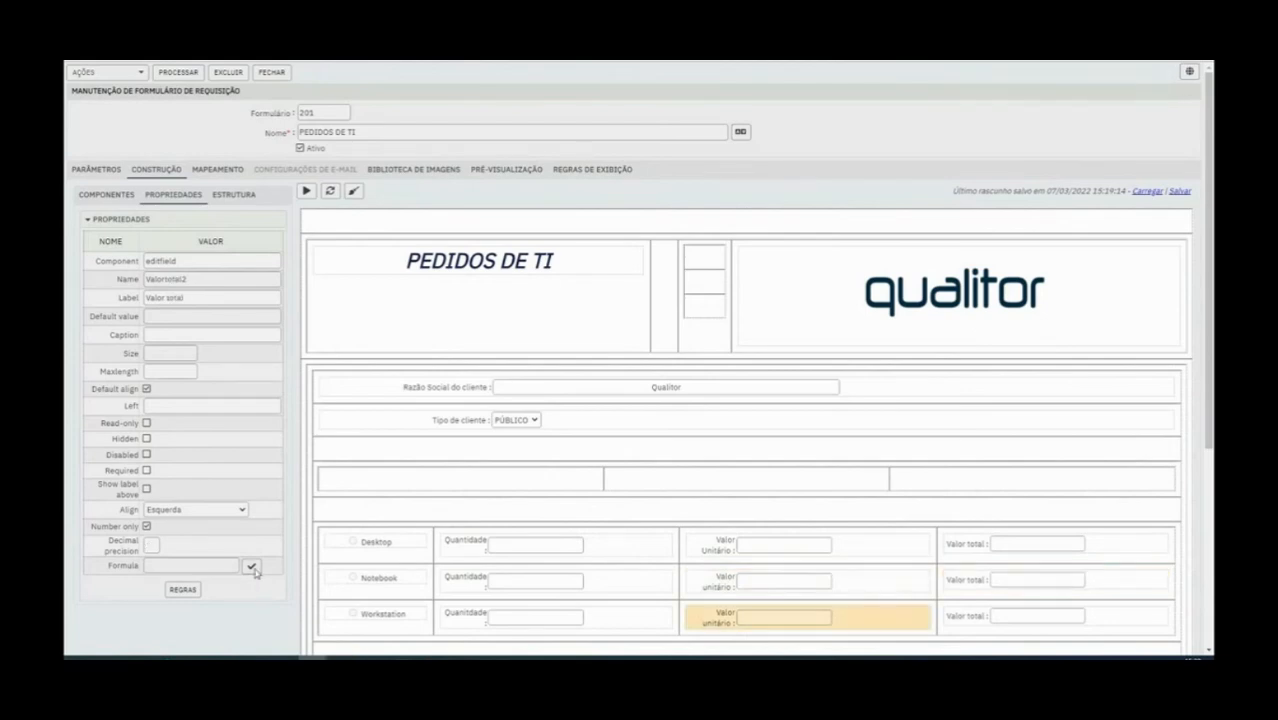
pyautogui.click(547, 120)
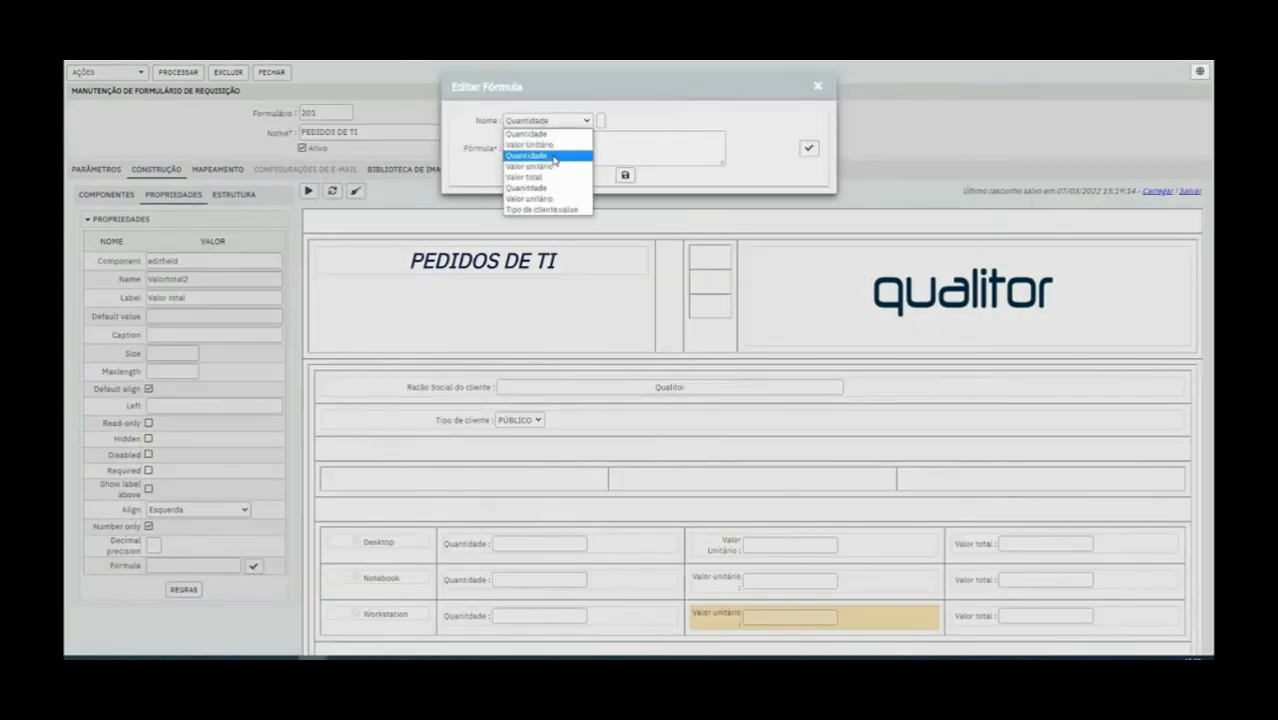
pyautogui.click(554, 155)
pyautogui.click(600, 120)
pyautogui.write('*')
pyautogui.click(585, 121)
pyautogui.click(555, 166)
pyautogui.click(600, 120)
pyautogui.click(626, 175)
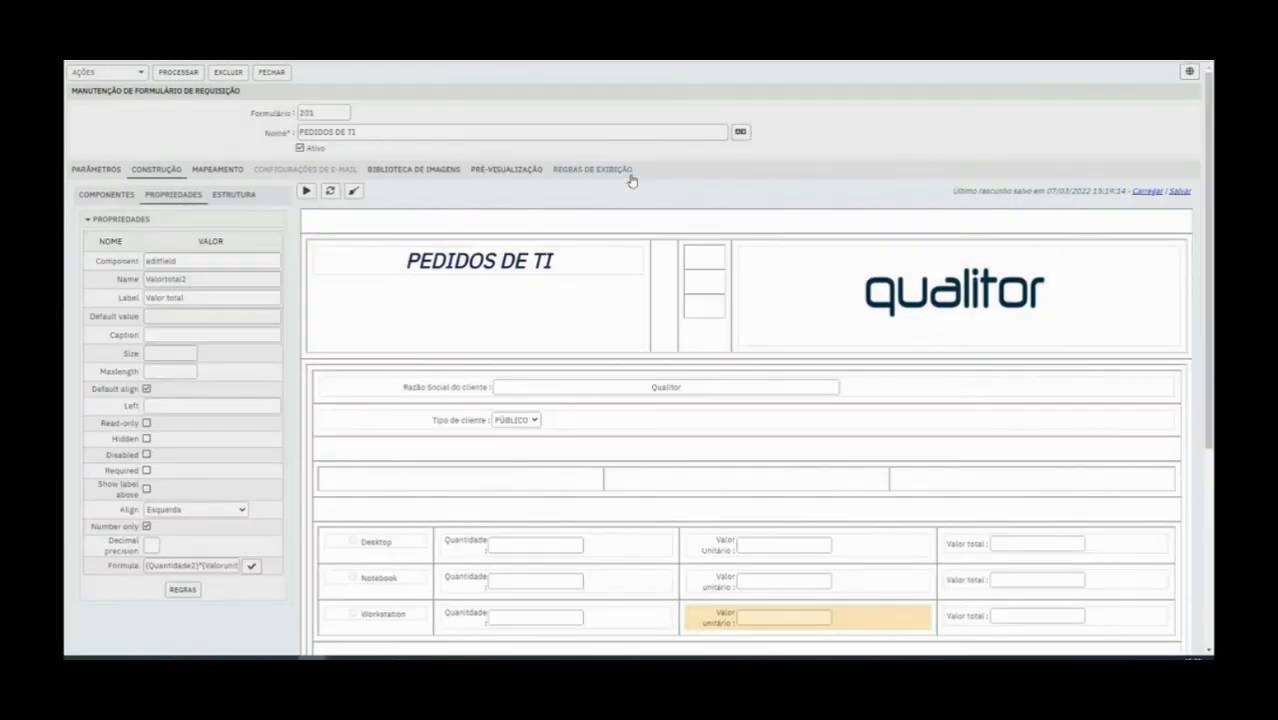
# Save the form and test the Notebook total in the preview with a quantity of 5
pyautogui.click(187, 74)
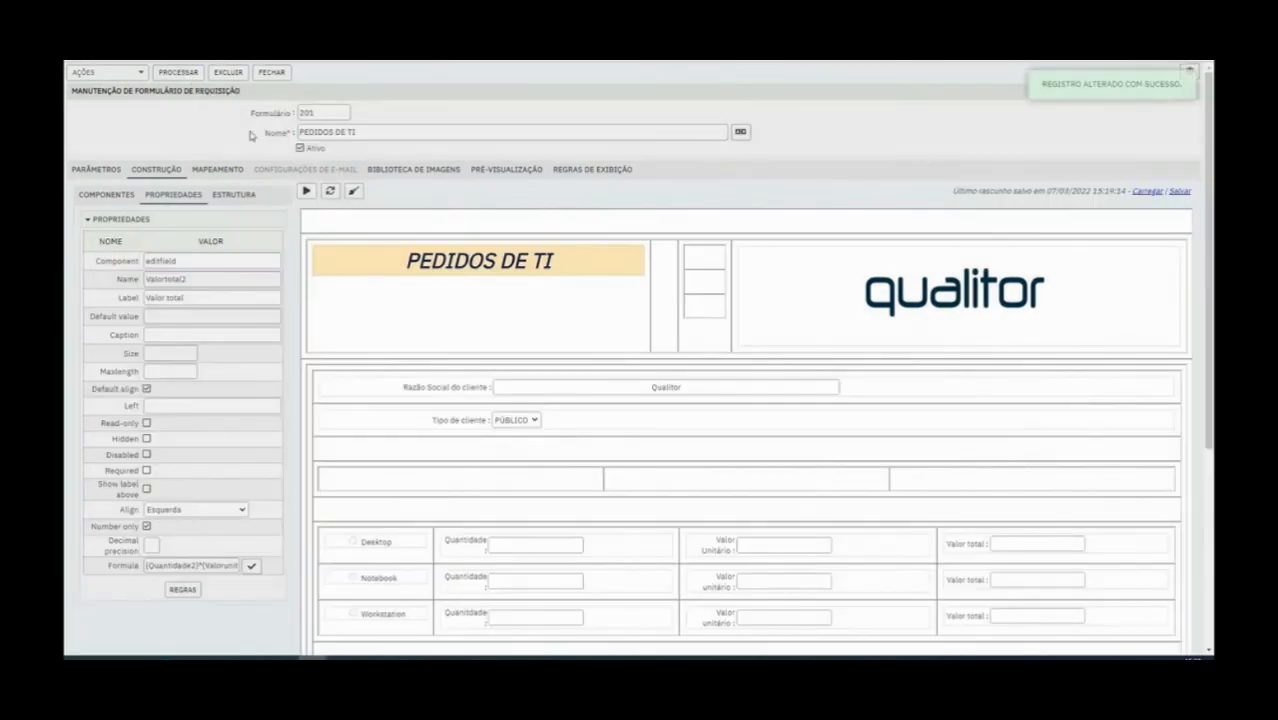
pyautogui.click(307, 190)
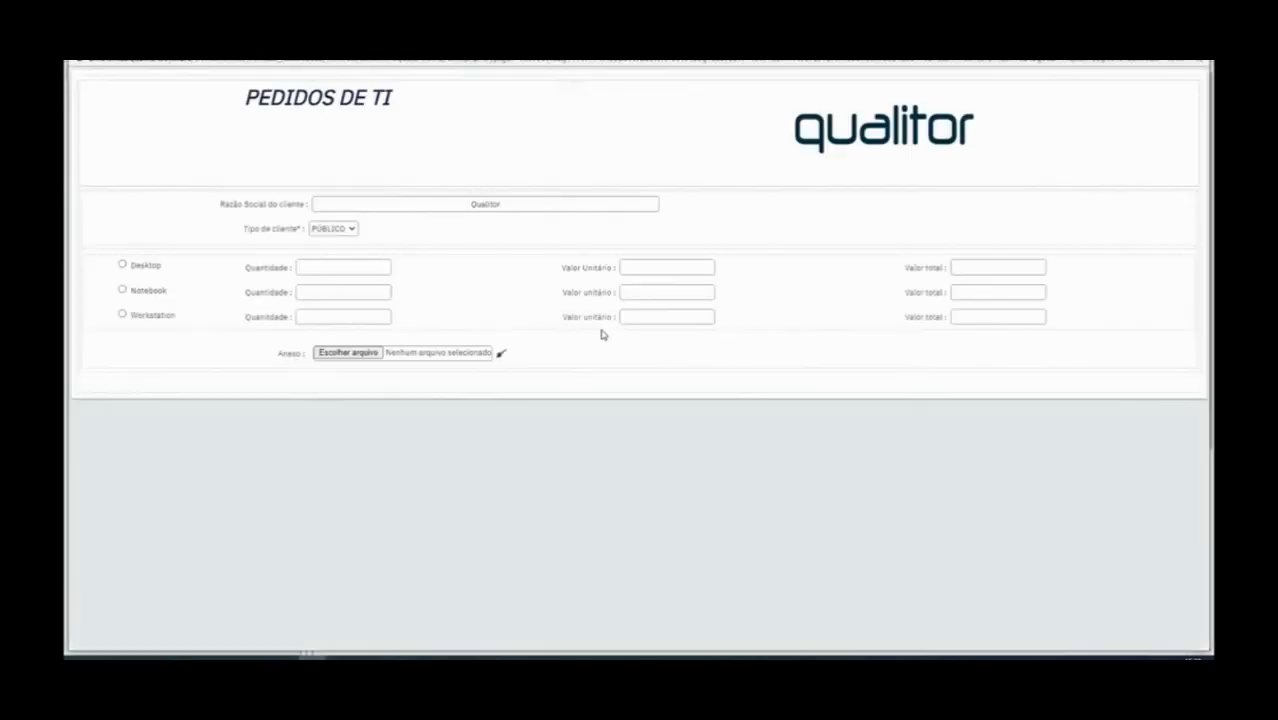
pyautogui.click(329, 290)
pyautogui.write('5')
pyautogui.press('Tab')
pyautogui.write('0')
pyautogui.press('Tab')
pyautogui.click(460, 658)
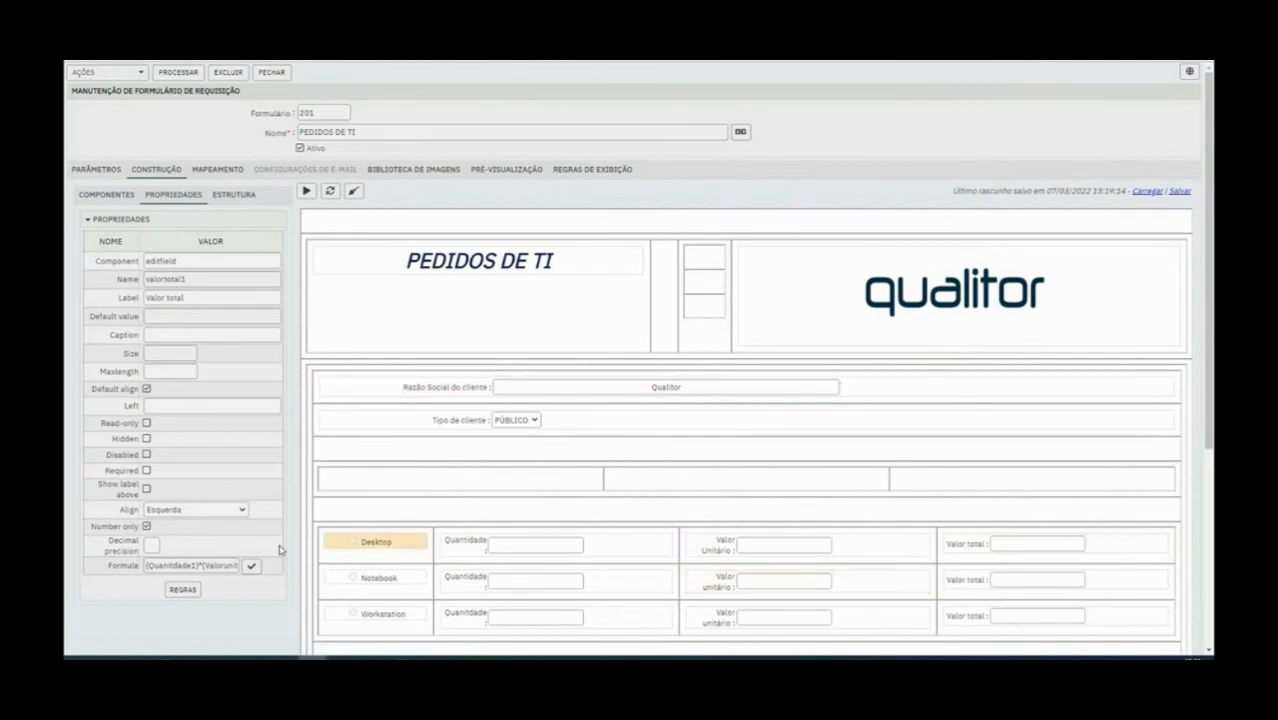
# Rebuild the Desktop Valor total formula as {quantidade1} multiplied by the Desktop Valor Unitário field and store it
pyautogui.click(251, 566)
pyautogui.moveTo(665, 143); pyautogui.dragTo(370, 139)
pyautogui.press('BackSpace')
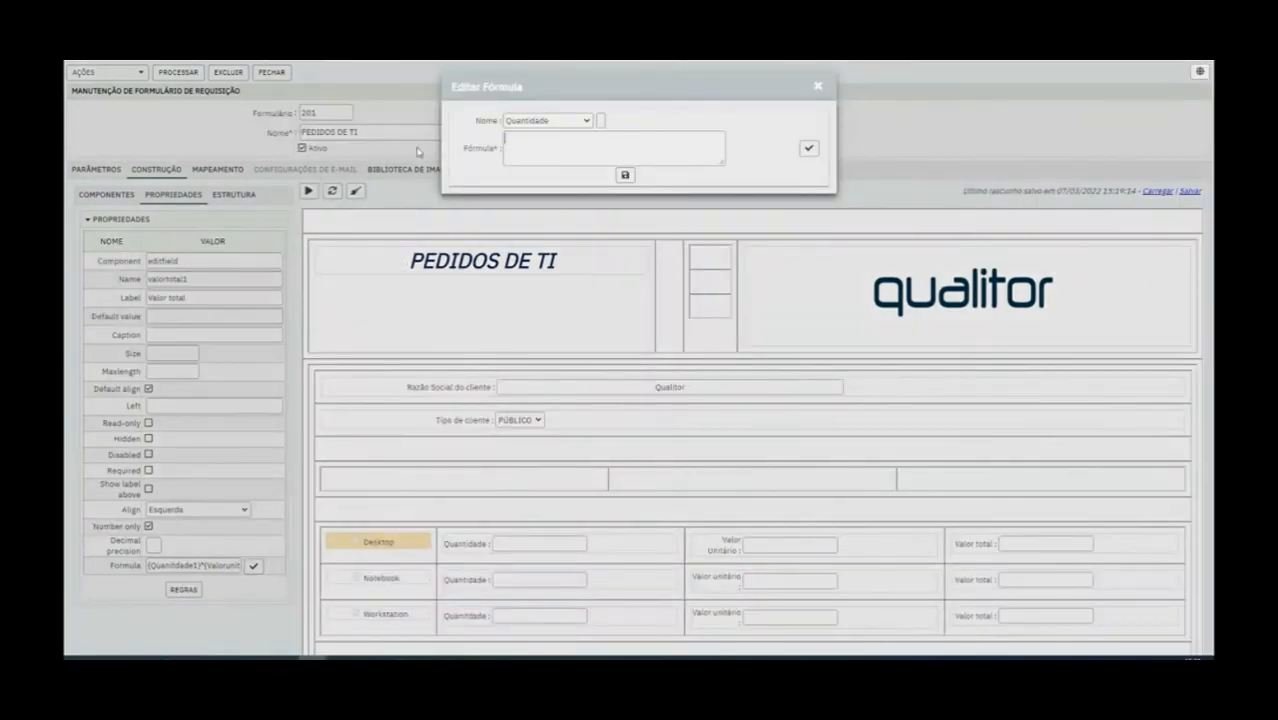
pyautogui.click(601, 120)
pyautogui.click(585, 121)
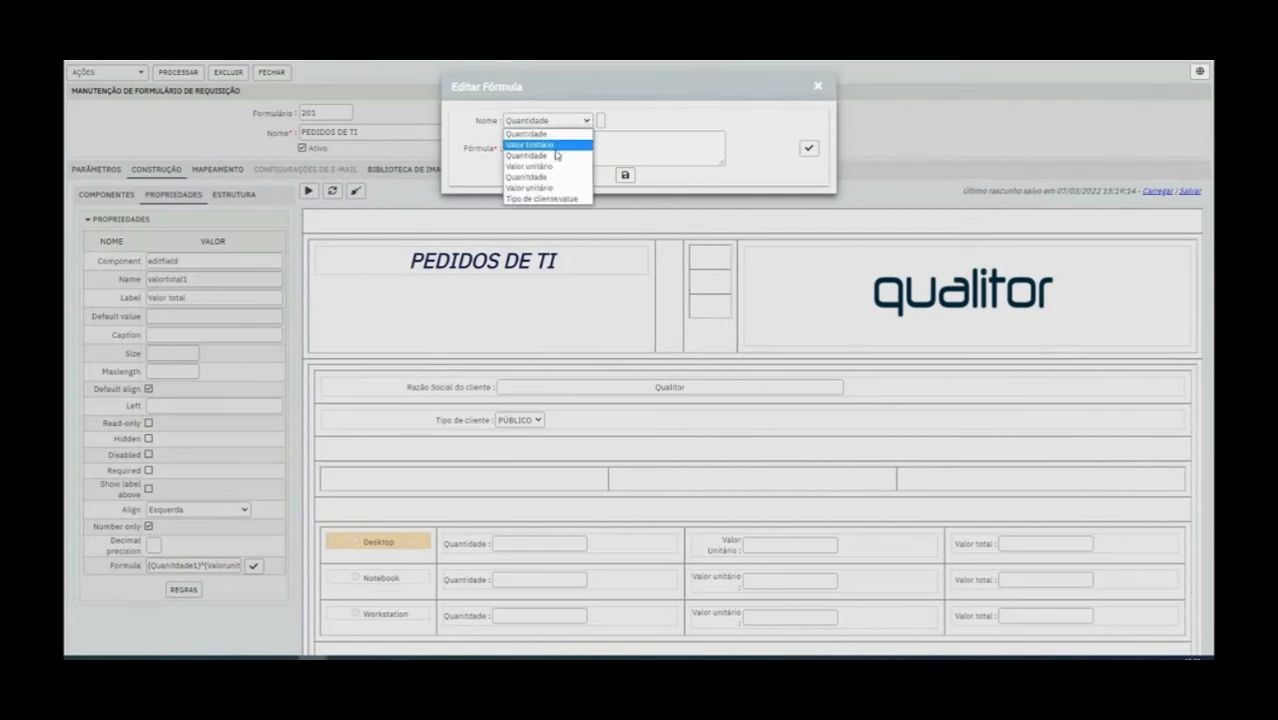
pyautogui.click(550, 144)
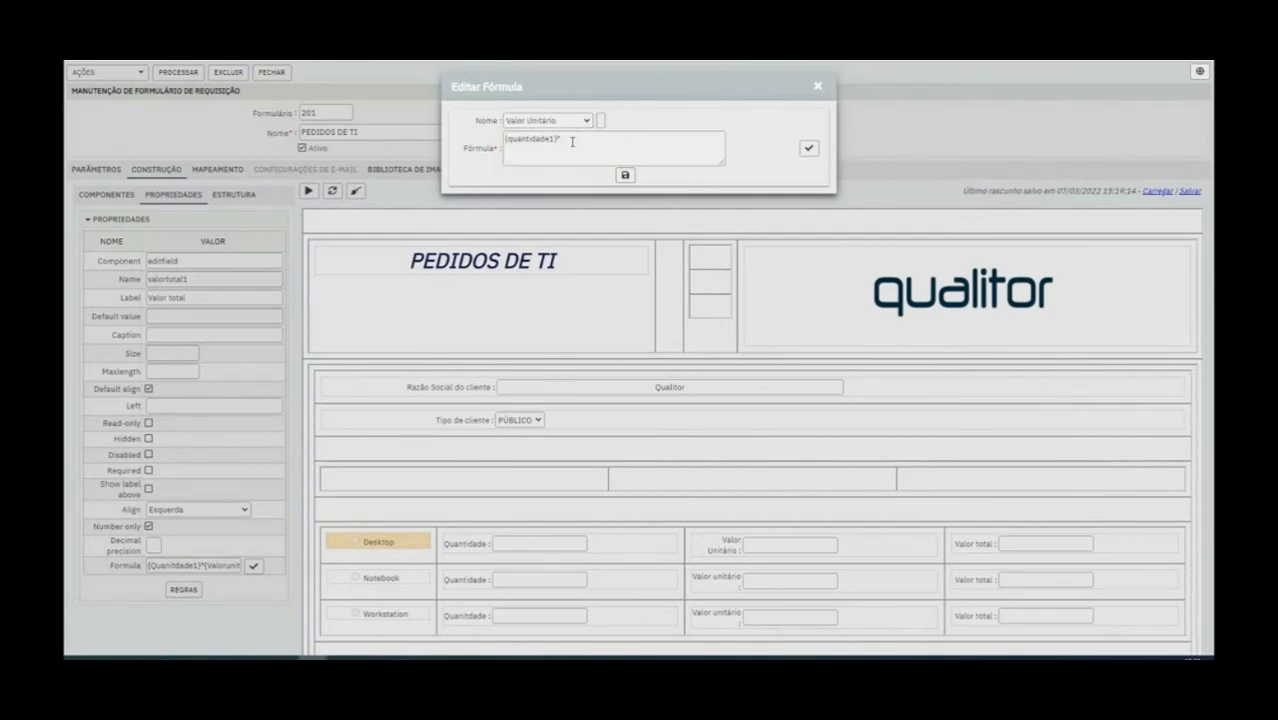
pyautogui.click(601, 121)
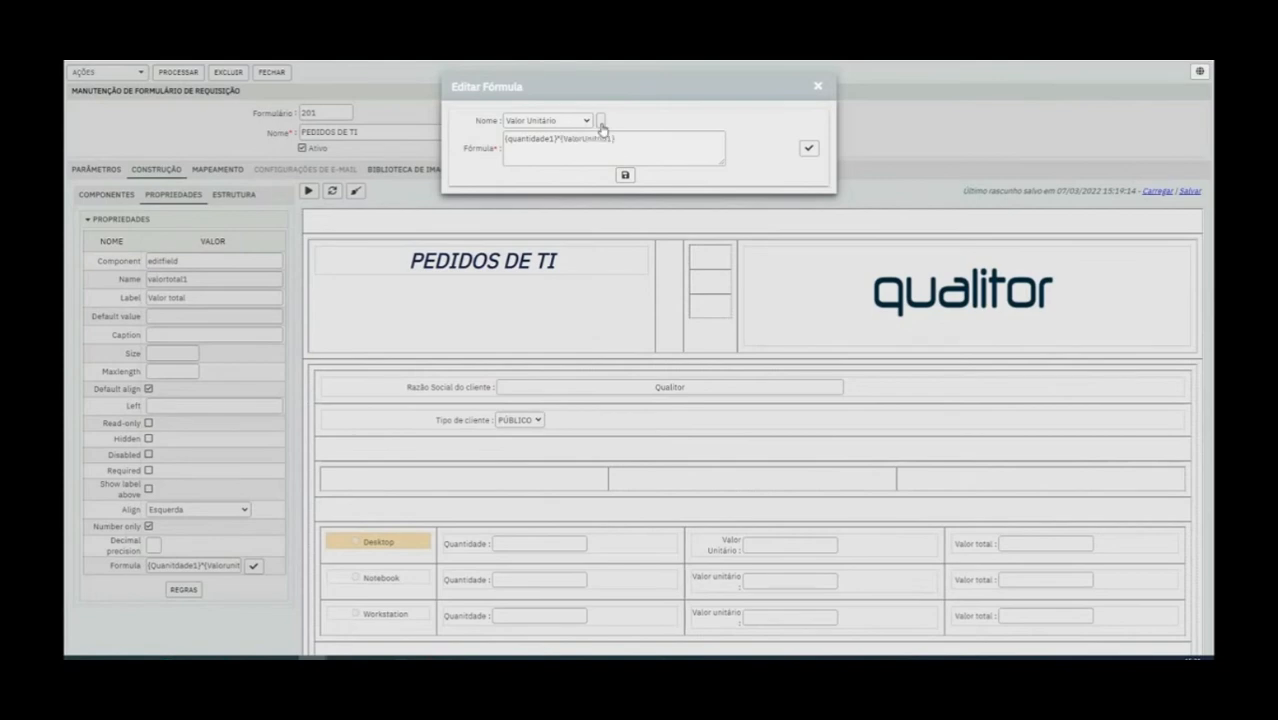
pyautogui.click(627, 176)
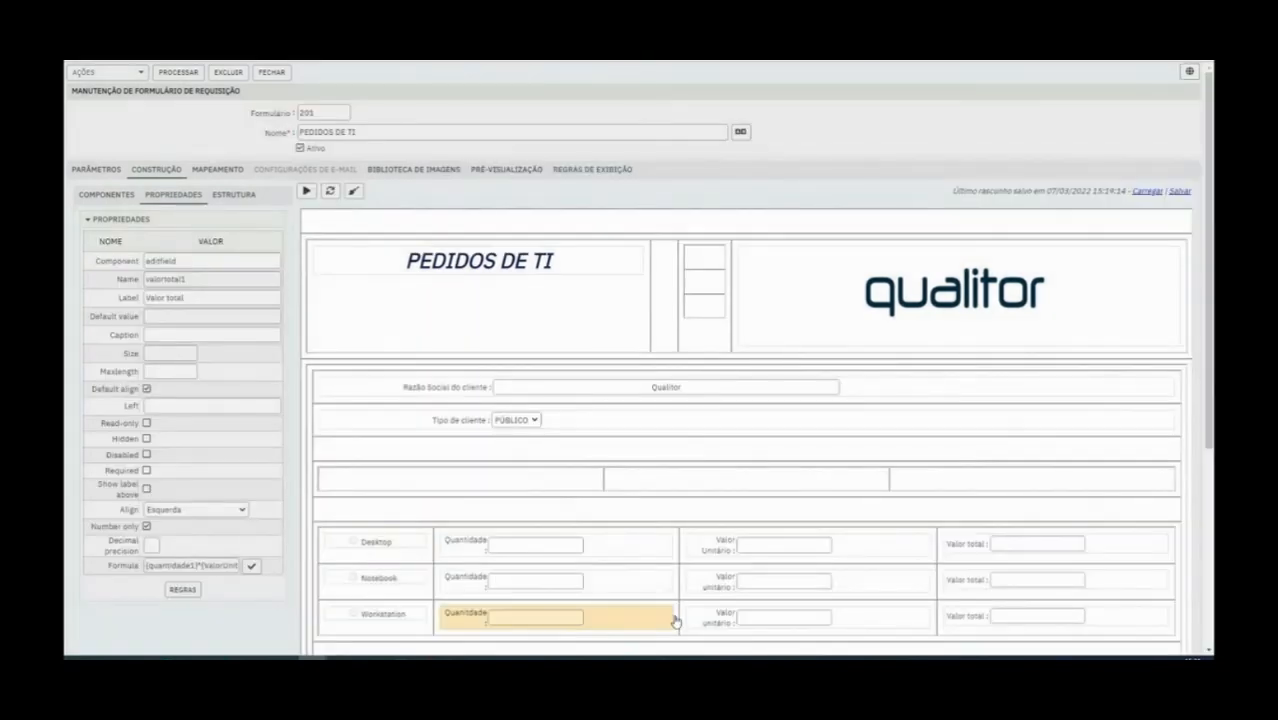
pyautogui.click(970, 621)
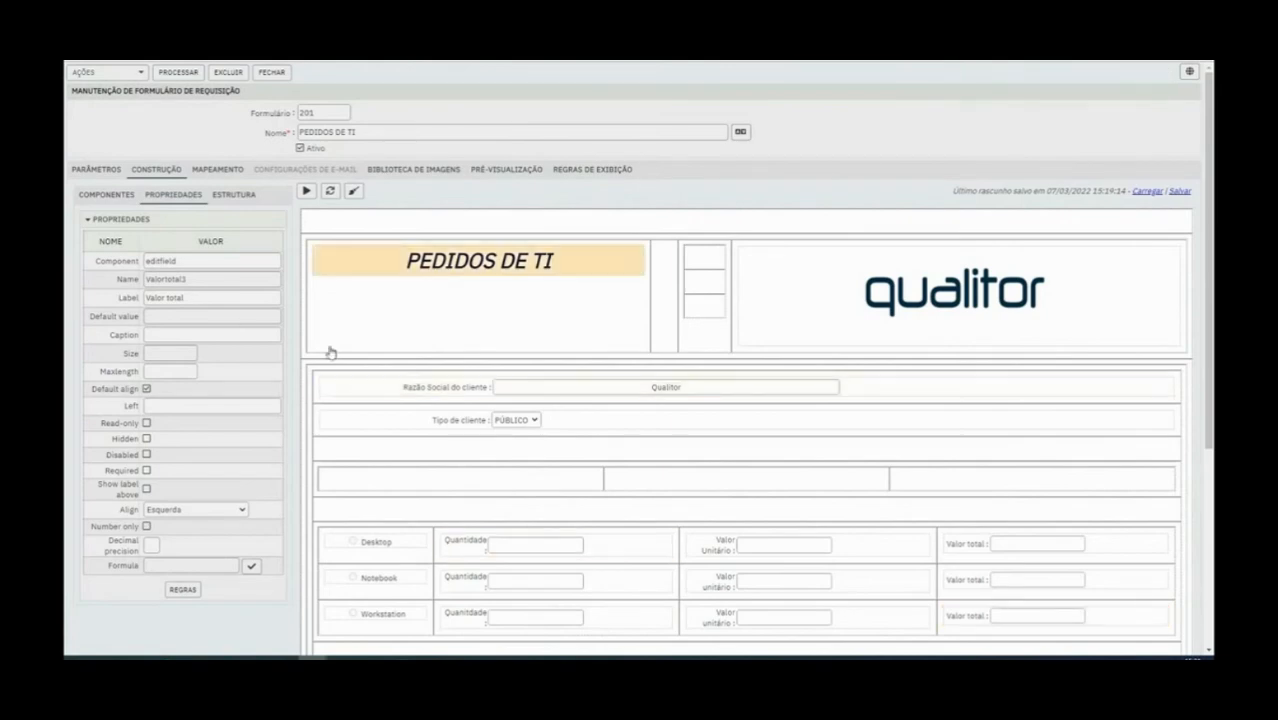
pyautogui.click(713, 628)
pyautogui.click(962, 620)
pyautogui.click(251, 568)
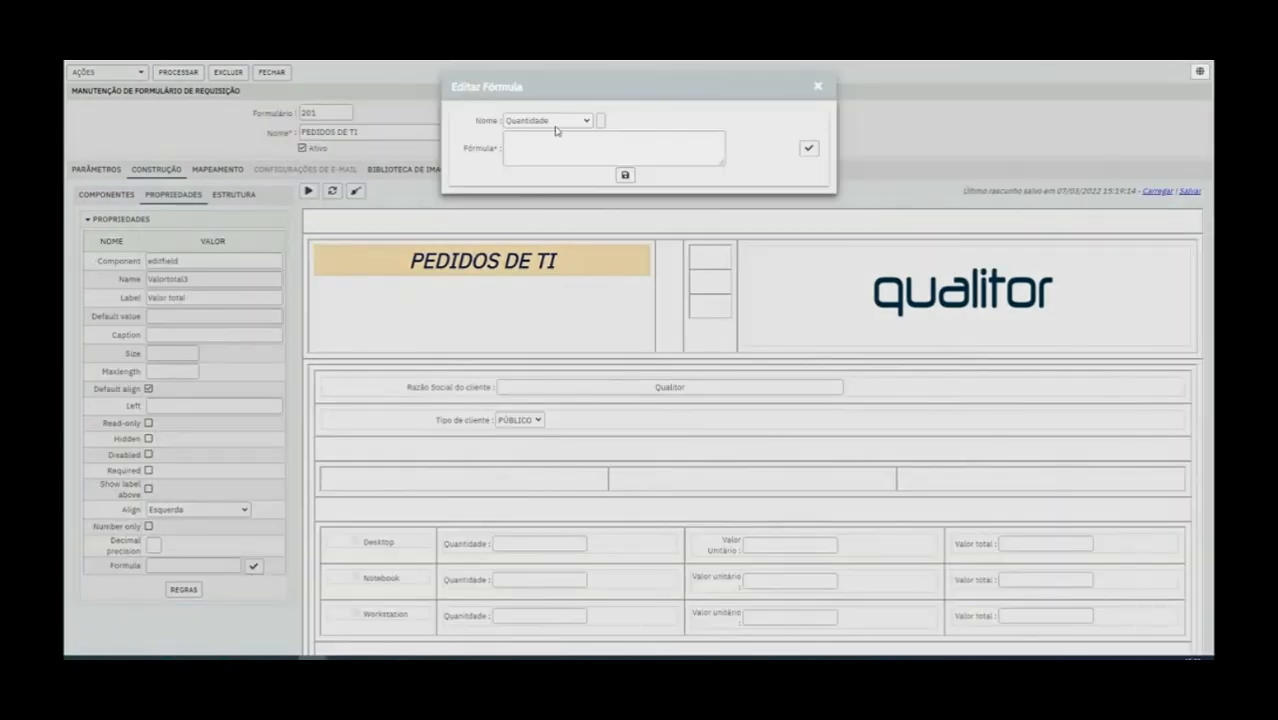
pyautogui.click(601, 121)
pyautogui.moveTo(570, 140); pyautogui.dragTo(428, 134)
pyautogui.press('BackSpace')
pyautogui.click(556, 128)
pyautogui.click(560, 148)
pyautogui.click(601, 121)
pyautogui.click(816, 91)
# Set the Workstation Valor total formula to {Quanitdade3}*{Valorunitrio3} and store it
pyautogui.click(479, 619)
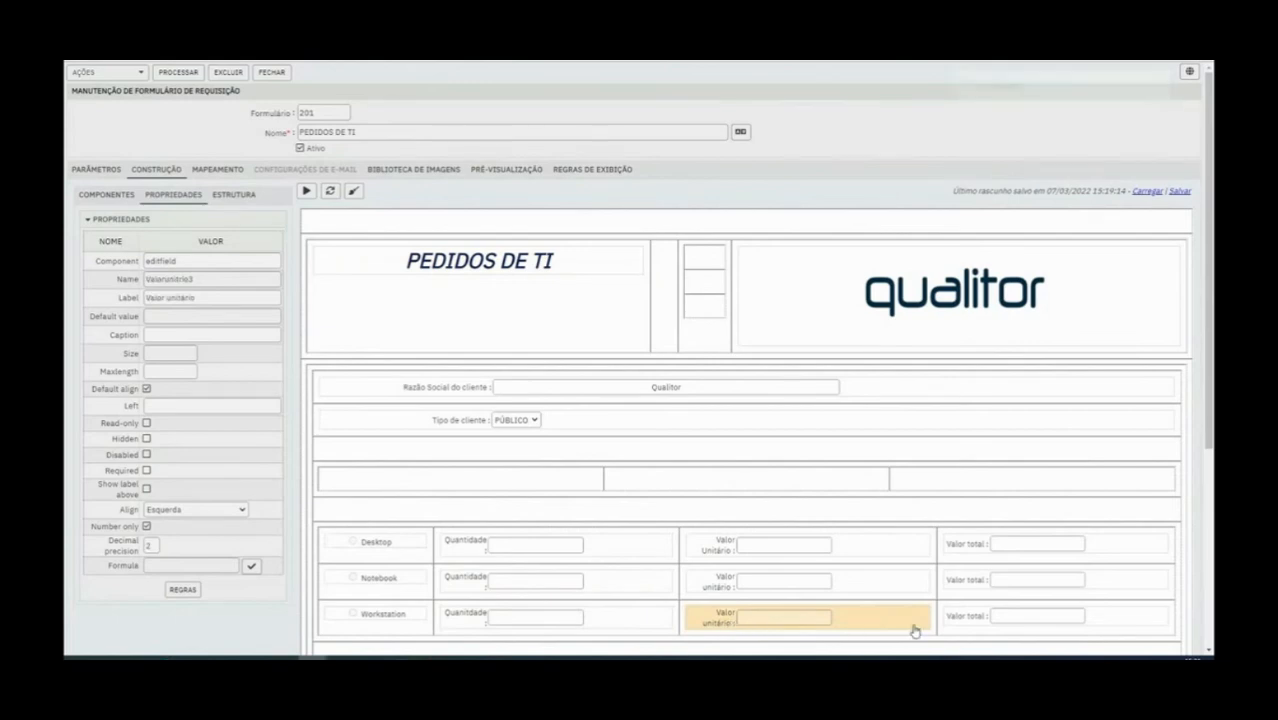
pyautogui.click(964, 626)
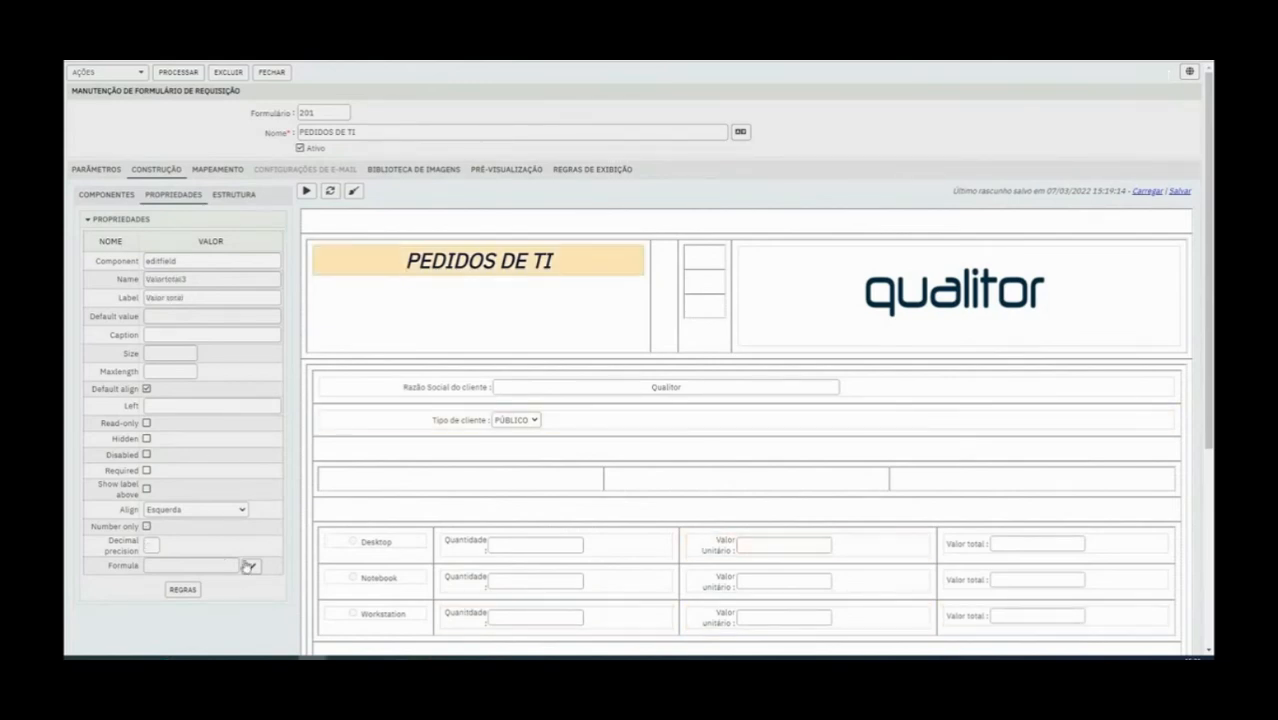
pyautogui.click(251, 566)
pyautogui.click(587, 121)
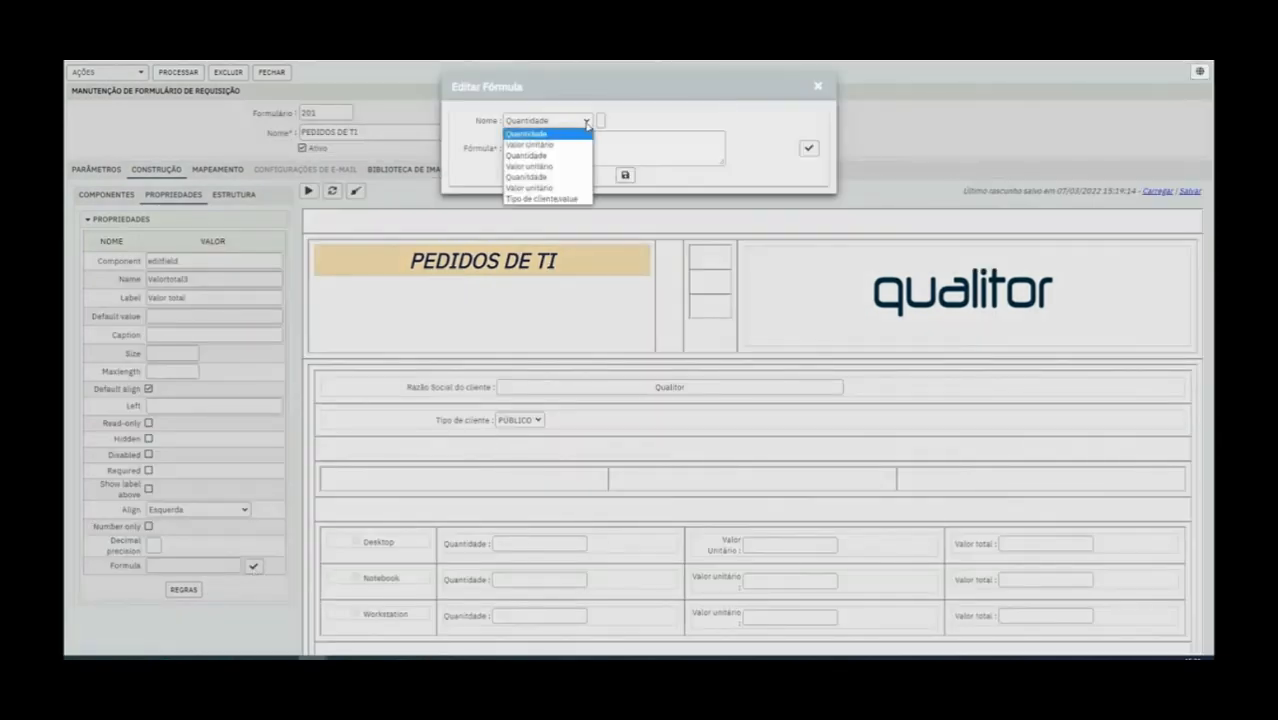
pyautogui.click(528, 177)
pyautogui.click(600, 120)
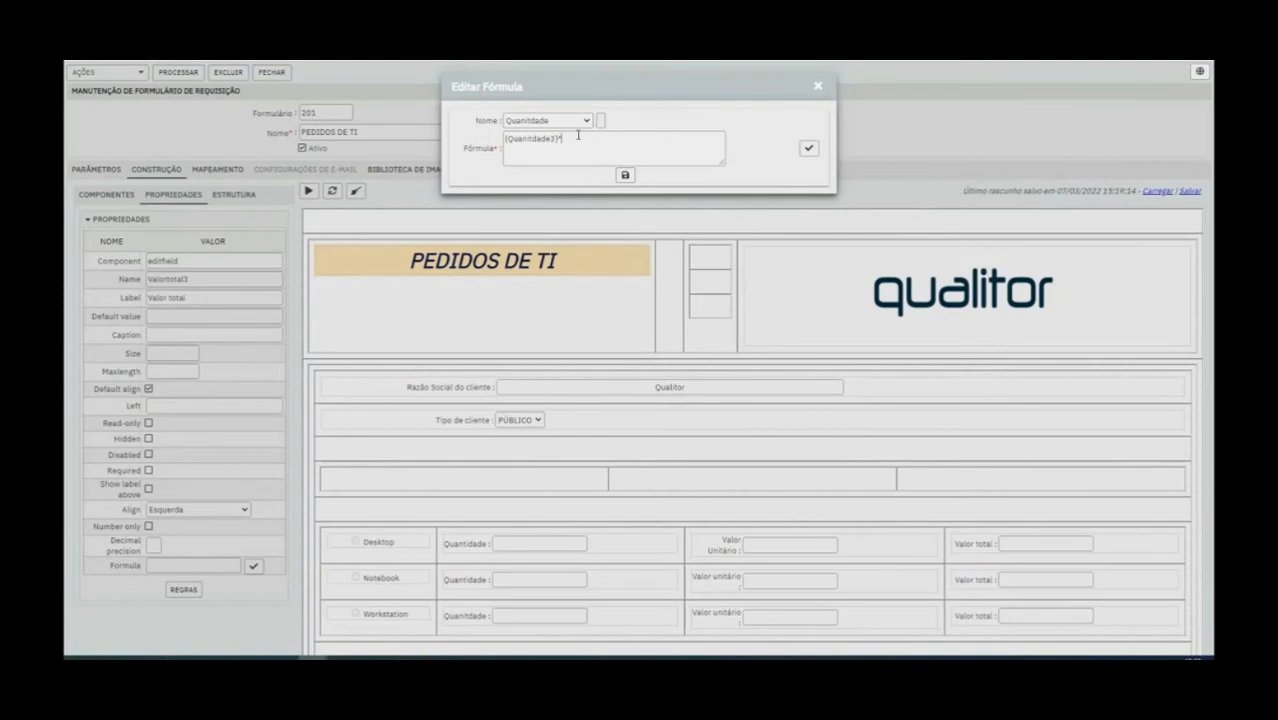
pyautogui.click(584, 120)
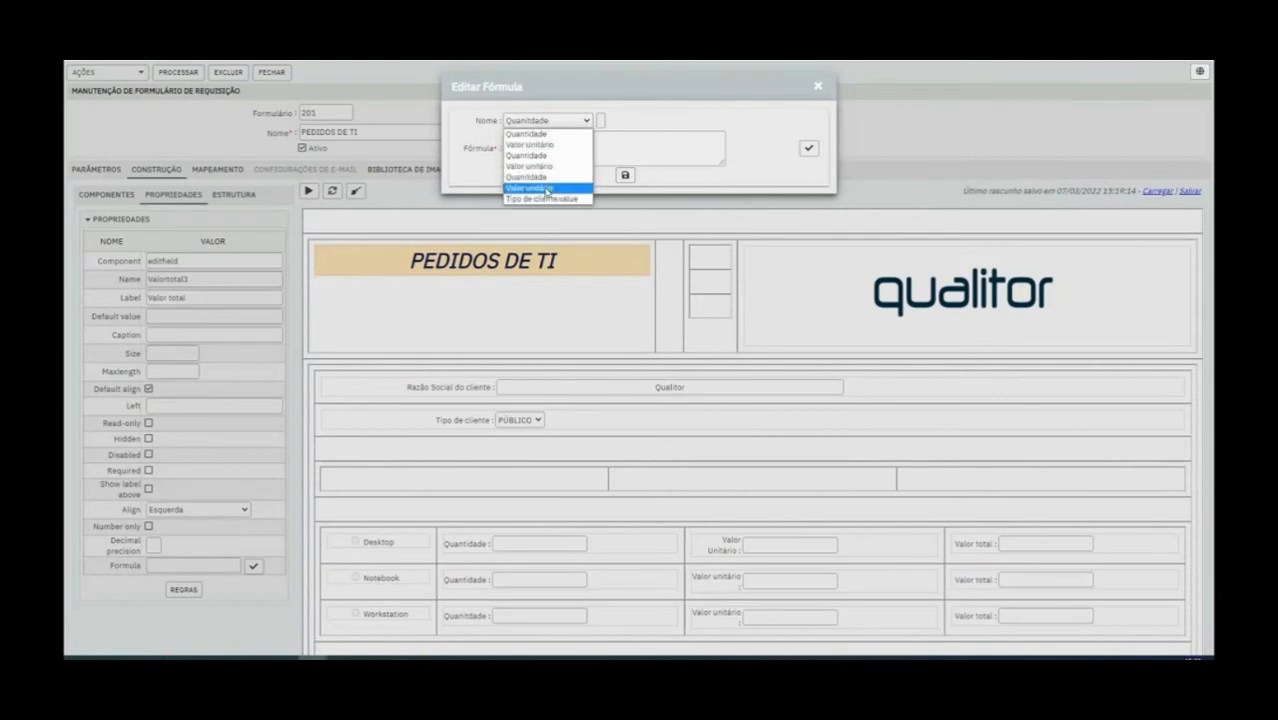
pyautogui.click(543, 188)
pyautogui.click(600, 120)
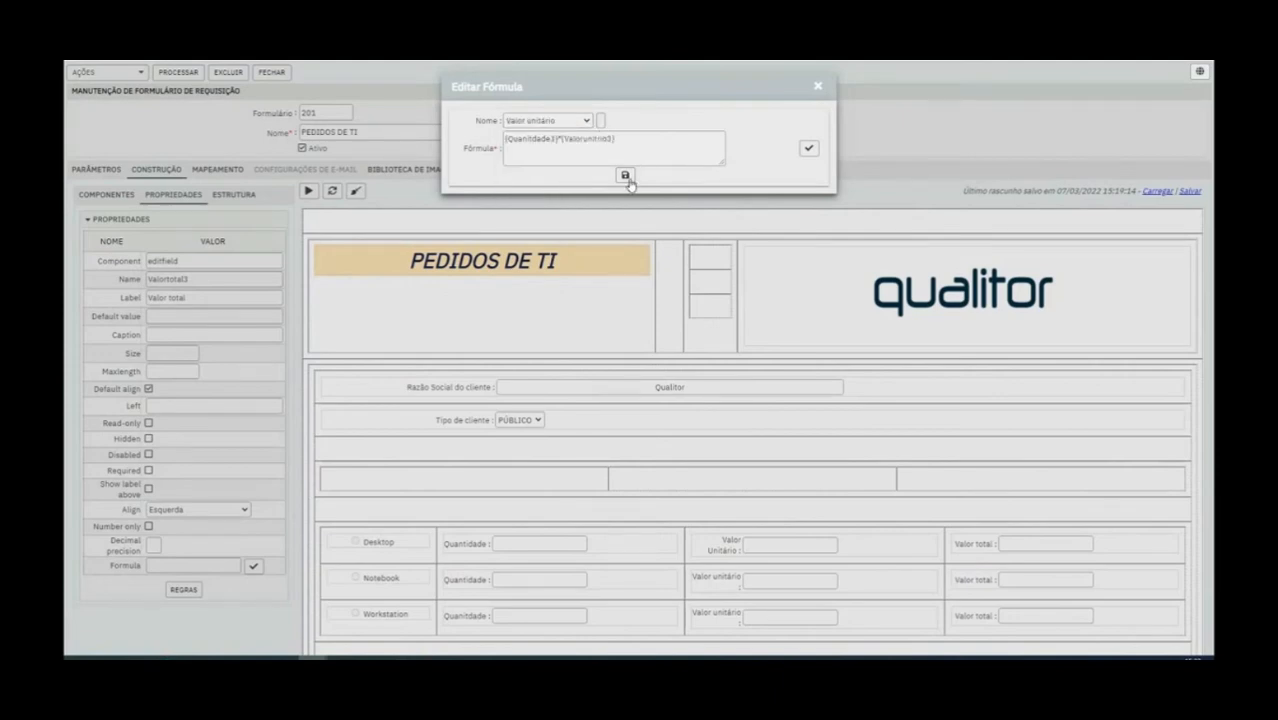
pyautogui.click(625, 175)
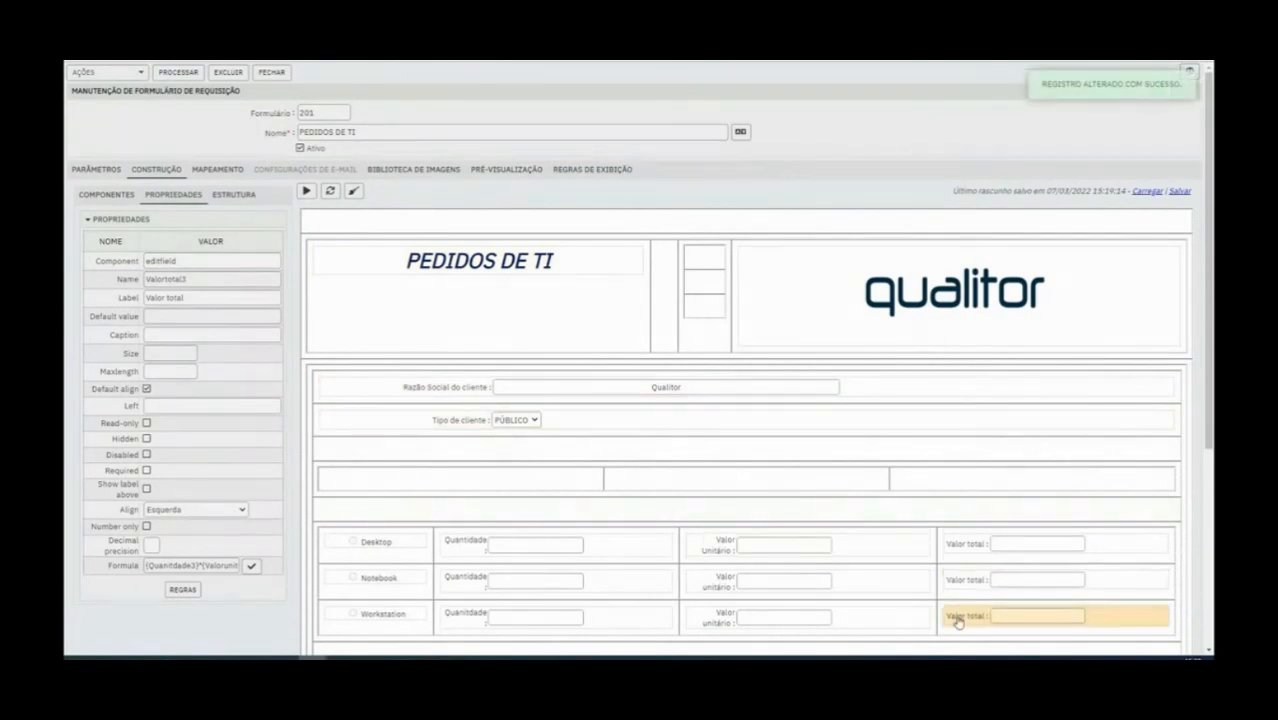
# Check the stored formula of the Workstation Valor total field and save the form
pyautogui.click(252, 567)
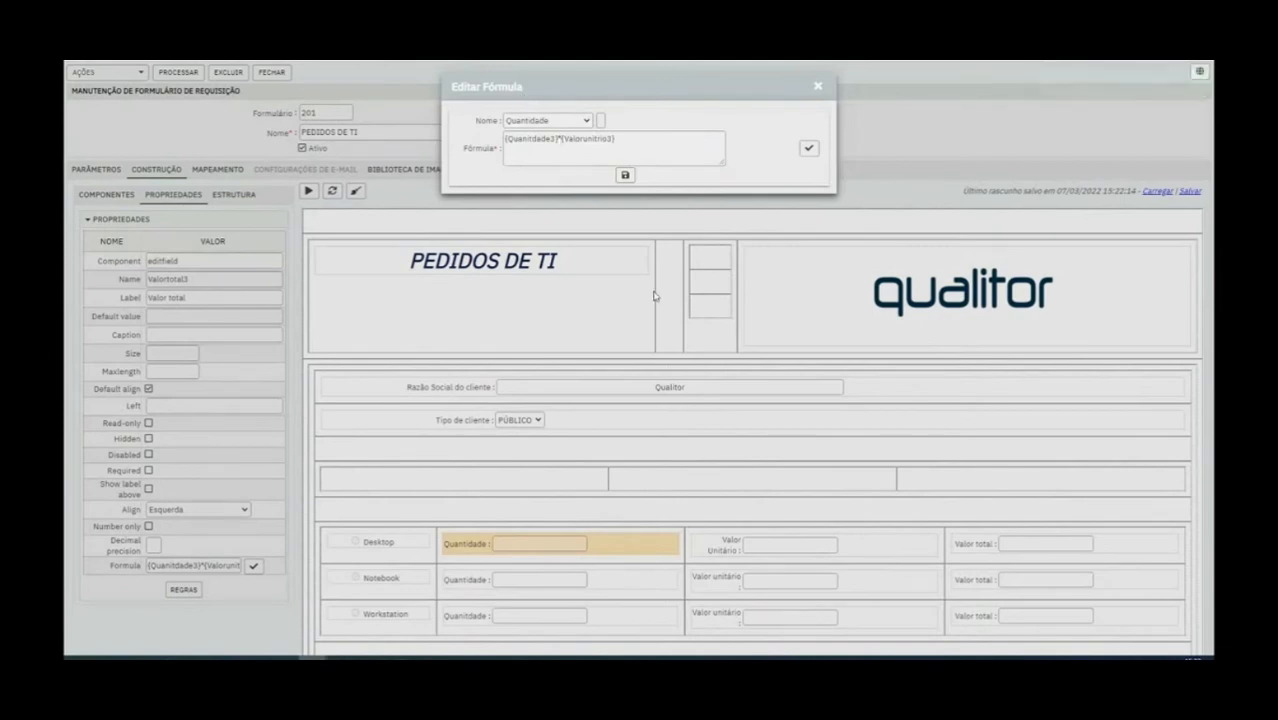
pyautogui.click(818, 91)
pyautogui.scroll(-1, 542, 405)
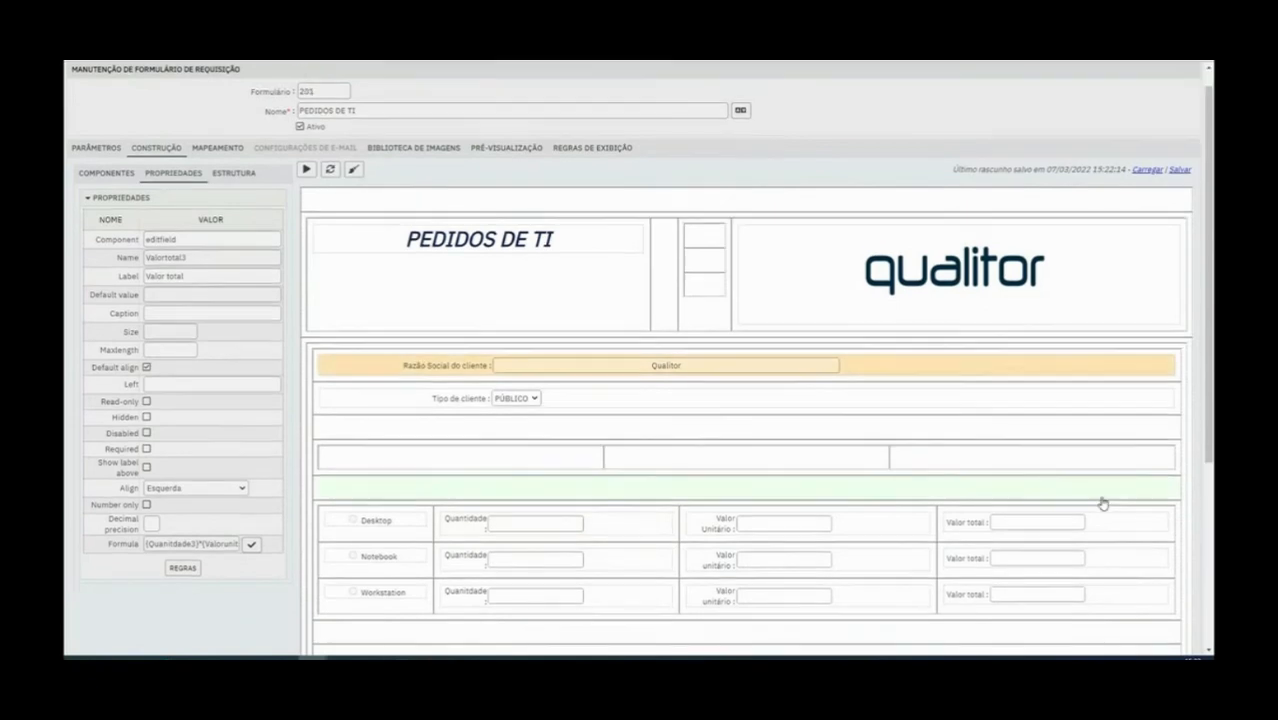
pyautogui.scroll(1, 729, 483)
pyautogui.click(187, 76)
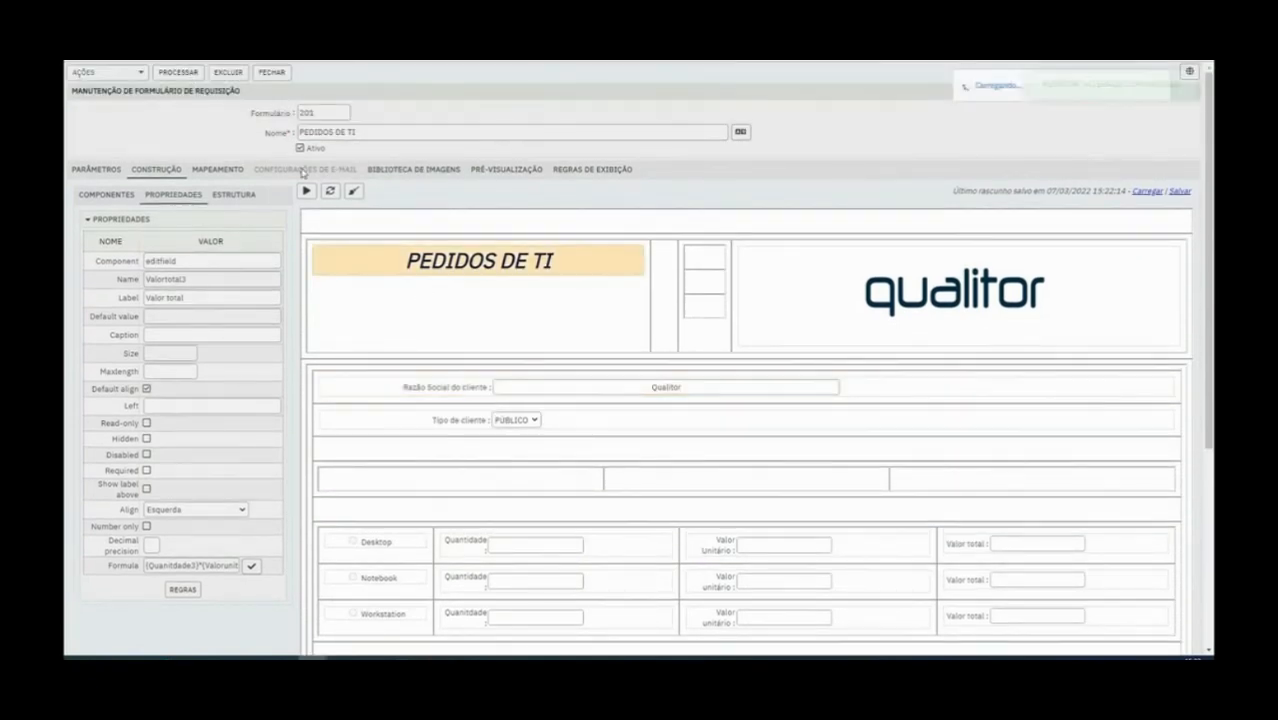
# Preview the form and test the Desktop row with quantity 555 and unit value 5.555,55
pyautogui.click(305, 192)
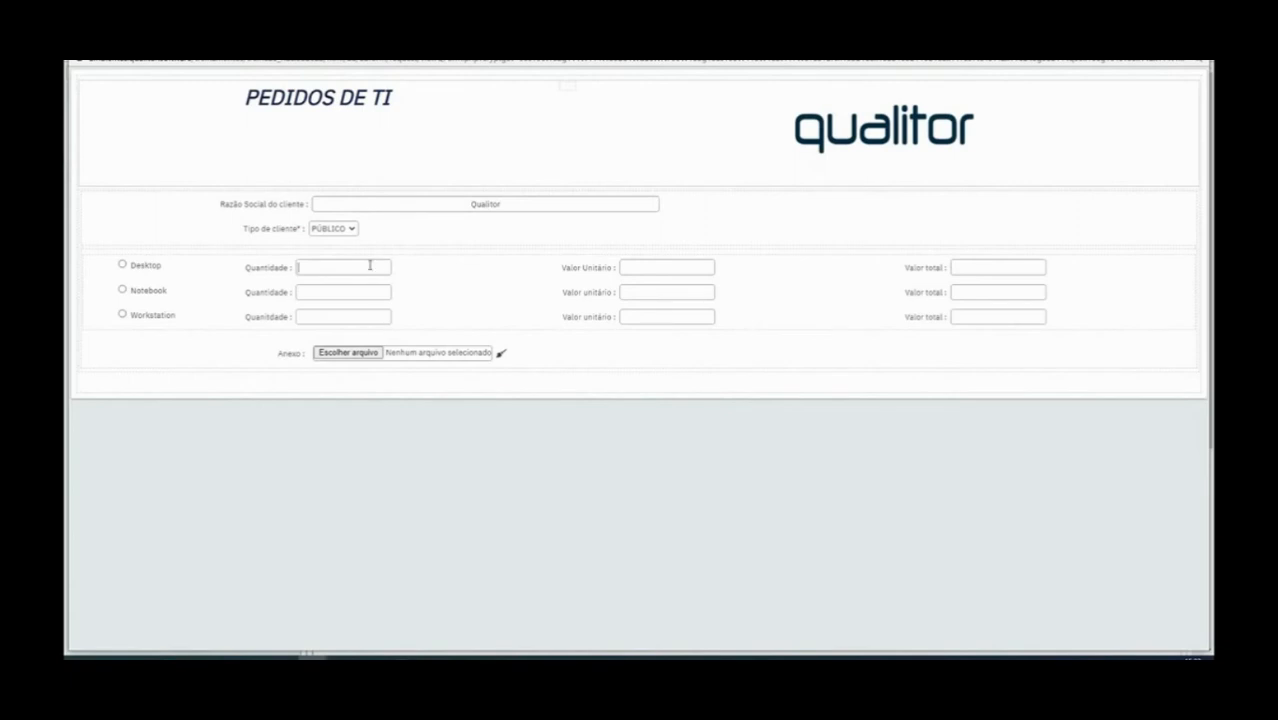
pyautogui.write('555')
pyautogui.press('Tab')
pyautogui.write('555555')
pyautogui.press('Tab')
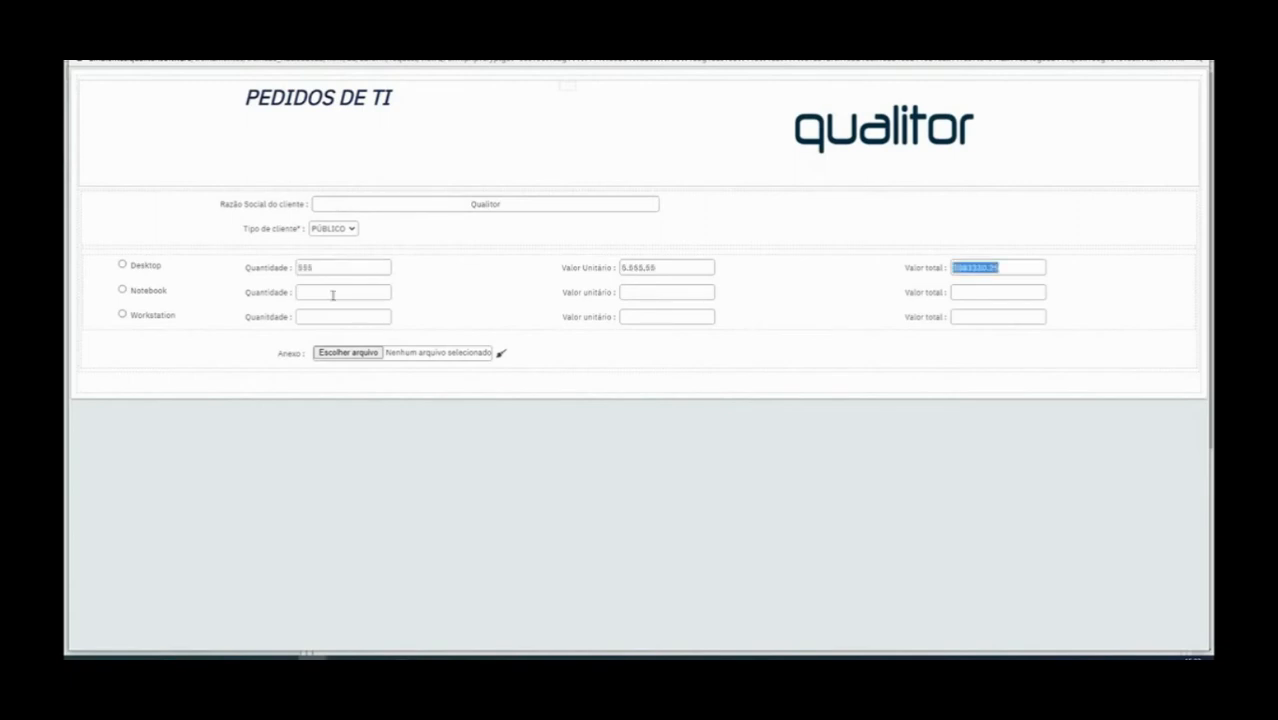
# Test the Notebook row with a quantity of 10 and the Workstation row with a unit value of 4,00
pyautogui.click(332, 293)
pyautogui.write('10')
pyautogui.press('Tab')
pyautogui.press('Tab')
pyautogui.click(307, 322)
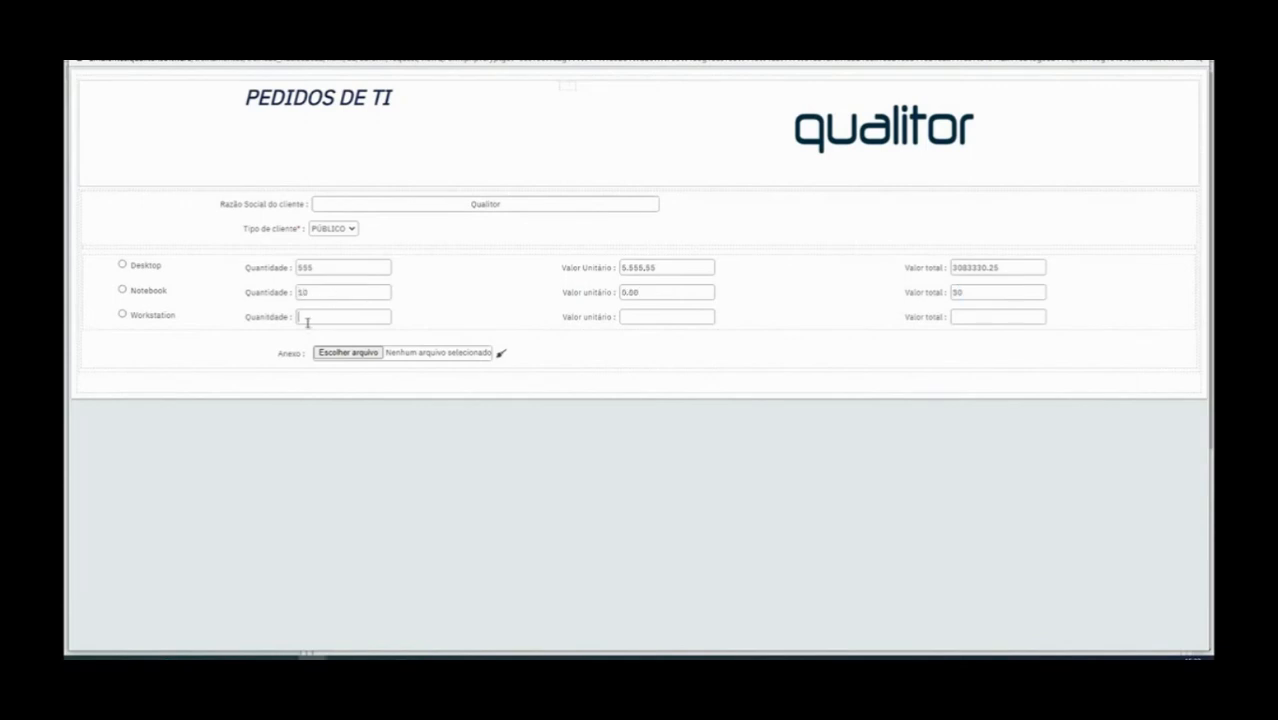
pyautogui.press('Tab')
pyautogui.write('4,00')
pyautogui.press('Tab')
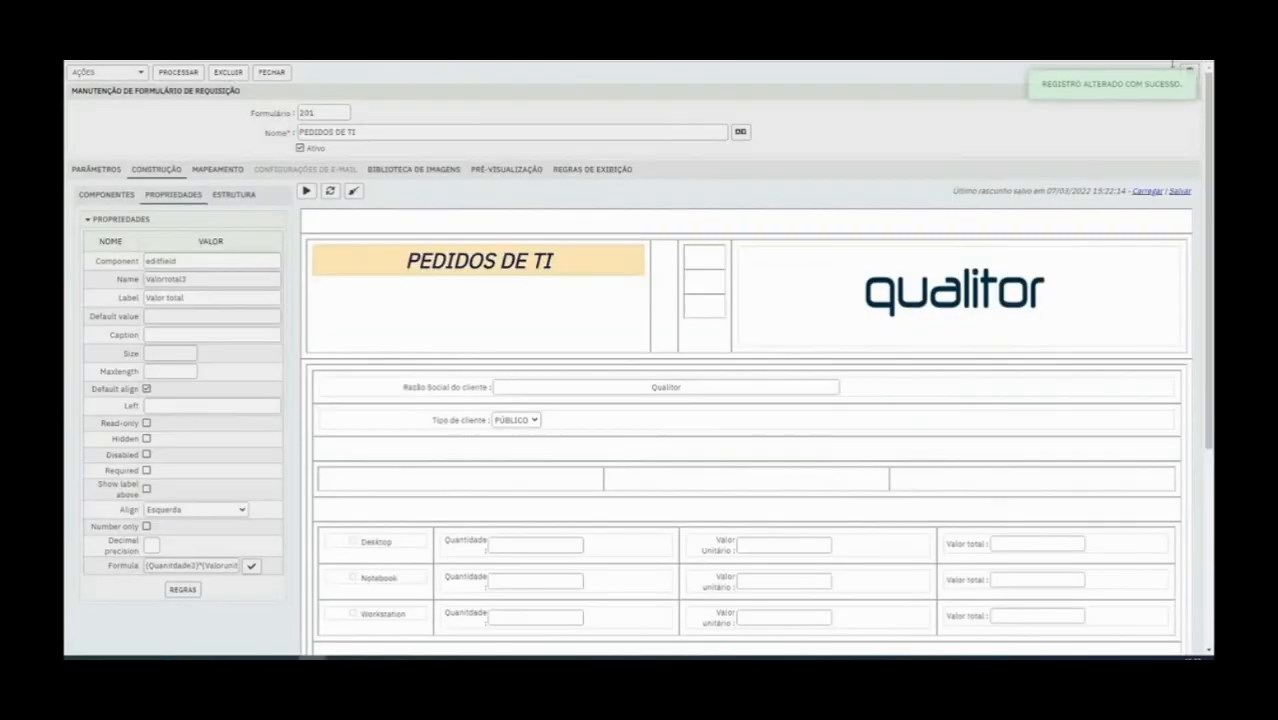
# Insert a table row below the Workstation row and add a text box under the Valor total column
pyautogui.scroll(-5, 903, 445)
pyautogui.rightClick(1005, 357)
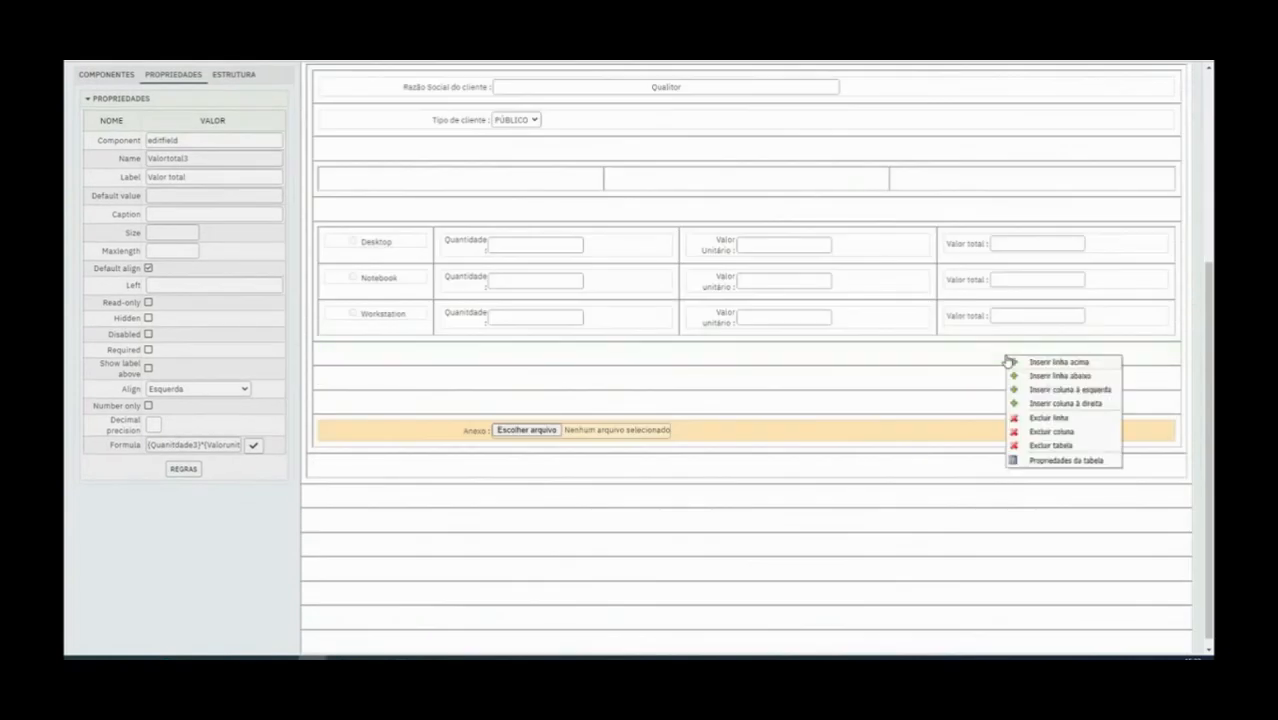
pyautogui.rightClick(992, 335)
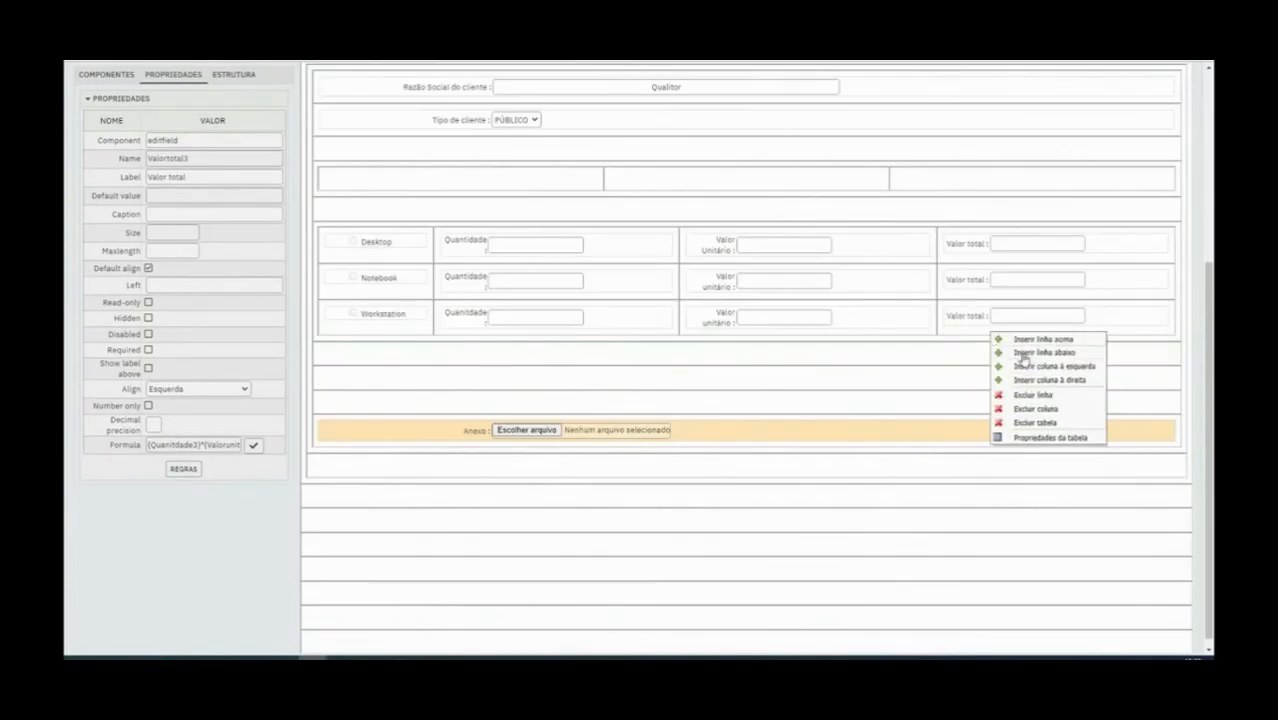
pyautogui.click(1020, 354)
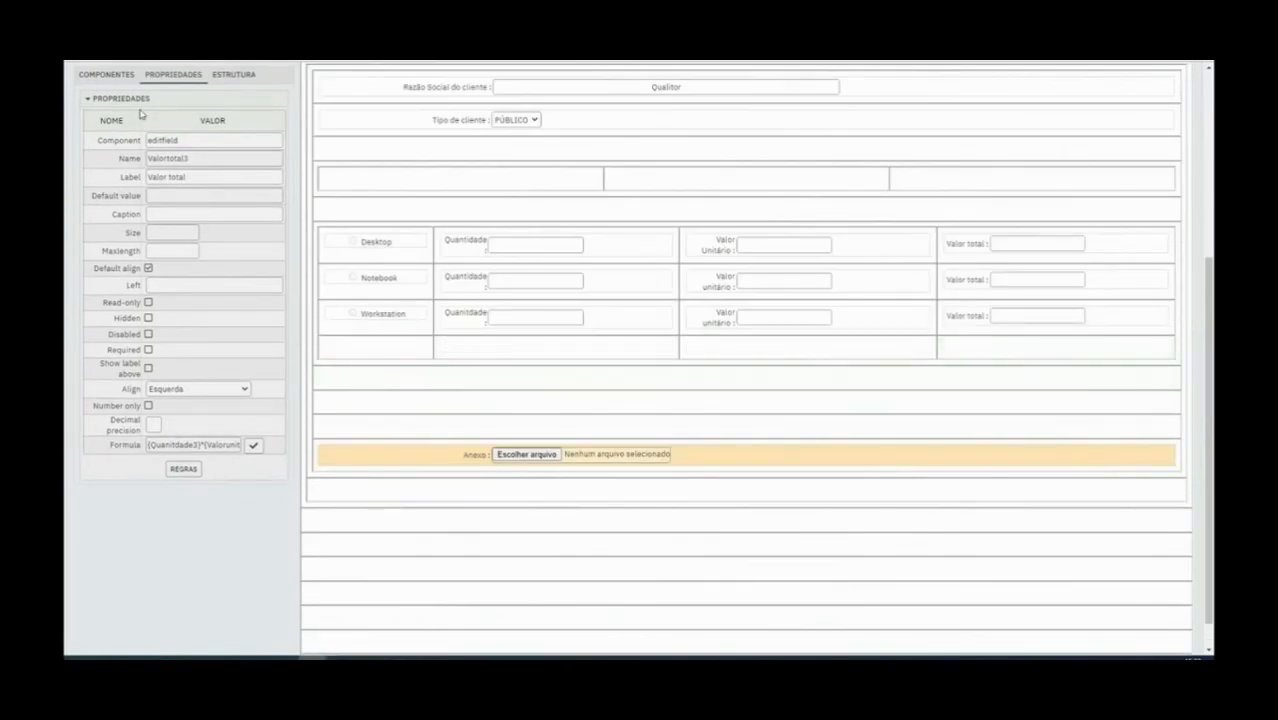
pyautogui.click(122, 78)
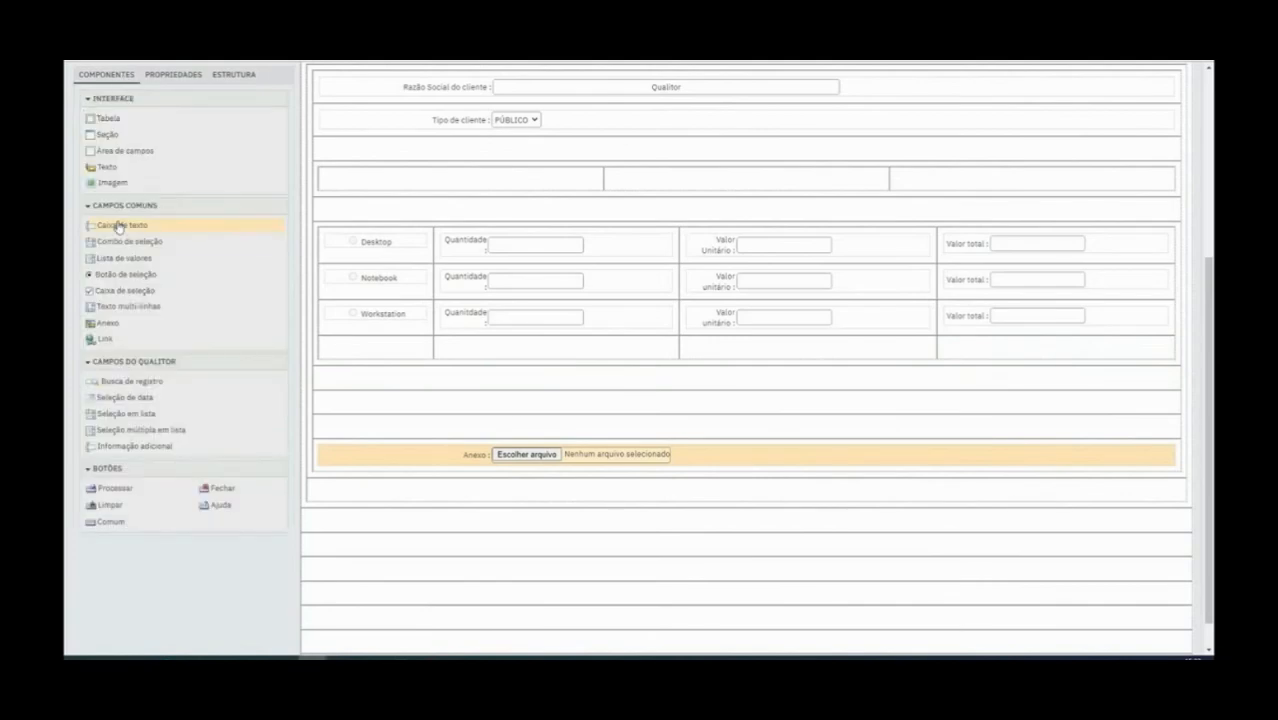
pyautogui.moveTo(118, 225); pyautogui.dragTo(995, 354)
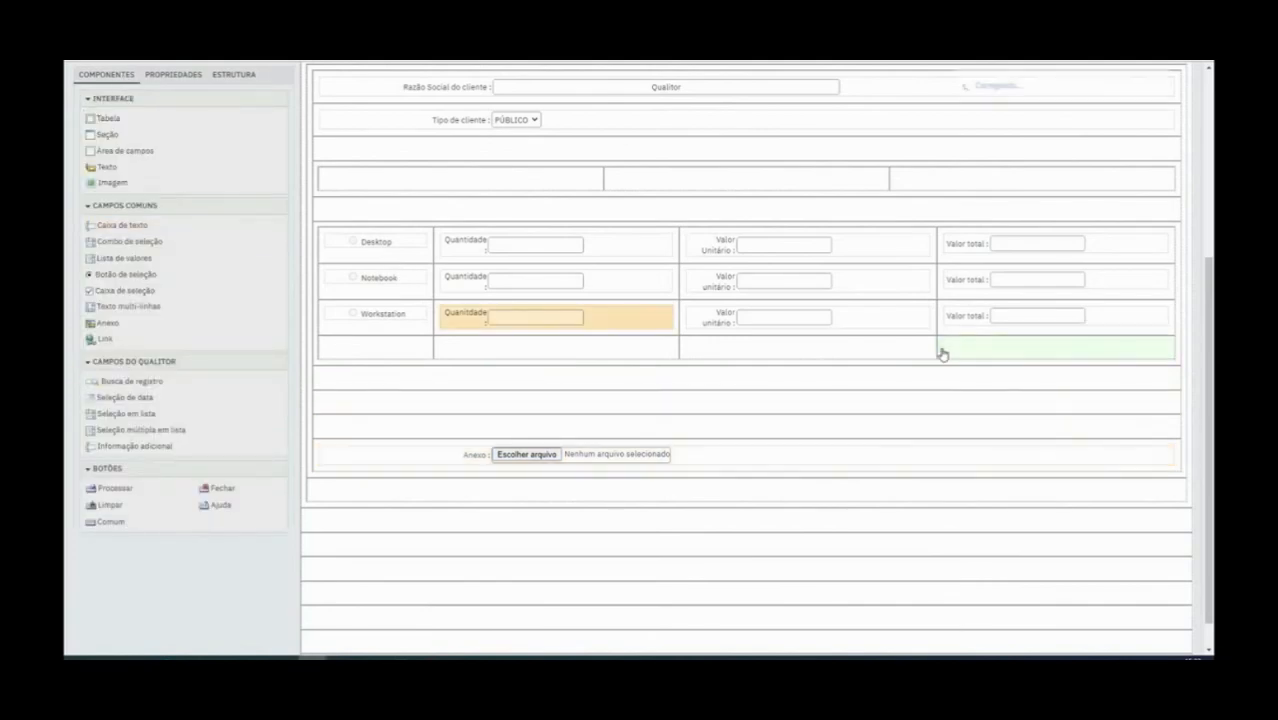
# Label the new text box below the Valor total column "Valor total do pedido"
pyautogui.click(106, 75)
pyautogui.scroll(5, 165, 257)
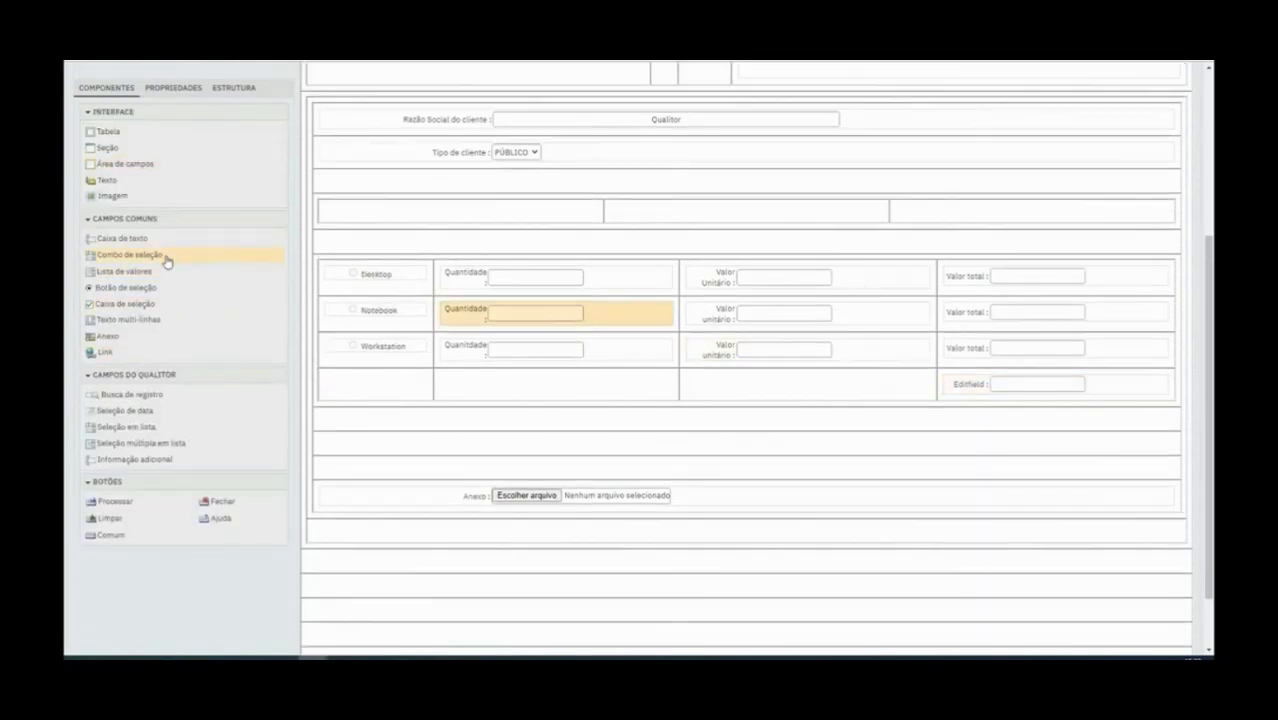
pyautogui.click(166, 136)
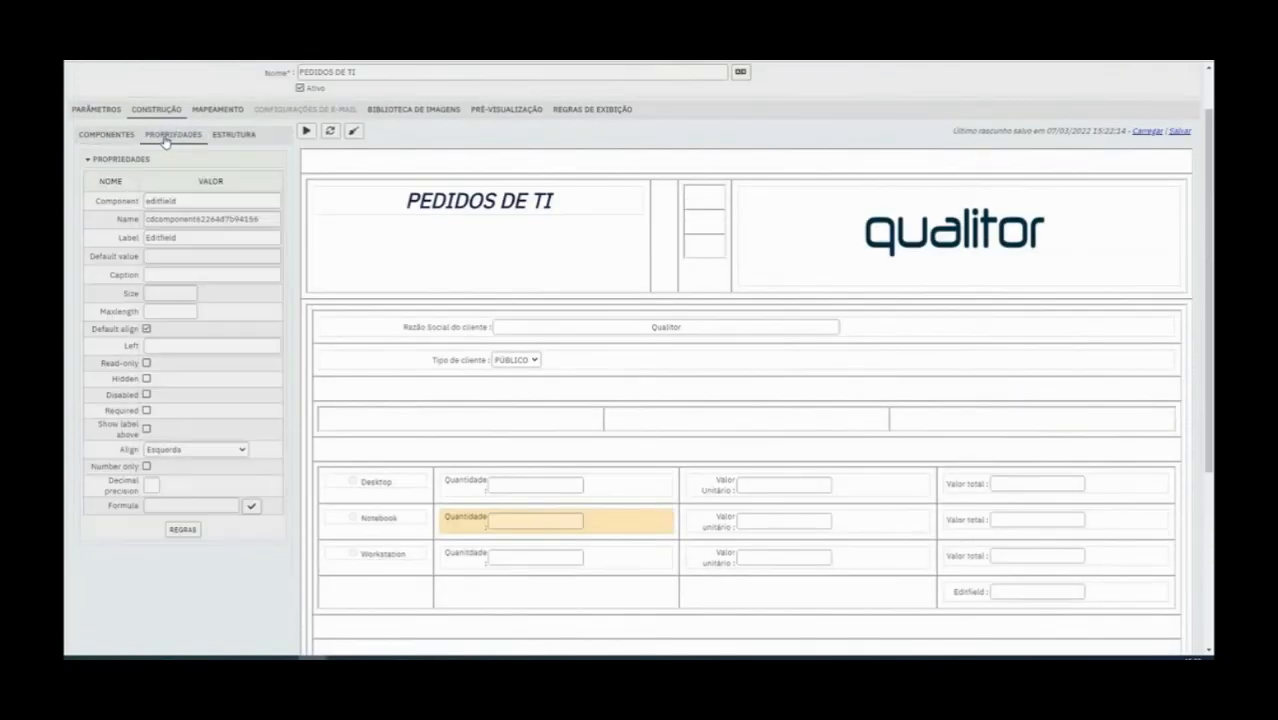
pyautogui.doubleClick(217, 237)
pyautogui.write('Valor total do pedido')
pyautogui.click(957, 597)
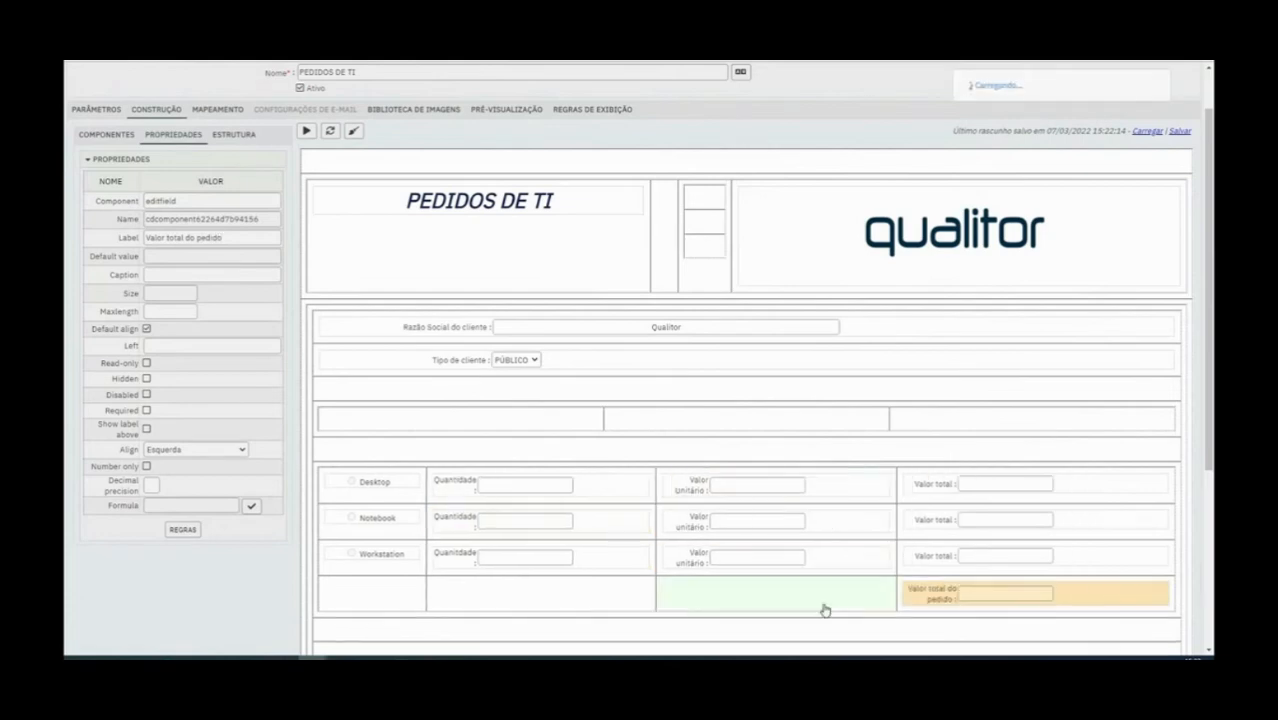
# Set the Valor total do pedido formula to the sum of the Desktop, Notebook and Workstation unit value fields, and save the form
pyautogui.click(251, 507)
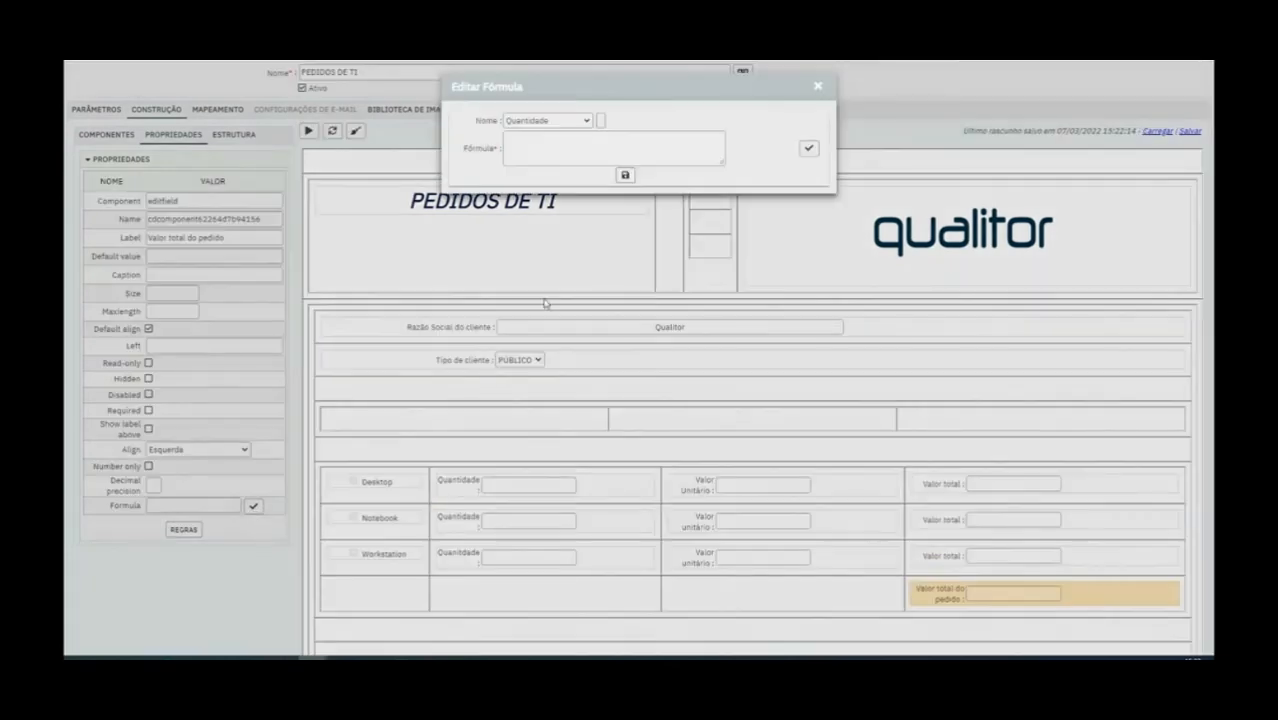
pyautogui.click(587, 121)
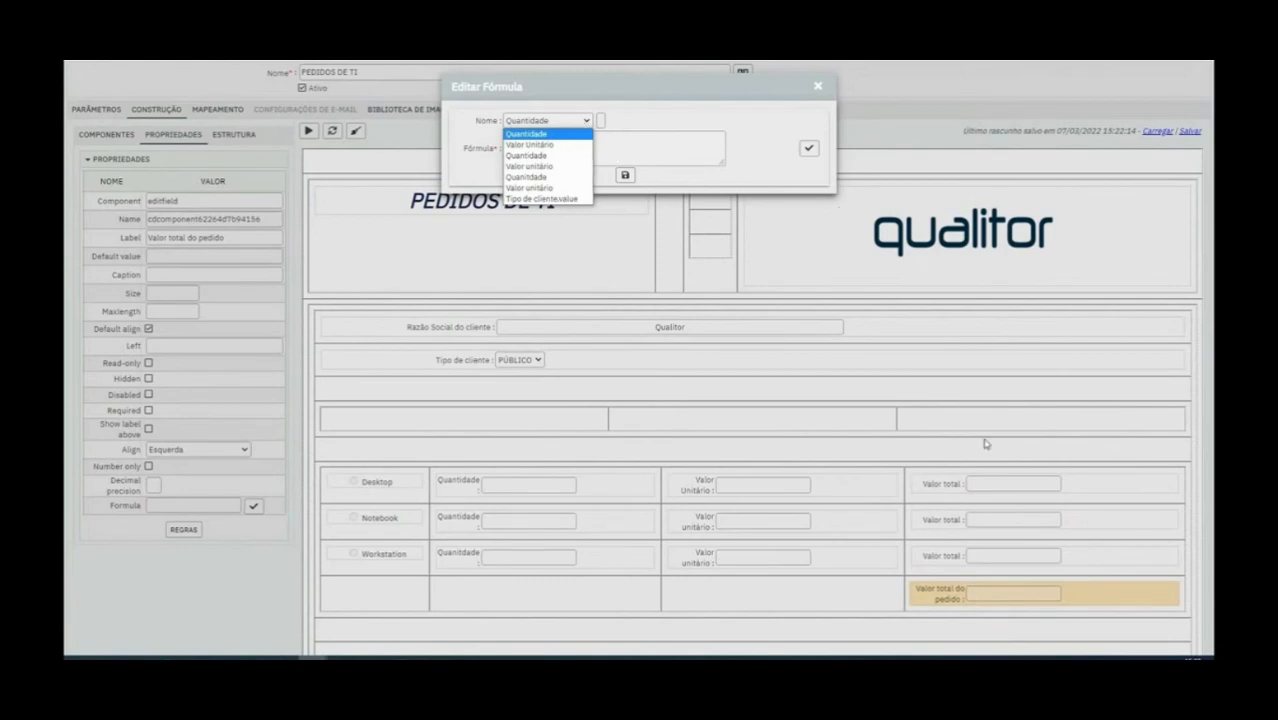
pyautogui.click(549, 146)
pyautogui.click(600, 121)
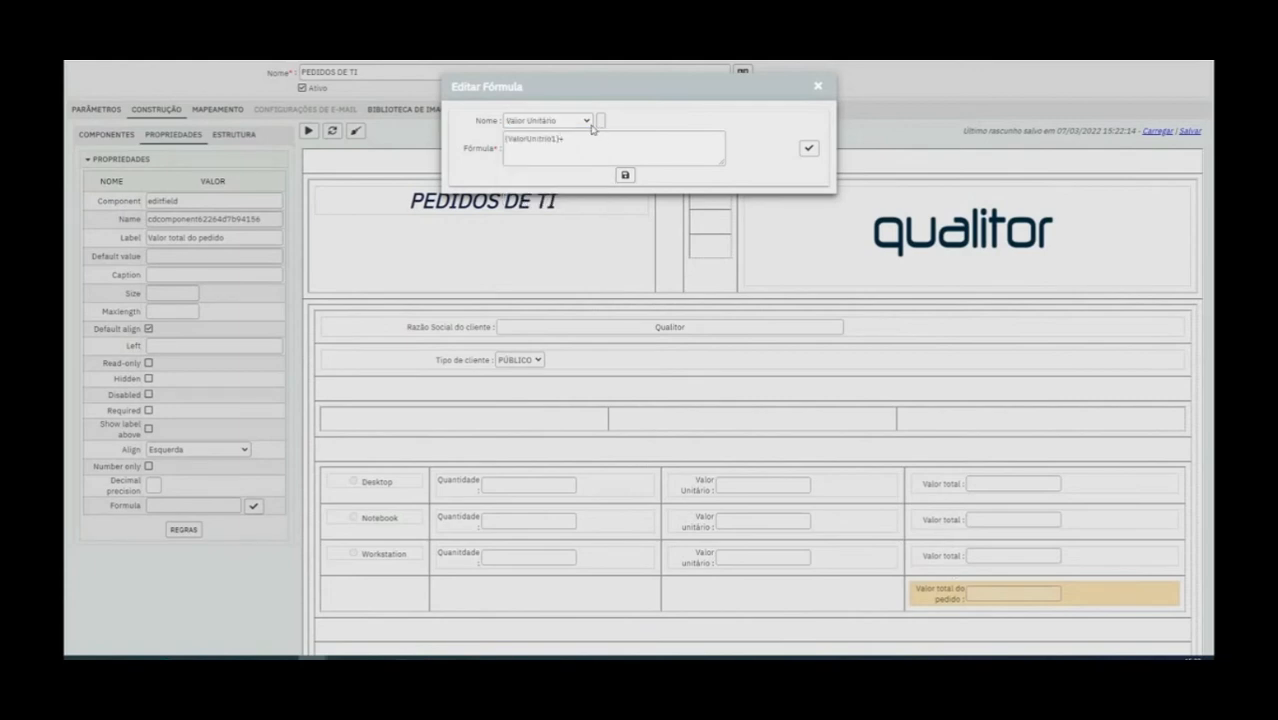
pyautogui.click(593, 122)
pyautogui.click(565, 171)
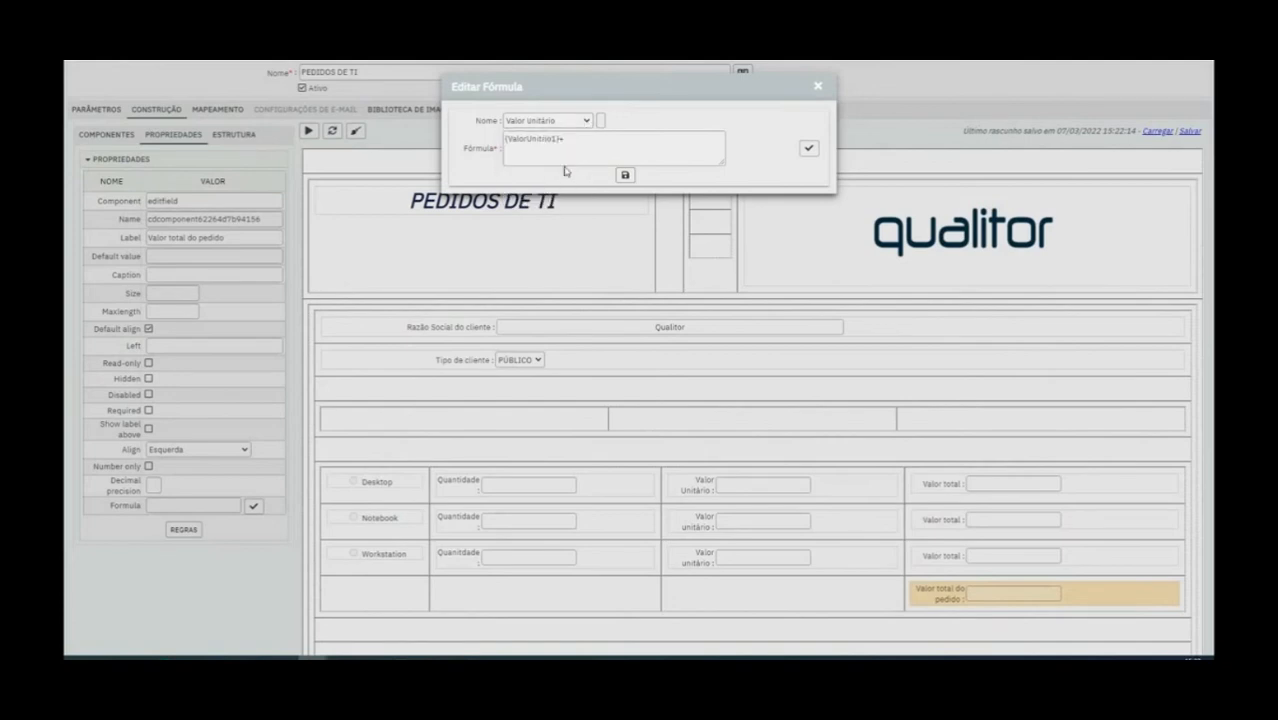
pyautogui.click(600, 121)
pyautogui.click(586, 121)
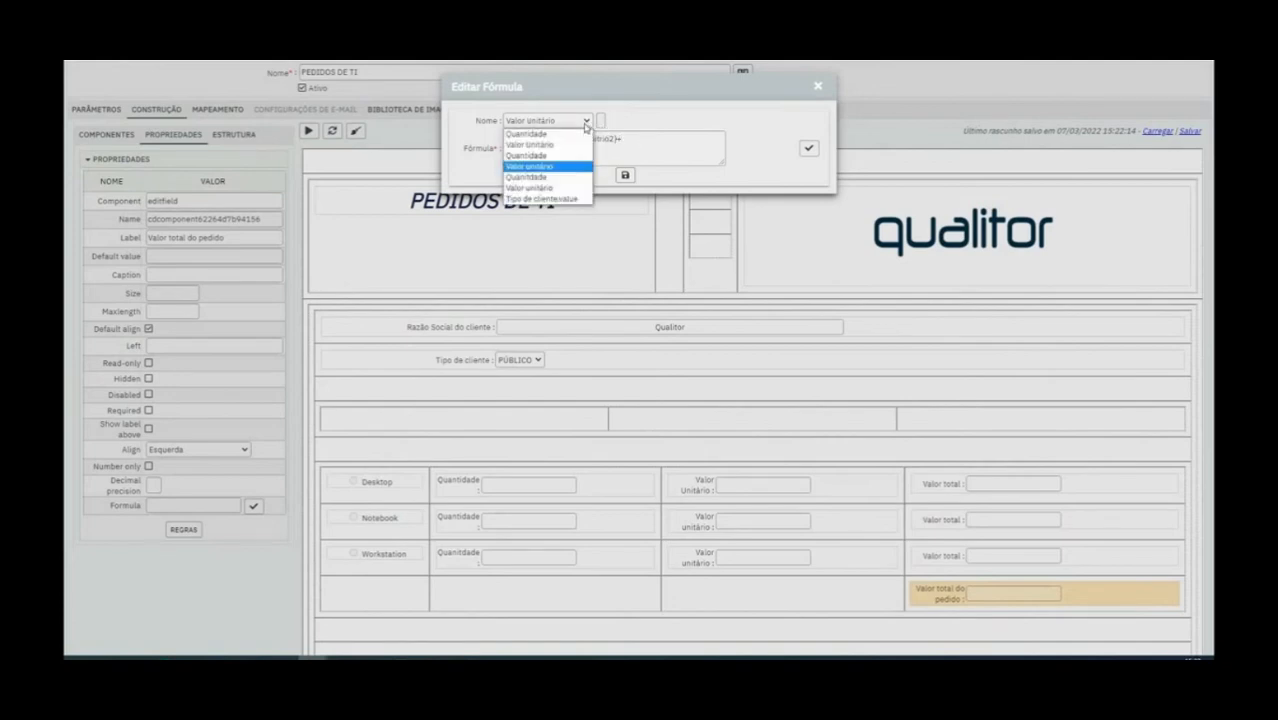
pyautogui.click(563, 192)
pyautogui.click(603, 121)
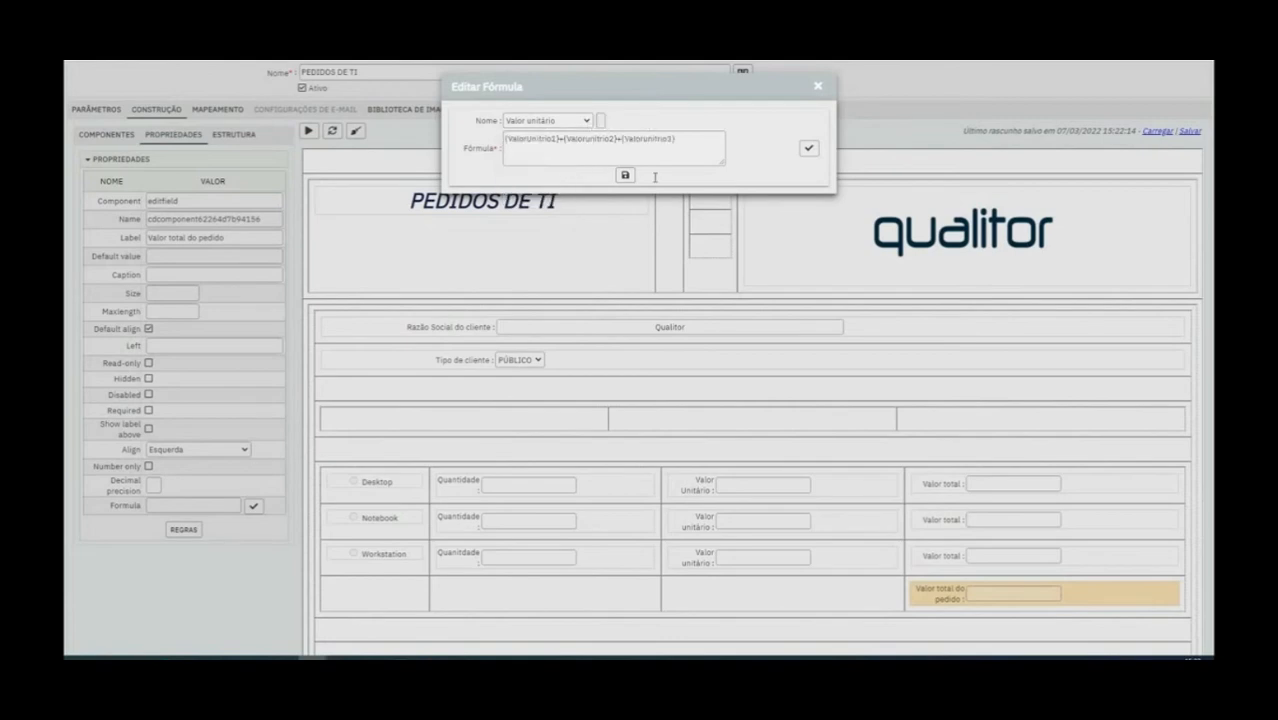
pyautogui.click(625, 175)
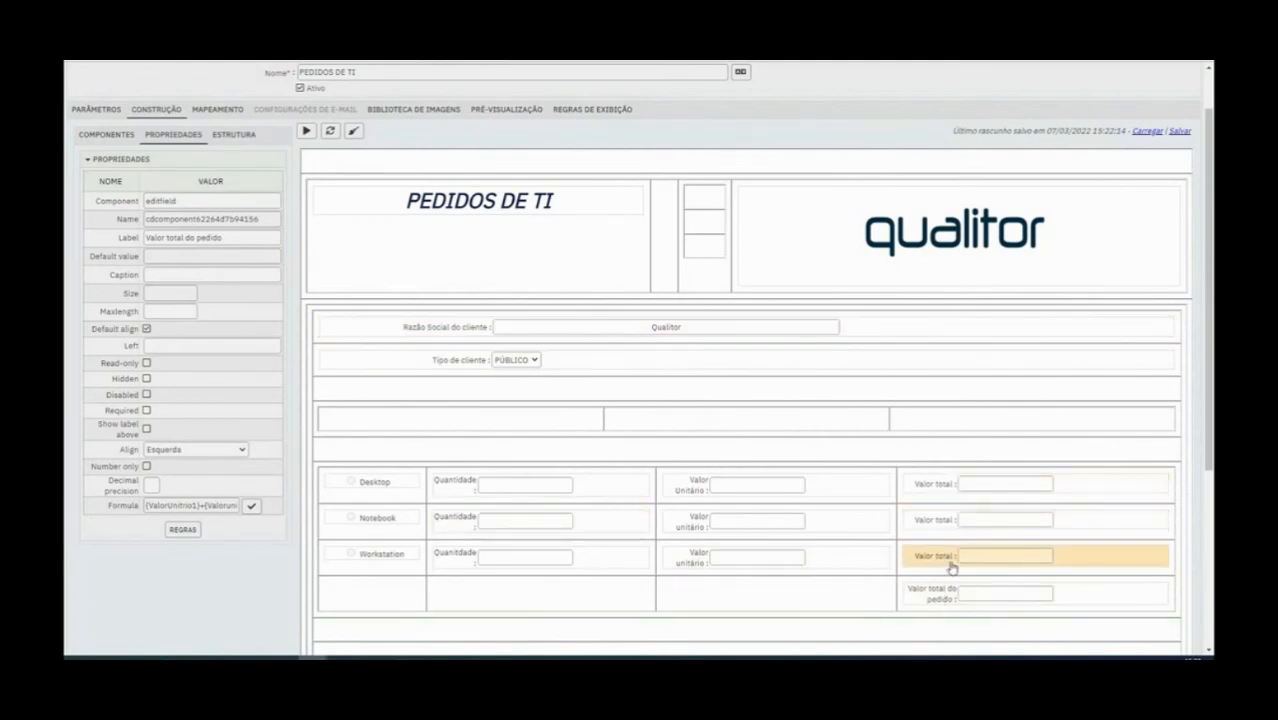
pyautogui.scroll(2, 240, 363)
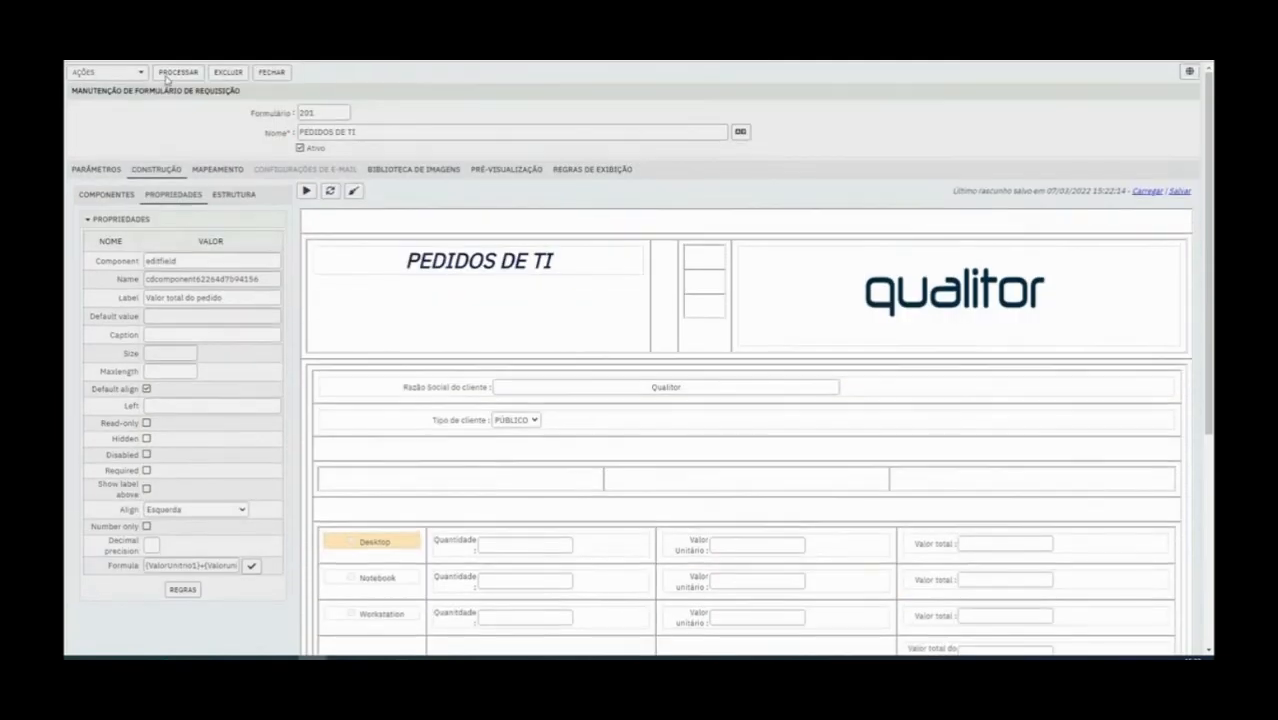
pyautogui.click(178, 73)
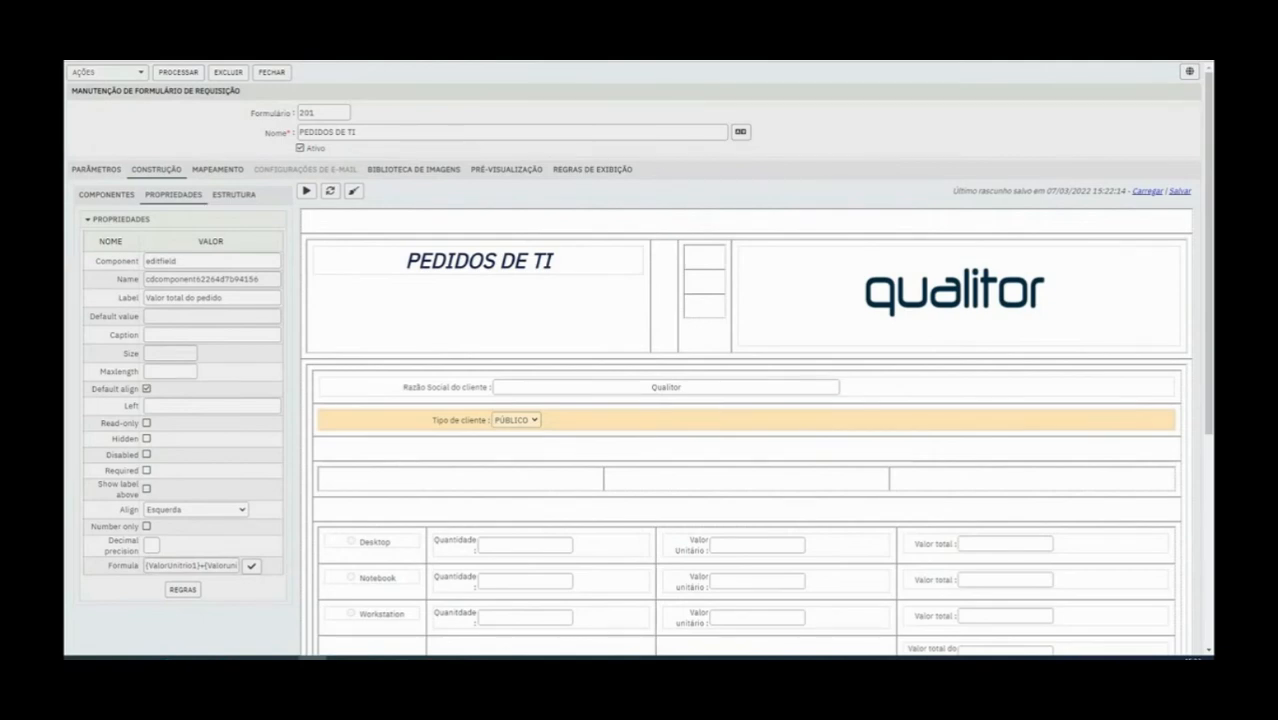
# Delete the row of the empty three-column table and one of the blank rows below Tipo de cliente
pyautogui.scroll(-1, 669, 461)
pyautogui.scroll(-5, 669, 461)
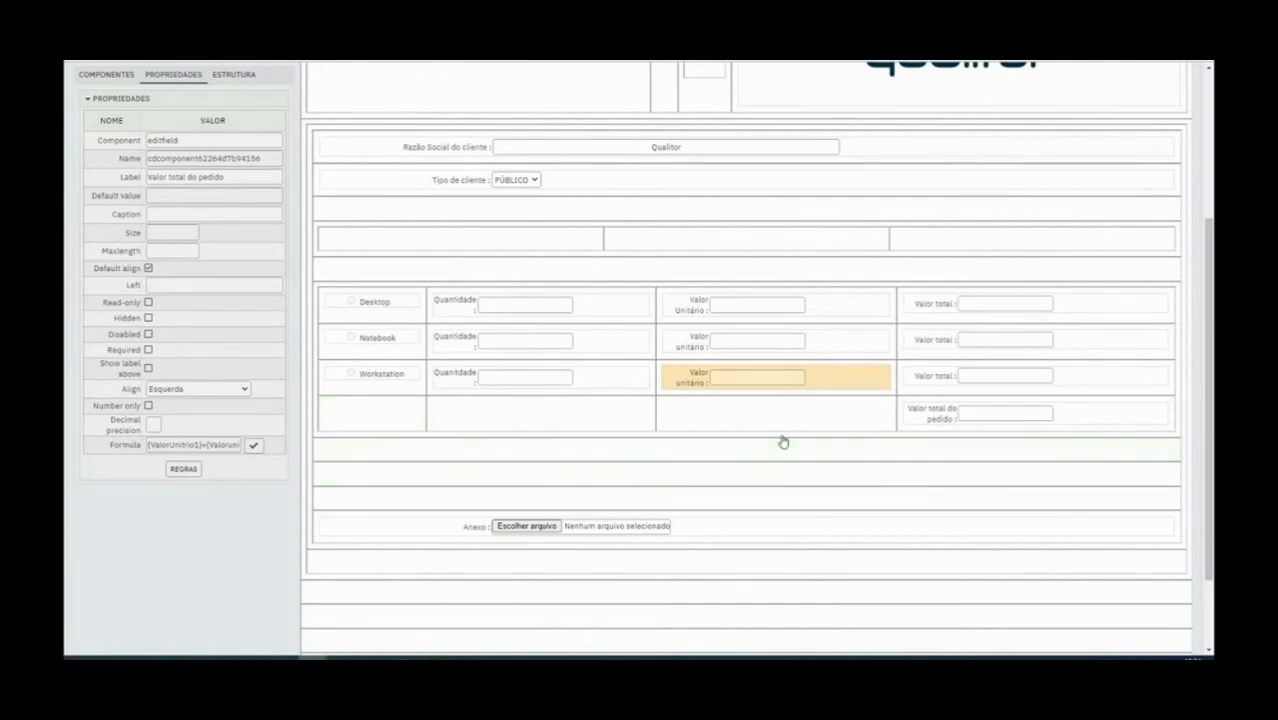
pyautogui.rightClick(472, 244)
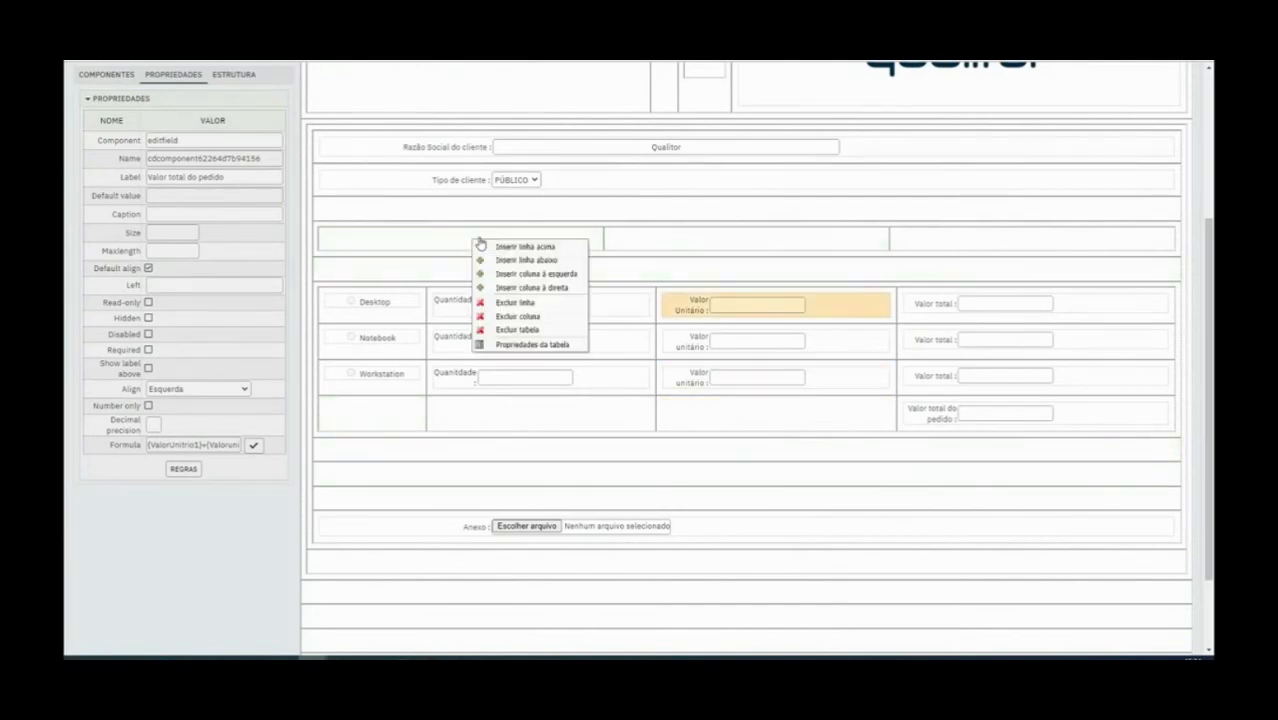
pyautogui.click(564, 303)
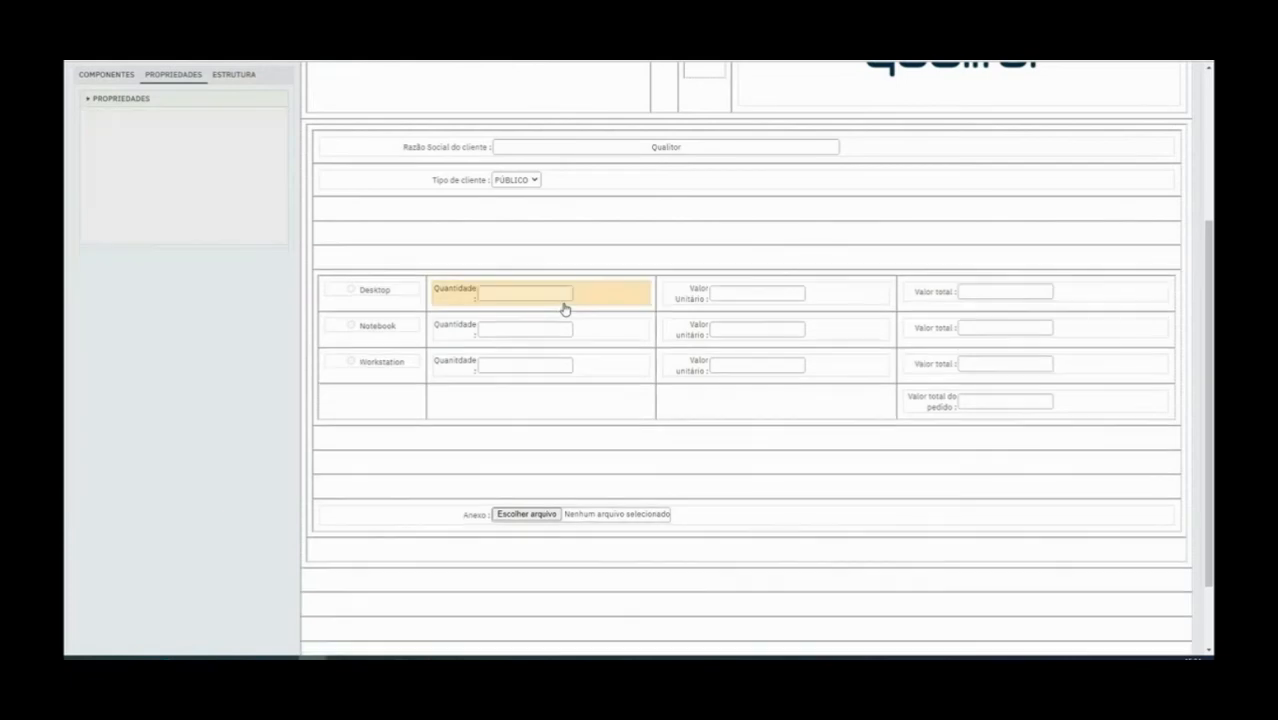
pyautogui.rightClick(471, 210)
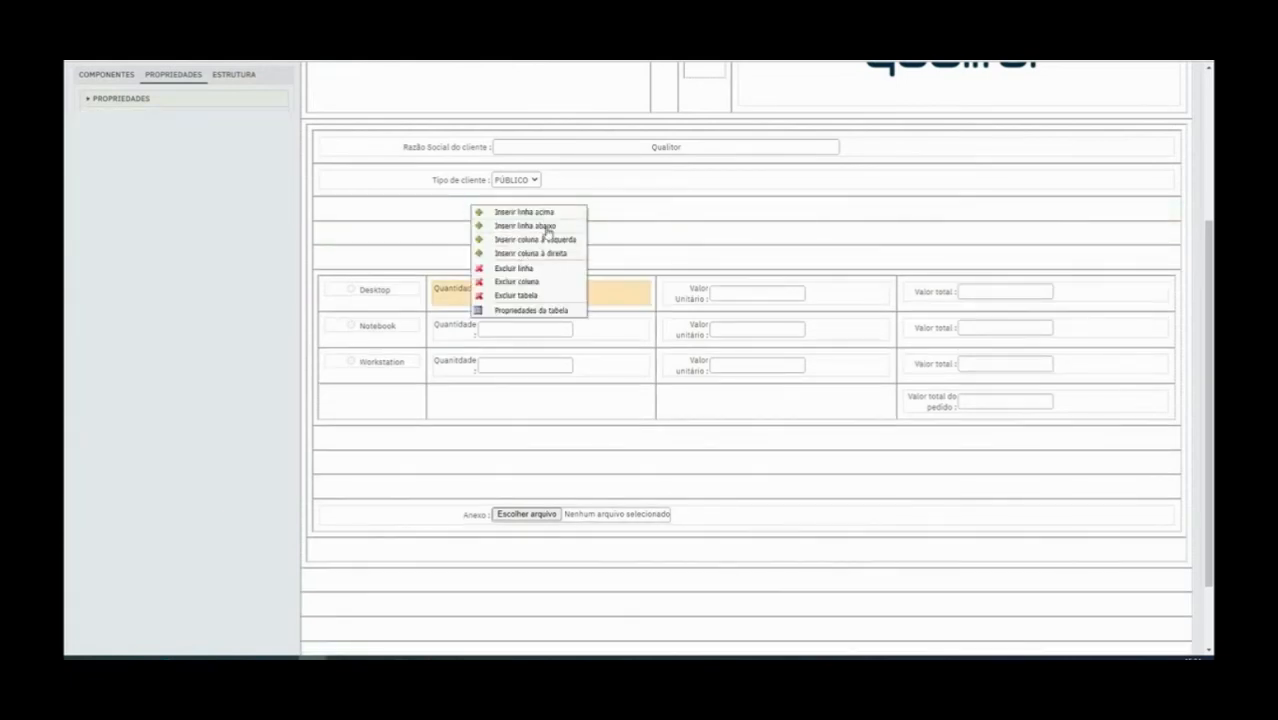
pyautogui.click(548, 270)
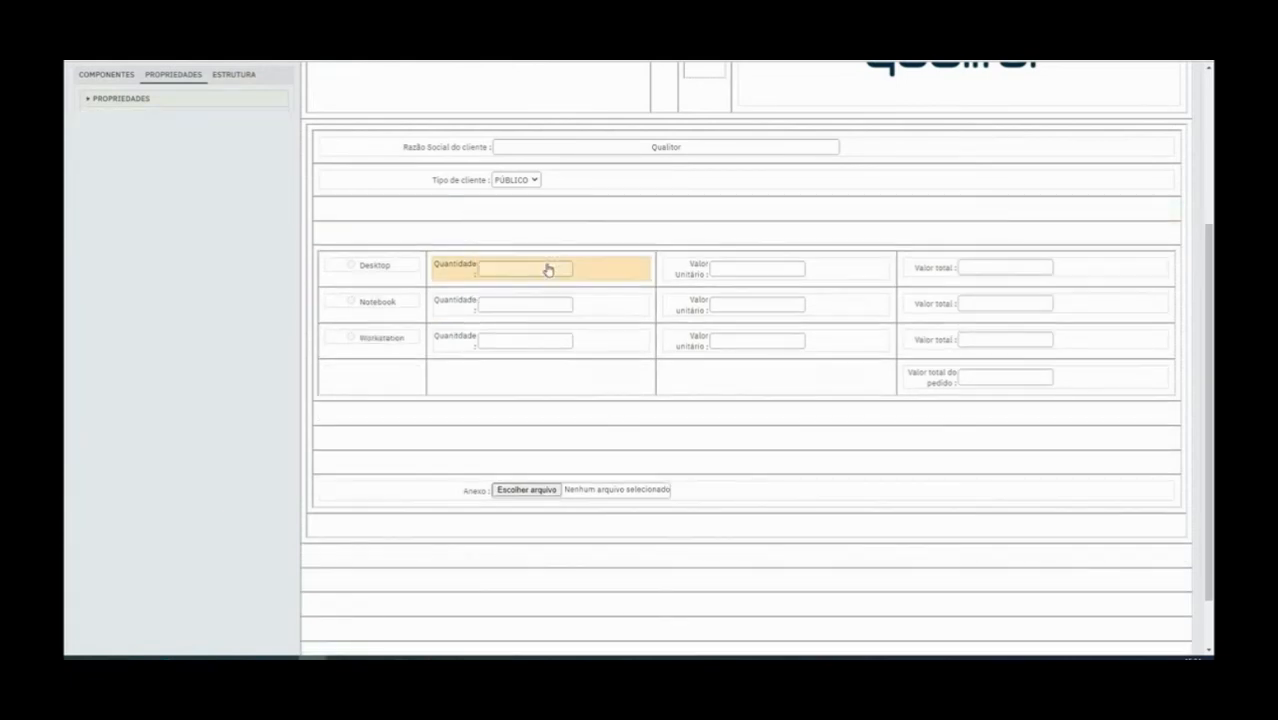
pyautogui.click(462, 178)
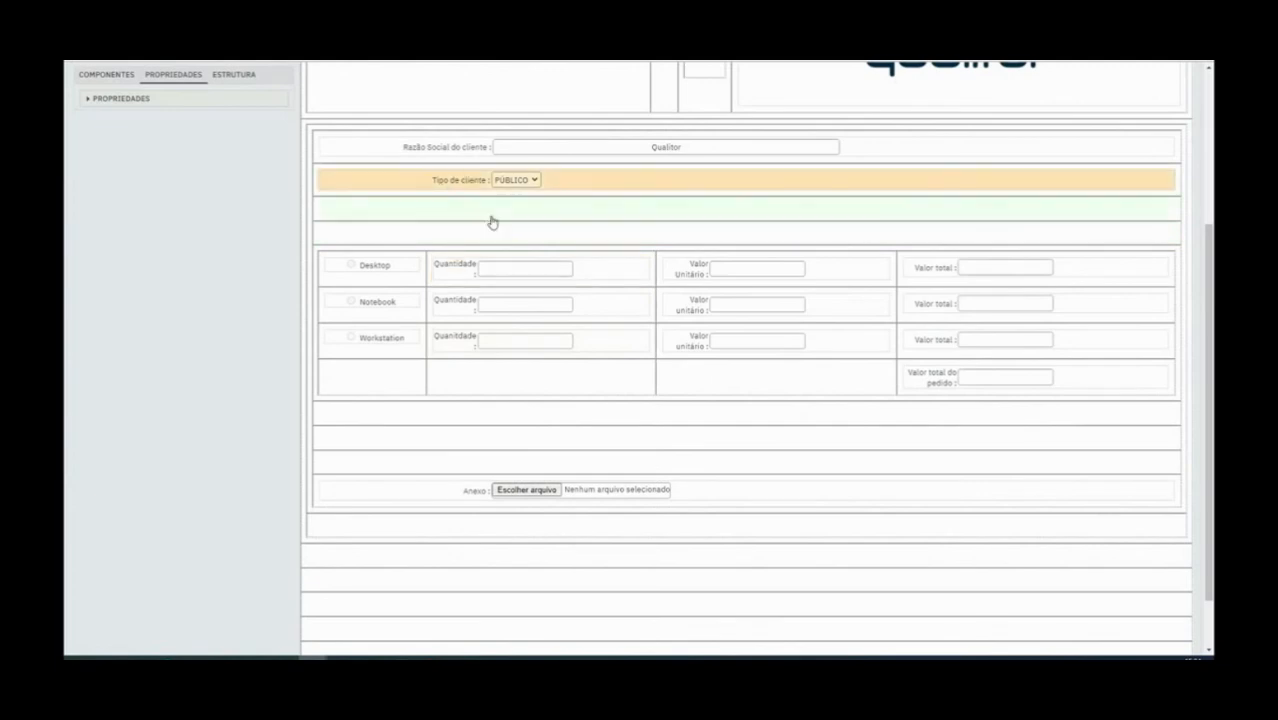
pyautogui.click(551, 277)
pyautogui.click(372, 265)
# Add a Busca de registro field to the empty row directly below the items table
pyautogui.scroll(3, 250, 185)
pyautogui.click(111, 198)
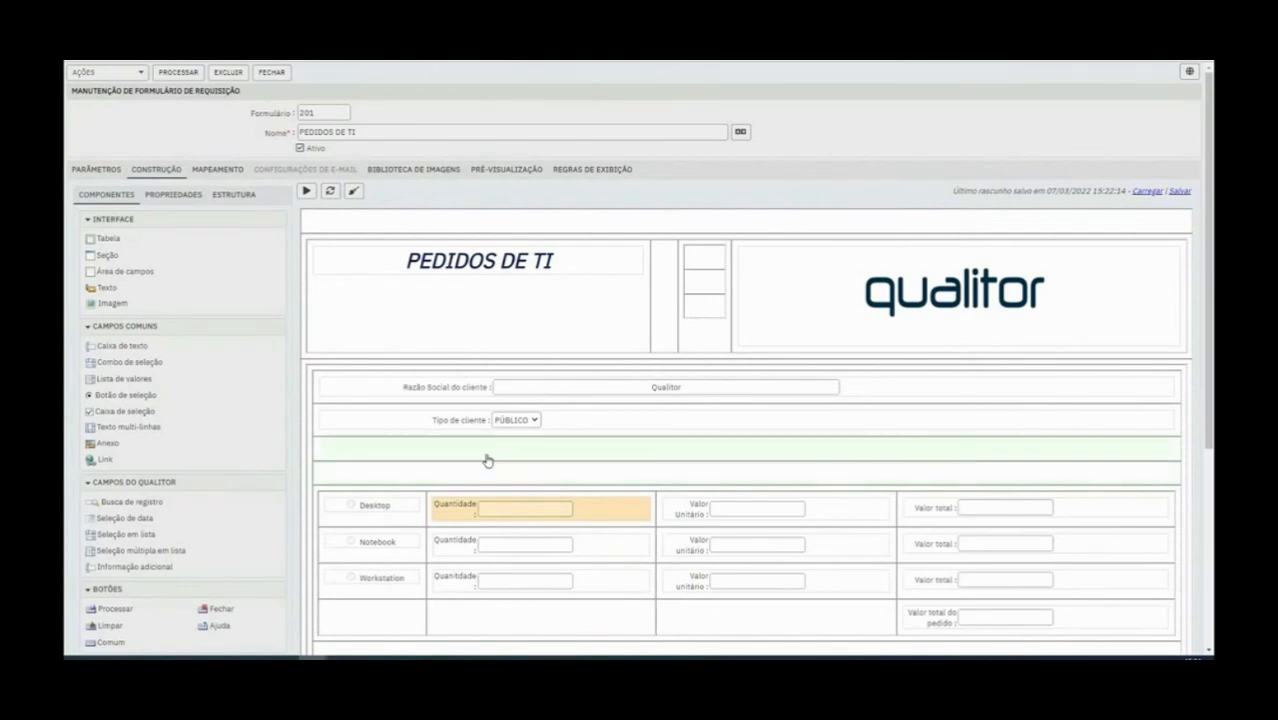
pyautogui.click(388, 548)
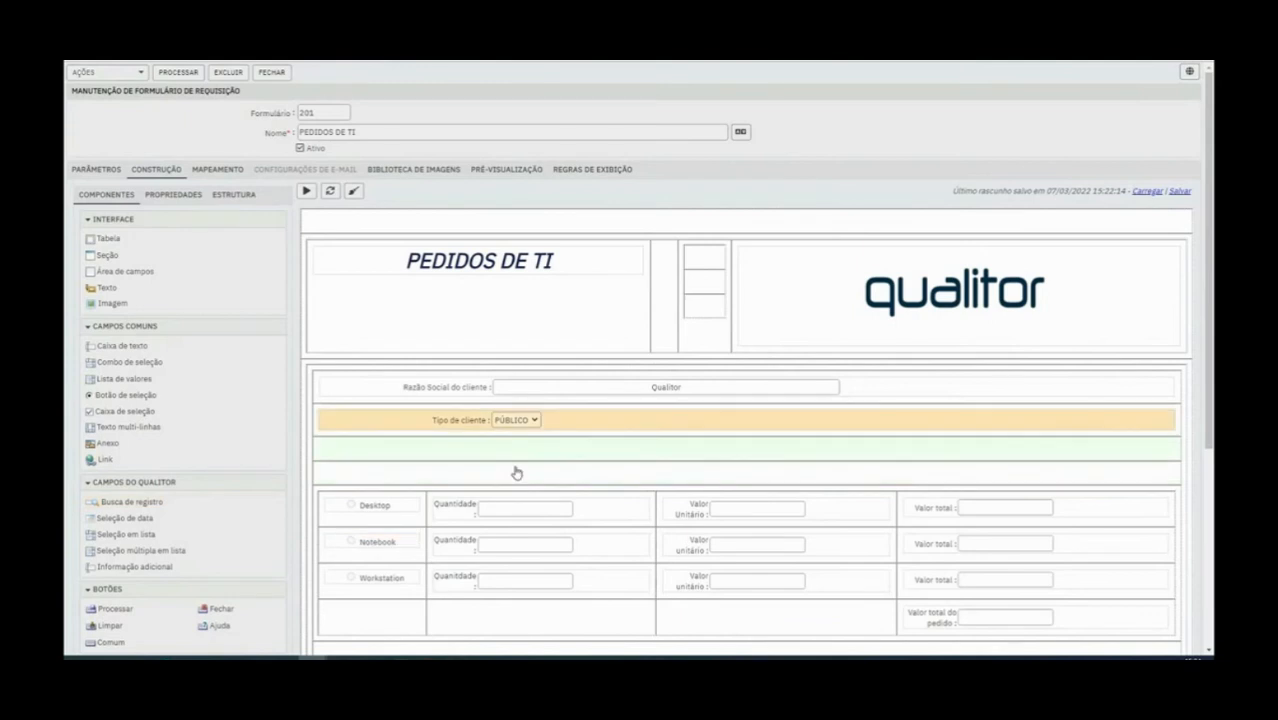
pyautogui.scroll(-1, 513, 476)
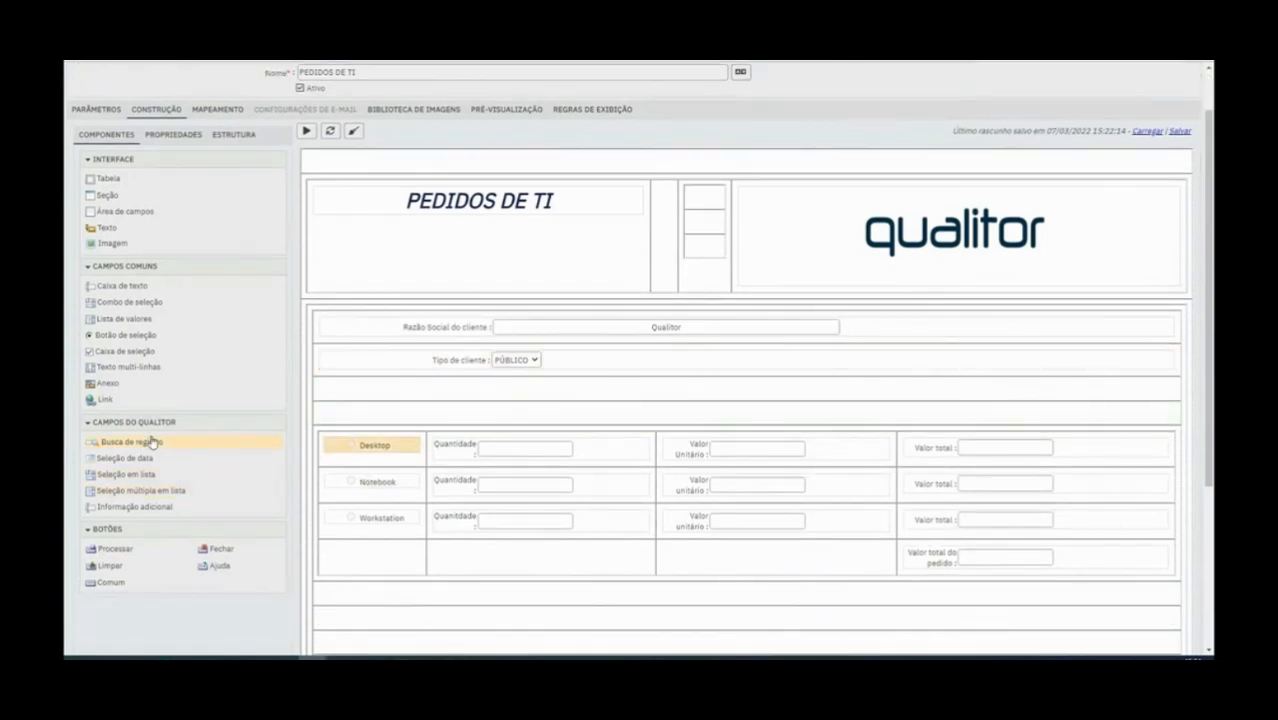
pyautogui.moveTo(139, 446); pyautogui.dragTo(487, 596)
# Open the Class name choices of the new record search field below the items table
pyautogui.click(461, 600)
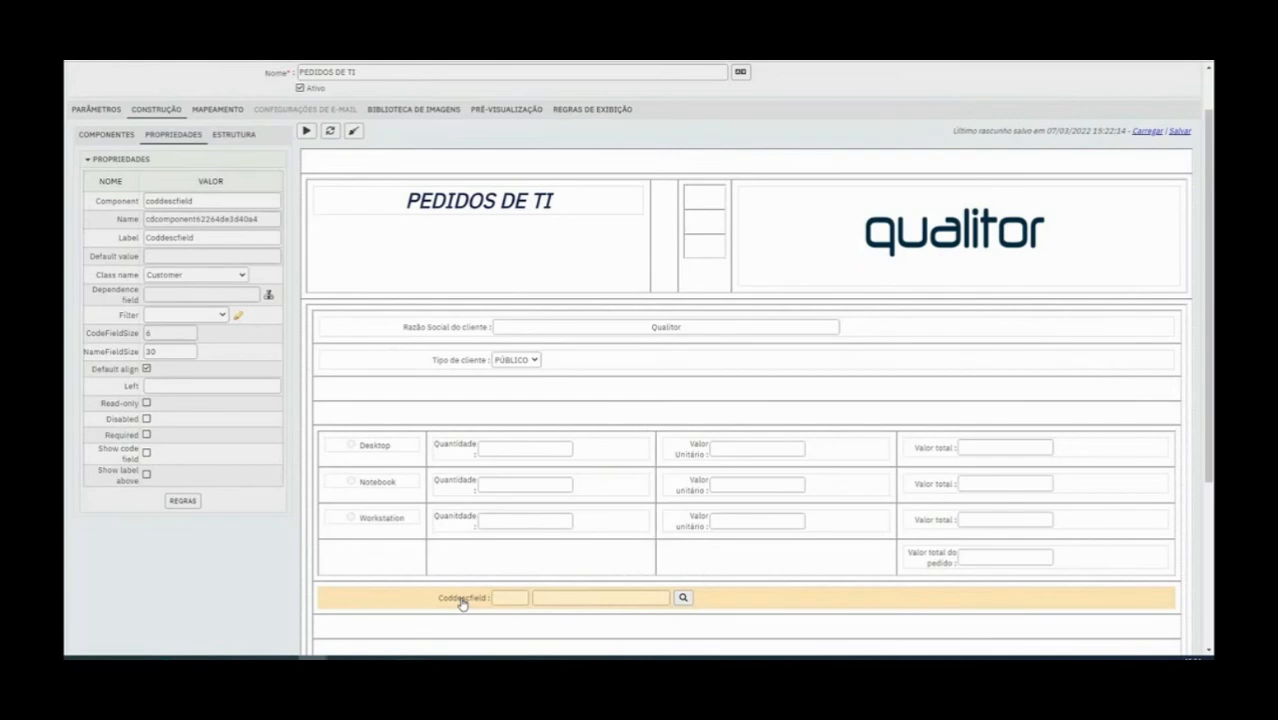
pyautogui.moveTo(98, 277); pyautogui.dragTo(142, 280)
pyautogui.click(194, 275)
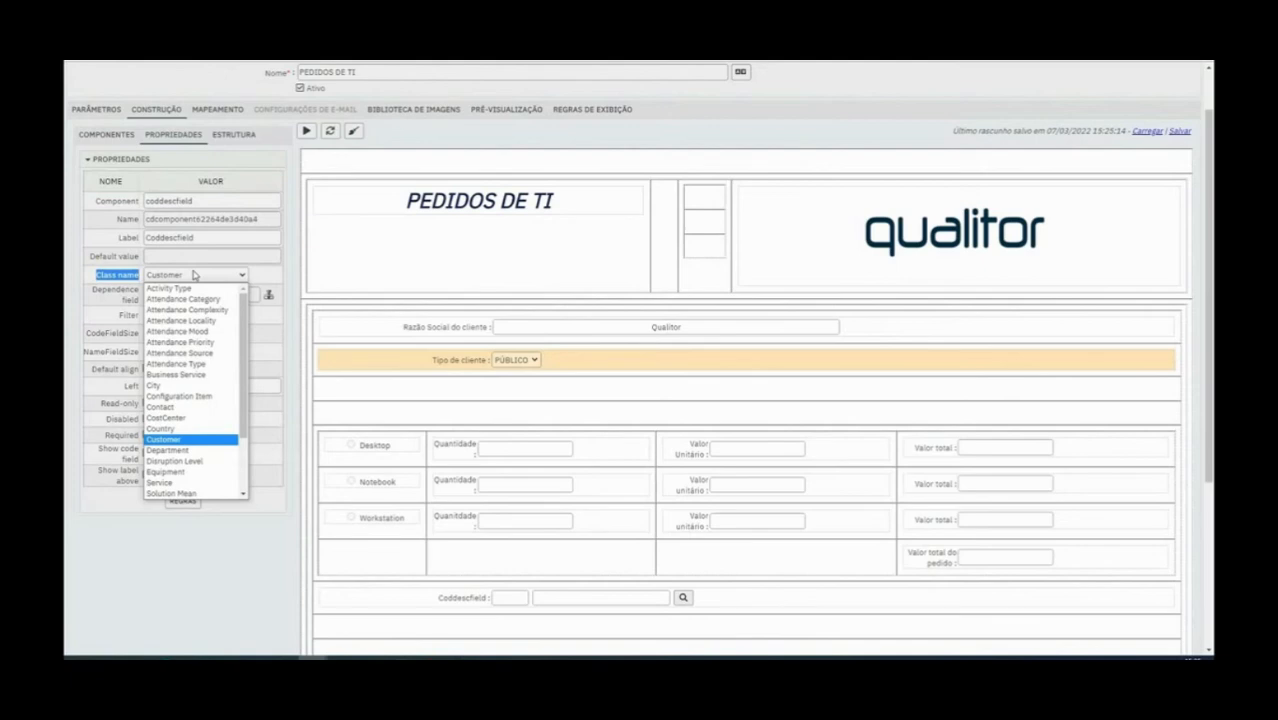
# Keep Customer as the record search field's Class name and preview the form to look through the field's customer lookup
pyautogui.click(194, 275)
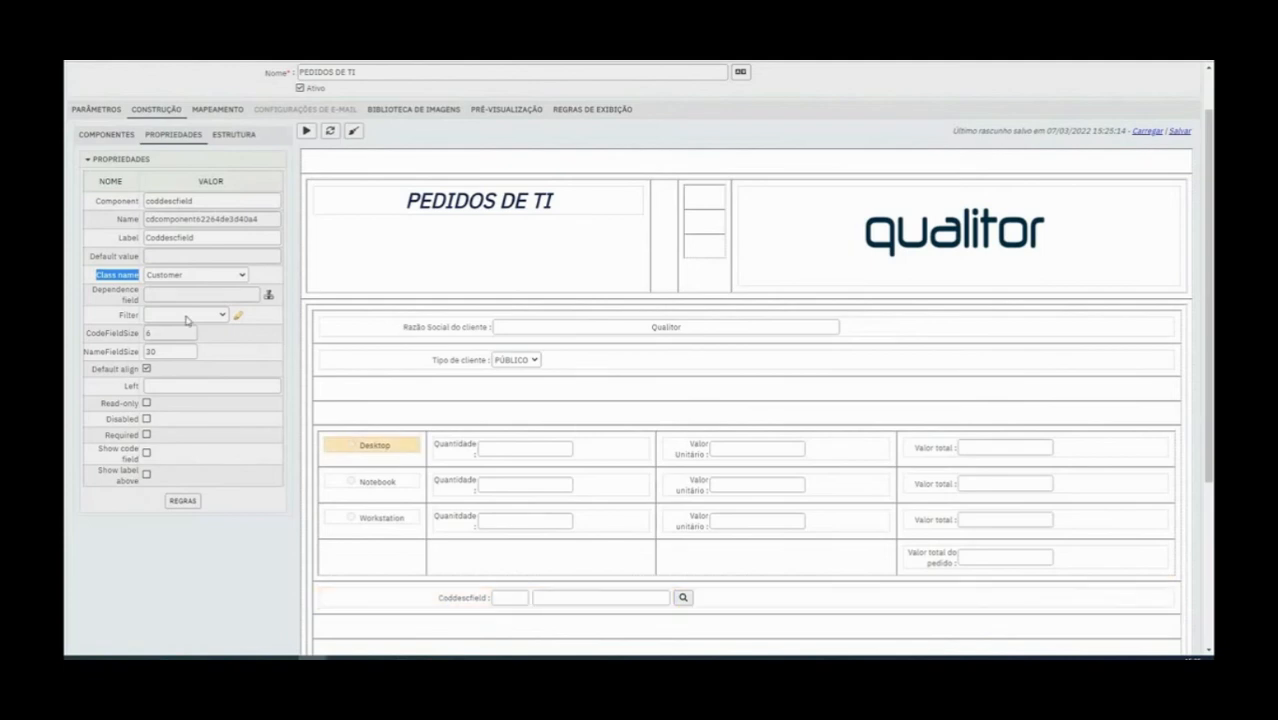
pyautogui.click(210, 275)
pyautogui.click(175, 439)
pyautogui.click(306, 131)
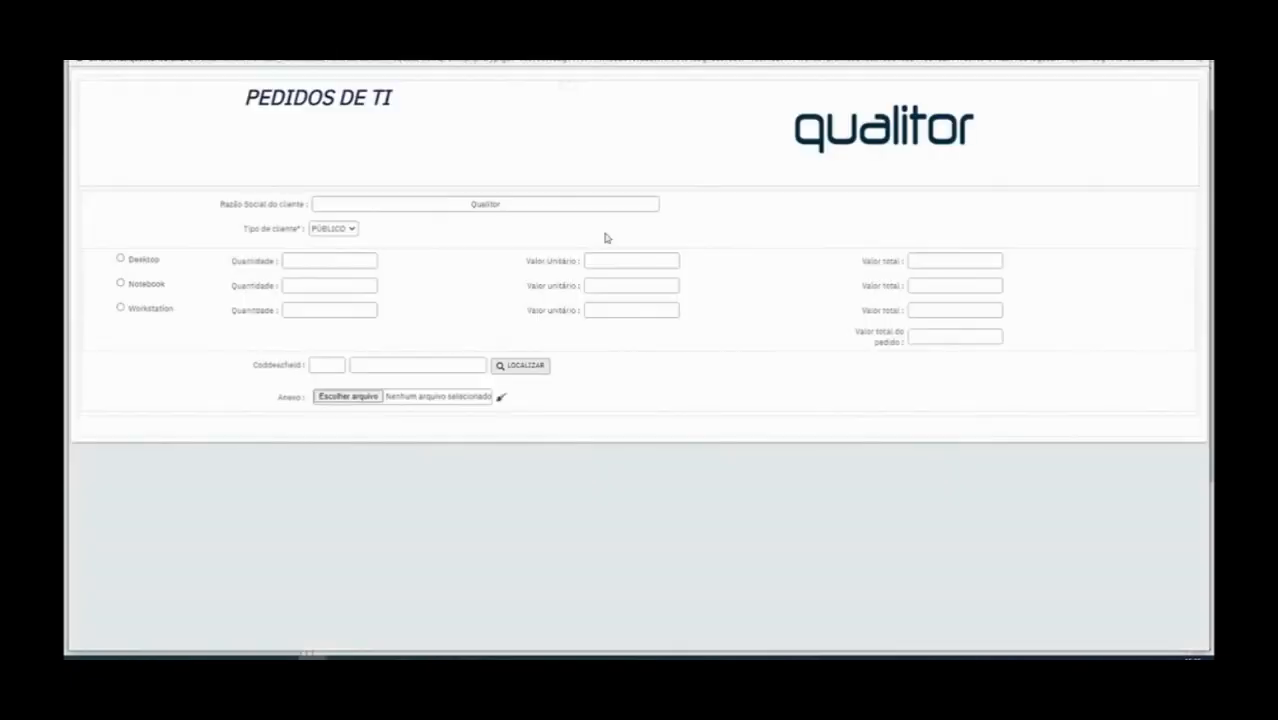
pyautogui.click(518, 366)
pyautogui.click(831, 142)
pyautogui.scroll(-2, 620, 242)
pyautogui.scroll(2, 615, 250)
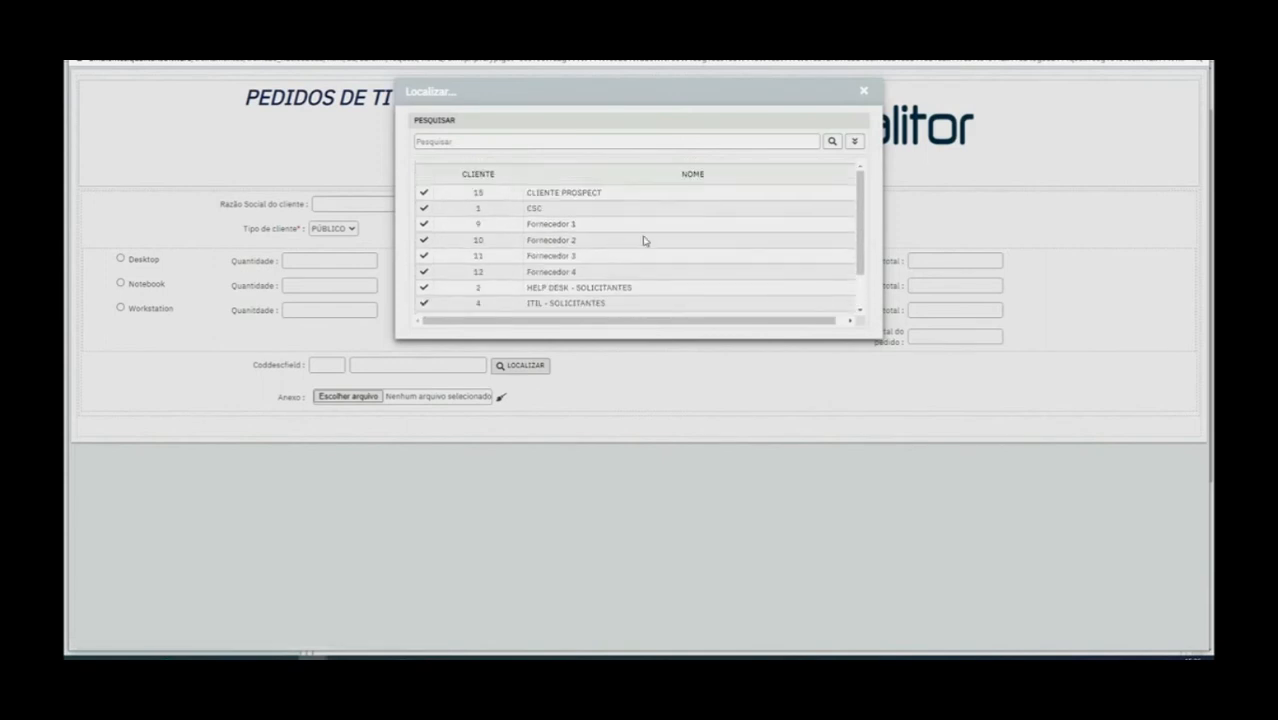
pyautogui.click(864, 91)
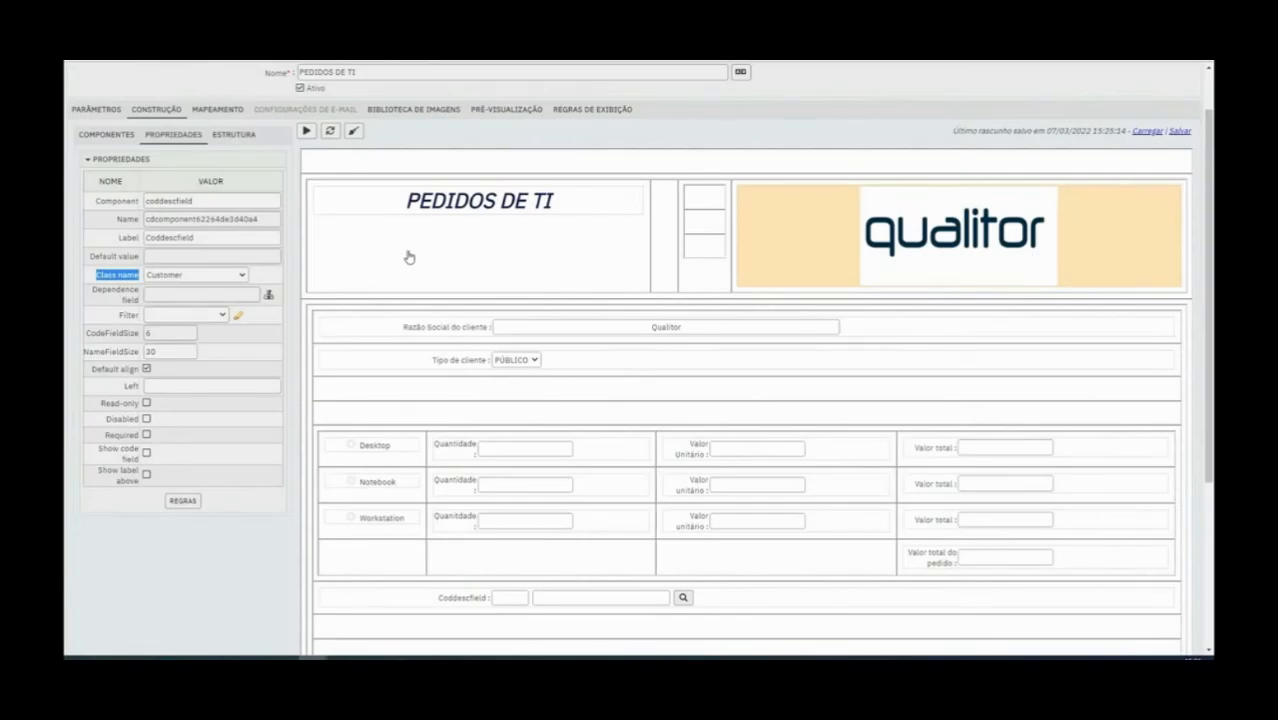
# Set the Class name of the record search field below the items table to Activity Type
pyautogui.click(465, 602)
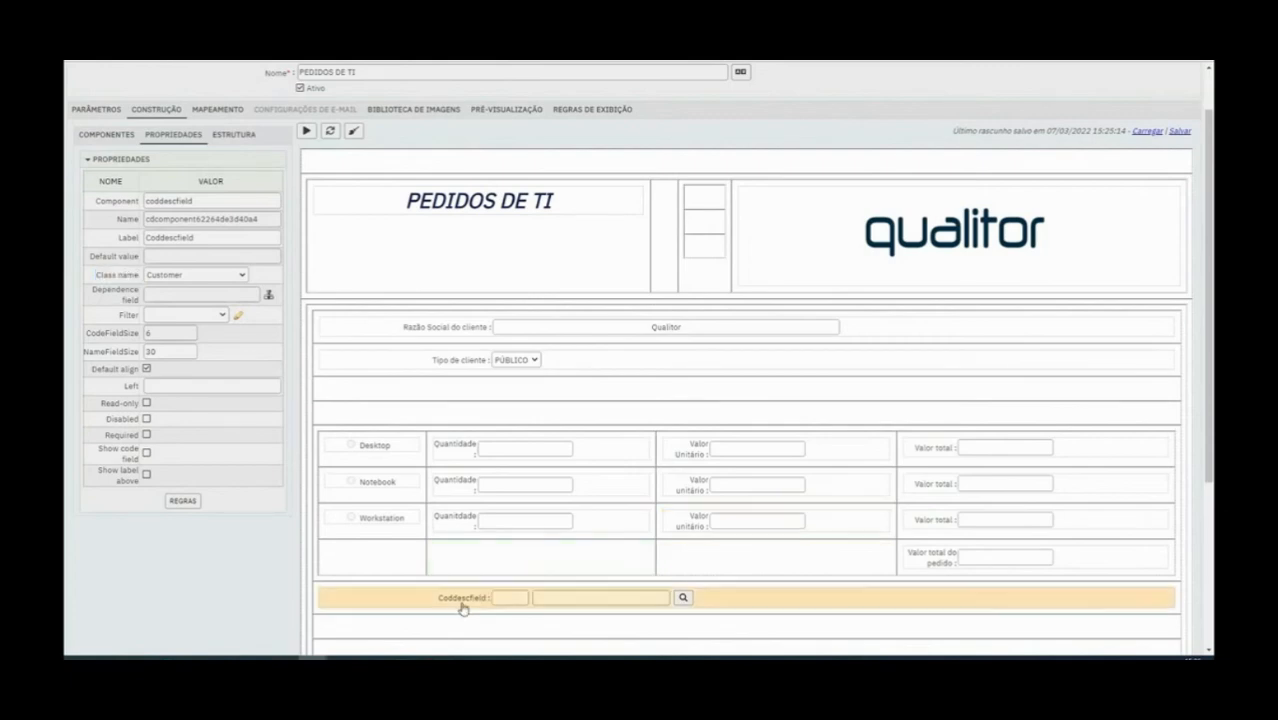
pyautogui.click(240, 276)
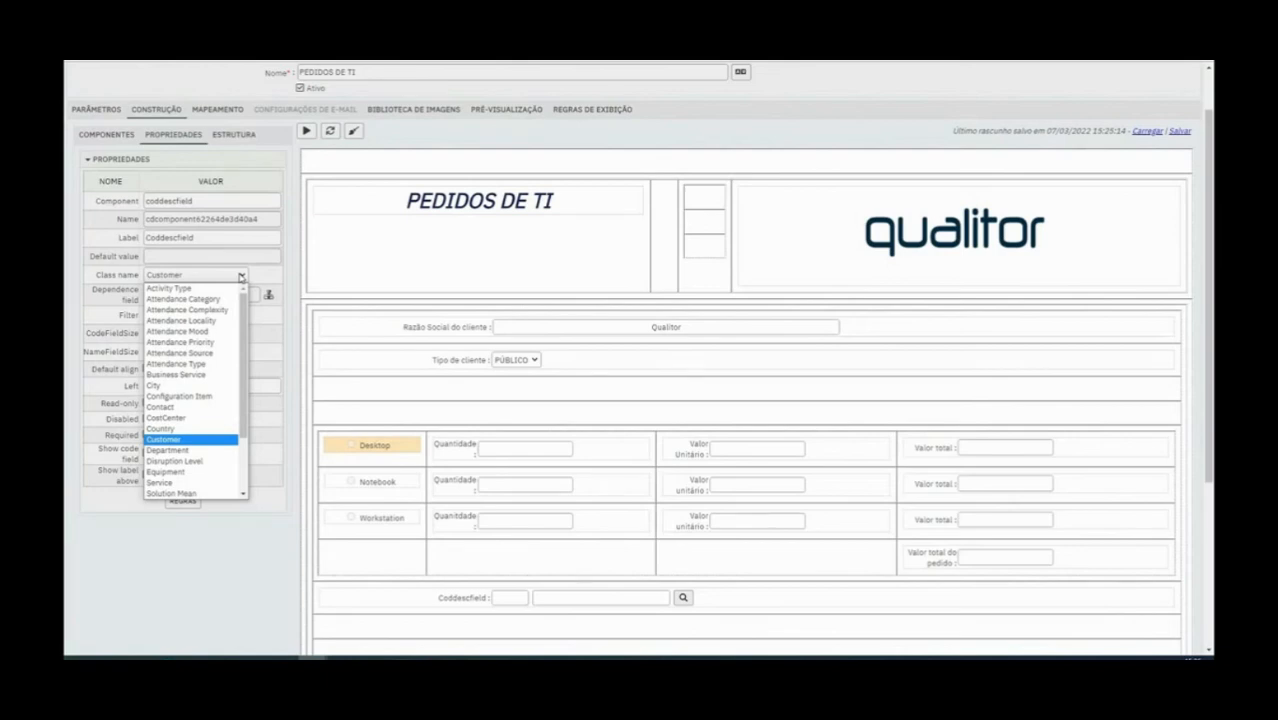
pyautogui.click(456, 608)
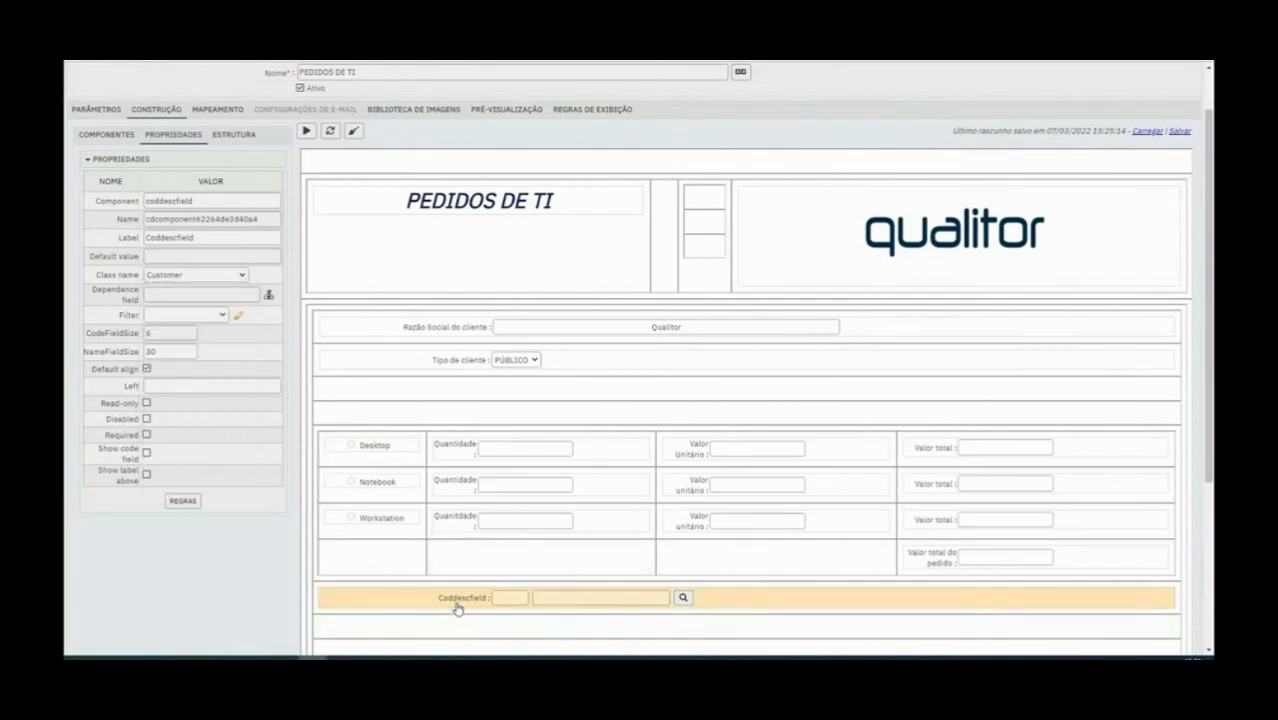
pyautogui.moveTo(93, 277); pyautogui.dragTo(141, 276)
pyautogui.click(395, 334)
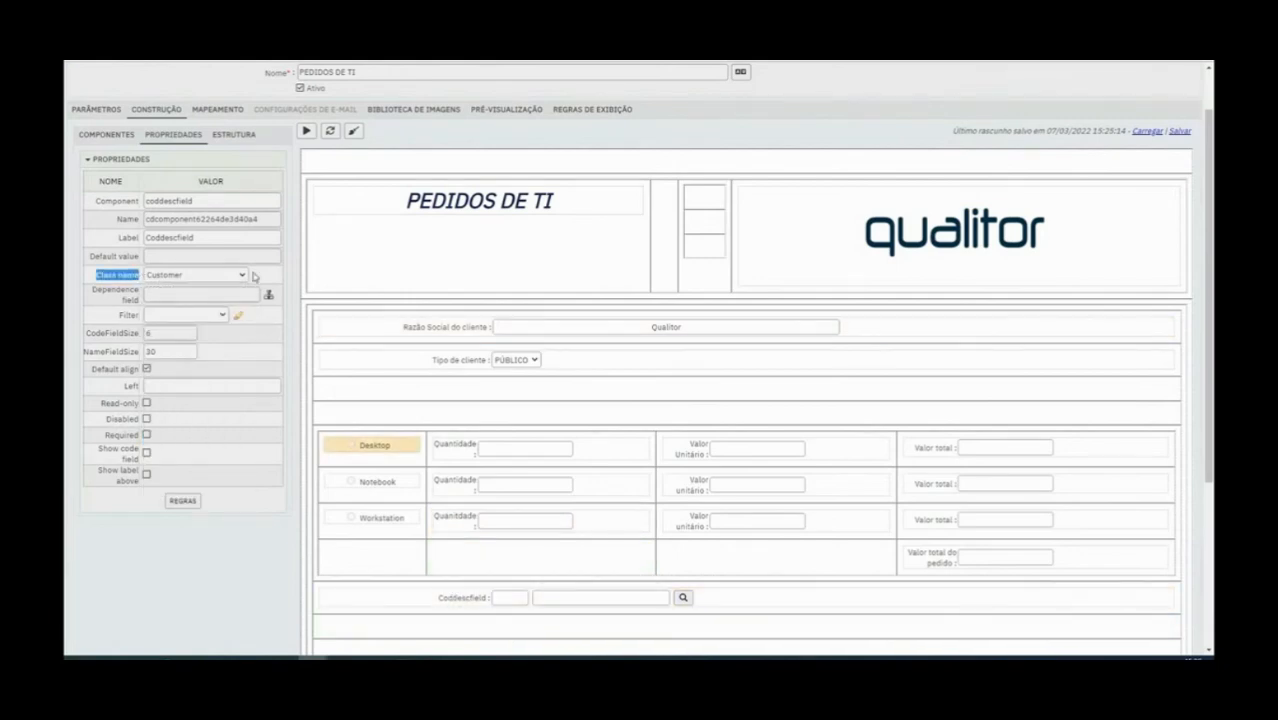
pyautogui.click(240, 275)
pyautogui.click(227, 289)
# Label the record search field below the items table "tipo de atendimento"
pyautogui.doubleClick(183, 238)
pyautogui.write('tipo de clie')
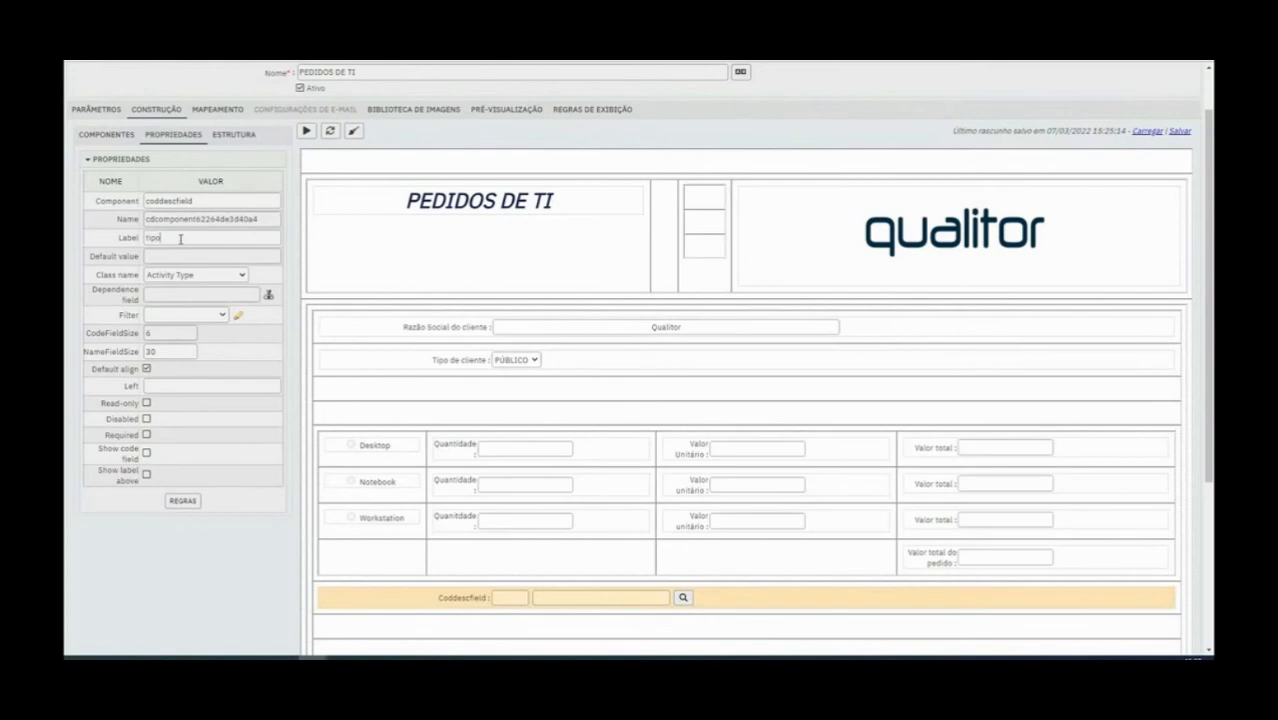
pyautogui.write('nte')
pyautogui.press('BackSpace')
pyautogui.press('BackSpace')
pyautogui.press('BackSpace')
pyautogui.press('BackSpace')
pyautogui.press('BackSpace')
pyautogui.press('BackSpace')
pyautogui.write('atendimento')
pyautogui.click(557, 627)
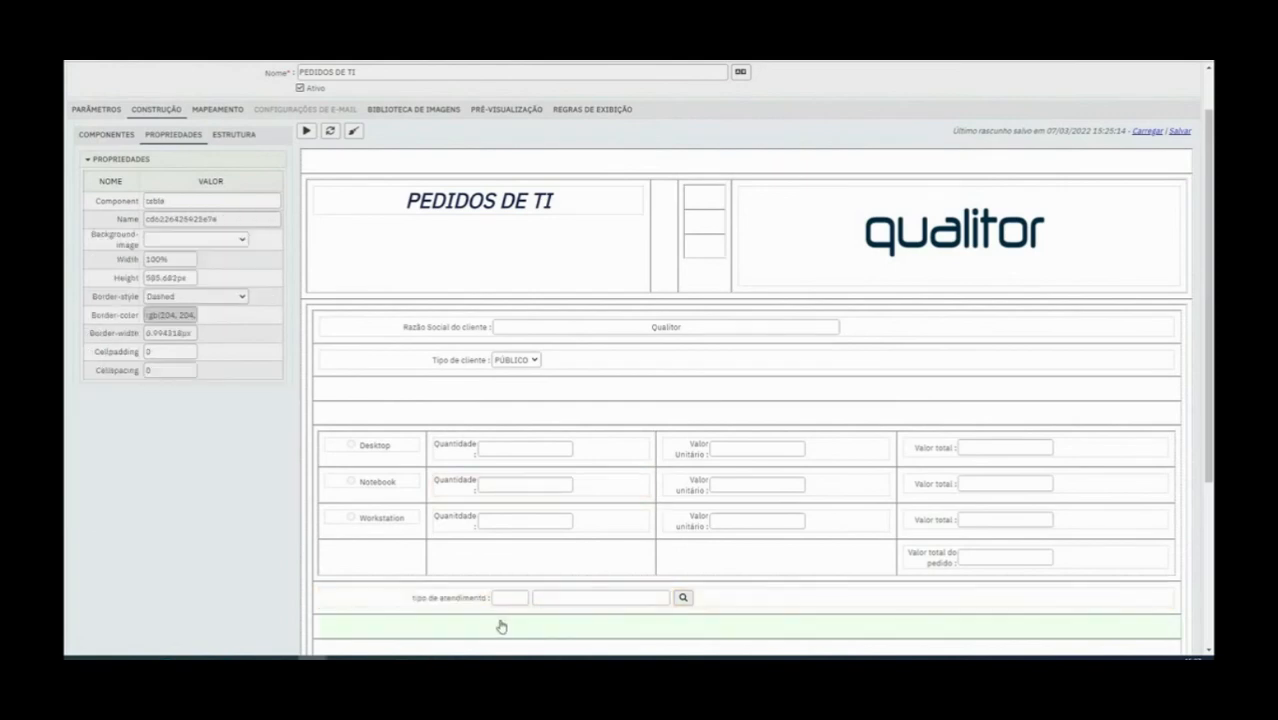
# Set the Name property of the tipo de atendimento record search field to tipodeatendimento
pyautogui.click(445, 598)
pyautogui.doubleClick(191, 220)
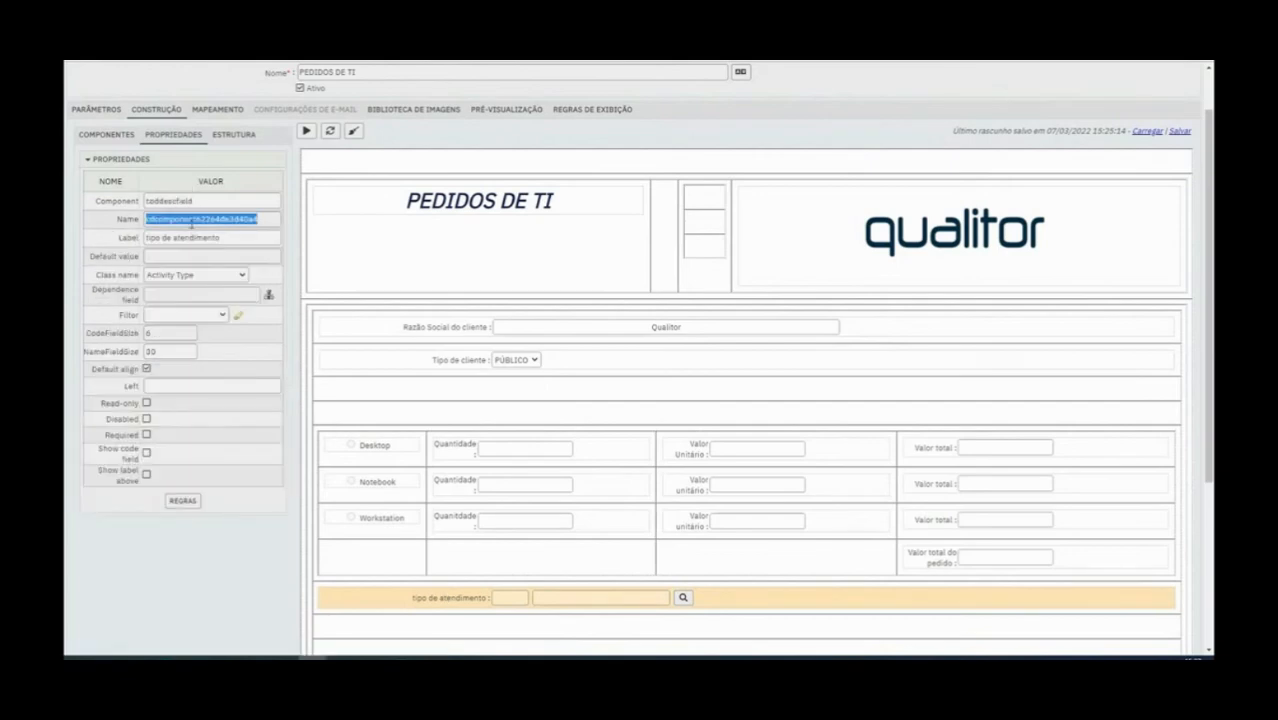
pyautogui.write('tipde')
pyautogui.press('BackSpace')
pyautogui.write('odestendimento')
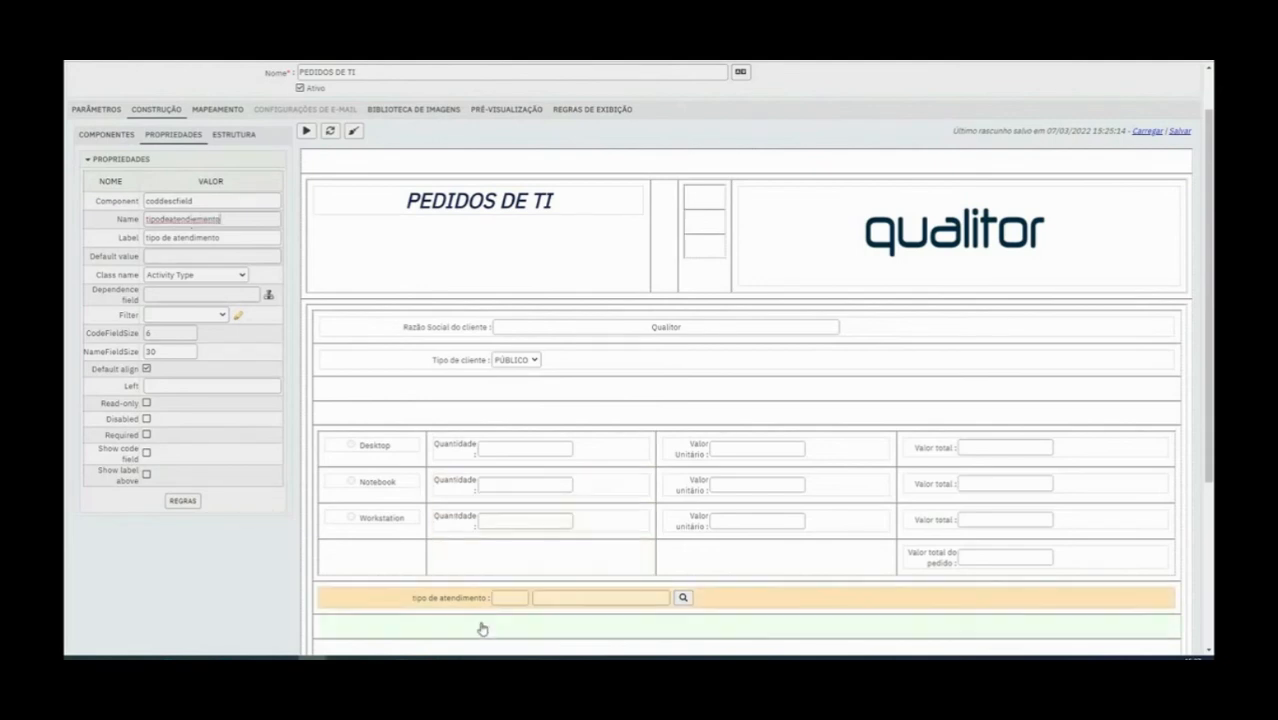
pyautogui.click(120, 140)
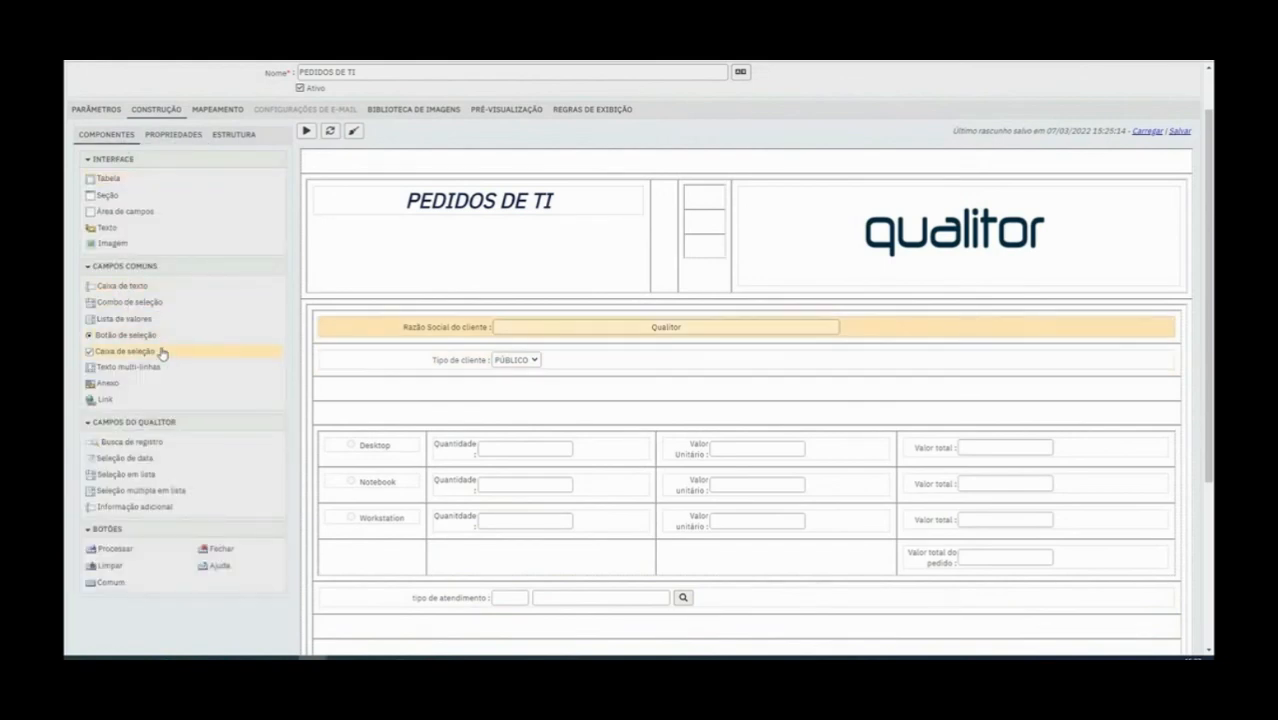
pyautogui.moveTo(133, 445); pyautogui.dragTo(447, 622)
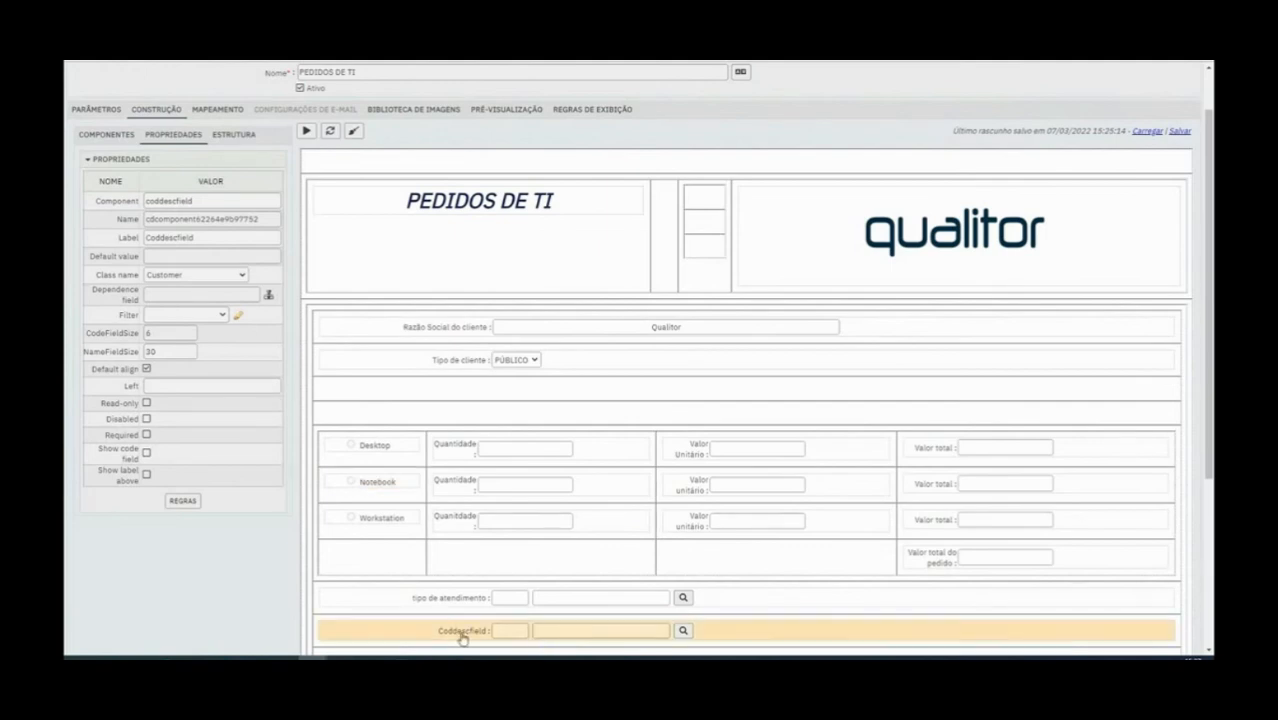
pyautogui.doubleClick(197, 240)
pyautogui.write('co')
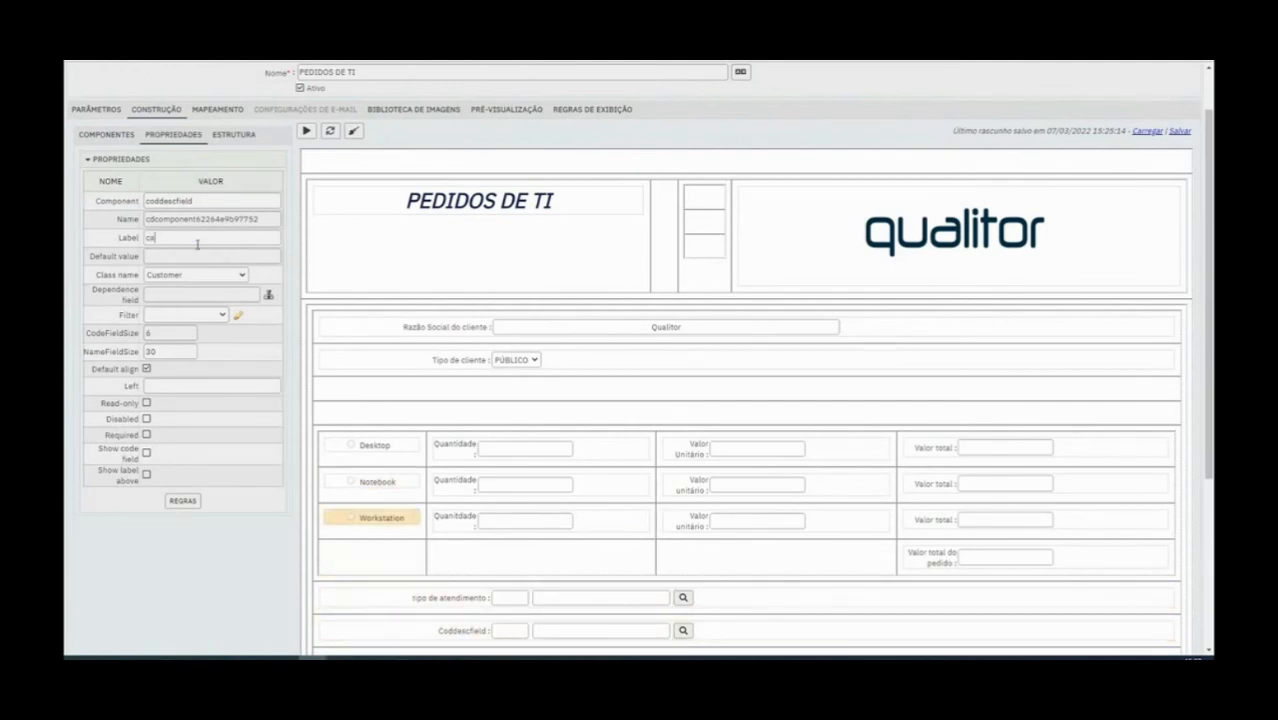
pyautogui.write('teg')
pyautogui.press('BackSpace')
pyautogui.press('BackSpace')
pyautogui.press('BackSpace')
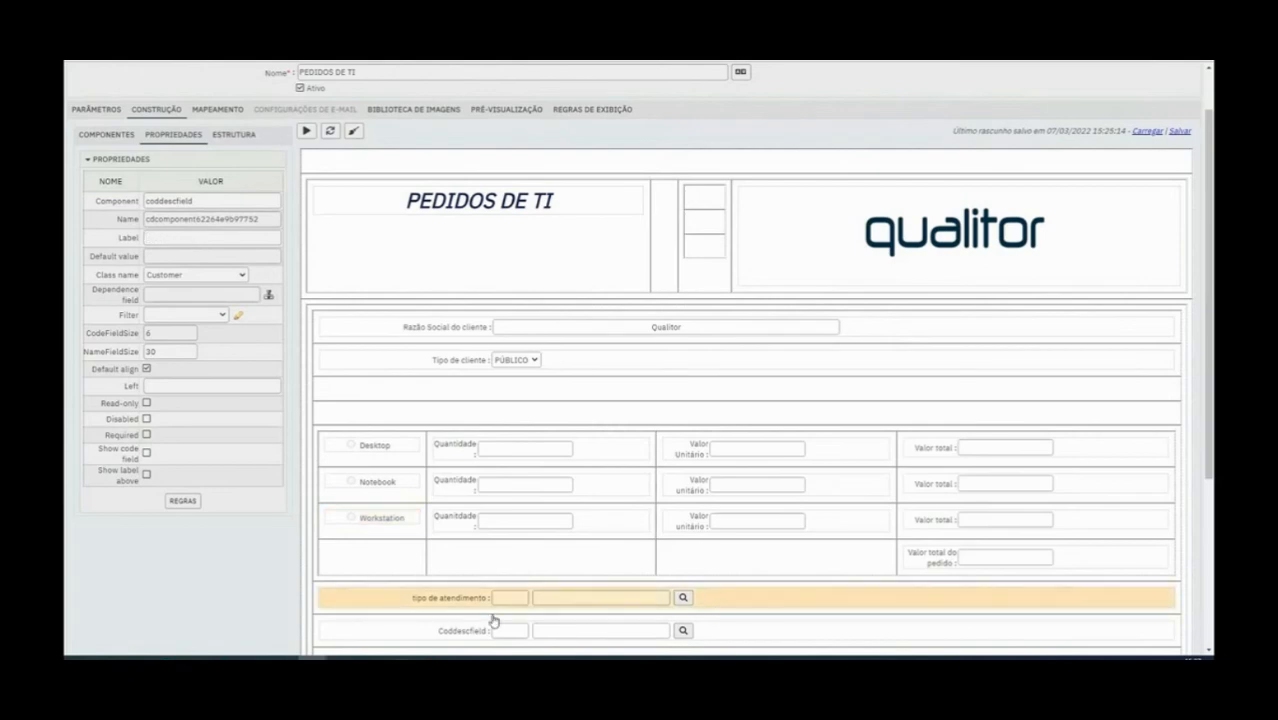
pyautogui.click(455, 632)
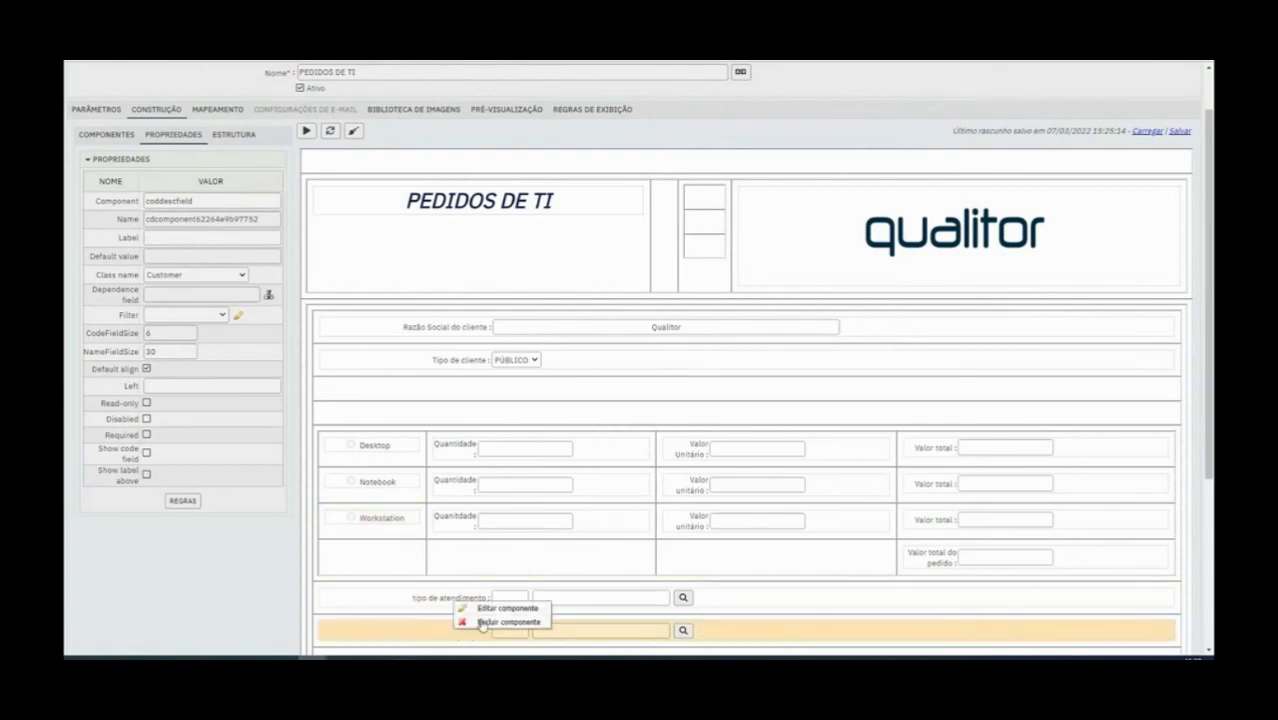
pyautogui.click(490, 622)
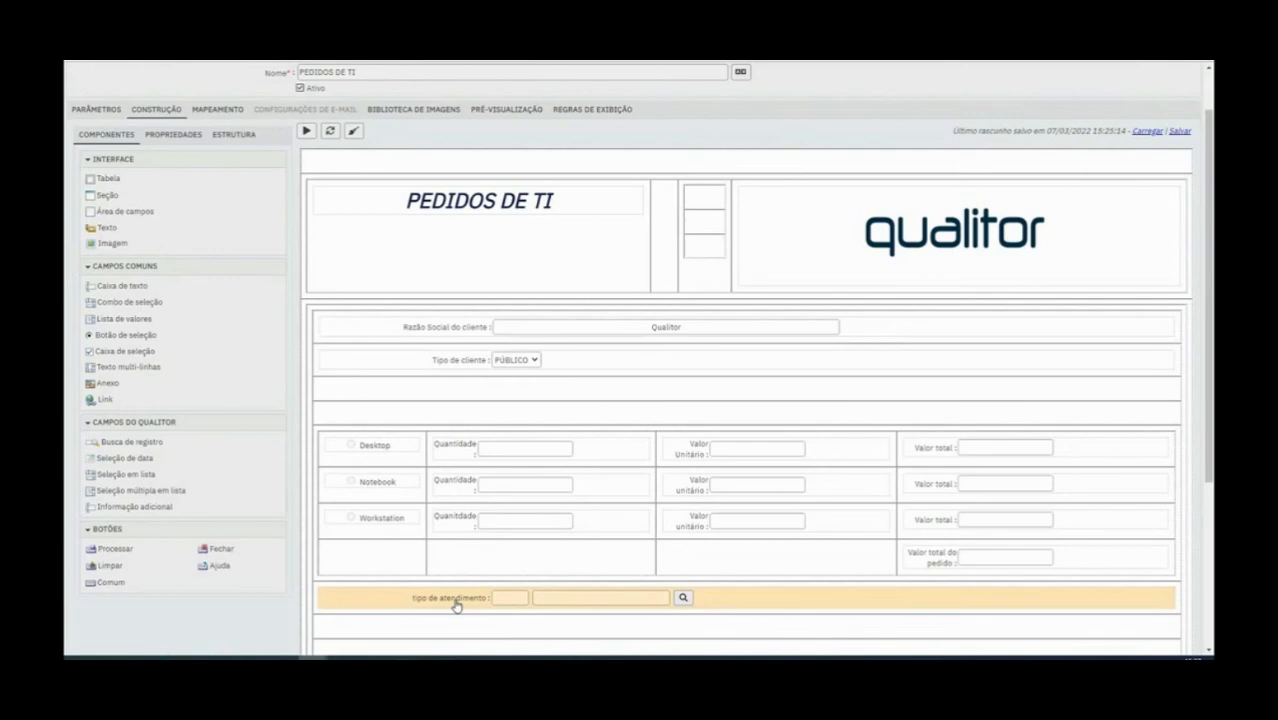
# Replace the tipo de atendimento record search field with a Seleção em lista field and check its choices
pyautogui.rightClick(455, 605)
pyautogui.click(470, 619)
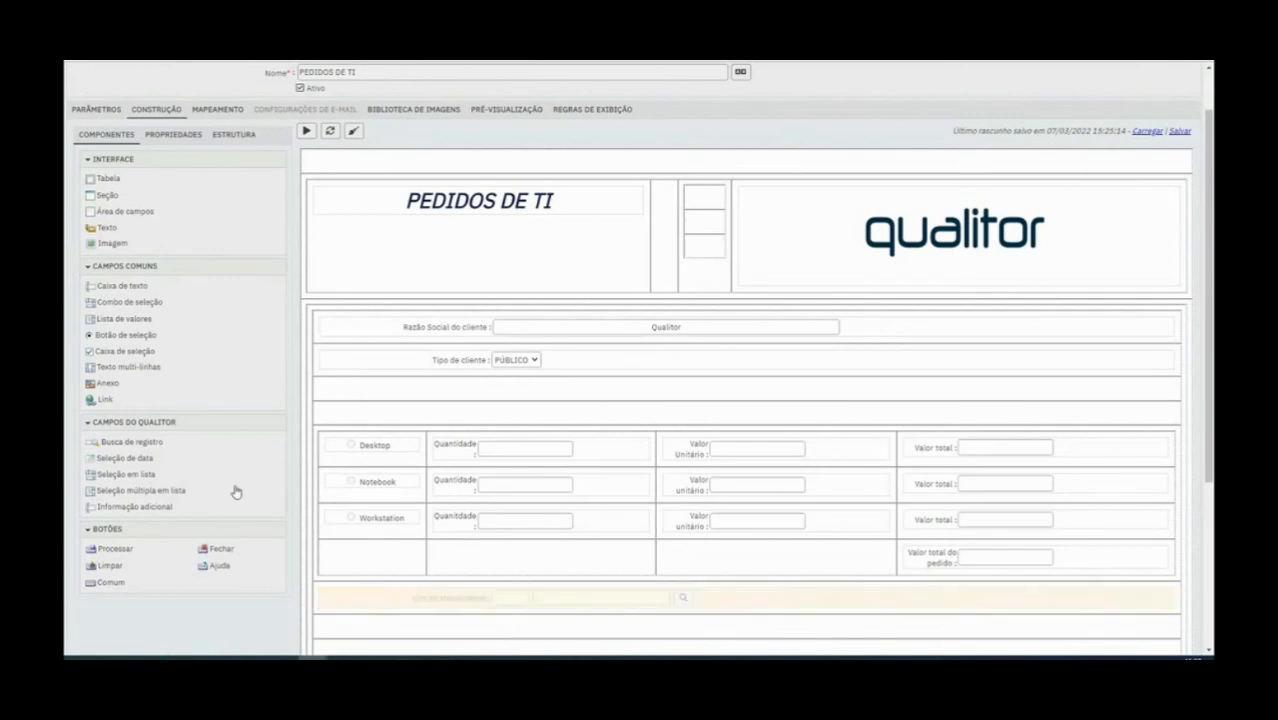
pyautogui.moveTo(128, 474); pyautogui.dragTo(422, 594)
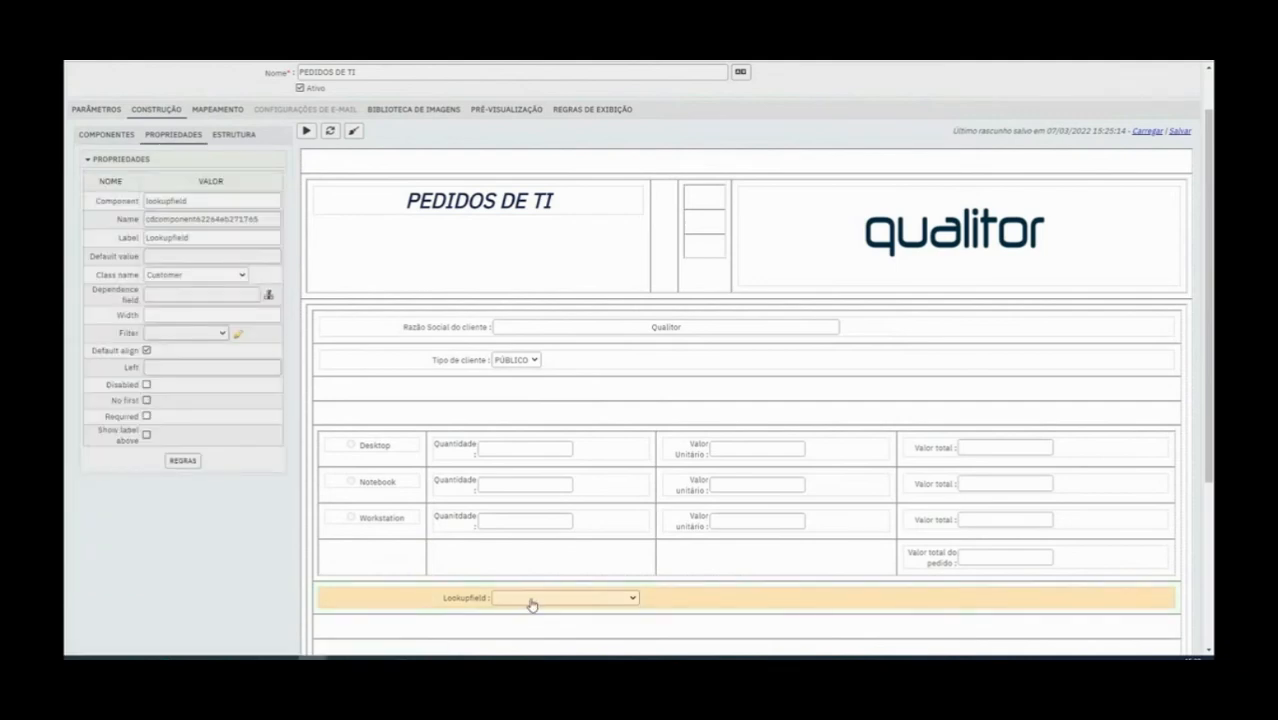
pyautogui.click(531, 600)
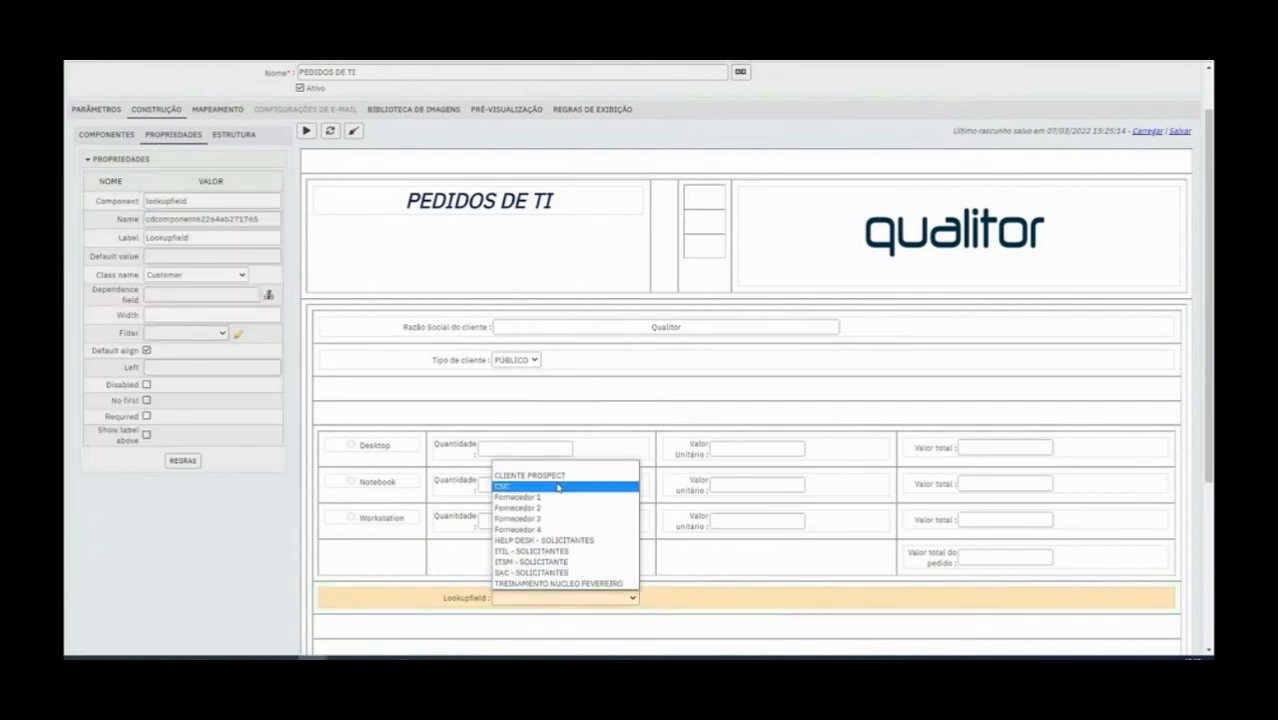
pyautogui.click(468, 599)
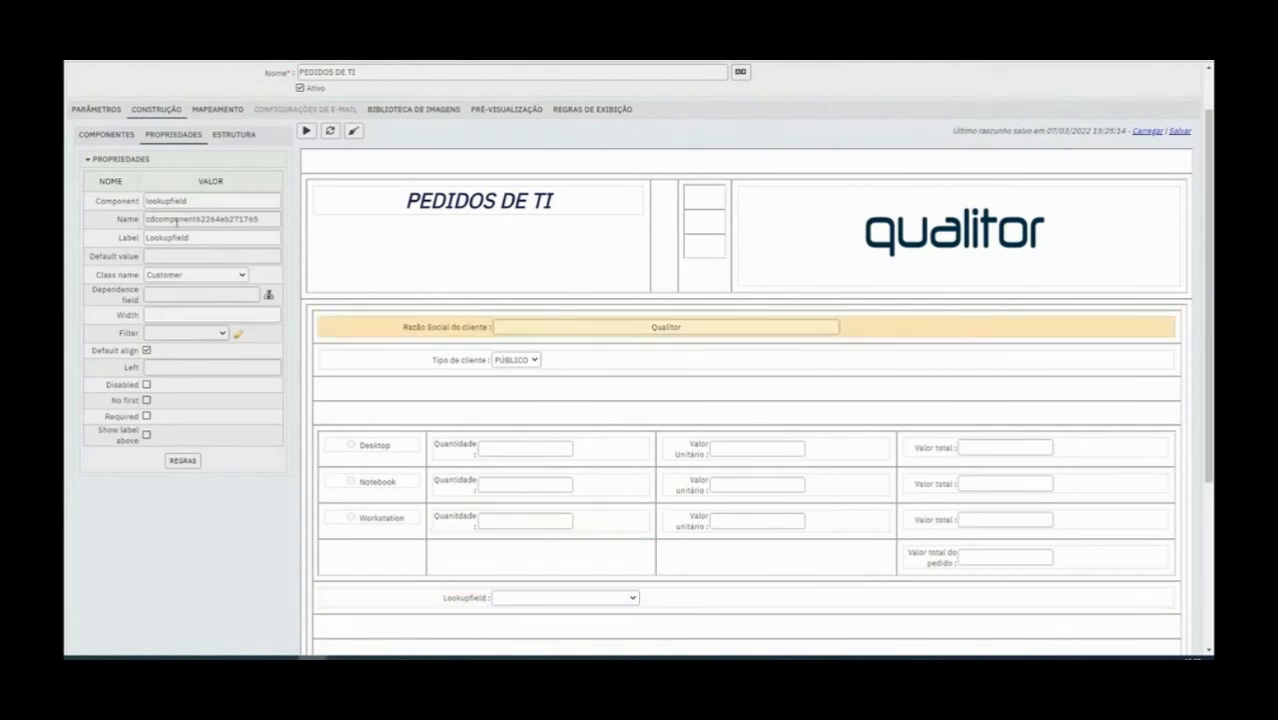
# Set the Class name of the list selection field below the items table to Attendance Type and check its choices
pyautogui.click(106, 140)
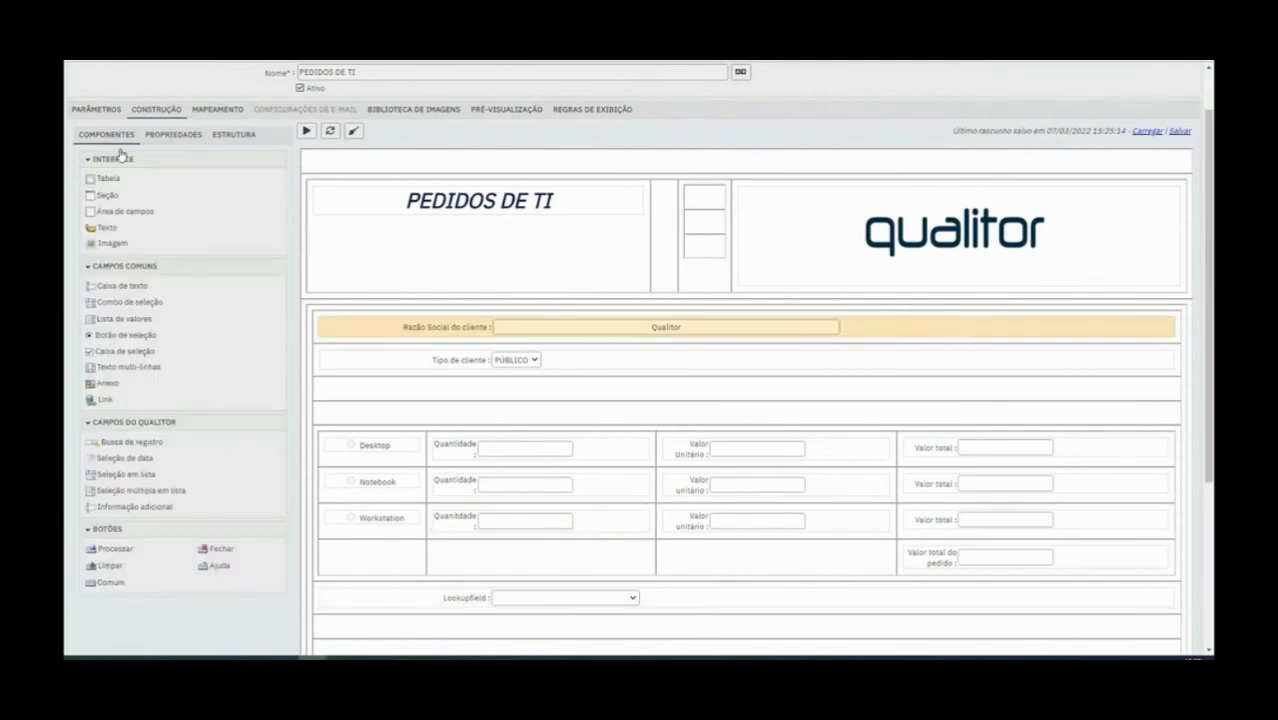
pyautogui.click(458, 608)
pyautogui.click(225, 278)
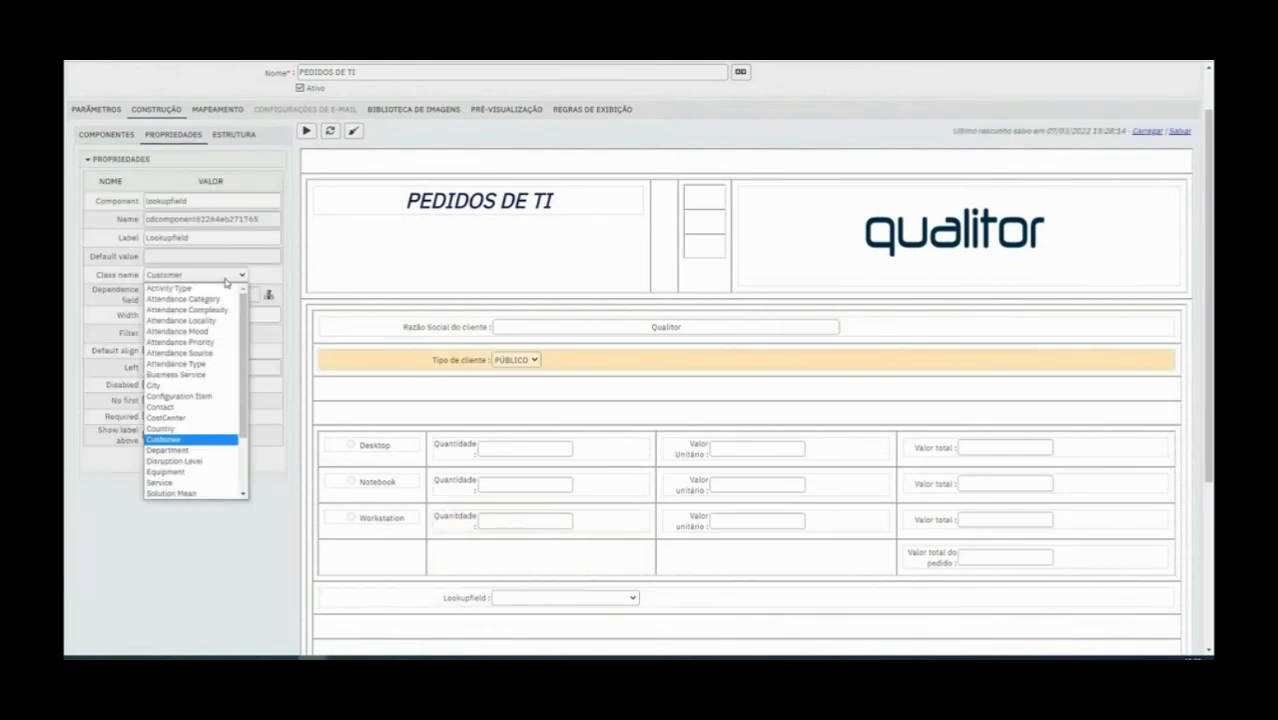
pyautogui.press('Escape')
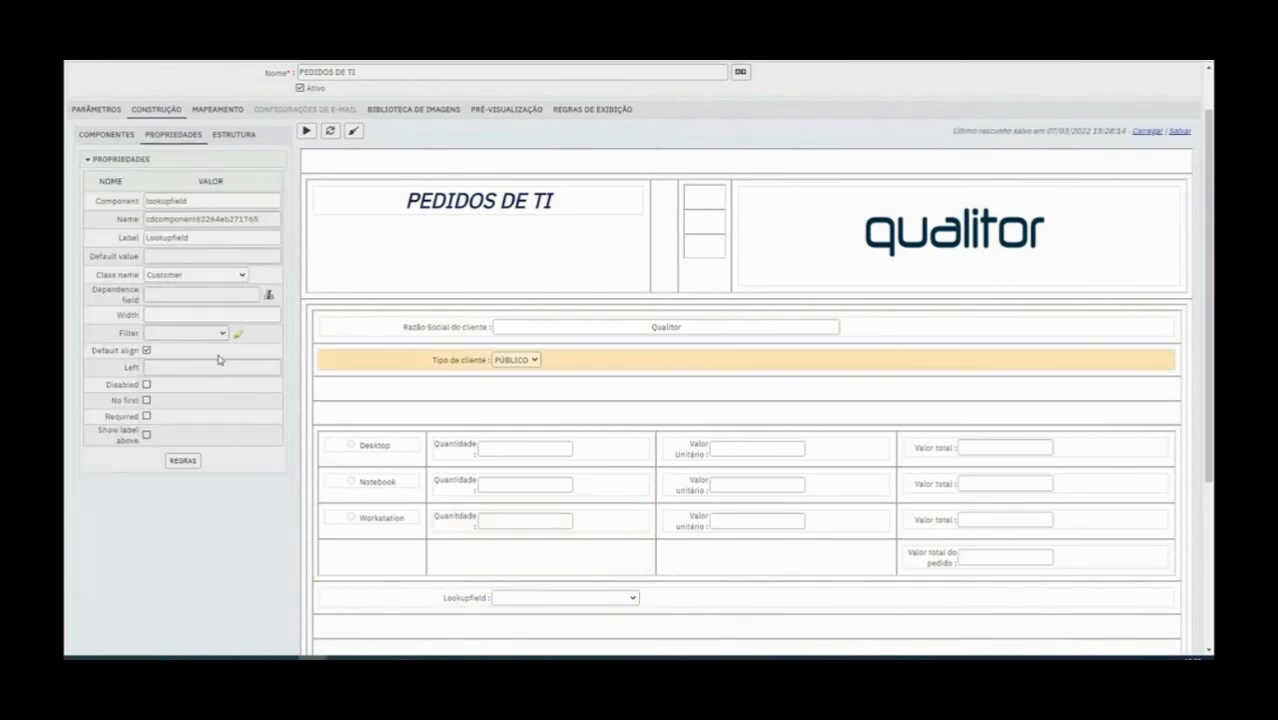
pyautogui.click(500, 598)
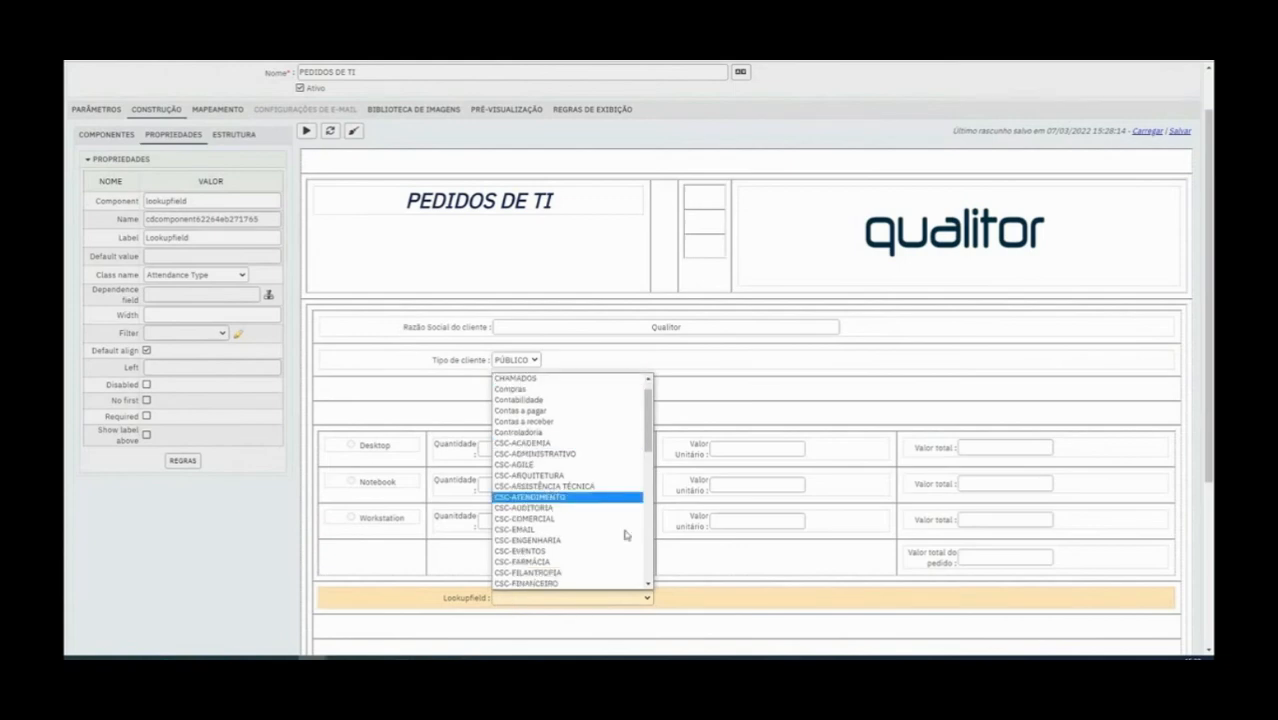
pyautogui.click(471, 606)
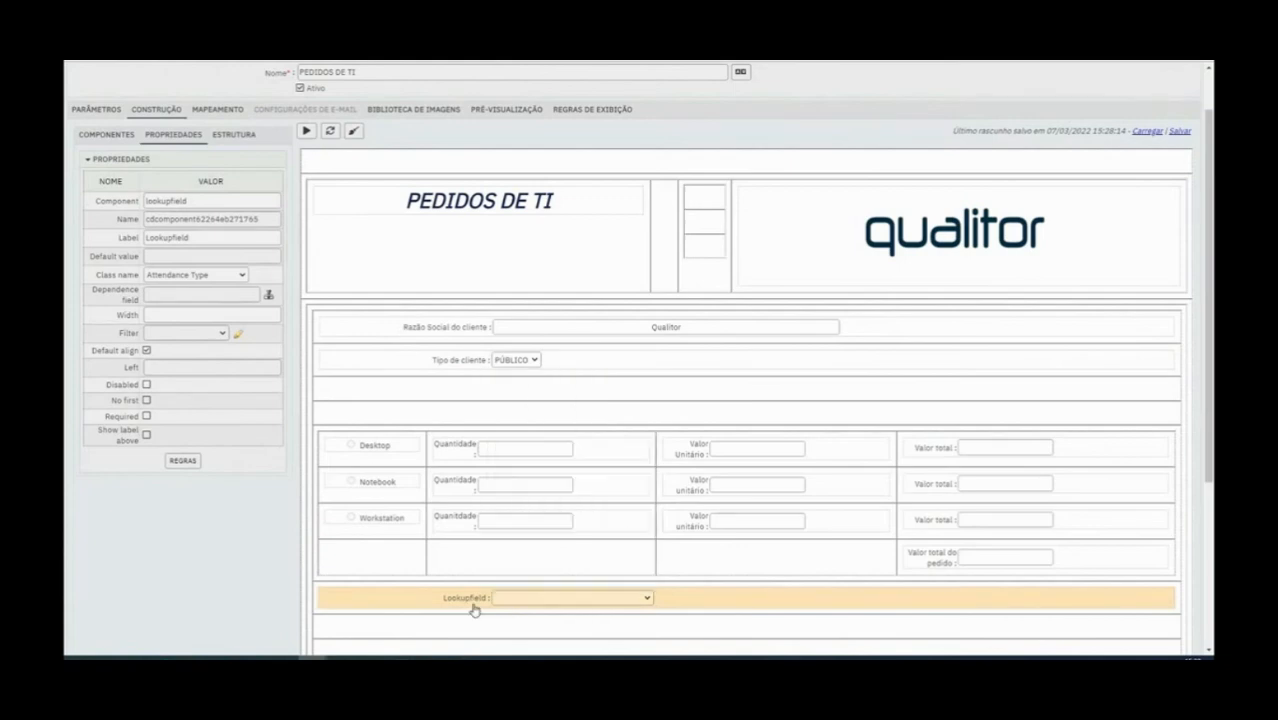
pyautogui.click(543, 600)
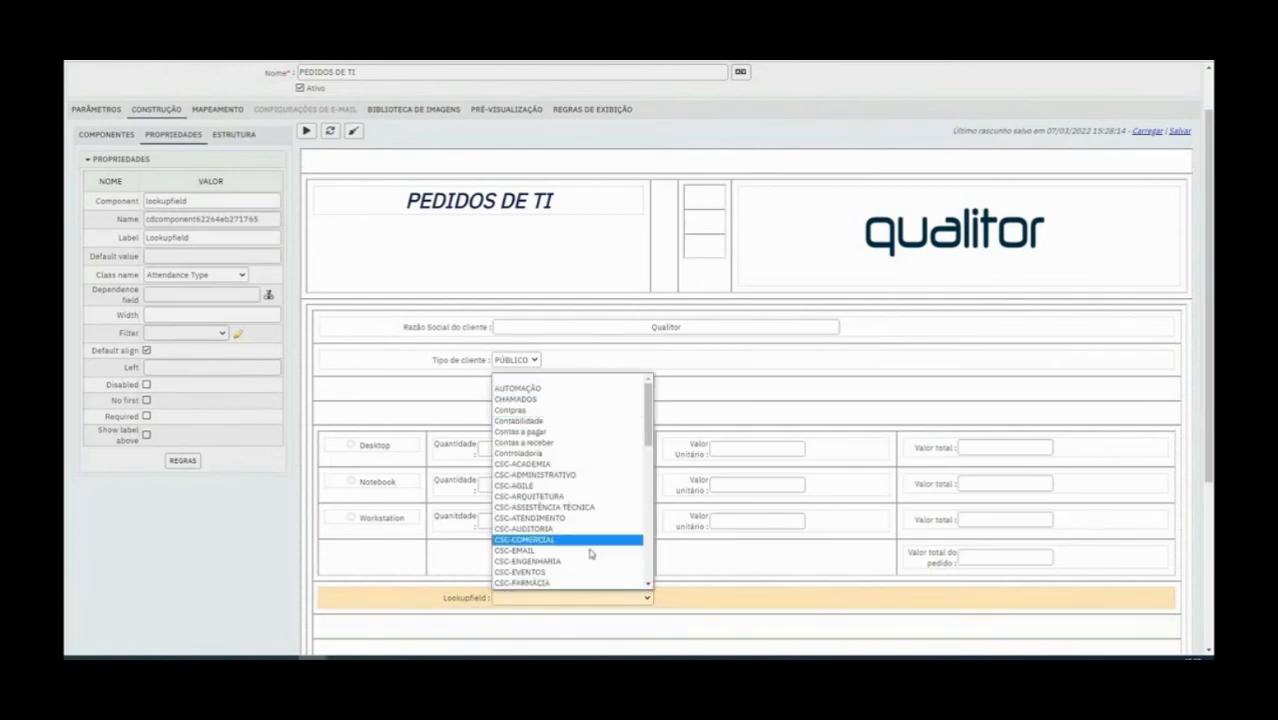
# Label the list selection field "Tipo de atendimento" and set its Name to tipodeatendimento
pyautogui.click(448, 601)
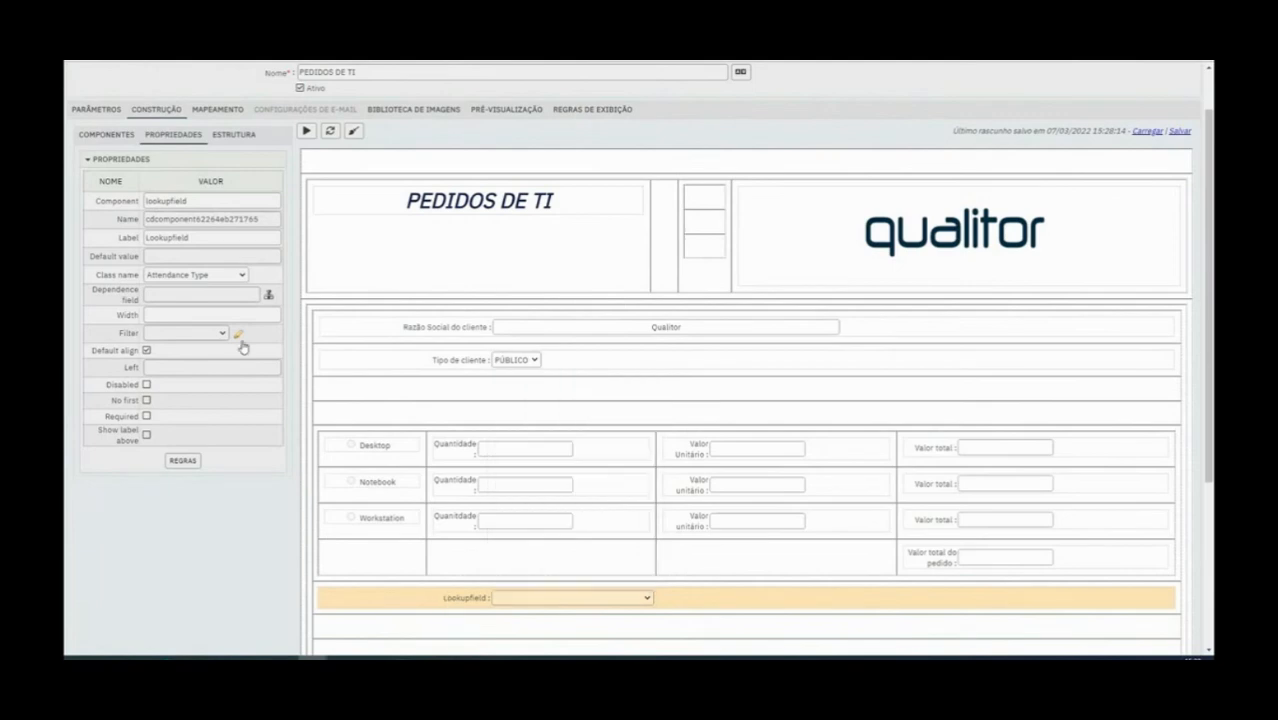
pyautogui.doubleClick(173, 240)
pyautogui.write('tipo de at')
pyautogui.write('e atendimento')
pyautogui.hotkey('ctrl', 'a')
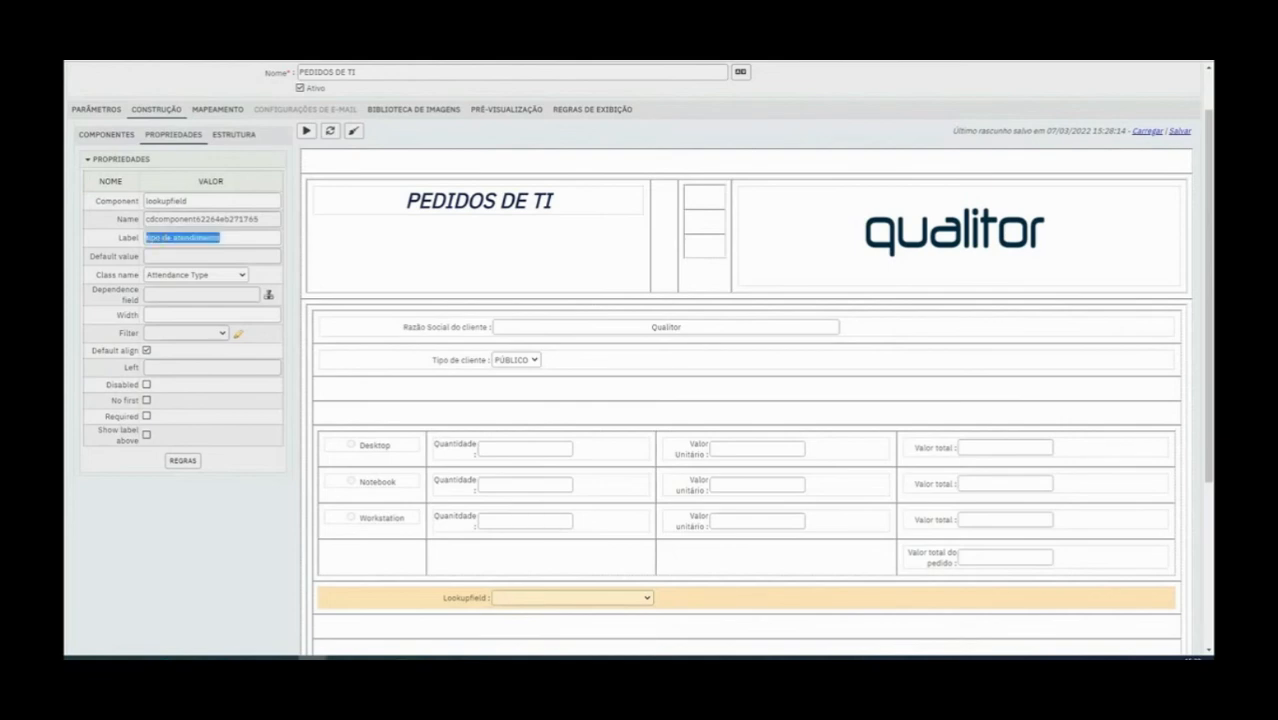
pyautogui.click(181, 218)
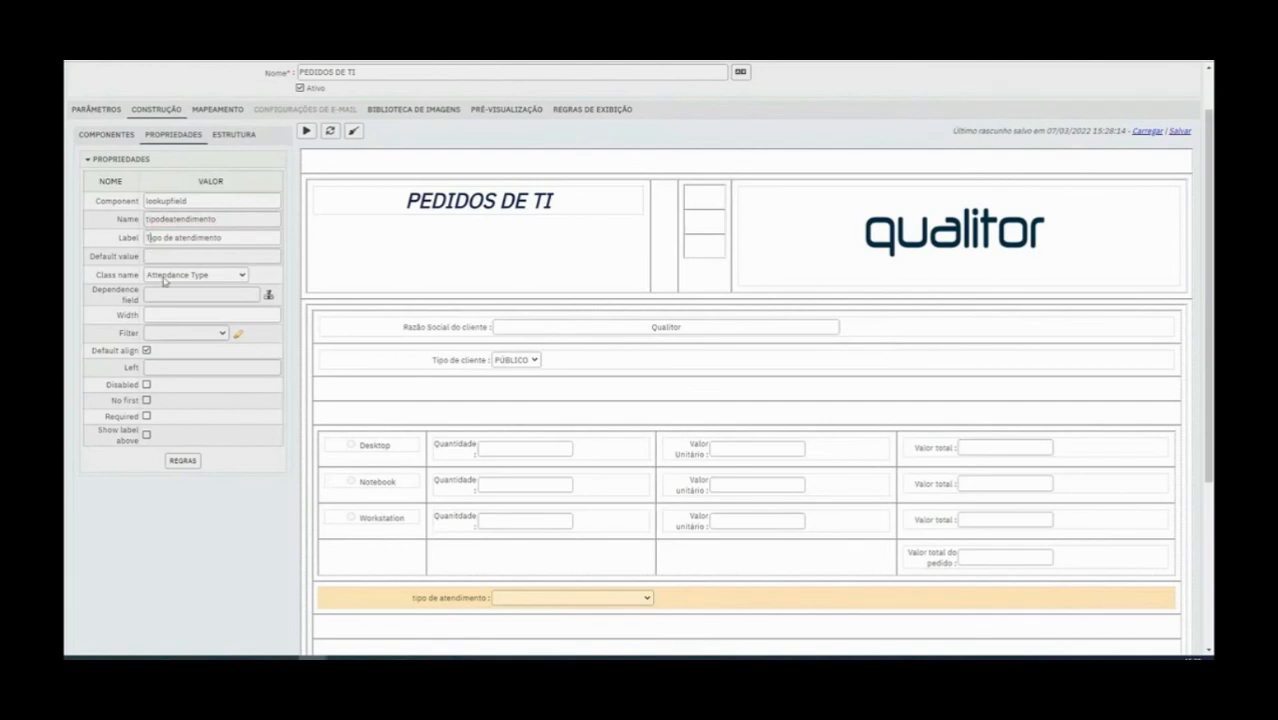
pyautogui.click(426, 626)
pyautogui.click(400, 481)
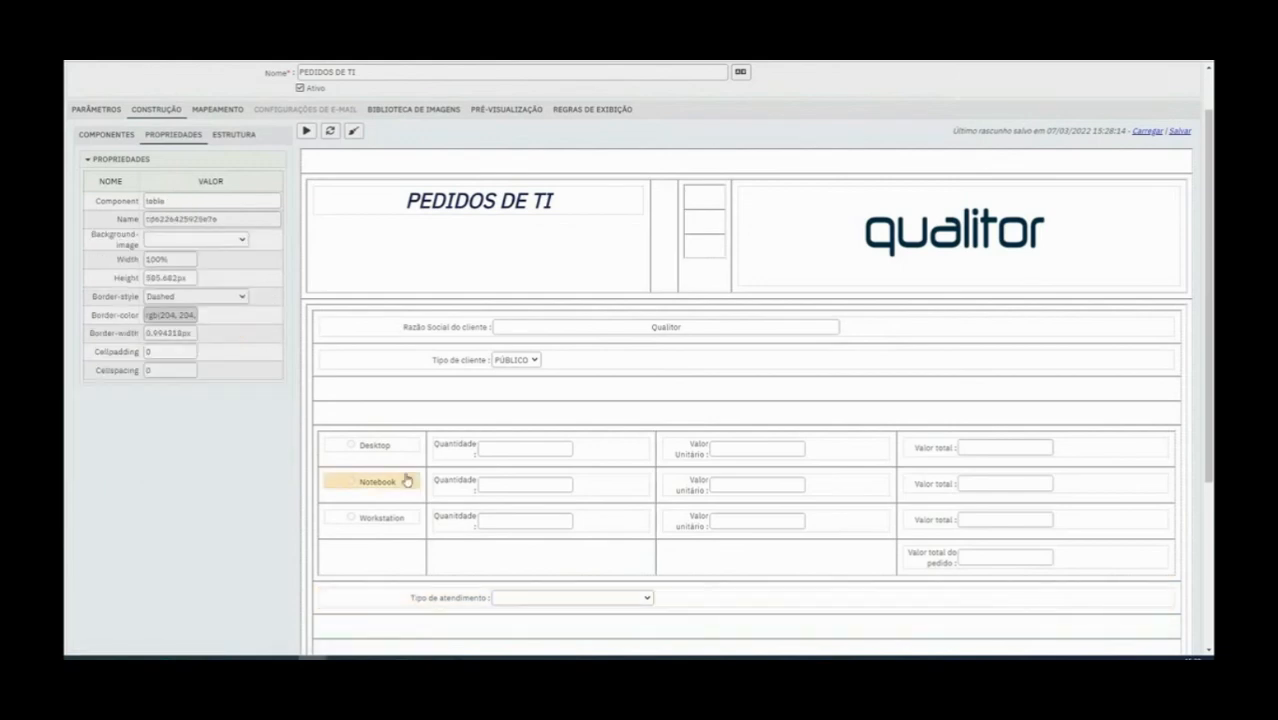
# Add a Seleção em lista field below Tipo de atendimento and set its Class name to Attendance Category
pyautogui.click(108, 134)
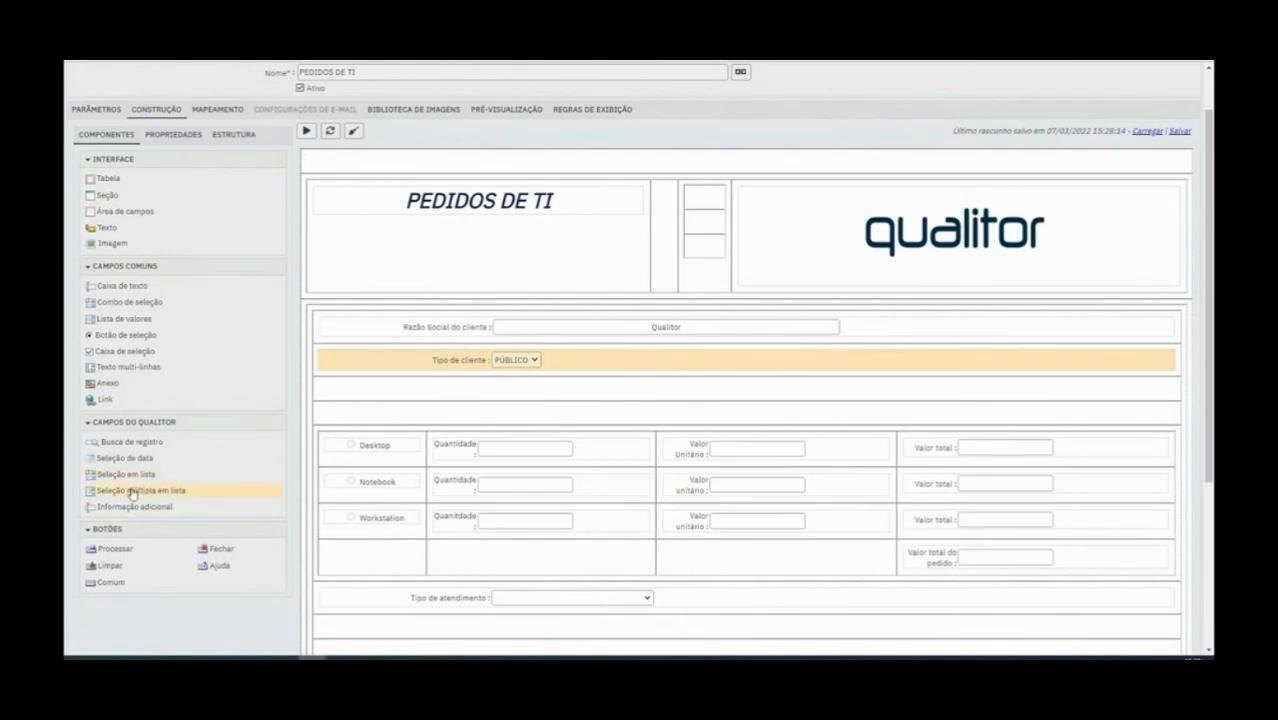
pyautogui.moveTo(128, 476); pyautogui.dragTo(439, 622)
pyautogui.click(194, 276)
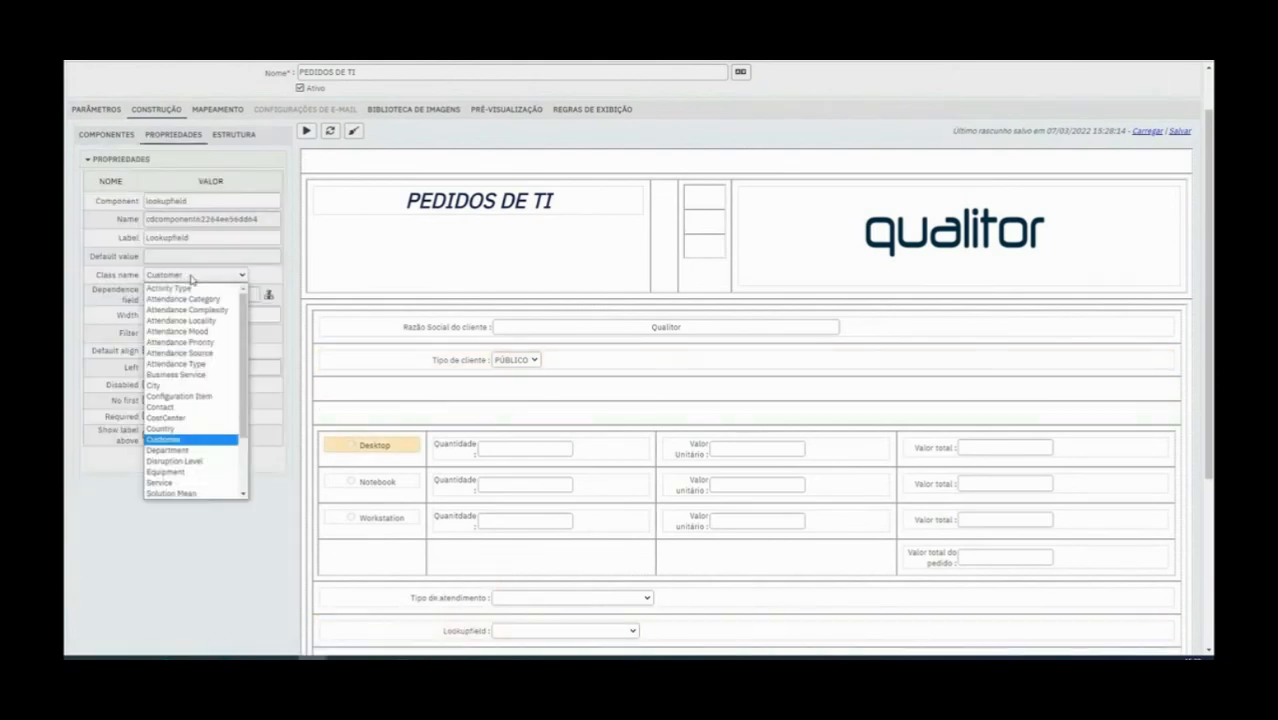
pyautogui.click(207, 300)
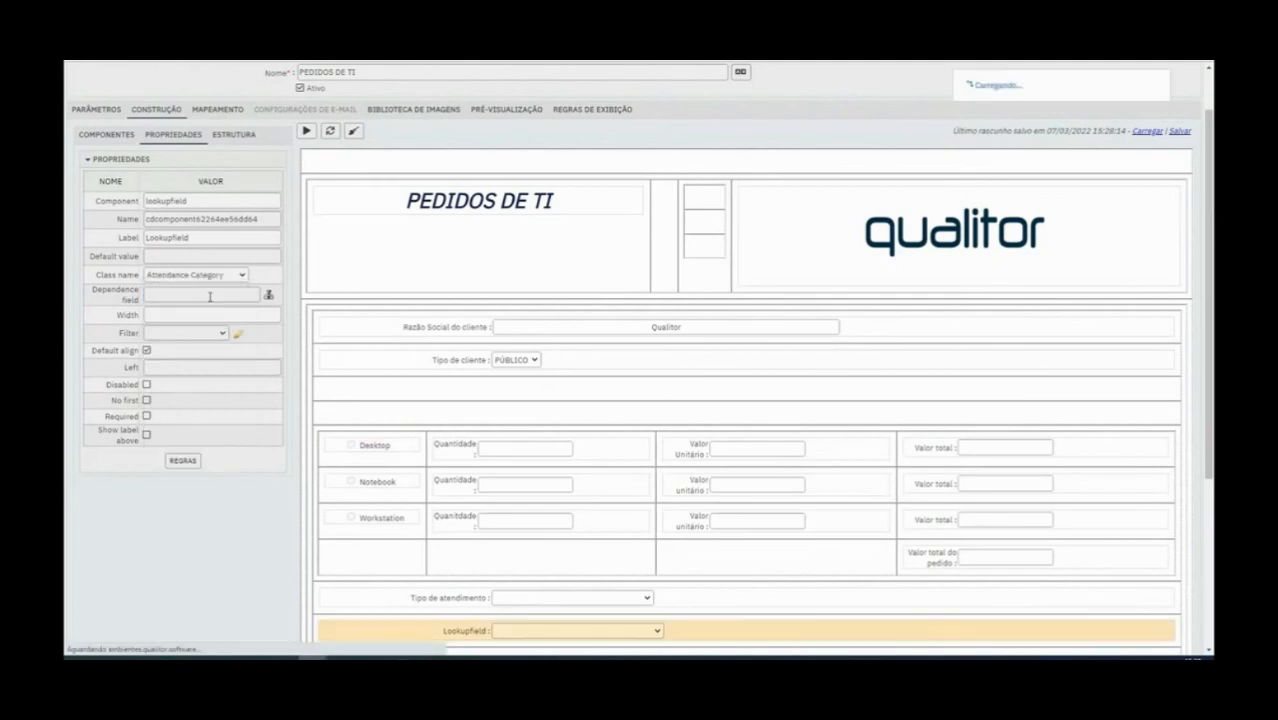
# Set both the Label and the Name of the list selection field below Tipo de atendimento to Categoria1
pyautogui.doubleClick(203, 233)
pyautogui.write('Categoria1')
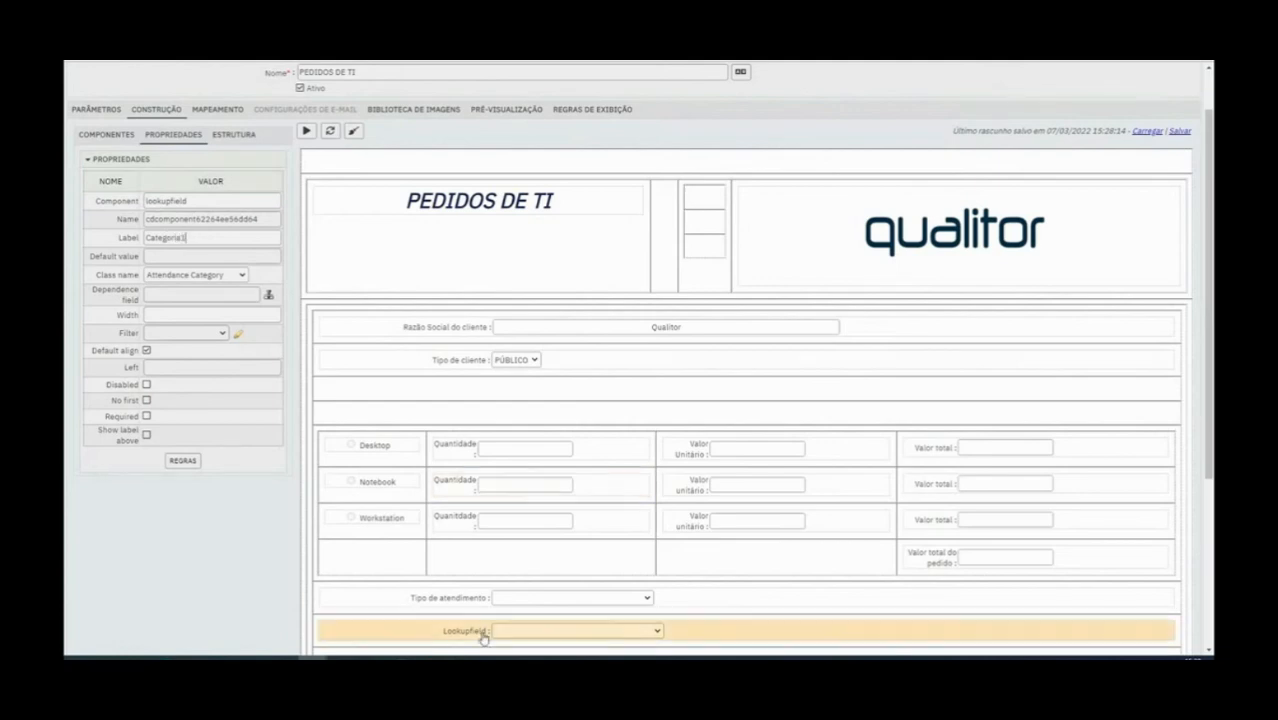
pyautogui.doubleClick(164, 237)
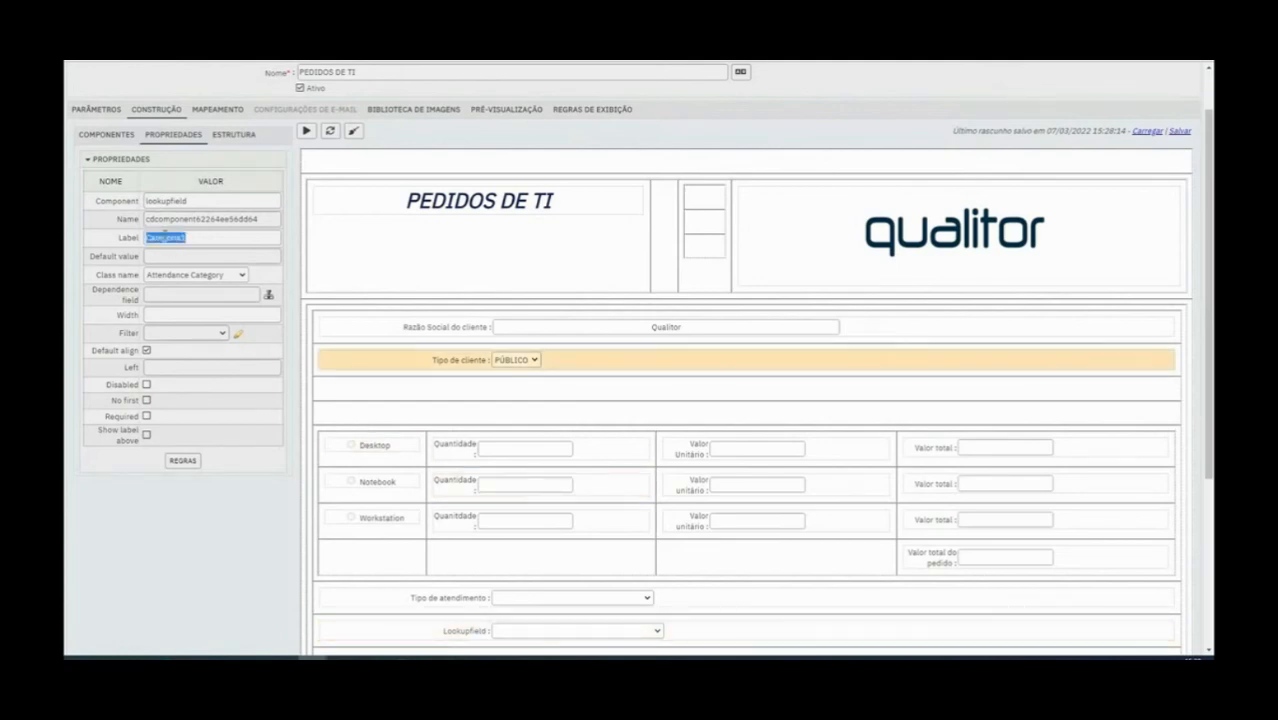
pyautogui.doubleClick(187, 218)
pyautogui.write('Categoria1')
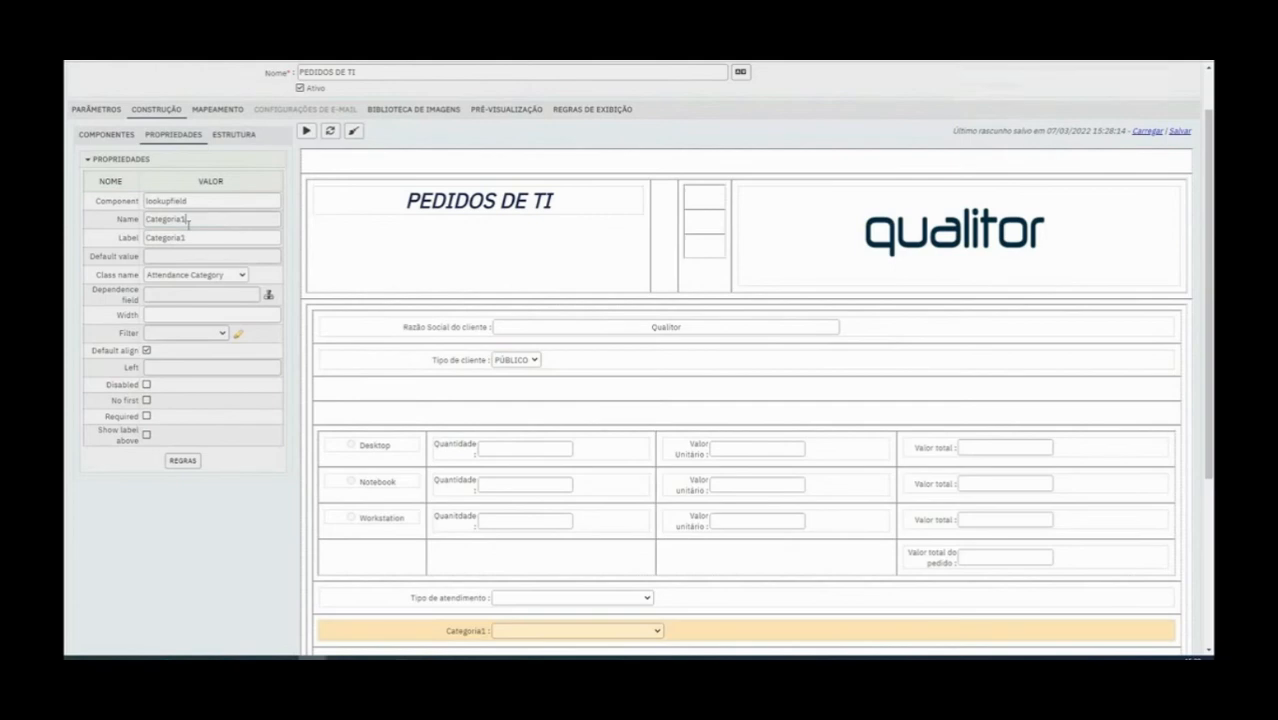
# Insert two empty table rows between the Categoria1 field and the Anexo field
pyautogui.click(109, 136)
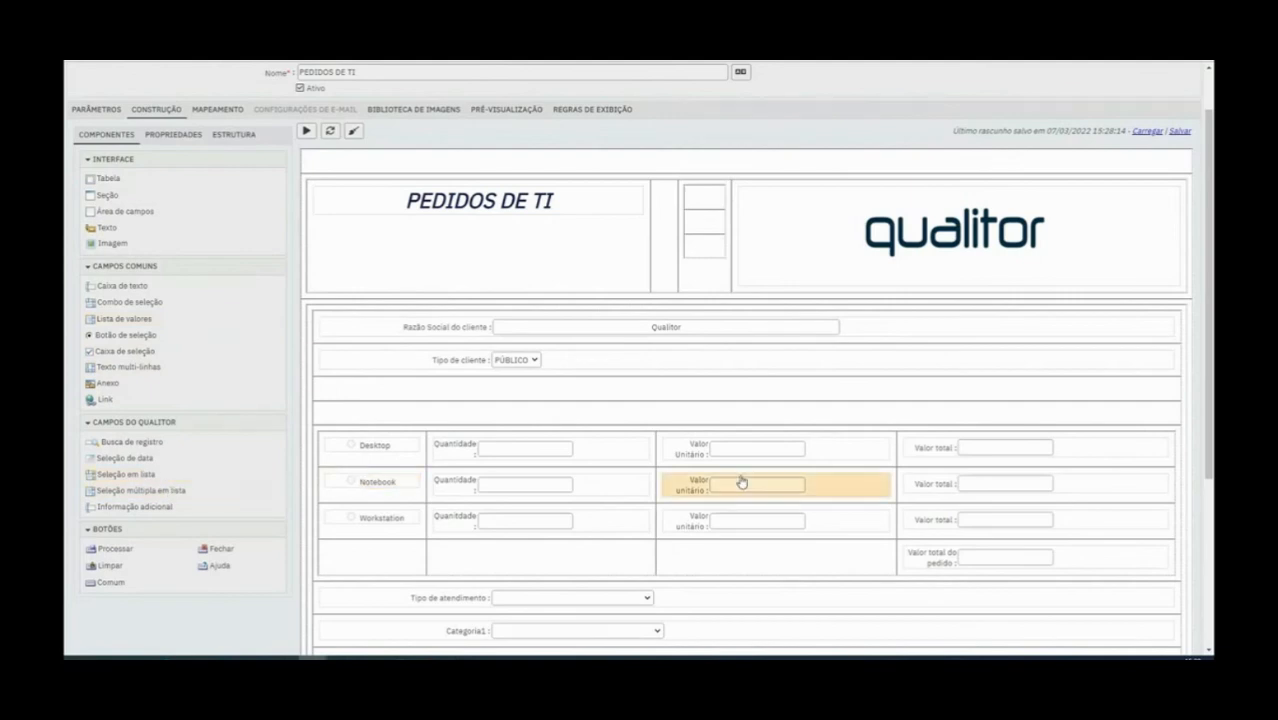
pyautogui.scroll(-1, 742, 479)
pyautogui.rightClick(522, 540)
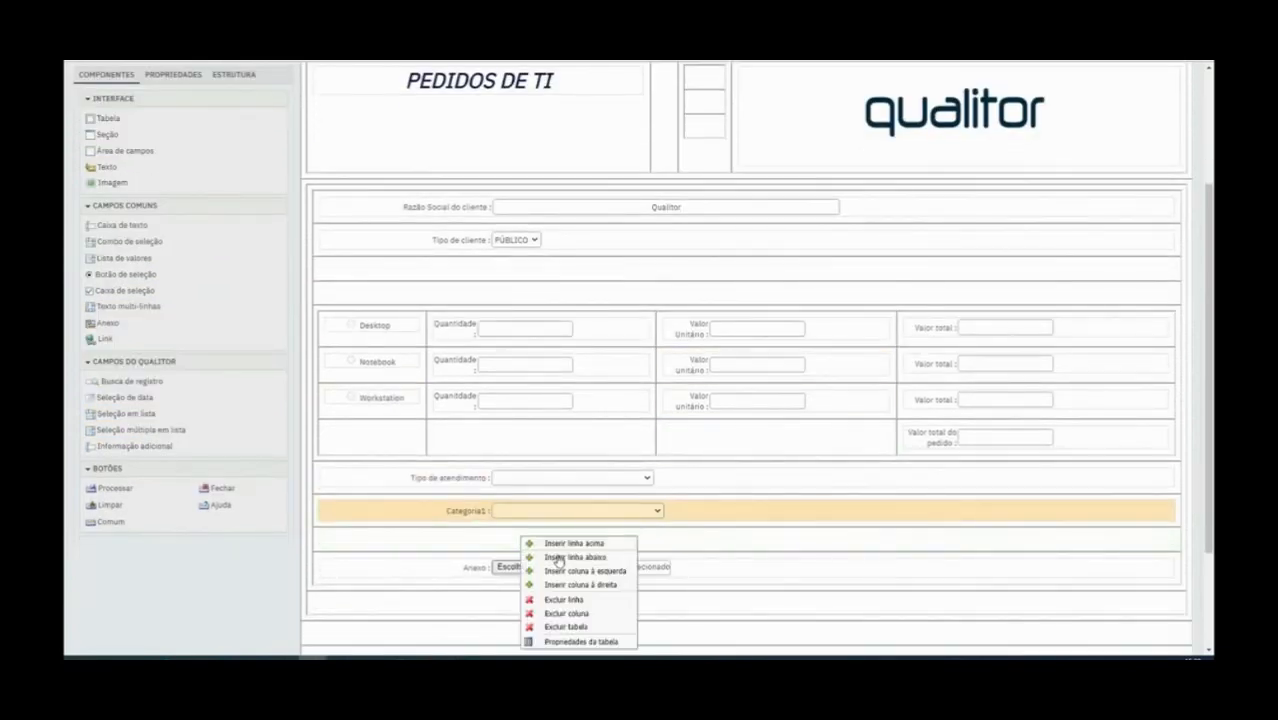
pyautogui.click(557, 557)
pyautogui.rightClick(522, 540)
pyautogui.click(565, 557)
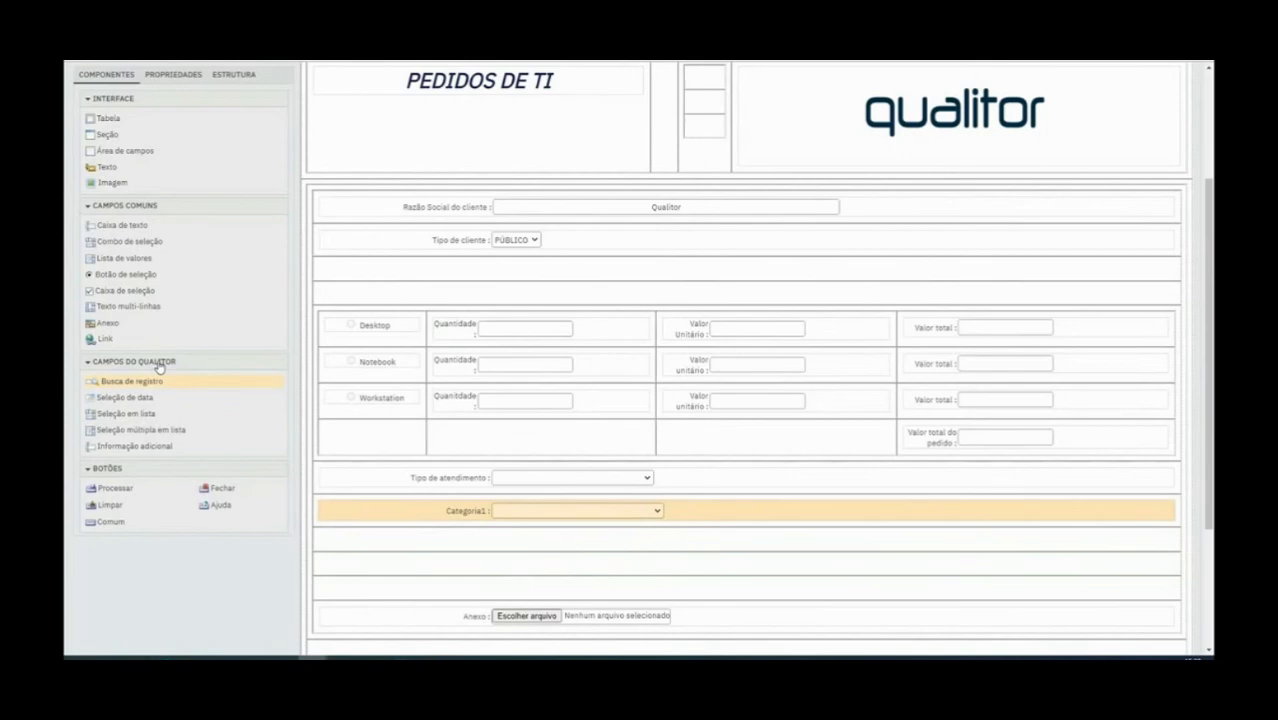
# Add a Seleção em lista field in the row below Categoria1 and set its Class name to Attendance Category
pyautogui.moveTo(145, 420); pyautogui.dragTo(465, 540)
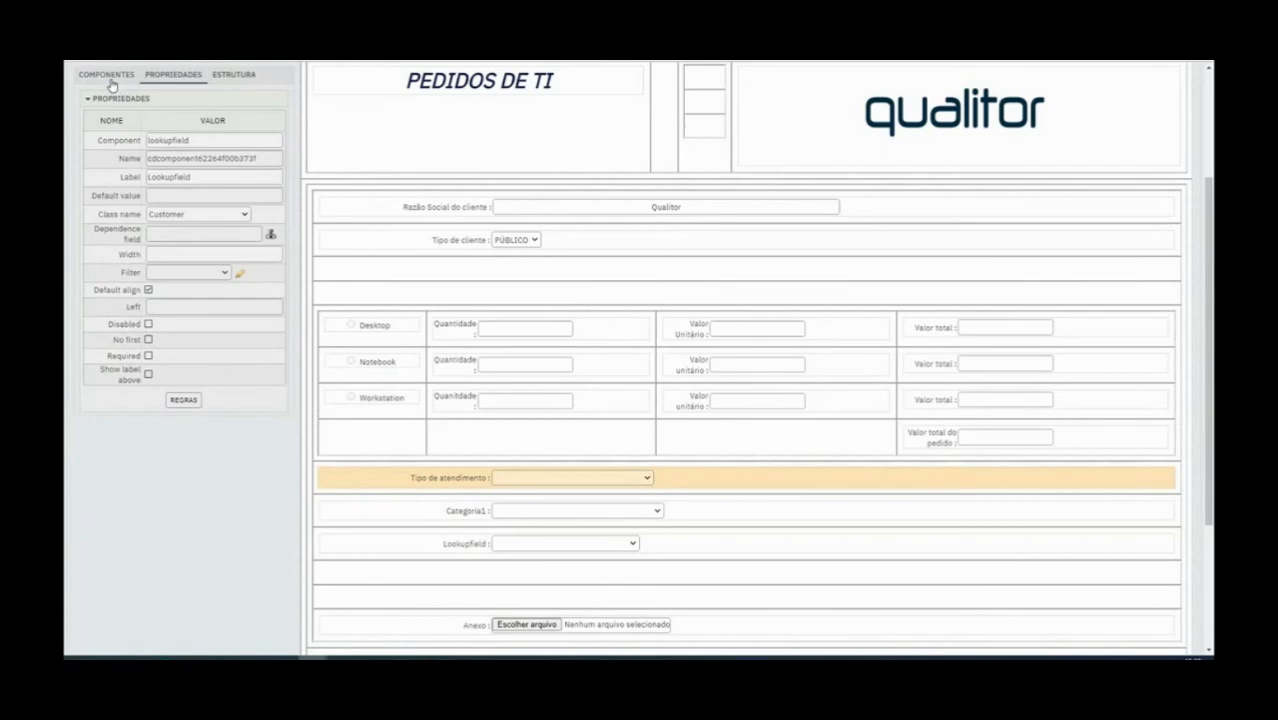
pyautogui.click(221, 214)
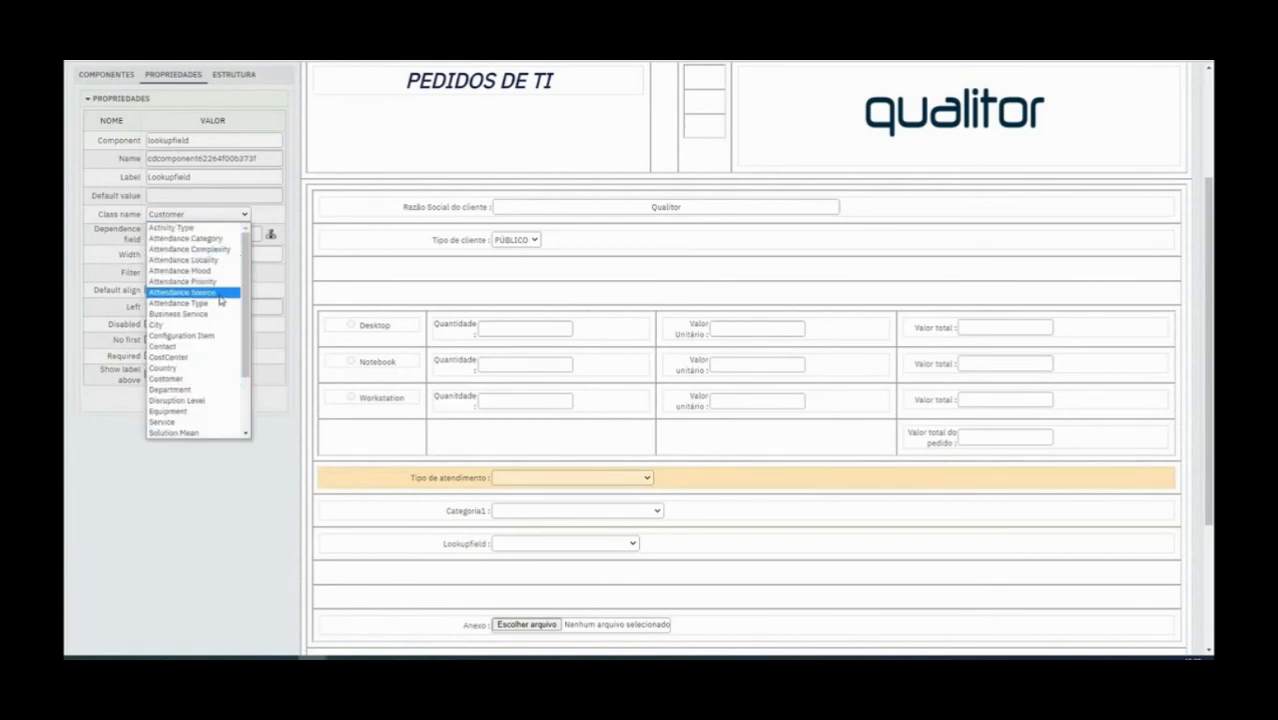
pyautogui.click(186, 238)
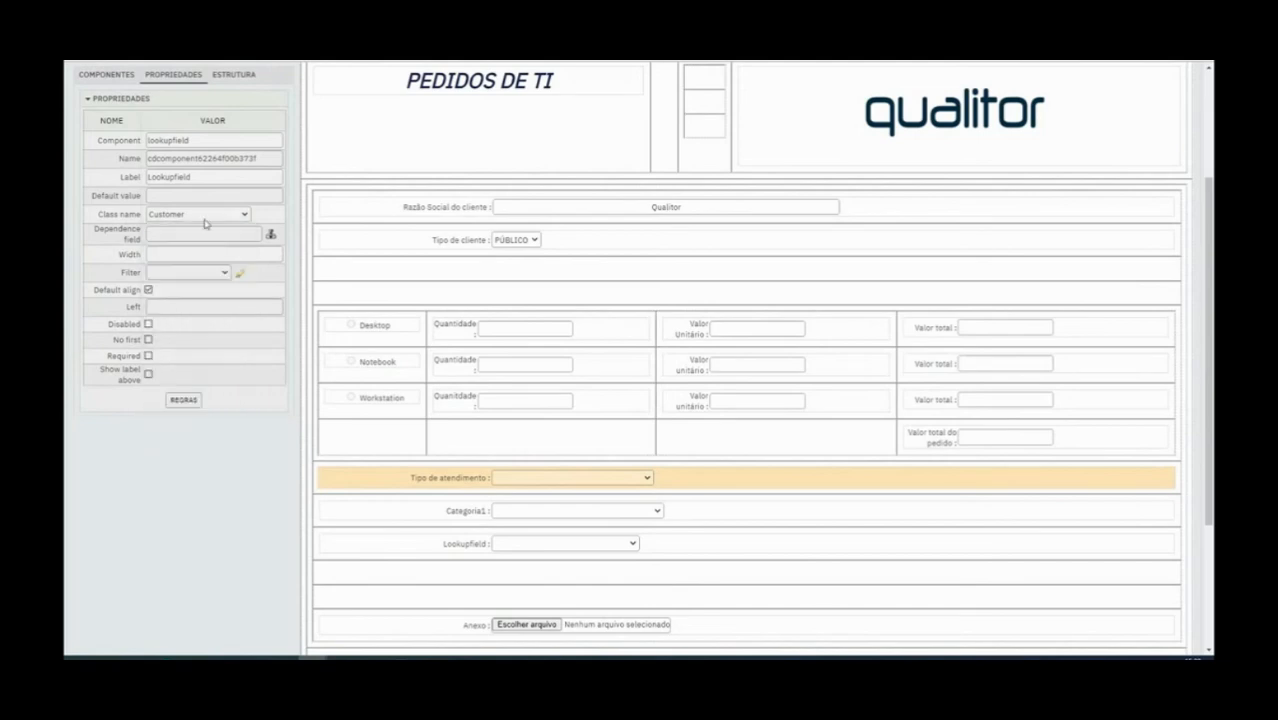
# Label the list selection field below Categoria1 "Categoria 2" and set its Name to Categoria2
pyautogui.doubleClick(181, 177)
pyautogui.write('Categoria 2')
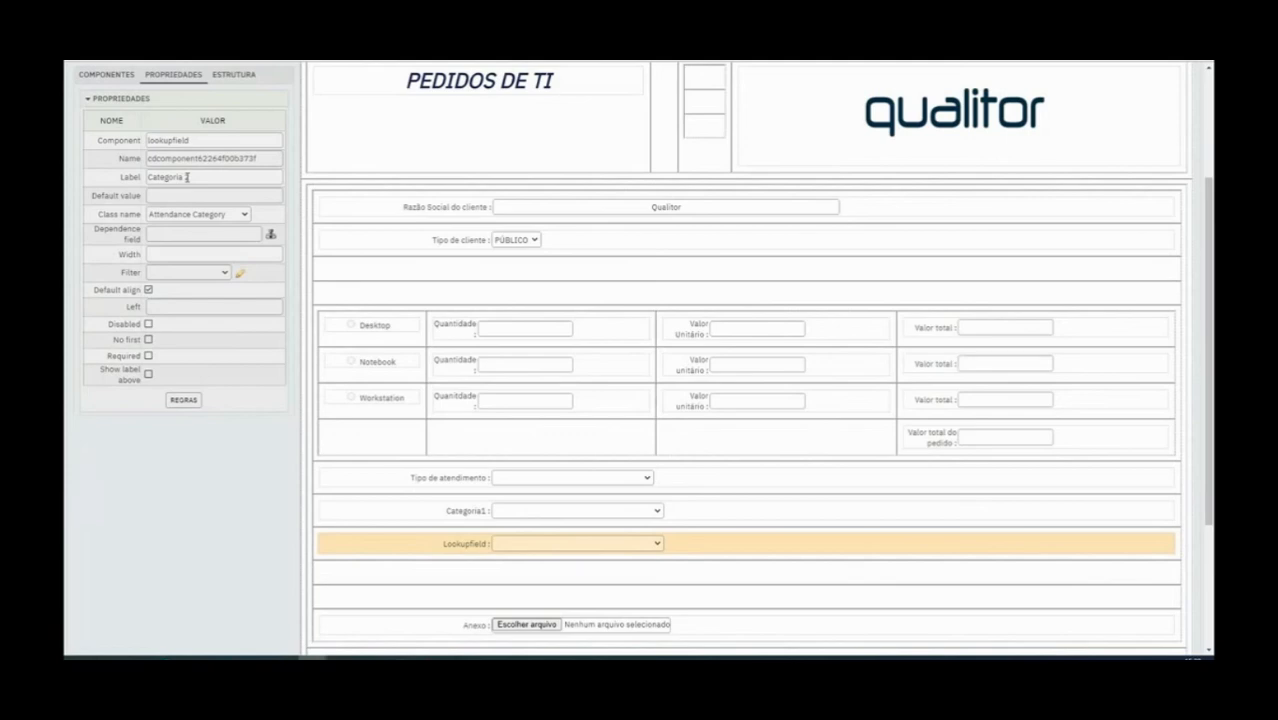
pyautogui.tripleClick(187, 177)
pyautogui.doubleClick(203, 161)
pyautogui.write('Categoria2')
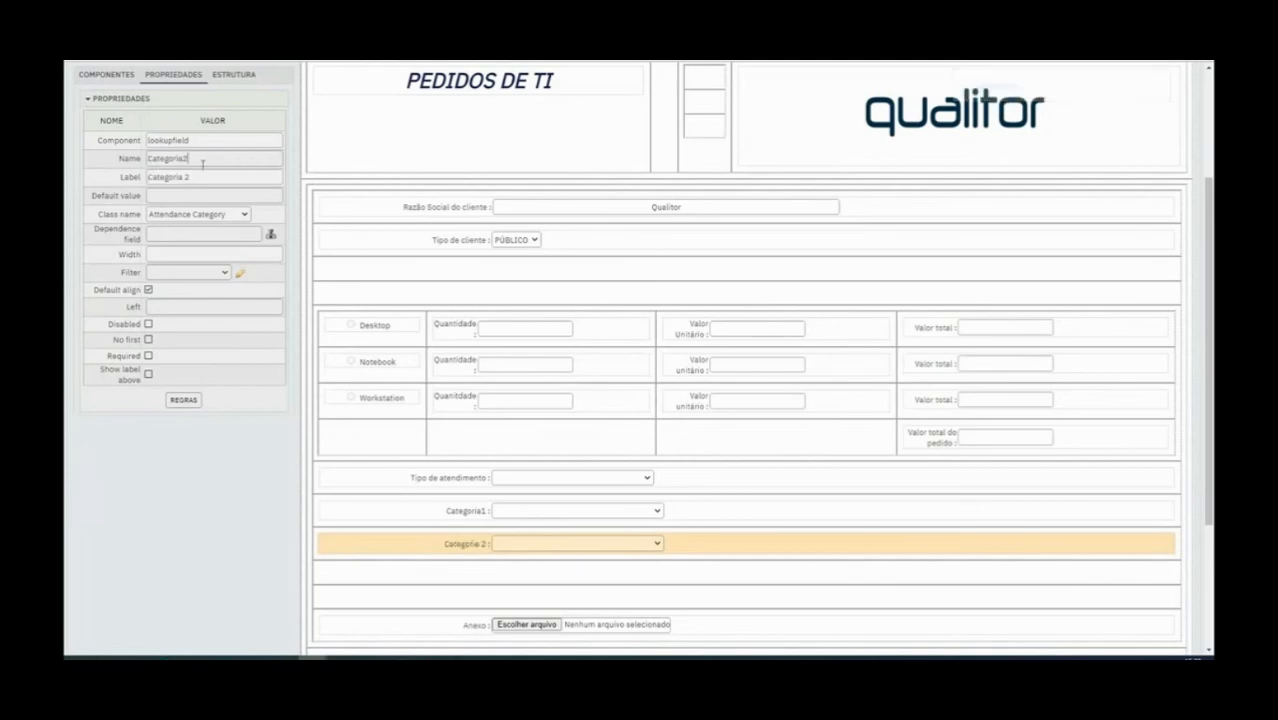
# Save the PEDIDOS DE TI form and open its preview
pyautogui.scroll(3, 268, 556)
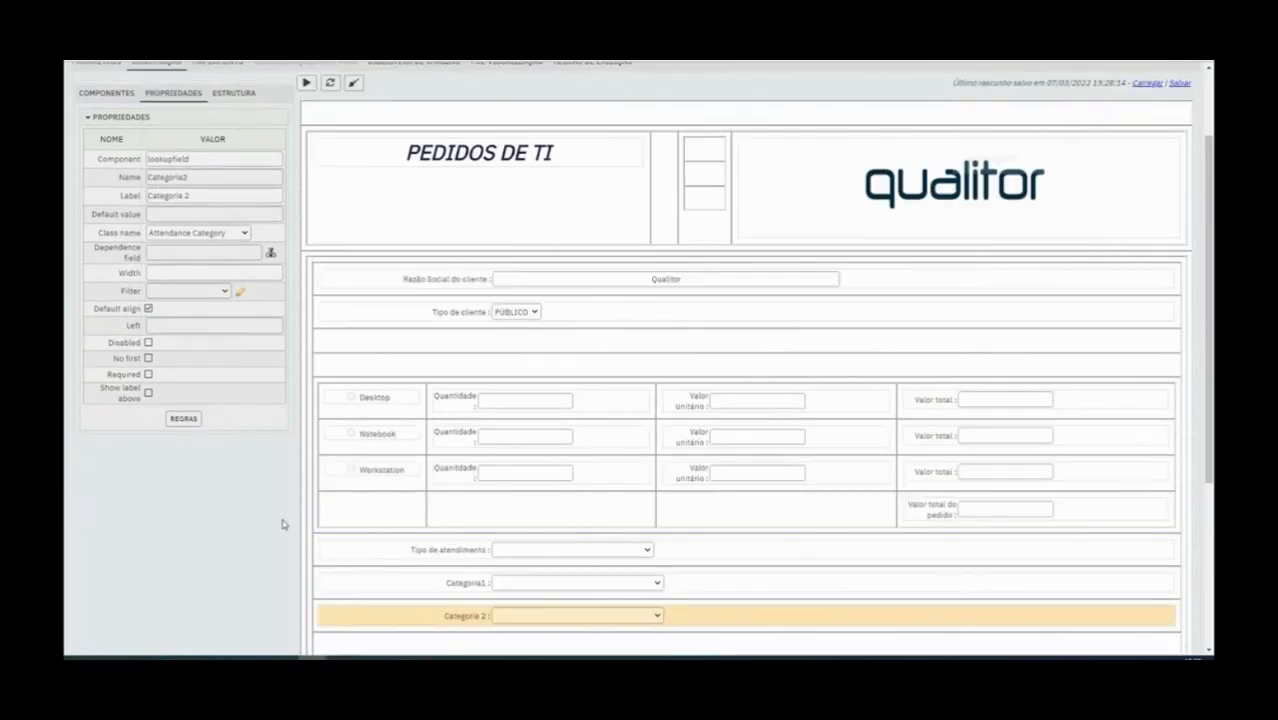
pyautogui.click(178, 72)
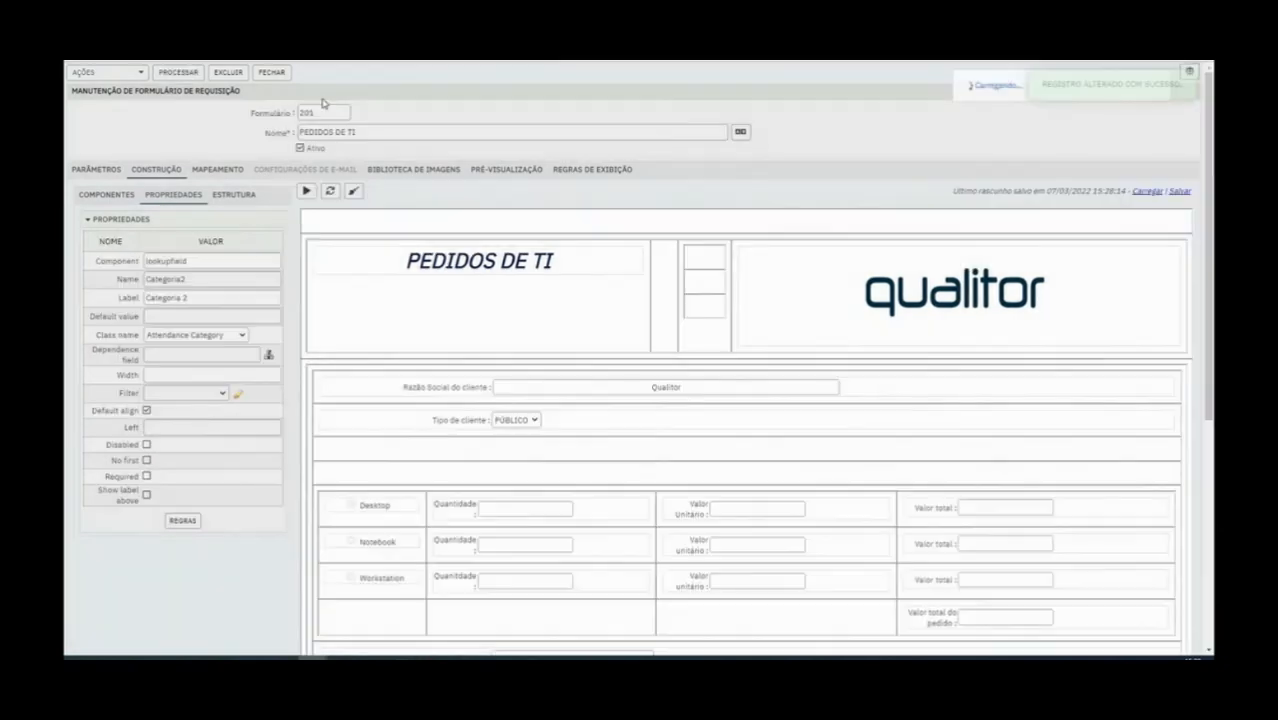
pyautogui.click(306, 191)
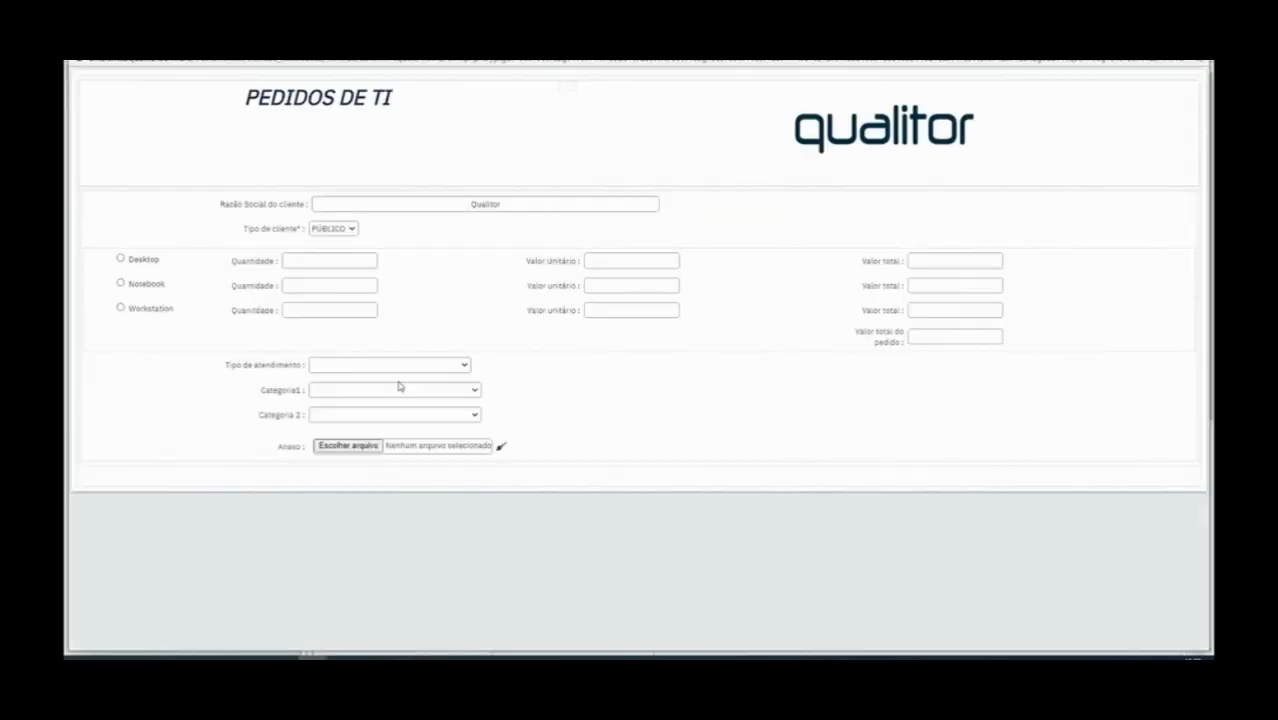
# Look through the Tipo de atendimento choices in the form preview and select AUTOMAÇÃO
pyautogui.click(340, 365)
pyautogui.scroll(-10, 437, 414)
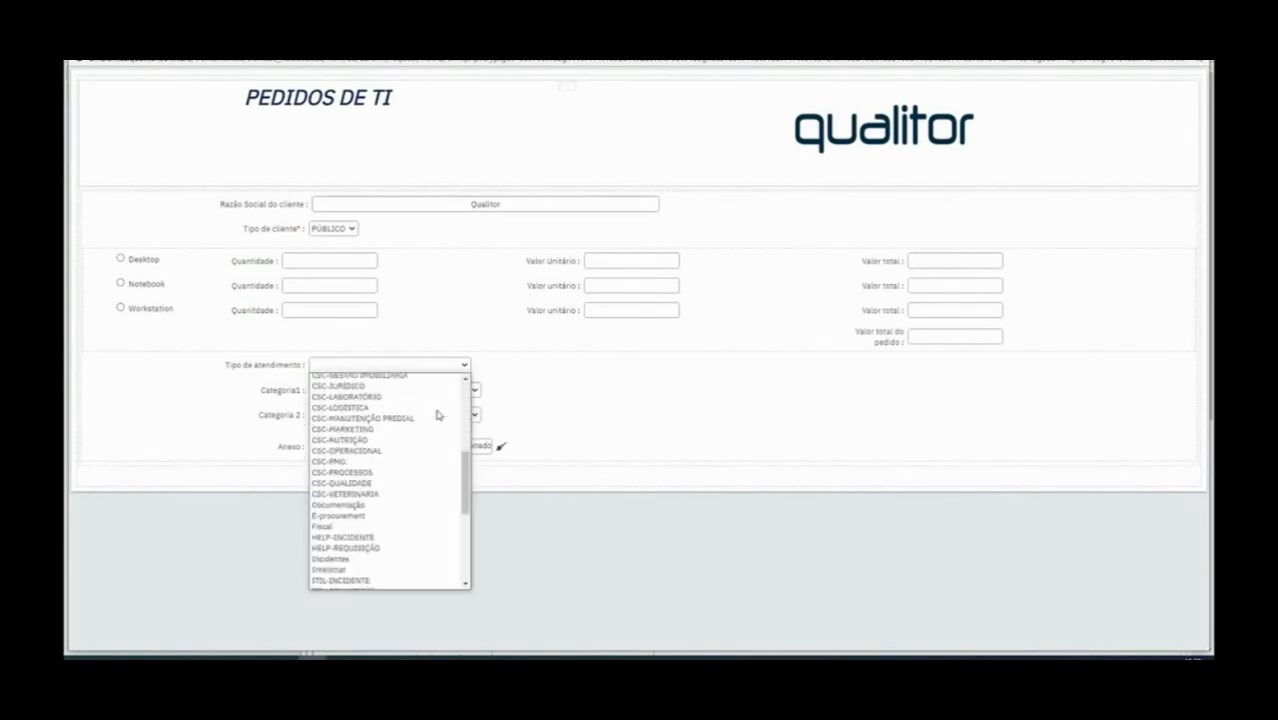
pyautogui.scroll(10, 437, 414)
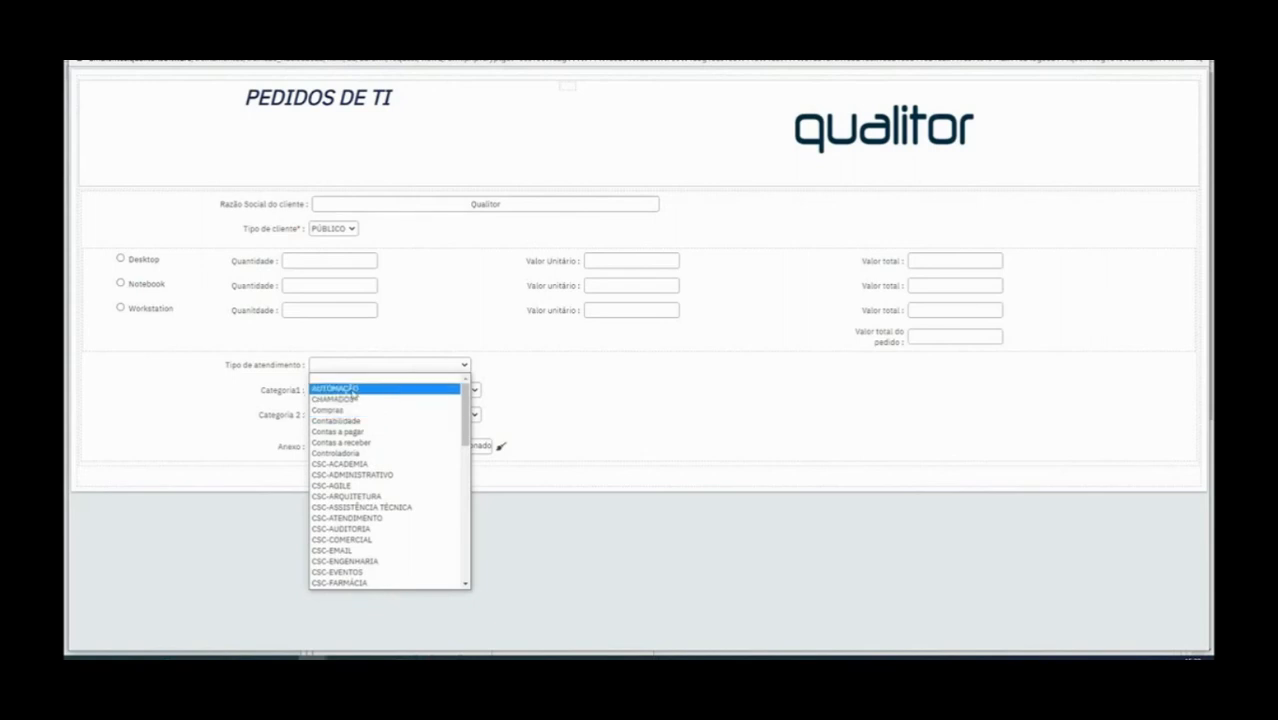
pyautogui.click(352, 389)
# Check the choices offered by the Categoria1 and Categoria 2 lists in the form preview
pyautogui.click(352, 392)
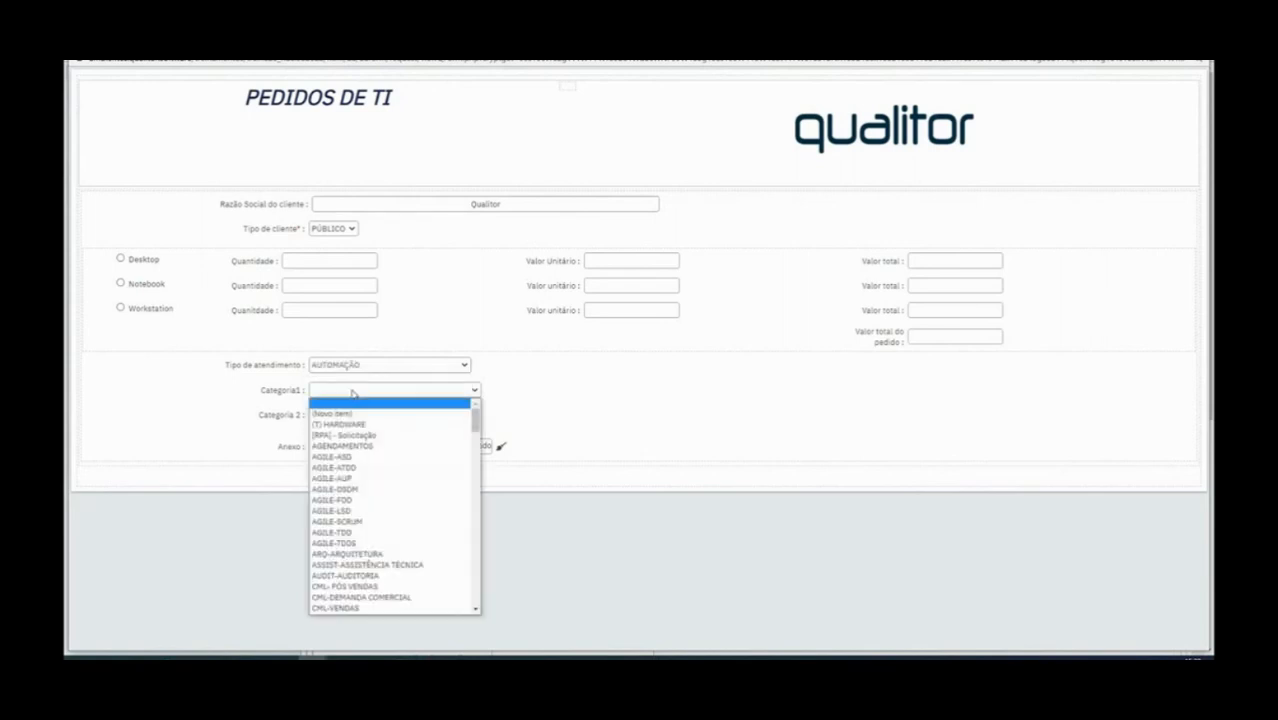
pyautogui.scroll(-20, 397, 477)
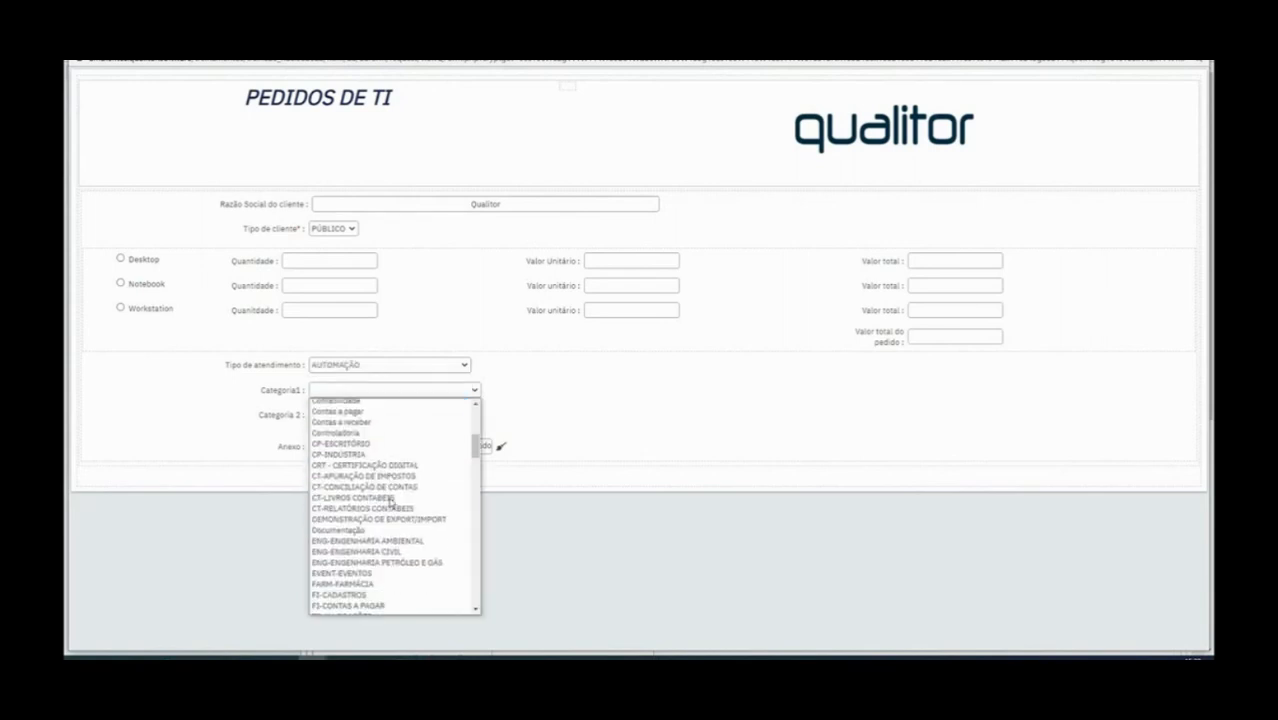
pyautogui.scroll(20, 391, 503)
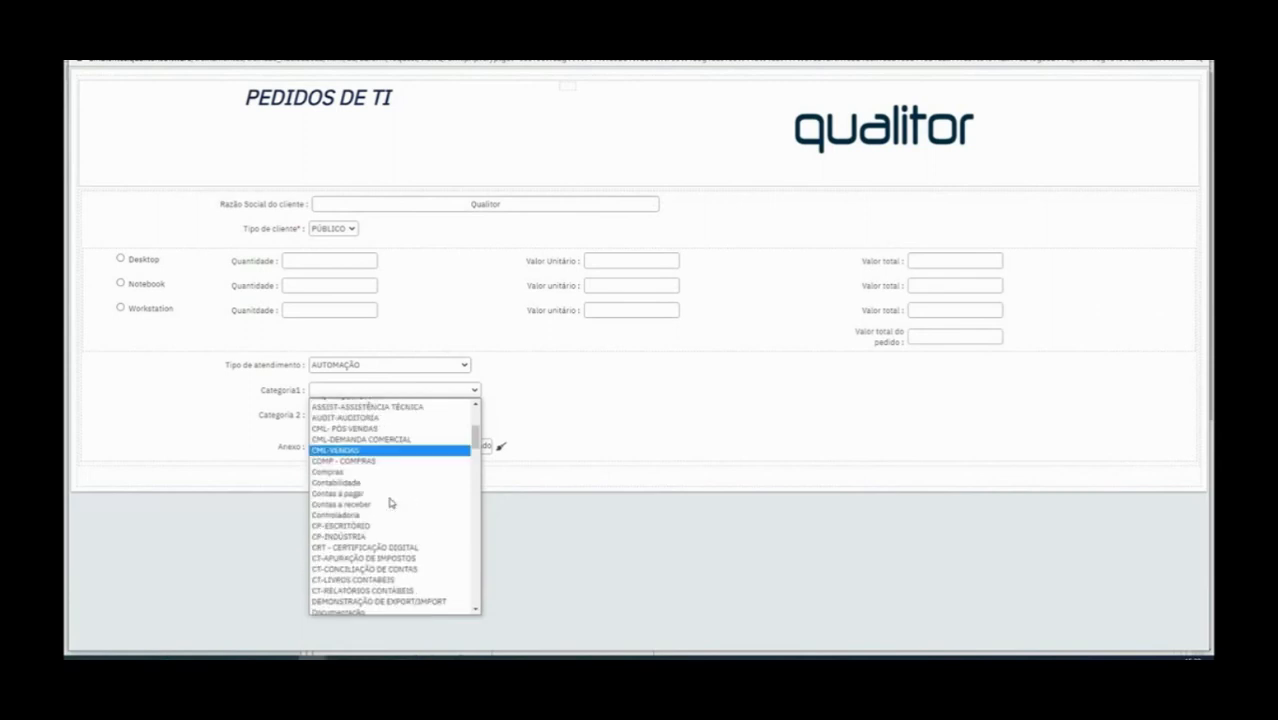
pyautogui.click(570, 413)
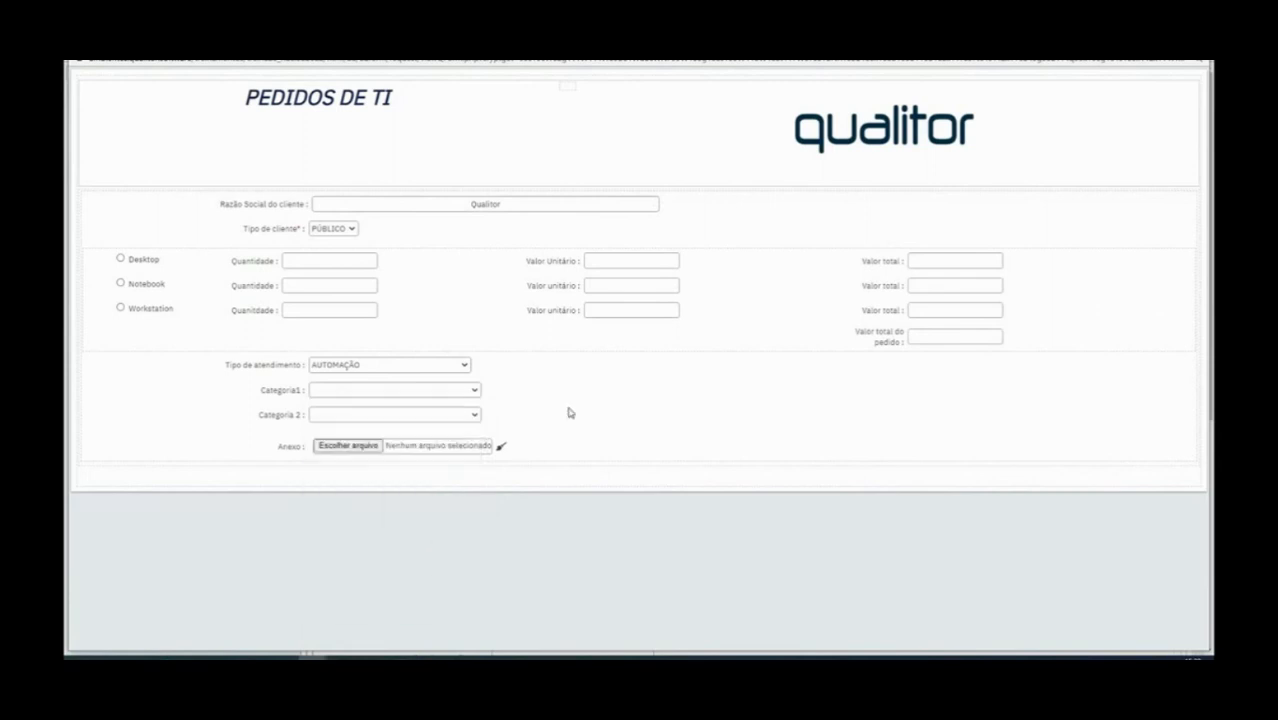
pyautogui.click(409, 418)
pyautogui.scroll(-20, 411, 477)
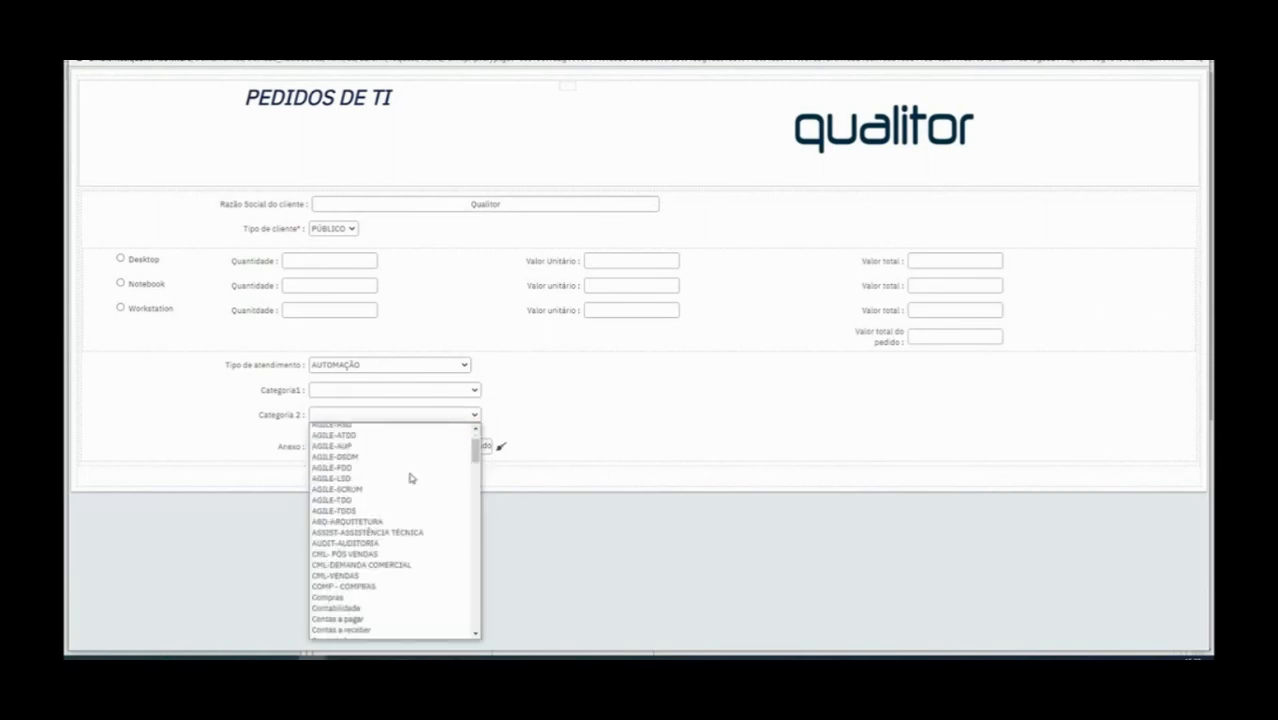
pyautogui.scroll(20, 410, 478)
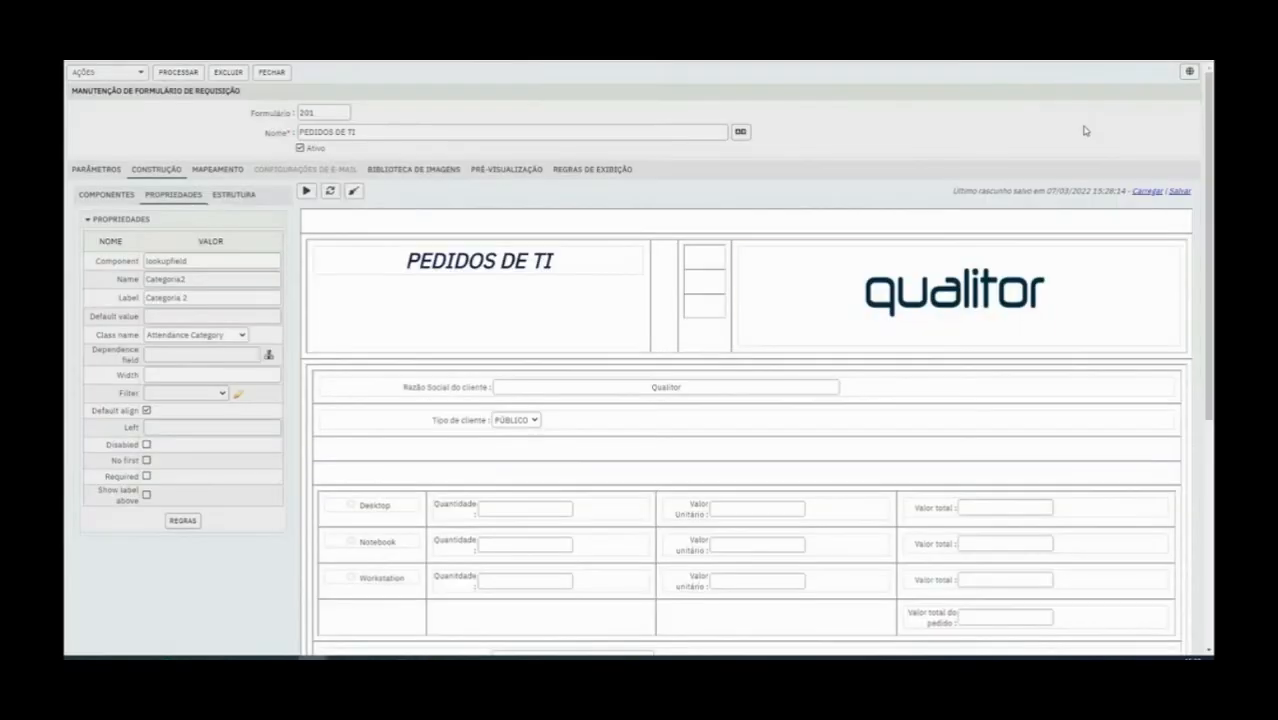
# Set the Dependence field of the Categoria1 field to the Tipo de atendimento field
pyautogui.scroll(-5, 478, 517)
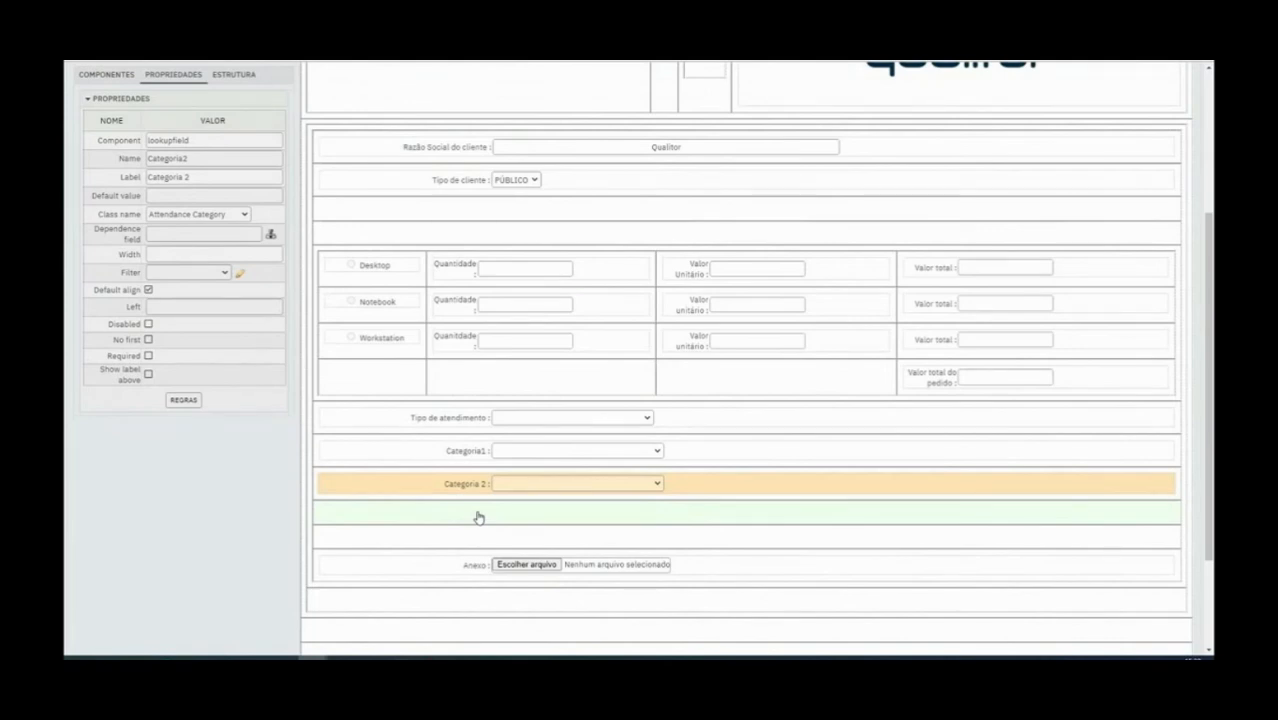
pyautogui.click(460, 427)
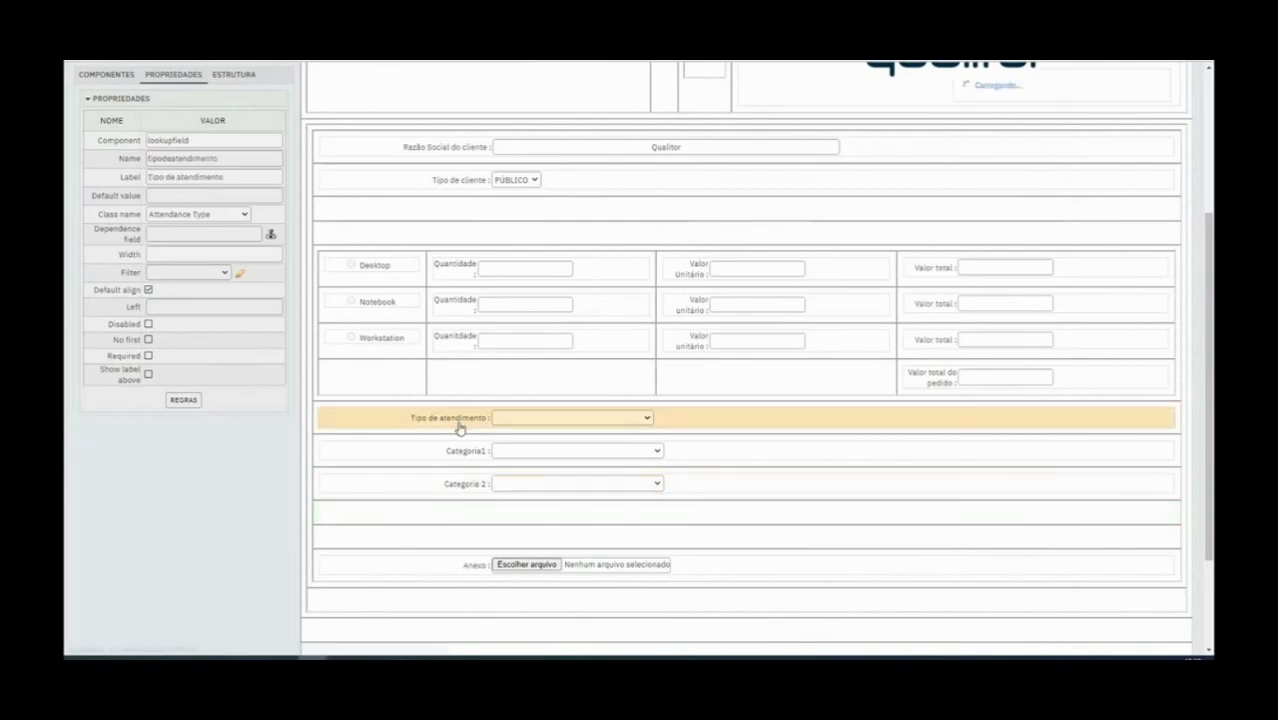
pyautogui.click(468, 450)
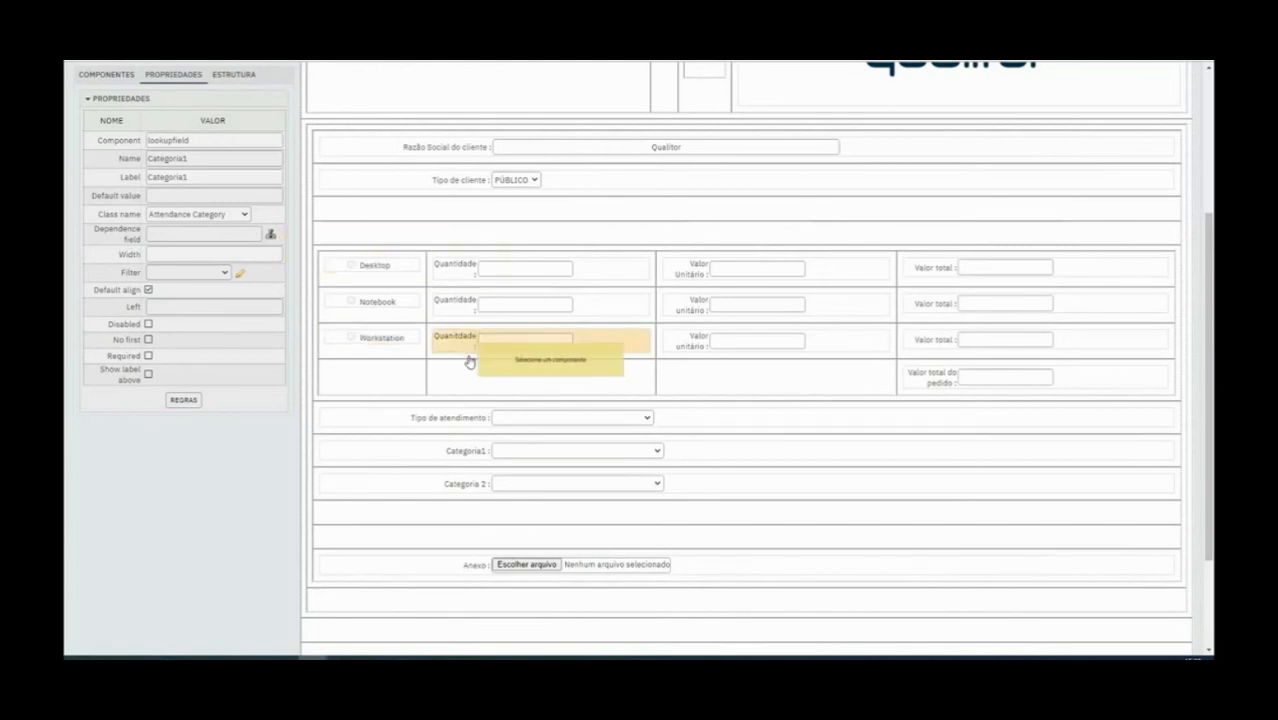
pyautogui.click(468, 424)
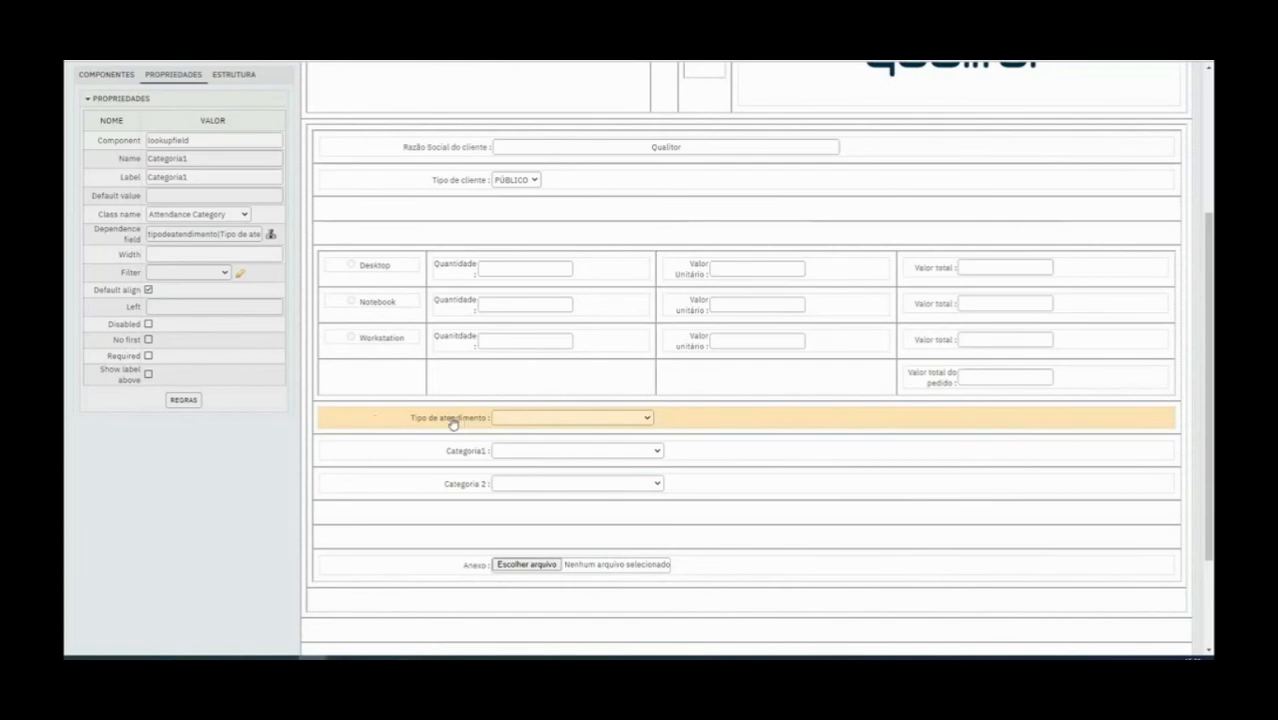
# Save the form with the Categoria1 dependence and reopen the preview
pyautogui.scroll(5, 170, 333)
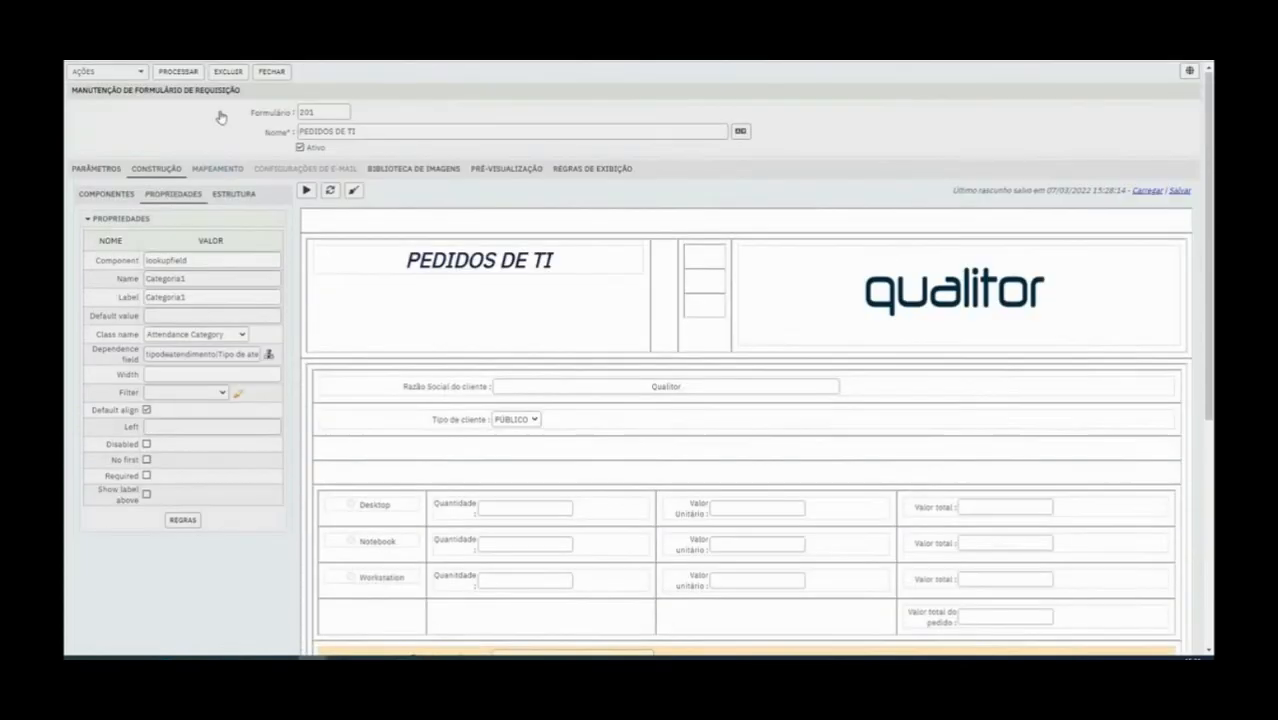
pyautogui.click(190, 72)
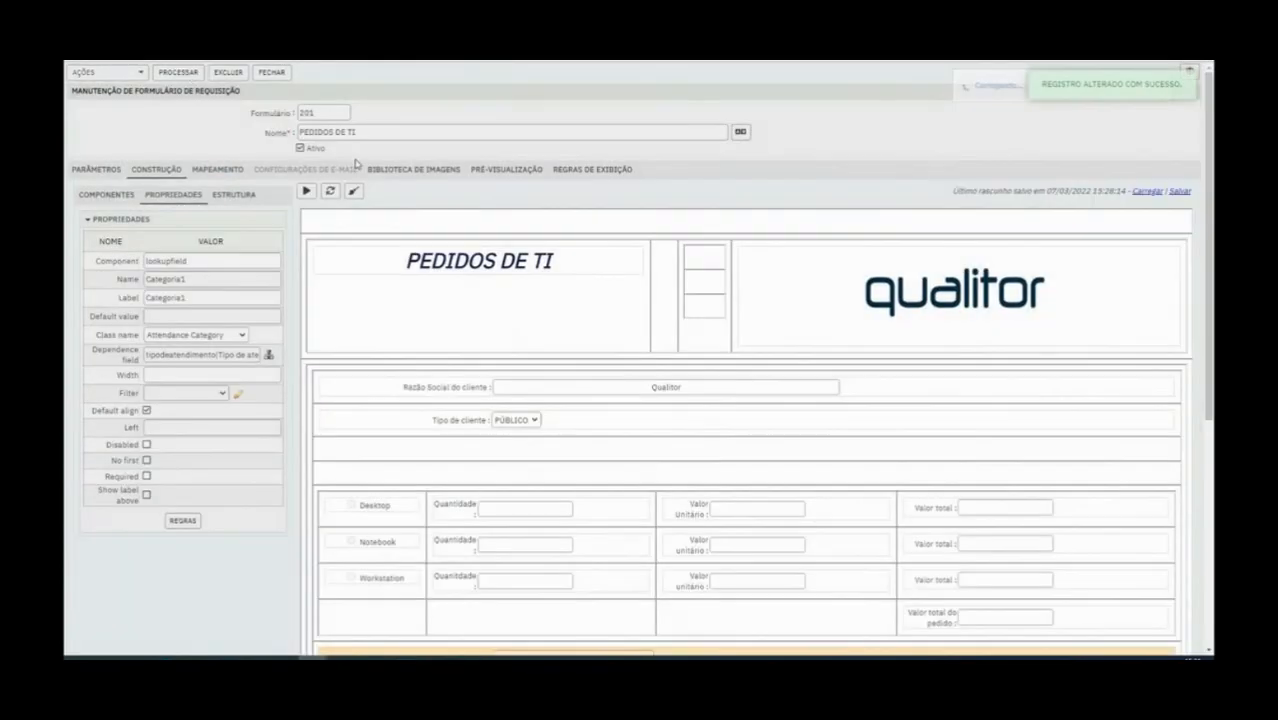
pyautogui.click(308, 192)
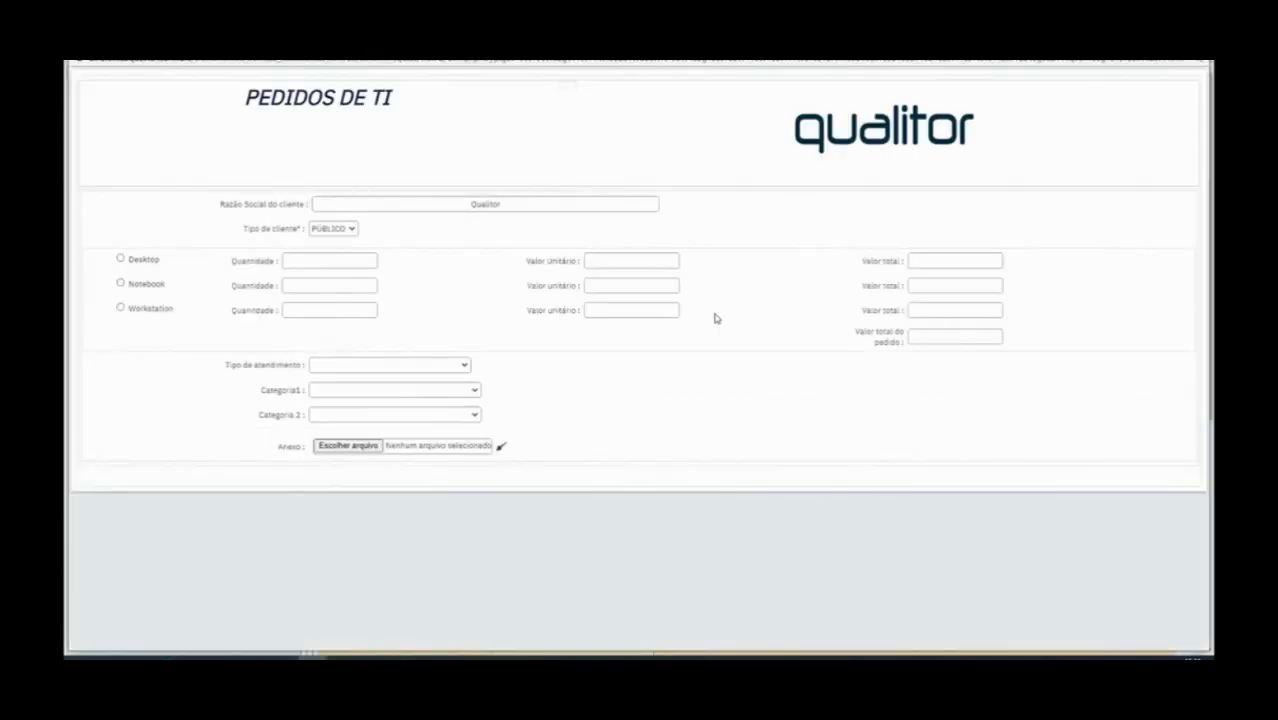
# Select TREINAMENTO FEVEREIRO as the Tipo de atendimento in the form preview
pyautogui.click(435, 364)
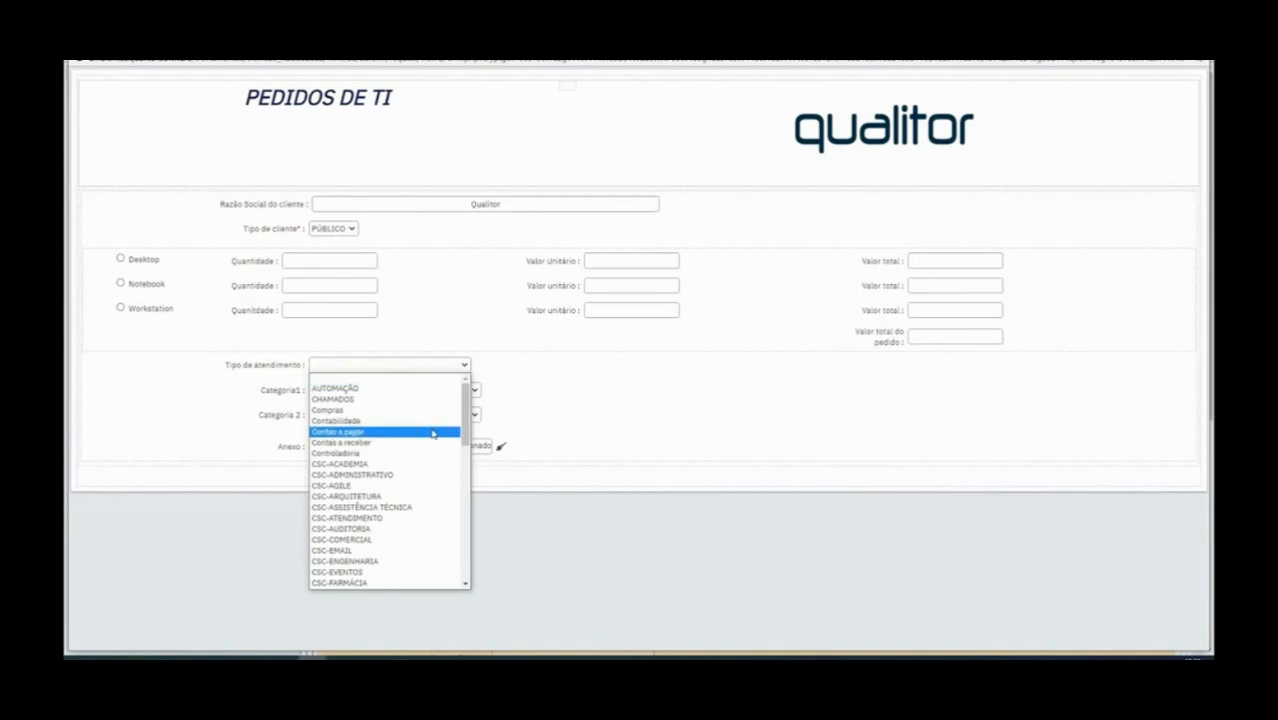
pyautogui.scroll(-5, 432, 433)
pyautogui.scroll(-3, 432, 437)
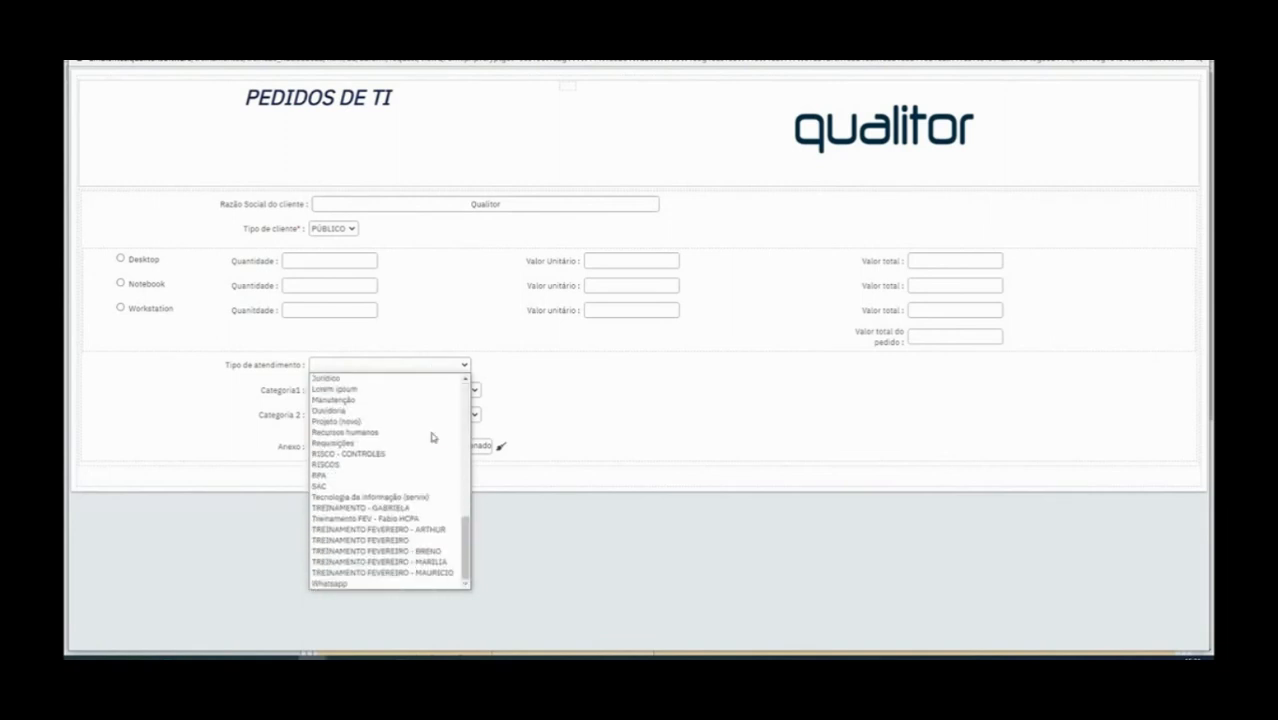
pyautogui.click(435, 541)
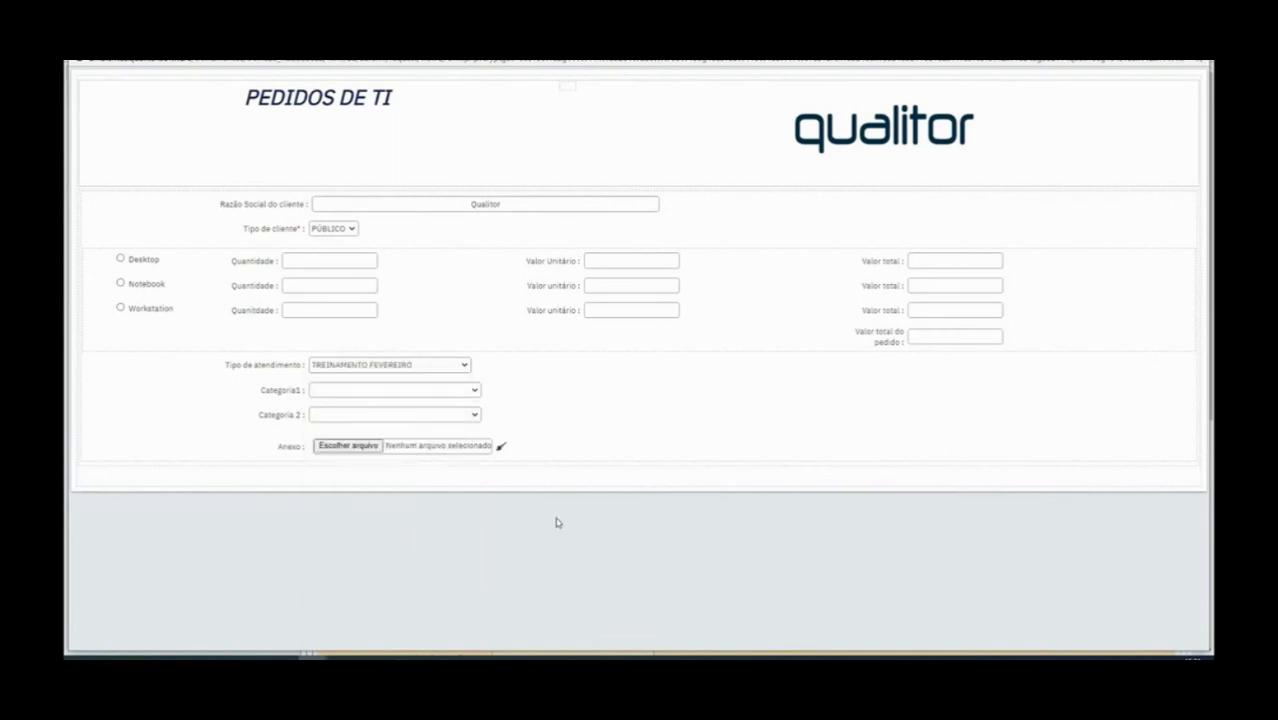
# Check the Categoria1 choices in the form preview for the selected Tipo de atendimento, and close the preview
pyautogui.click(424, 391)
pyautogui.click(424, 391)
pyautogui.click(446, 395)
pyautogui.click(446, 395)
pyautogui.click(447, 369)
pyautogui.click(516, 371)
pyautogui.click(444, 390)
pyautogui.click(444, 398)
pyautogui.click(1195, 55)
pyautogui.click(192, 75)
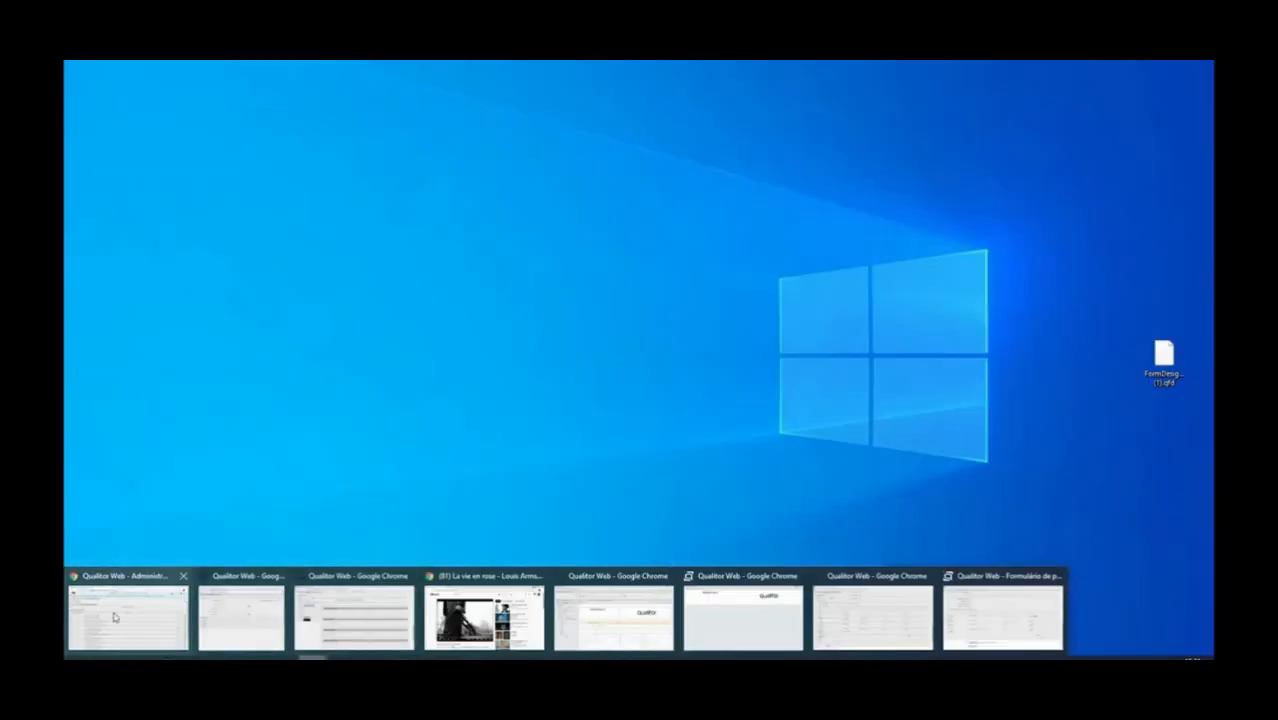
# Close the leftover additional information, Qualitor Web and YouTube browser windows
pyautogui.click(126, 616)
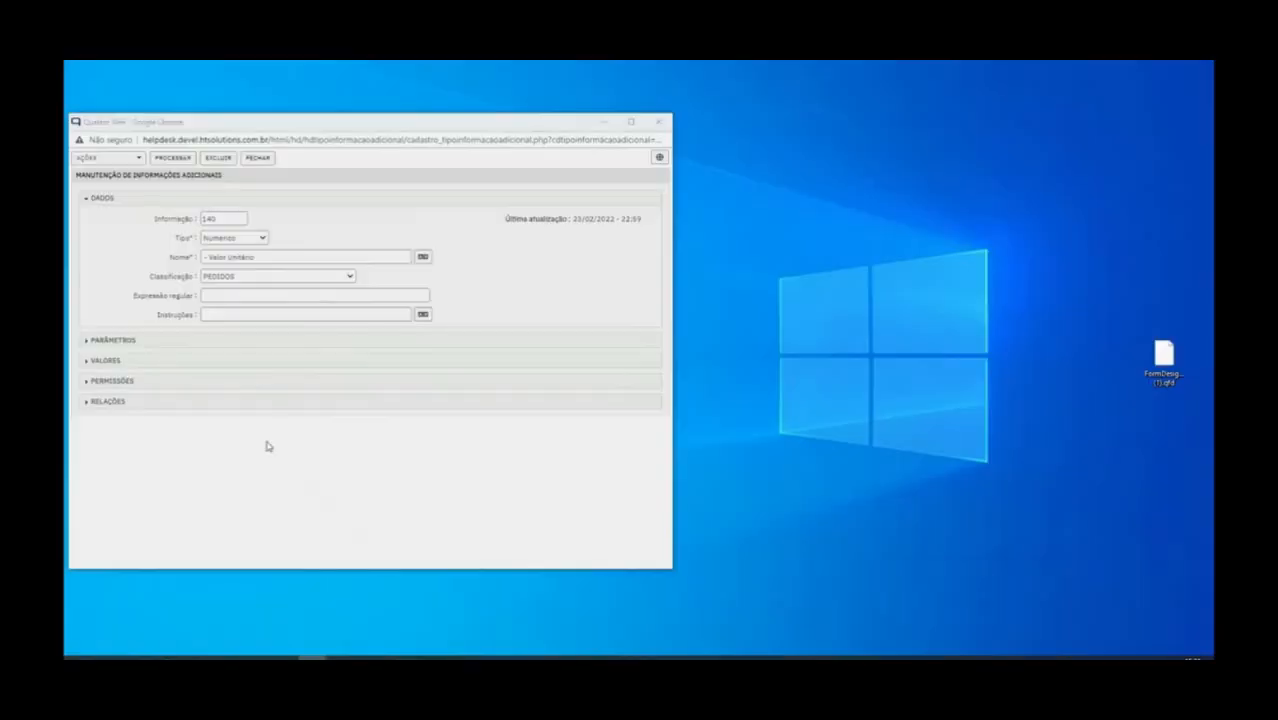
pyautogui.click(659, 123)
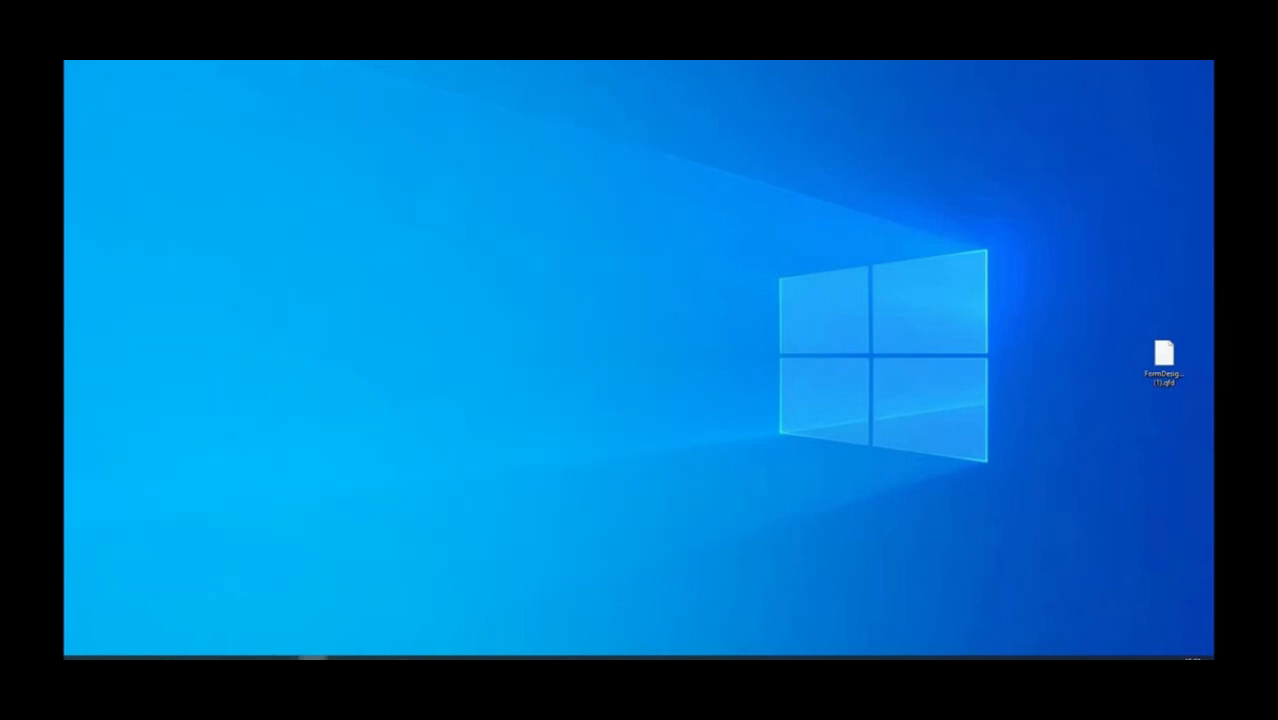
pyautogui.moveTo(312, 658)
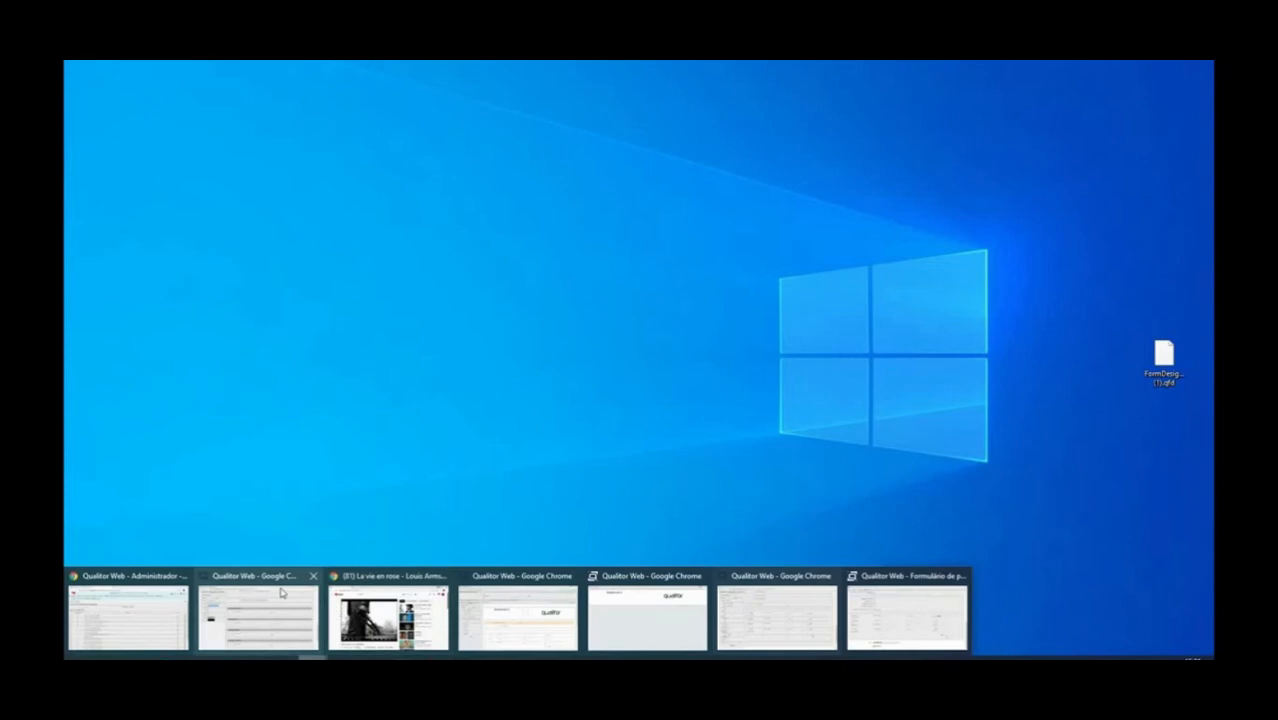
pyautogui.click(313, 577)
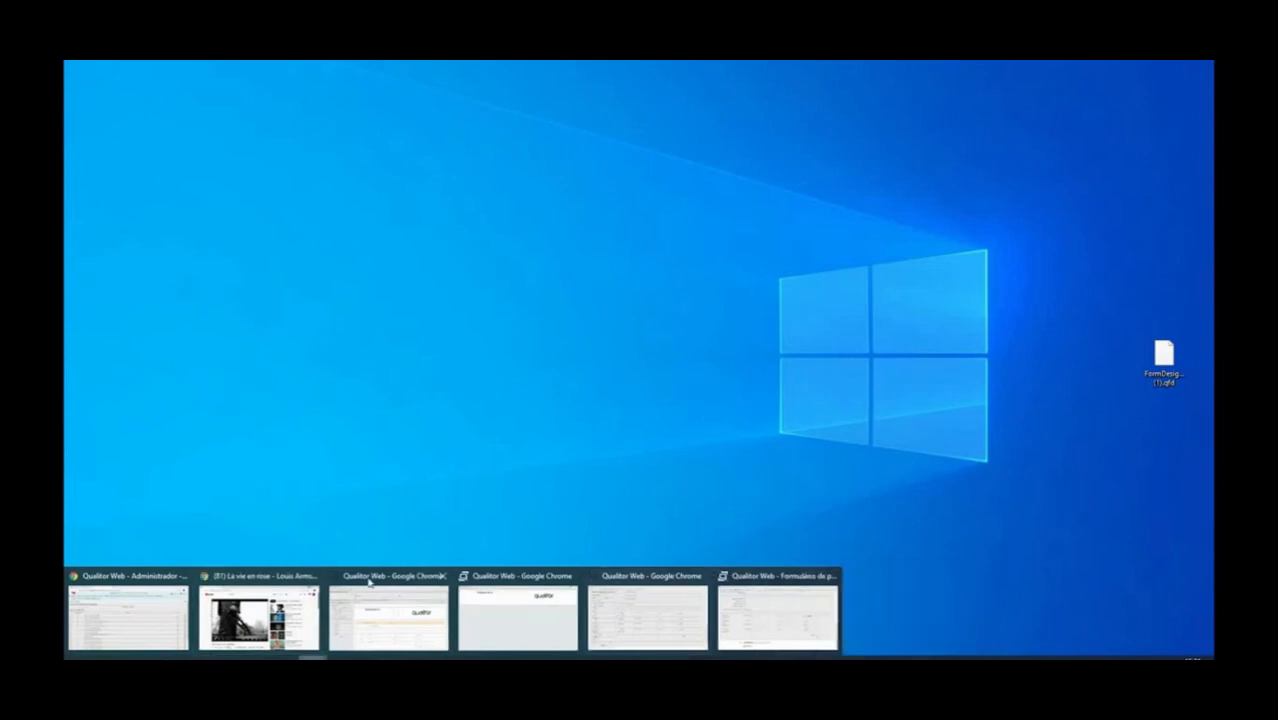
pyautogui.click(313, 577)
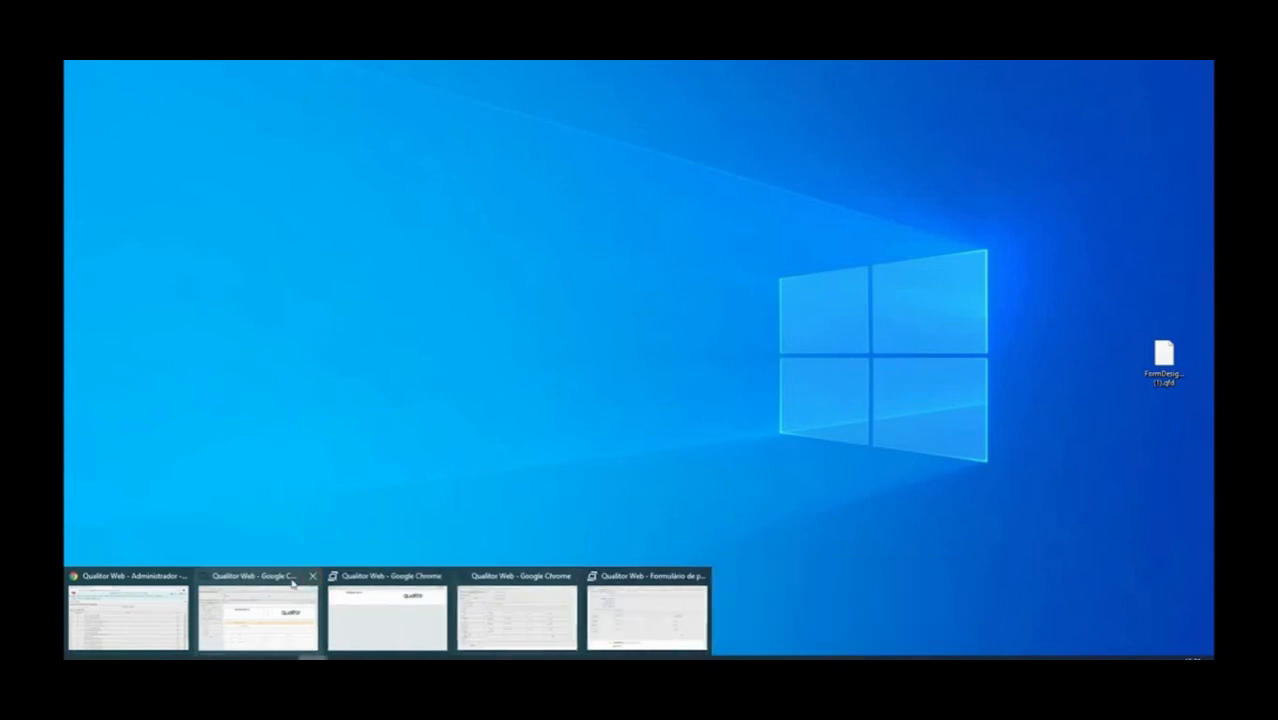
pyautogui.click(289, 583)
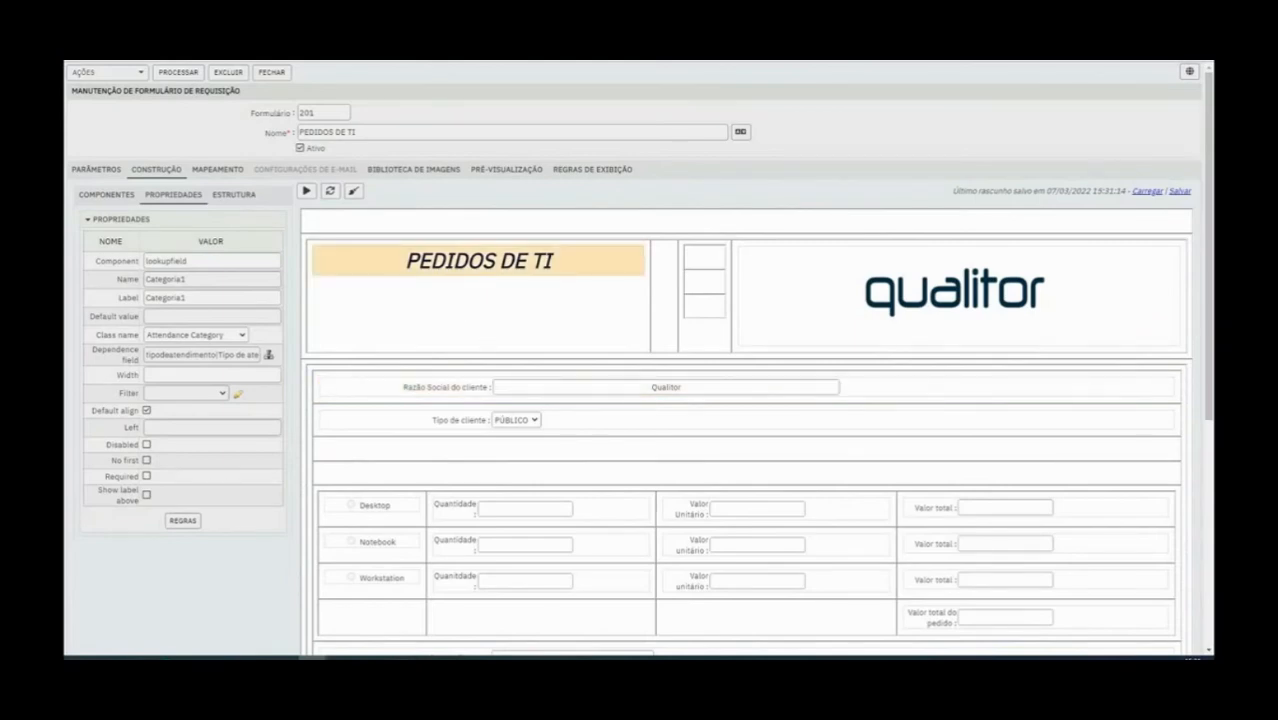
pyautogui.press('super+d')
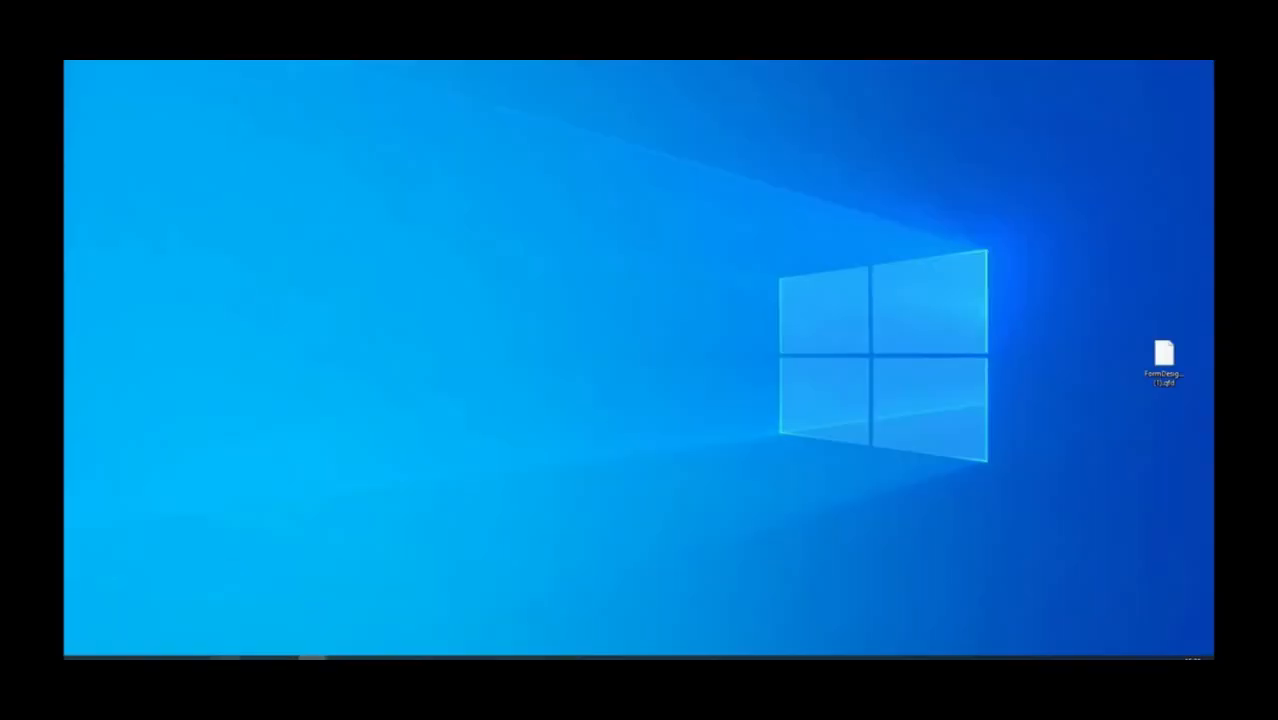
# Open a new Chrome window and load the trein820_nucleo2022 Qualitor environment
pyautogui.rightClick(312, 658)
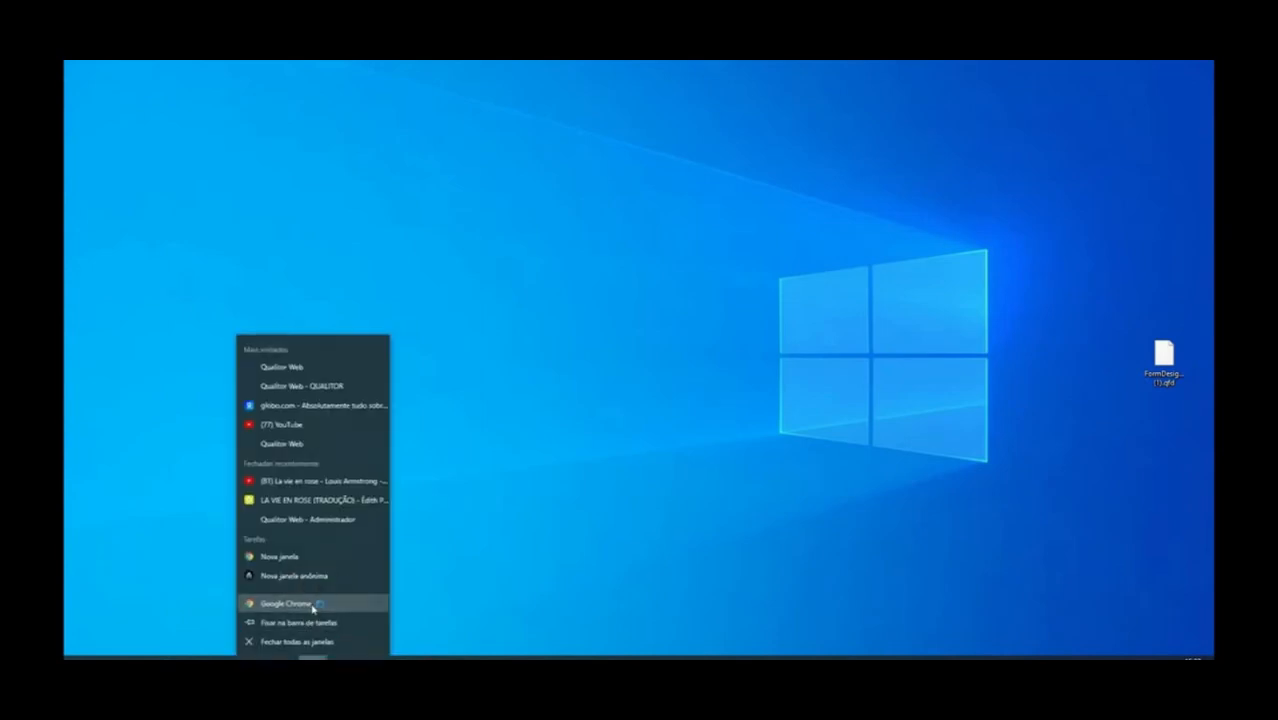
pyautogui.click(314, 604)
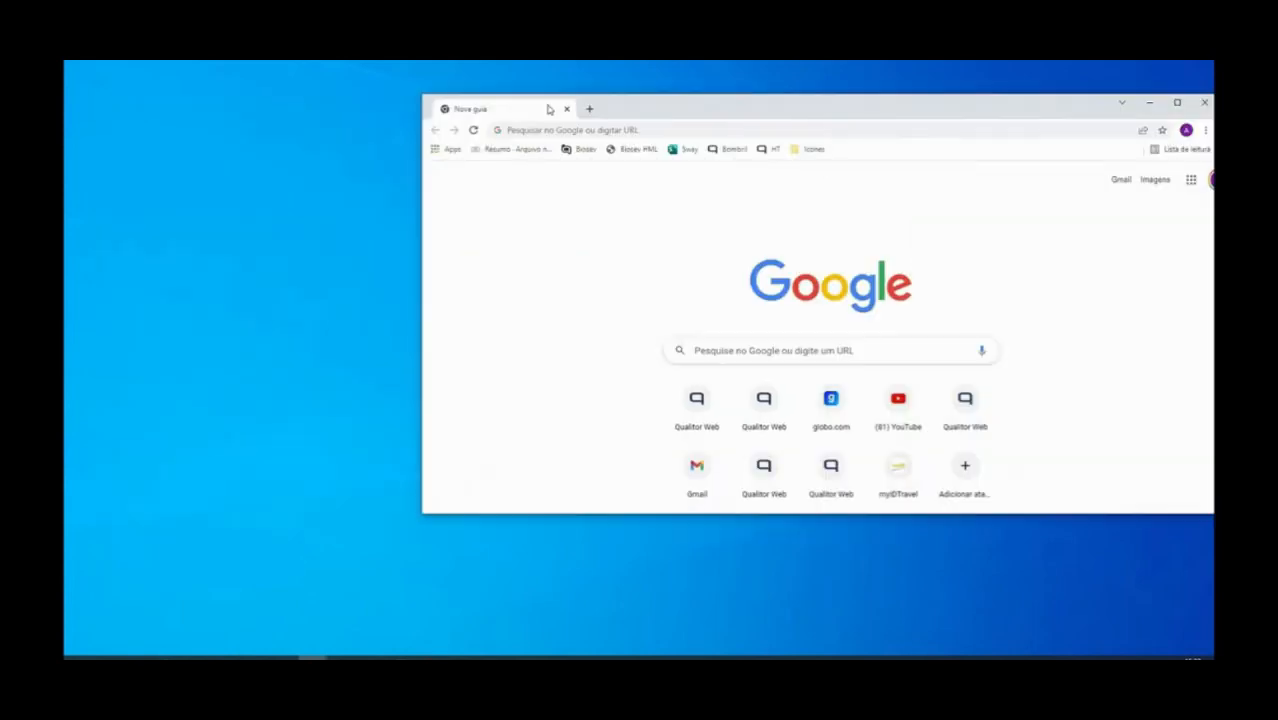
pyautogui.doubleClick(548, 108)
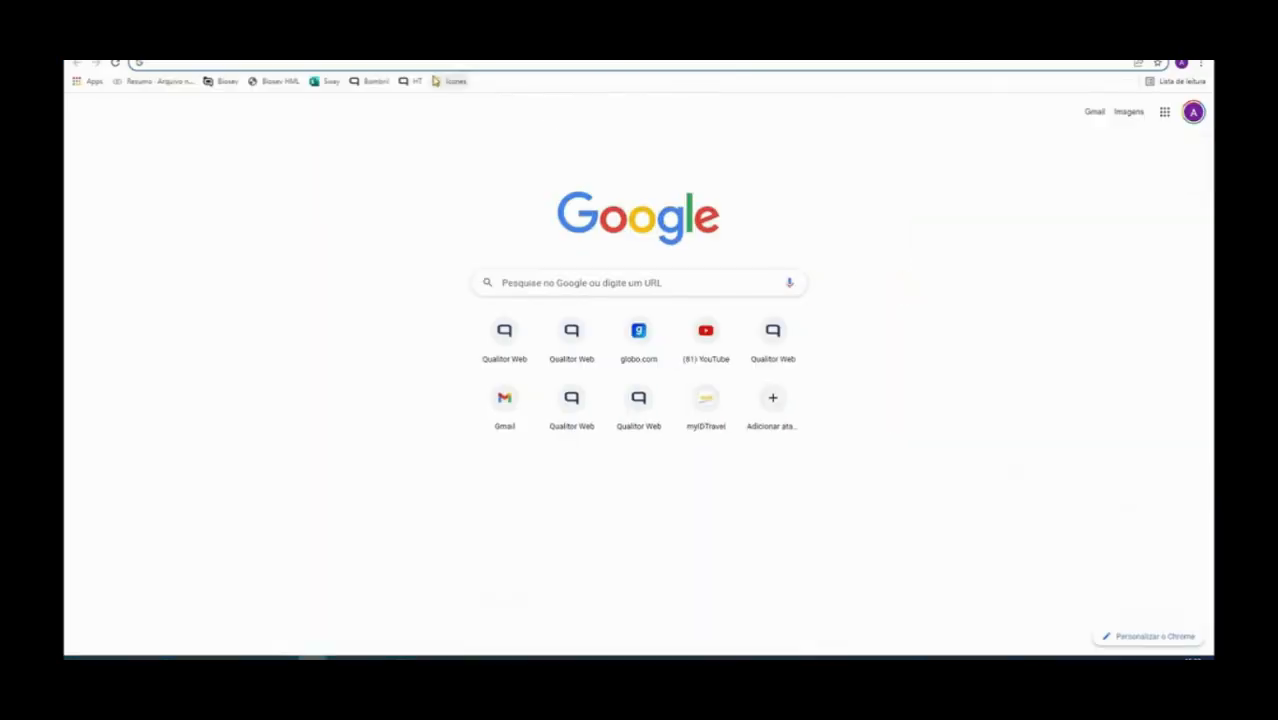
pyautogui.write('am')
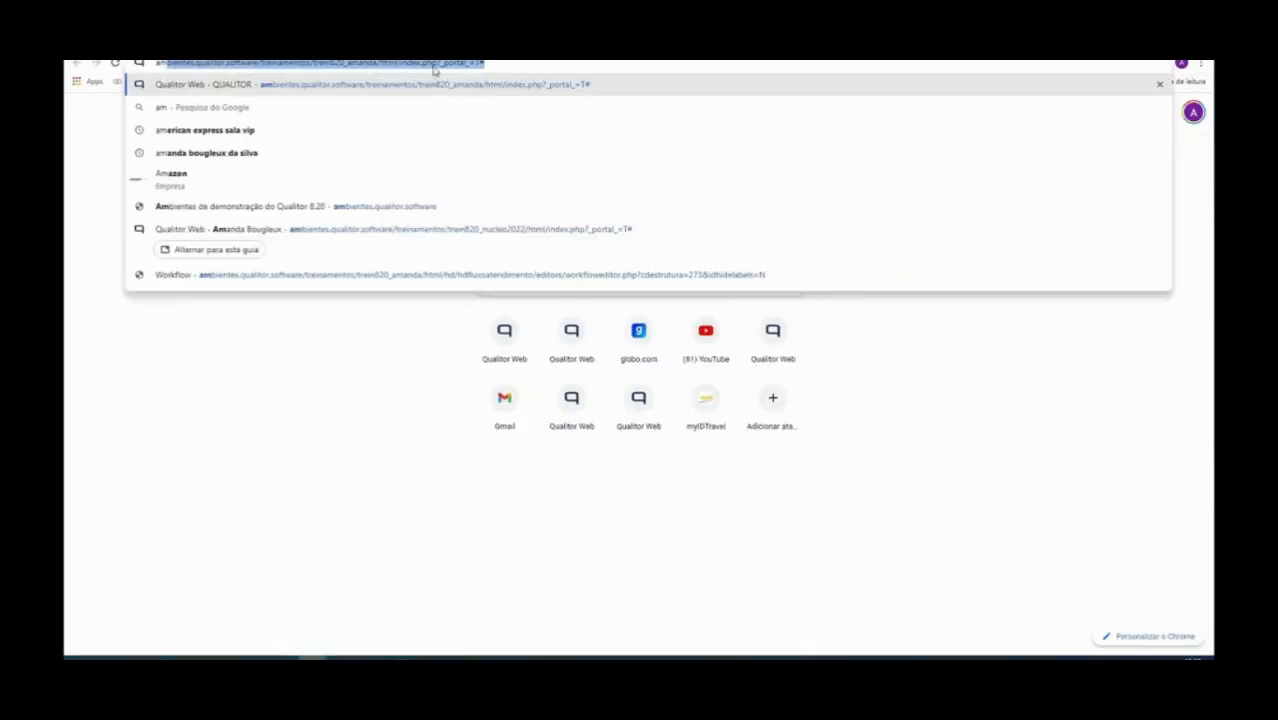
pyautogui.click(434, 242)
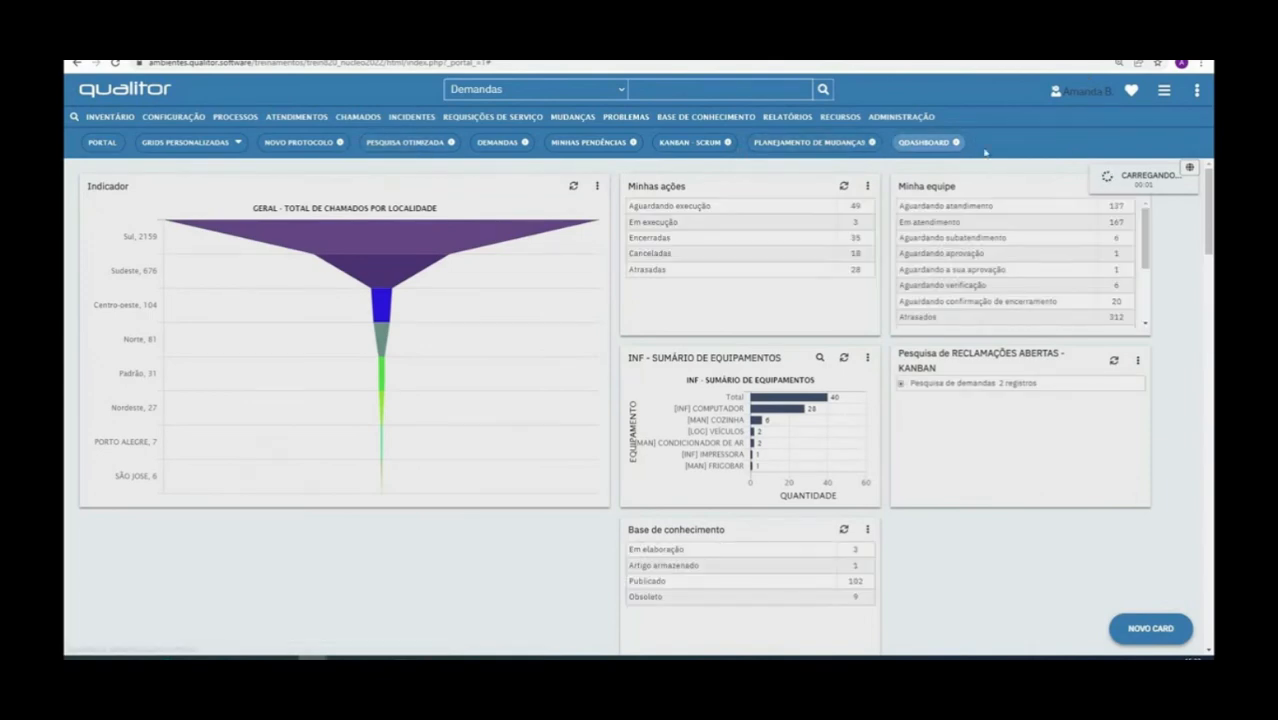
# Duplicate the Qualitor portal page in a second browser tab
pyautogui.click(886, 118)
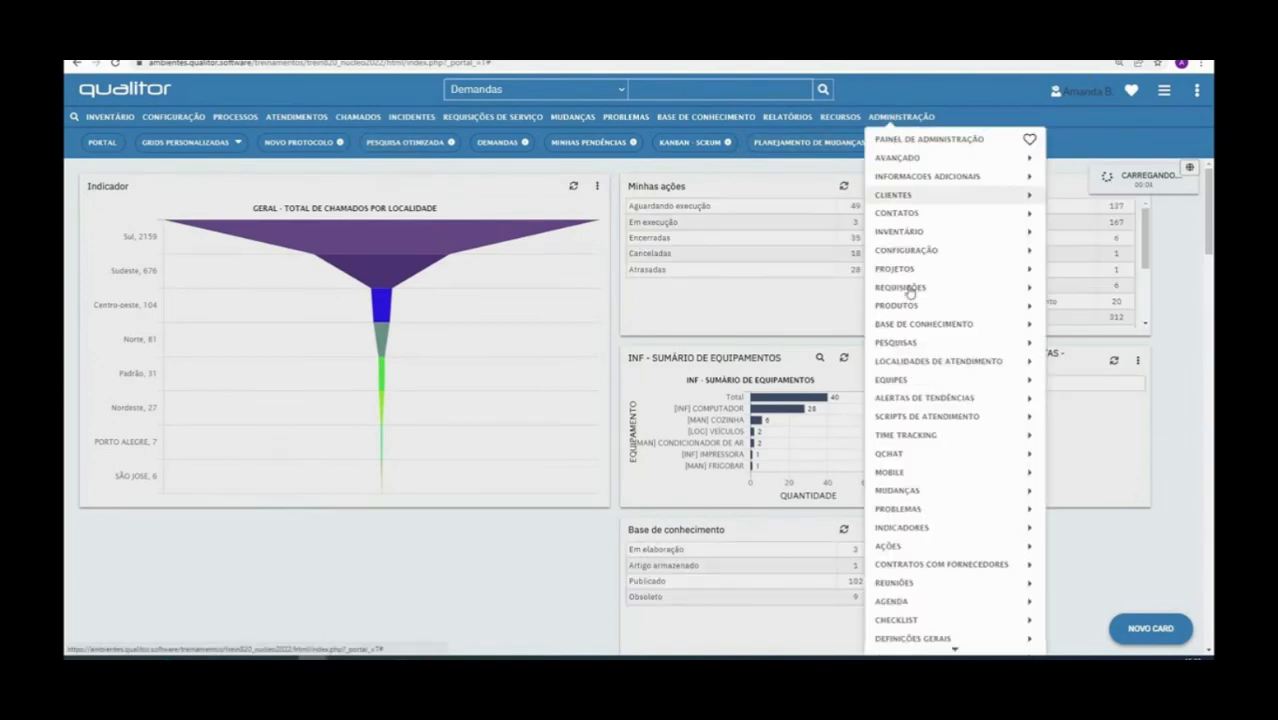
pyautogui.moveTo(927, 641)
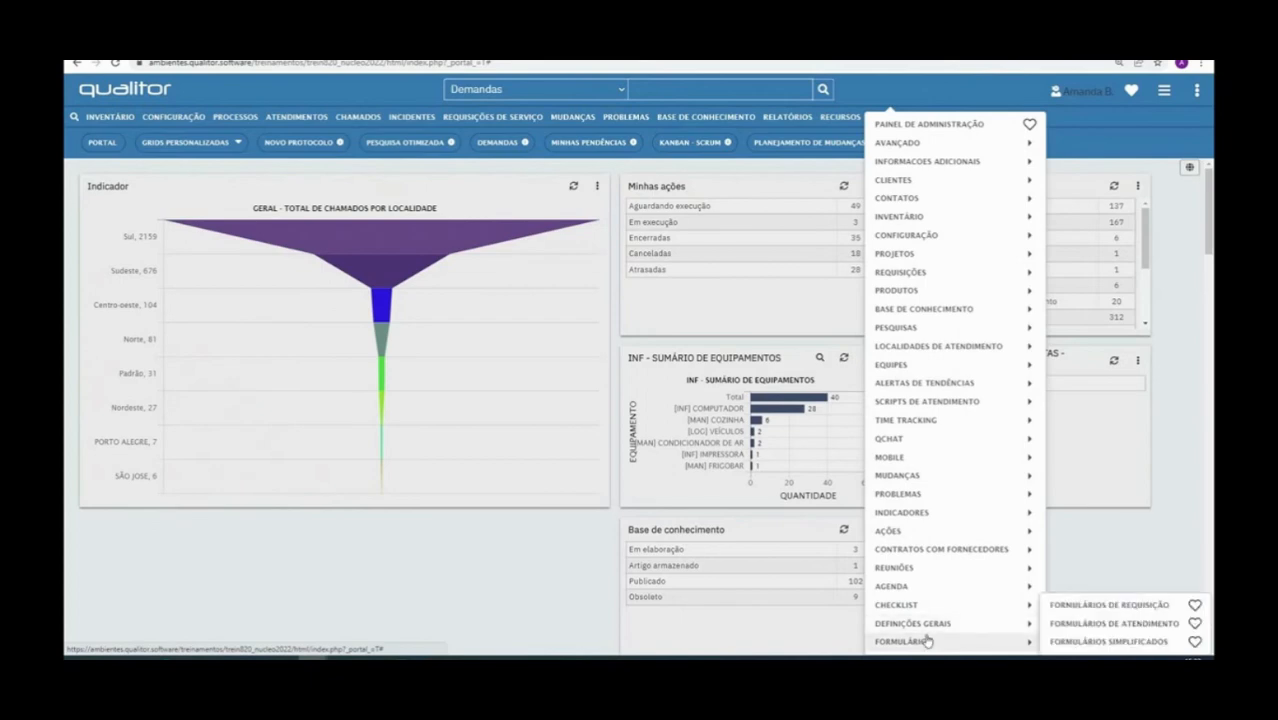
pyautogui.rightClick(125, 46)
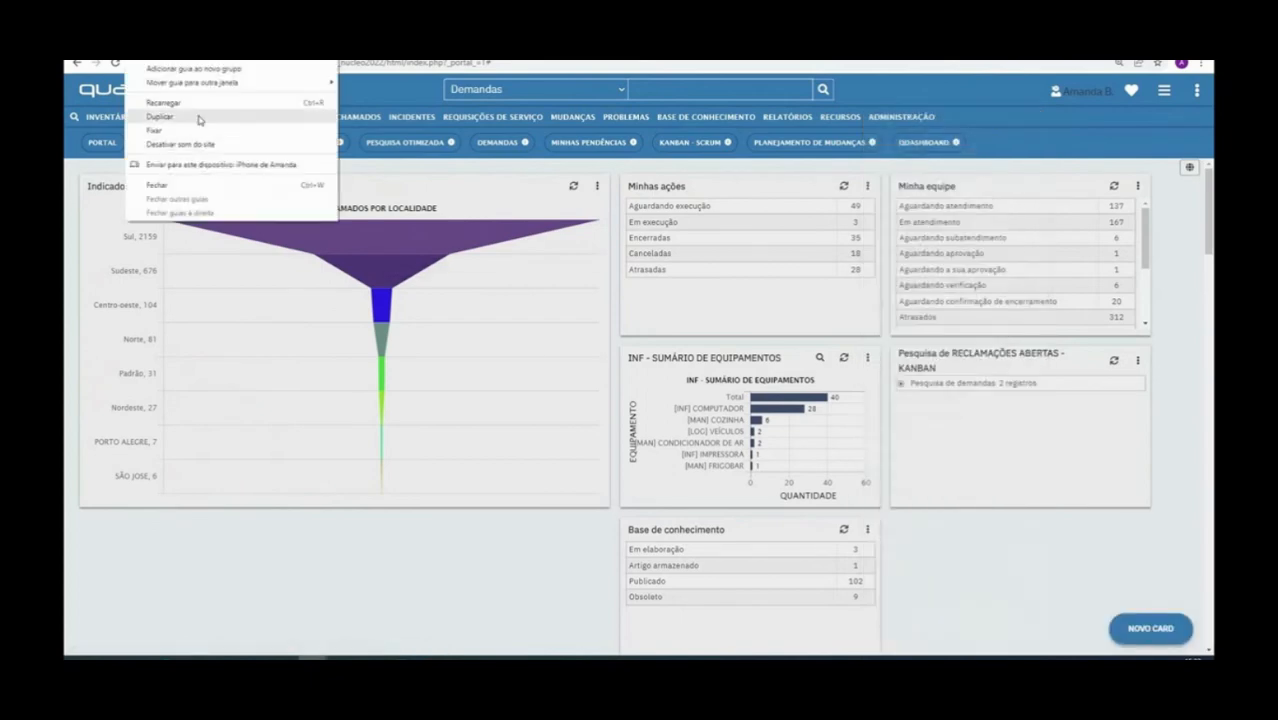
pyautogui.click(199, 118)
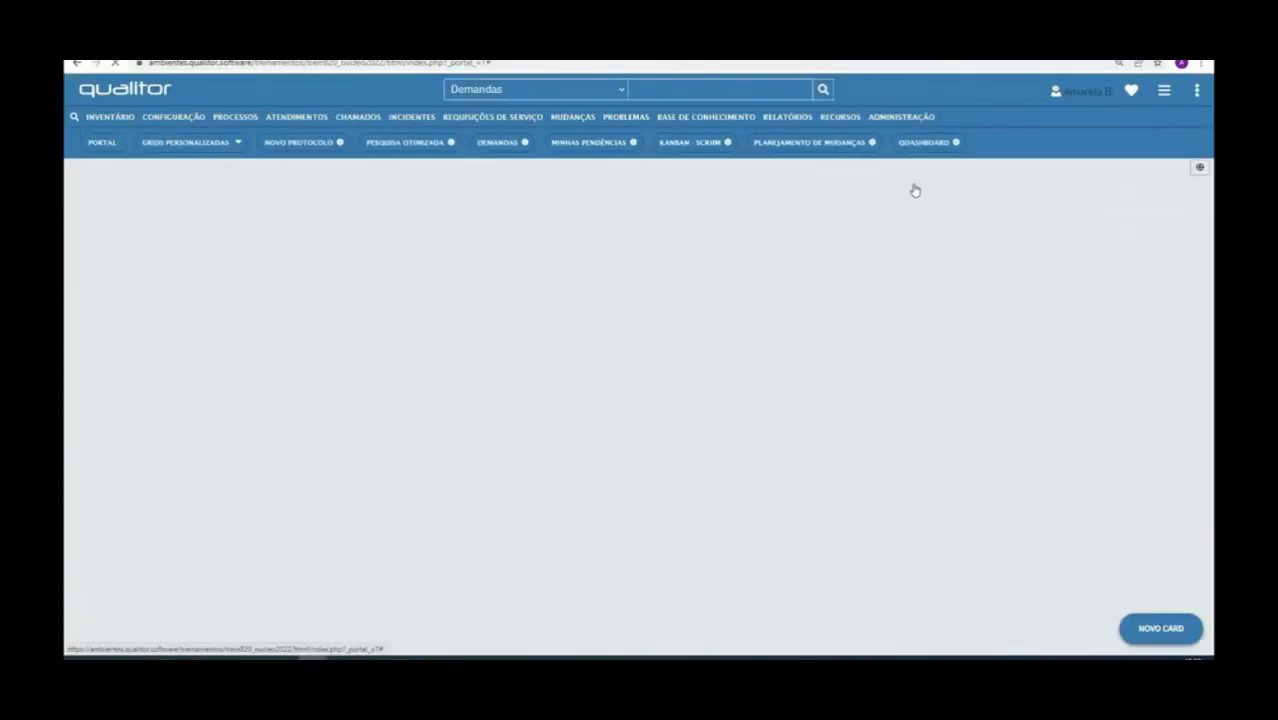
# Show the list of requisition types and open the TREINAMENTO FEVEREIRO type for maintenance
pyautogui.click(912, 117)
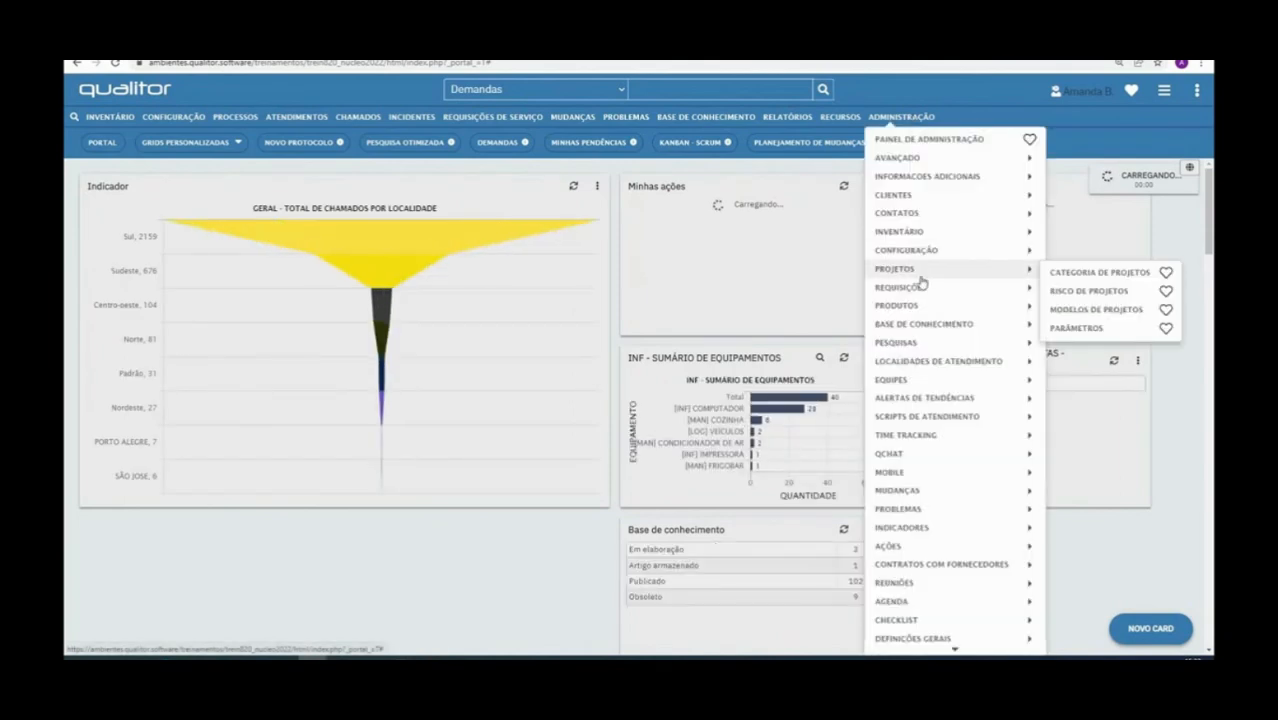
pyautogui.moveTo(922, 292)
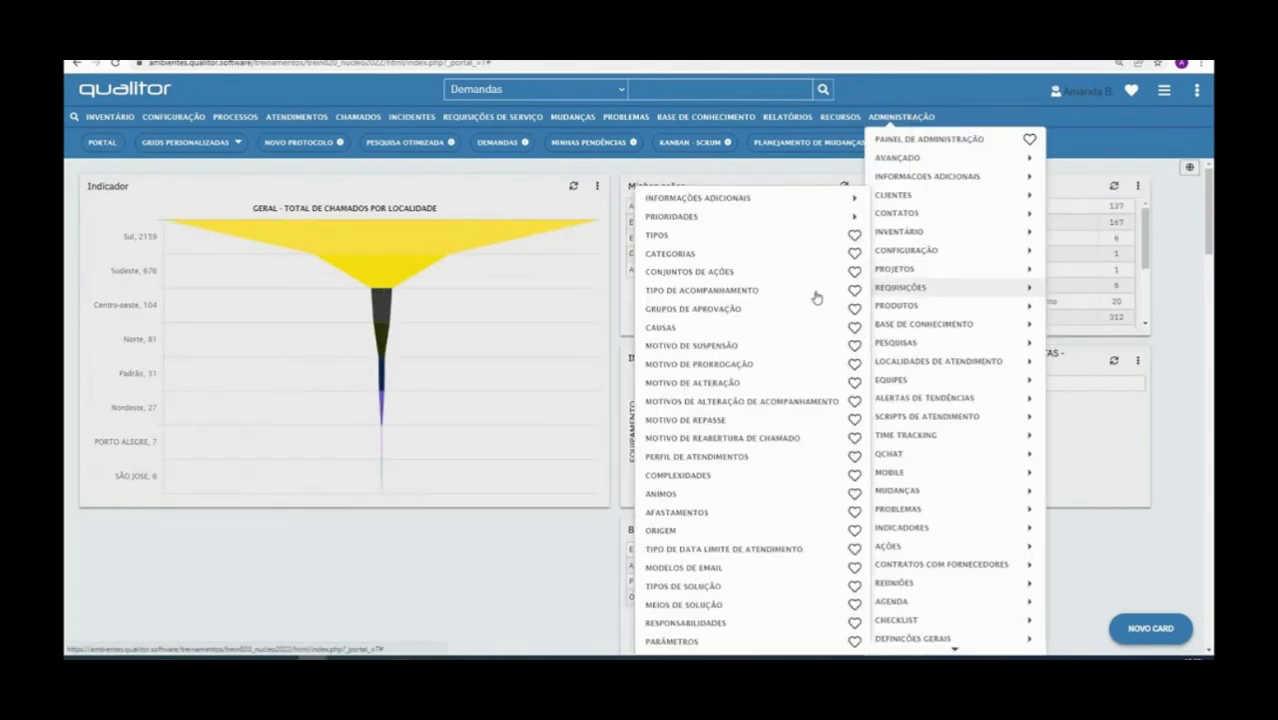
pyautogui.click(700, 236)
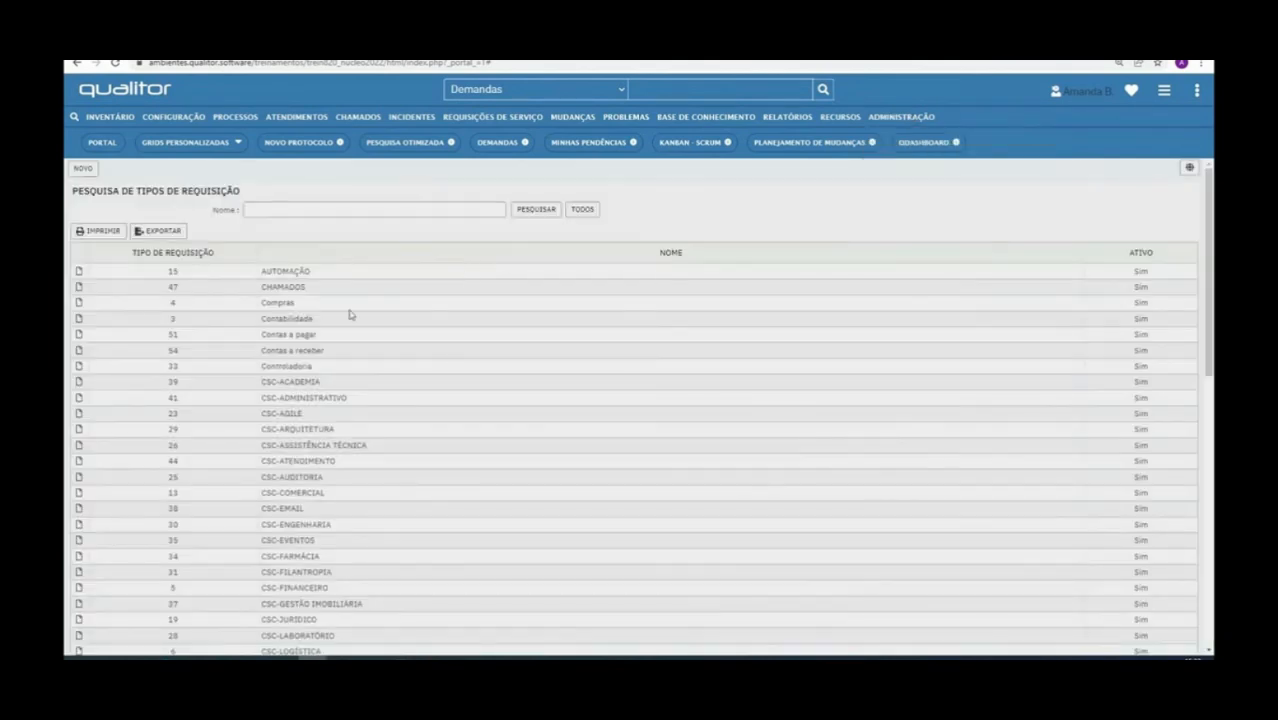
pyautogui.scroll(-10, 367, 309)
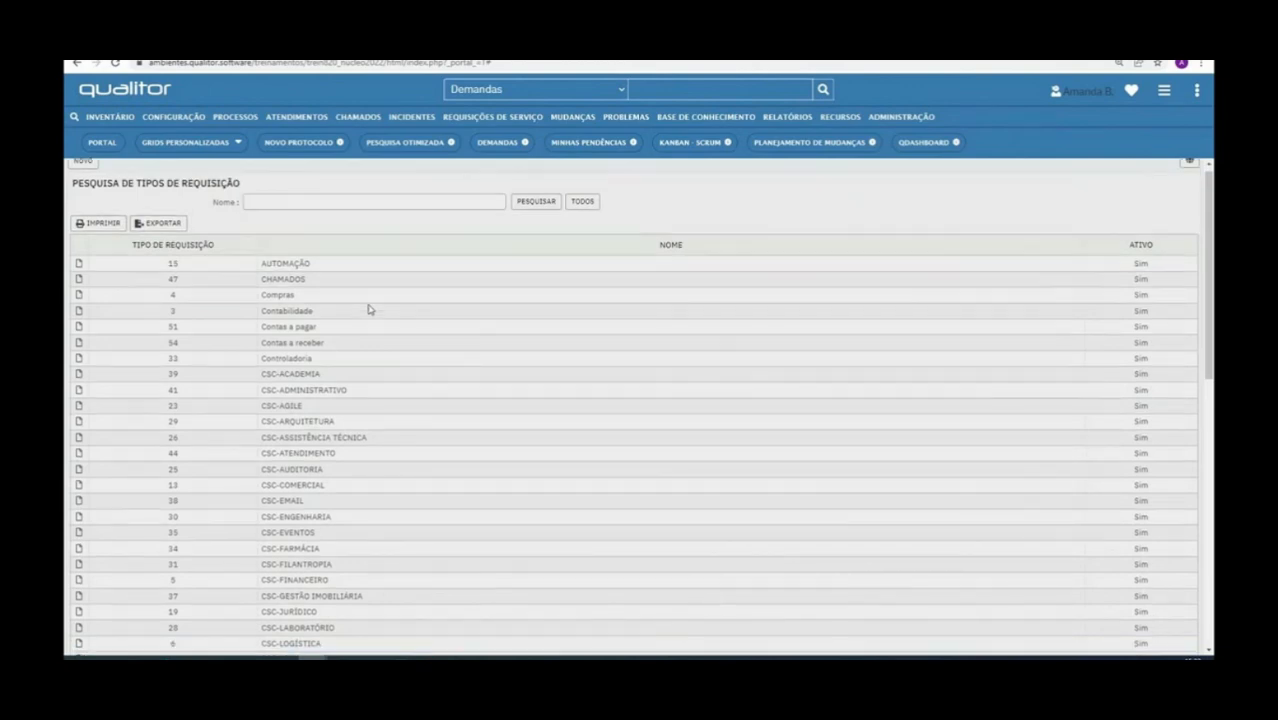
pyautogui.scroll(-1, 365, 357)
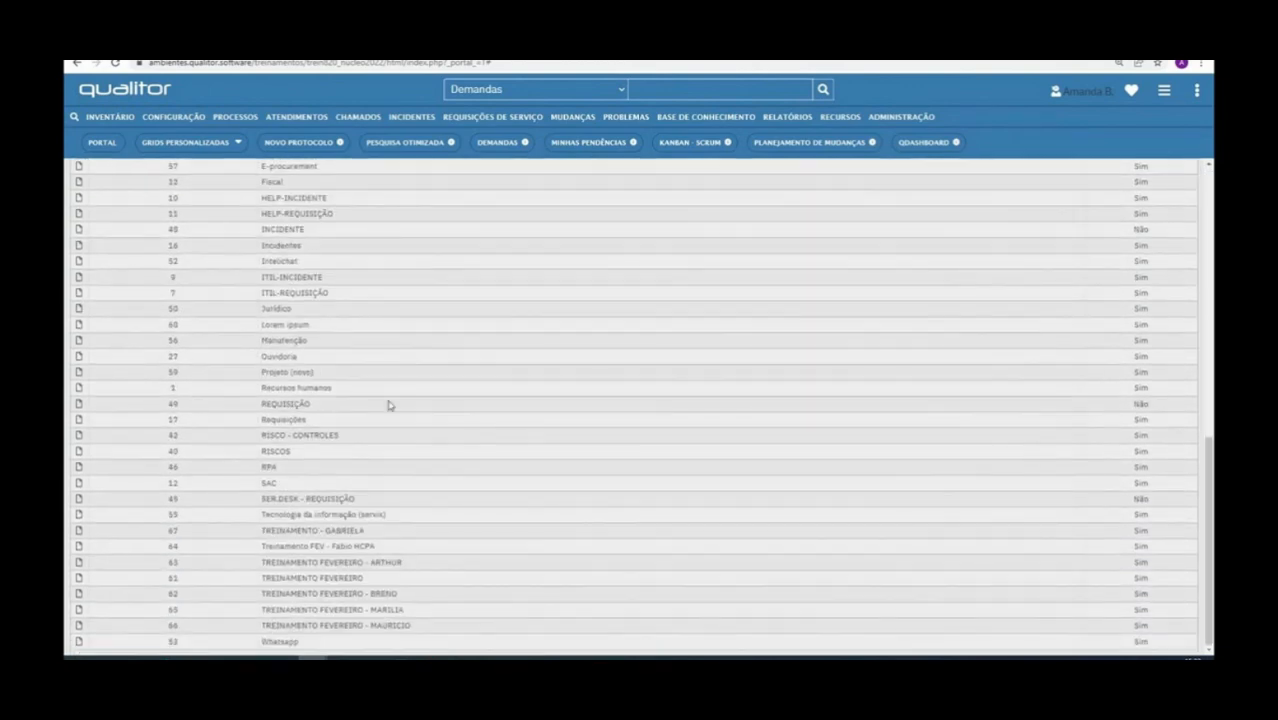
pyautogui.click(80, 579)
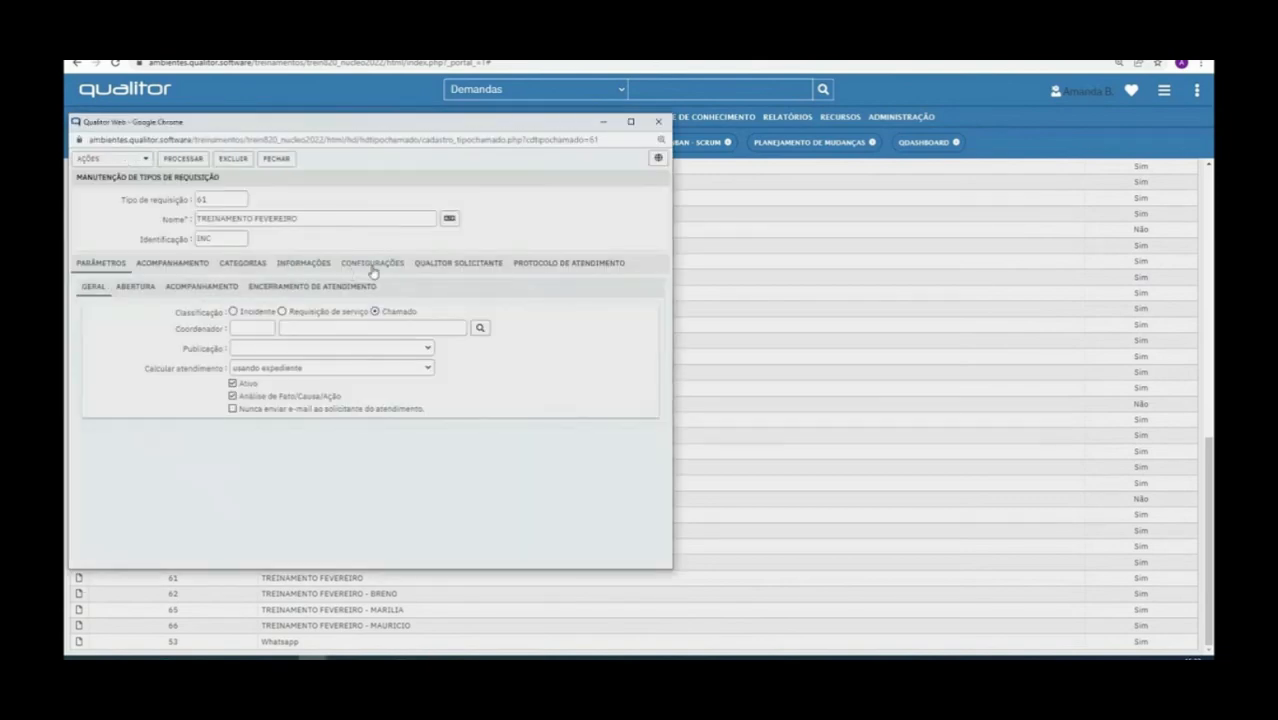
# Review the opening categories and general parameters of the TREINAMENTO FEVEREIRO type, save it and close its window
pyautogui.click(232, 270)
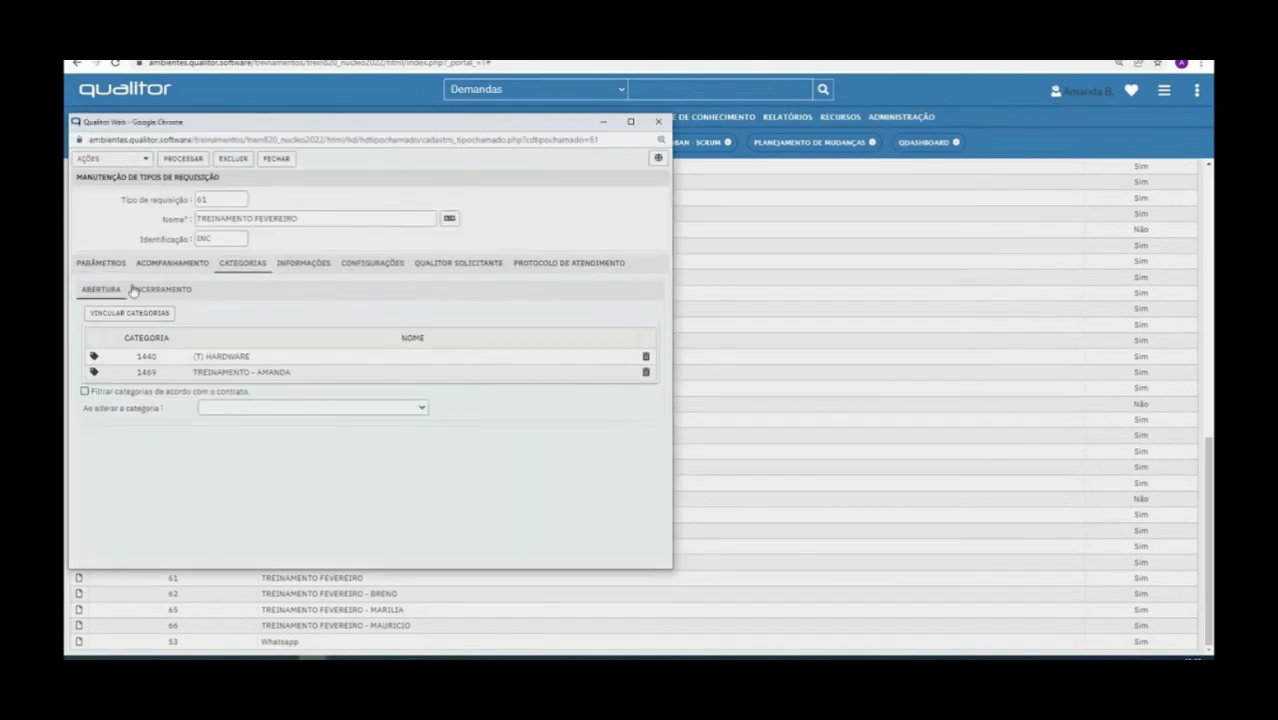
pyautogui.click(176, 160)
pyautogui.click(110, 263)
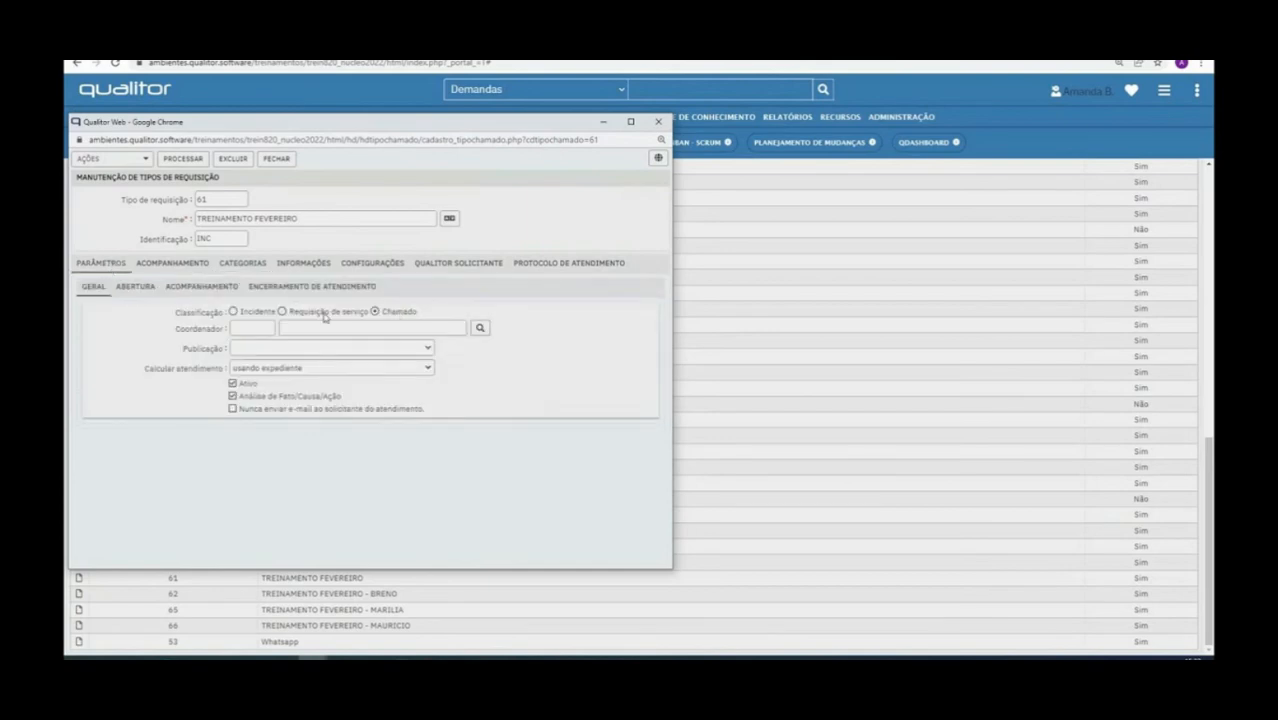
pyautogui.click(182, 159)
pyautogui.click(277, 159)
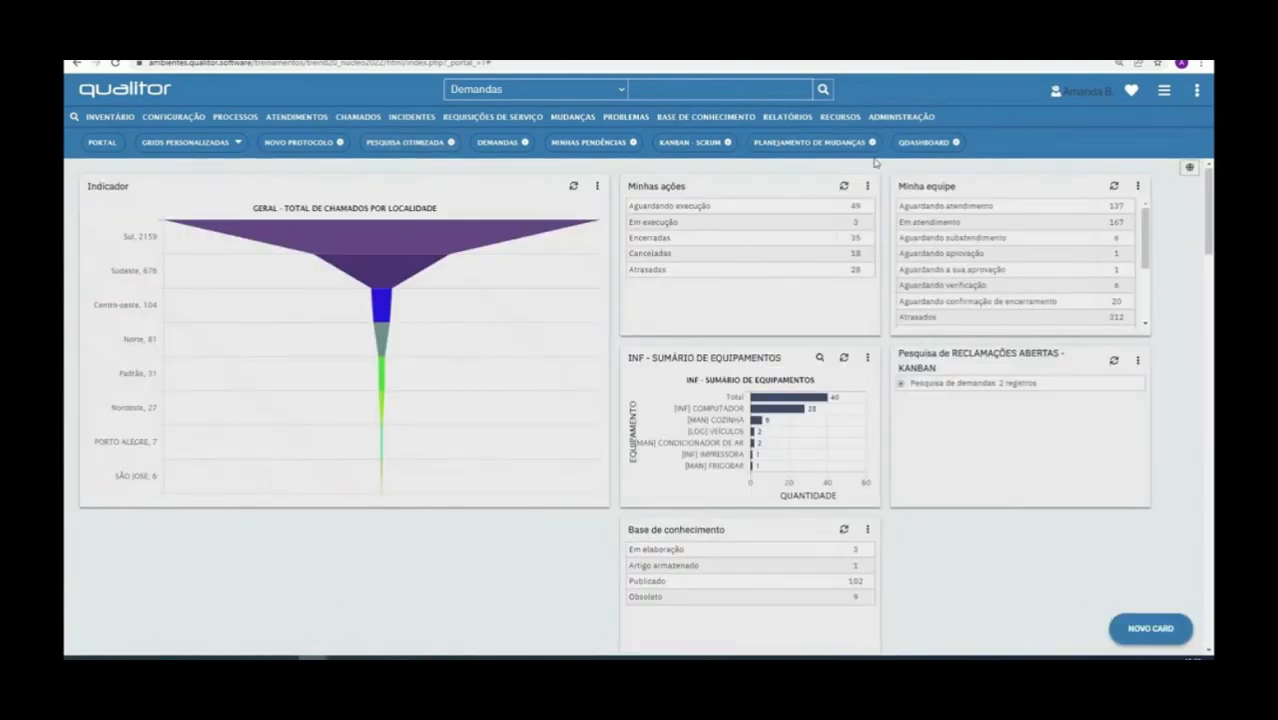
# Search the request forms for "pedi" and open the PEDIDOS DE TI form
pyautogui.click(902, 120)
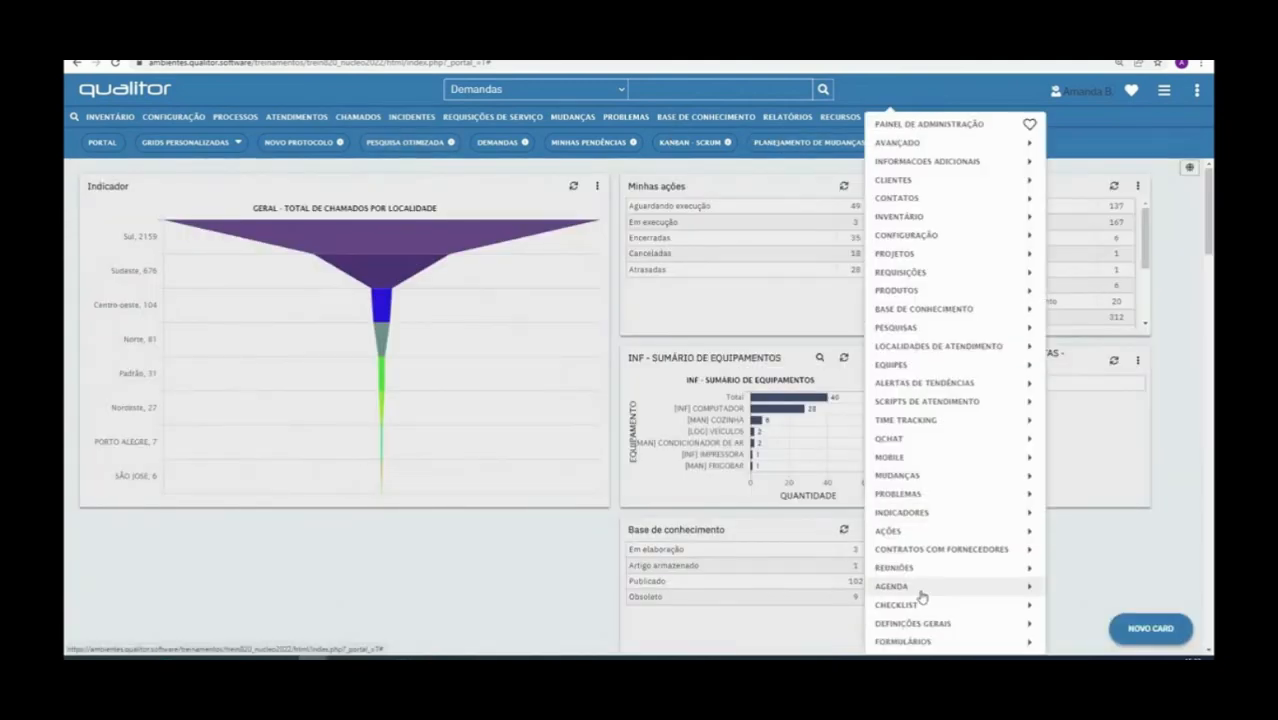
pyautogui.moveTo(900, 641)
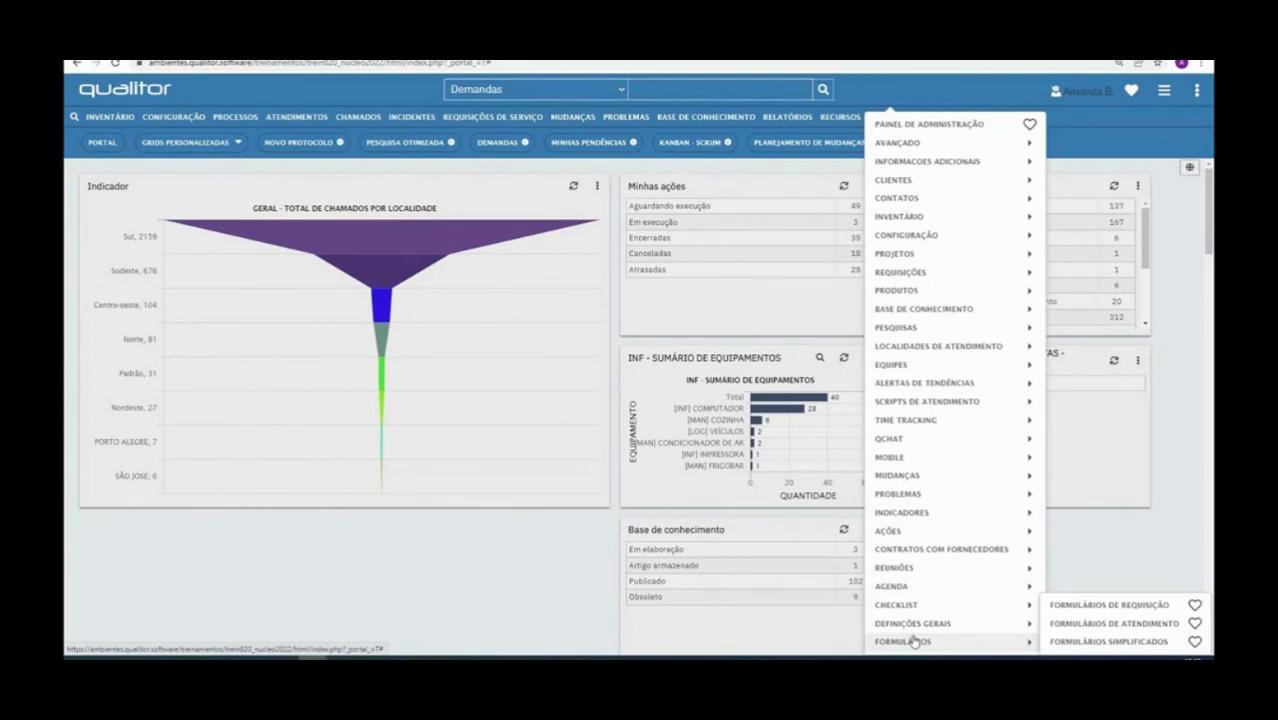
pyautogui.click(1097, 608)
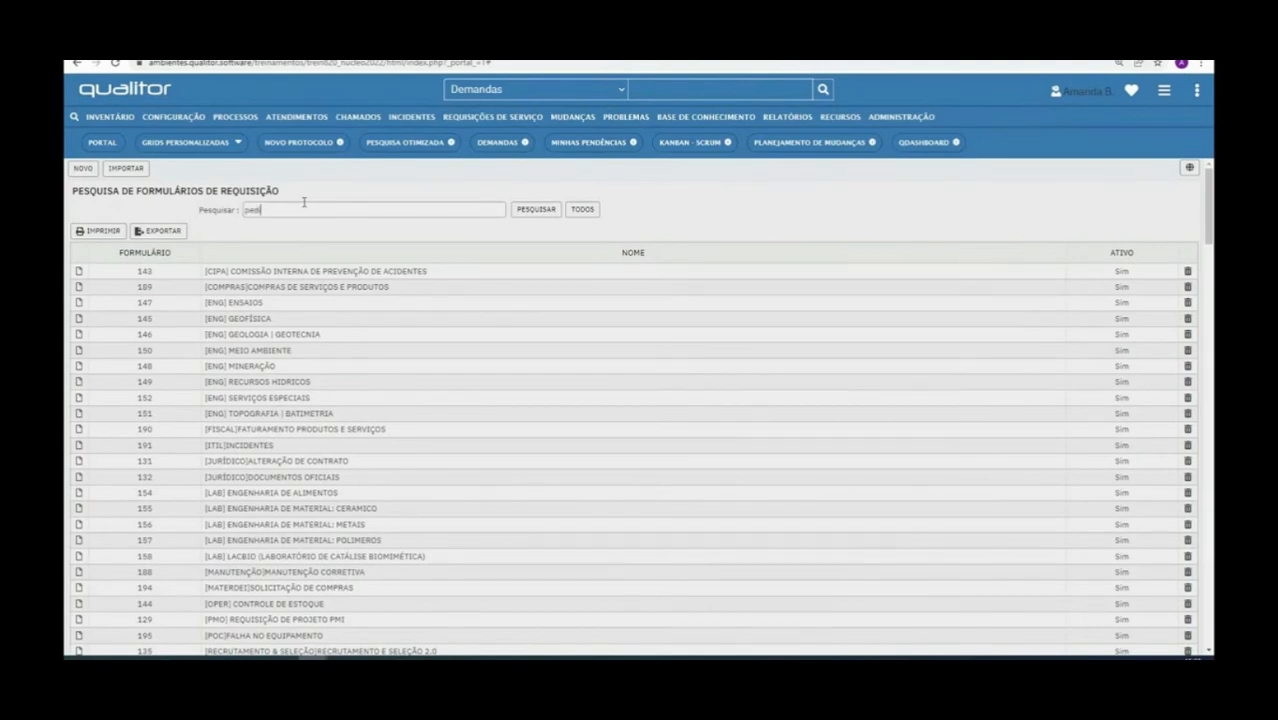
pyautogui.click(543, 211)
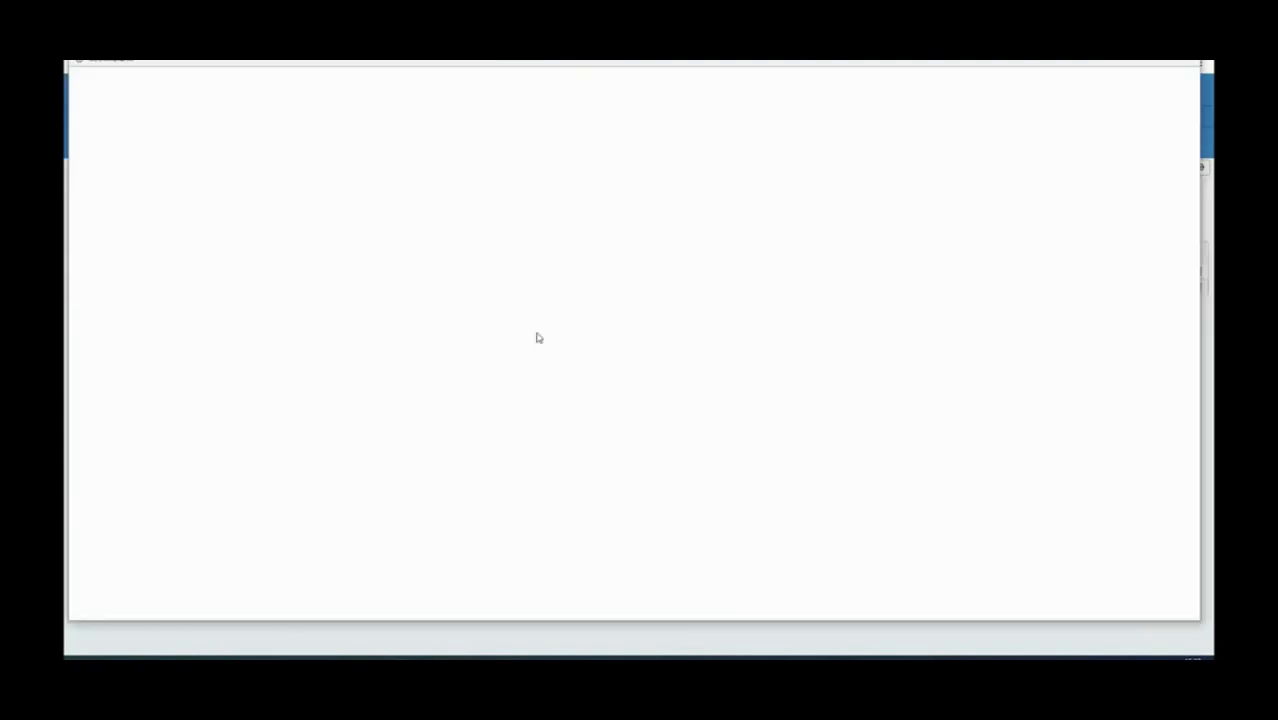
pyautogui.click(78, 287)
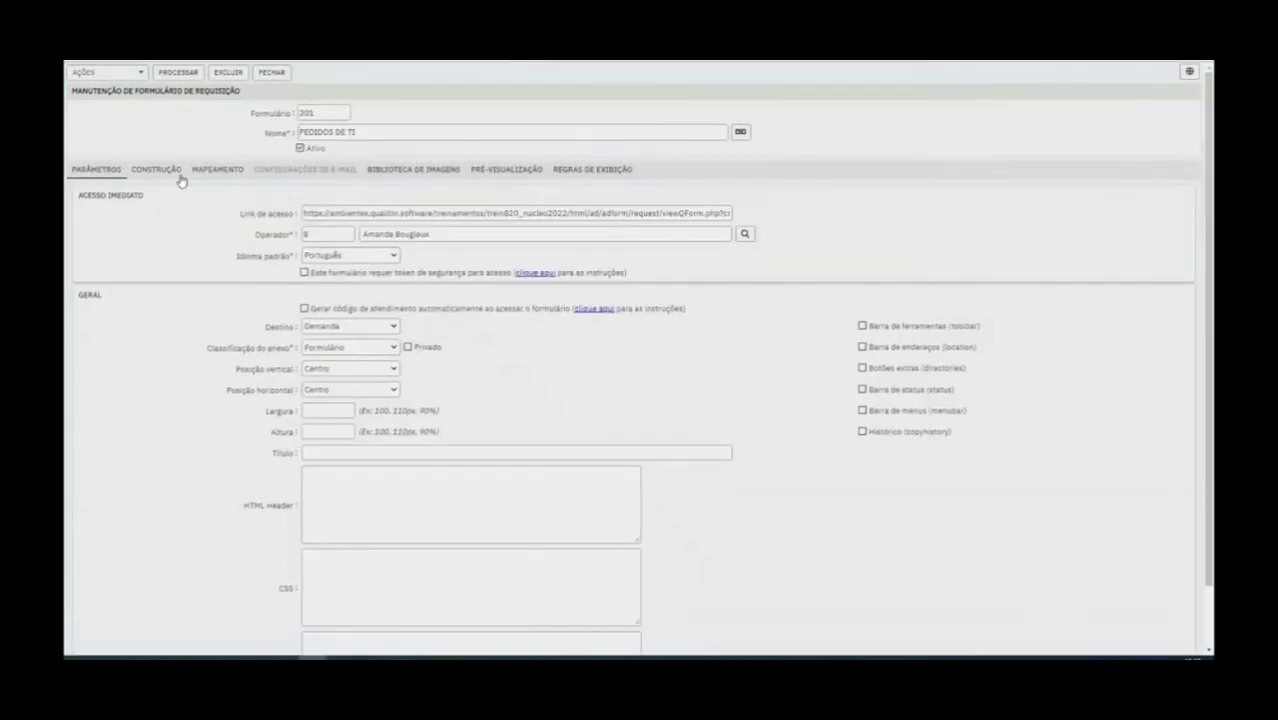
# Examine the properties of the Tipo de atendimento field and the Dependence field of Categoria1 in the form's construction view
pyautogui.click(207, 172)
pyautogui.click(170, 169)
pyautogui.scroll(-8, 536, 508)
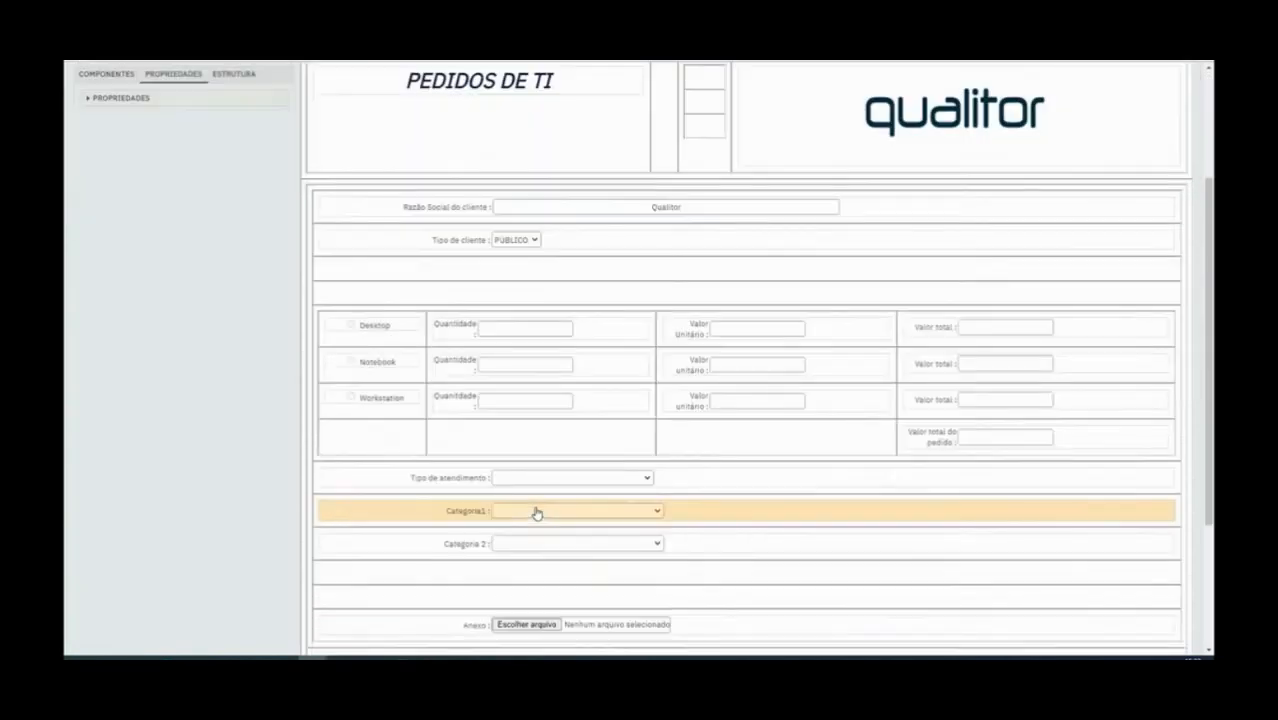
pyautogui.click(451, 297)
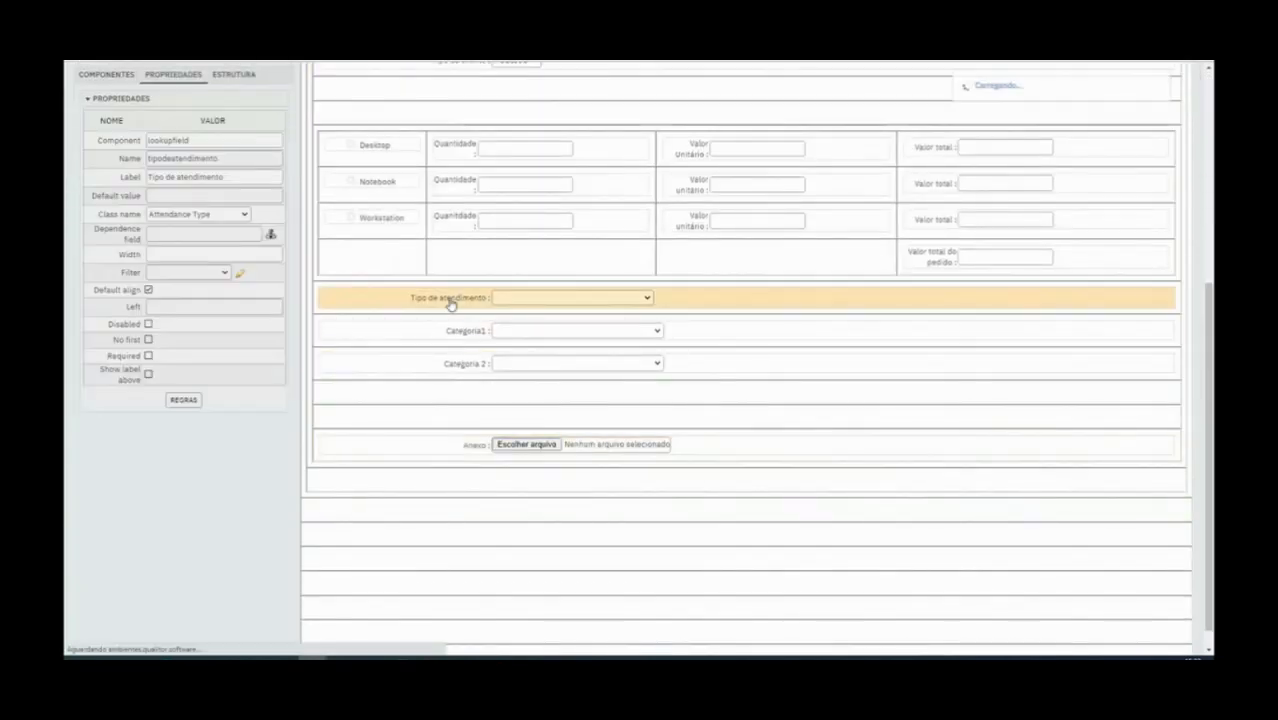
pyautogui.click(450, 341)
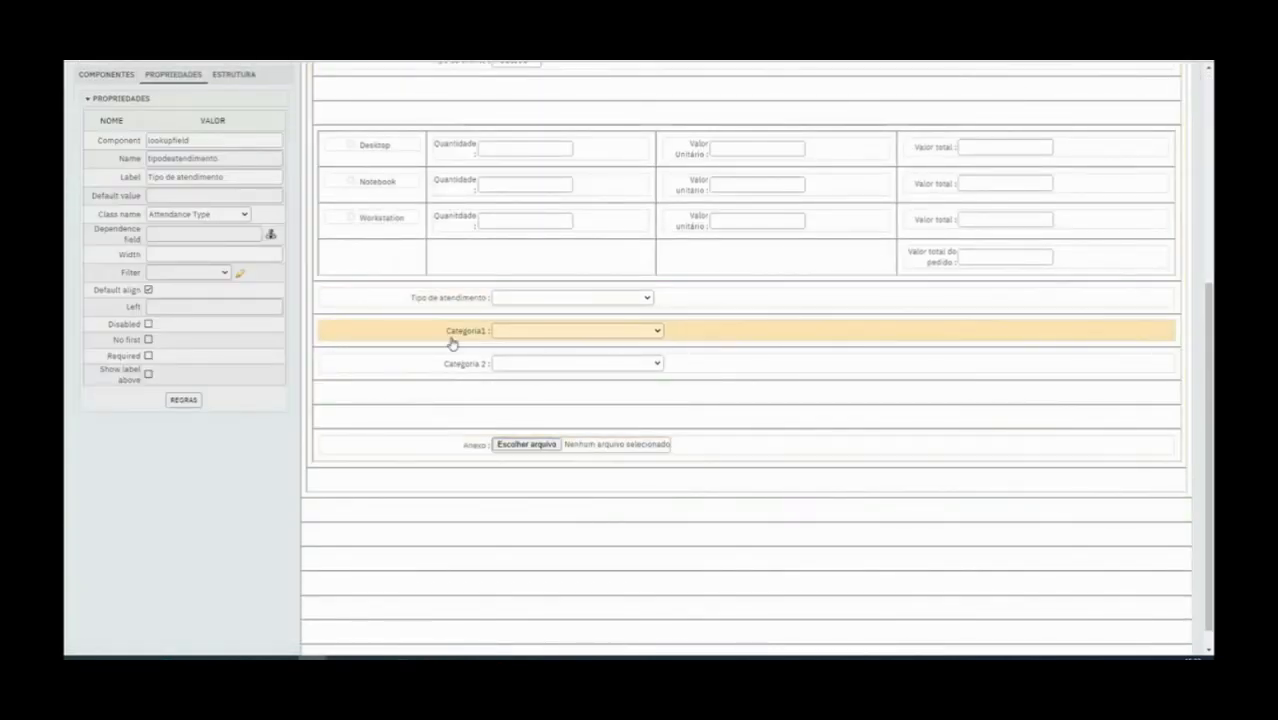
pyautogui.click(242, 235)
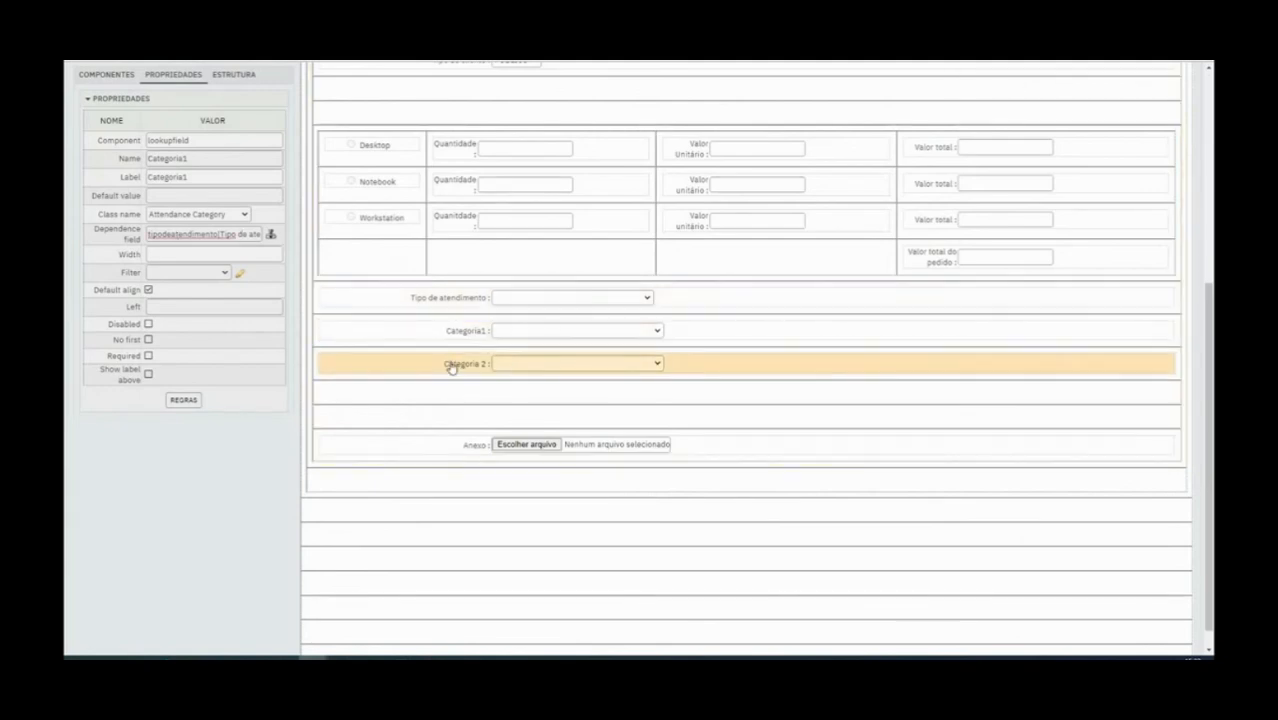
# Preview the PEDIDOS DE TI form and choose TREINAMENTO FEVEREIRO as its Tipo de atendimento
pyautogui.scroll(1, 300, 368)
pyautogui.scroll(5, 298, 369)
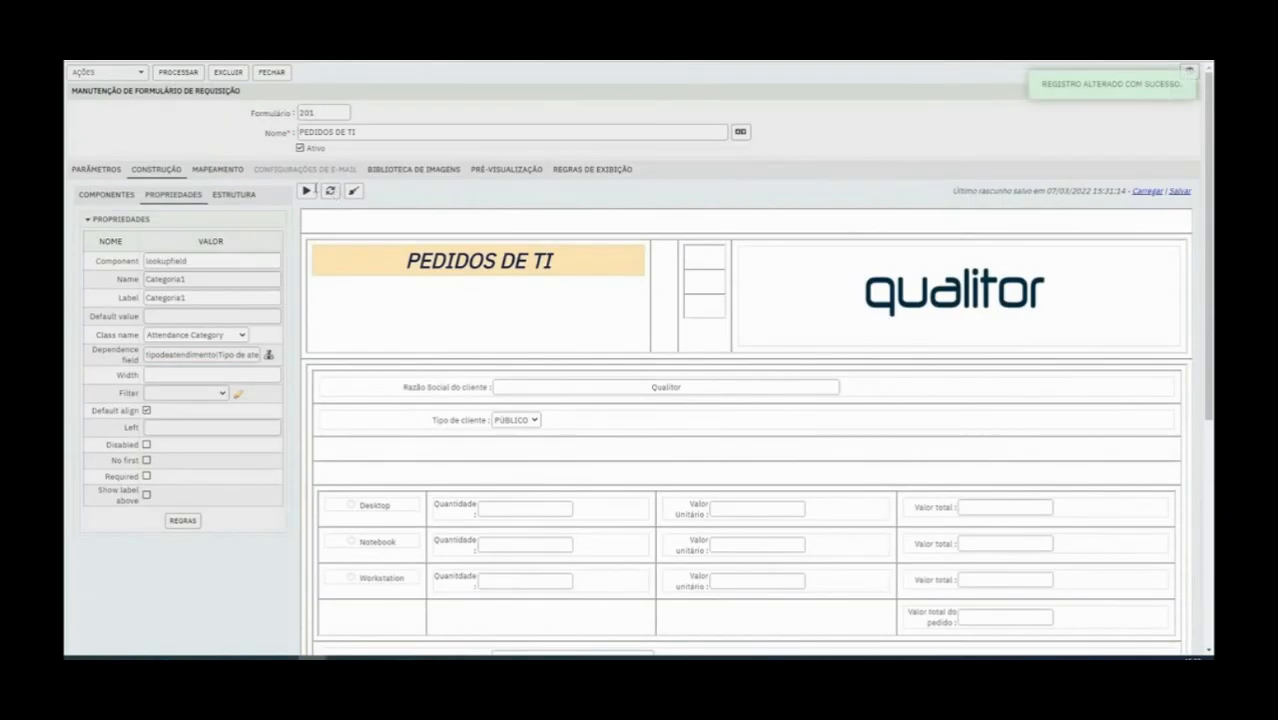
pyautogui.click(308, 191)
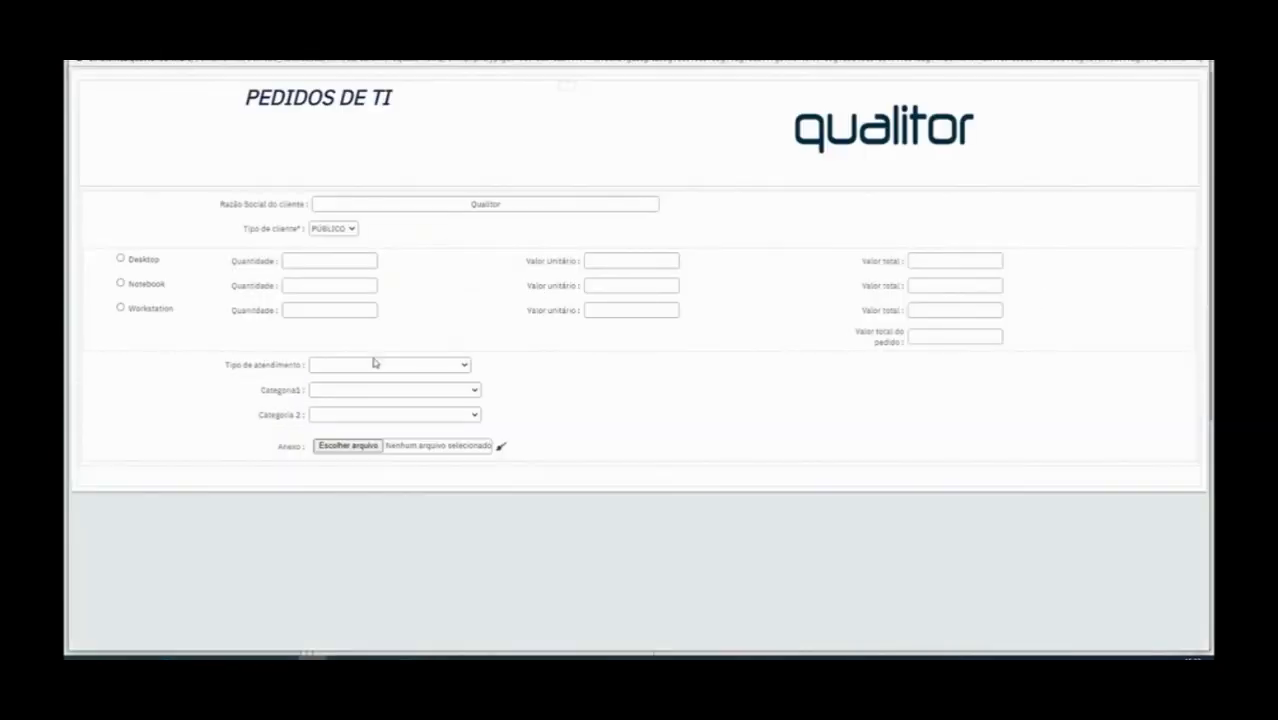
pyautogui.click(365, 370)
pyautogui.scroll(-10, 393, 482)
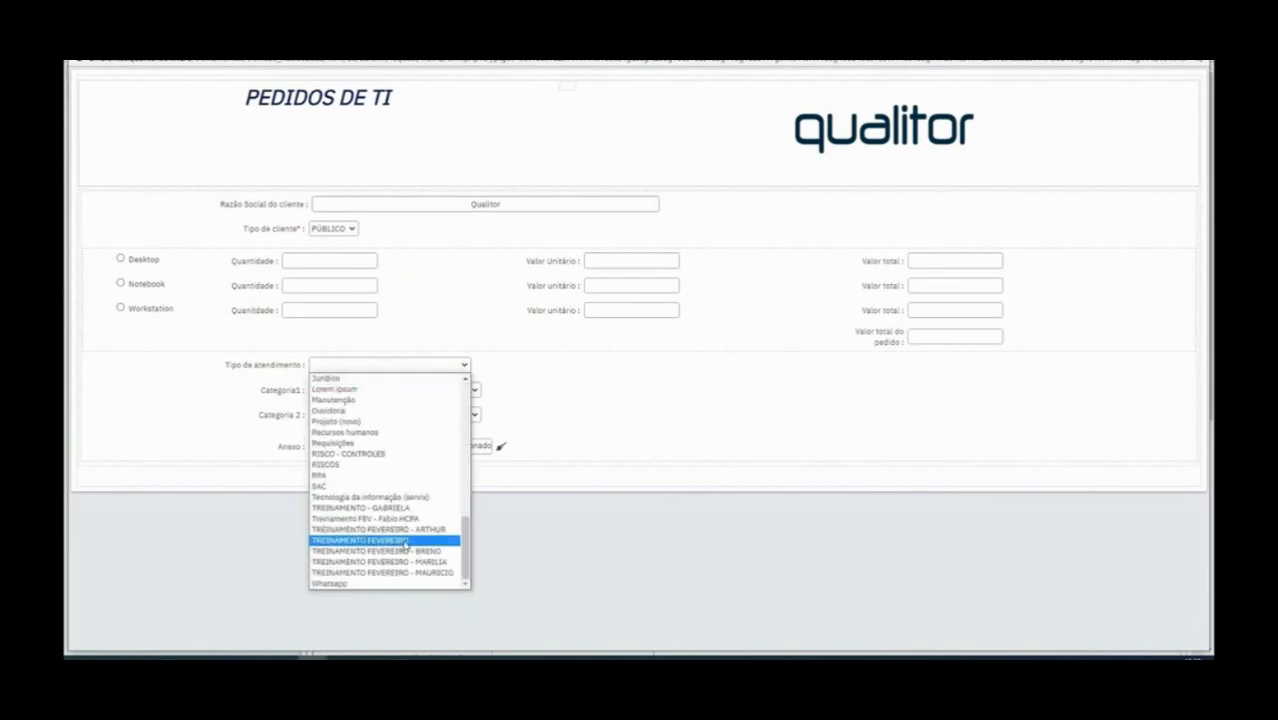
pyautogui.click(407, 542)
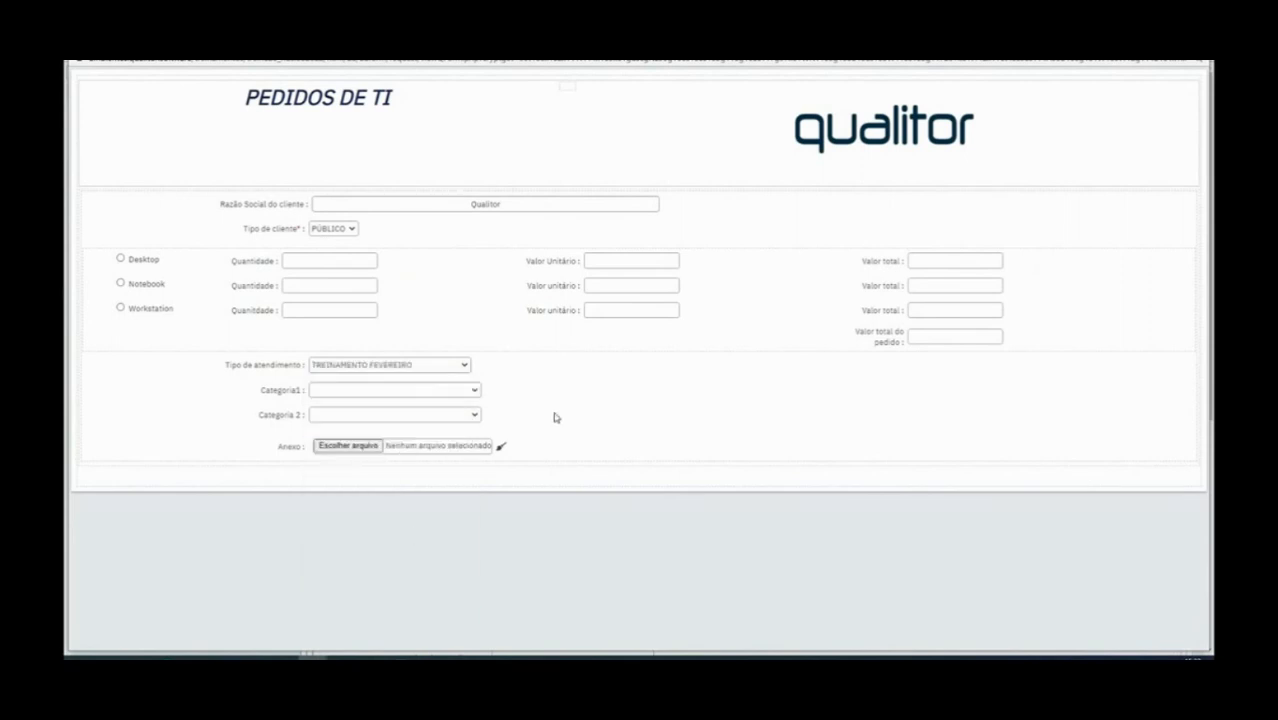
# Check the options offered by the Categoria1 and Categoria 2 lists in the form preview
pyautogui.click(476, 390)
pyautogui.moveTo(477, 421); pyautogui.dragTo(477, 546)
pyautogui.click(525, 405)
pyautogui.click(477, 416)
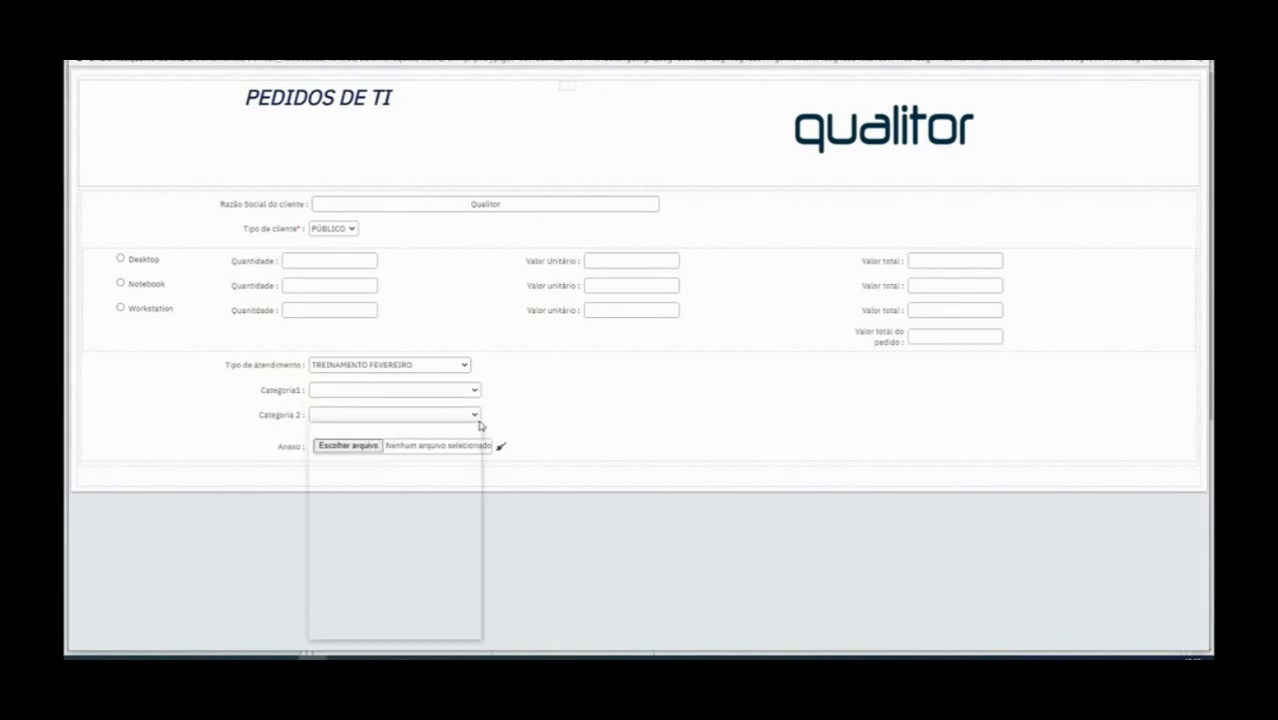
pyautogui.click(566, 390)
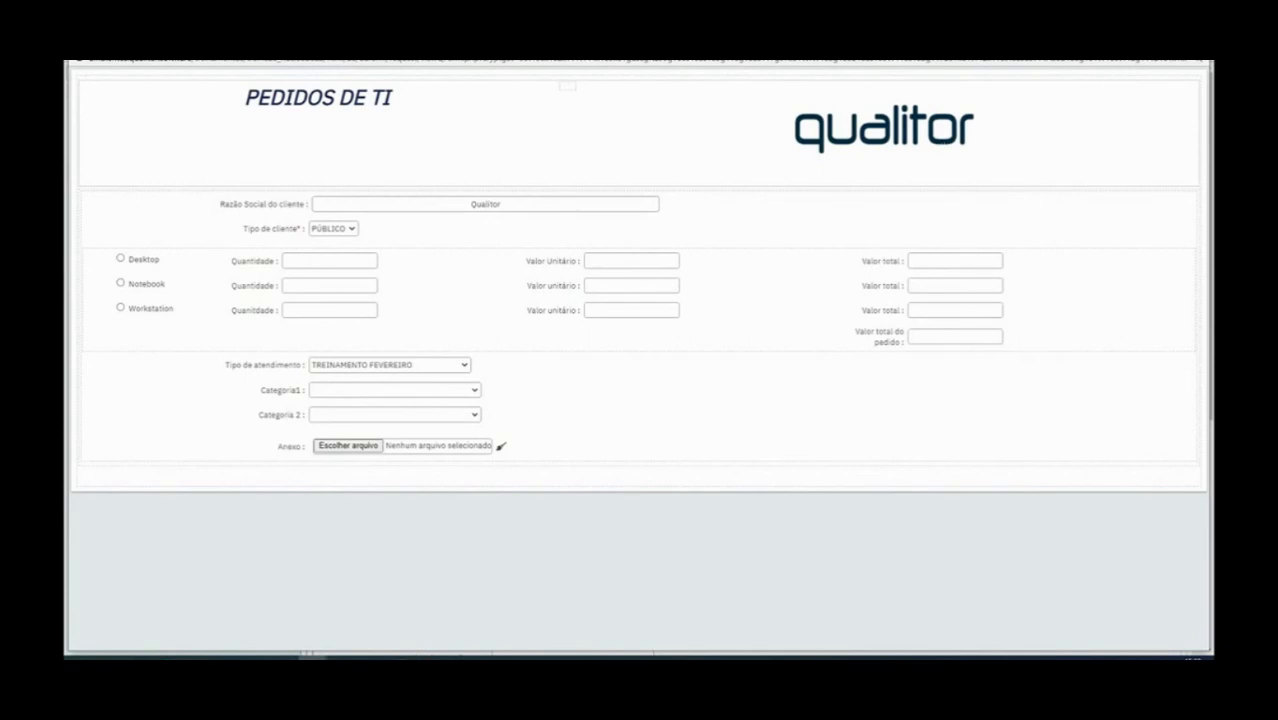
# Return to the form's construction view and save the PEDIDOS DE TI form
pyautogui.scroll(-5, 547, 479)
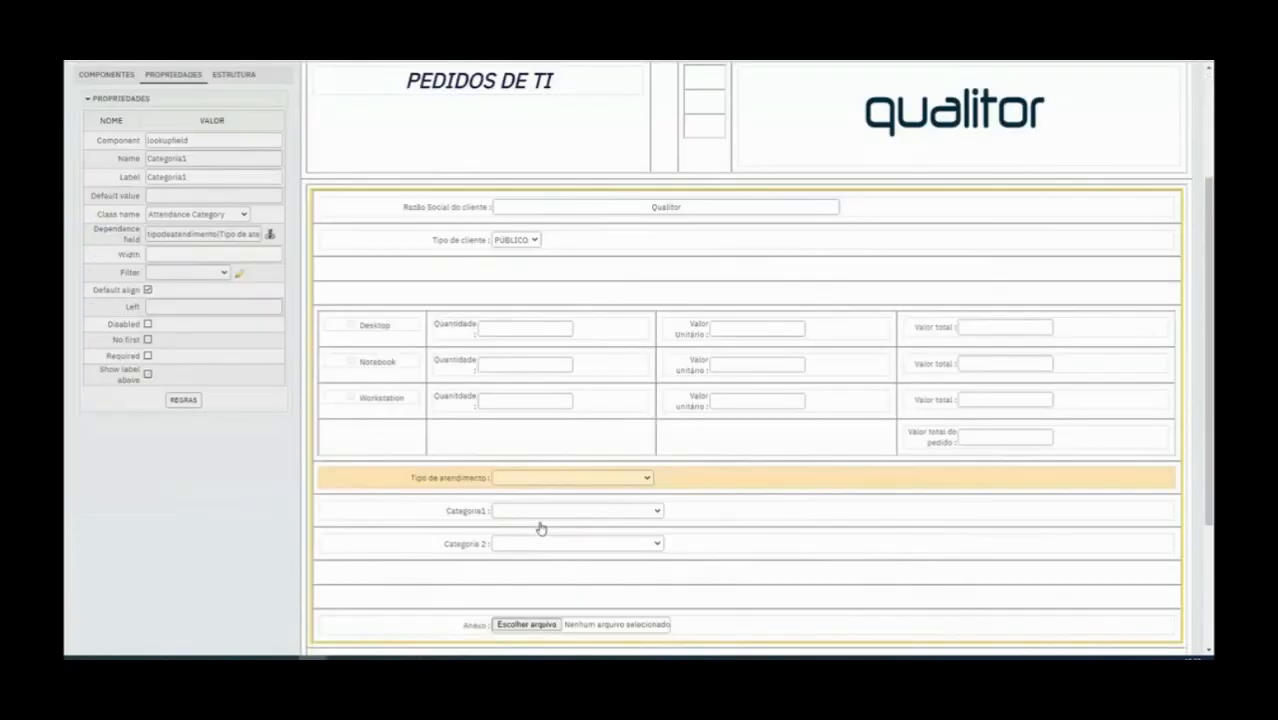
pyautogui.scroll(6, 469, 501)
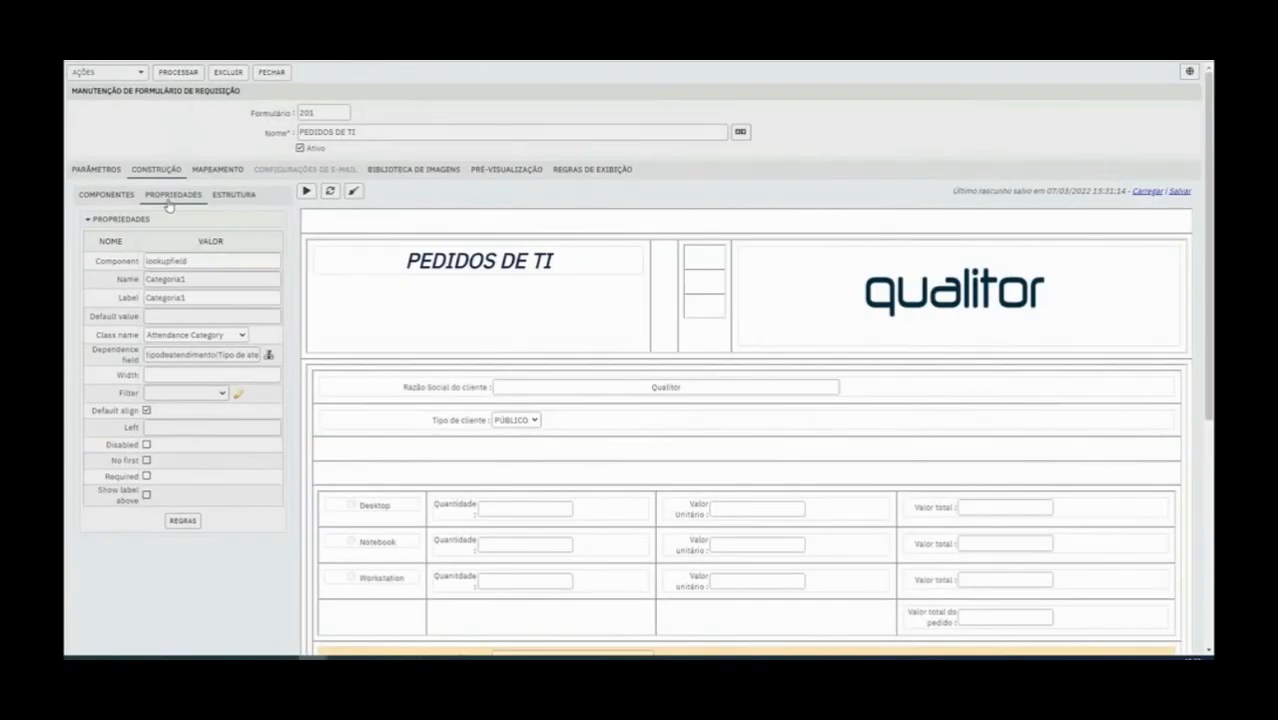
pyautogui.click(178, 76)
pyautogui.scroll(-1, 548, 508)
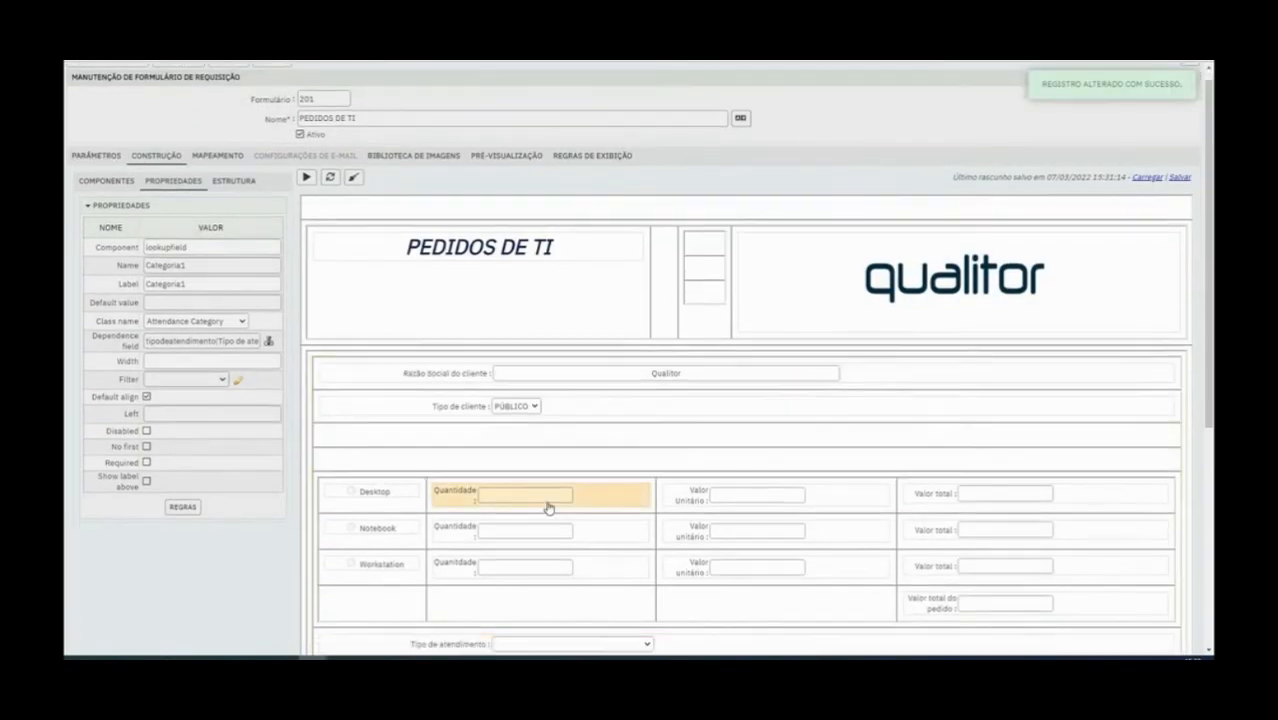
# Review the Tipo de atendimento and Categoria1 properties, set Categoria1 as the dependence field of Categoria 2, and save the form
pyautogui.scroll(-3, 548, 508)
pyautogui.click(465, 420)
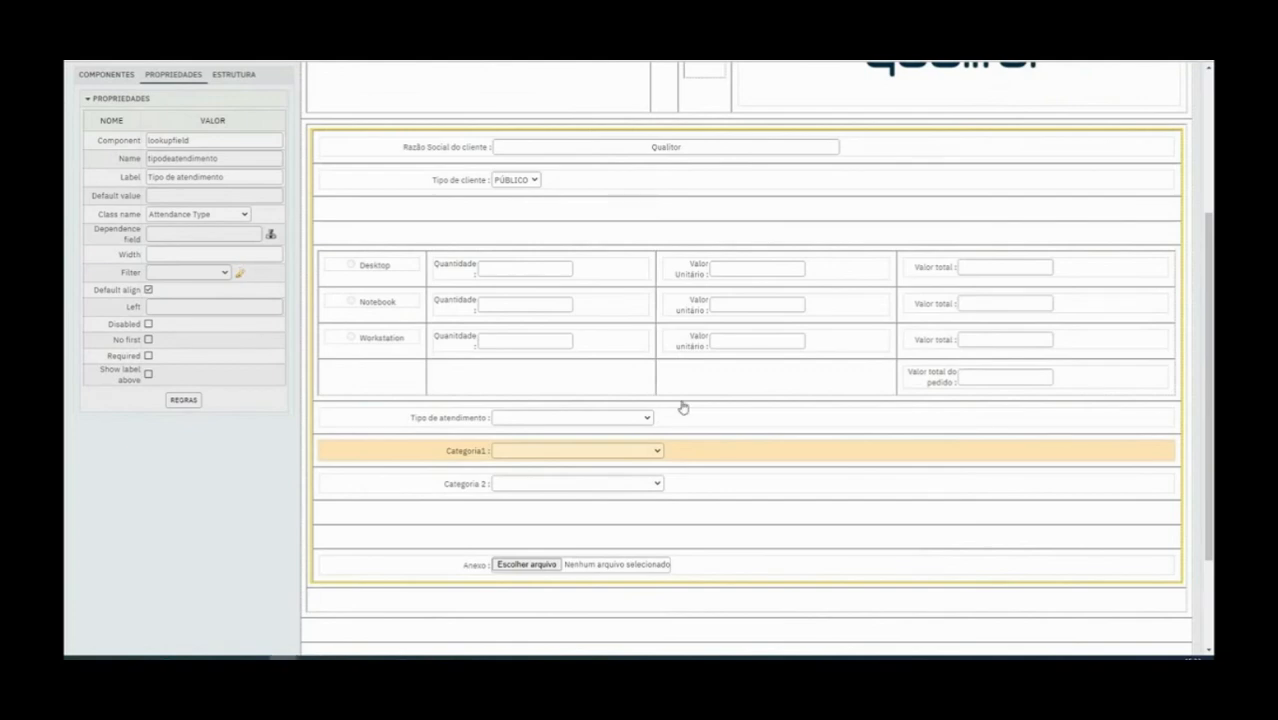
pyautogui.click(440, 450)
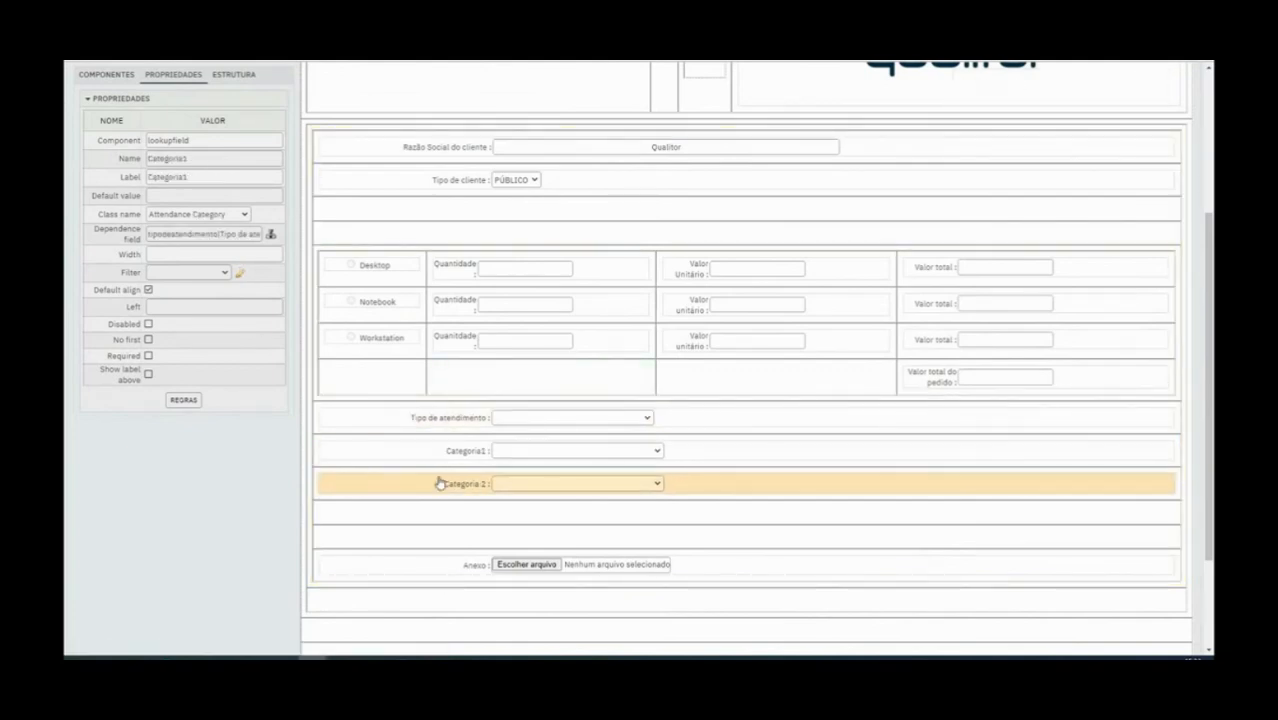
pyautogui.click(470, 485)
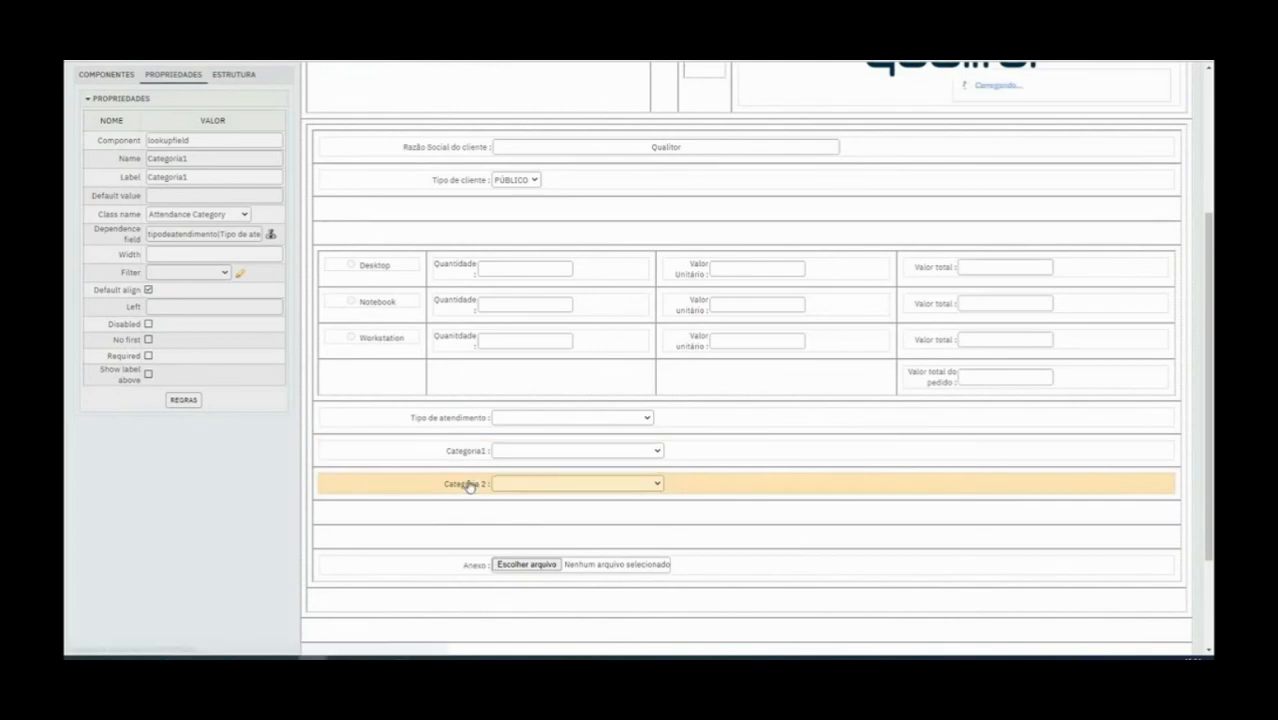
pyautogui.click(270, 232)
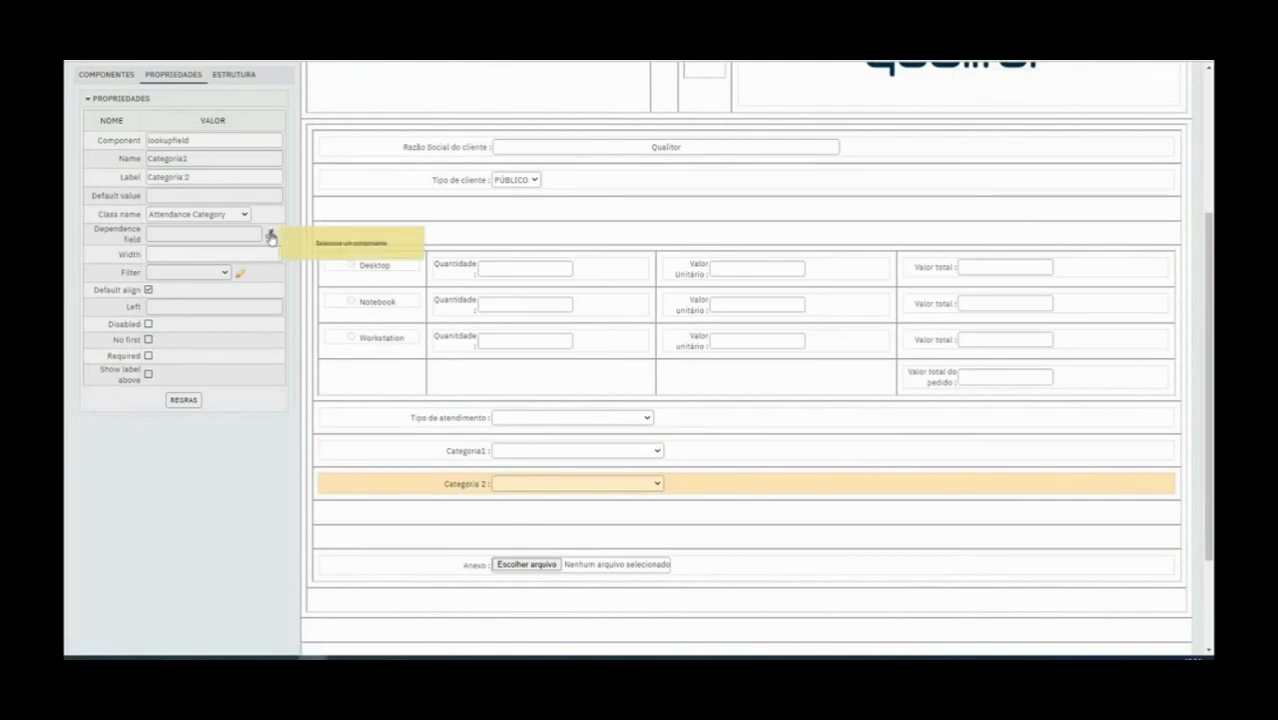
pyautogui.click(463, 451)
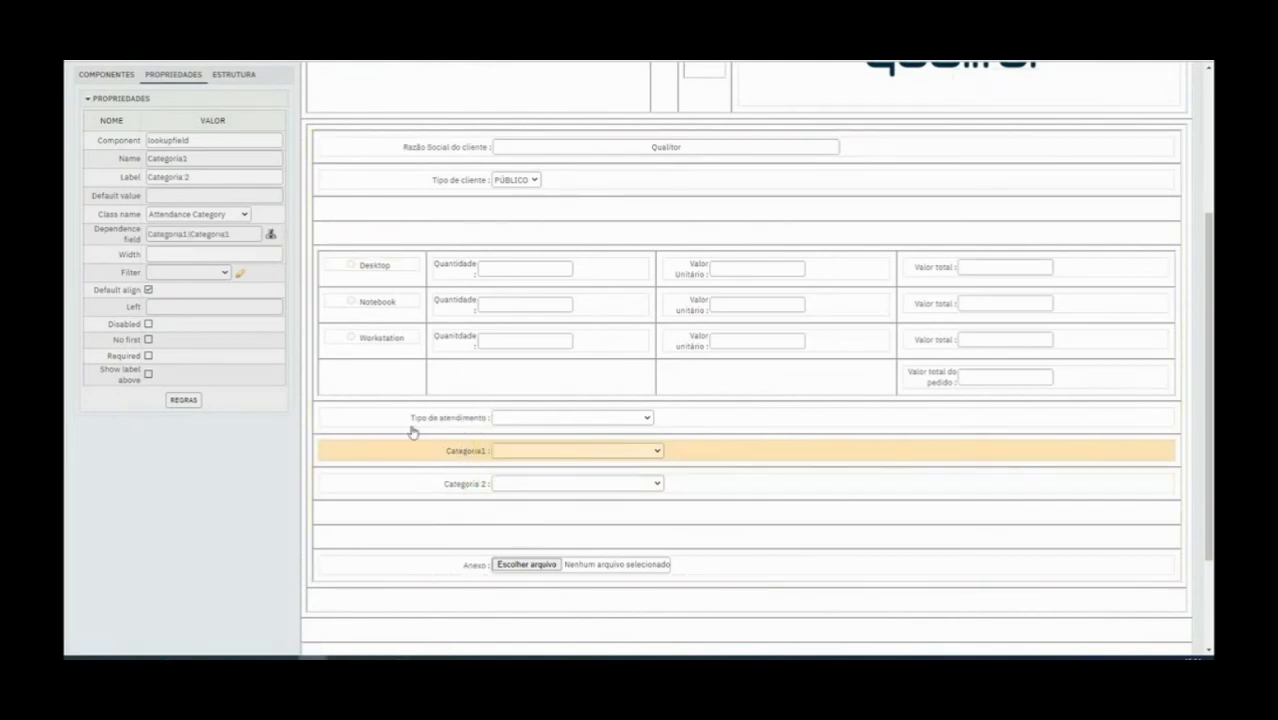
pyautogui.scroll(5, 243, 365)
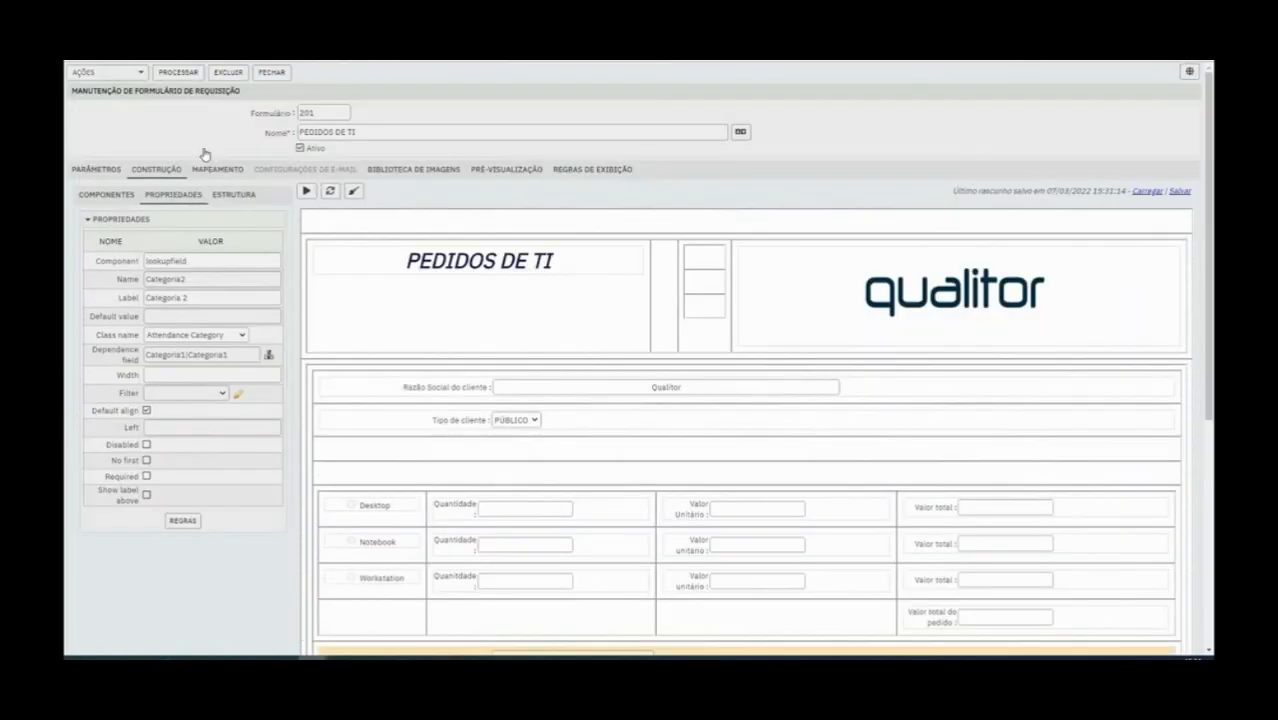
pyautogui.click(180, 72)
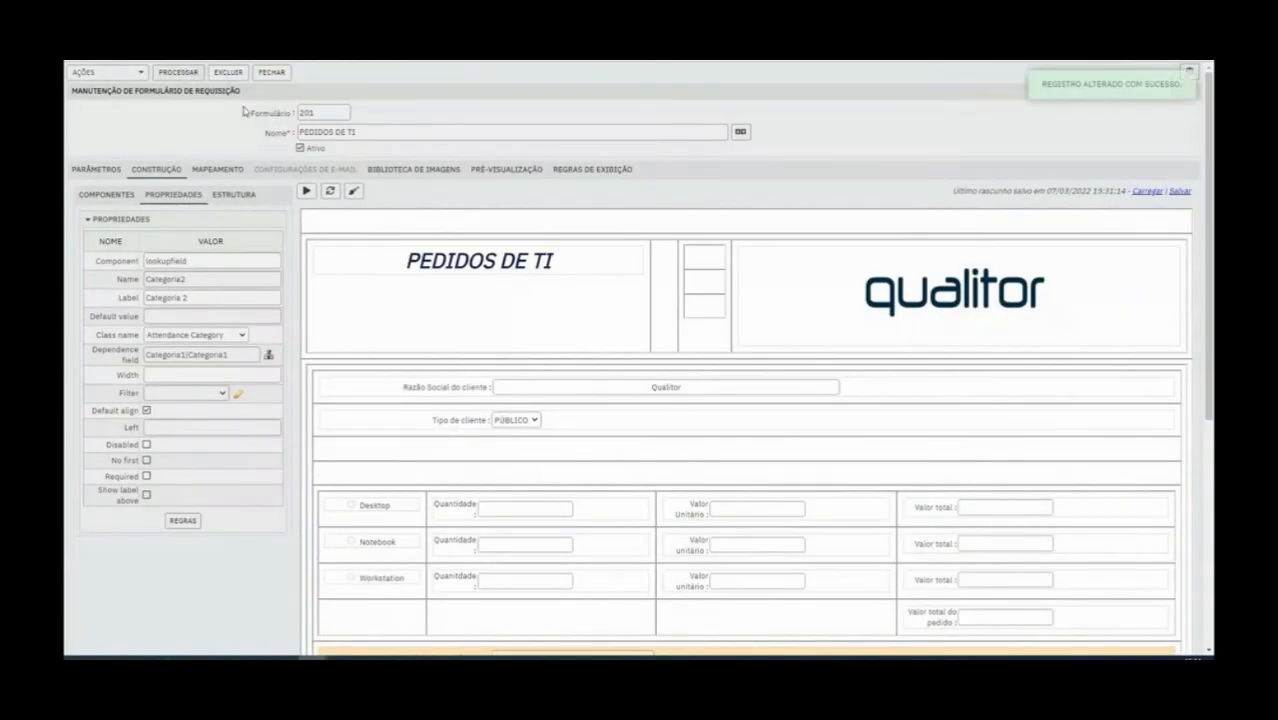
# Preview the form, test Categoria1 without an attendance type, and select TREINAMENTO FEVEREIRO as Tipo de atendimento
pyautogui.click(305, 191)
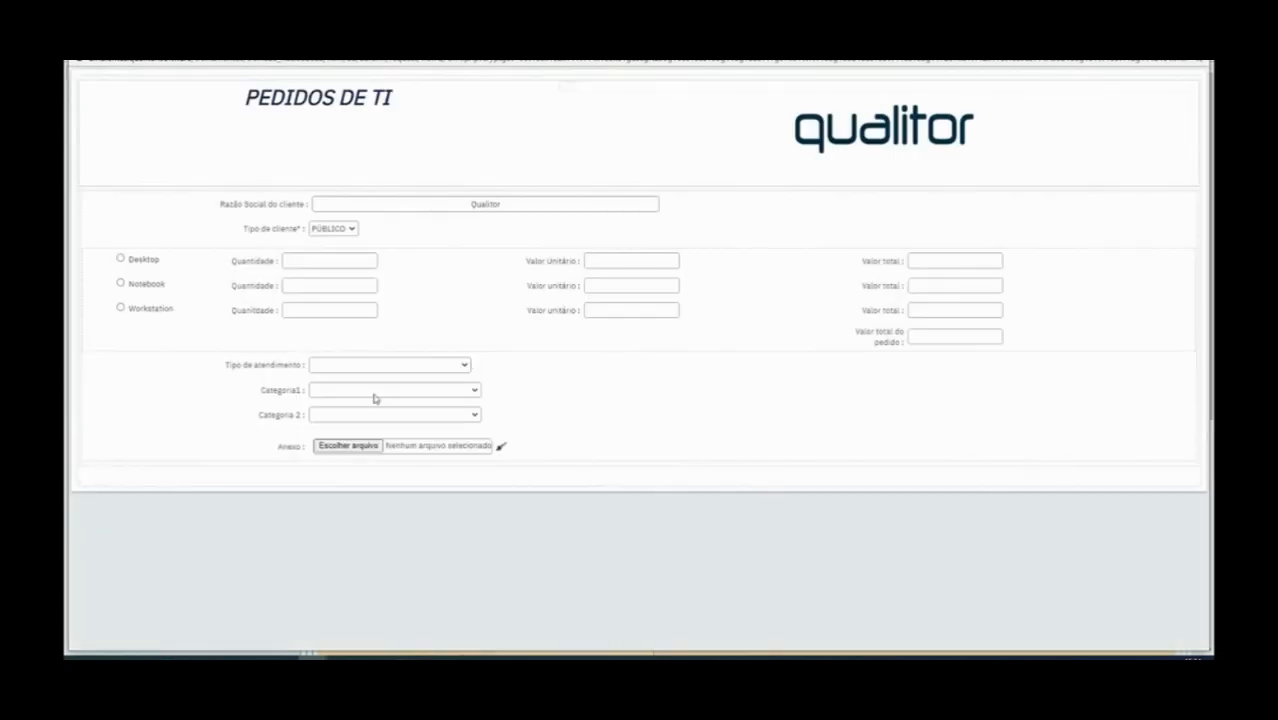
pyautogui.click(375, 396)
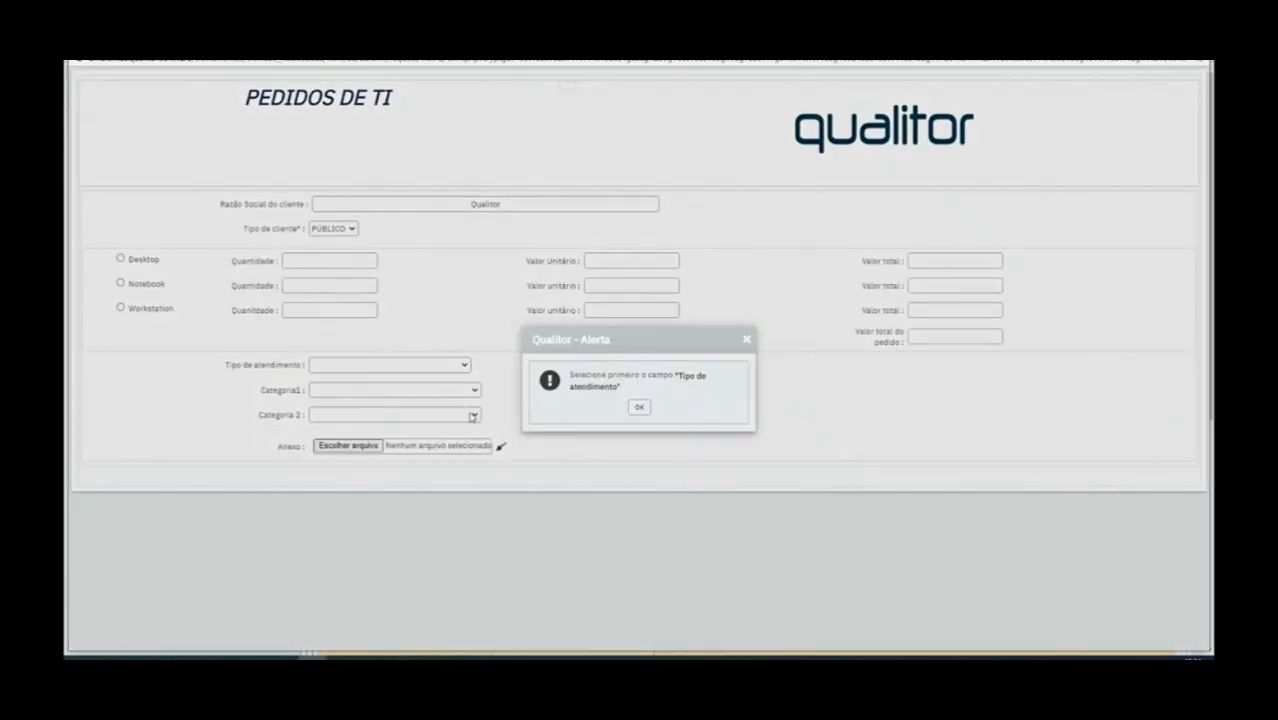
pyautogui.click(636, 408)
pyautogui.click(430, 366)
pyautogui.scroll(-10, 428, 443)
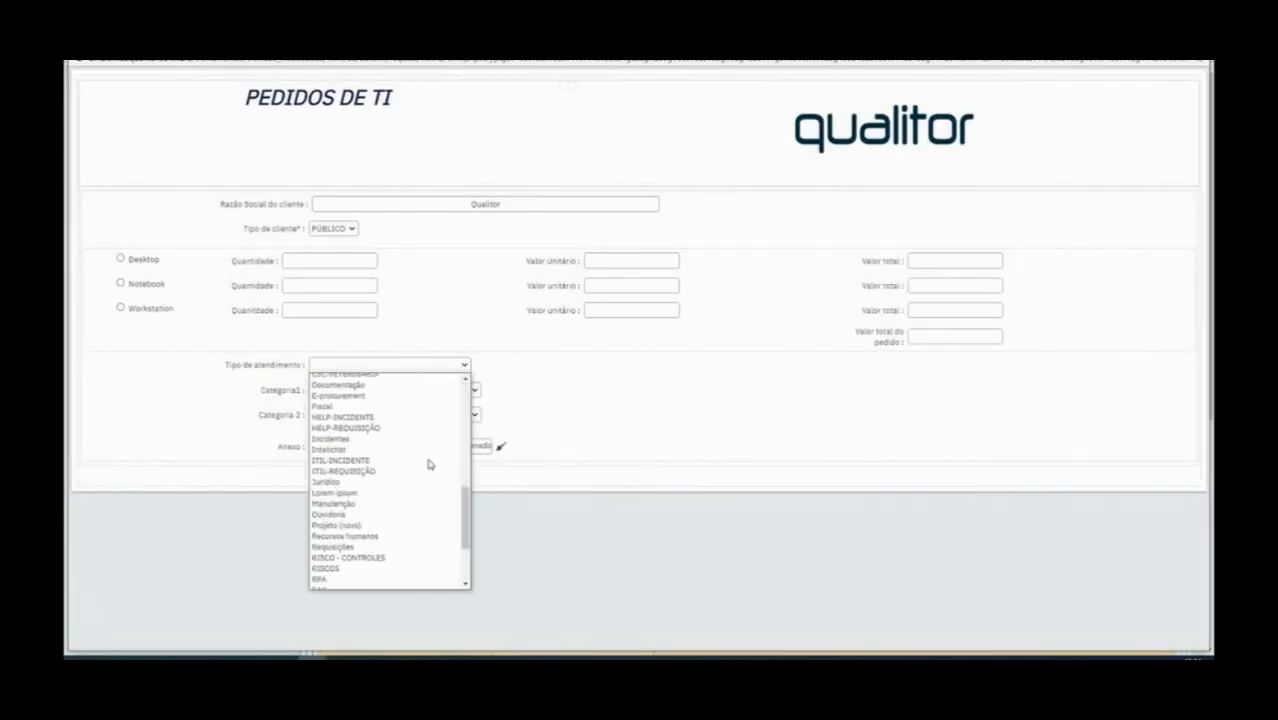
pyautogui.click(428, 541)
# Select the first personal TREINAMENTO category in Categoria1 and check which options Categoria 2 offers in the preview
pyautogui.click(432, 390)
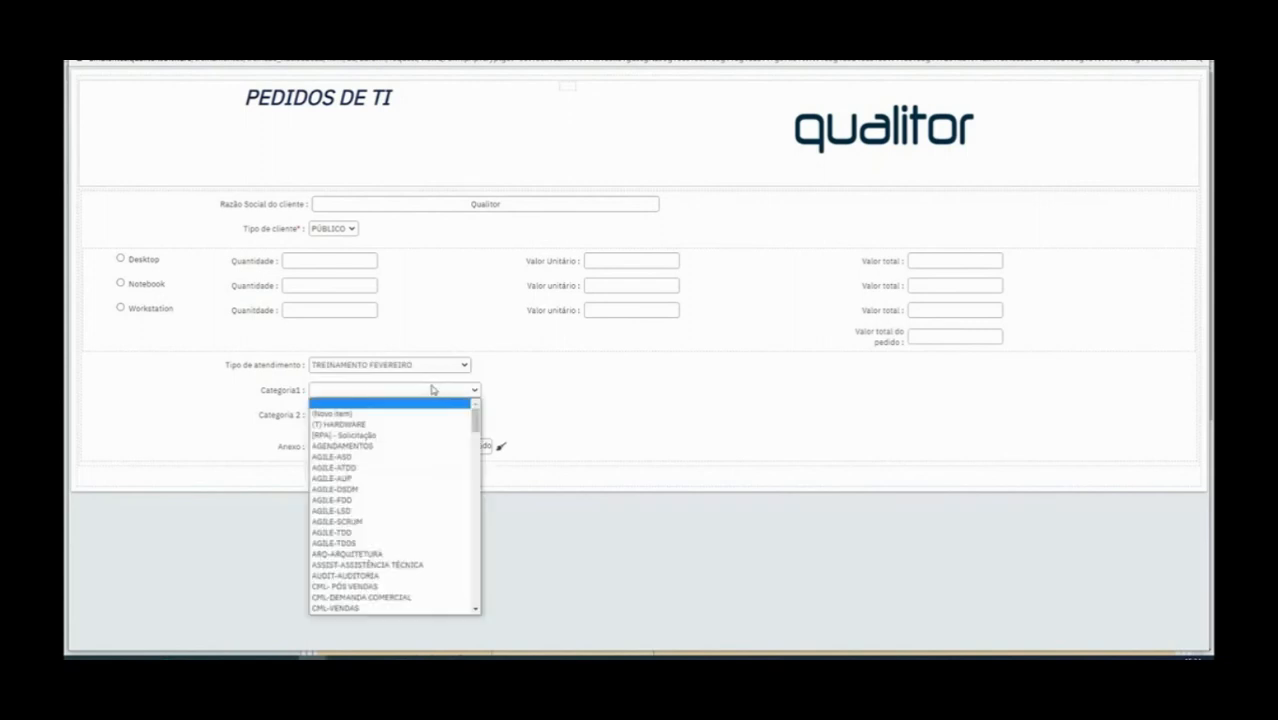
pyautogui.scroll(-10, 450, 510)
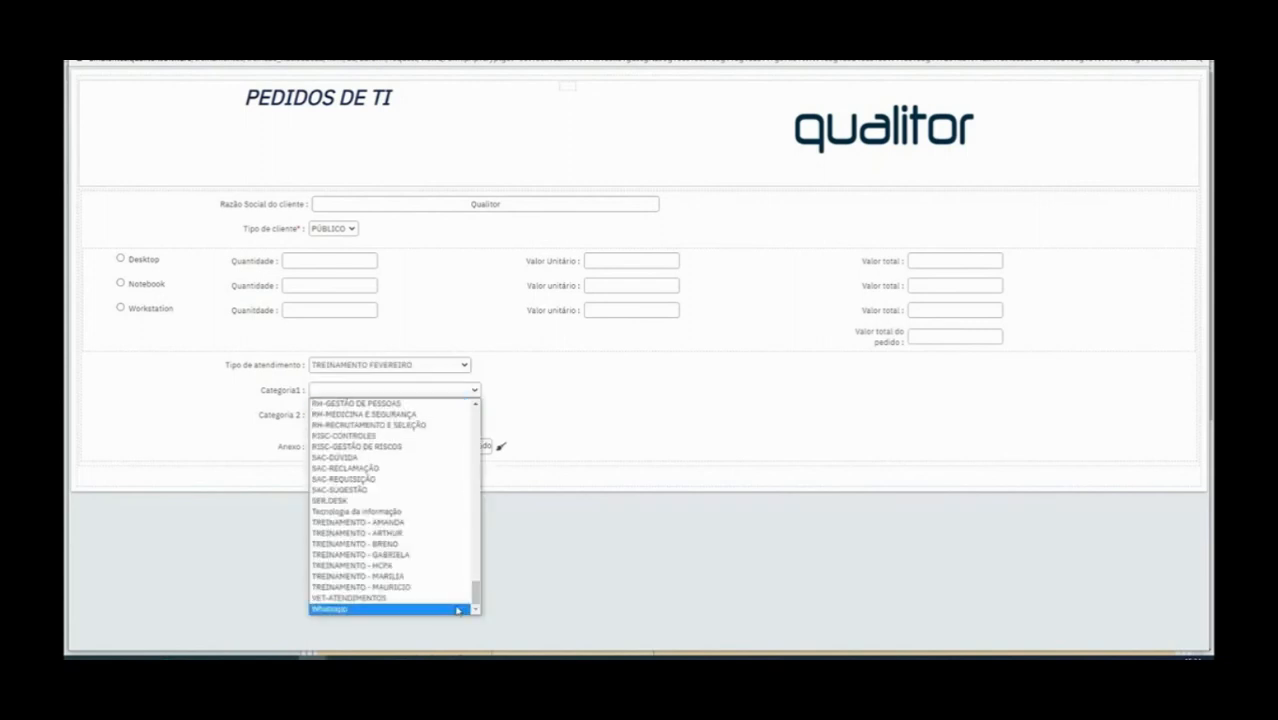
pyautogui.click(416, 522)
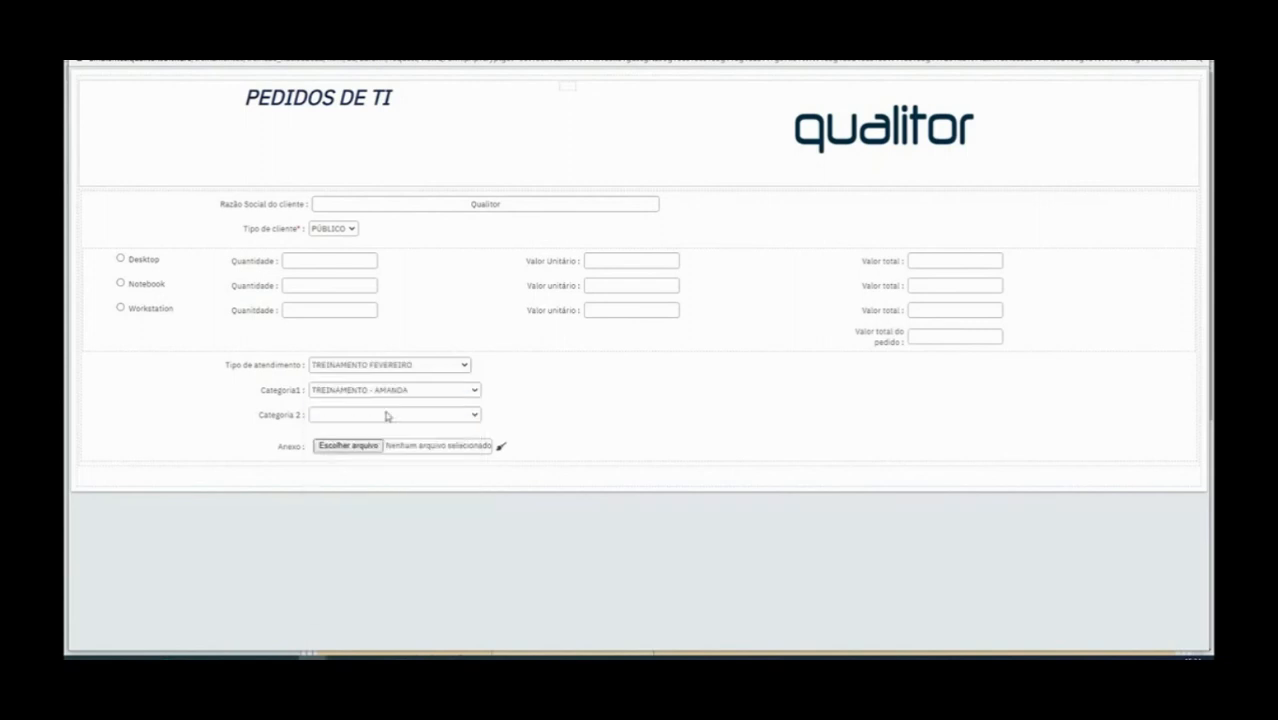
pyautogui.click(388, 415)
pyautogui.click(388, 415)
pyautogui.click(420, 415)
pyautogui.click(450, 415)
pyautogui.click(474, 418)
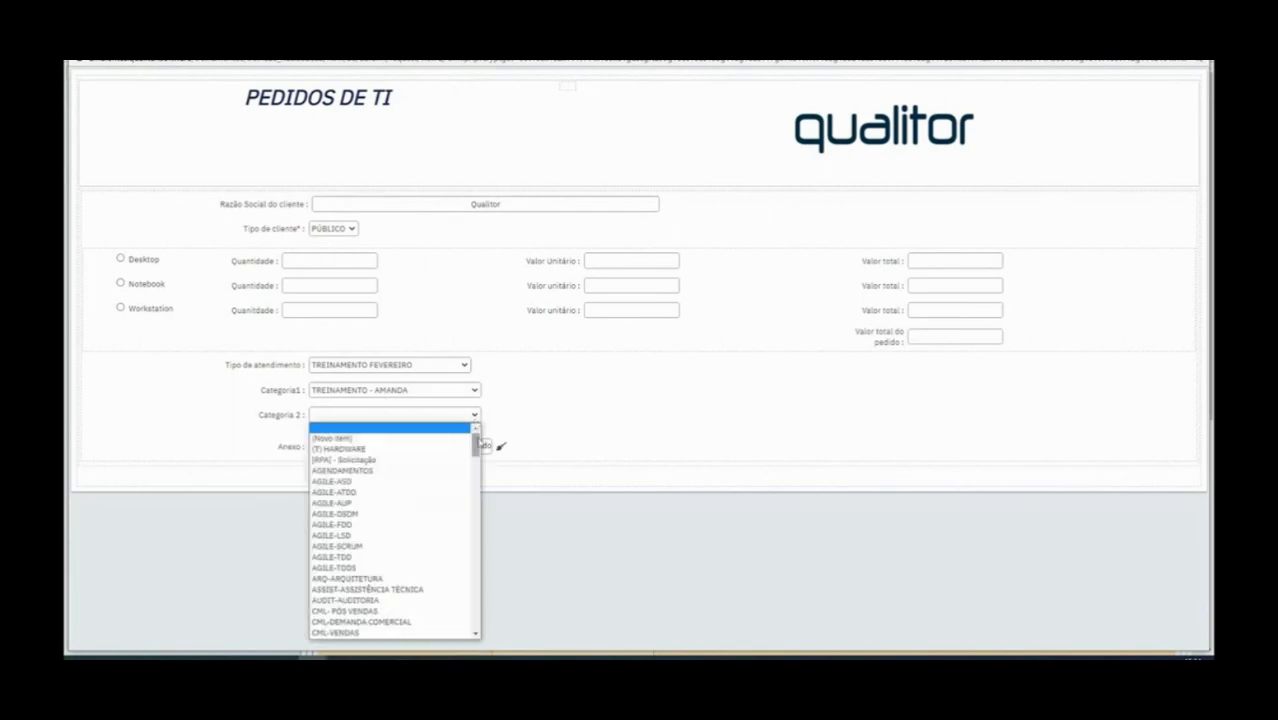
pyautogui.click(507, 396)
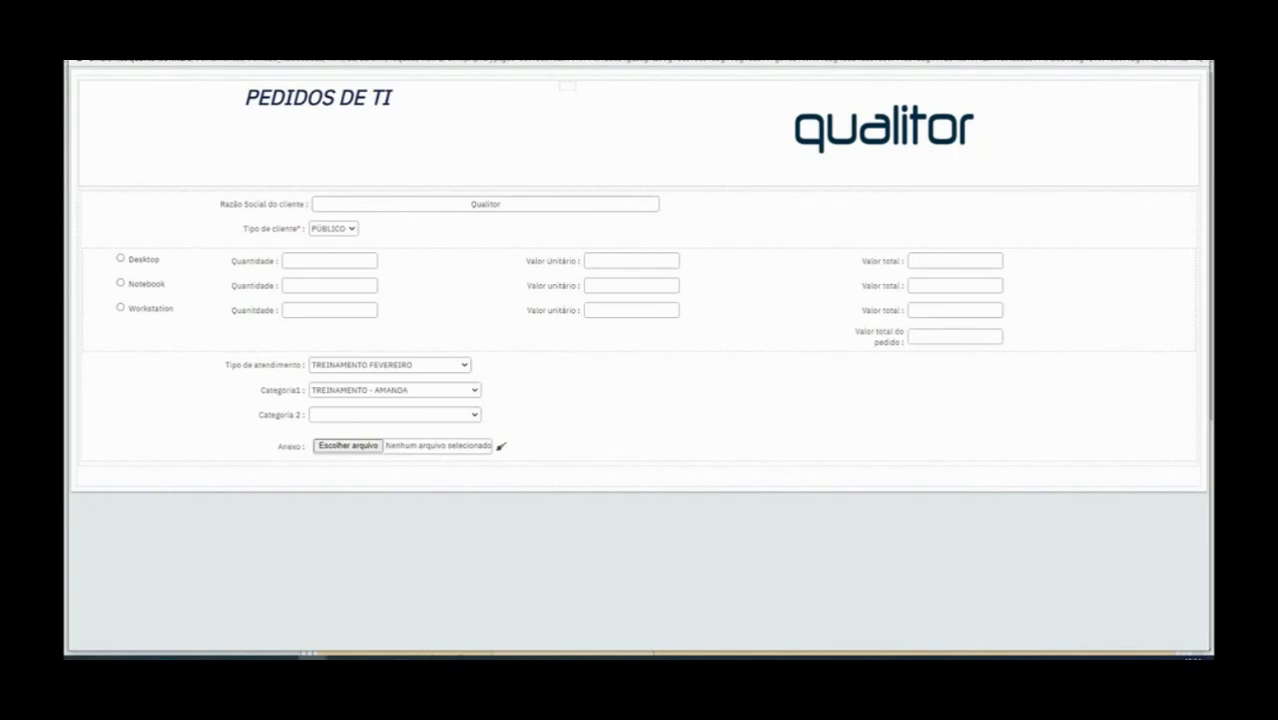
# Inspect the filter setting of Categoria 2 and the properties of Tipo de atendimento in the construction view
pyautogui.click(478, 655)
pyautogui.scroll(-3, 480, 492)
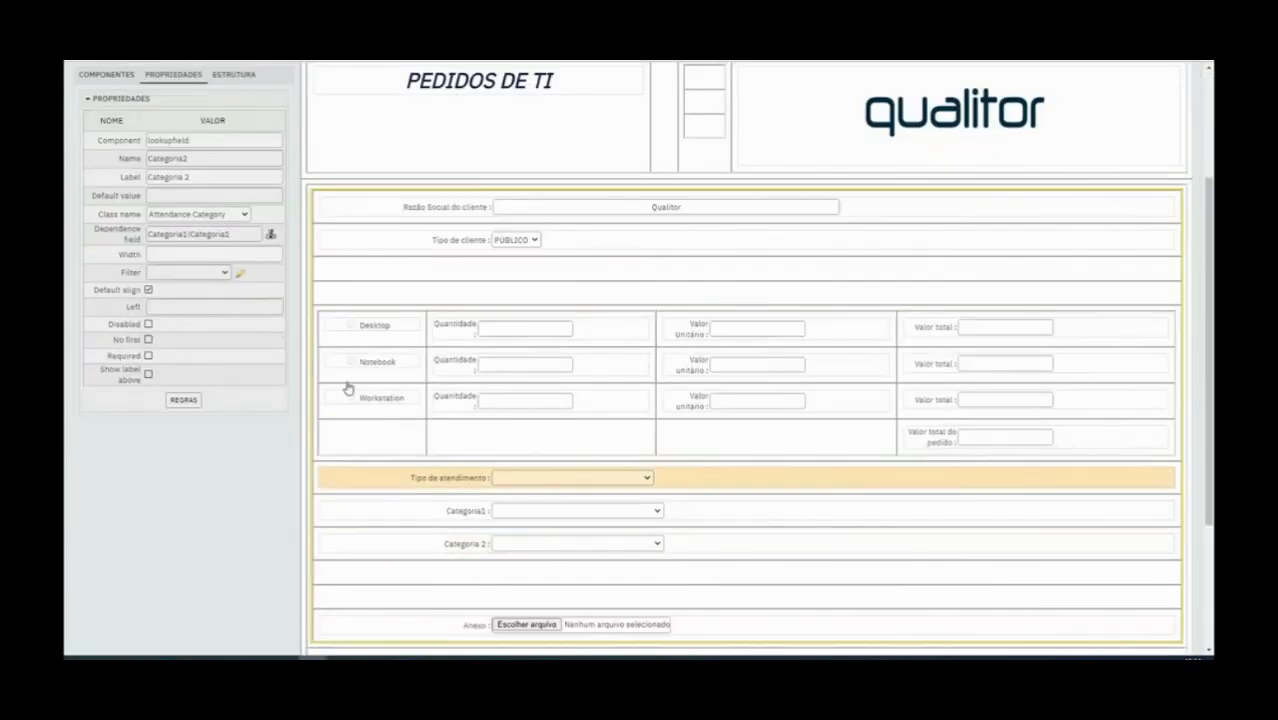
pyautogui.click(239, 276)
pyautogui.click(818, 86)
pyautogui.click(472, 478)
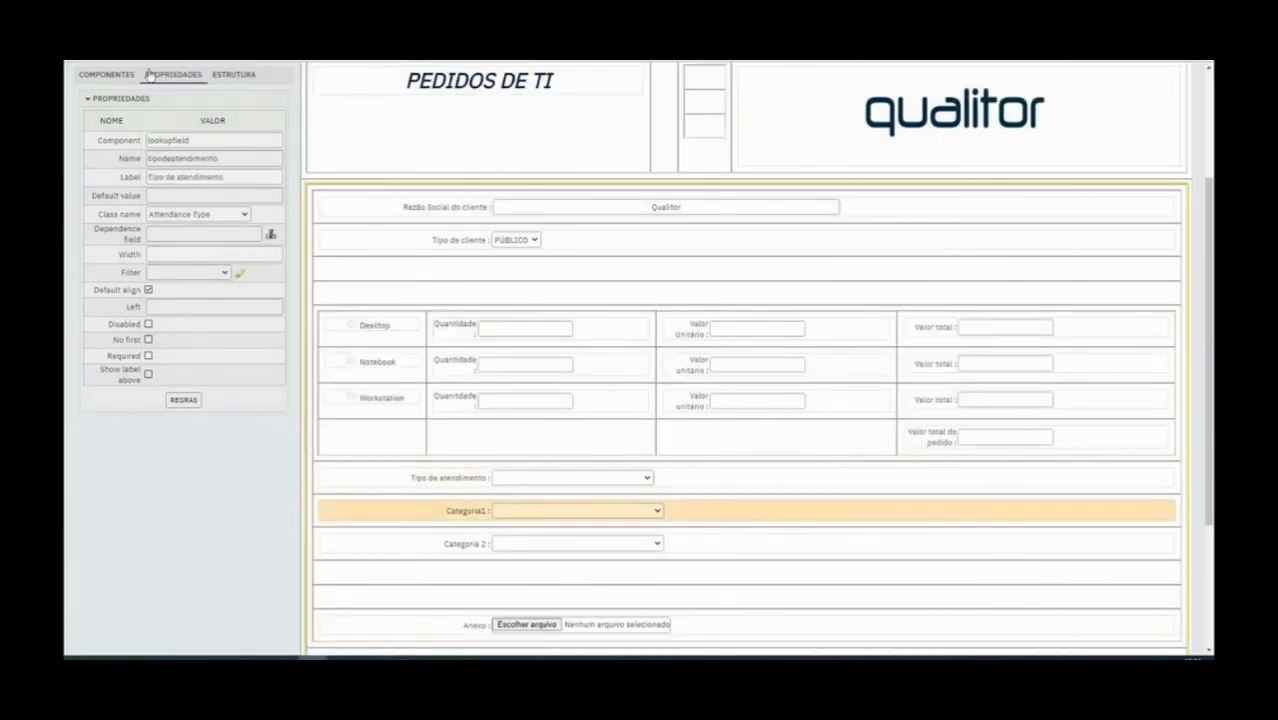
# Save the PEDIDOS DE TI form, recheck its list fields in the construction view, and save it again
pyautogui.scroll(3, 215, 139)
pyautogui.click(179, 74)
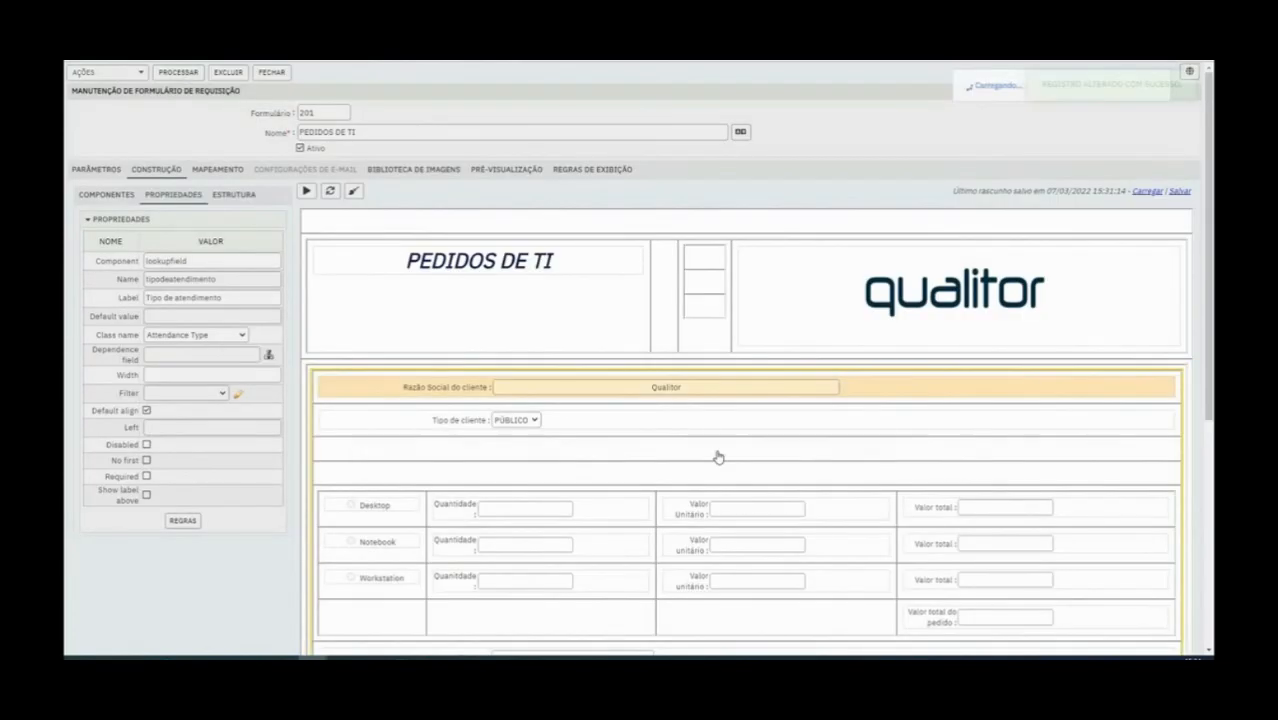
pyautogui.scroll(-3, 665, 534)
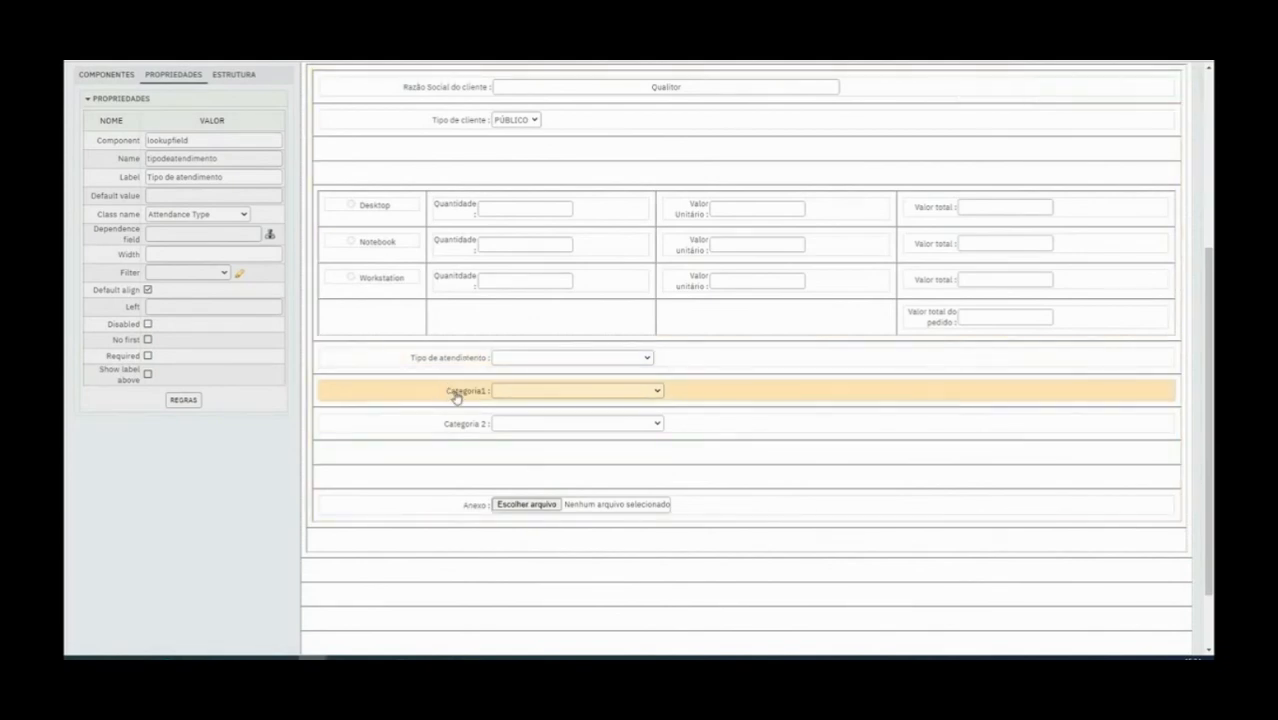
pyautogui.scroll(4, 262, 136)
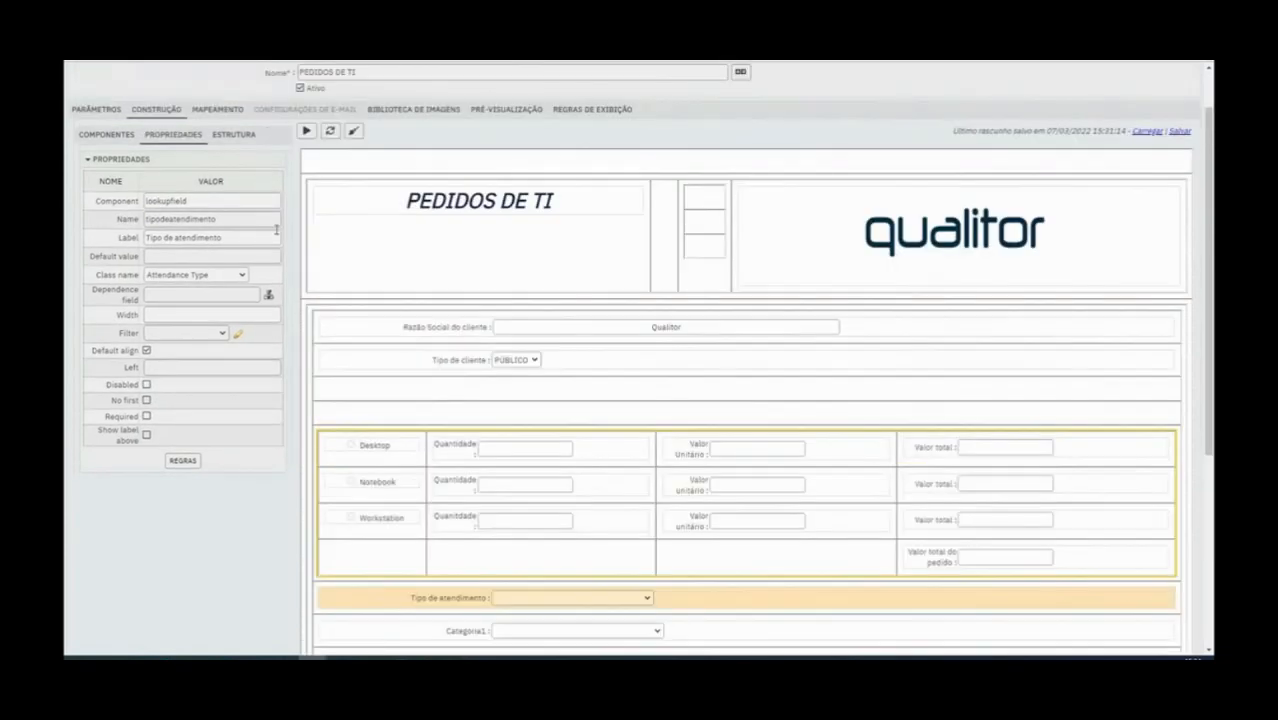
pyautogui.scroll(1, 250, 135)
pyautogui.click(180, 72)
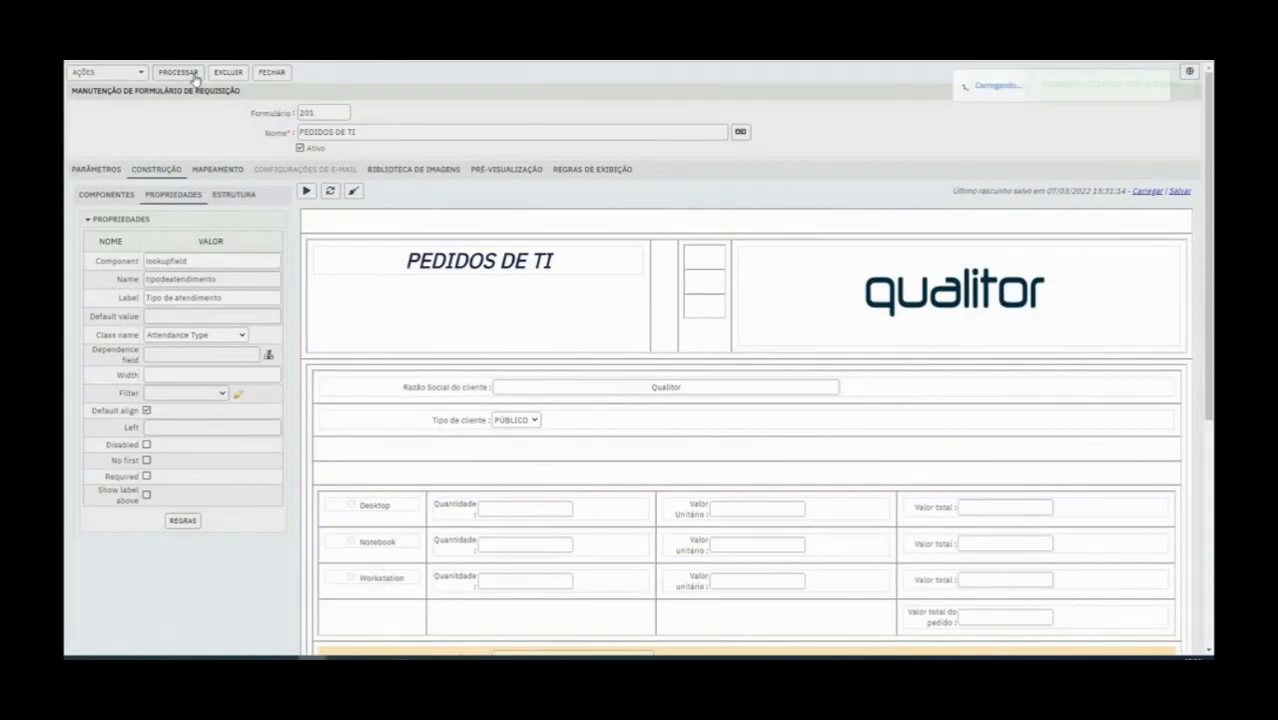
# Leave the form's window and open the service catalog of the service portfolio
pyautogui.click(100, 73)
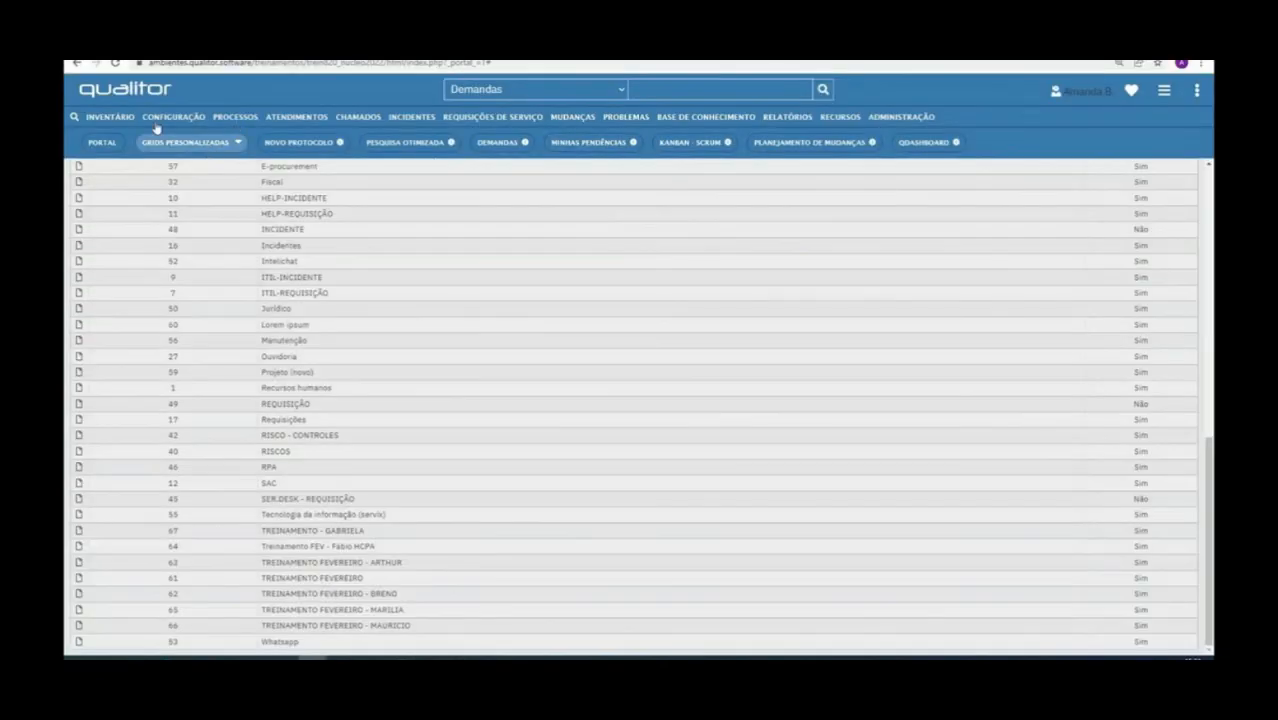
pyautogui.click(173, 117)
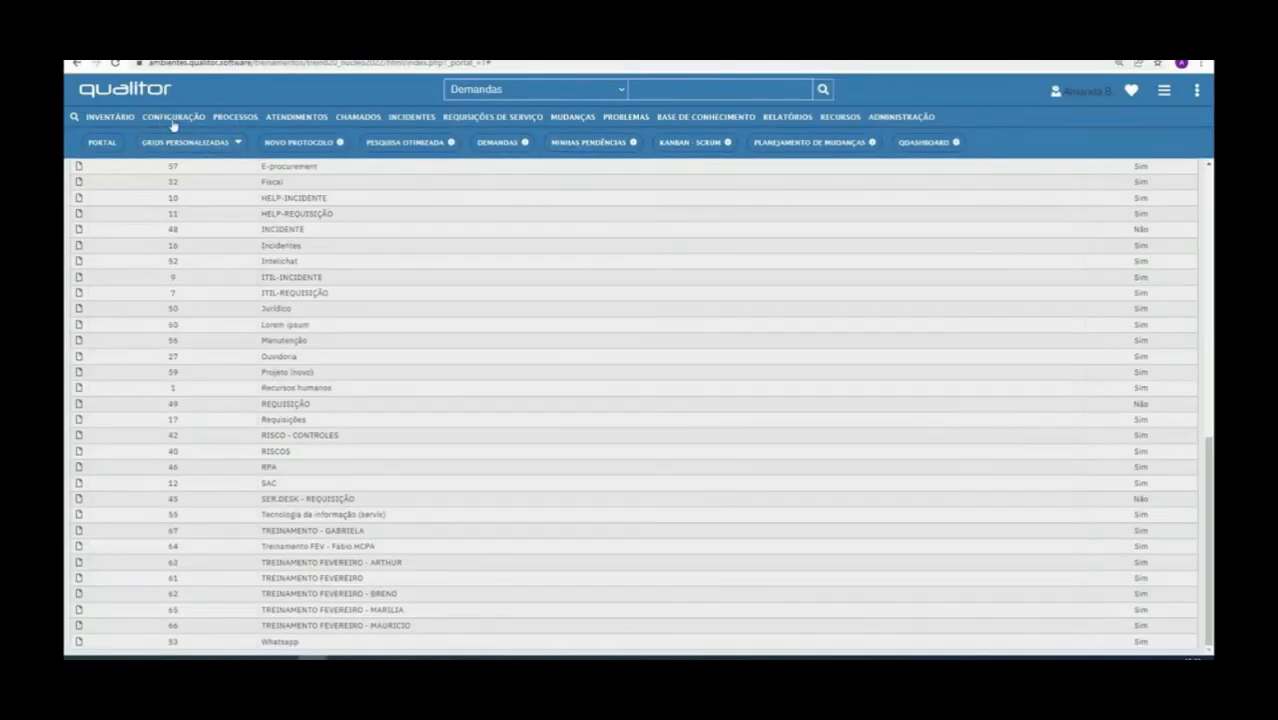
pyautogui.moveTo(180, 142)
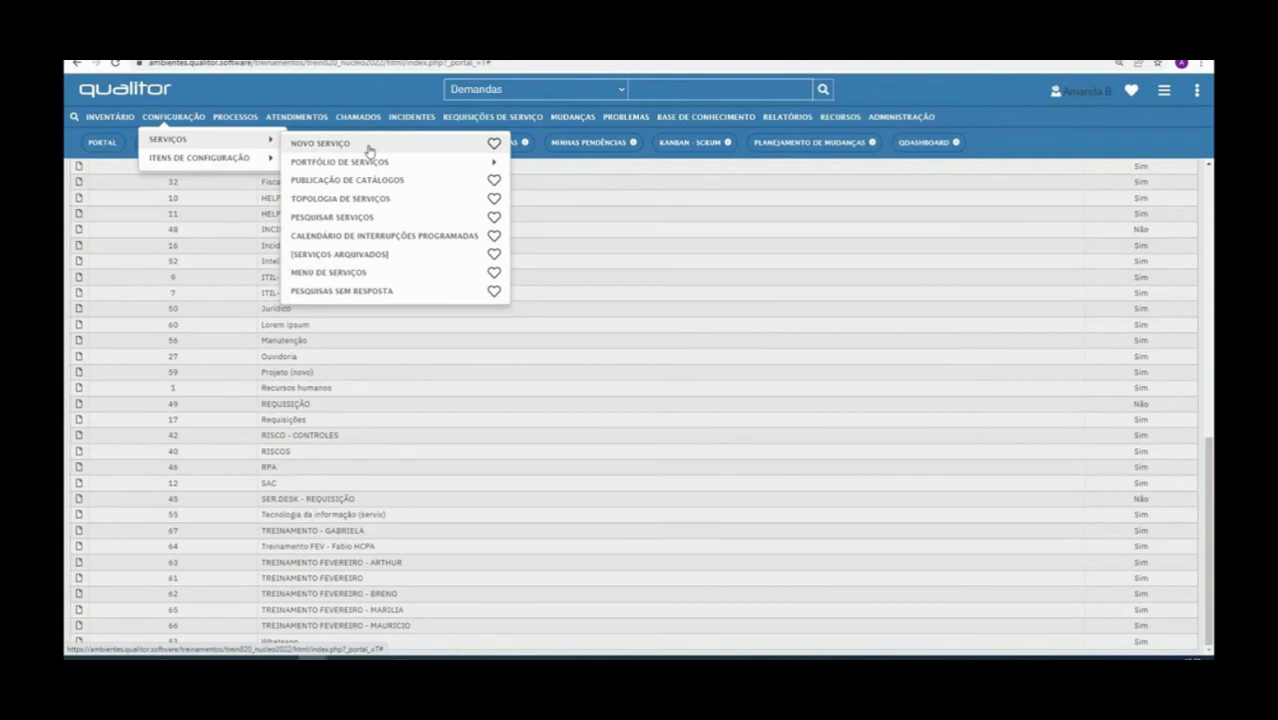
pyautogui.moveTo(376, 163)
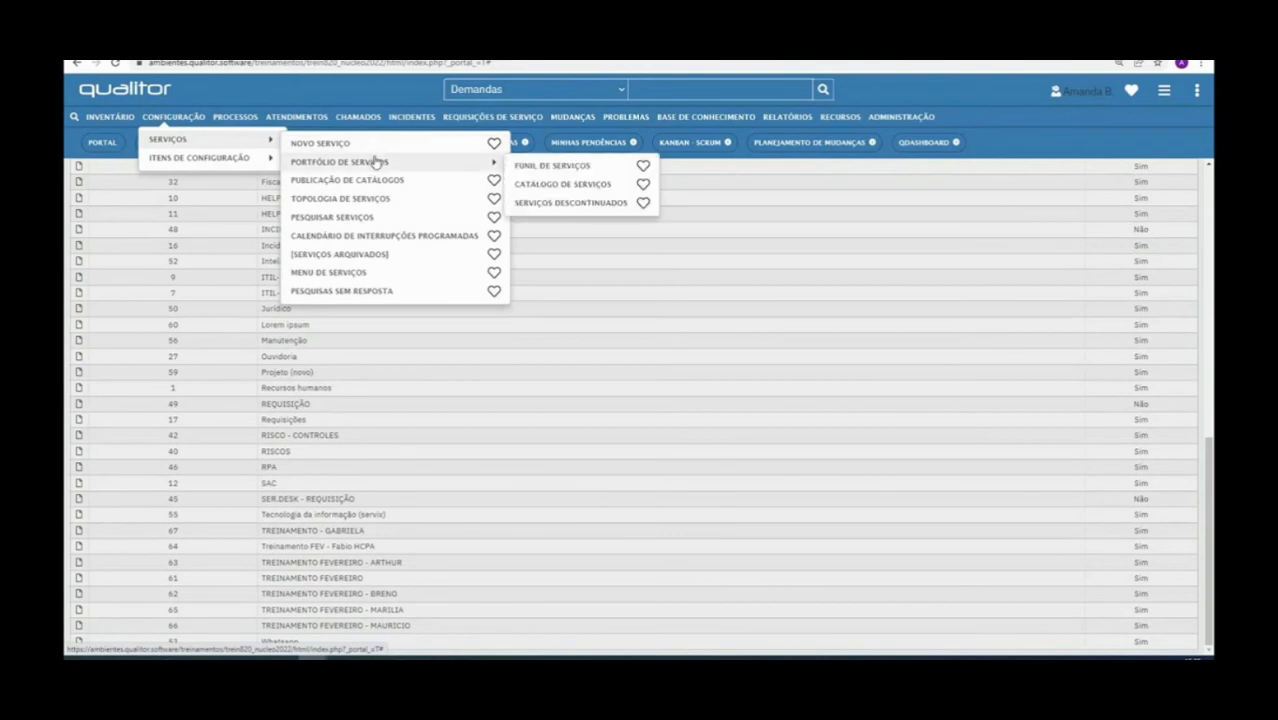
pyautogui.click(610, 184)
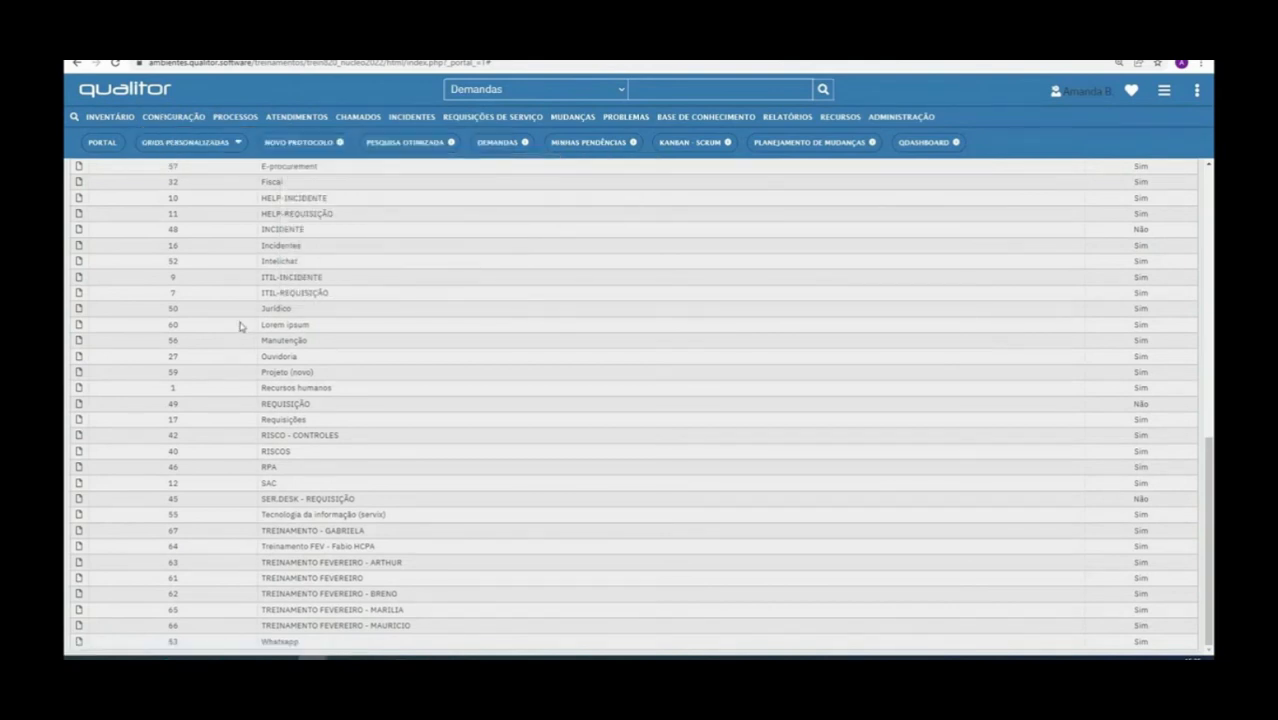
# Search the service catalog for treiname and open the TREINAMENTOS service of type TREINAMENTO
pyautogui.click(280, 292)
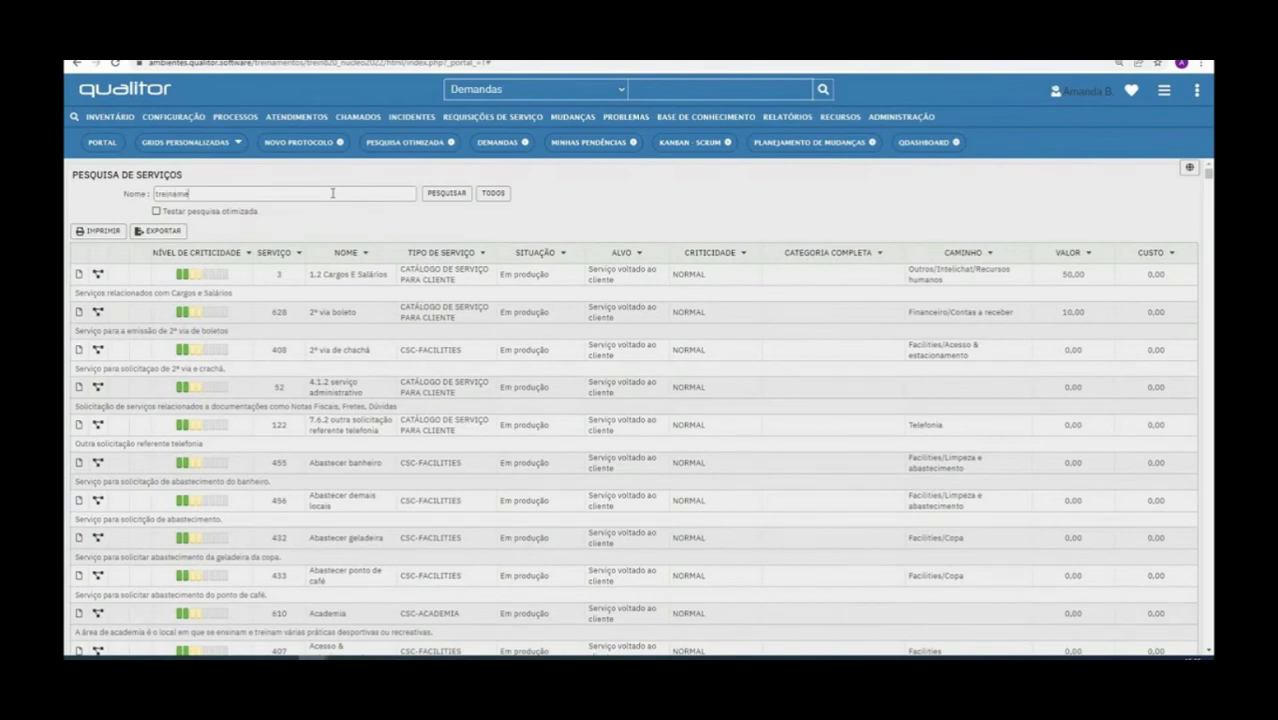
pyautogui.click(446, 193)
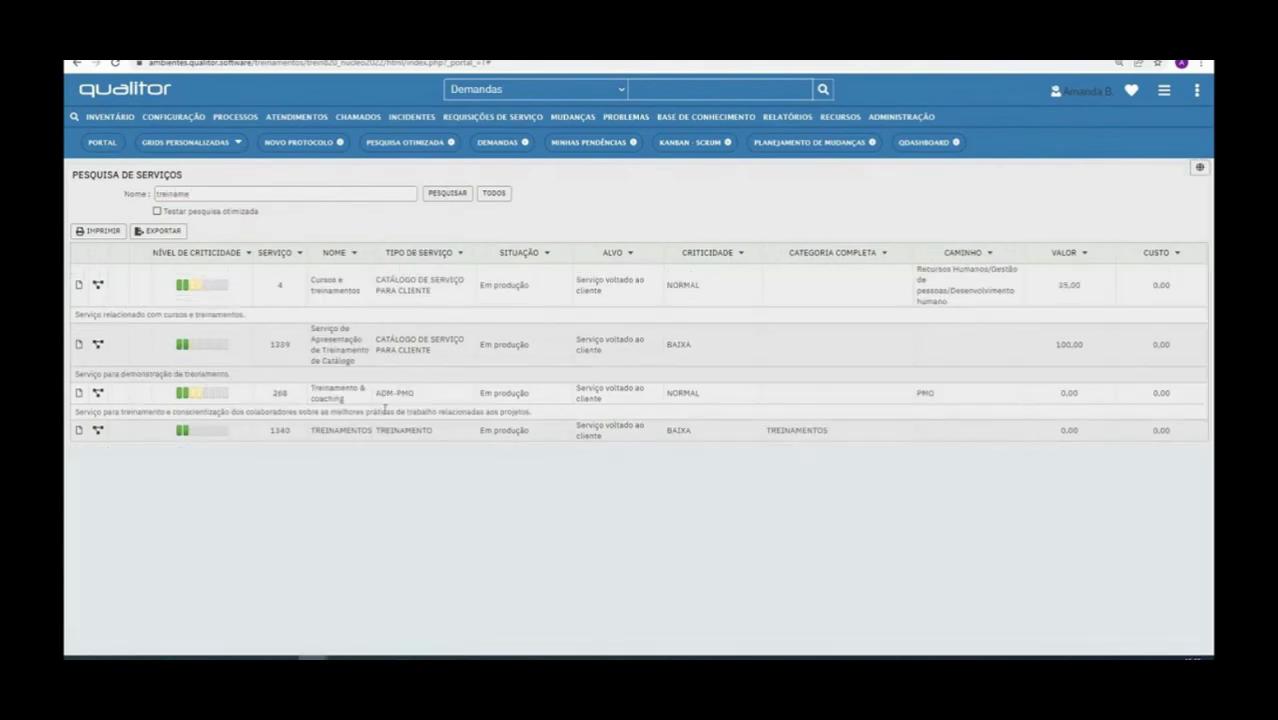
pyautogui.click(79, 432)
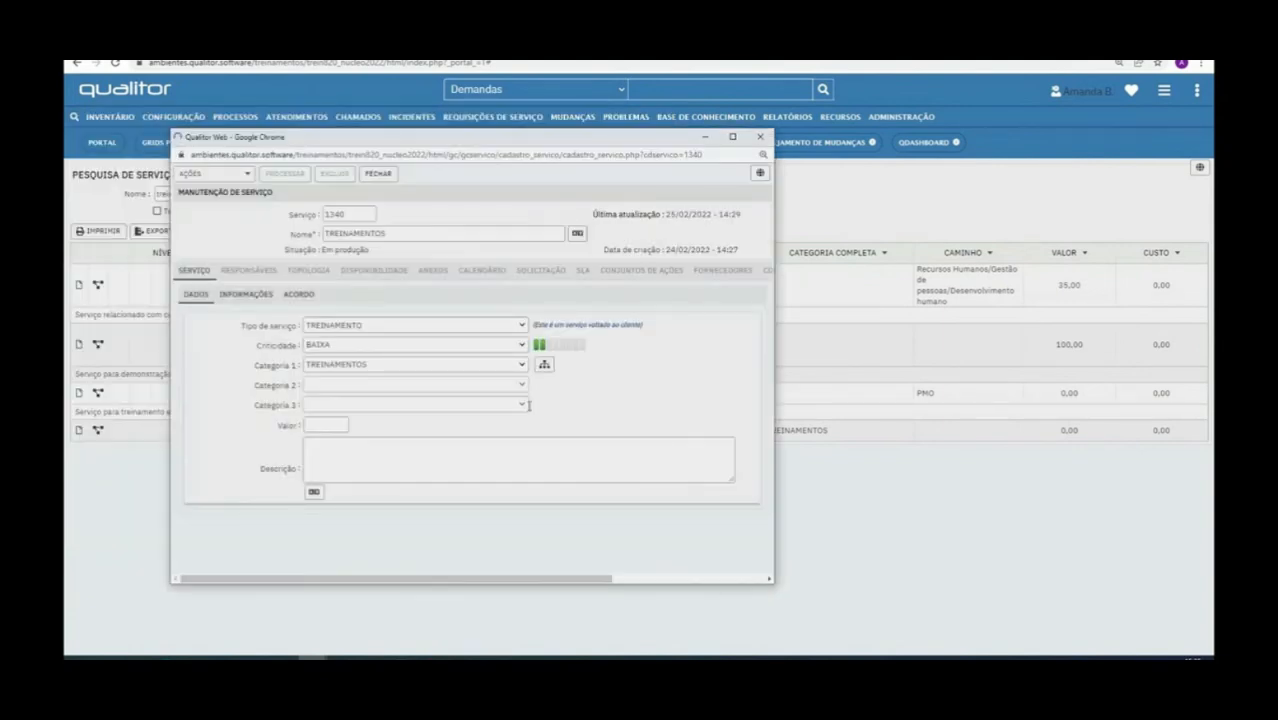
# In the service's requester settings, replace the request form with PEDIDOS DE TI, then save and close the service
pyautogui.click(435, 273)
pyautogui.click(352, 308)
pyautogui.scroll(-3, 492, 453)
pyautogui.click(678, 460)
pyautogui.write('pedid')
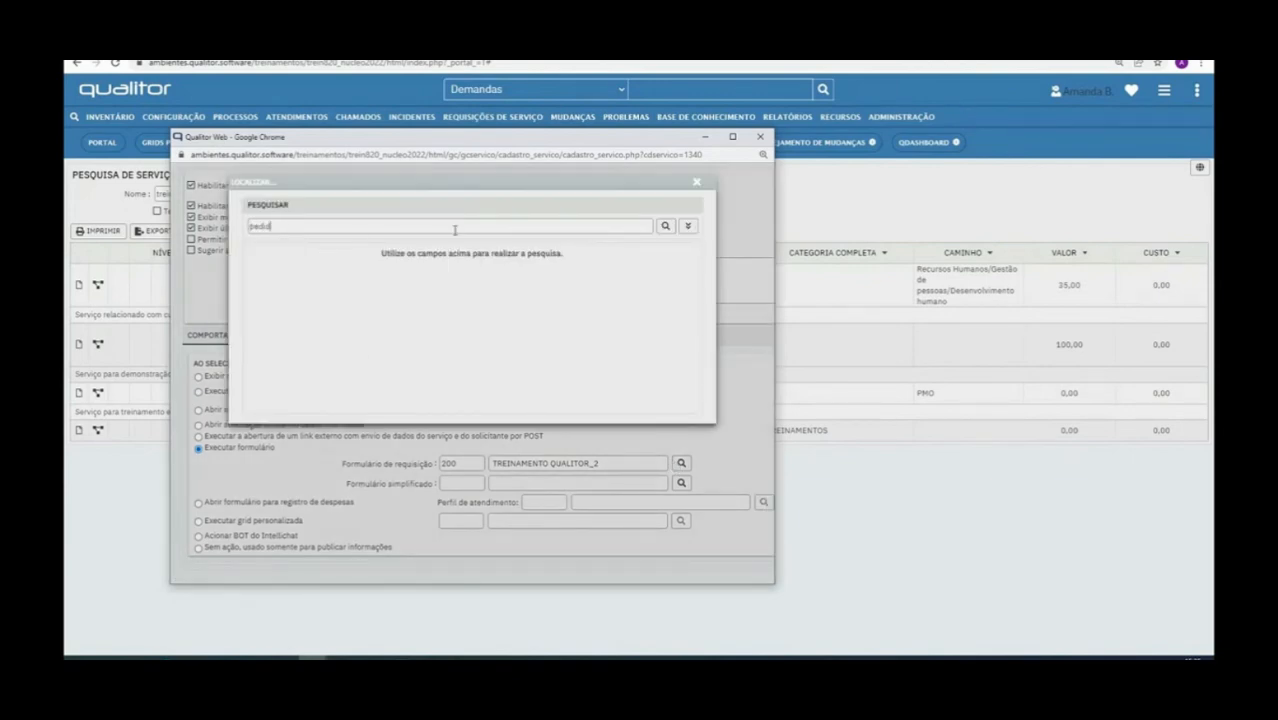
pyautogui.press('Return')
pyautogui.click(258, 292)
pyautogui.scroll(3, 472, 344)
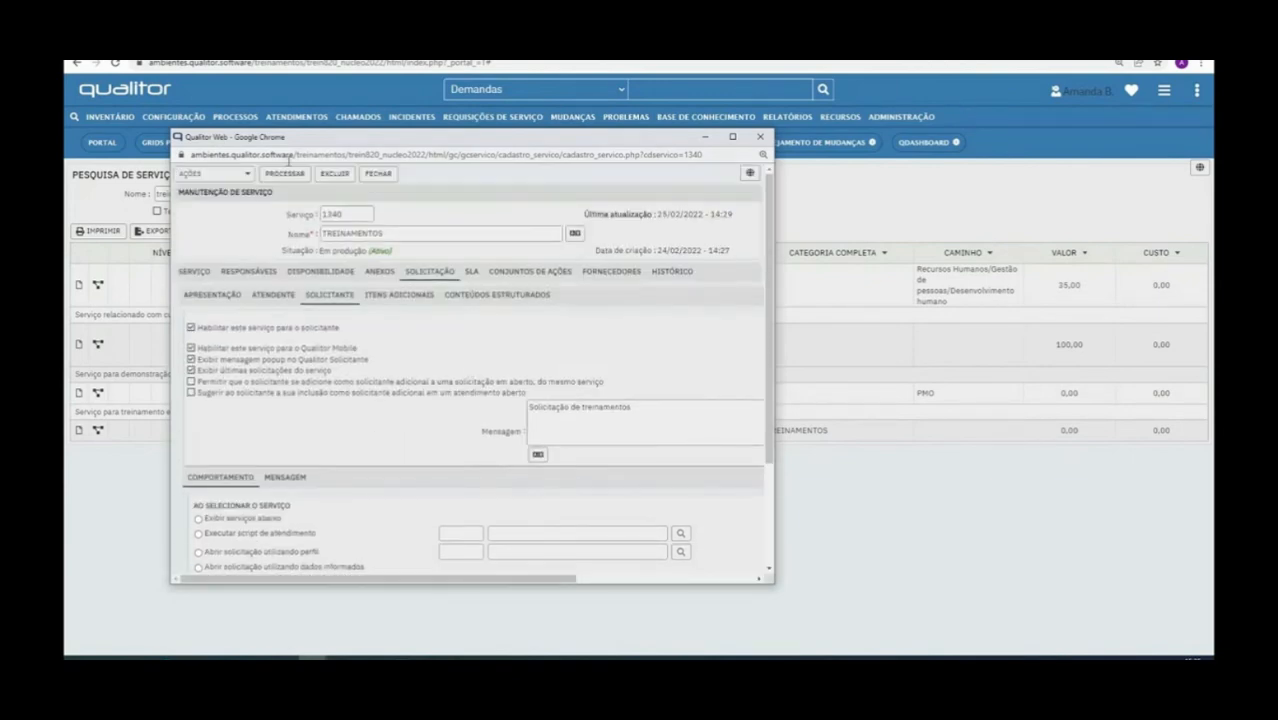
pyautogui.click(284, 174)
pyautogui.click(379, 174)
# Open an incognito browser window and load the training environment's login page
pyautogui.click(1201, 63)
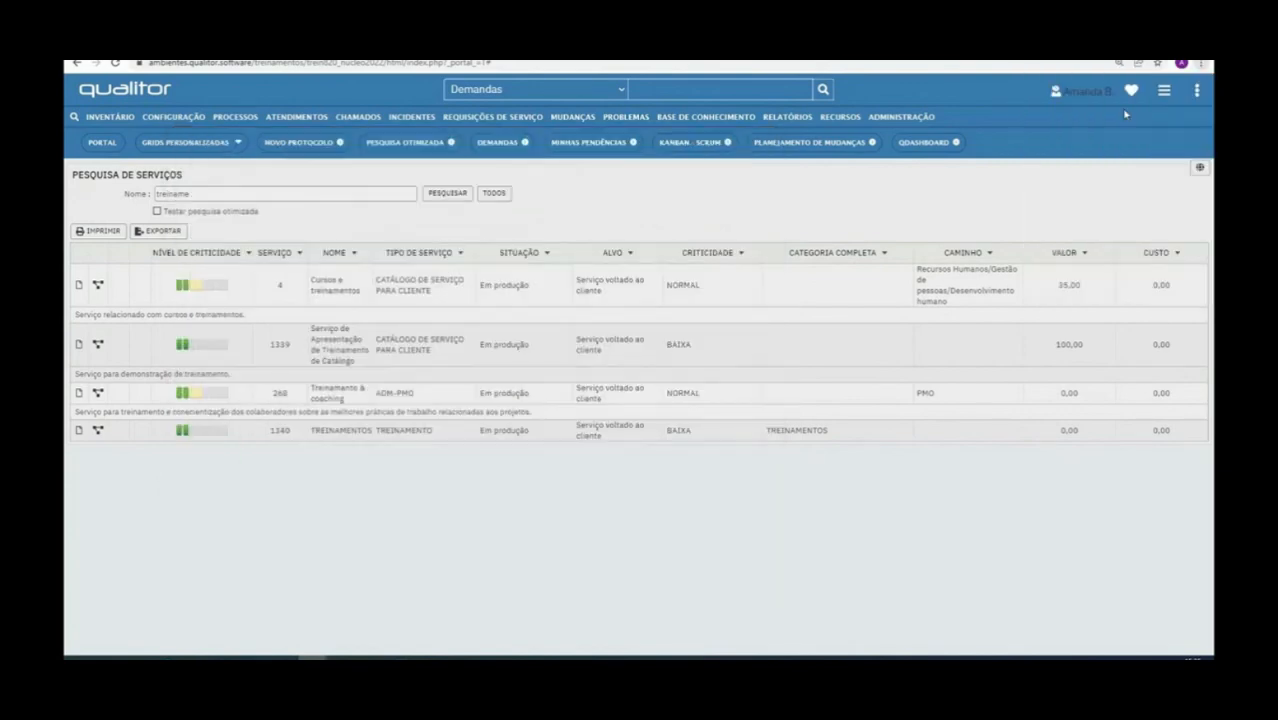
pyautogui.click(1080, 108)
pyautogui.hotkey('alt', 'Tab')
pyautogui.click(386, 65)
pyautogui.hotkey('alt', 'Tab')
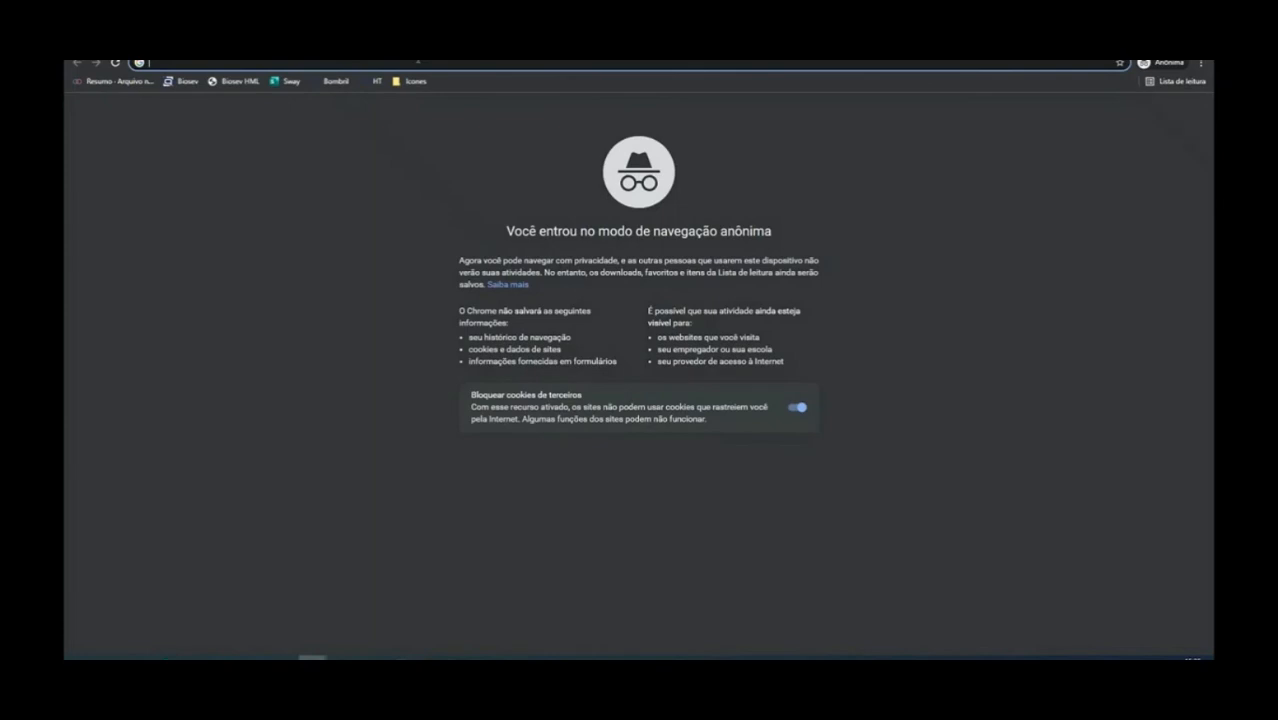
pyautogui.hotkey('ctrl', 'v')
pyautogui.press('Return')
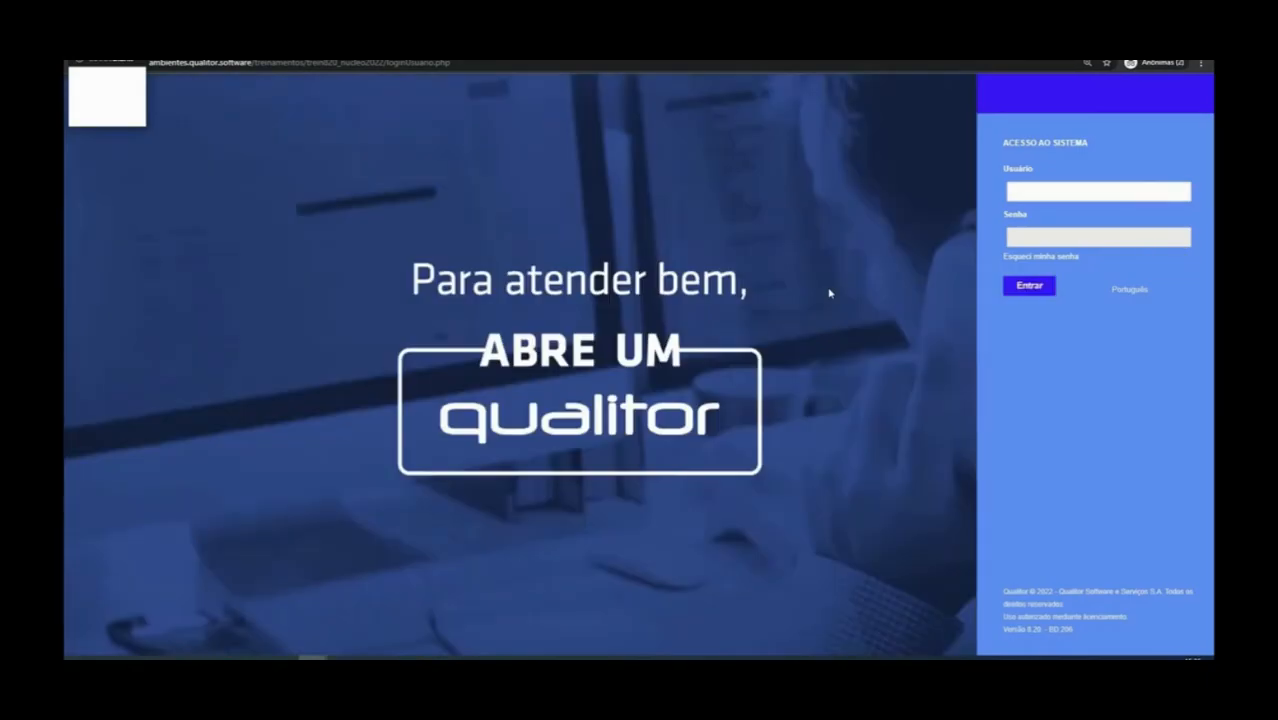
# Sign in to the requester portal with the account's username and password, correcting the username after the first attempt
pyautogui.press('Tab')
pyautogui.write('•••')
pyautogui.press('Return')
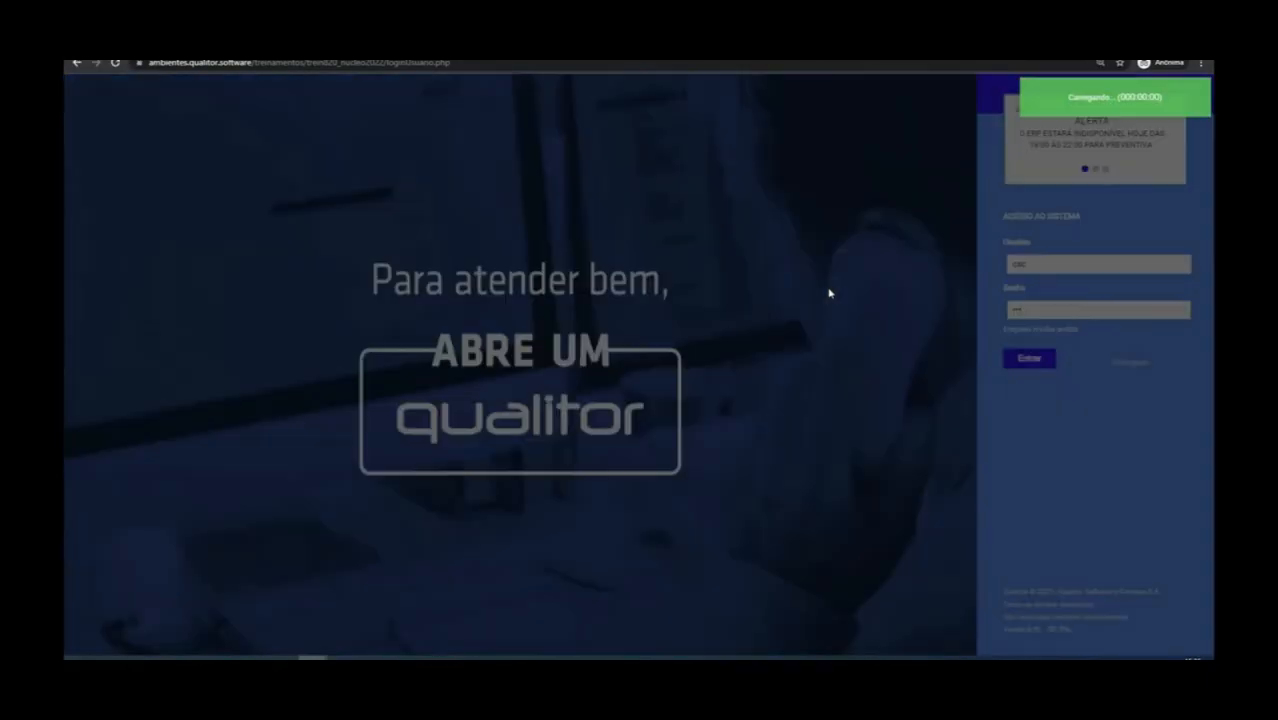
pyautogui.click(1038, 262)
pyautogui.press('BackSpace')
pyautogui.press('BackSpace')
pyautogui.write('aman')
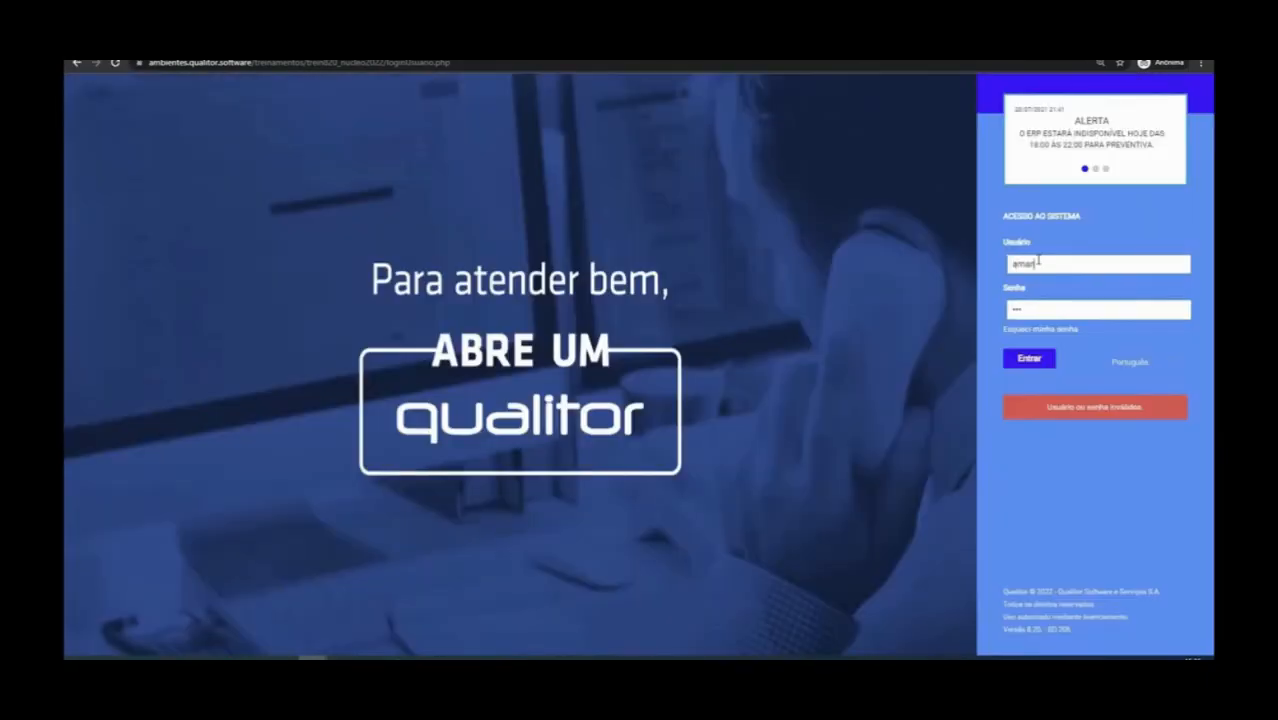
pyautogui.write('da')
pyautogui.press('Return')
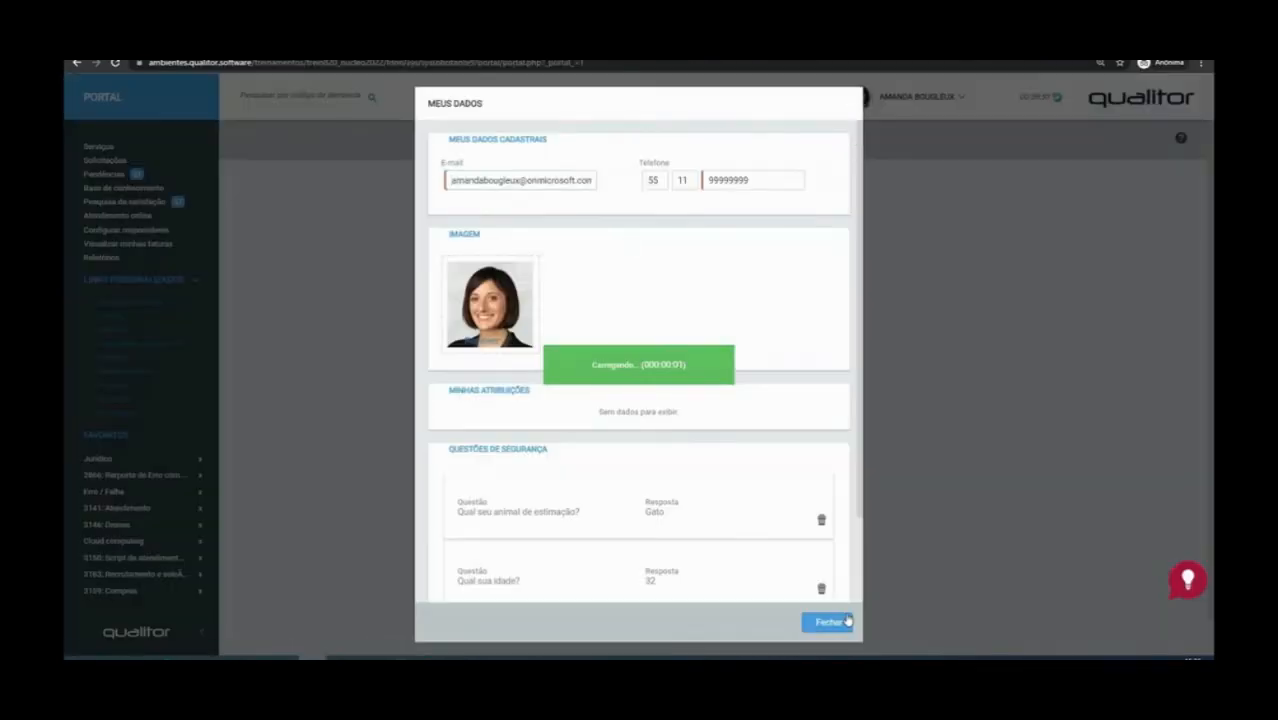
# Request the TREINAMENTOS service from the portal's available services and dismiss its introductory message
pyautogui.click(826, 620)
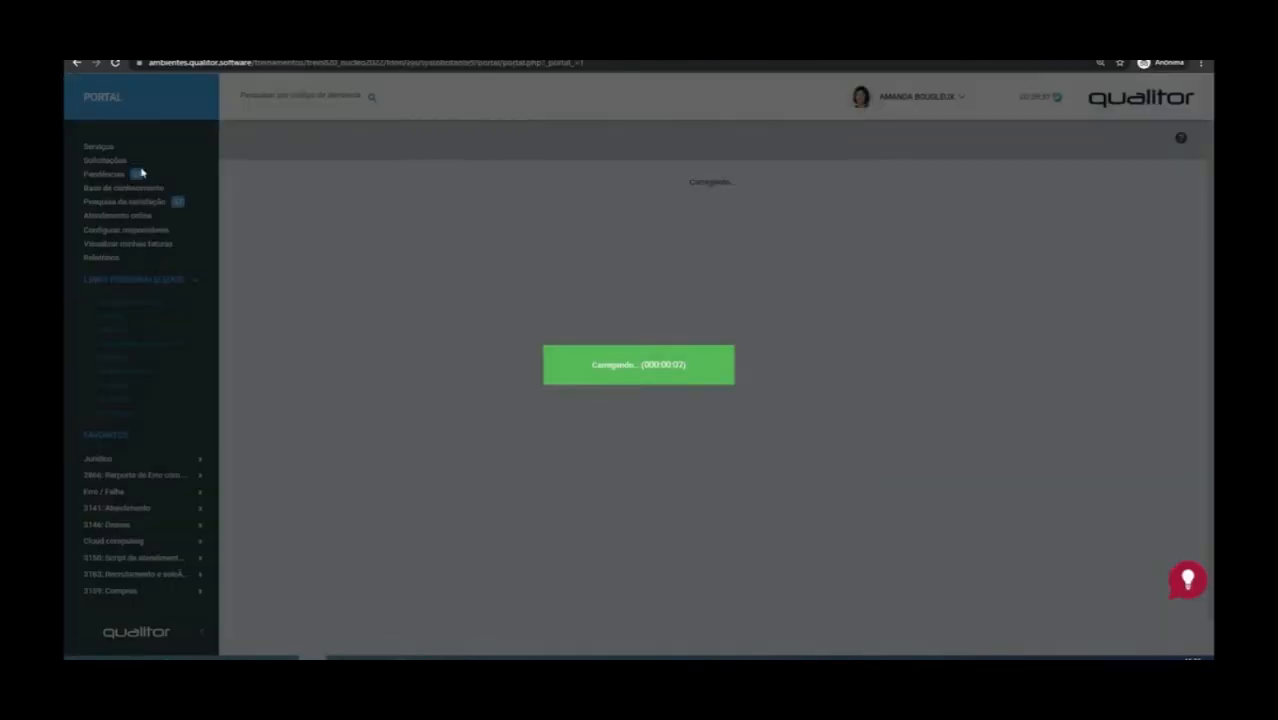
pyautogui.click(936, 416)
pyautogui.moveTo(458, 574)
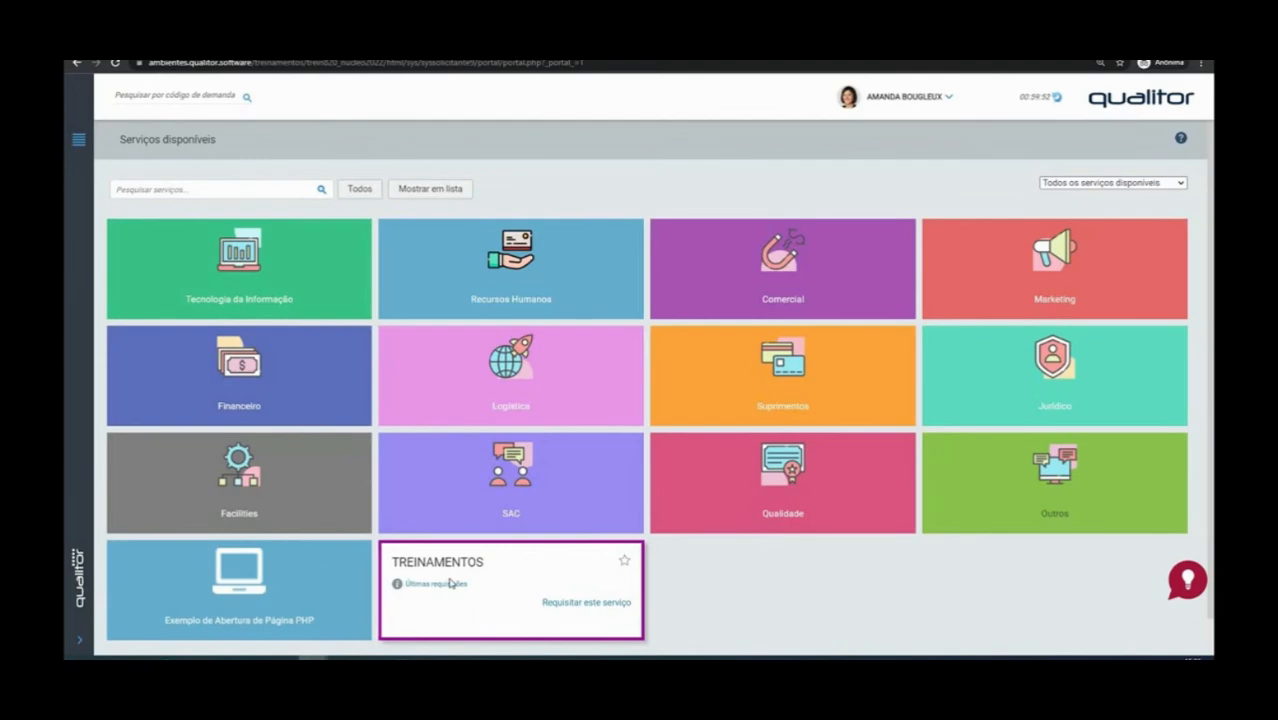
pyautogui.click(446, 561)
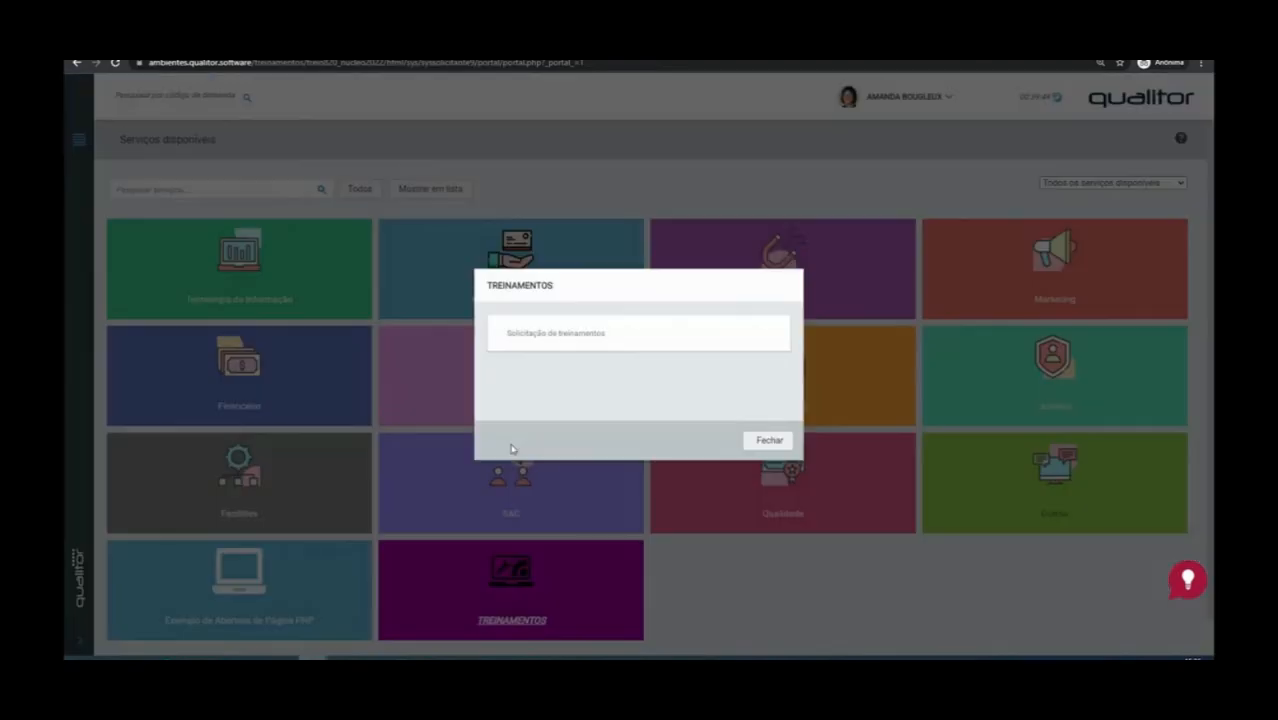
pyautogui.click(765, 441)
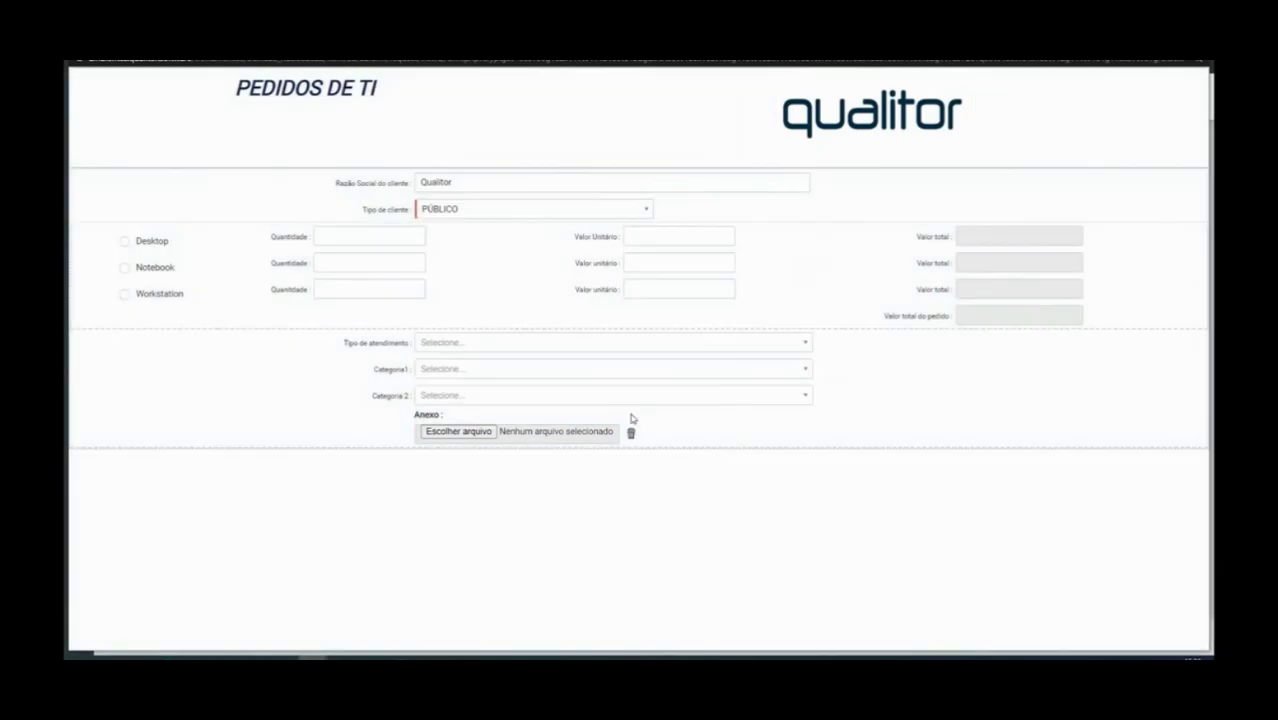
# Choose TREINAMENTO FEVEREIRO as the Tipo de atendimento in the PEDIDOS DE TI request
pyautogui.click(484, 352)
pyautogui.scroll(-5, 562, 442)
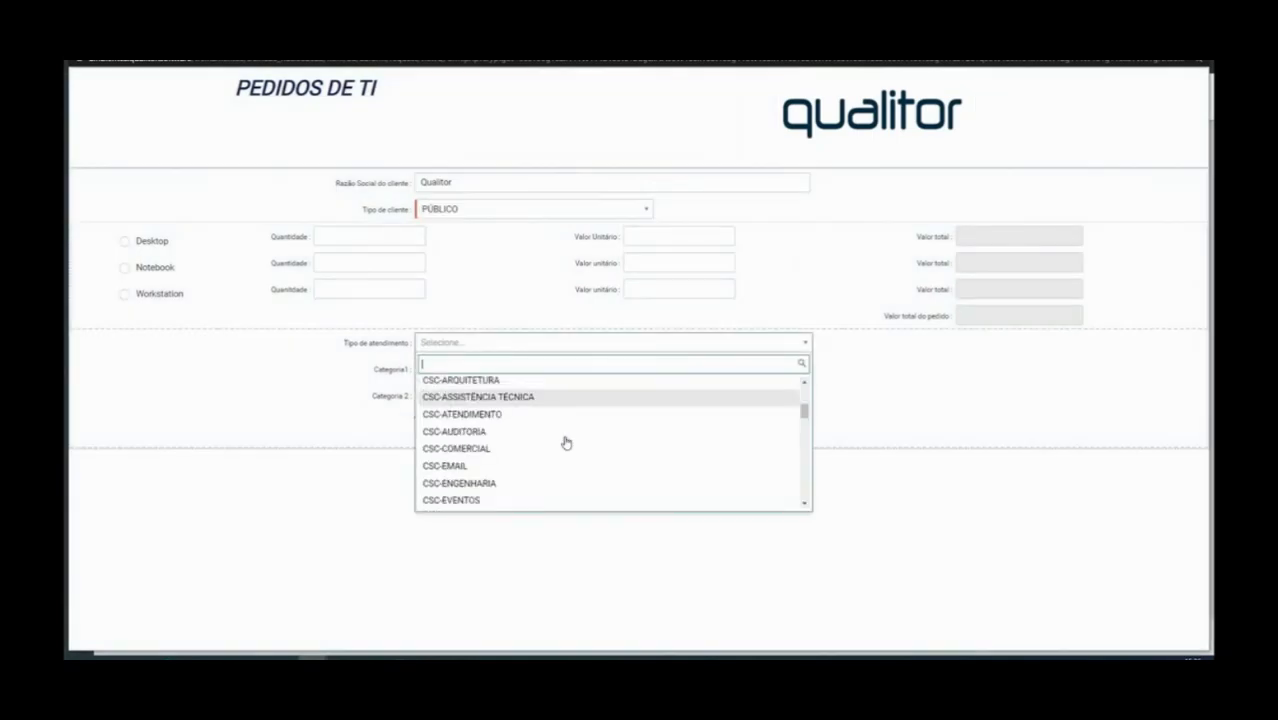
pyautogui.scroll(-10, 565, 442)
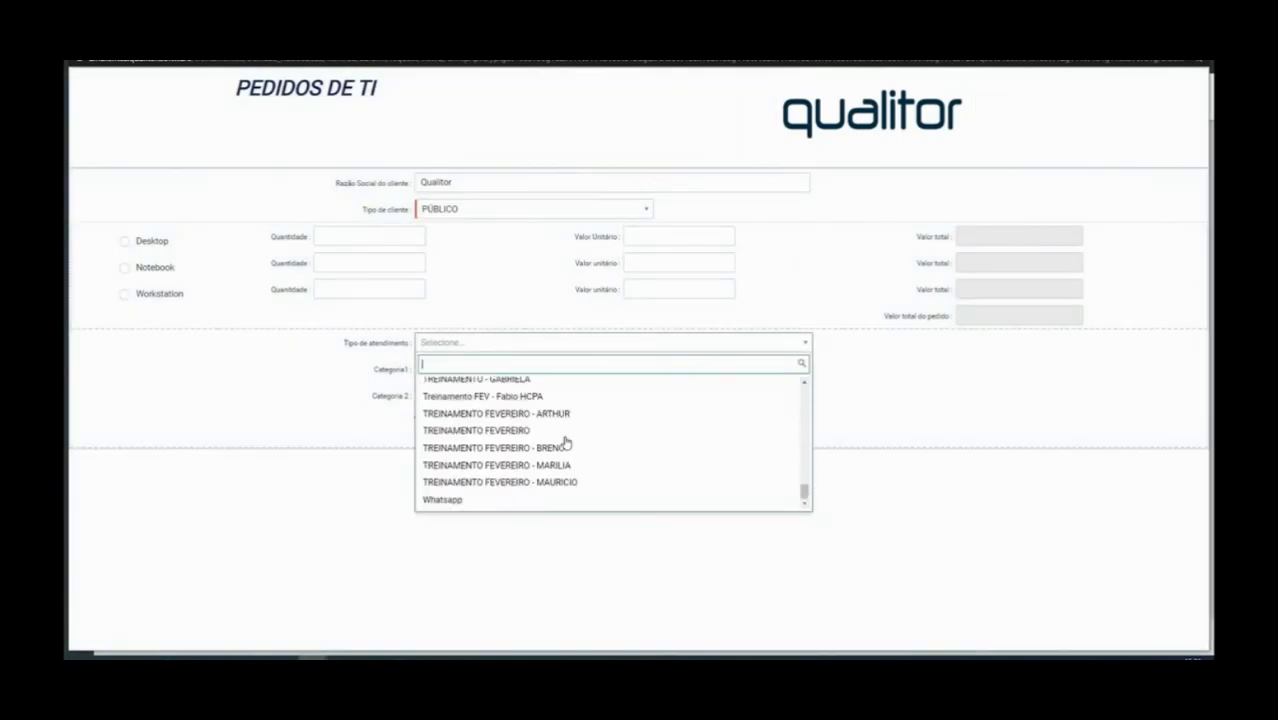
pyautogui.click(510, 431)
# Select the instructor's personal TREINAMENTO category in Categoria1 and check which options Categoria 2 offers
pyautogui.click(554, 372)
pyautogui.click(556, 372)
pyautogui.click(558, 371)
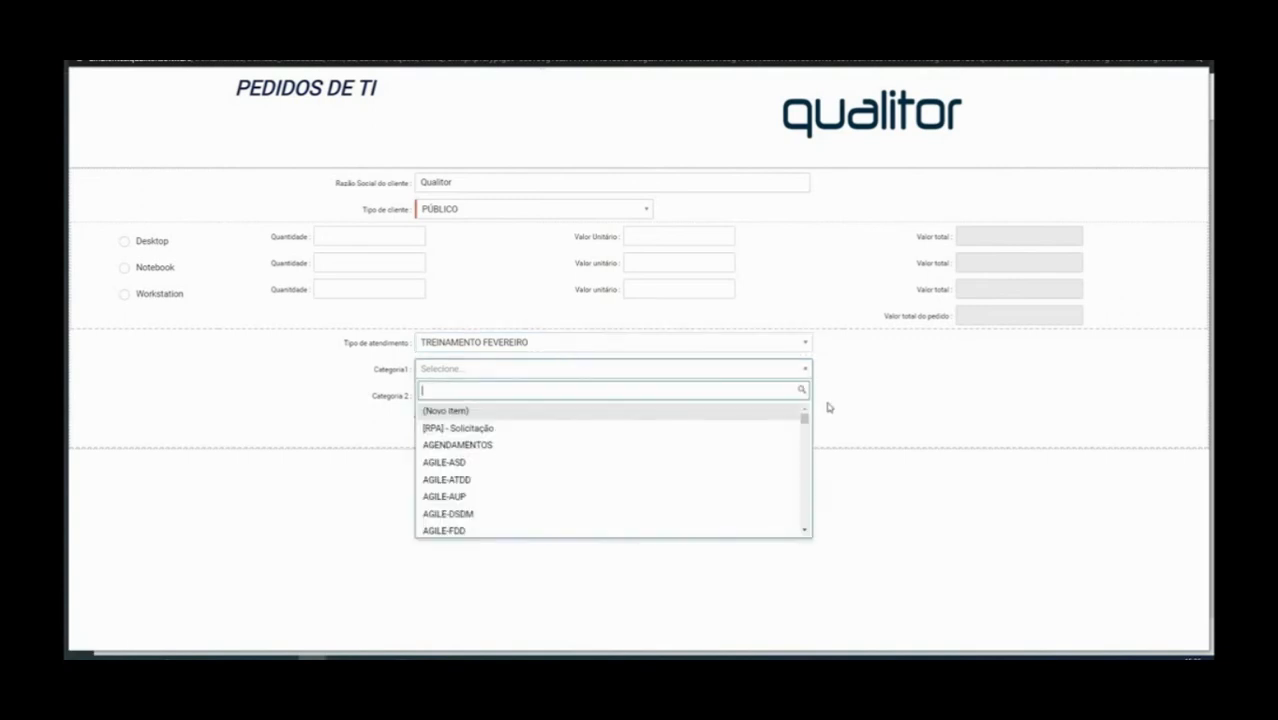
pyautogui.moveTo(804, 418); pyautogui.dragTo(800, 530)
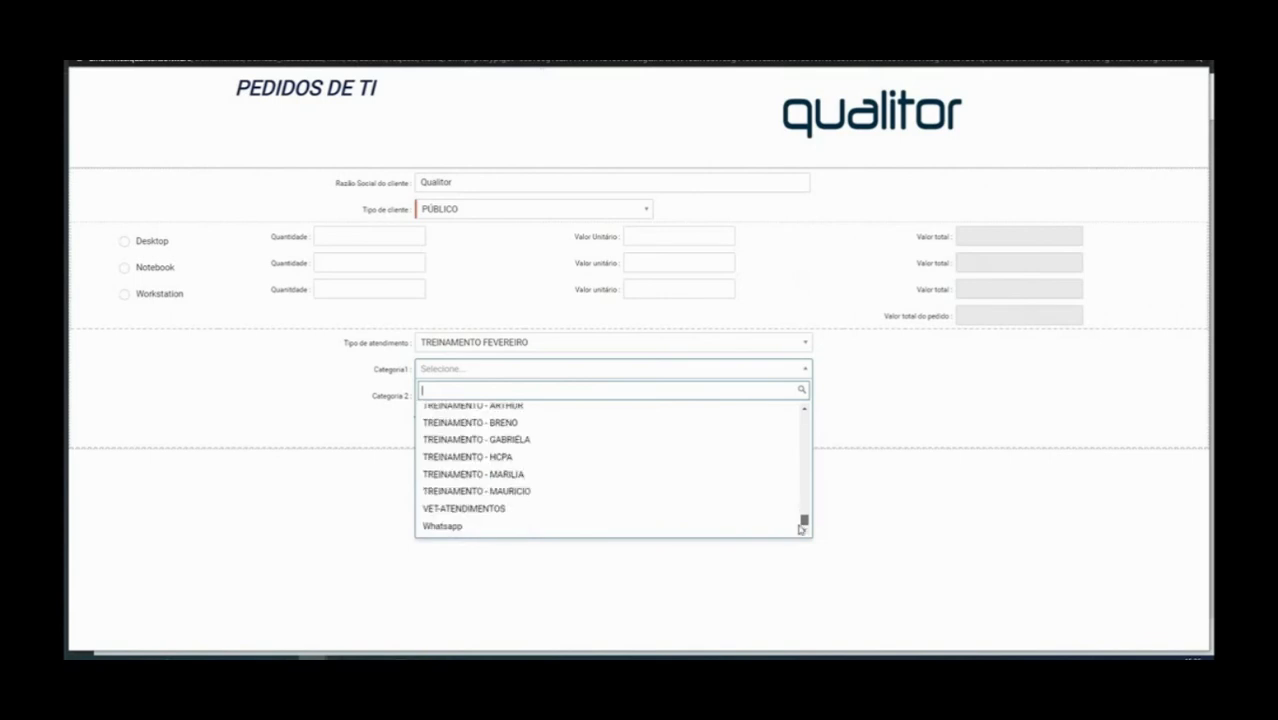
pyautogui.click(804, 409)
pyautogui.click(804, 409)
pyautogui.click(516, 449)
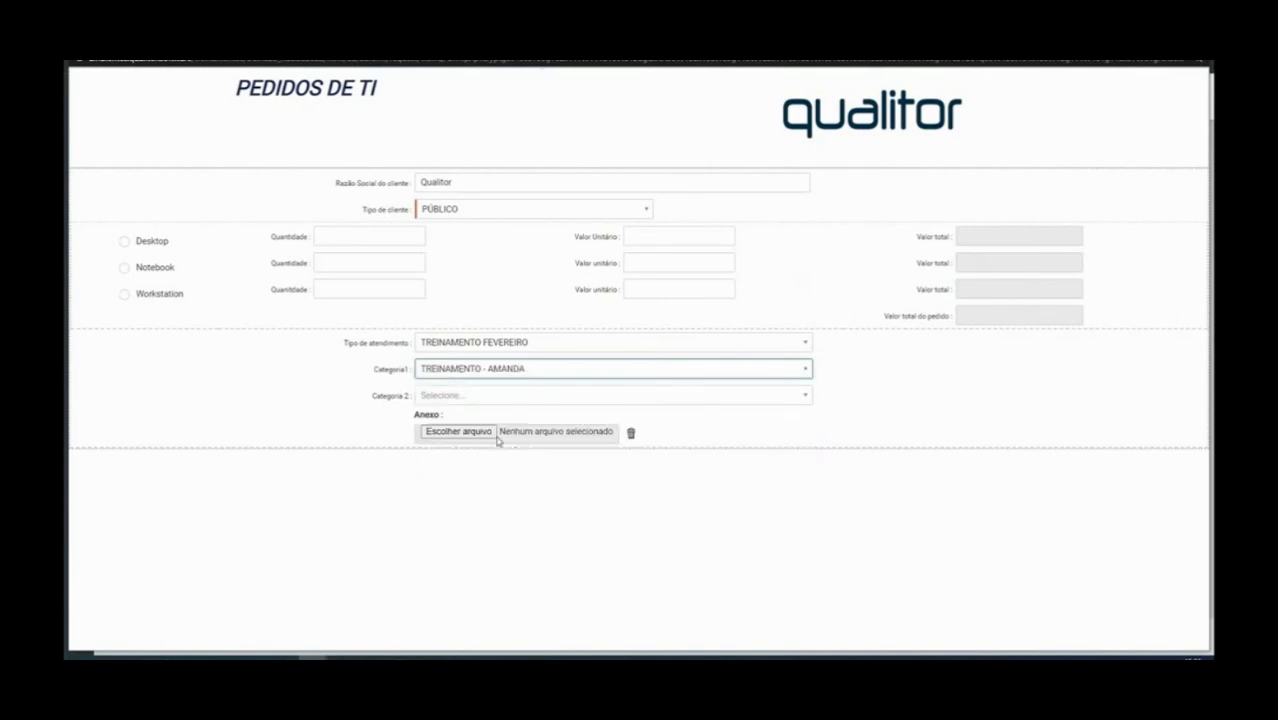
pyautogui.click(485, 397)
pyautogui.click(484, 397)
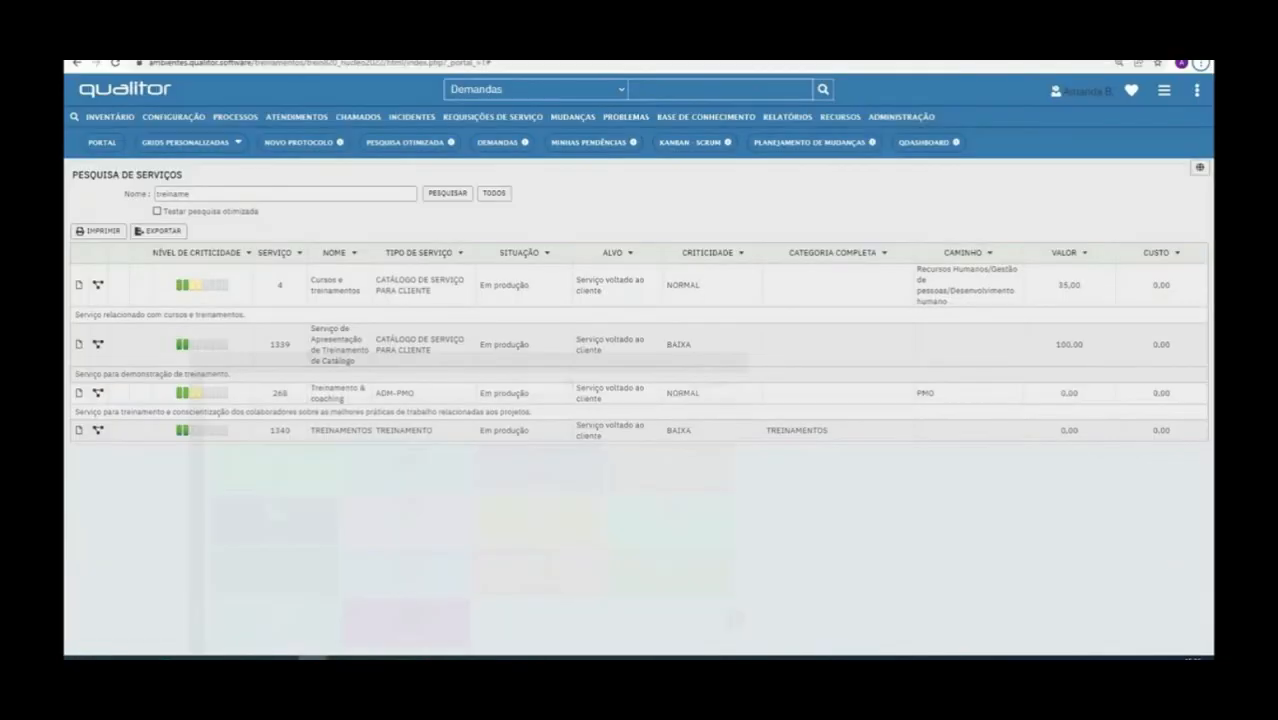
# Return to the PEDIDOS DE TI form's construction view and examine the dependence fields of Categoria1 and Categoria 2
pyautogui.moveTo(312, 658)
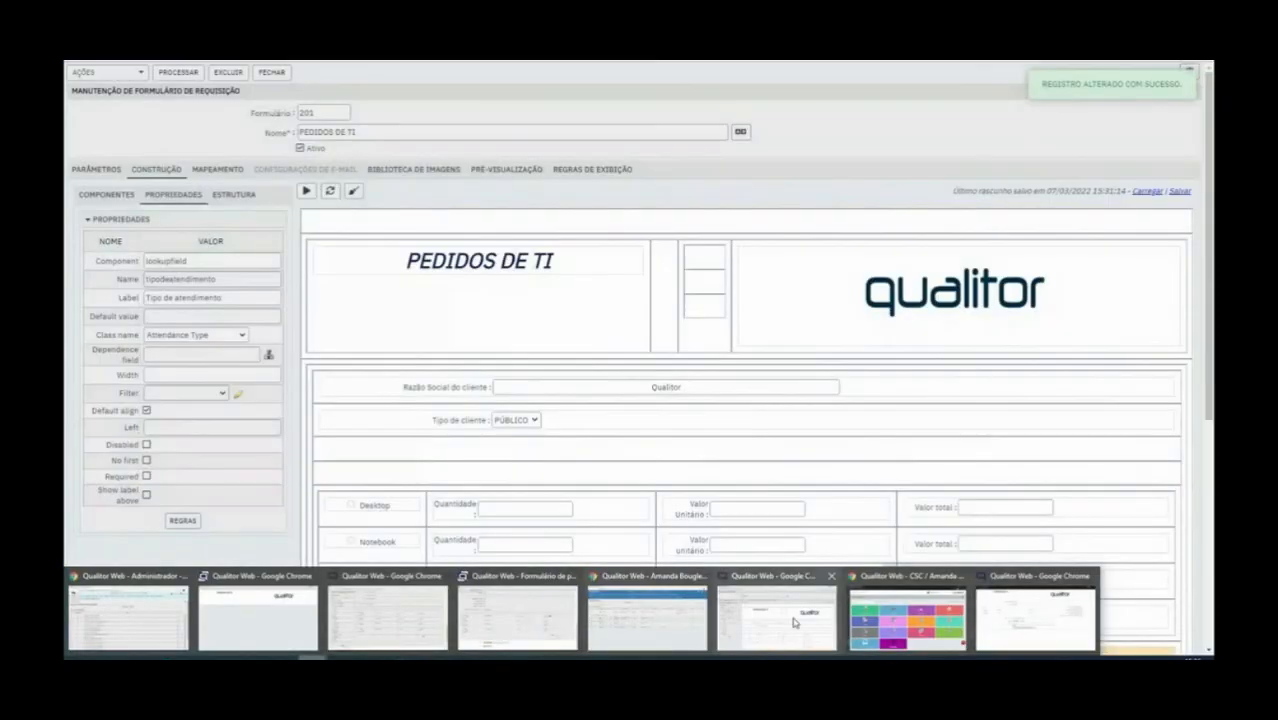
pyautogui.click(793, 622)
pyautogui.scroll(-5, 636, 457)
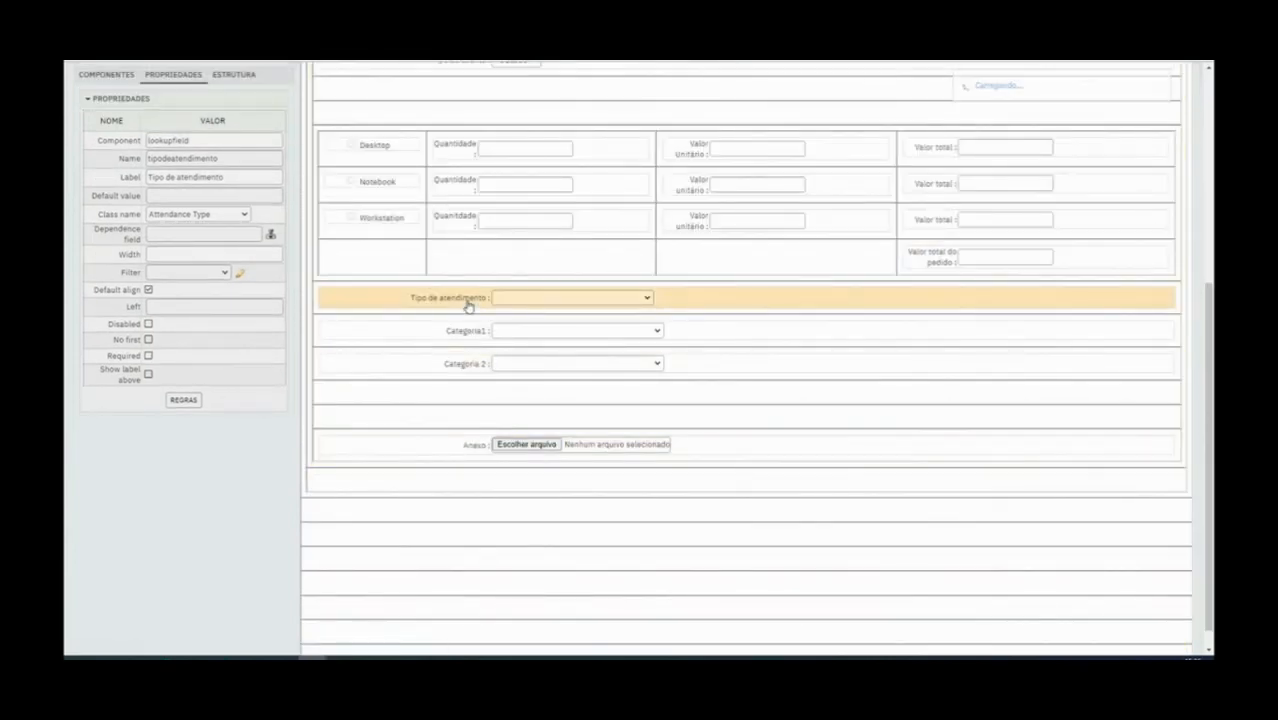
pyautogui.click(458, 337)
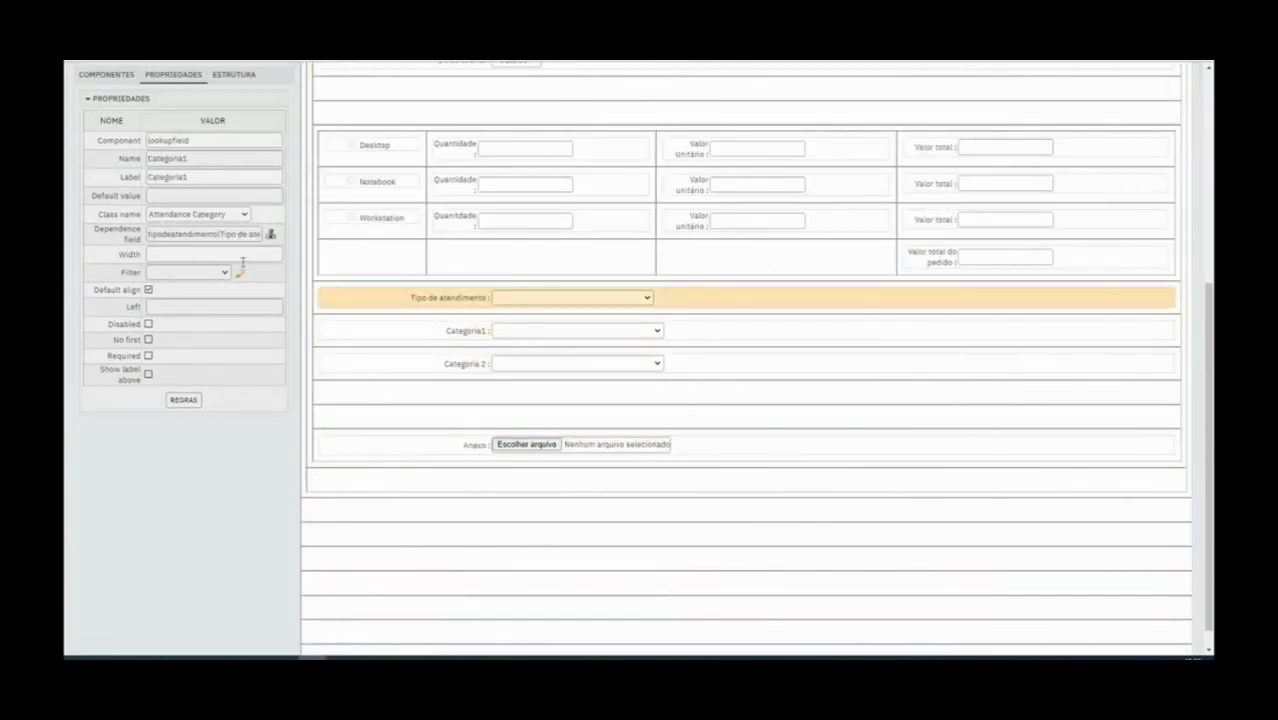
pyautogui.moveTo(467, 368); pyautogui.dragTo(467, 383)
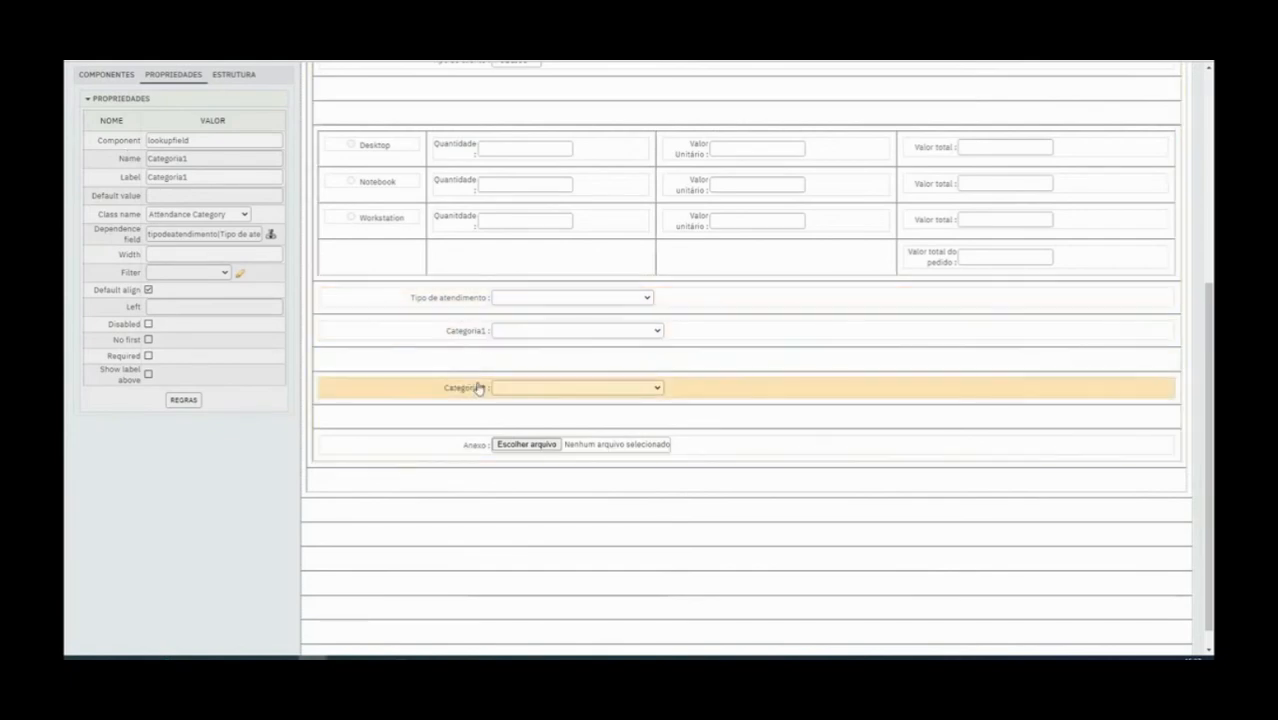
pyautogui.moveTo(478, 390); pyautogui.dragTo(478, 364)
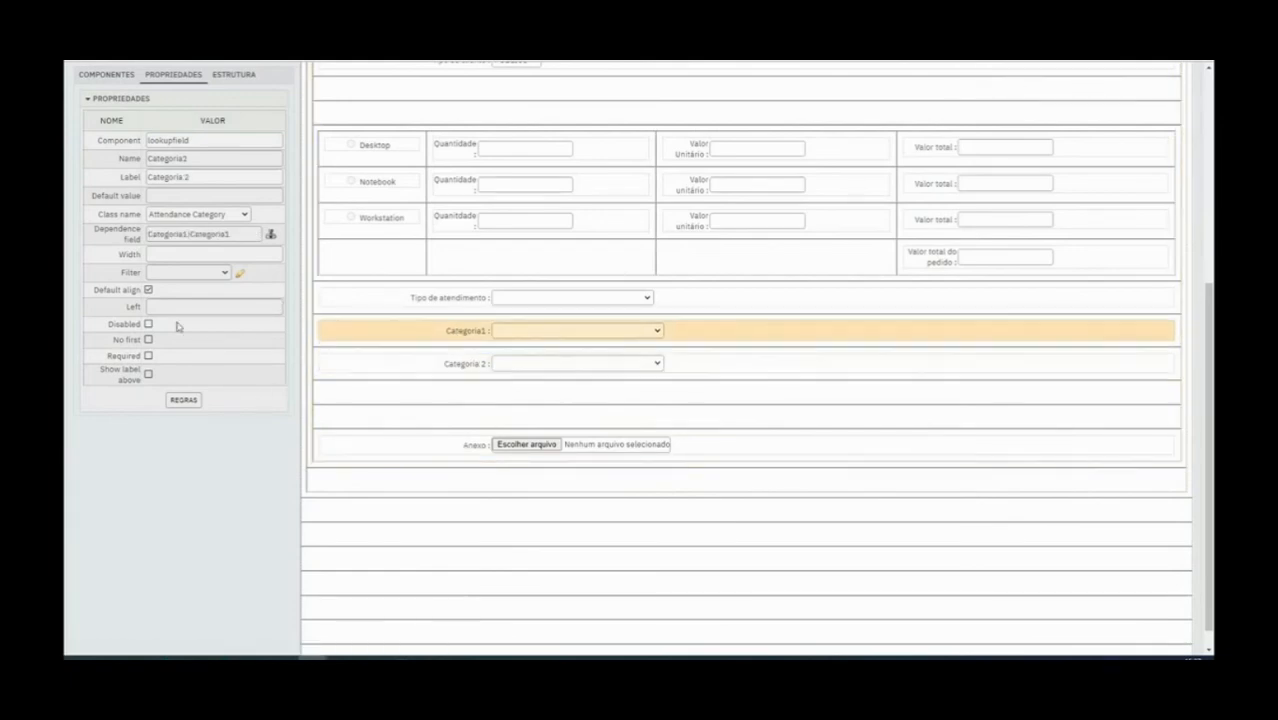
pyautogui.scroll(1, 178, 326)
pyautogui.scroll(3, 178, 326)
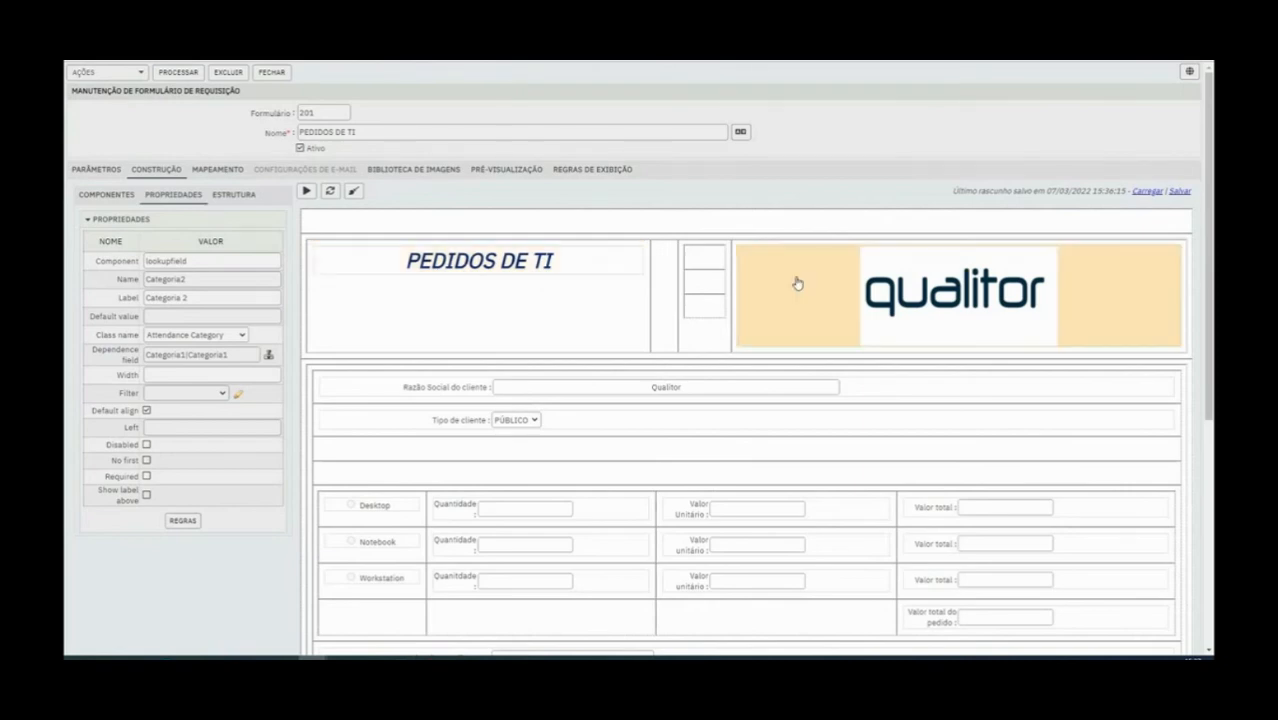
pyautogui.scroll(-2, 537, 476)
pyautogui.scroll(-2, 537, 476)
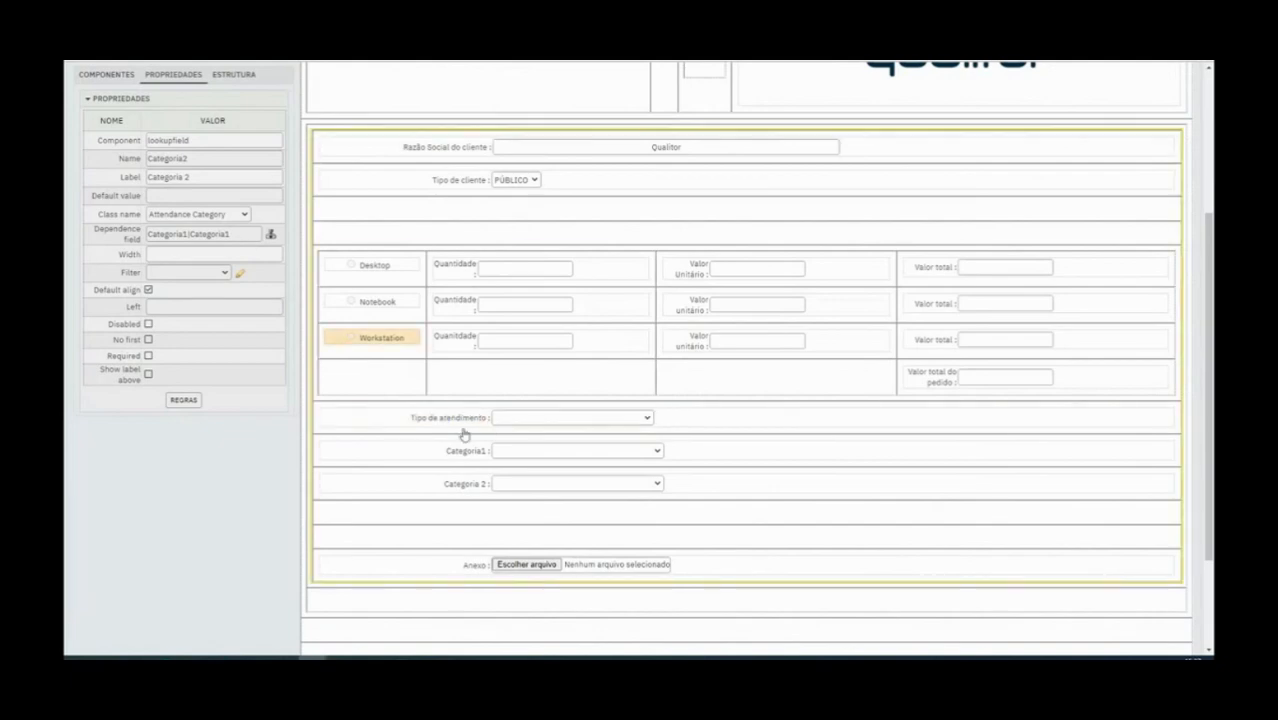
# Delete the Categoria 2, Categoria1 and Tipo de atendimento components from the form
pyautogui.rightClick(468, 490)
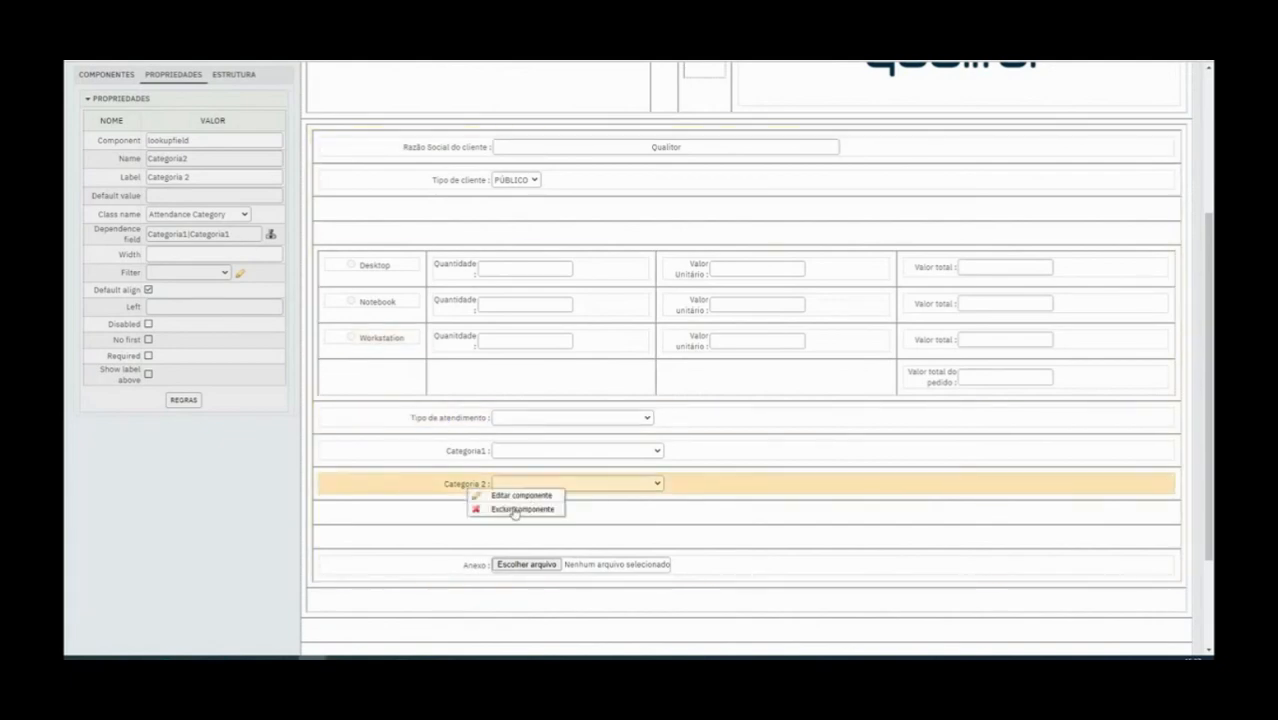
pyautogui.click(514, 508)
pyautogui.rightClick(484, 458)
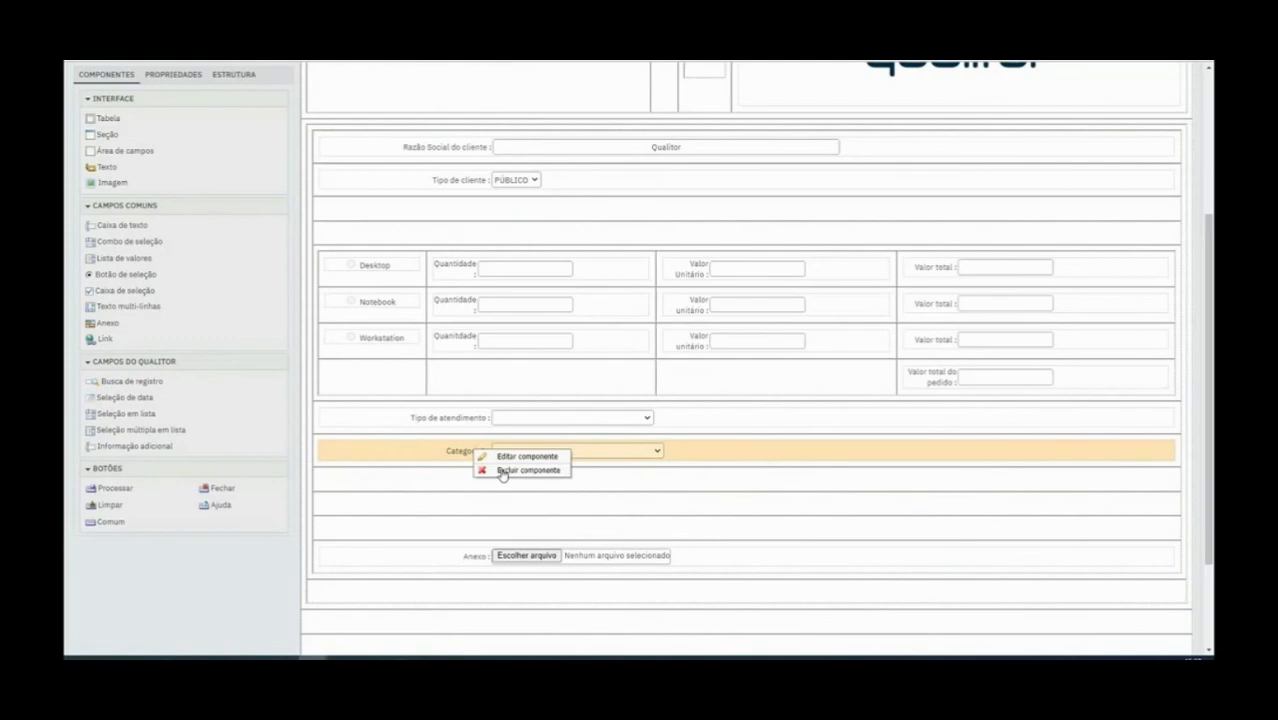
pyautogui.click(500, 469)
pyautogui.rightClick(464, 423)
pyautogui.click(487, 443)
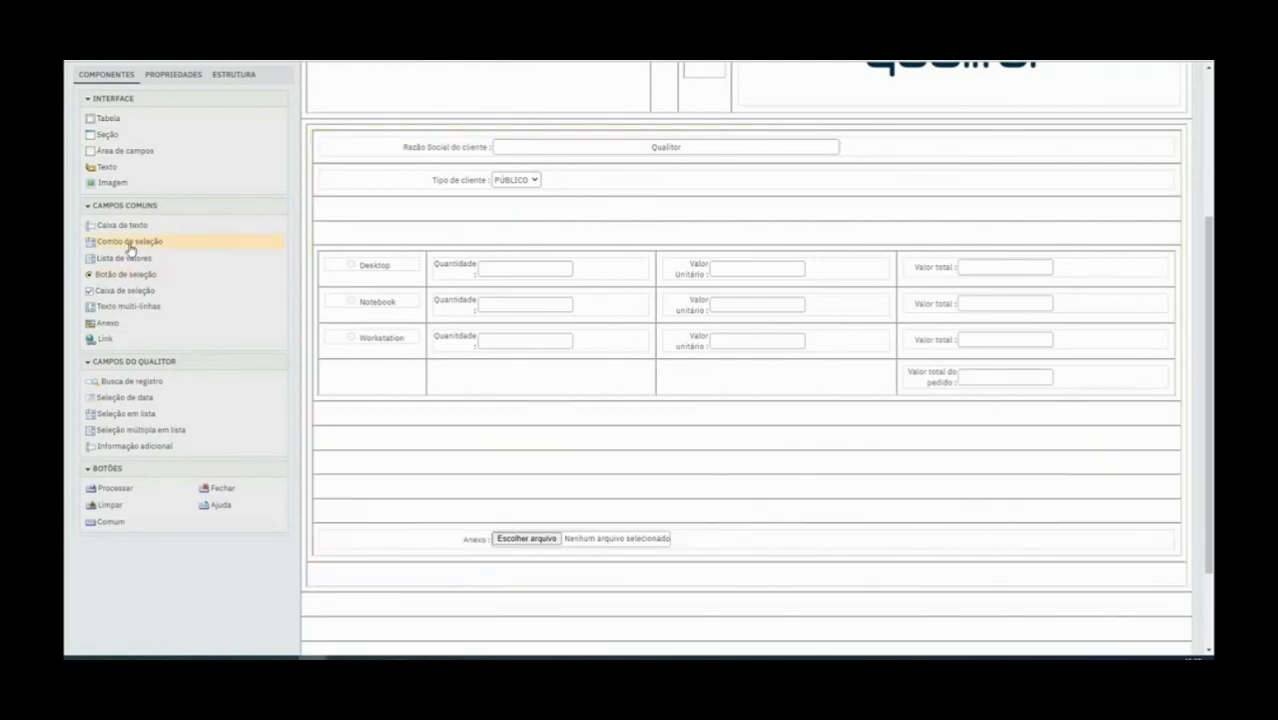
# Add a selection combo in the empty rows below the equipment table and label it Tipo de atendimento
pyautogui.moveTo(129, 247); pyautogui.dragTo(463, 431)
pyautogui.click(463, 431)
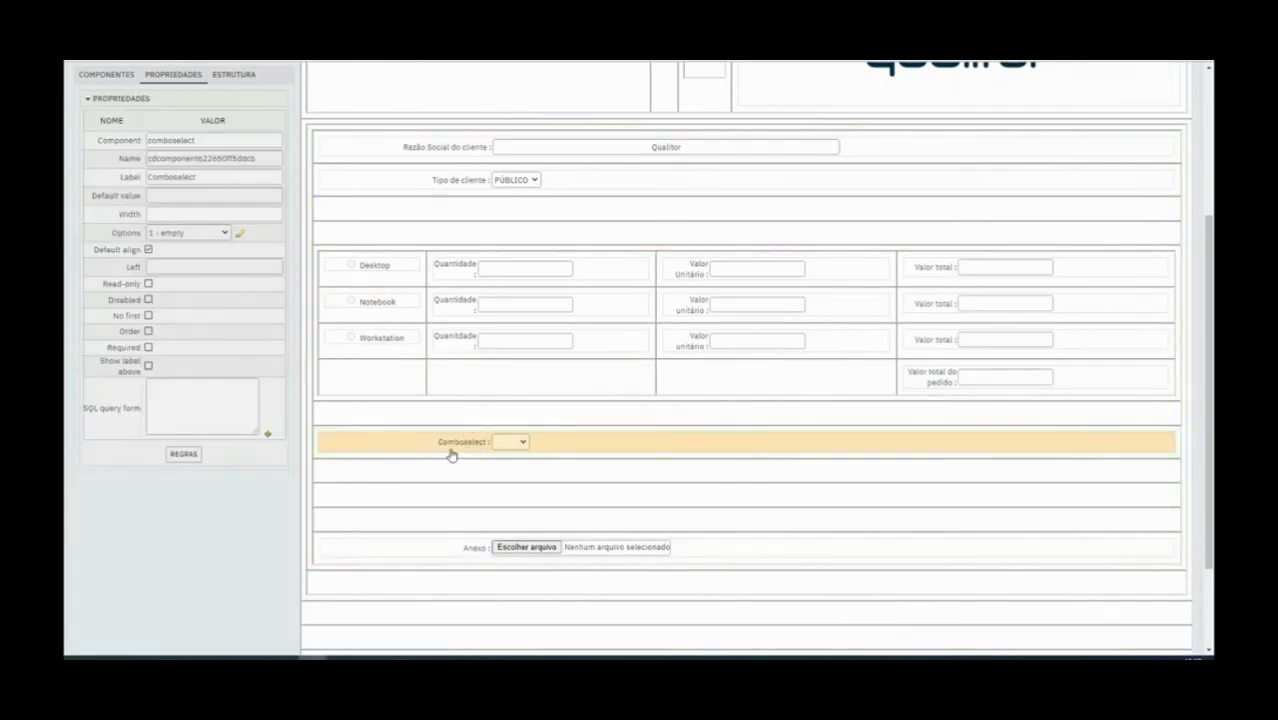
pyautogui.doubleClick(182, 177)
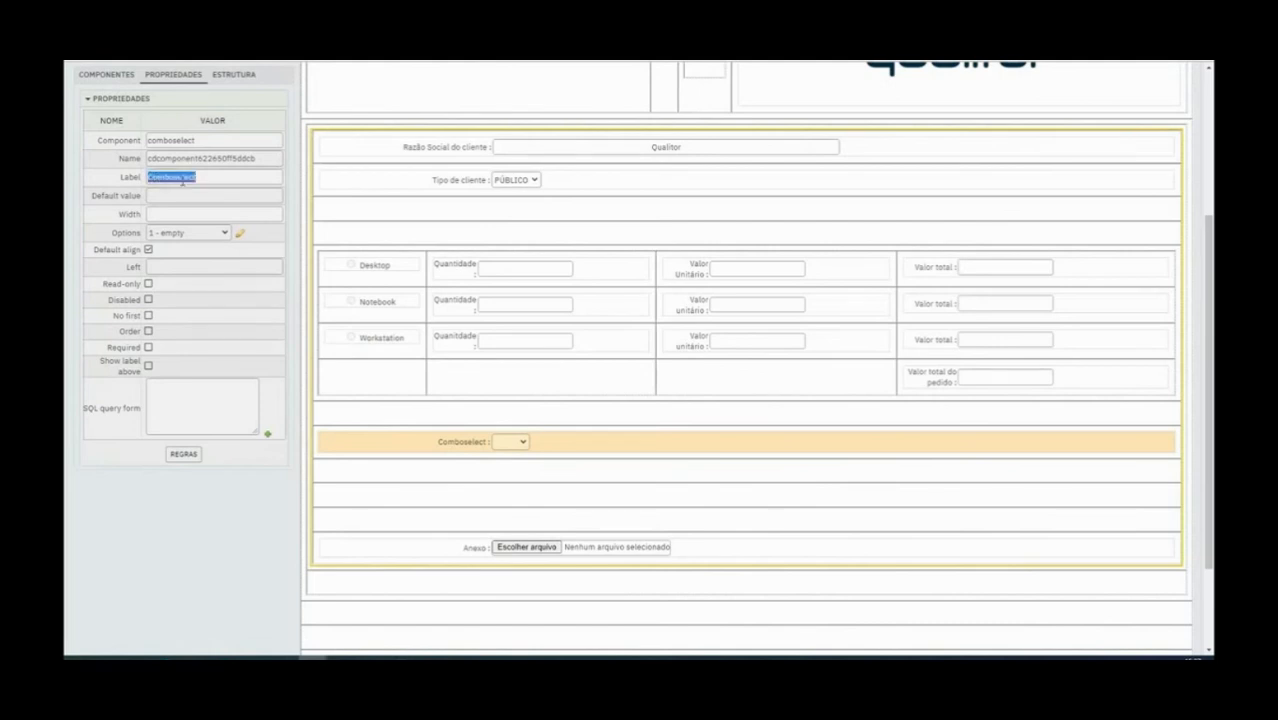
pyautogui.write('I')
pyautogui.press('BackSpace')
pyautogui.press('BackSpace')
pyautogui.press('BackSpace')
pyautogui.press('BackSpace')
pyautogui.write('Tipo de atendimento')
# Set the new selection combo's Name property to Tipodeatendimento
pyautogui.doubleClick(191, 158)
pyautogui.tripleClick(190, 177)
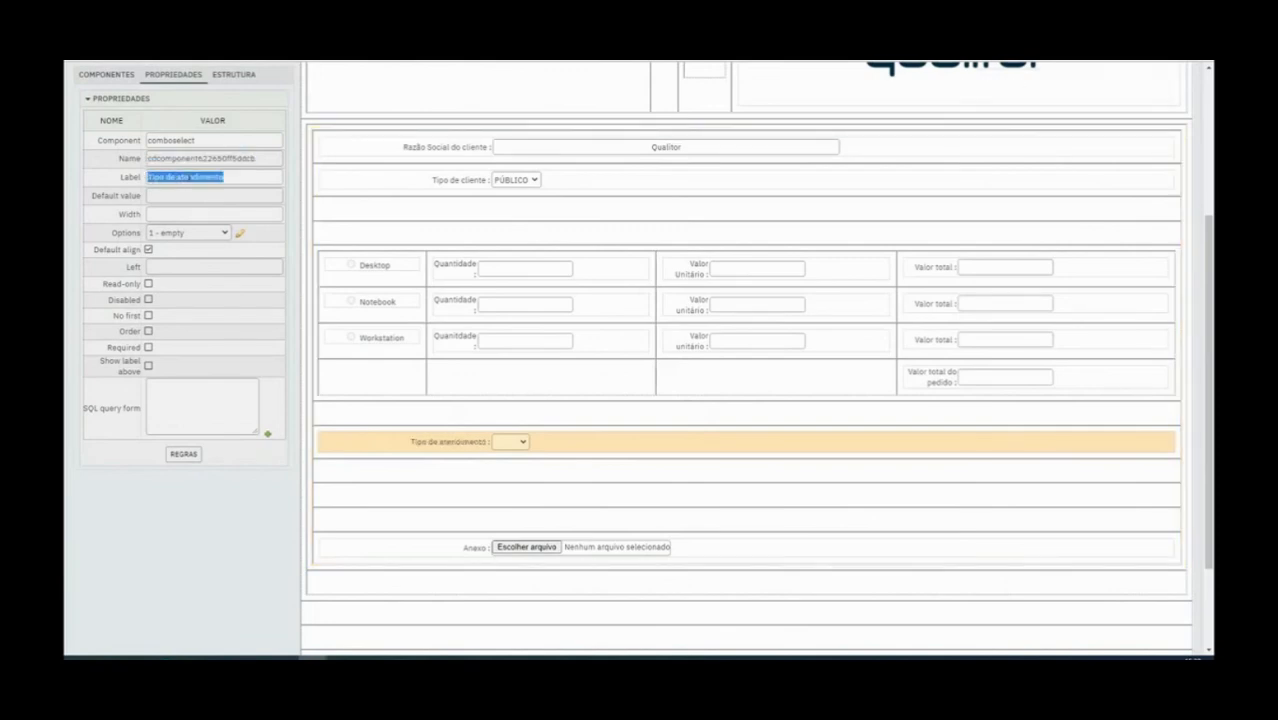
pyautogui.doubleClick(206, 158)
pyautogui.write('Tipodeatendimento')
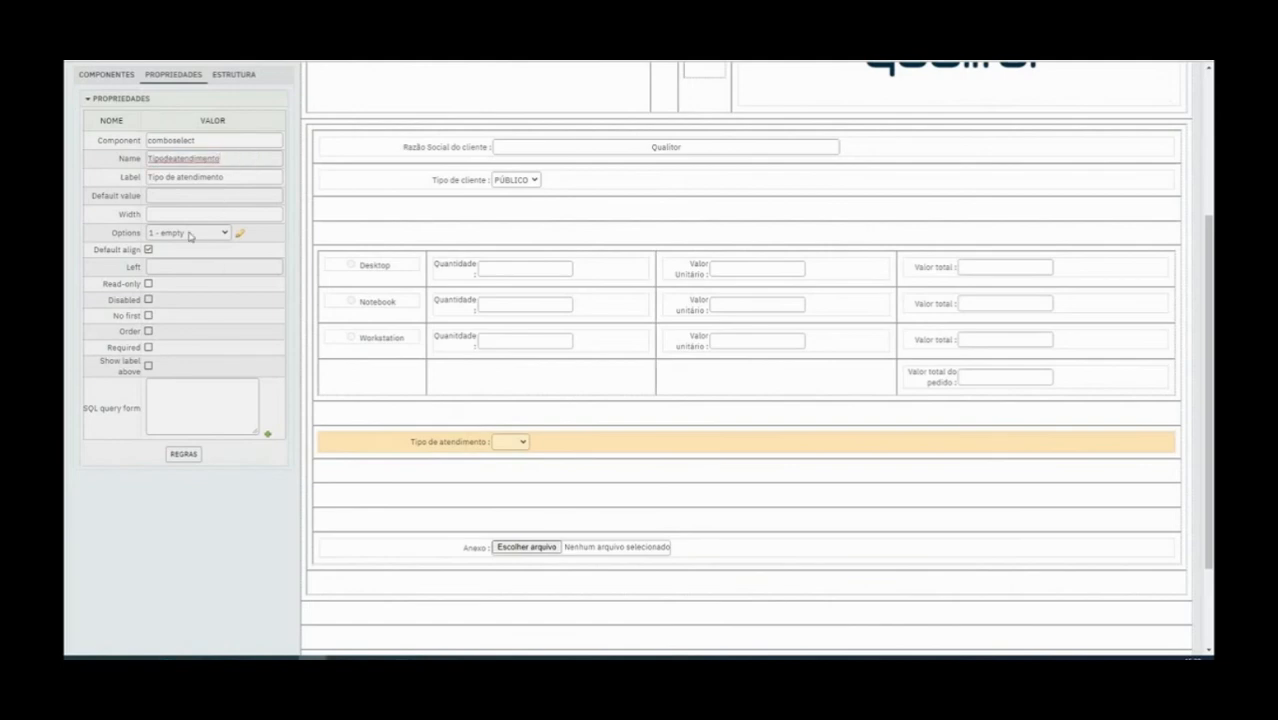
# Open the options editor of the Tipo de atendimento selection combo
pyautogui.click(190, 235)
pyautogui.click(241, 236)
pyautogui.click(243, 237)
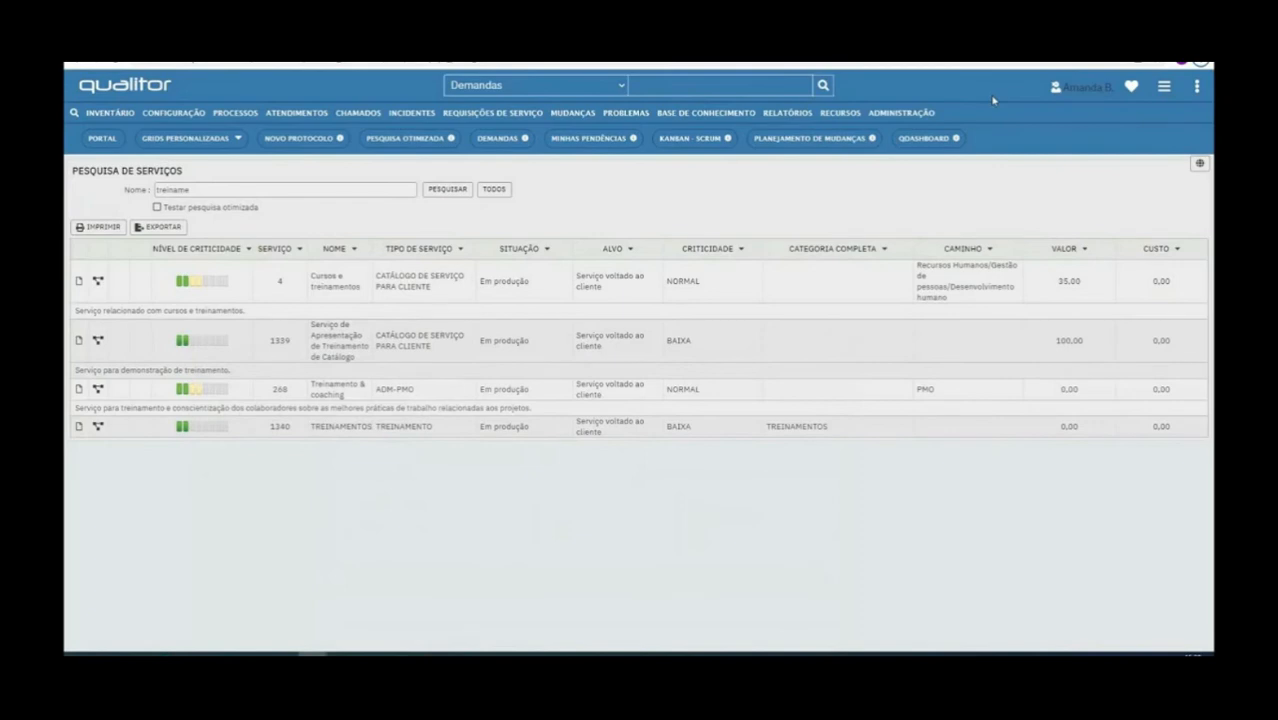
# Go to the request types administration and examine the codes and names of the registered types
pyautogui.click(905, 113)
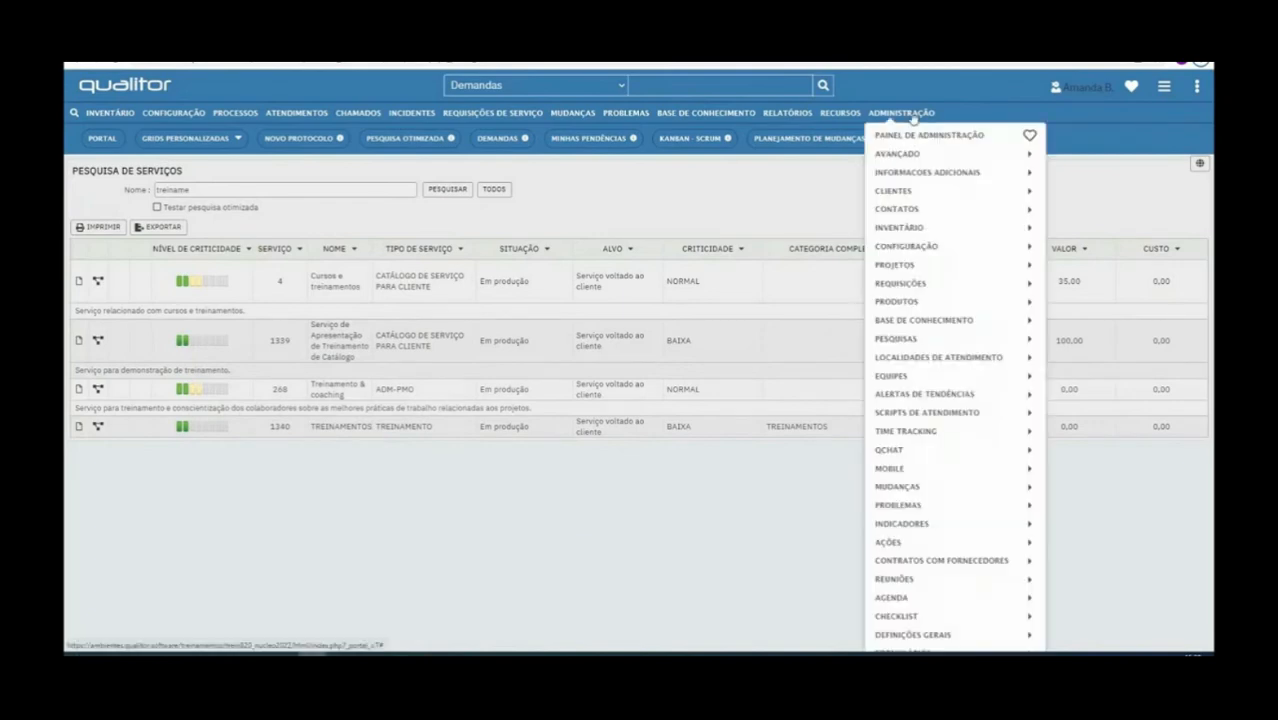
pyautogui.moveTo(920, 284)
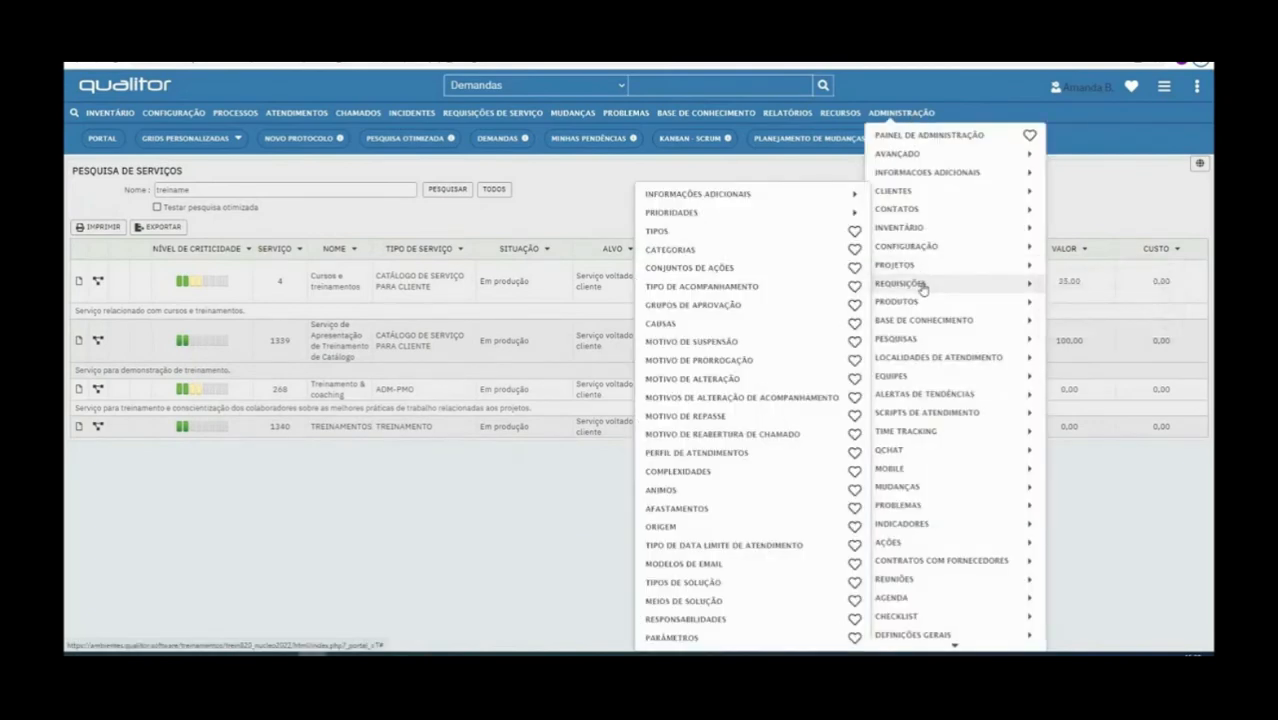
pyautogui.click(731, 234)
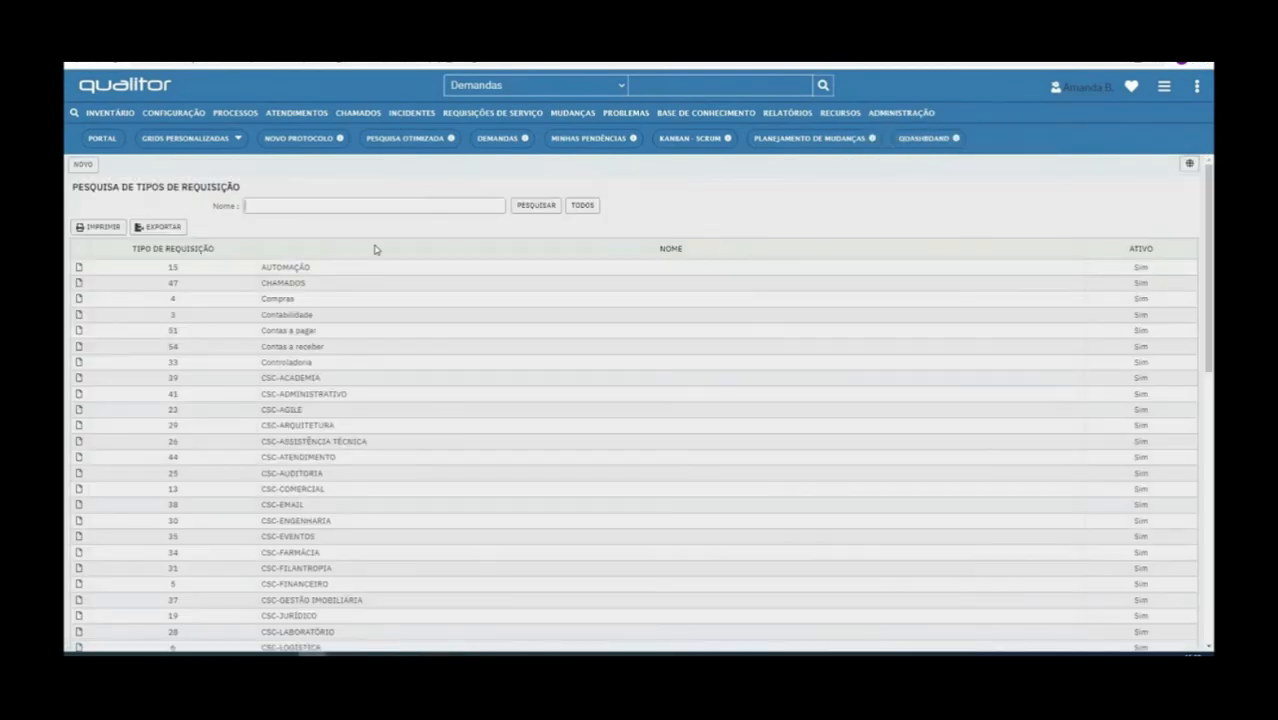
pyautogui.scroll(-10, 407, 375)
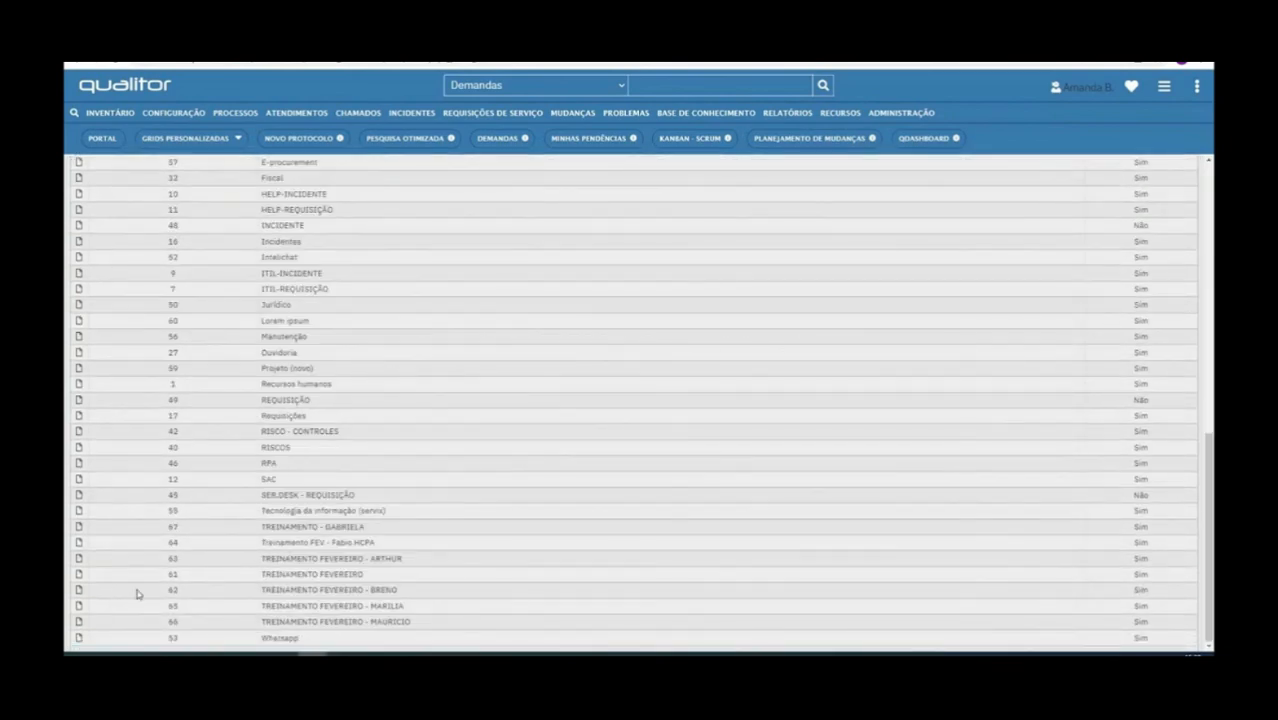
pyautogui.moveTo(157, 417); pyautogui.dragTo(203, 423)
pyautogui.doubleClick(270, 416)
pyautogui.scroll(10, 80, 560)
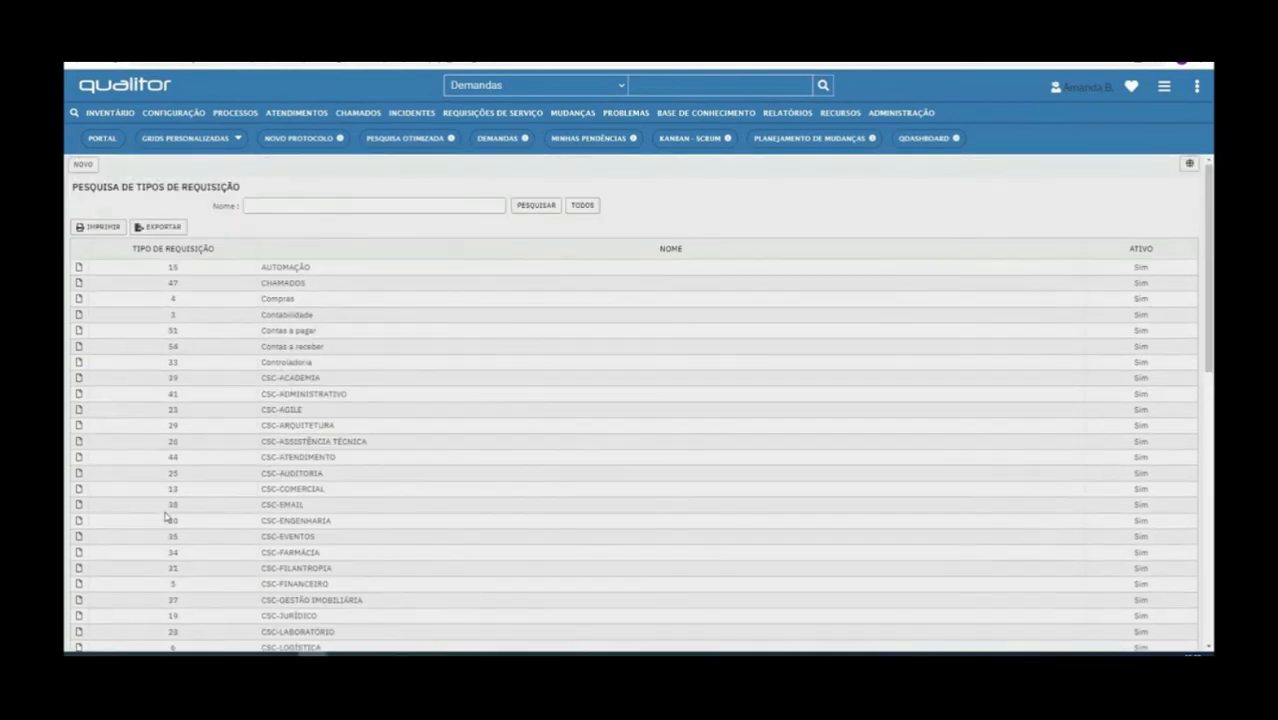
# Create a request type named Pedidos, mark it as Ativo, save it and close its record
pyautogui.click(83, 164)
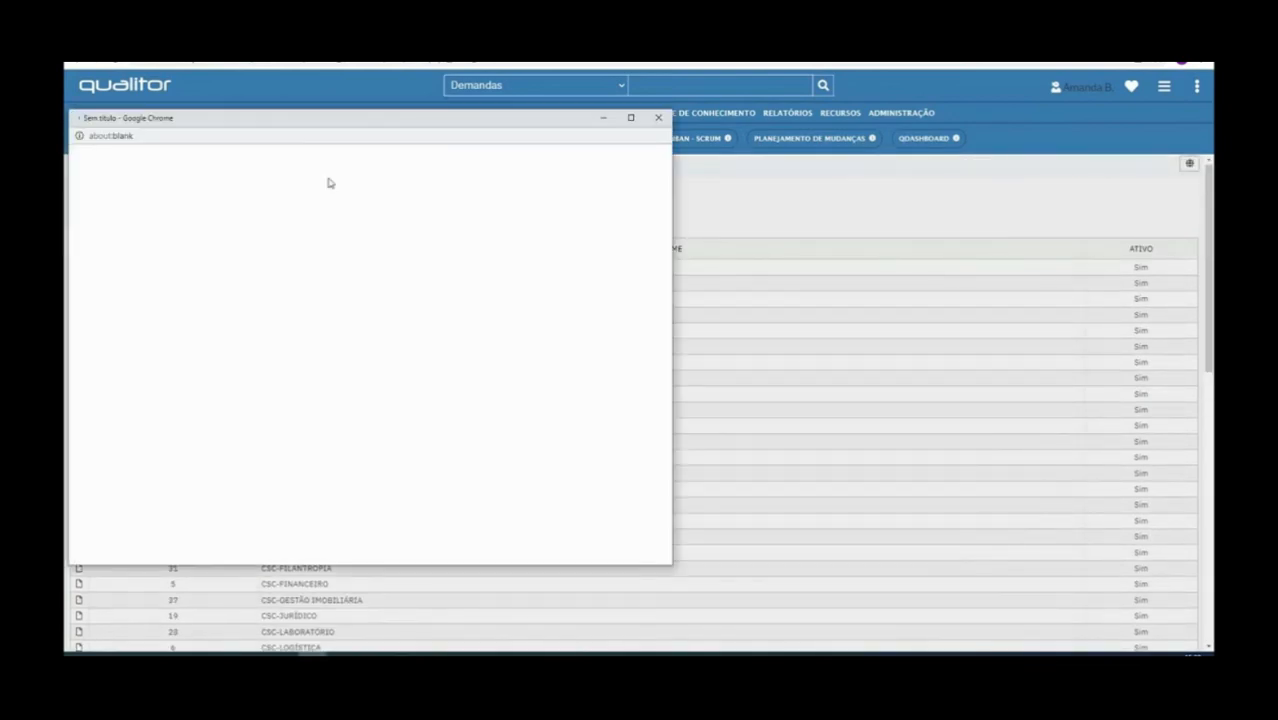
pyautogui.click(315, 224)
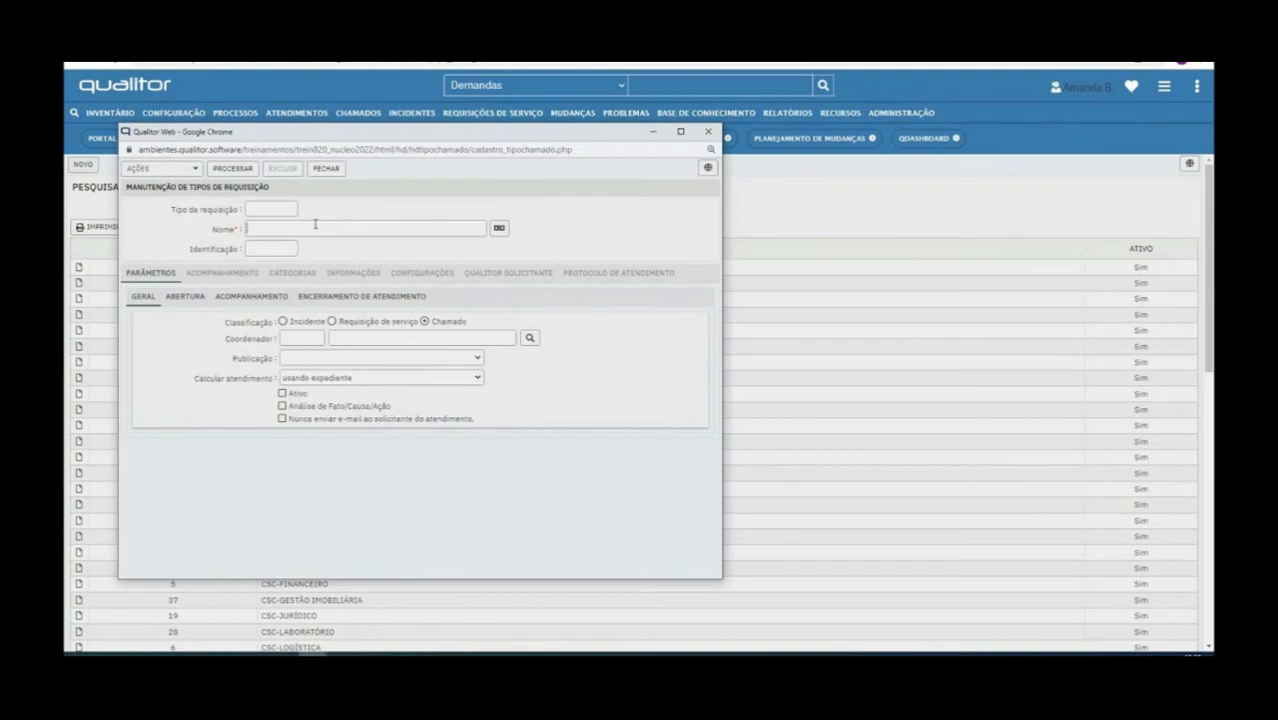
pyautogui.write('Pedidos')
pyautogui.click(283, 394)
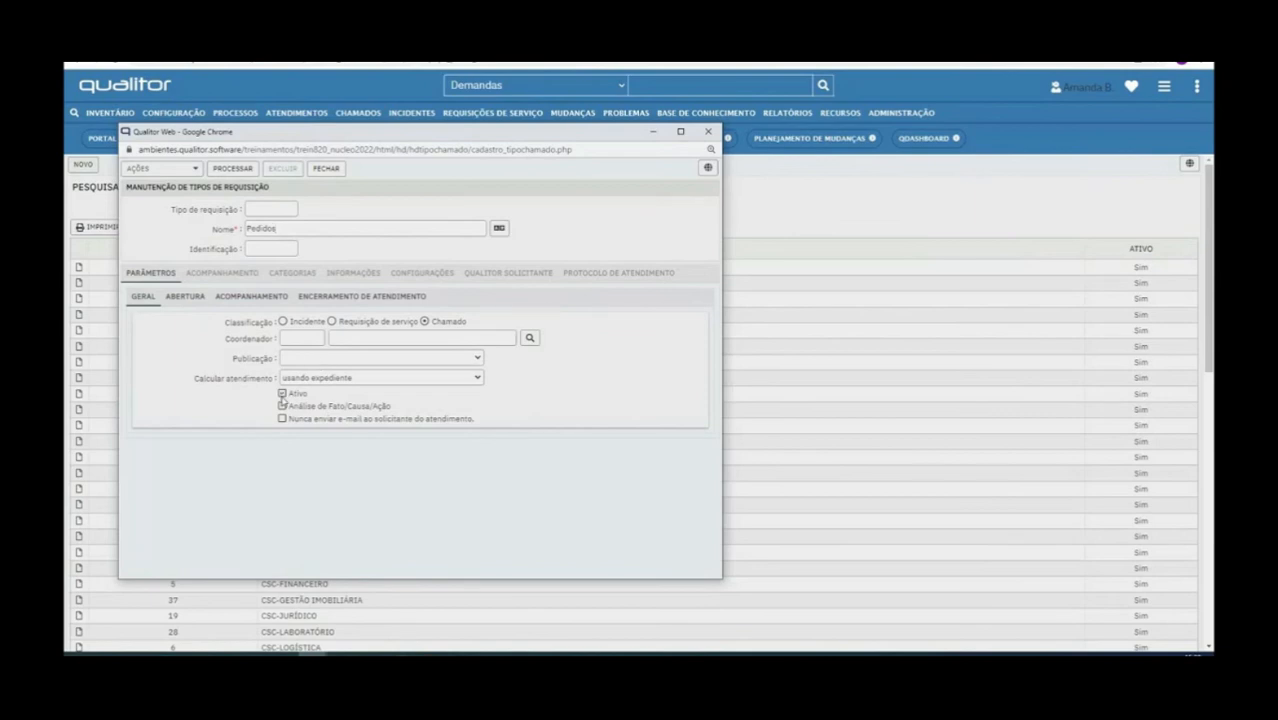
pyautogui.click(232, 169)
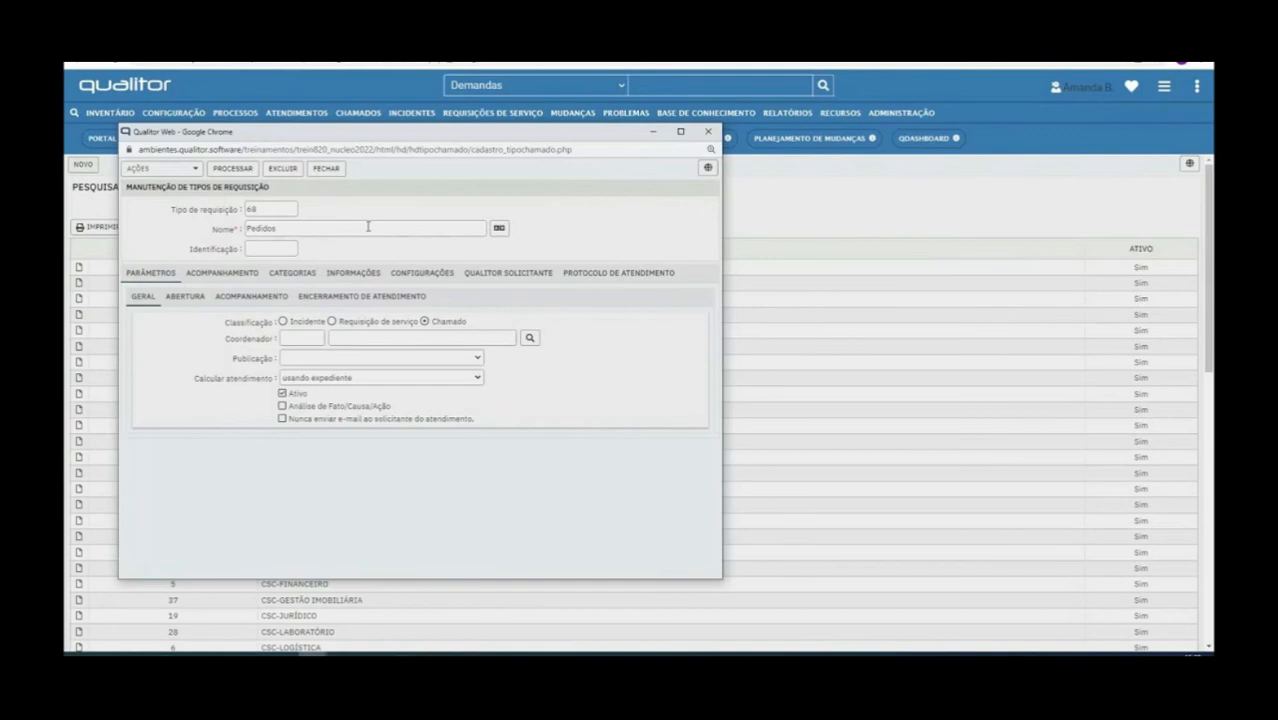
pyautogui.click(708, 132)
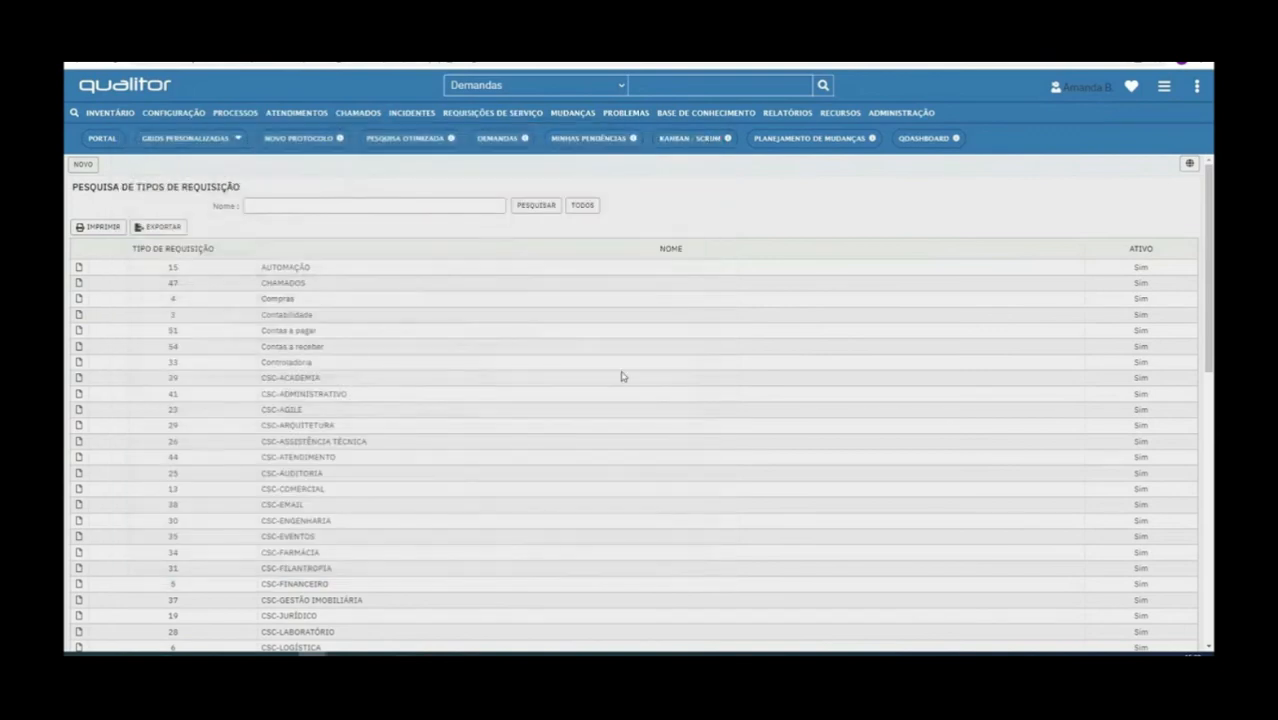
# Open the request category maintenance and look through the list of existing categories
pyautogui.click(921, 118)
pyautogui.moveTo(919, 285)
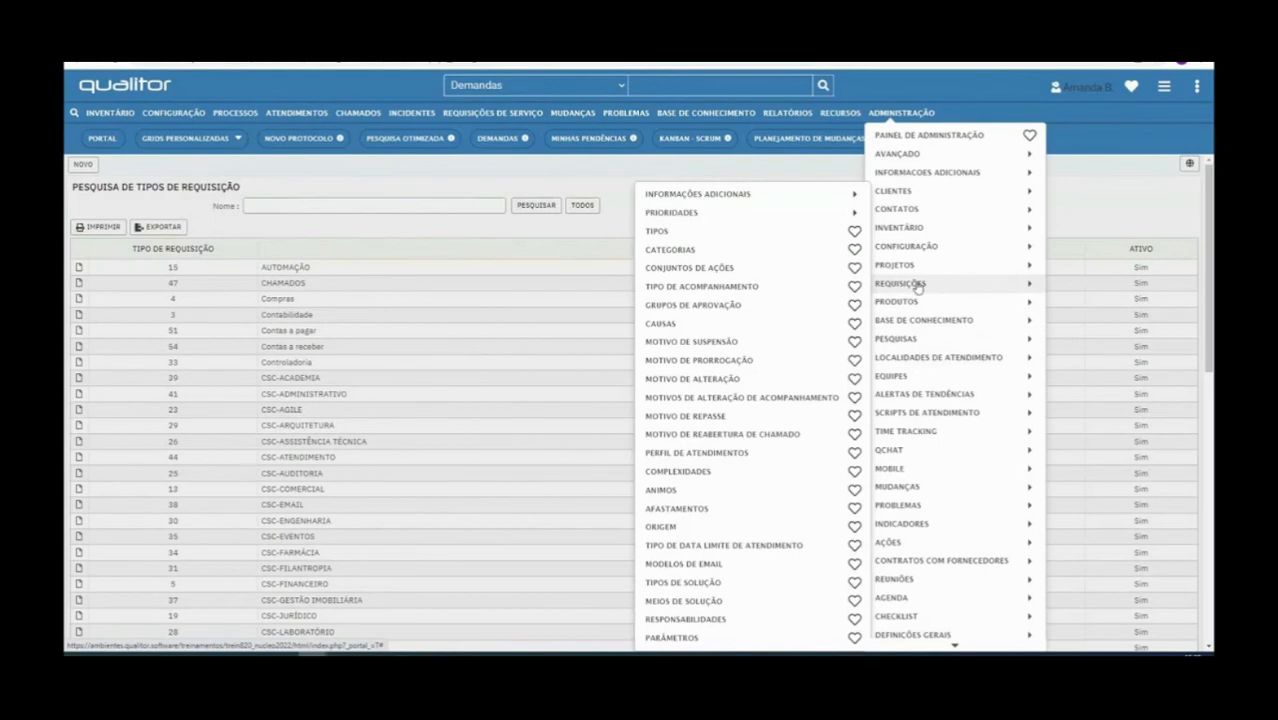
pyautogui.click(737, 252)
pyautogui.scroll(-5, 218, 398)
pyautogui.scroll(5, 208, 399)
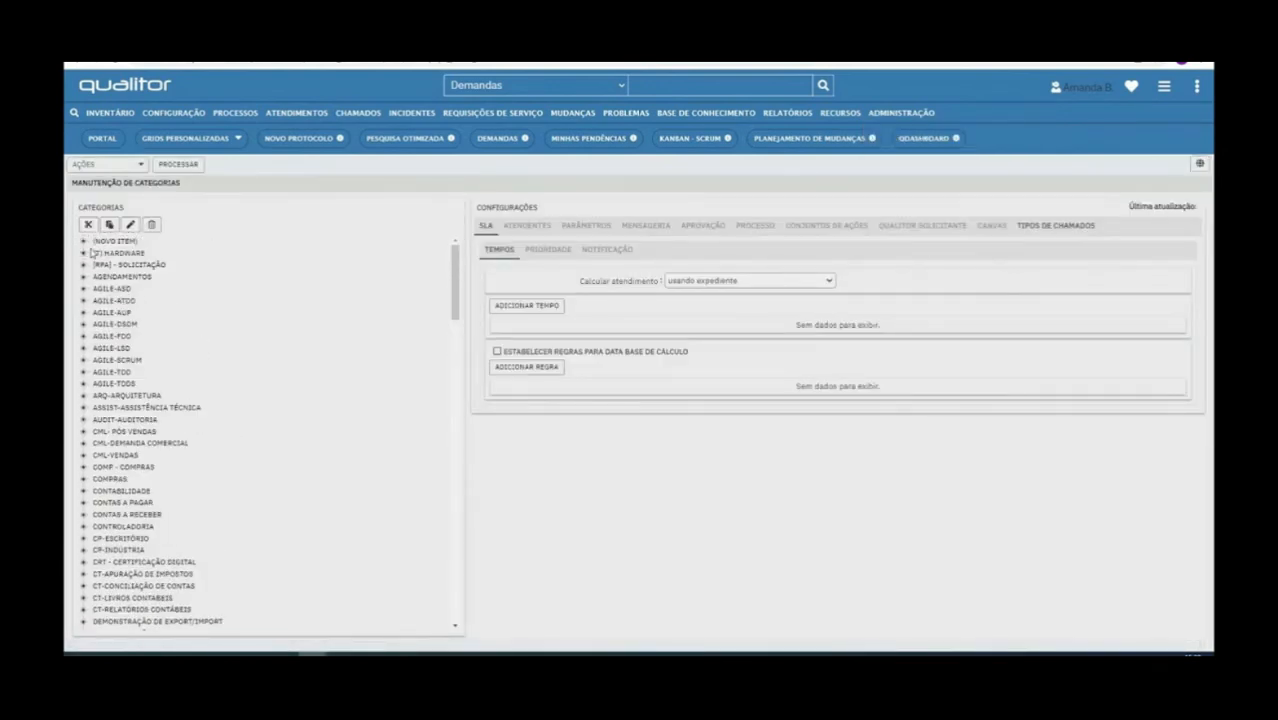
pyautogui.scroll(-3, 141, 321)
pyautogui.scroll(3, 141, 321)
pyautogui.scroll(-15, 443, 301)
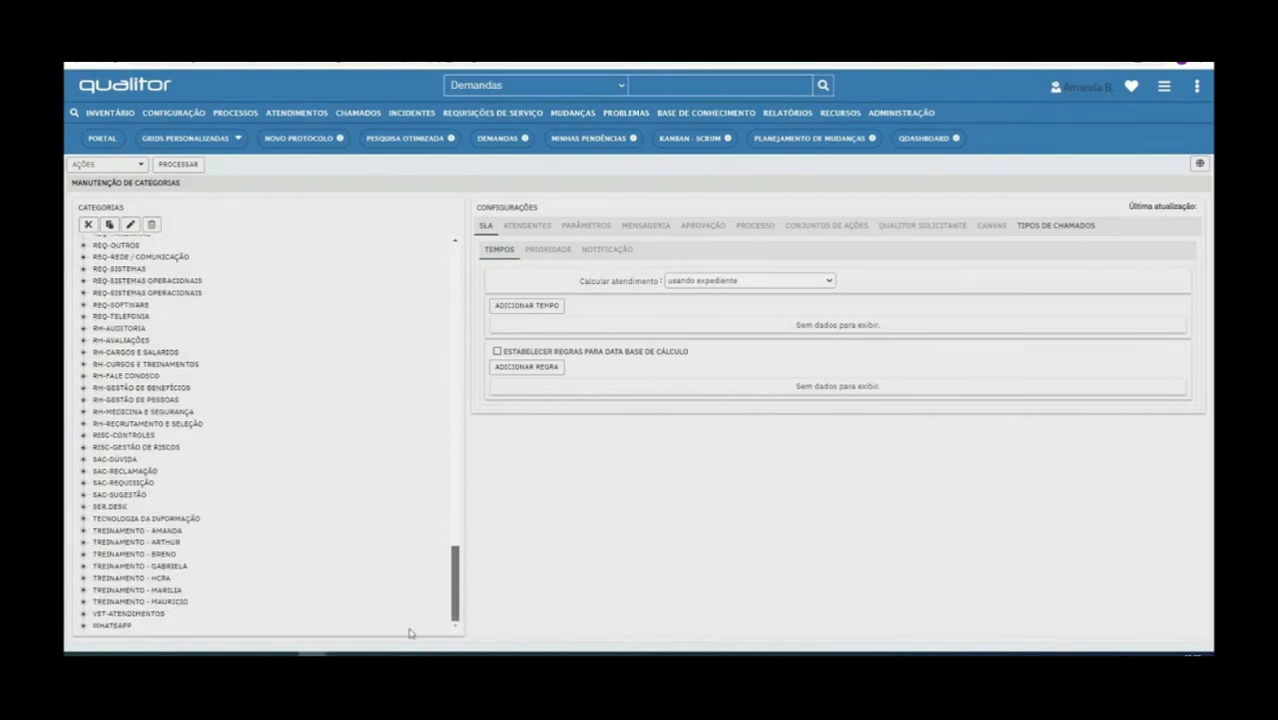
pyautogui.scroll(15, 397, 480)
# Insert a top-level request category and save it with the name (T) - PEDIDOS
pyautogui.moveTo(152, 165)
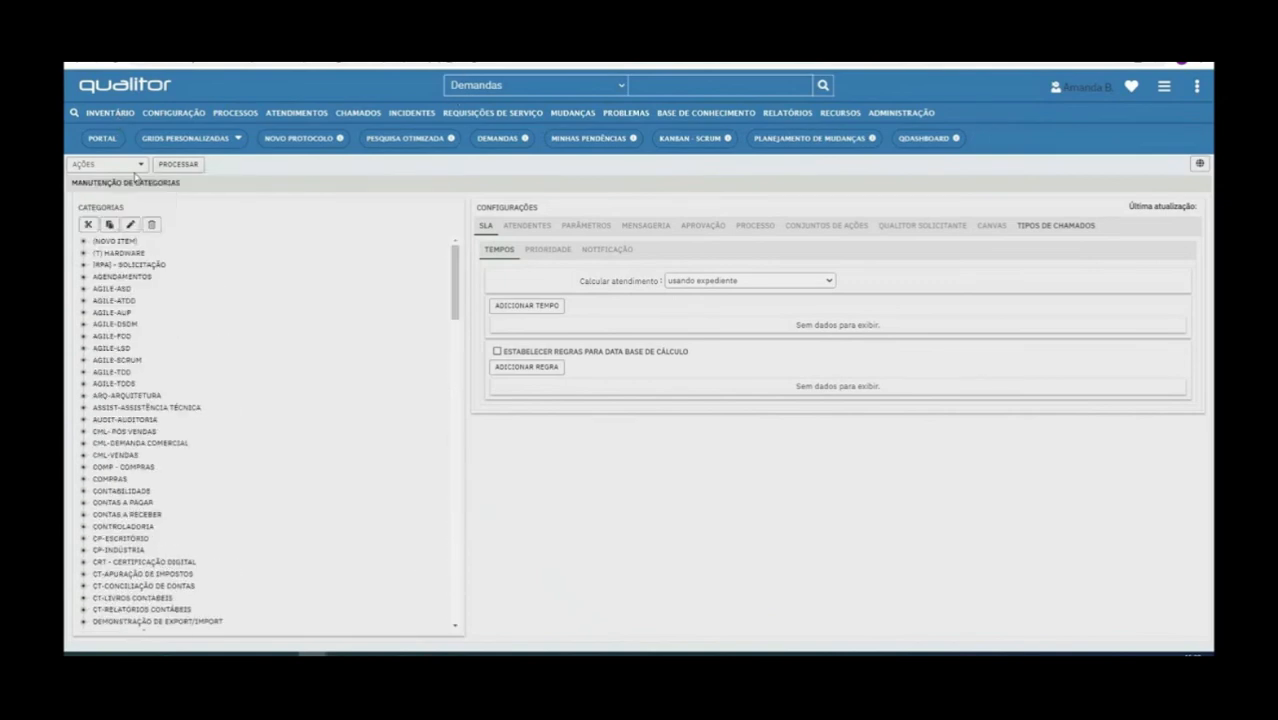
pyautogui.click(120, 193)
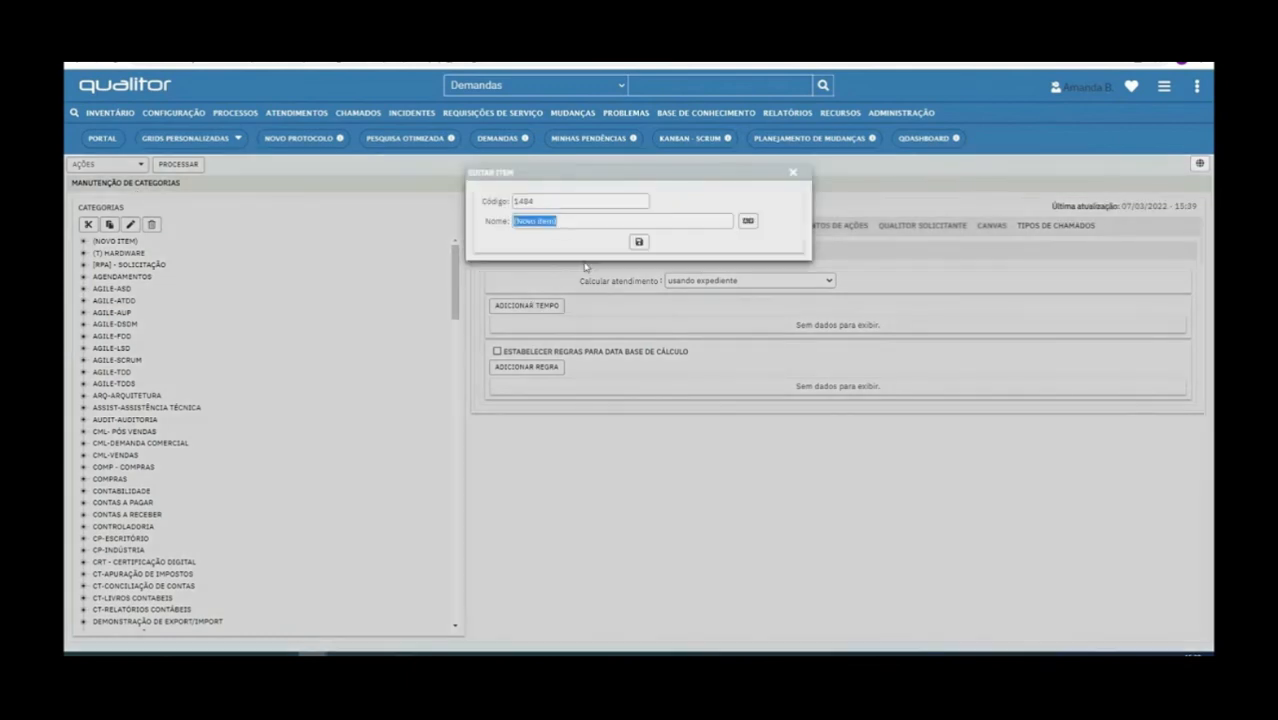
pyautogui.press('BackSpace')
pyautogui.click(639, 242)
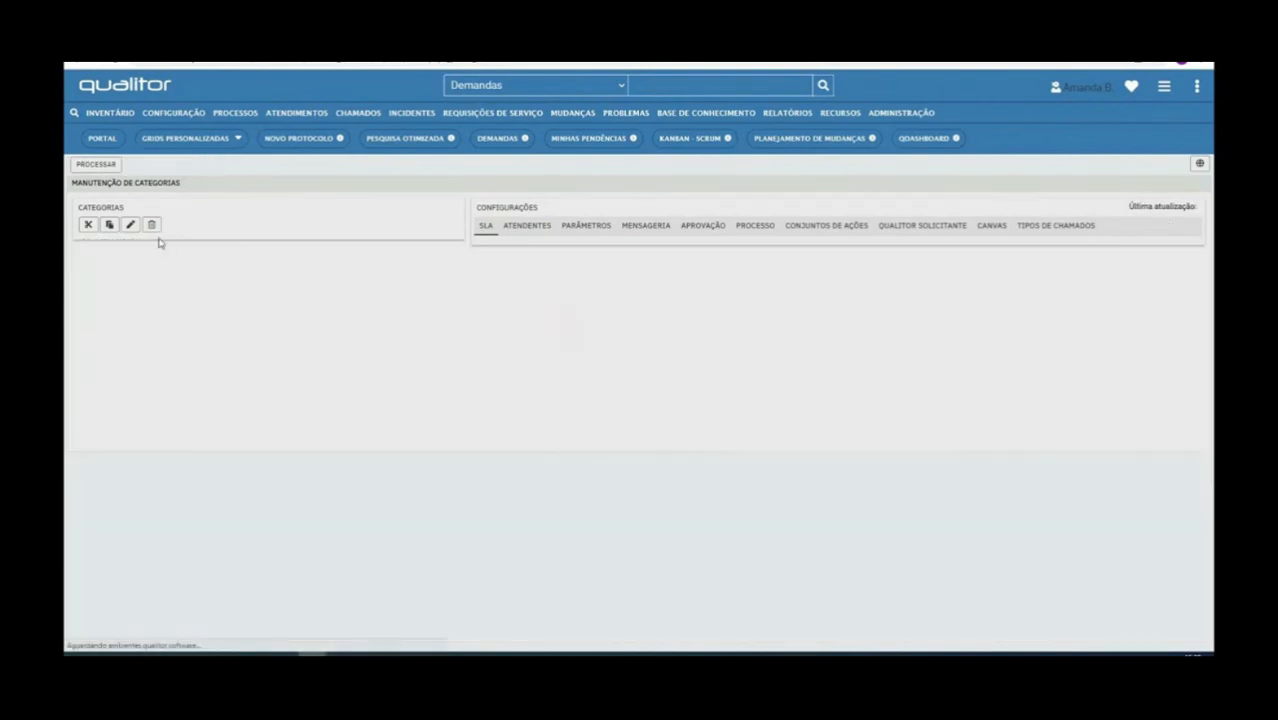
# Insert a subcategory named DESKTOP under the (T) - PEDIDOS category and save it
pyautogui.click(117, 256)
pyautogui.click(146, 166)
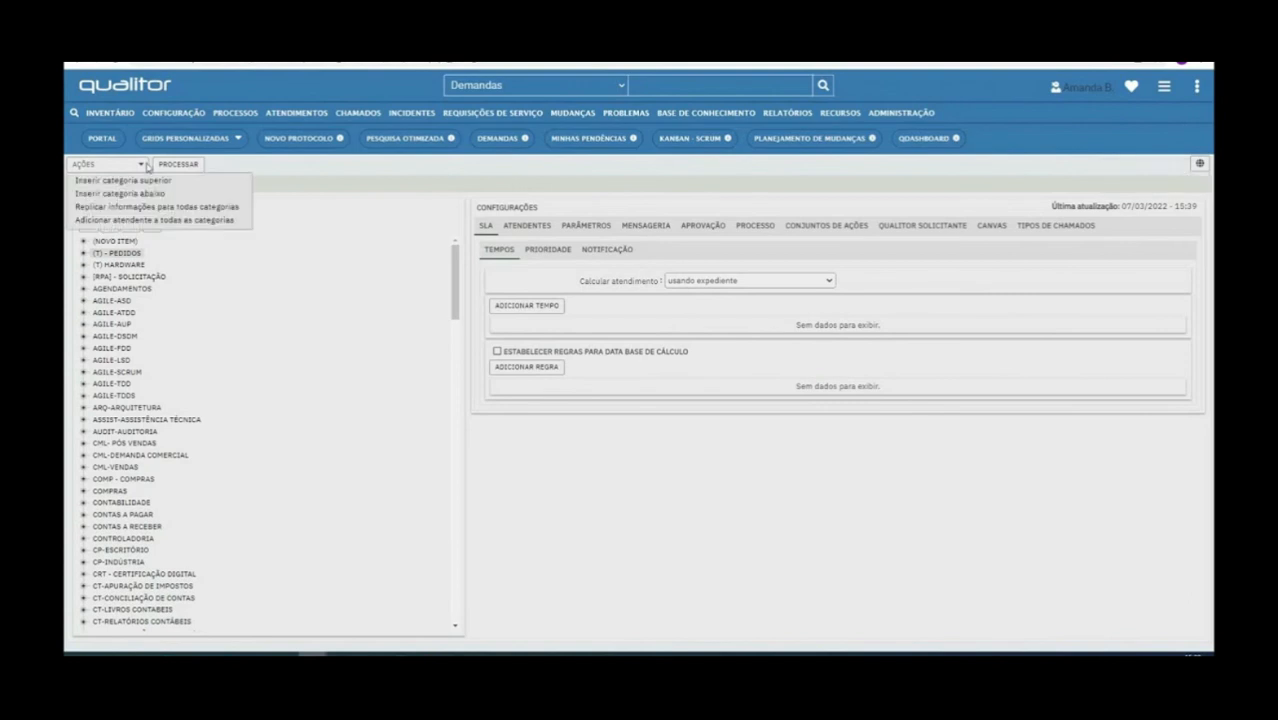
pyautogui.click(137, 199)
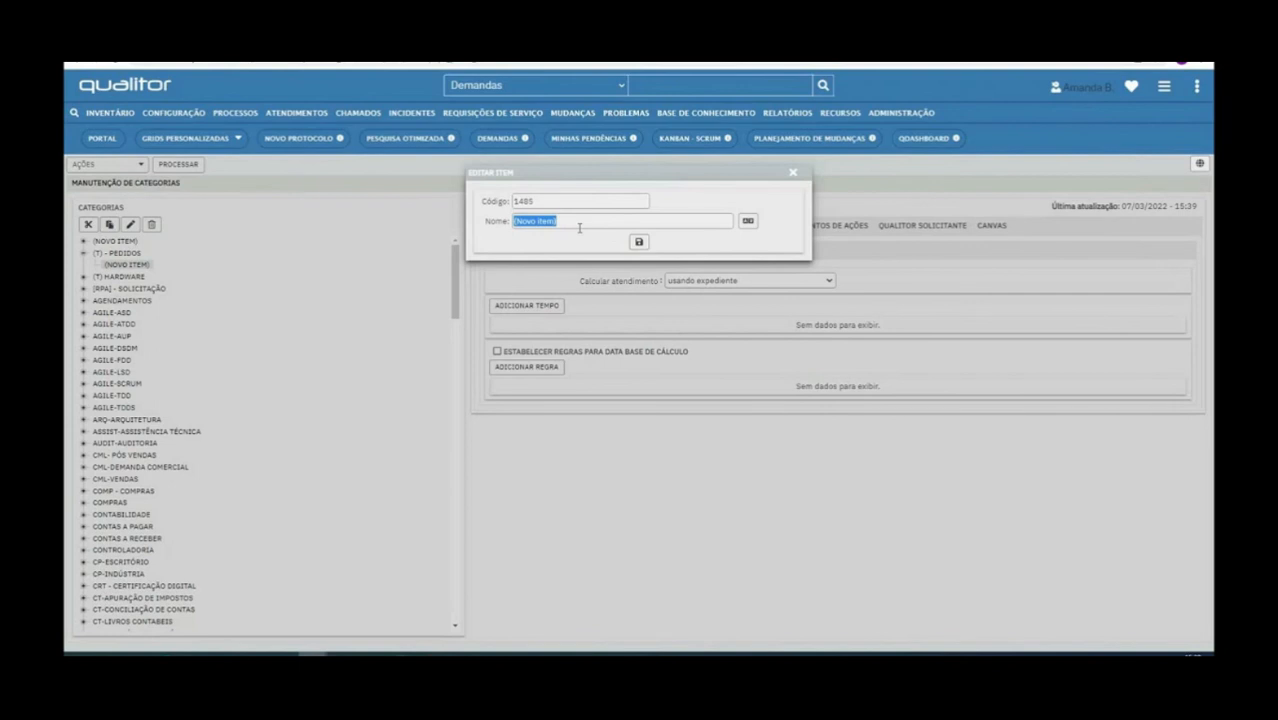
pyautogui.write('de')
pyautogui.write('ES')
pyautogui.write('KTOP')
pyautogui.hotkey('ctrl', 'a')
pyautogui.click(639, 242)
# Insert a subcategory named NOTEBOOK under (T) - PEDIDOS and save it
pyautogui.click(131, 256)
pyautogui.click(131, 165)
pyautogui.click(143, 194)
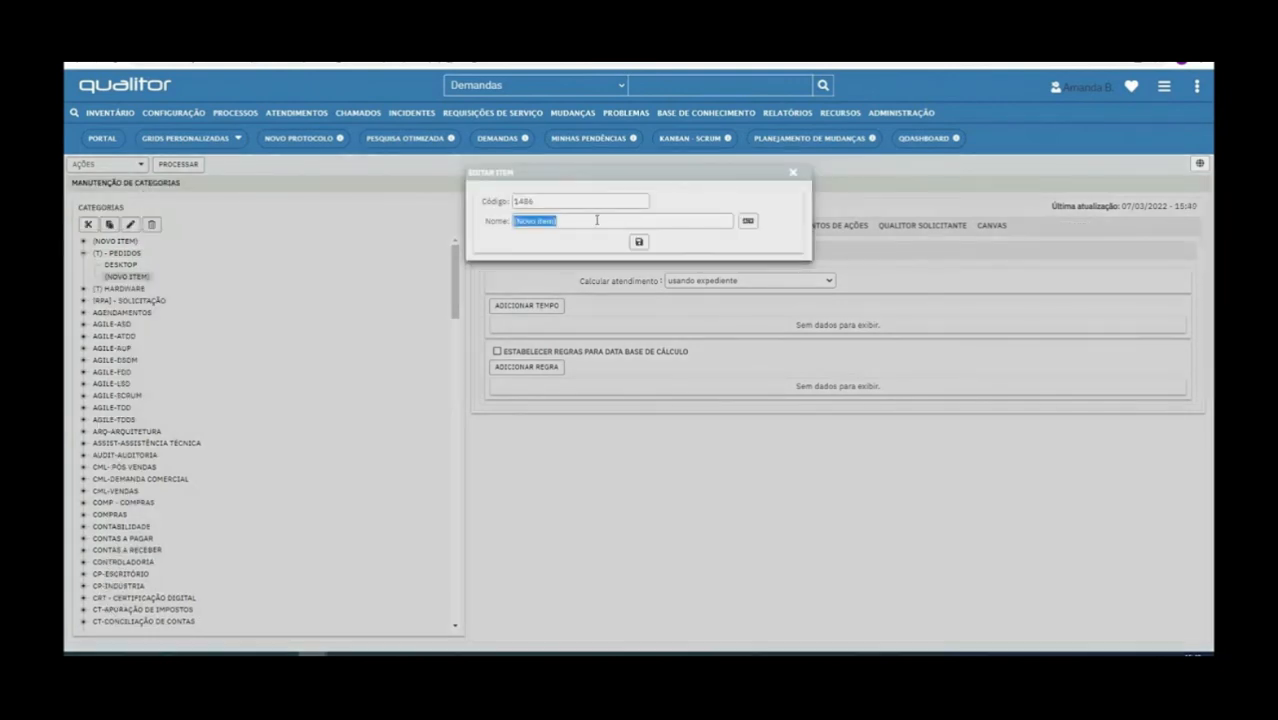
pyautogui.write('NOTEBOOK')
pyautogui.click(639, 242)
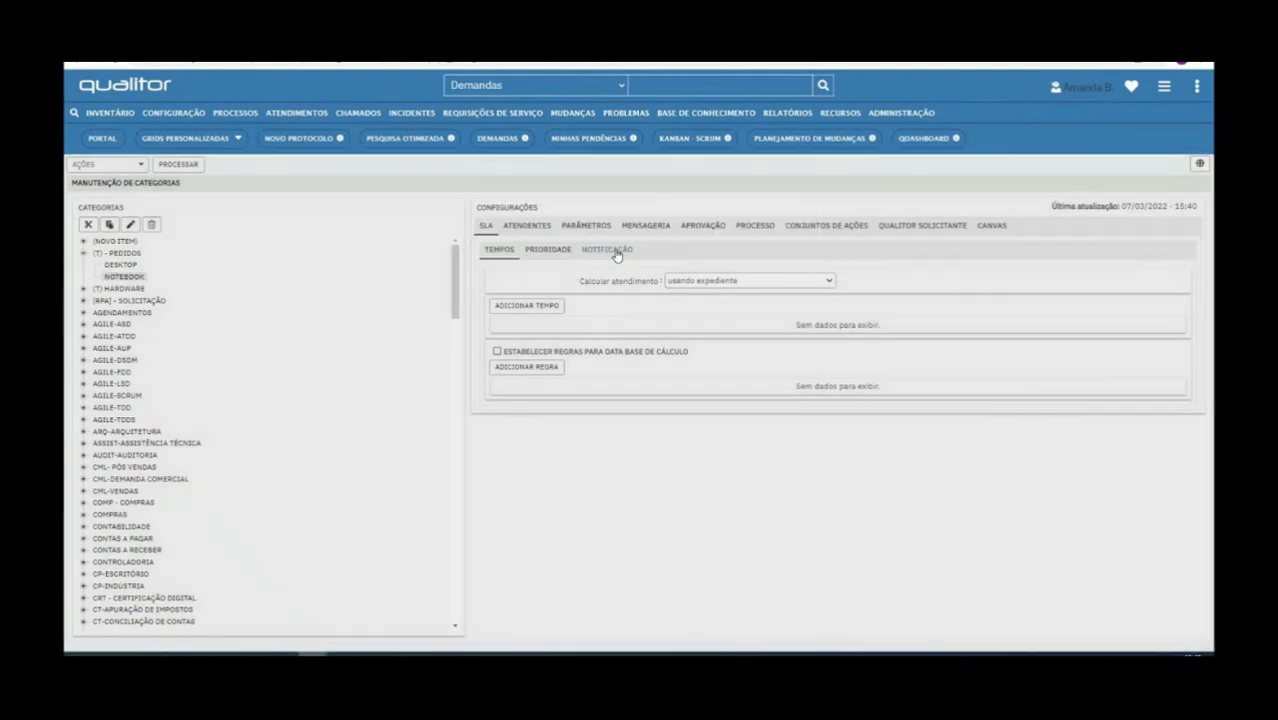
# Insert a subcategory named WORKSTATION under (T) - PEDIDOS and save it
pyautogui.click(107, 164)
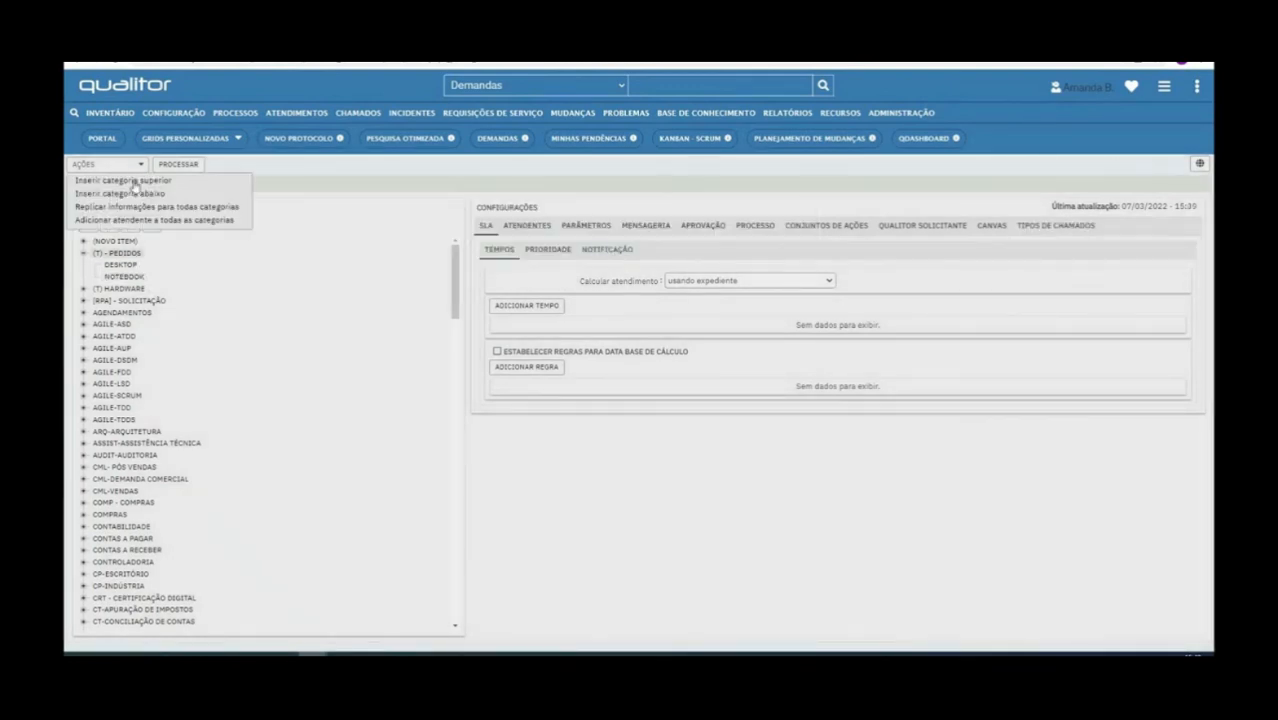
pyautogui.click(130, 189)
pyautogui.write('WORKSTATION')
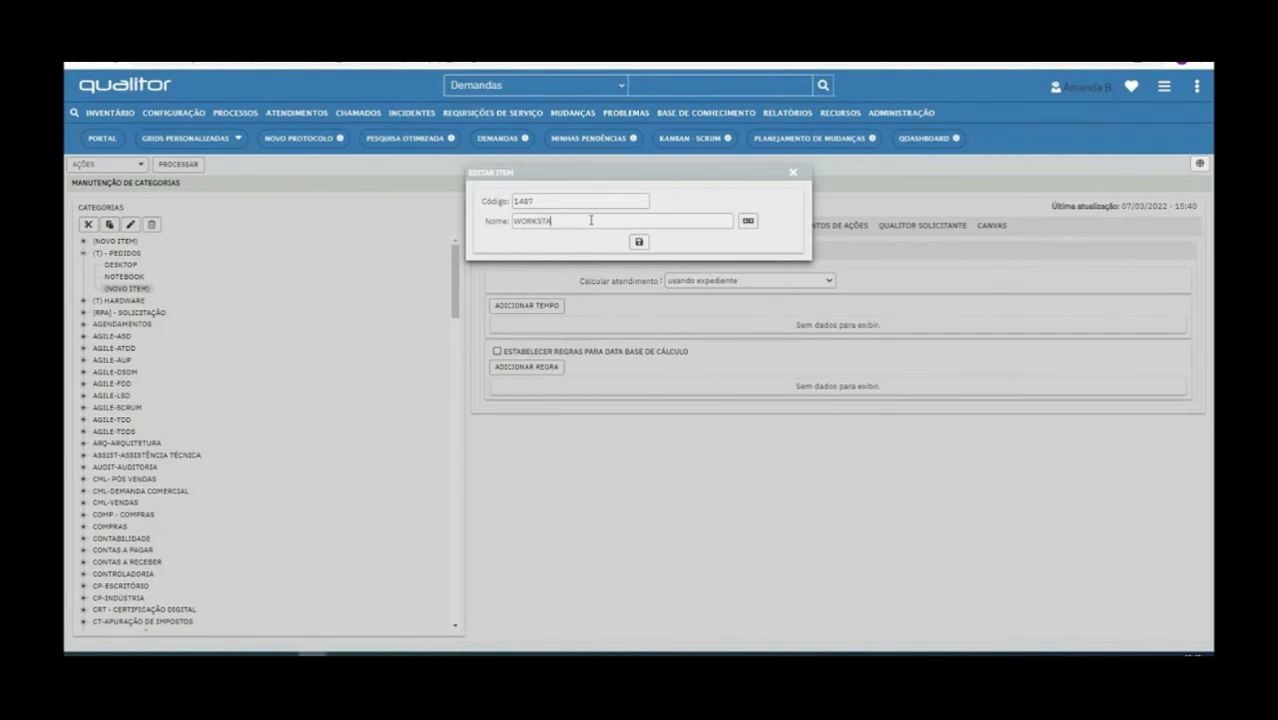
pyautogui.click(640, 242)
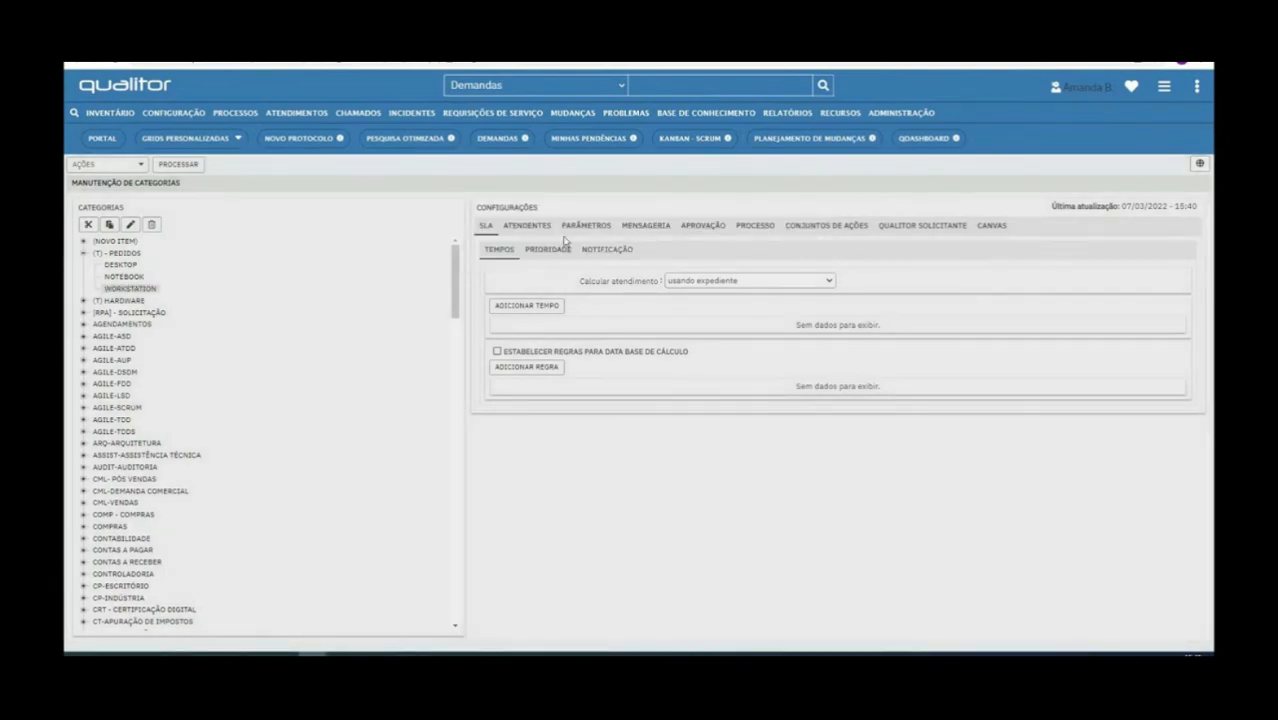
# Process the WORKSTATION category changes and open a second copy of the category maintenance page
pyautogui.click(135, 164)
pyautogui.click(170, 192)
pyautogui.click(183, 164)
pyautogui.click(625, 451)
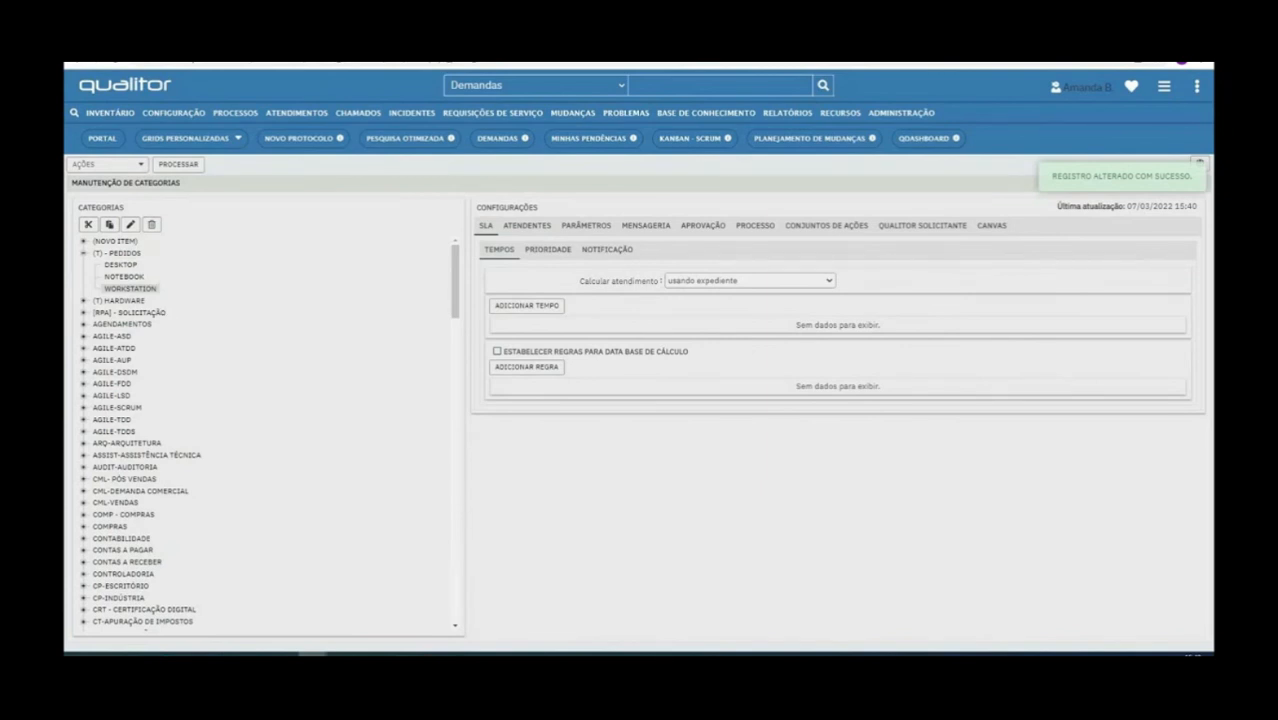
pyautogui.rightClick(318, 27)
pyautogui.click(369, 122)
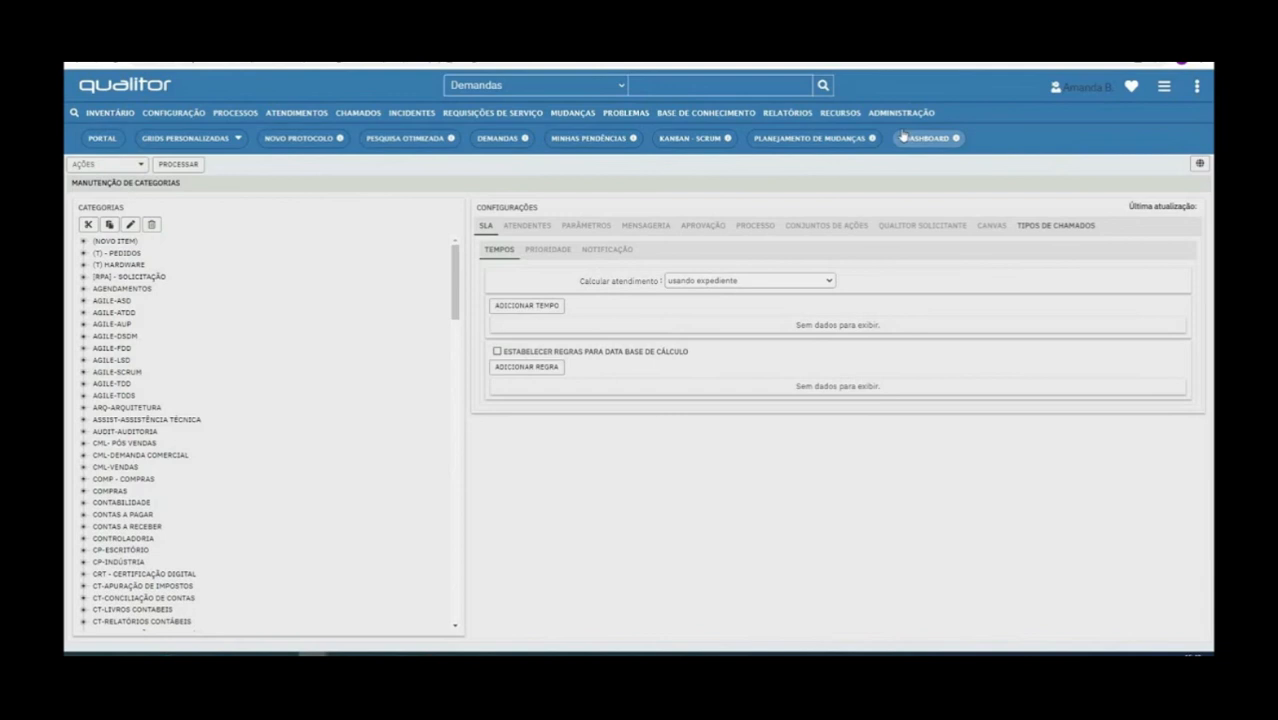
# Link the Pedidos call type to the (T) - PEDIDOS category and process it, replicating the category information to its subcategories
pyautogui.click(116, 254)
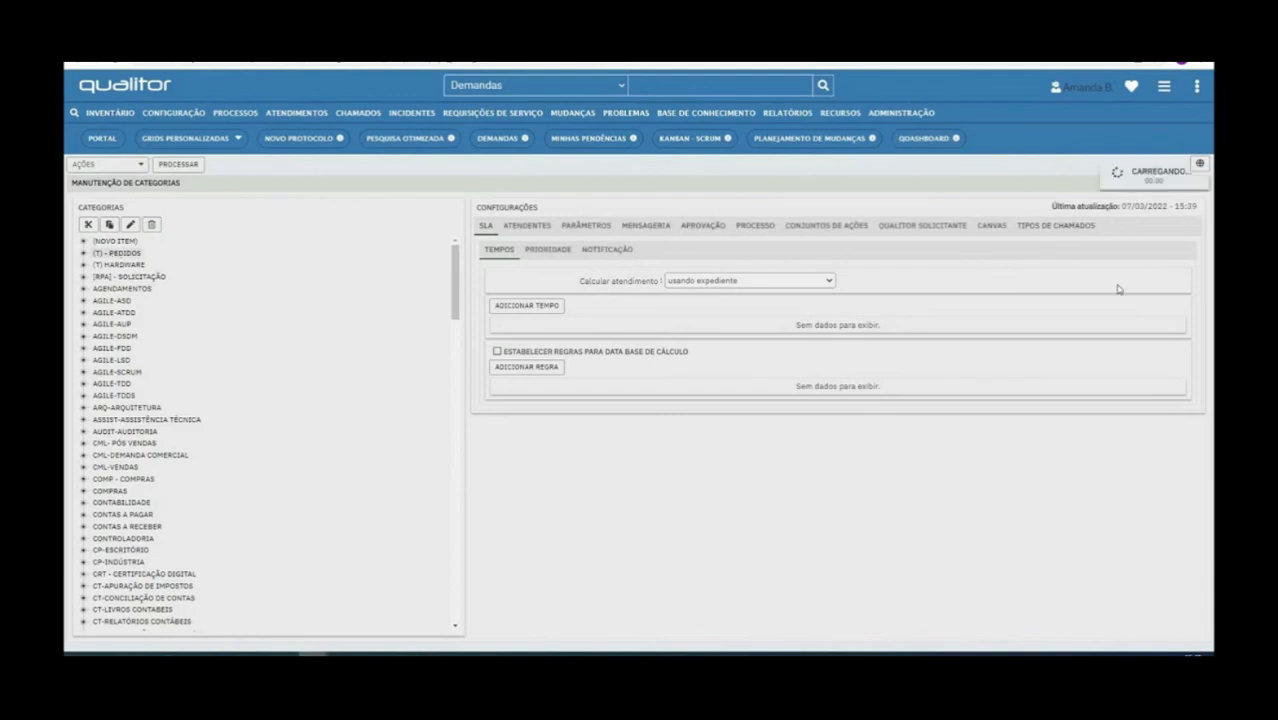
pyautogui.click(1058, 226)
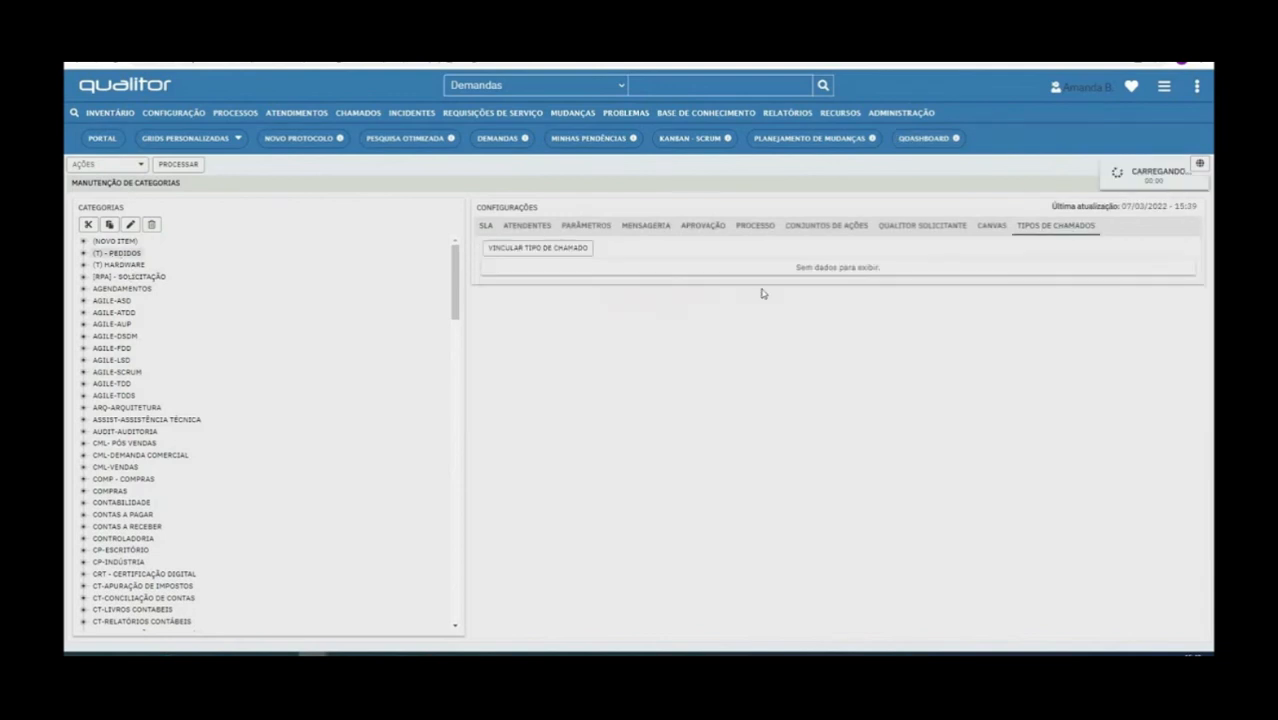
pyautogui.click(537, 249)
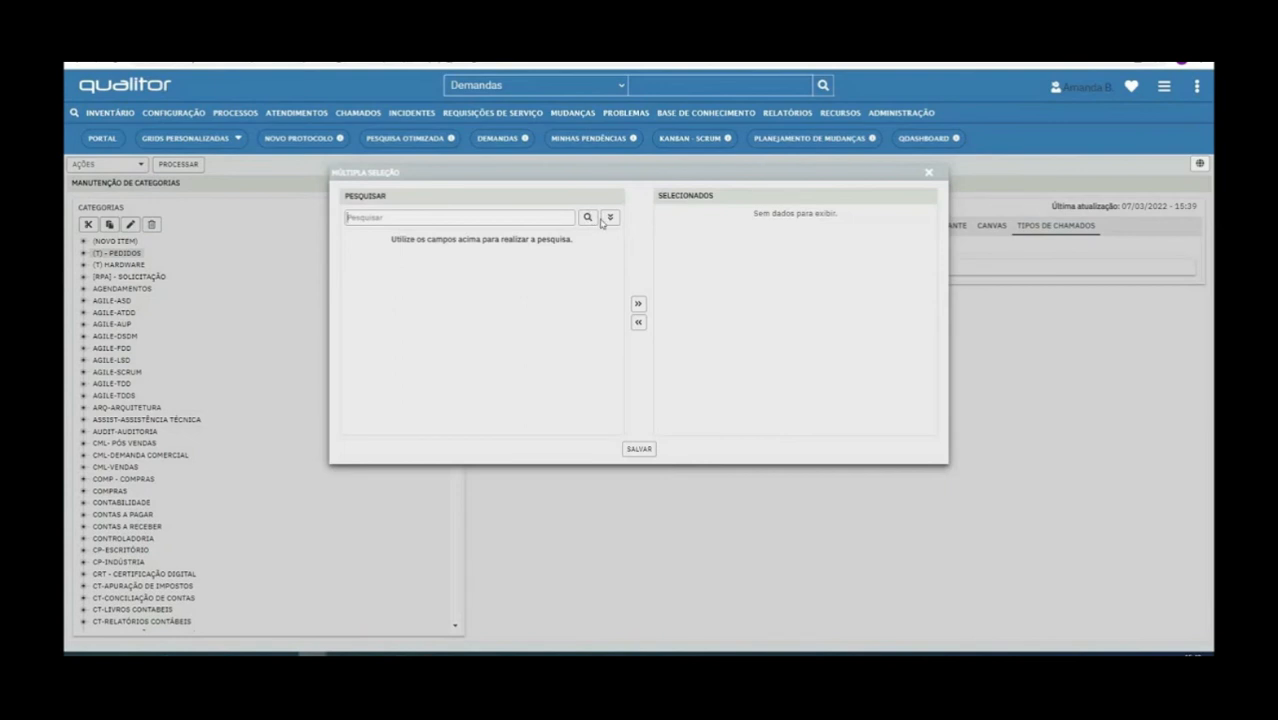
pyautogui.click(515, 216)
pyautogui.write('PED')
pyautogui.press('Return')
pyautogui.click(352, 263)
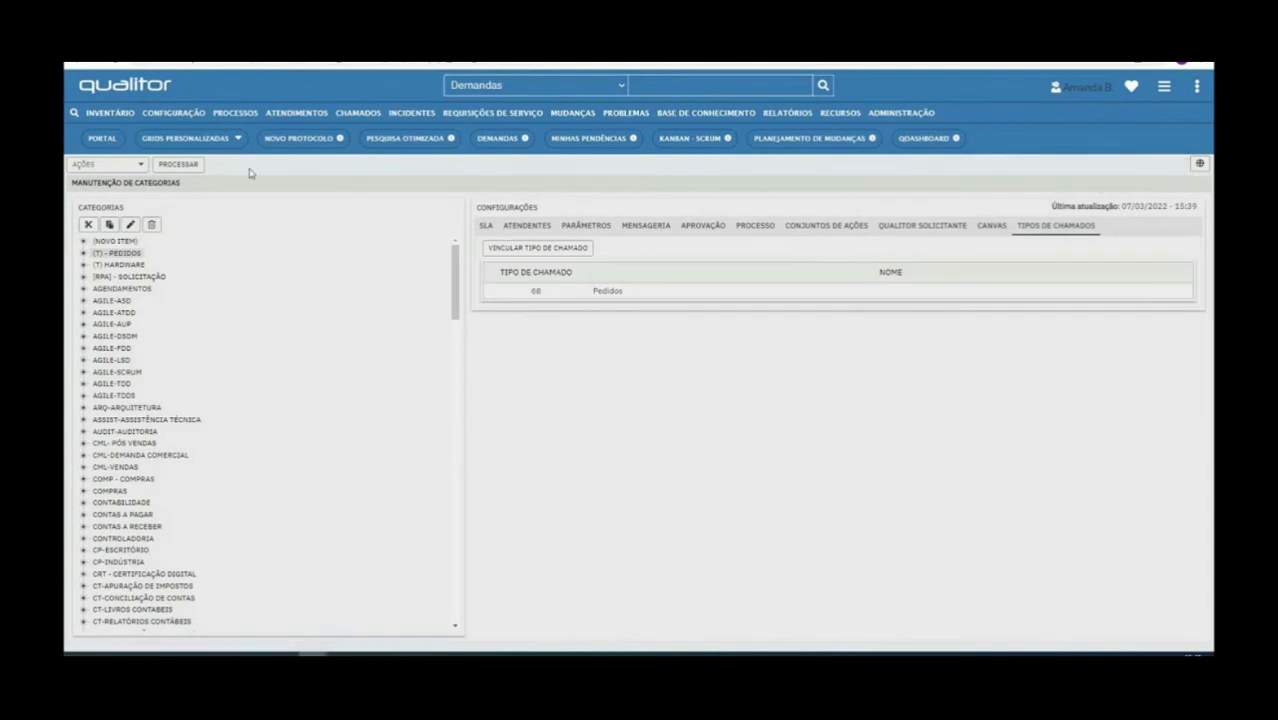
pyautogui.click(178, 164)
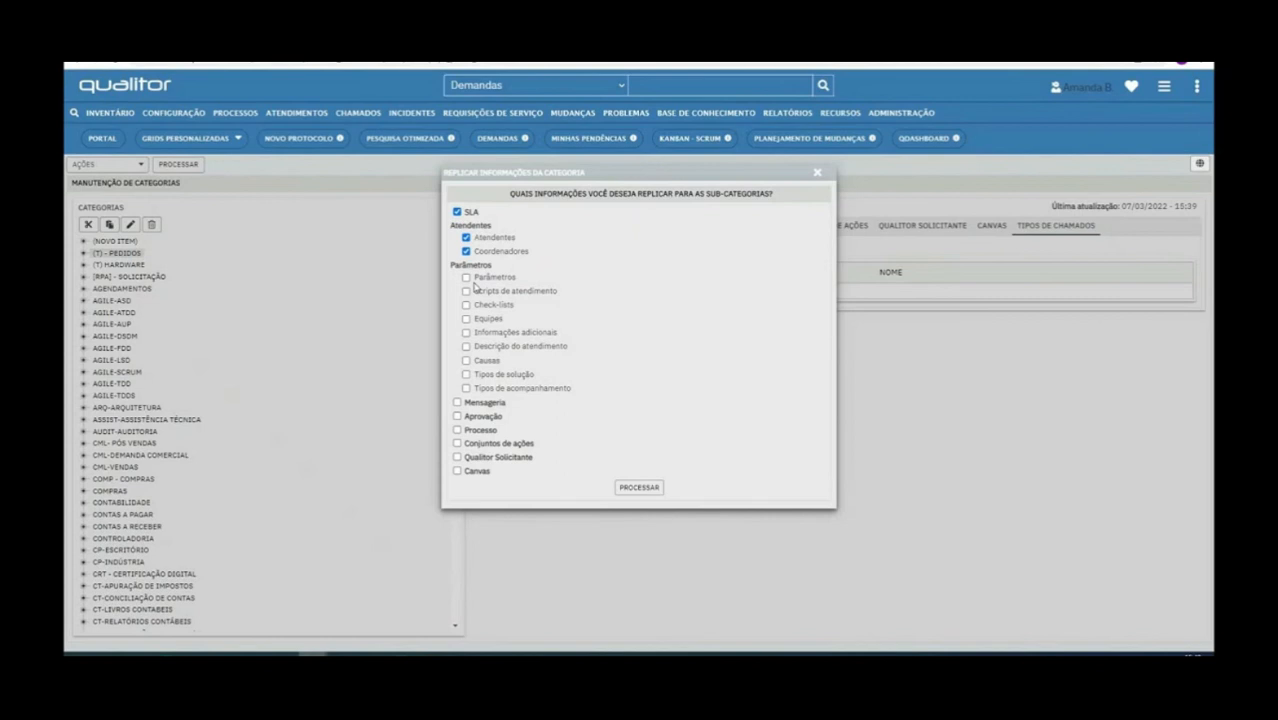
pyautogui.click(640, 487)
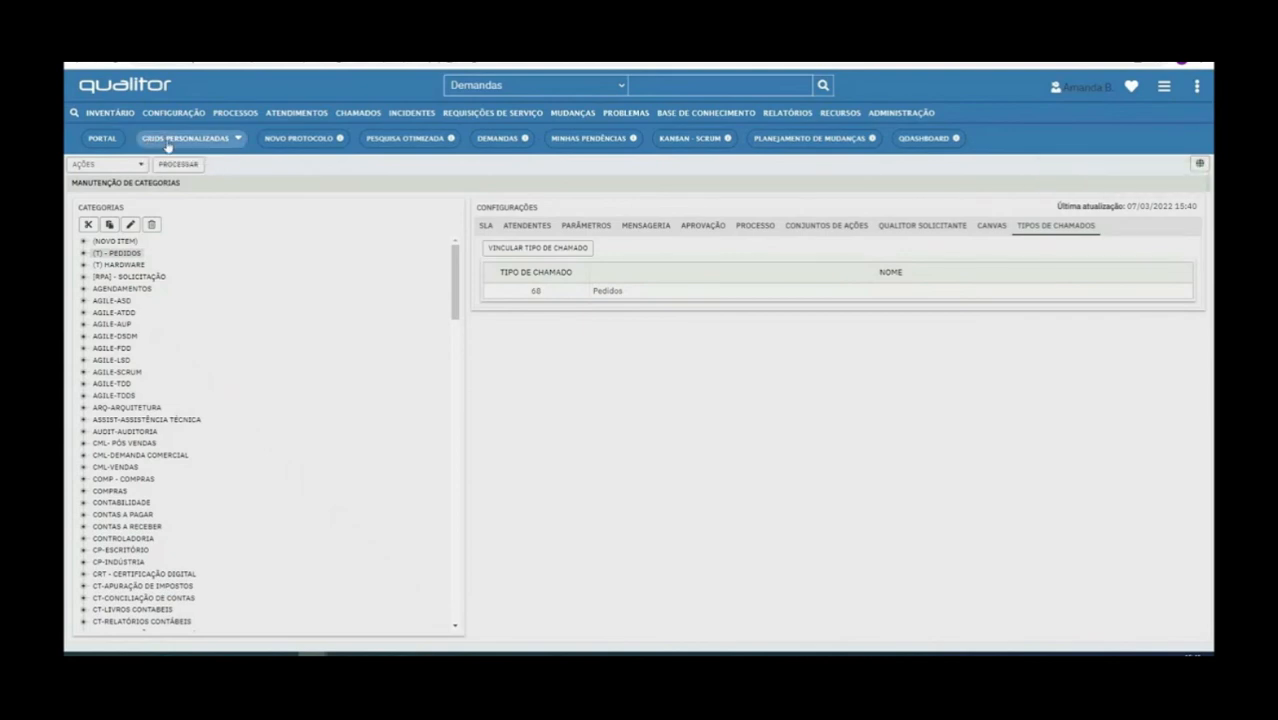
# Reopen the request types list and examine the entries for Pedidos and TREINAMENTO FEVEREIRO
pyautogui.click(892, 117)
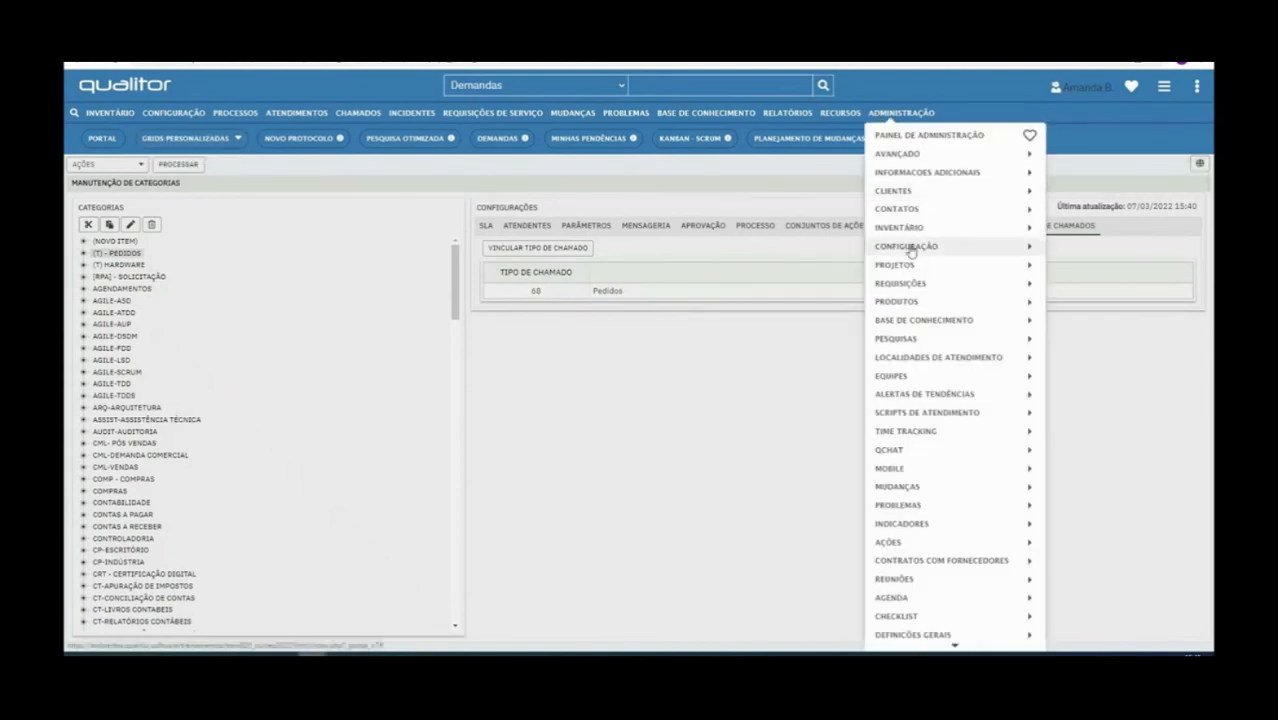
pyautogui.moveTo(910, 252)
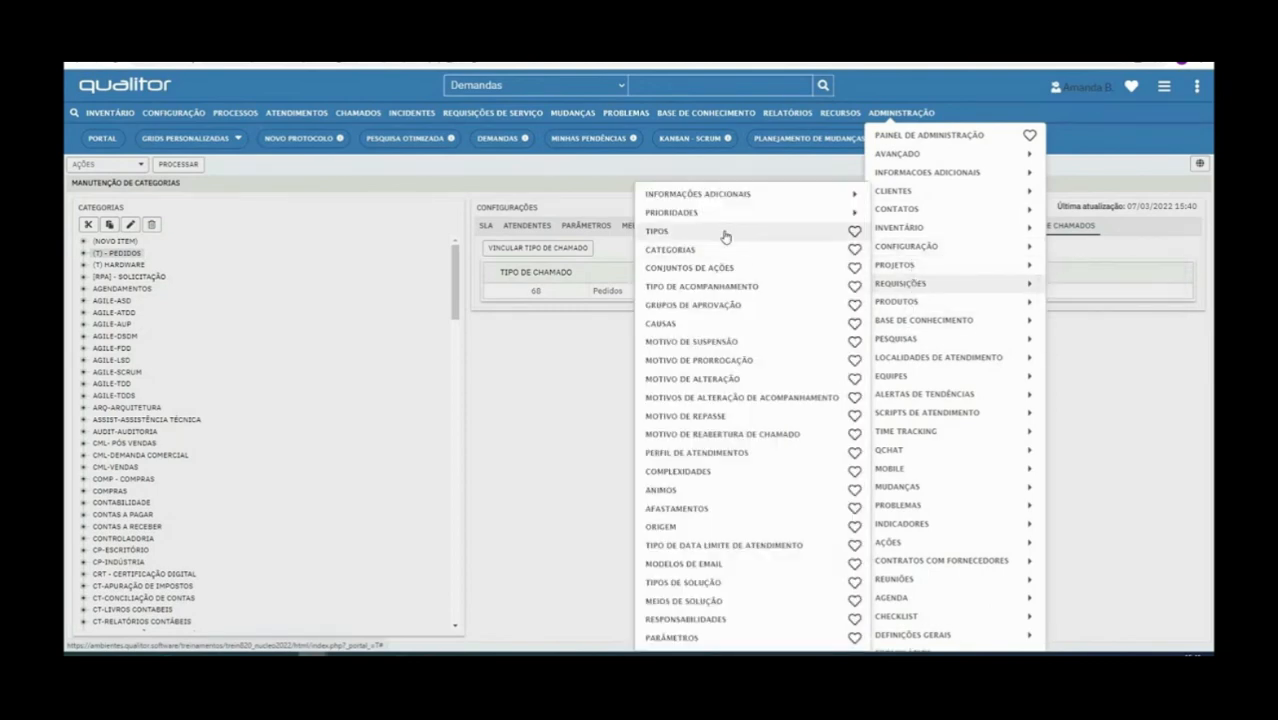
pyautogui.click(727, 232)
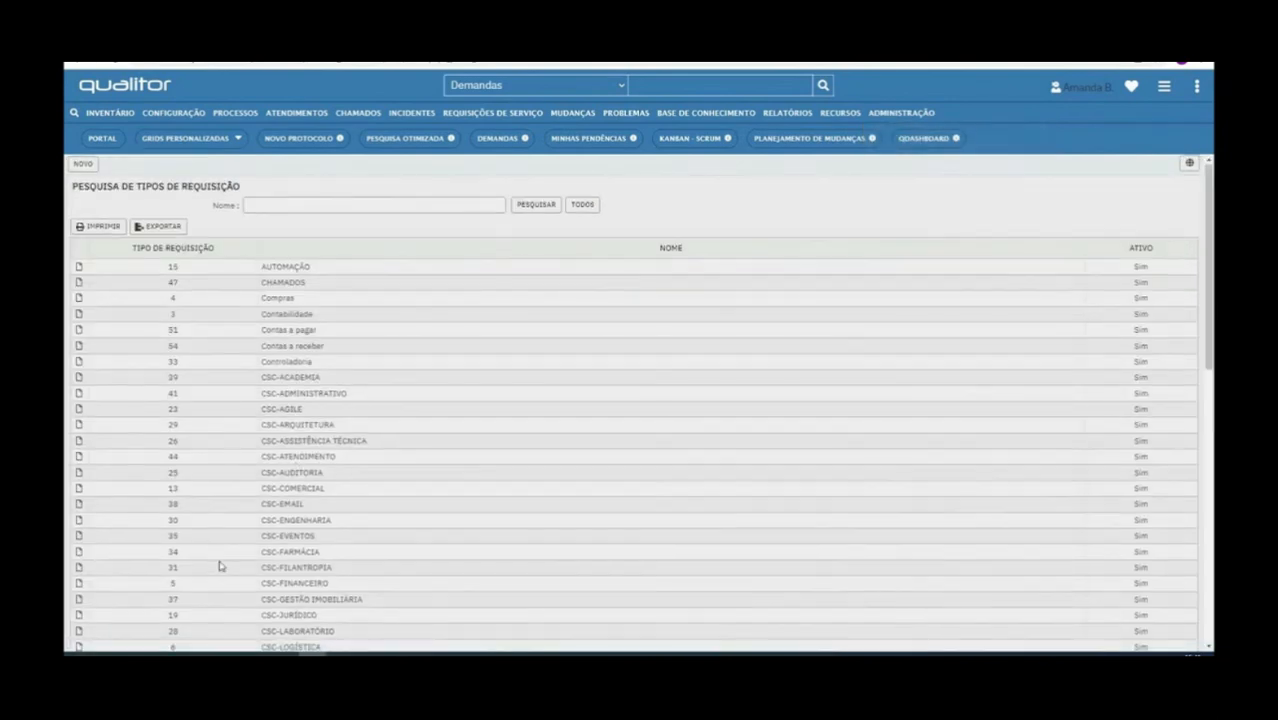
pyautogui.scroll(-1, 221, 566)
pyautogui.scroll(-5, 221, 566)
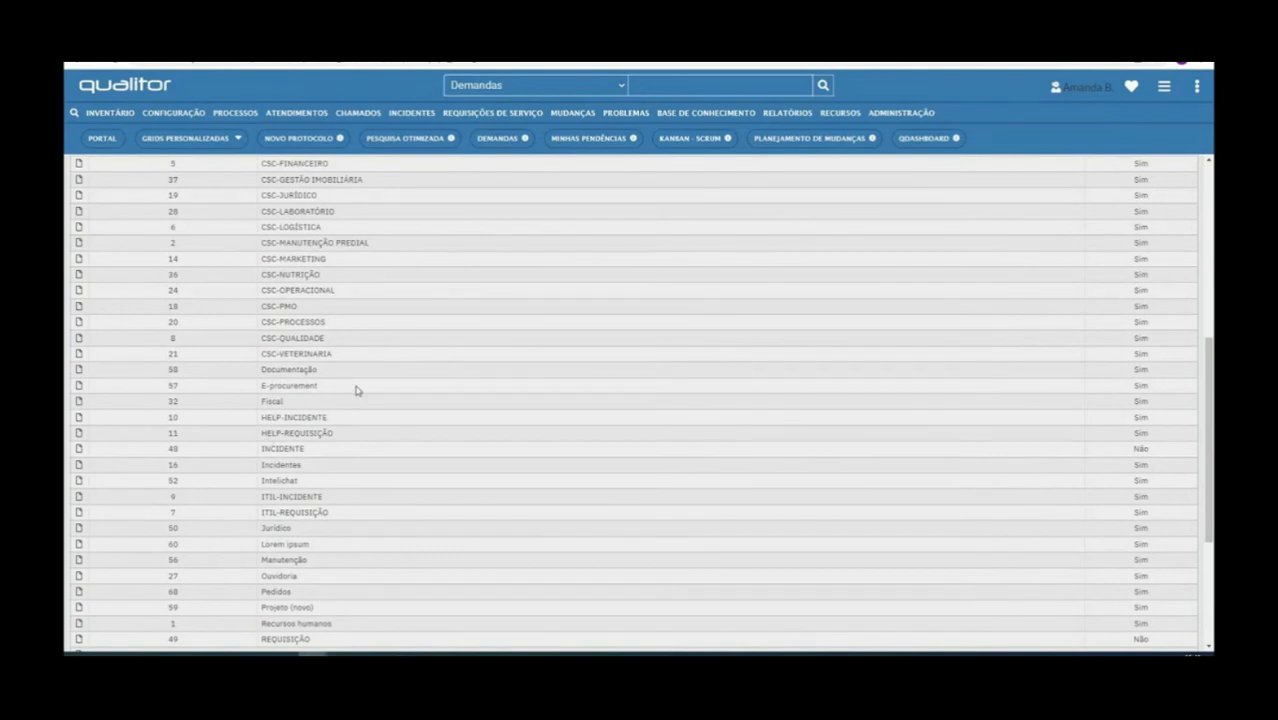
pyautogui.scroll(-1, 270, 445)
pyautogui.scroll(-3, 268, 445)
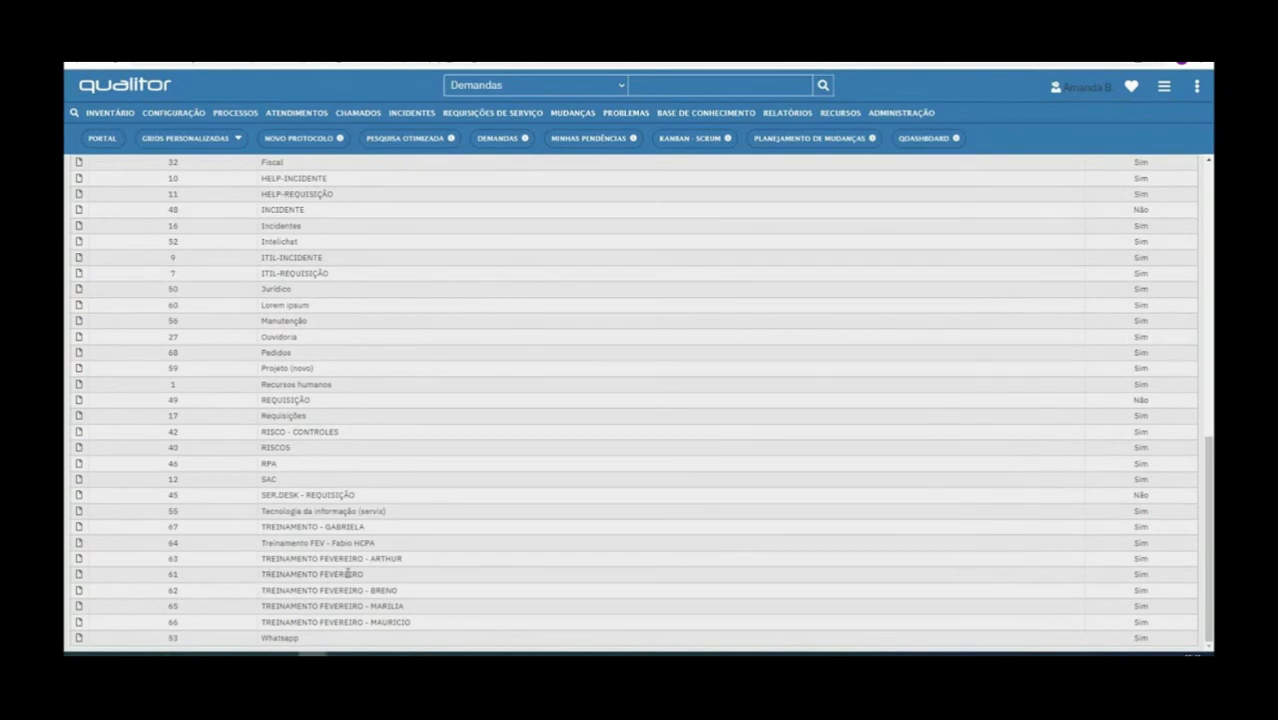
pyautogui.moveTo(364, 574); pyautogui.dragTo(260, 574)
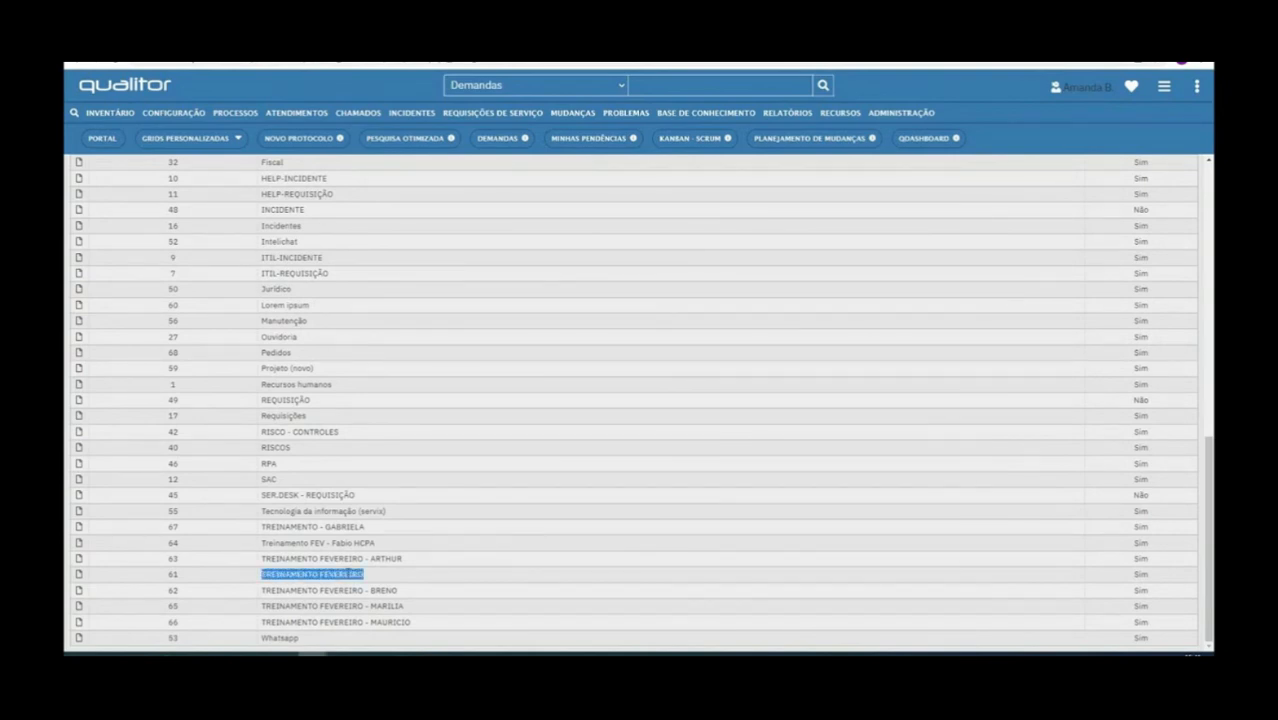
# Return to the form construction window where the Tipo de atendimento options are being edited
pyautogui.hotkey('ctrl', 'Tab')
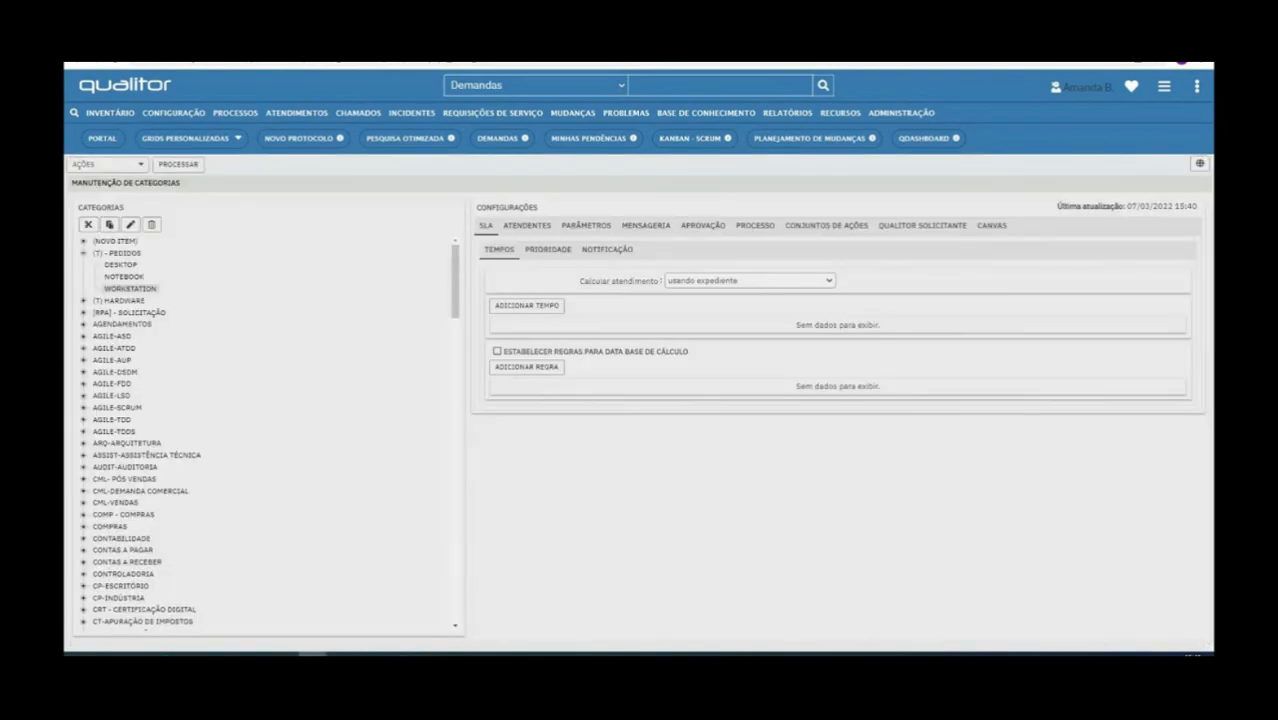
pyautogui.hotkey('ctrl', 'Tab')
pyautogui.moveTo(313, 654)
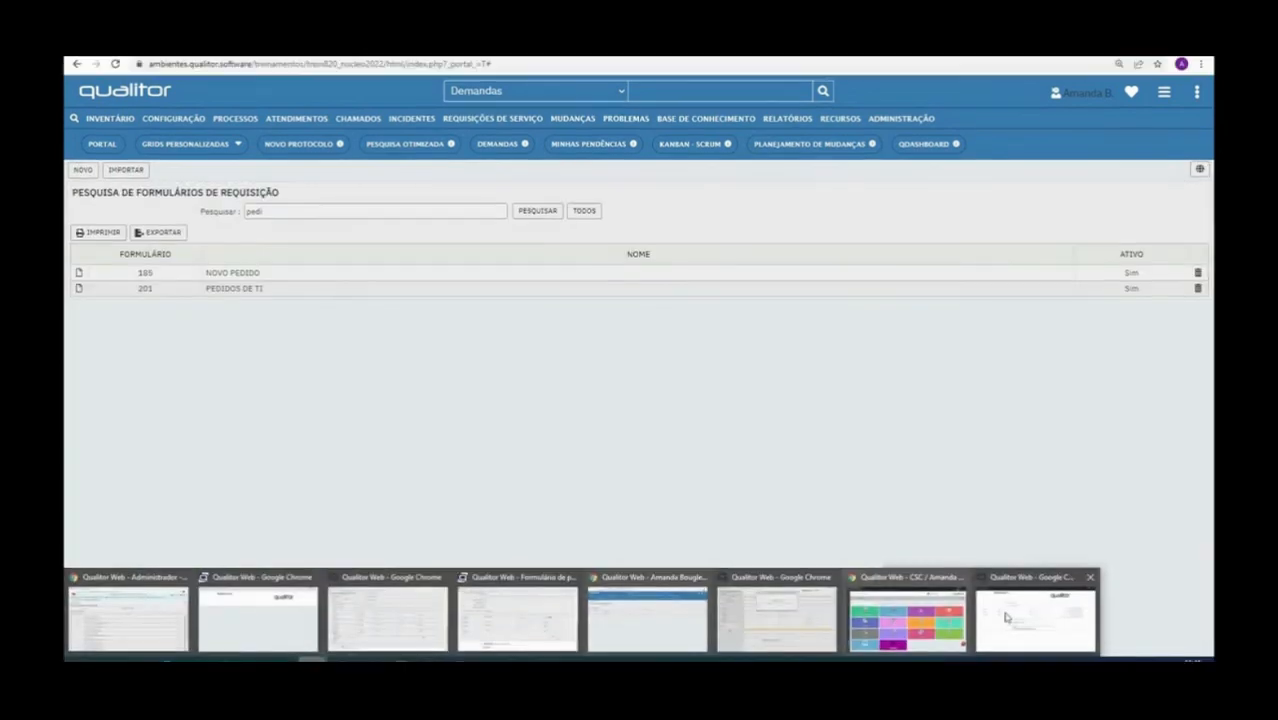
pyautogui.moveTo(1015, 623)
pyautogui.click(1015, 623)
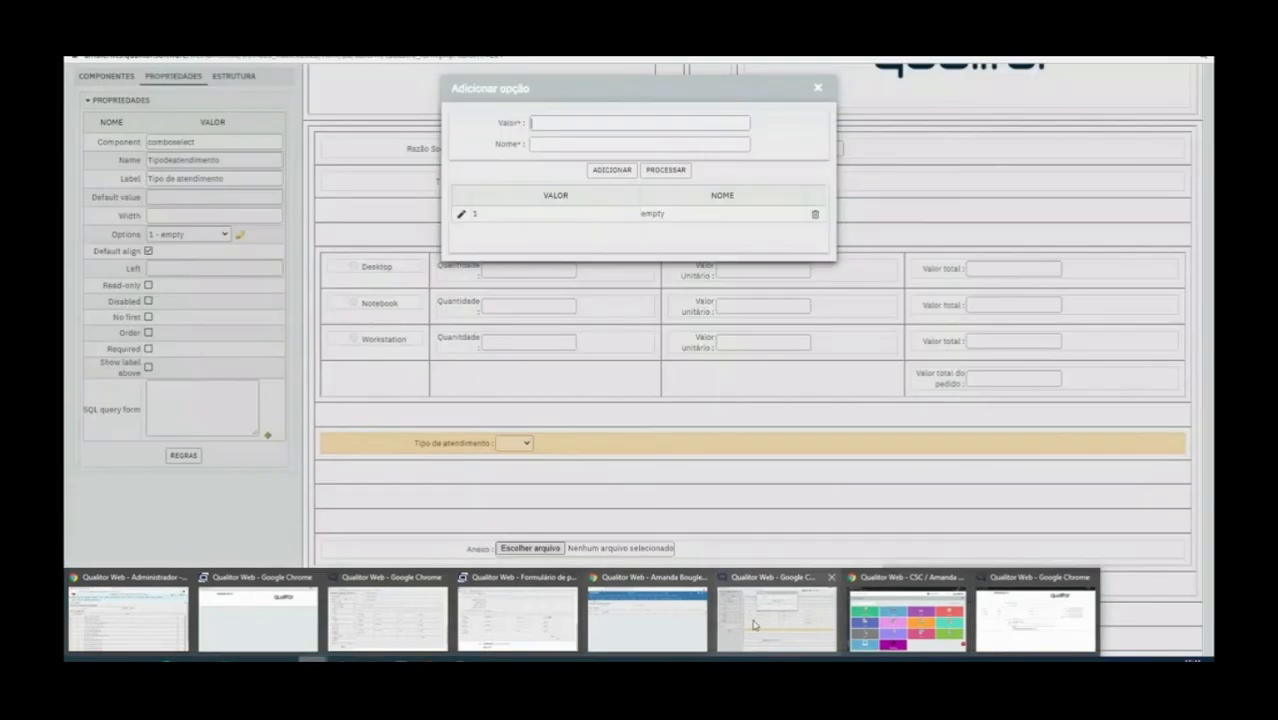
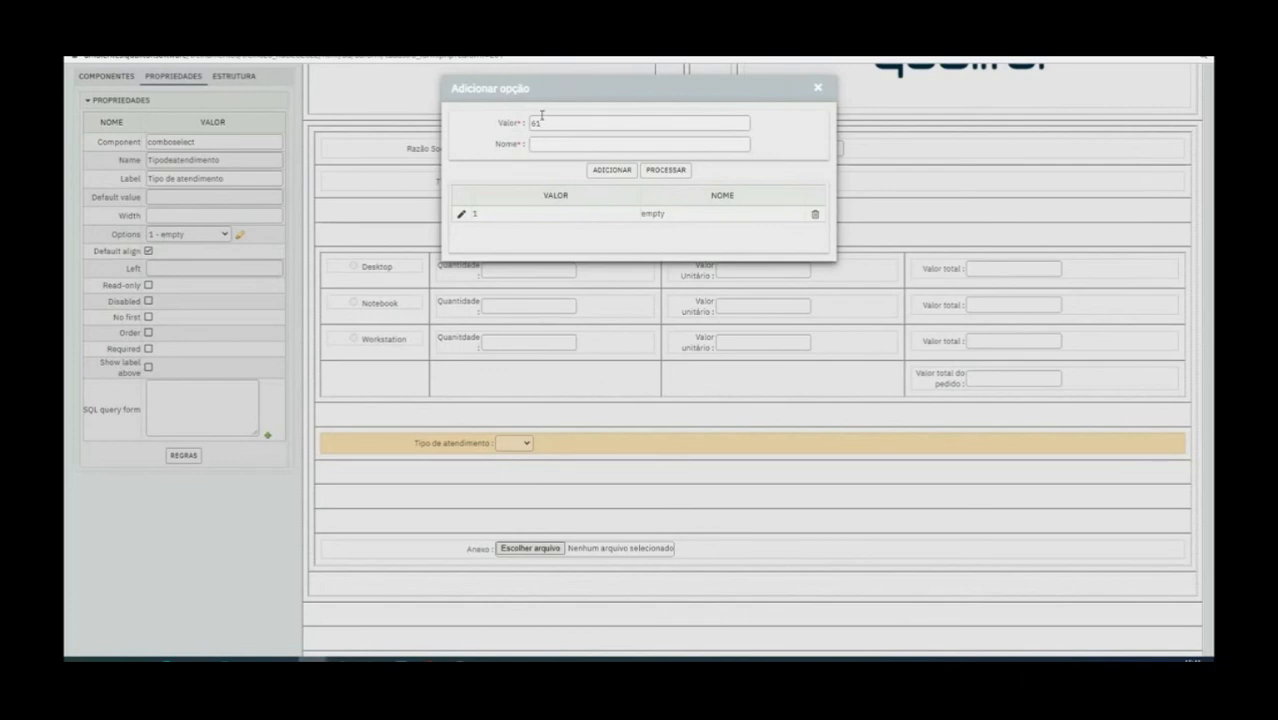
# Add the option TREINAMENTO FEVEREIRO with value 61 to the Tipo de atendimento combo and delete its empty option
pyautogui.write('trein')
pyautogui.press('BackSpace')
pyautogui.press('BackSpace')
pyautogui.write('TREINAMENTO FEVEREIRO')
pyautogui.click(628, 171)
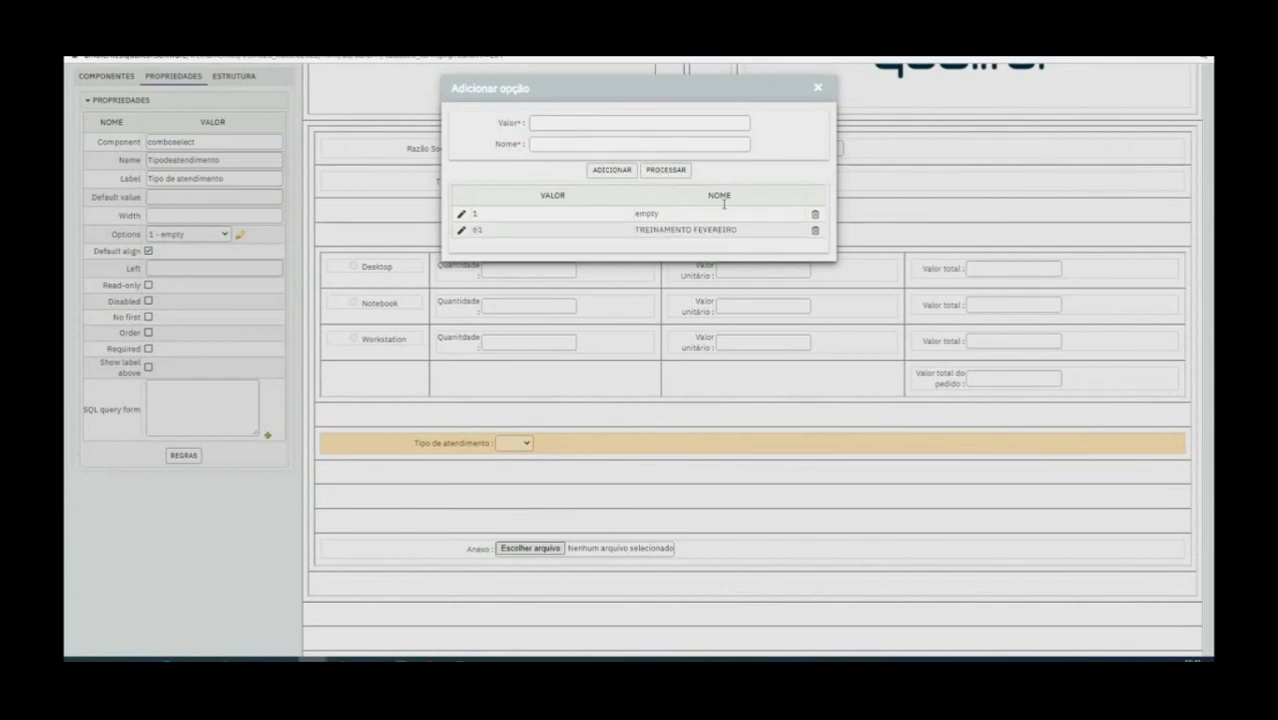
pyautogui.click(815, 215)
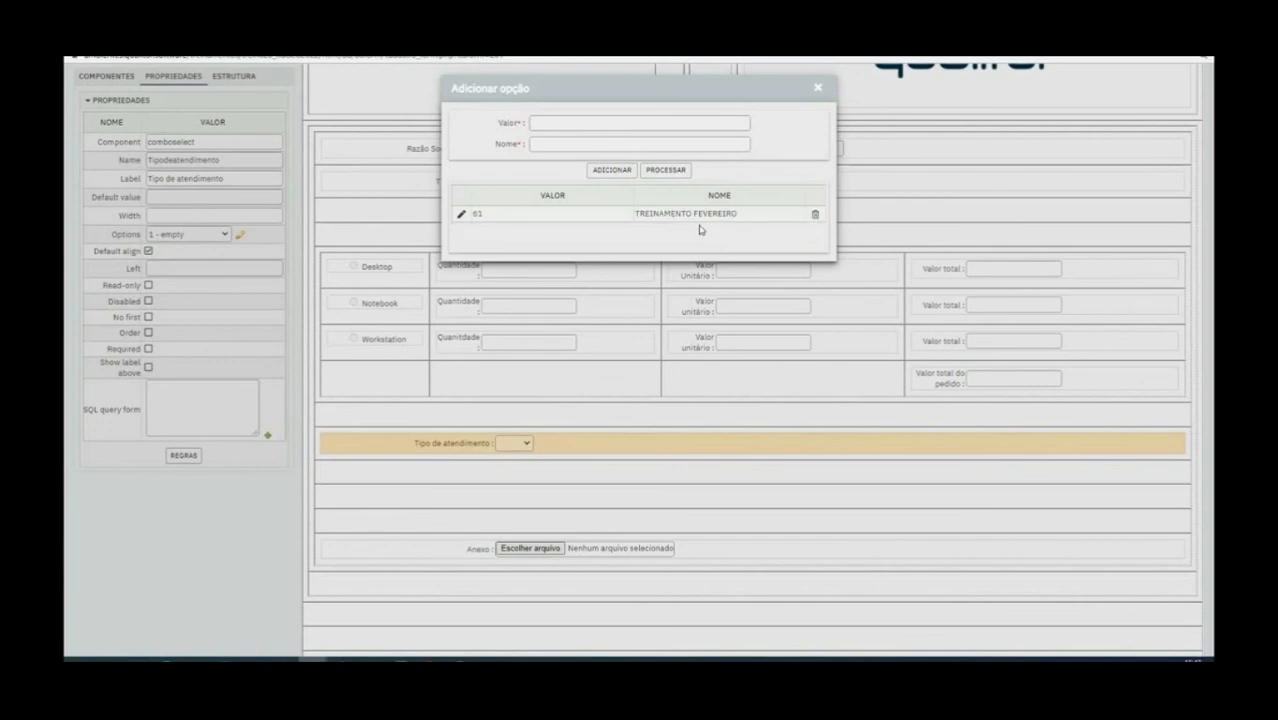
# Add the option PEDIDOS with value 60 to the Tipo de atendimento combo, apply the options, and check its dropdown
pyautogui.click(591, 127)
pyautogui.write('60')
pyautogui.click(575, 146)
pyautogui.write('PEDIDOS')
pyautogui.click(620, 172)
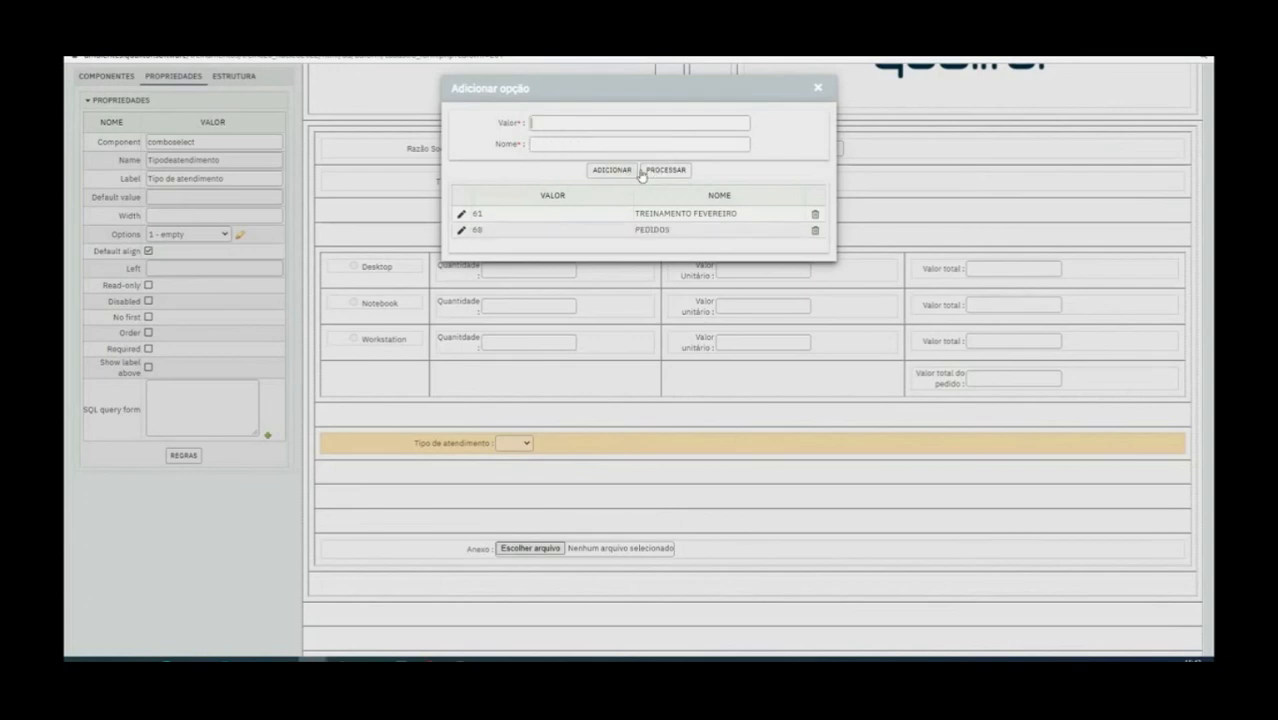
pyautogui.click(660, 172)
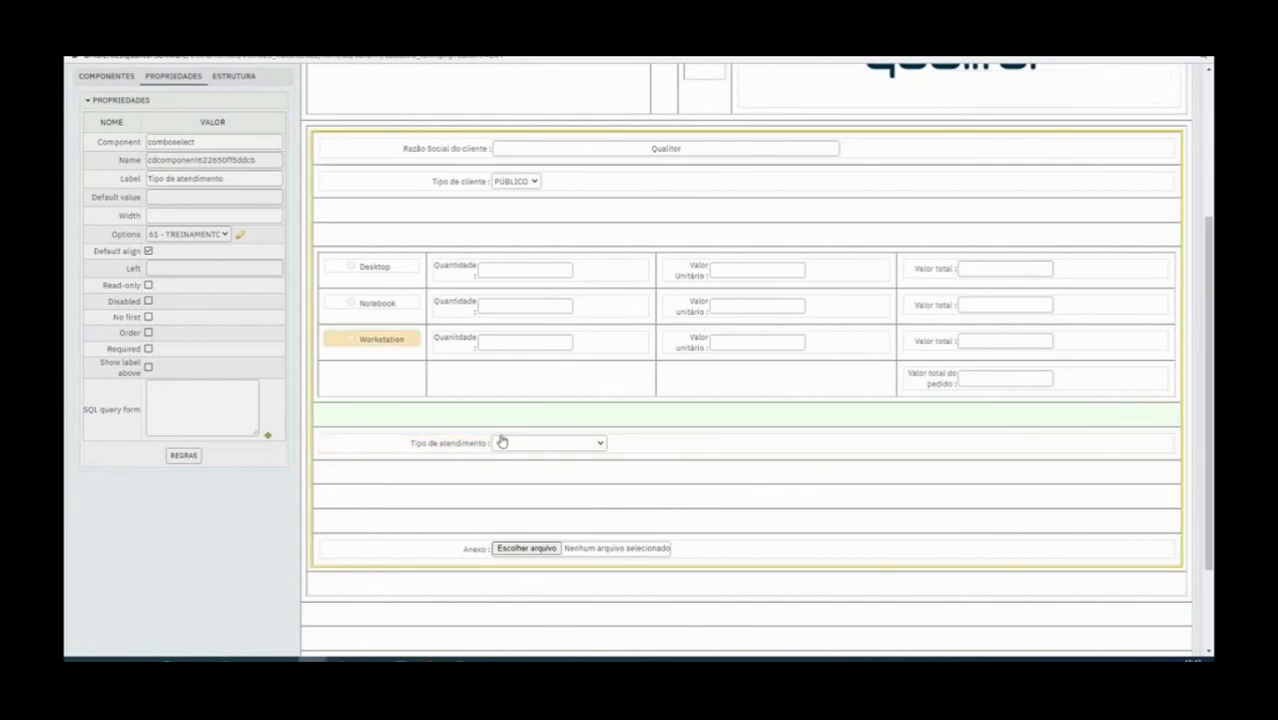
pyautogui.click(539, 447)
pyautogui.click(539, 453)
pyautogui.click(539, 447)
pyautogui.click(531, 453)
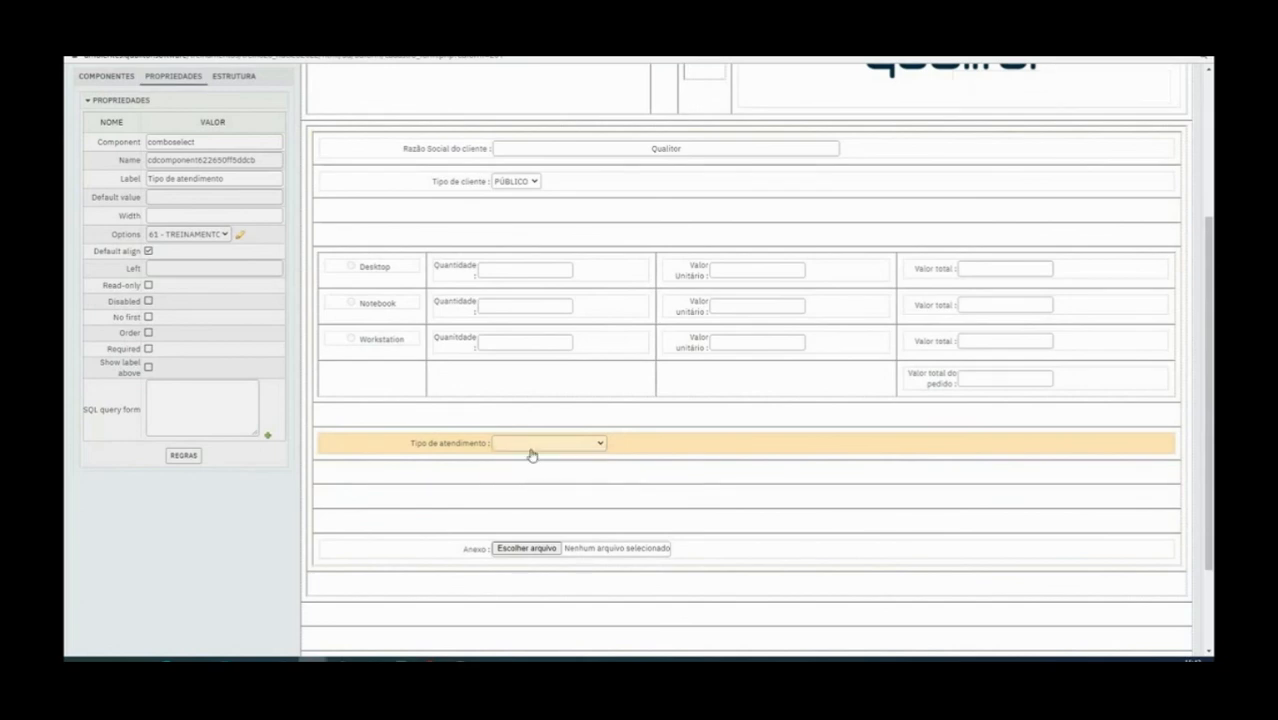
# Add a text box in the row below Tipo de atendimento and label it Categoria 1
pyautogui.click(446, 474)
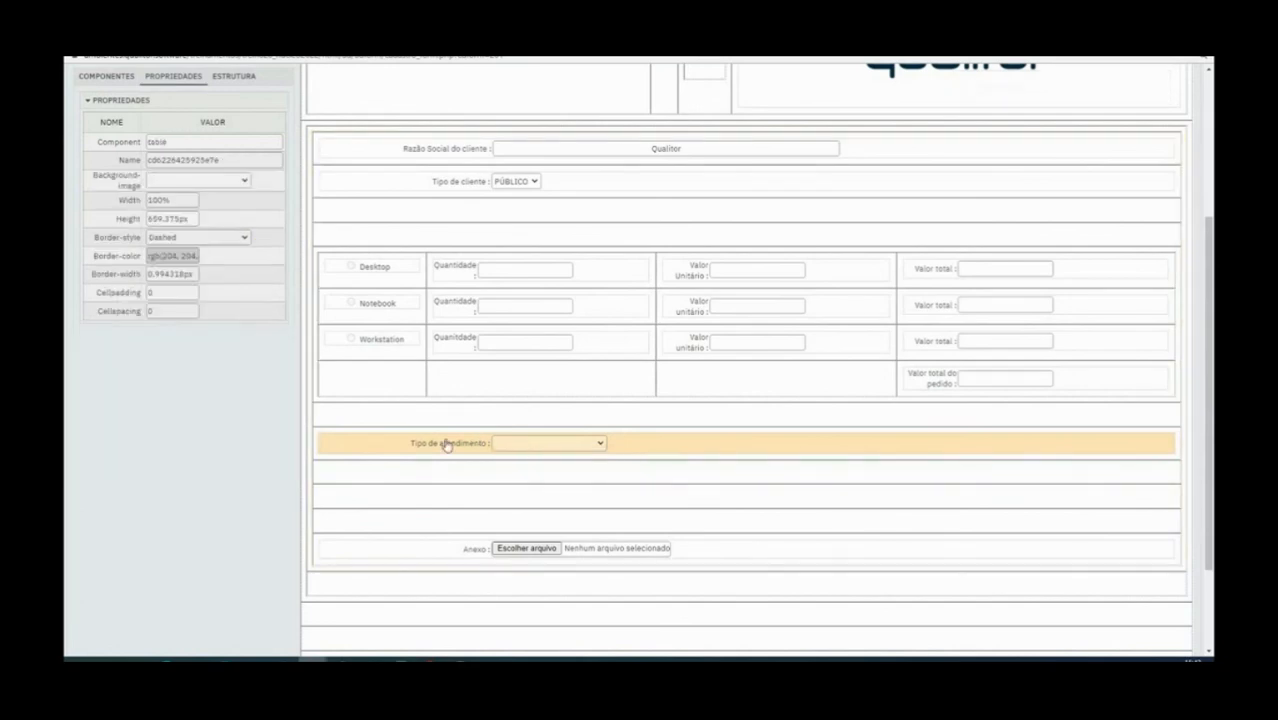
pyautogui.click(106, 77)
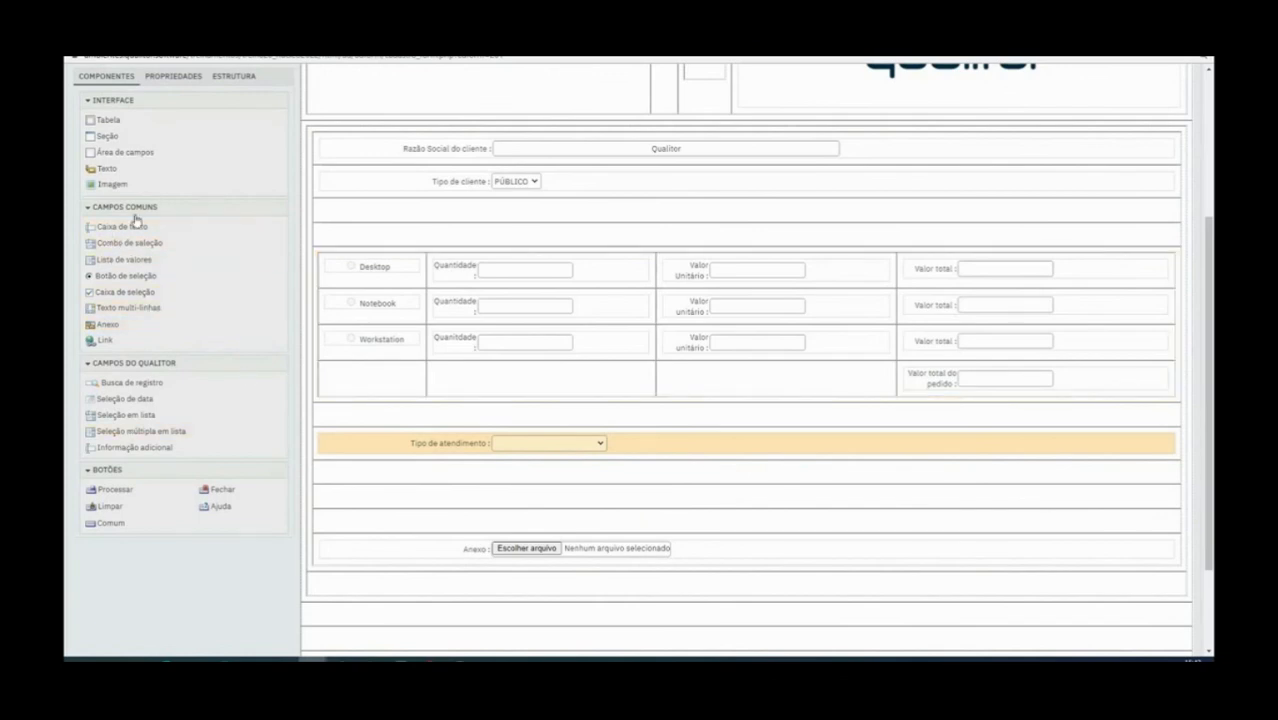
pyautogui.moveTo(118, 230); pyautogui.dragTo(459, 478)
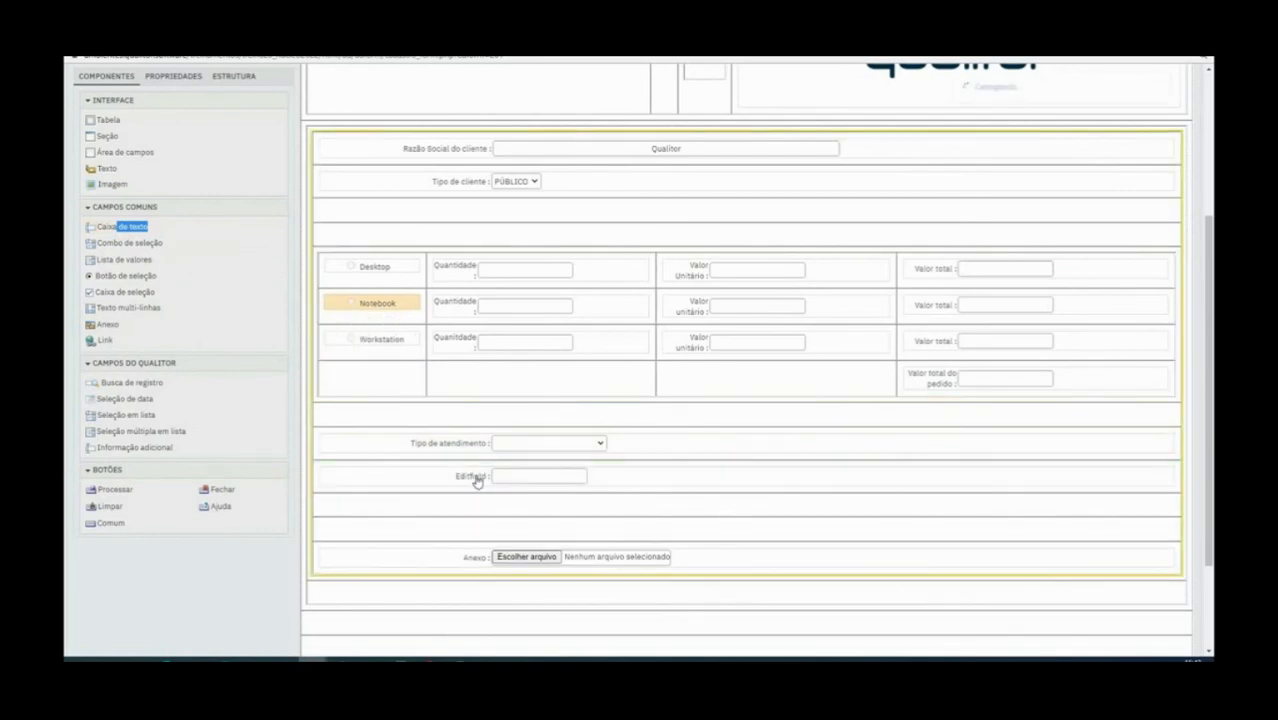
pyautogui.click(472, 480)
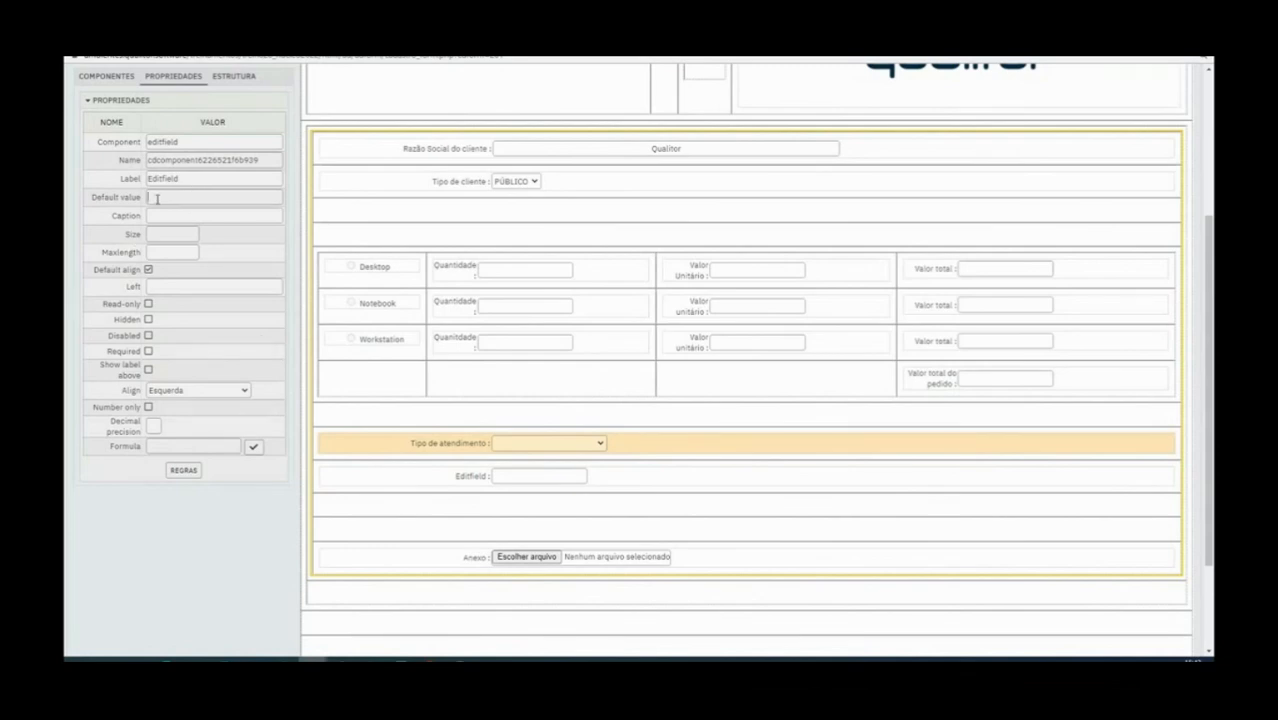
pyautogui.write('cATego')
pyautogui.hotkey('ctrl', 'a')
pyautogui.press('BackSpace')
pyautogui.doubleClick(184, 178)
pyautogui.write('Categoria 1')
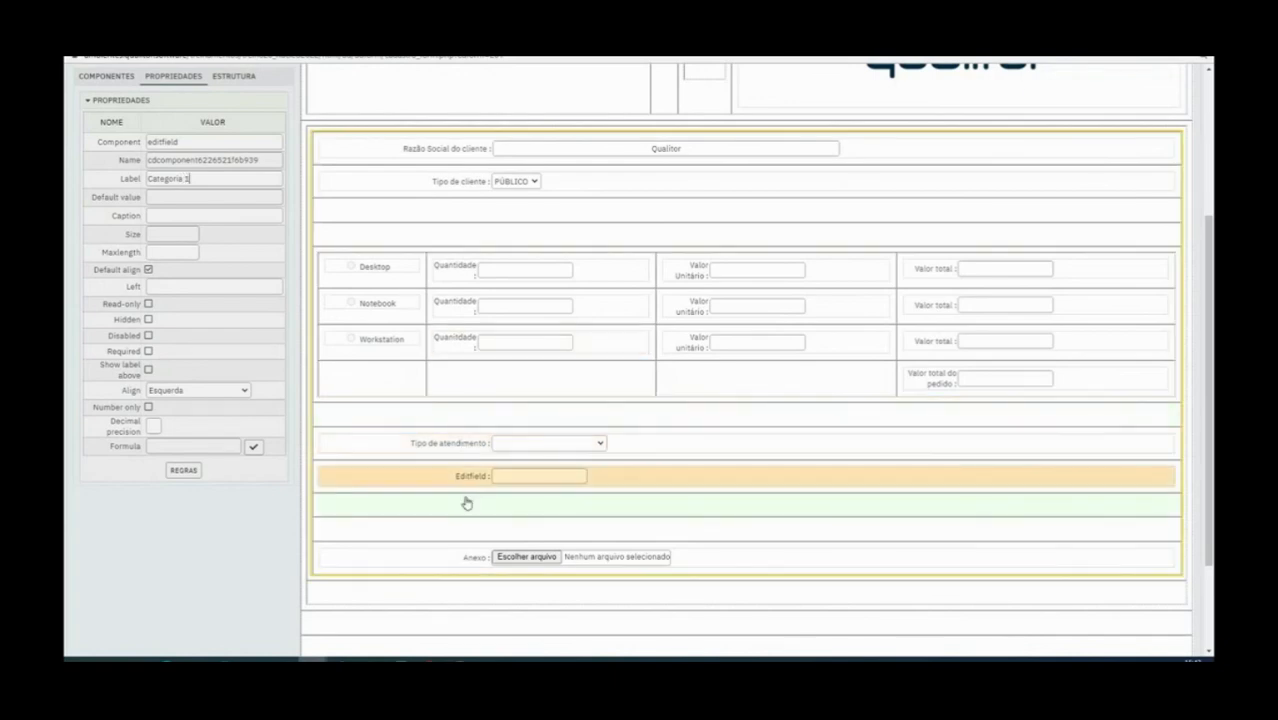
# Replace the Categoria 1 text box with a selection combo and place another selection combo in the row below it
pyautogui.rightClick(478, 502)
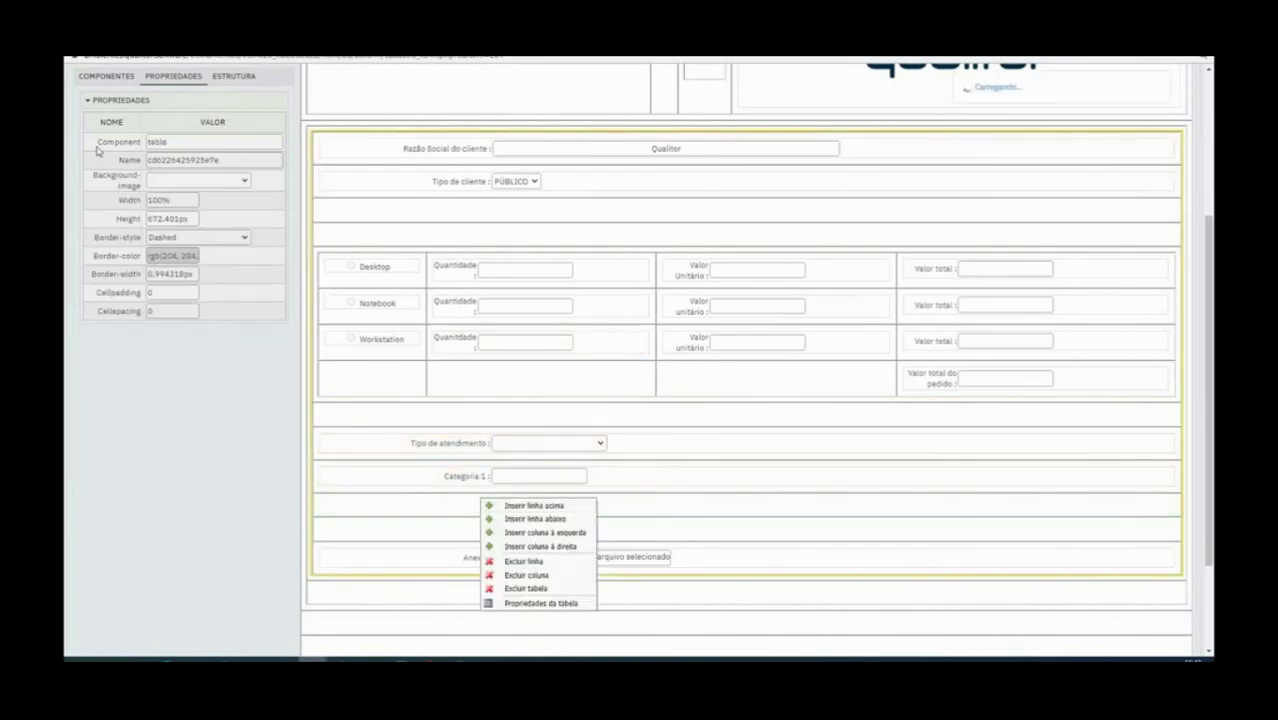
pyautogui.click(112, 80)
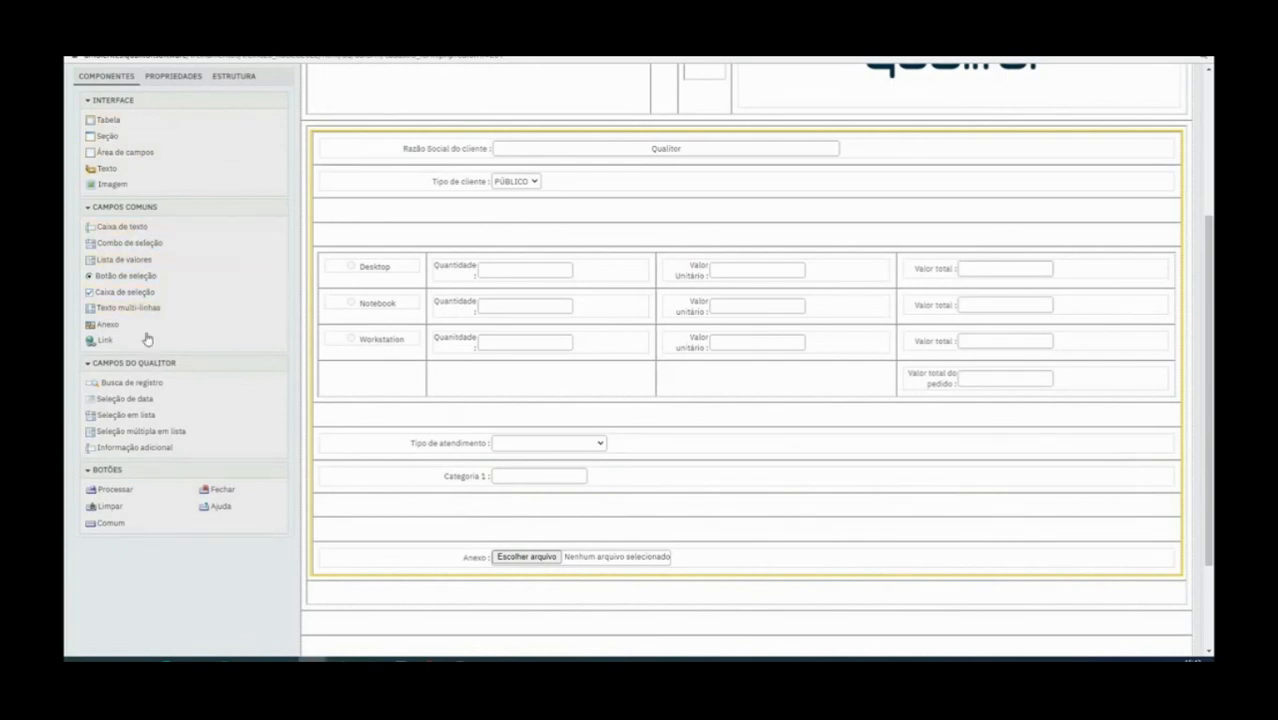
pyautogui.moveTo(123, 243); pyautogui.dragTo(475, 506)
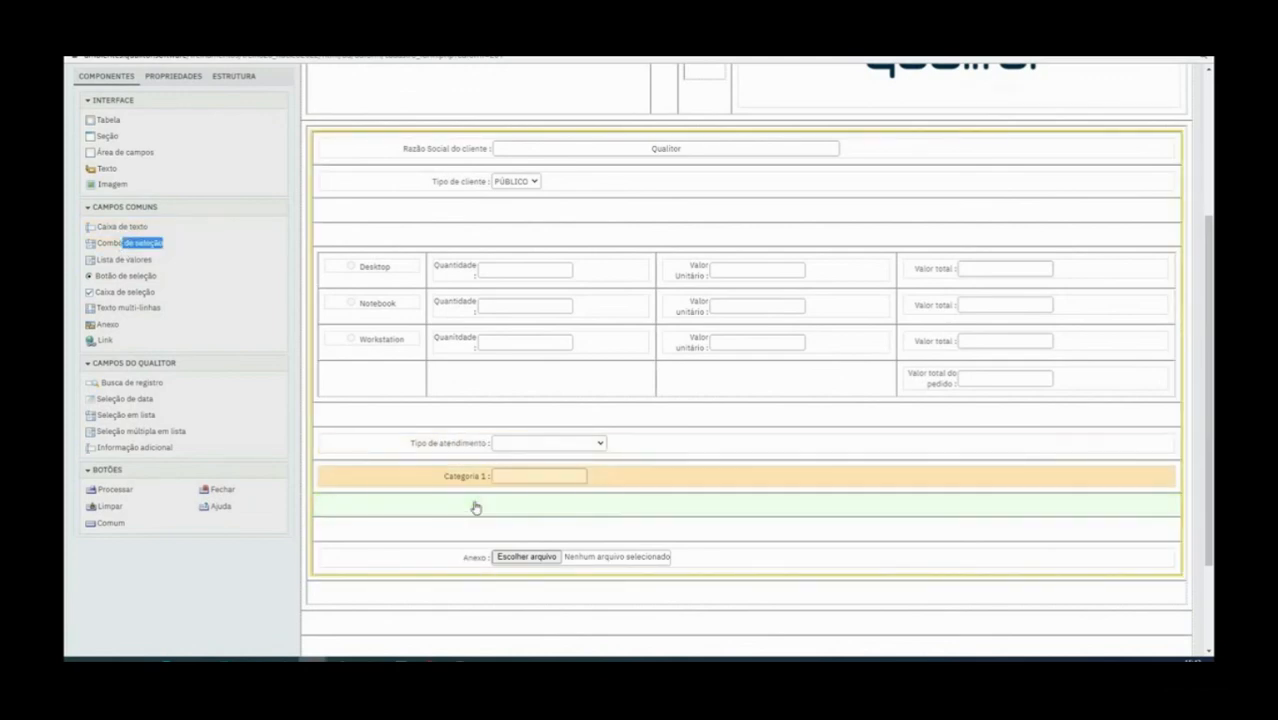
pyautogui.rightClick(466, 476)
pyautogui.click(524, 494)
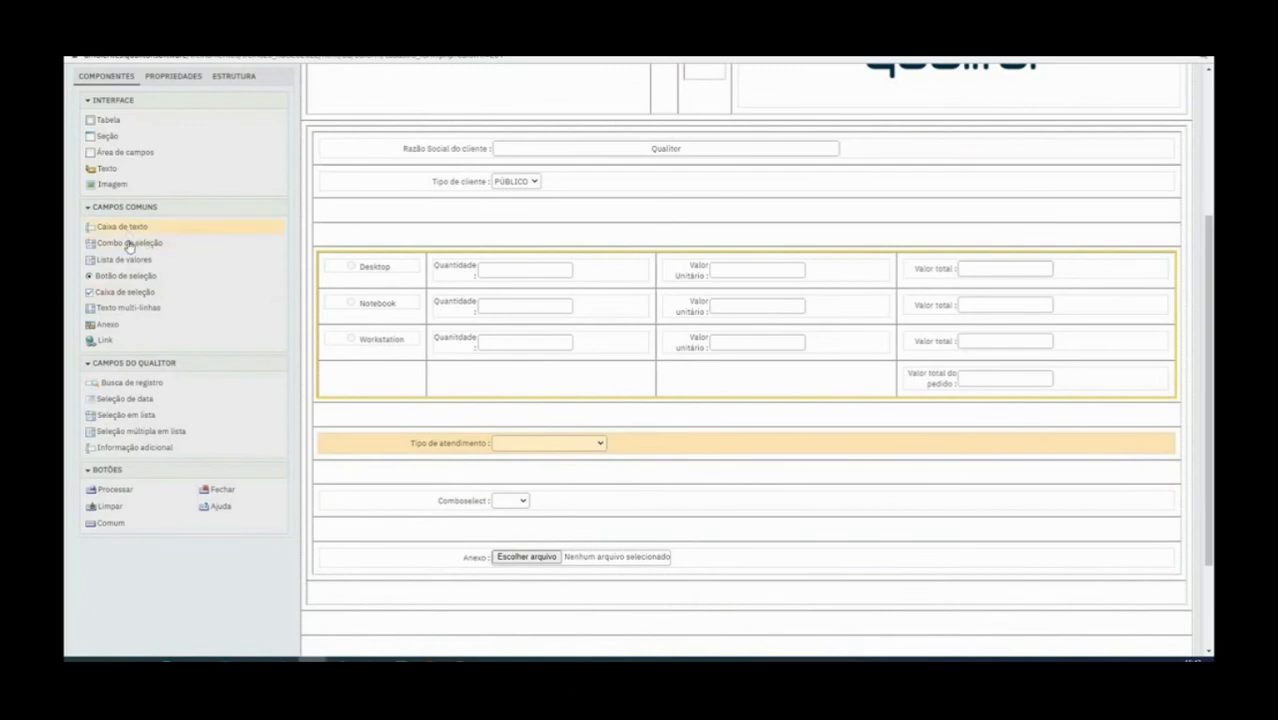
pyautogui.moveTo(132, 243); pyautogui.dragTo(452, 473)
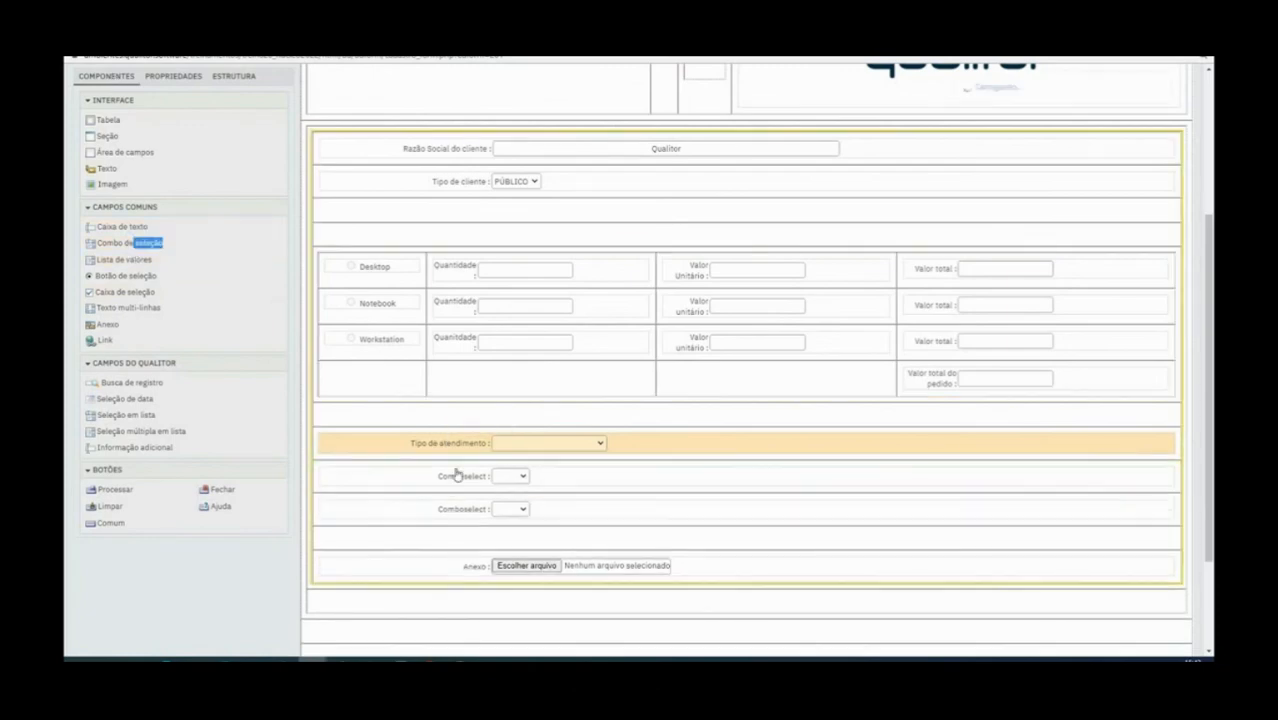
# Label the selection combo directly below Tipo de atendimento Categoria 1 and set its name to Categoria1
pyautogui.doubleClick(168, 180)
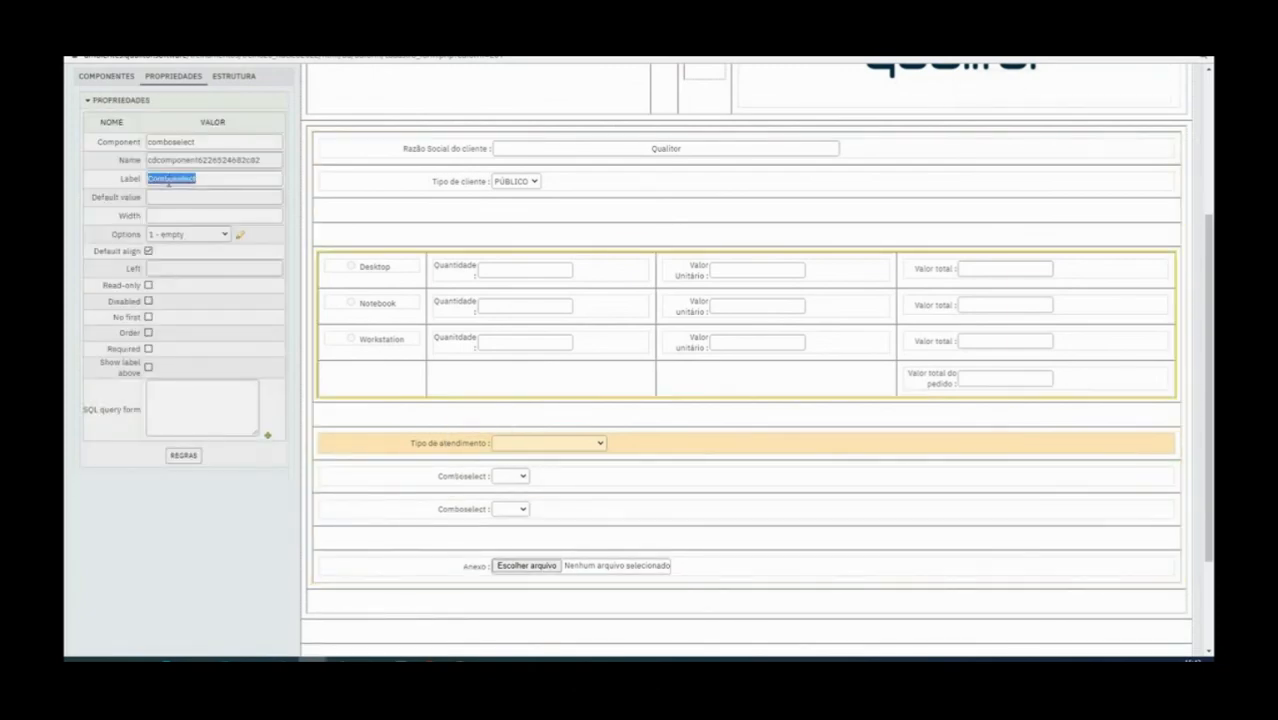
pyautogui.write('Ca')
pyautogui.doubleClick(168, 180)
pyautogui.click(169, 181)
pyautogui.moveTo(214, 184); pyautogui.dragTo(108, 184)
pyautogui.hotkey('ctrl', 'c')
pyautogui.doubleClick(160, 160)
pyautogui.hotkey('ctrl', 'v')
pyautogui.press('BackSpace')
pyautogui.press('BackSpace')
pyautogui.write('1')
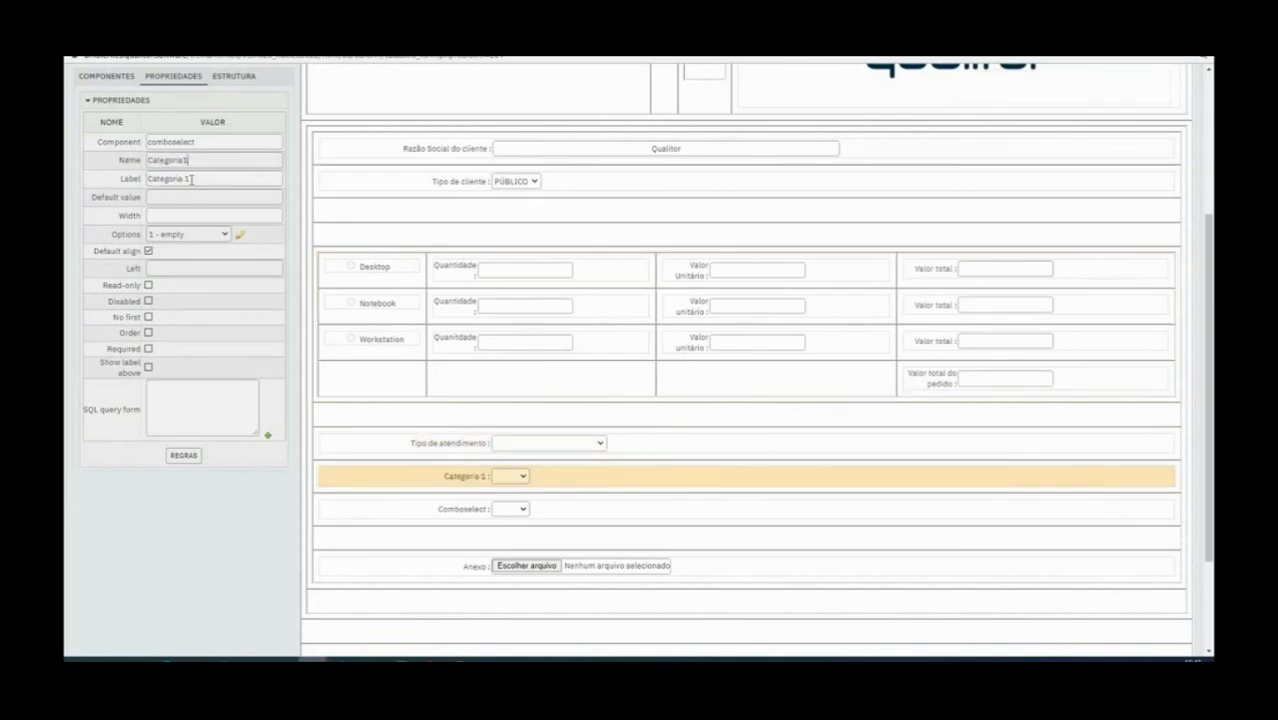
# Label the lower selection combo Categoria 2 and set its name to Categoria2
pyautogui.click(472, 510)
pyautogui.doubleClick(165, 178)
pyautogui.hotkey('ctrl', 'v')
pyautogui.press('BackSpace')
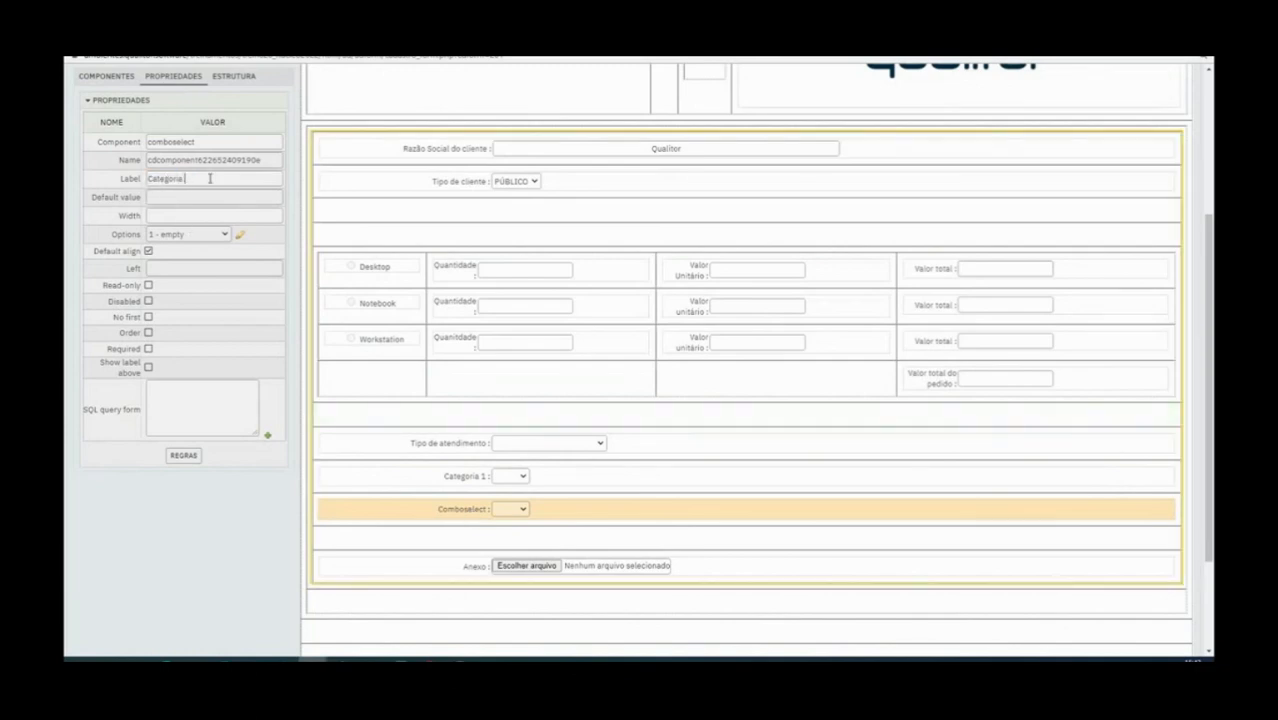
pyautogui.doubleClick(224, 160)
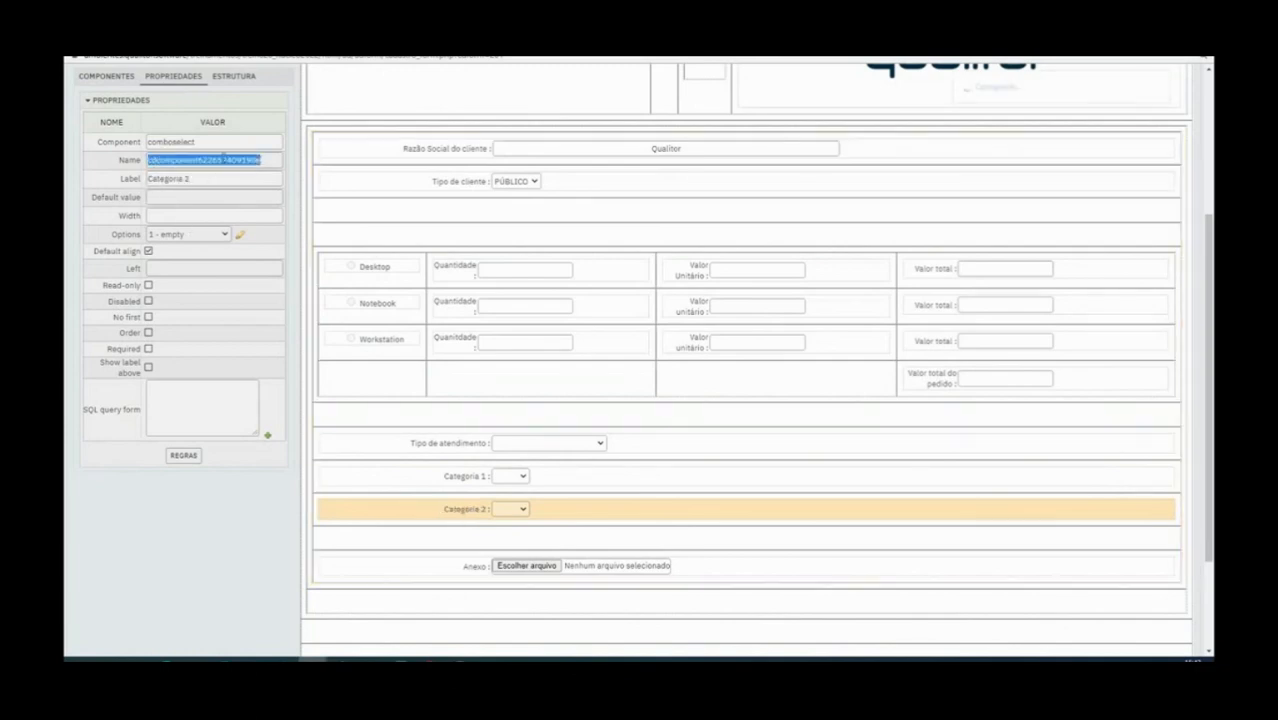
pyautogui.write('Categoria1')
pyautogui.press('BackSpace')
pyautogui.write('2')
# Save the changes to the PEDIDOS DE TI form
pyautogui.click(442, 476)
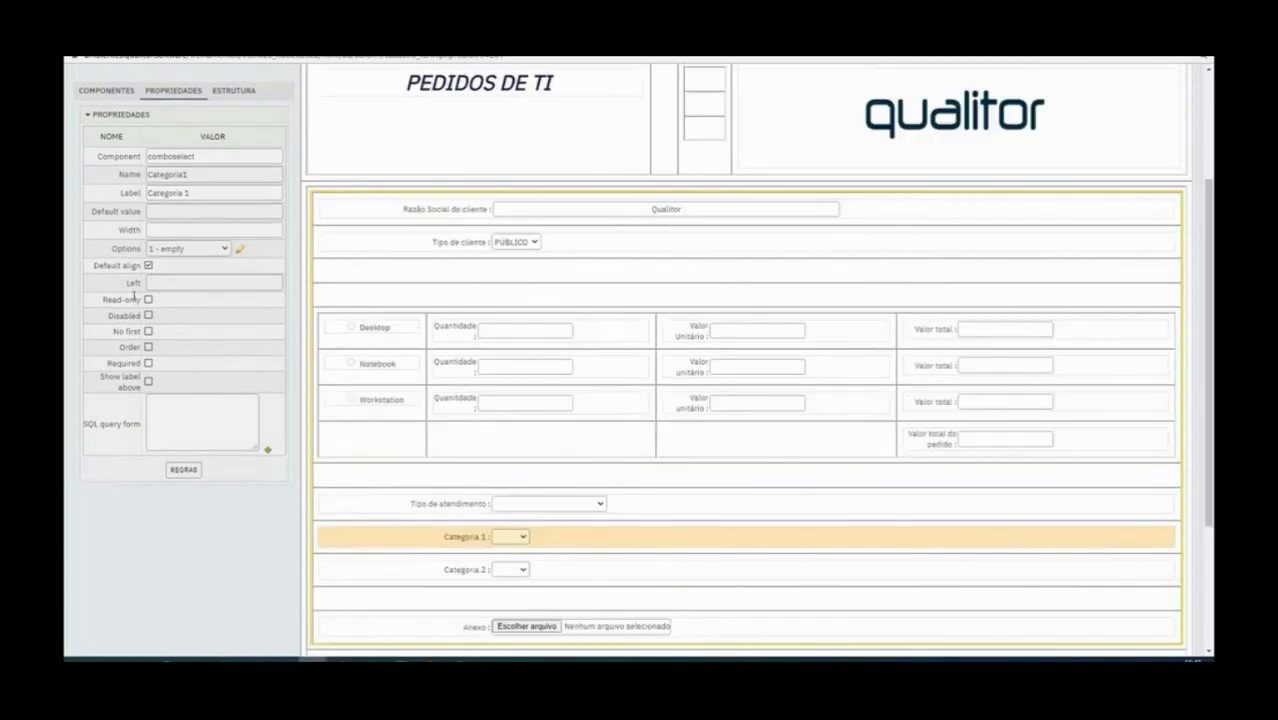
pyautogui.scroll(3, 134, 296)
pyautogui.click(175, 76)
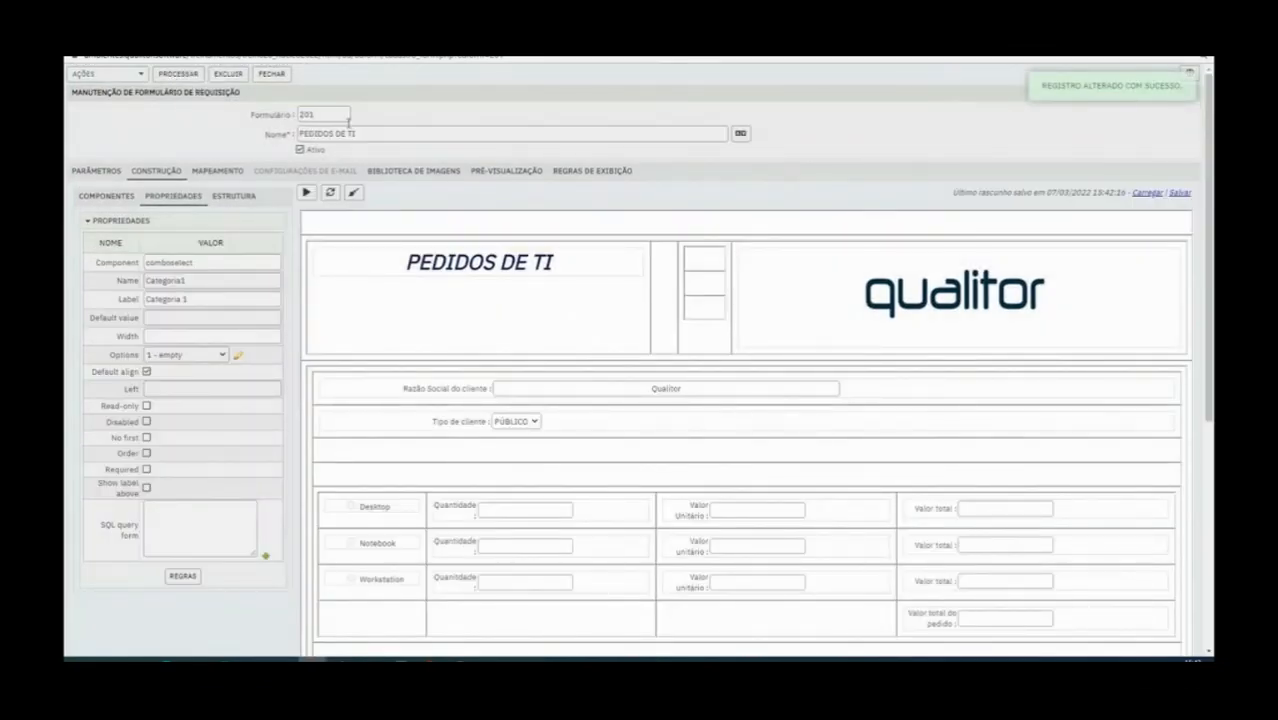
# Open the options editor of the Categoria 1 combo
pyautogui.click(363, 543)
pyautogui.click(390, 552)
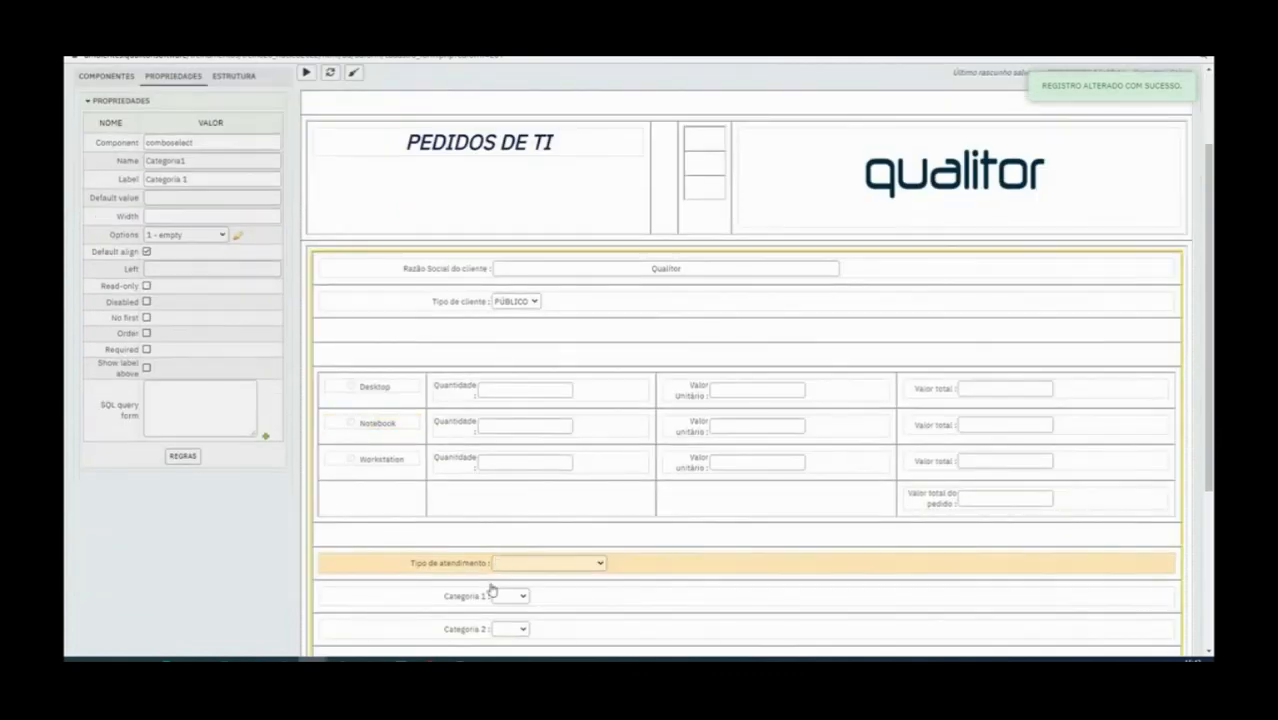
pyautogui.click(465, 596)
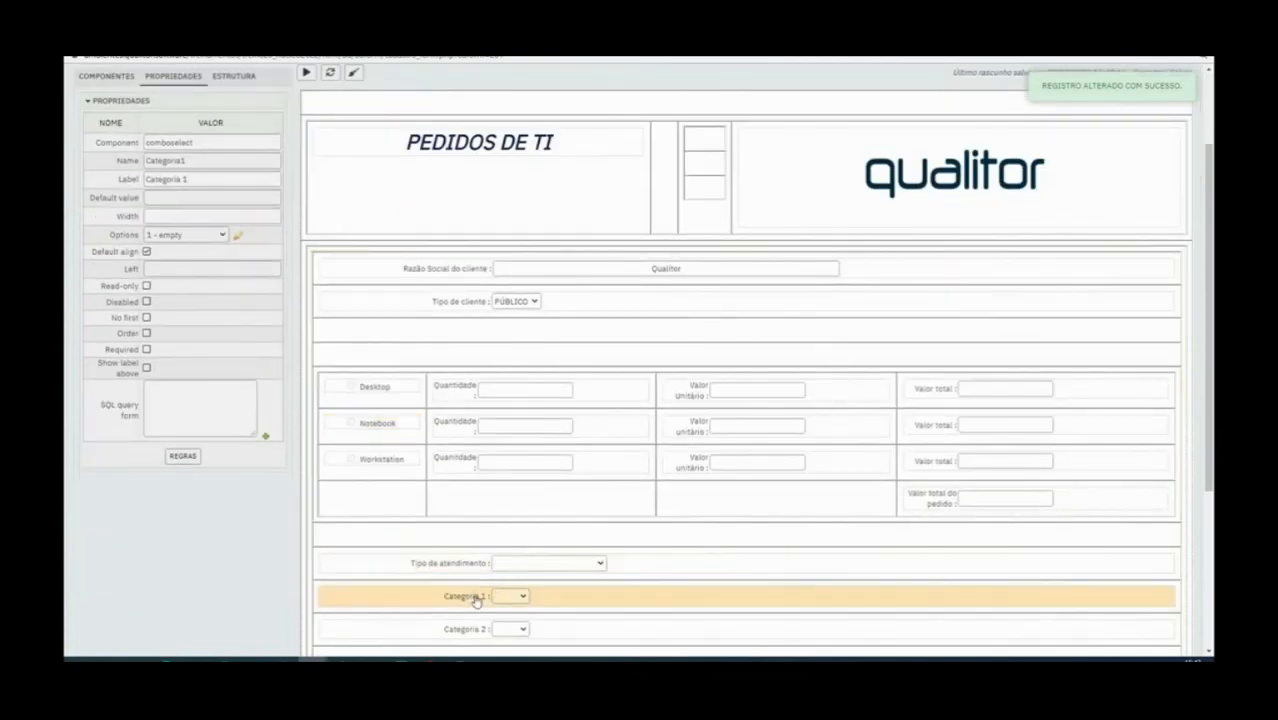
pyautogui.click(237, 235)
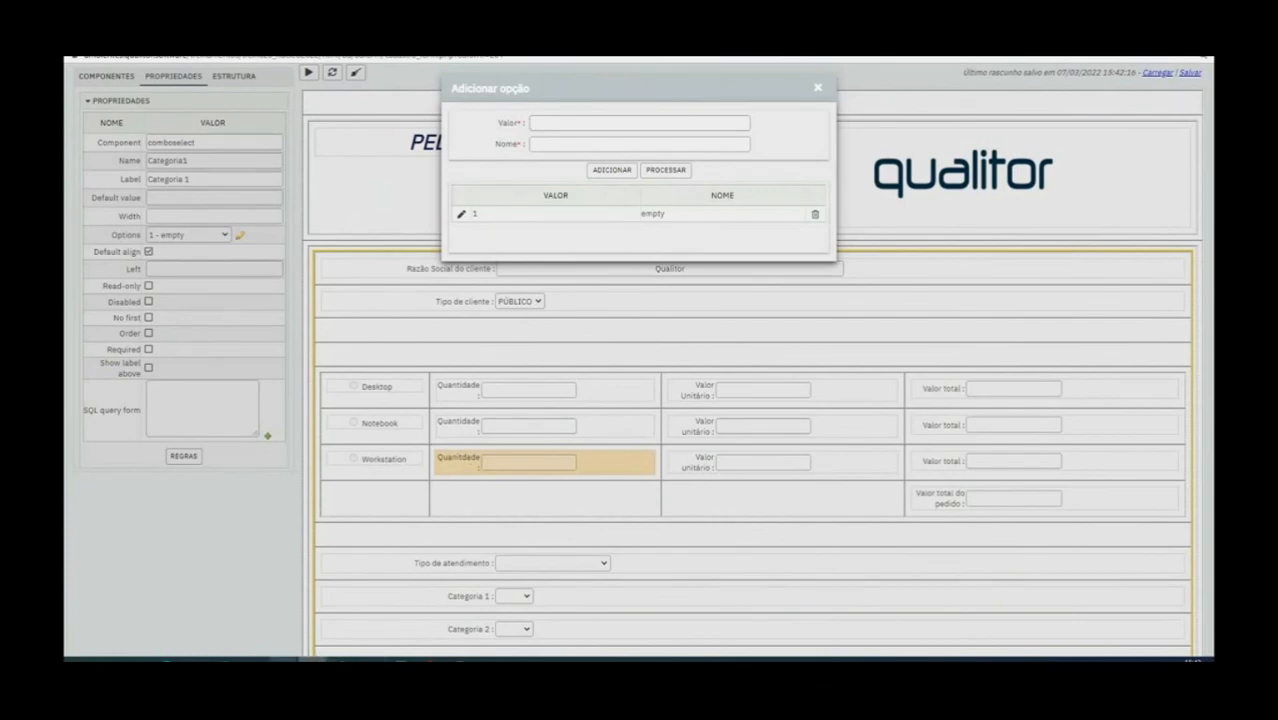
# Look up the code of the Pedidos category in the category maintenance window
pyautogui.moveTo(283, 659)
pyautogui.moveTo(371, 659)
pyautogui.click(546, 636)
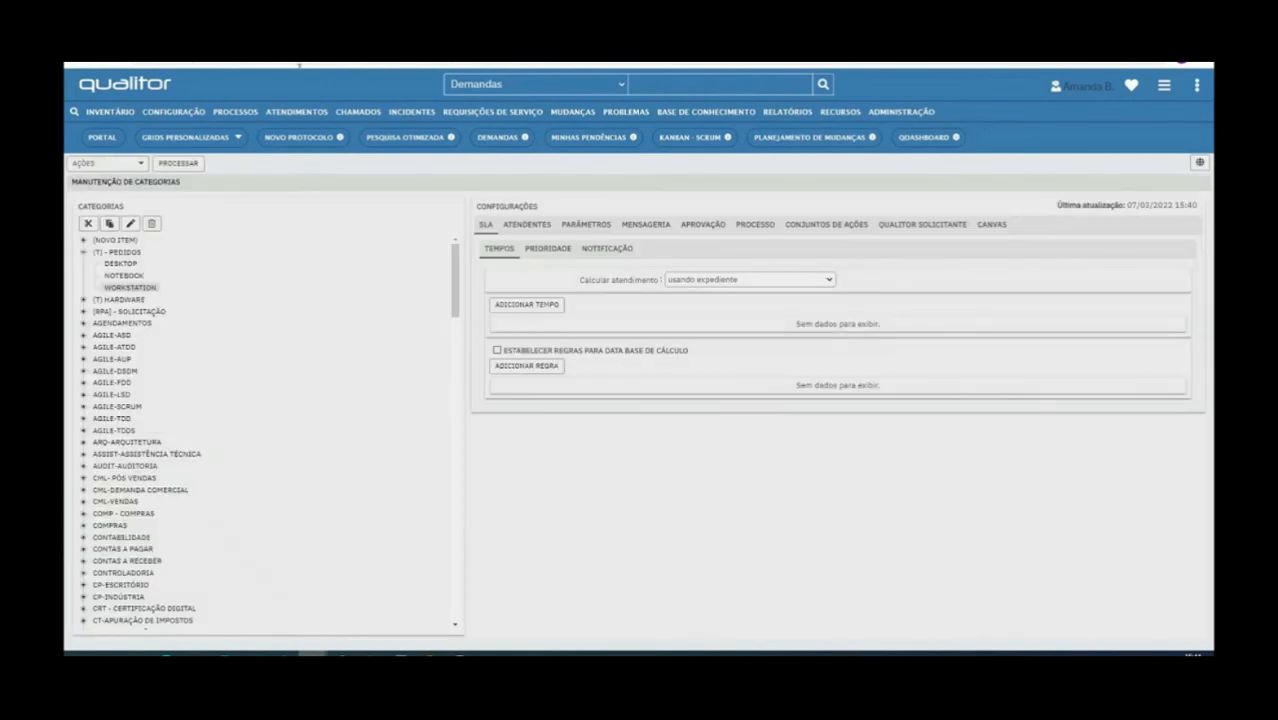
pyautogui.click(131, 224)
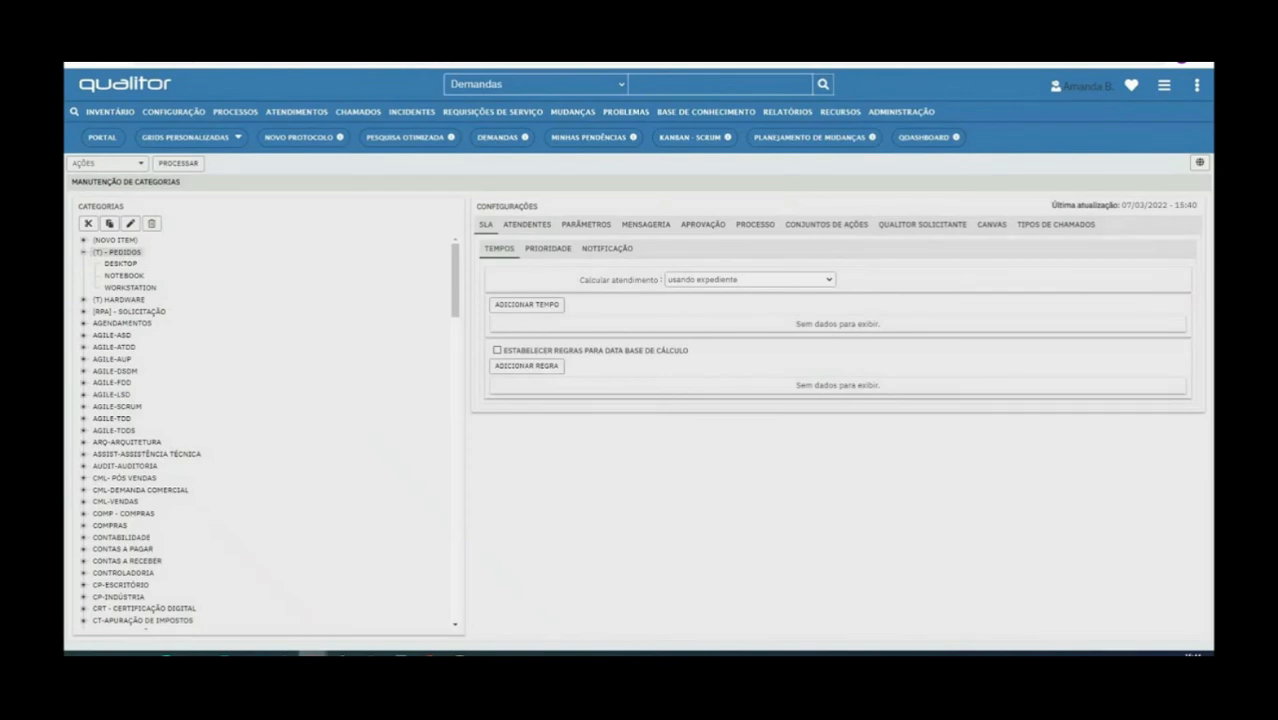
# Back in the form window, add the option PEDIDOS with value 1484 to Categoria 1, delete the empty option, and apply
pyautogui.moveTo(312, 655)
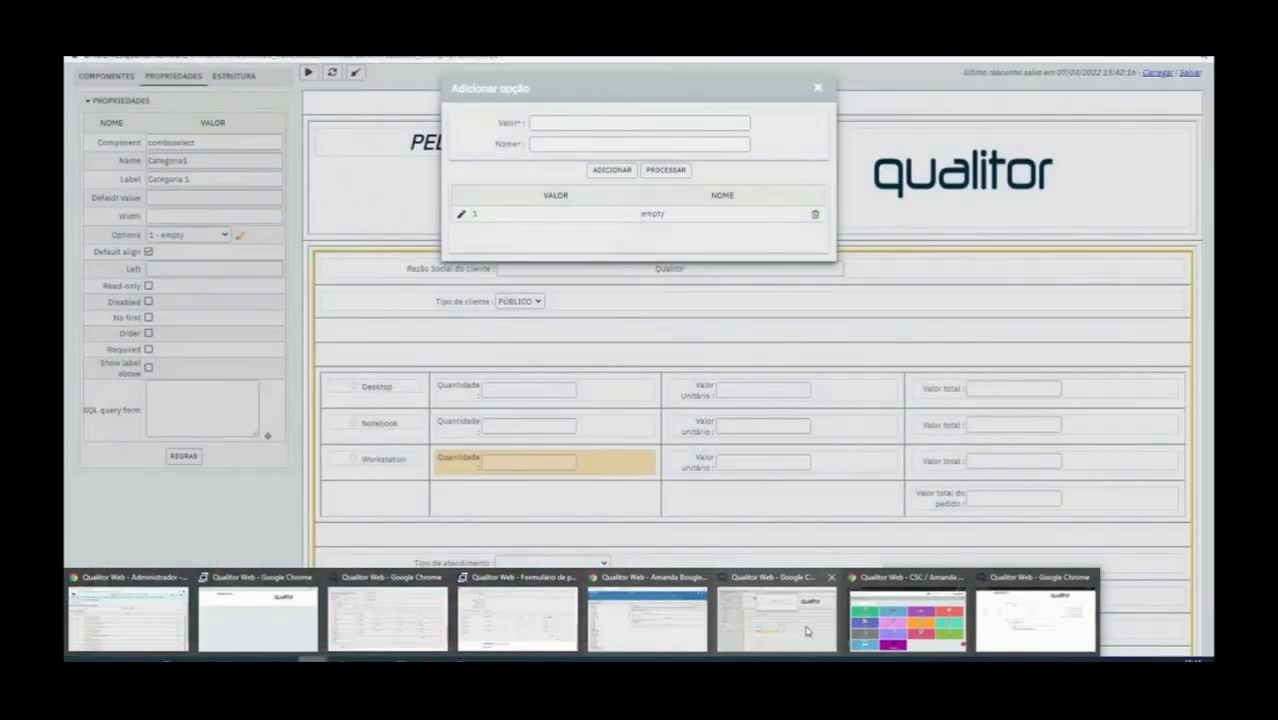
pyautogui.click(808, 631)
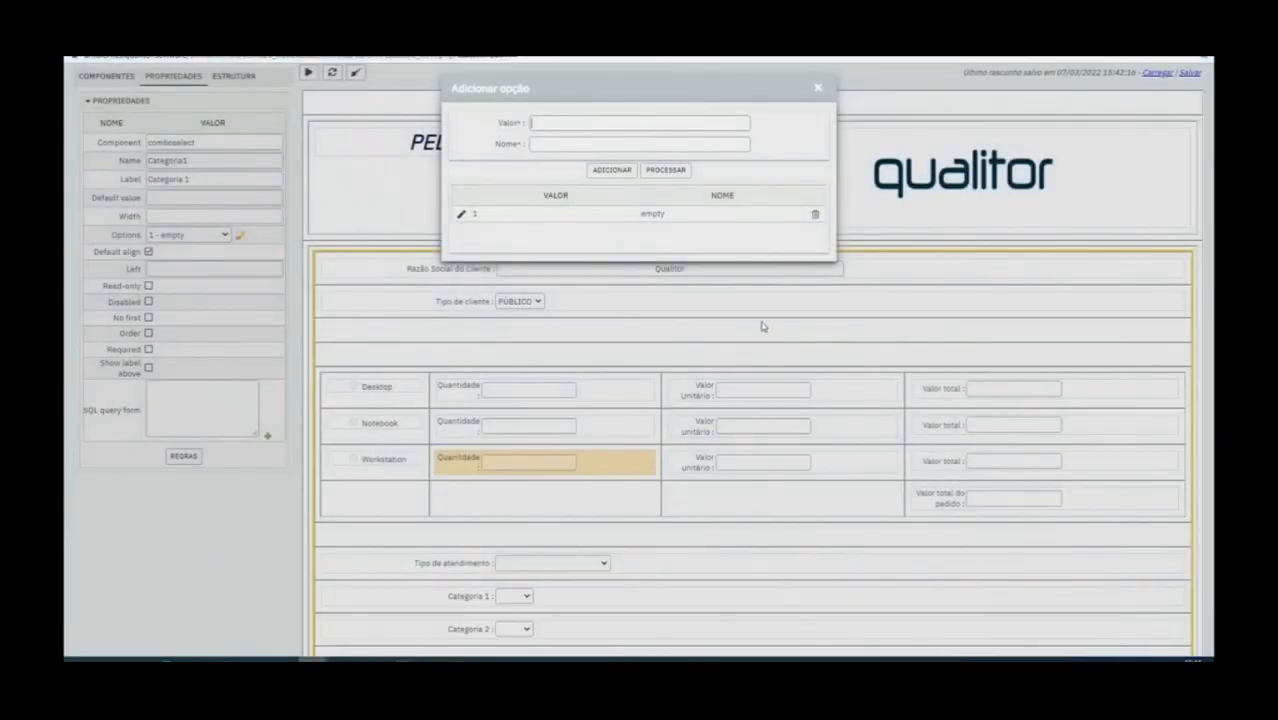
pyautogui.click(539, 126)
pyautogui.write('484')
pyautogui.press('BackSpace')
pyautogui.press('BackSpace')
pyautogui.click(568, 148)
pyautogui.write('PEDIDOS')
pyautogui.click(610, 171)
pyautogui.click(815, 214)
pyautogui.click(666, 169)
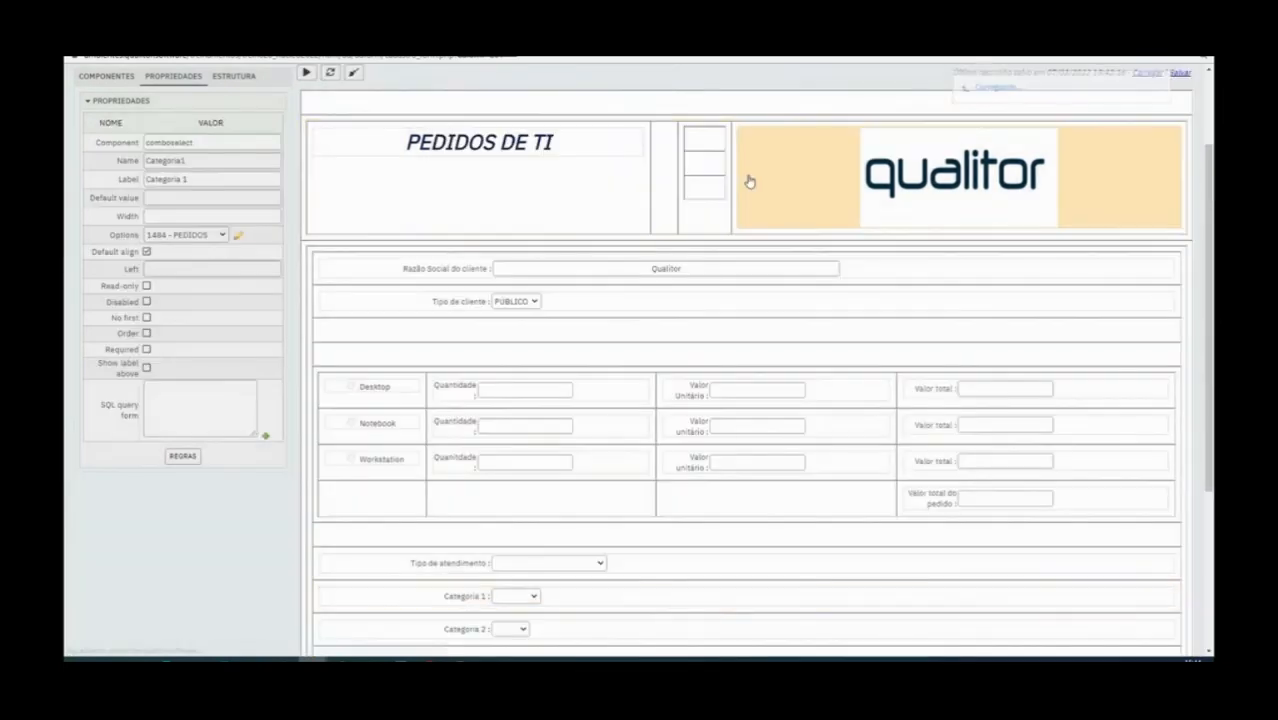
# Enable No first for the Categoria 1 combo and check the choices in its dropdown
pyautogui.click(146, 318)
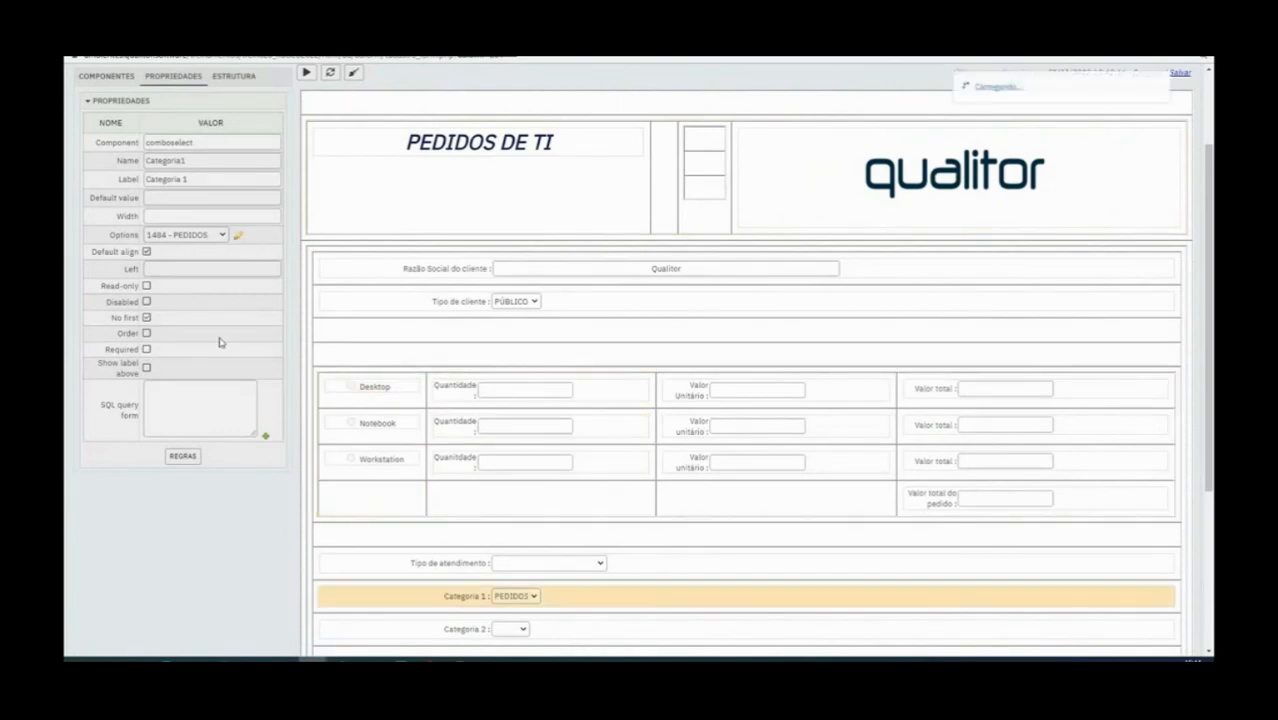
pyautogui.click(515, 596)
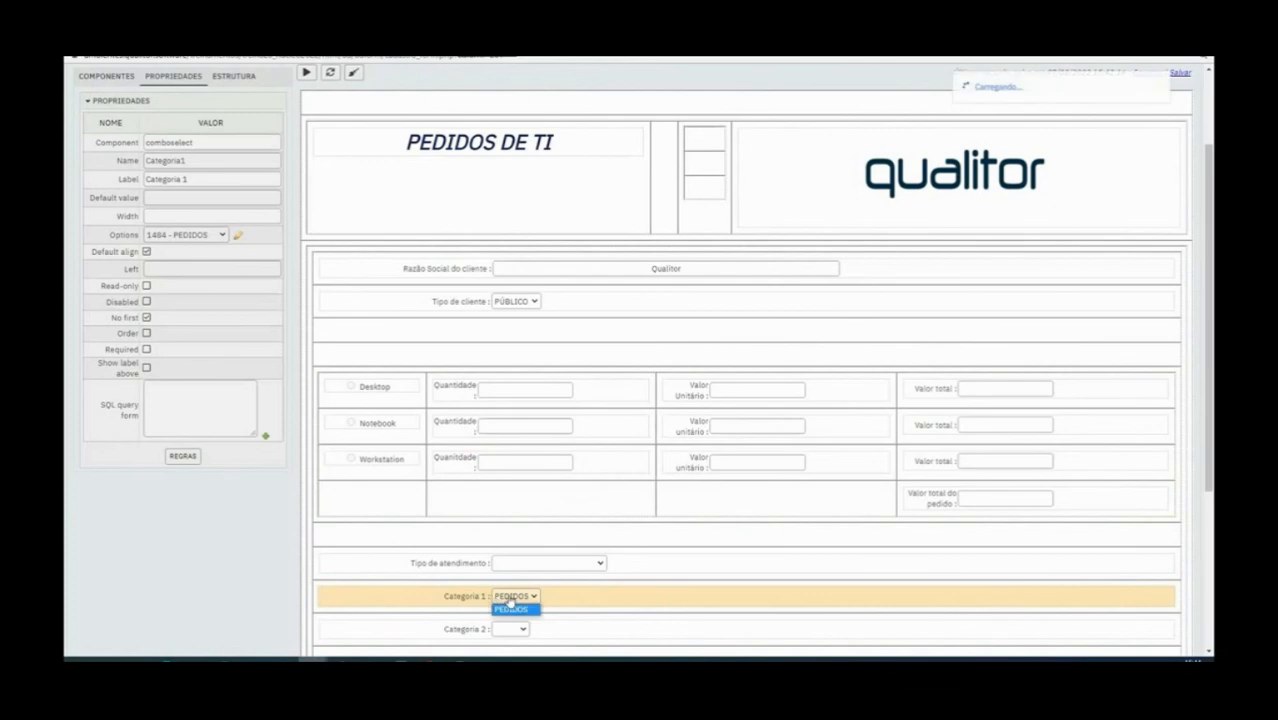
pyautogui.click(512, 606)
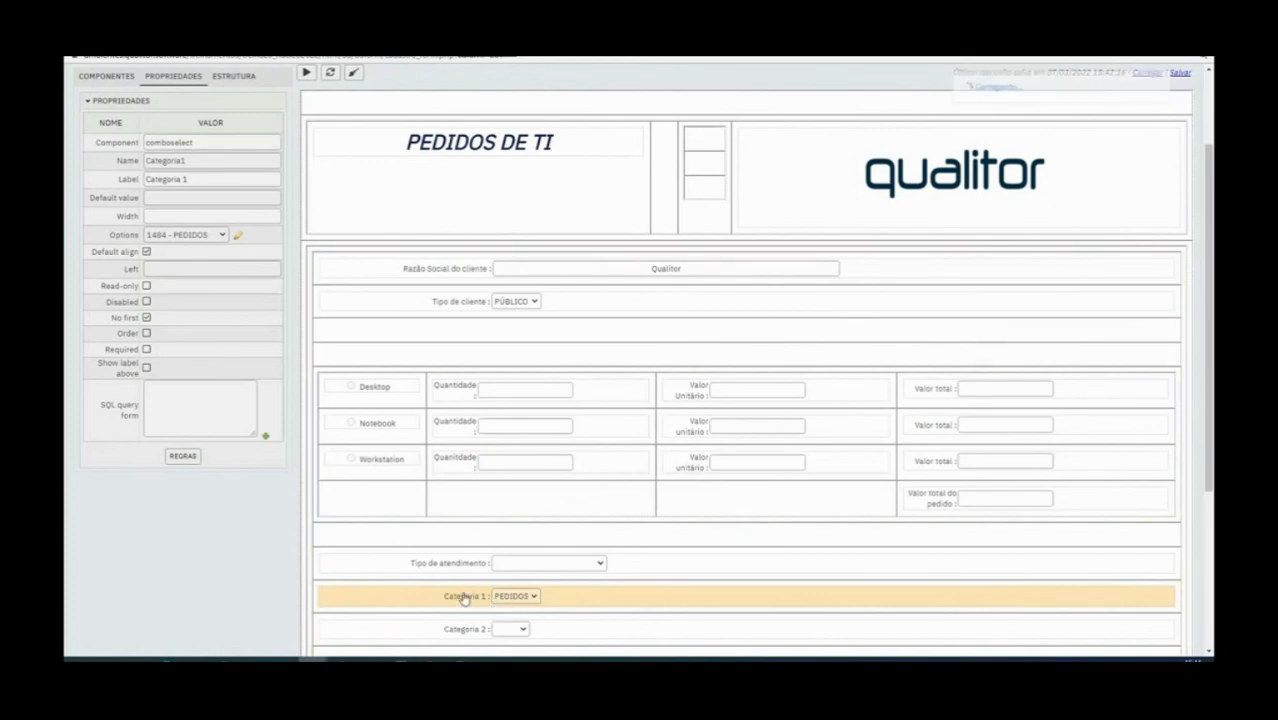
# Open the options editor of the Categoria 2 combo
pyautogui.scroll(-1, 468, 571)
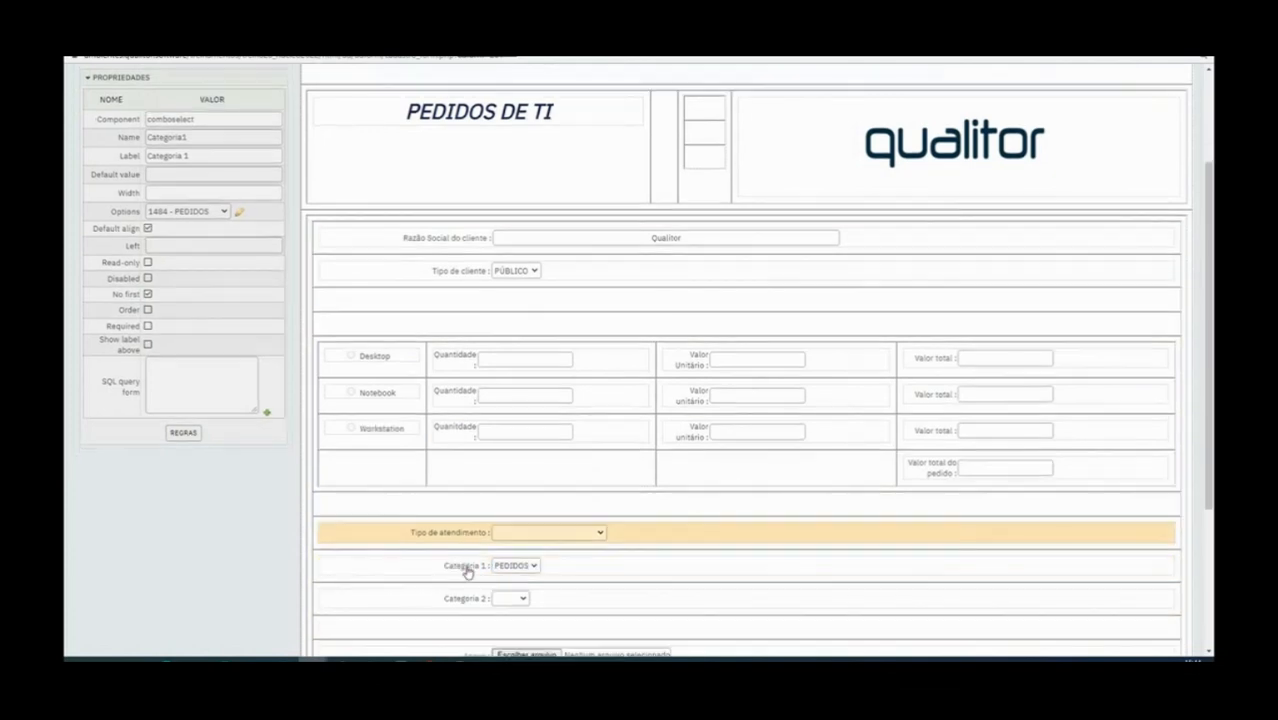
pyautogui.click(474, 574)
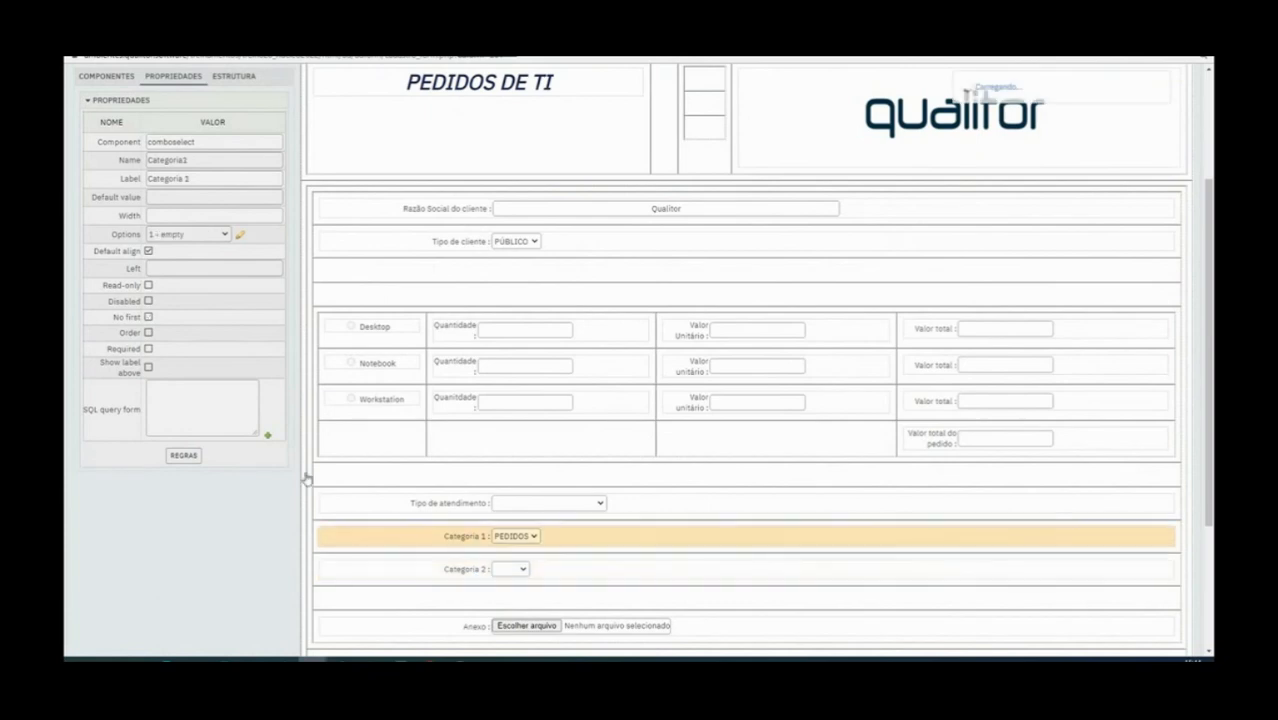
pyautogui.click(240, 235)
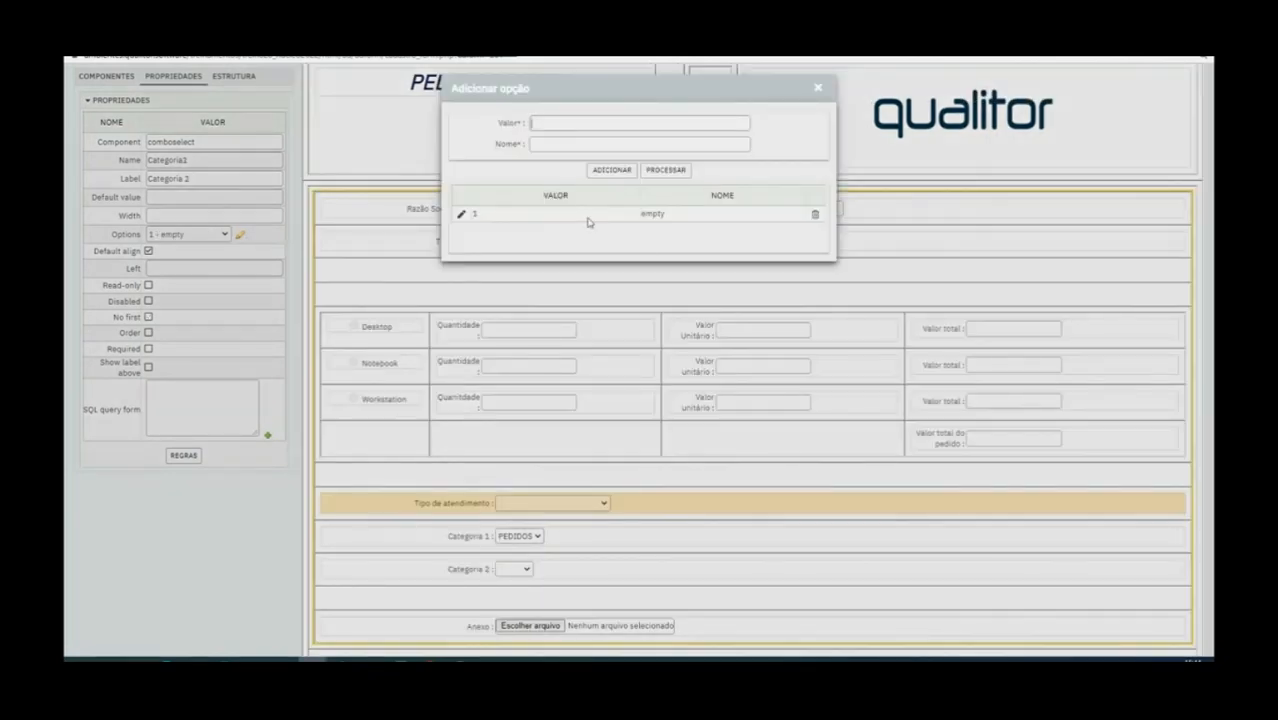
pyautogui.write('61')
pyautogui.click(567, 146)
pyautogui.doubleClick(567, 124)
pyautogui.press('BackSpace')
# Switch to the category maintenance window and copy the code of the DESKTOP category under Pedidos
pyautogui.moveTo(645, 655)
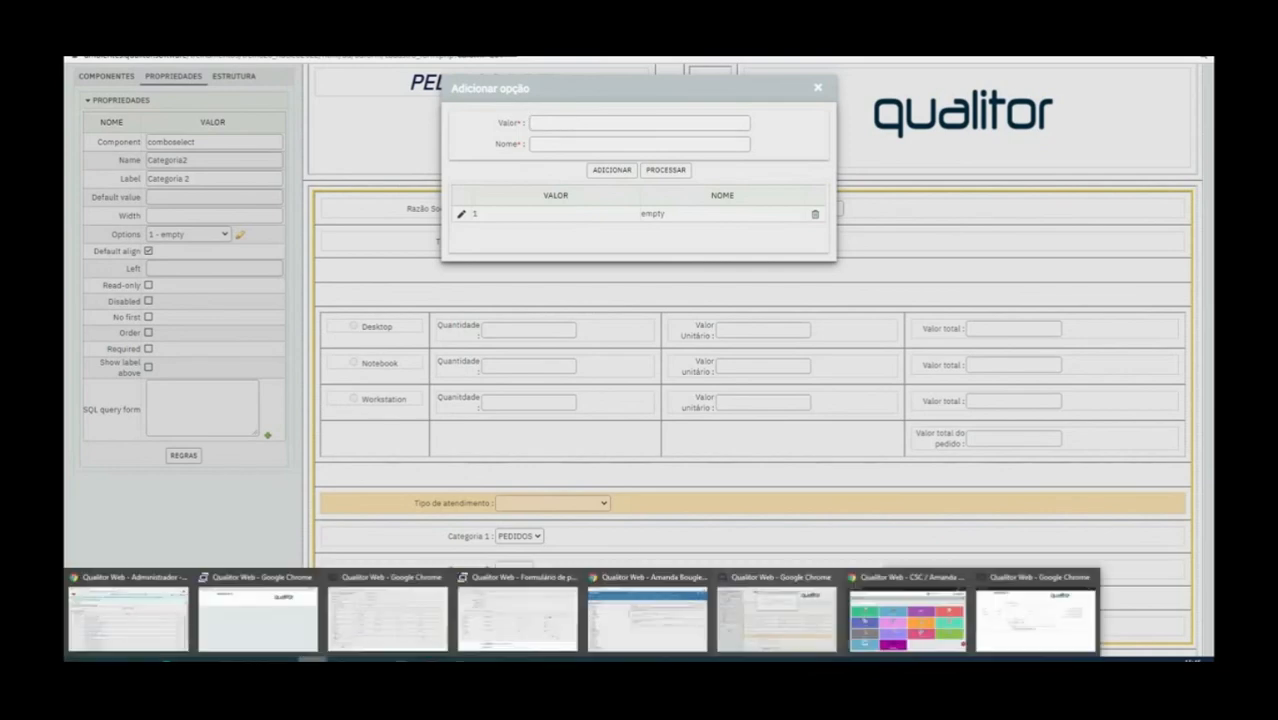
pyautogui.click(653, 637)
pyautogui.click(120, 263)
pyautogui.click(130, 223)
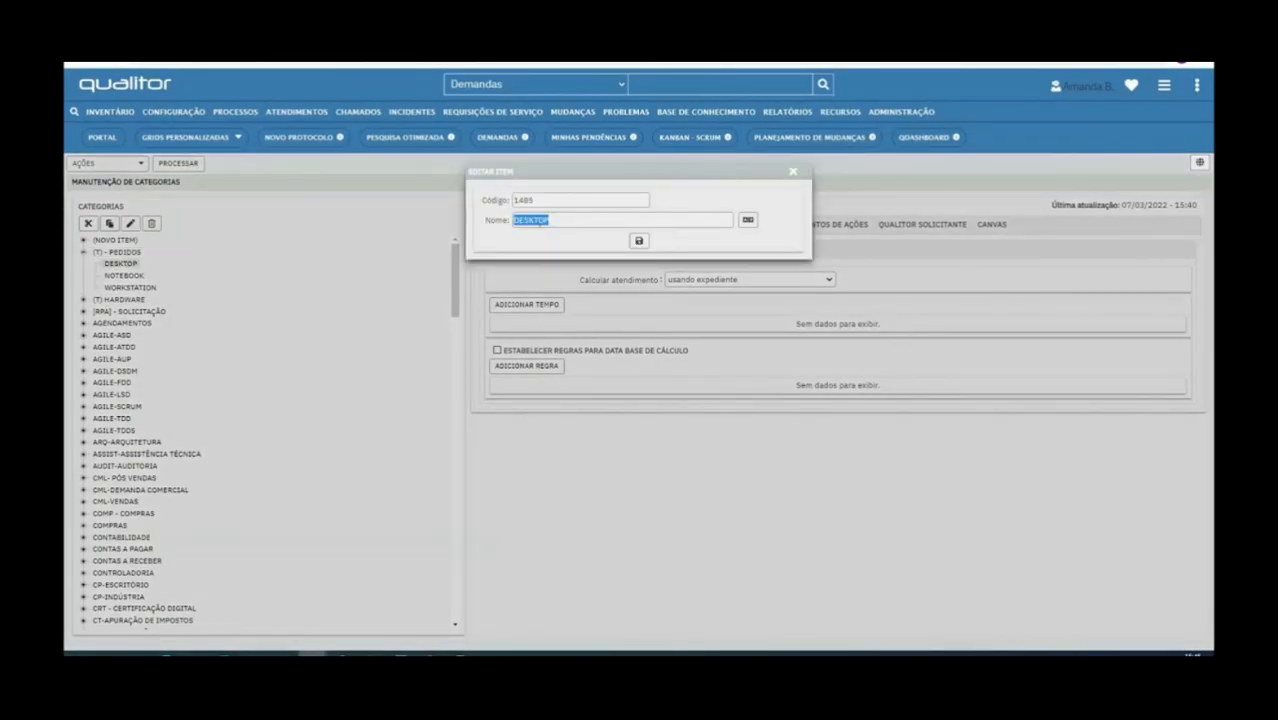
pyautogui.click(516, 201)
pyautogui.doubleClick(516, 201)
pyautogui.hotkey('ctrl', 'c')
pyautogui.click(793, 172)
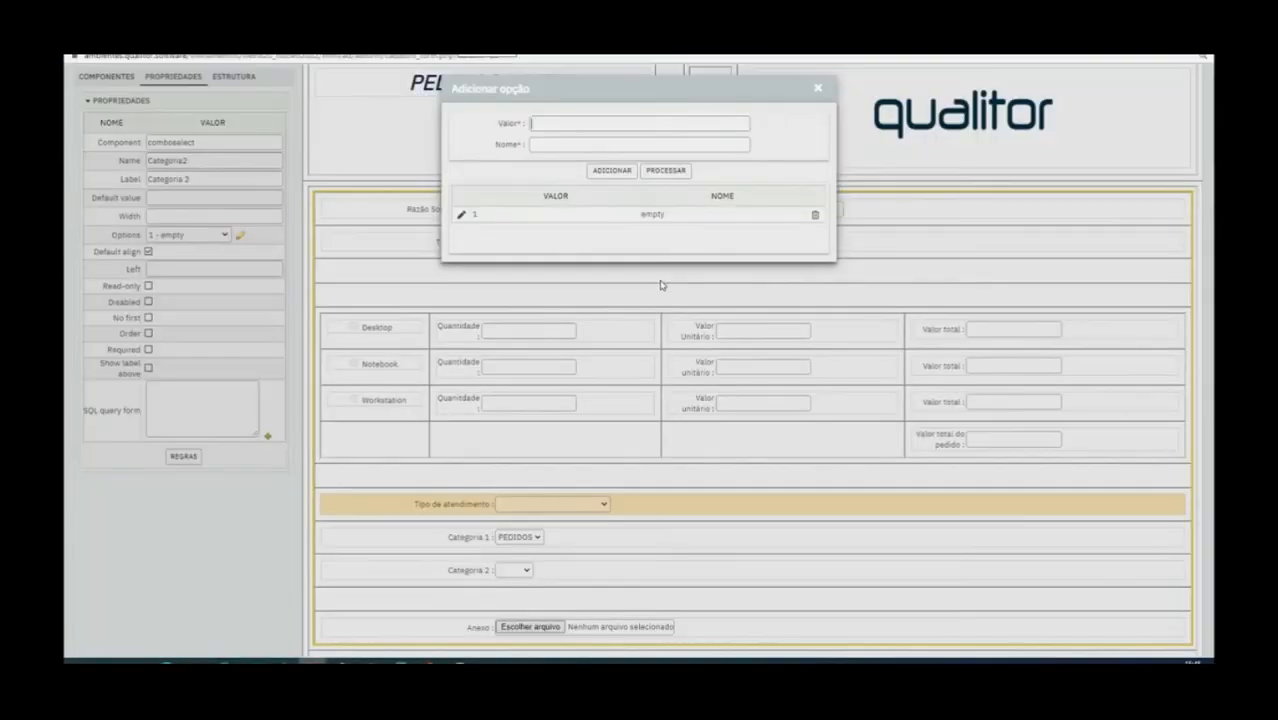
# Back in the form window, add the option DESKTOP with value 1485 to Categoria 2 and delete the empty option
pyautogui.hotkey('ctrl', 'v')
pyautogui.click(556, 145)
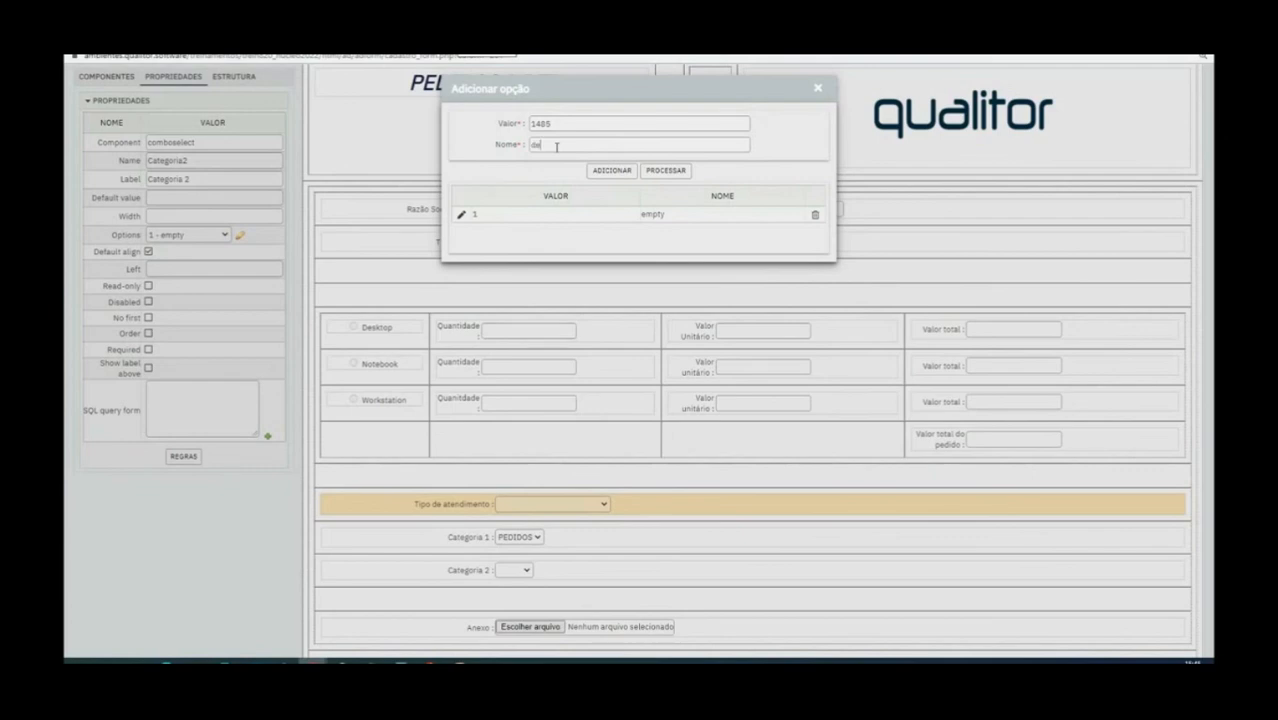
pyautogui.write('DESKTOP')
pyautogui.click(627, 175)
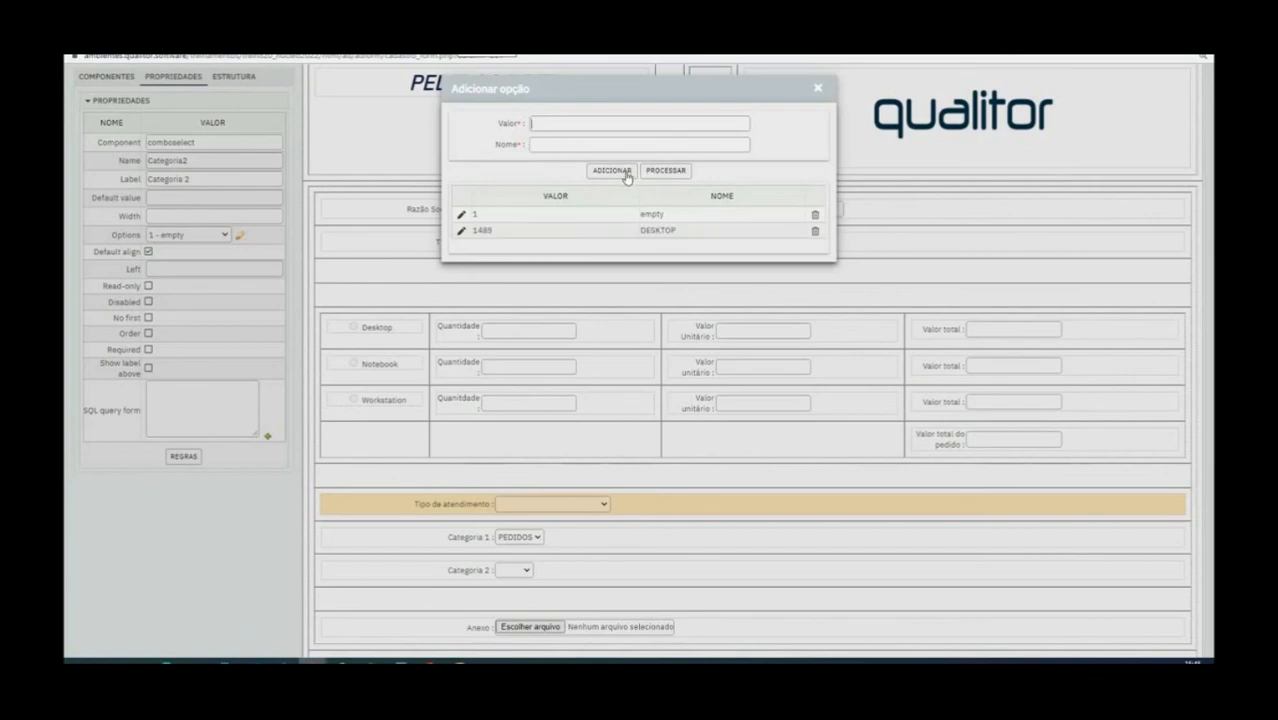
pyautogui.click(815, 215)
# Add the option NOTEBOOK with value 1486 to the Categoria 2 combo
pyautogui.click(649, 128)
pyautogui.write('1486')
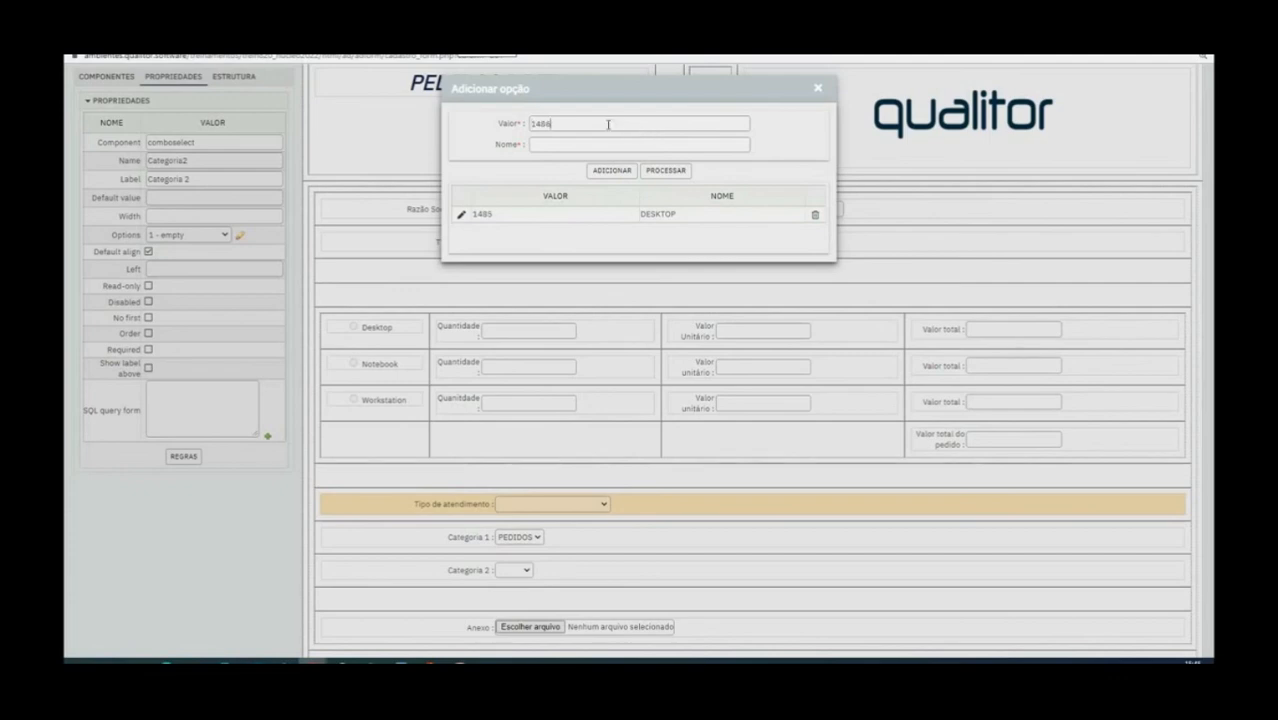
pyautogui.click(594, 144)
pyautogui.write('NOTEBOOK')
pyautogui.click(630, 173)
# Add the option WORKSTATION with value 1487 and apply the option list to the Categoria 2 combo
pyautogui.write('1489')
pyautogui.write('7')
pyautogui.click(595, 145)
pyautogui.write('WOR')
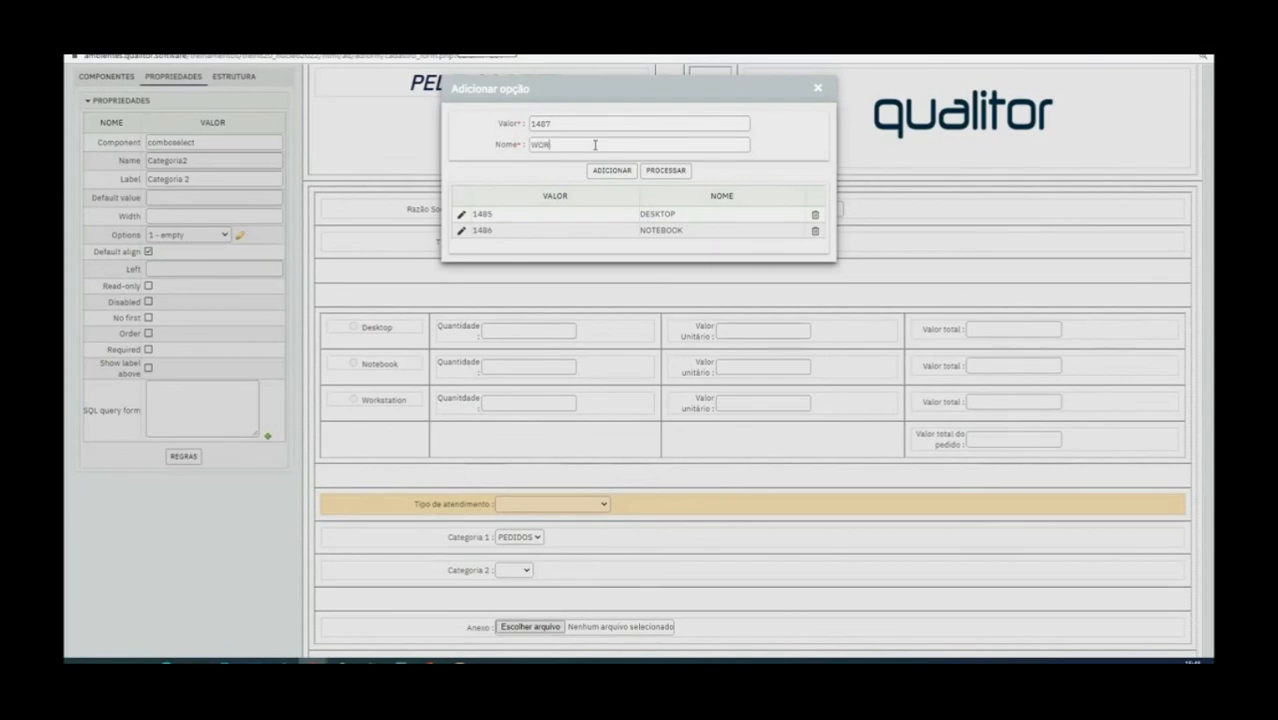
pyautogui.write('KSTATION')
pyautogui.click(664, 174)
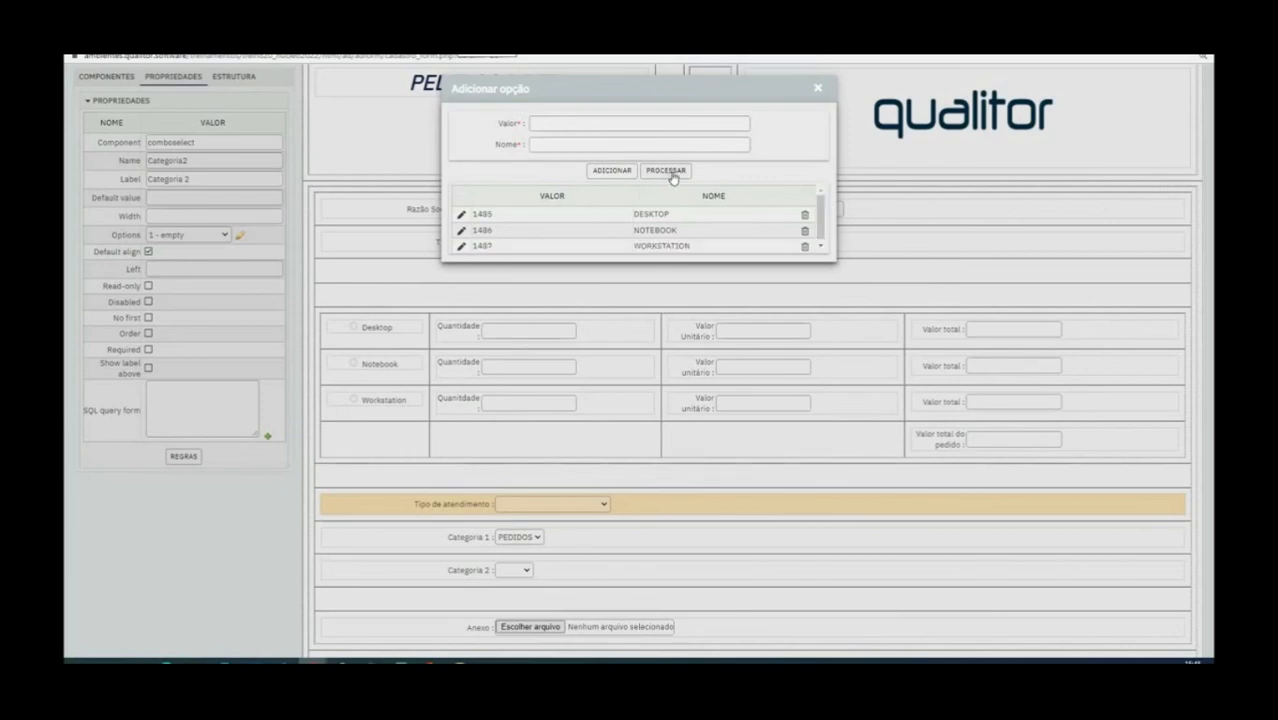
pyautogui.click(666, 171)
pyautogui.click(542, 574)
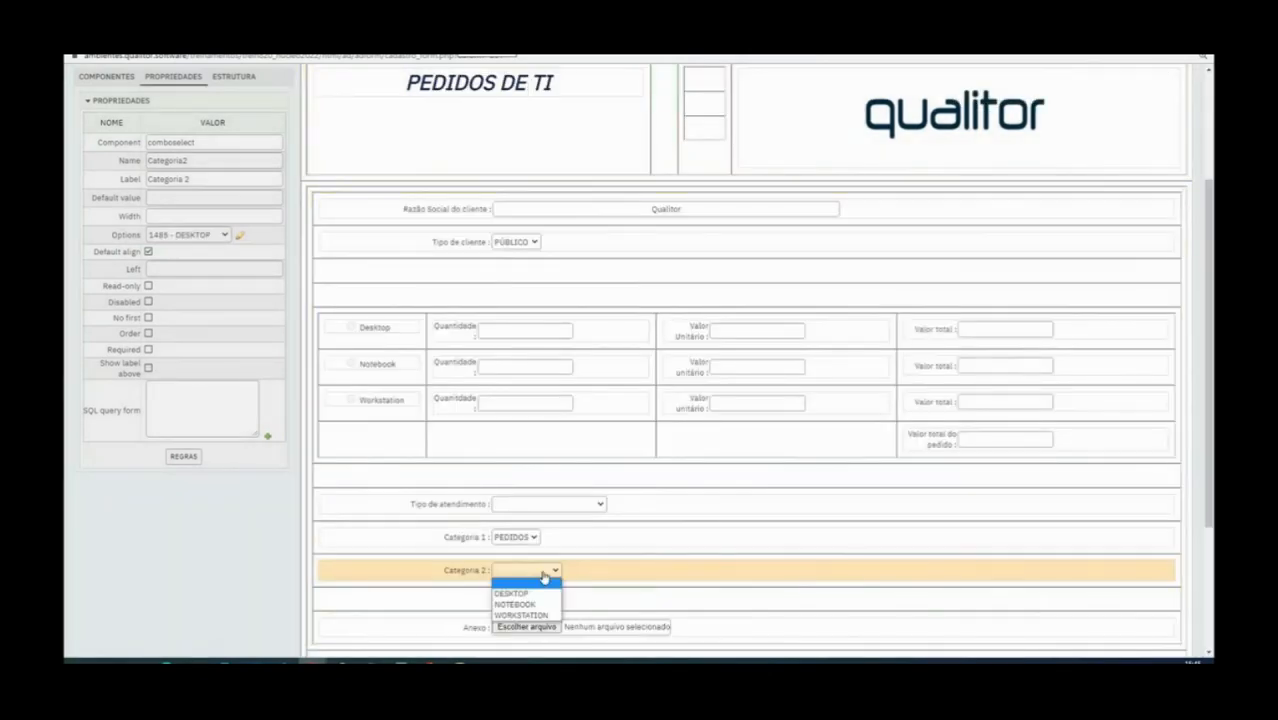
pyautogui.click(542, 571)
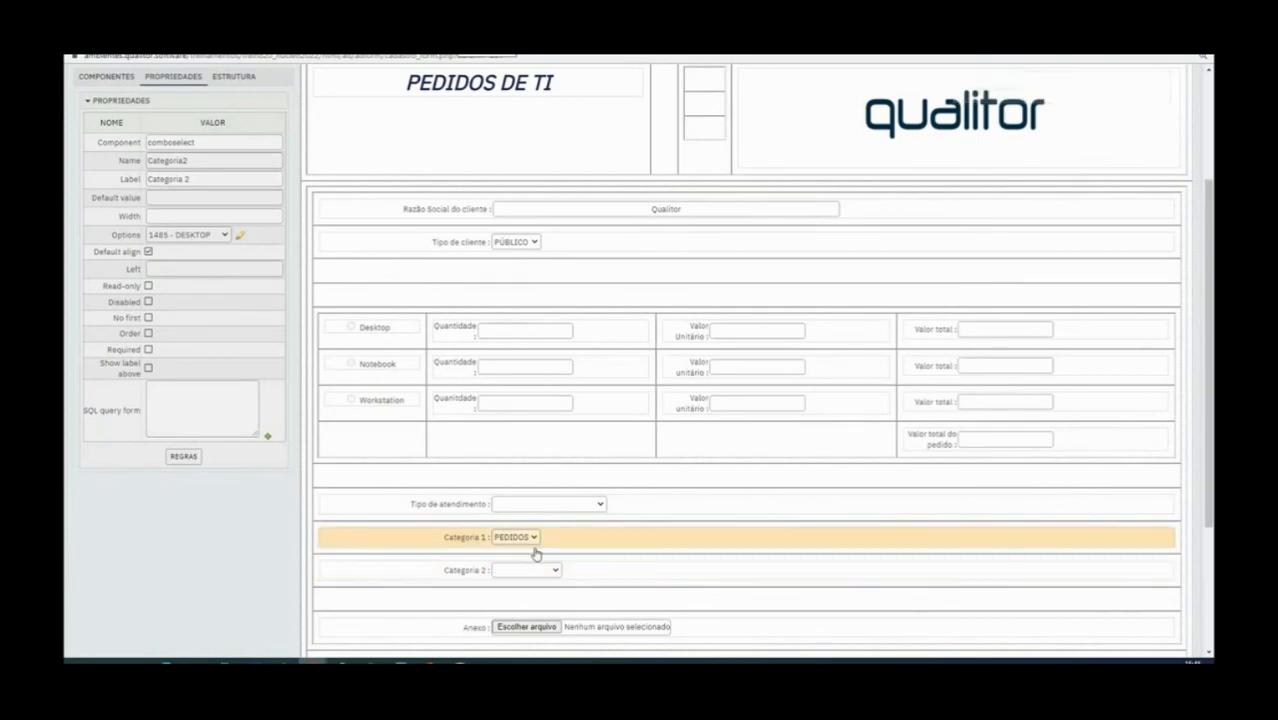
# Set the component name of the Tipo de atendimento combo to tipodeatendimento and check the names of both category combos
pyautogui.scroll(3, 680, 405)
pyautogui.scroll(-2, 679, 408)
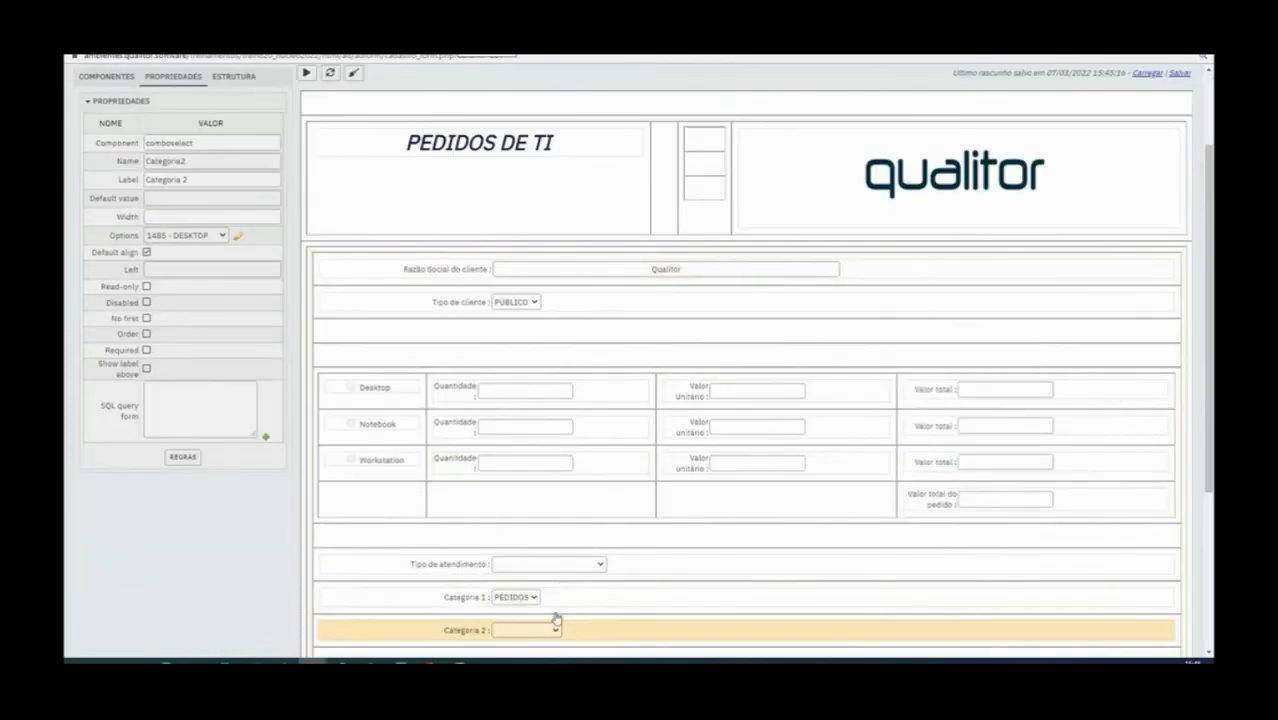
pyautogui.click(457, 566)
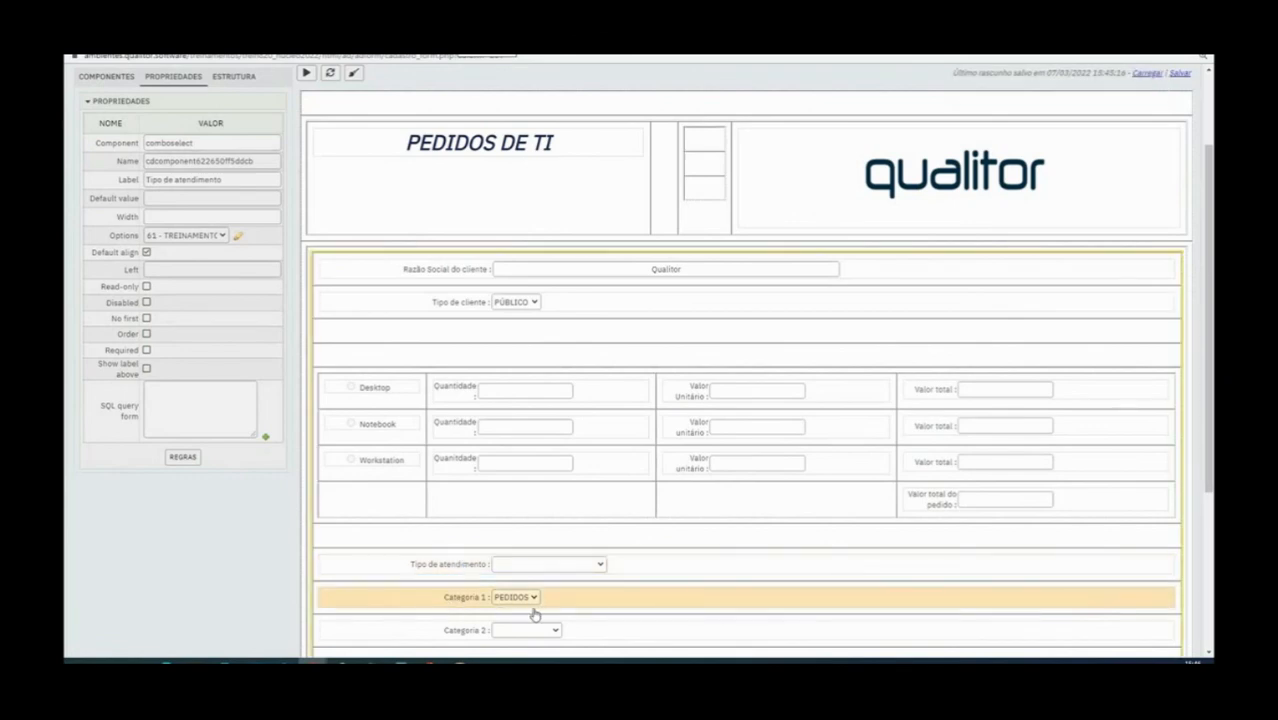
pyautogui.doubleClick(226, 161)
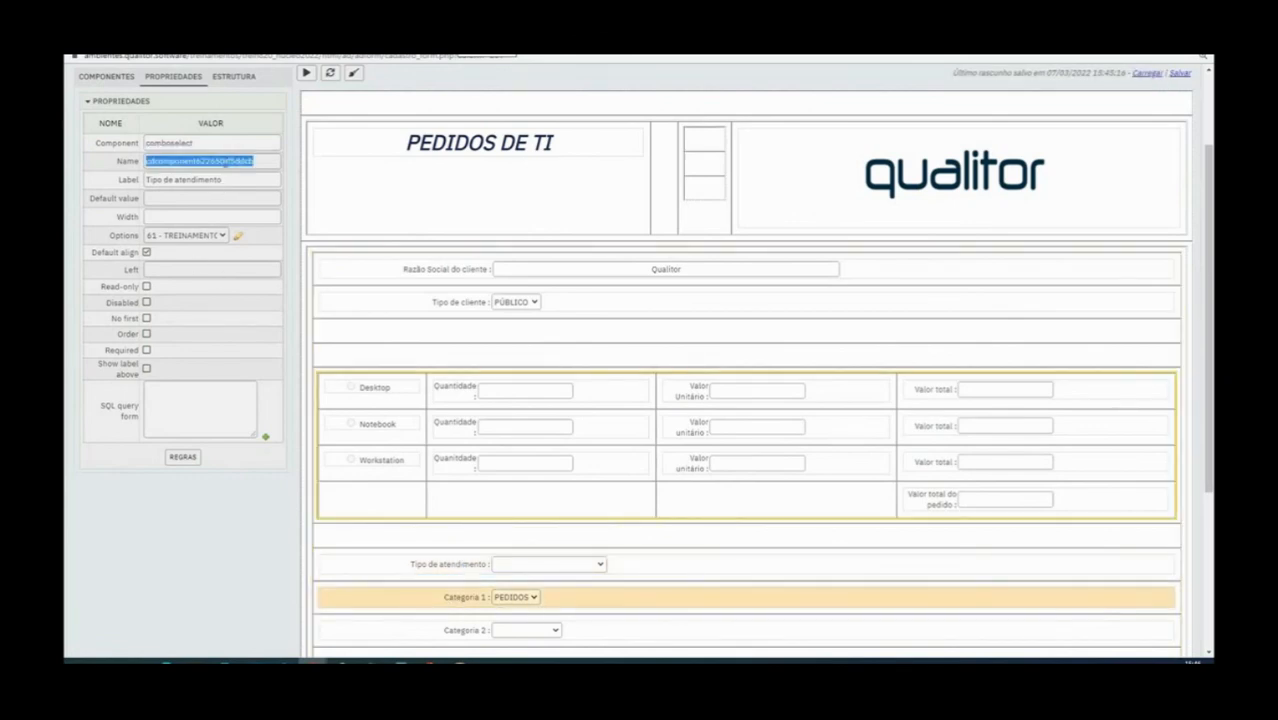
pyautogui.press('BackSpace')
pyautogui.write('tipodeatendi')
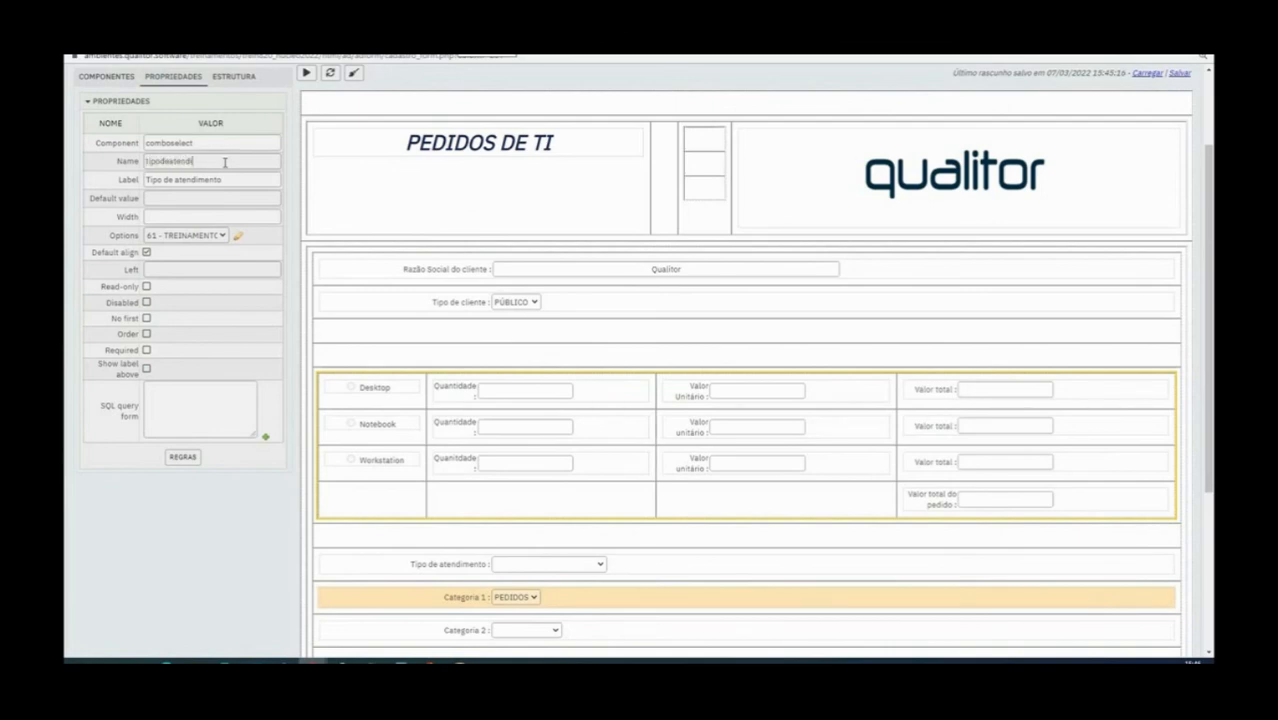
pyautogui.write('mento')
pyautogui.click(466, 602)
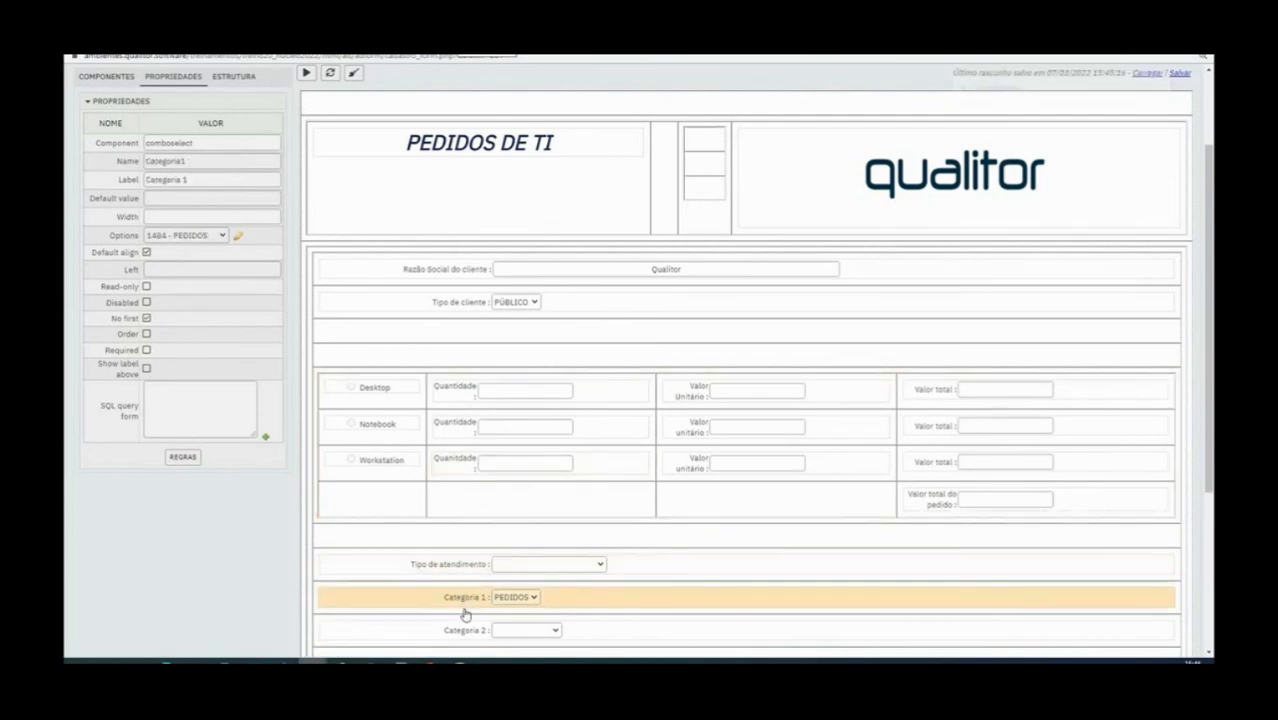
pyautogui.click(463, 638)
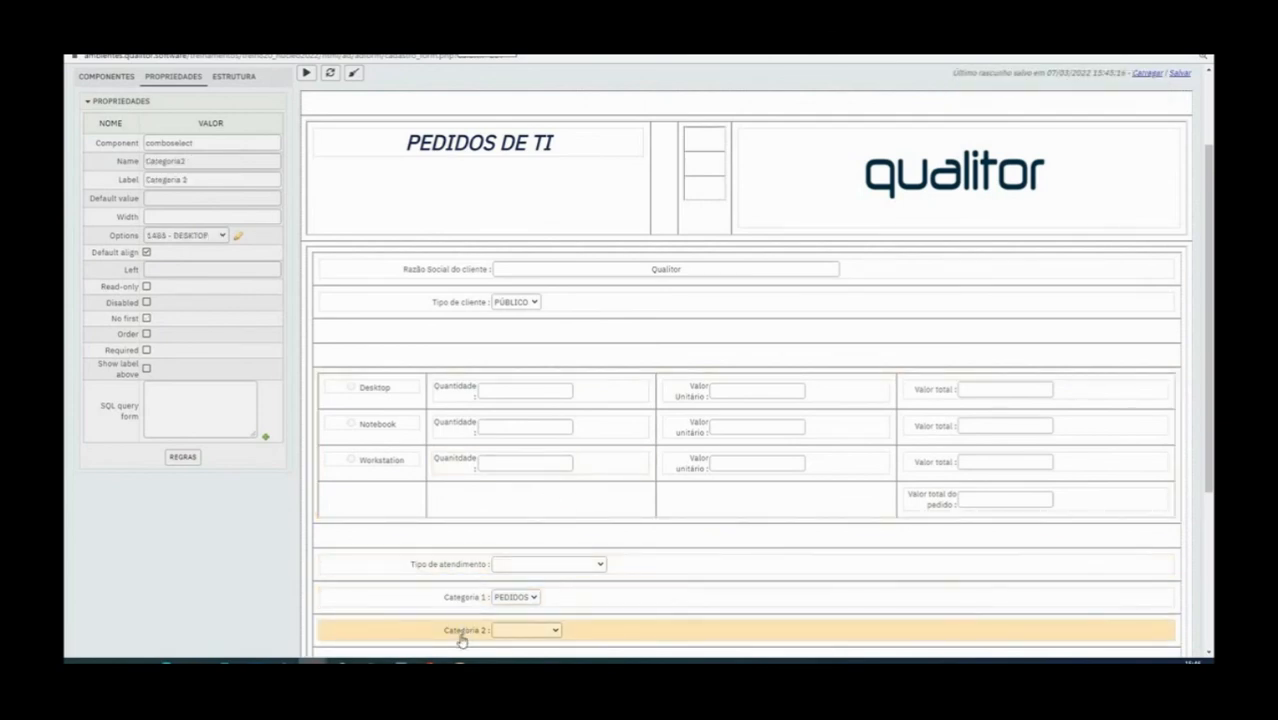
pyautogui.scroll(2, 241, 310)
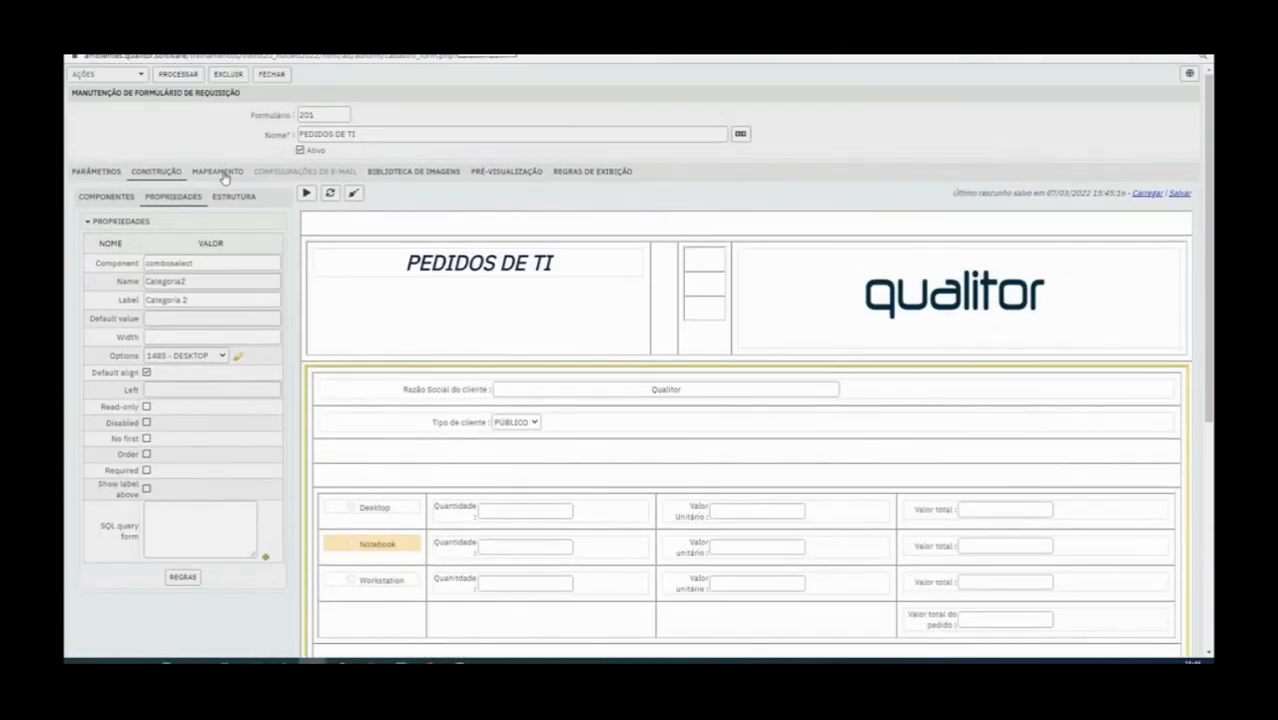
pyautogui.click(222, 175)
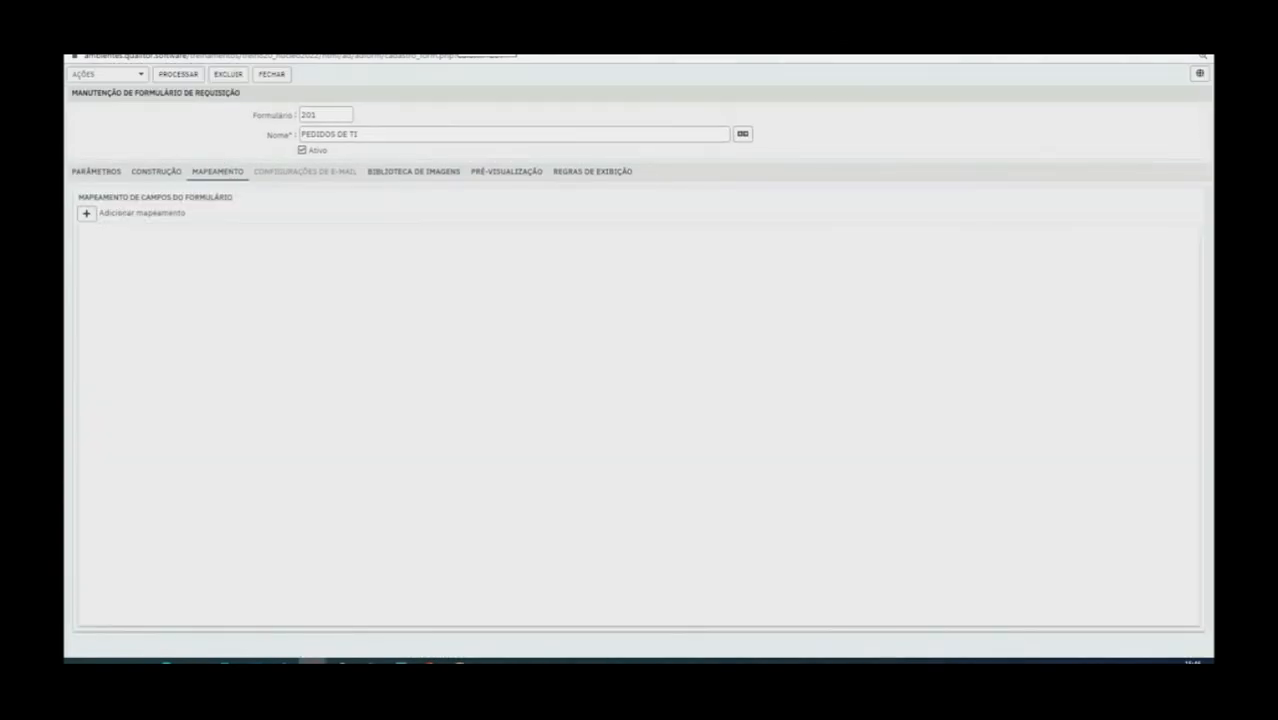
pyautogui.click(86, 216)
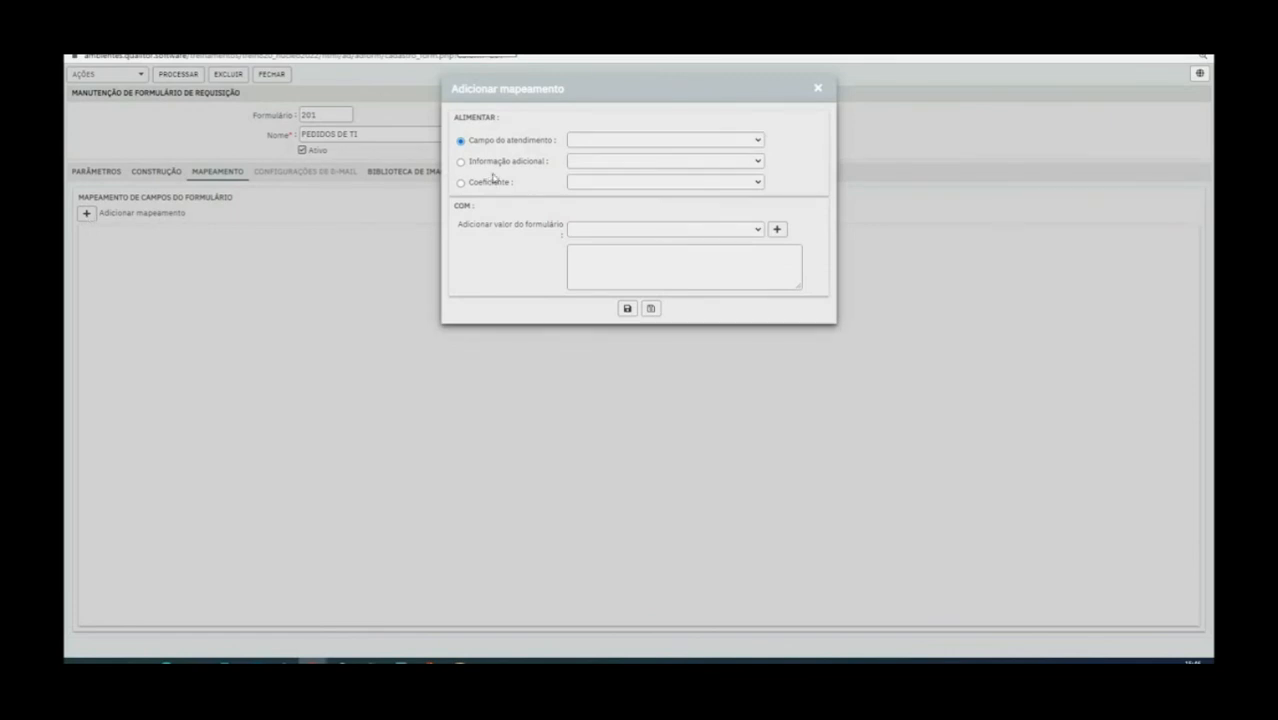
pyautogui.click(570, 141)
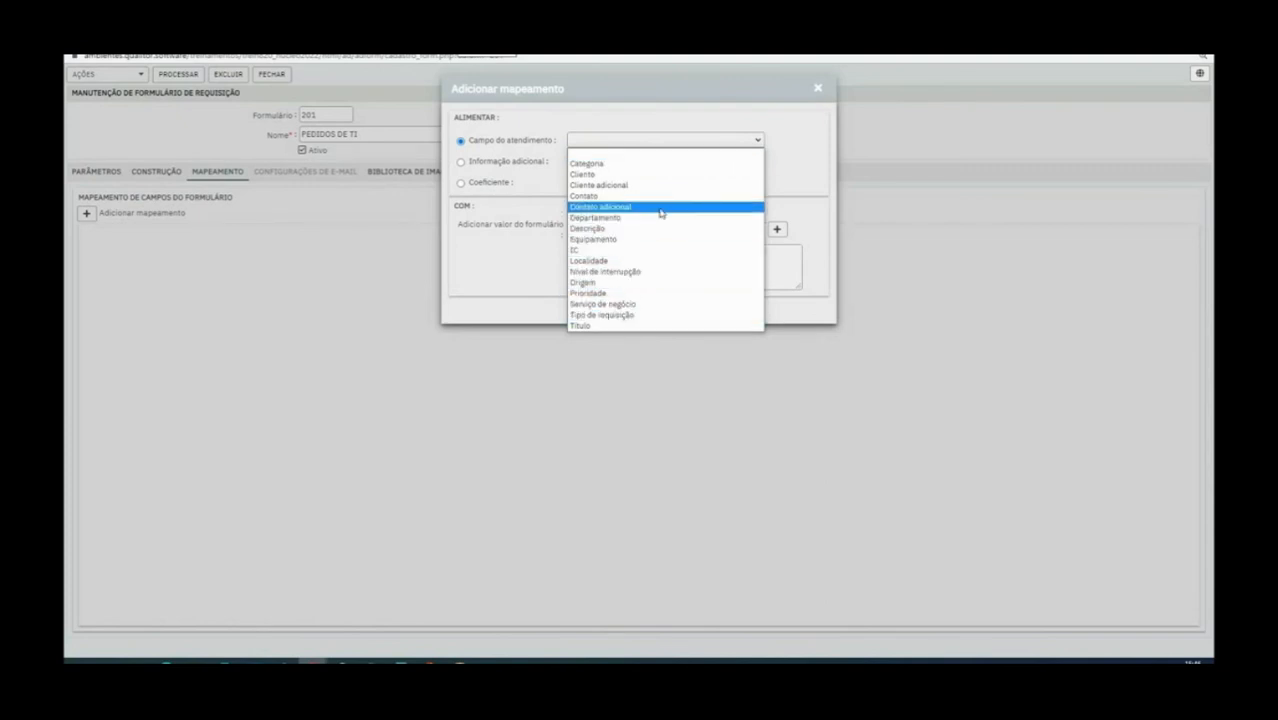
pyautogui.click(609, 318)
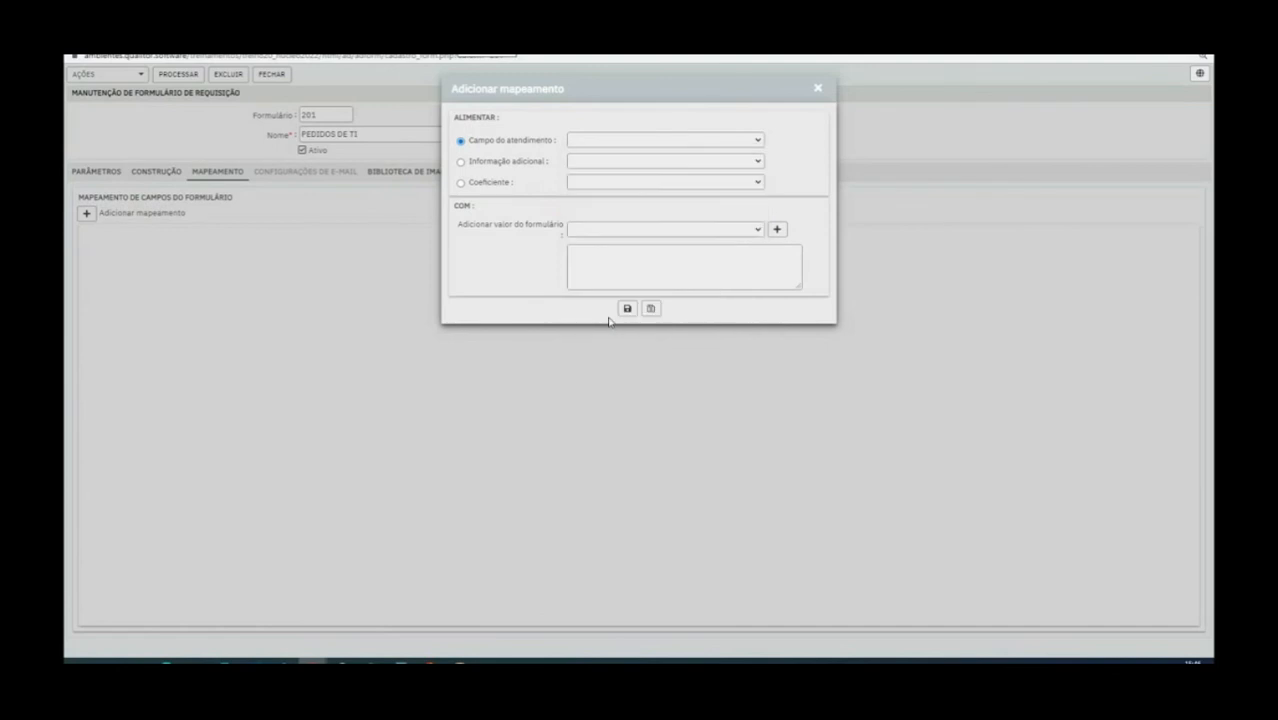
pyautogui.click(745, 230)
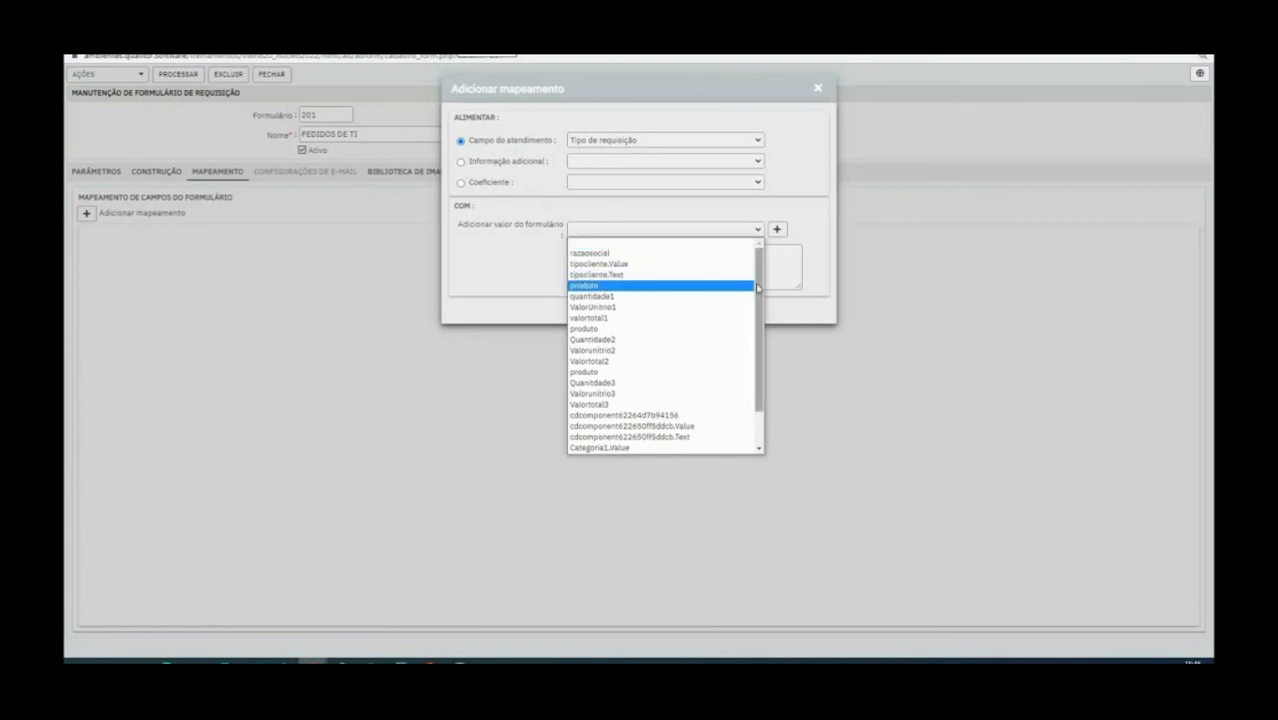
pyautogui.moveTo(759, 290); pyautogui.dragTo(759, 325)
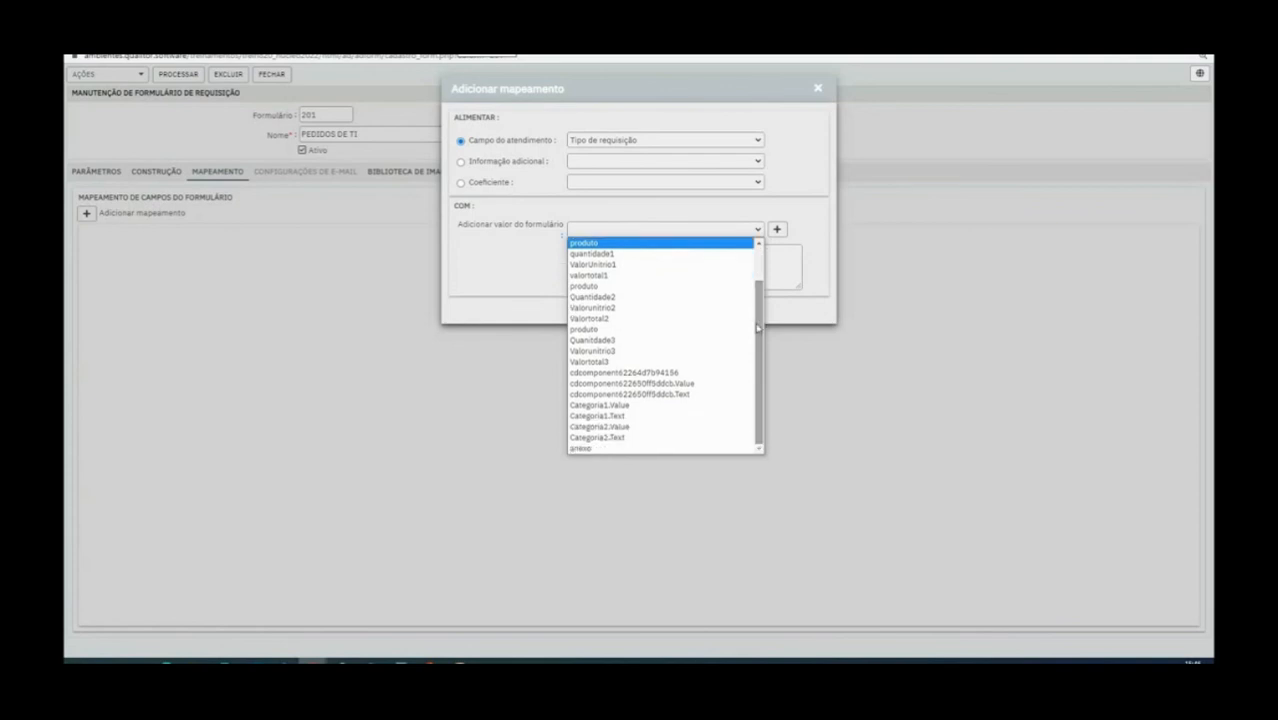
pyautogui.scroll(1, 668, 387)
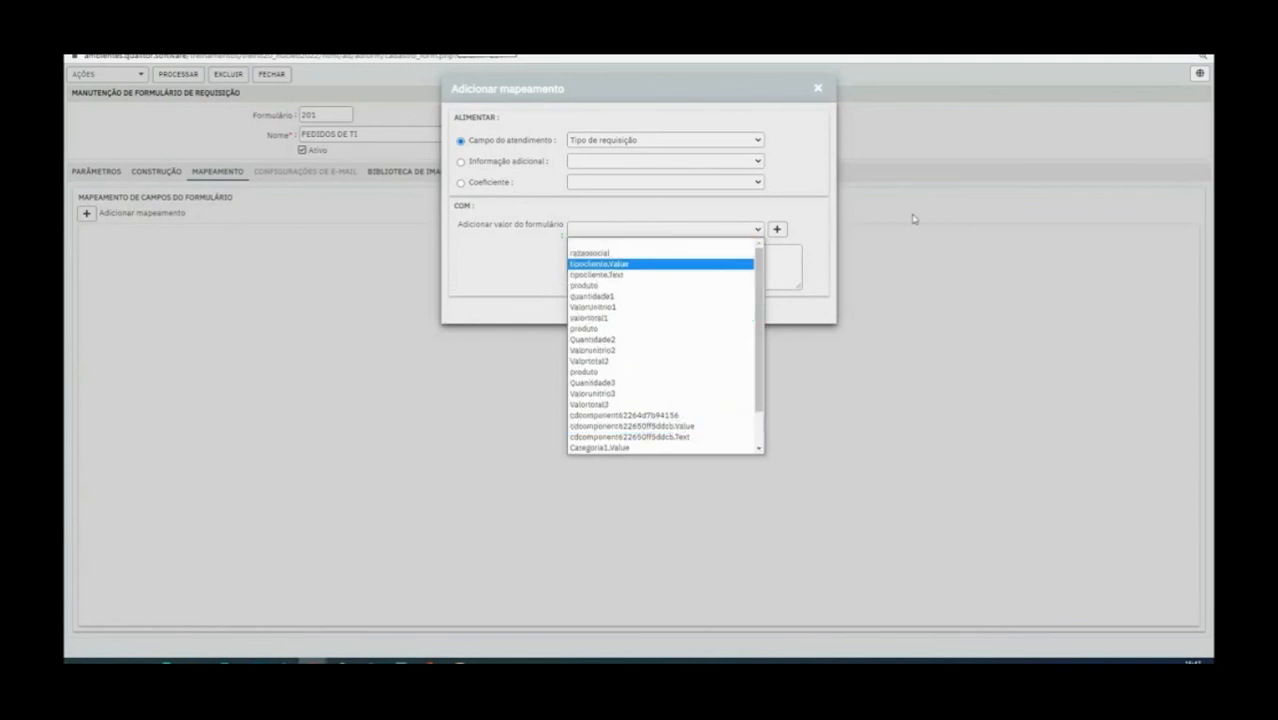
pyautogui.click(914, 219)
pyautogui.click(816, 92)
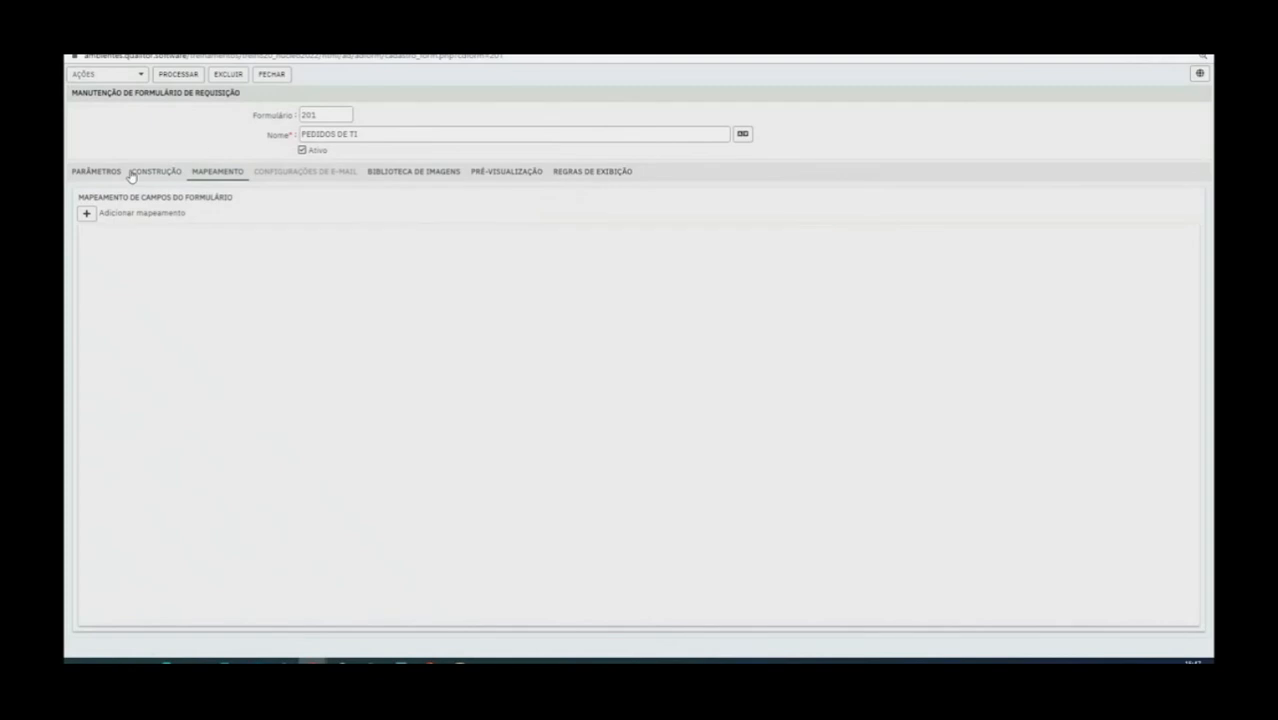
# Return to the form construction, save the form, and check the component name of the Tipo de atendimento combo
pyautogui.click(114, 171)
pyautogui.click(158, 171)
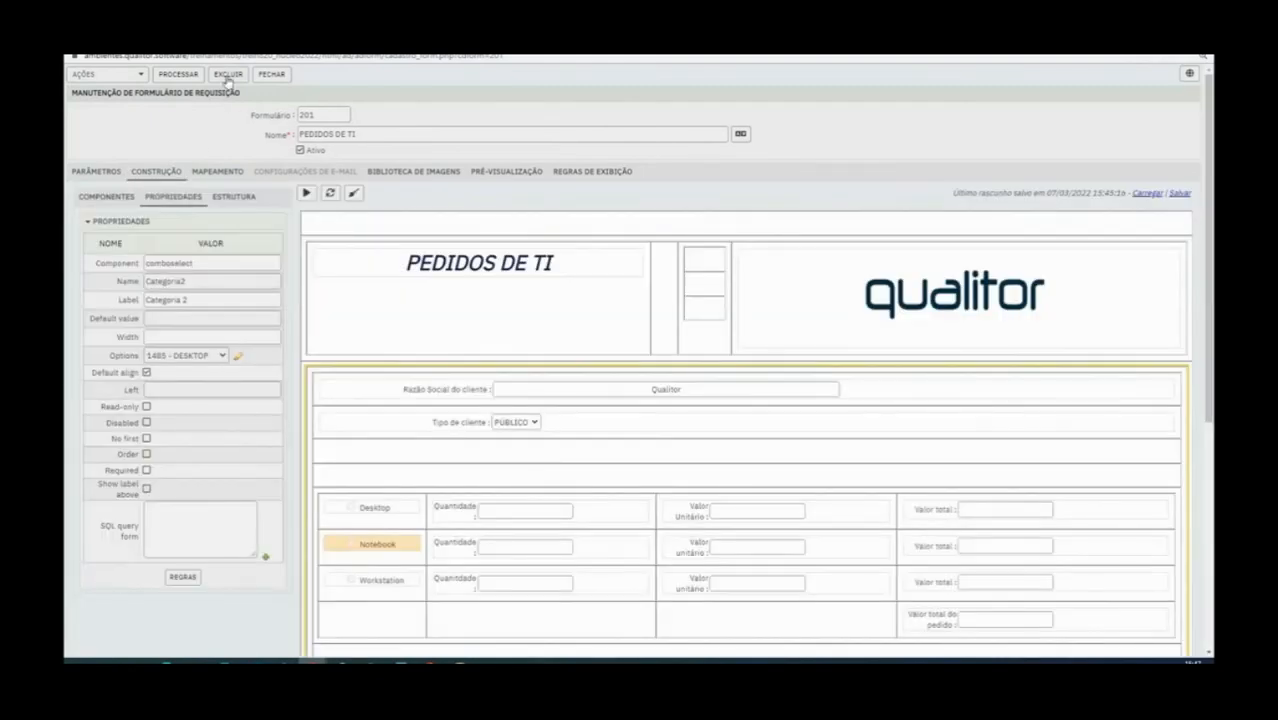
pyautogui.click(195, 75)
pyautogui.scroll(-2, 485, 500)
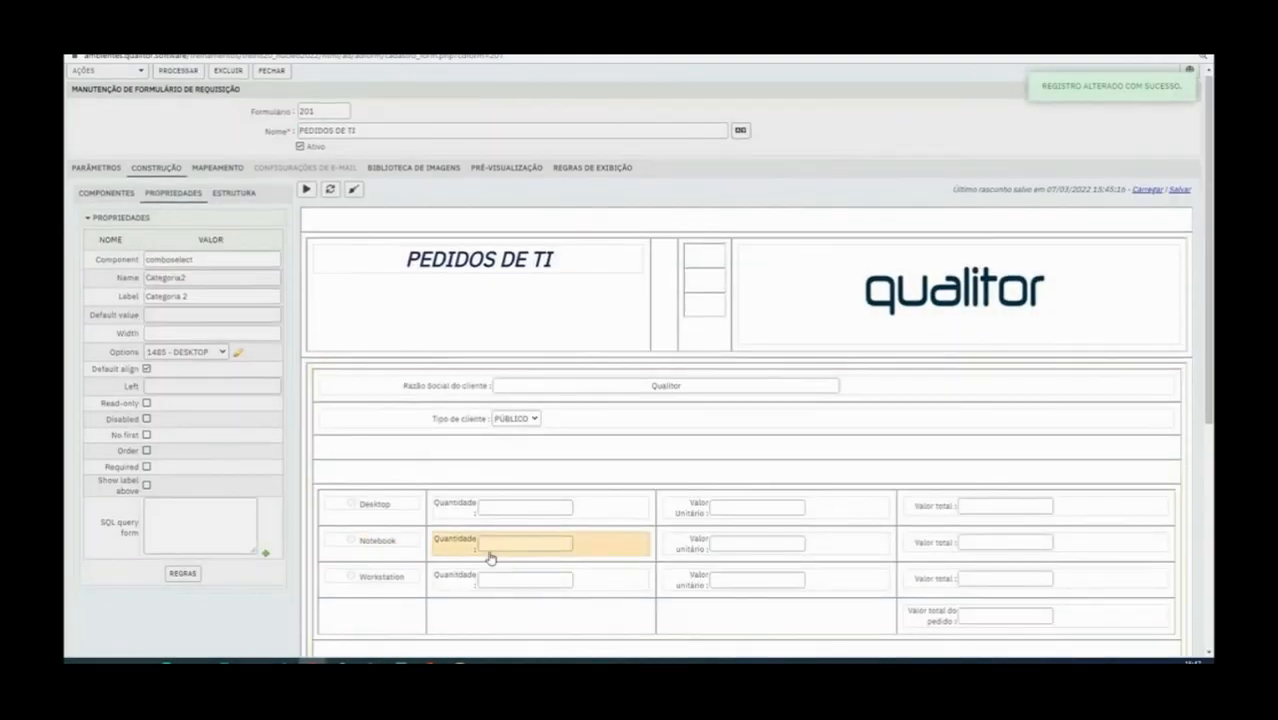
pyautogui.click(482, 566)
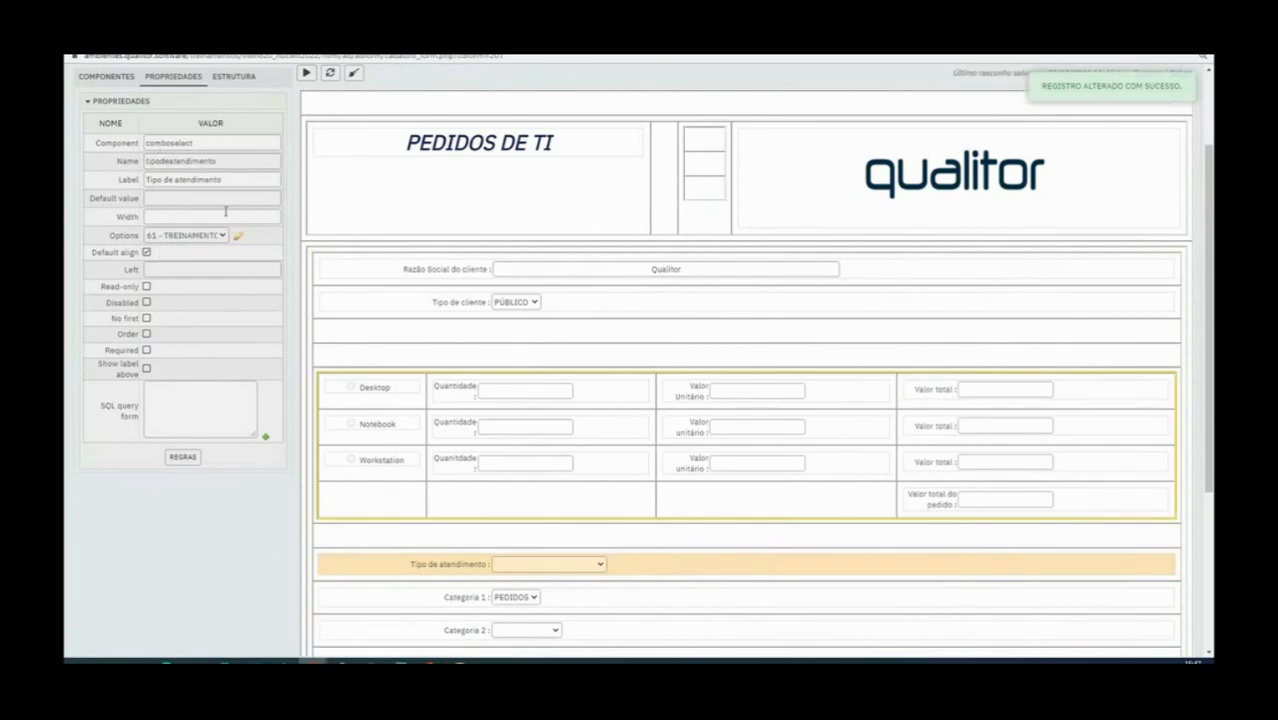
pyautogui.scroll(2, 465, 491)
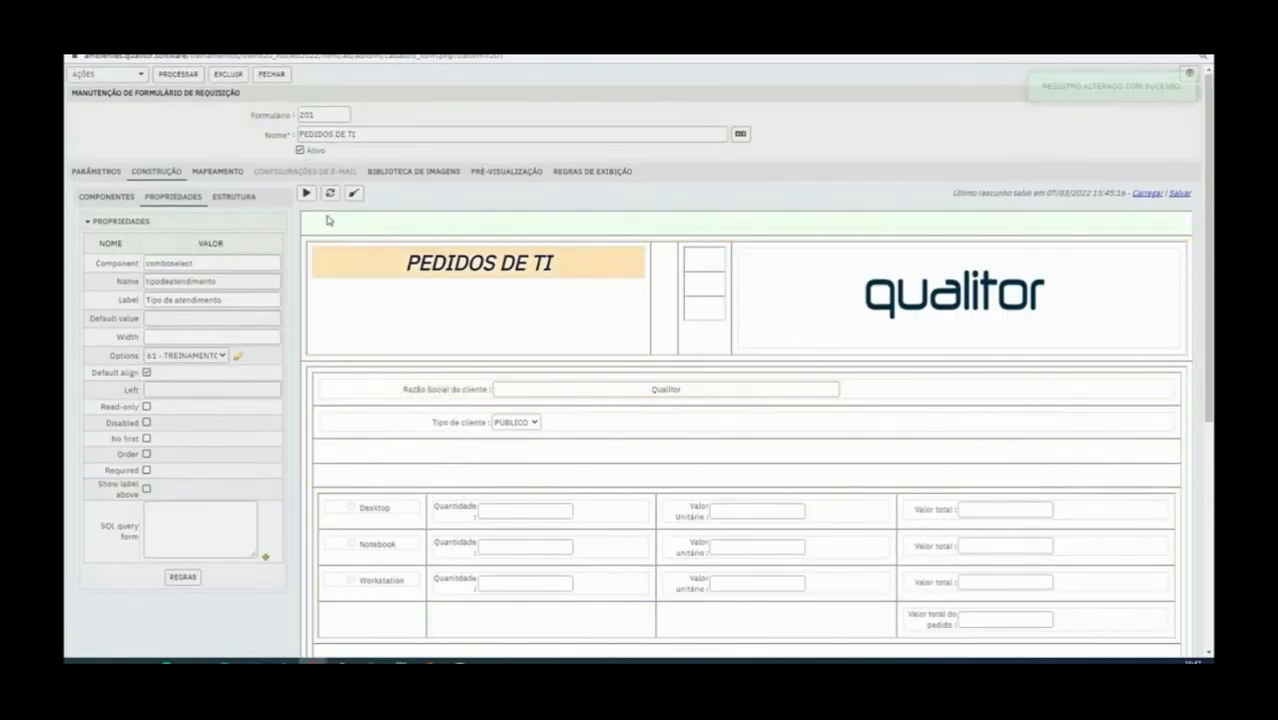
# Add a form mapping that feeds the request field Tipo de requisição with tipodeatendimento.Value
pyautogui.click(232, 173)
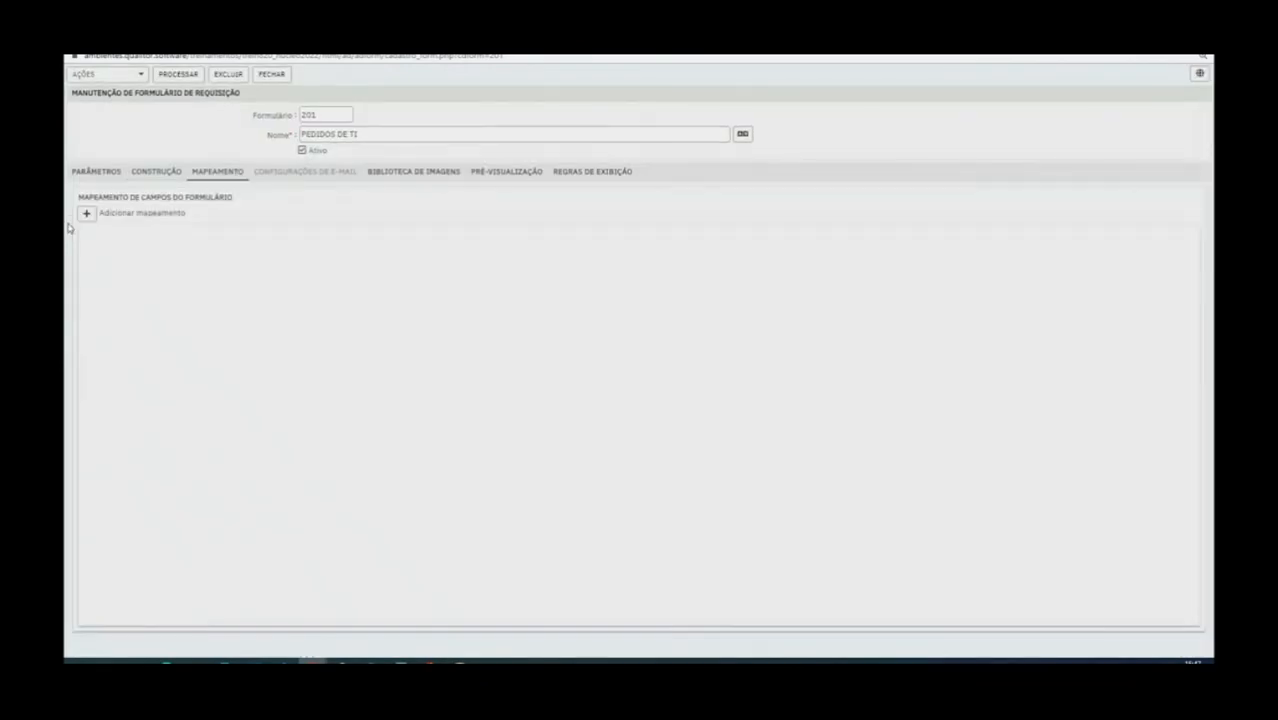
pyautogui.click(86, 214)
pyautogui.click(646, 139)
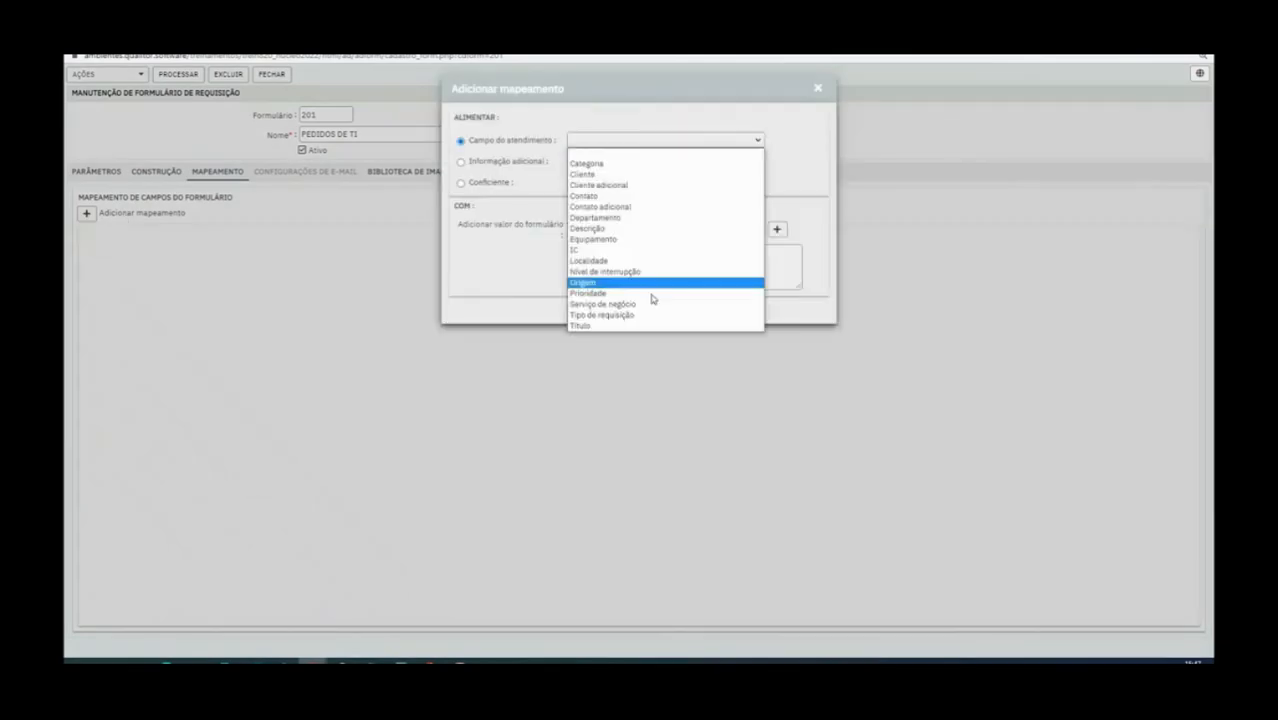
pyautogui.click(650, 316)
pyautogui.click(625, 229)
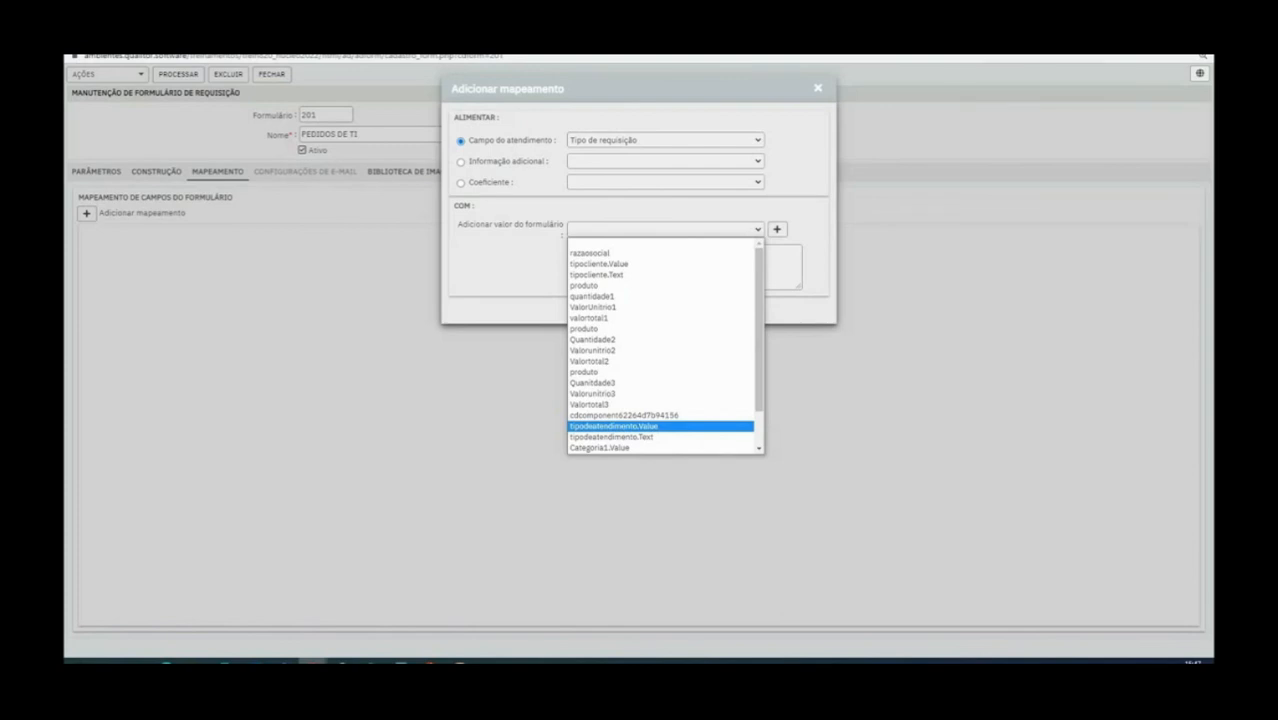
pyautogui.press('Escape')
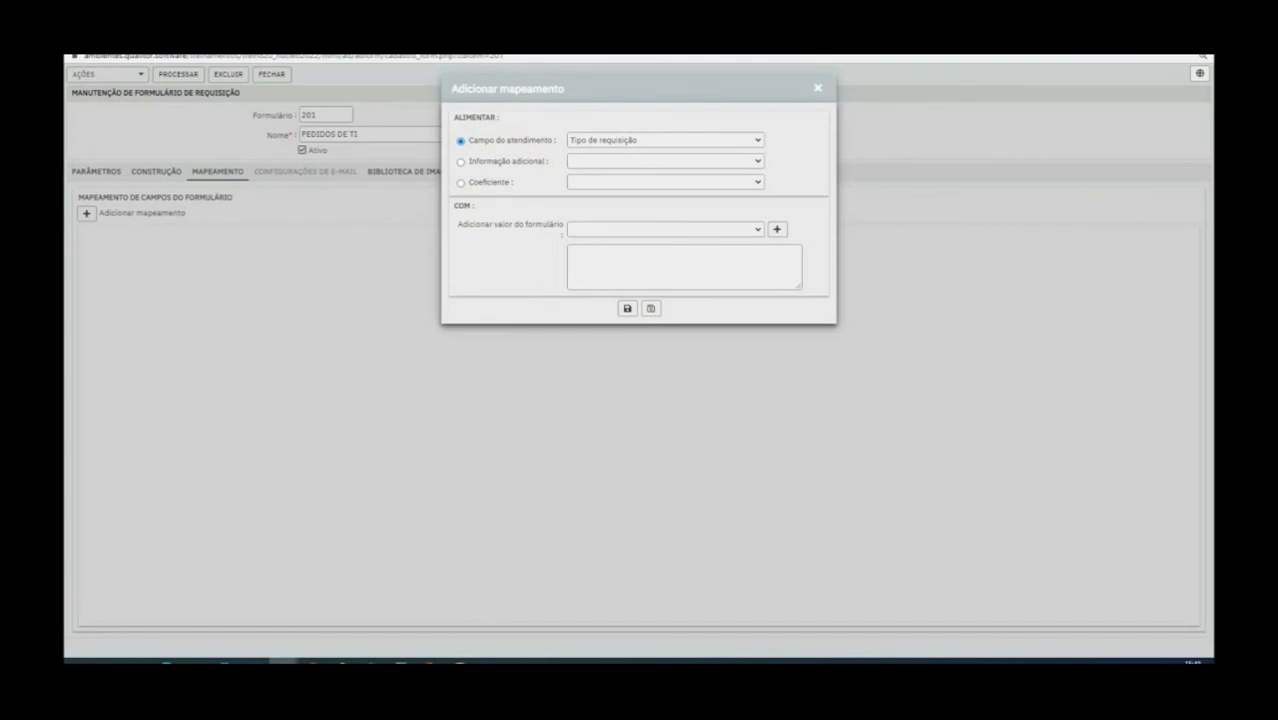
pyautogui.click(655, 229)
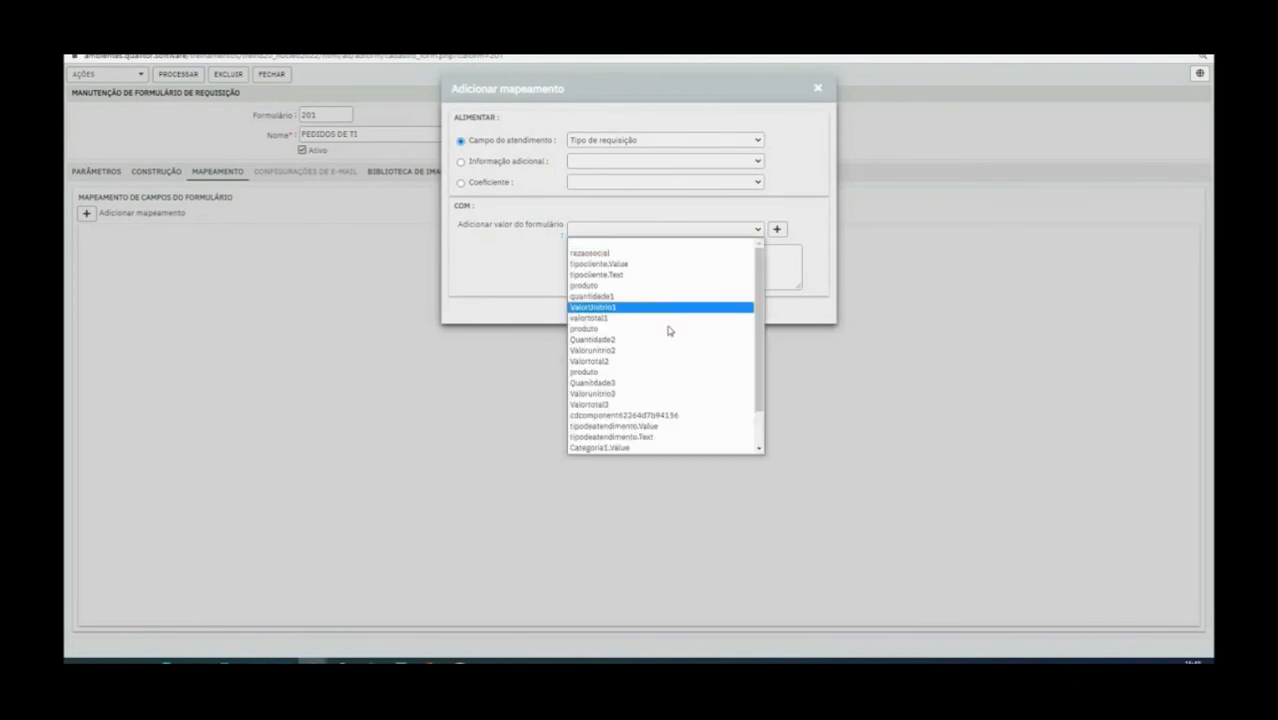
pyautogui.click(674, 428)
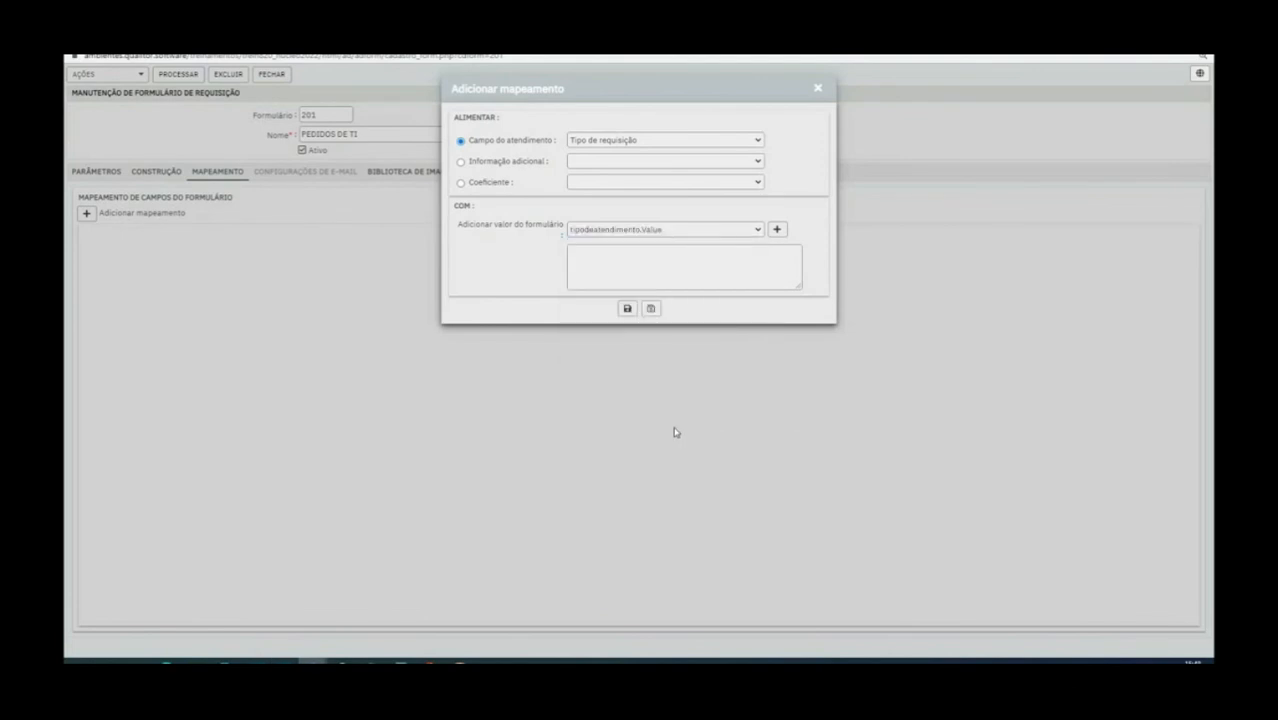
pyautogui.click(650, 308)
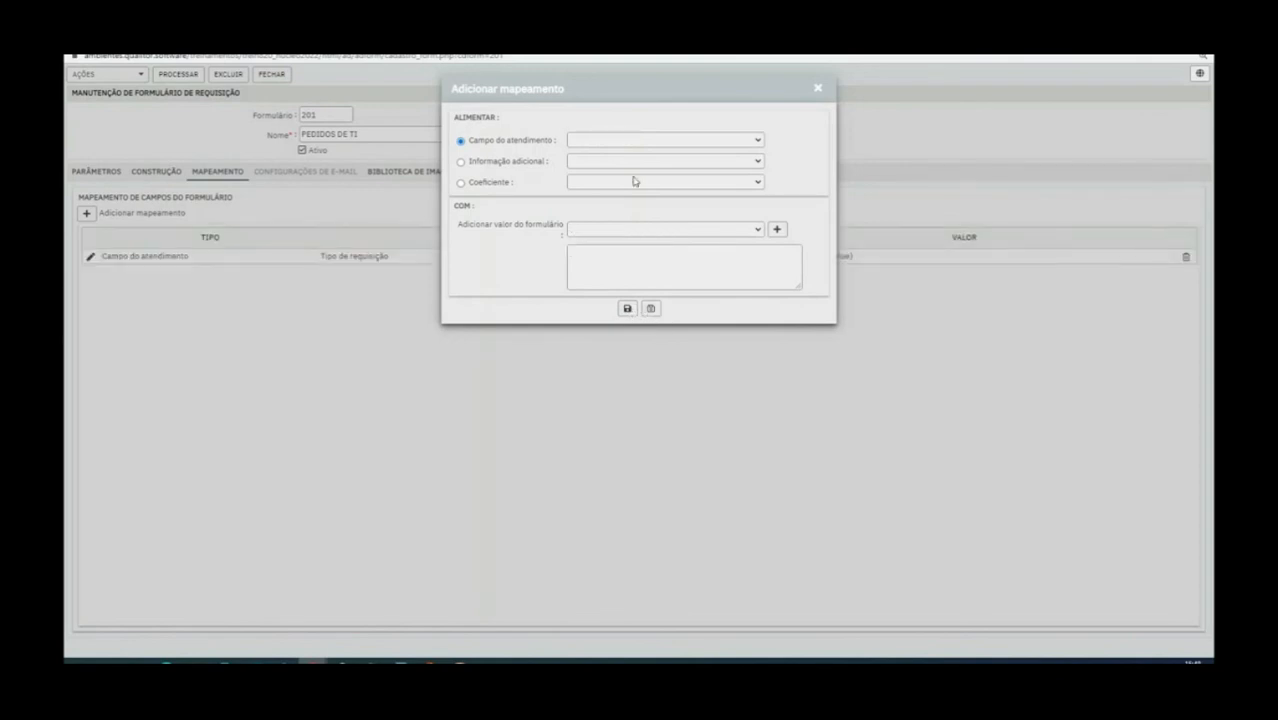
# Add a mapping that feeds the request field Categoria with Categoria2.Value, and save the form
pyautogui.click(640, 141)
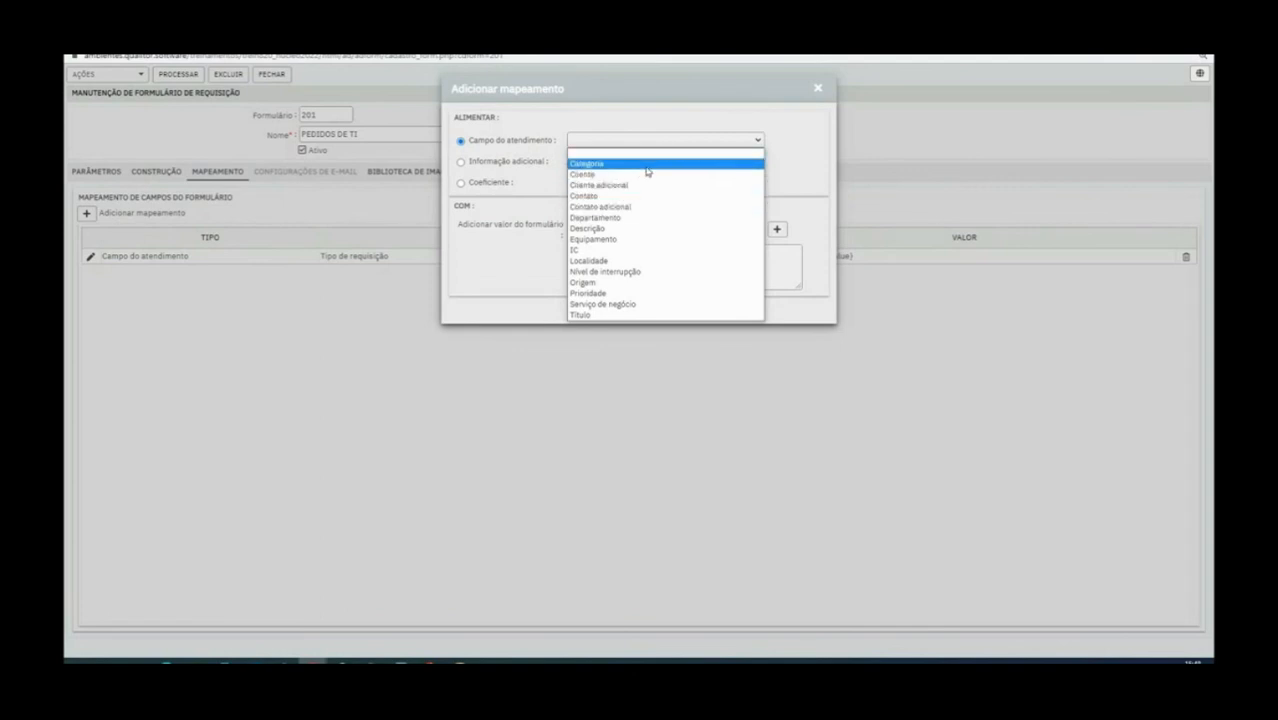
pyautogui.click(646, 166)
pyautogui.click(757, 229)
pyautogui.scroll(-3, 697, 403)
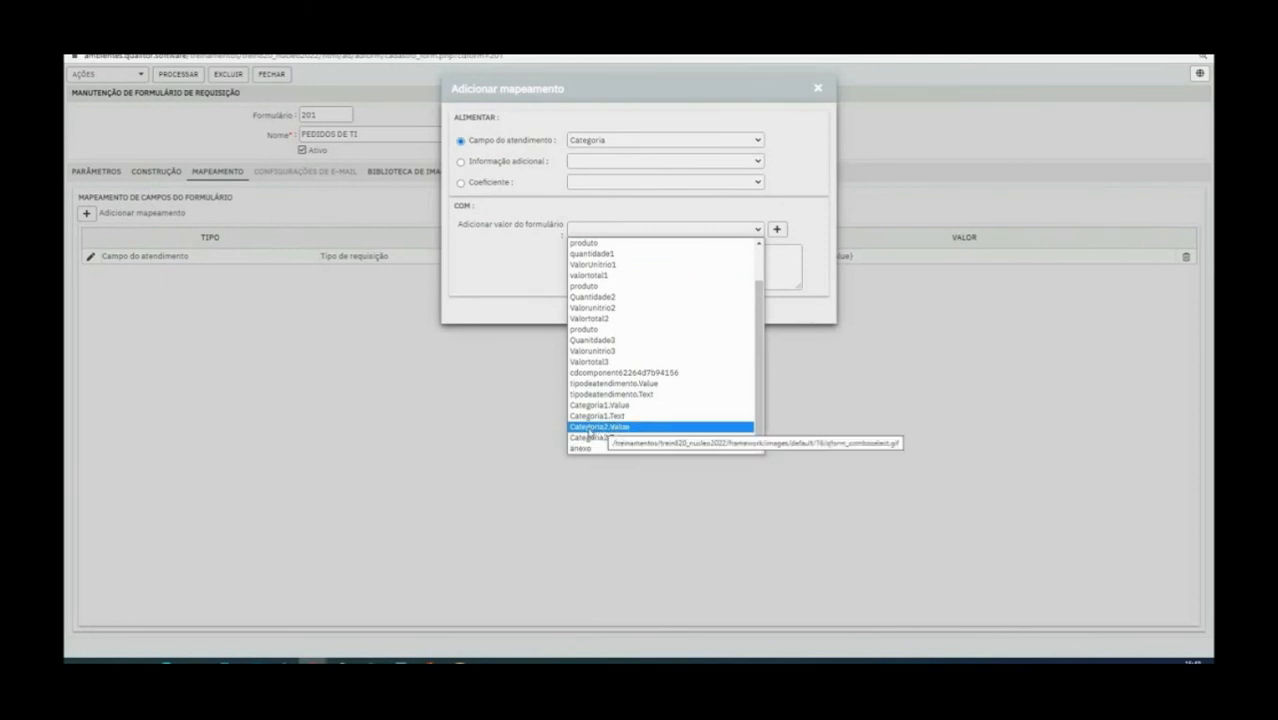
pyautogui.click(590, 427)
pyautogui.click(776, 230)
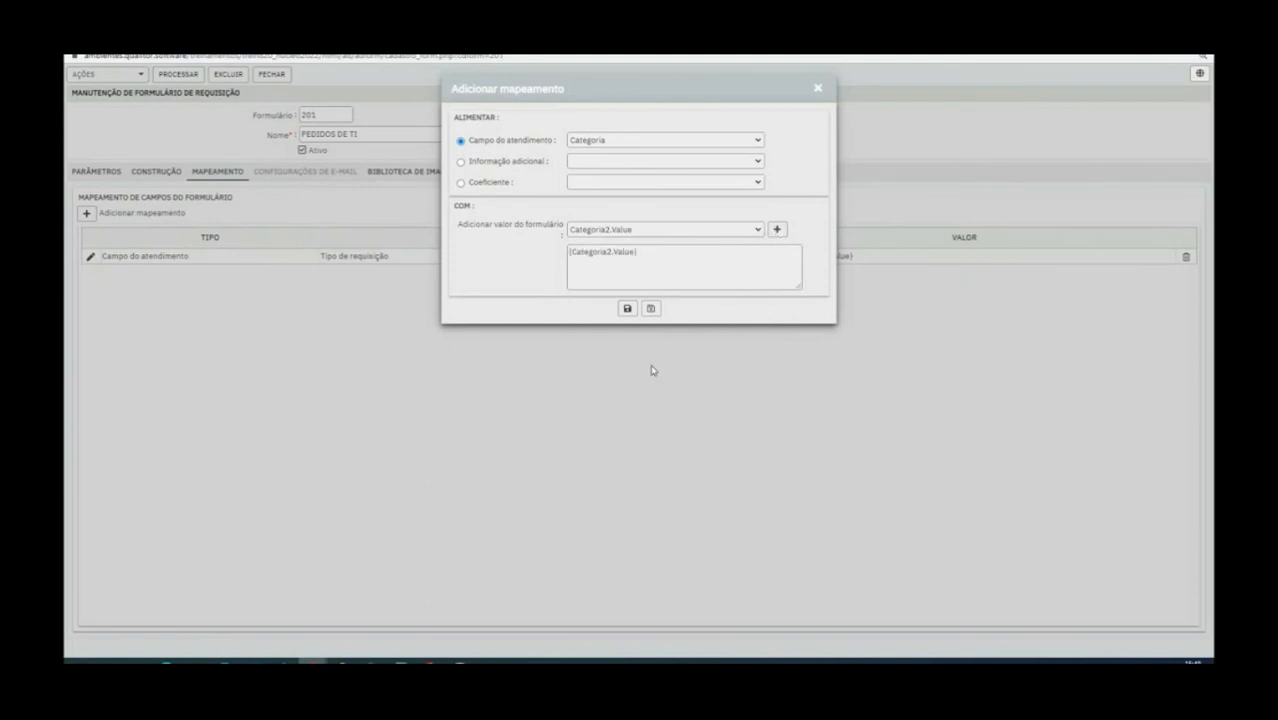
pyautogui.click(627, 308)
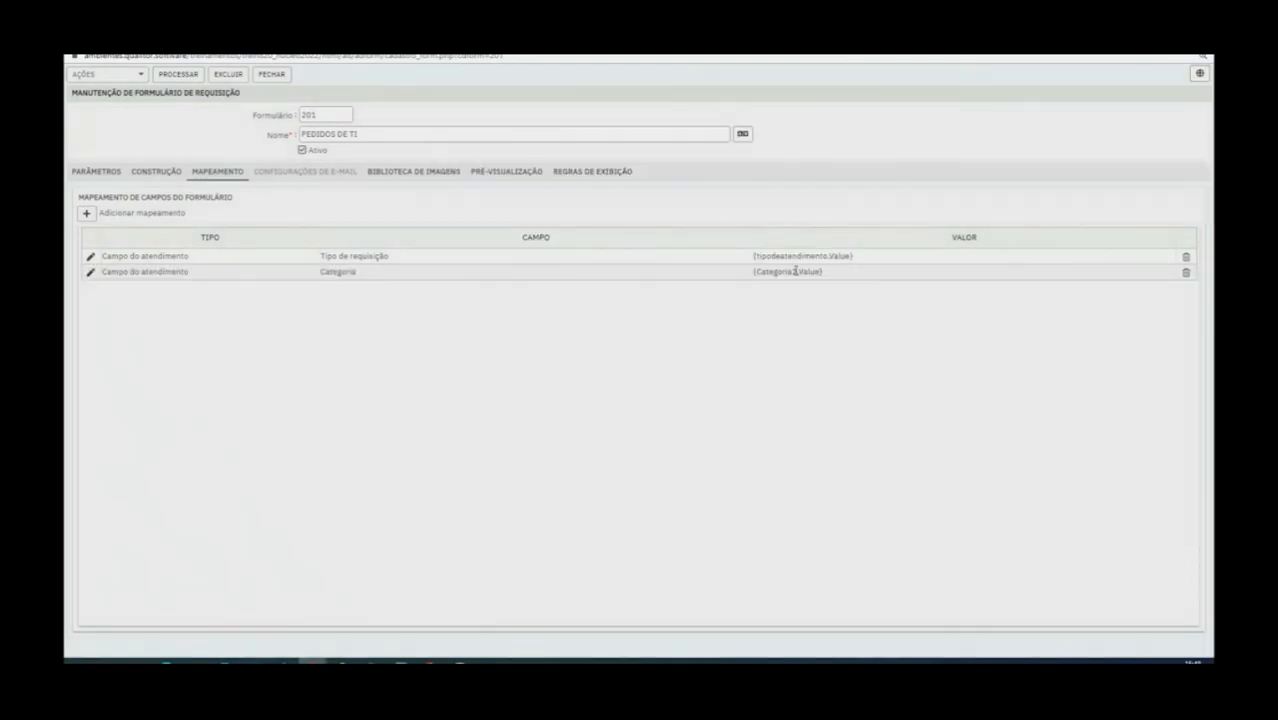
pyautogui.click(178, 76)
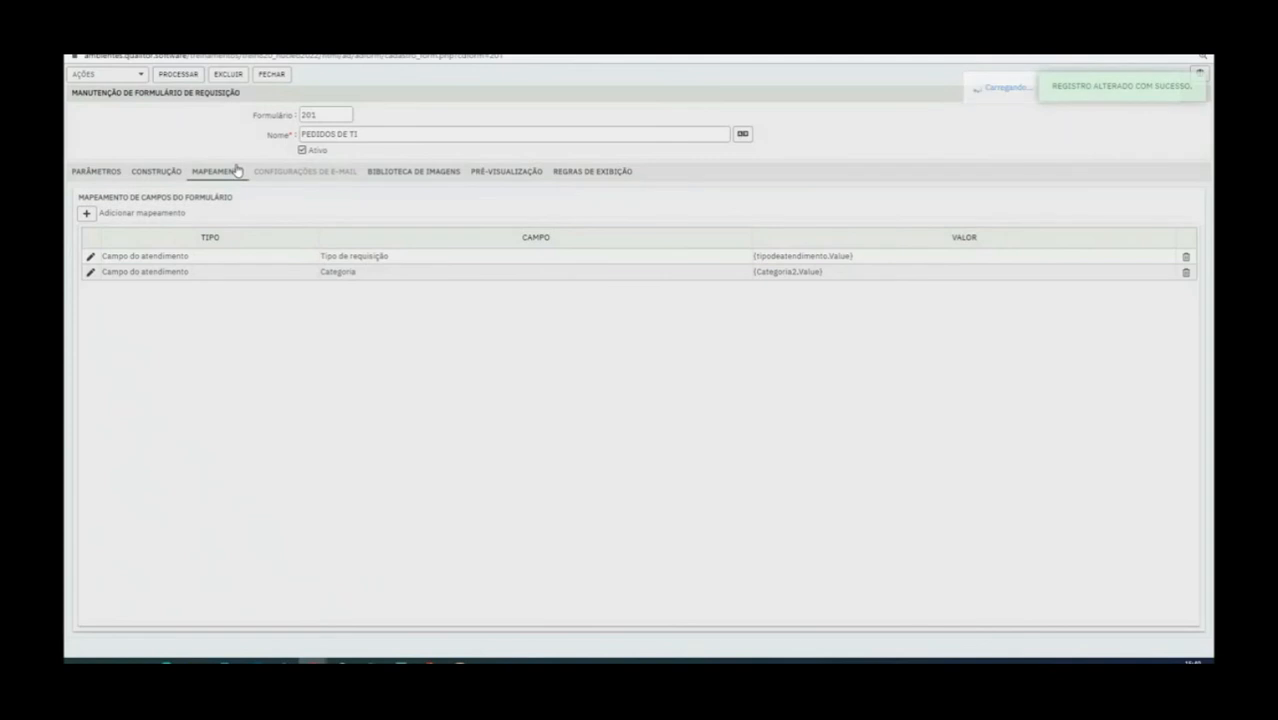
# Check the component name of the Categoria 2 combo in the form construction against the value used in the Categoria mapping
pyautogui.click(152, 171)
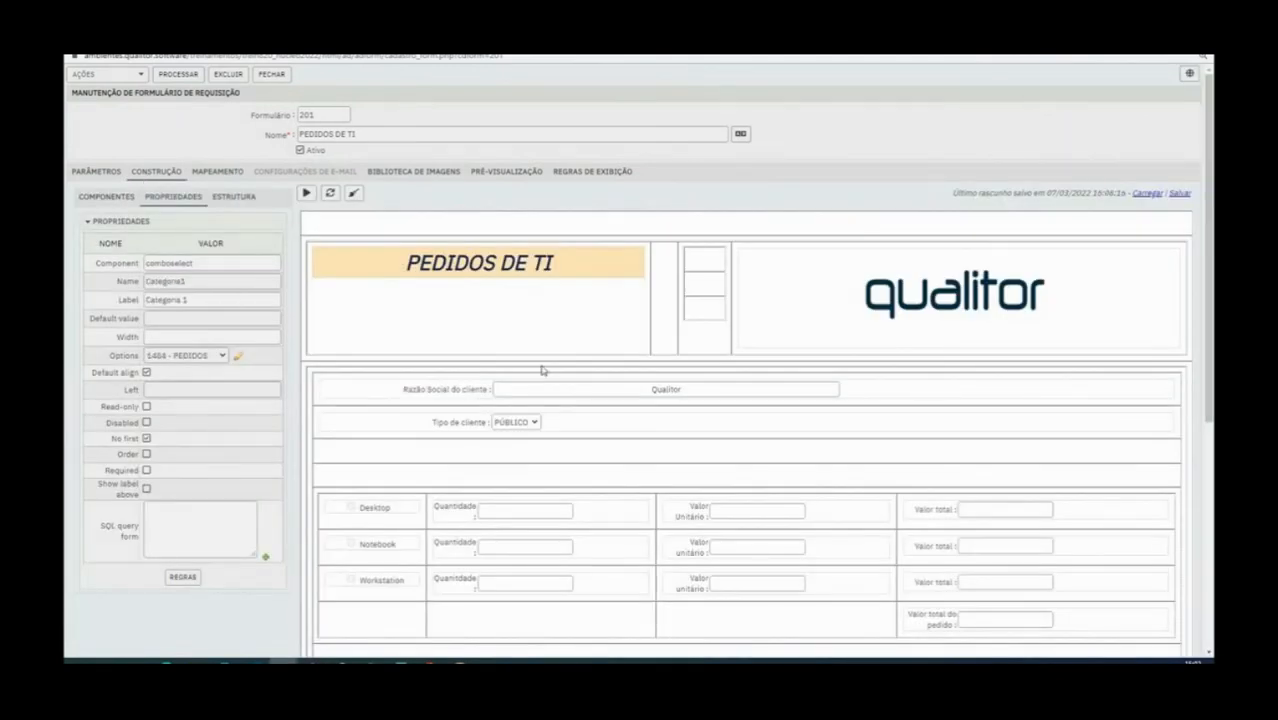
pyautogui.scroll(-3, 541, 371)
pyautogui.click(474, 381)
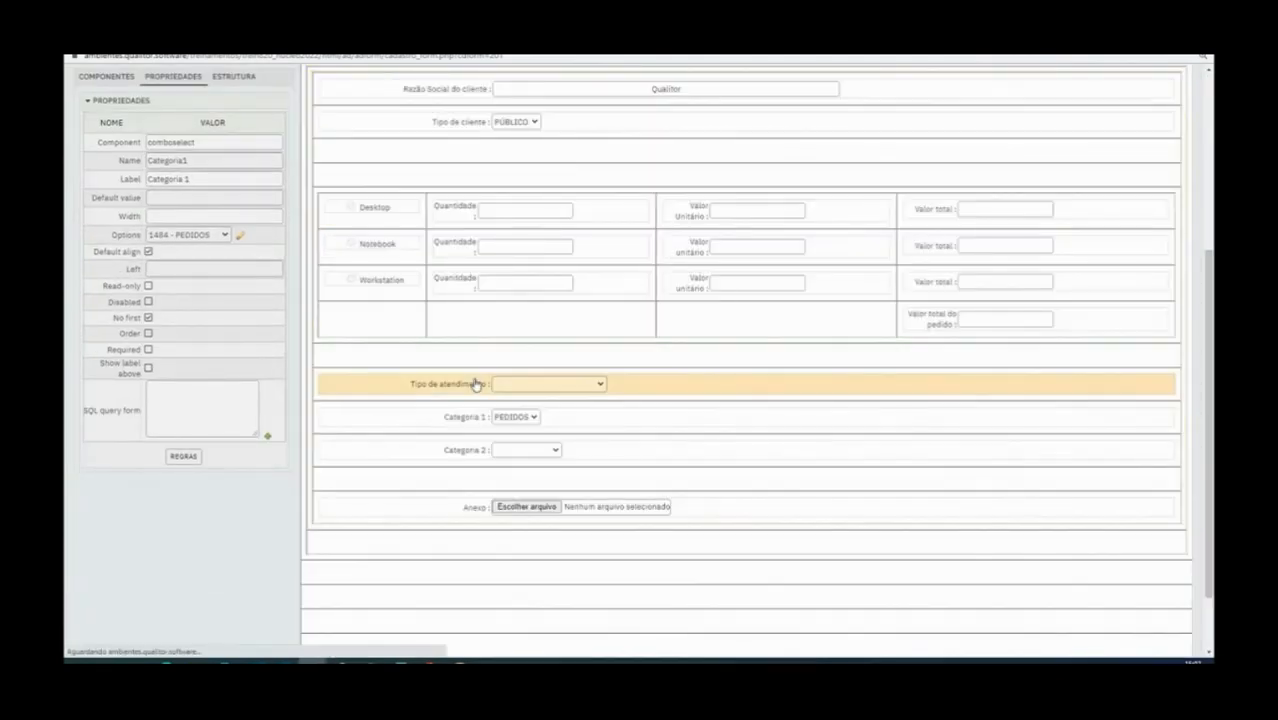
pyautogui.click(451, 452)
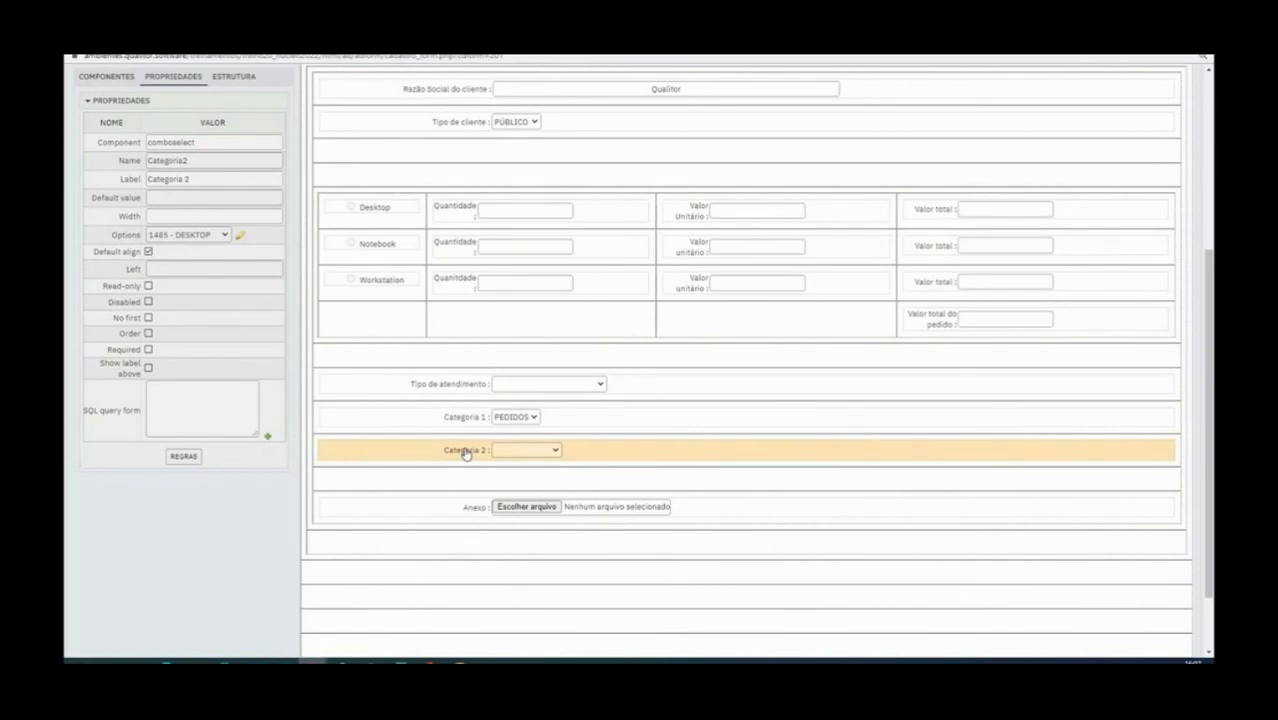
pyautogui.scroll(5, 431, 305)
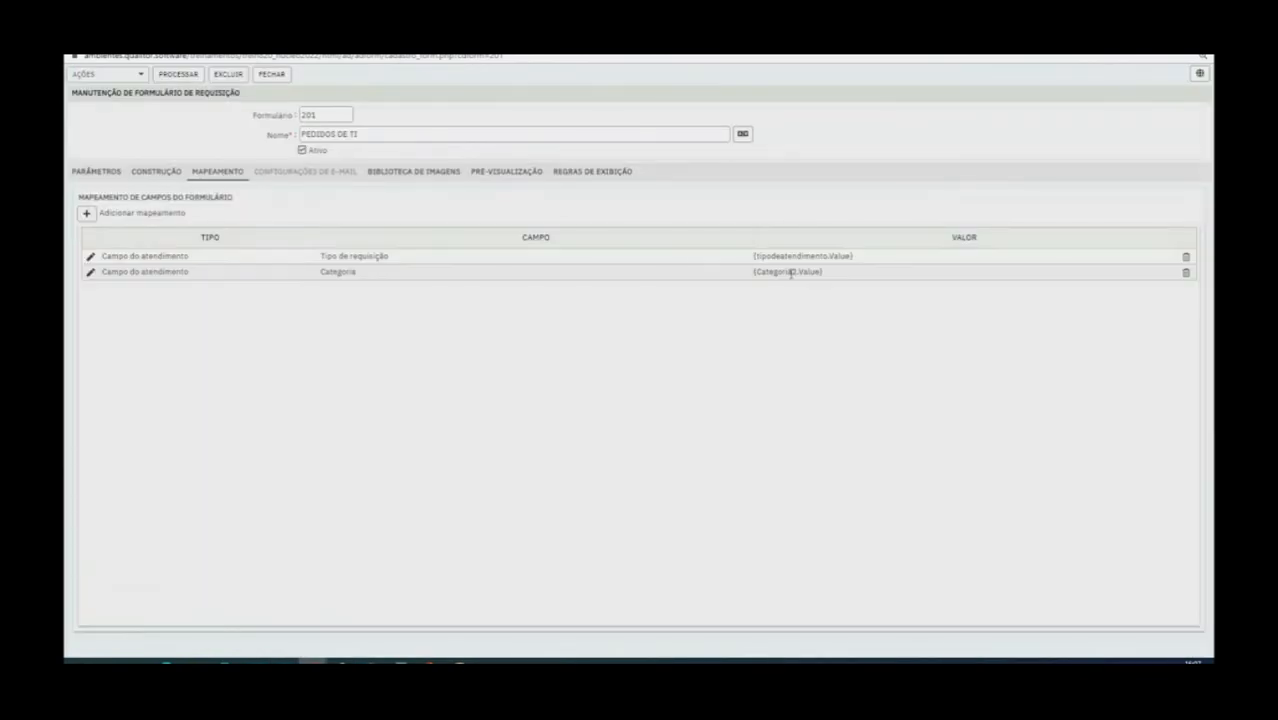
# Add a rule to the Tipo de atendimento combo with the condition tipodeatendimento.Value Igual a 61
pyautogui.click(142, 175)
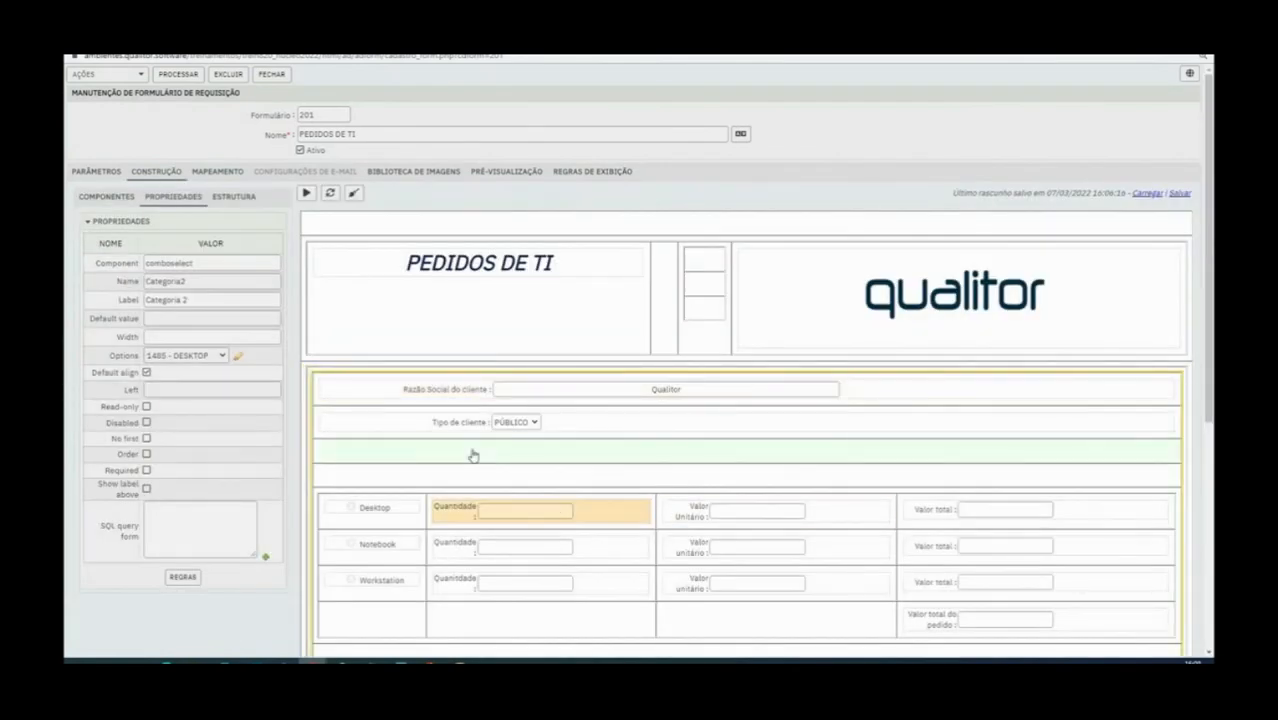
pyautogui.scroll(-1, 473, 456)
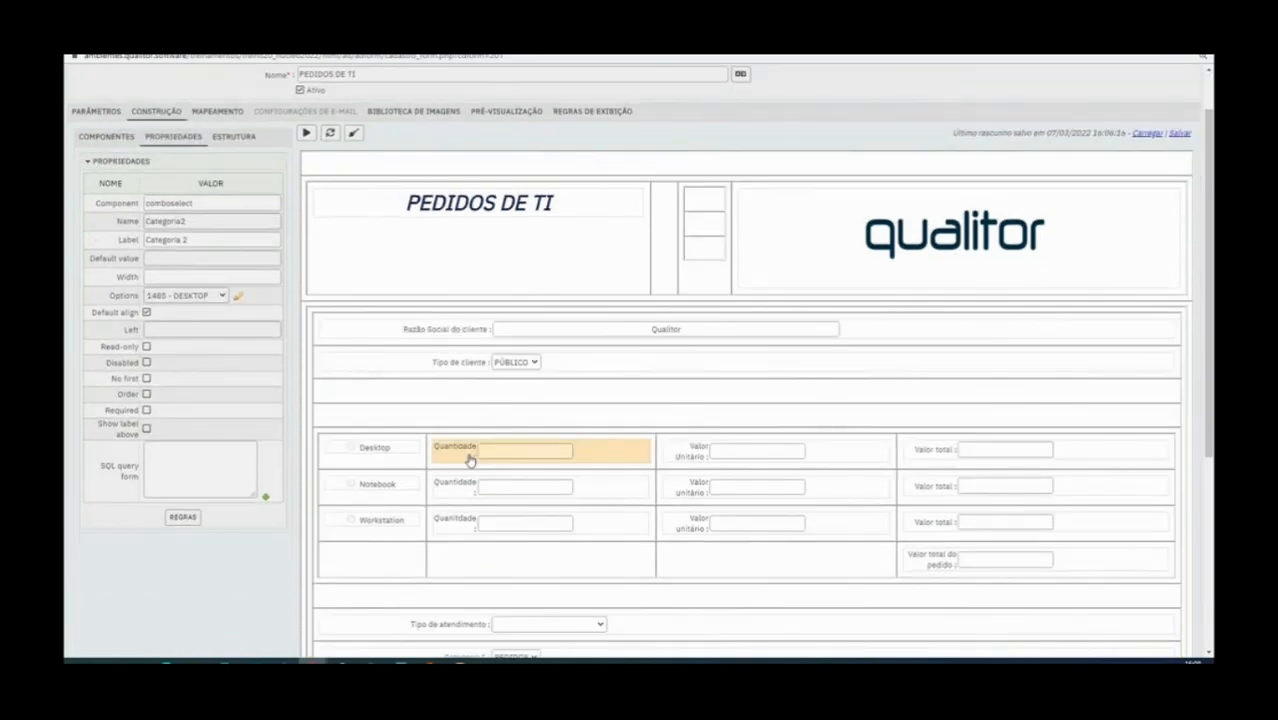
pyautogui.scroll(-4, 470, 458)
pyautogui.click(481, 386)
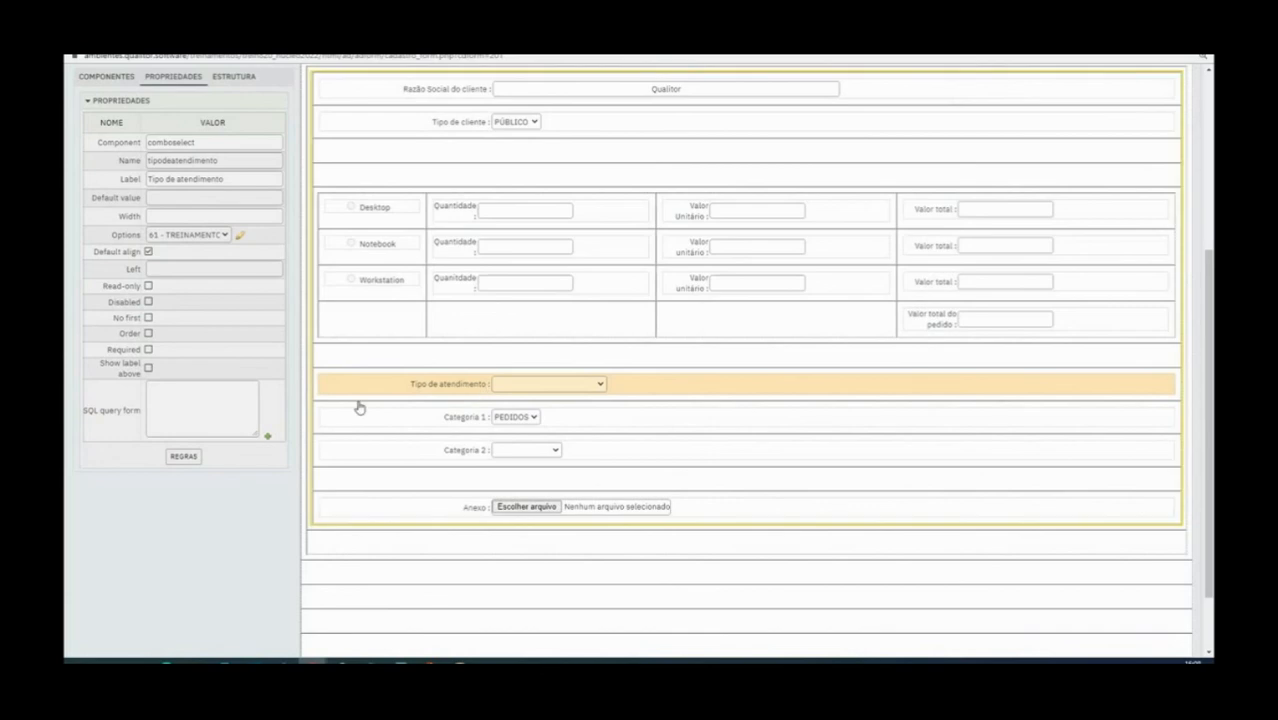
pyautogui.click(184, 456)
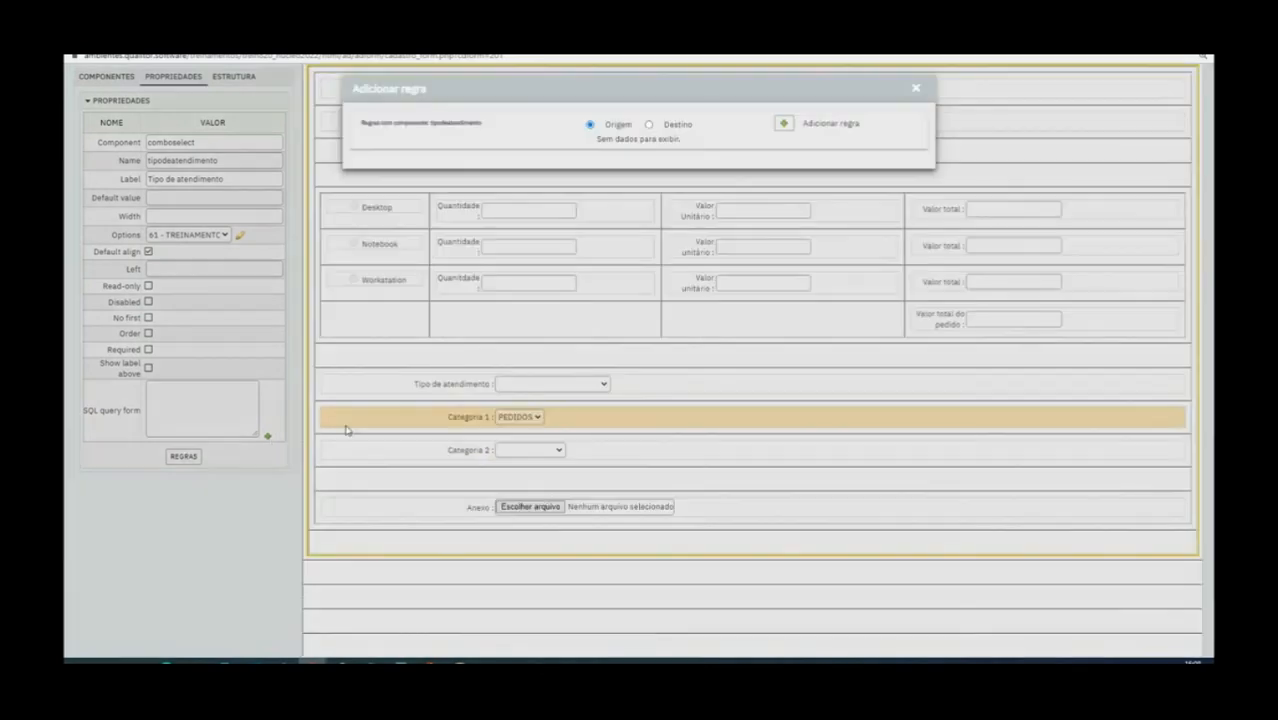
pyautogui.click(784, 123)
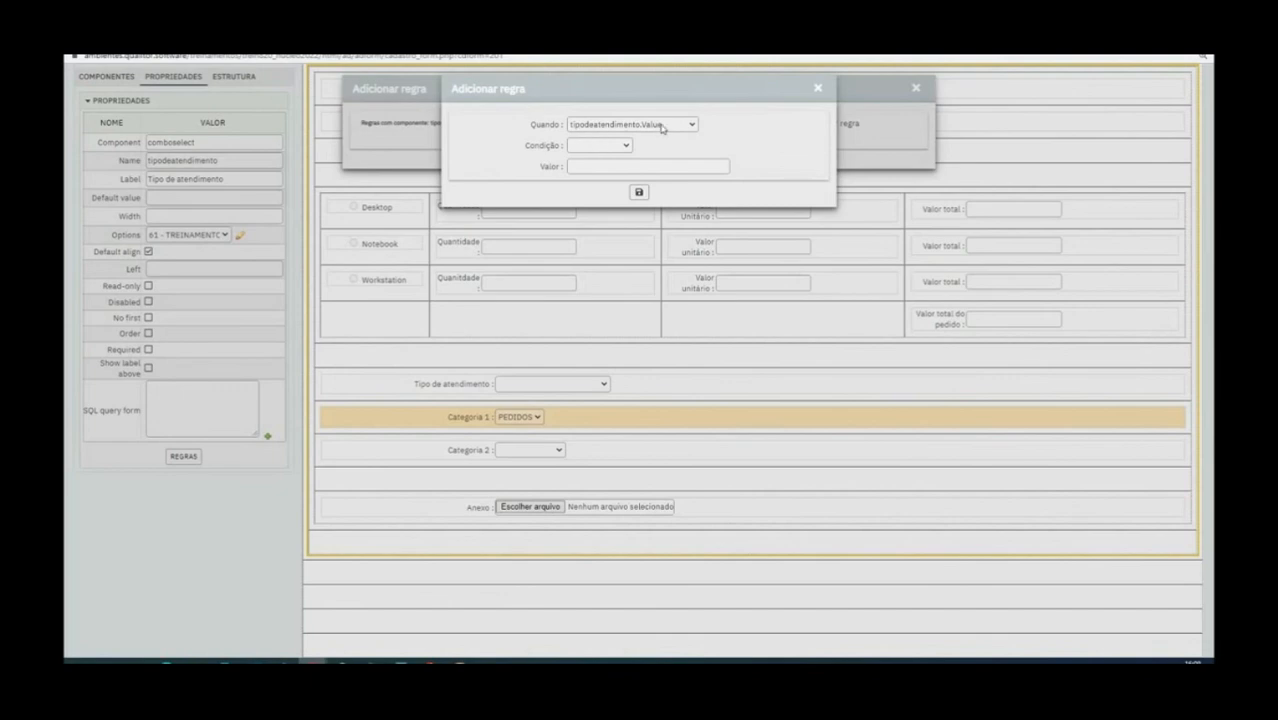
pyautogui.click(624, 147)
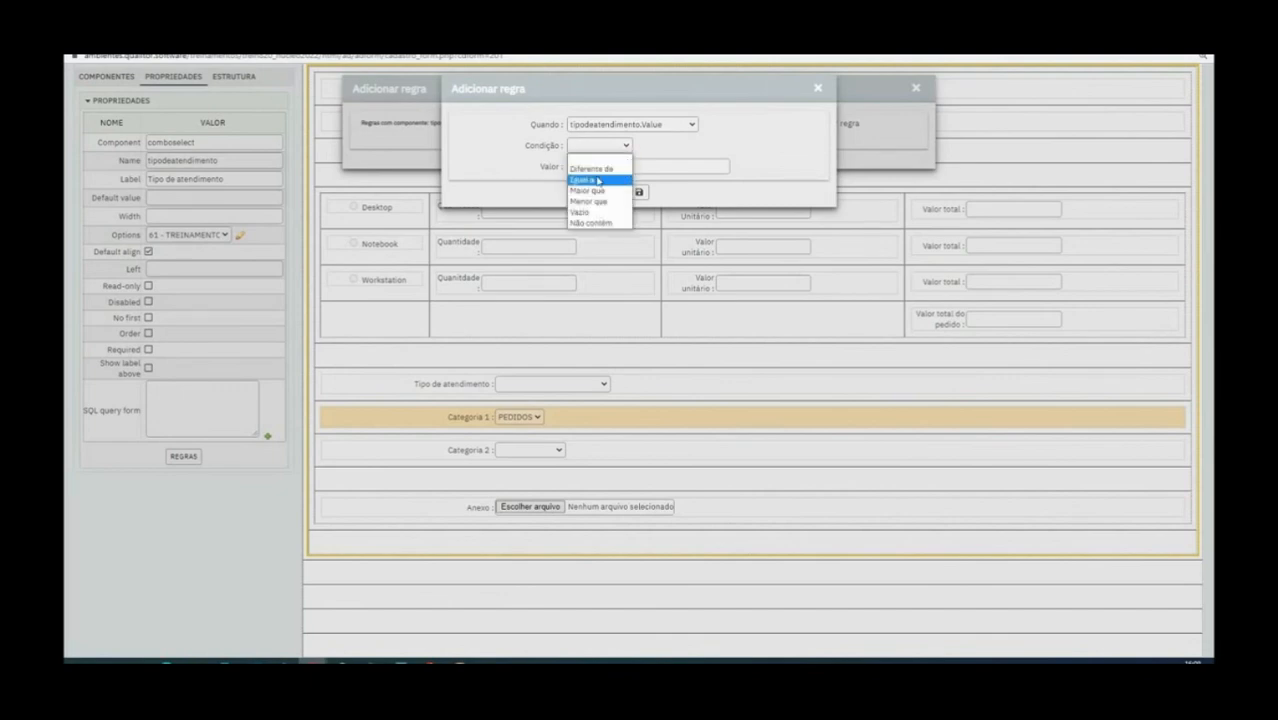
pyautogui.click(598, 180)
pyautogui.click(605, 168)
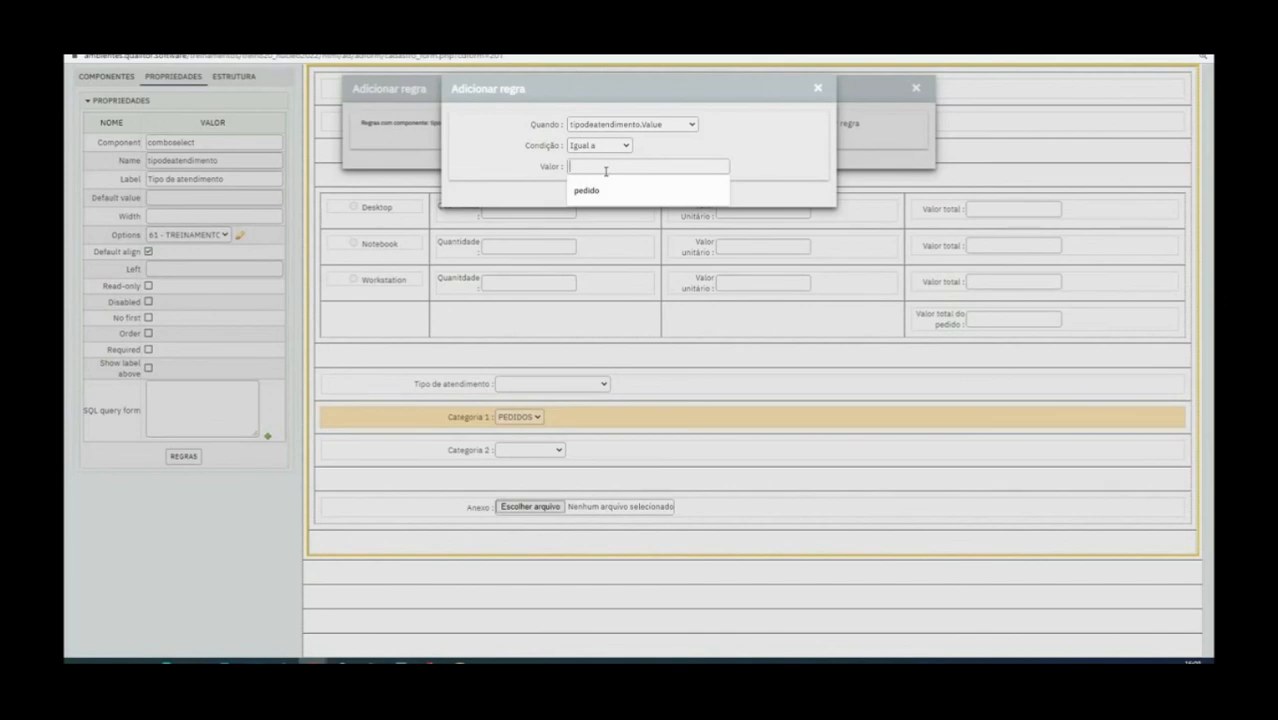
pyautogui.write('61')
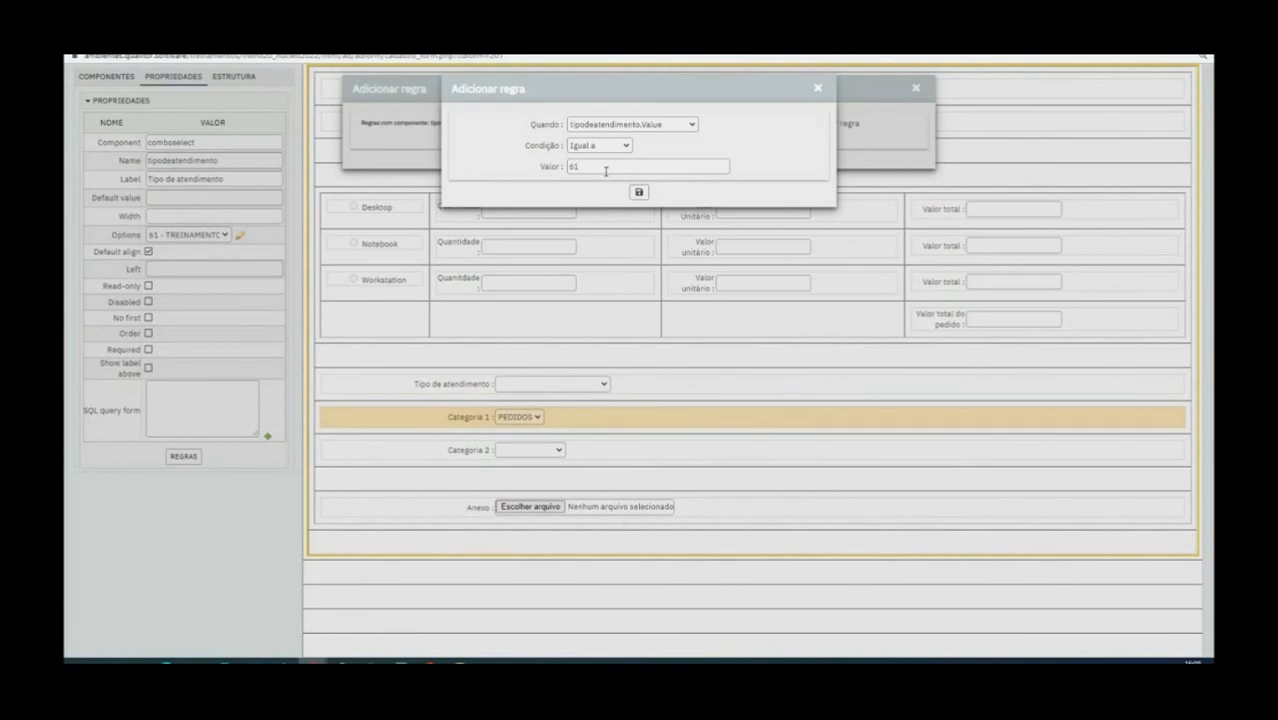
pyautogui.click(638, 193)
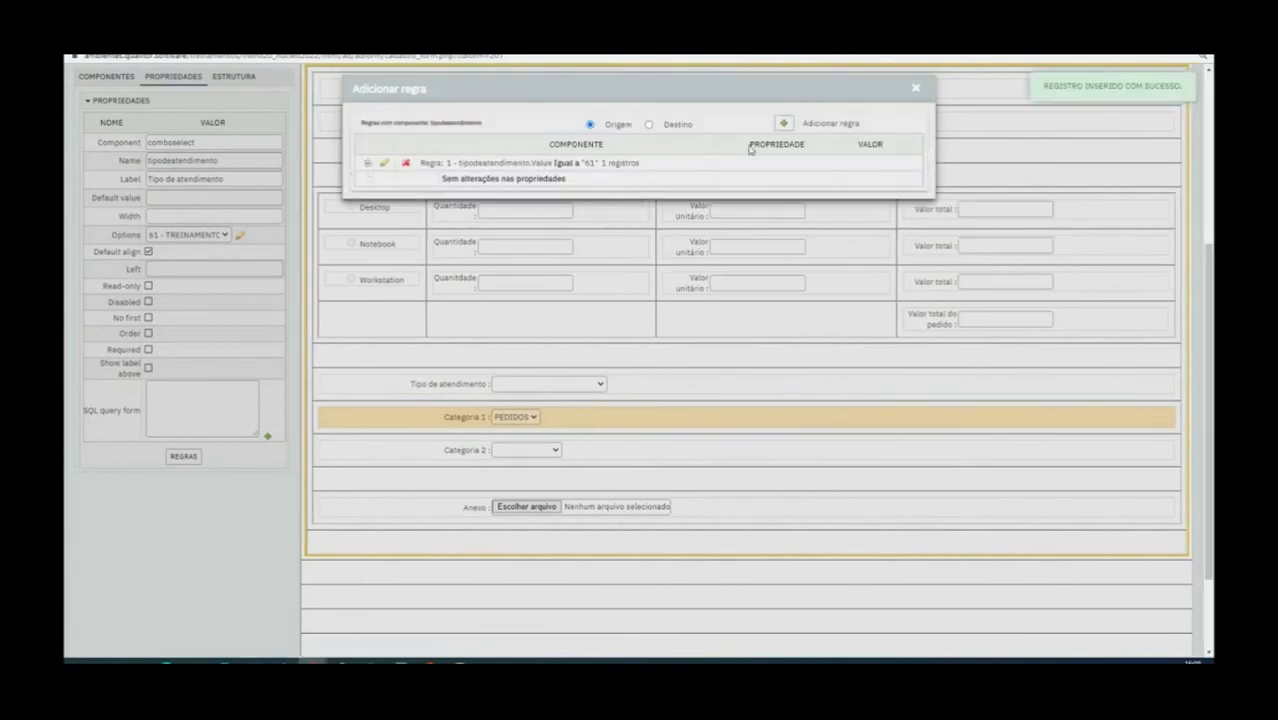
# Add a component property change to the Tipo de atendimento rule that sets the visible property of Categoria1 to Unchecked
pyautogui.click(384, 164)
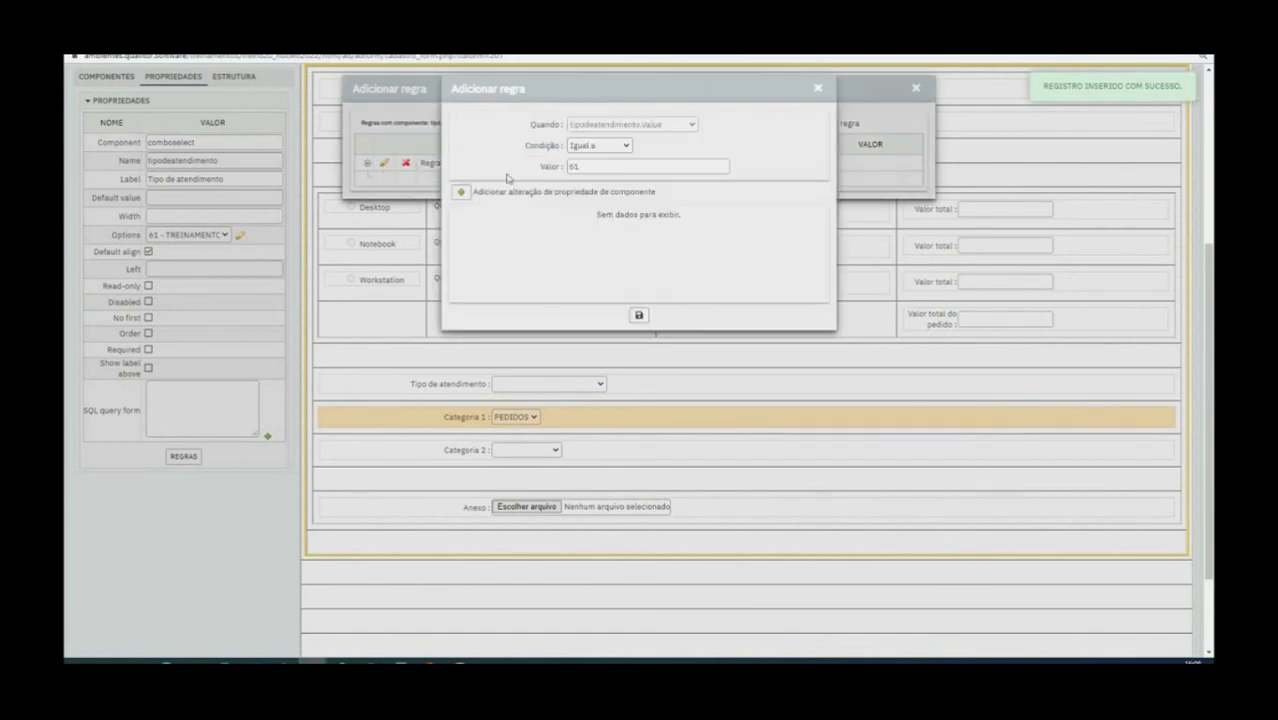
pyautogui.click(462, 192)
pyautogui.click(614, 126)
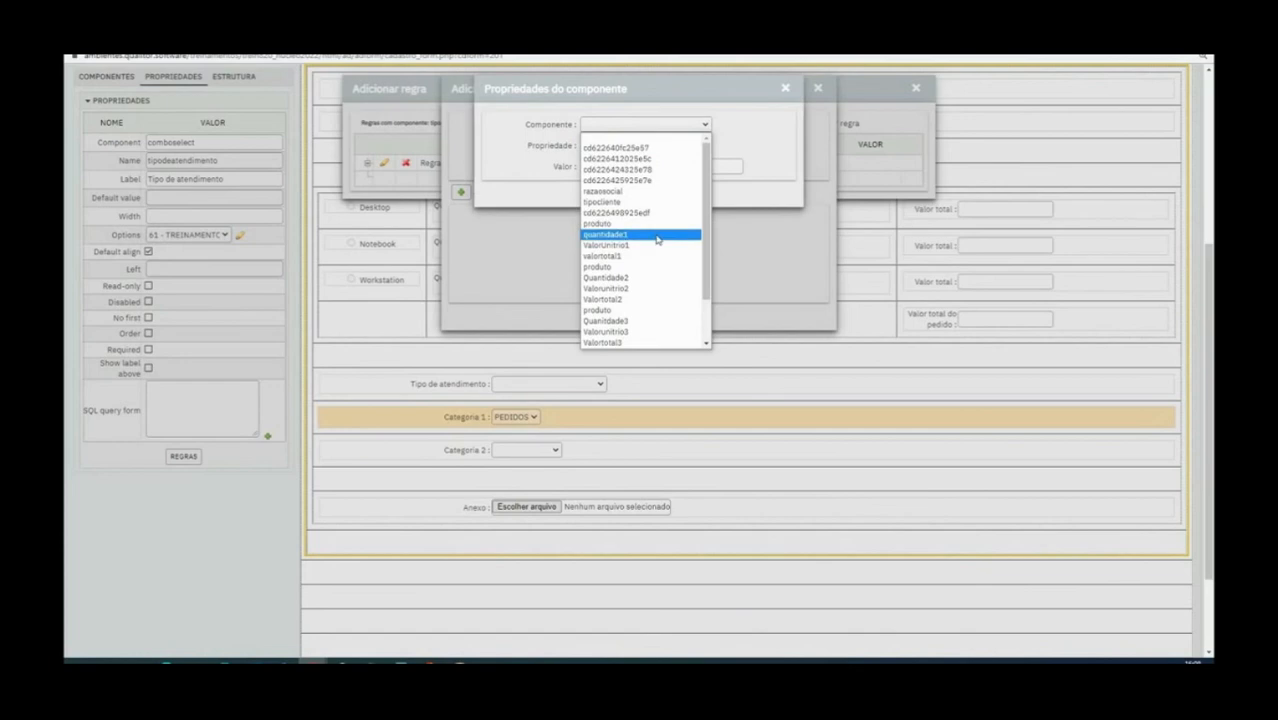
pyautogui.scroll(-2, 657, 239)
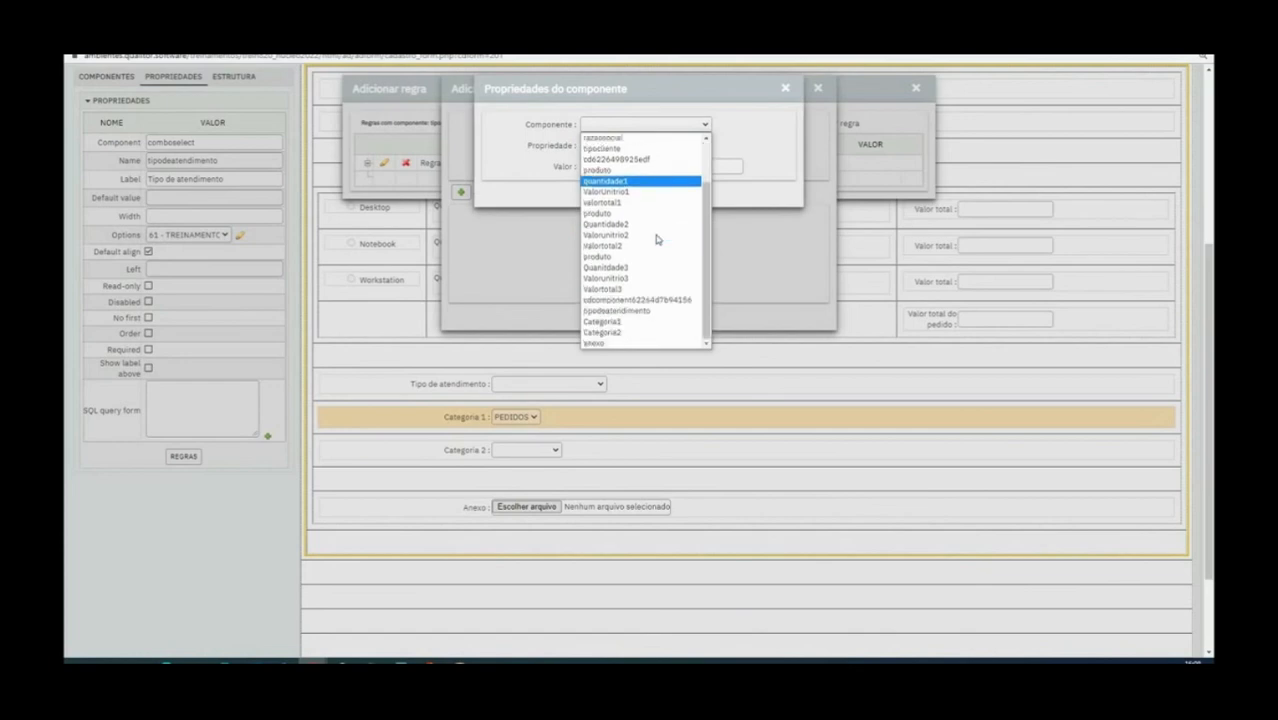
pyautogui.click(624, 322)
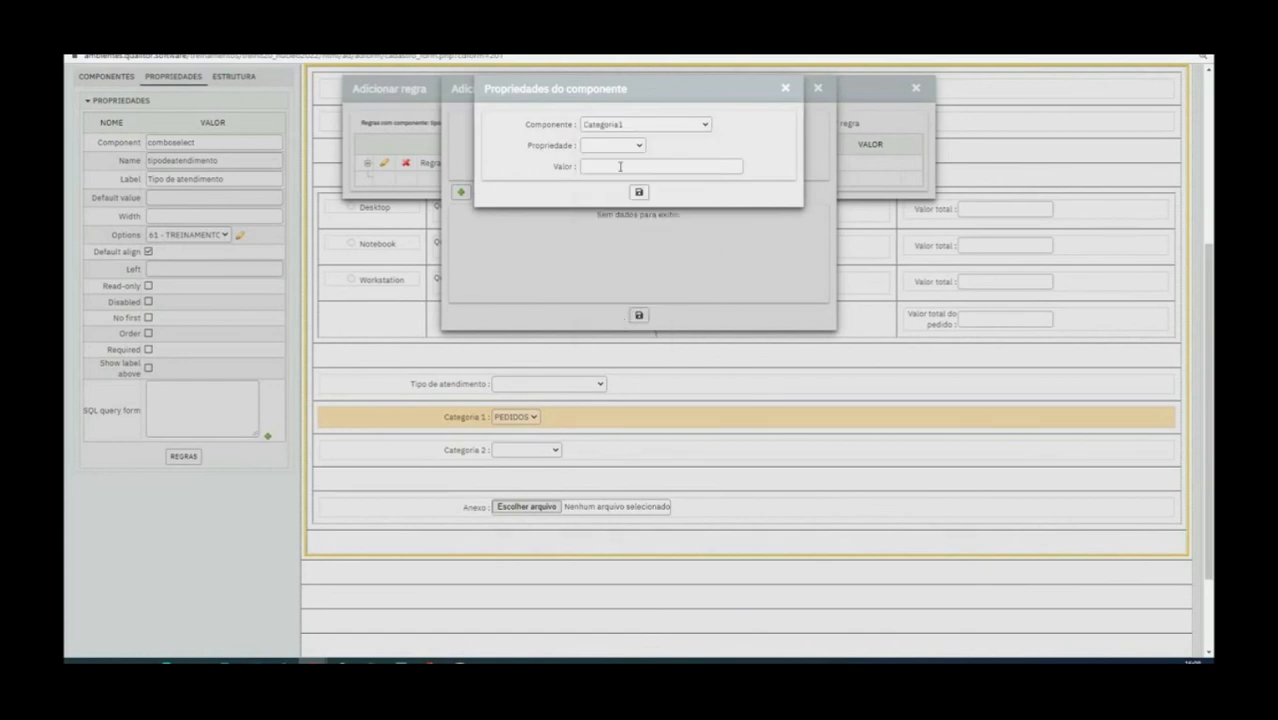
pyautogui.click(598, 147)
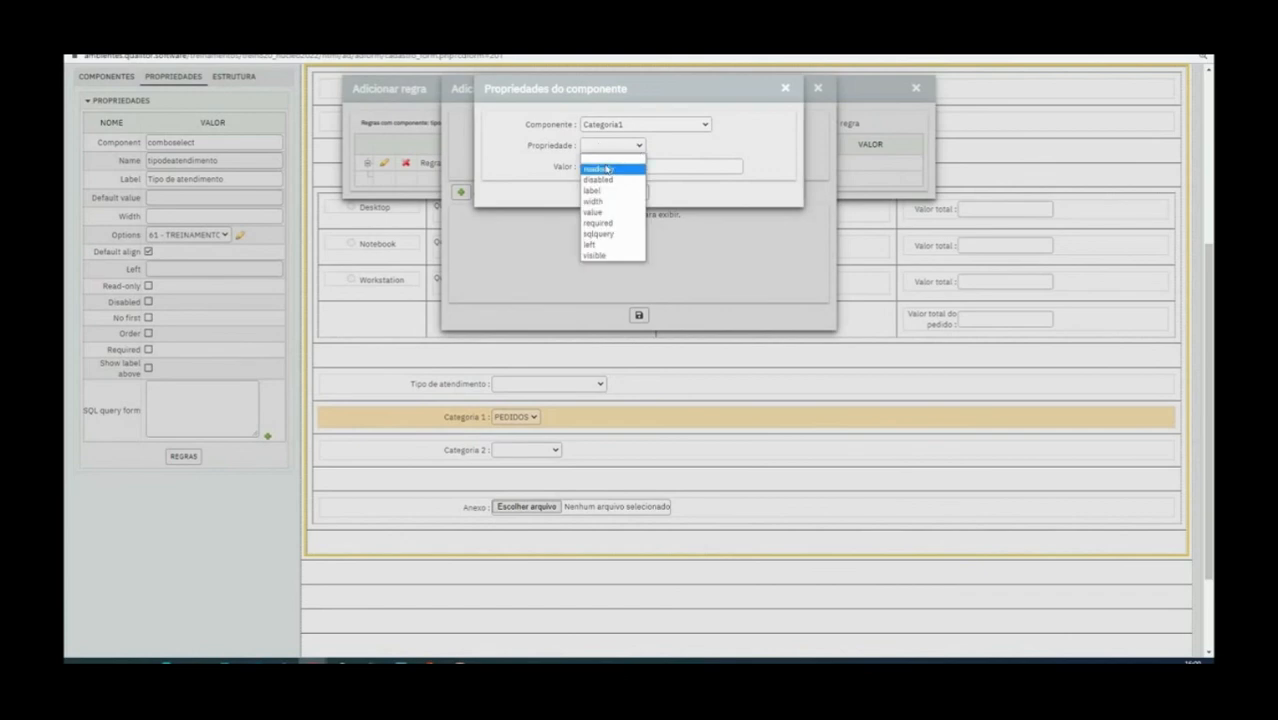
pyautogui.click(610, 255)
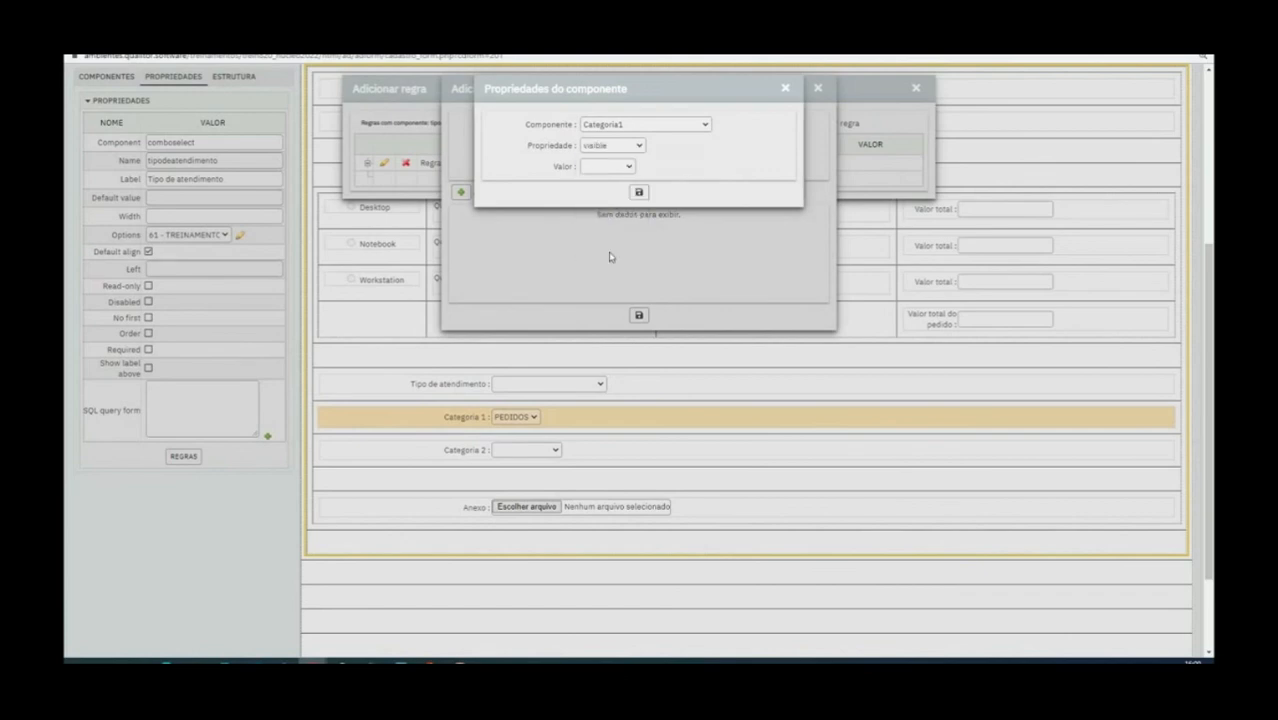
pyautogui.click(618, 151)
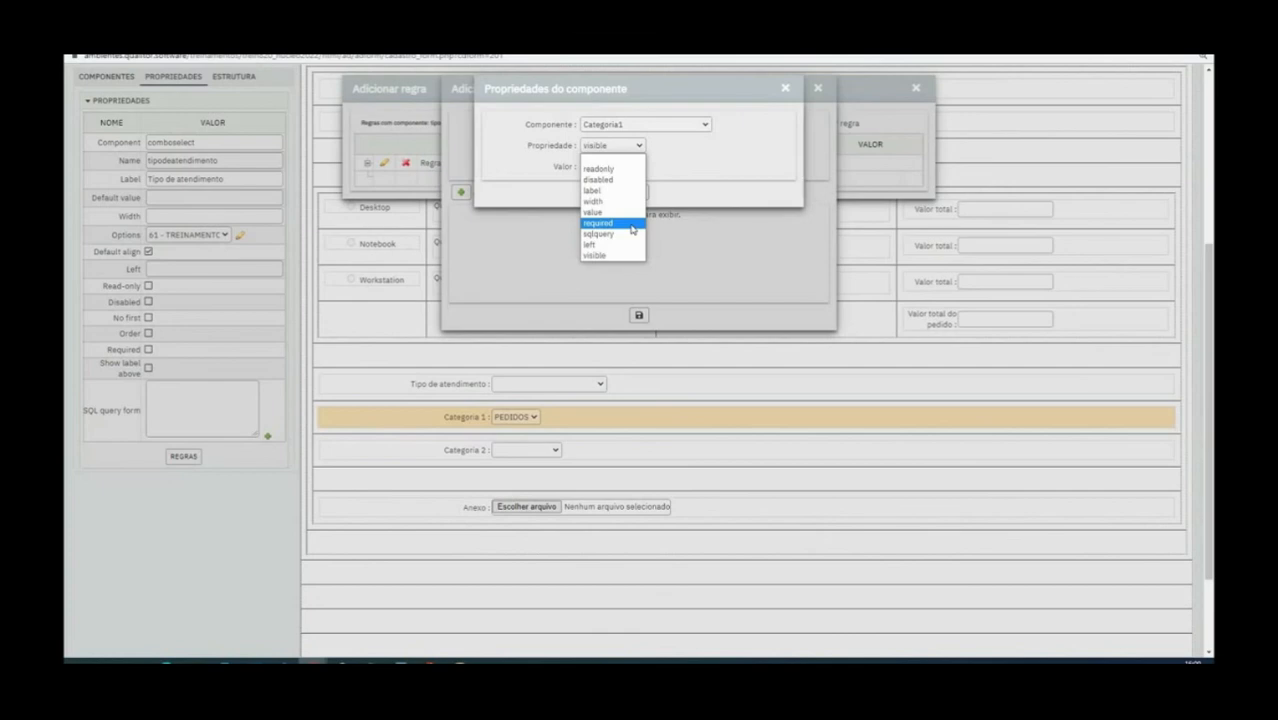
pyautogui.click(607, 257)
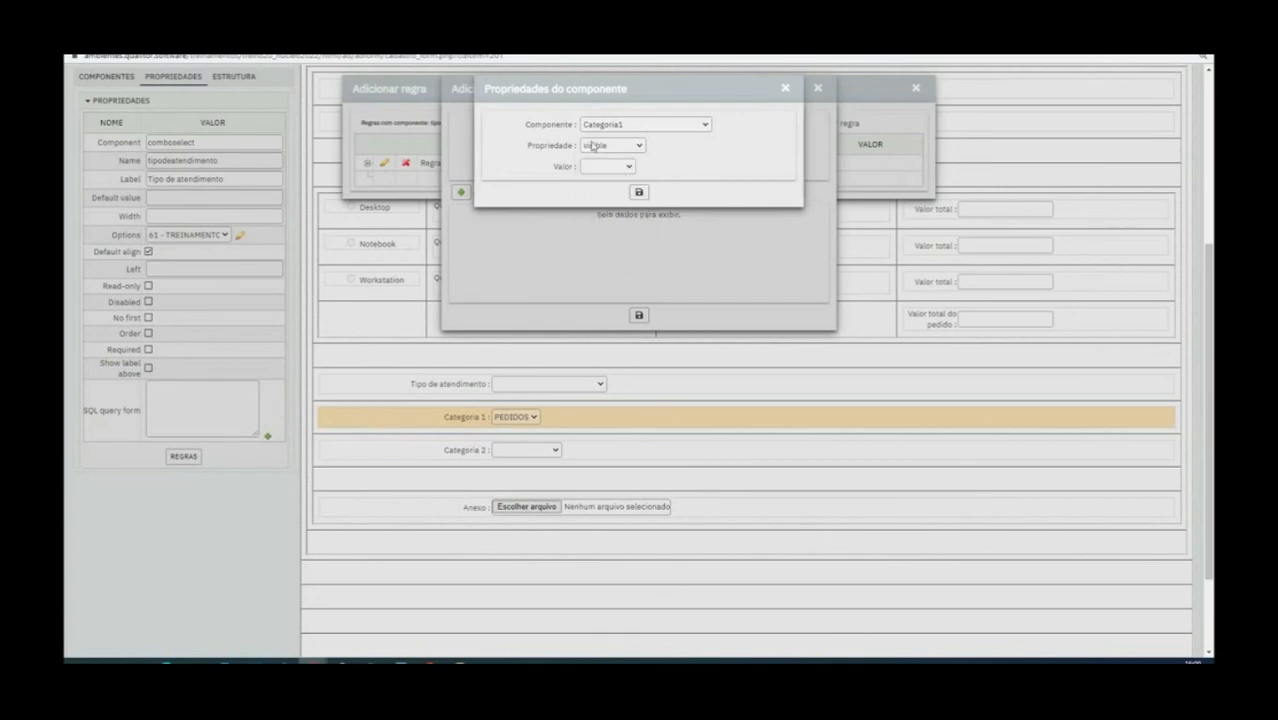
pyautogui.click(613, 167)
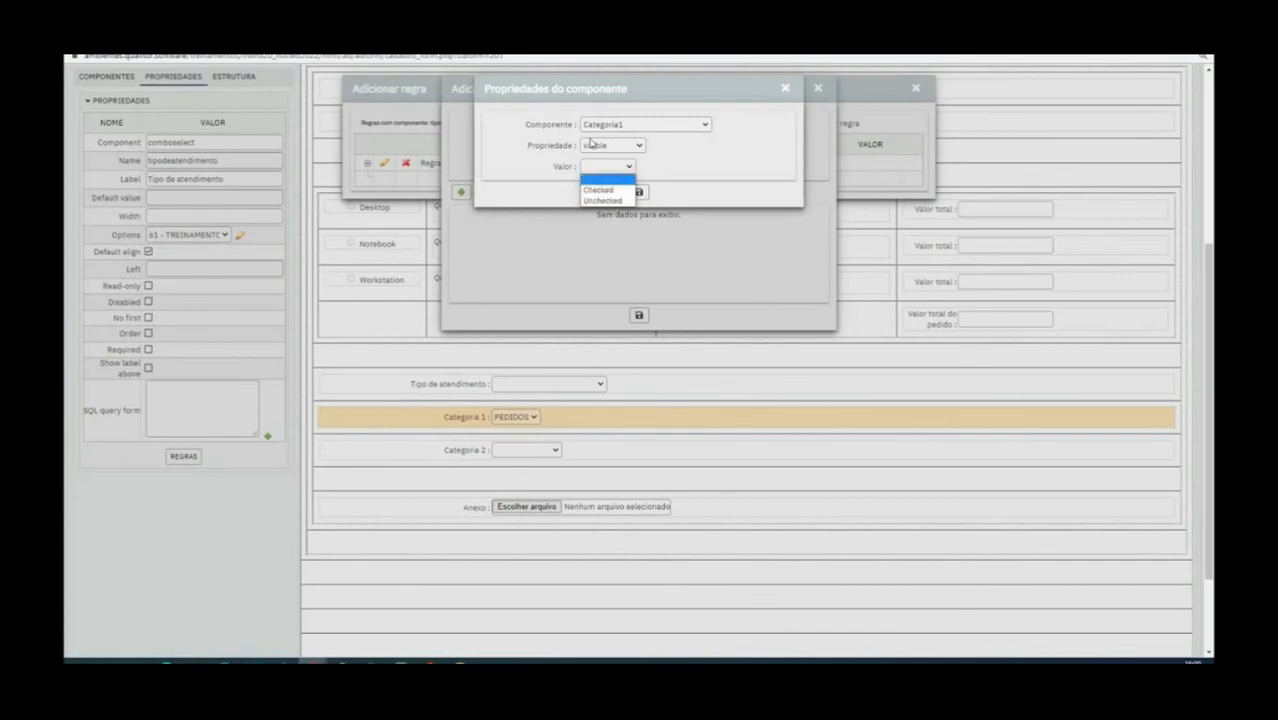
pyautogui.click(594, 203)
pyautogui.click(639, 191)
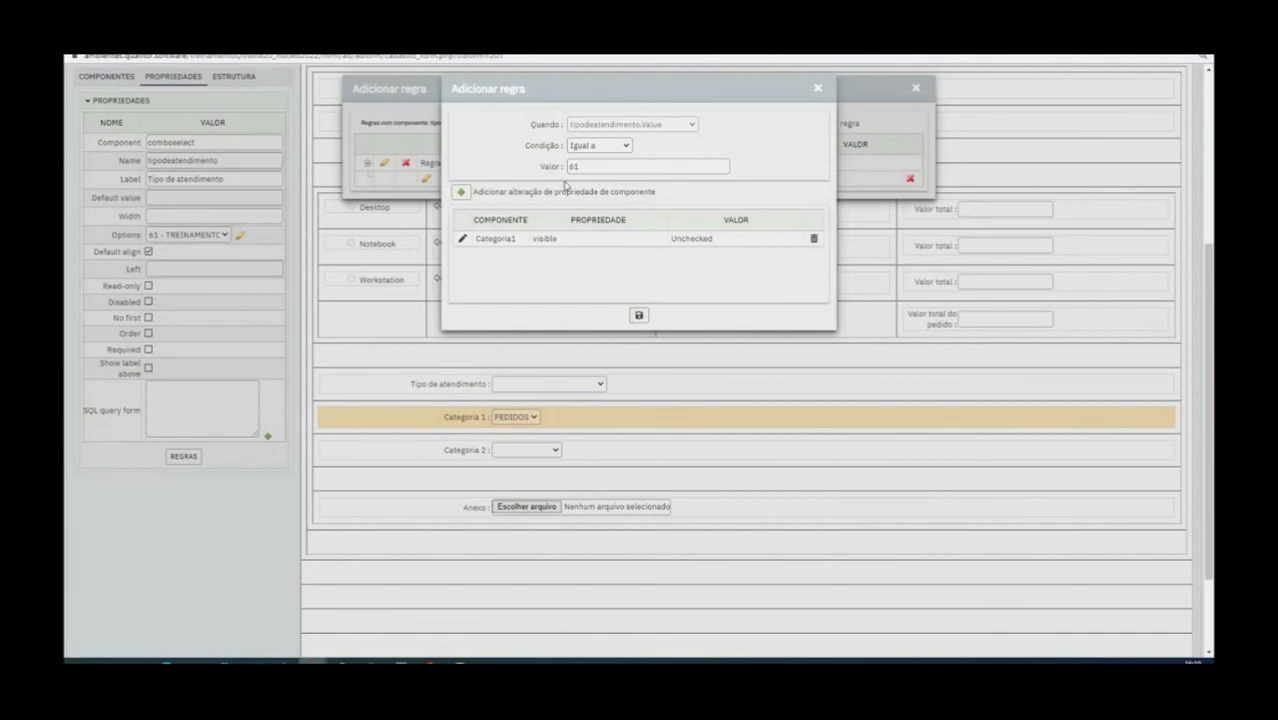
# Save the Tipo de atendimento rule that hides Categoria1 and process the form
pyautogui.click(638, 318)
pyautogui.scroll(2, 477, 205)
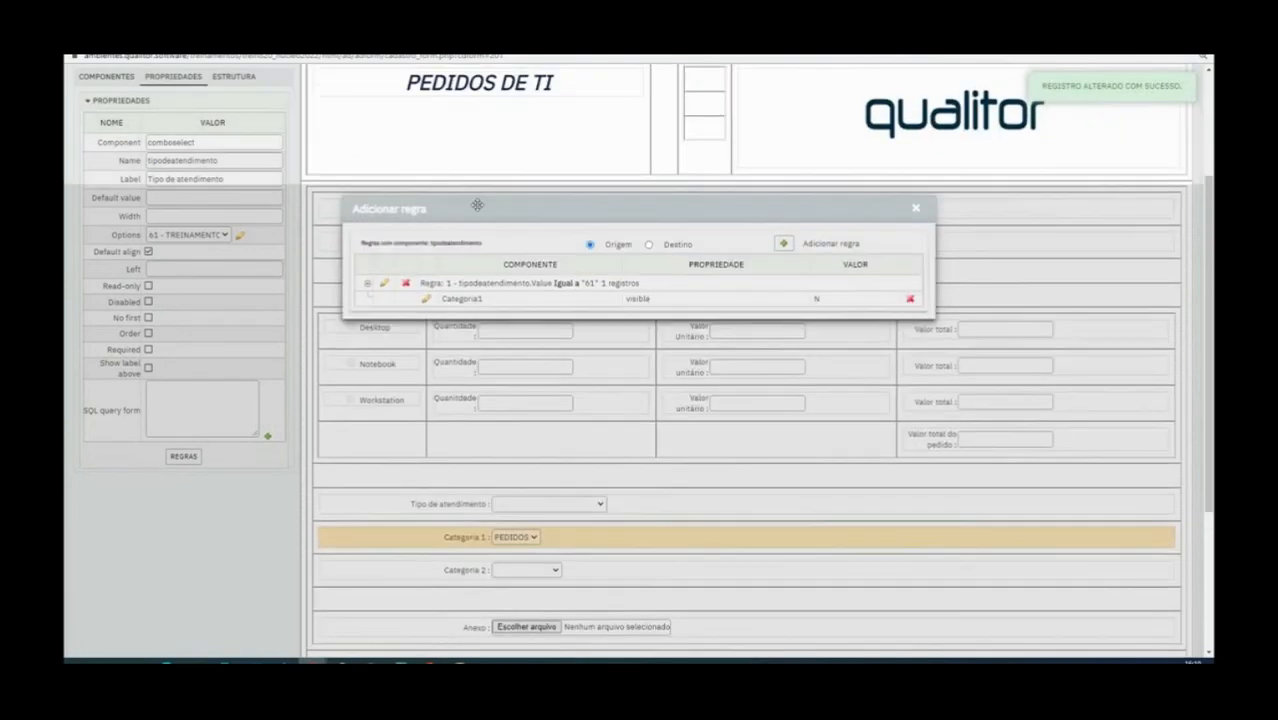
pyautogui.scroll(3, 477, 205)
pyautogui.click(190, 78)
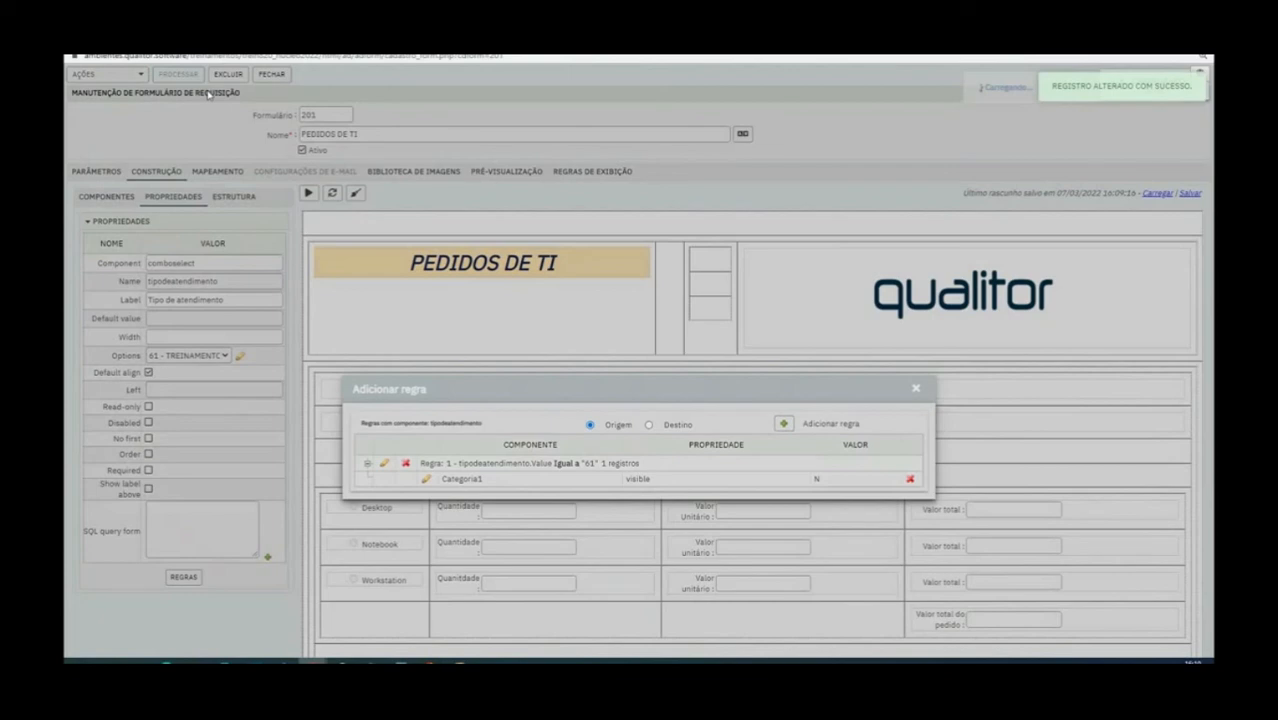
# Preview the form and choose TREINAMENTO FEVEREIRO as Tipo de atendimento to test the visibility of Categoria 1
pyautogui.click(307, 193)
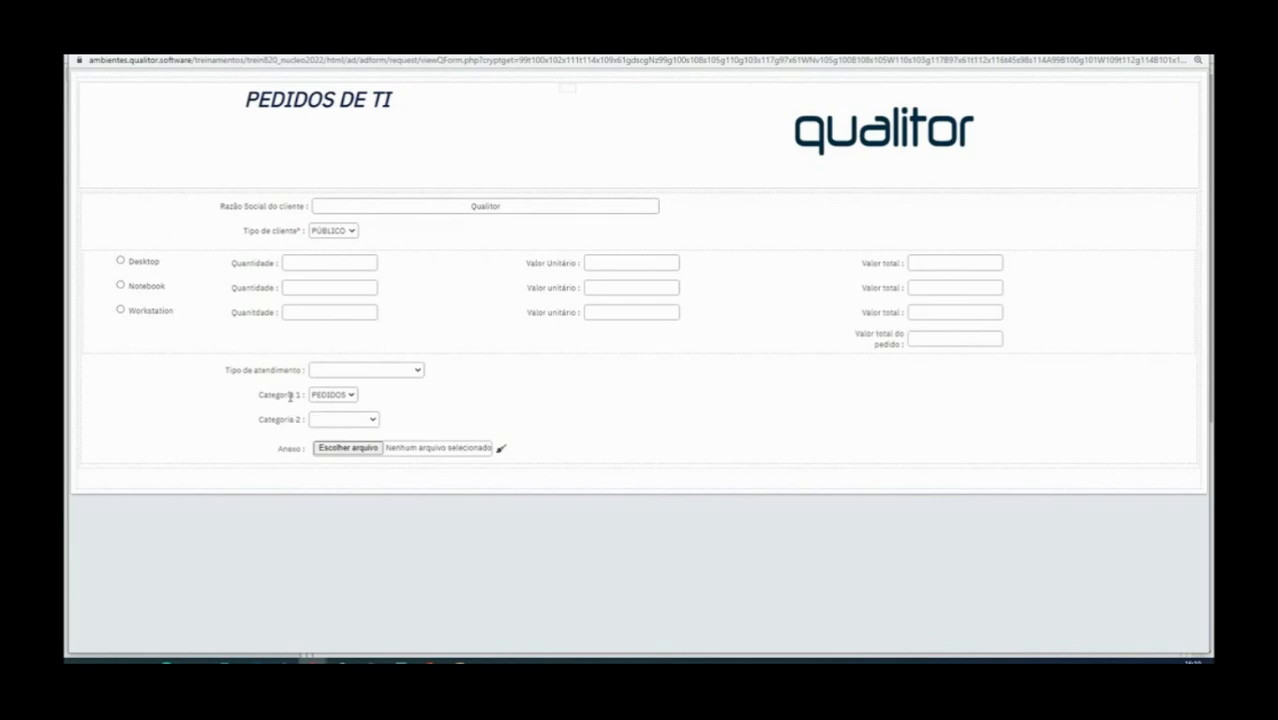
pyautogui.moveTo(256, 397); pyautogui.dragTo(391, 397)
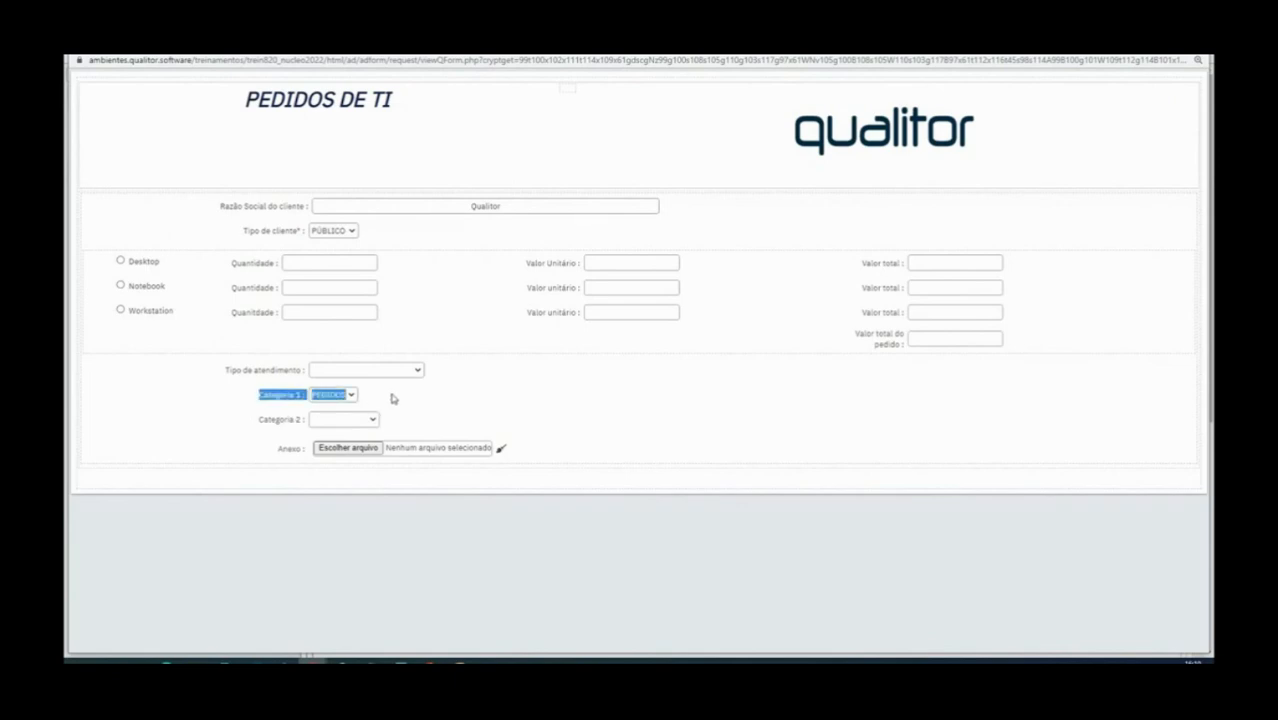
pyautogui.click(391, 397)
pyautogui.click(409, 372)
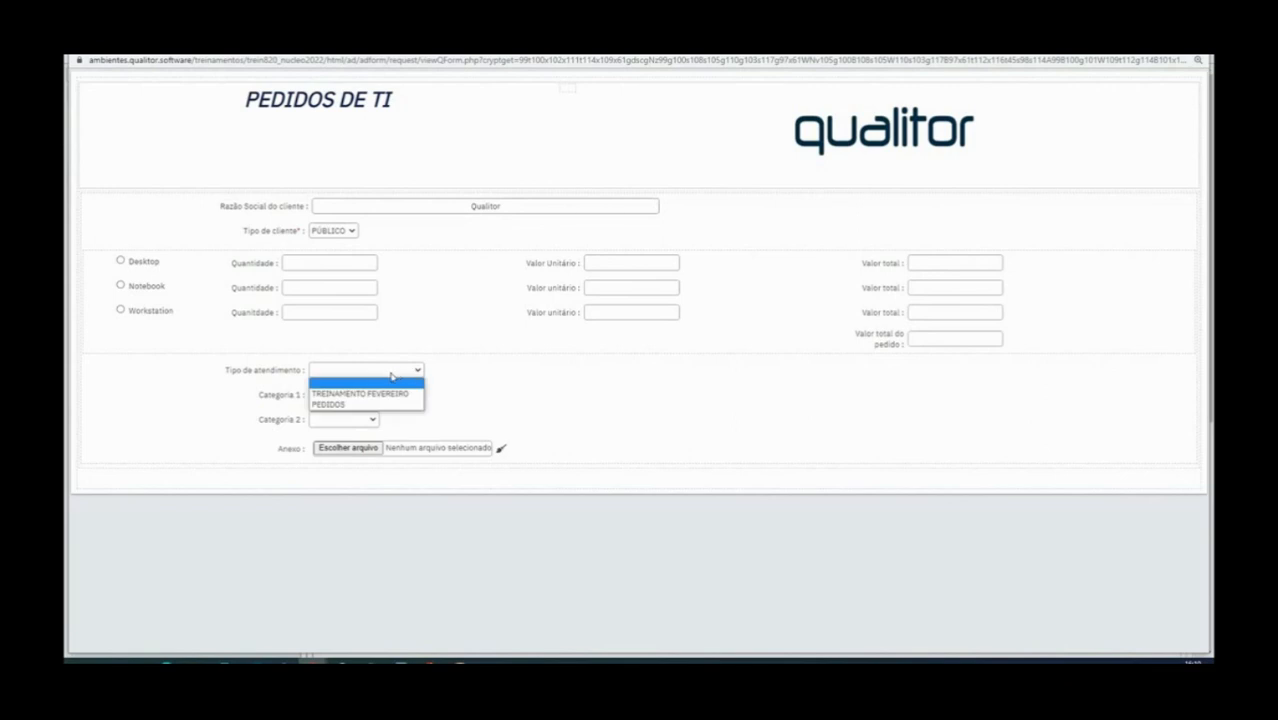
pyautogui.click(398, 393)
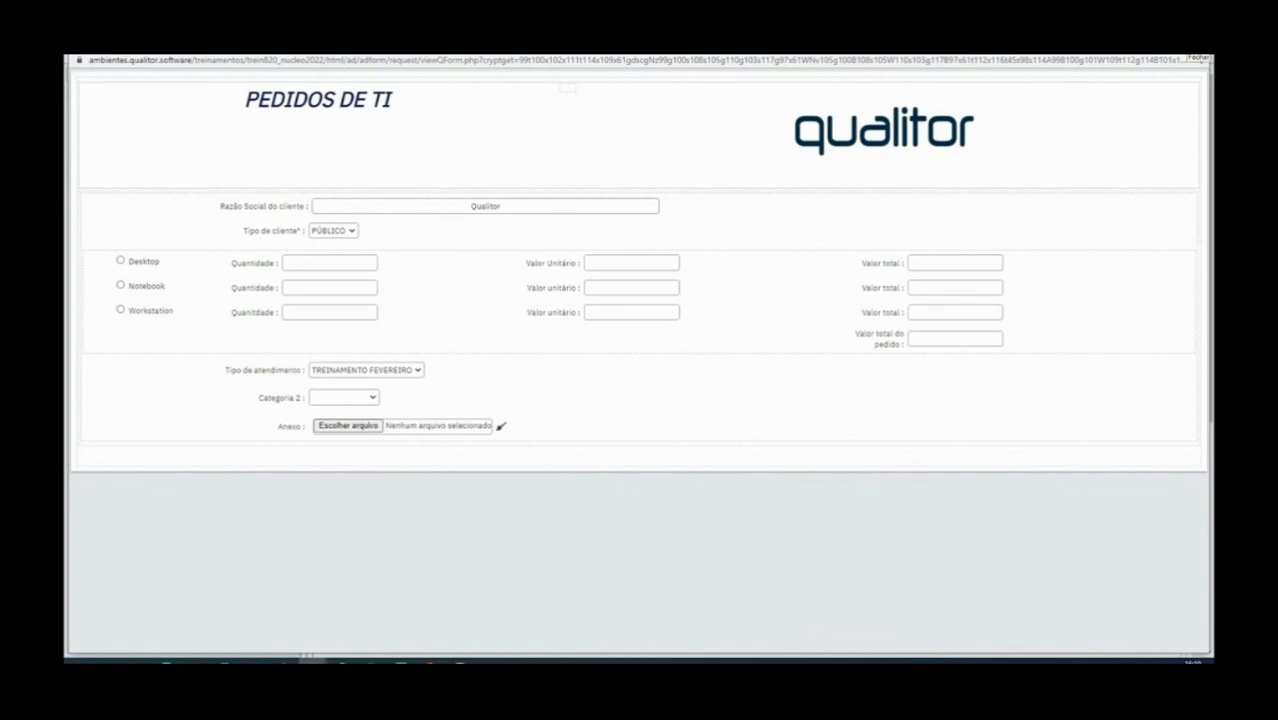
pyautogui.click(1196, 58)
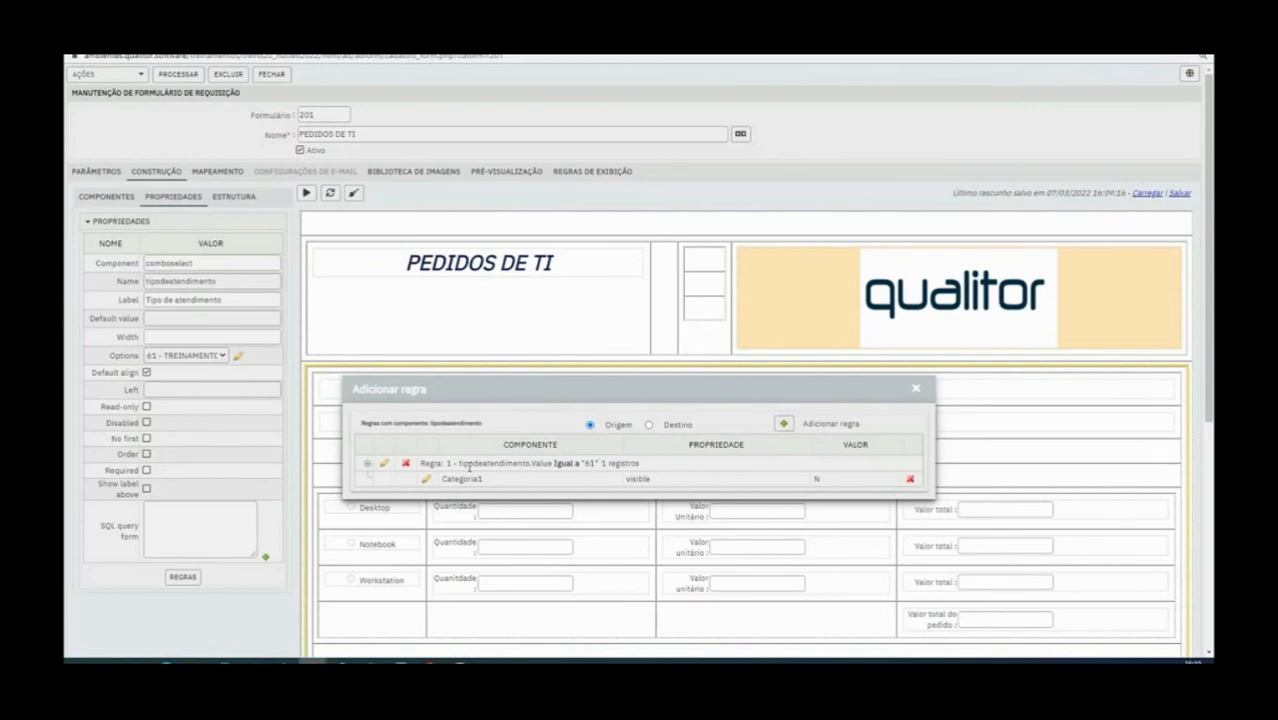
# Add a property change to the rule for value 61 that sets Categoria2's visible property to Unchecked, and save the rule
pyautogui.click(384, 463)
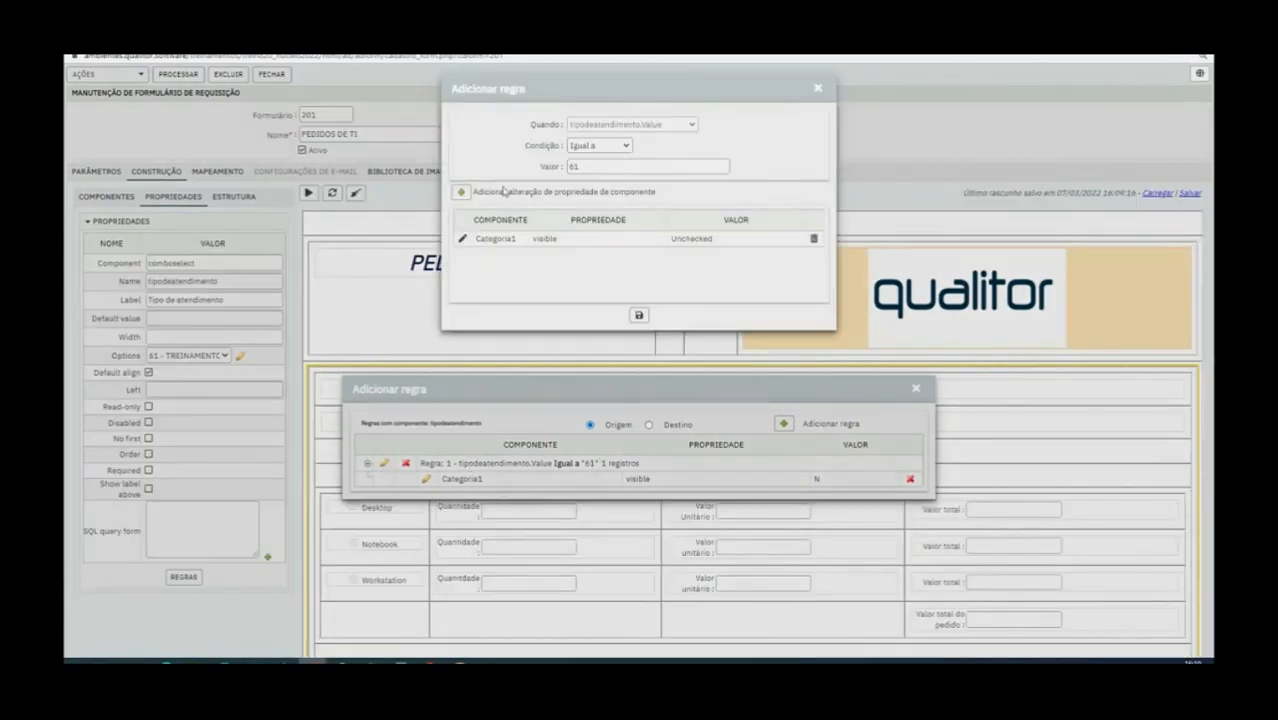
pyautogui.click(463, 192)
pyautogui.click(678, 123)
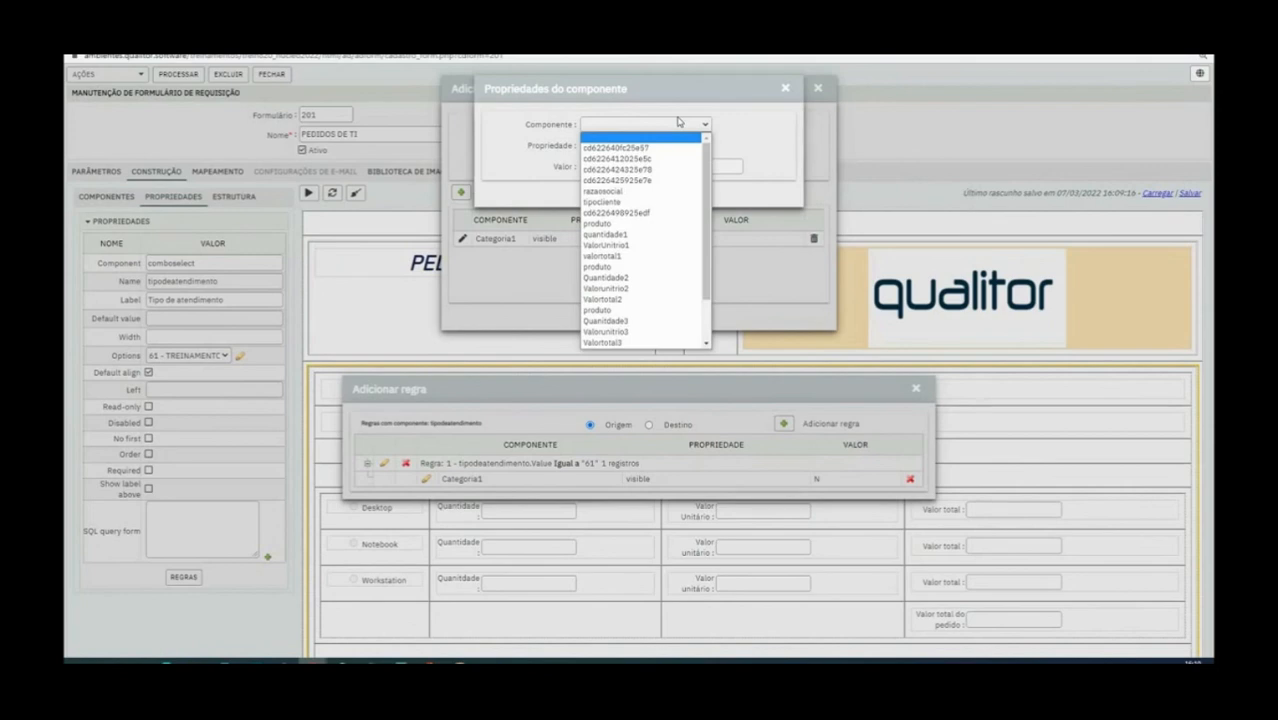
pyautogui.scroll(-2, 665, 240)
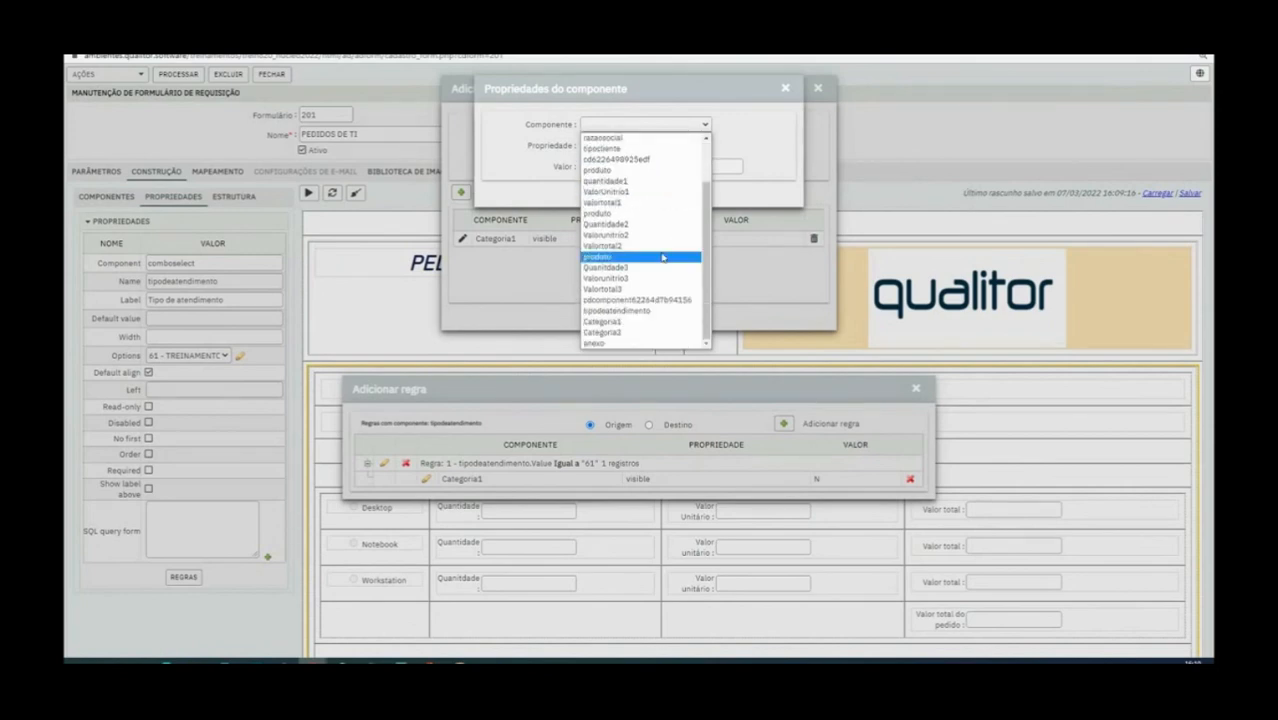
pyautogui.click(626, 332)
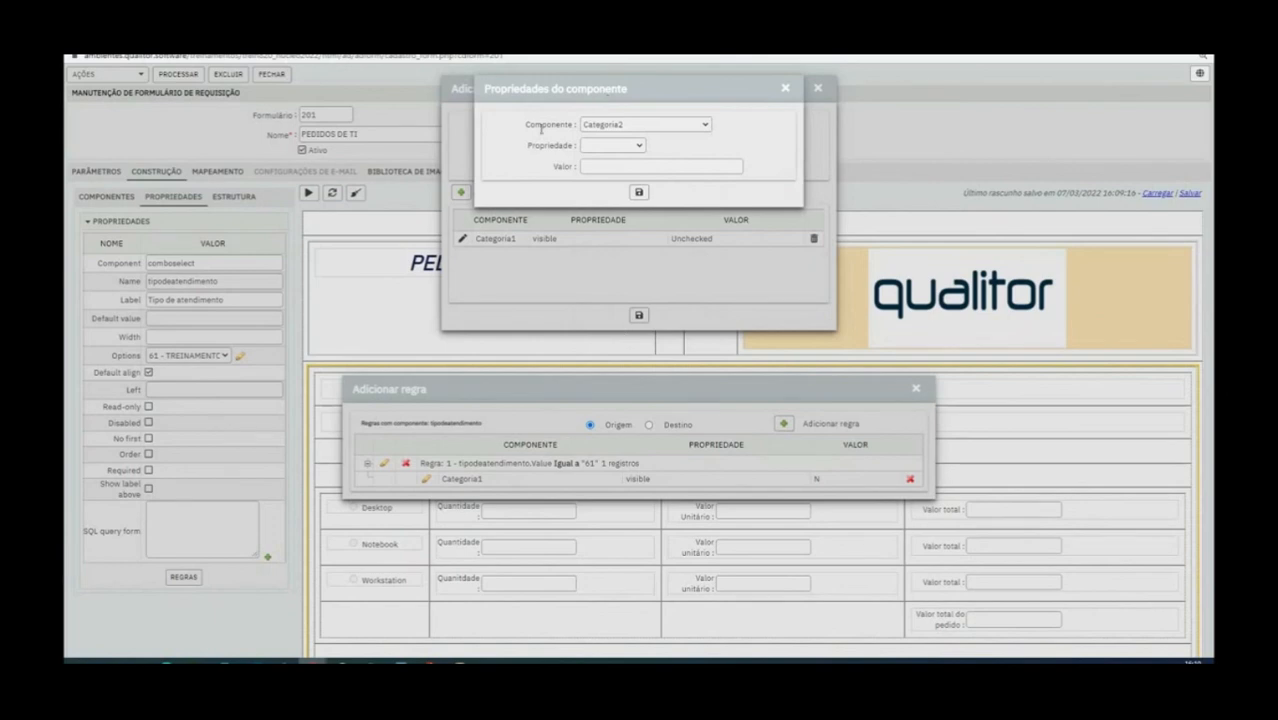
pyautogui.click(603, 146)
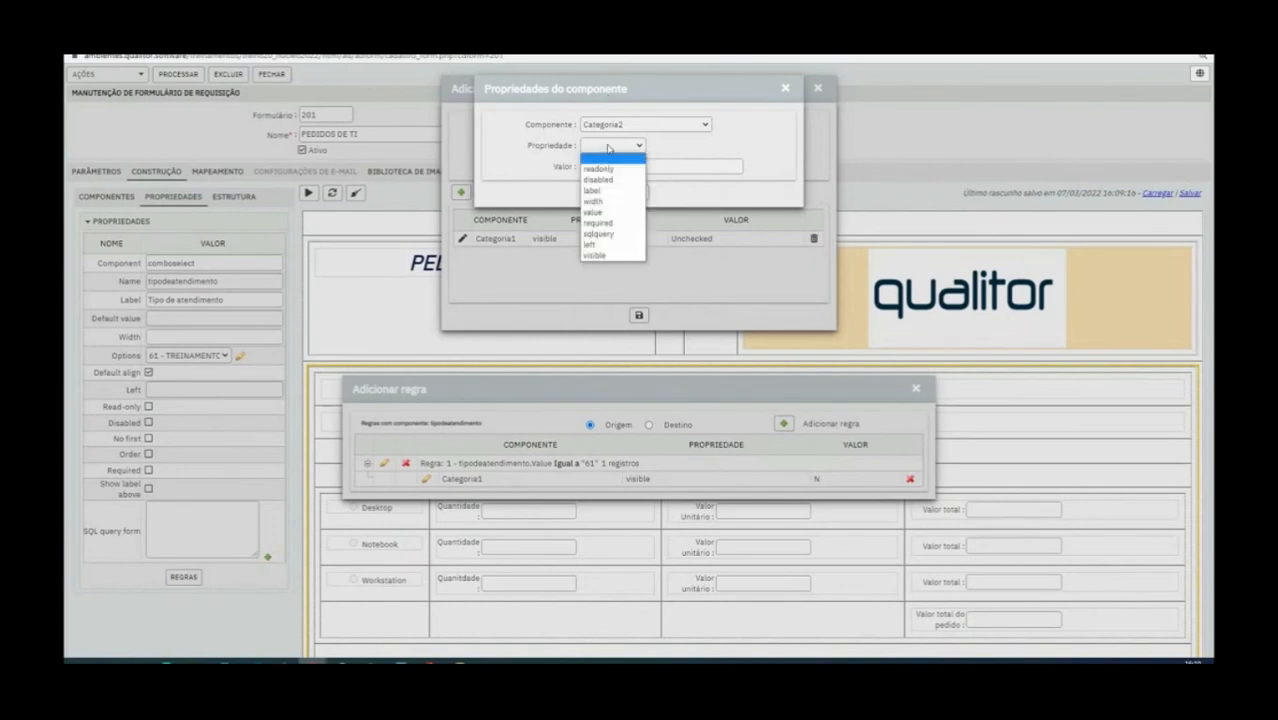
pyautogui.click(615, 256)
pyautogui.click(600, 166)
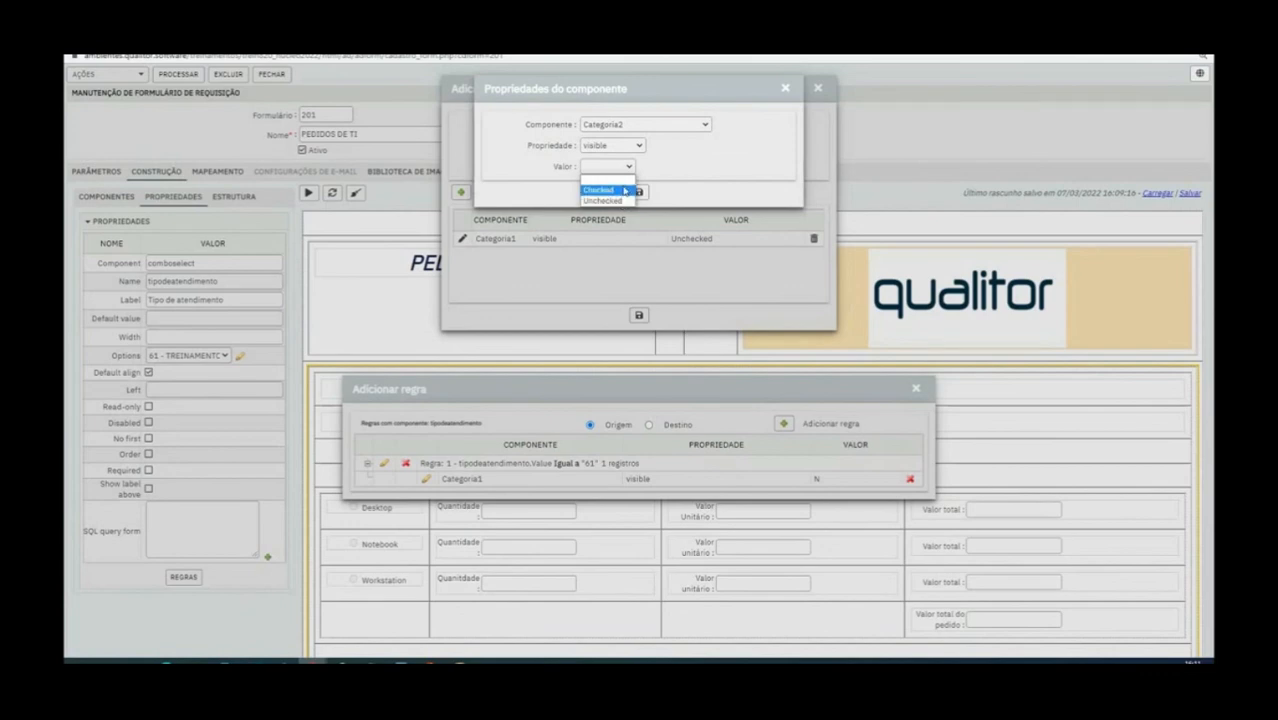
pyautogui.click(620, 202)
pyautogui.click(639, 192)
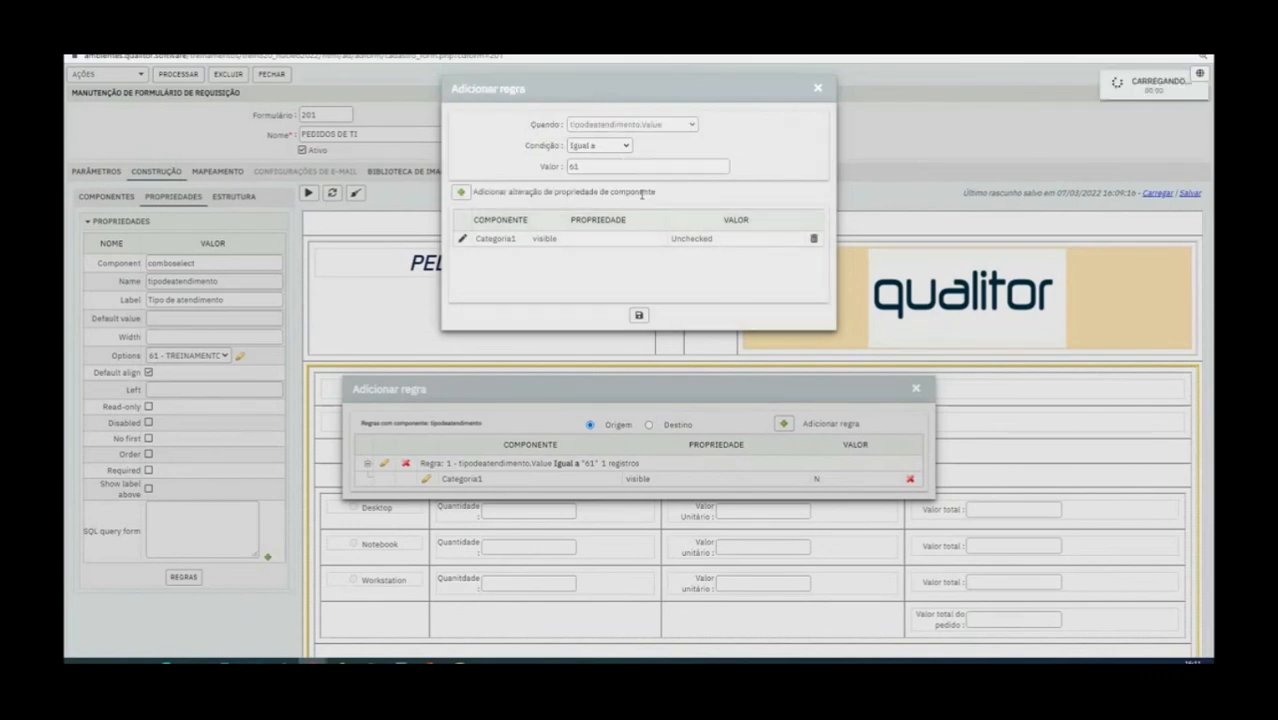
pyautogui.click(637, 316)
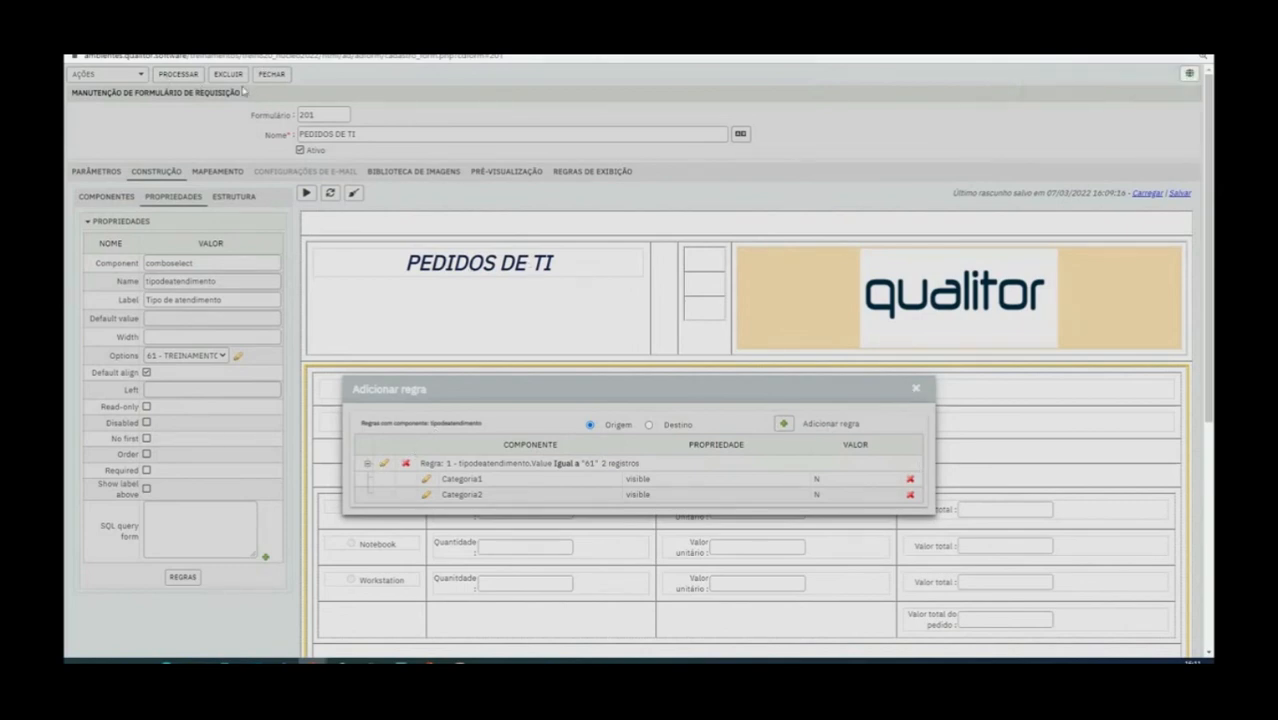
# Add a second rule to the Tipo de atendimento combo with the condition tipodeatendimento.Value Igual a 68
pyautogui.scroll(-5, 491, 415)
pyautogui.scroll(3, 518, 410)
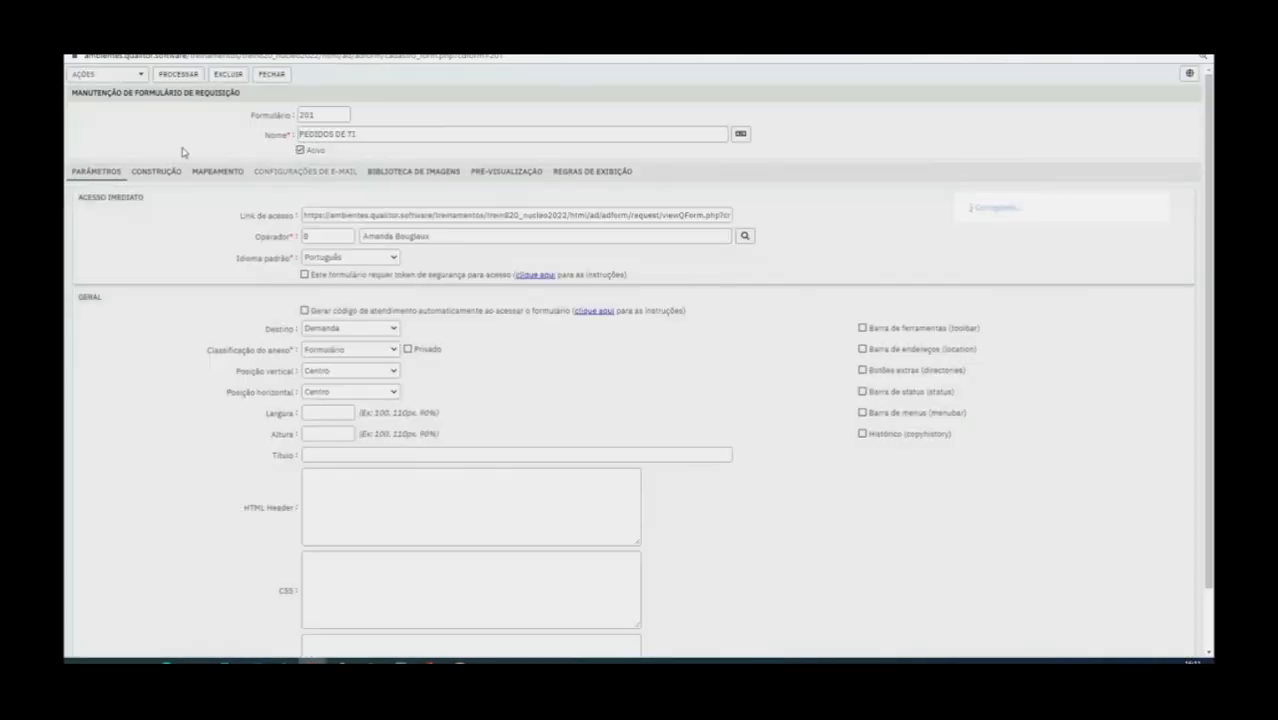
pyautogui.click(172, 173)
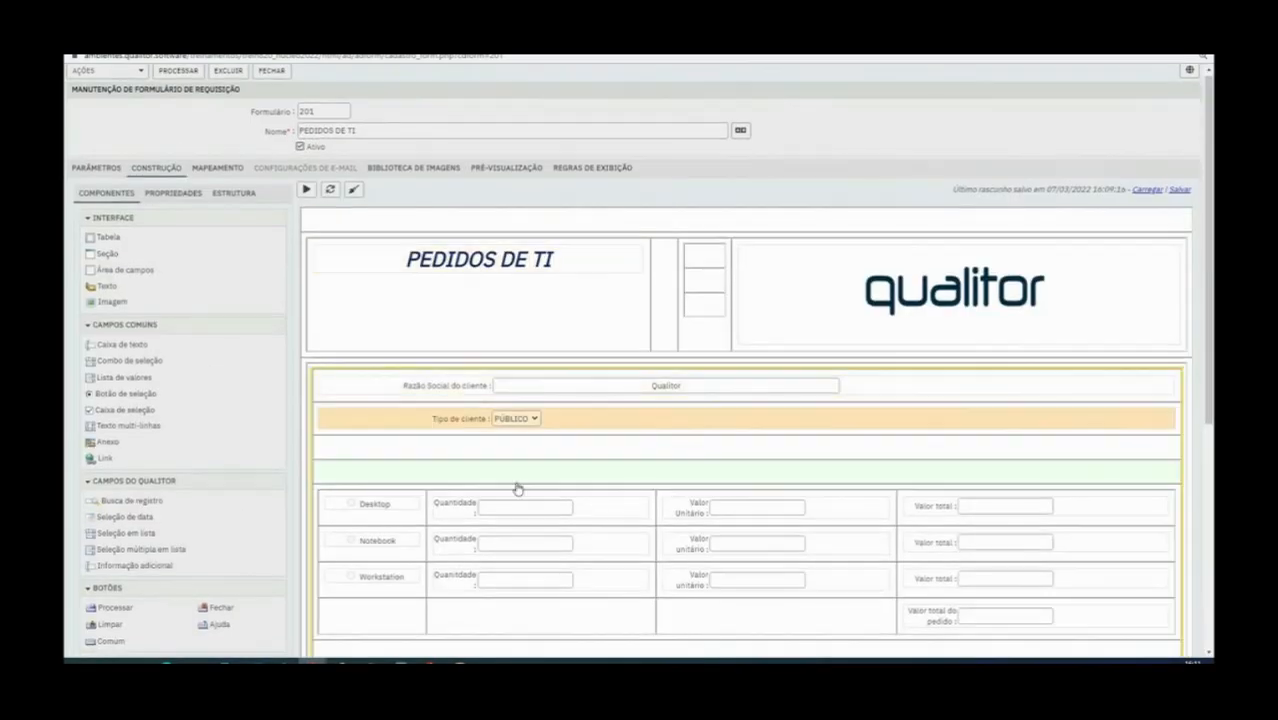
pyautogui.scroll(-3, 517, 488)
pyautogui.scroll(-2, 517, 488)
pyautogui.click(422, 397)
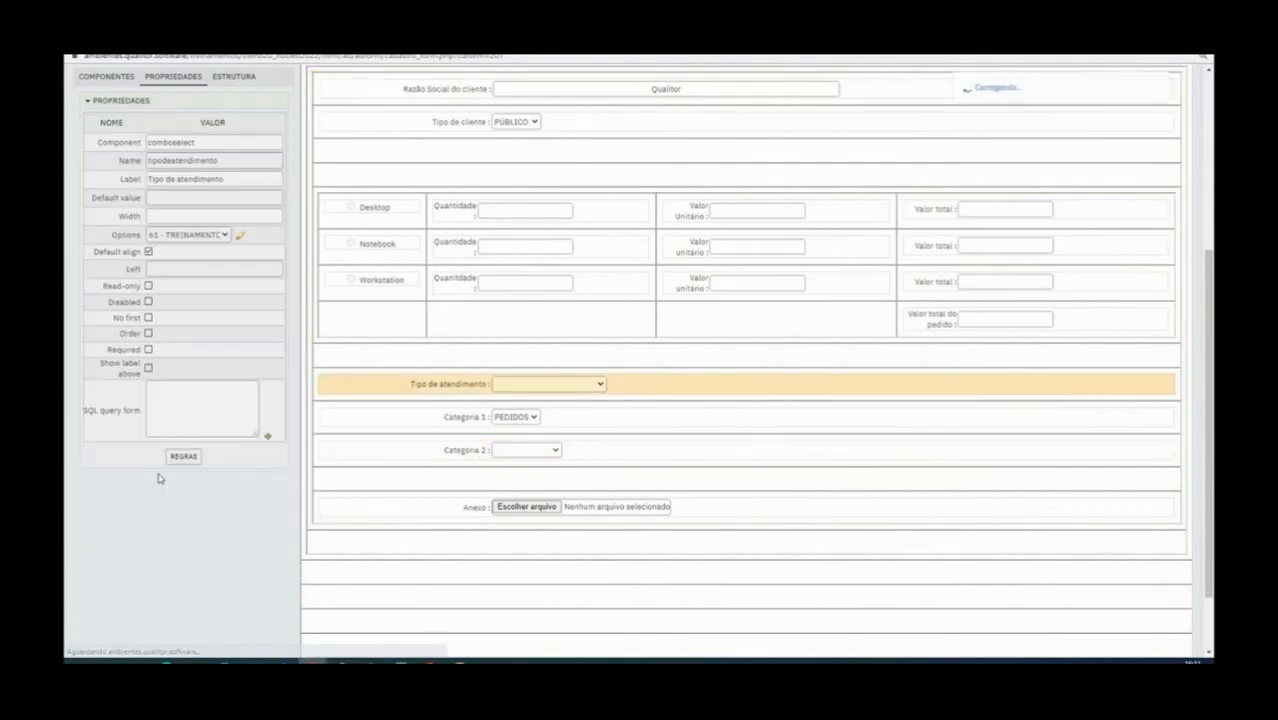
pyautogui.click(183, 456)
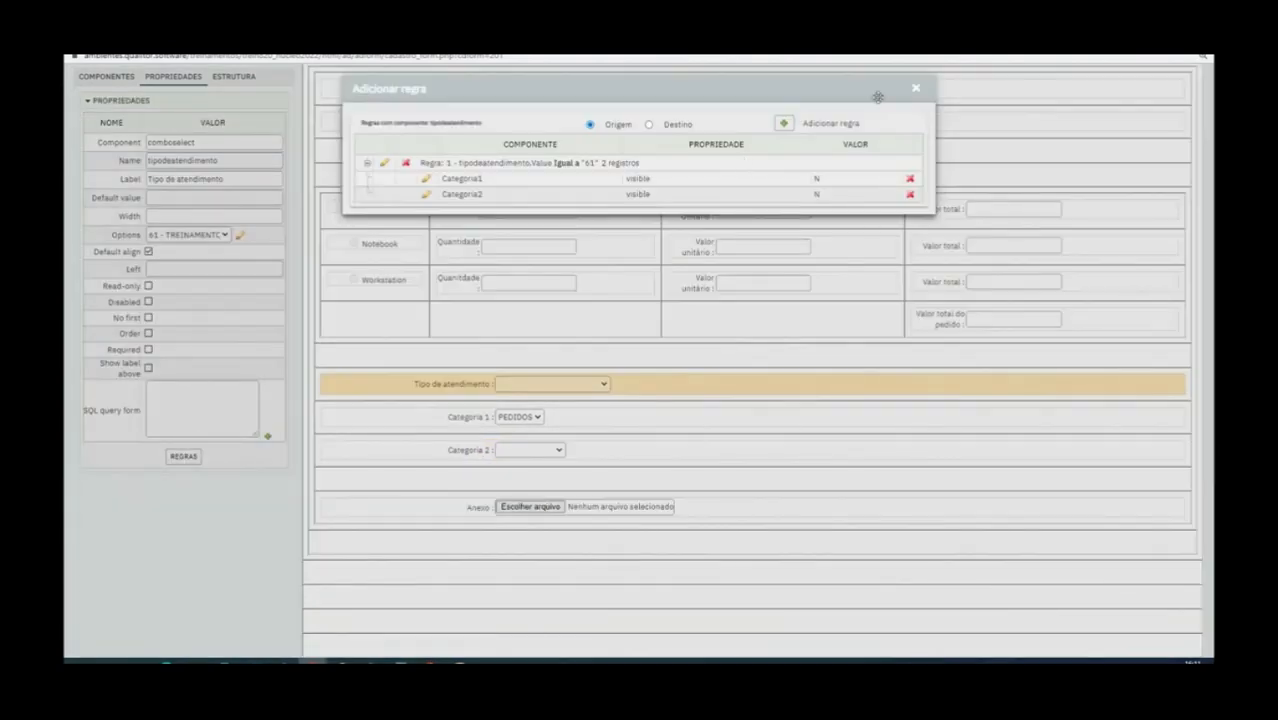
pyautogui.click(785, 124)
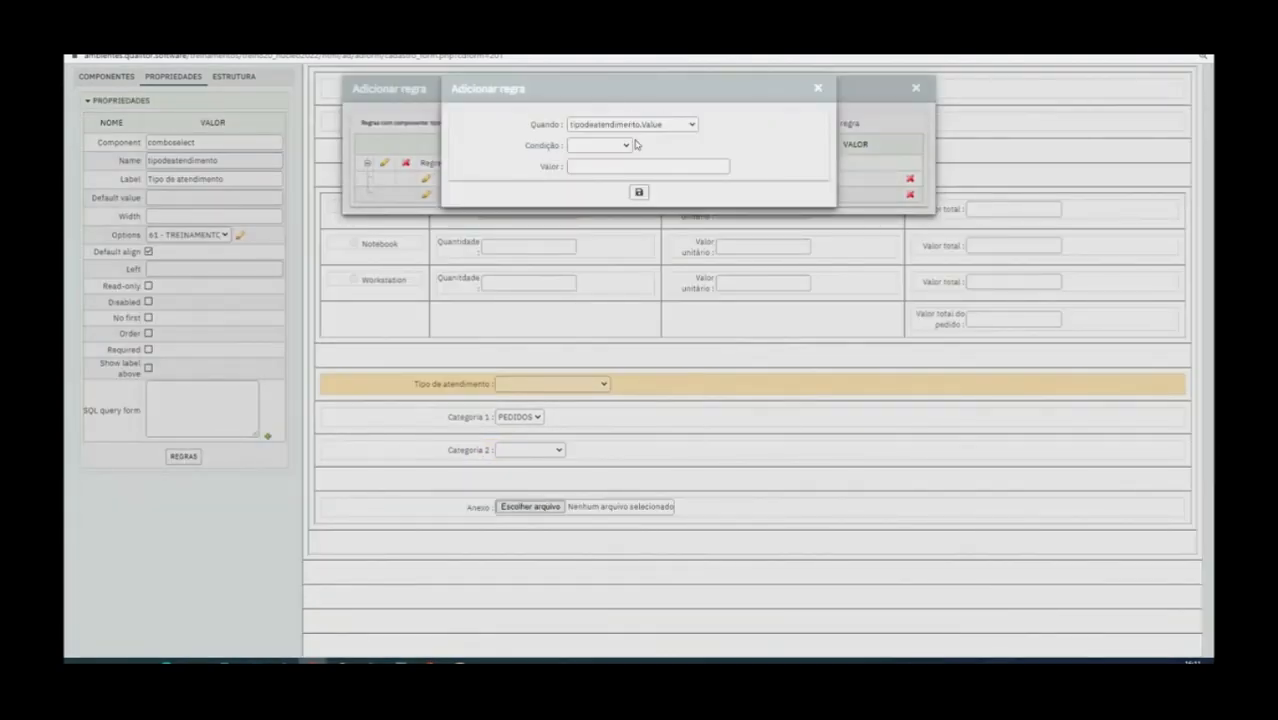
pyautogui.click(623, 145)
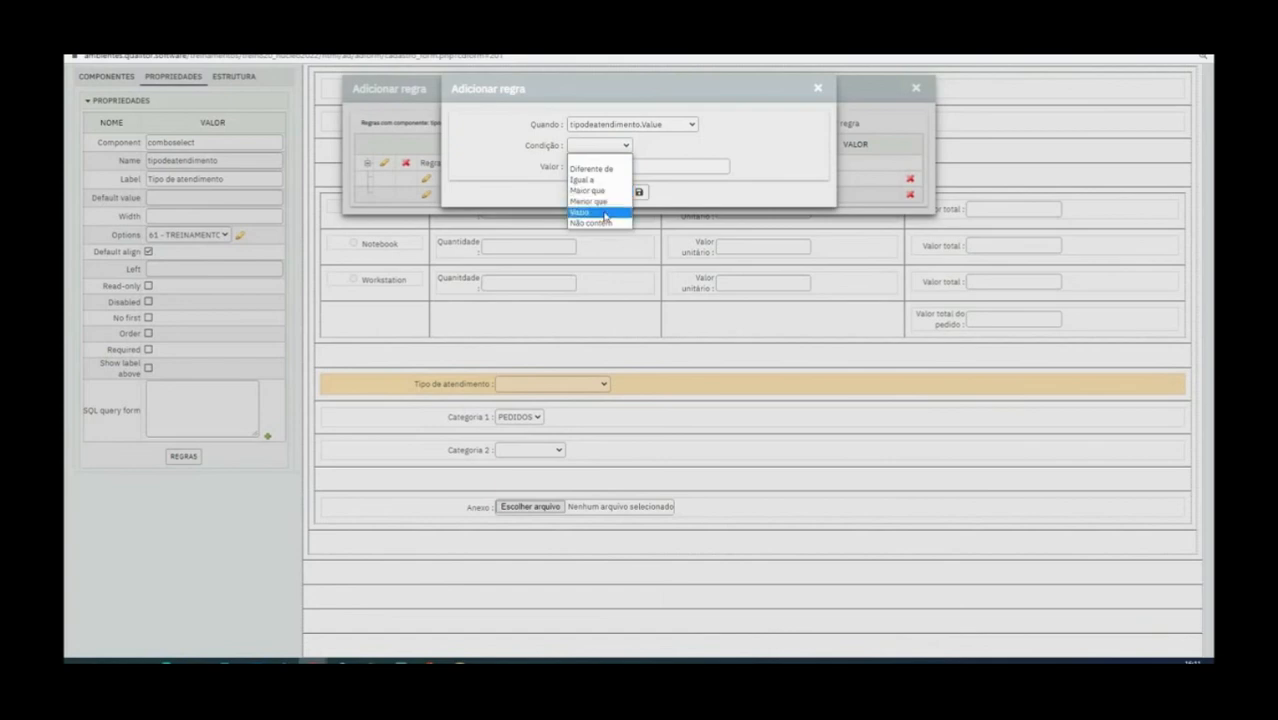
pyautogui.click(590, 179)
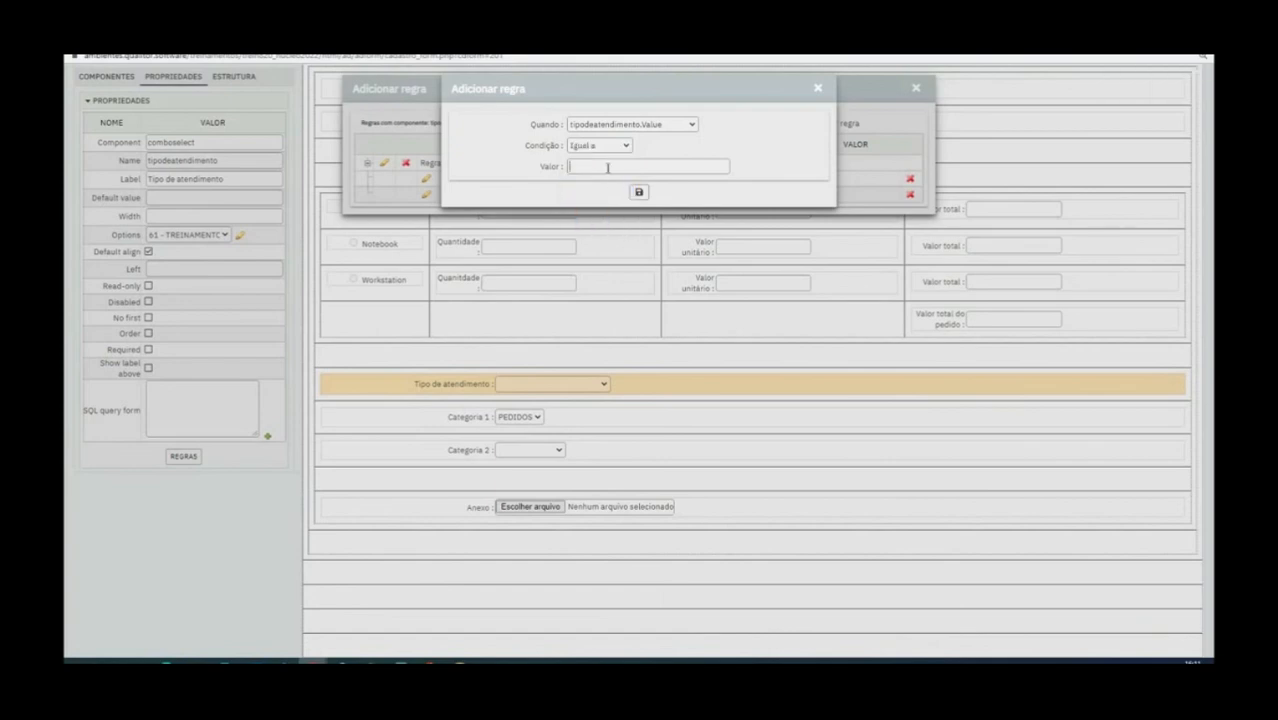
pyautogui.click(607, 168)
pyautogui.write('60')
pyautogui.click(639, 194)
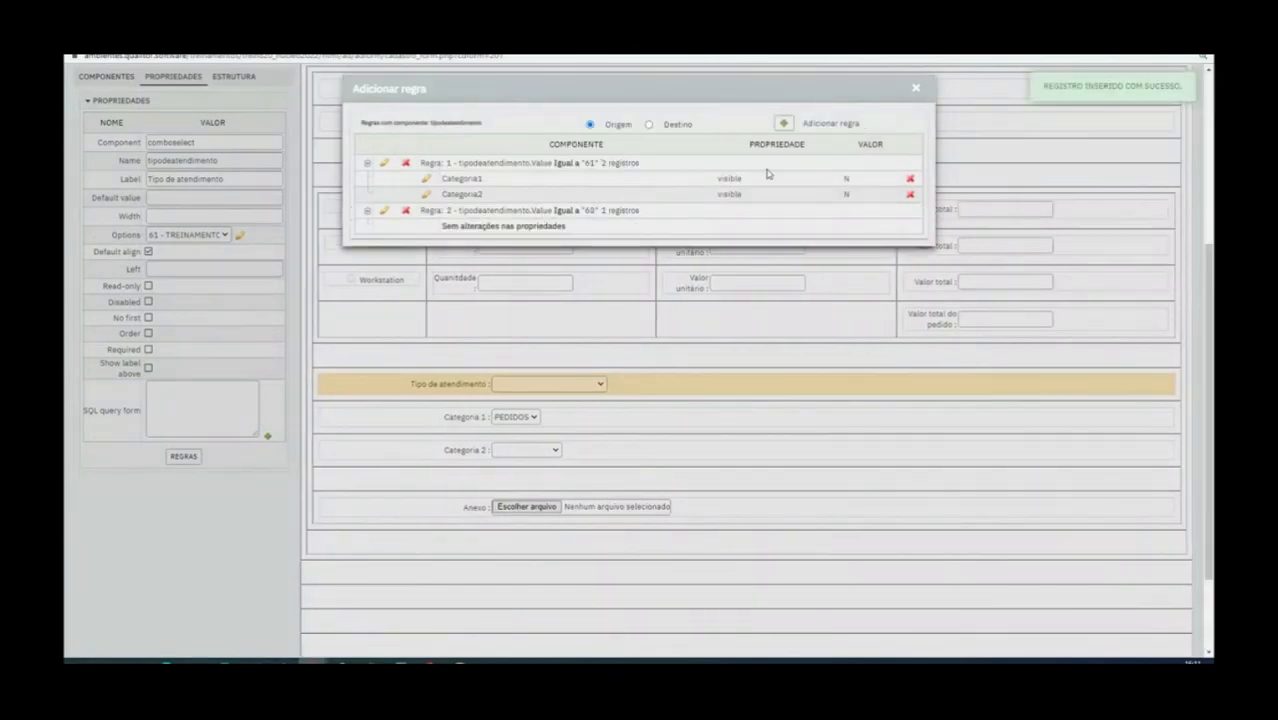
pyautogui.click(784, 125)
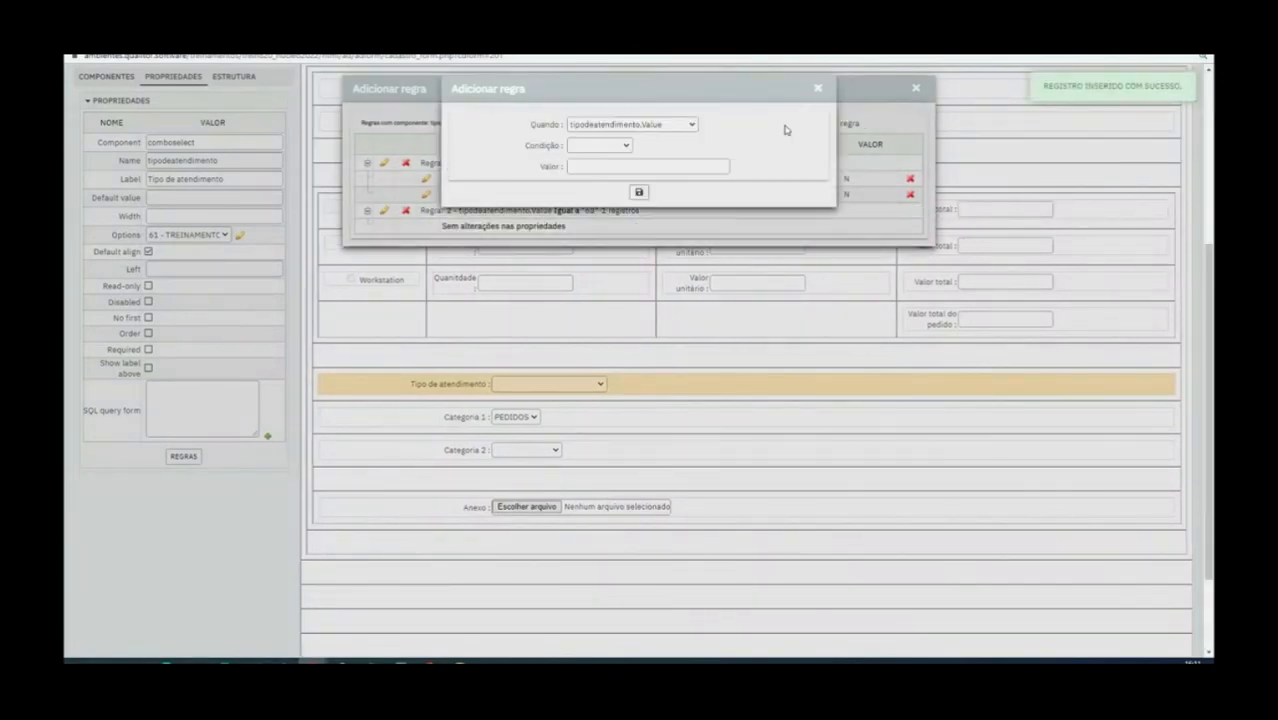
pyautogui.click(617, 150)
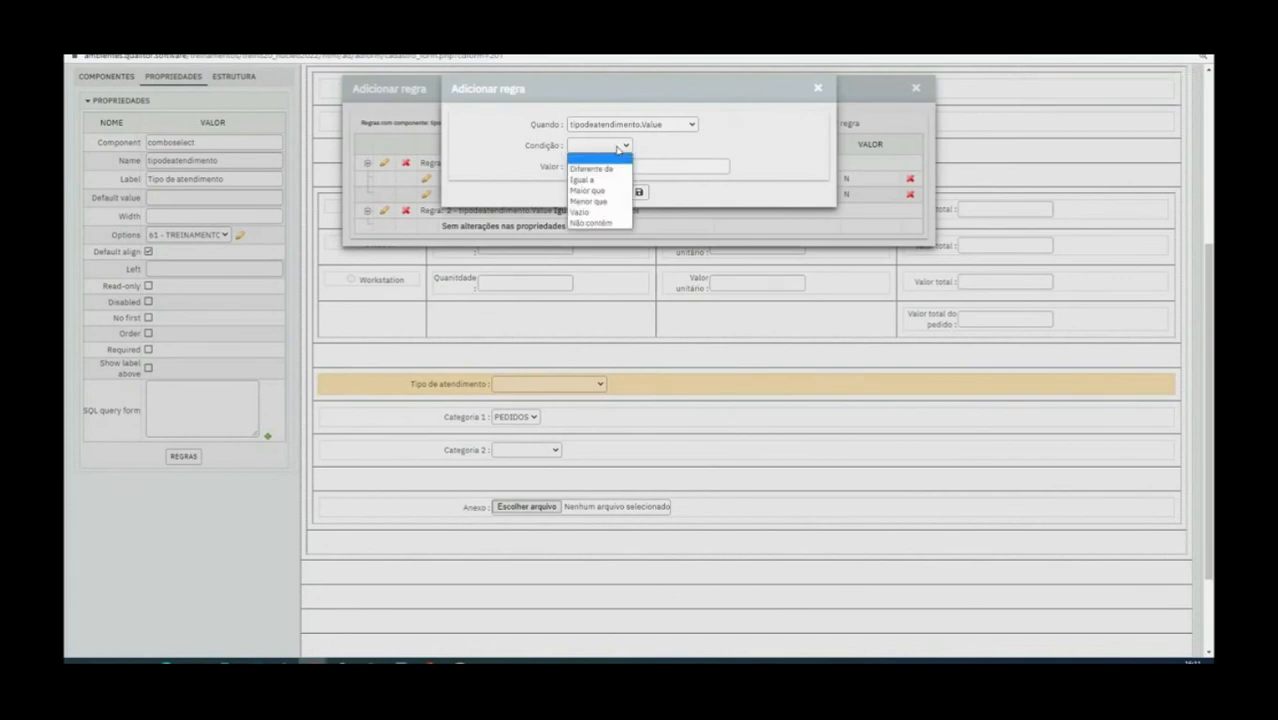
pyautogui.click(603, 181)
pyautogui.click(602, 166)
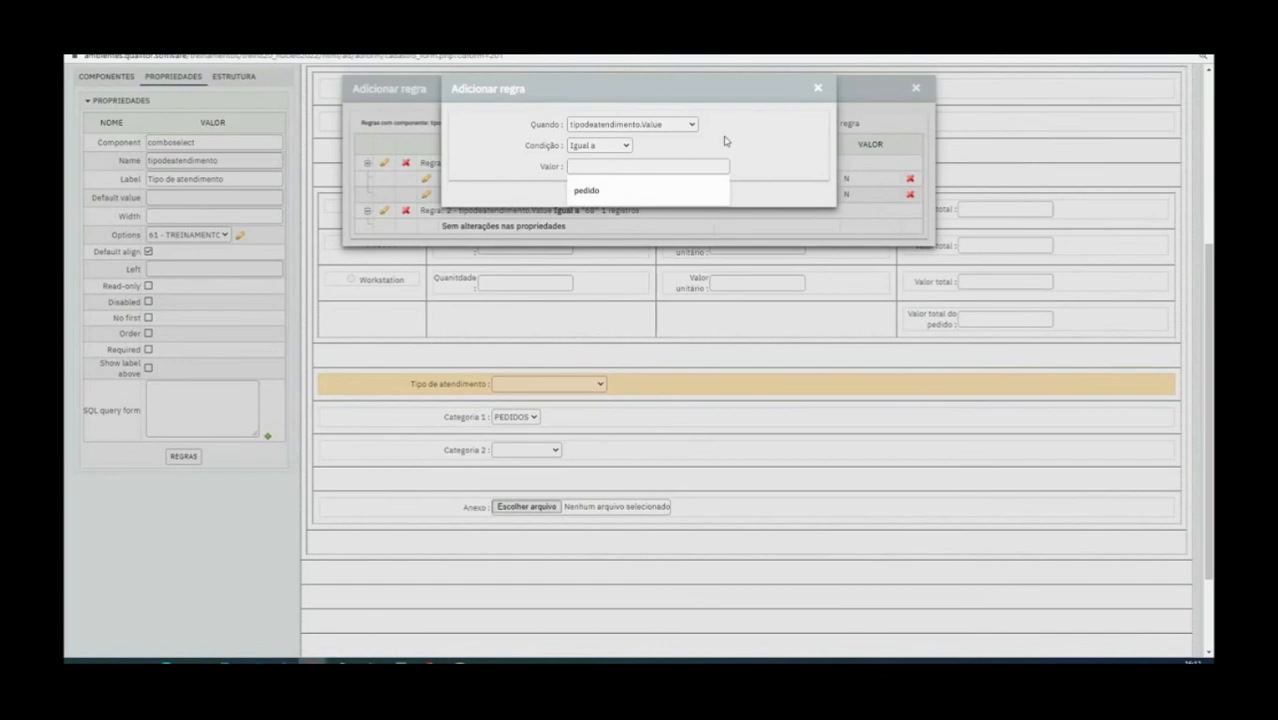
pyautogui.click(818, 88)
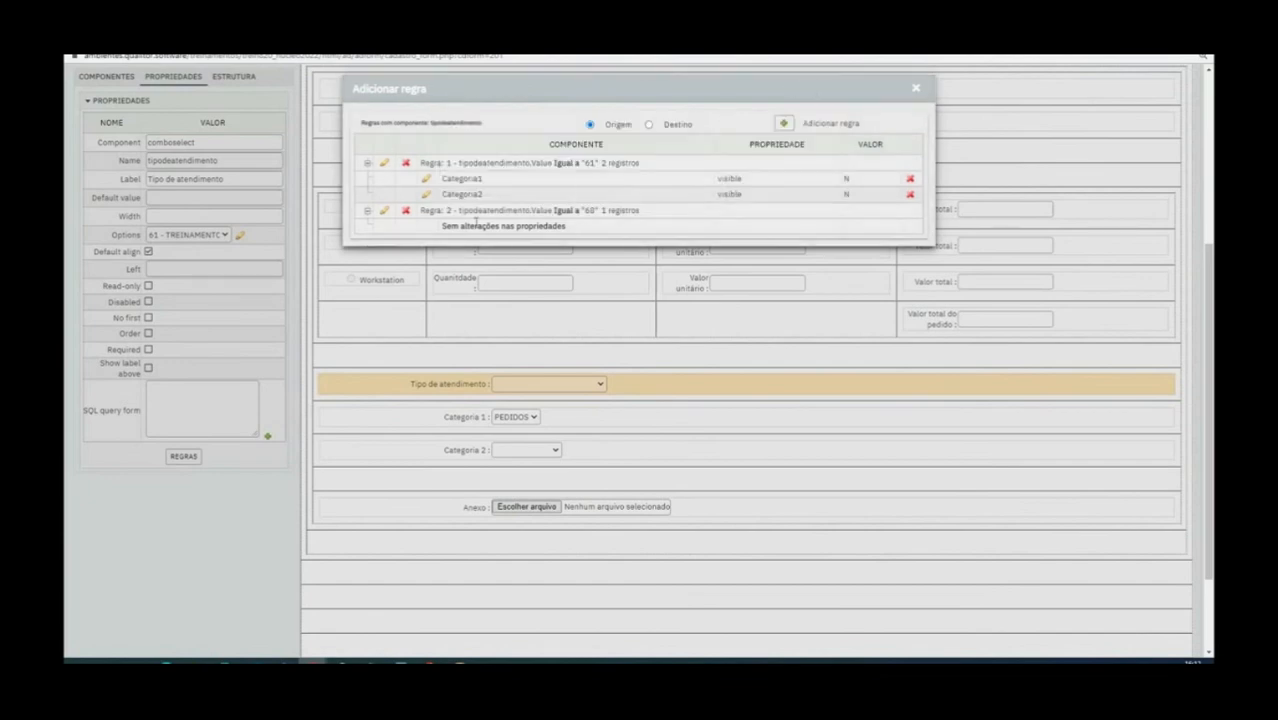
# Add a component property change to the second Tipo de atendimento rule that sets the visible property of Categoria1 to Unchecked
pyautogui.click(384, 210)
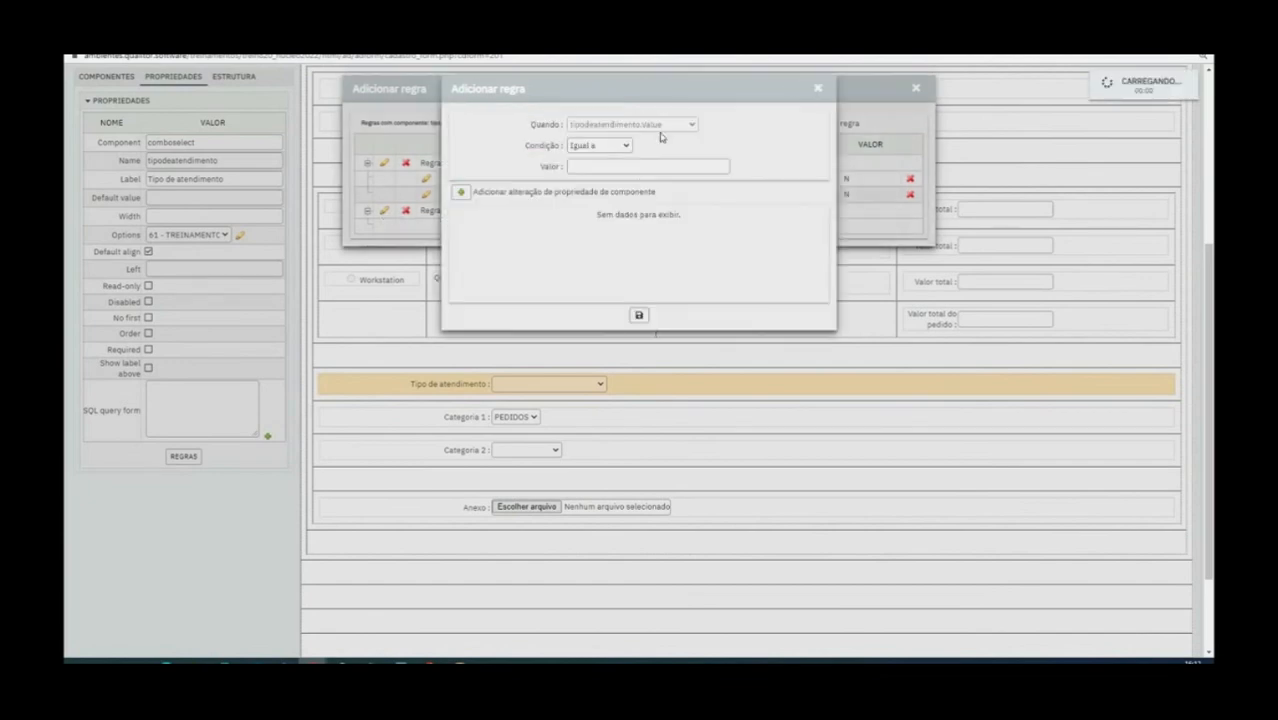
pyautogui.click(460, 191)
pyautogui.click(643, 127)
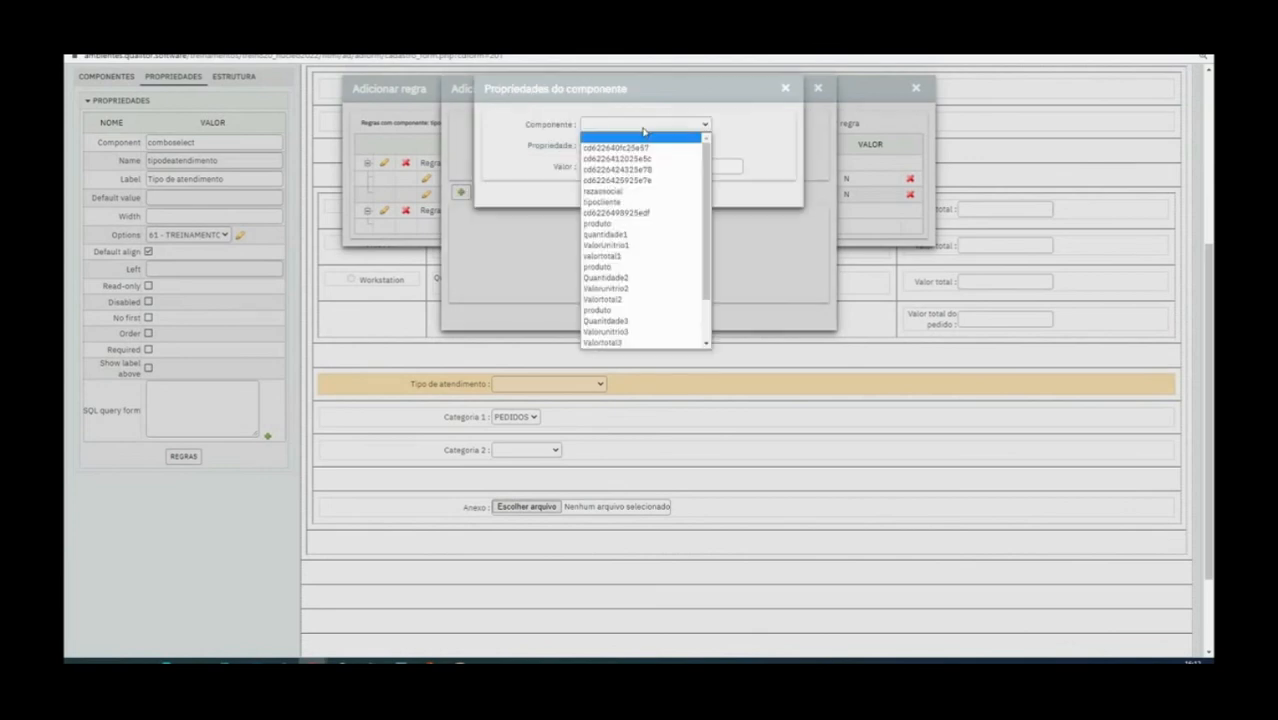
pyautogui.scroll(-2, 645, 248)
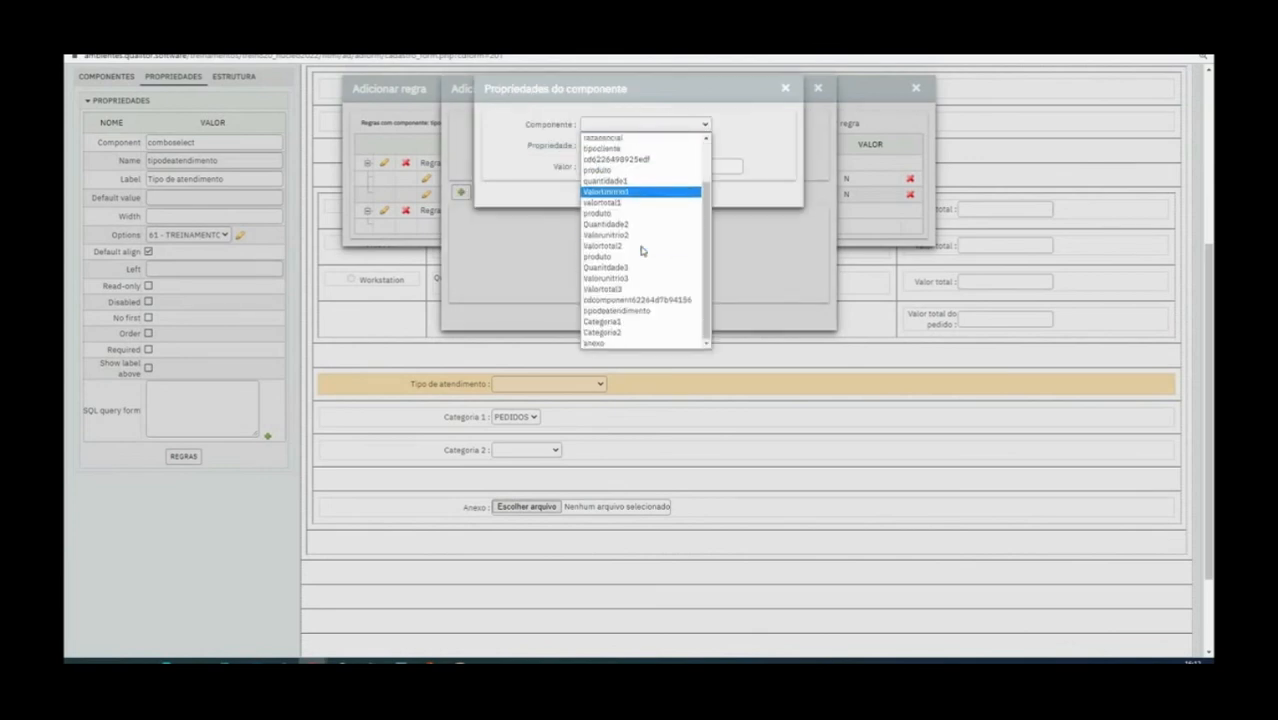
pyautogui.click(620, 321)
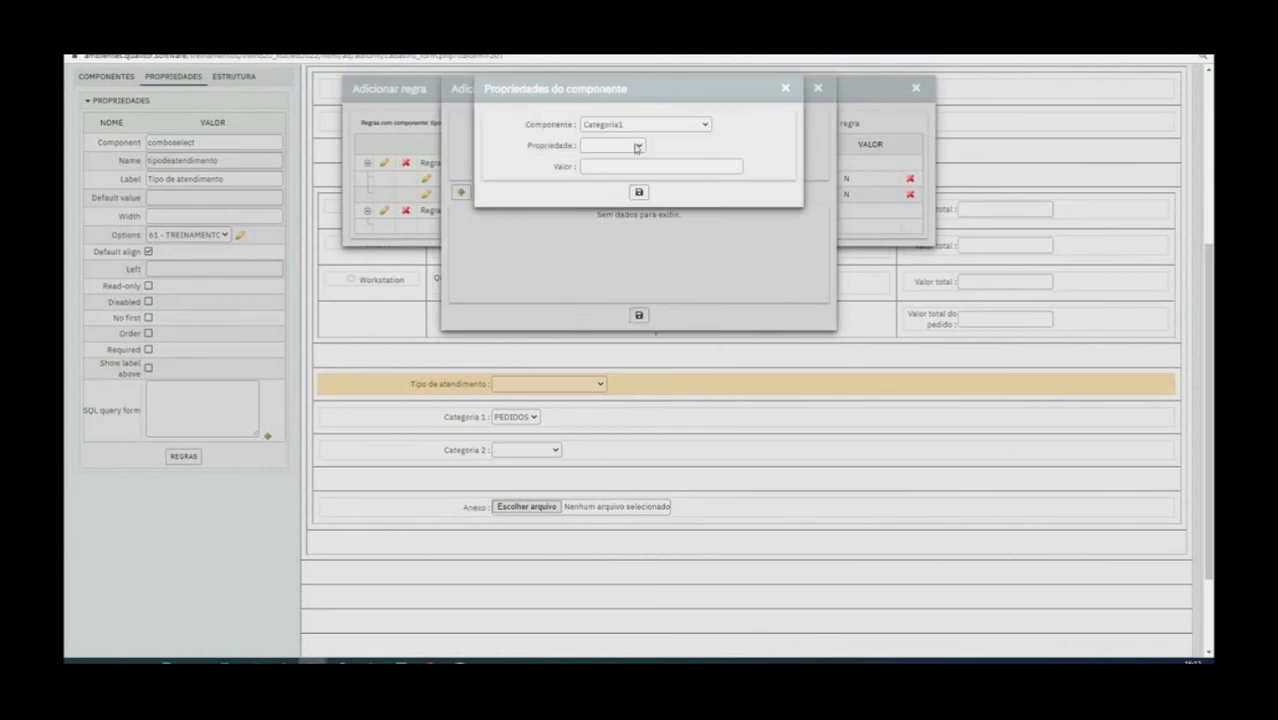
pyautogui.click(637, 148)
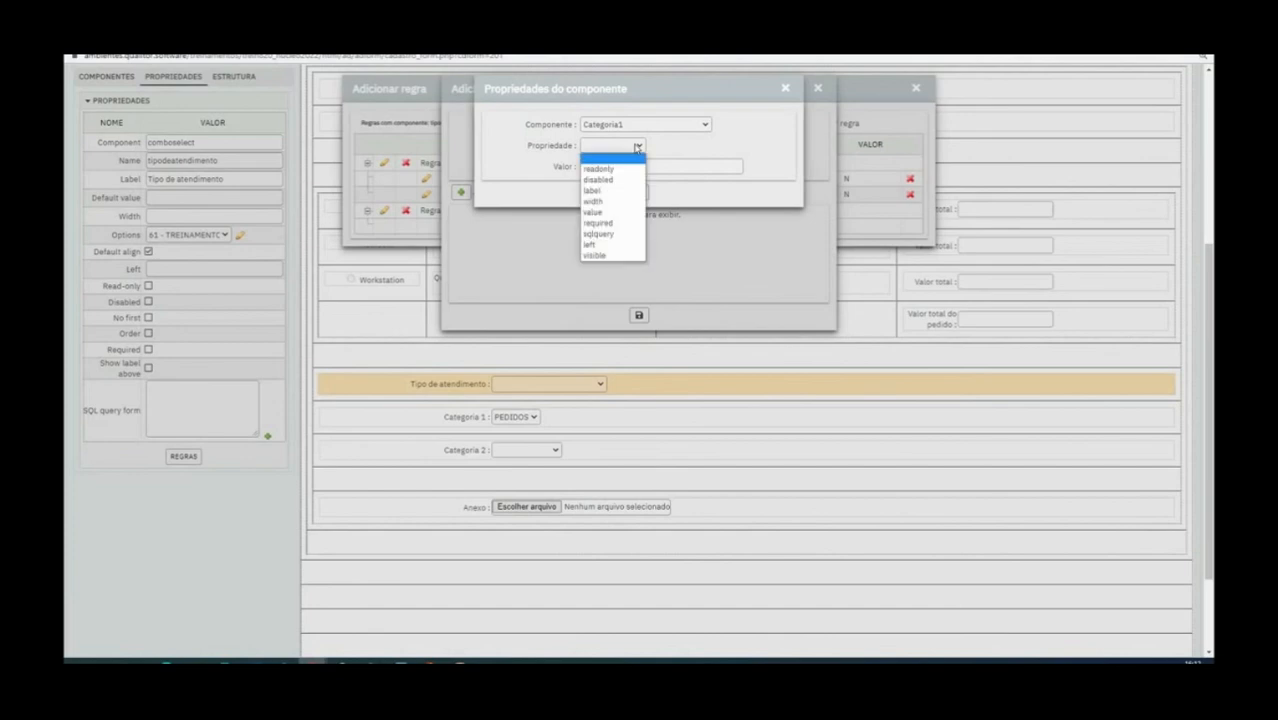
pyautogui.click(612, 256)
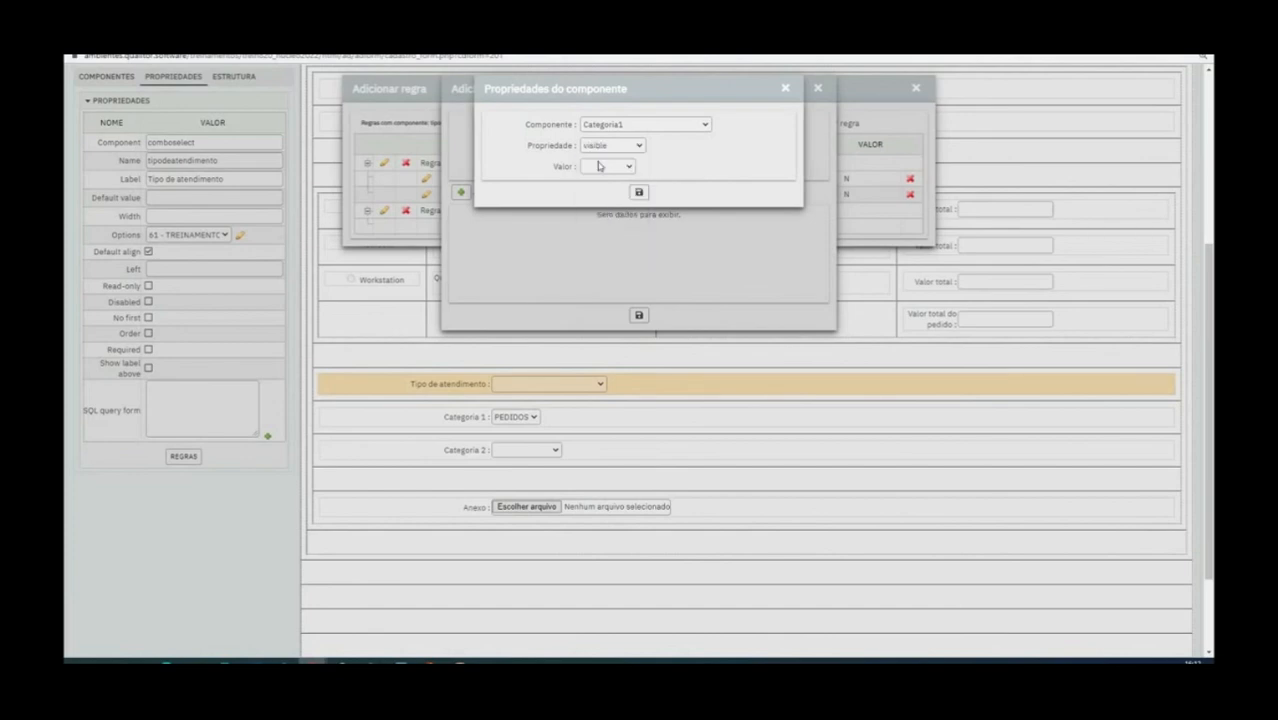
pyautogui.click(599, 167)
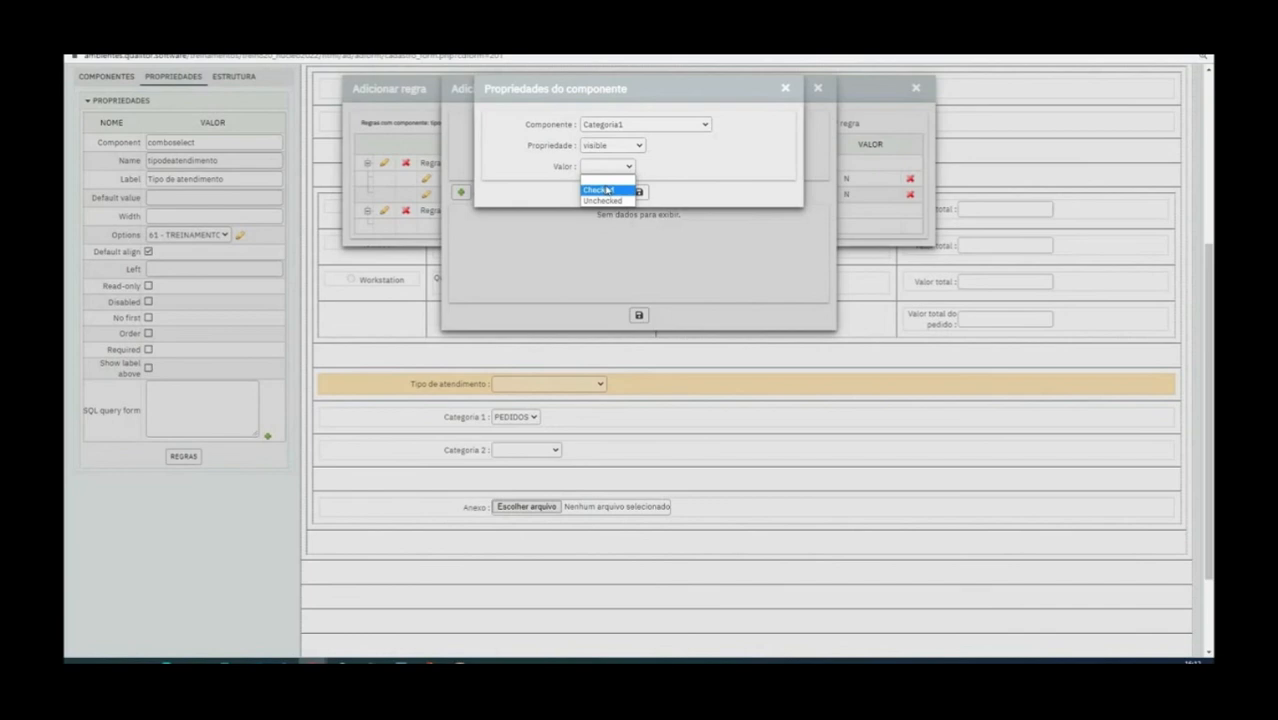
pyautogui.click(603, 200)
pyautogui.click(638, 191)
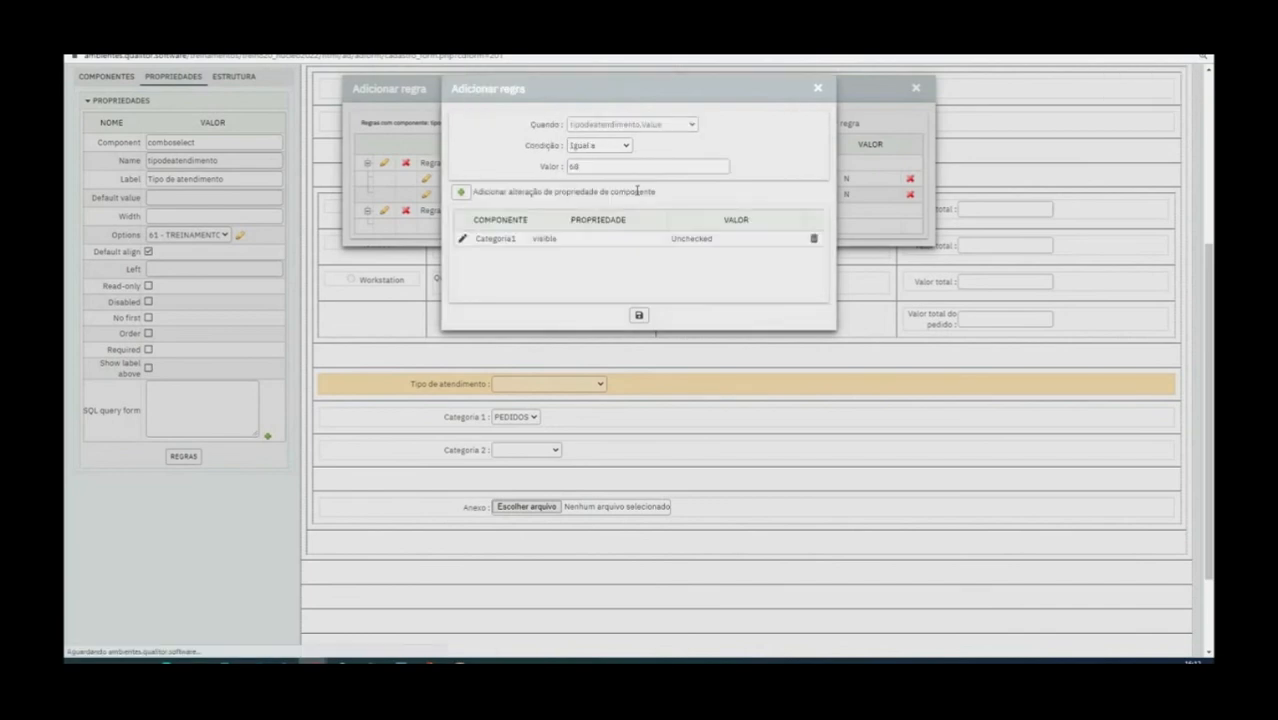
# Add a component property change to the rule for value 68 that sets Categoria2's visible property to Checked
pyautogui.click(637, 190)
pyautogui.click(642, 127)
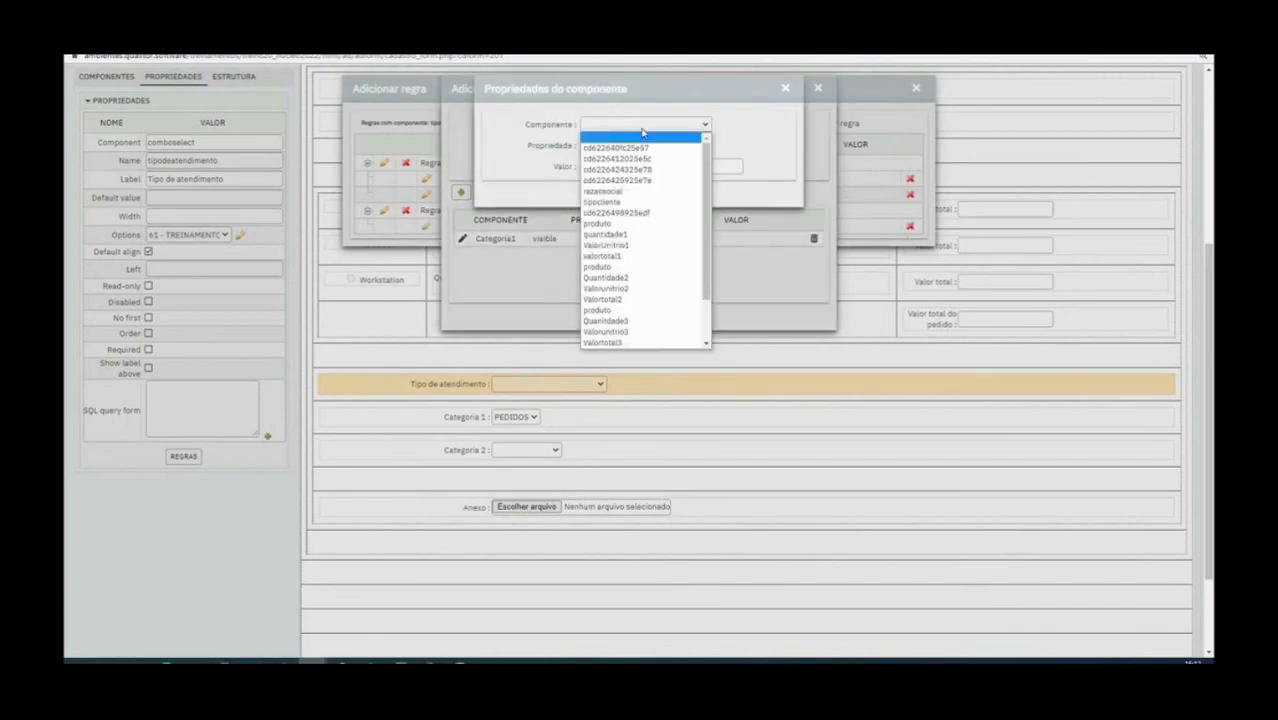
pyautogui.scroll(-2, 642, 249)
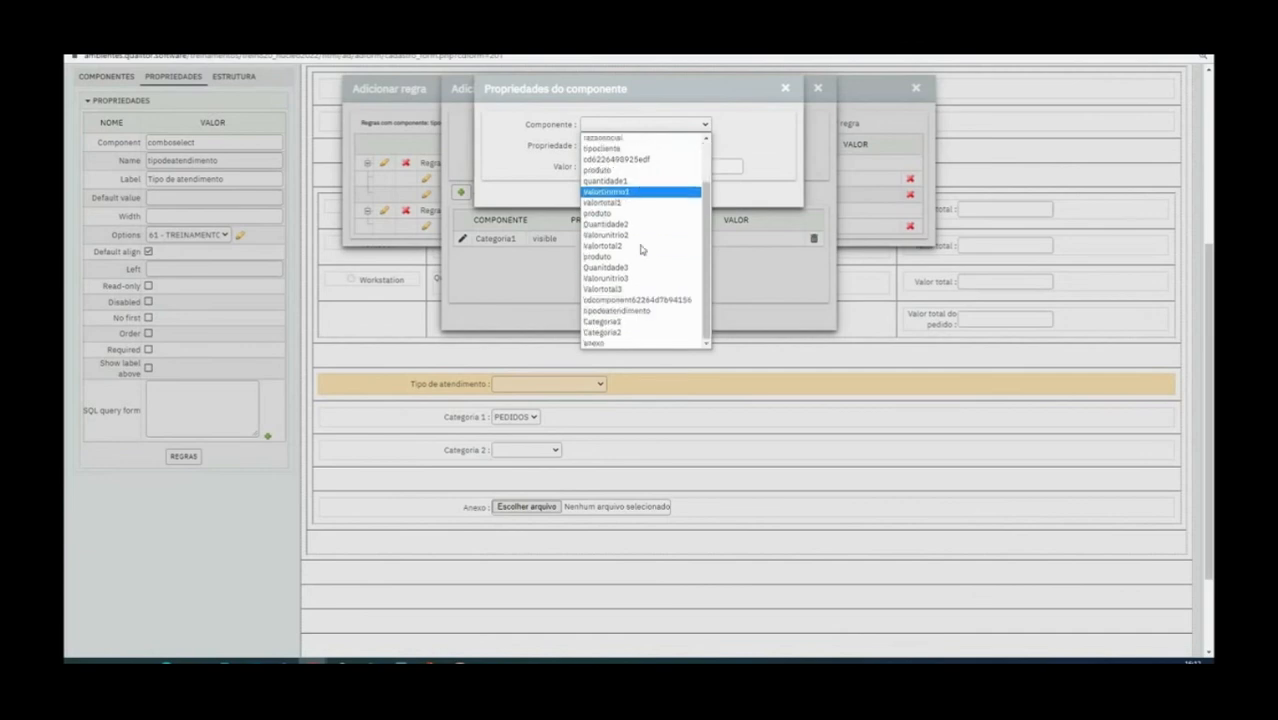
pyautogui.click(630, 332)
pyautogui.click(613, 147)
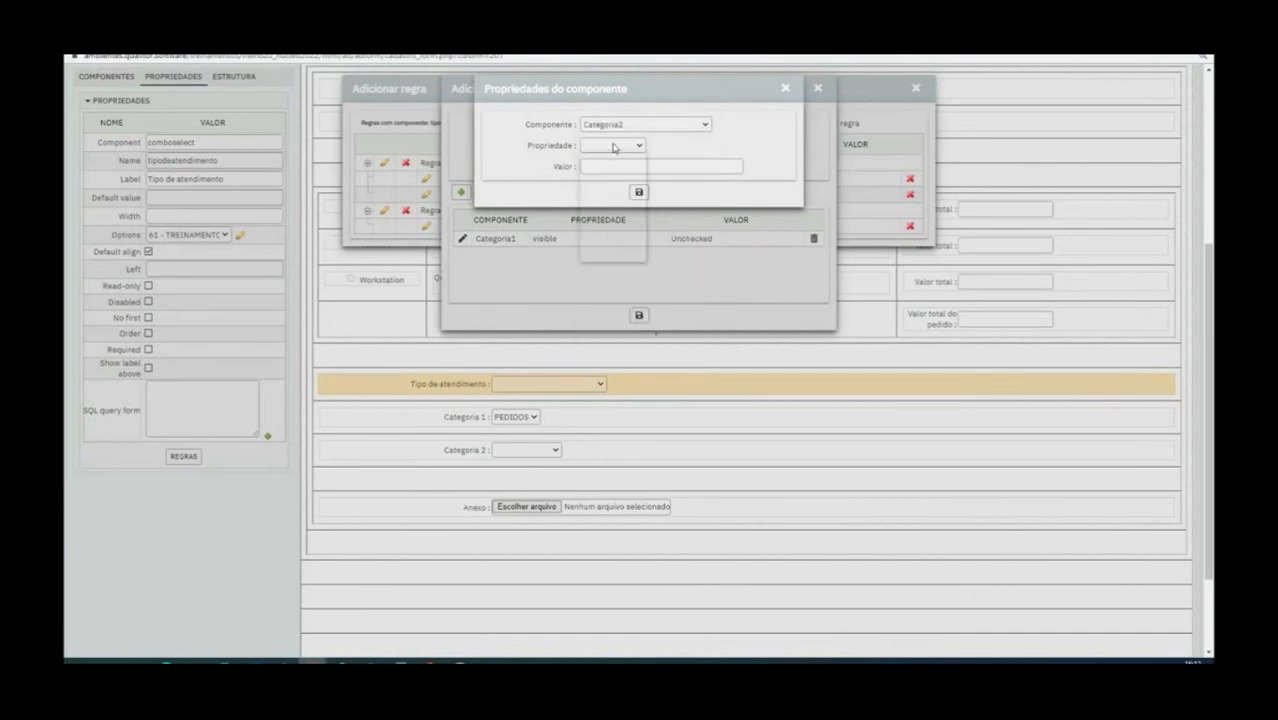
pyautogui.click(610, 256)
pyautogui.click(607, 166)
pyautogui.click(610, 190)
pyautogui.click(640, 192)
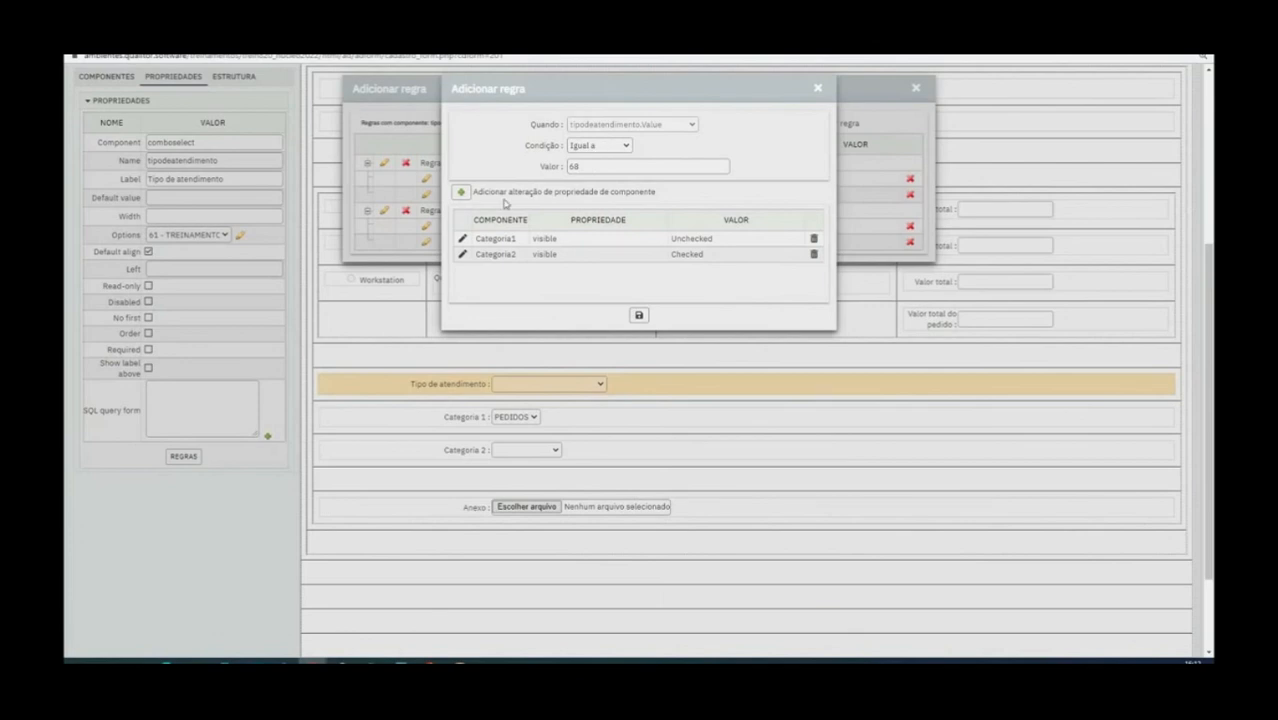
# Add a change setting Categoria2's required property to Checked in the rule for value 68, and save the rule and the form
pyautogui.click(461, 192)
pyautogui.click(643, 125)
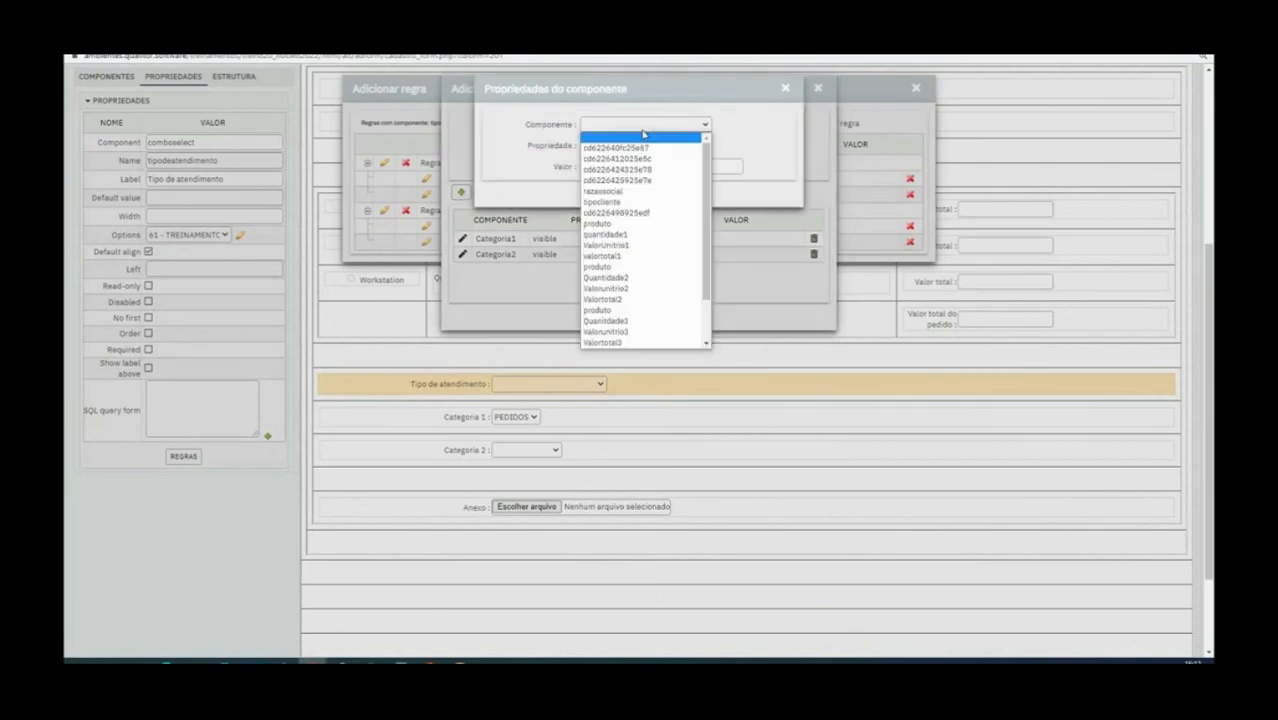
pyautogui.click(639, 330)
pyautogui.click(613, 146)
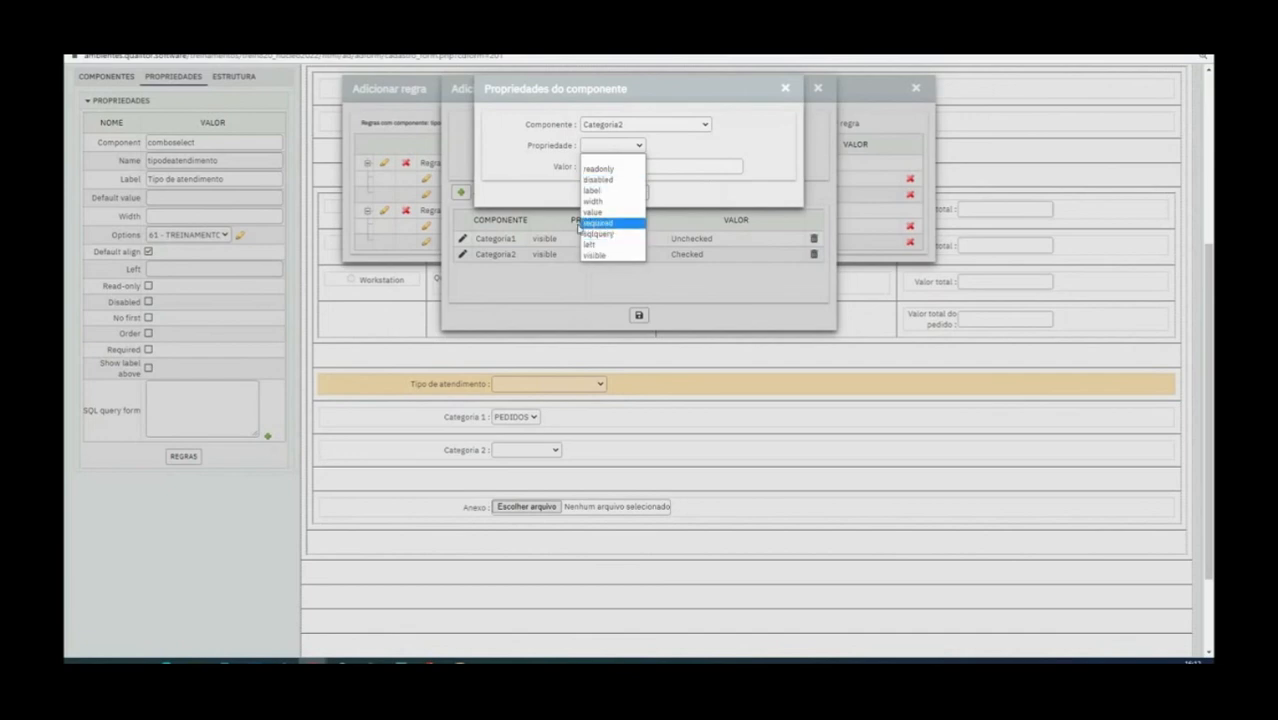
pyautogui.click(616, 224)
pyautogui.click(620, 168)
pyautogui.click(627, 189)
pyautogui.click(640, 191)
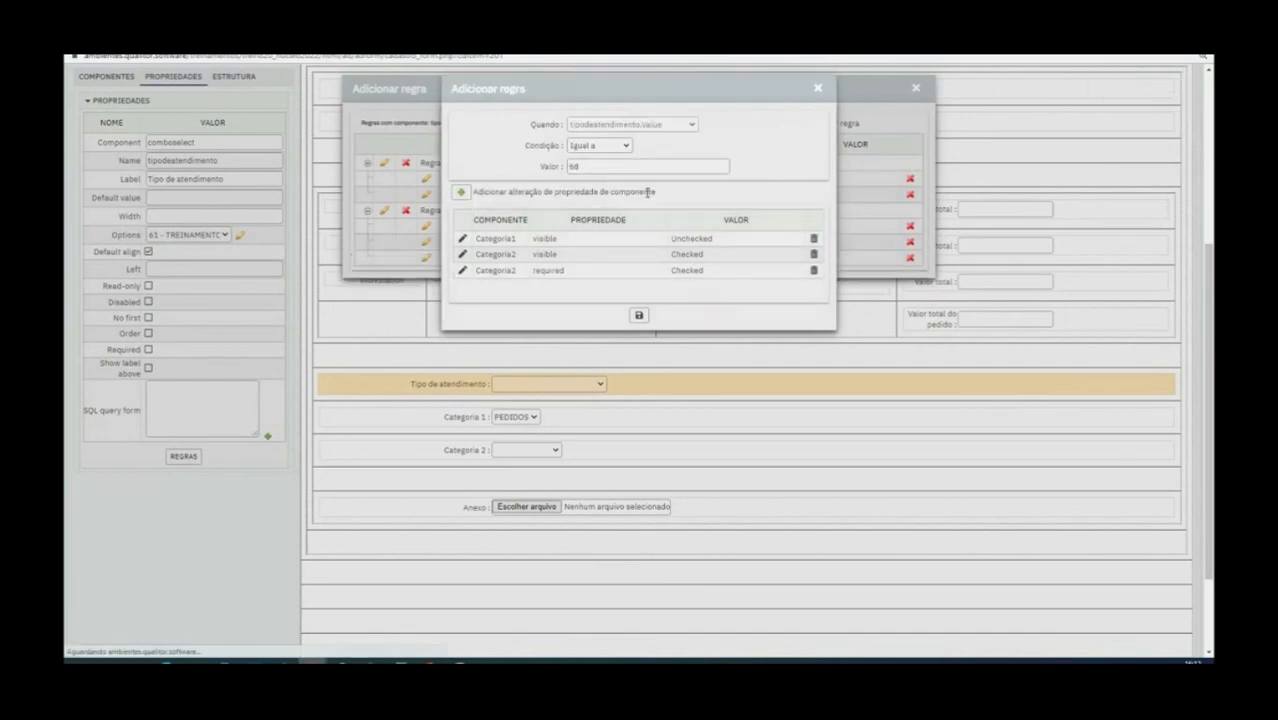
pyautogui.click(639, 315)
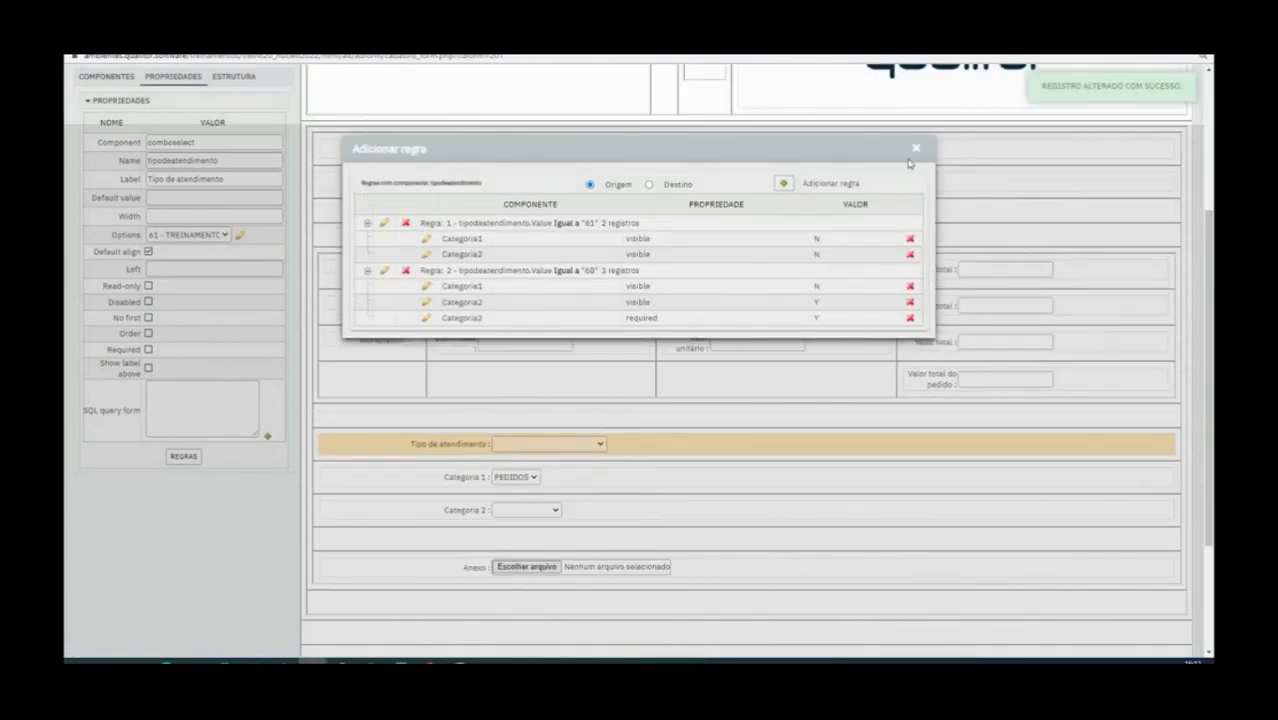
pyautogui.click(918, 153)
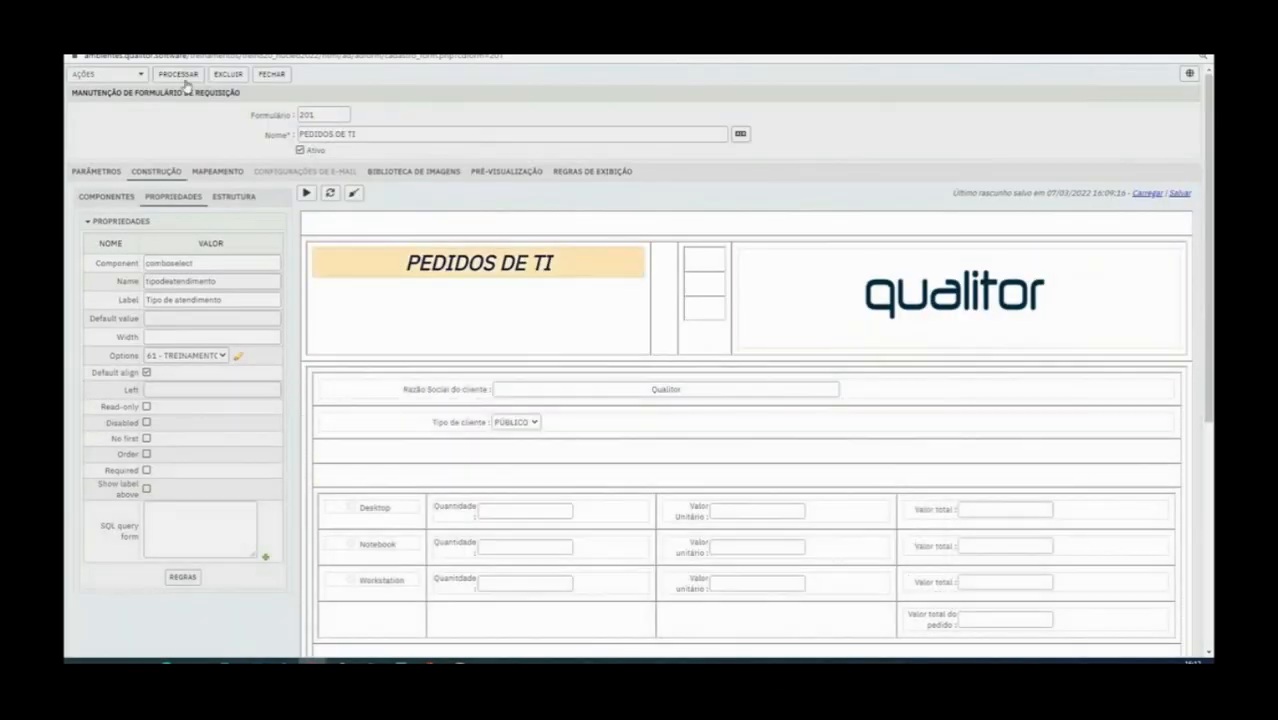
pyautogui.click(181, 77)
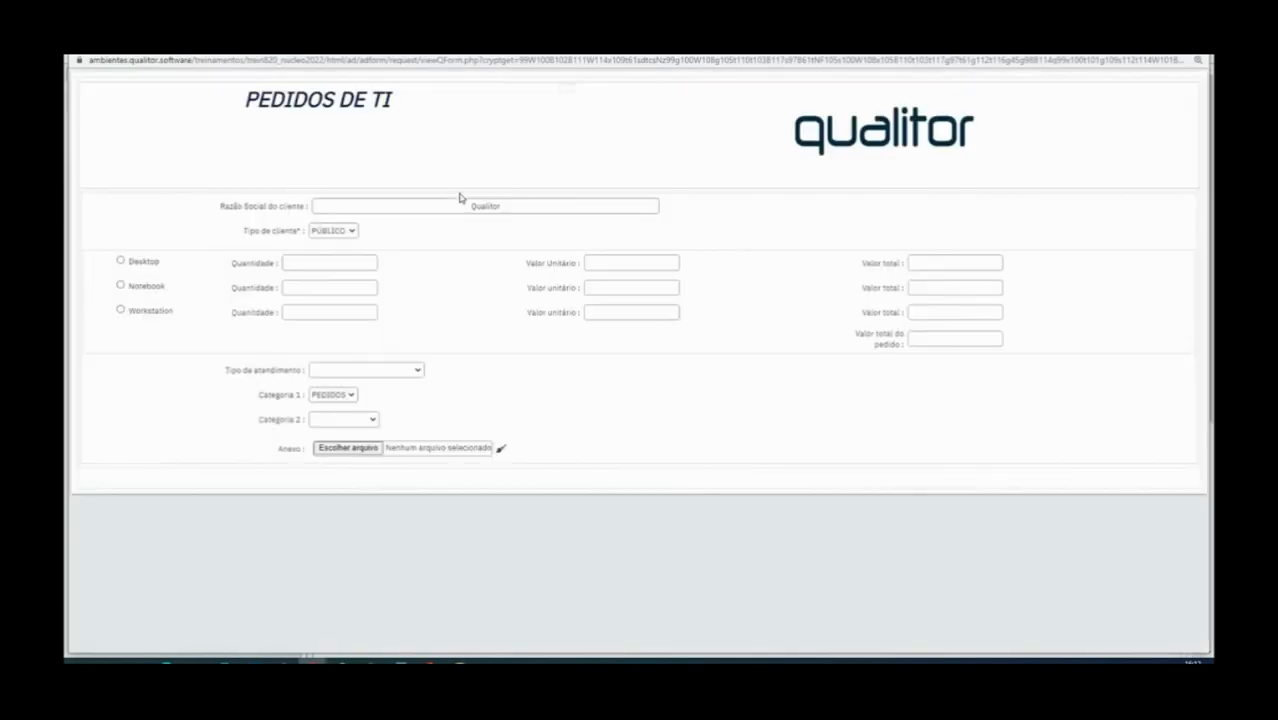
# Test the rule in the form preview with PEDIDOS as Tipo de atendimento and DESKTOP as Categoria 2
pyautogui.click(365, 370)
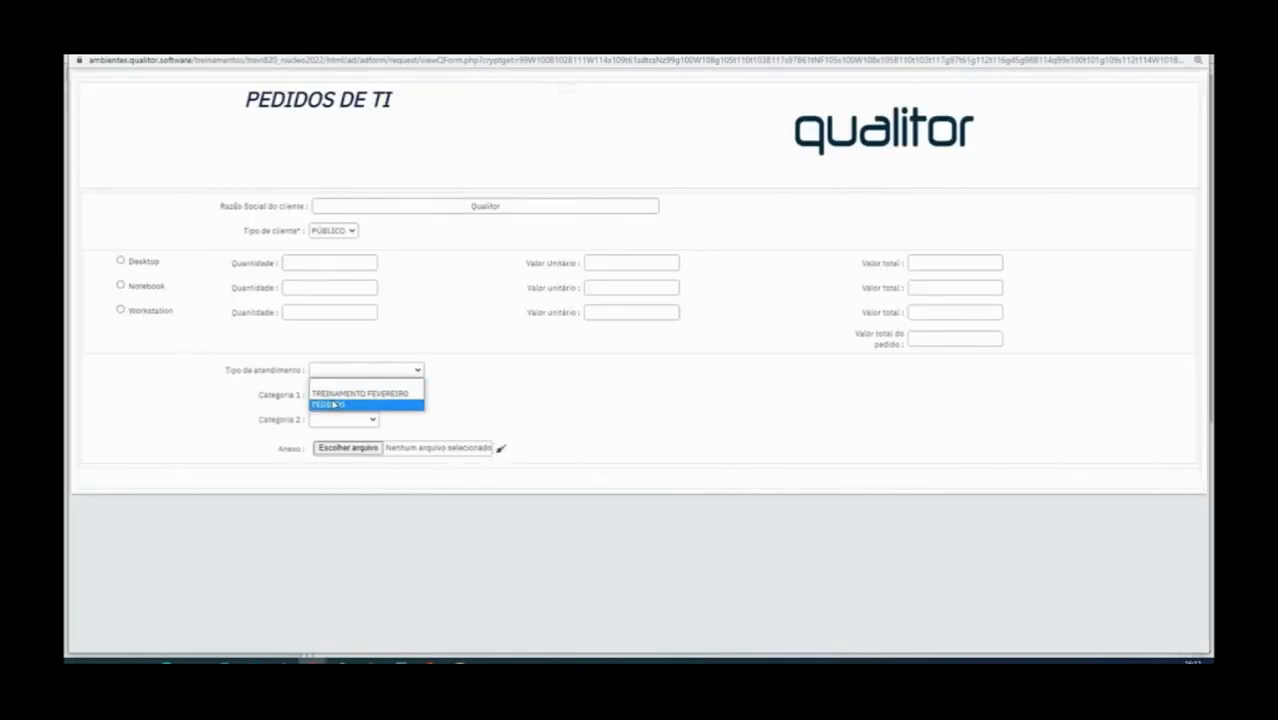
pyautogui.click(334, 404)
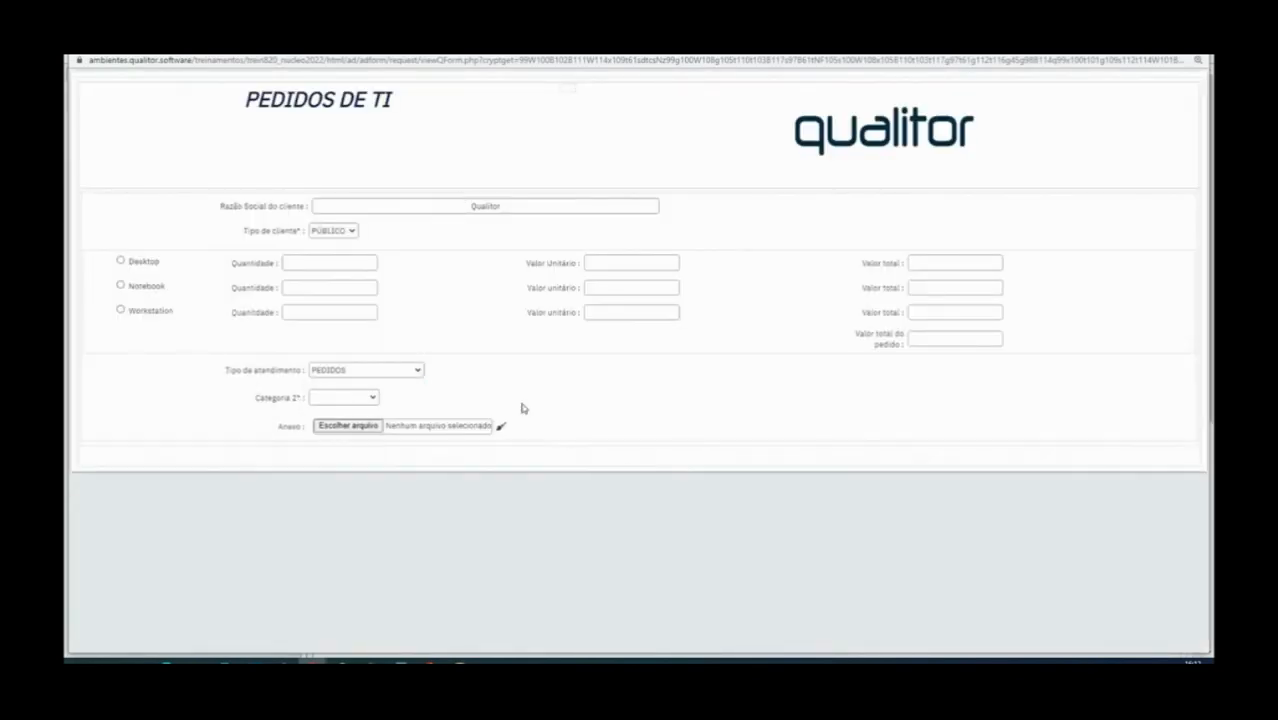
pyautogui.moveTo(251, 397); pyautogui.dragTo(322, 408)
pyautogui.click(348, 399)
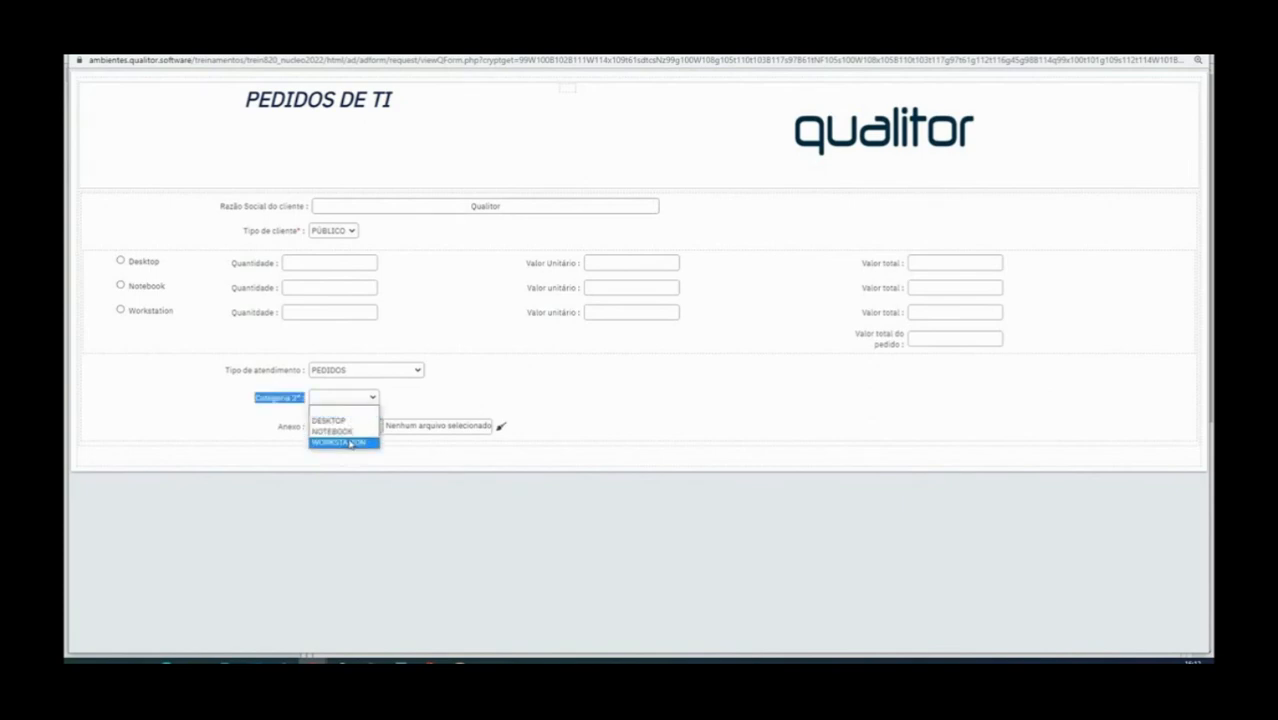
pyautogui.click(340, 420)
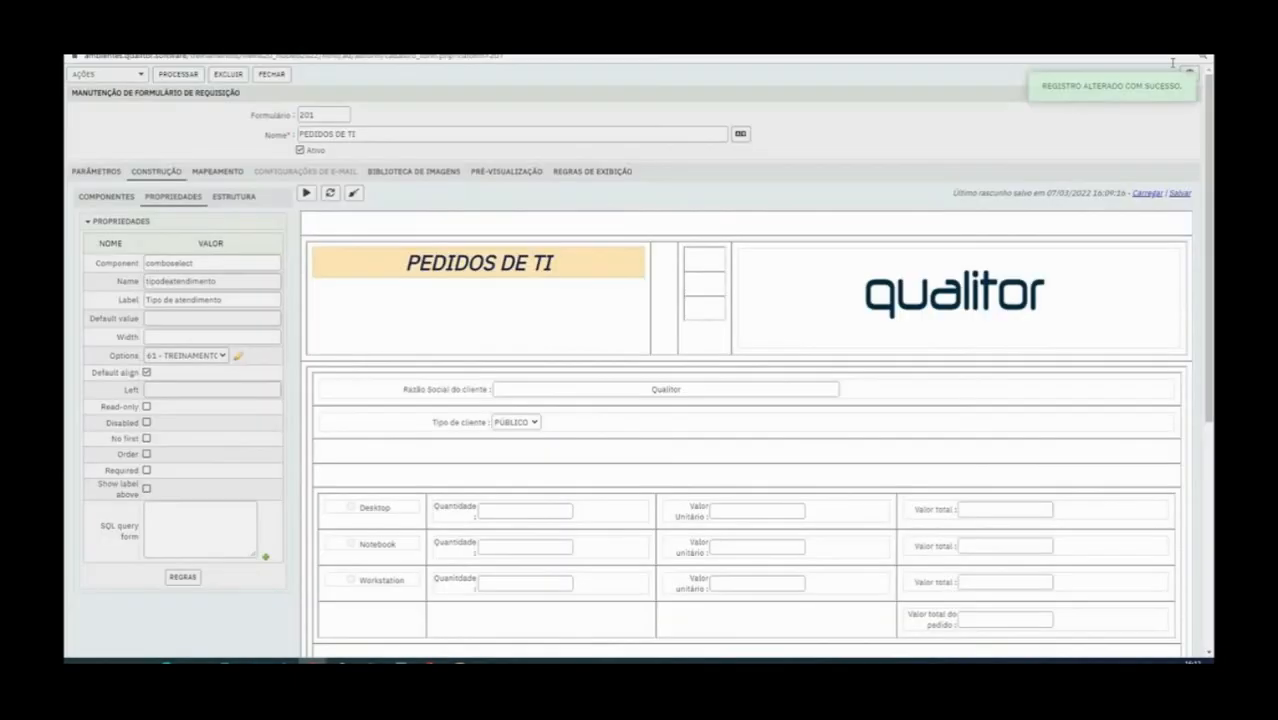
# Display the available form components and save the PEDIDOS DE TI form again
pyautogui.scroll(-1, 536, 496)
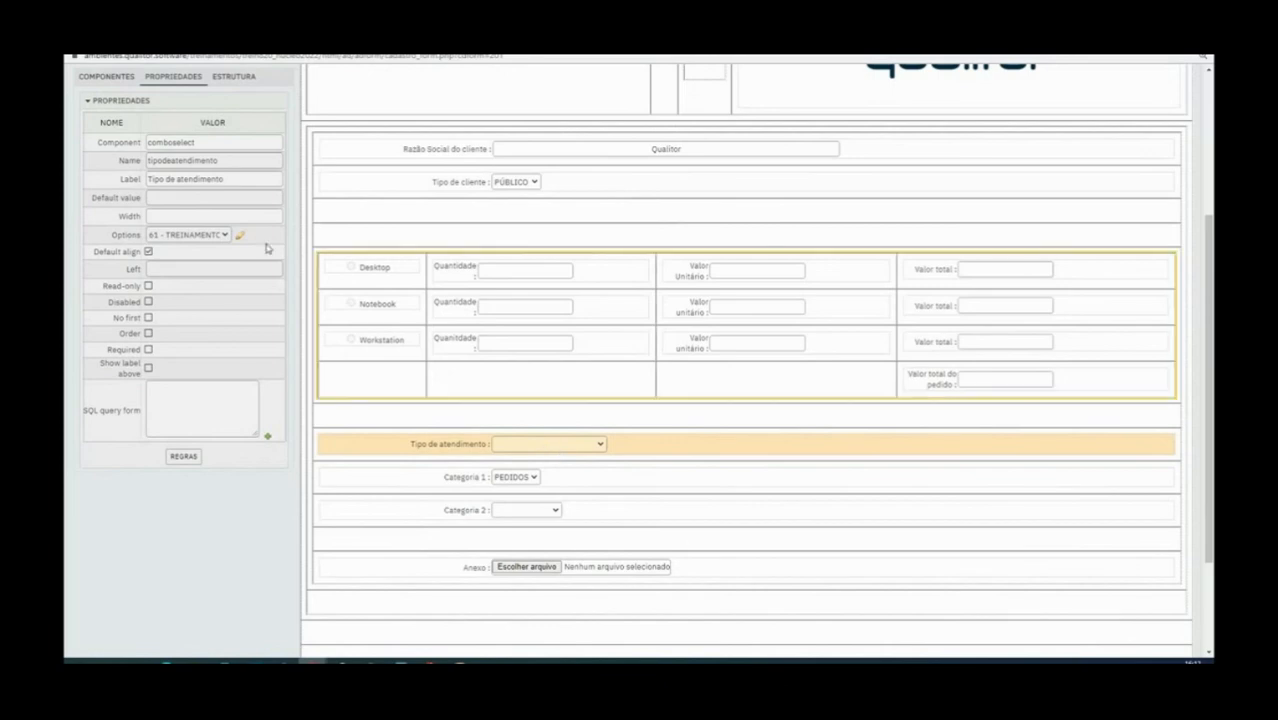
pyautogui.click(128, 78)
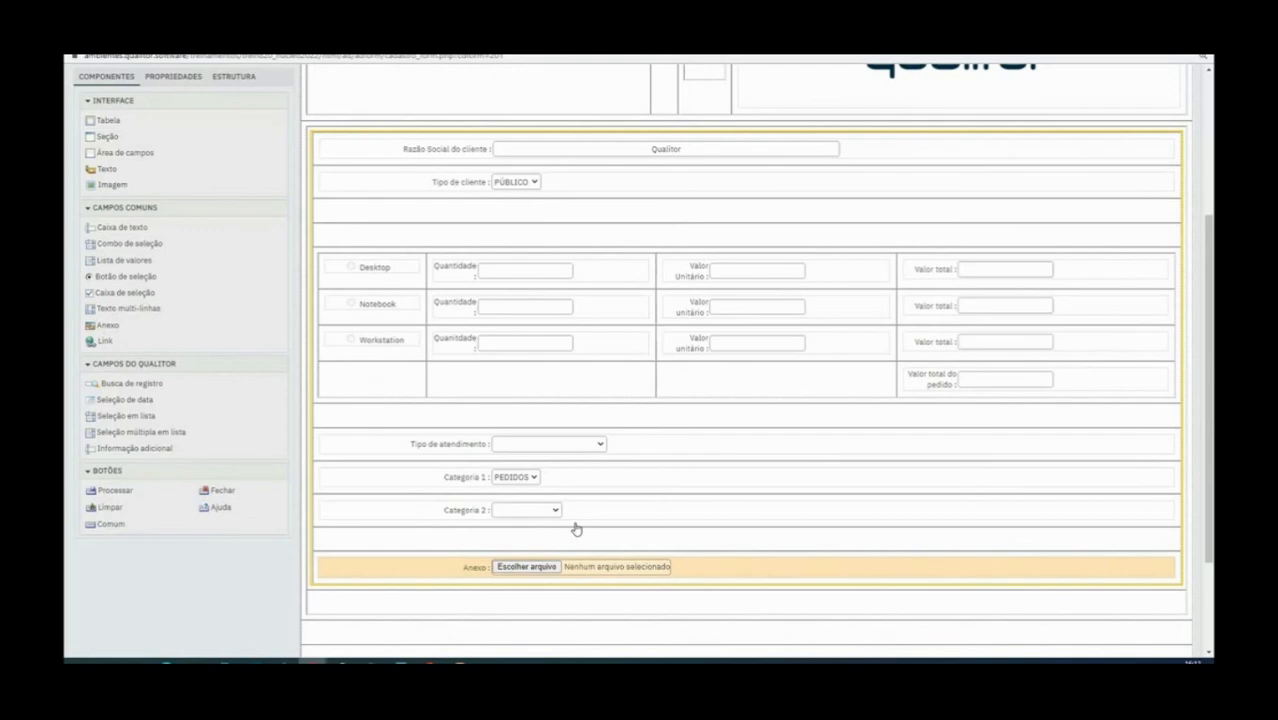
pyautogui.scroll(5, 296, 365)
pyautogui.click(178, 75)
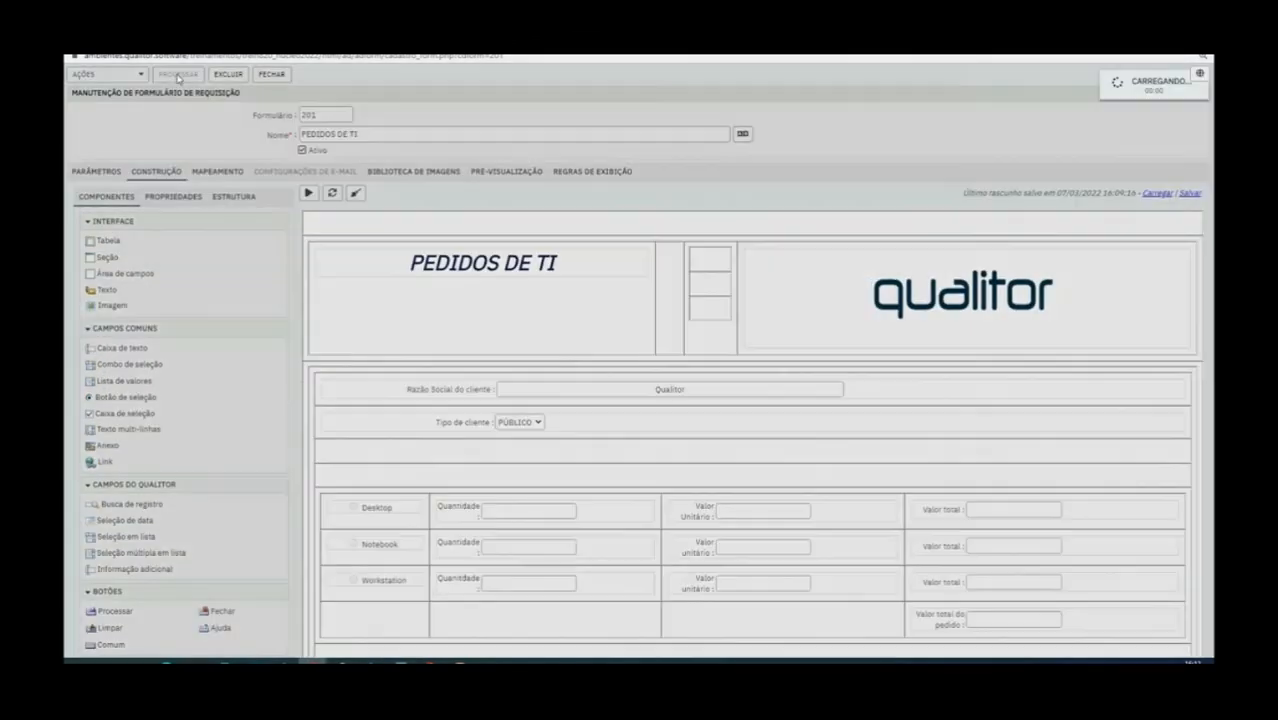
pyautogui.scroll(-5, 491, 292)
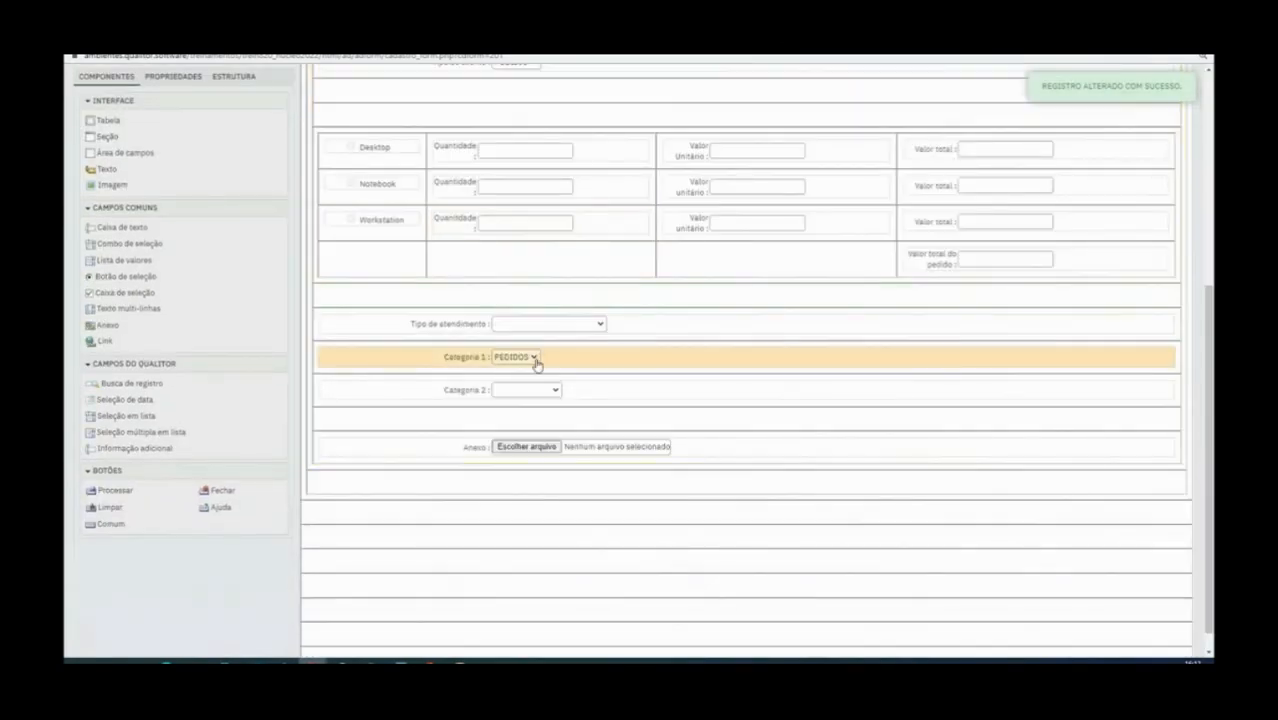
# Insert three more blank table rows between the Categoria 2 and Anexo fields
pyautogui.scroll(3, 522, 368)
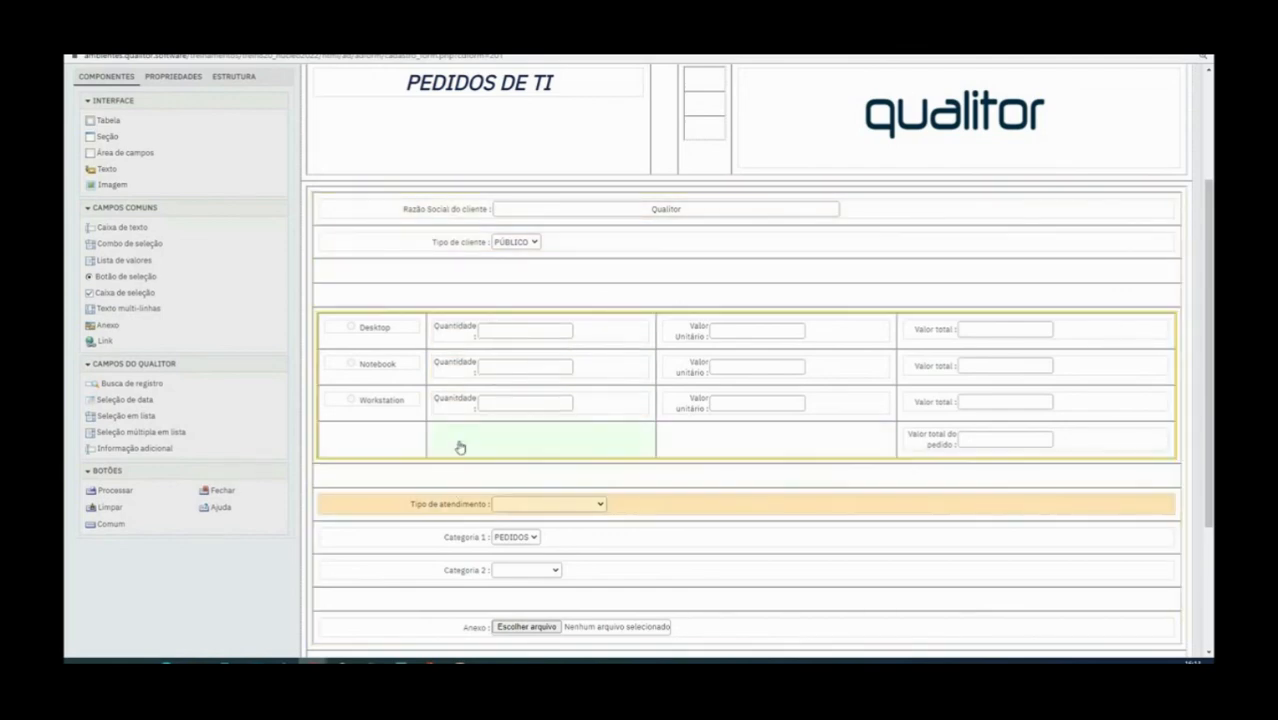
pyautogui.scroll(-1, 540, 522)
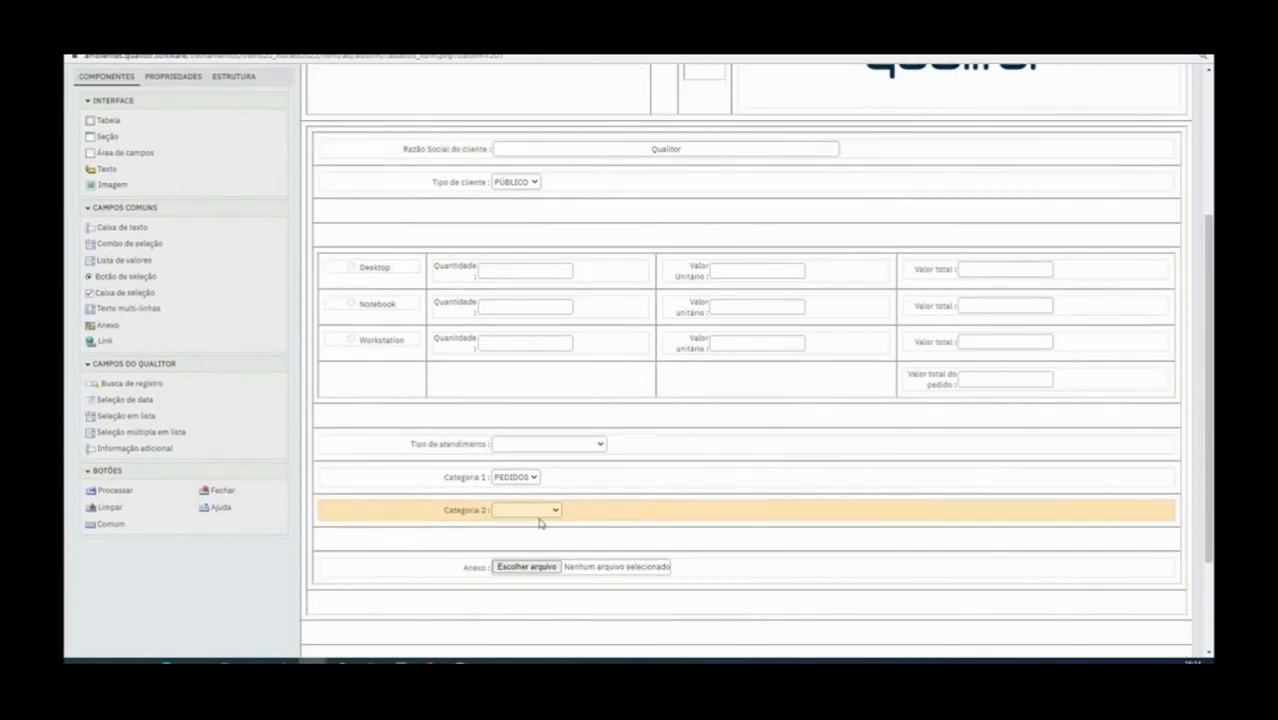
pyautogui.click(535, 516)
pyautogui.click(535, 518)
pyautogui.rightClick(500, 538)
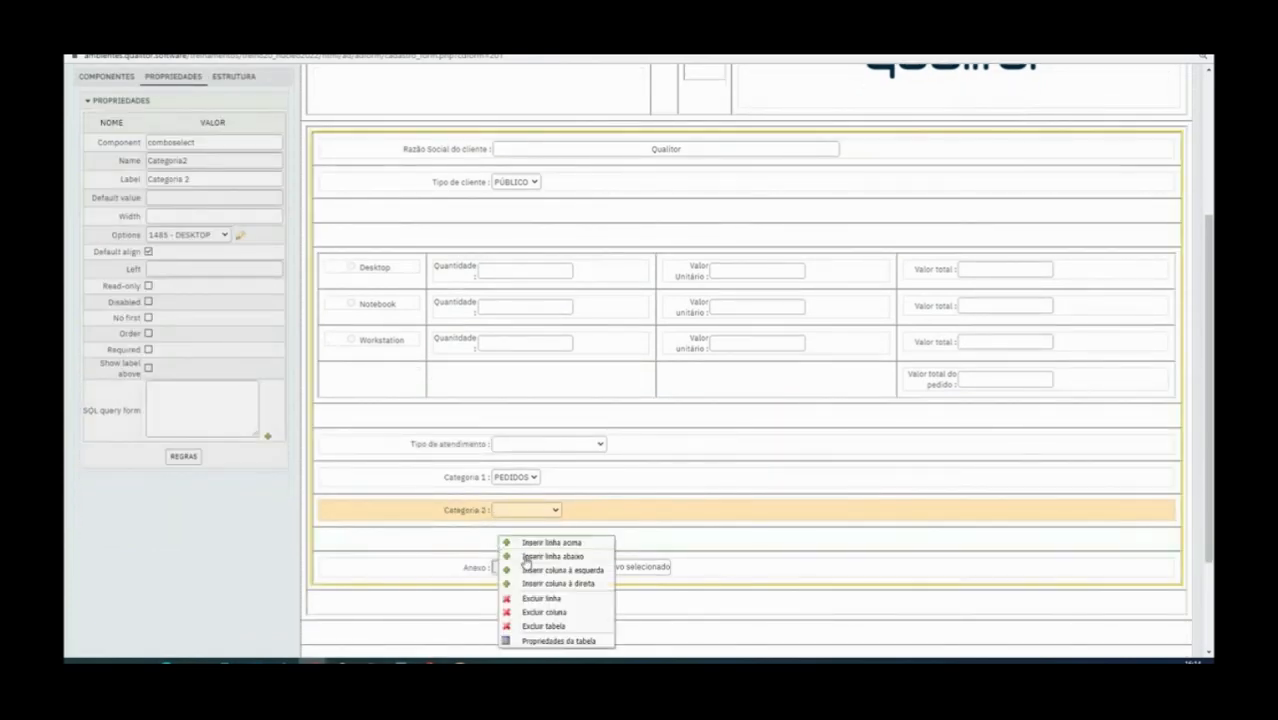
pyautogui.click(556, 543)
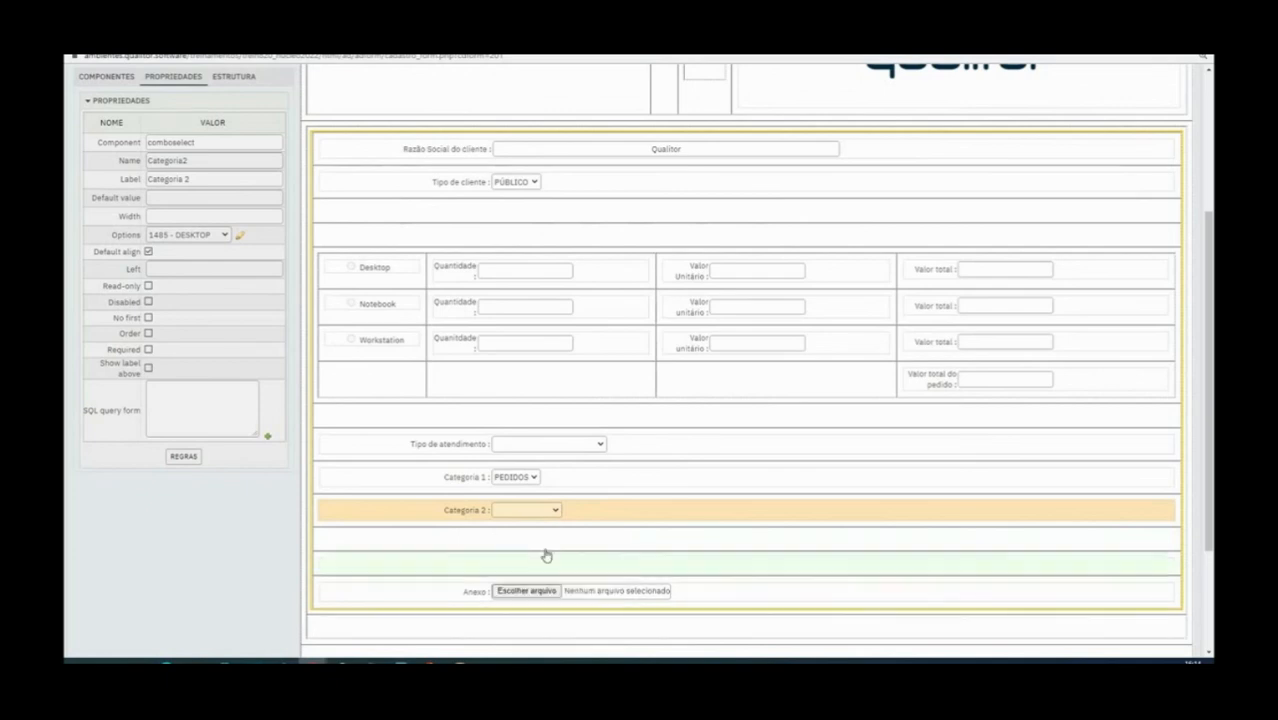
pyautogui.rightClick(533, 550)
pyautogui.click(548, 560)
pyautogui.rightClick(547, 550)
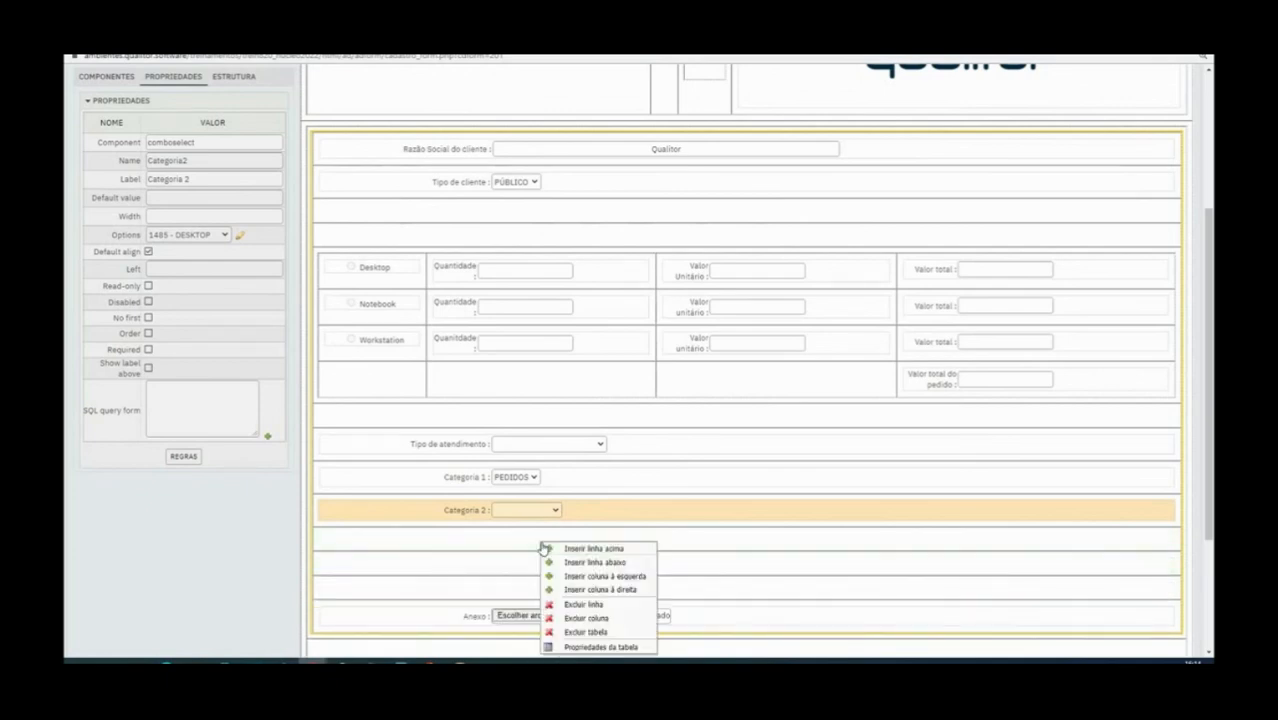
pyautogui.click(552, 564)
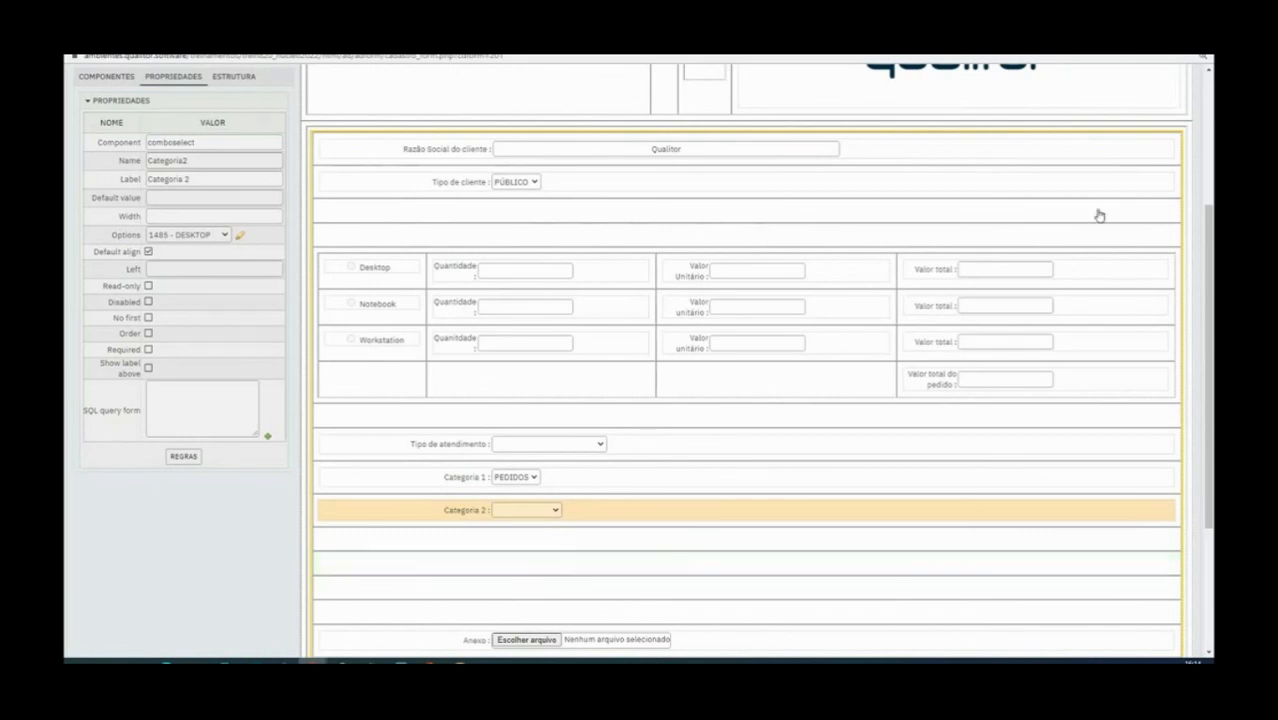
# Return to the main Qualitor window and look up the Requisições options under Administração
pyautogui.click(1135, 44)
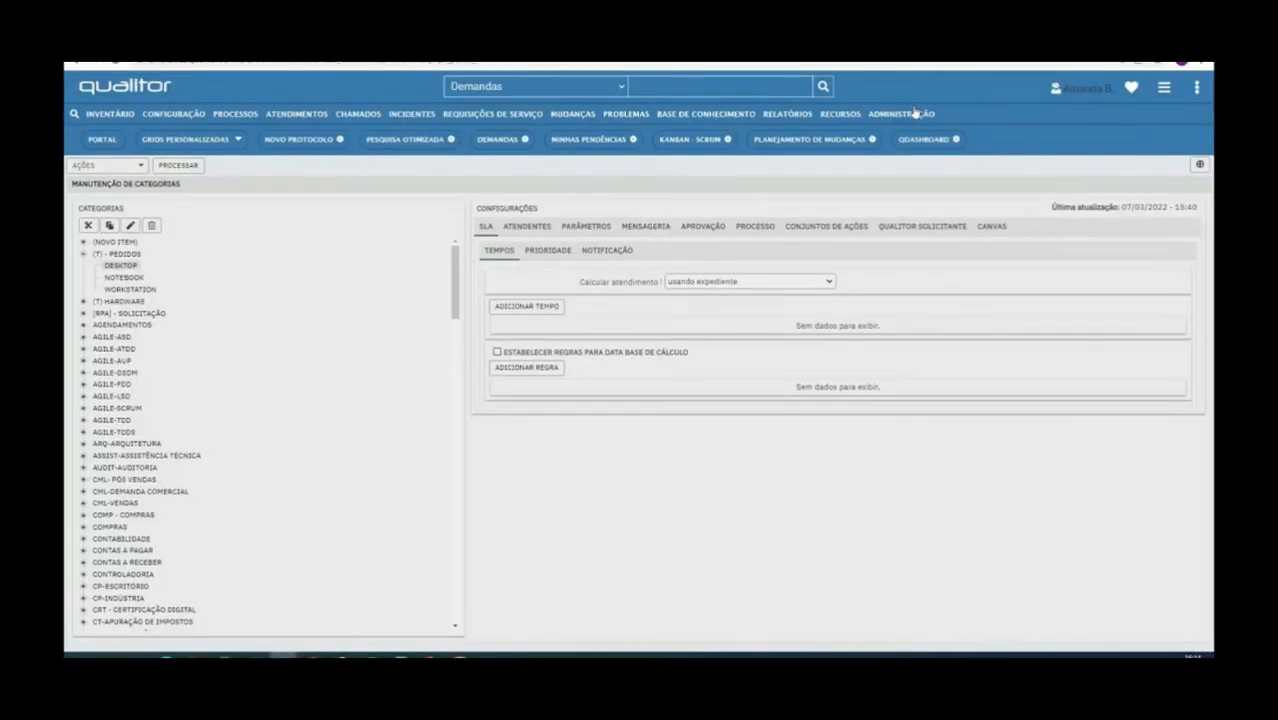
pyautogui.click(901, 118)
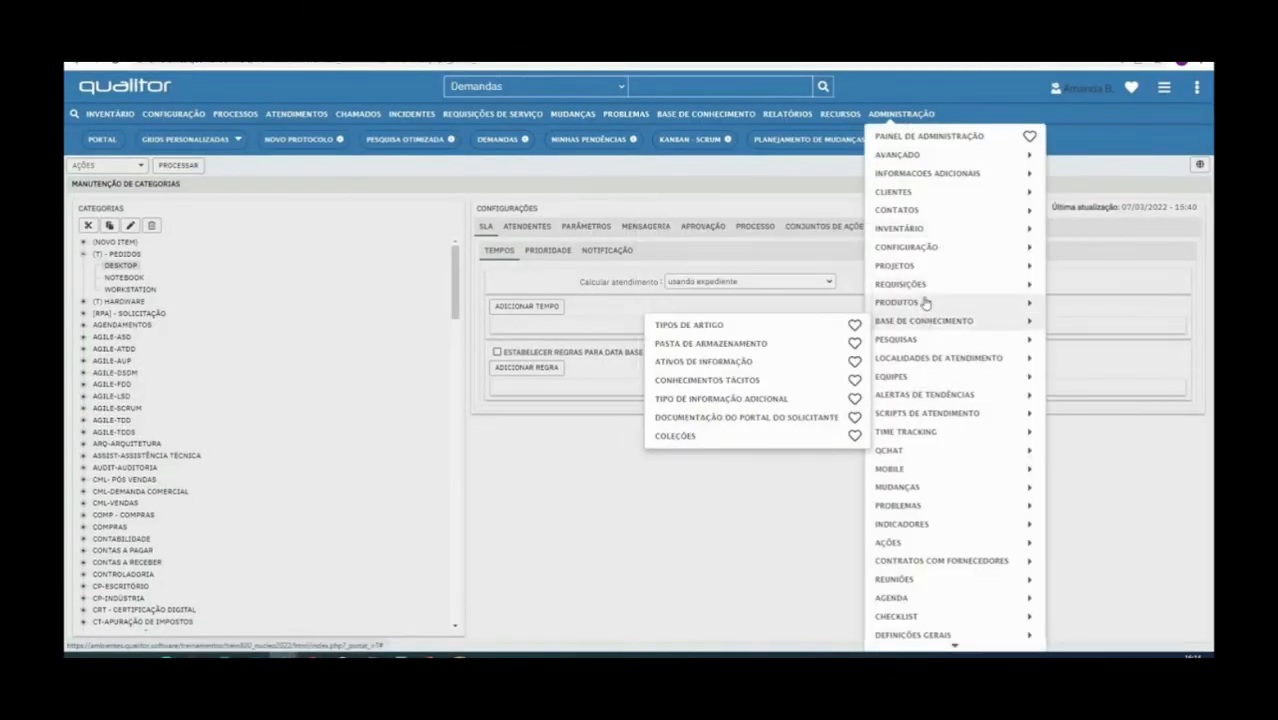
pyautogui.moveTo(905, 284)
pyautogui.moveTo(765, 197)
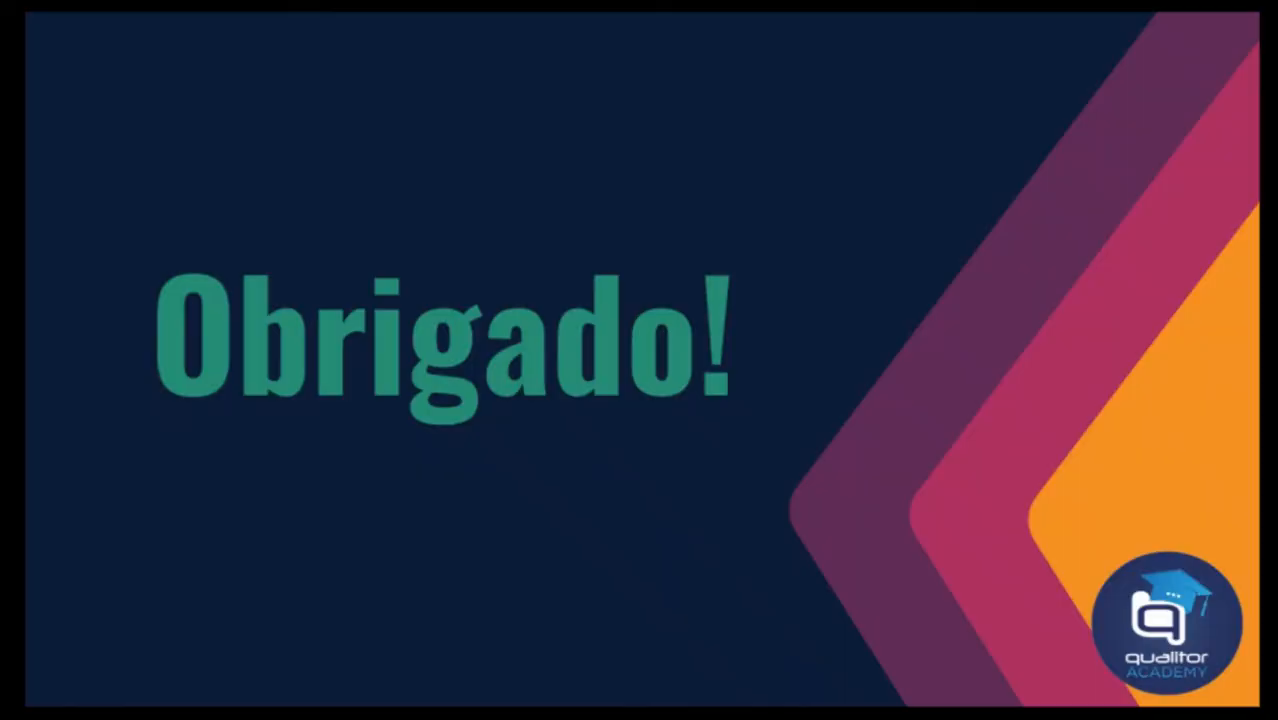